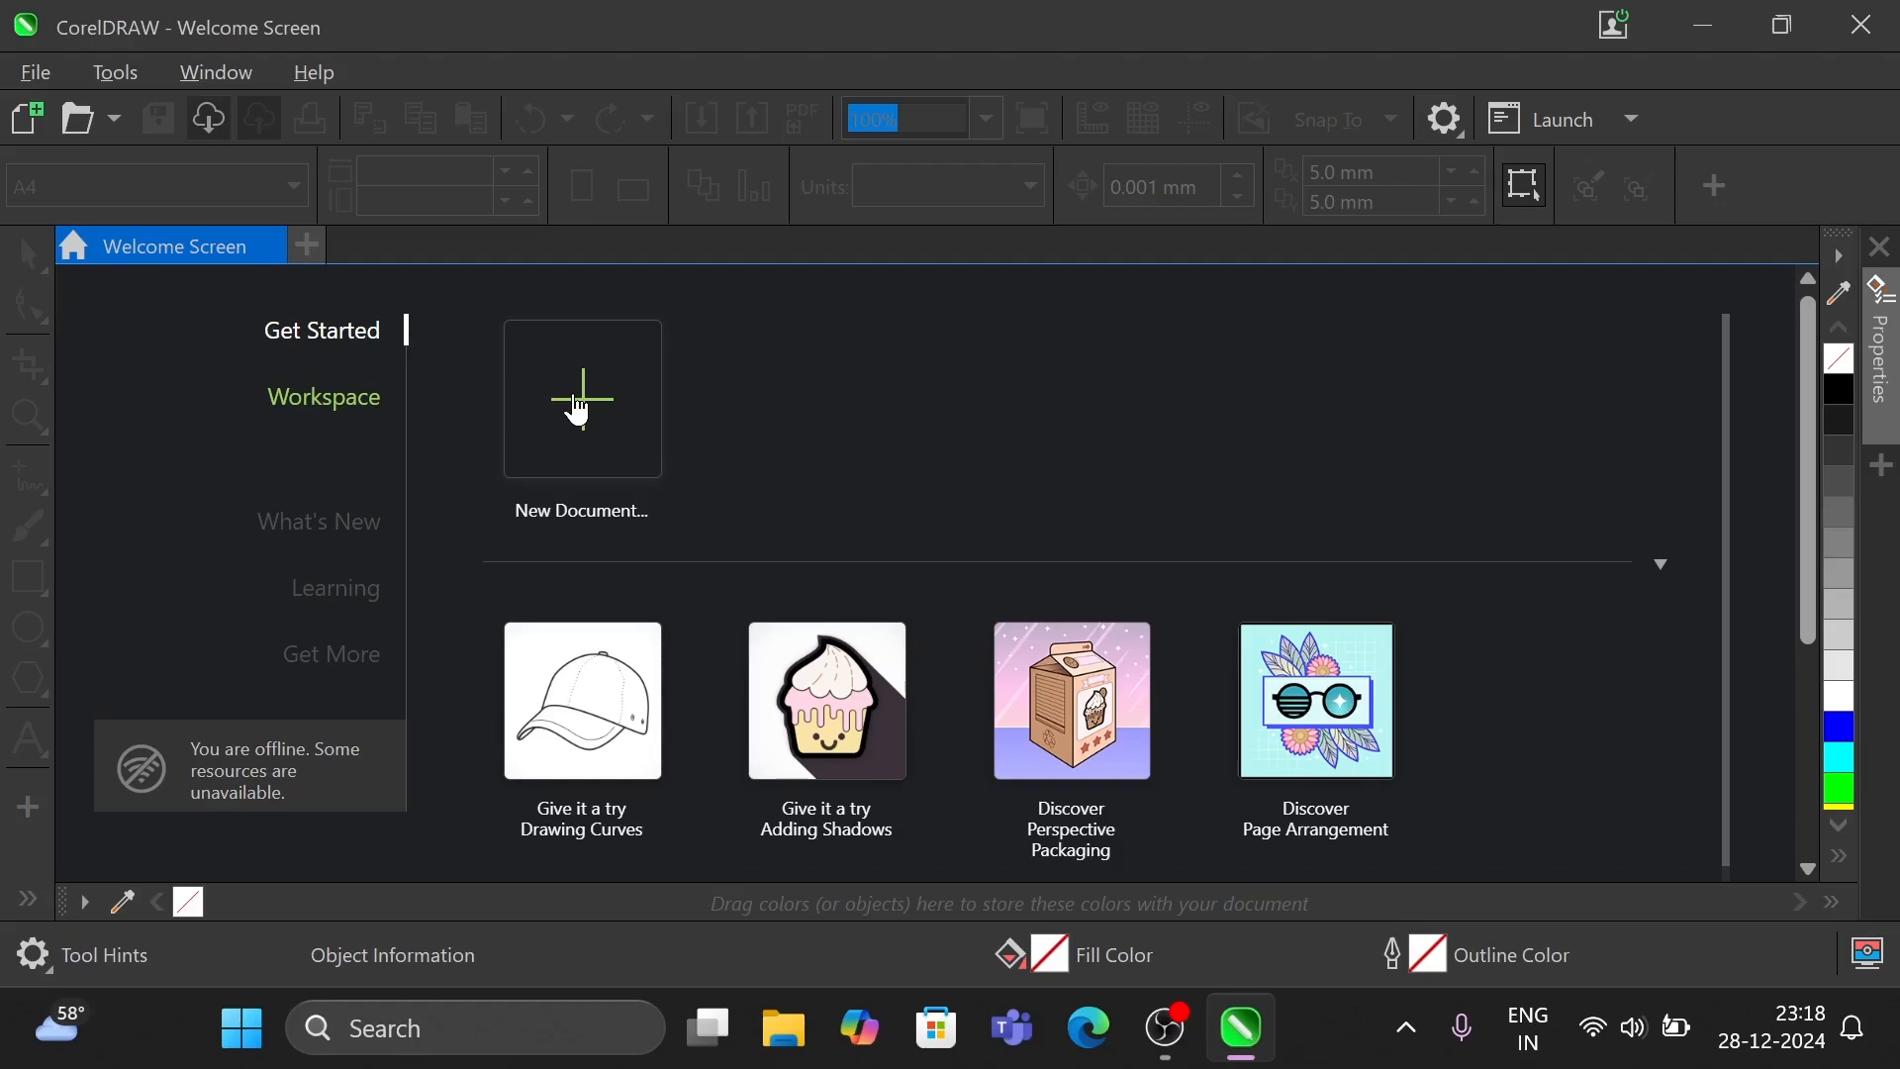
# - Create a new A4 CMYK document named "coreldraw class 2" with the default preset settings
pyautogui.click(36, 74)
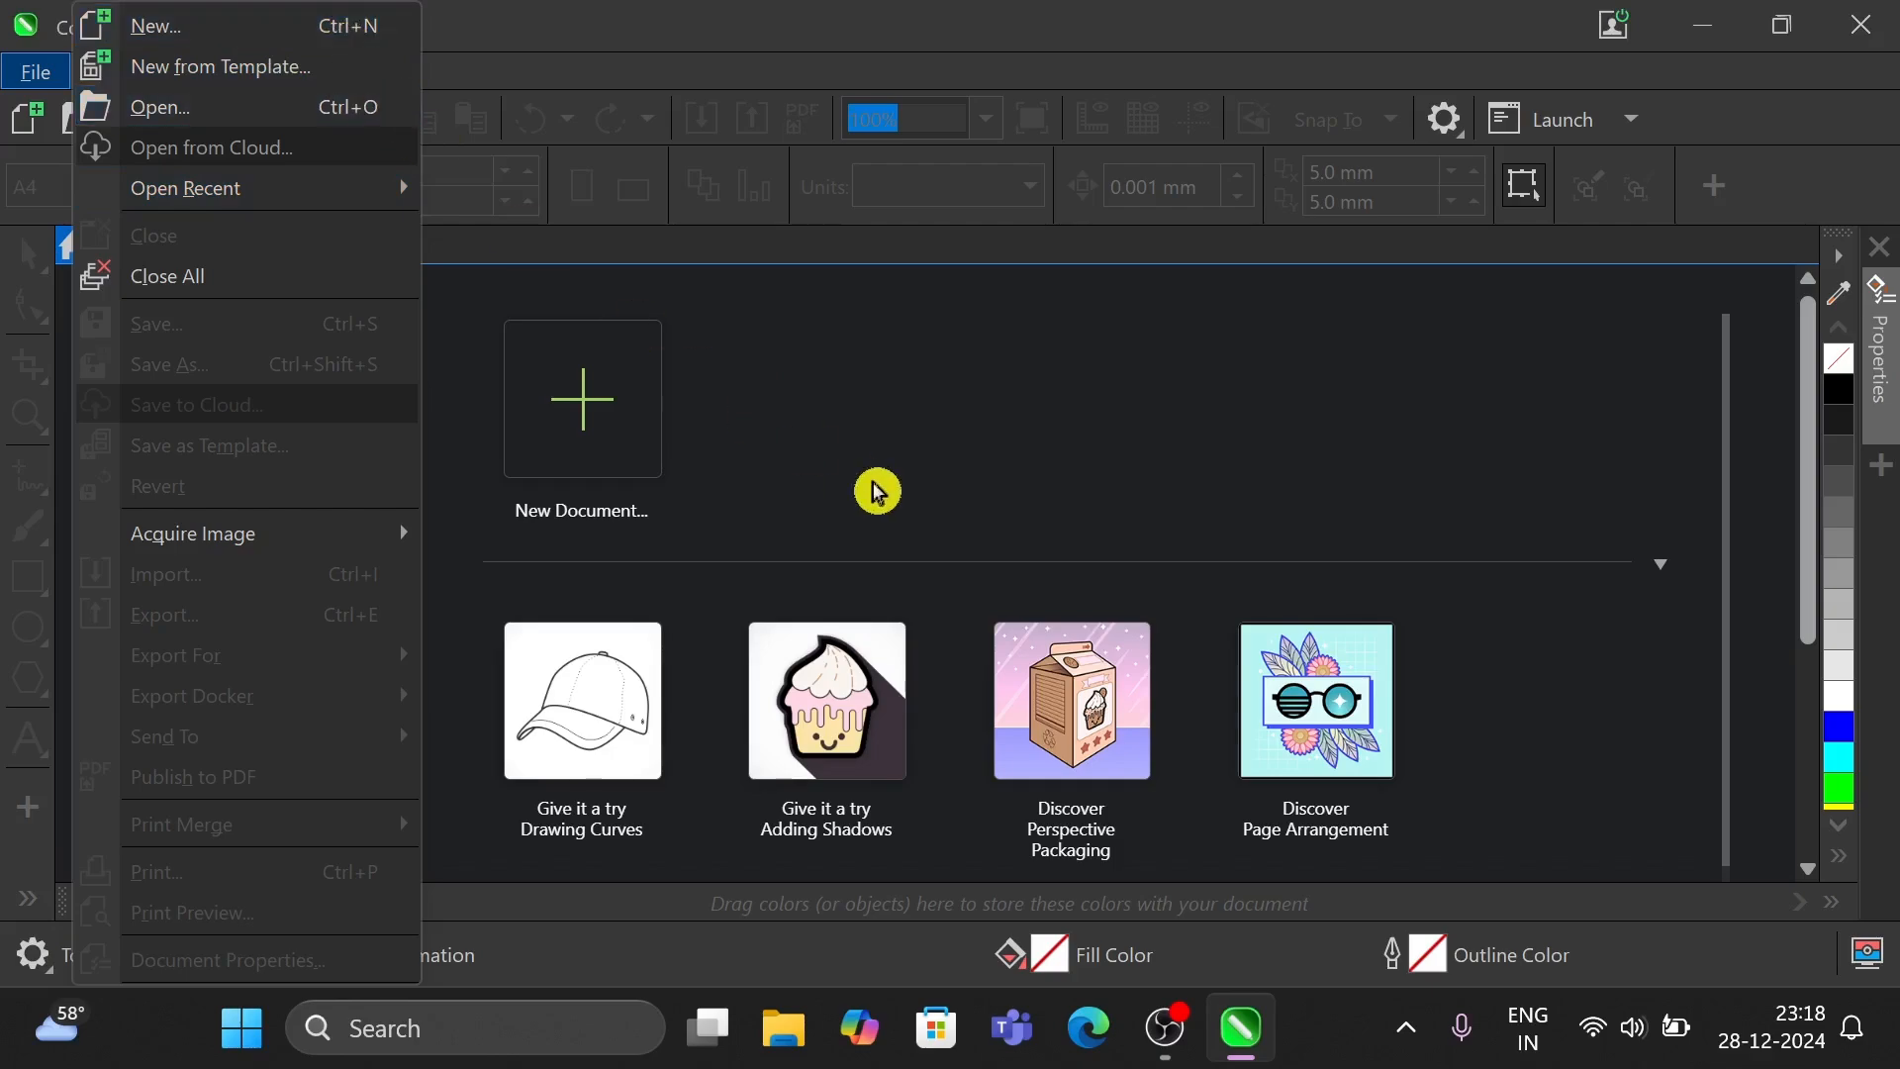
pyautogui.click(38, 69)
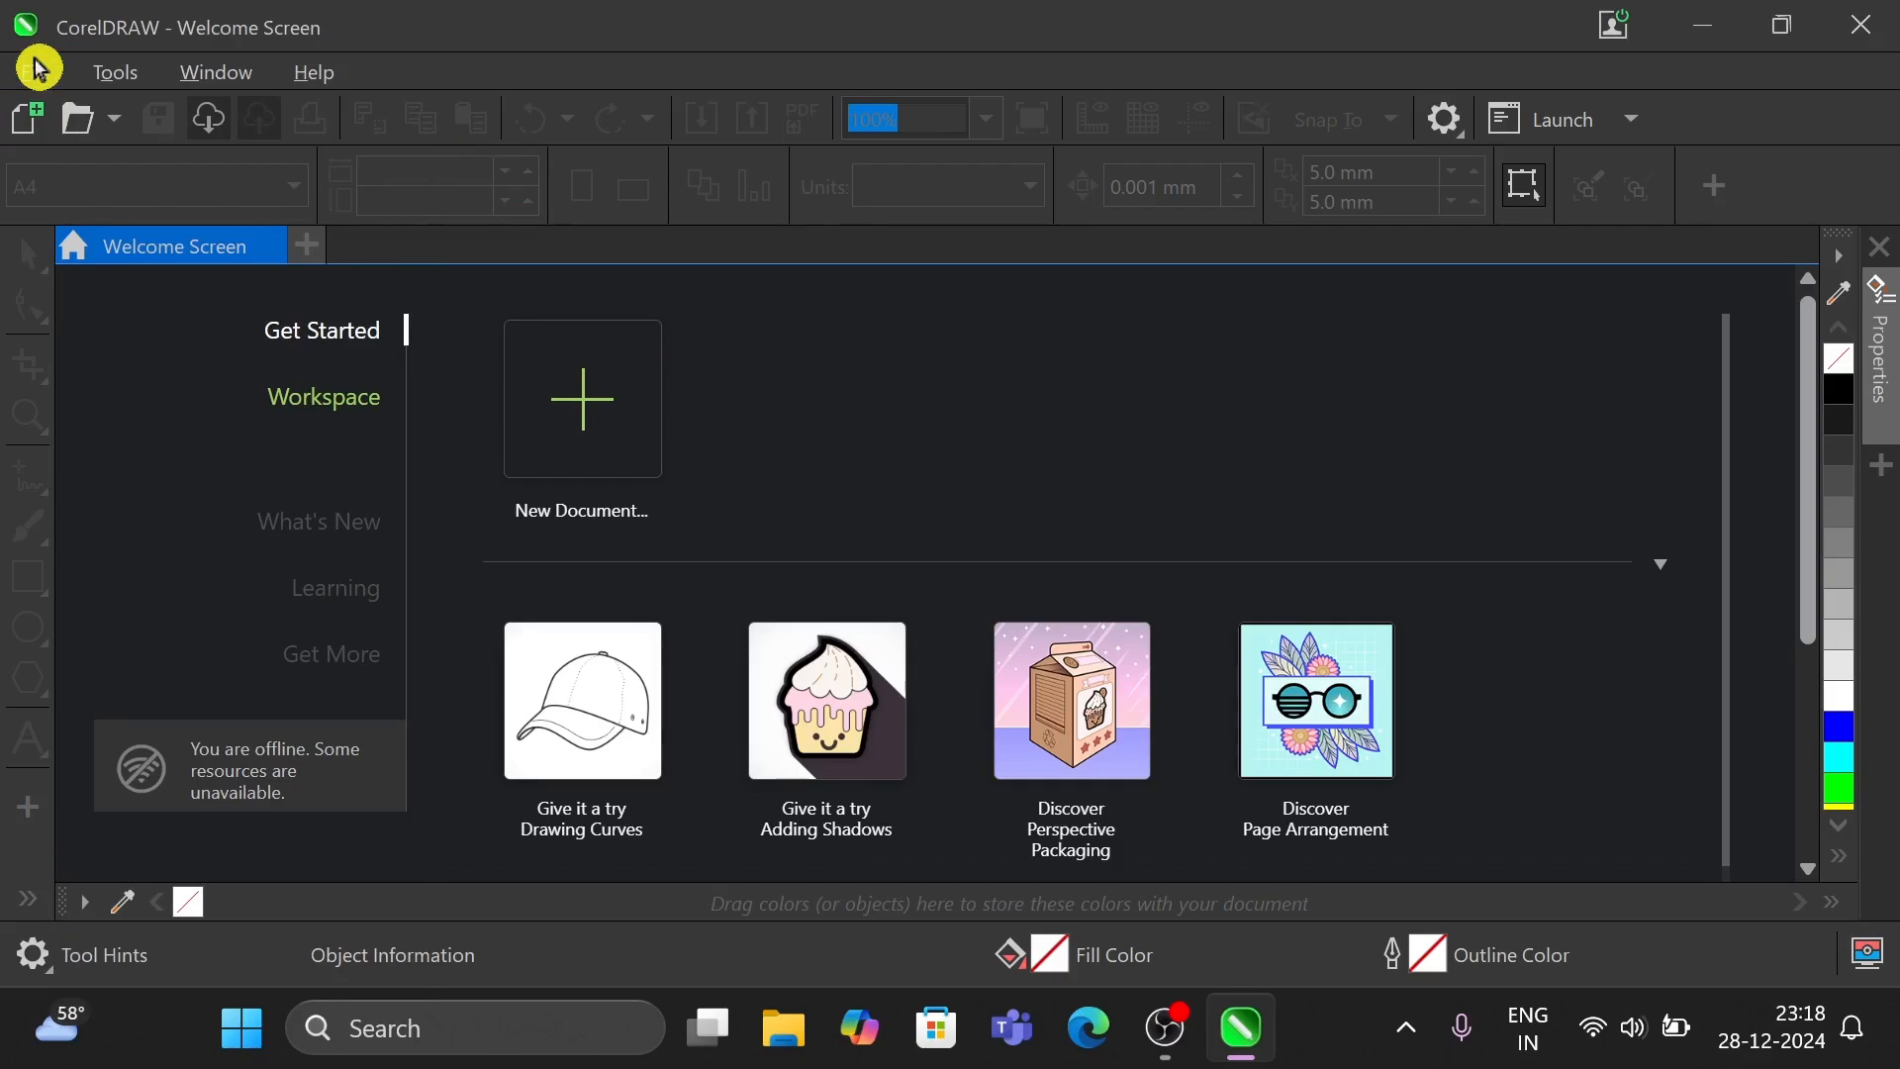
pyautogui.click(564, 438)
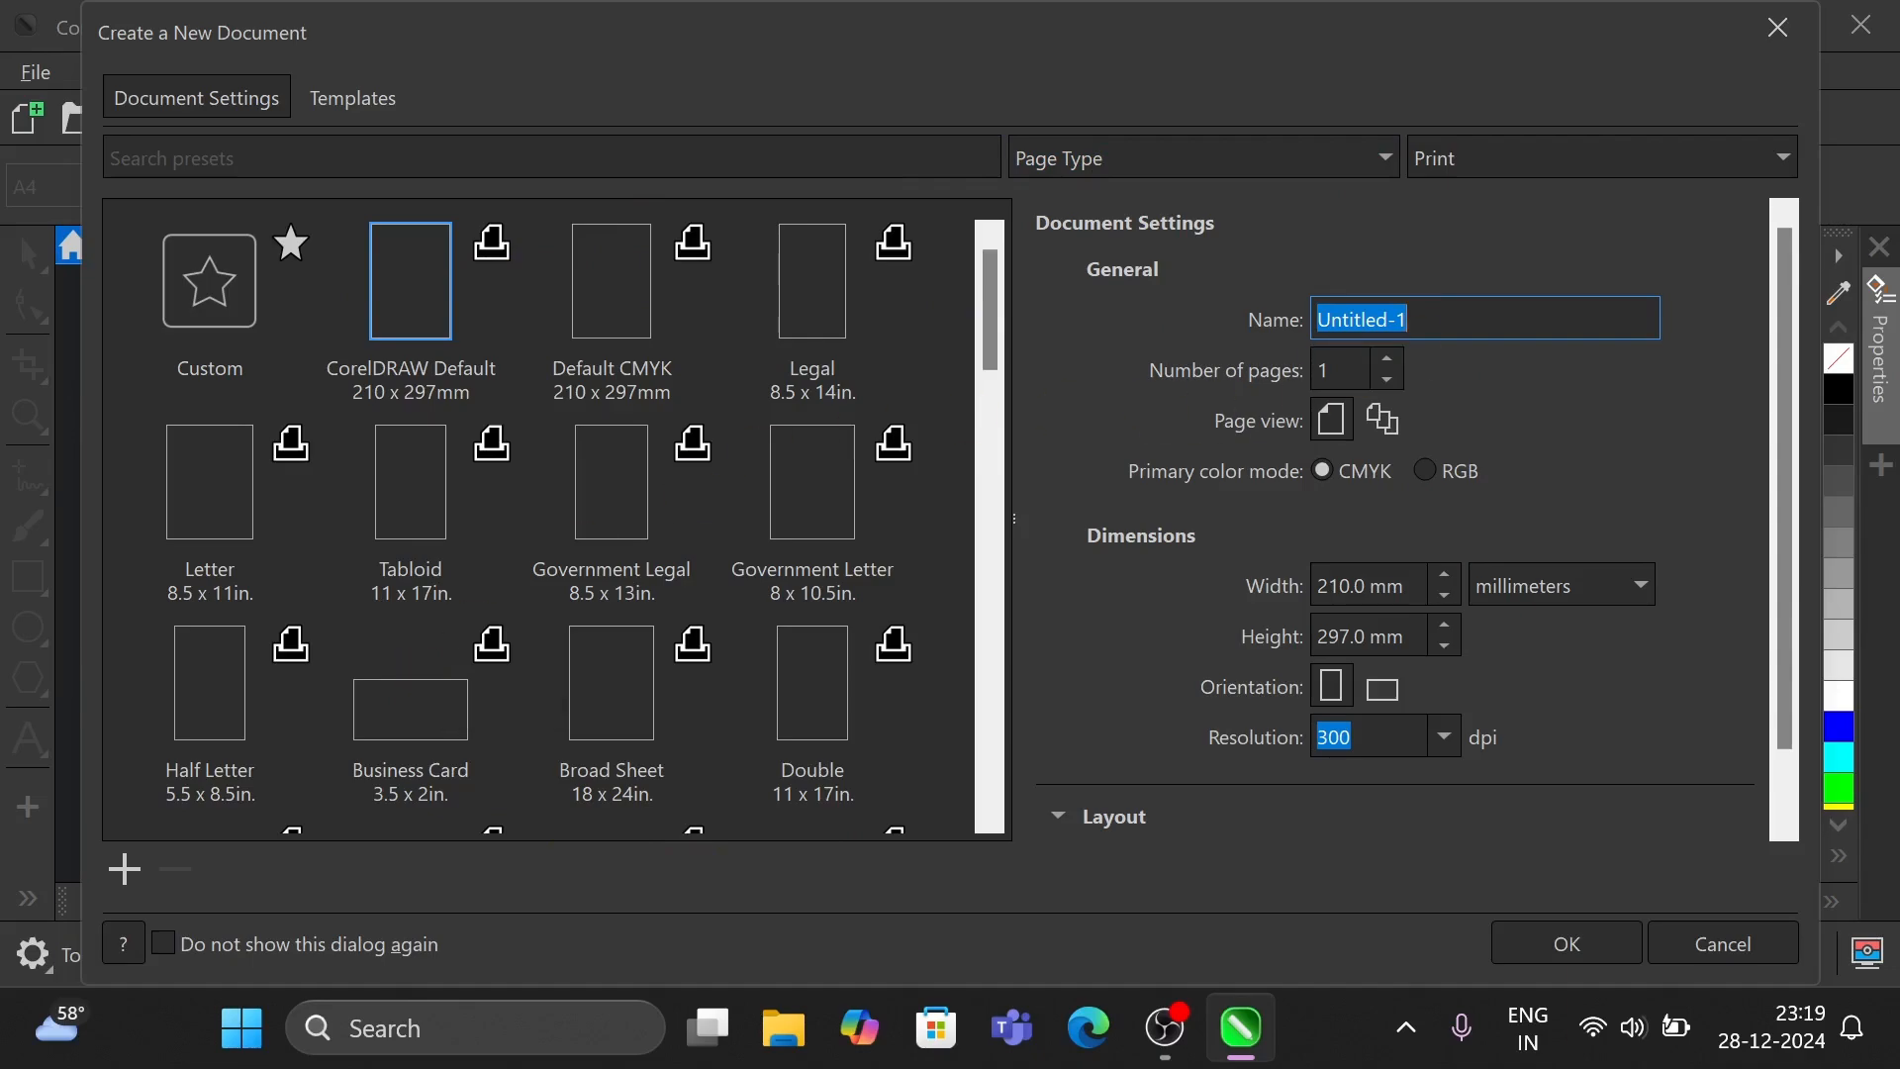
pyautogui.press('BackSpace')
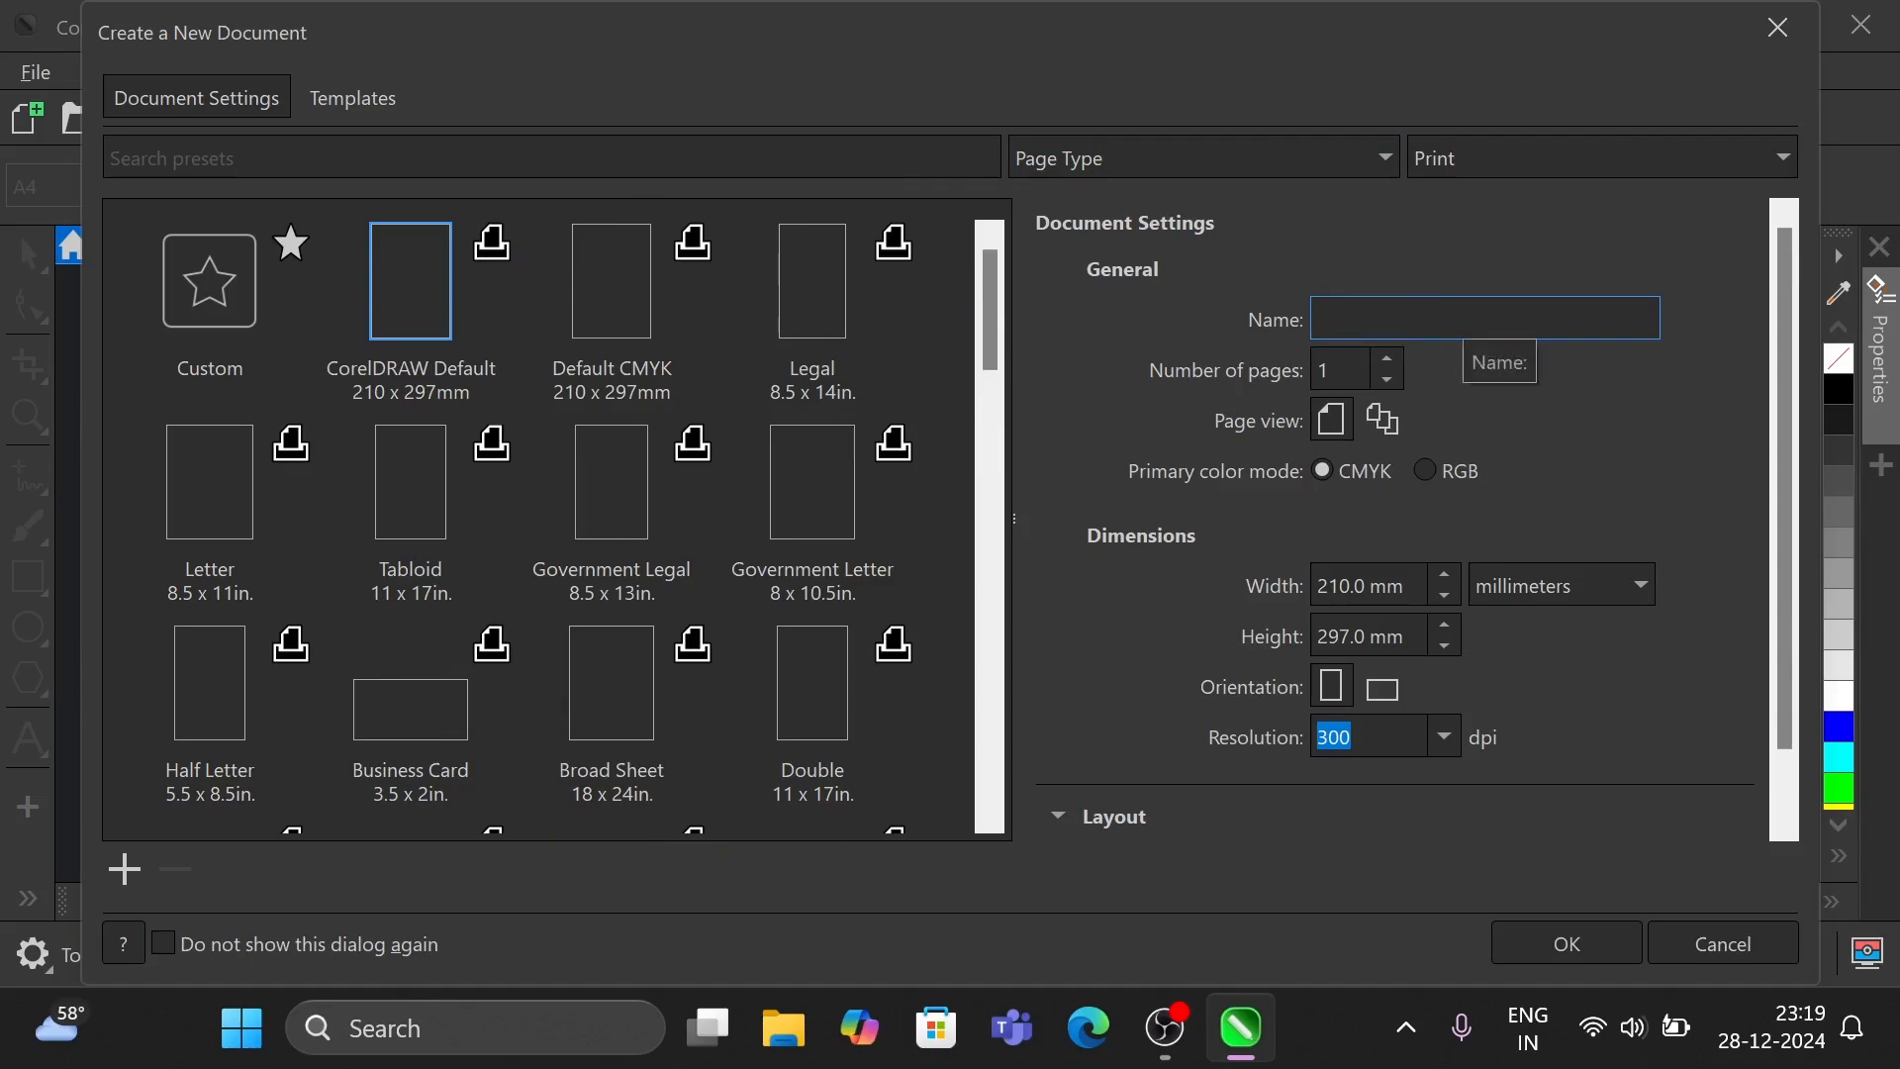
pyautogui.write('coreldraw class 2')
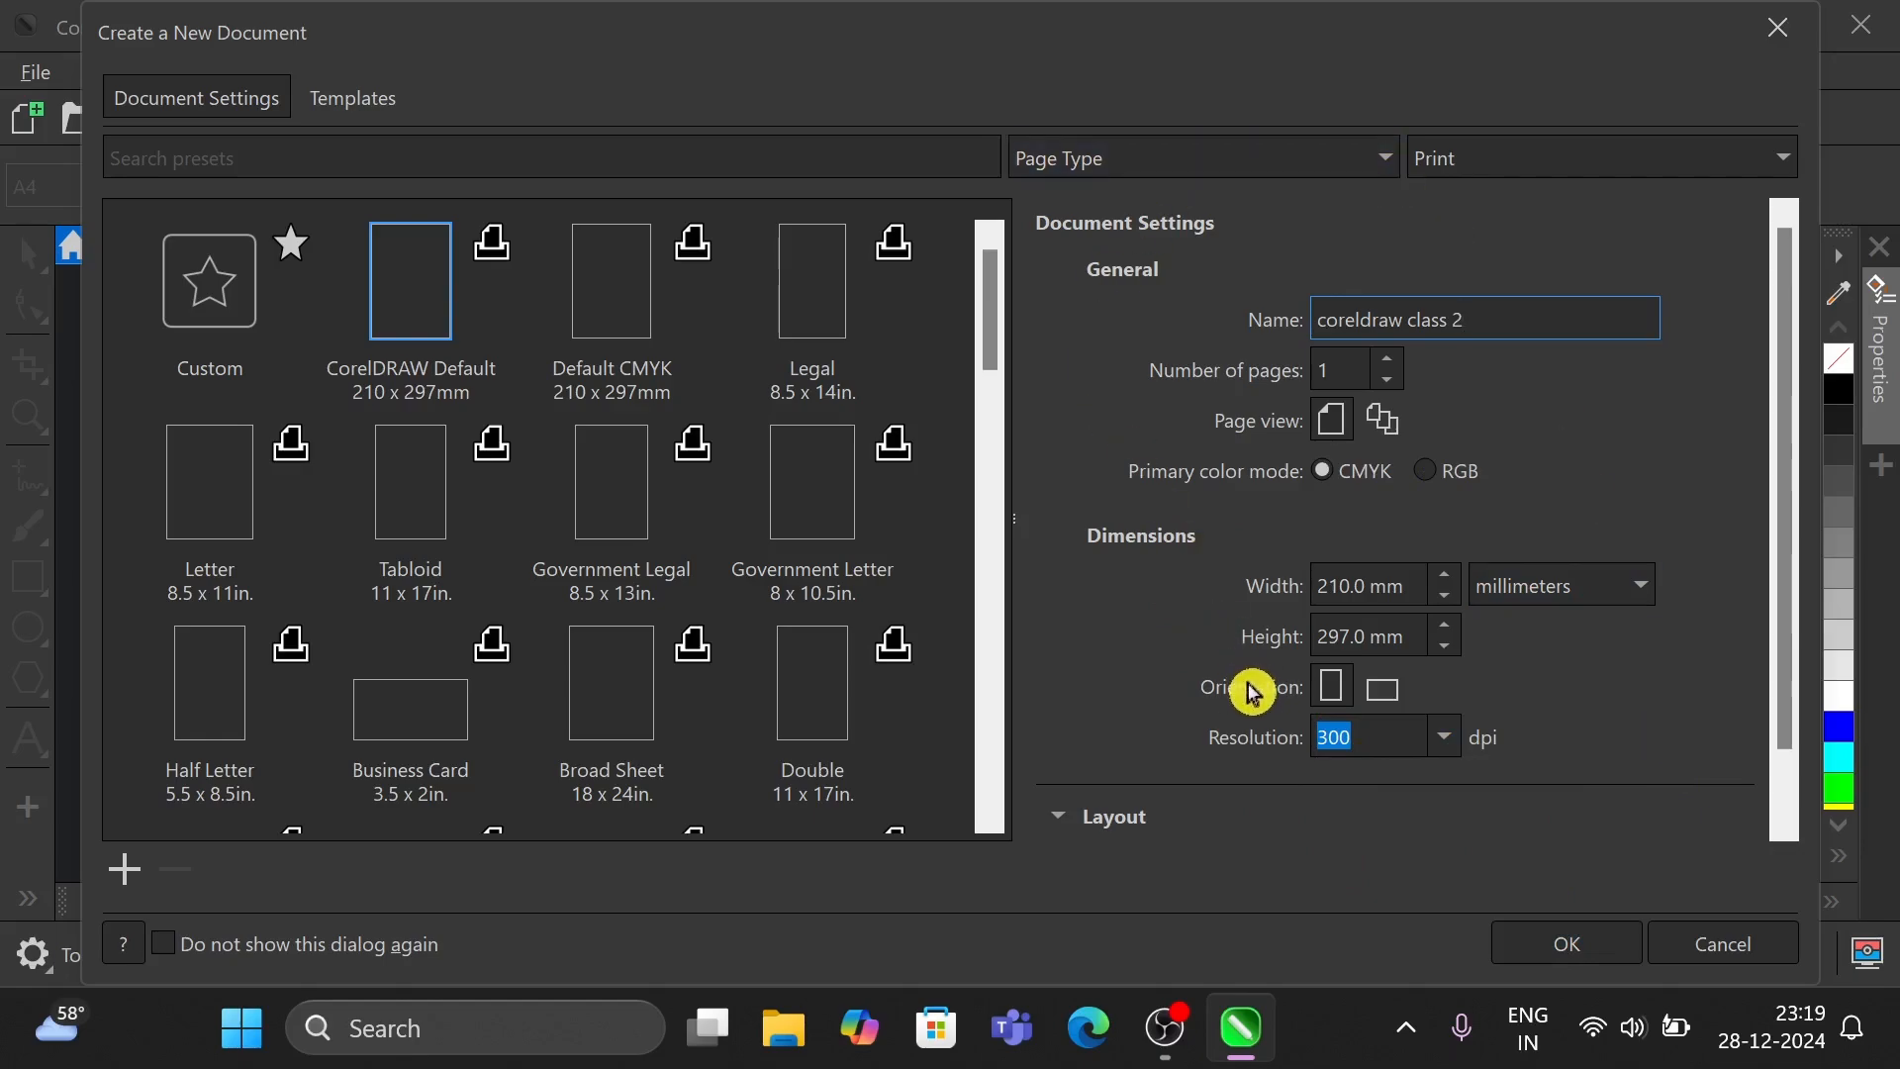
pyautogui.click(1550, 958)
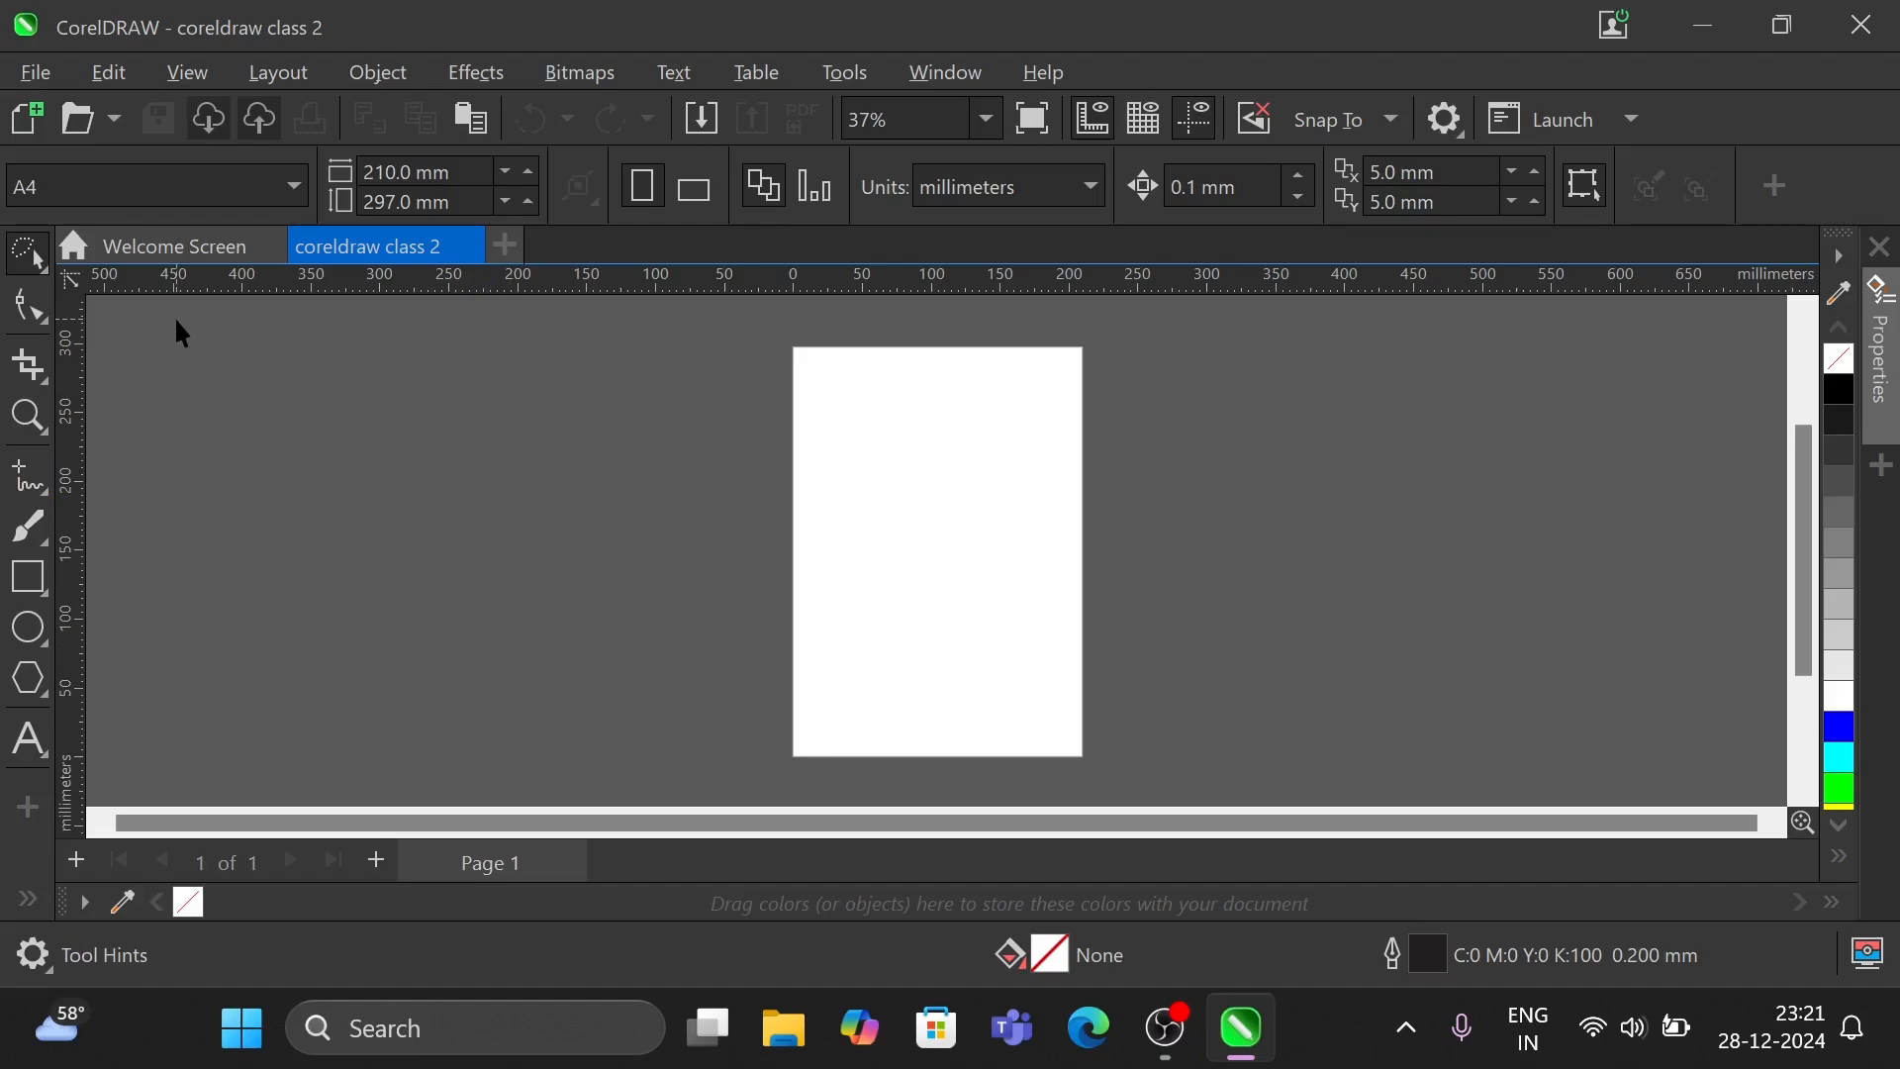
# - Switch from the Freehand Pick tool to the Pick tool
pyautogui.click(49, 281)
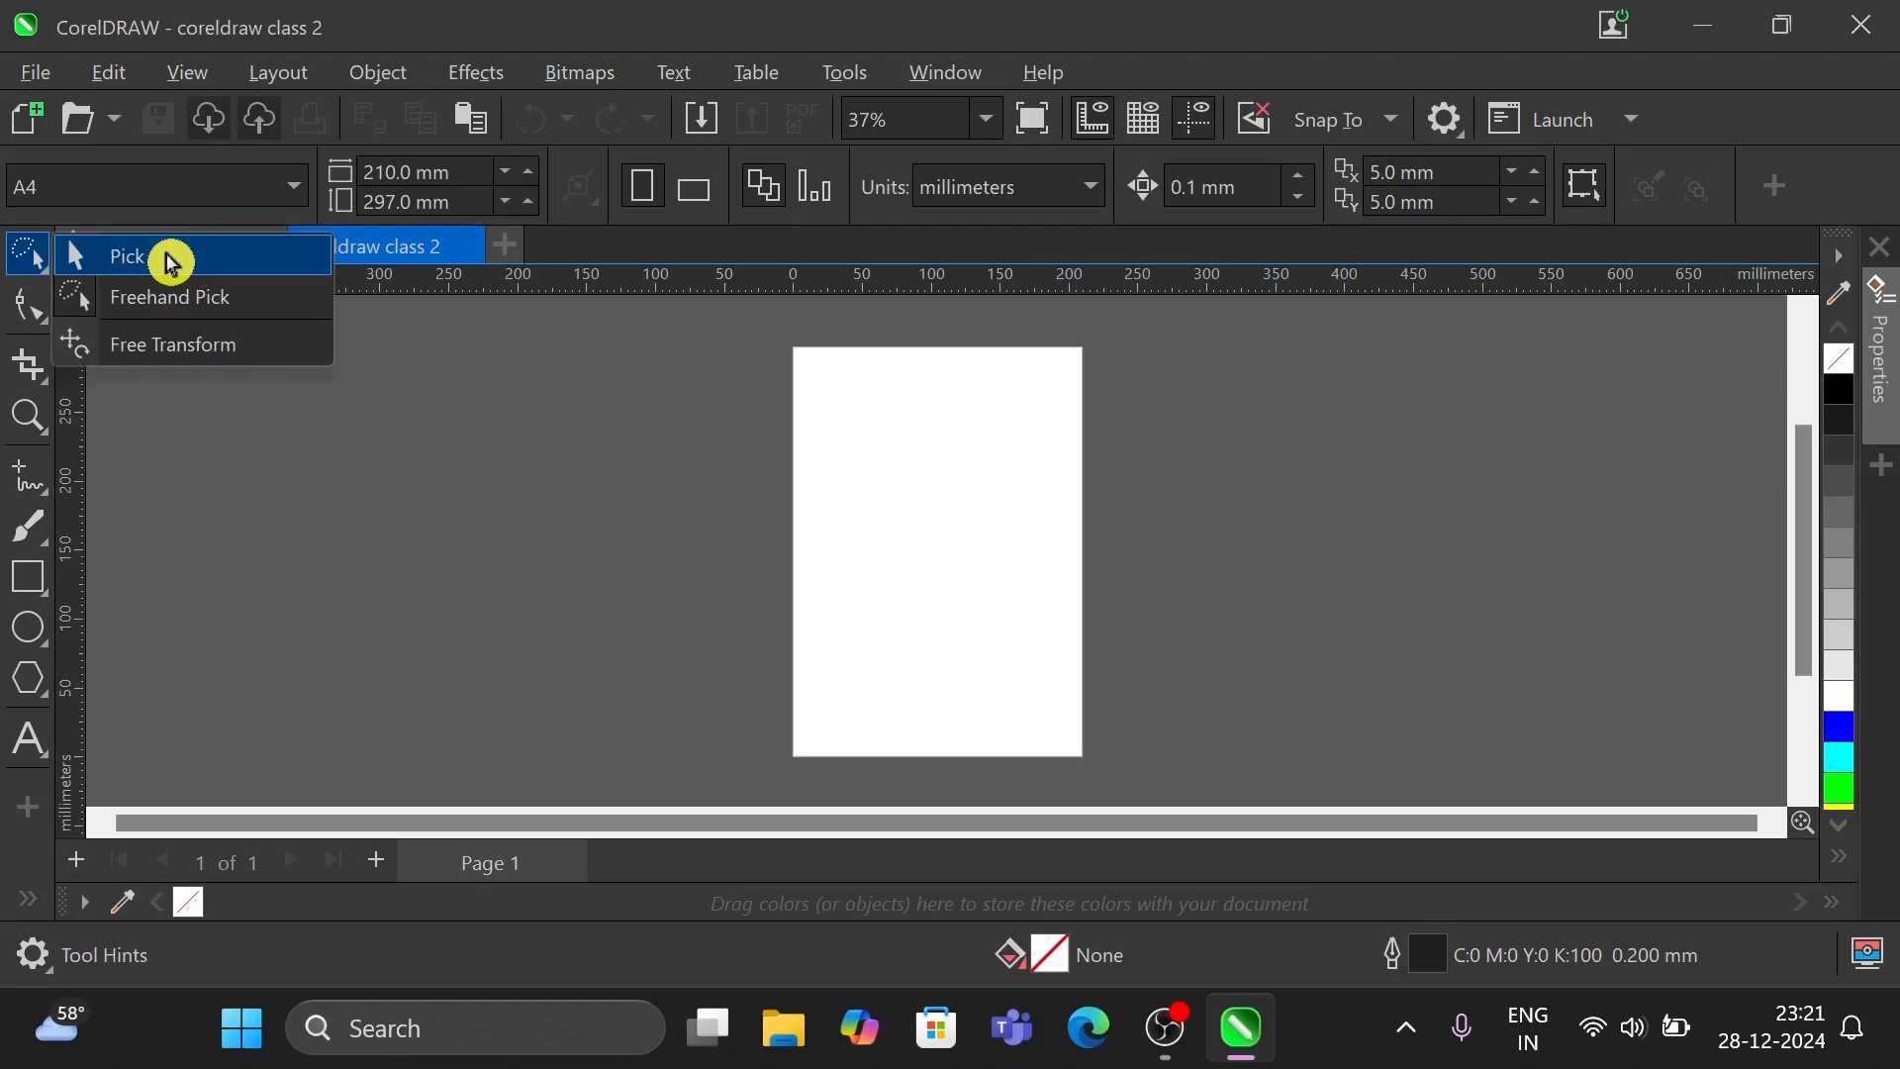
pyautogui.click(200, 259)
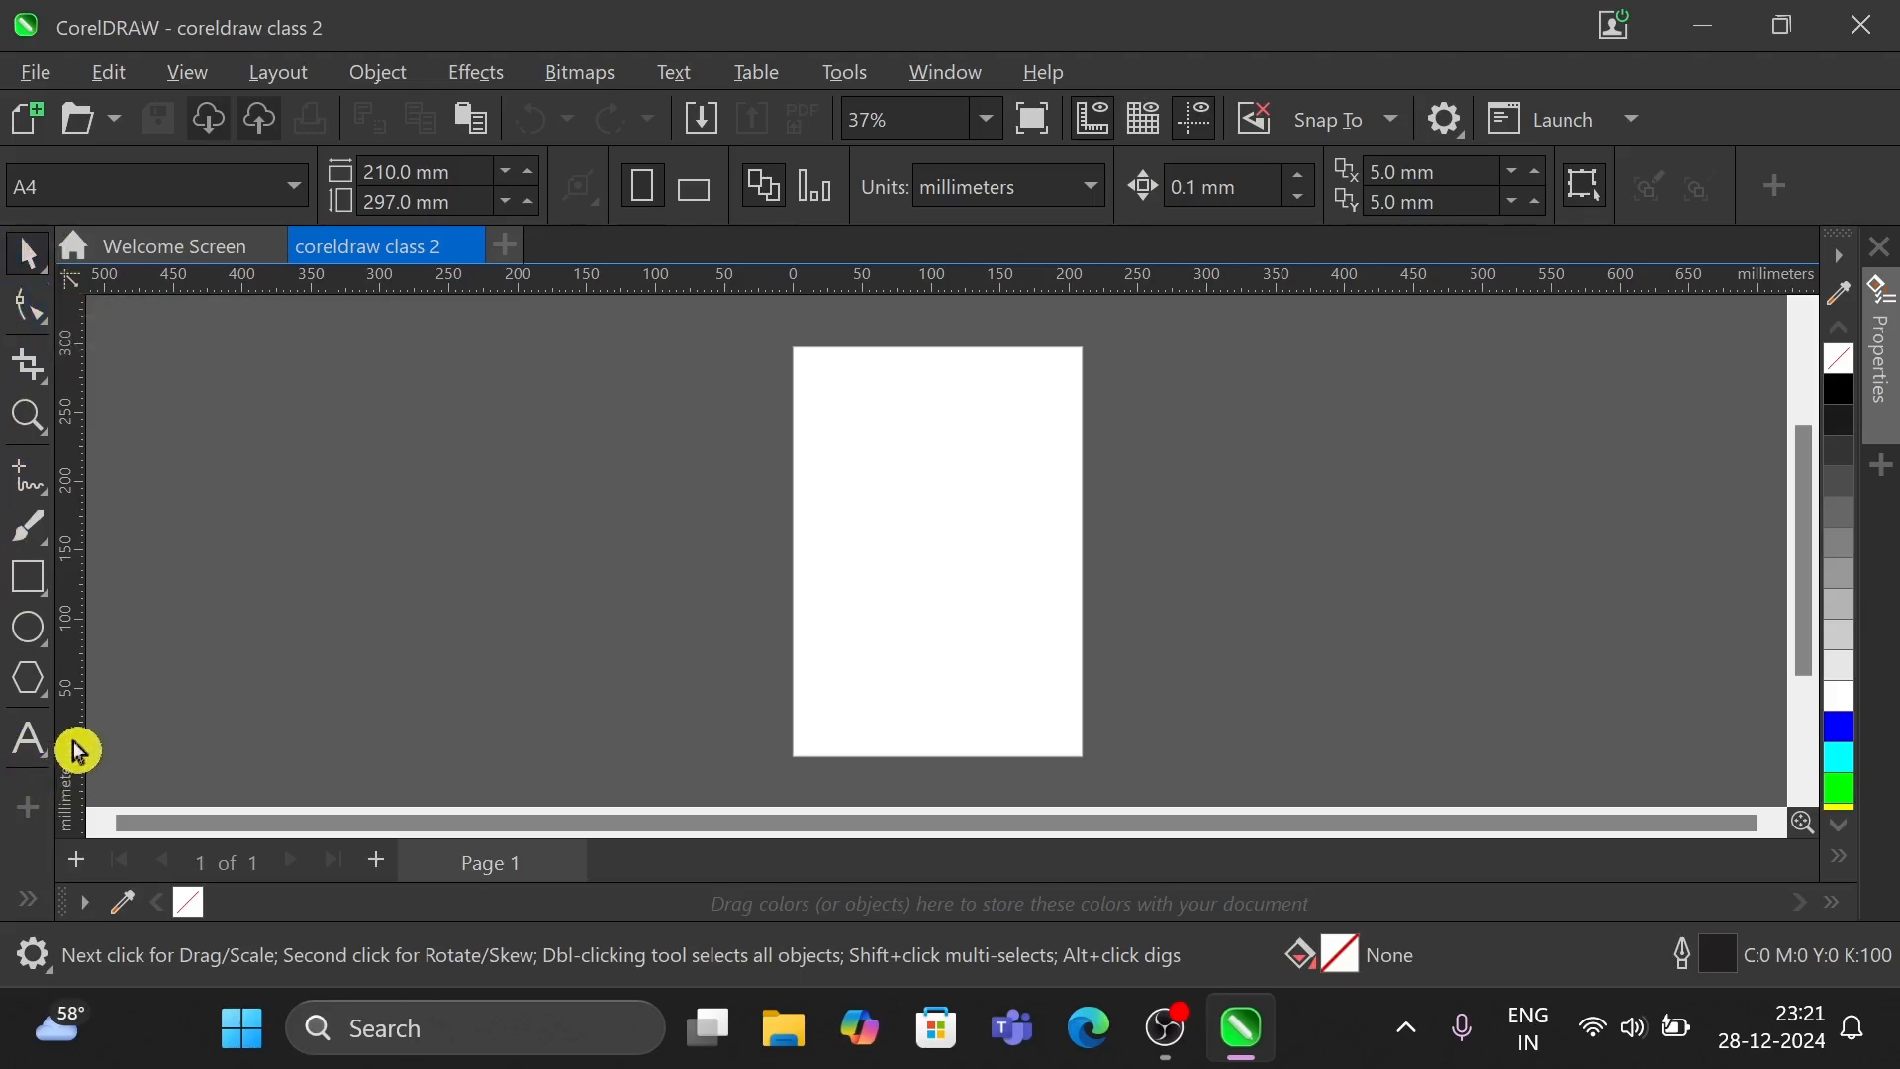
# - Hide the Pick Tools group from the toolbox
pyautogui.click(31, 826)
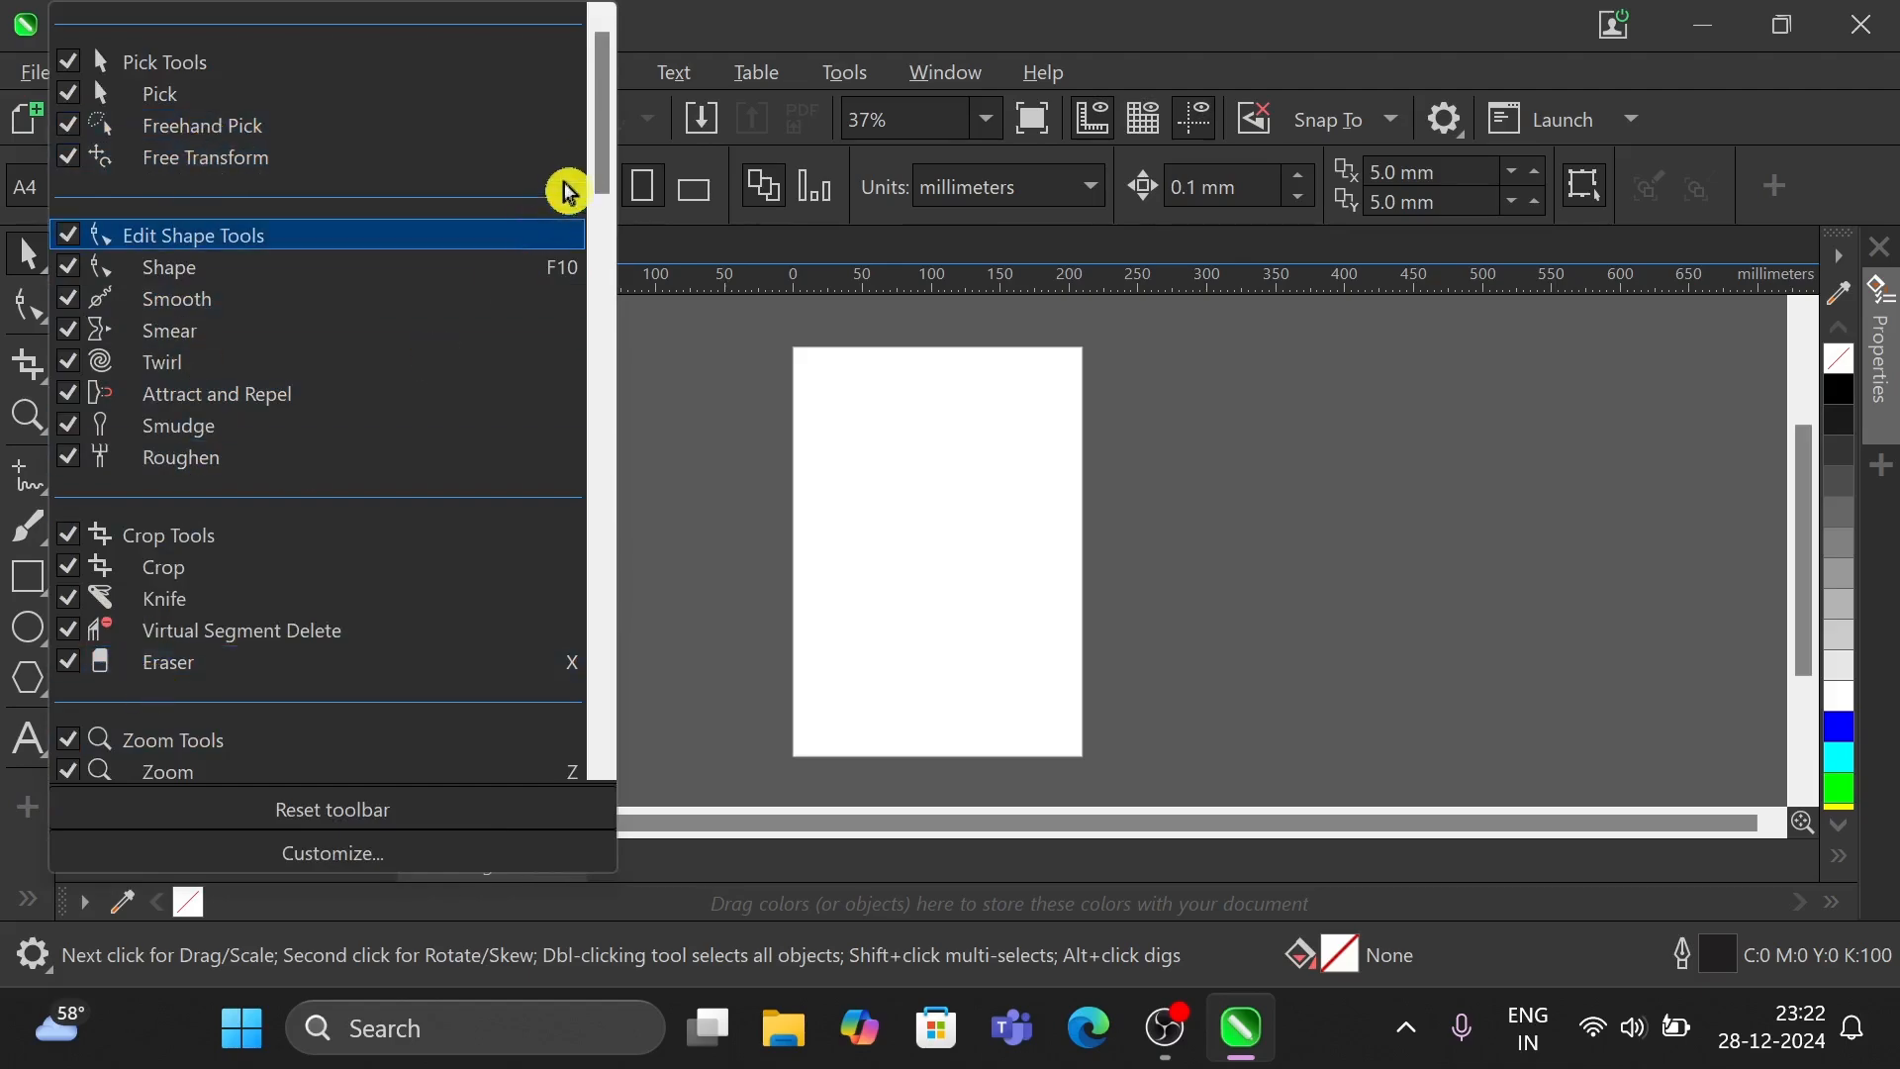
pyautogui.click(69, 63)
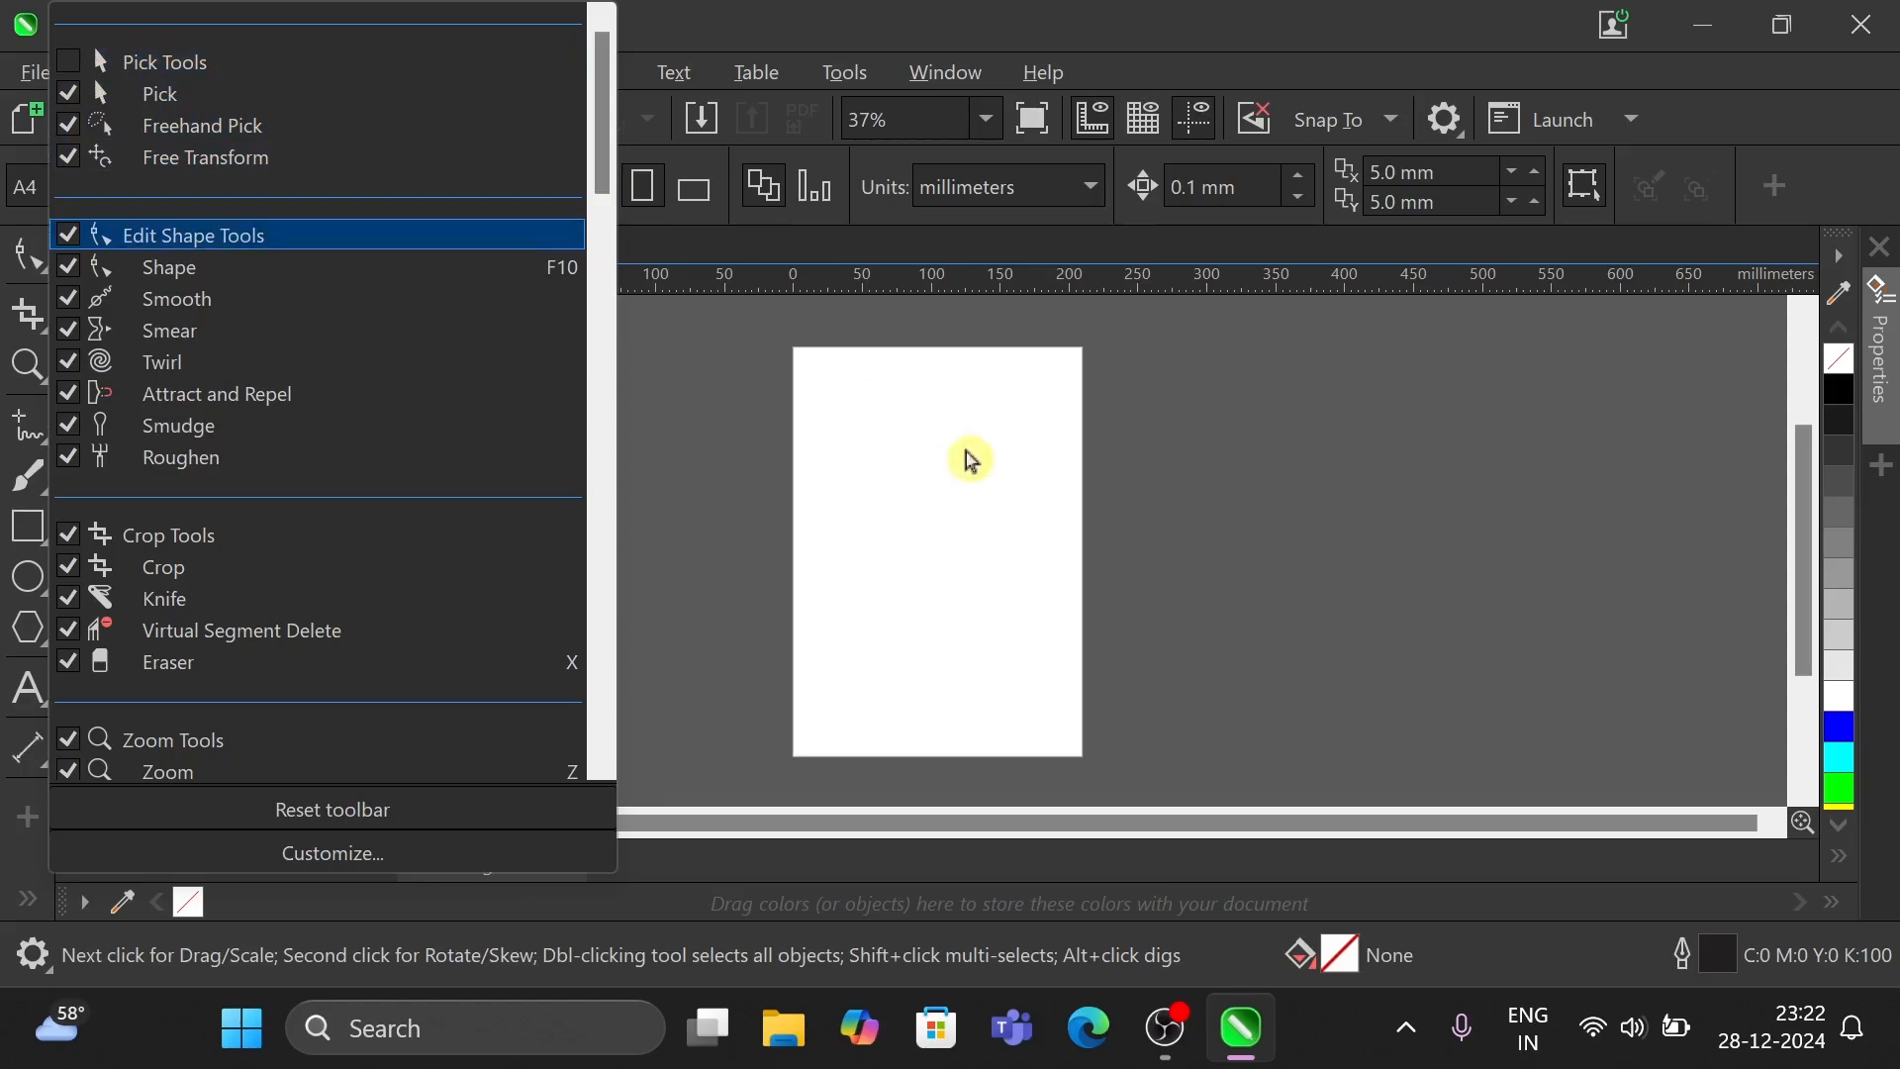
pyautogui.click(634, 396)
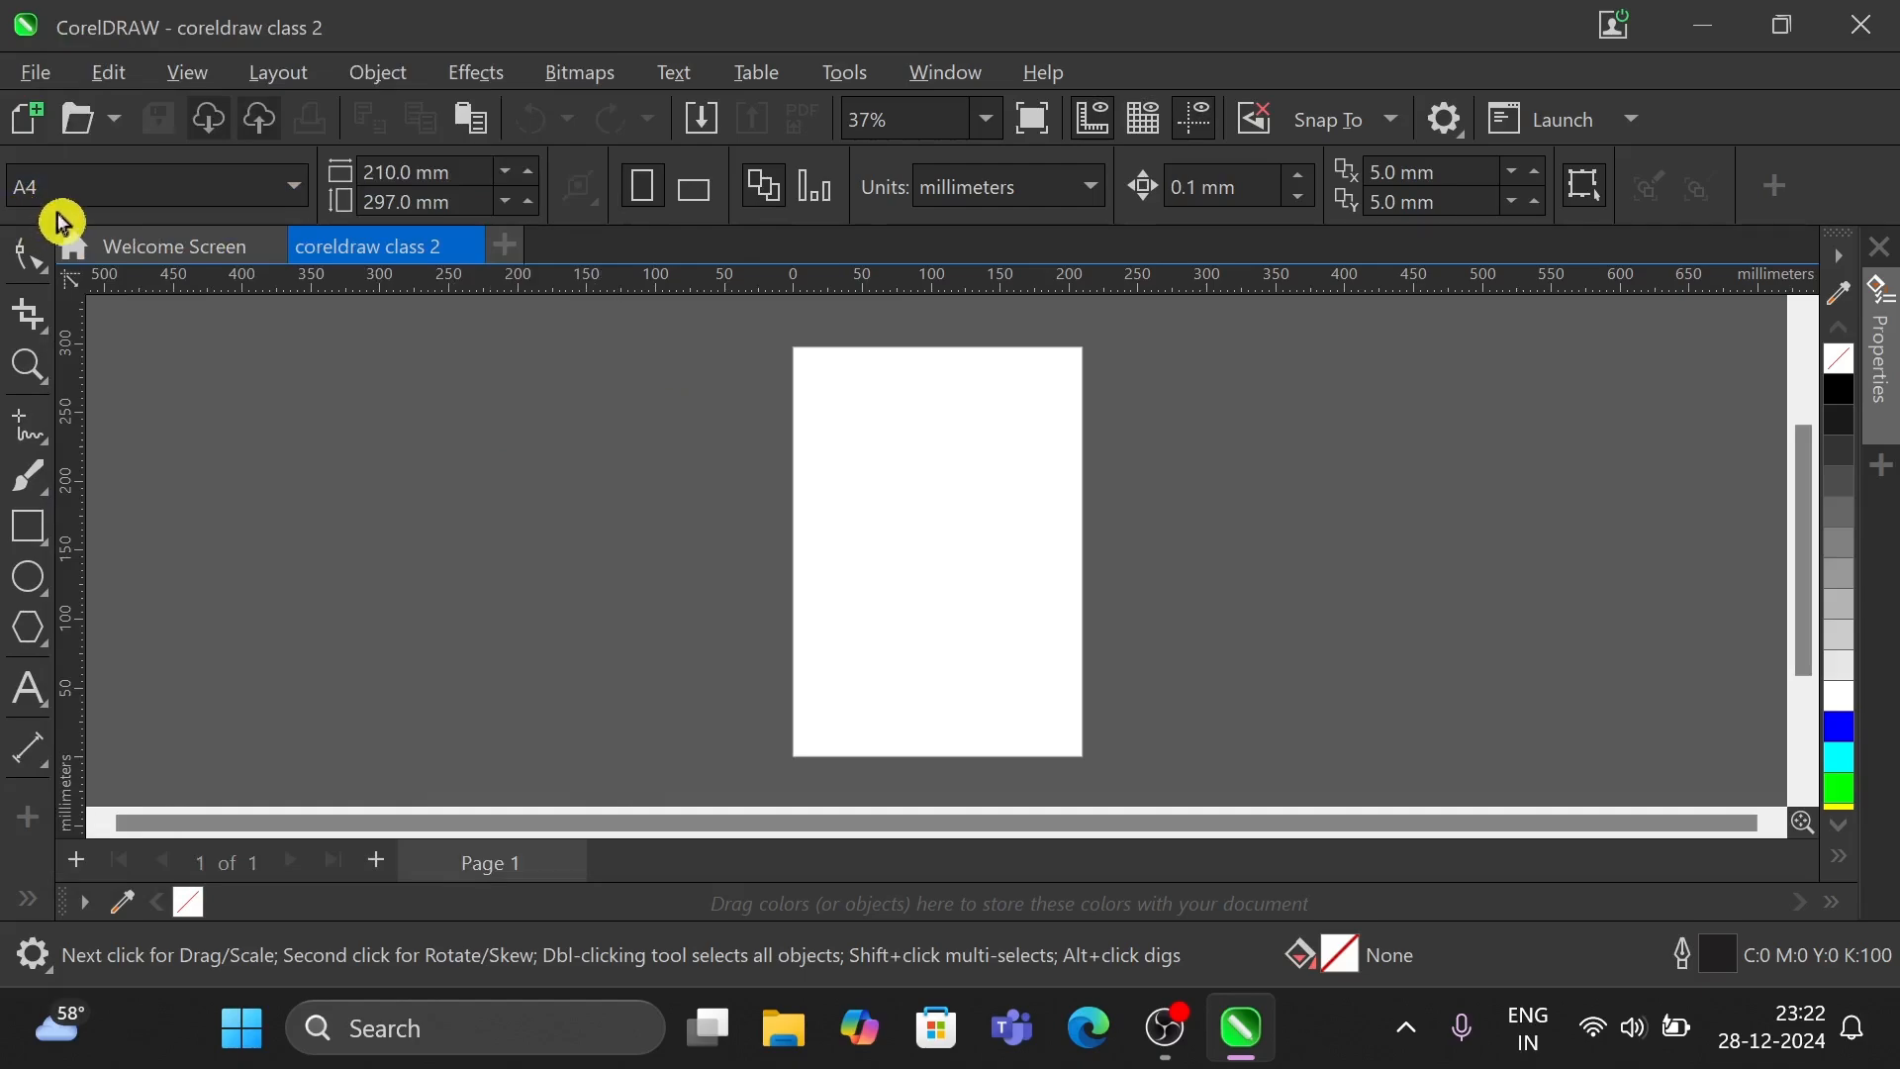
# - Show the Pick Tools group in the toolbox again
pyautogui.click(24, 835)
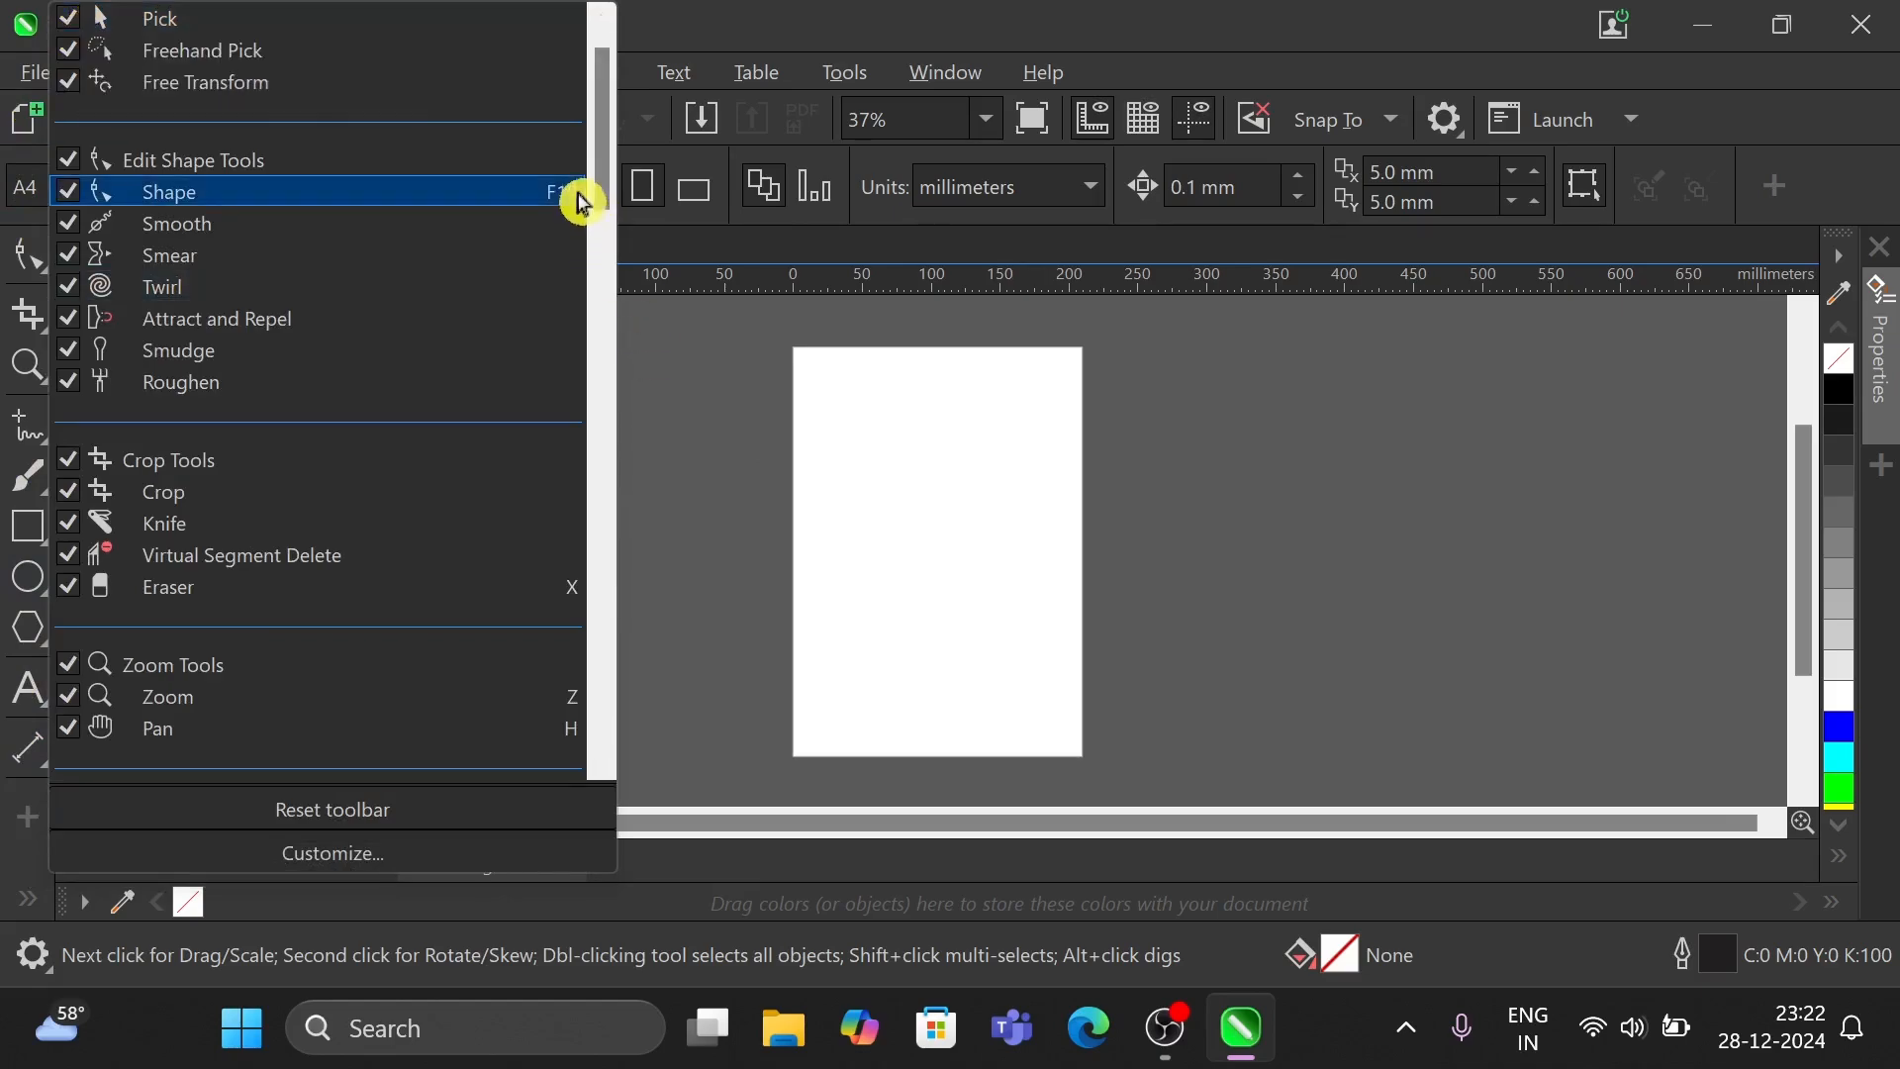
pyautogui.scroll(2, 601, 191)
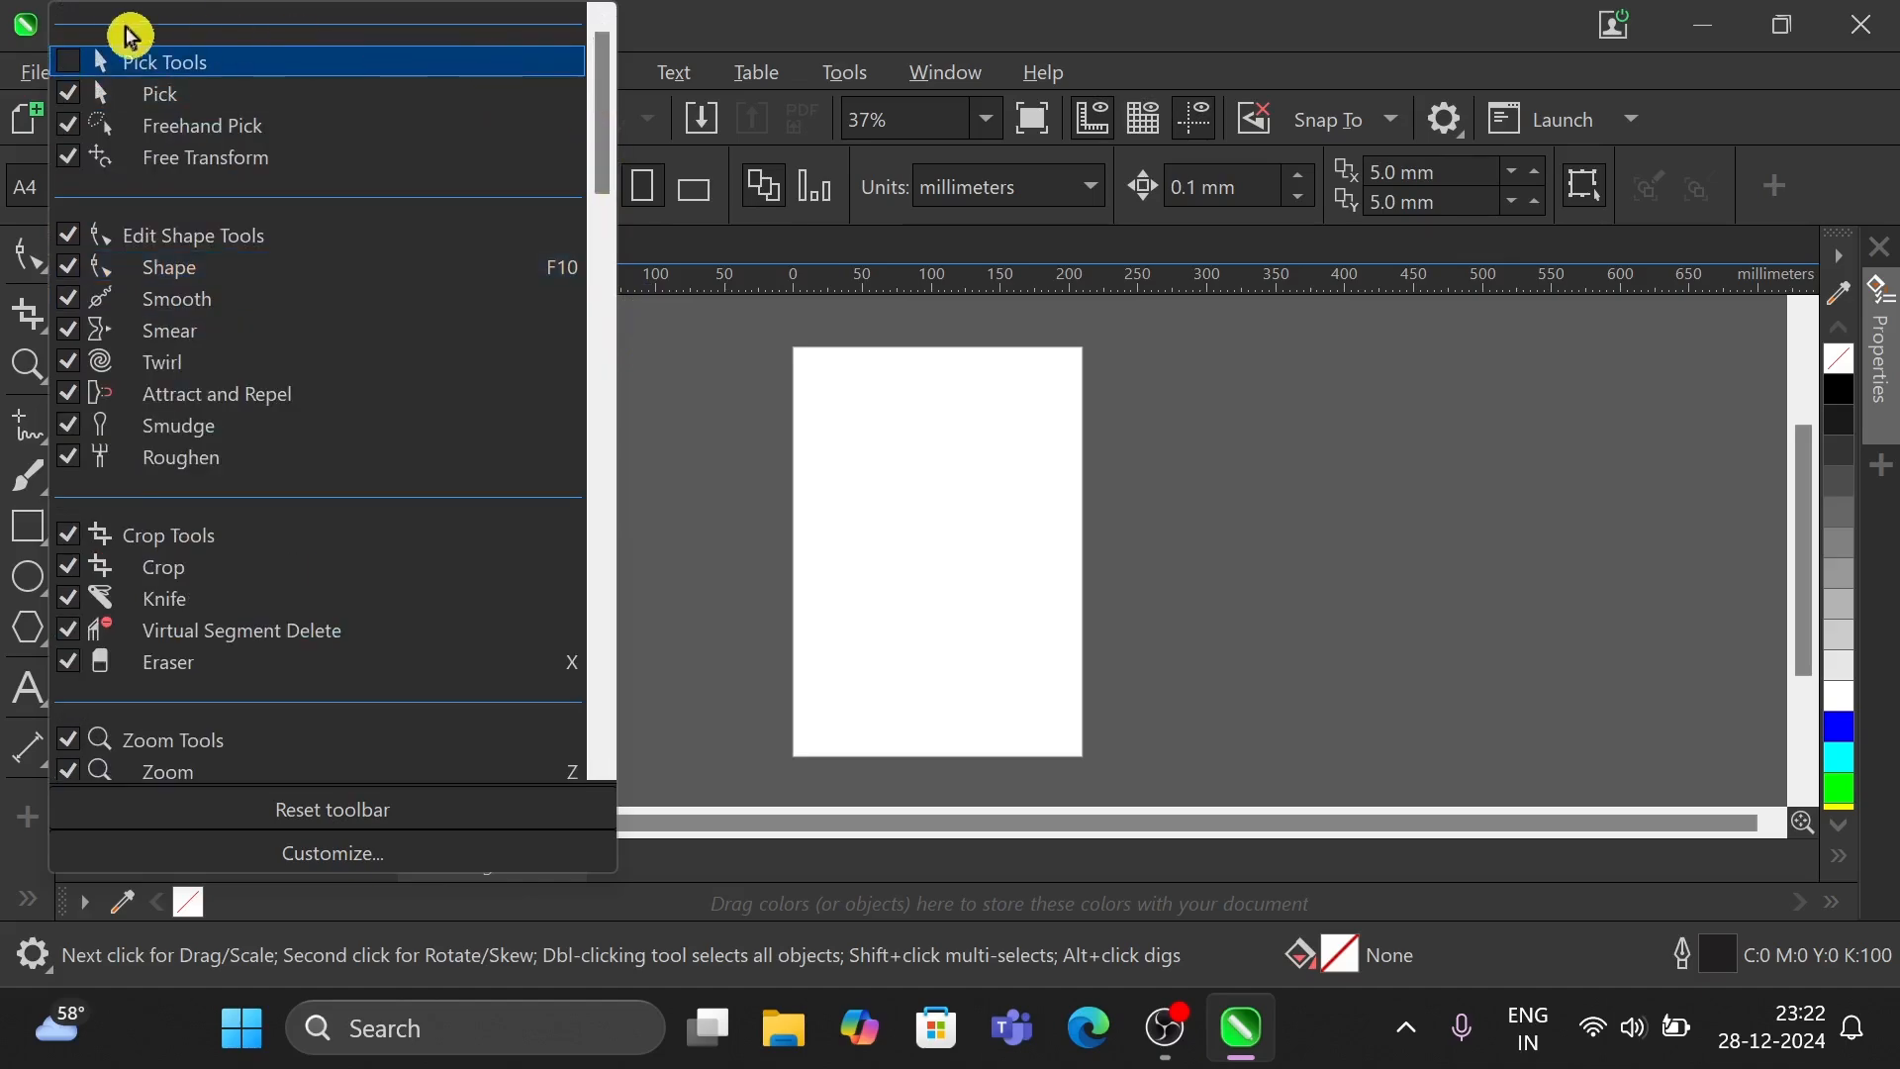
pyautogui.click(78, 67)
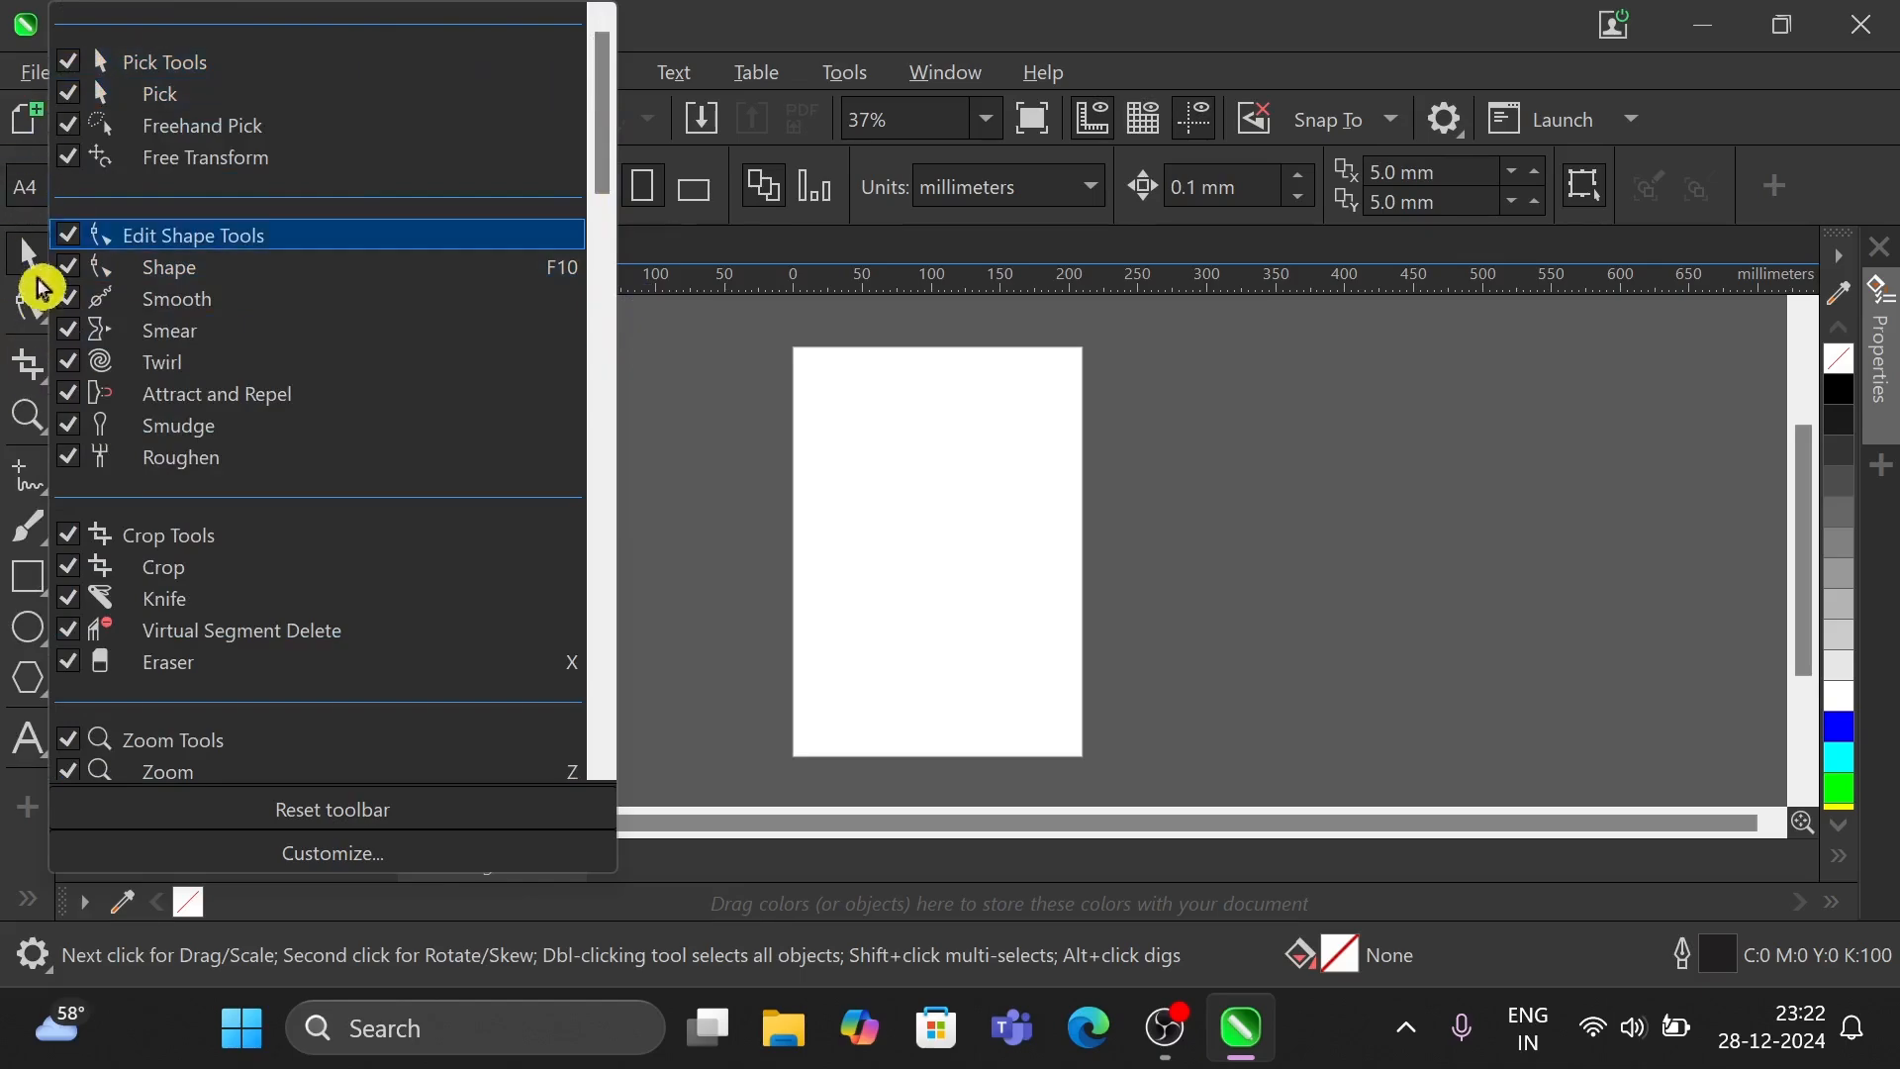
pyautogui.click(738, 374)
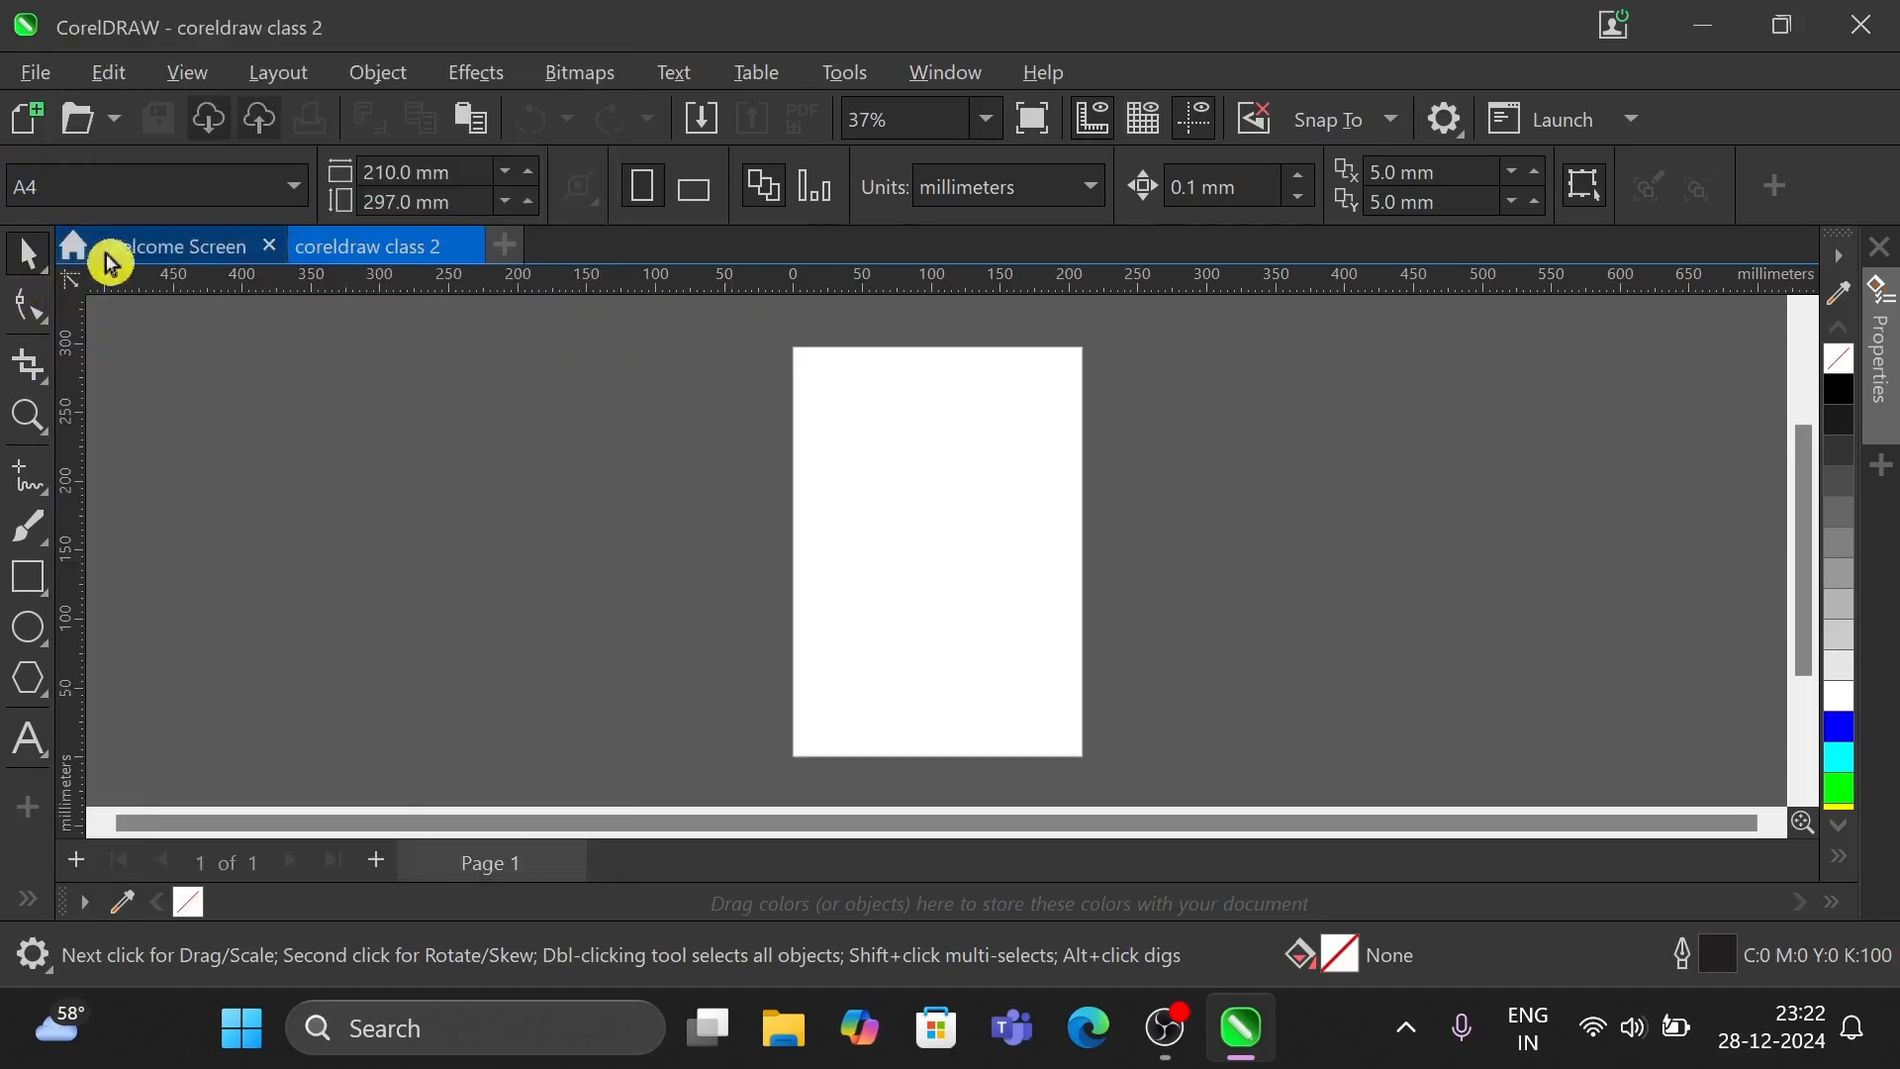
# - Remove the Free Transform tool from the toolbox's Pick Tools group and check the group's remaining tools
pyautogui.click(43, 280)
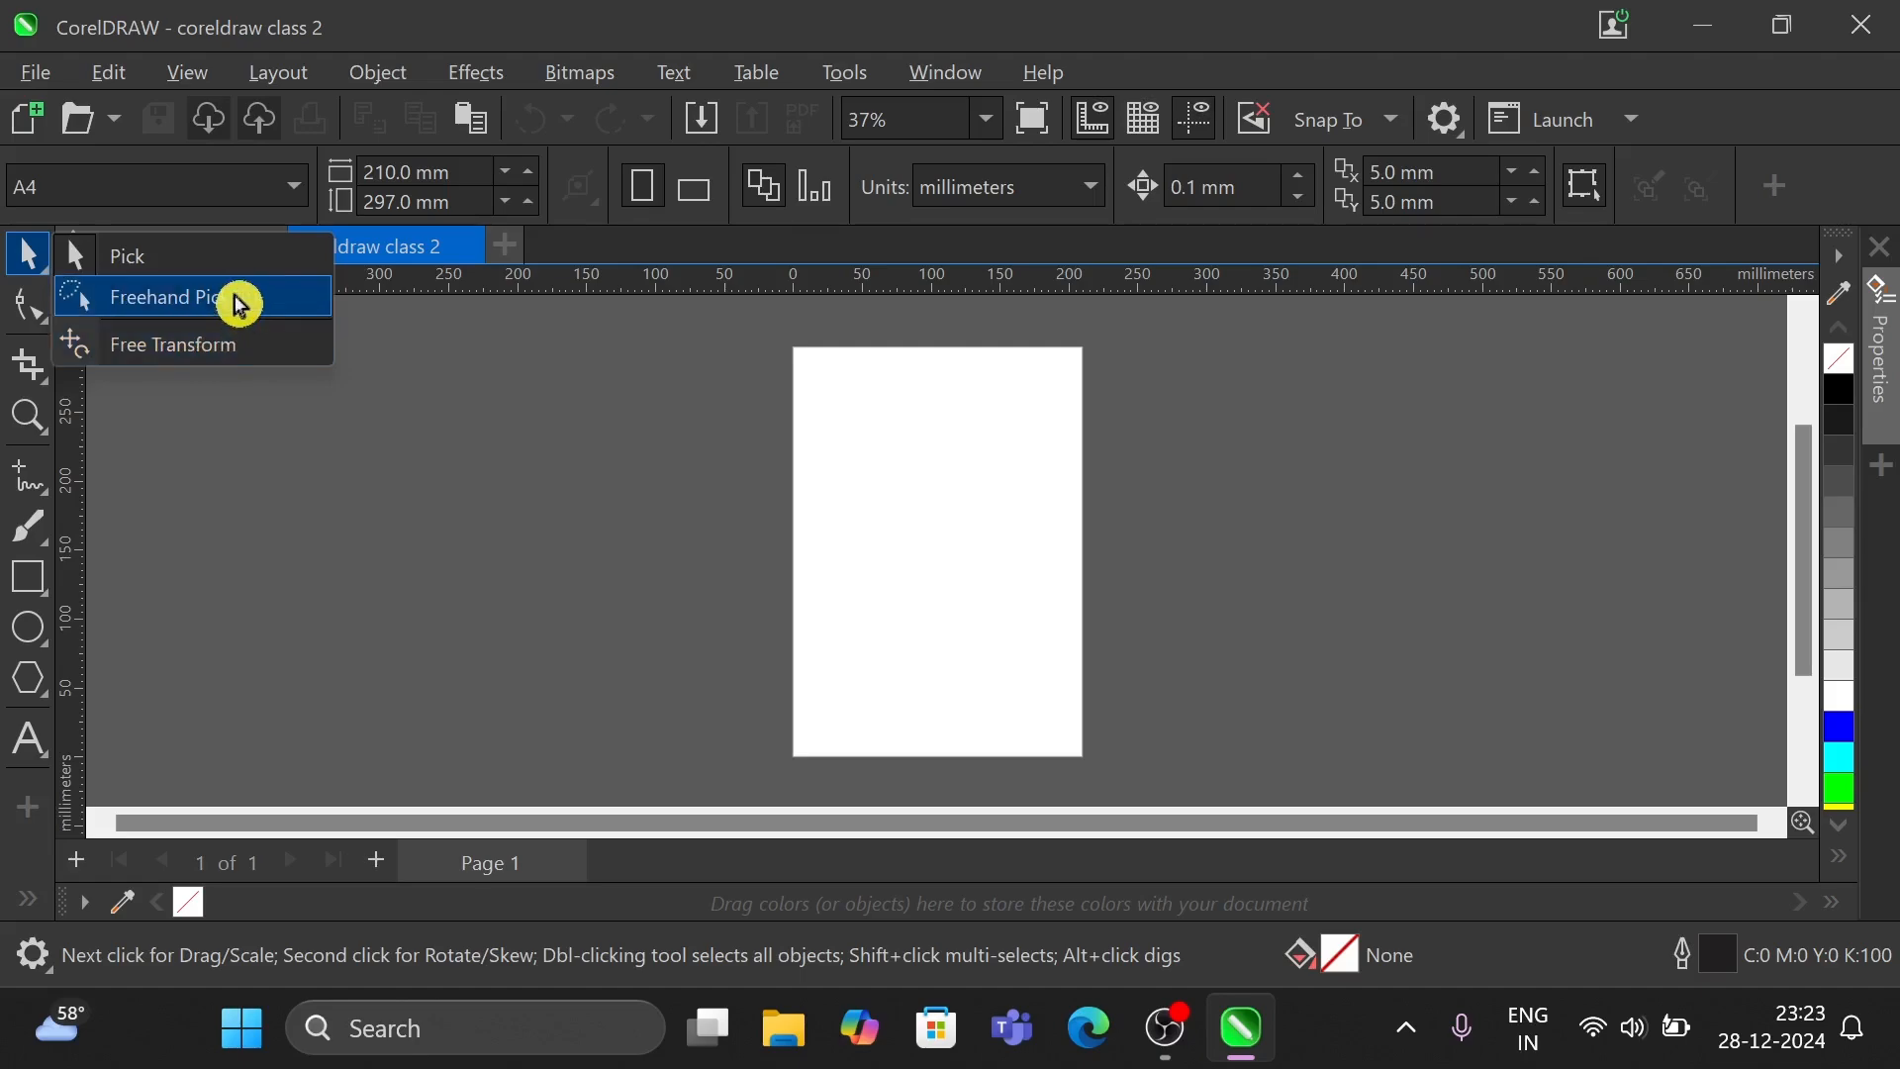
pyautogui.click(31, 814)
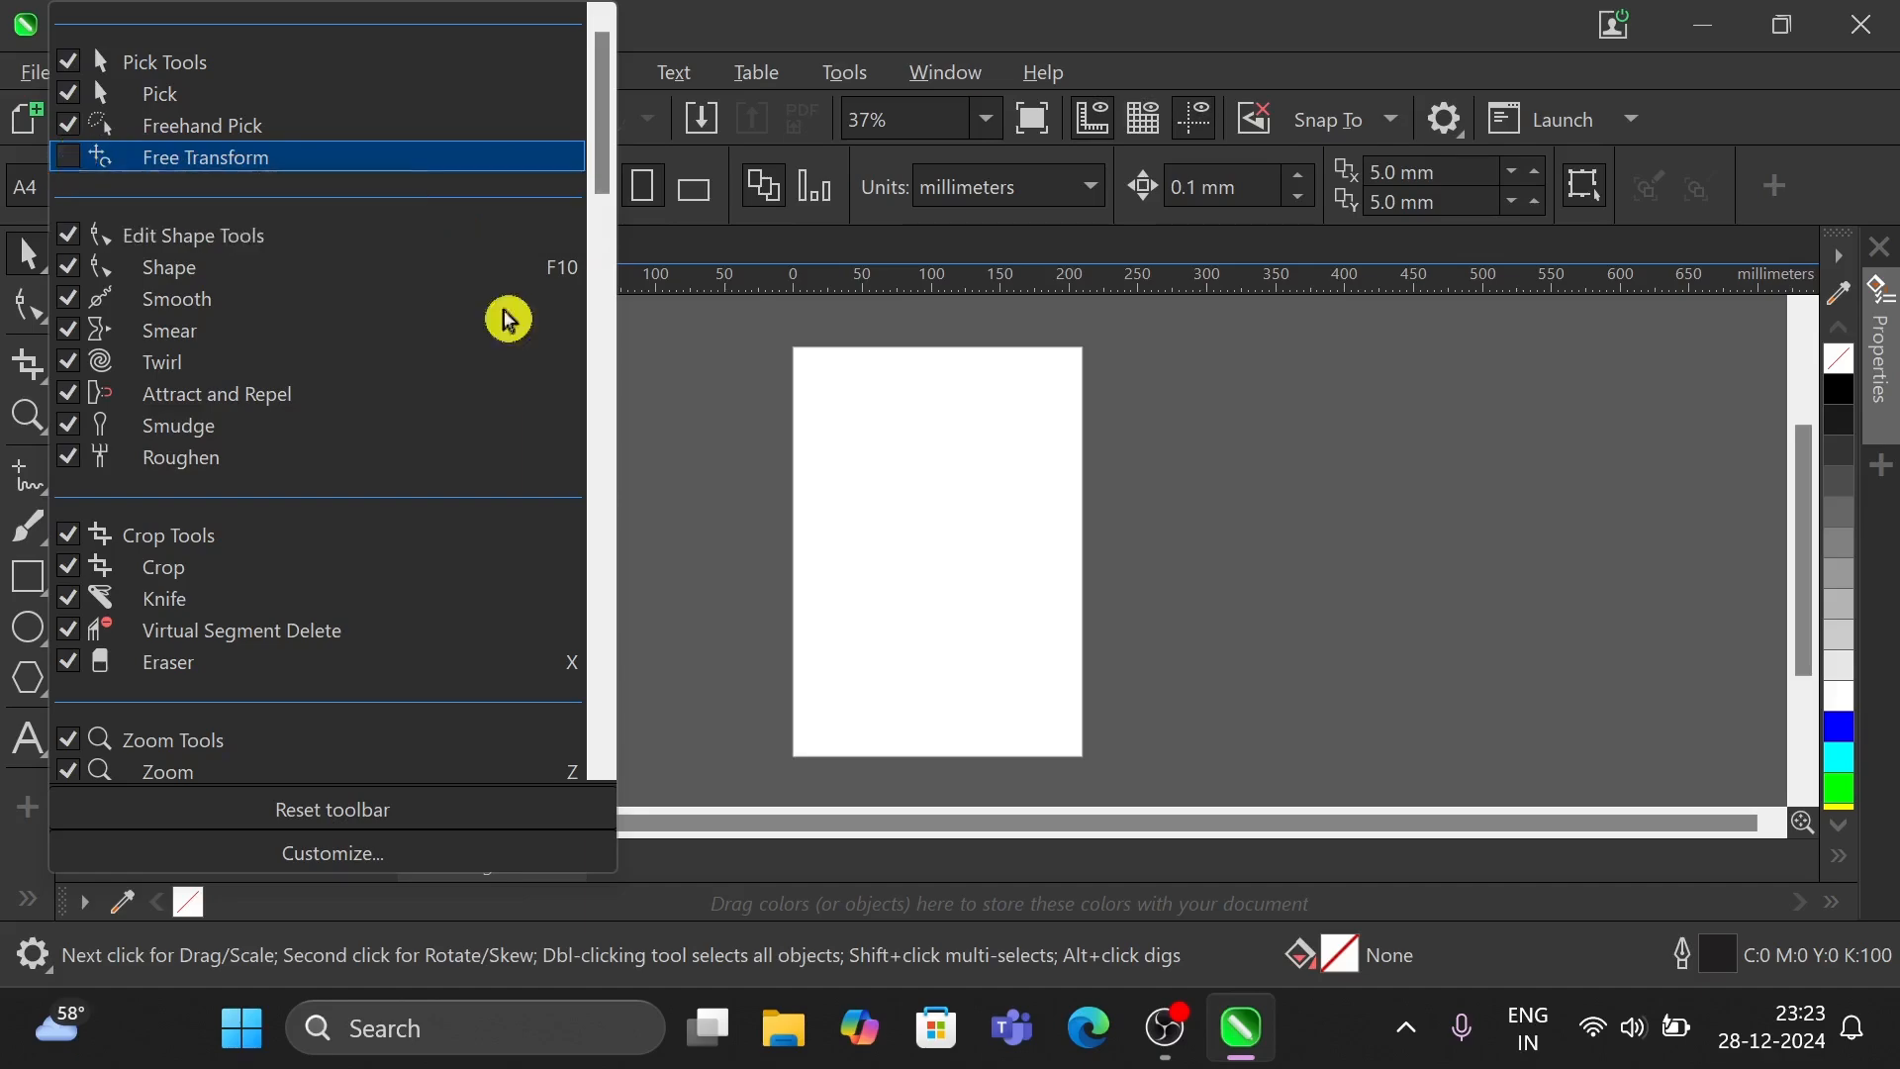
pyautogui.click(665, 404)
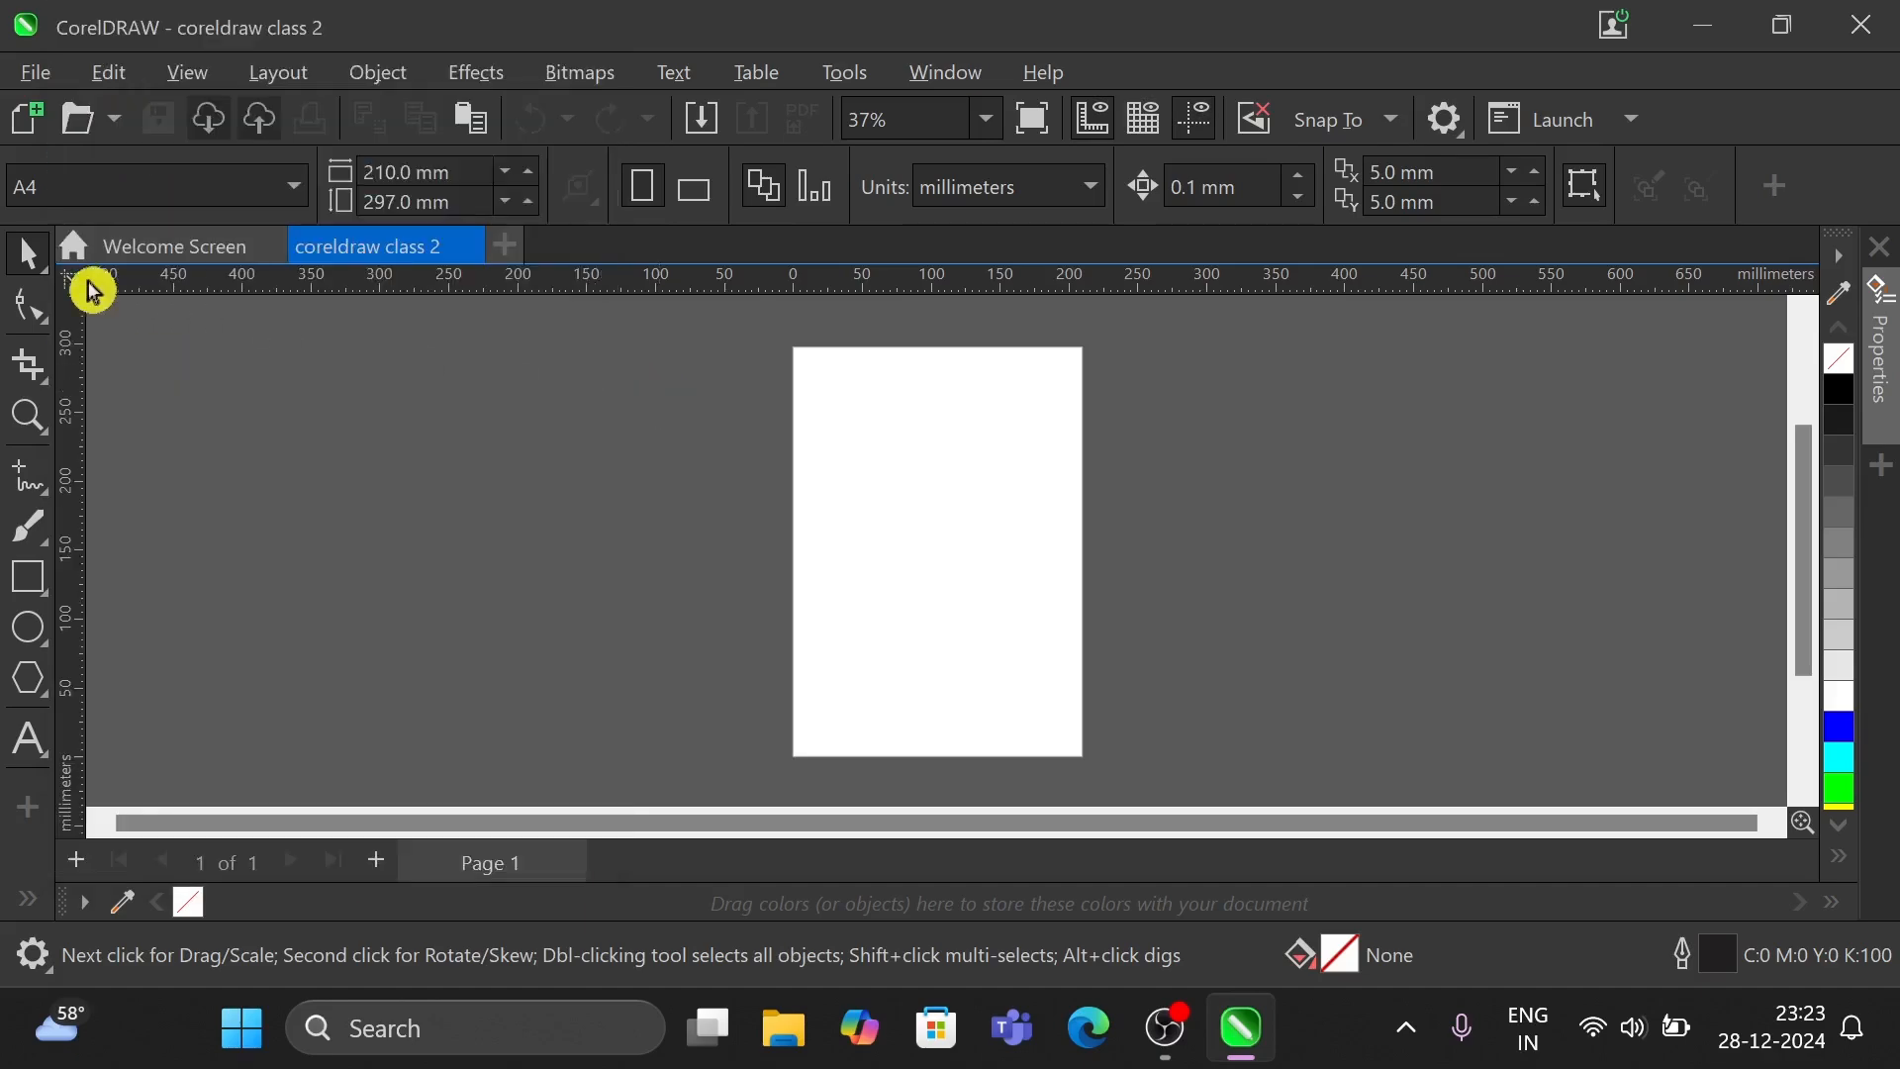
pyautogui.click(44, 270)
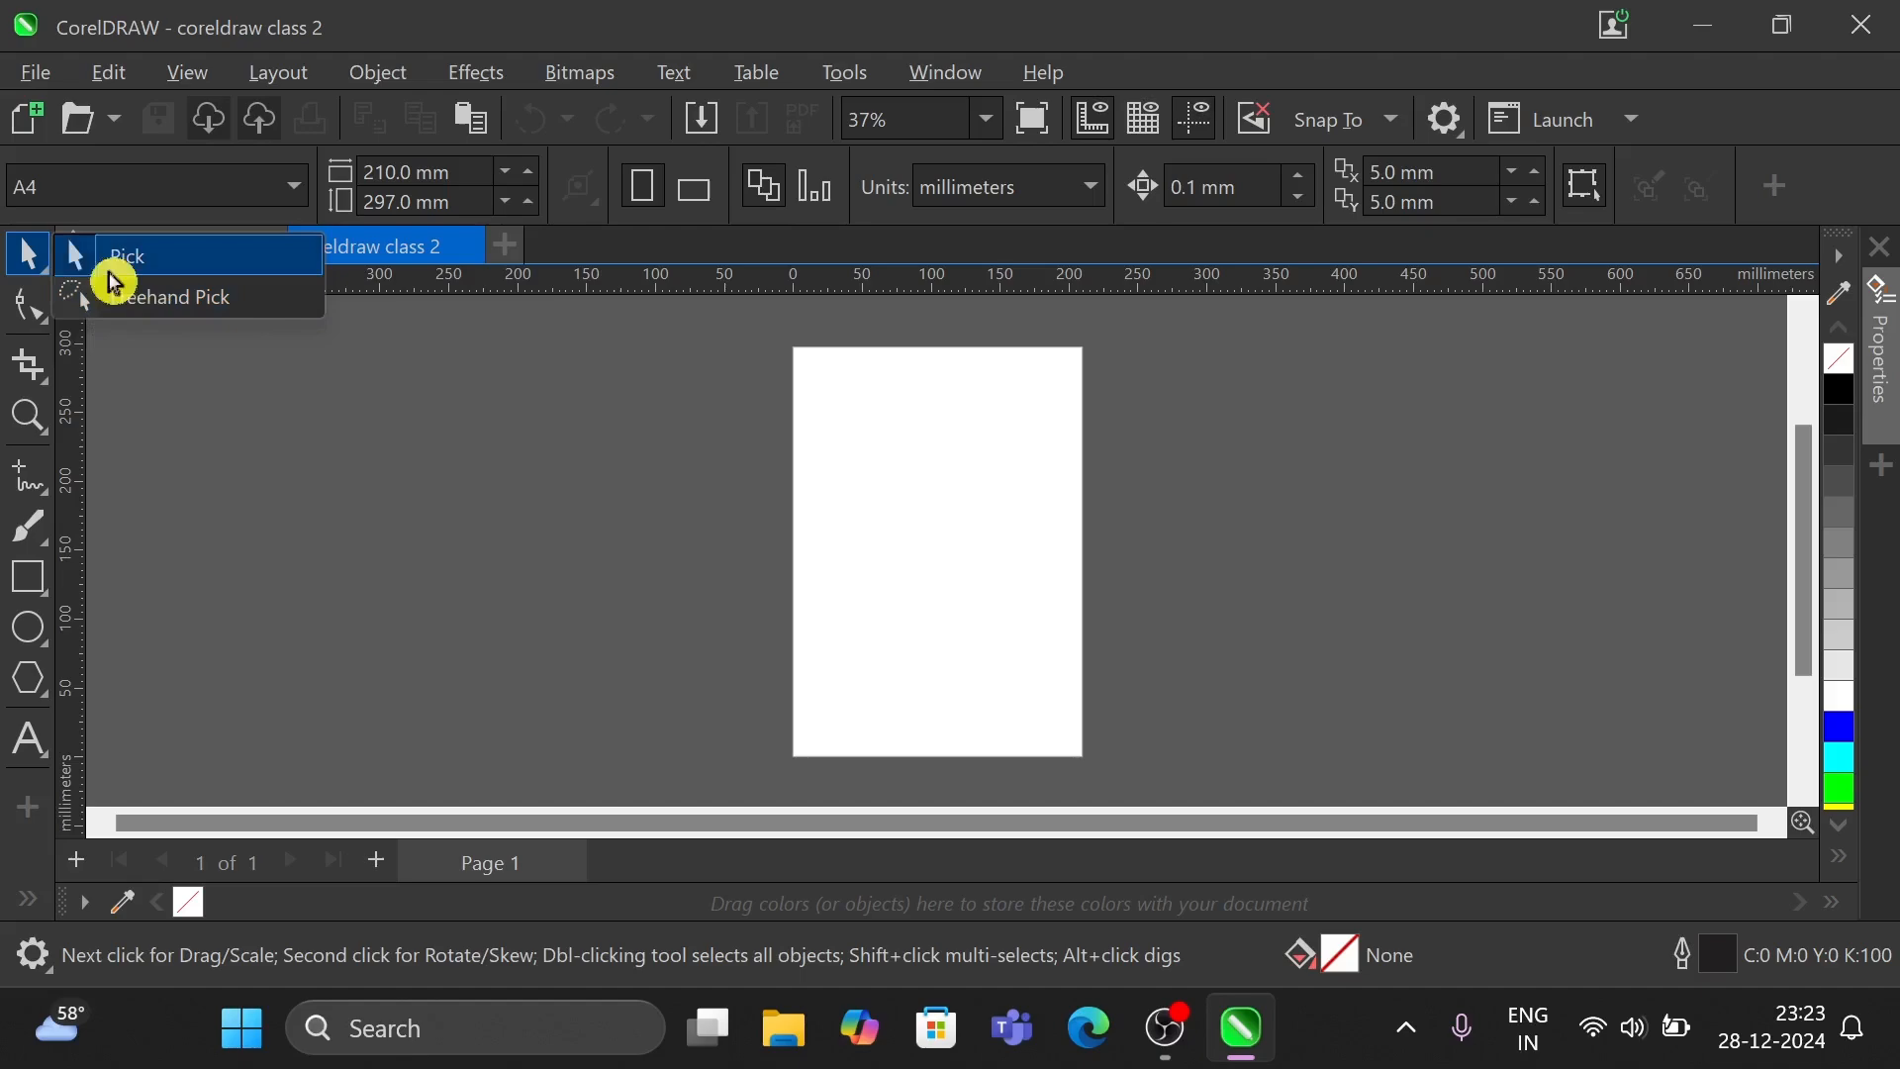
# - Remove the Smudge and Roughen tools from the toolbox's Edit Shape Tools group and check its remaining tools
pyautogui.click(49, 307)
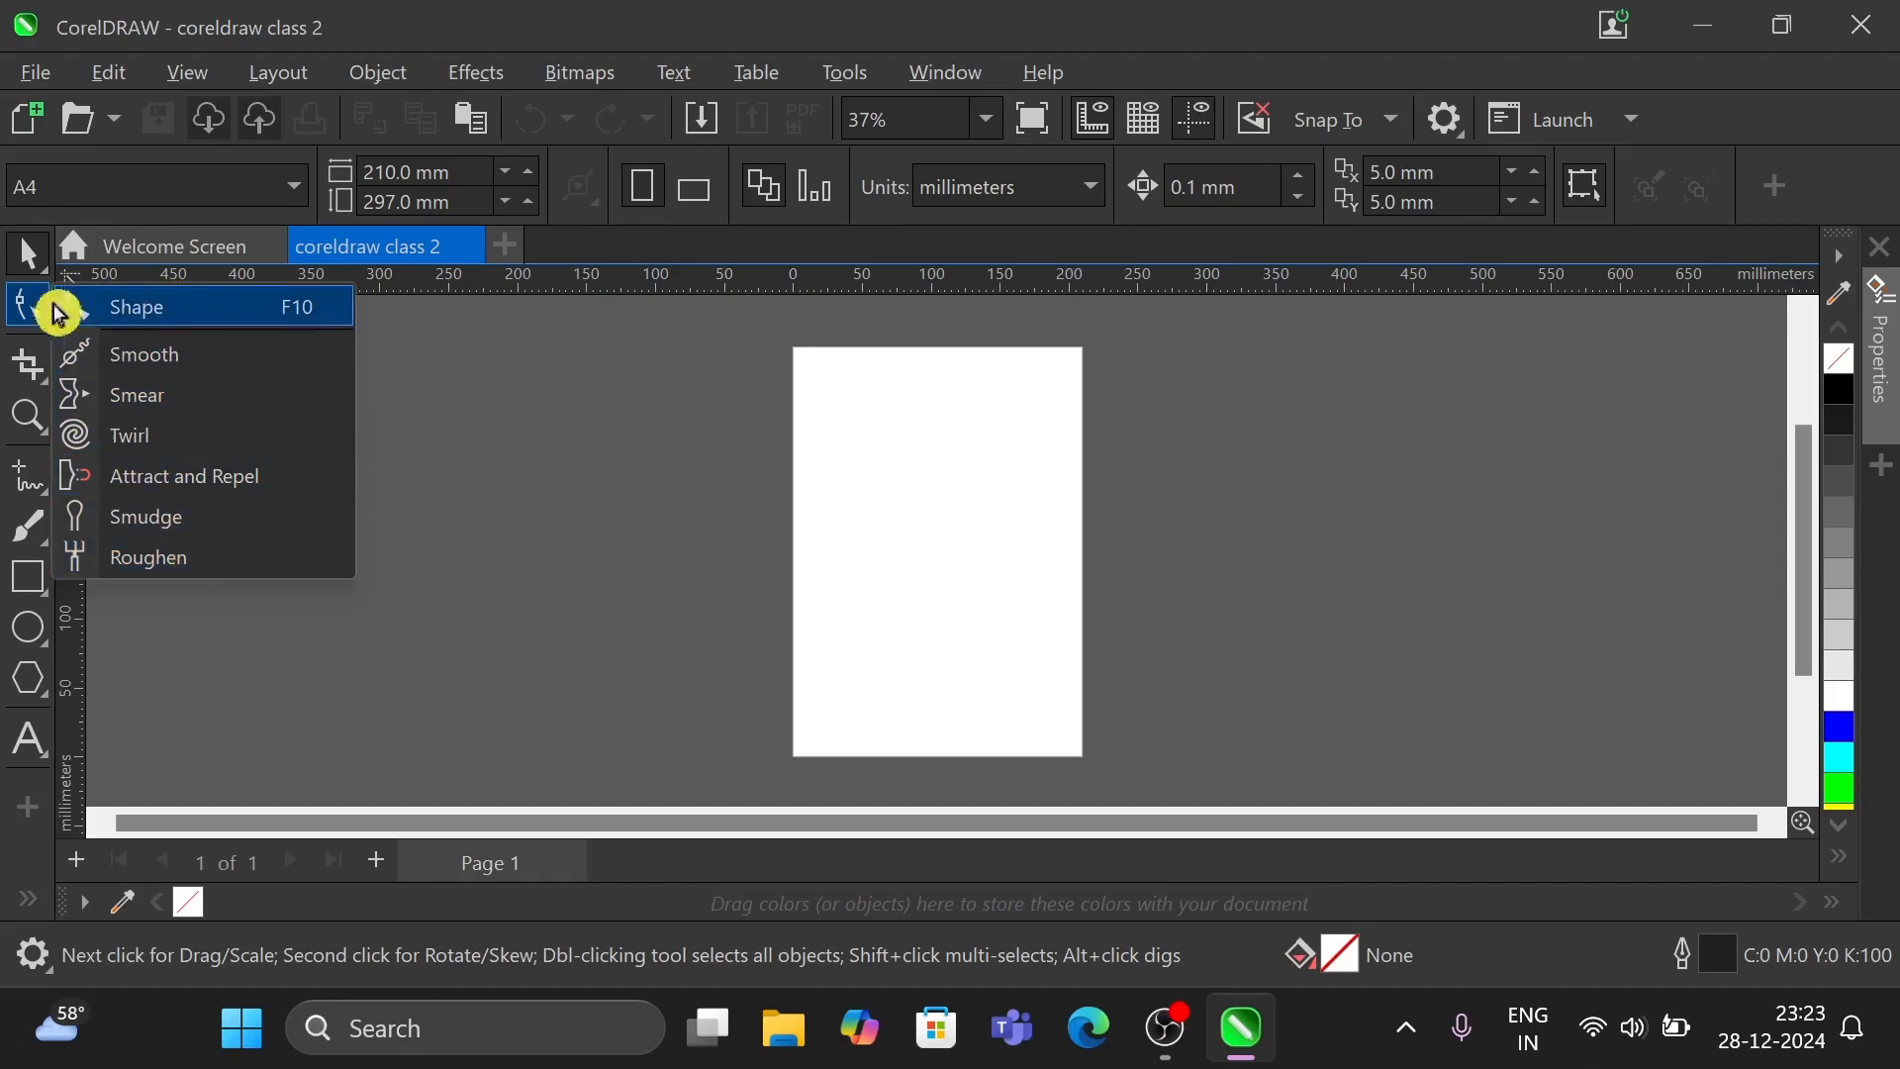
pyautogui.moveTo(28, 317)
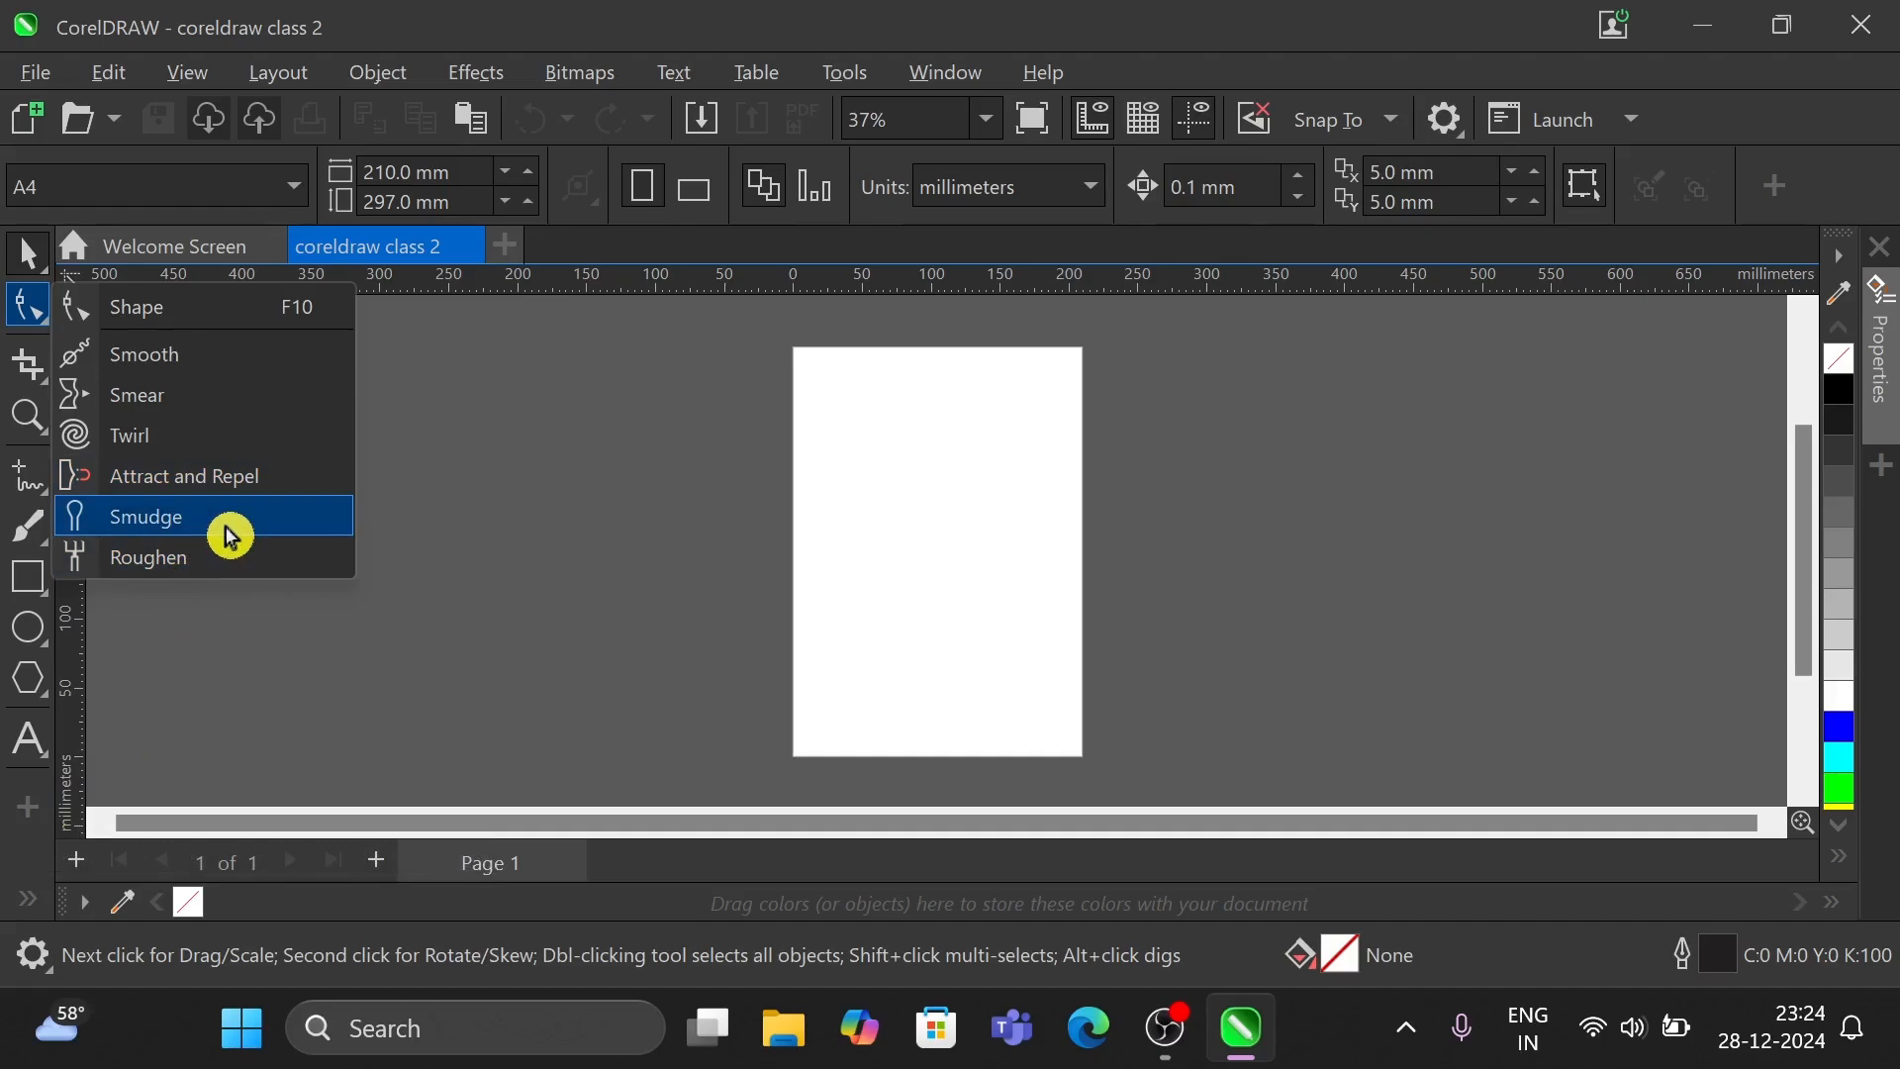
pyautogui.click(36, 818)
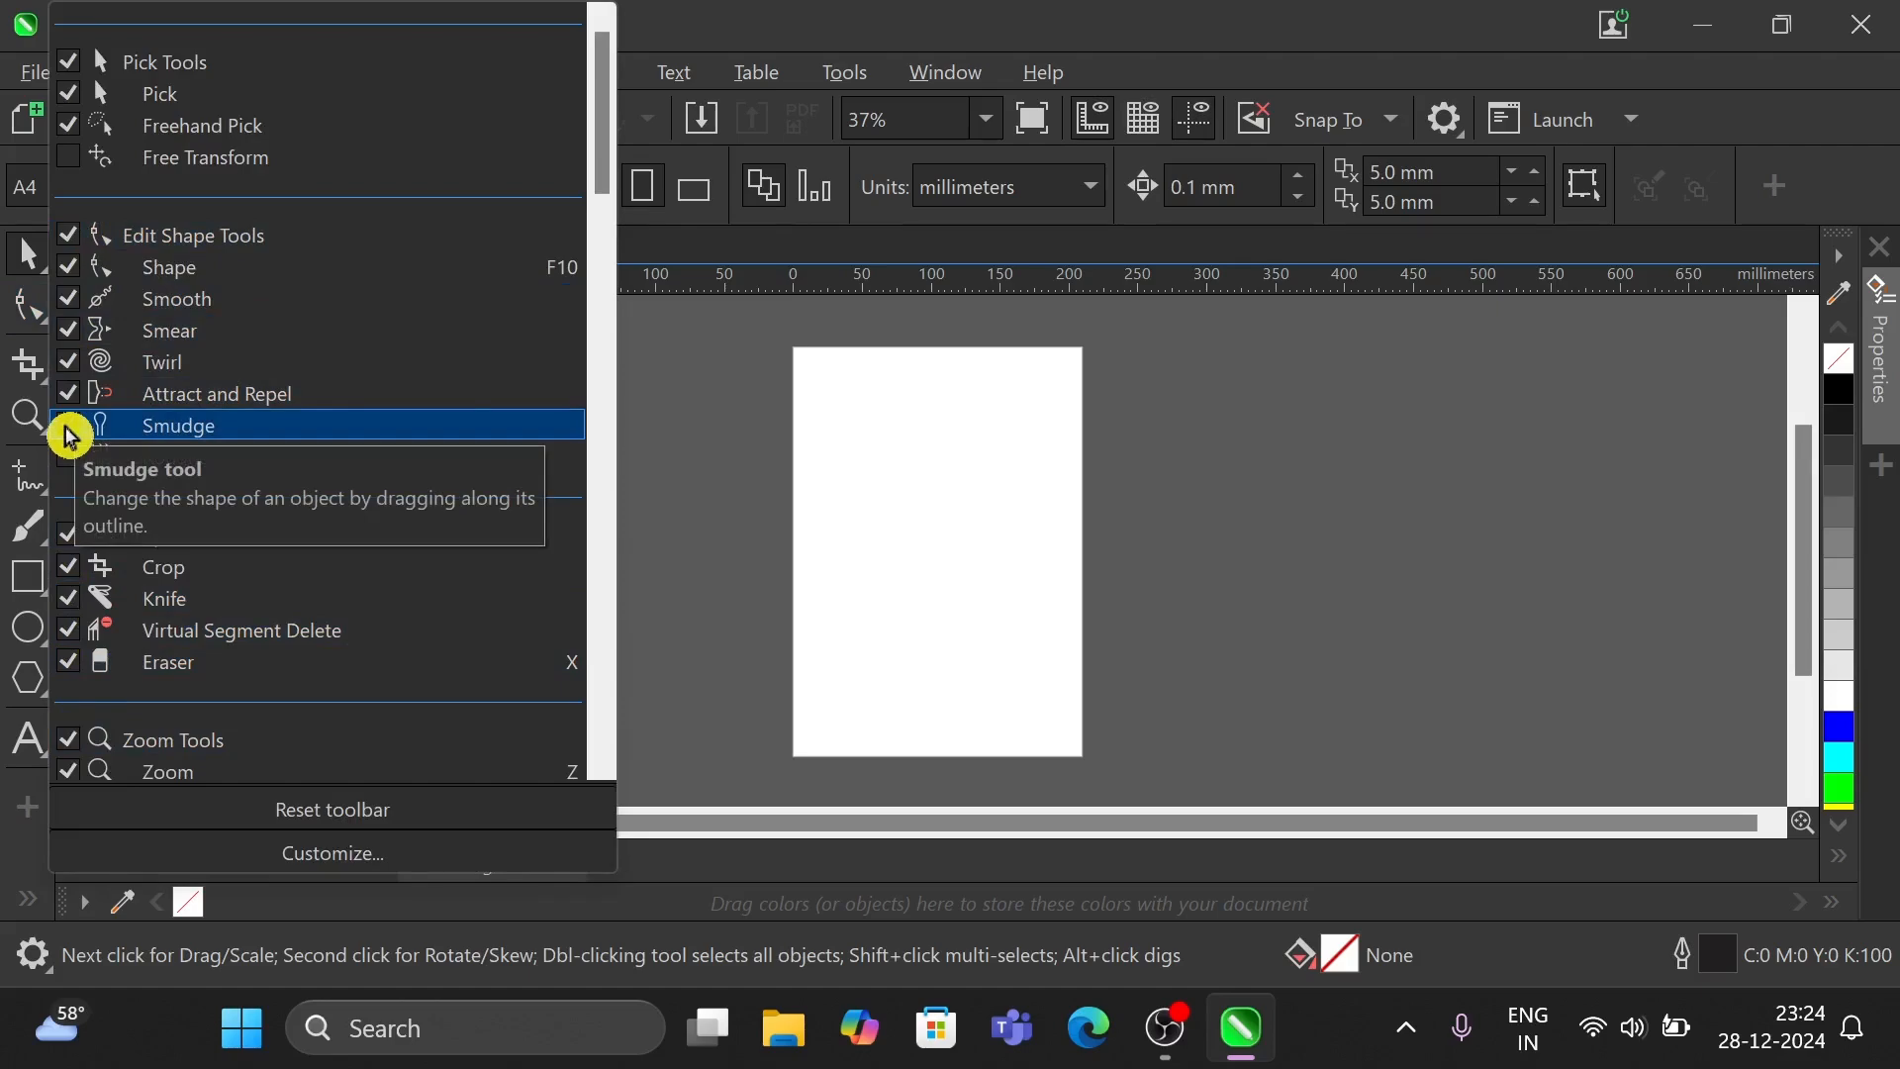
pyautogui.click(704, 445)
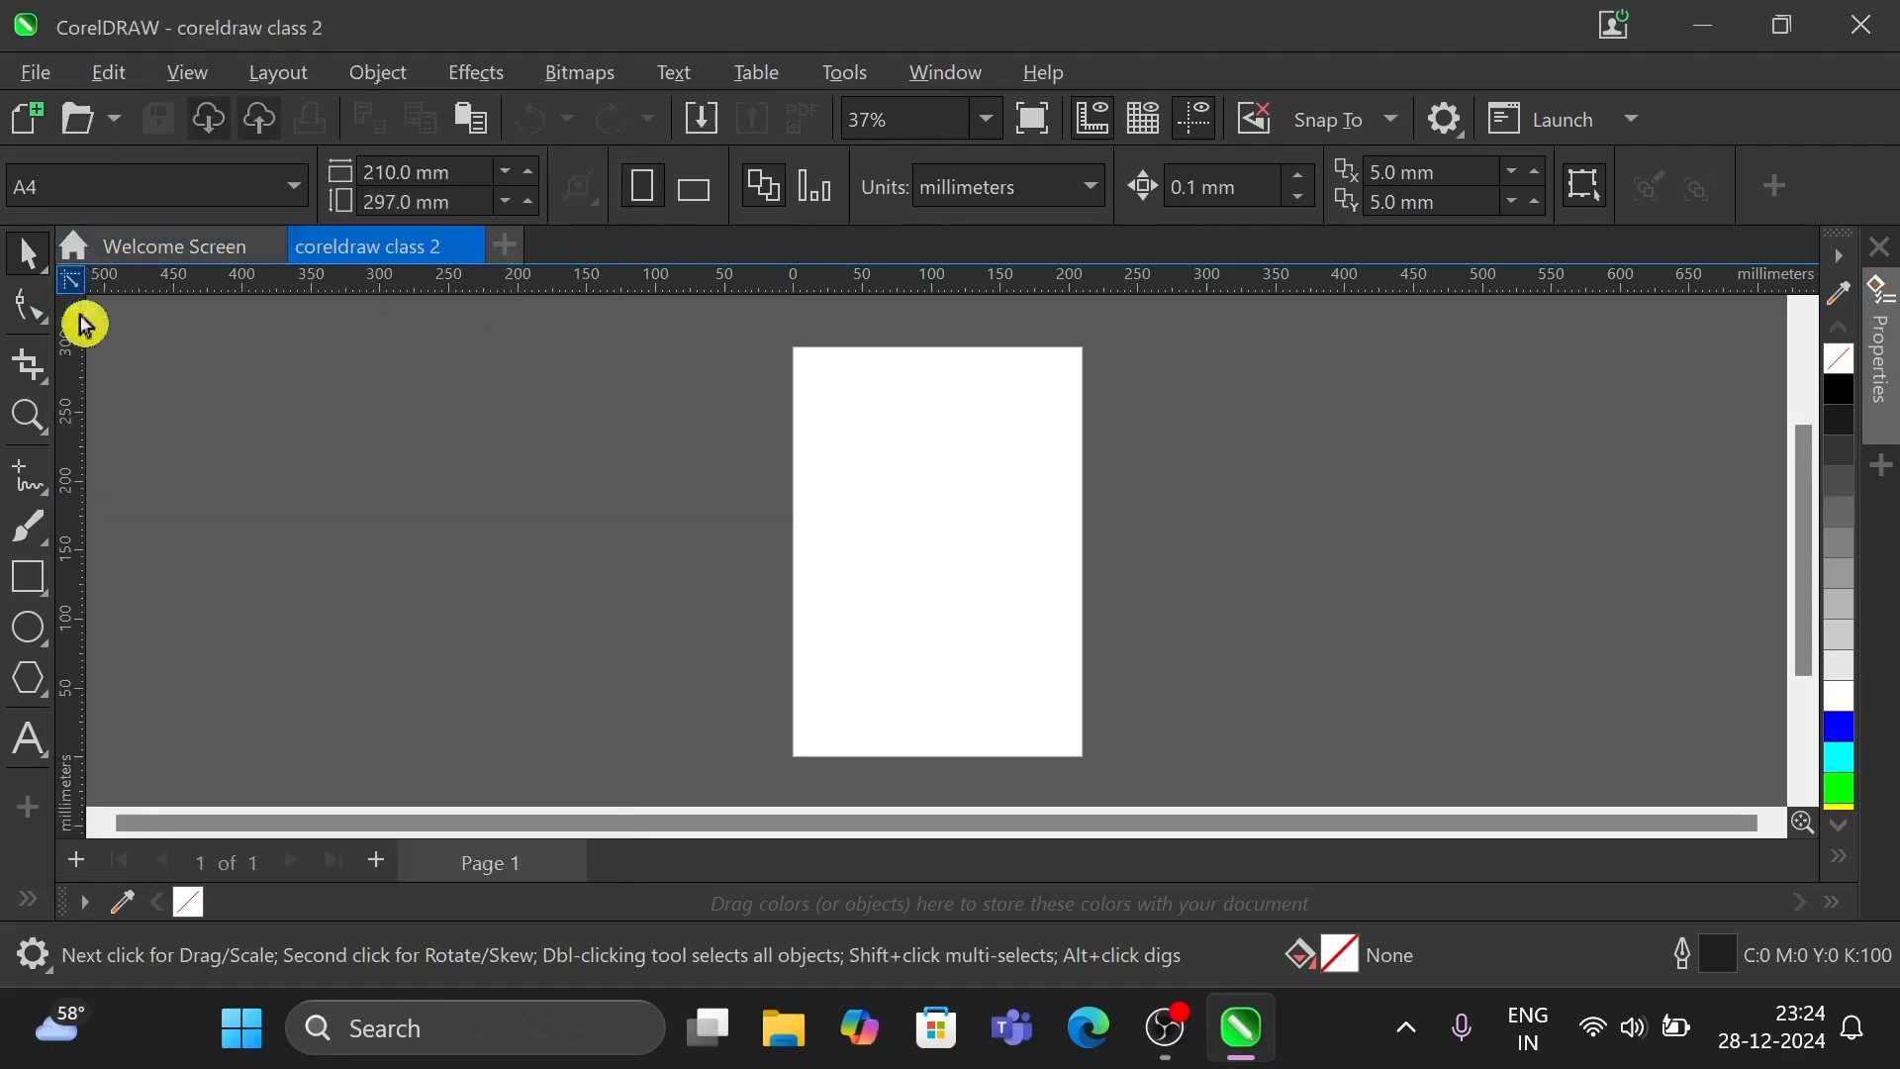
pyautogui.click(43, 322)
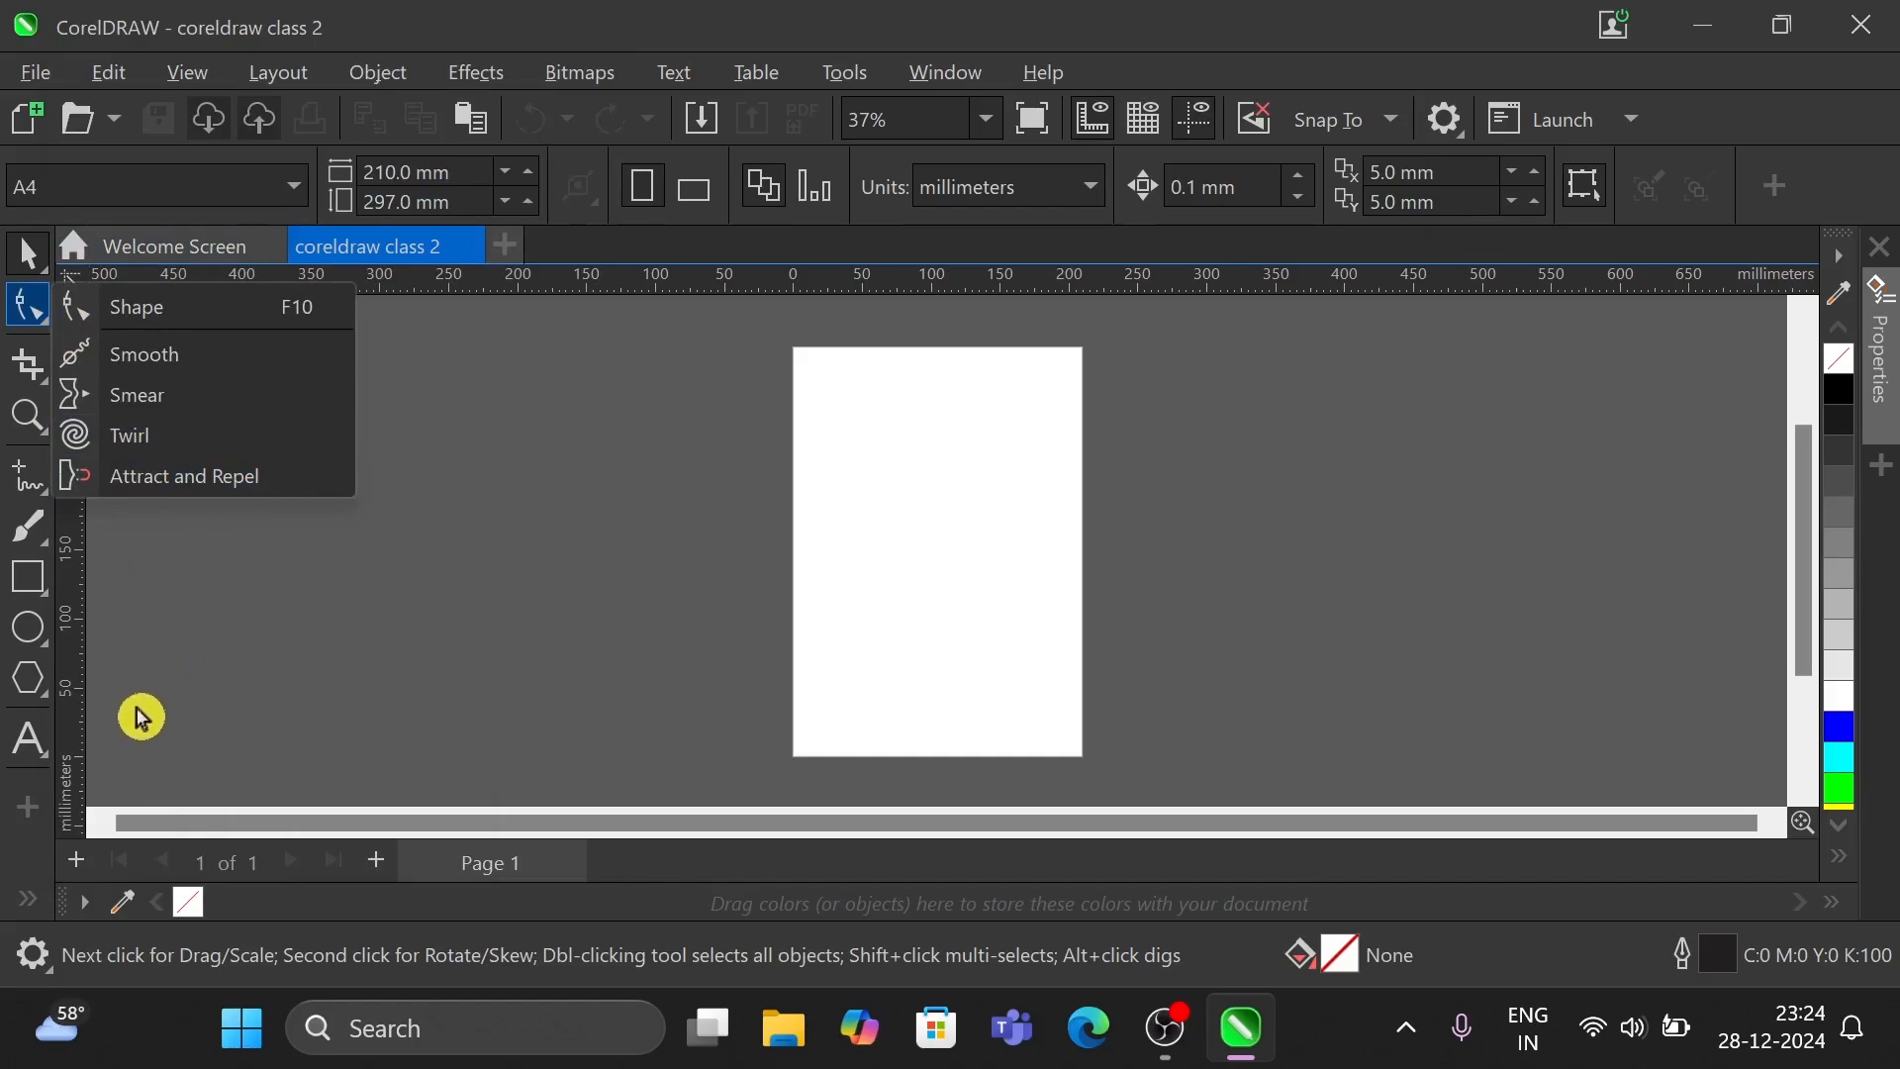
# - Reset the toolbox to its default set of tools and look through the tool list
pyautogui.click(35, 810)
pyautogui.click(40, 820)
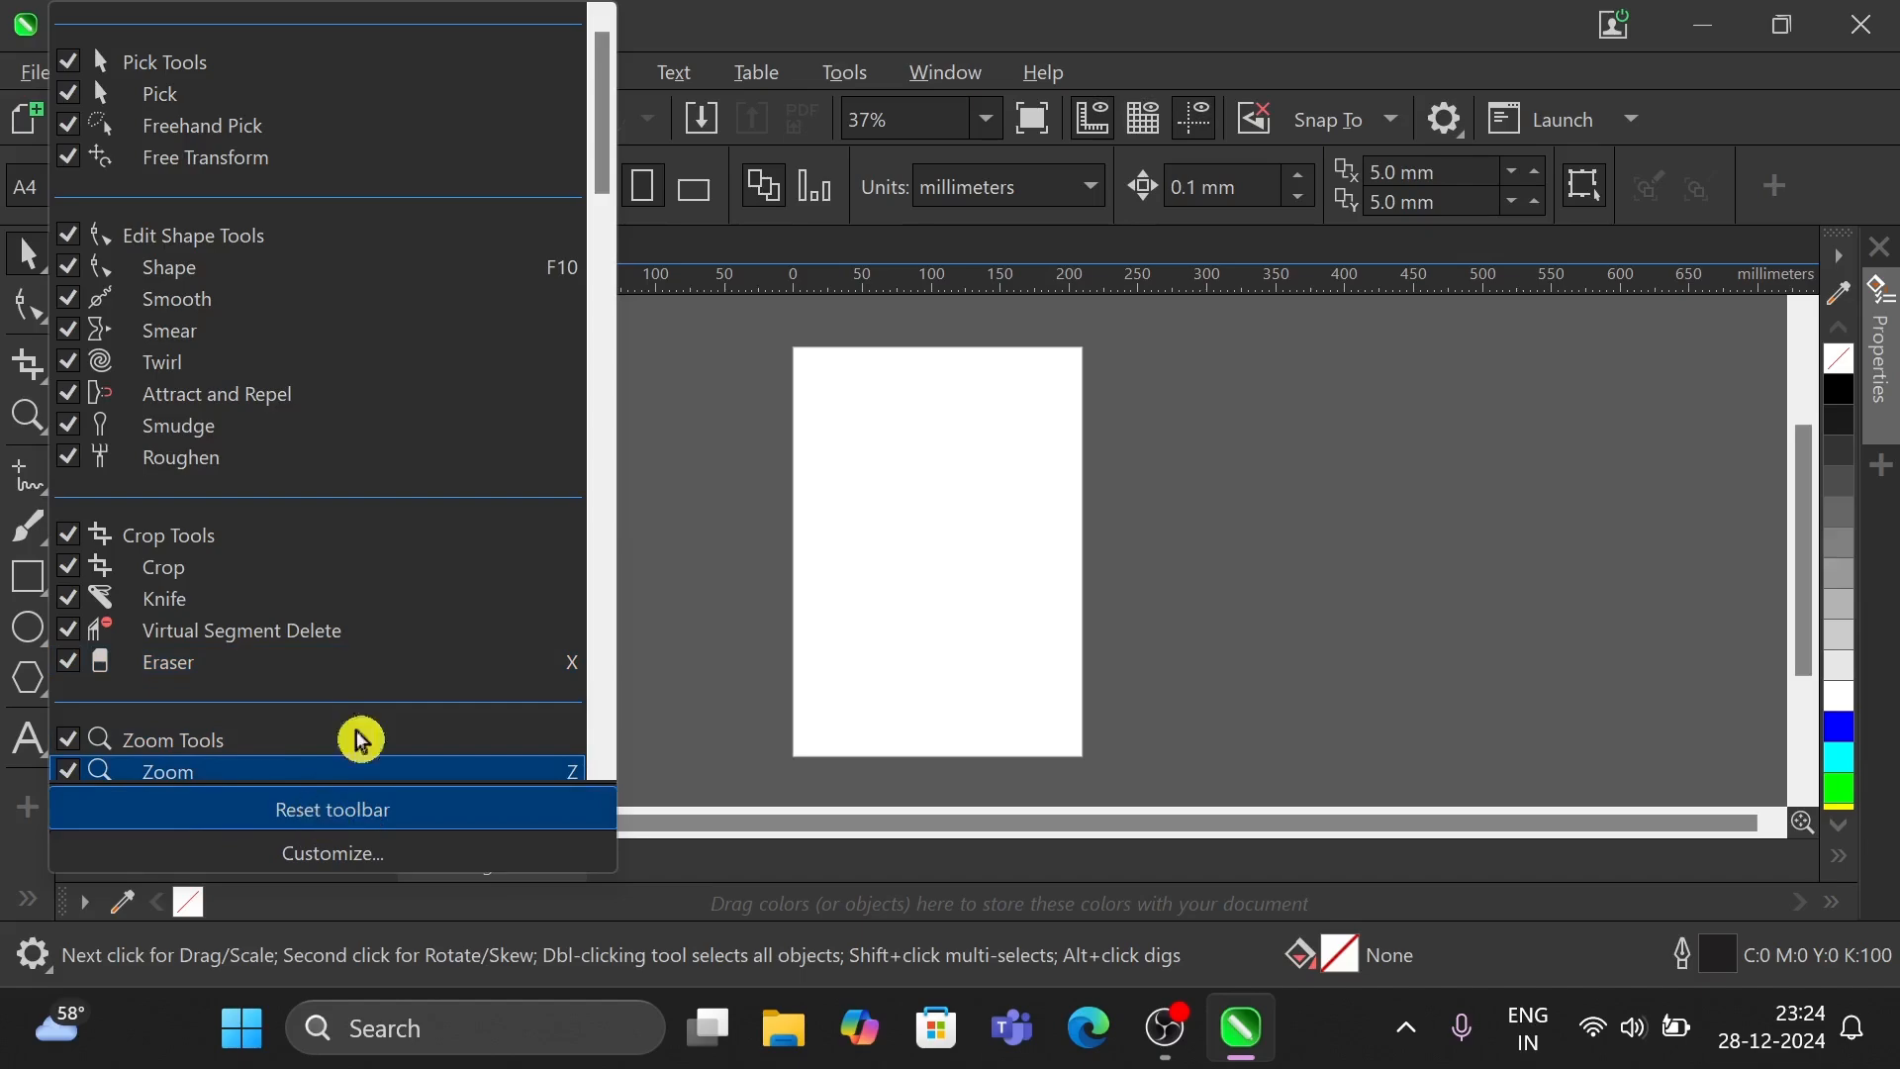
pyautogui.scroll(-1, 611, 201)
pyautogui.scroll(-6, 599, 258)
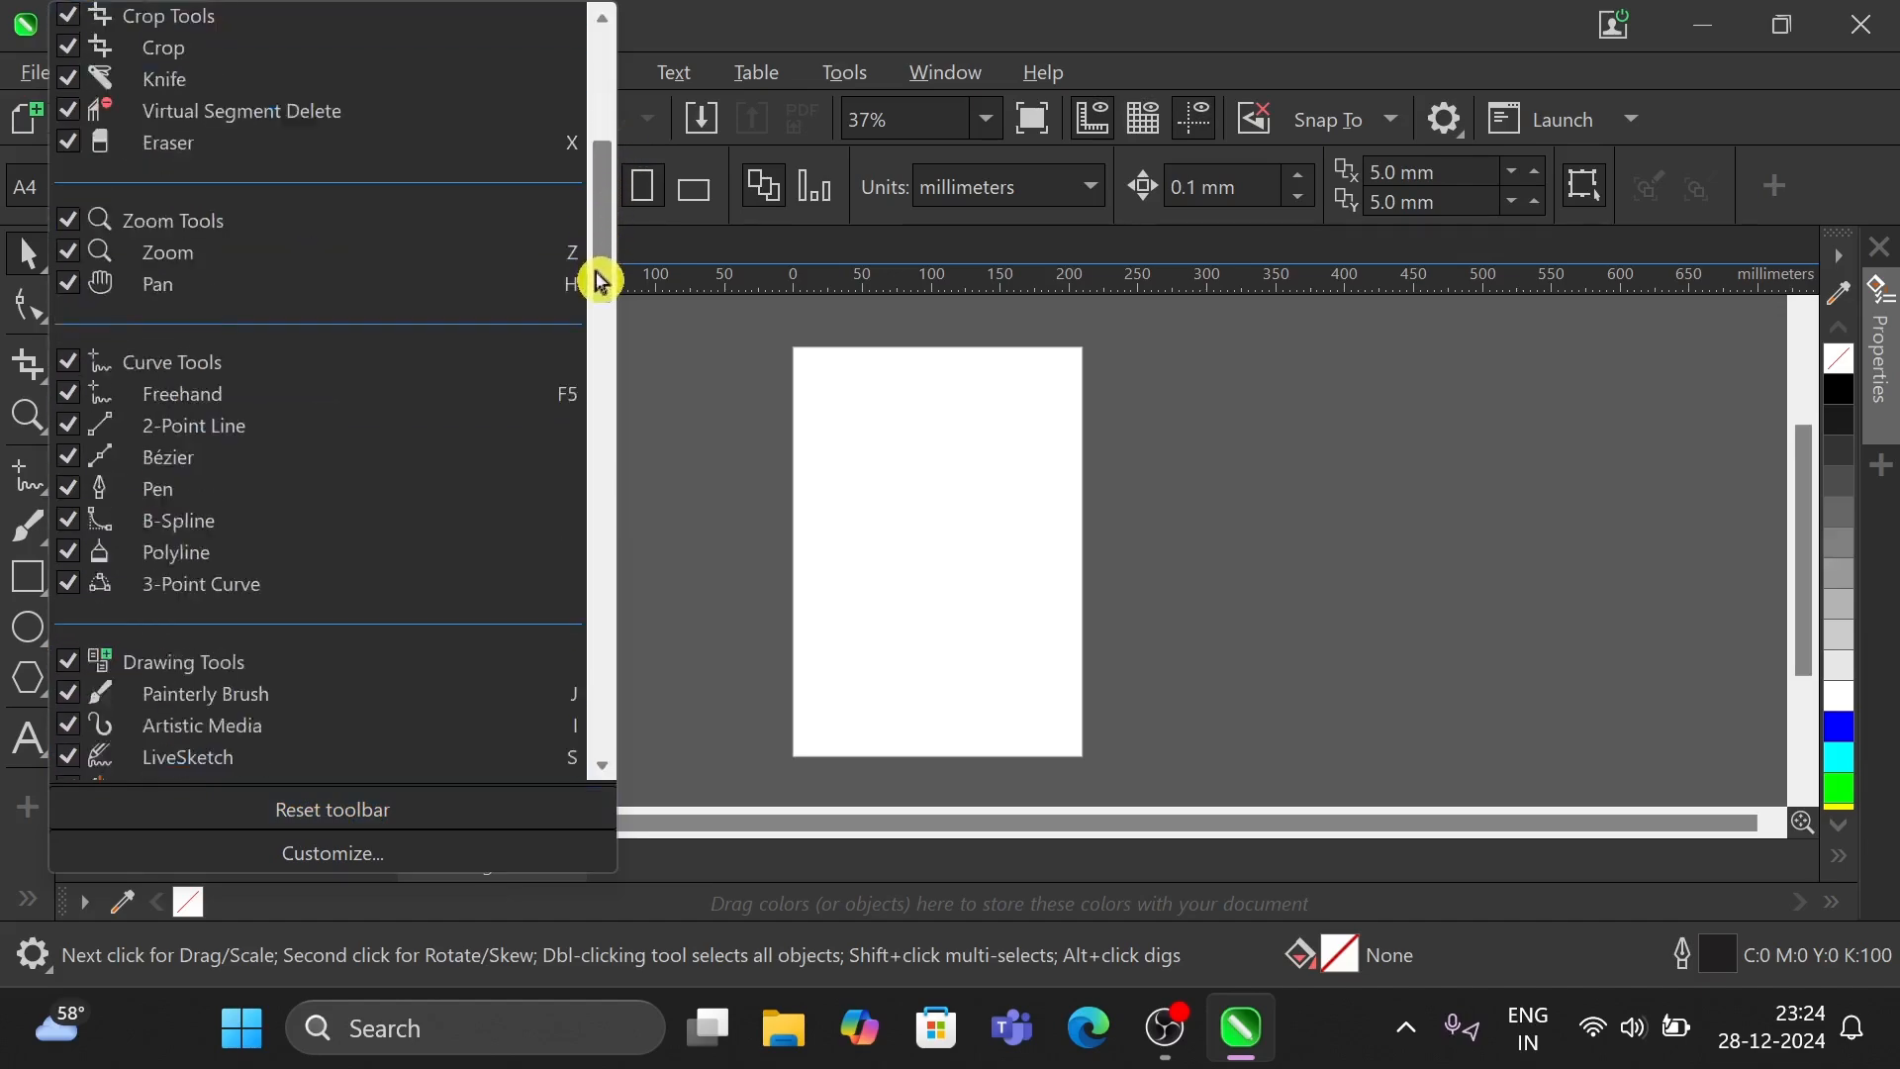
pyautogui.click(724, 401)
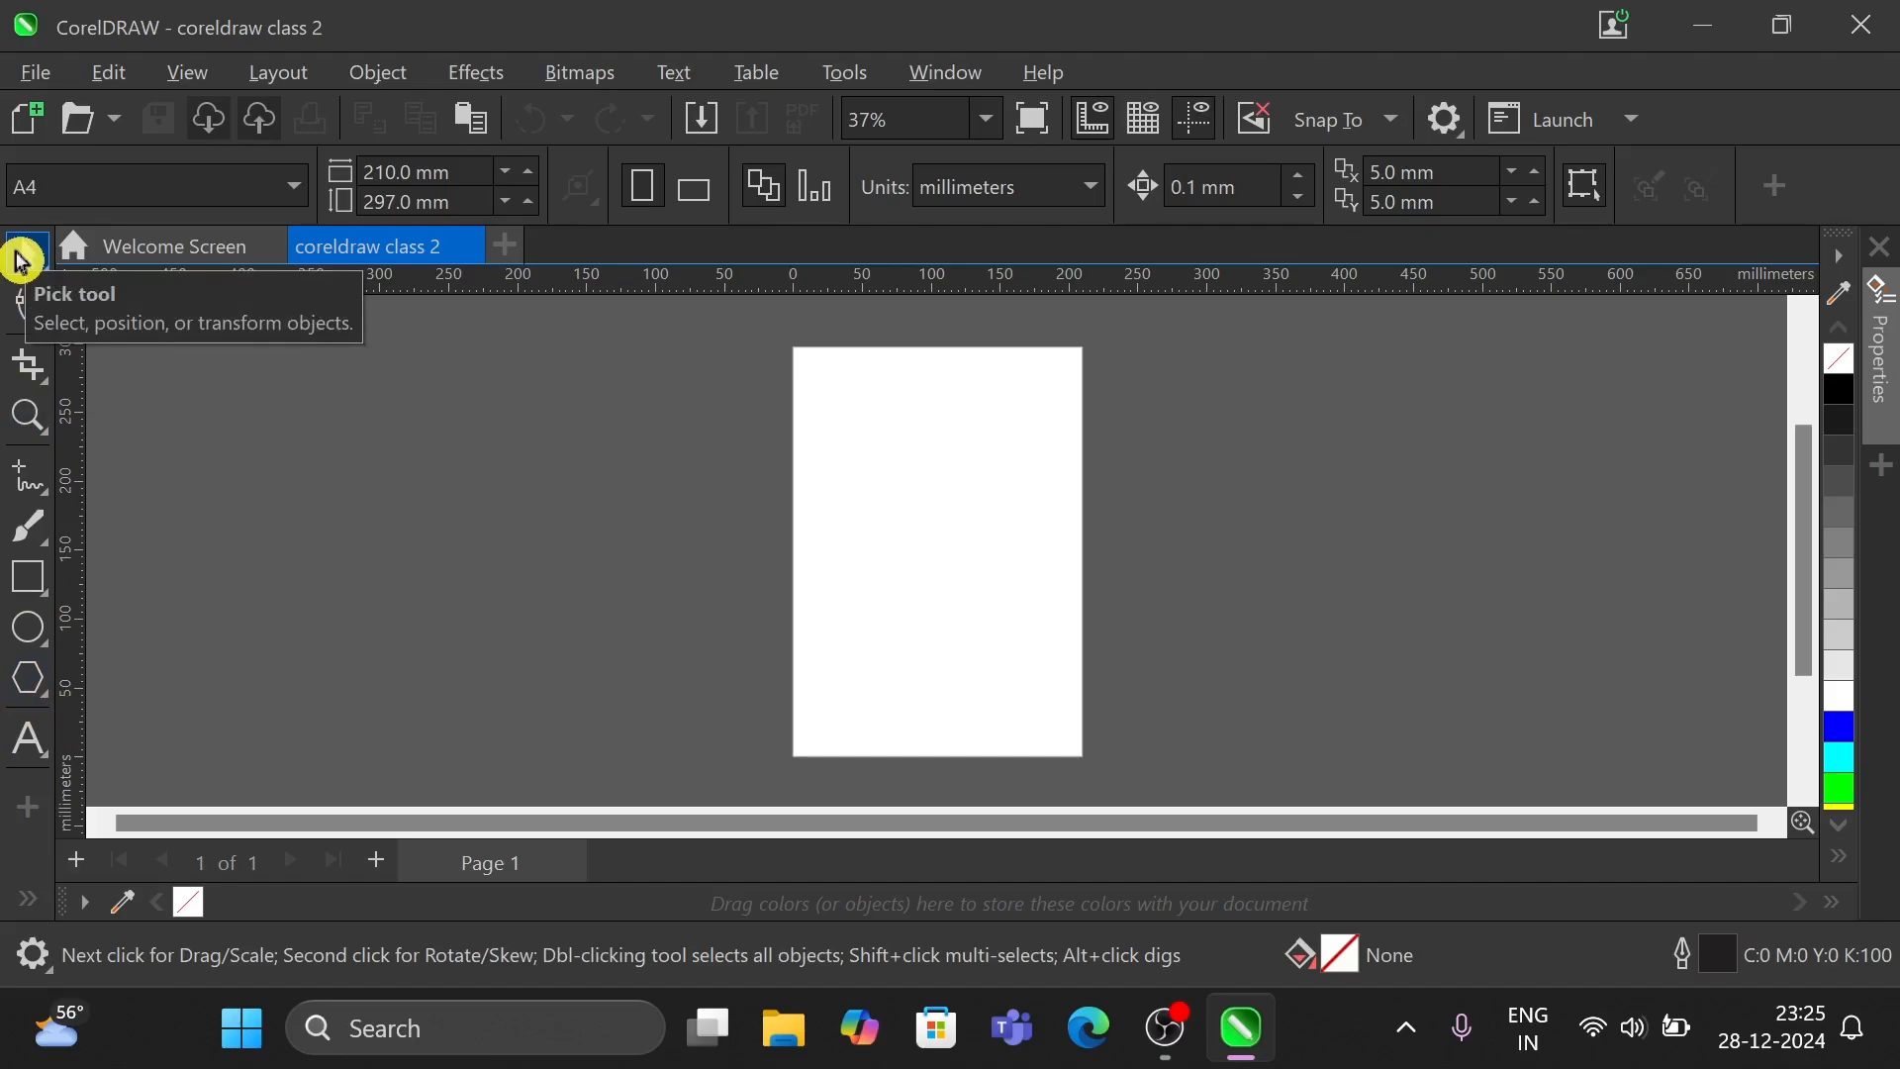
# - Draw a rectangle about 89 mm wide and 87 mm high in the upper part of the page
pyautogui.scroll(2, 1345, 573)
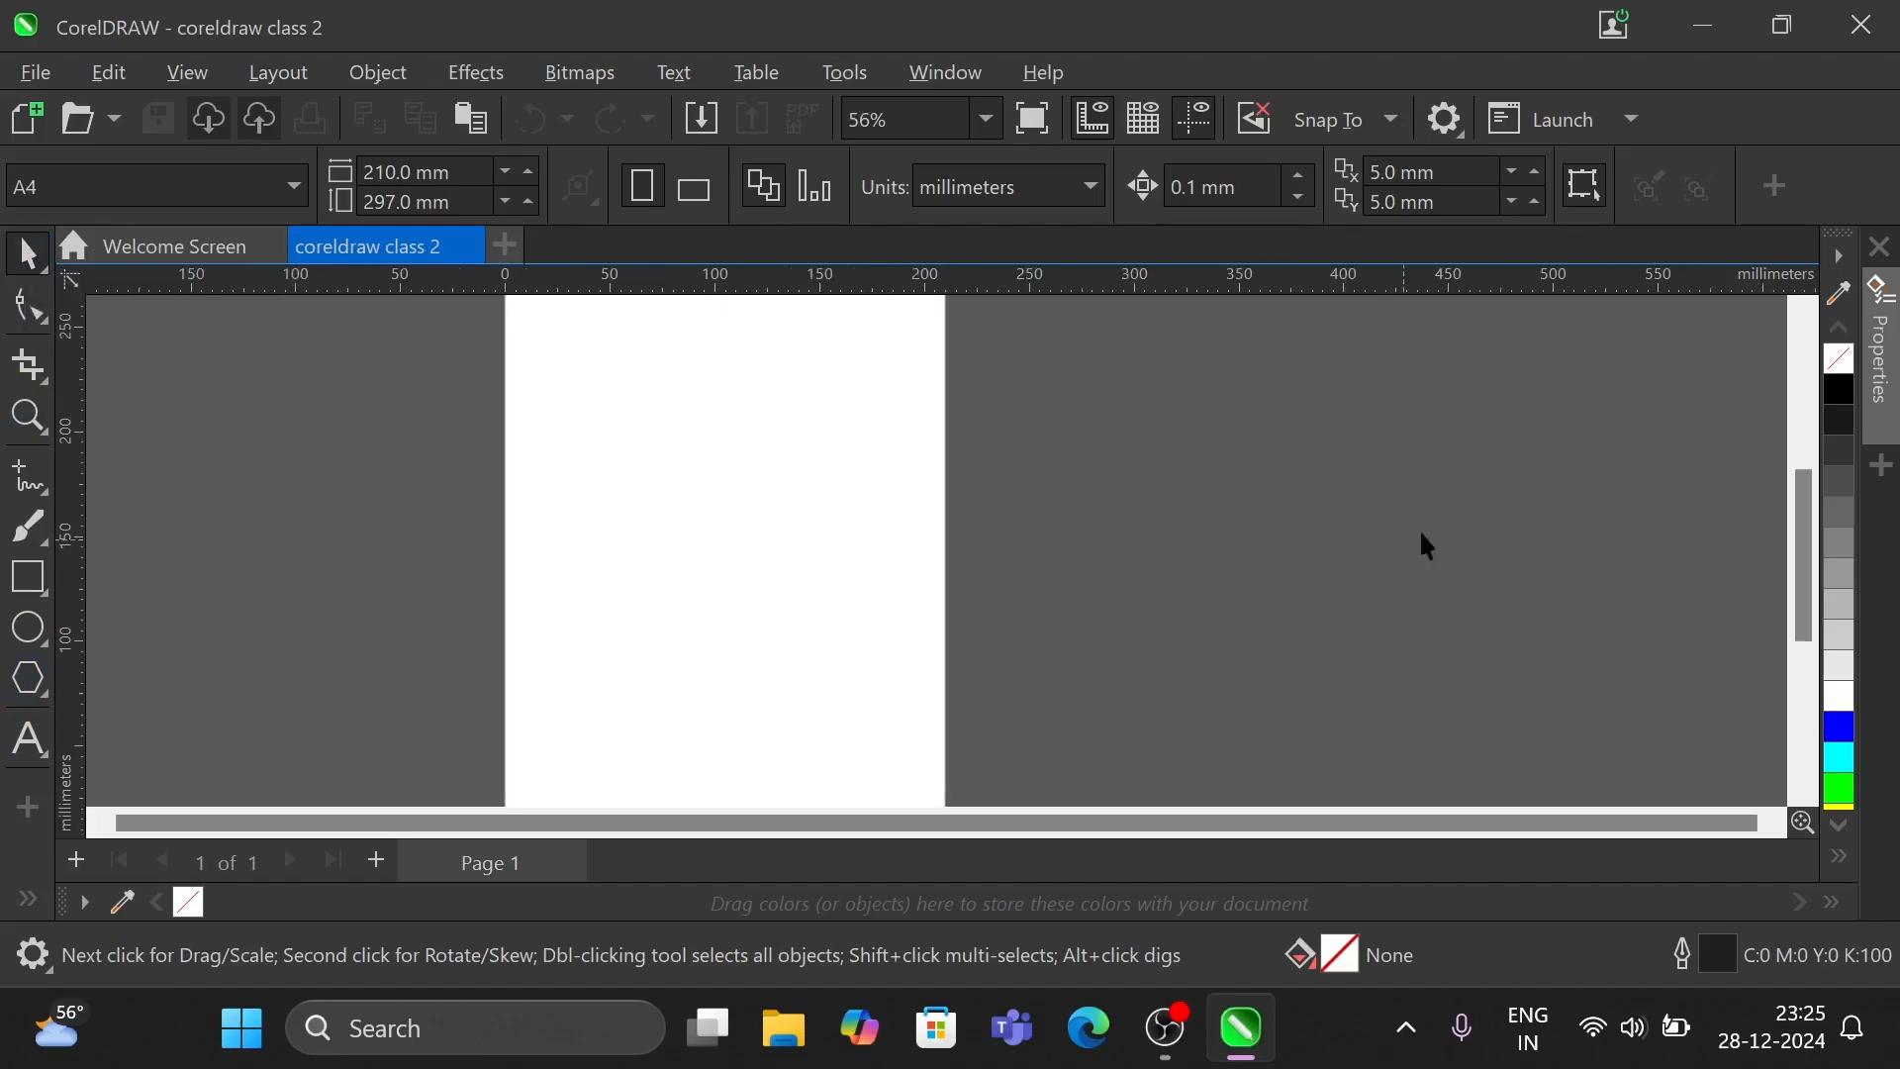
pyautogui.moveTo(1204, 817); pyautogui.dragTo(1129, 824)
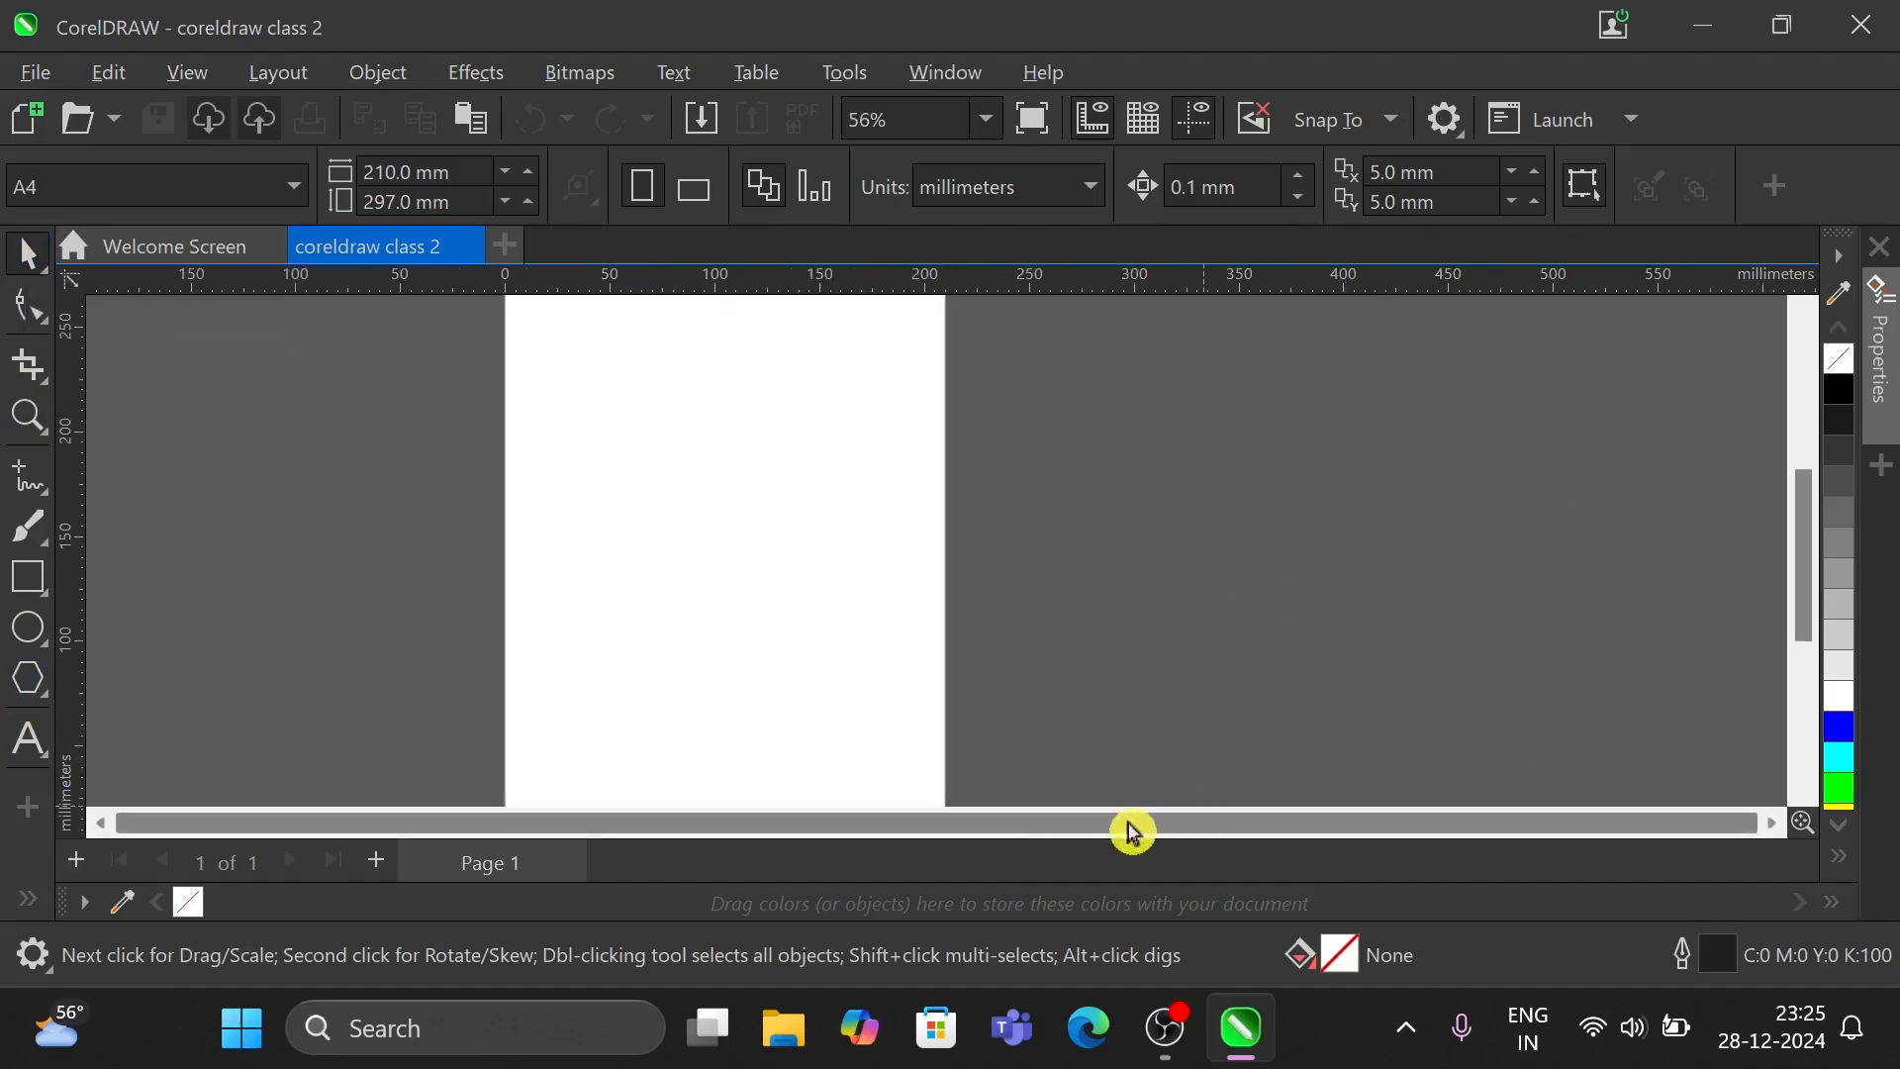
pyautogui.scroll(-1, 750, 576)
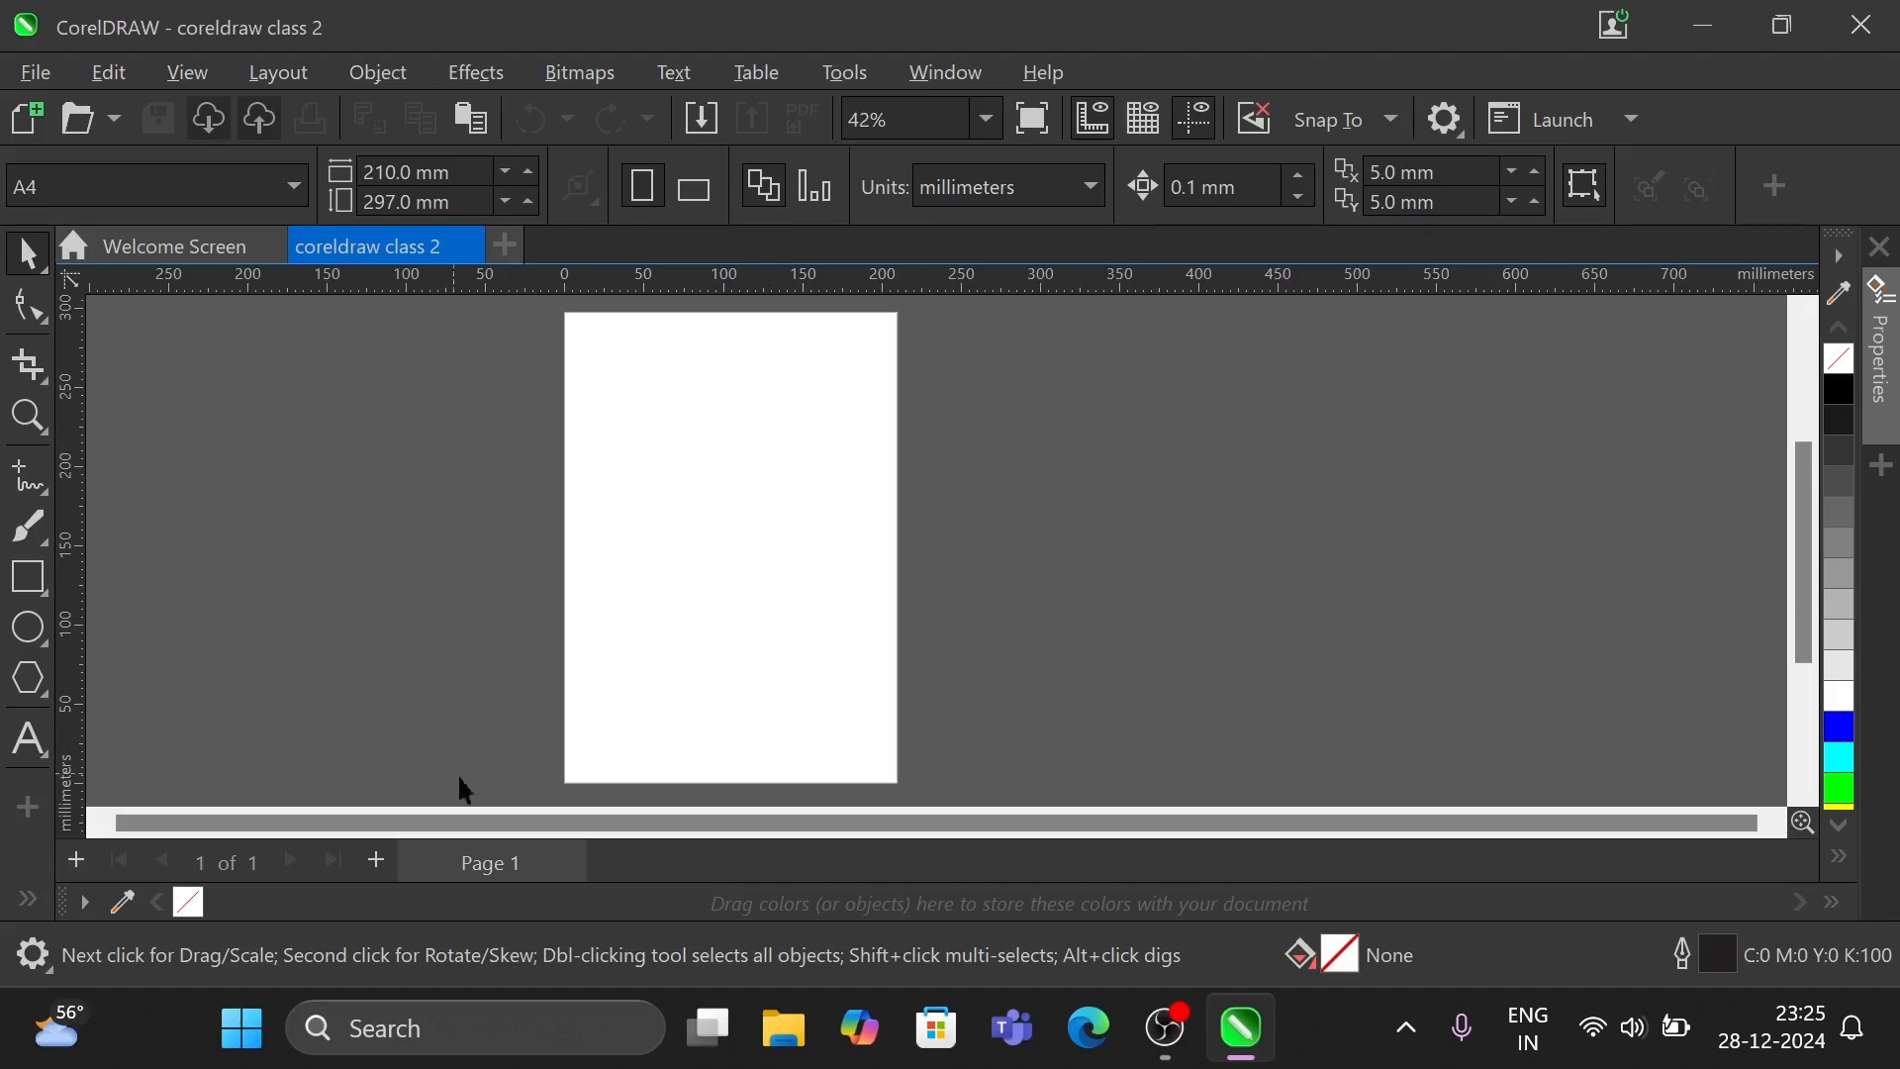
pyautogui.moveTo(648, 825); pyautogui.dragTo(713, 815)
pyautogui.click(36, 591)
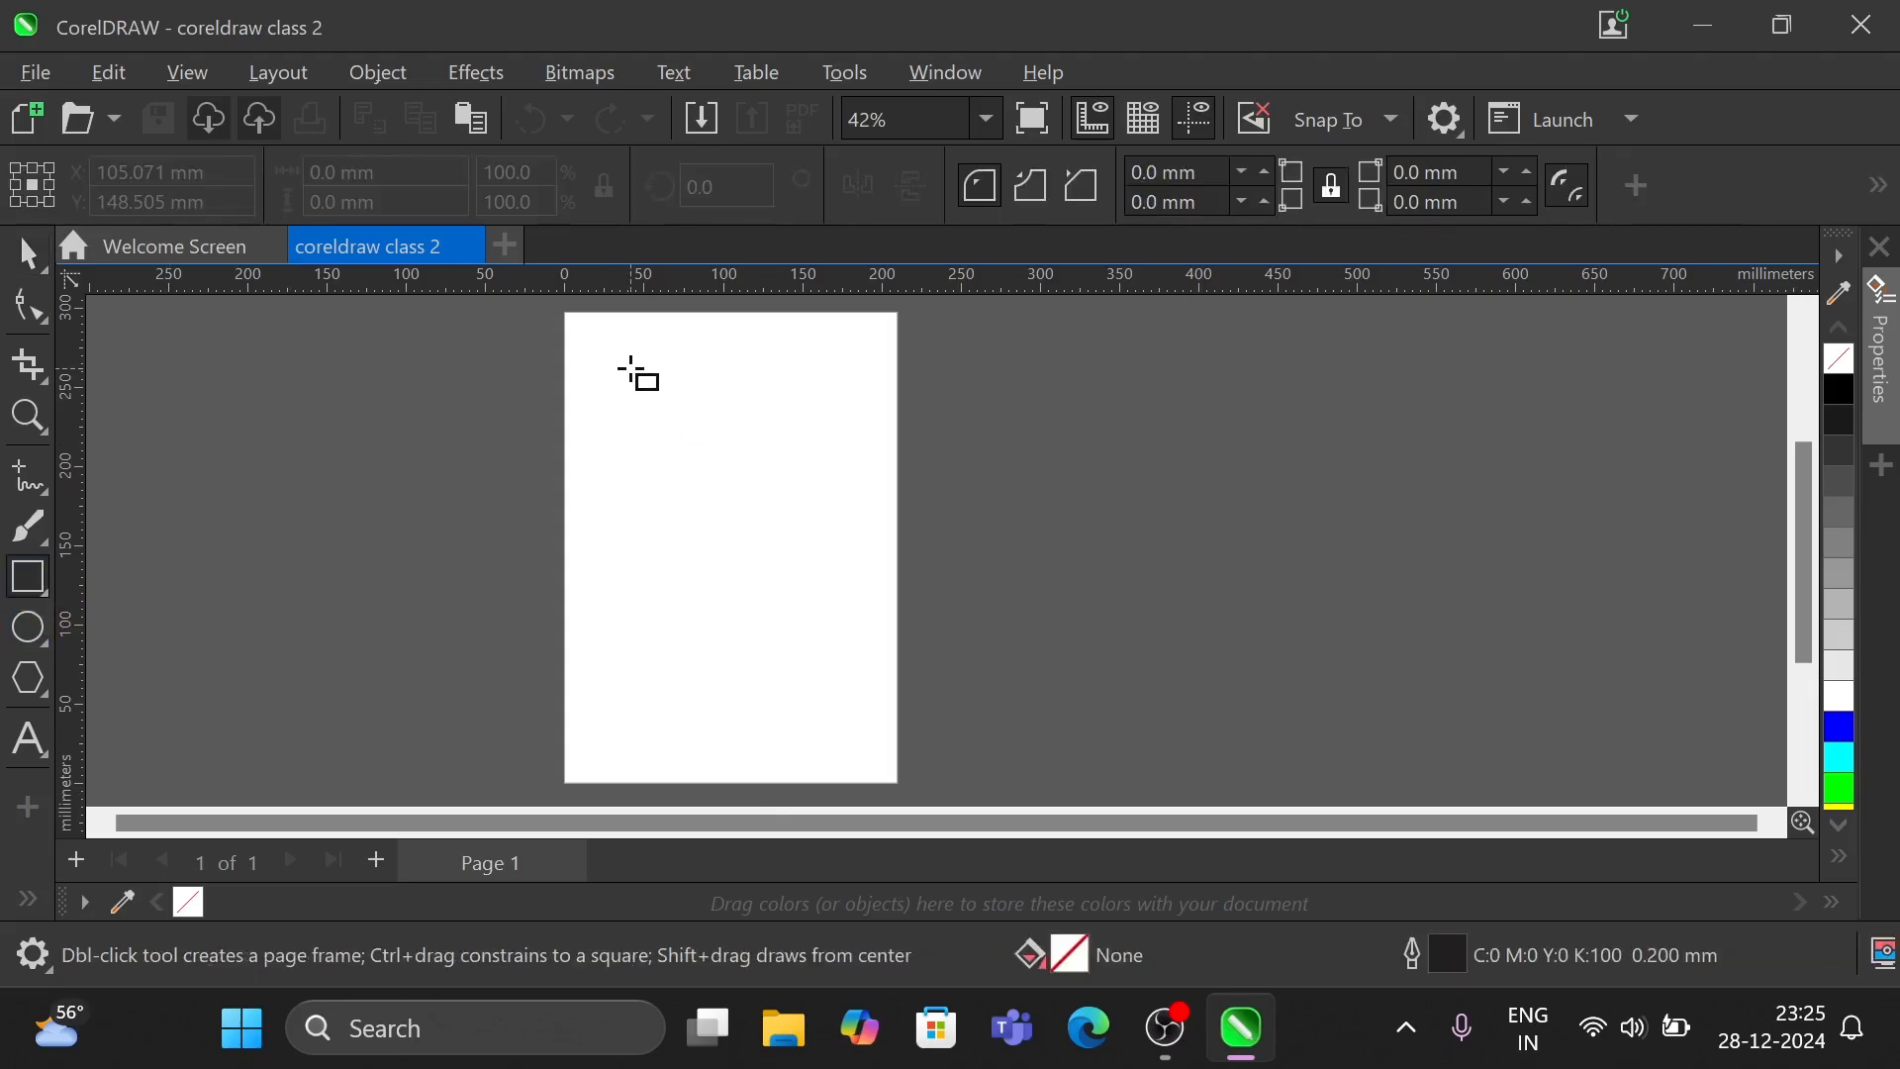
pyautogui.moveTo(631, 369); pyautogui.dragTo(774, 507)
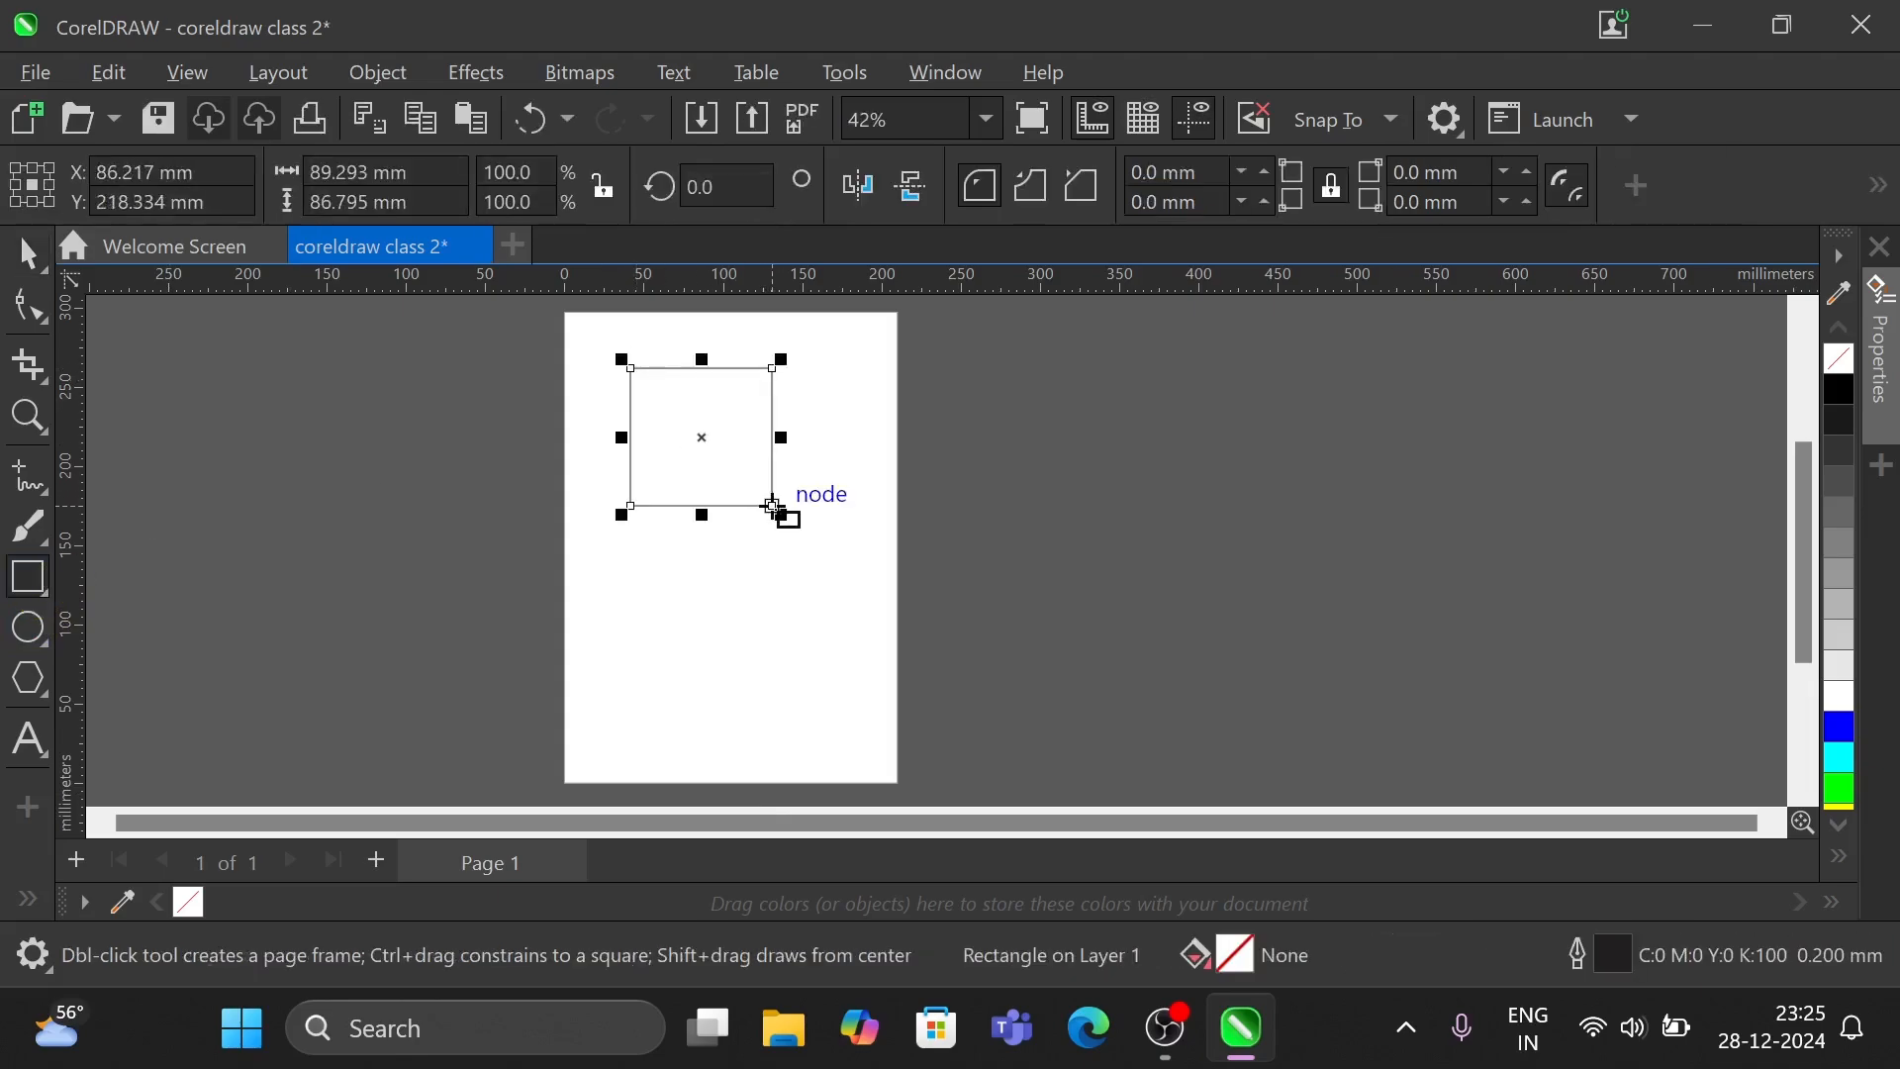
# - Fill the rectangle with blue (#0000FF)
pyautogui.scroll(2, 774, 507)
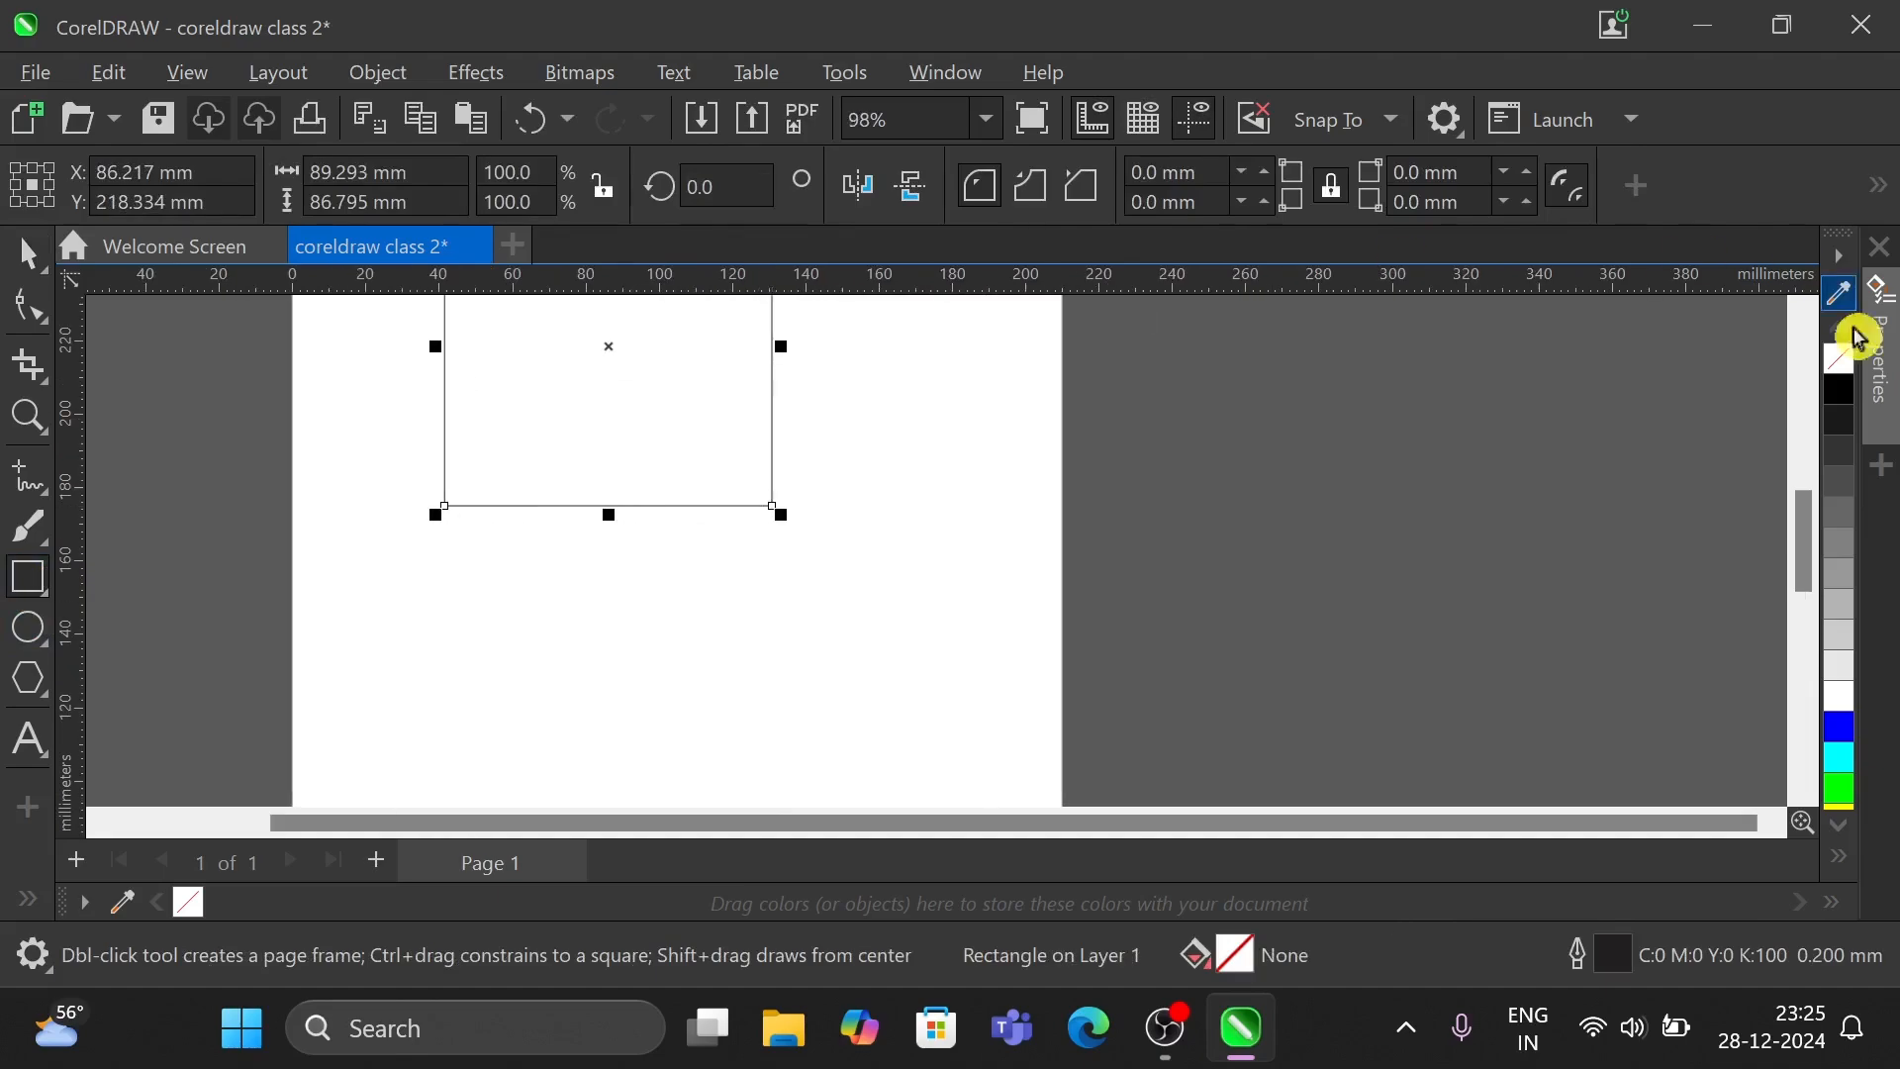
pyautogui.moveTo(1807, 513); pyautogui.dragTo(1807, 479)
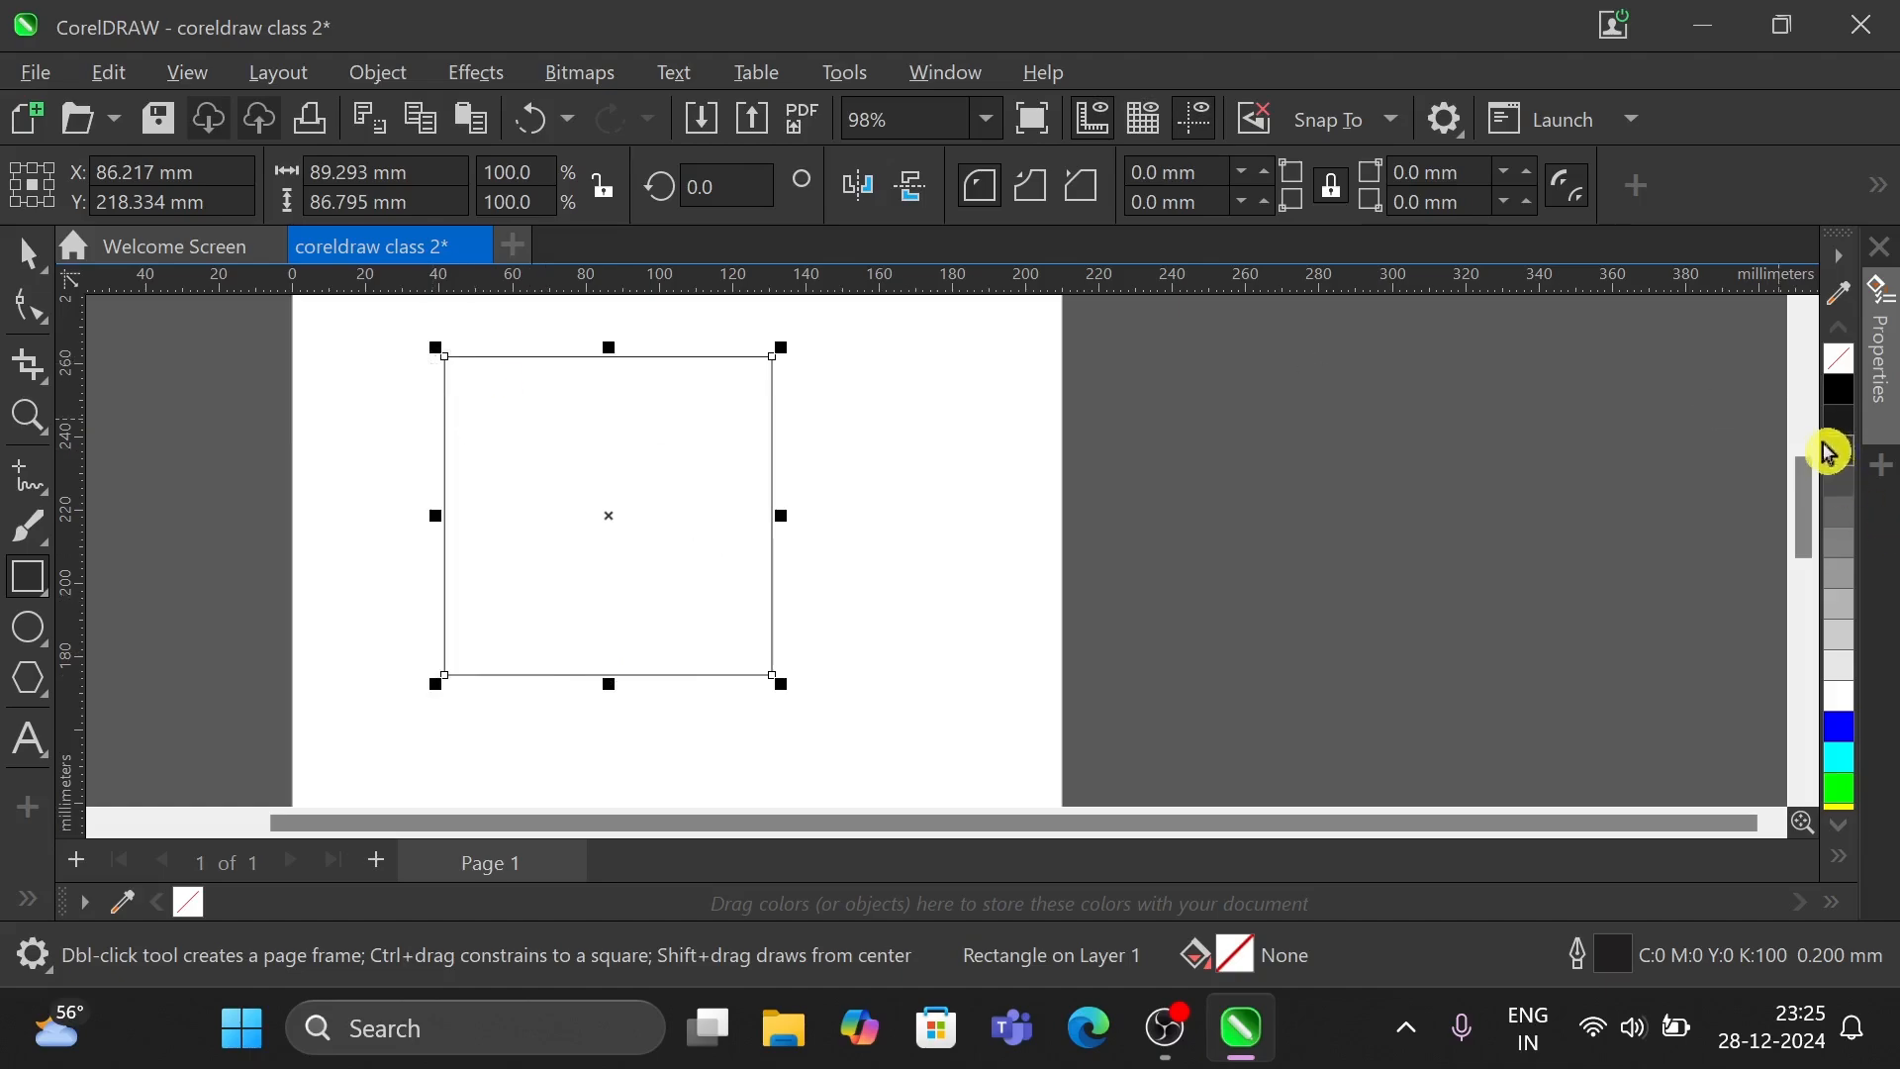
pyautogui.click(1842, 731)
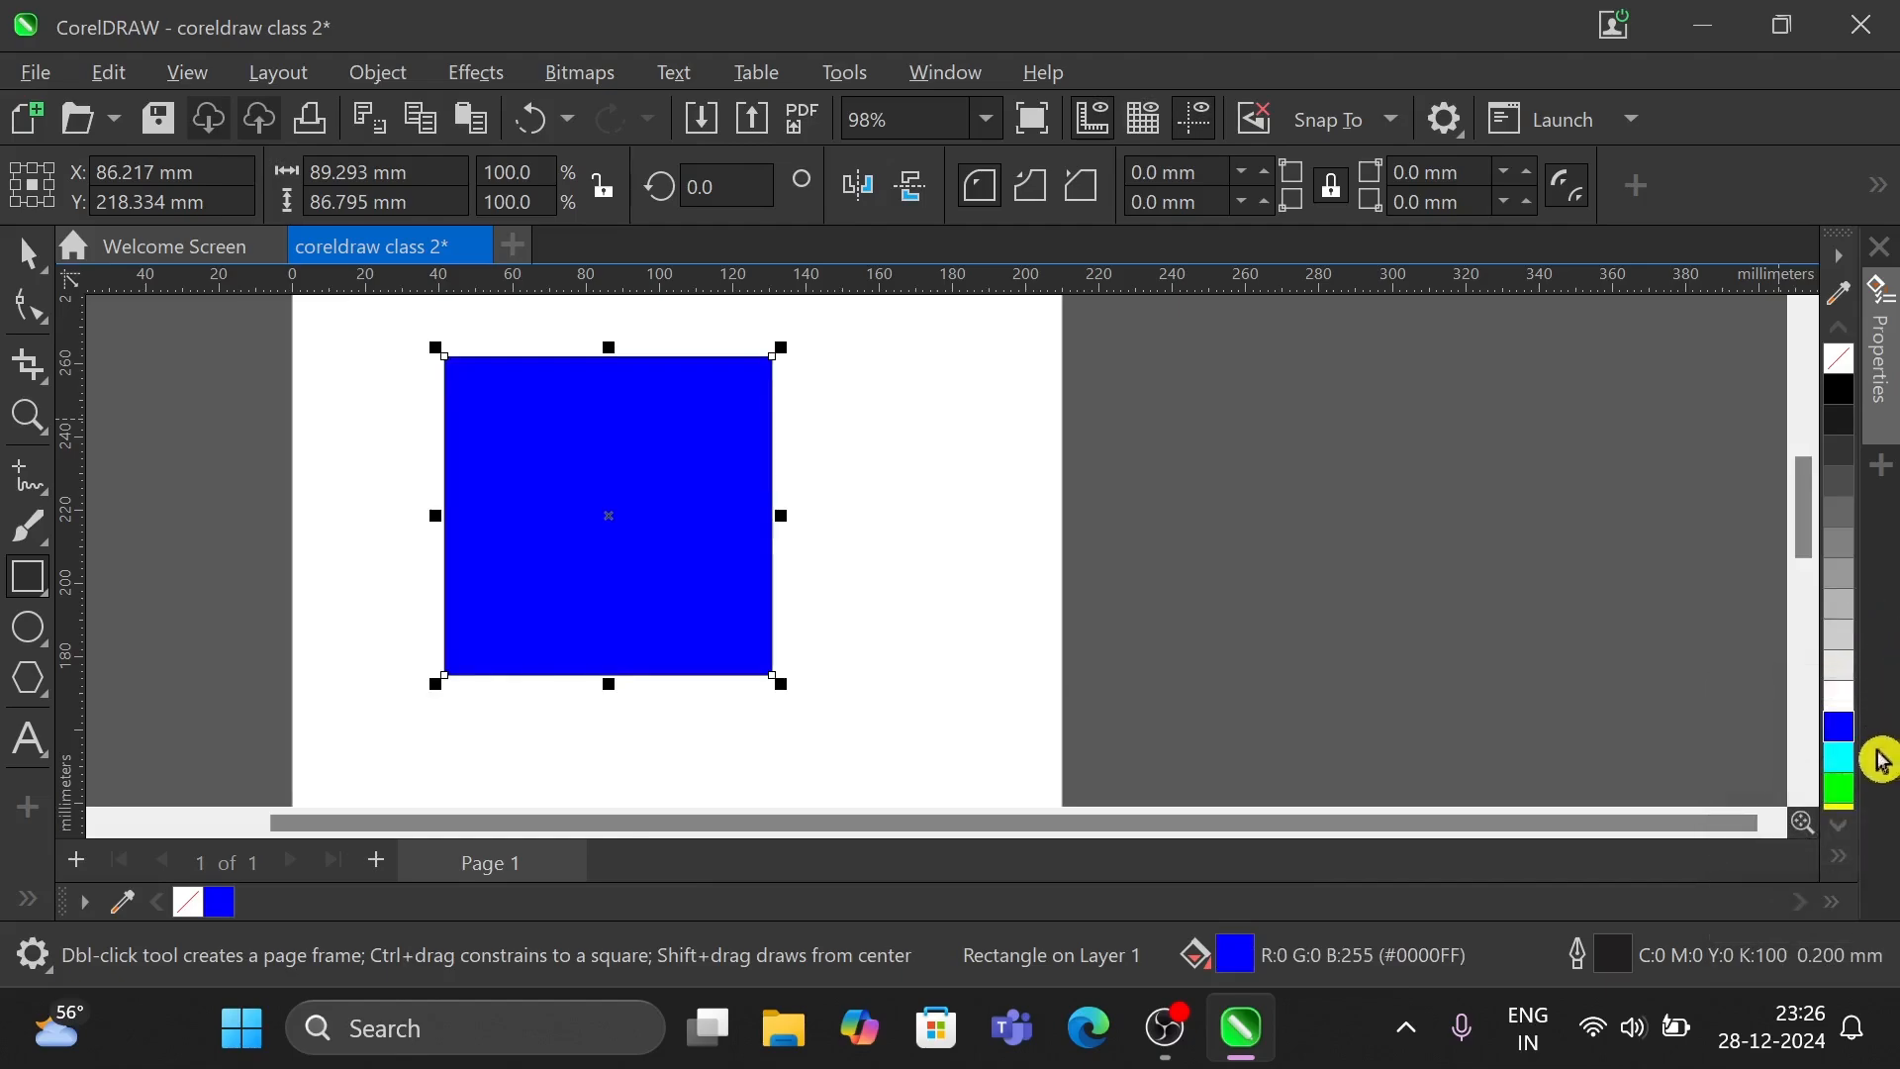
# - Change the rectangle's fill to green (#00FF00), followed by yellow (#FFFF00)
pyautogui.click(1844, 829)
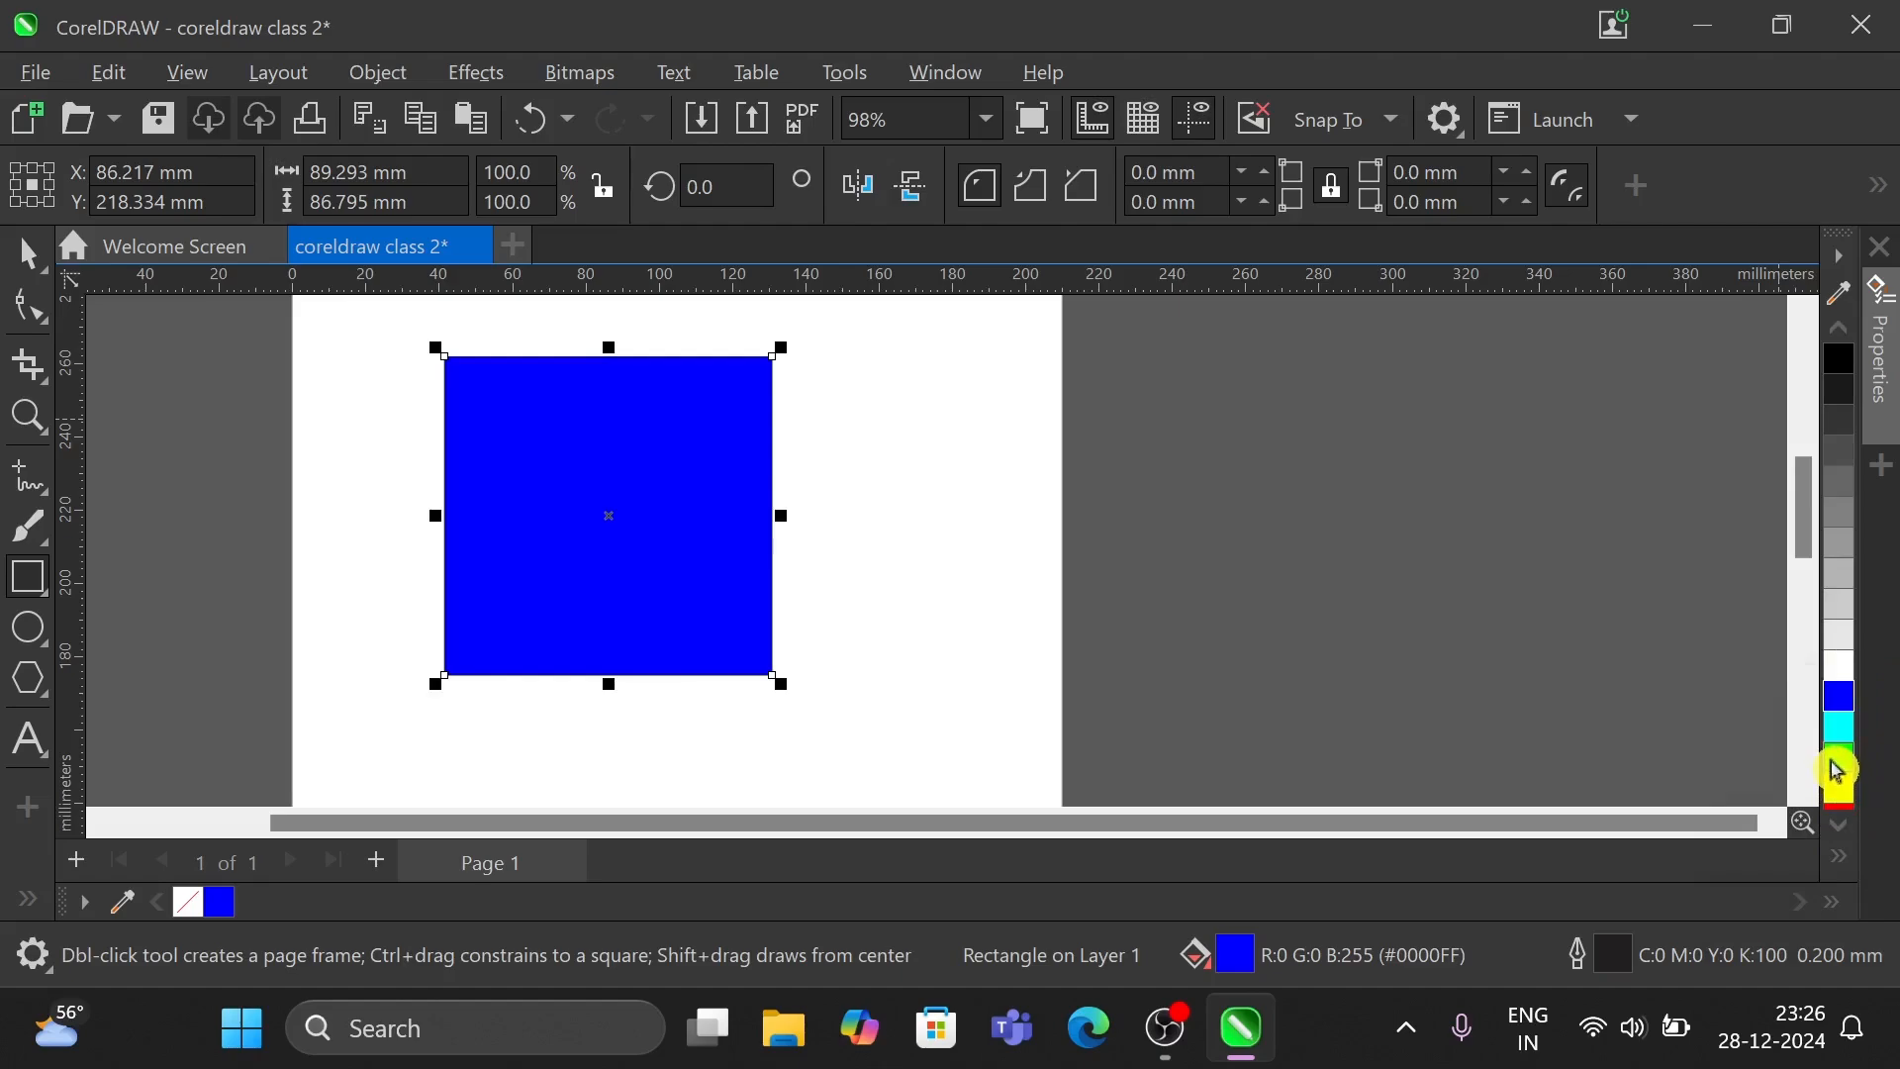
pyautogui.moveTo(1840, 761)
pyautogui.mouseDown()
pyautogui.moveTo(1494, 729)
pyautogui.moveTo(676, 557)
pyautogui.mouseUp()
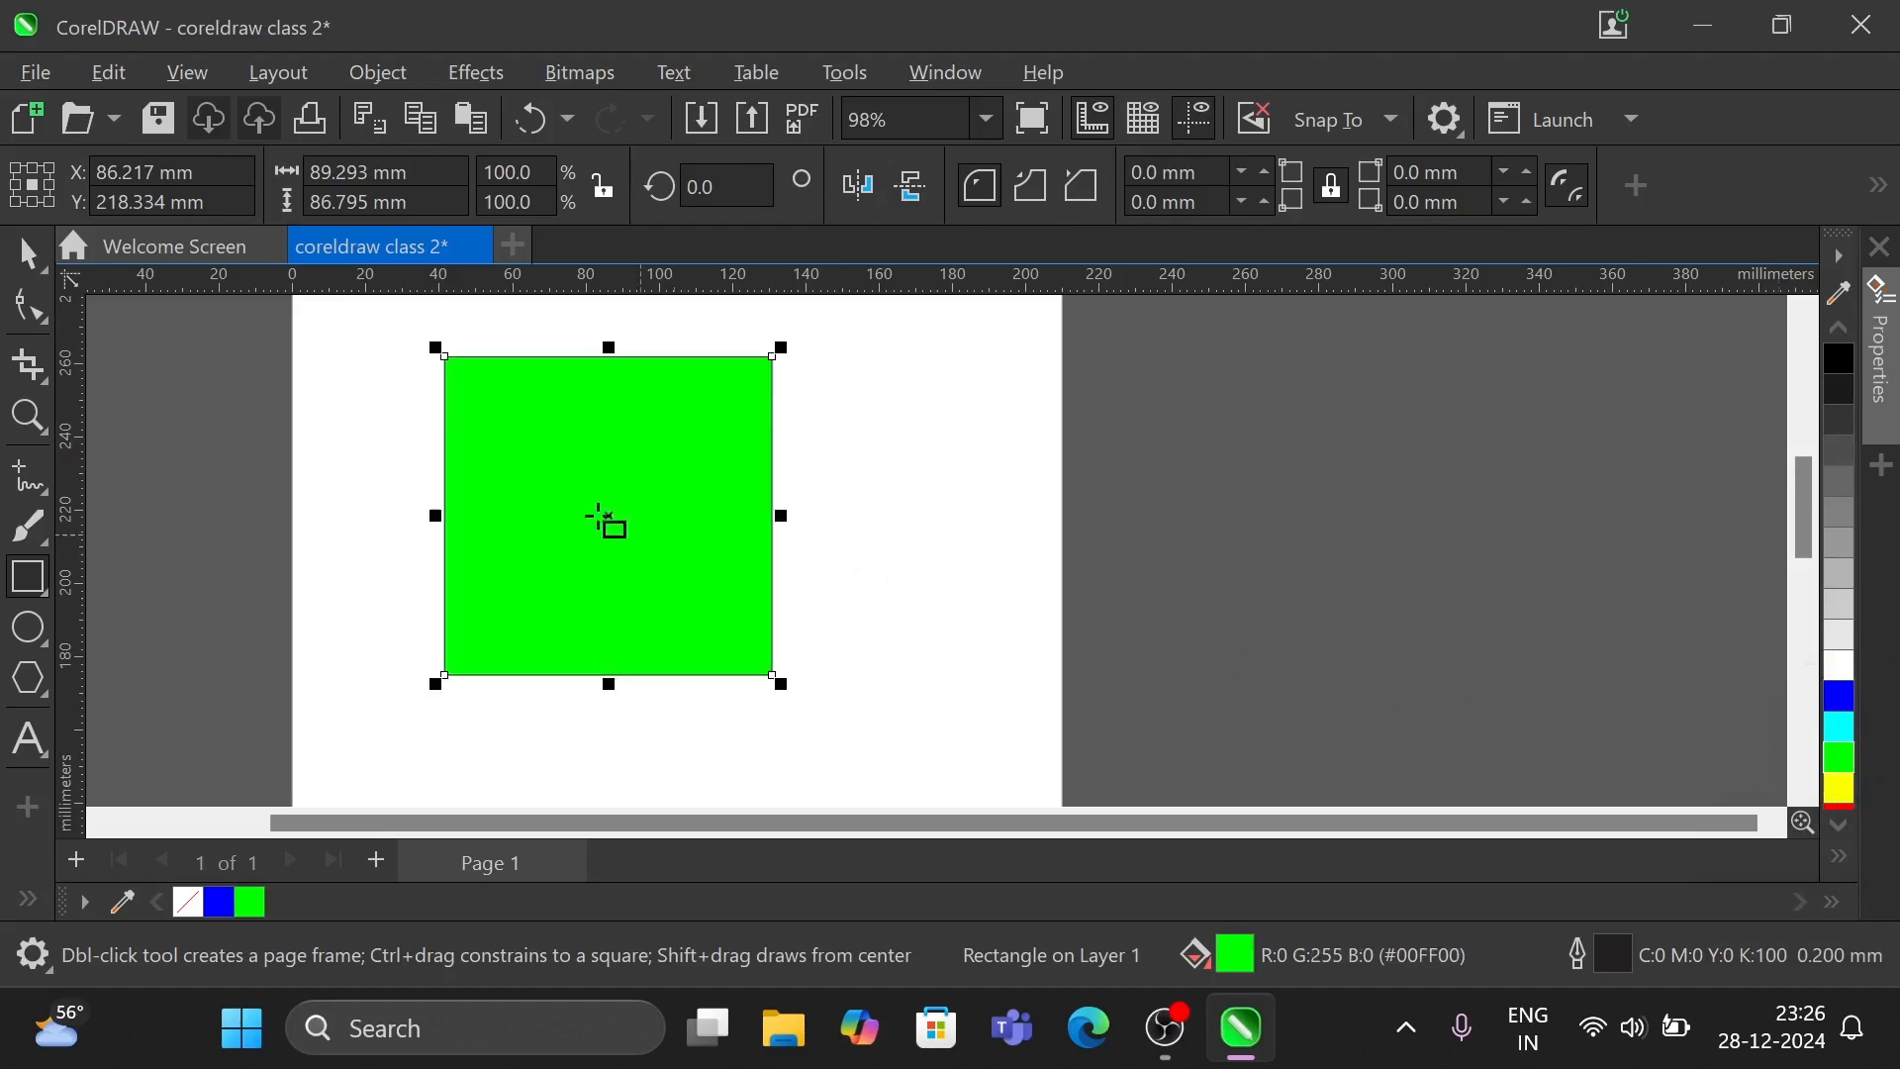
pyautogui.moveTo(261, 926)
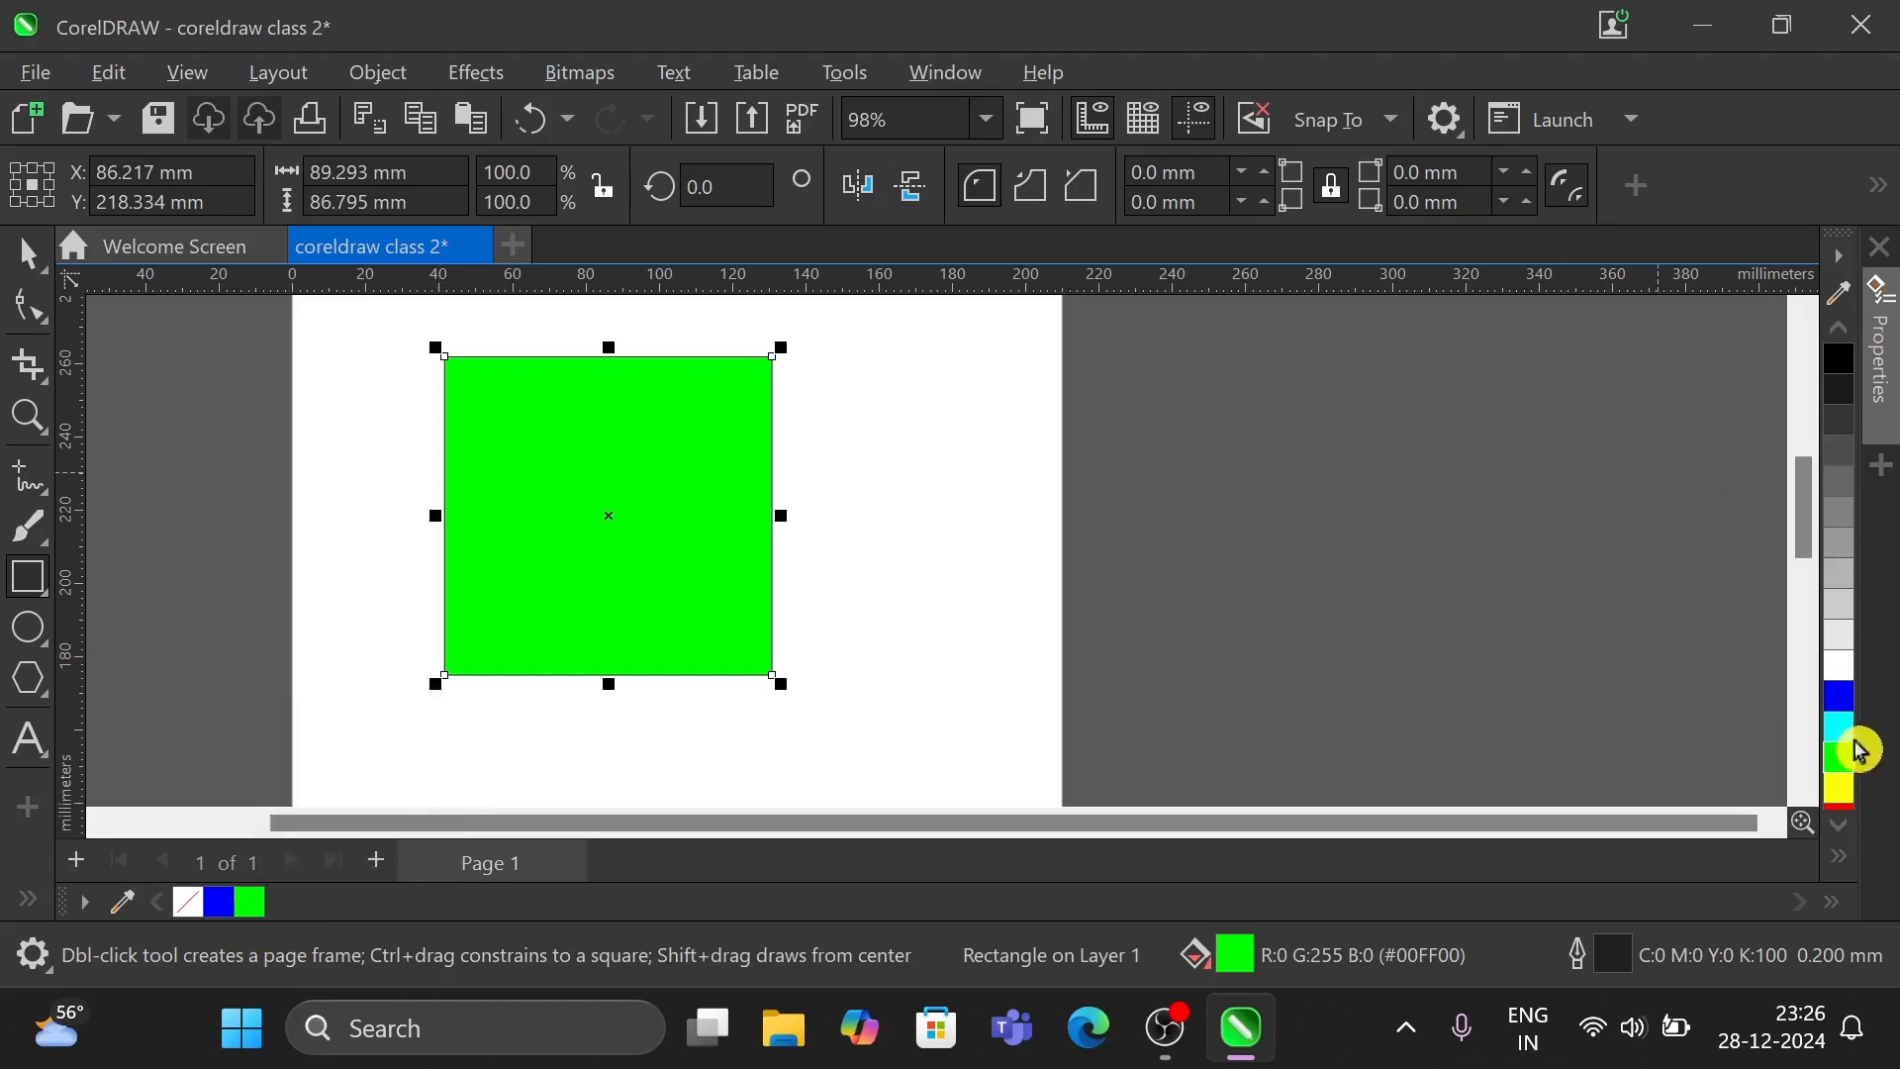
pyautogui.moveTo(1838, 788); pyautogui.dragTo(608, 463)
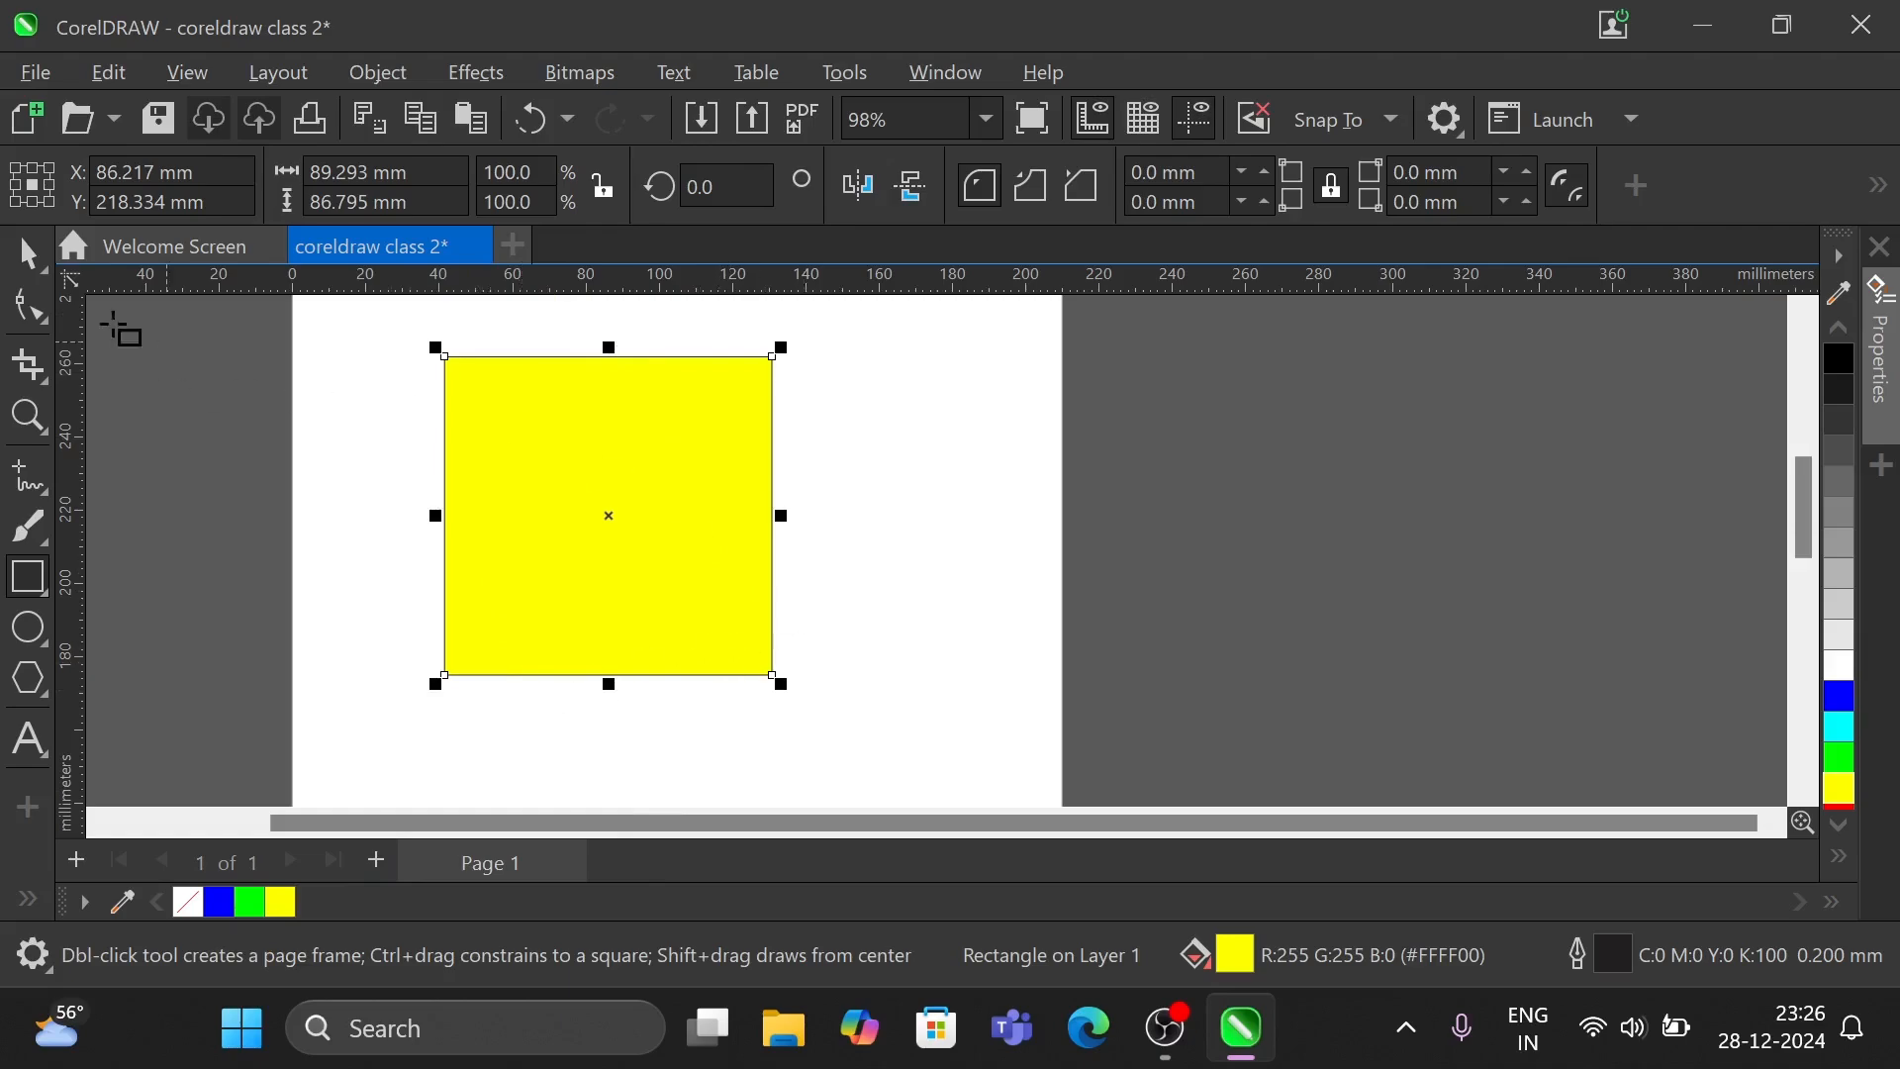
# - Move the yellow rectangle right and slightly down, centring it at about X 119 mm, Y 211 mm
pyautogui.click(31, 258)
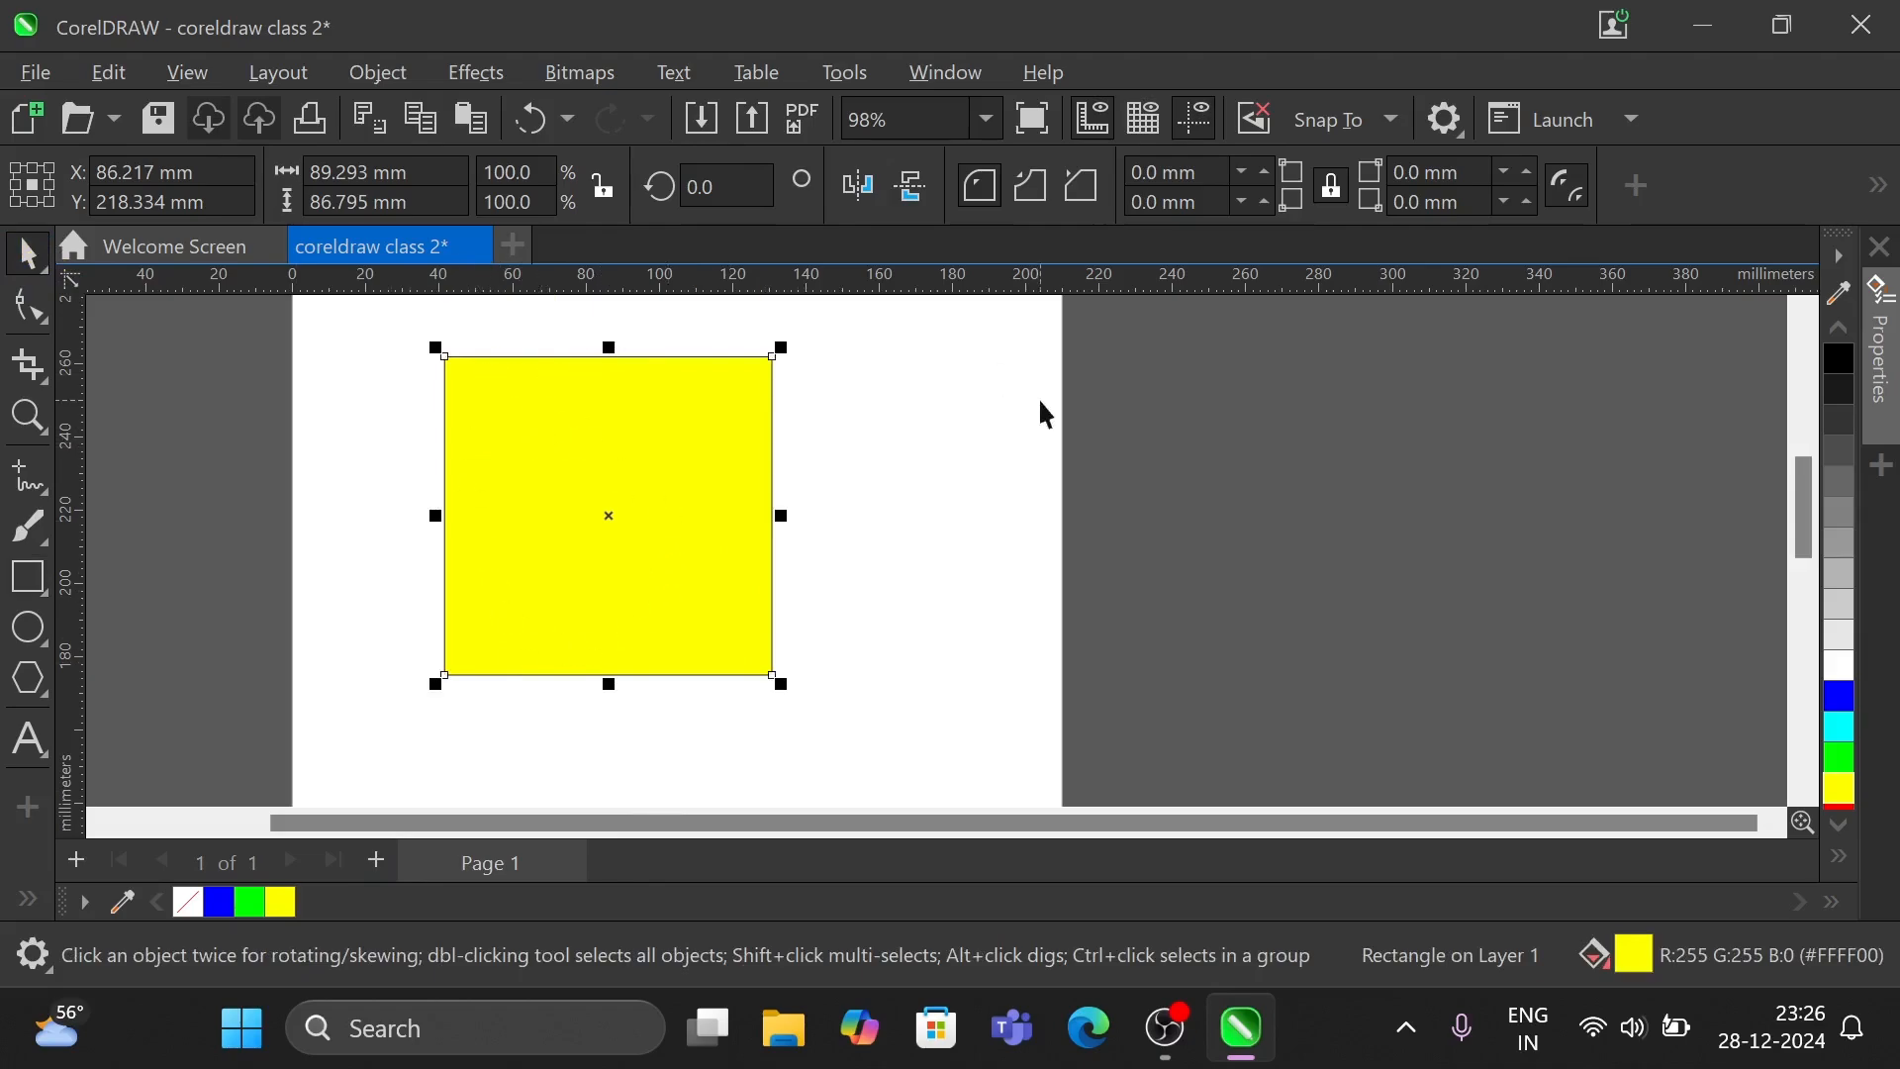
pyautogui.click(1258, 539)
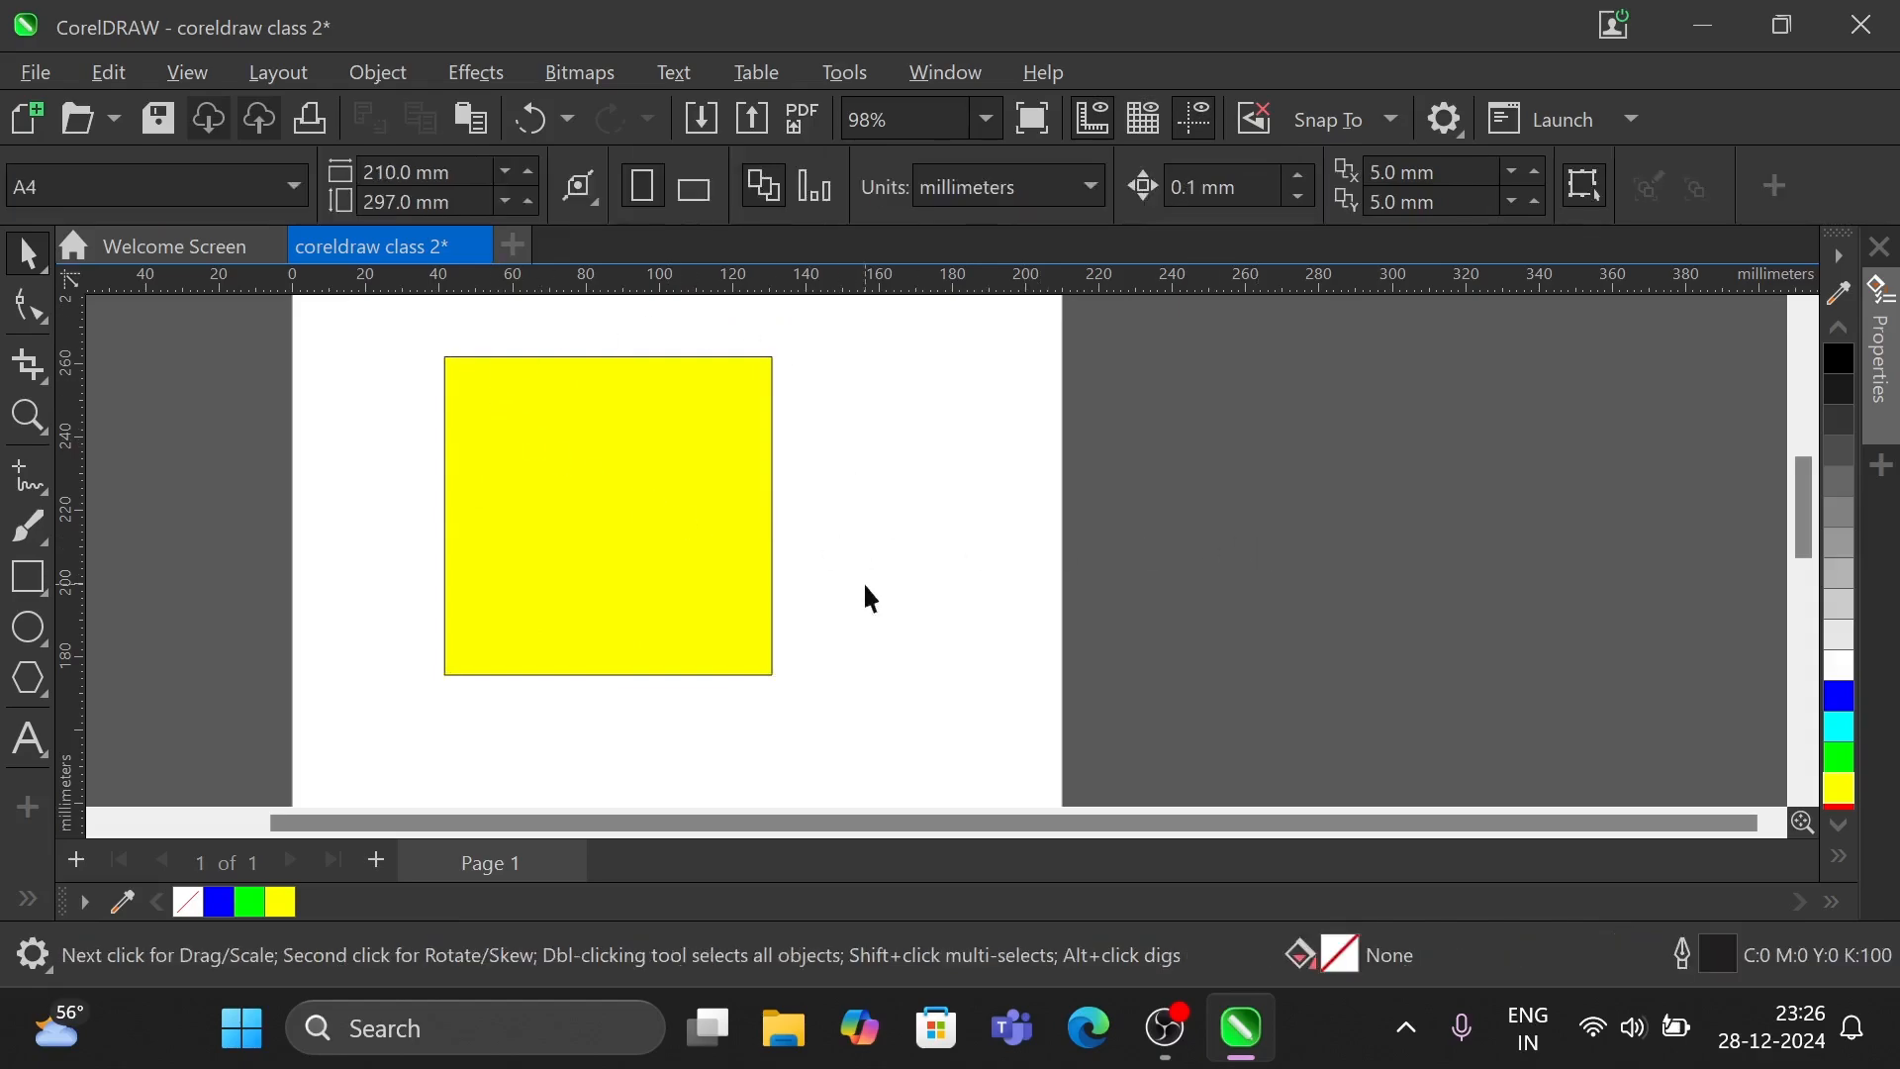
pyautogui.click(32, 264)
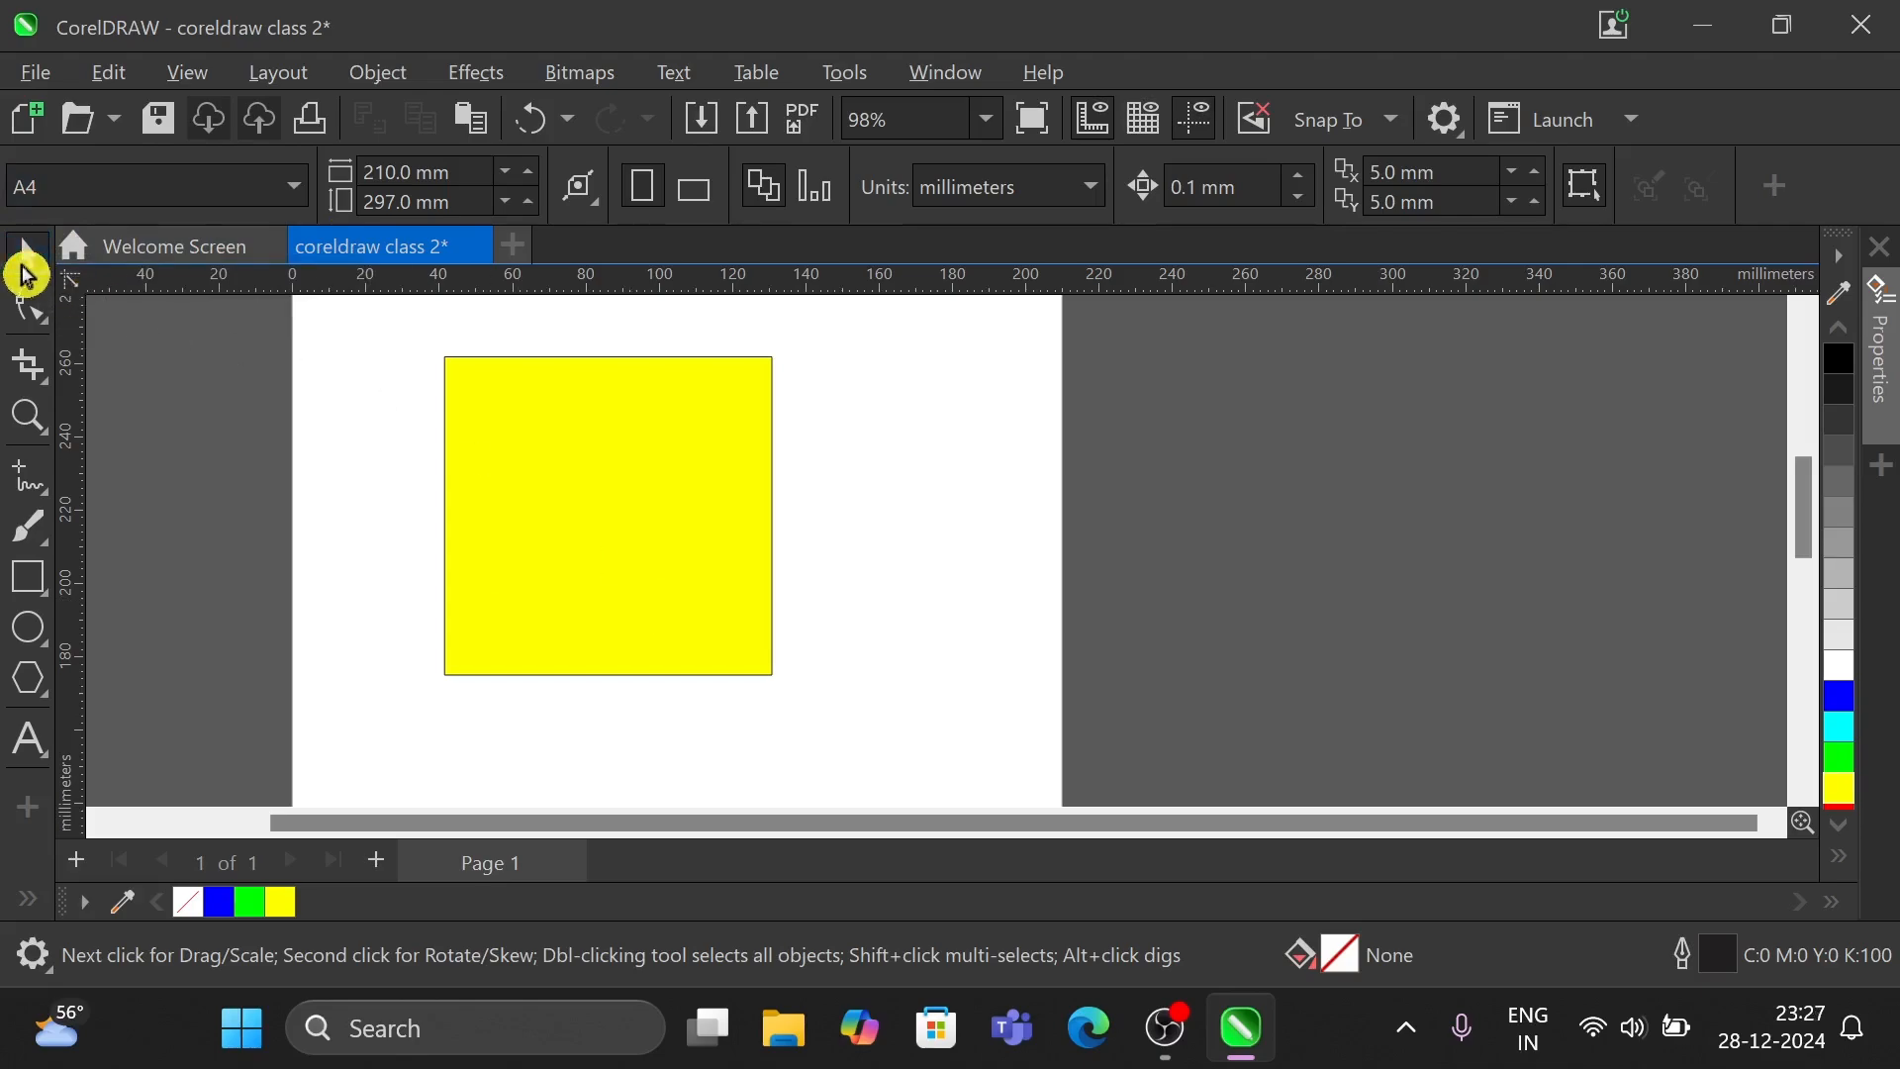
pyautogui.moveTo(575, 516); pyautogui.dragTo(778, 530)
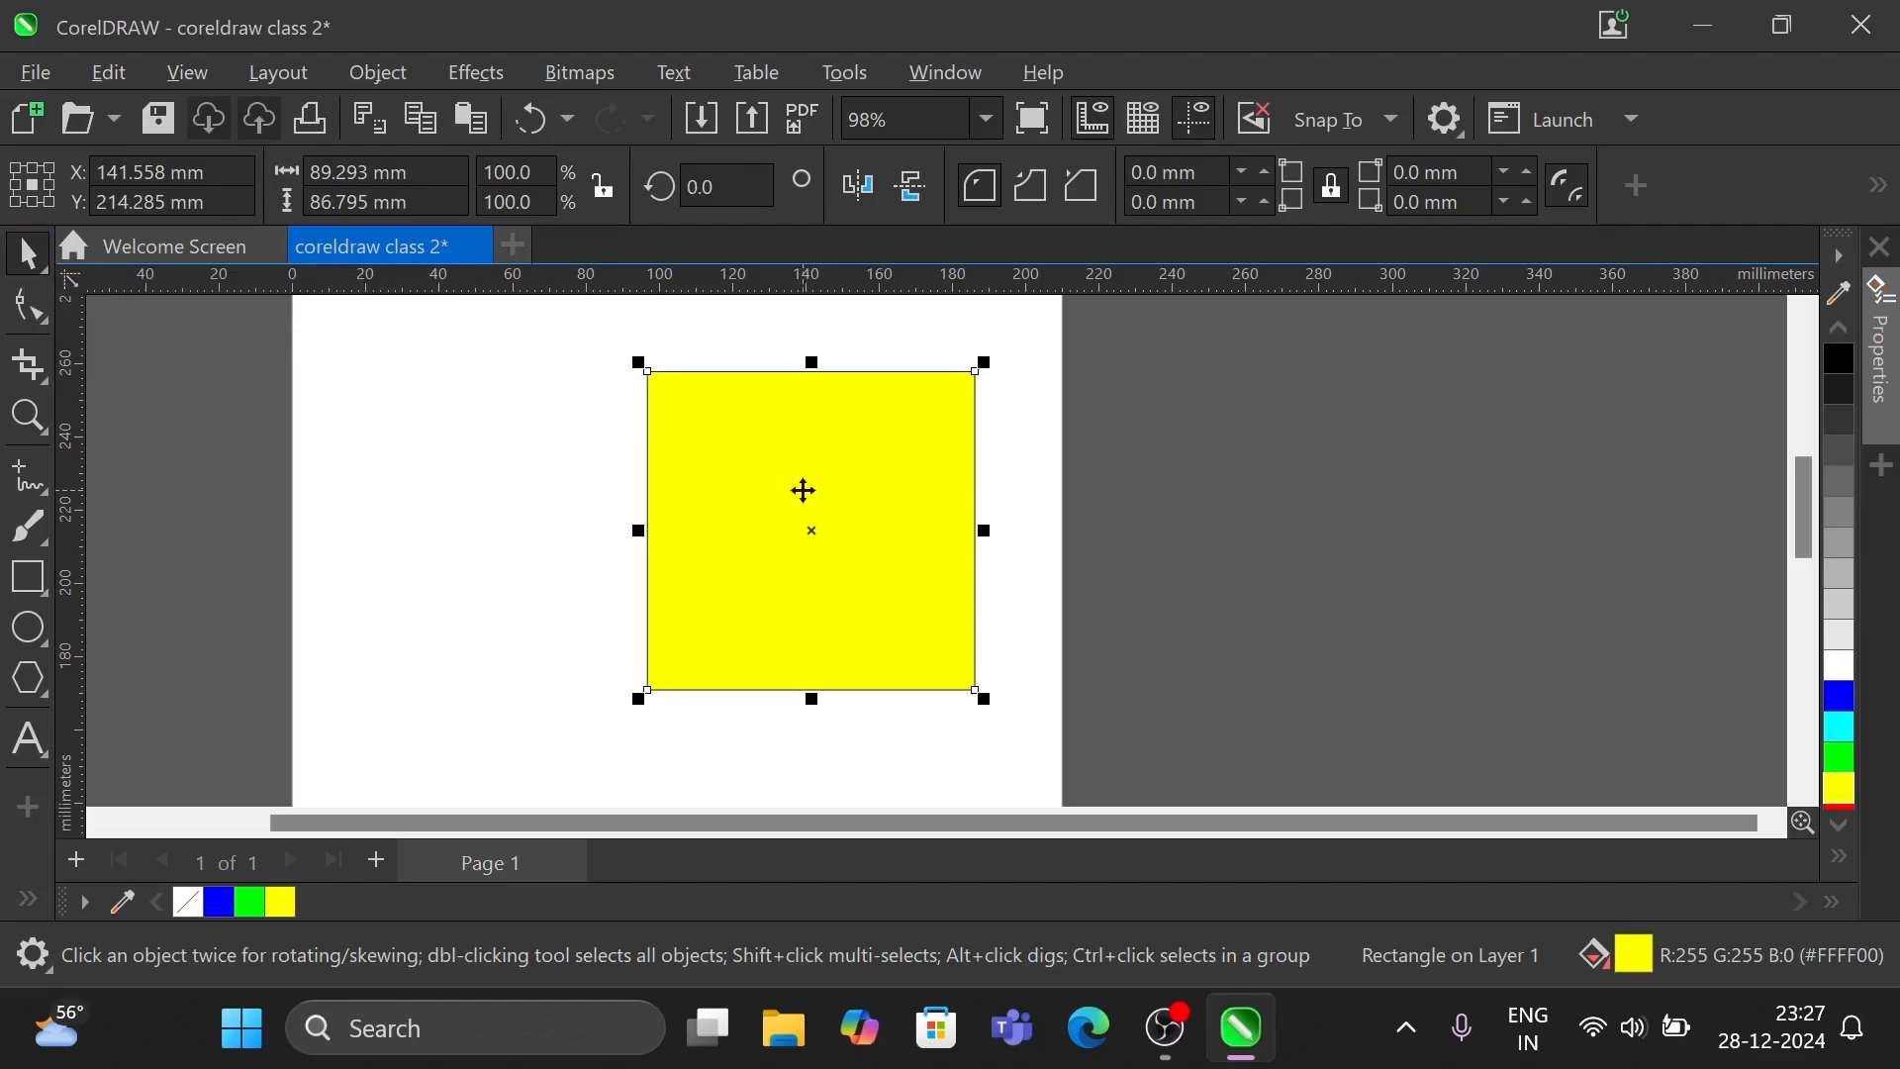
pyautogui.moveTo(803, 493); pyautogui.dragTo(722, 501)
pyautogui.scroll(-1, 720, 503)
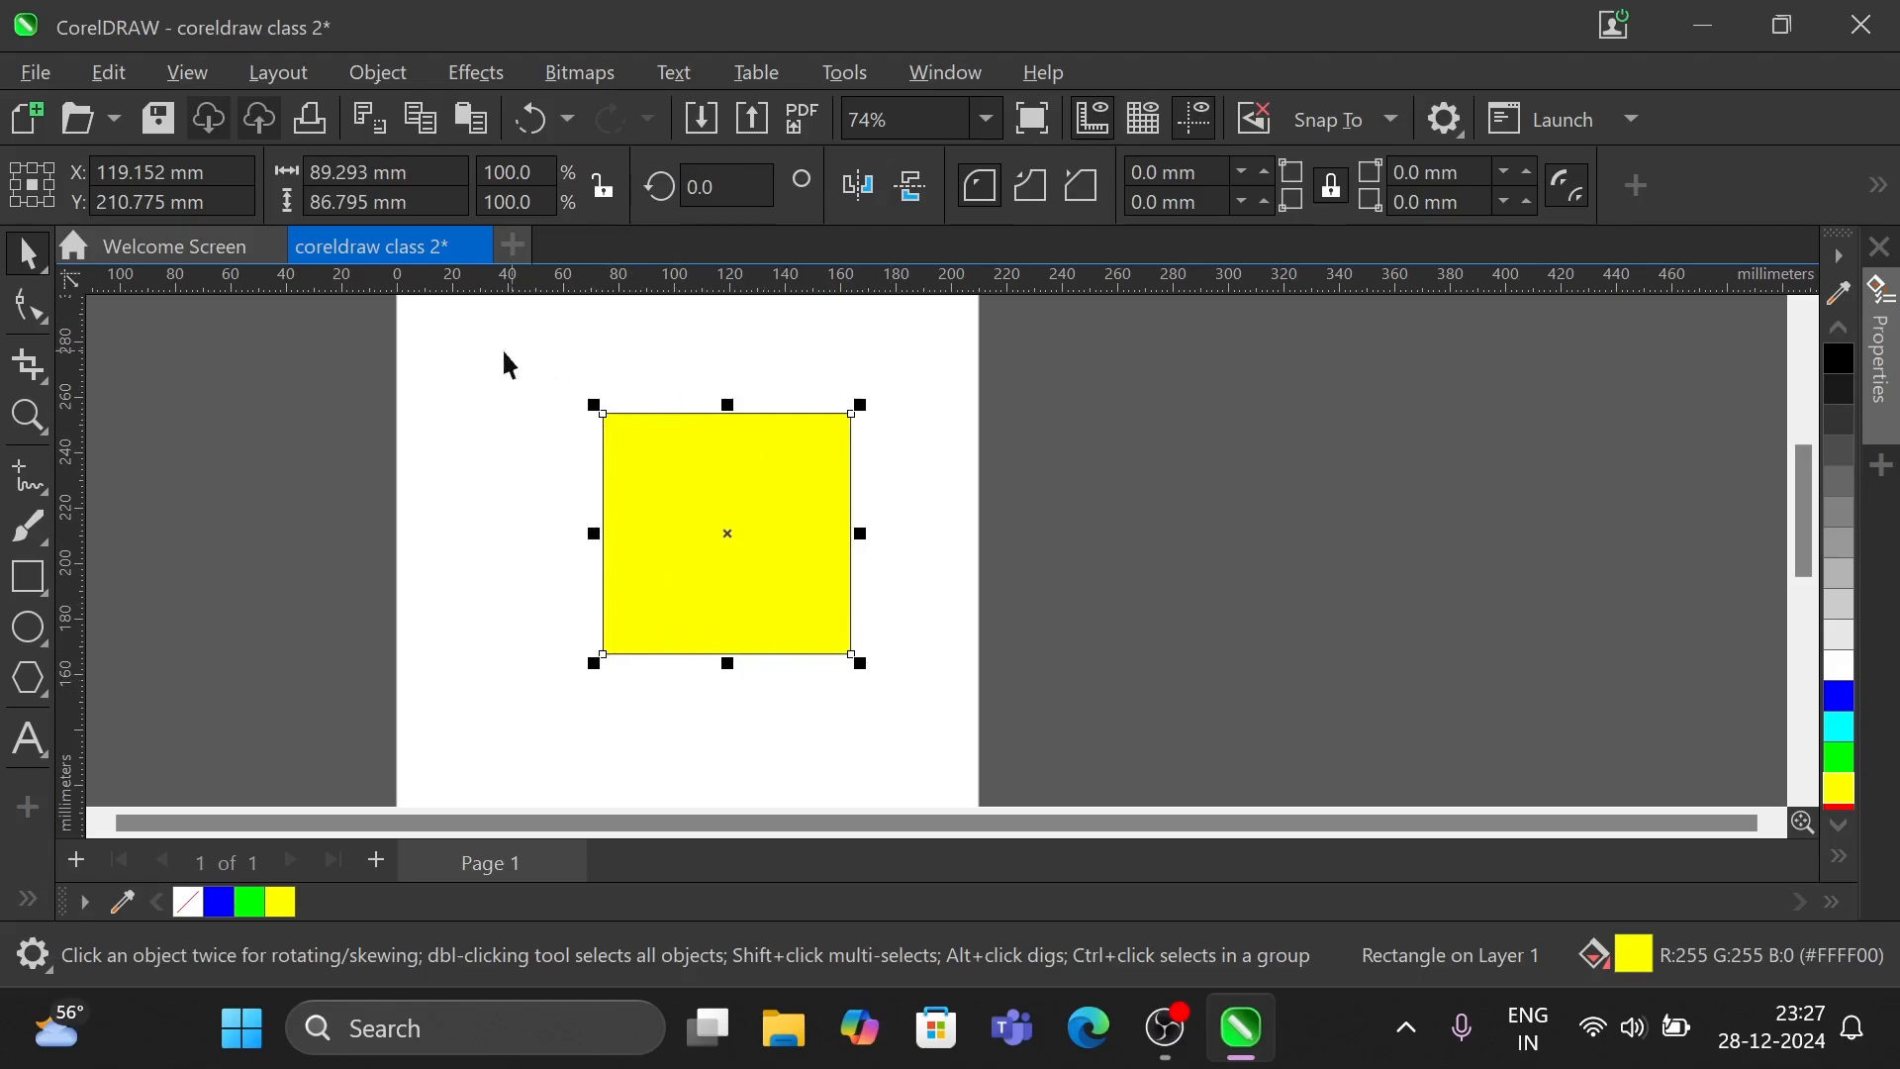
# - Draw an ellipse about 66 mm wide and 69 mm high overlapping the yellow rectangle's left edge
pyautogui.click(463, 359)
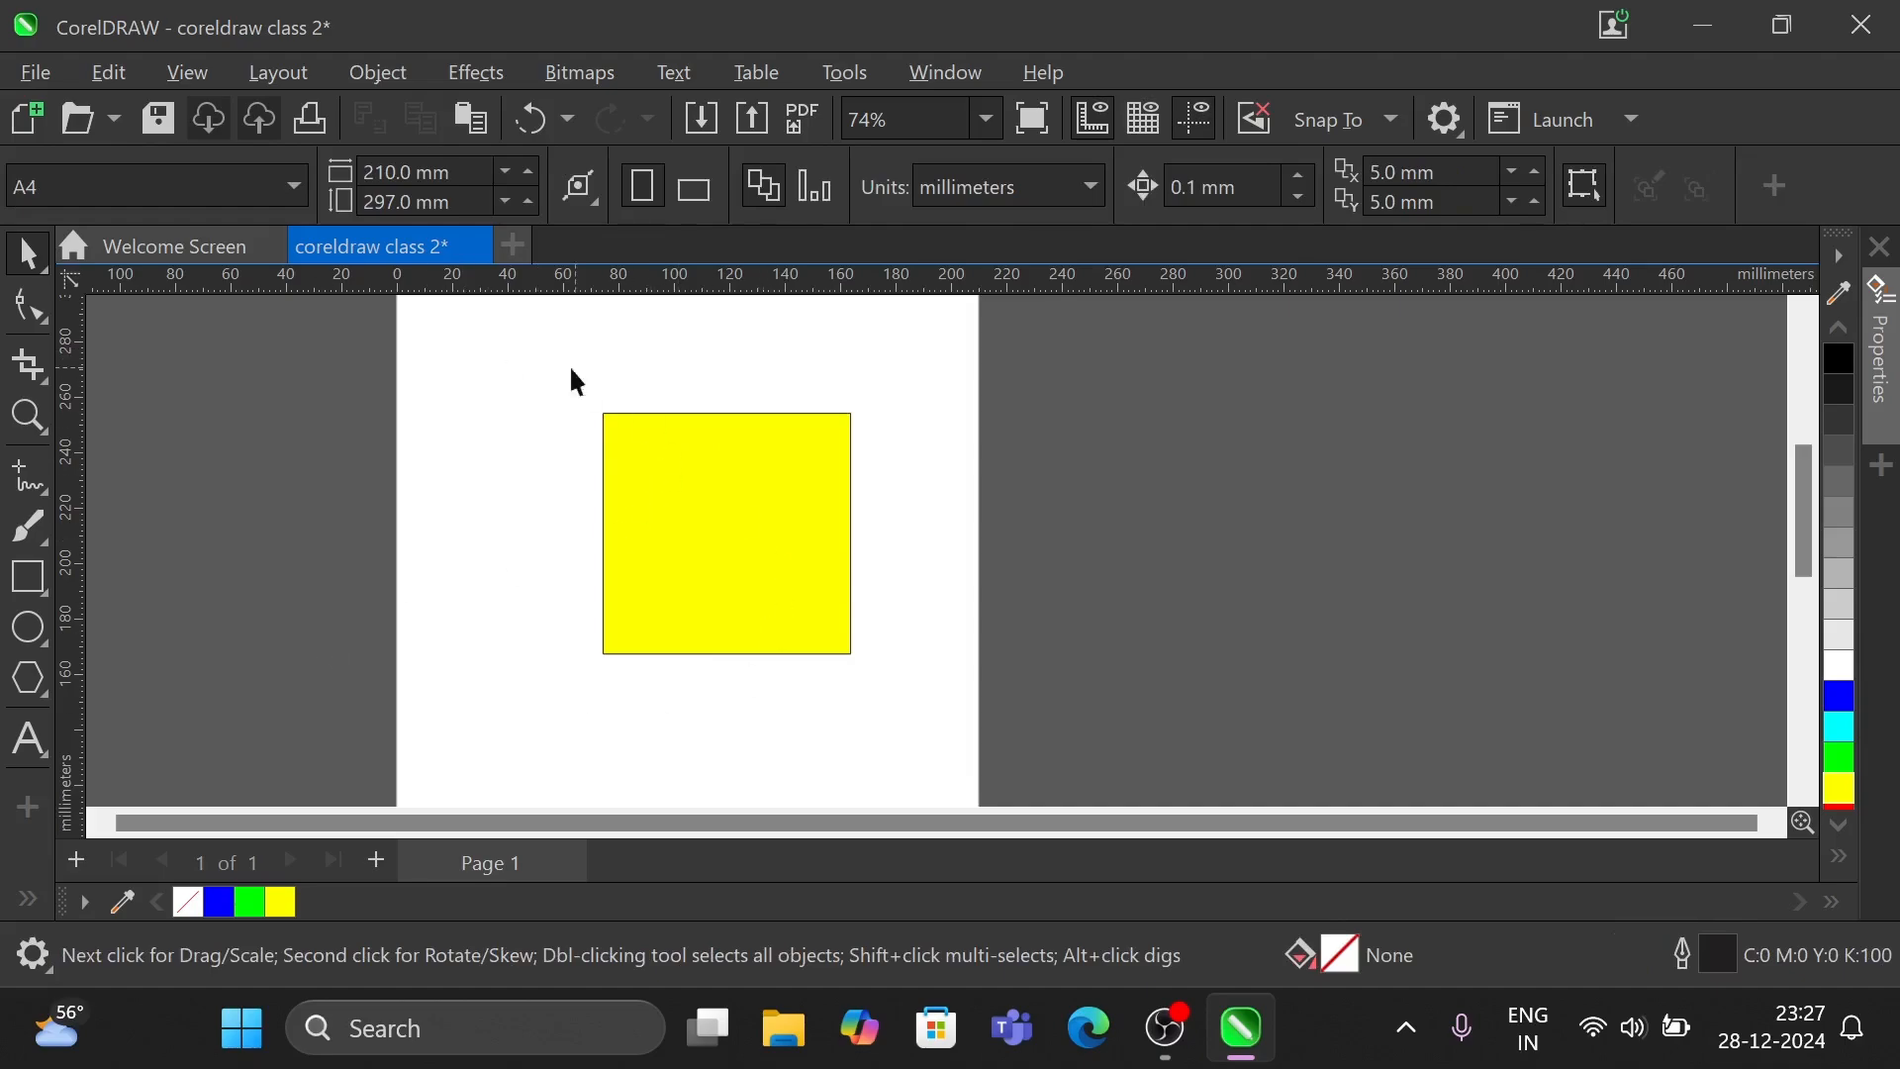
pyautogui.click(29, 631)
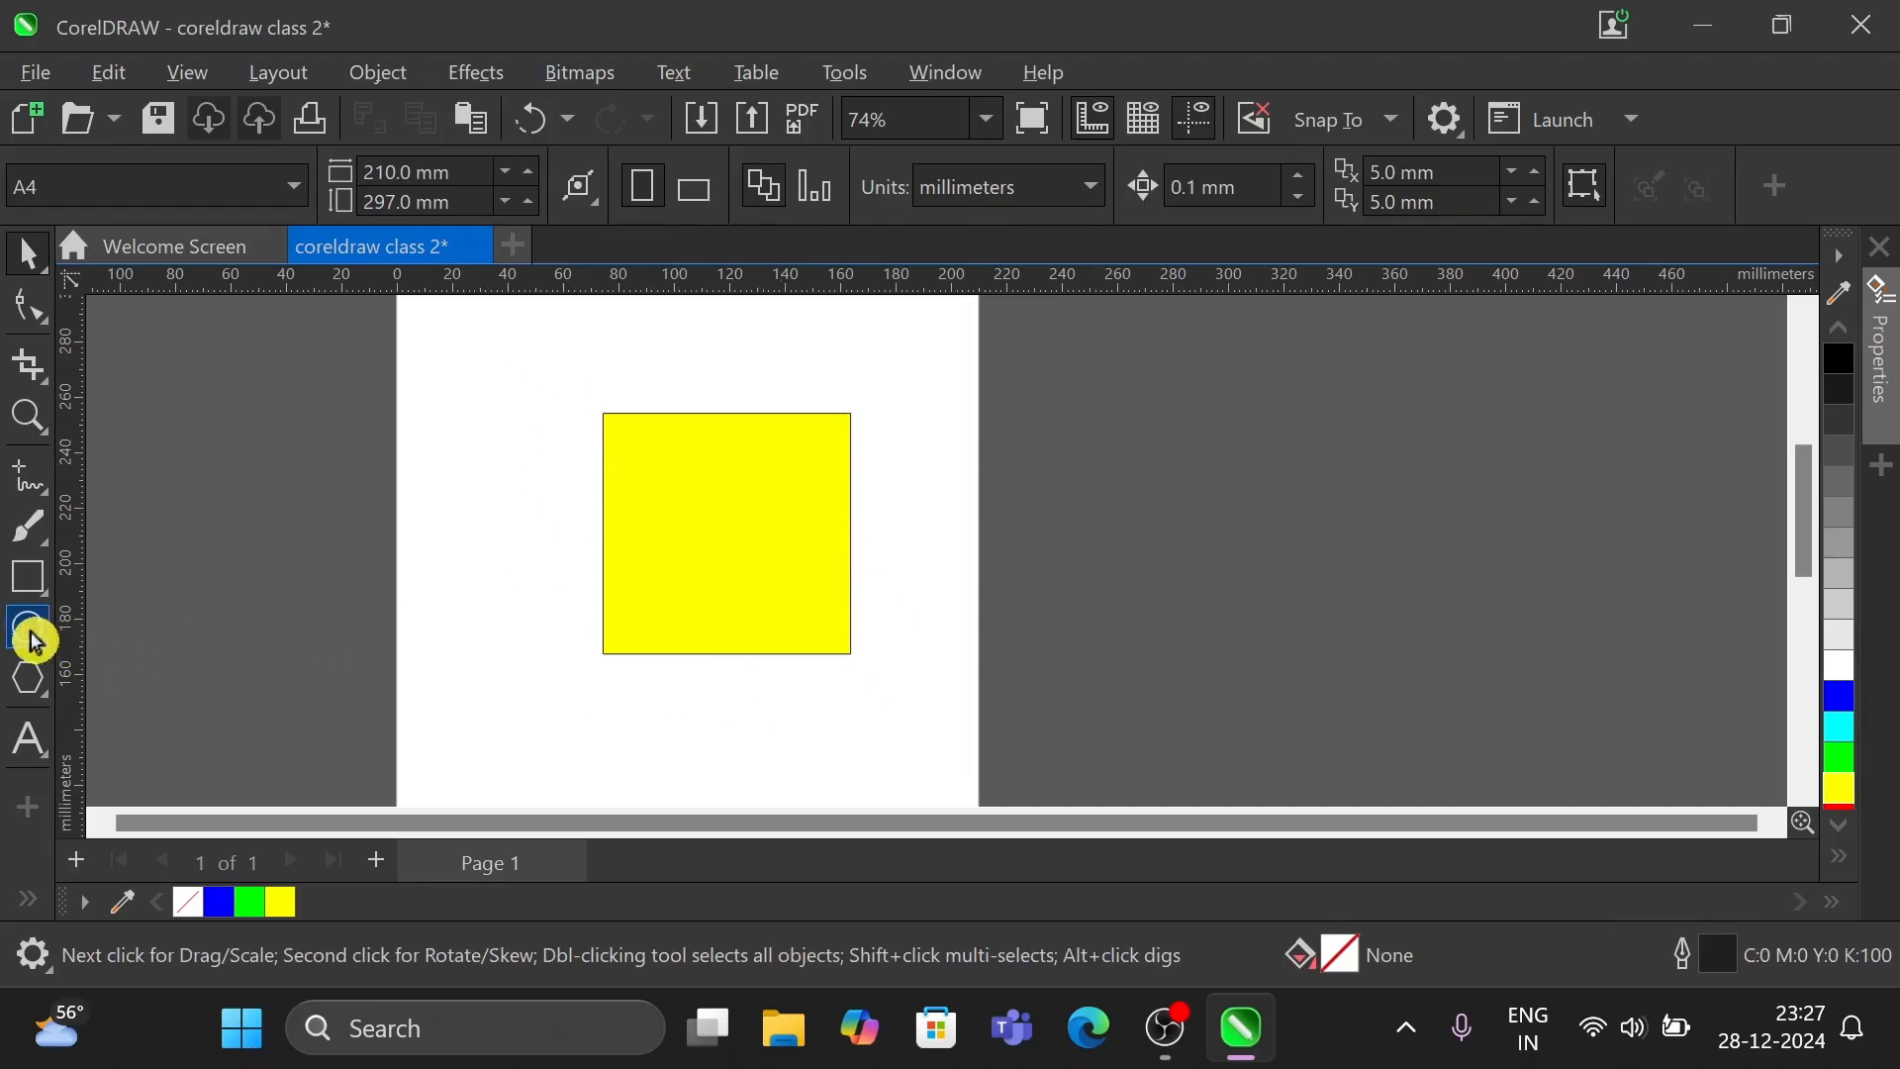
pyautogui.click(169, 629)
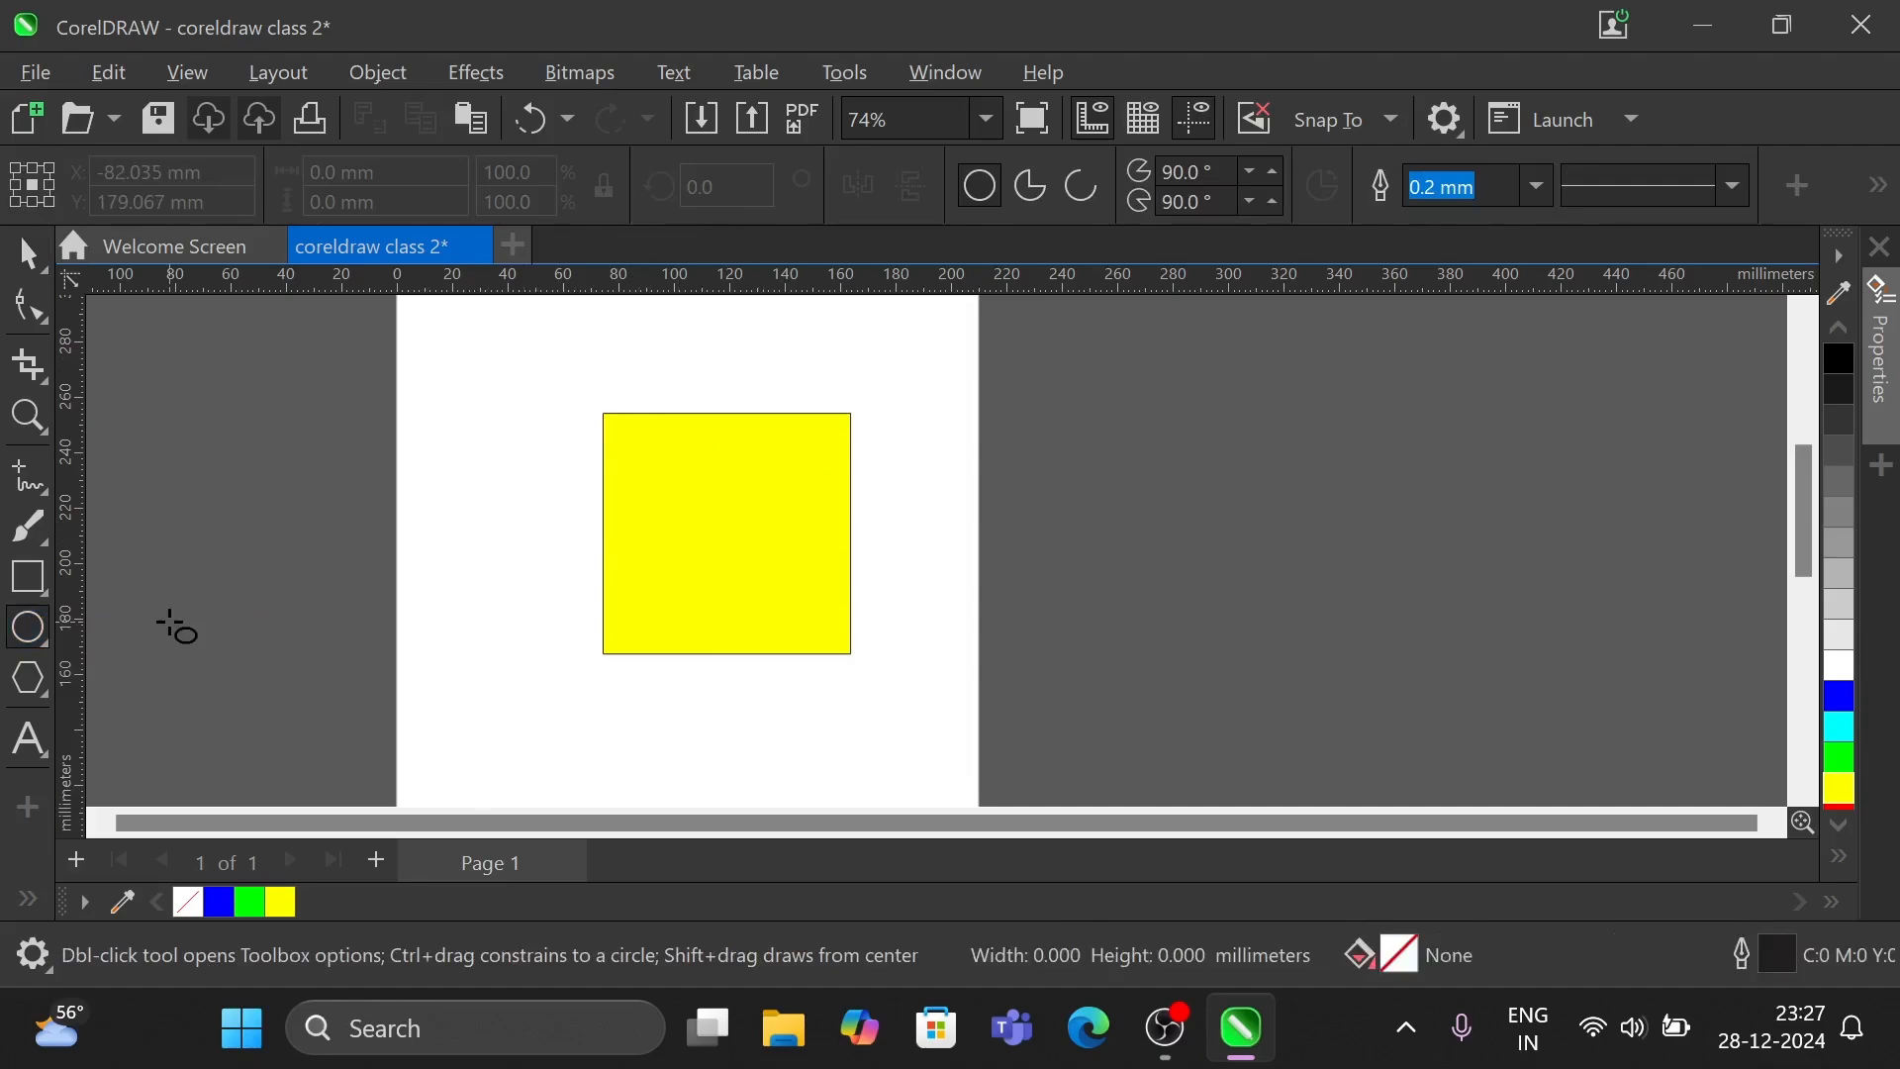
pyautogui.moveTo(512, 405); pyautogui.dragTo(698, 599)
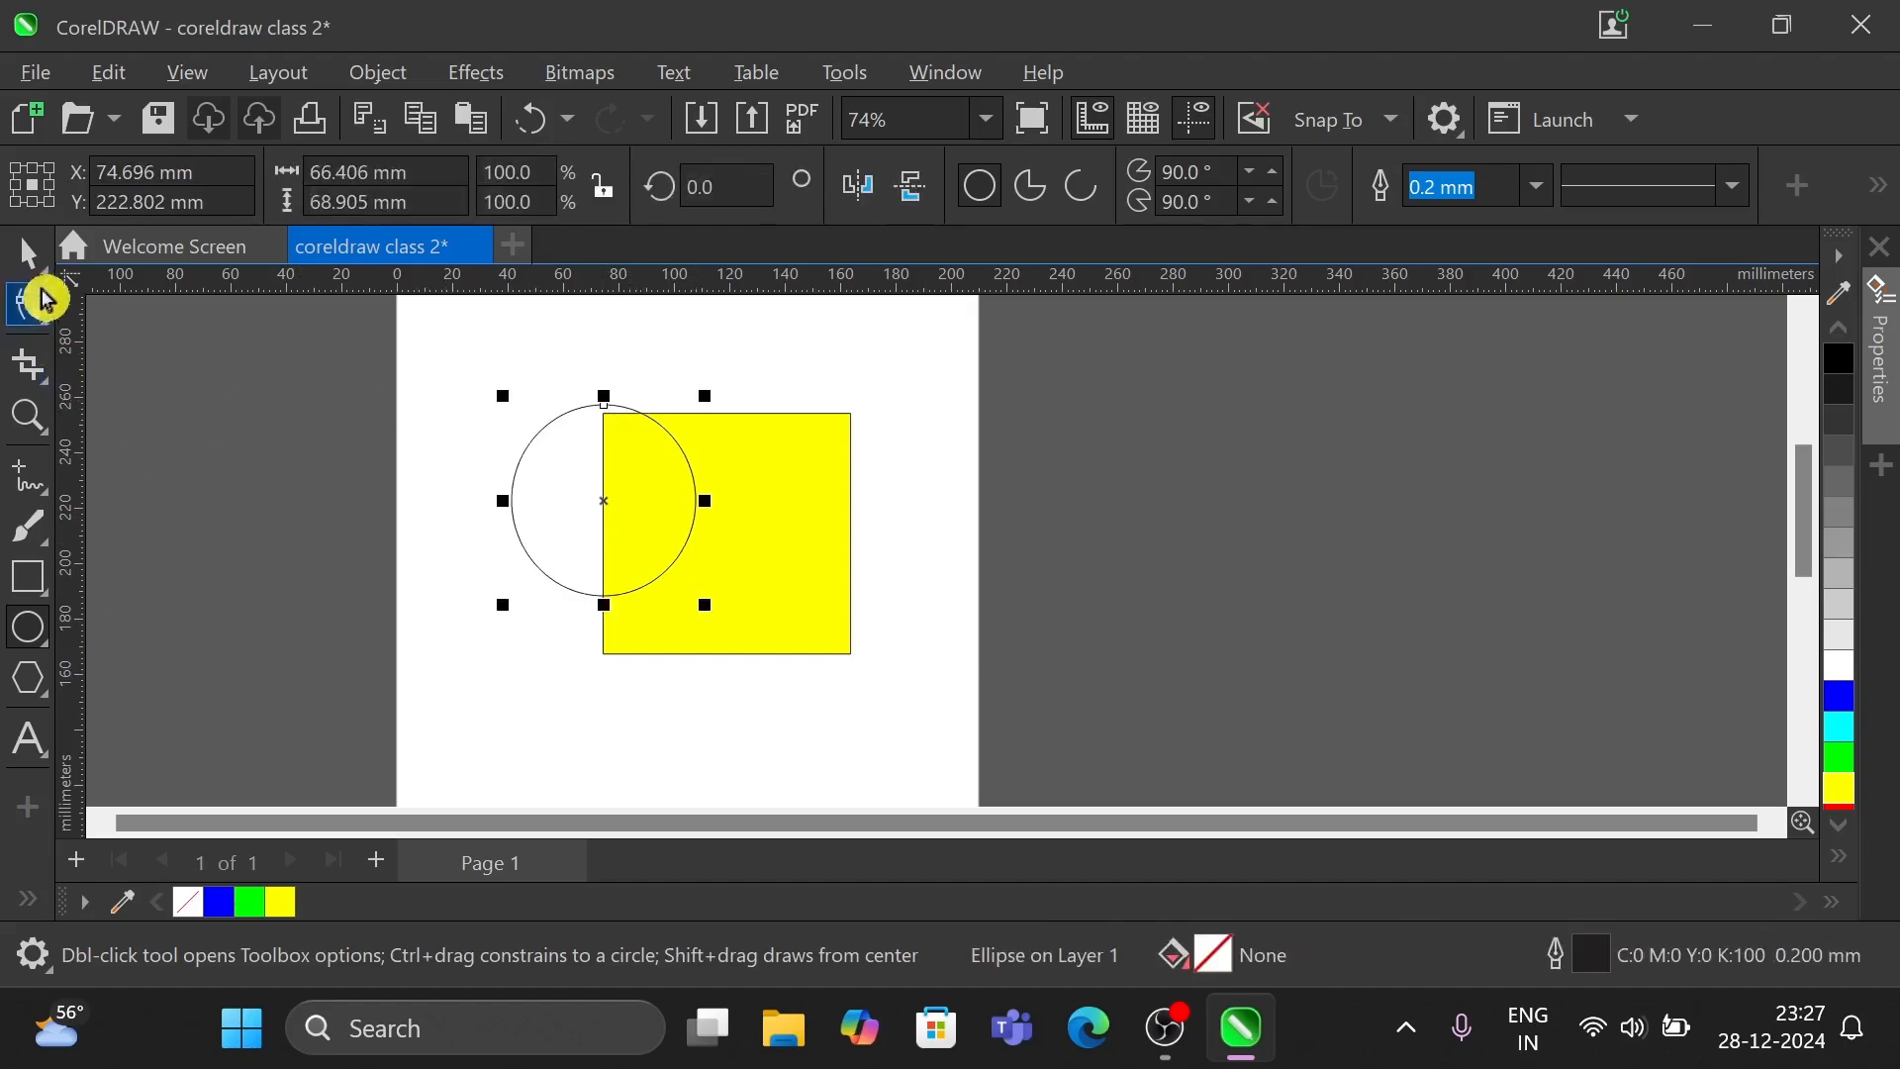
# - Move the ellipse down and left until it clears the rectangle, and delete it
pyautogui.click(35, 265)
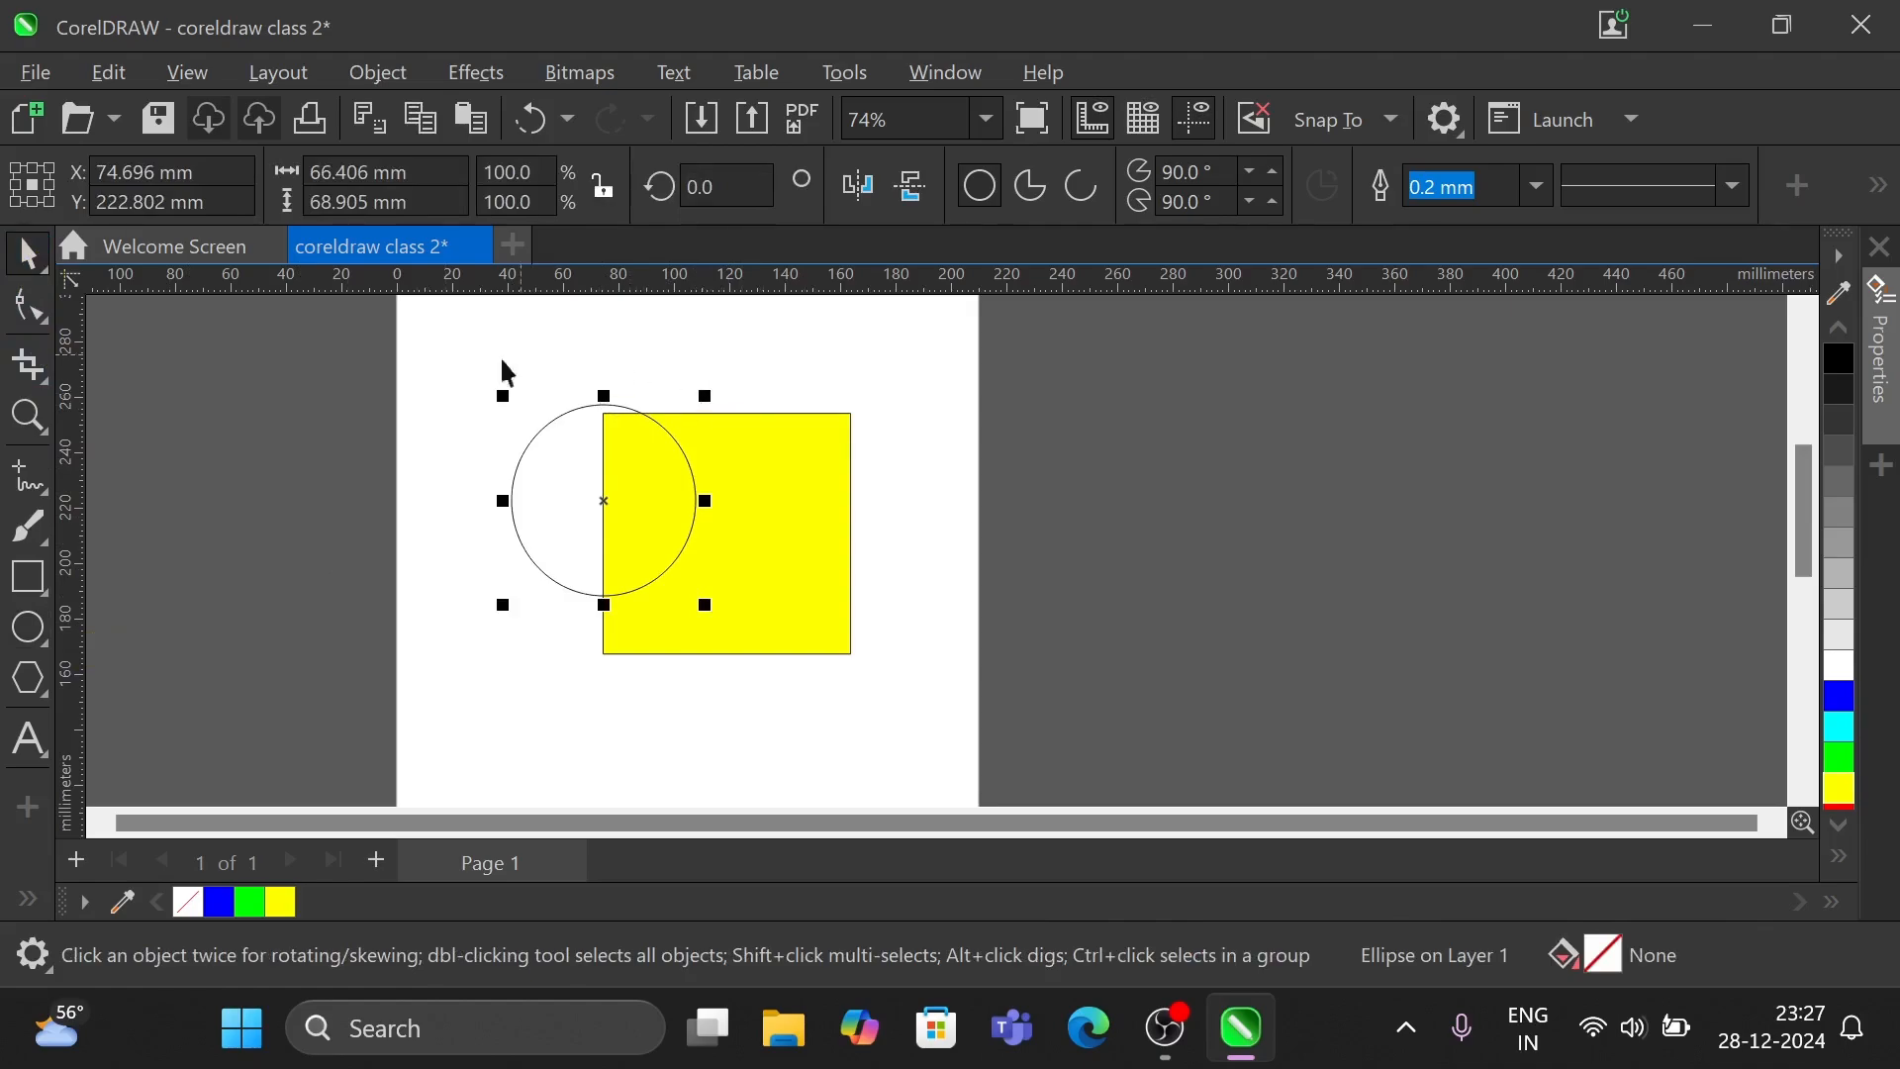
pyautogui.click(584, 547)
pyautogui.moveTo(584, 546); pyautogui.dragTo(489, 604)
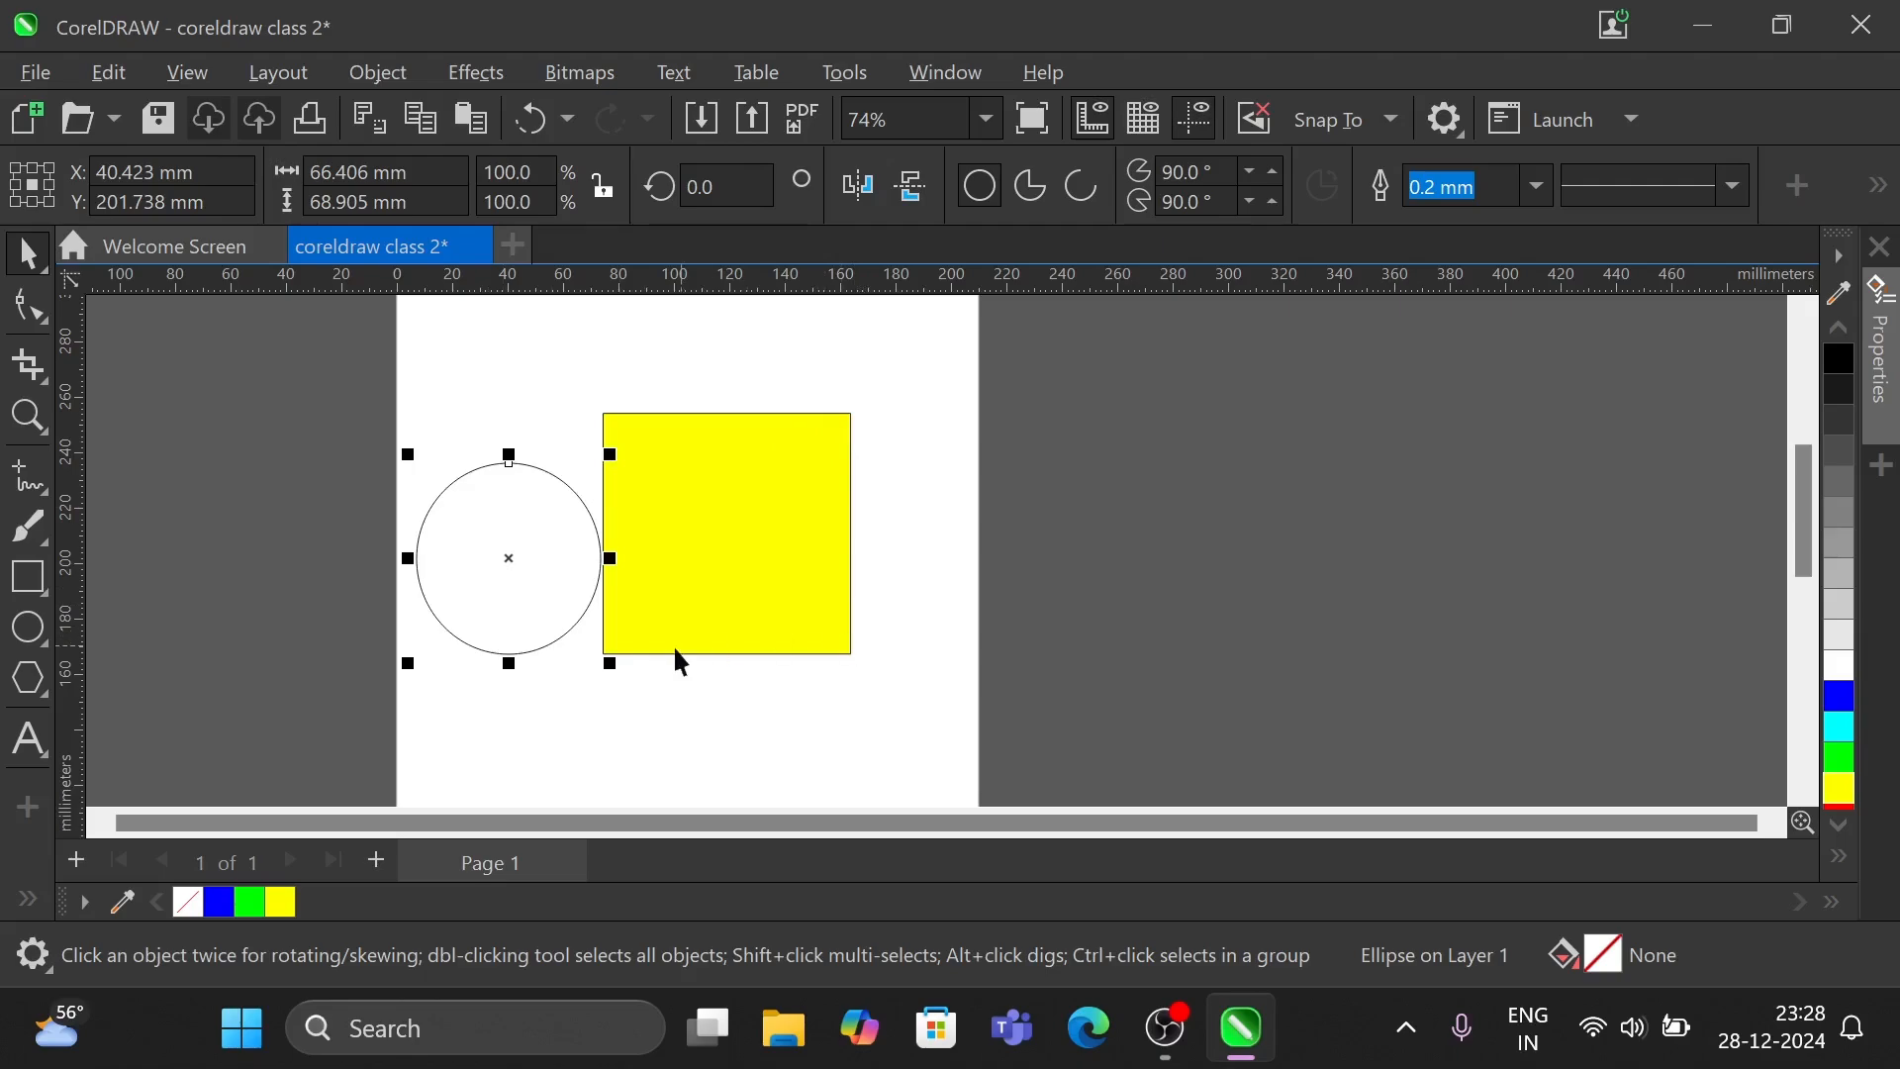
pyautogui.press('Delete')
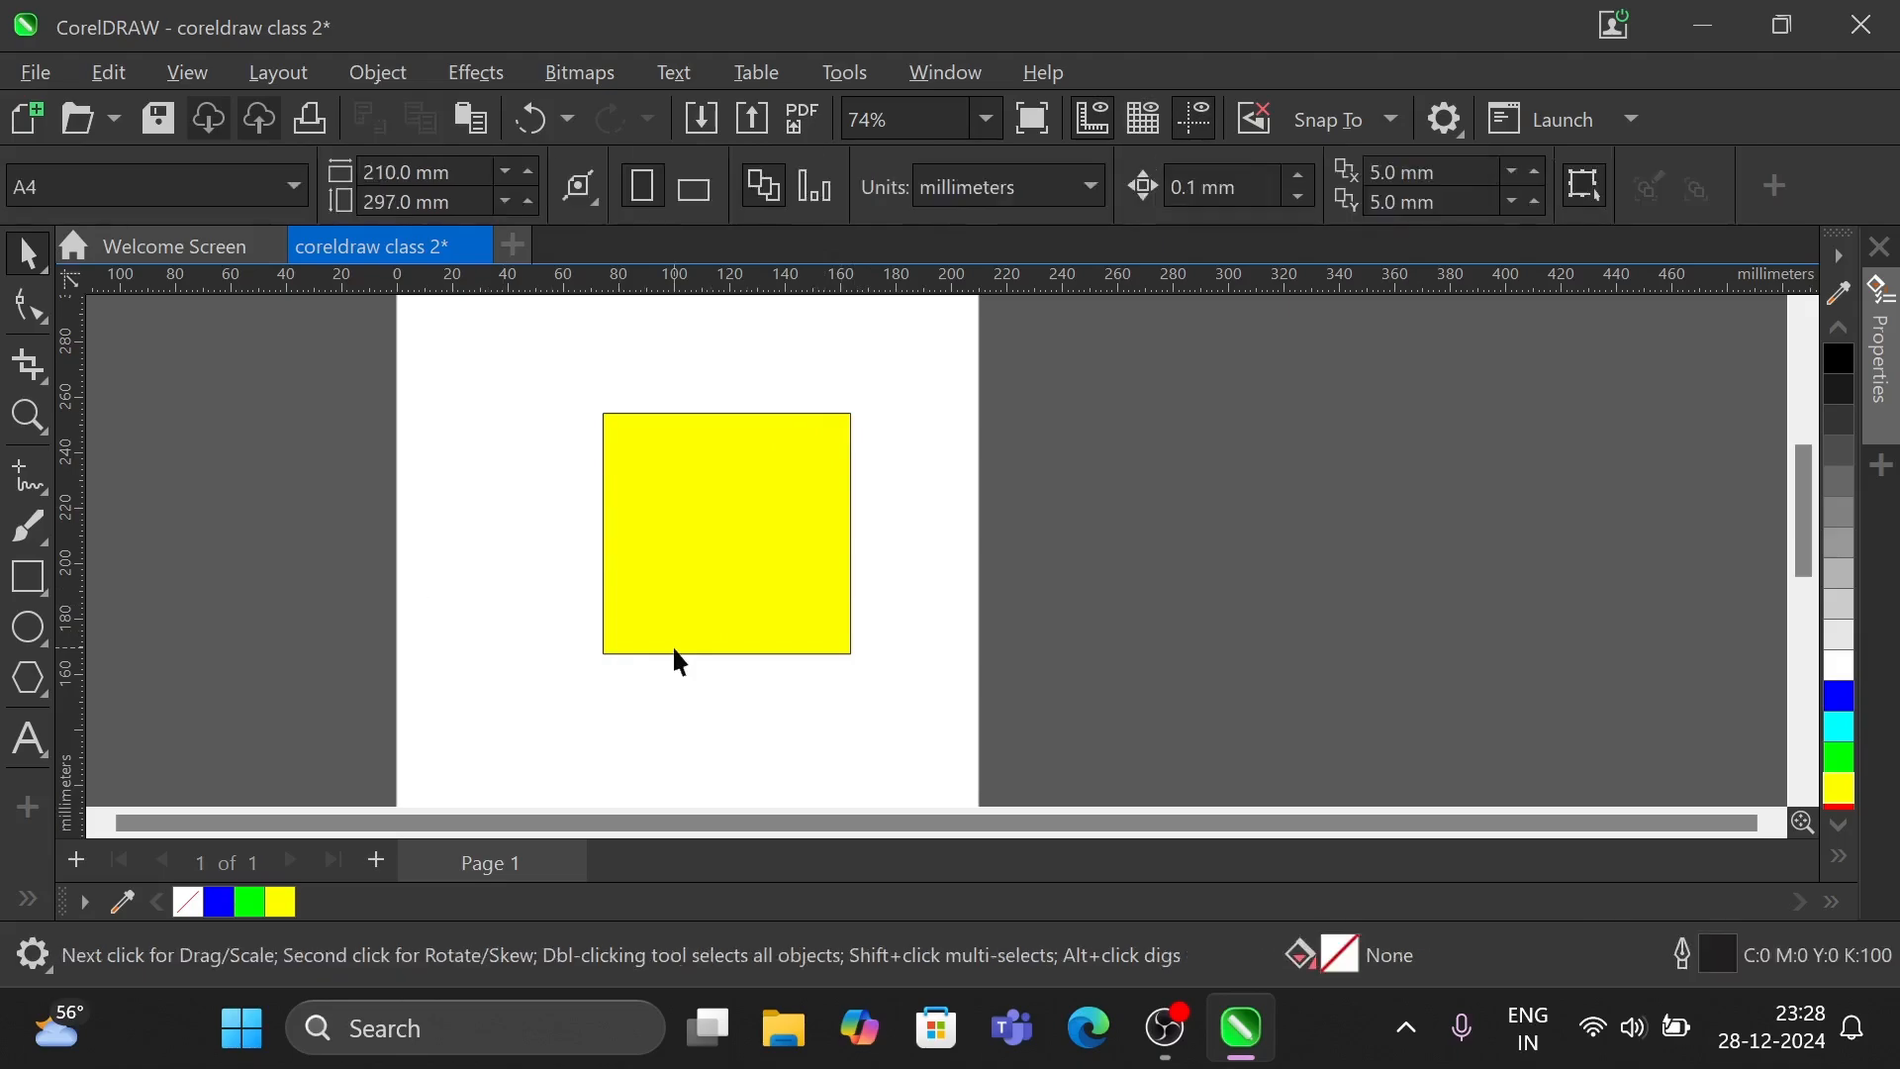
# - Enlarge the yellow rectangle proportionally from its corners to about 154 mm wide and 150 mm high
pyautogui.click(681, 547)
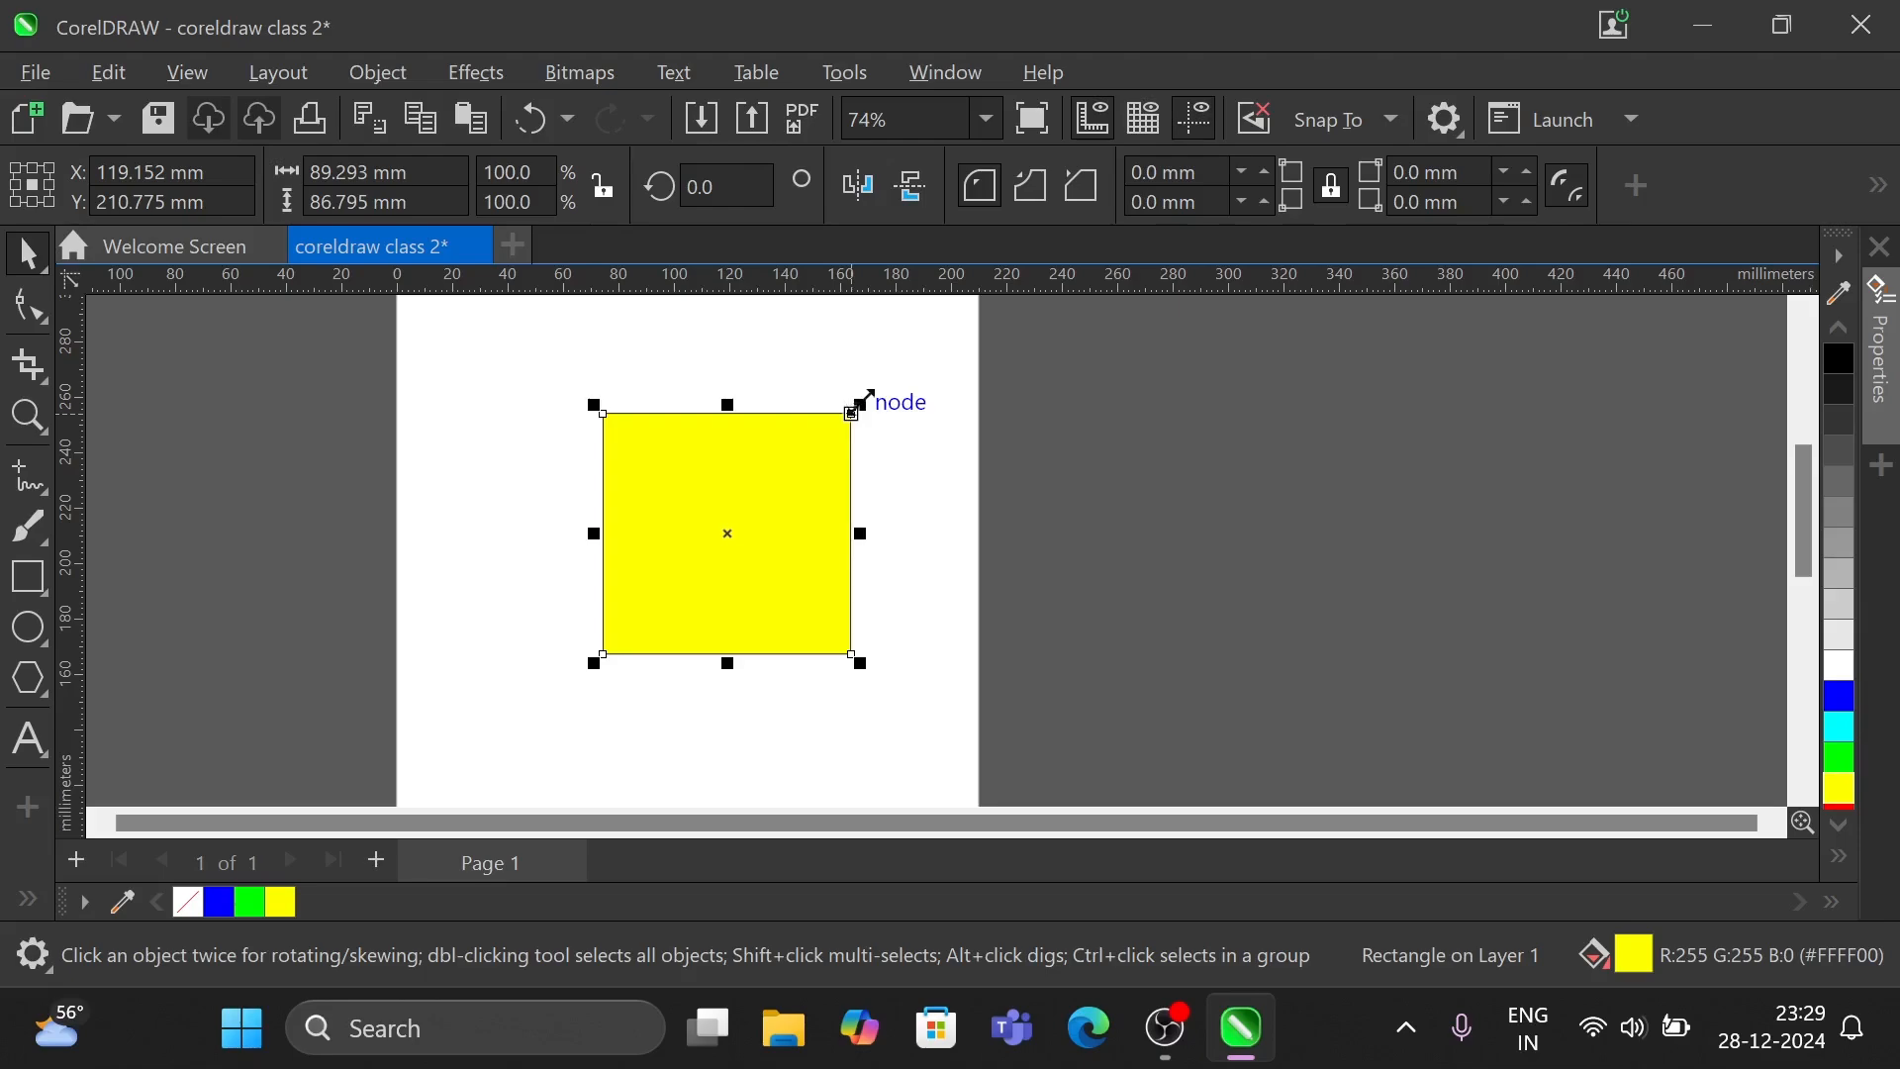
pyautogui.moveTo(860, 400); pyautogui.dragTo(937, 344)
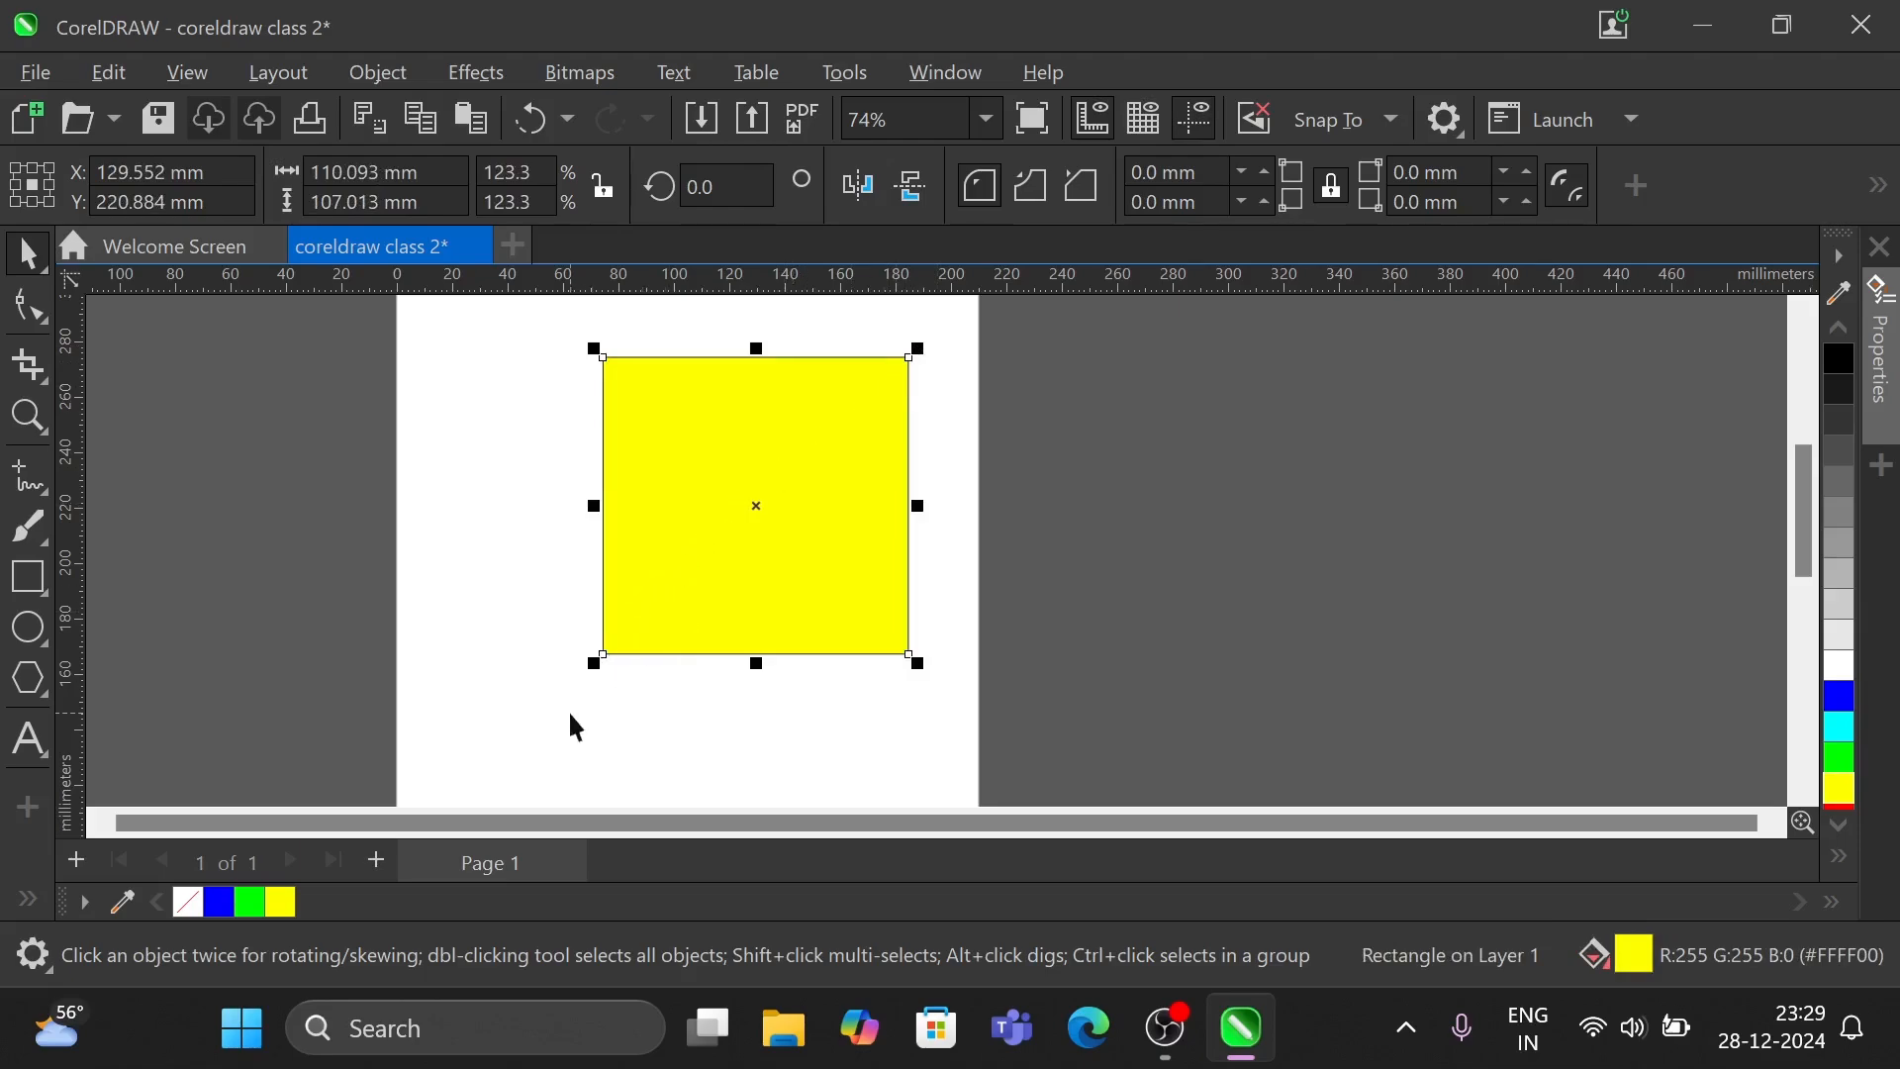
pyautogui.moveTo(584, 668); pyautogui.dragTo(509, 723)
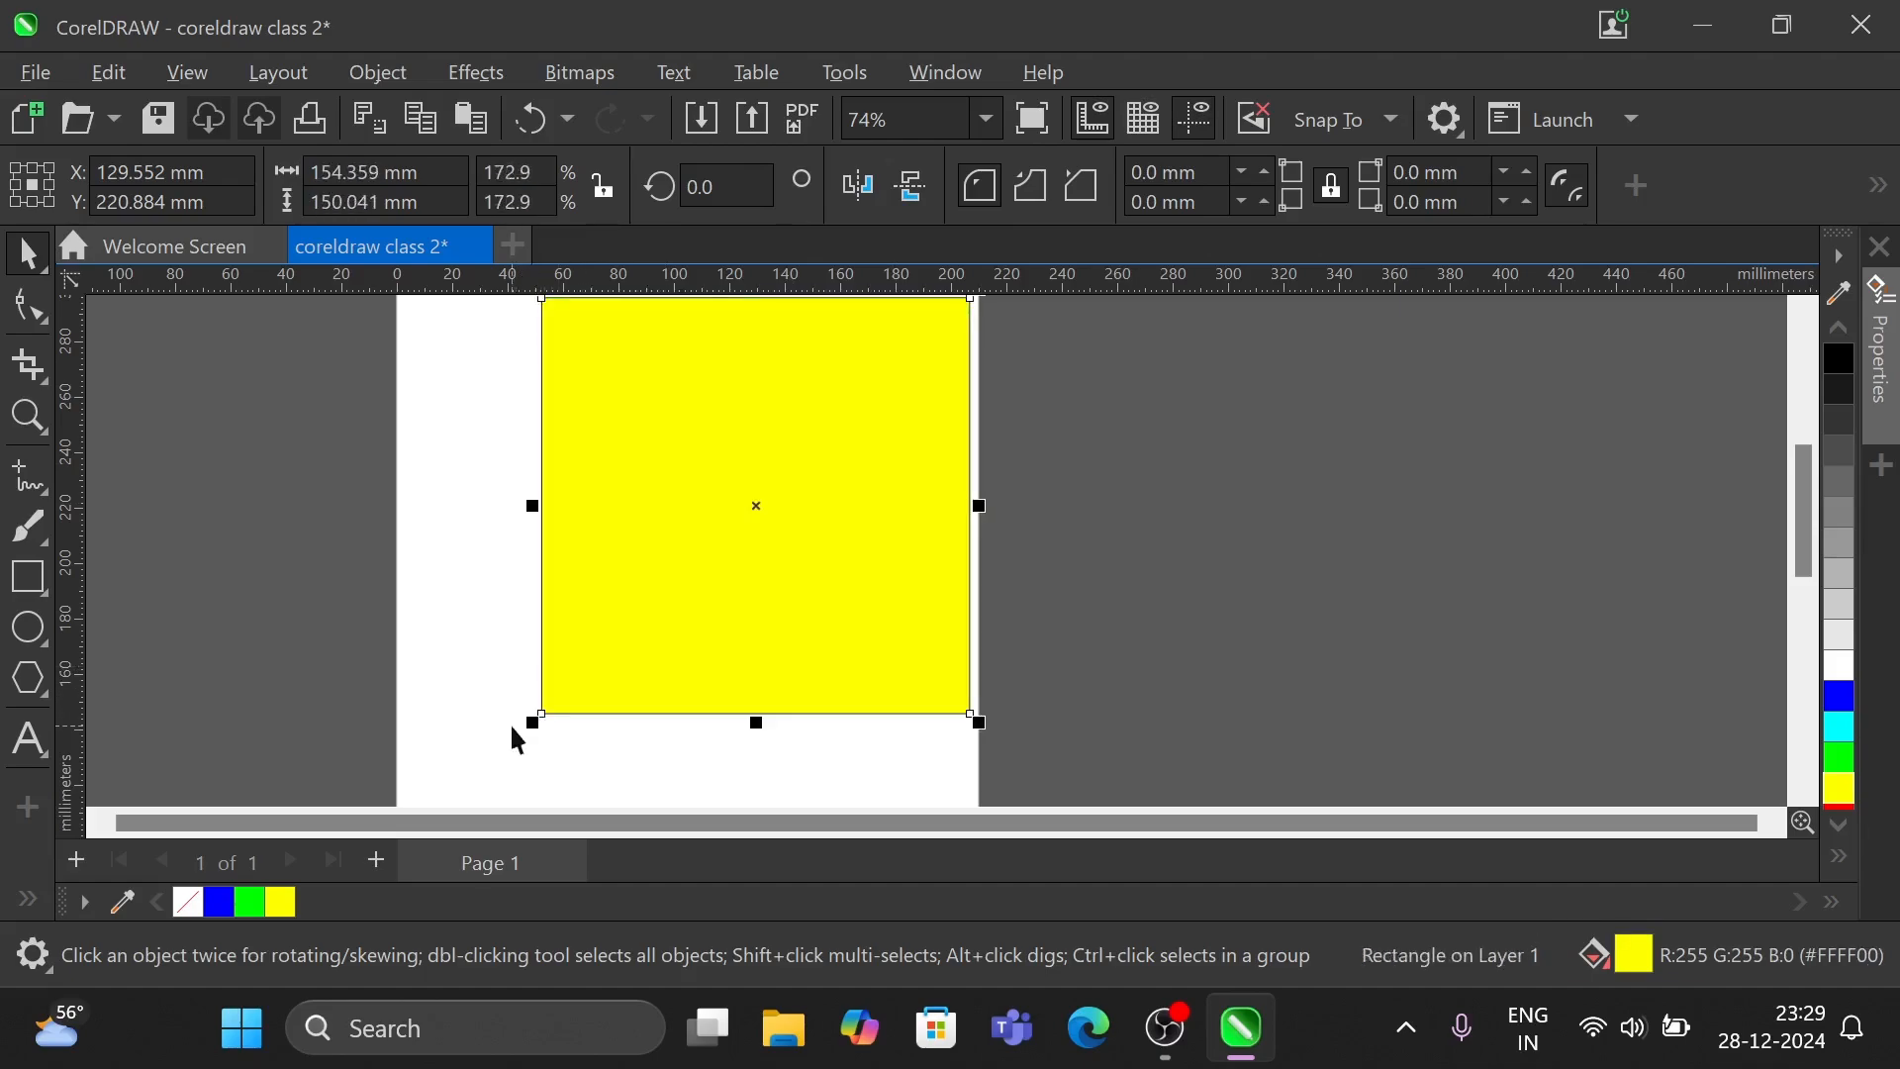
# - Shrink the yellow rectangle proportionally toward its lower-left corner to about 69 mm wide and 67 mm high
pyautogui.scroll(-2, 508, 723)
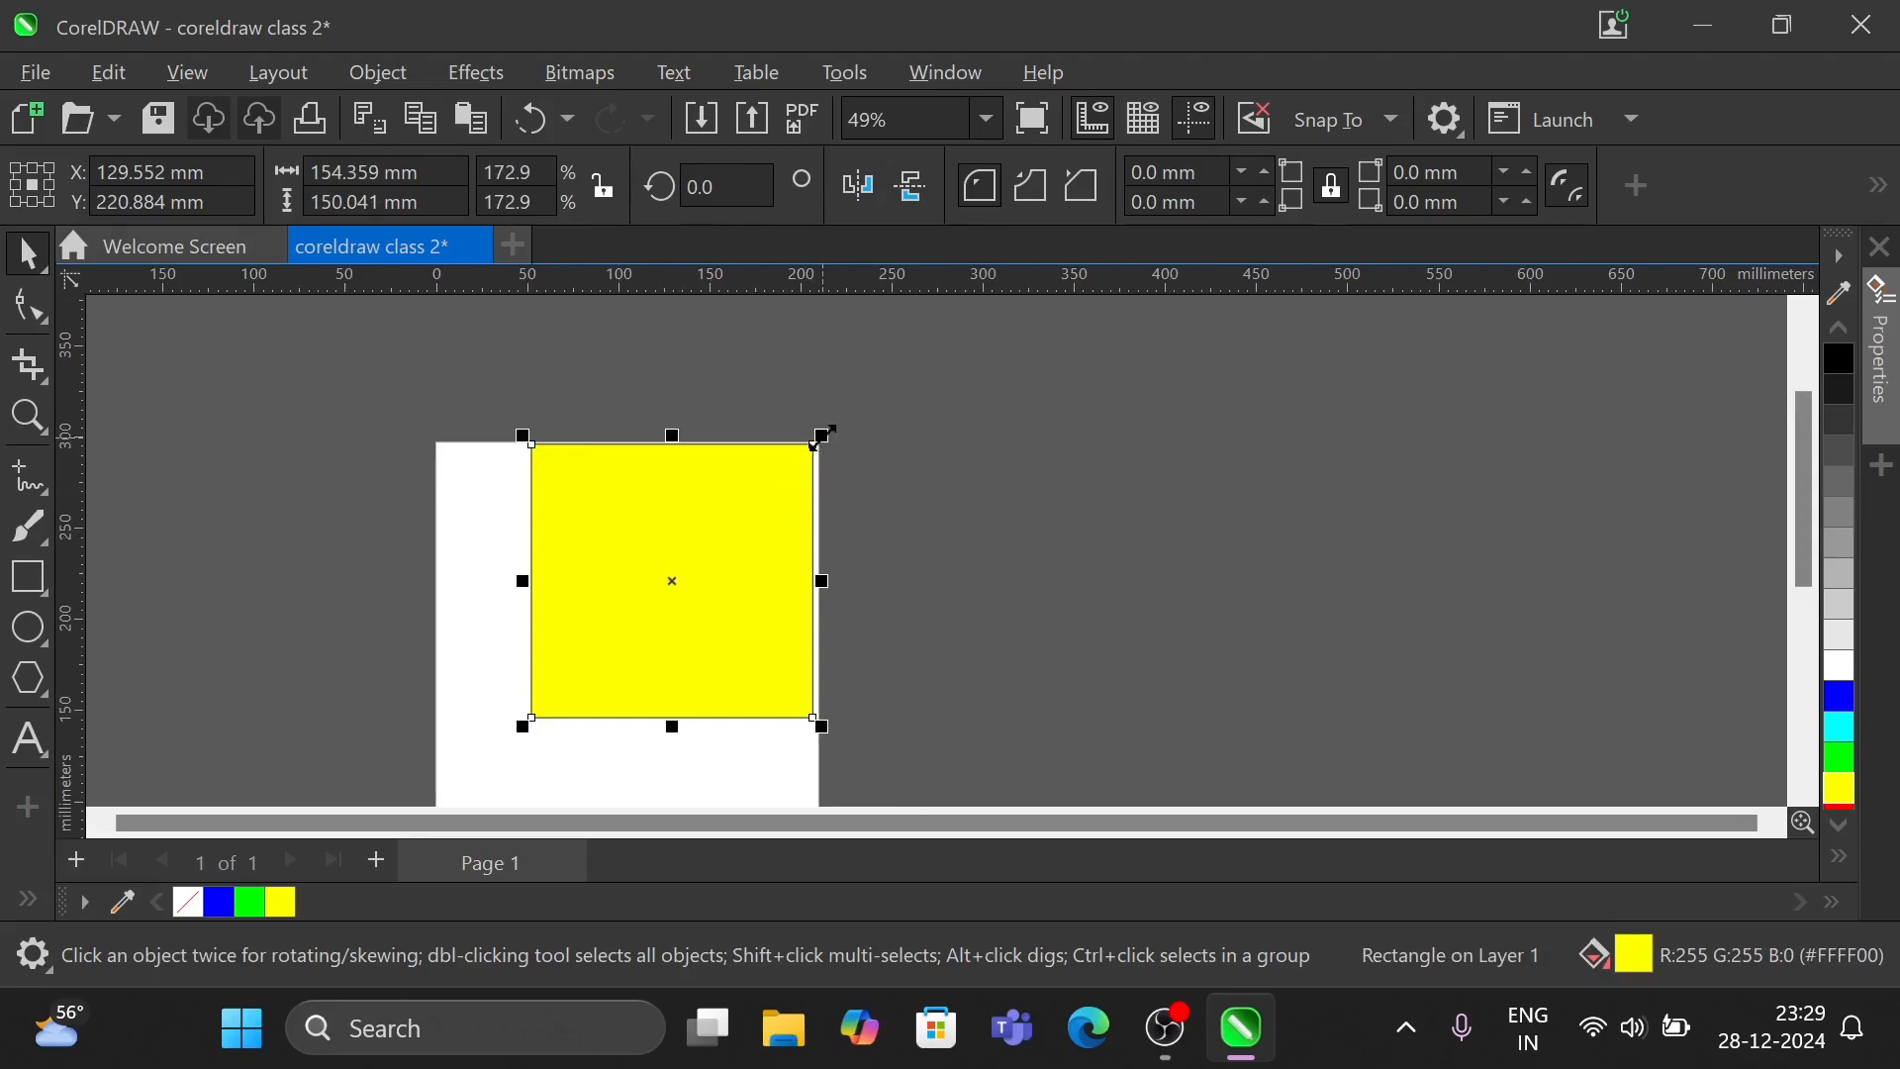
pyautogui.moveTo(824, 438); pyautogui.dragTo(701, 589)
pyautogui.moveTo(821, 435); pyautogui.dragTo(679, 581)
pyautogui.scroll(3, 527, 661)
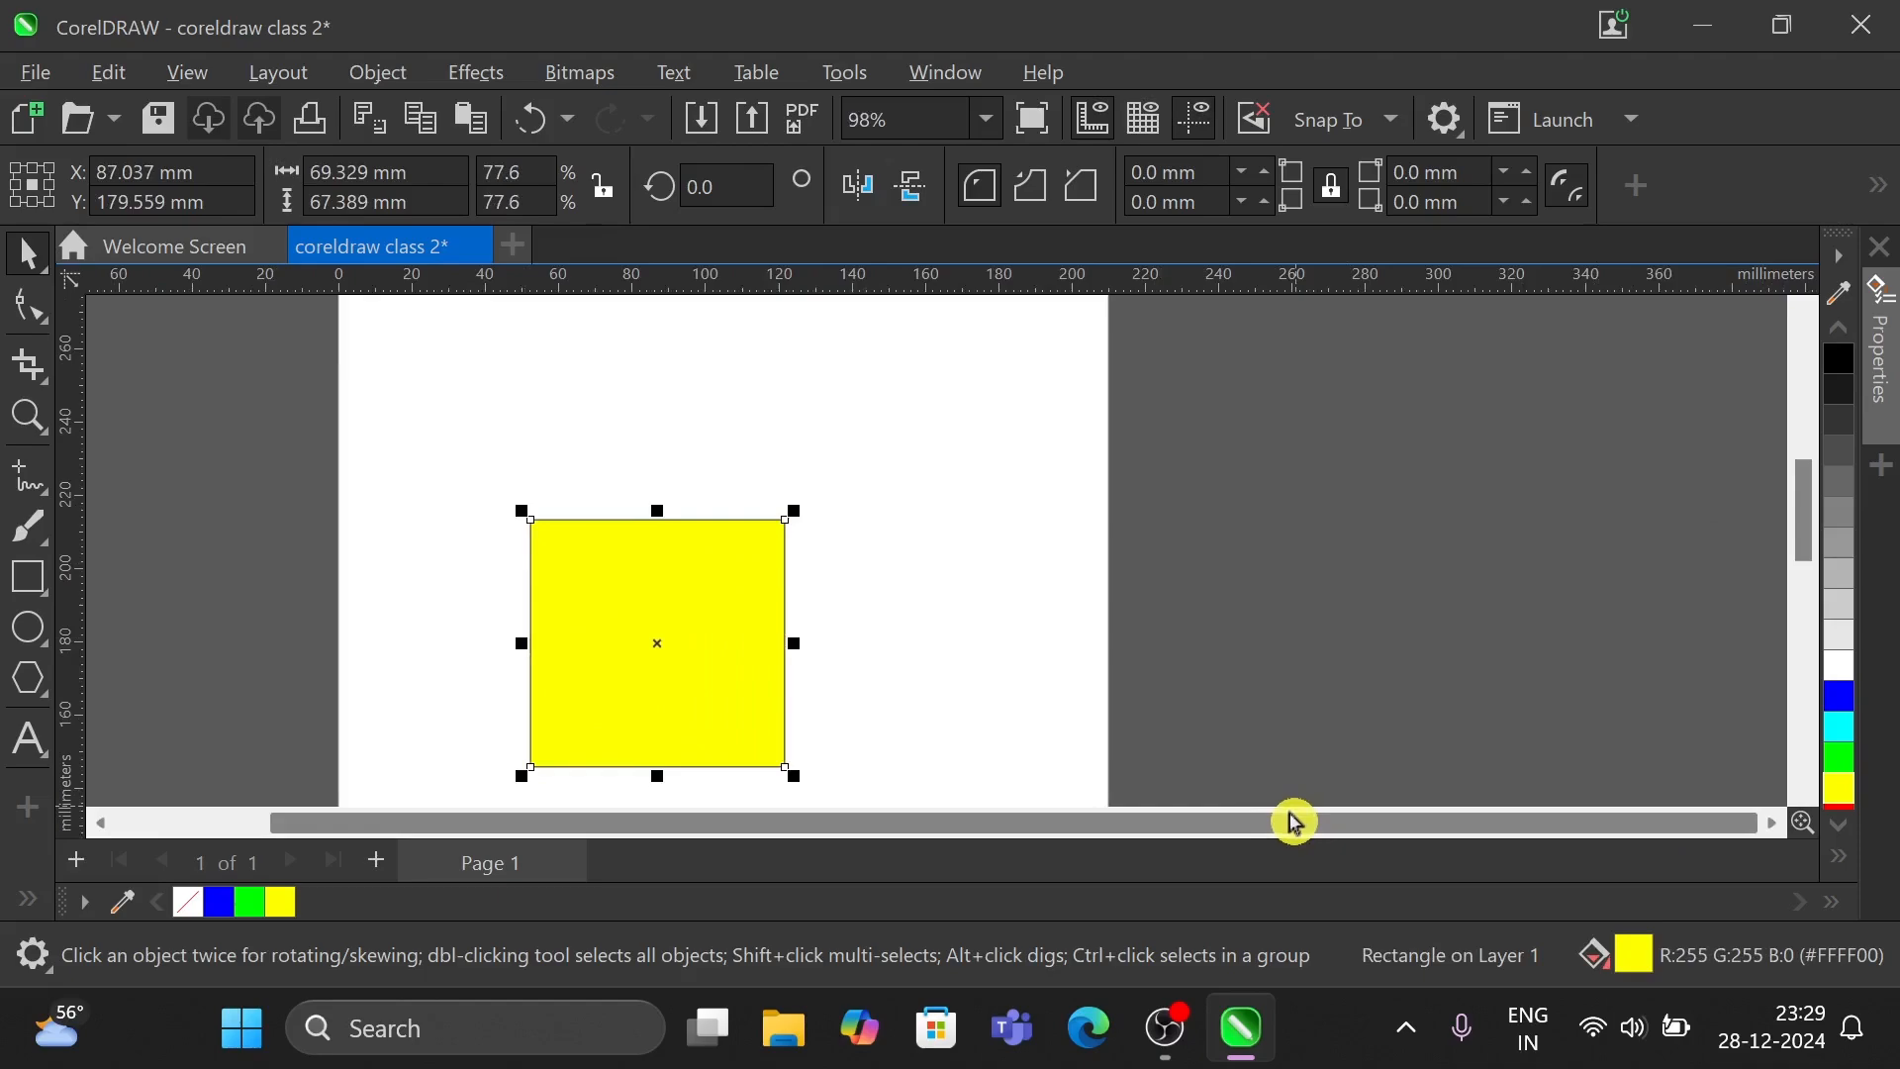
# - Stretch the rectangle from both sides and scale it from its upper-right corner to about 158 mm wide and 76 mm high
pyautogui.moveTo(1293, 820); pyautogui.dragTo(1082, 844)
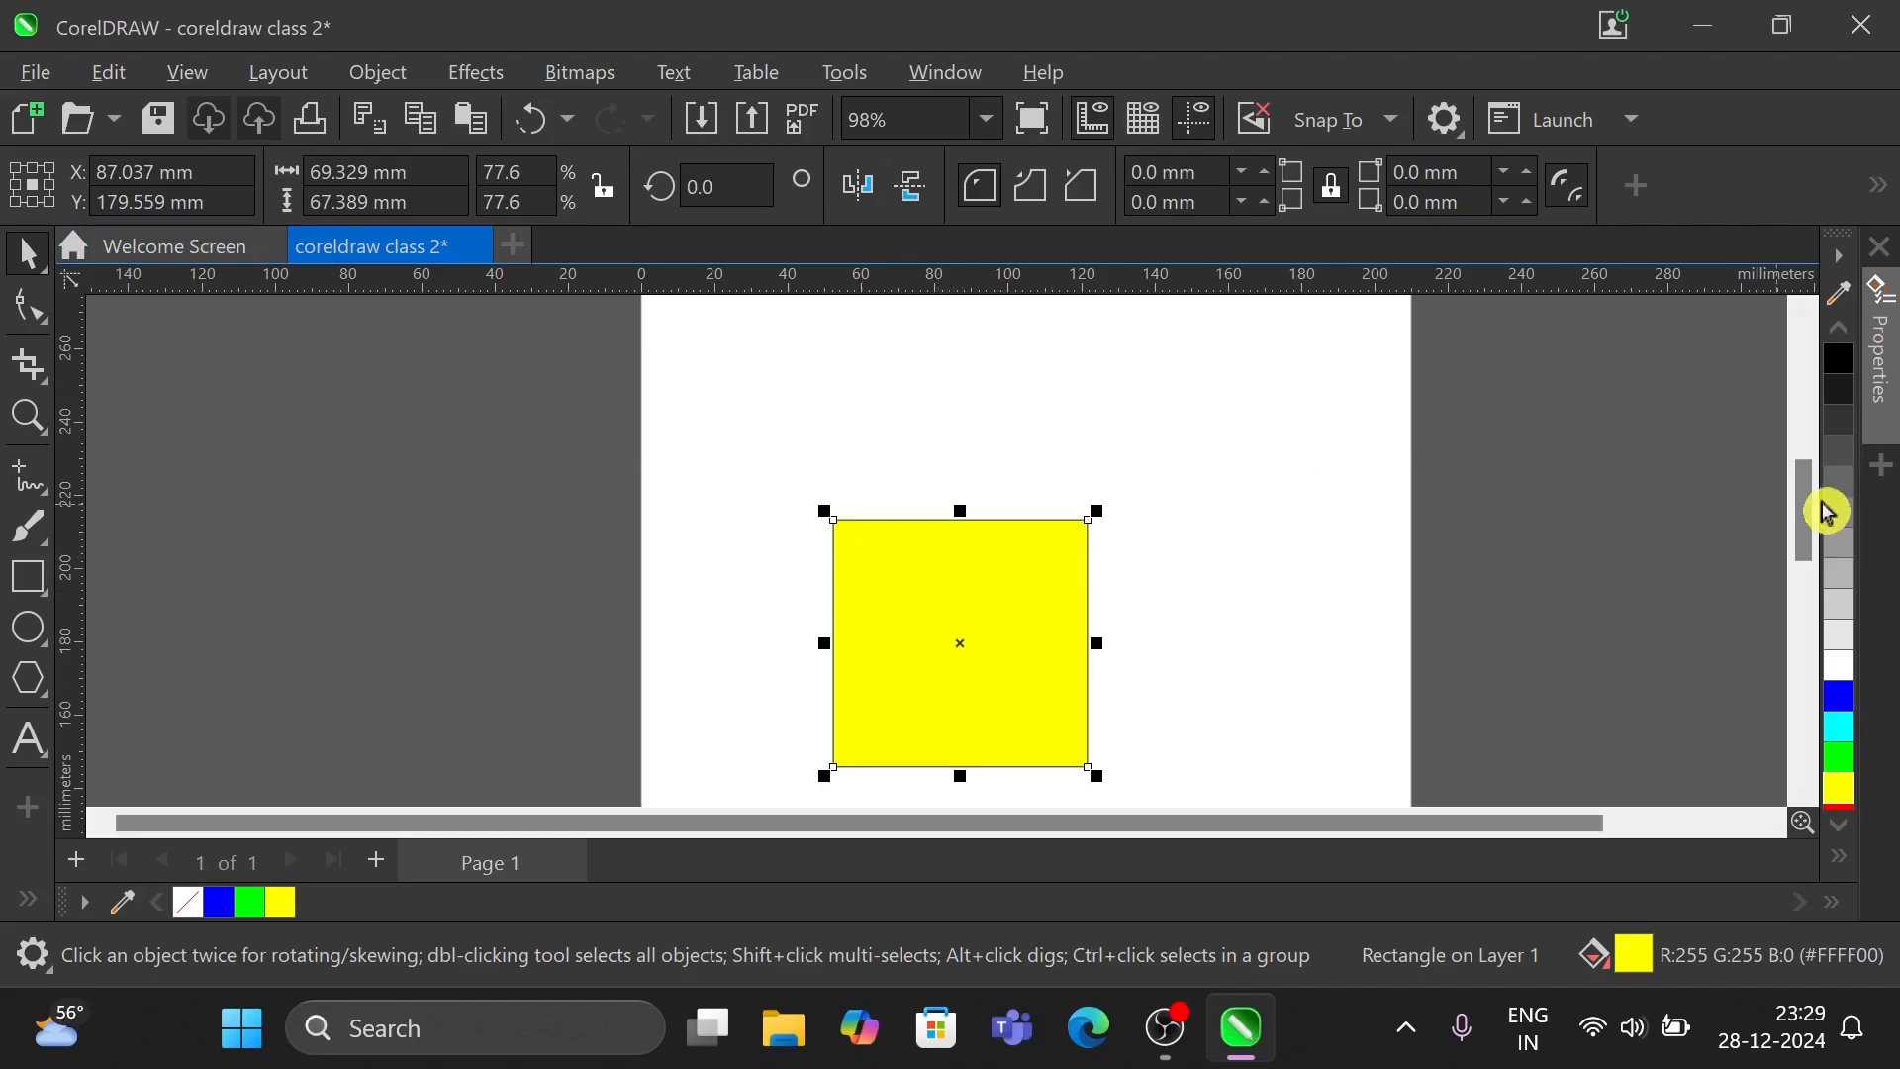
pyautogui.moveTo(1807, 522); pyautogui.dragTo(1810, 540)
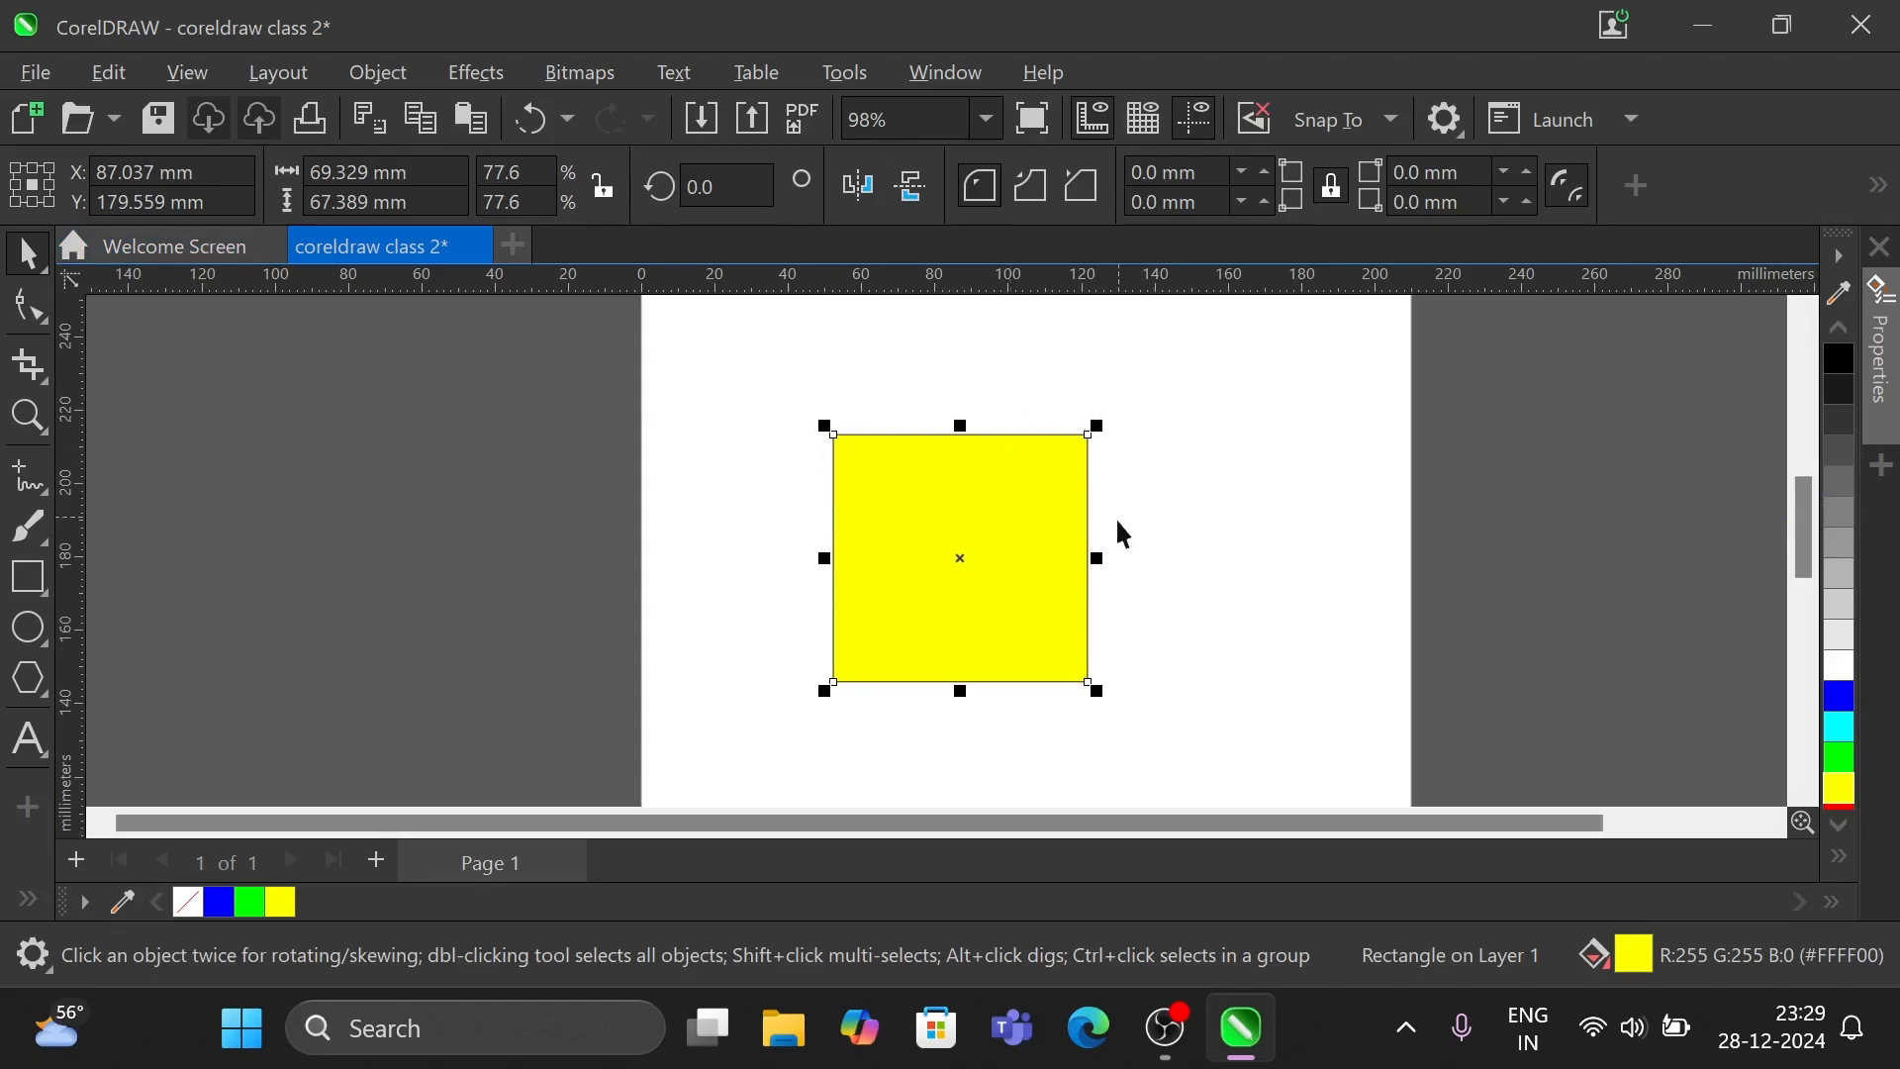
pyautogui.moveTo(1099, 555); pyautogui.dragTo(1261, 546)
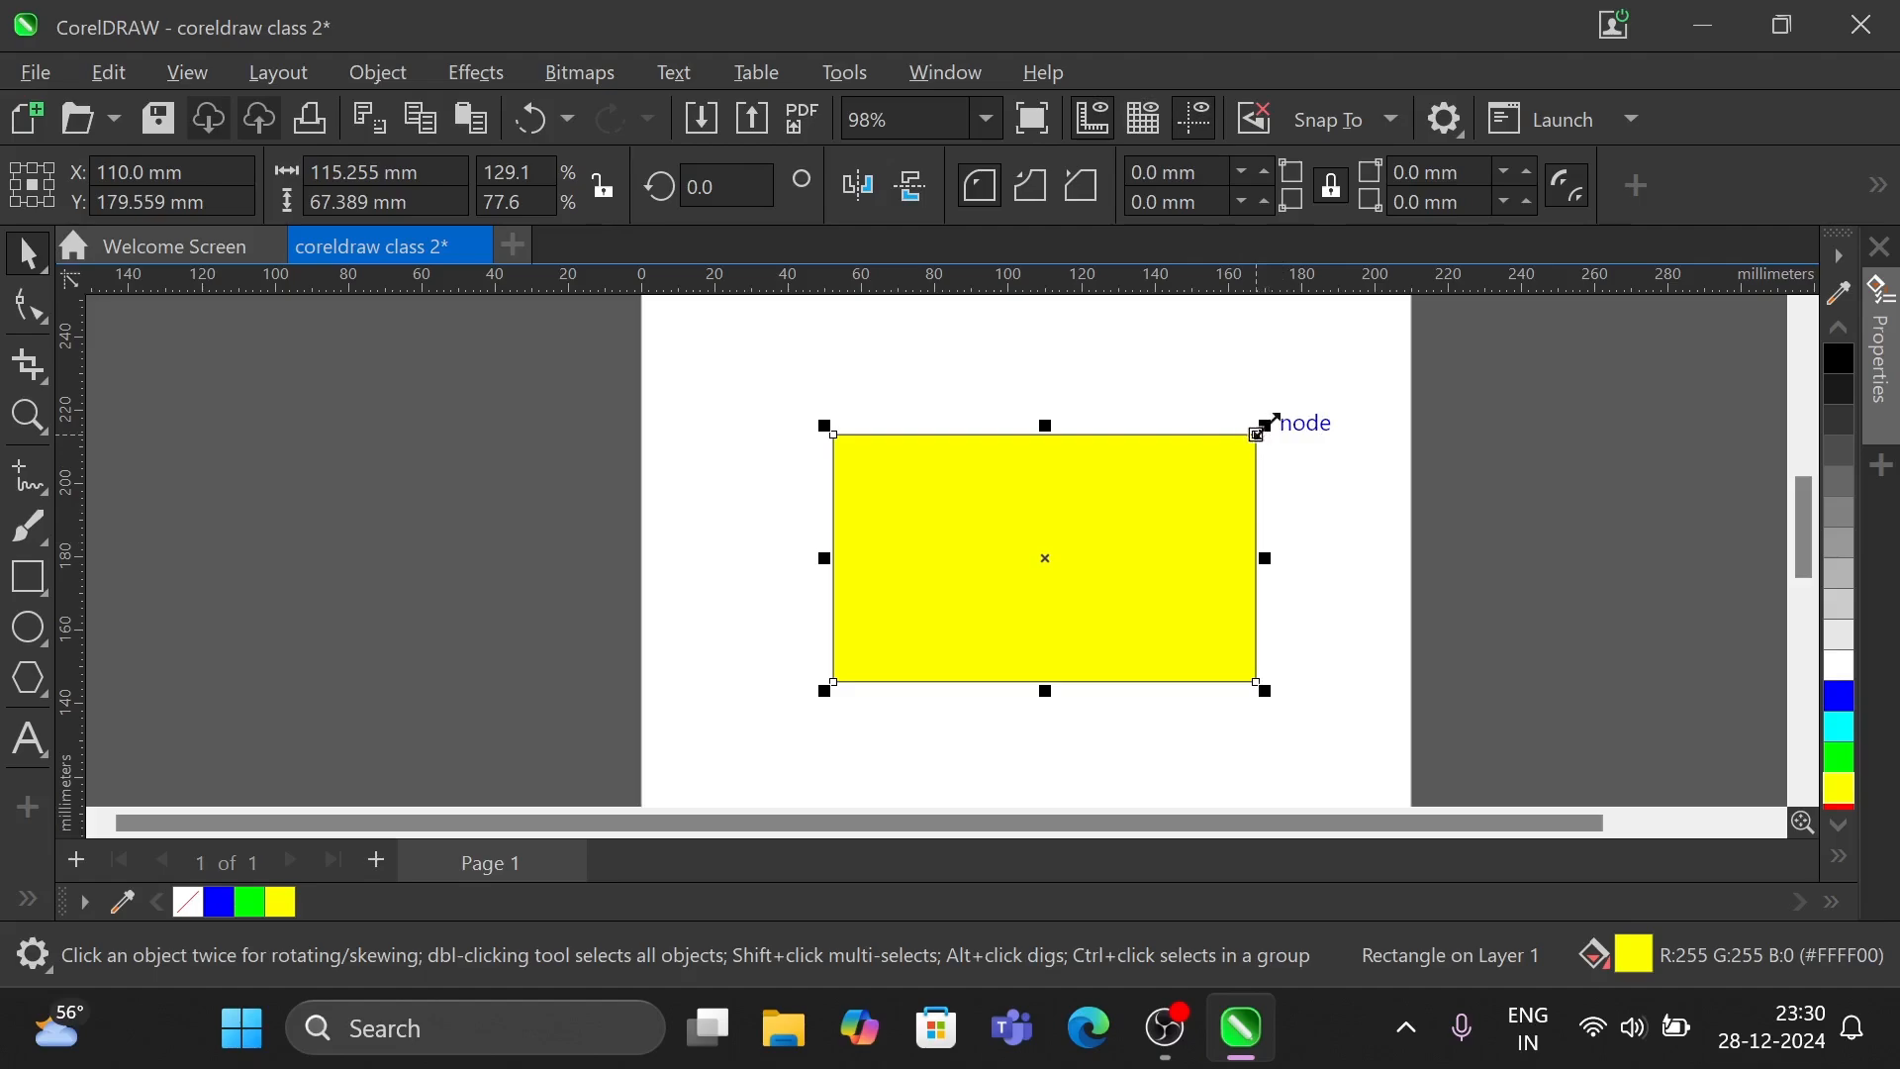
pyautogui.moveTo(1267, 423); pyautogui.dragTo(1327, 325)
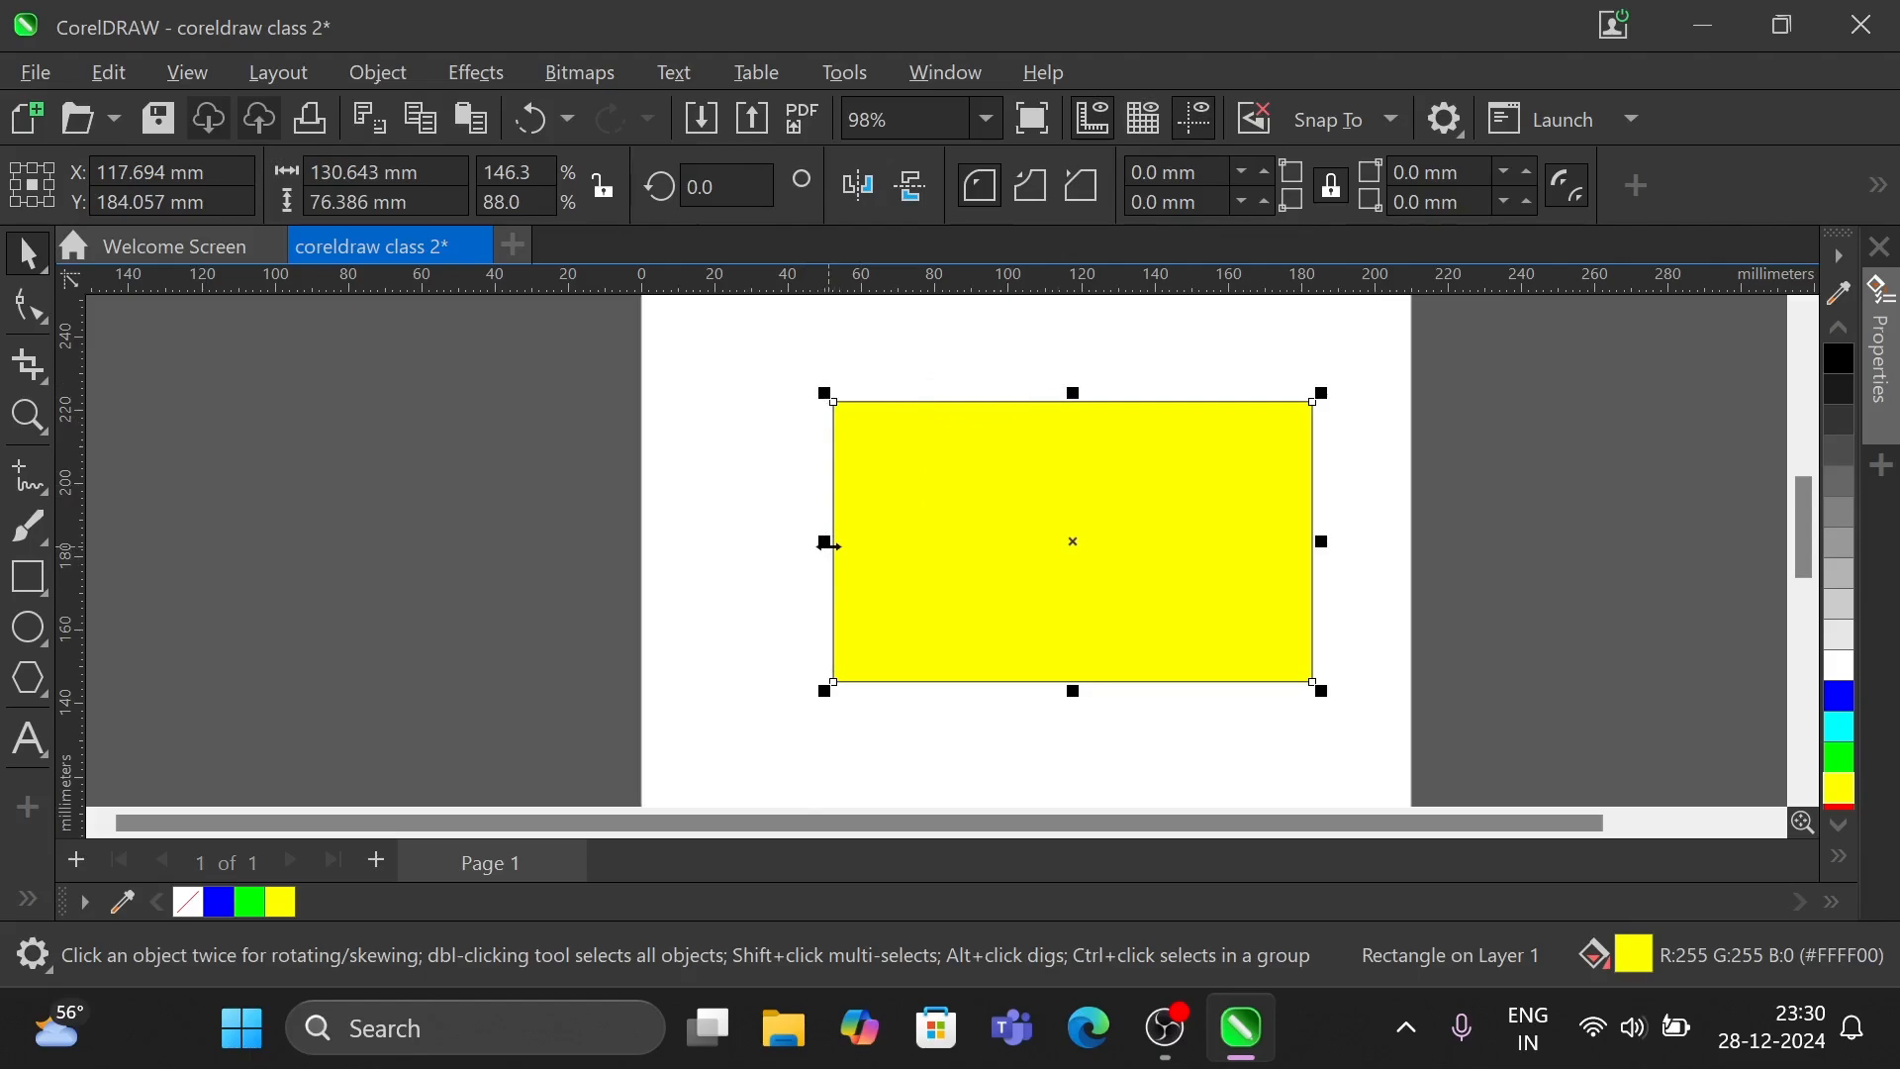
pyautogui.moveTo(825, 545); pyautogui.dragTo(730, 543)
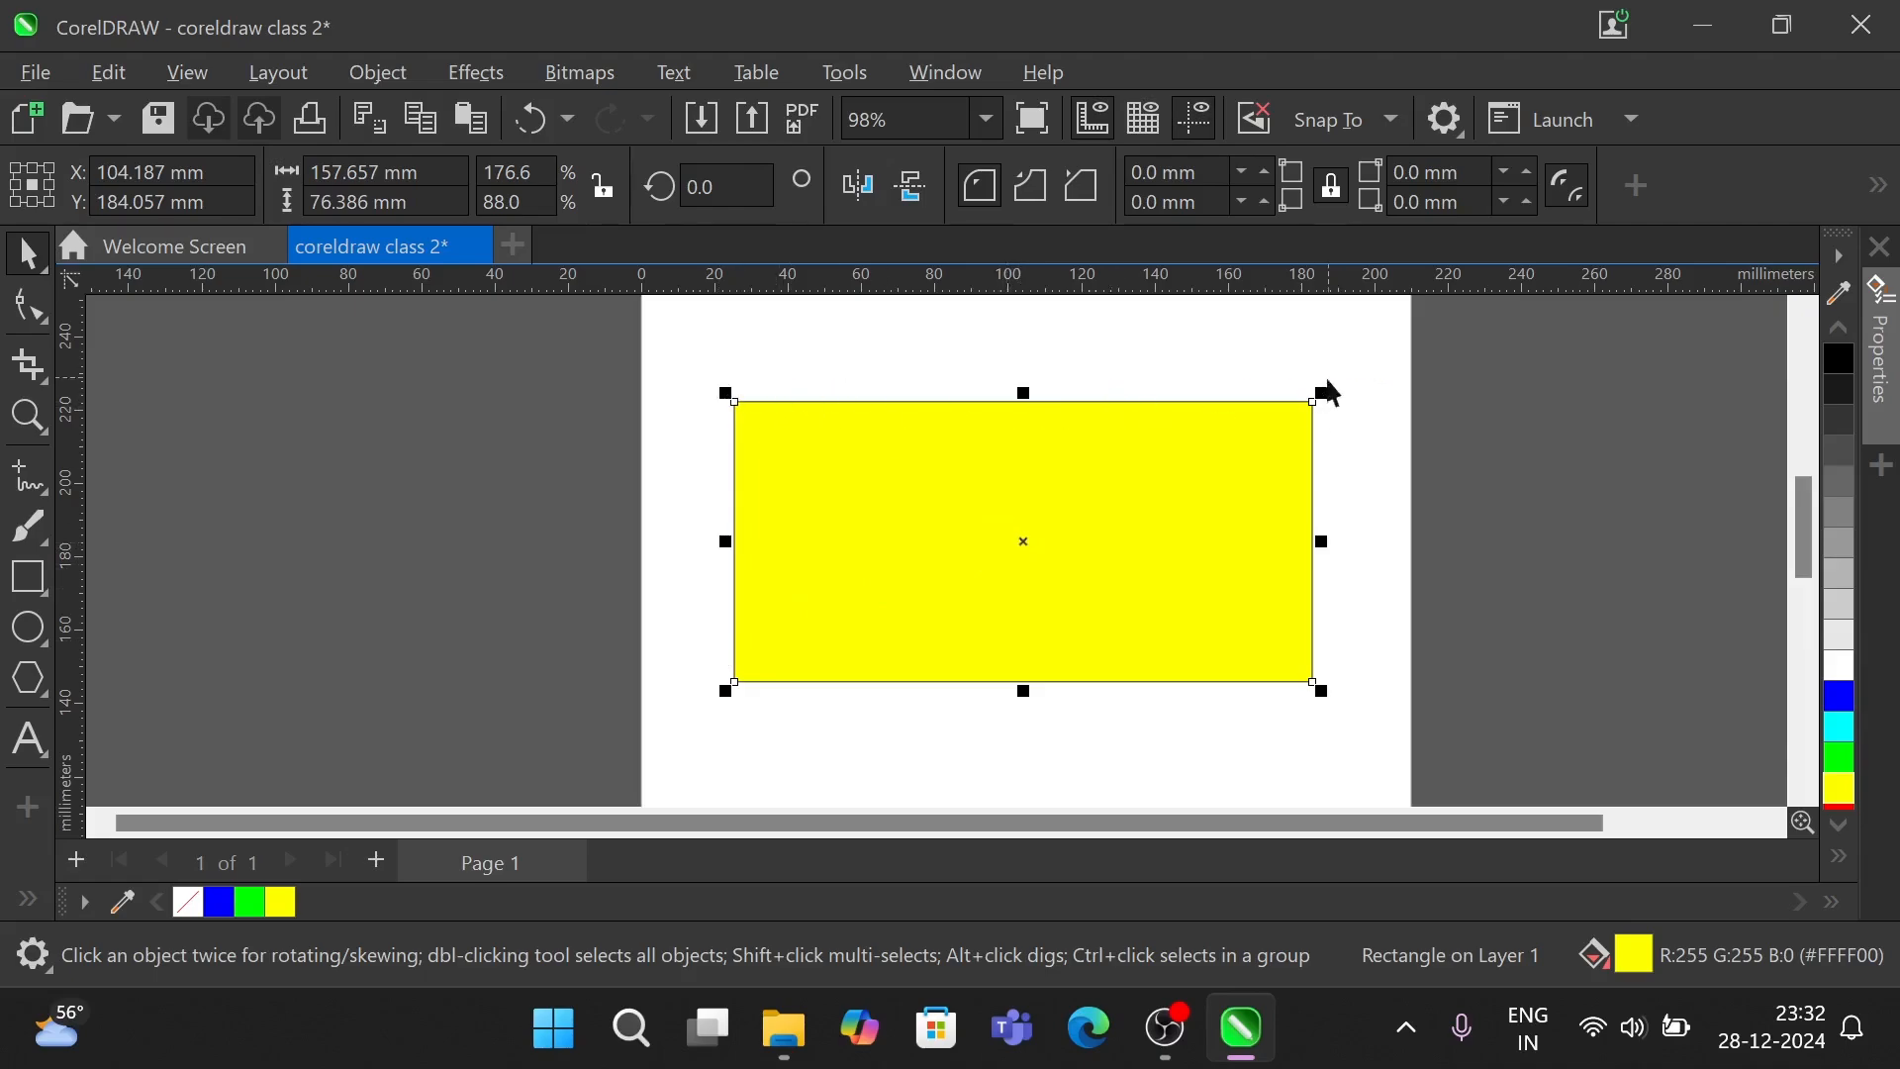
# - Show the rectangle's rotation handles, return to its sizing handles, and scale it down proportionally to about 136 by 66 mm
pyautogui.click(1023, 544)
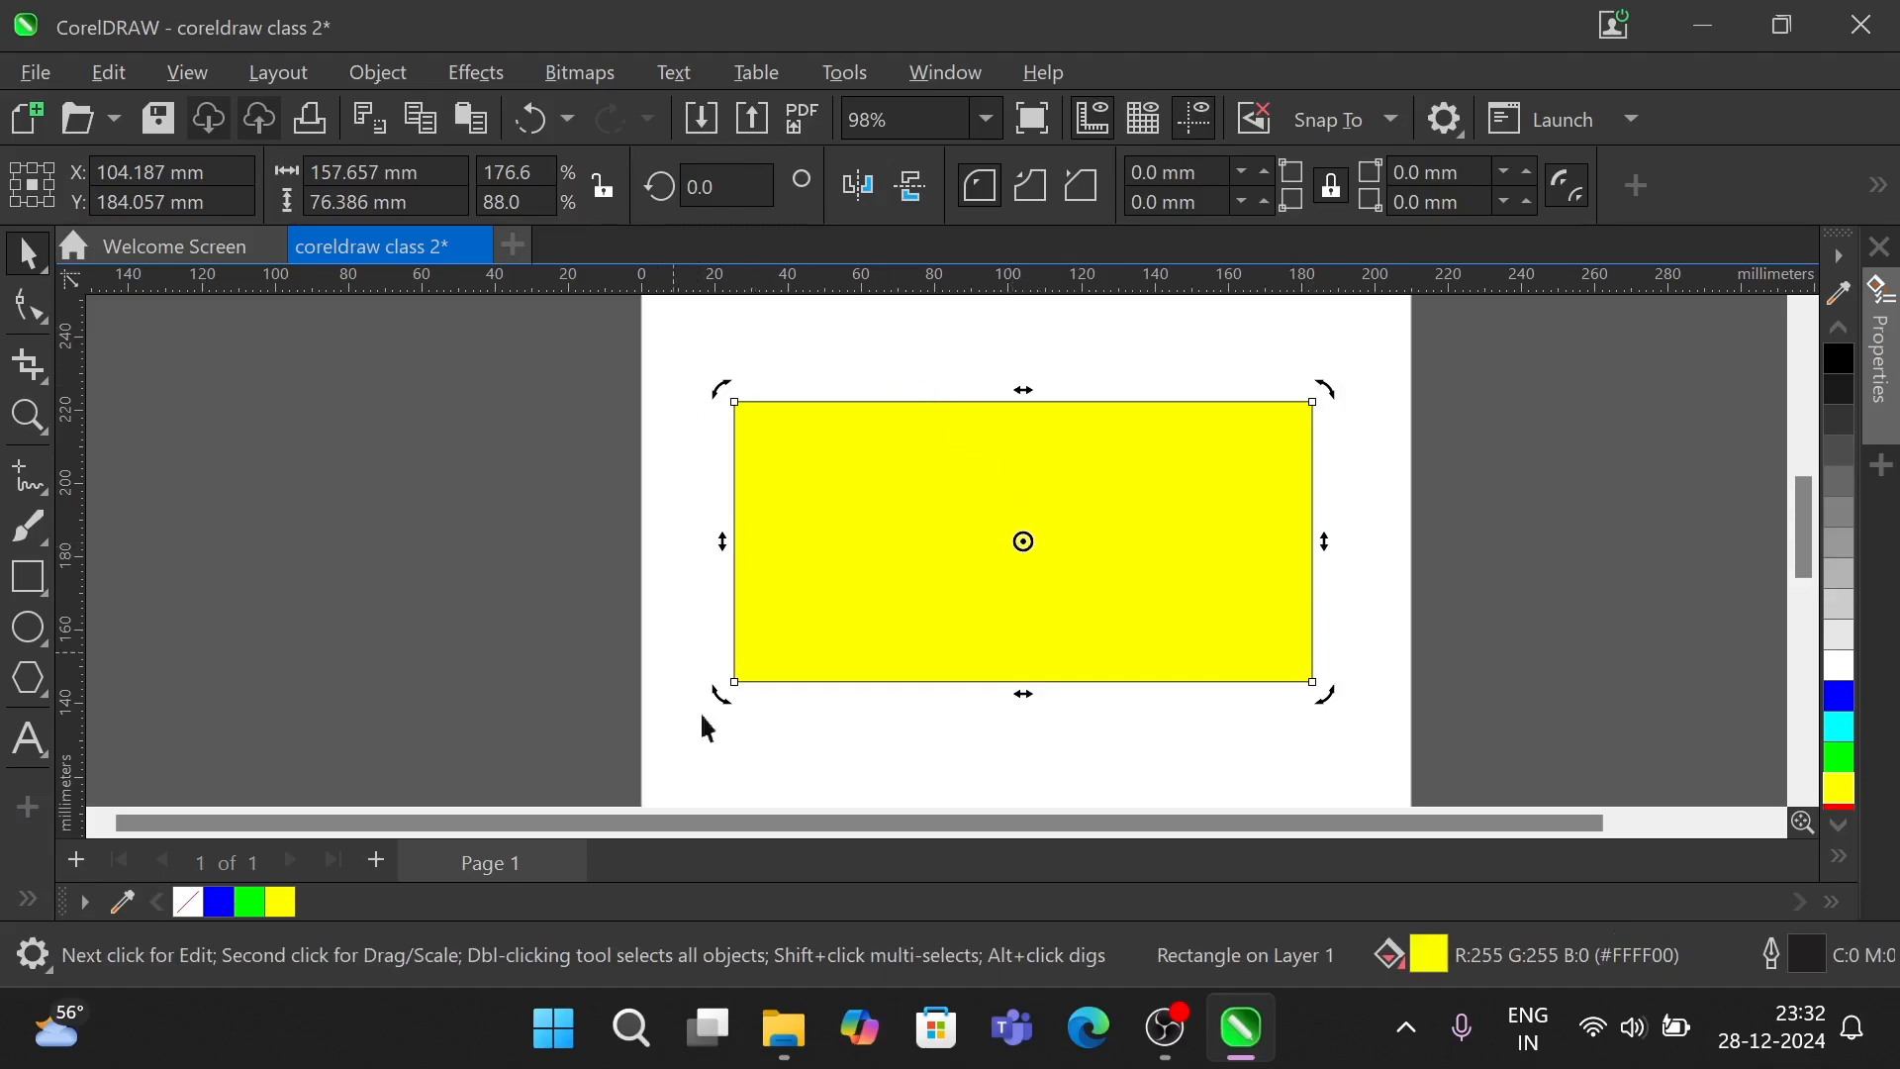
pyautogui.scroll(-1, 1542, 693)
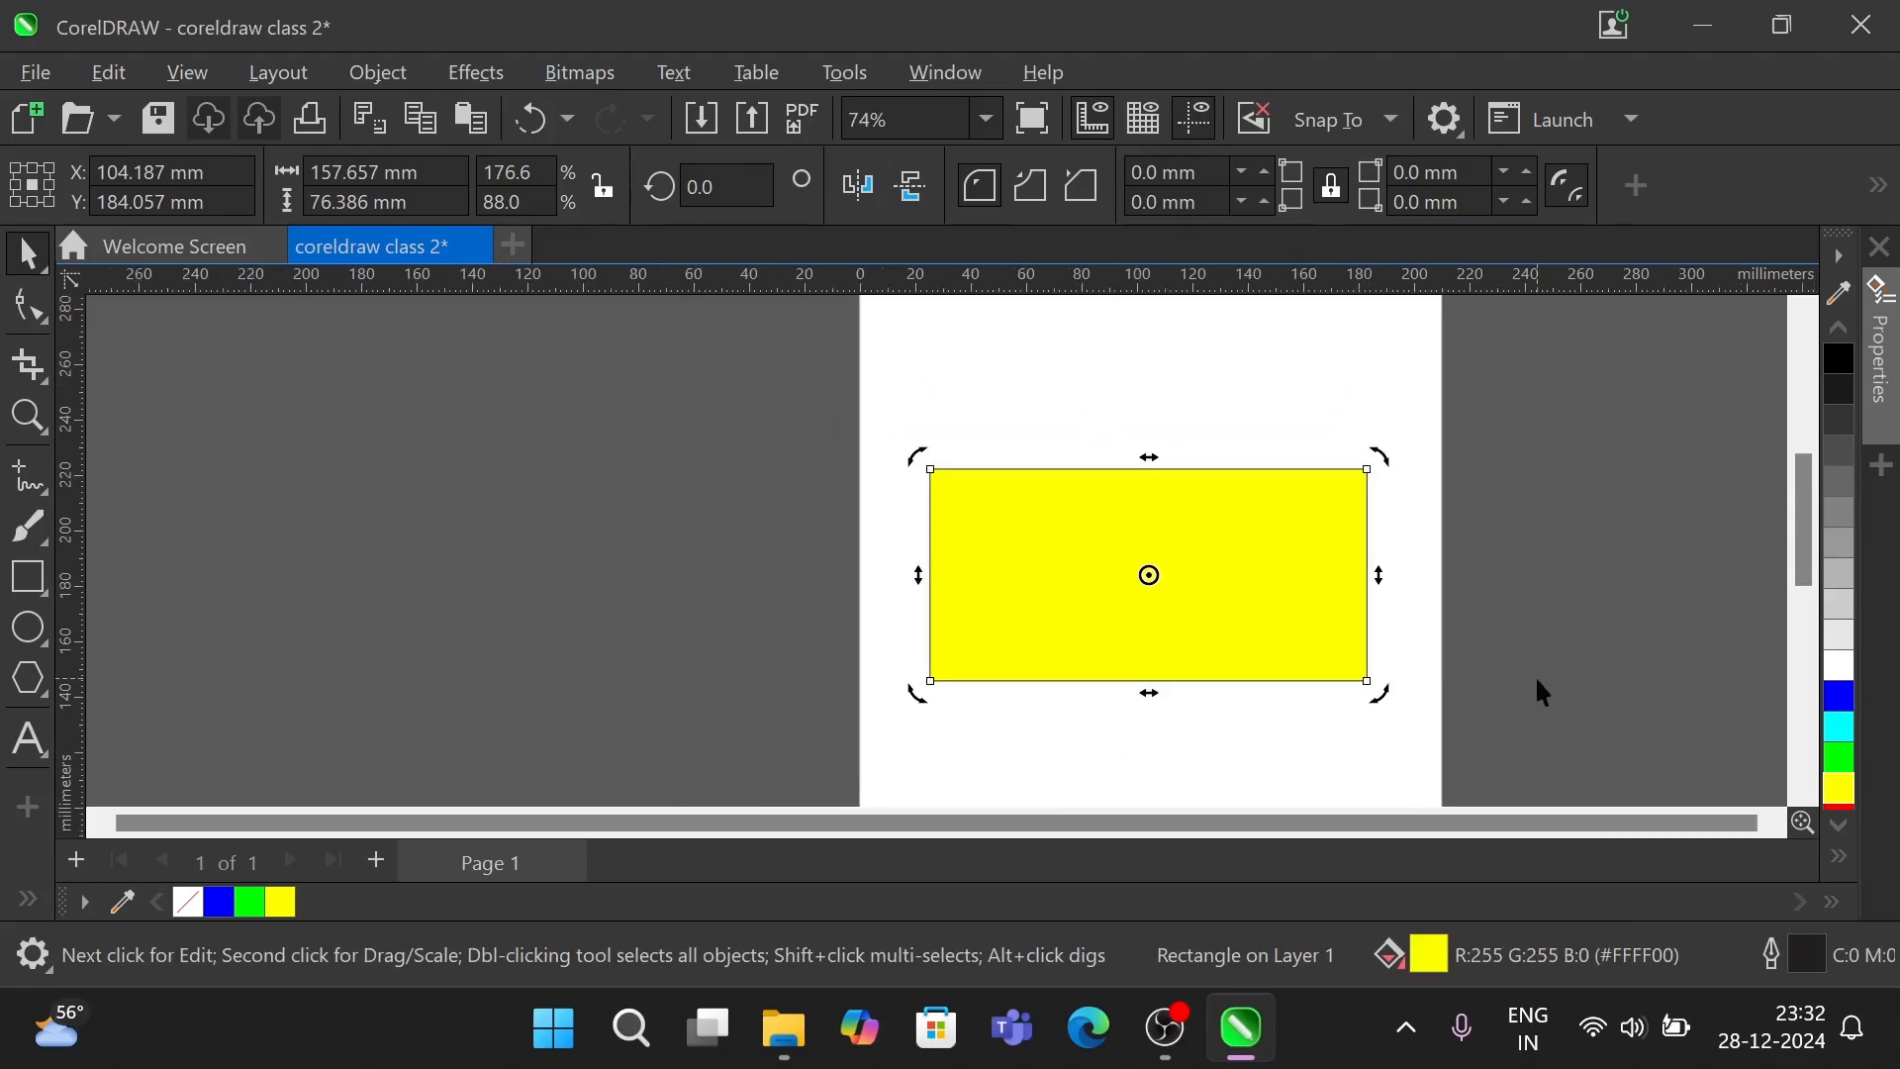
pyautogui.click(1150, 577)
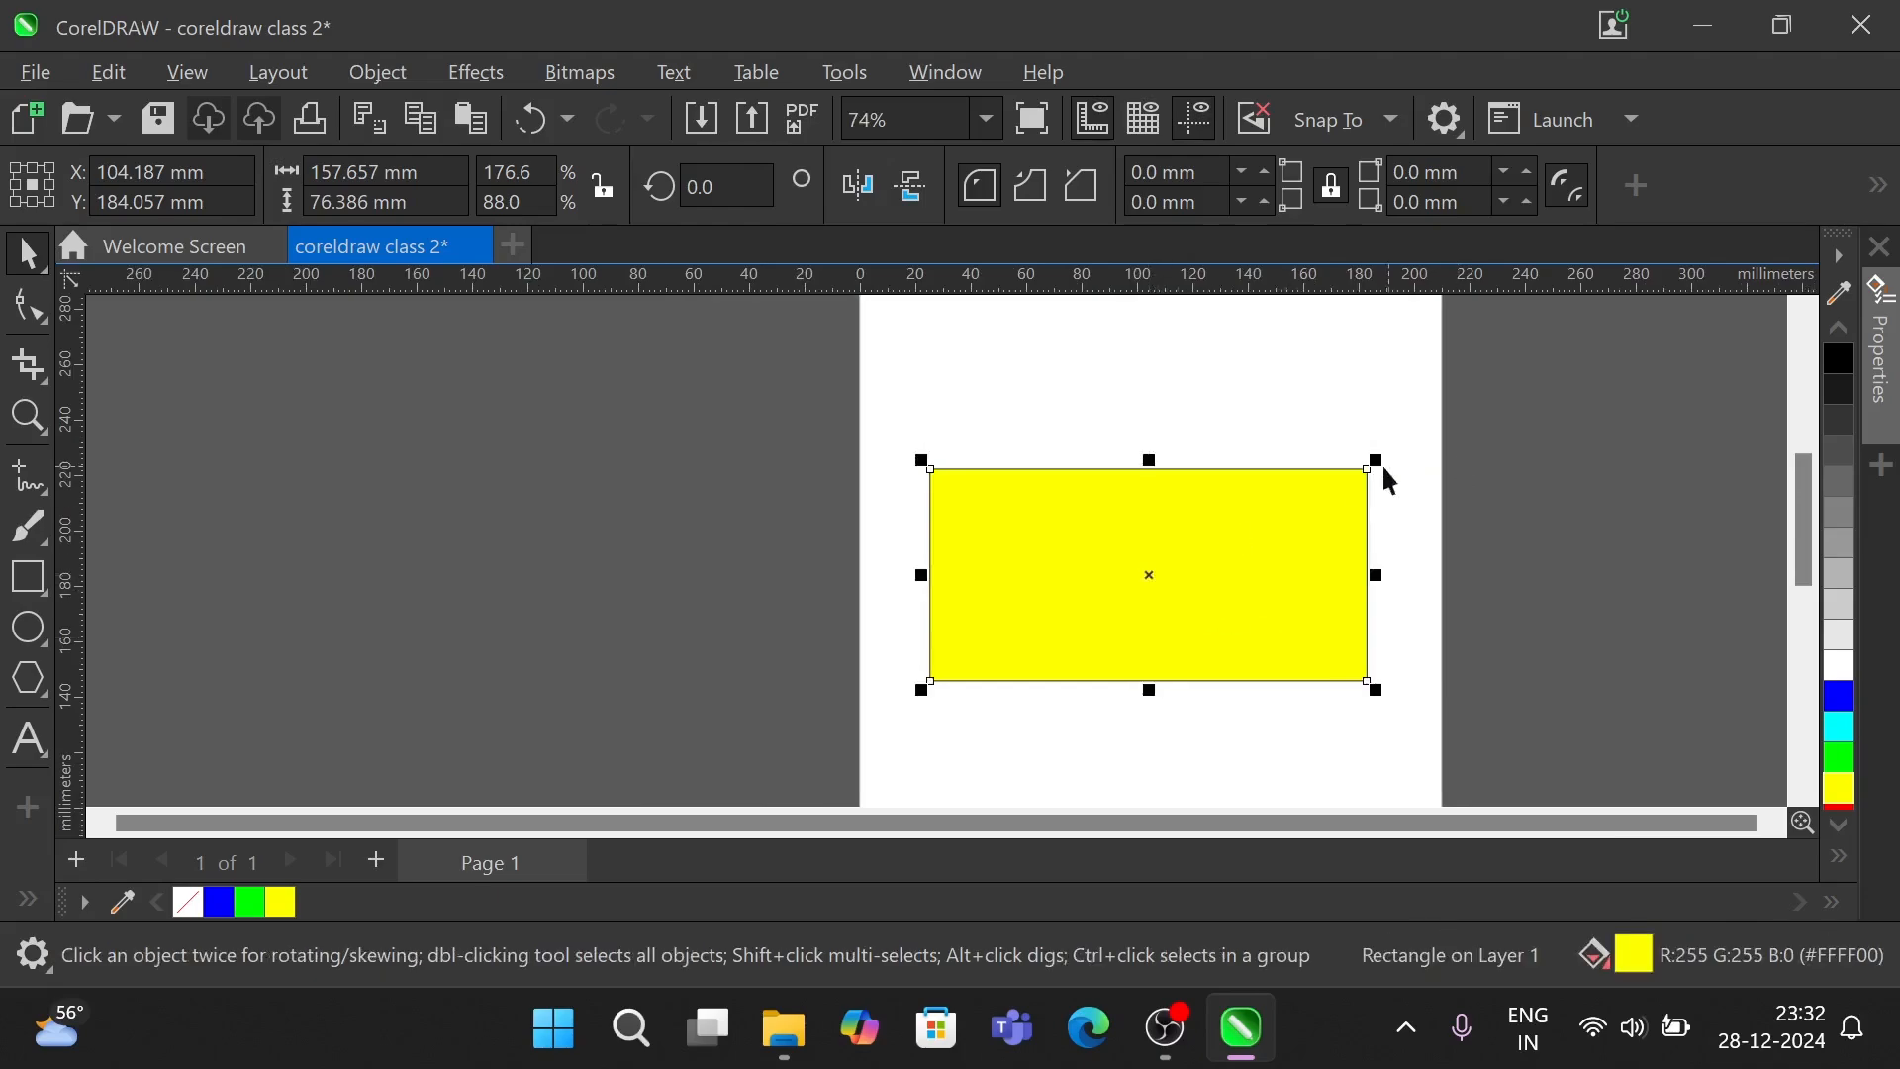
pyautogui.moveTo(1376, 457); pyautogui.dragTo(1318, 472)
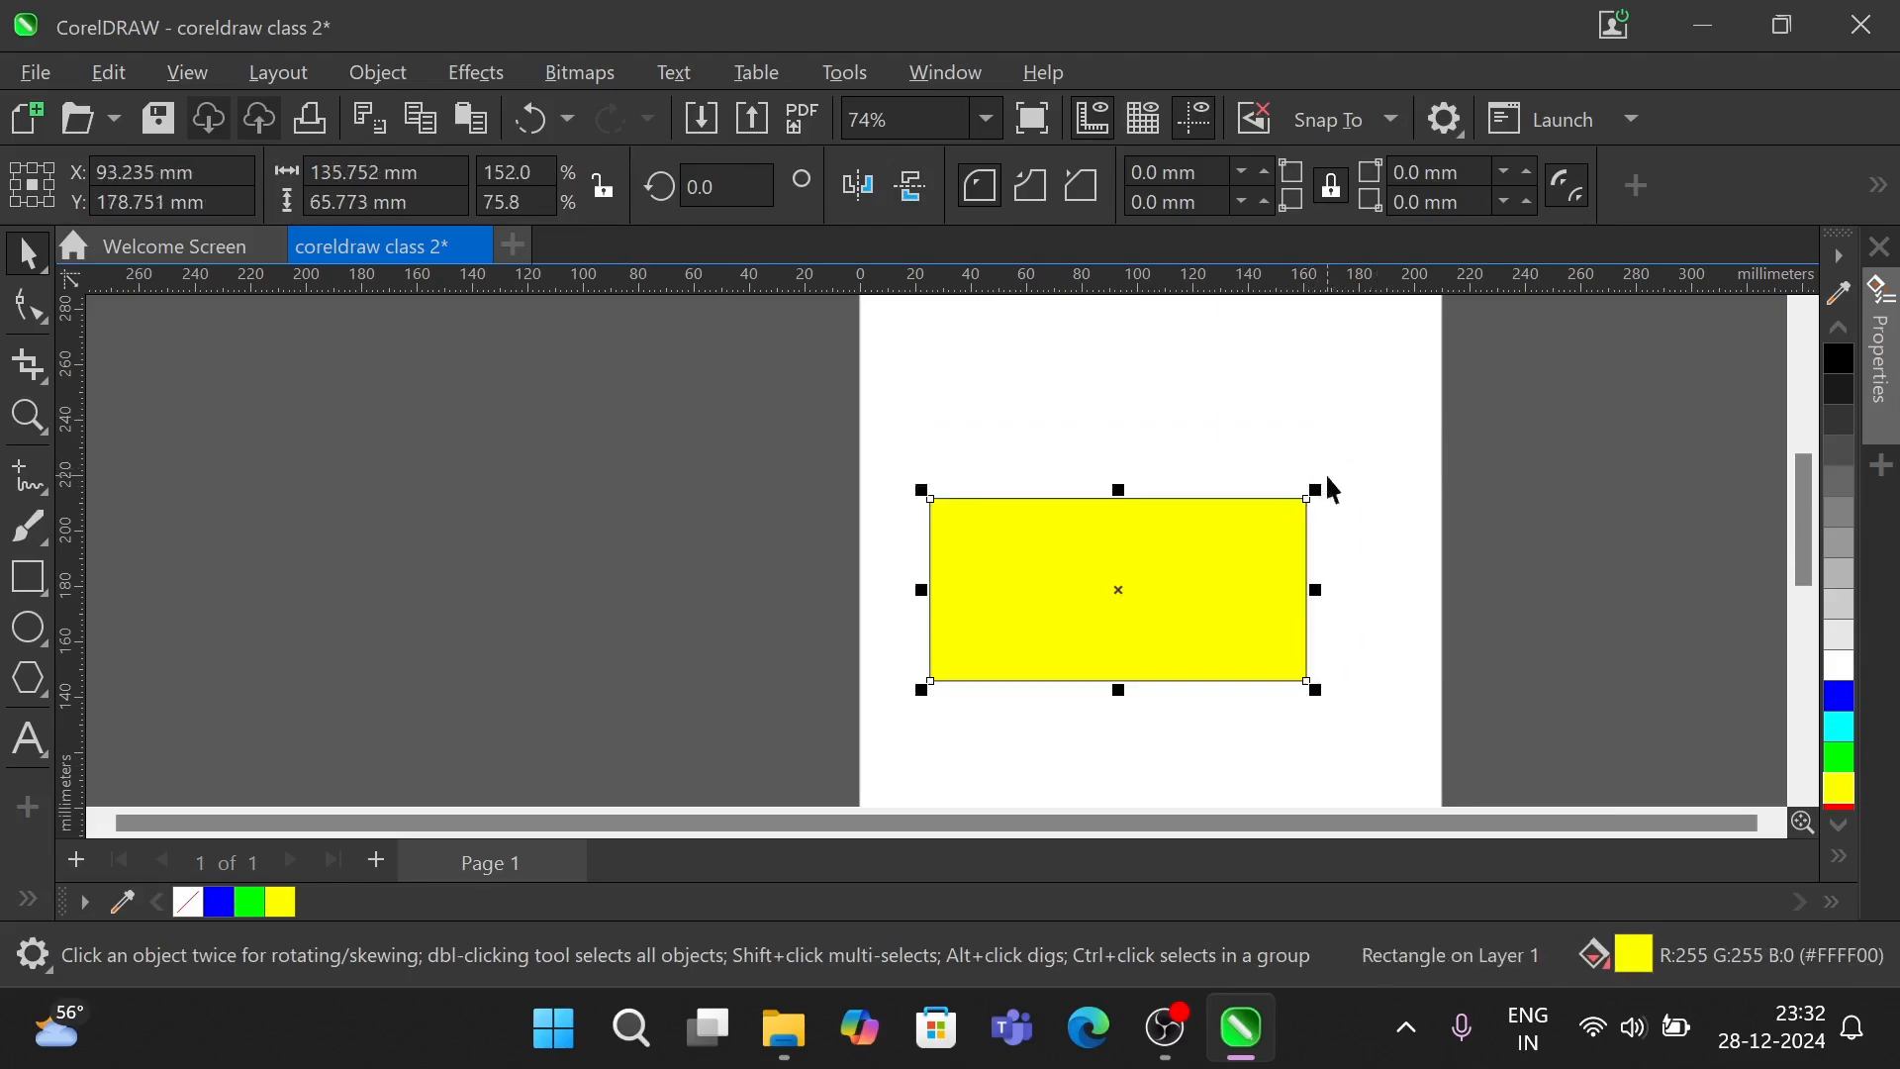
# - Toggle the rectangle between rotation and sizing handles, and scale it down proportionally to about 121 mm wide and 59 mm high
pyautogui.click(1326, 475)
pyautogui.click(1130, 598)
pyautogui.click(1120, 588)
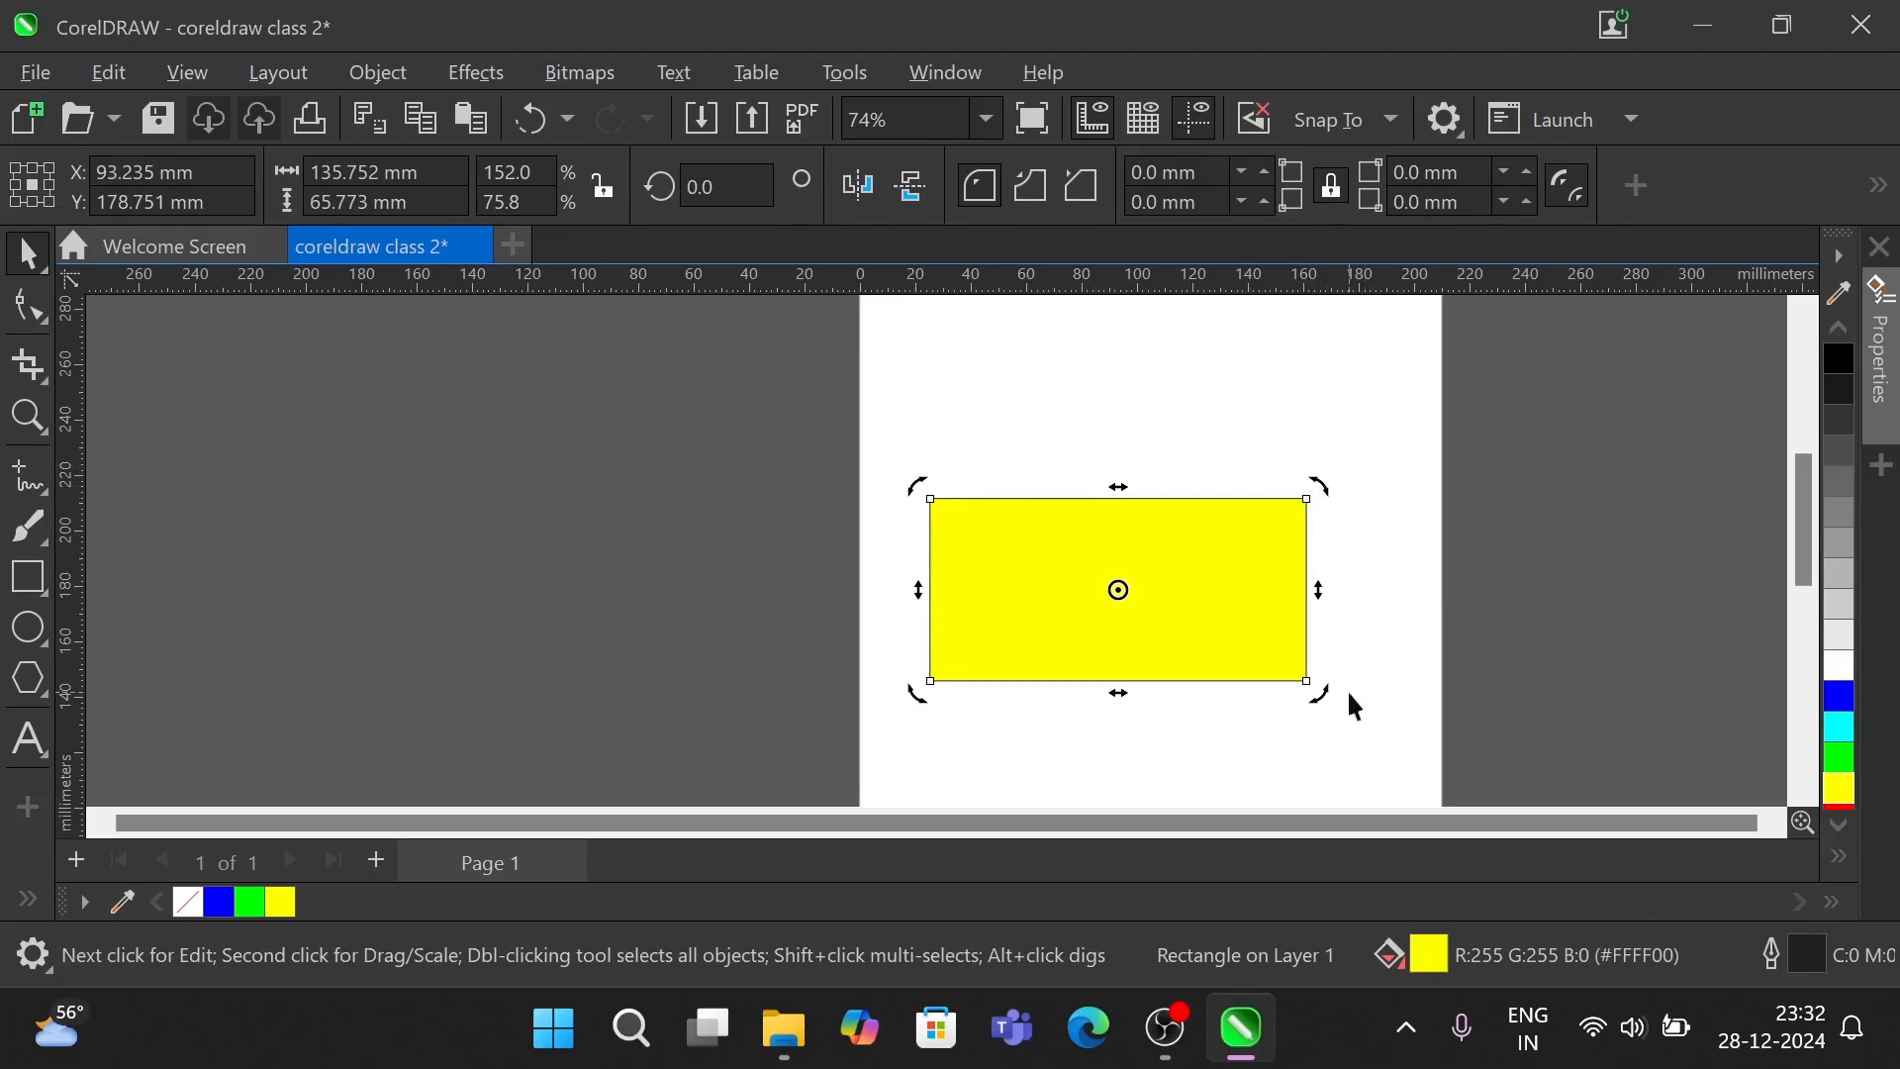
pyautogui.click(1119, 590)
pyautogui.click(1120, 590)
pyautogui.click(1117, 586)
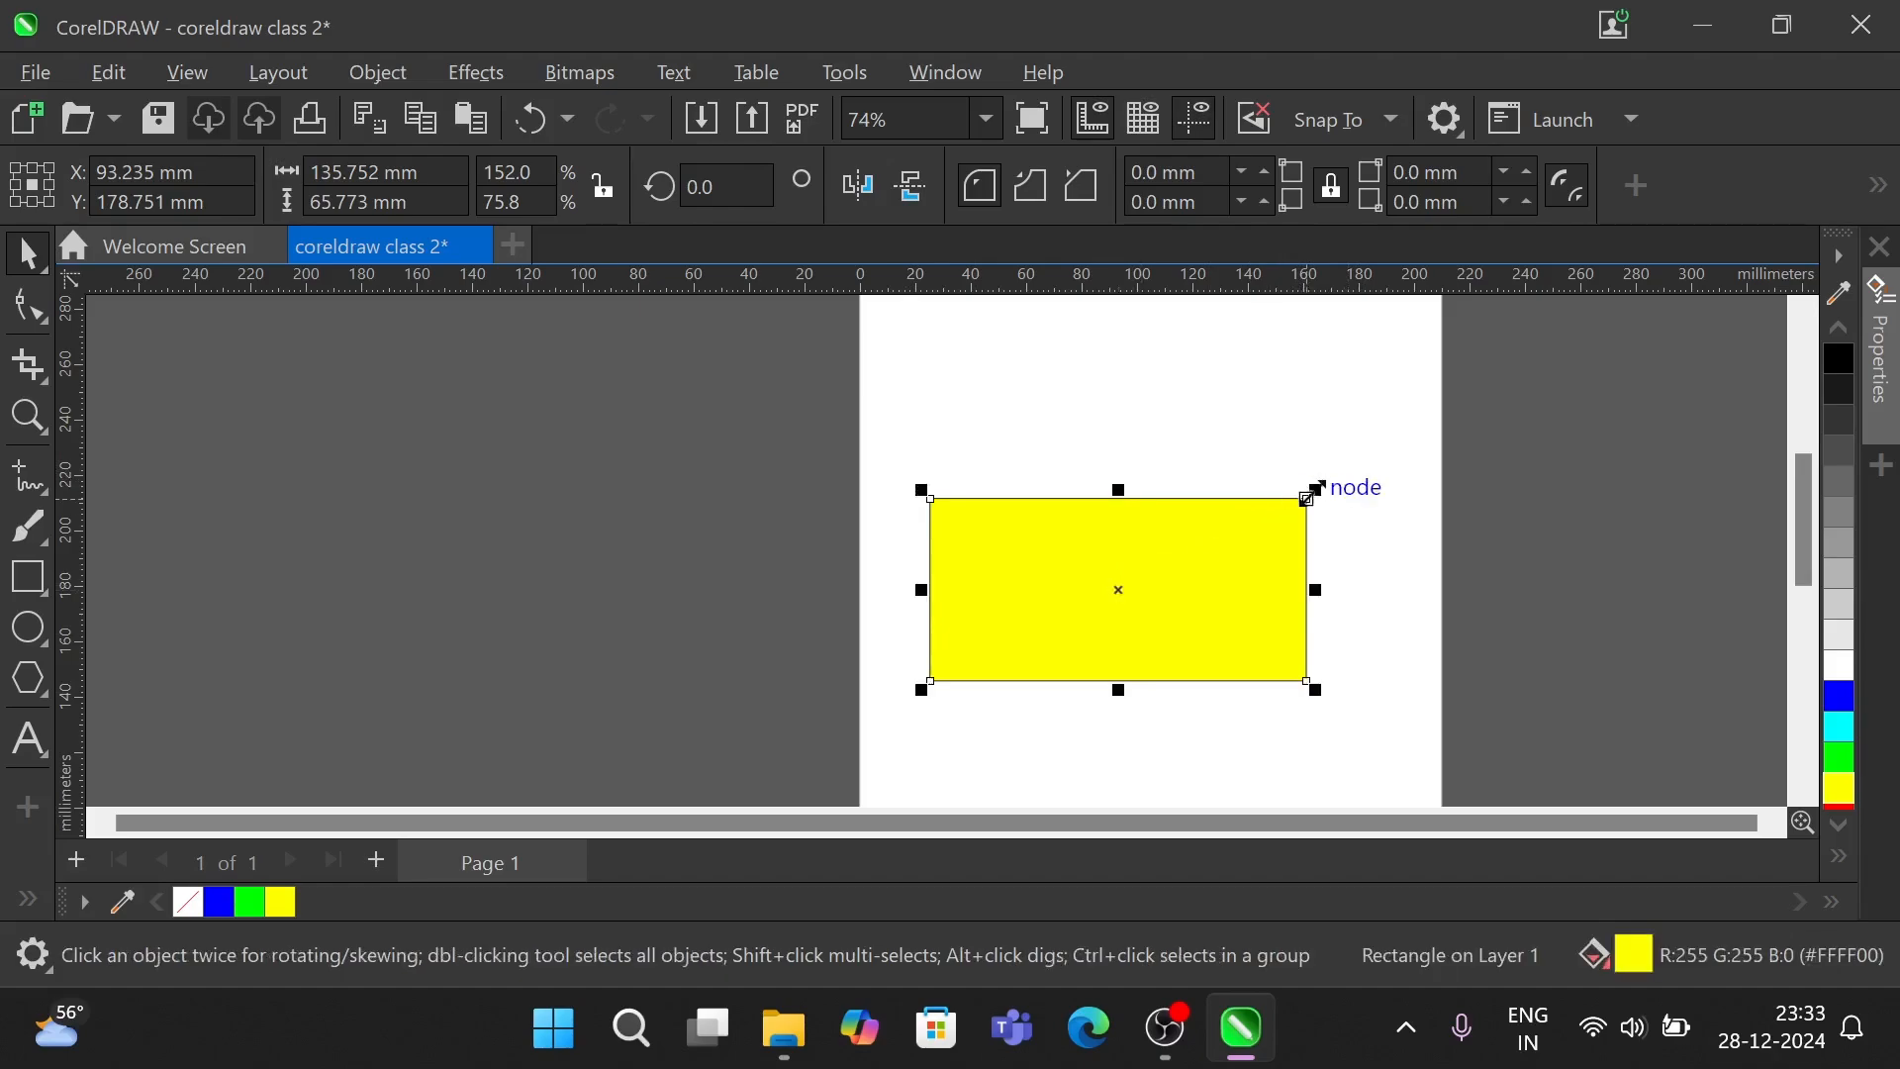
pyautogui.moveTo(1314, 489); pyautogui.dragTo(1273, 505)
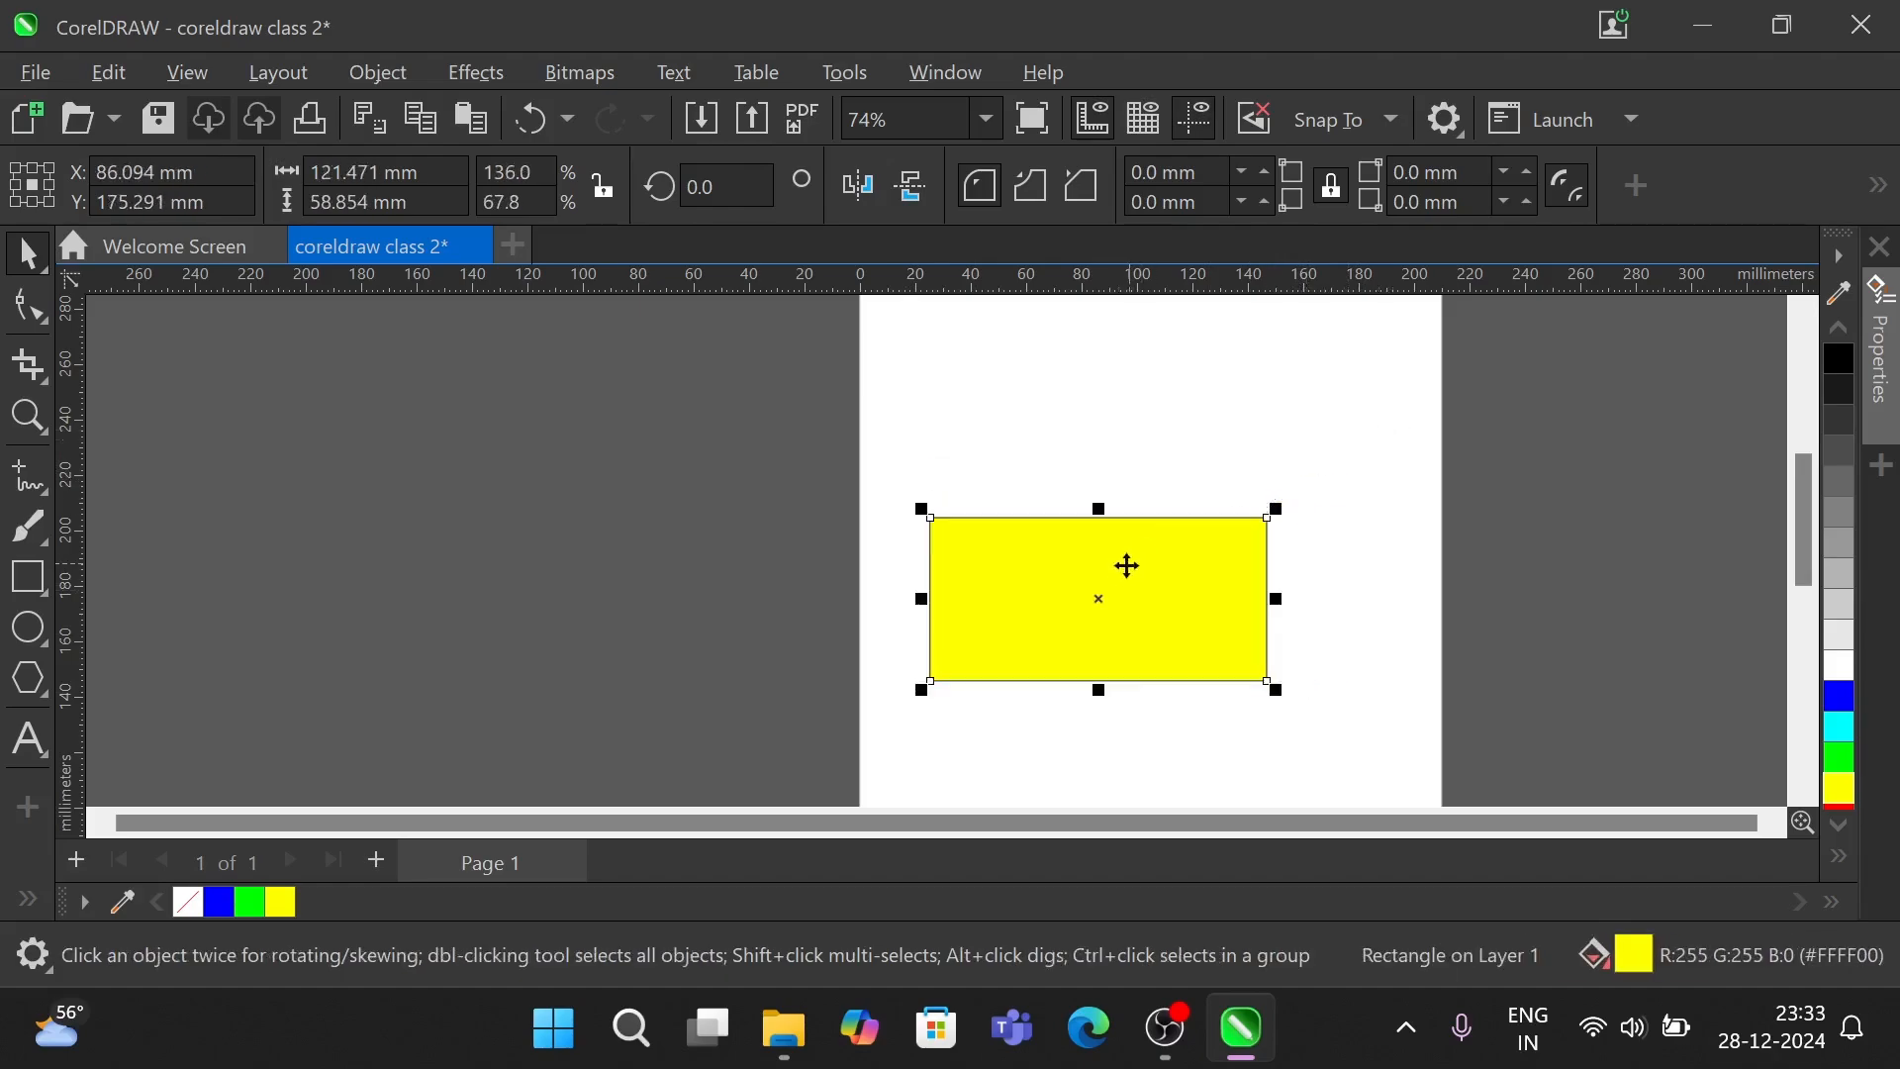
# - Rotate the yellow rectangle clockwise around its centre to an angle of about 310.6°
pyautogui.click(1097, 598)
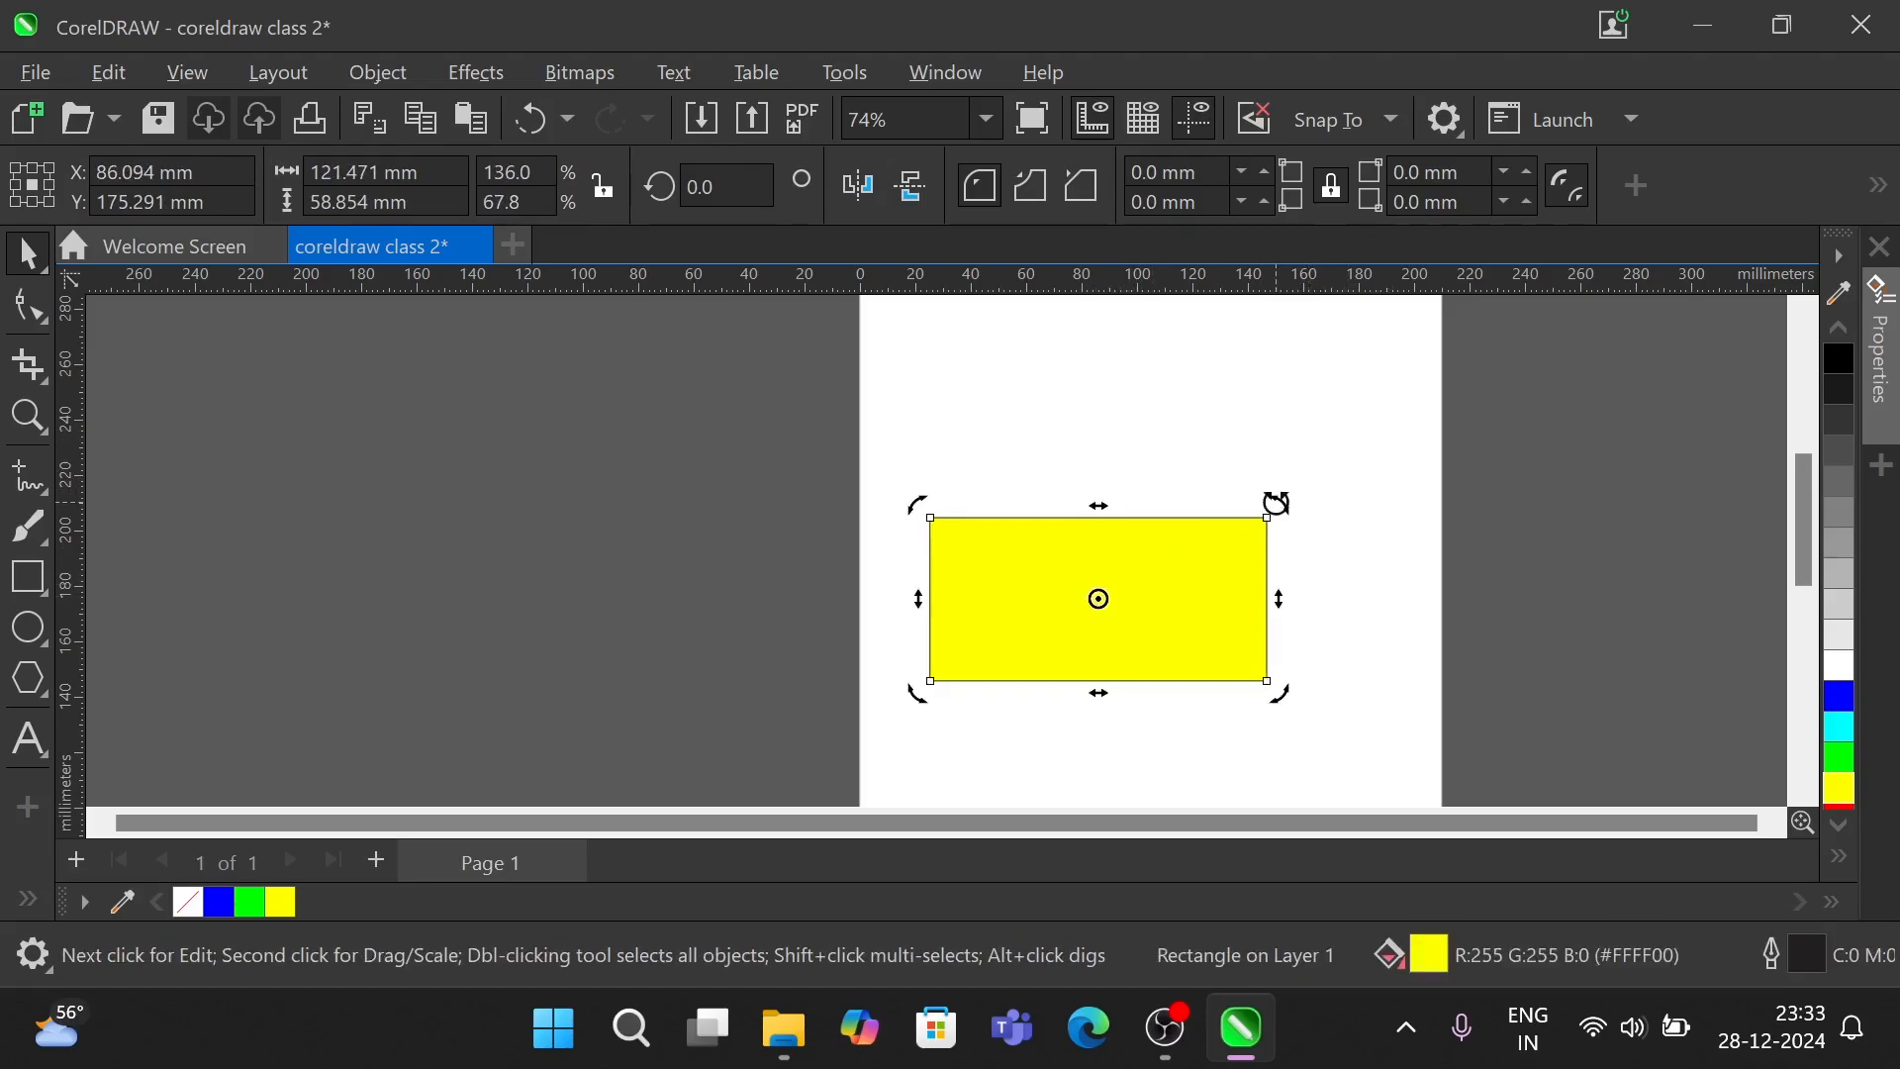
pyautogui.moveTo(1274, 505); pyautogui.dragTo(1346, 745)
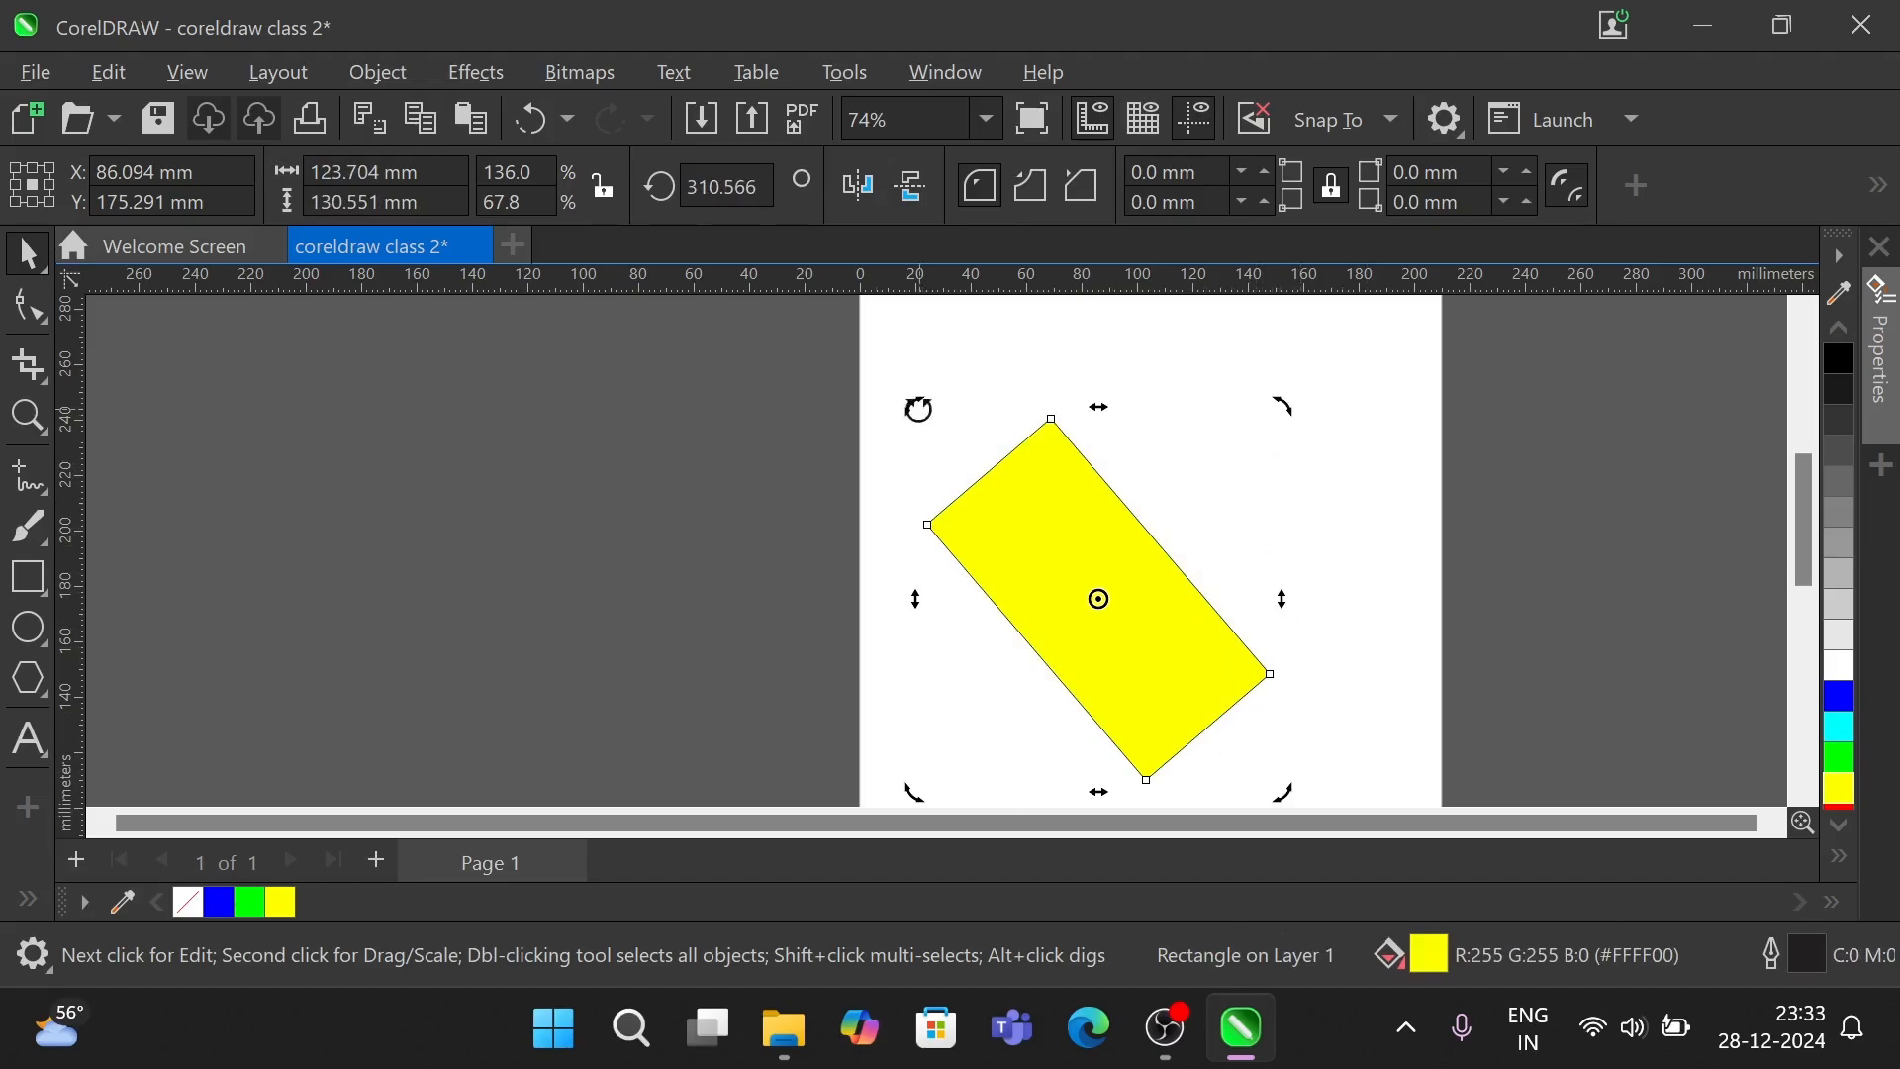
# - Rotate the yellow rectangle freehand around its centre until it is nearly level, at about 1.4°
pyautogui.click(919, 408)
pyautogui.moveTo(918, 409); pyautogui.dragTo(905, 624)
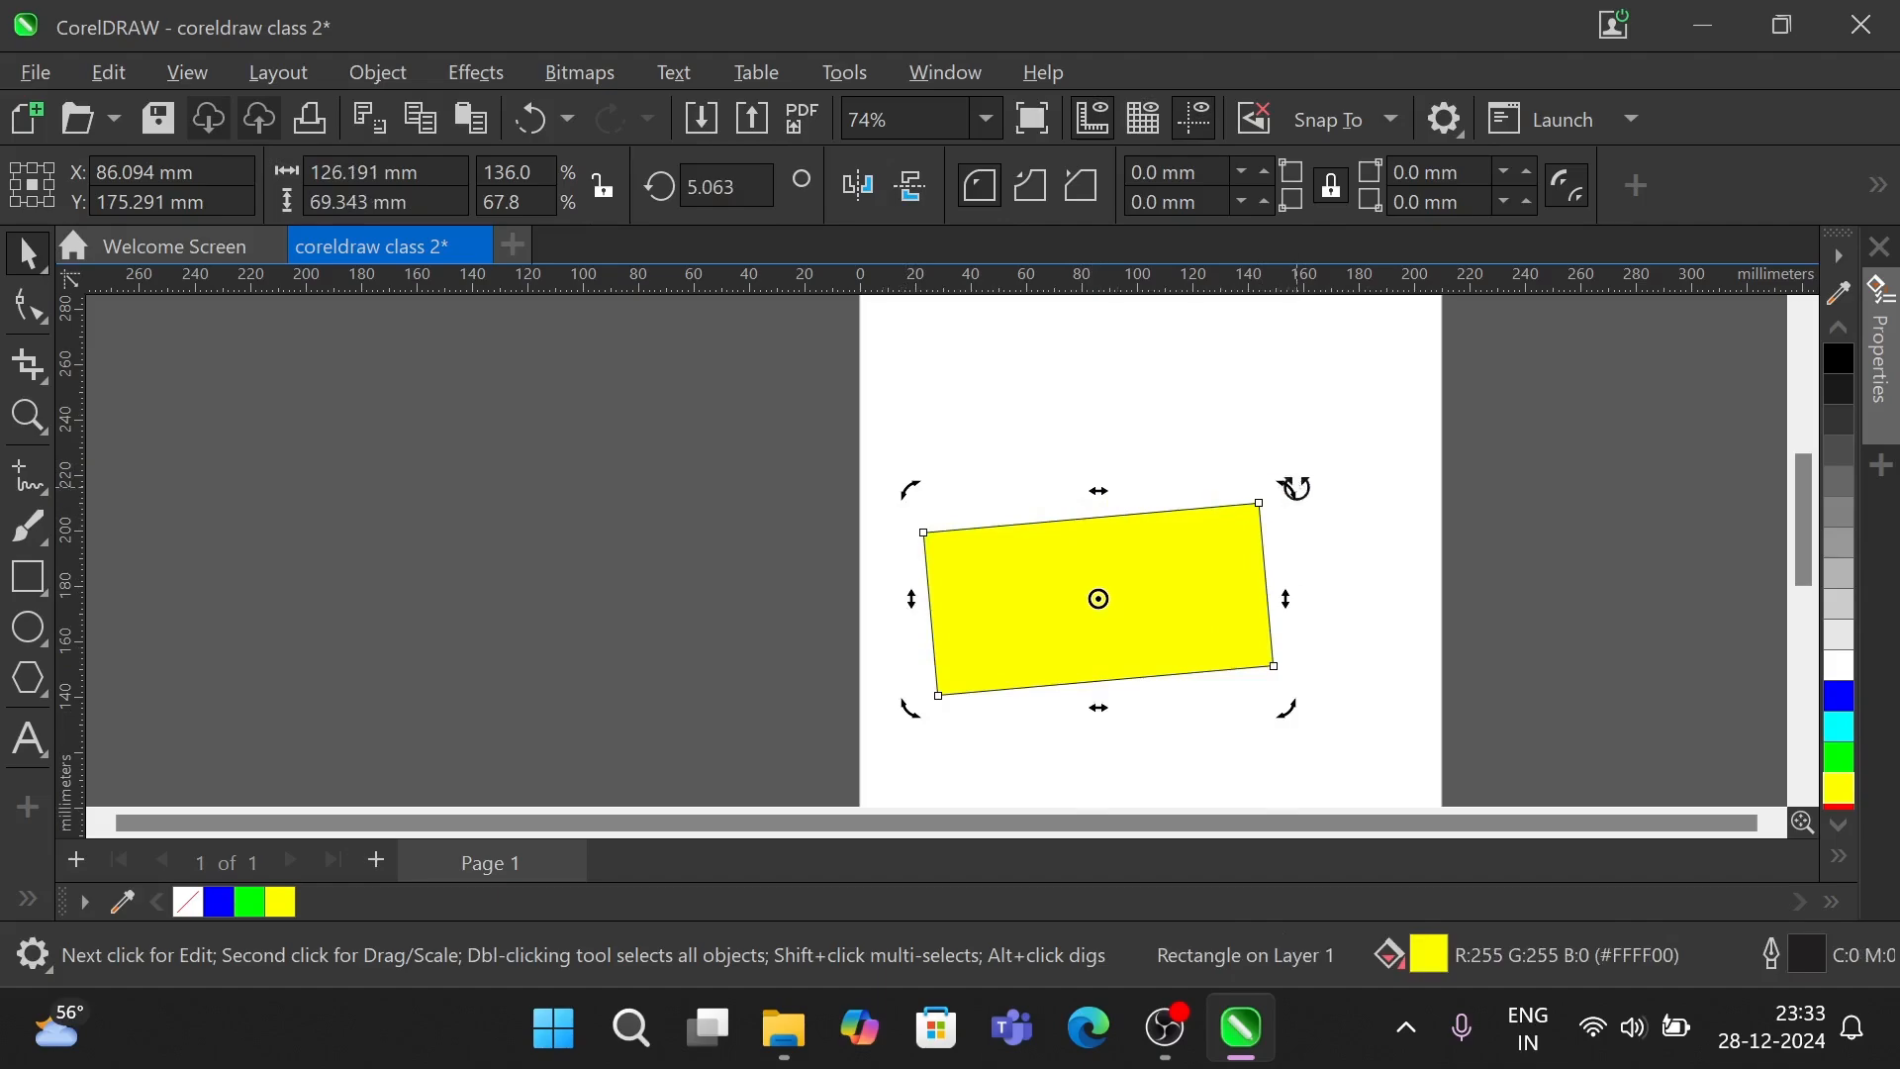
pyautogui.moveTo(1294, 488); pyautogui.dragTo(1296, 525)
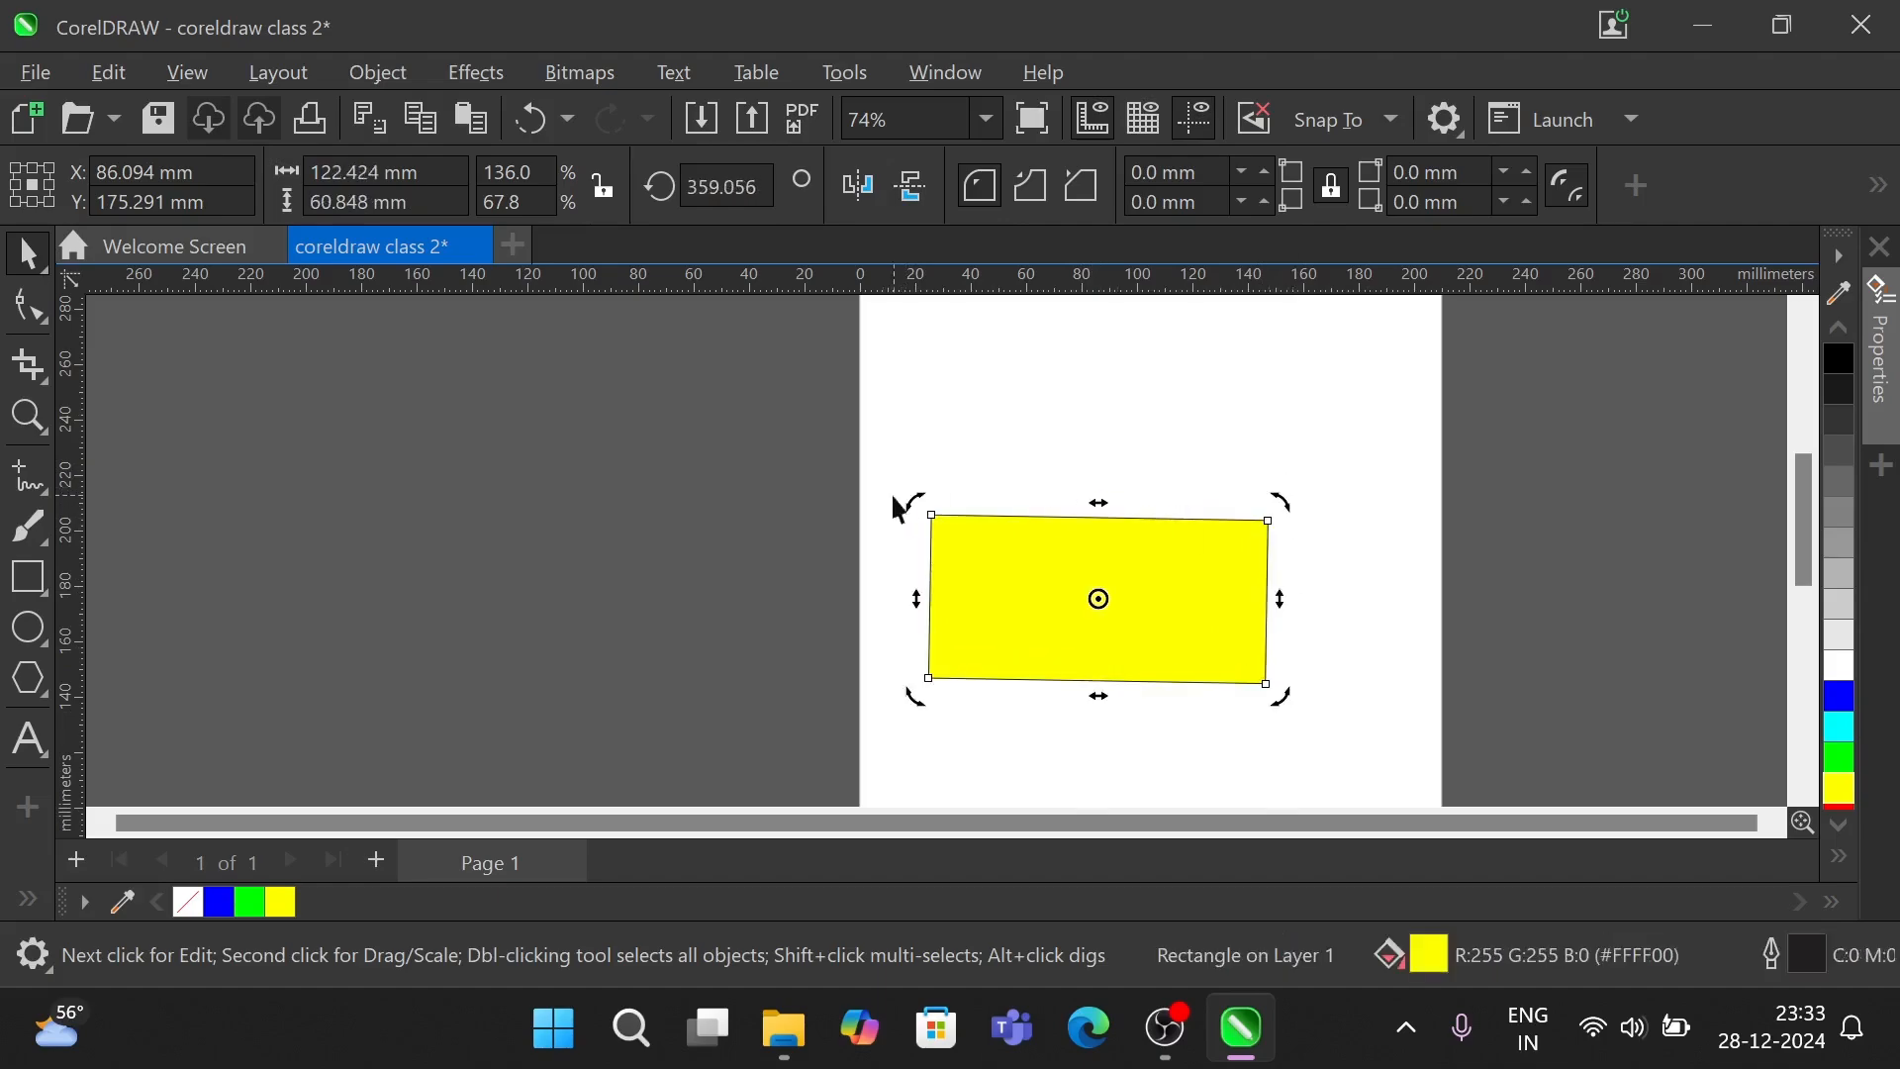
pyautogui.moveTo(917, 505)
pyautogui.mouseDown()
pyautogui.moveTo(908, 526)
pyautogui.moveTo(911, 509)
pyautogui.mouseUp()
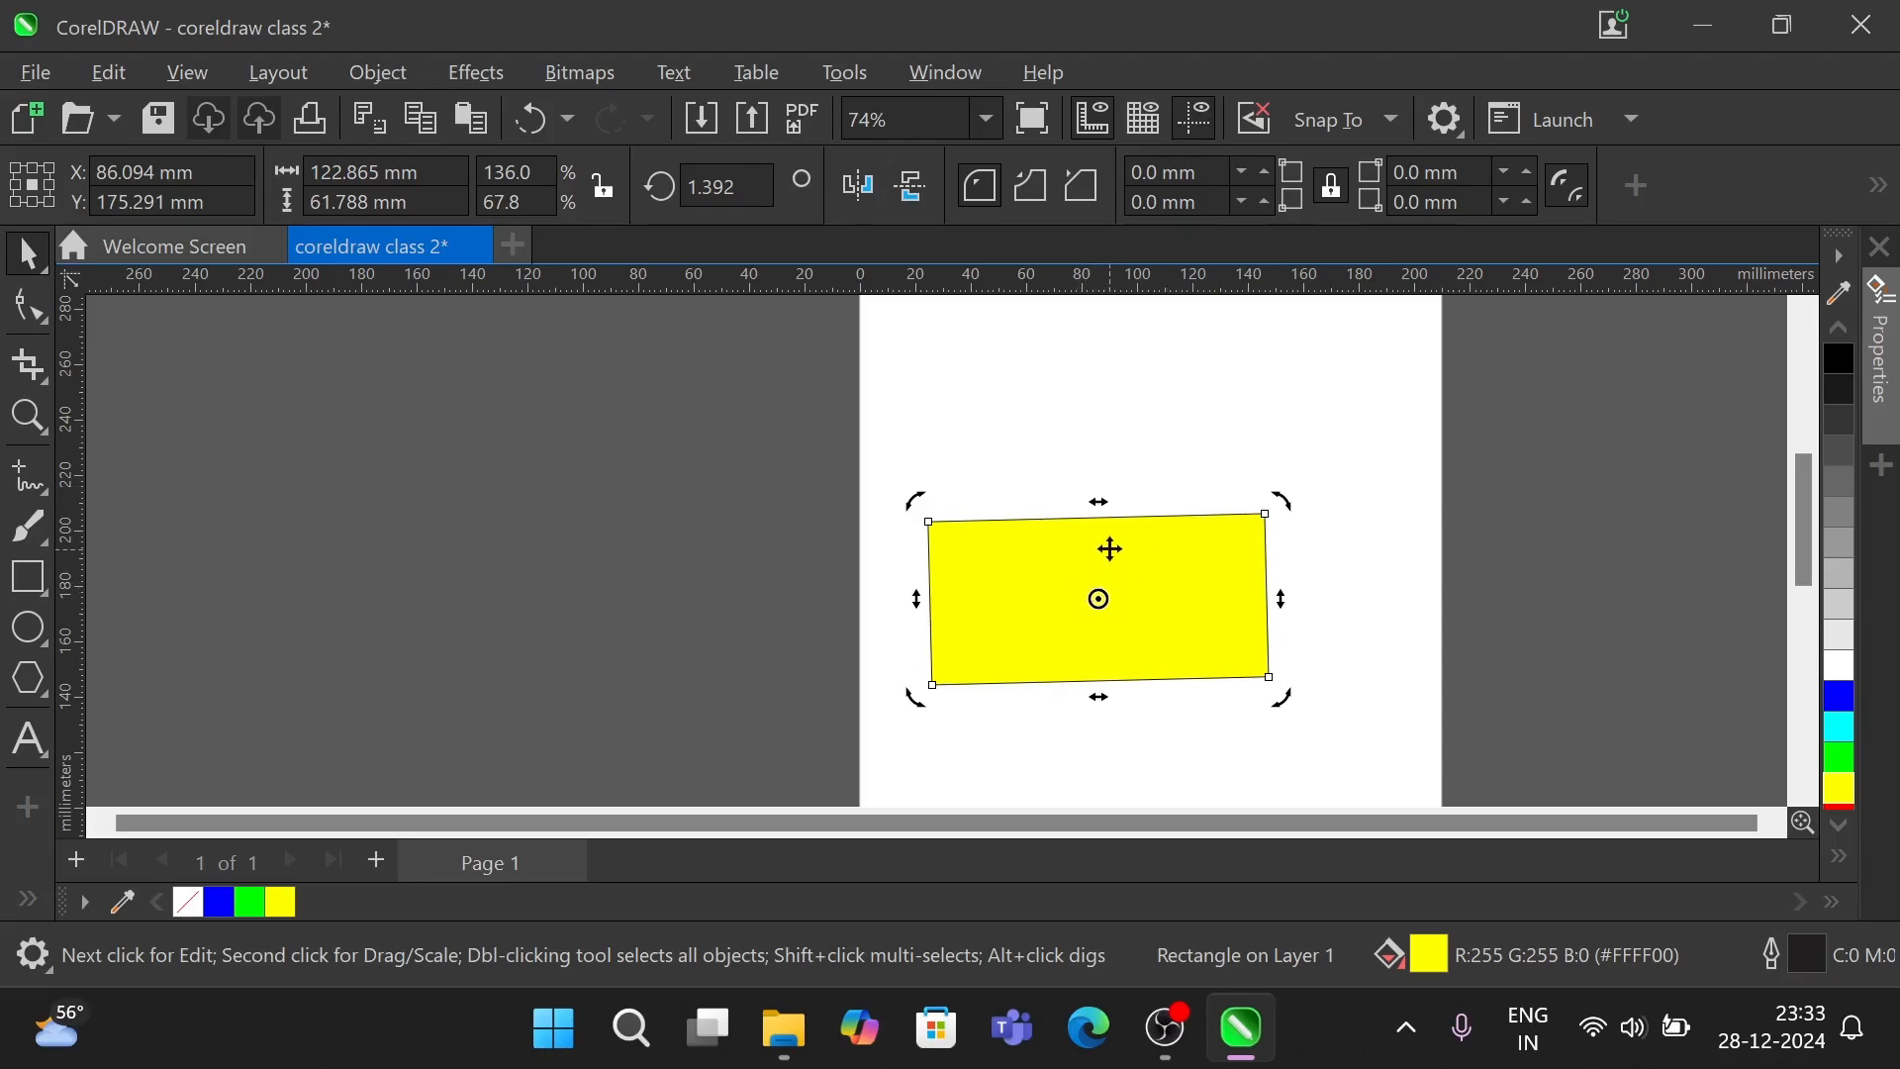
# - Rotate the rectangle freehand to about 28.7°, and set its angle of rotation to exactly 15°
pyautogui.scroll(2, 1110, 549)
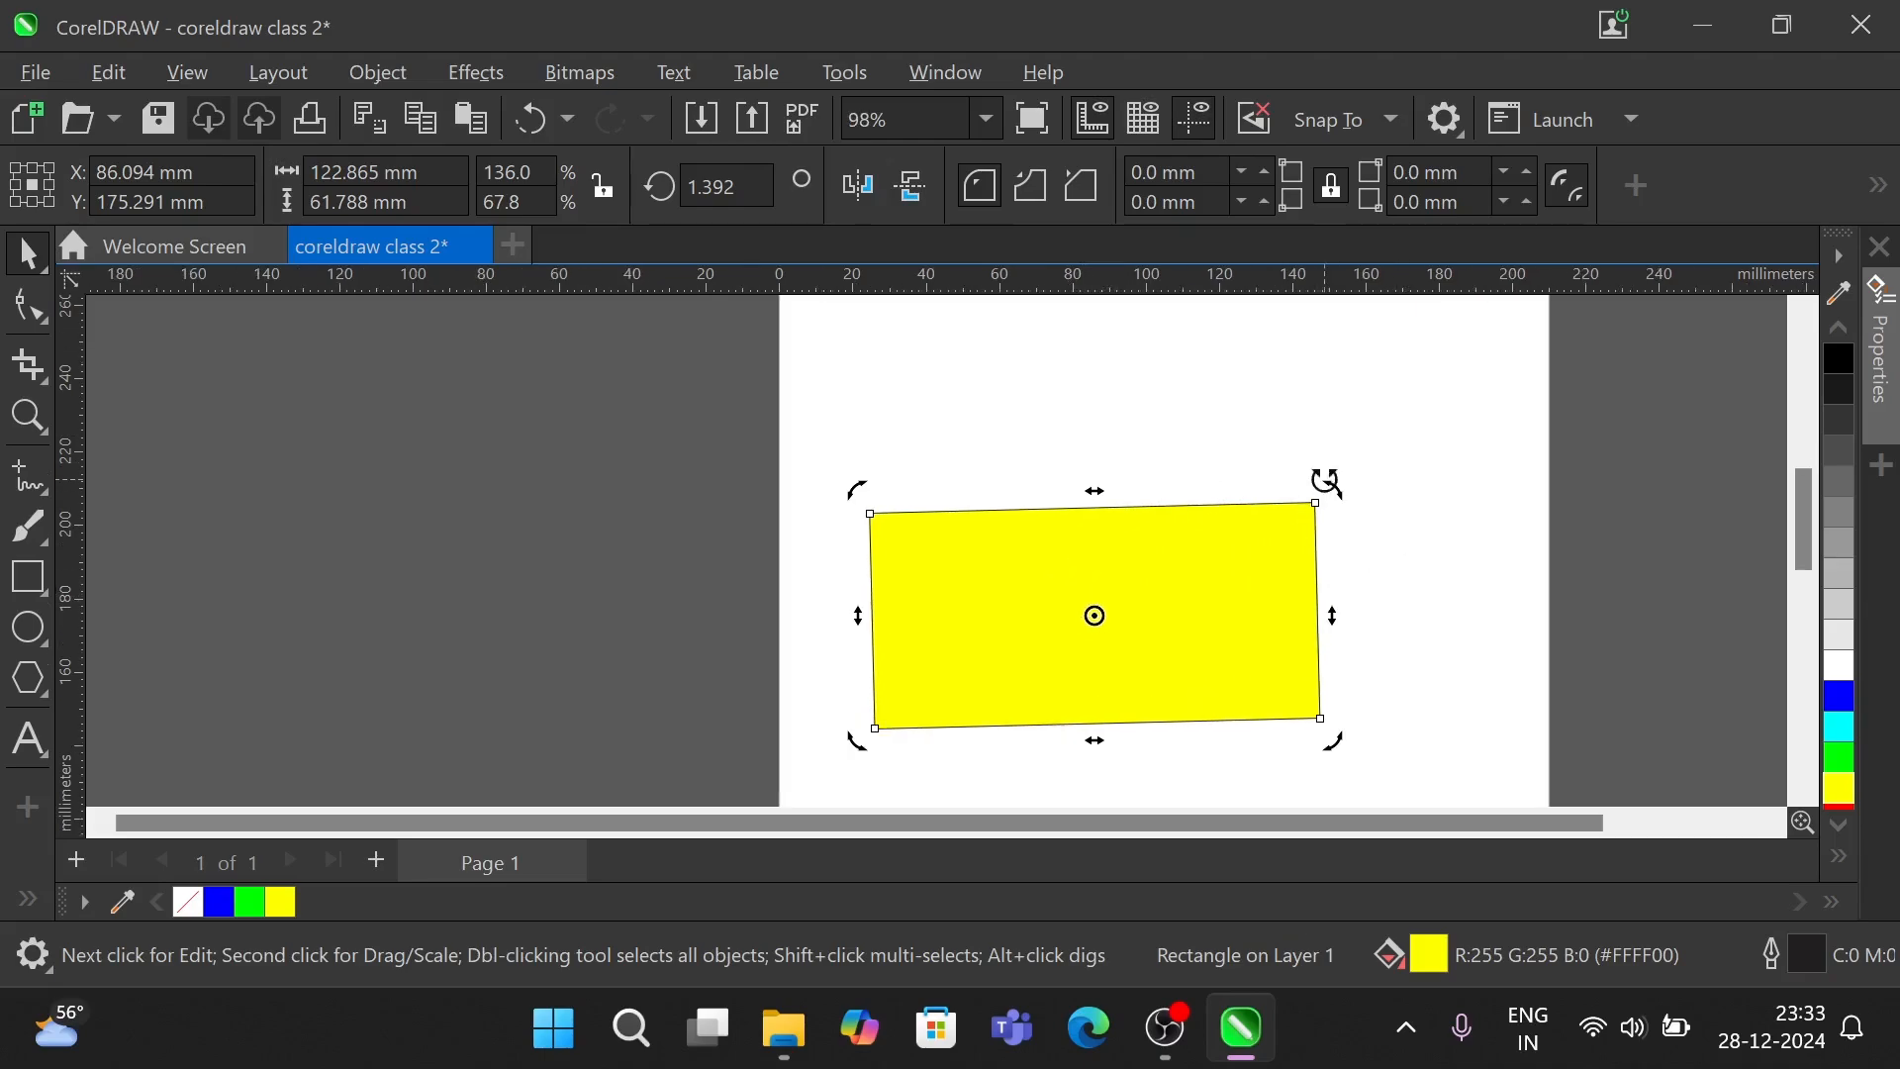
pyautogui.moveTo(1327, 482); pyautogui.dragTo(1196, 473)
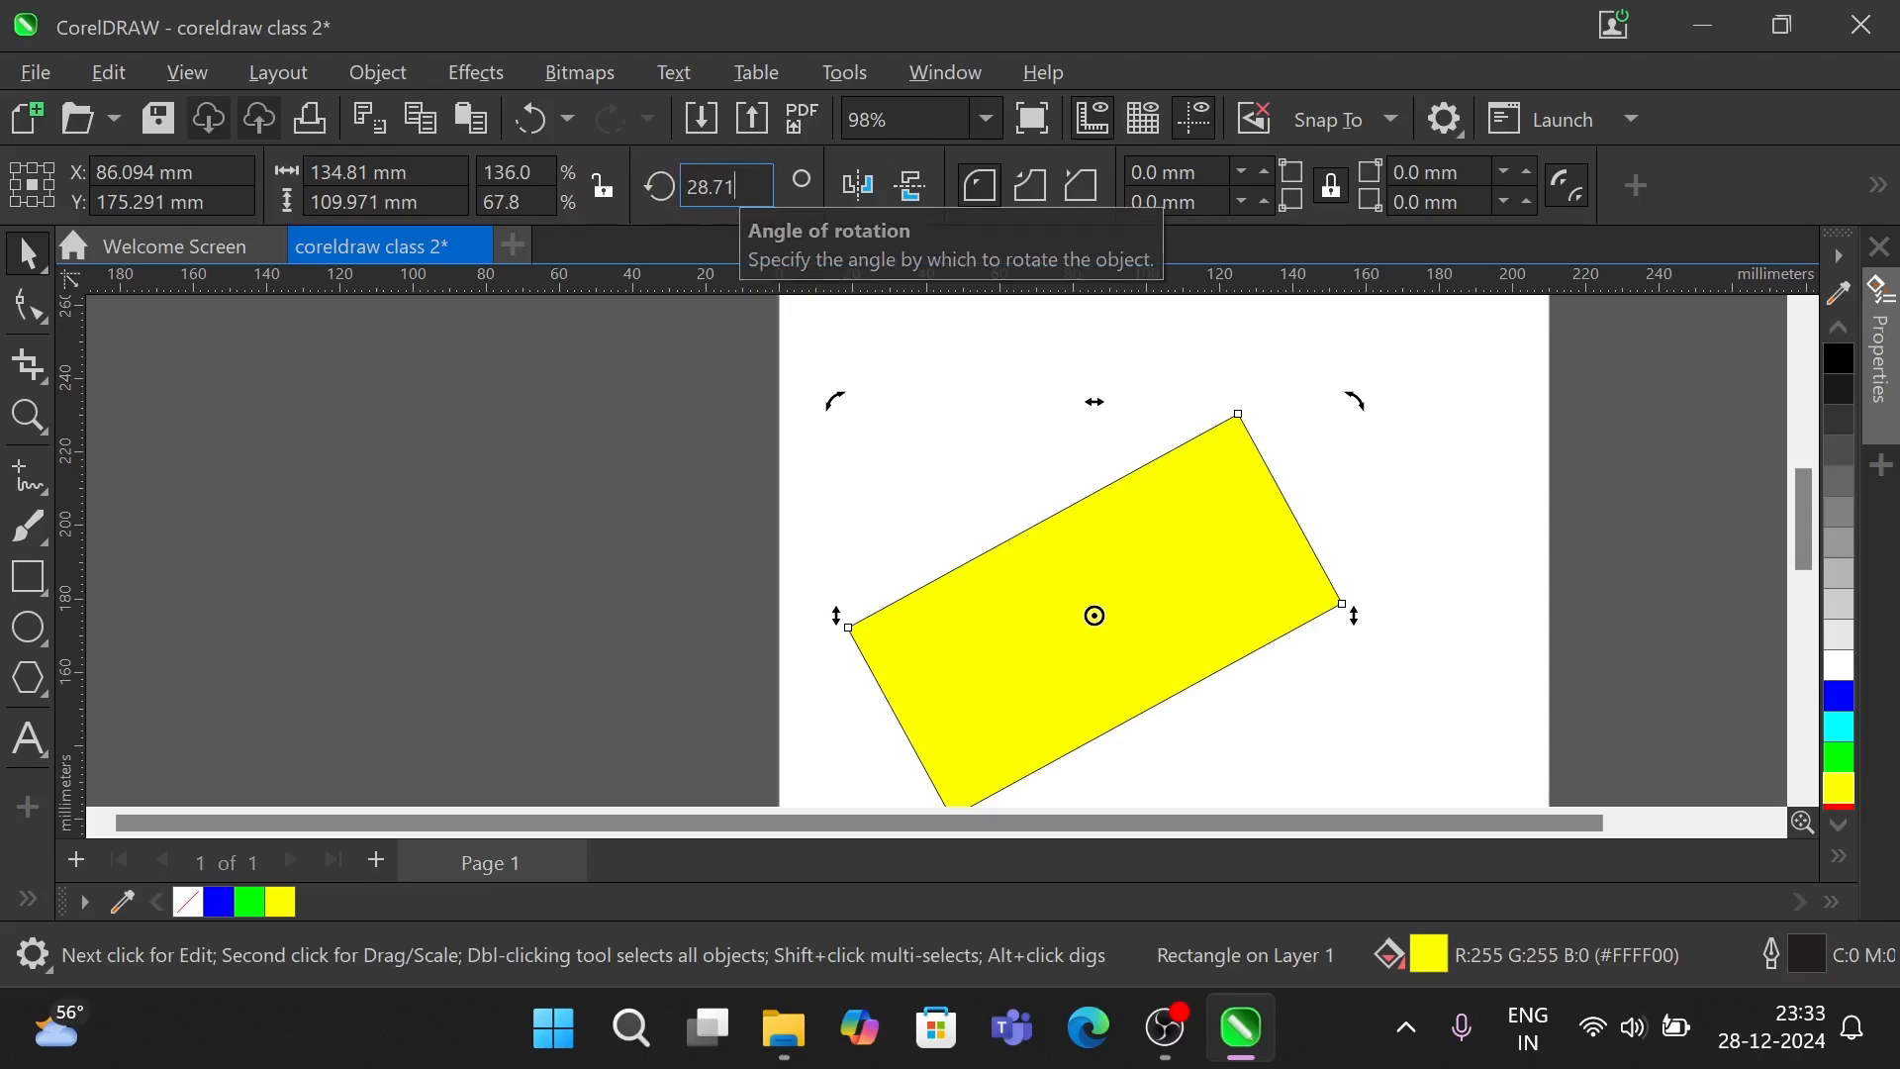
pyautogui.press('BackSpace')
pyautogui.press('BackSpace')
pyautogui.press('BackSpace')
pyautogui.press('BackSpace')
pyautogui.press('BackSpace')
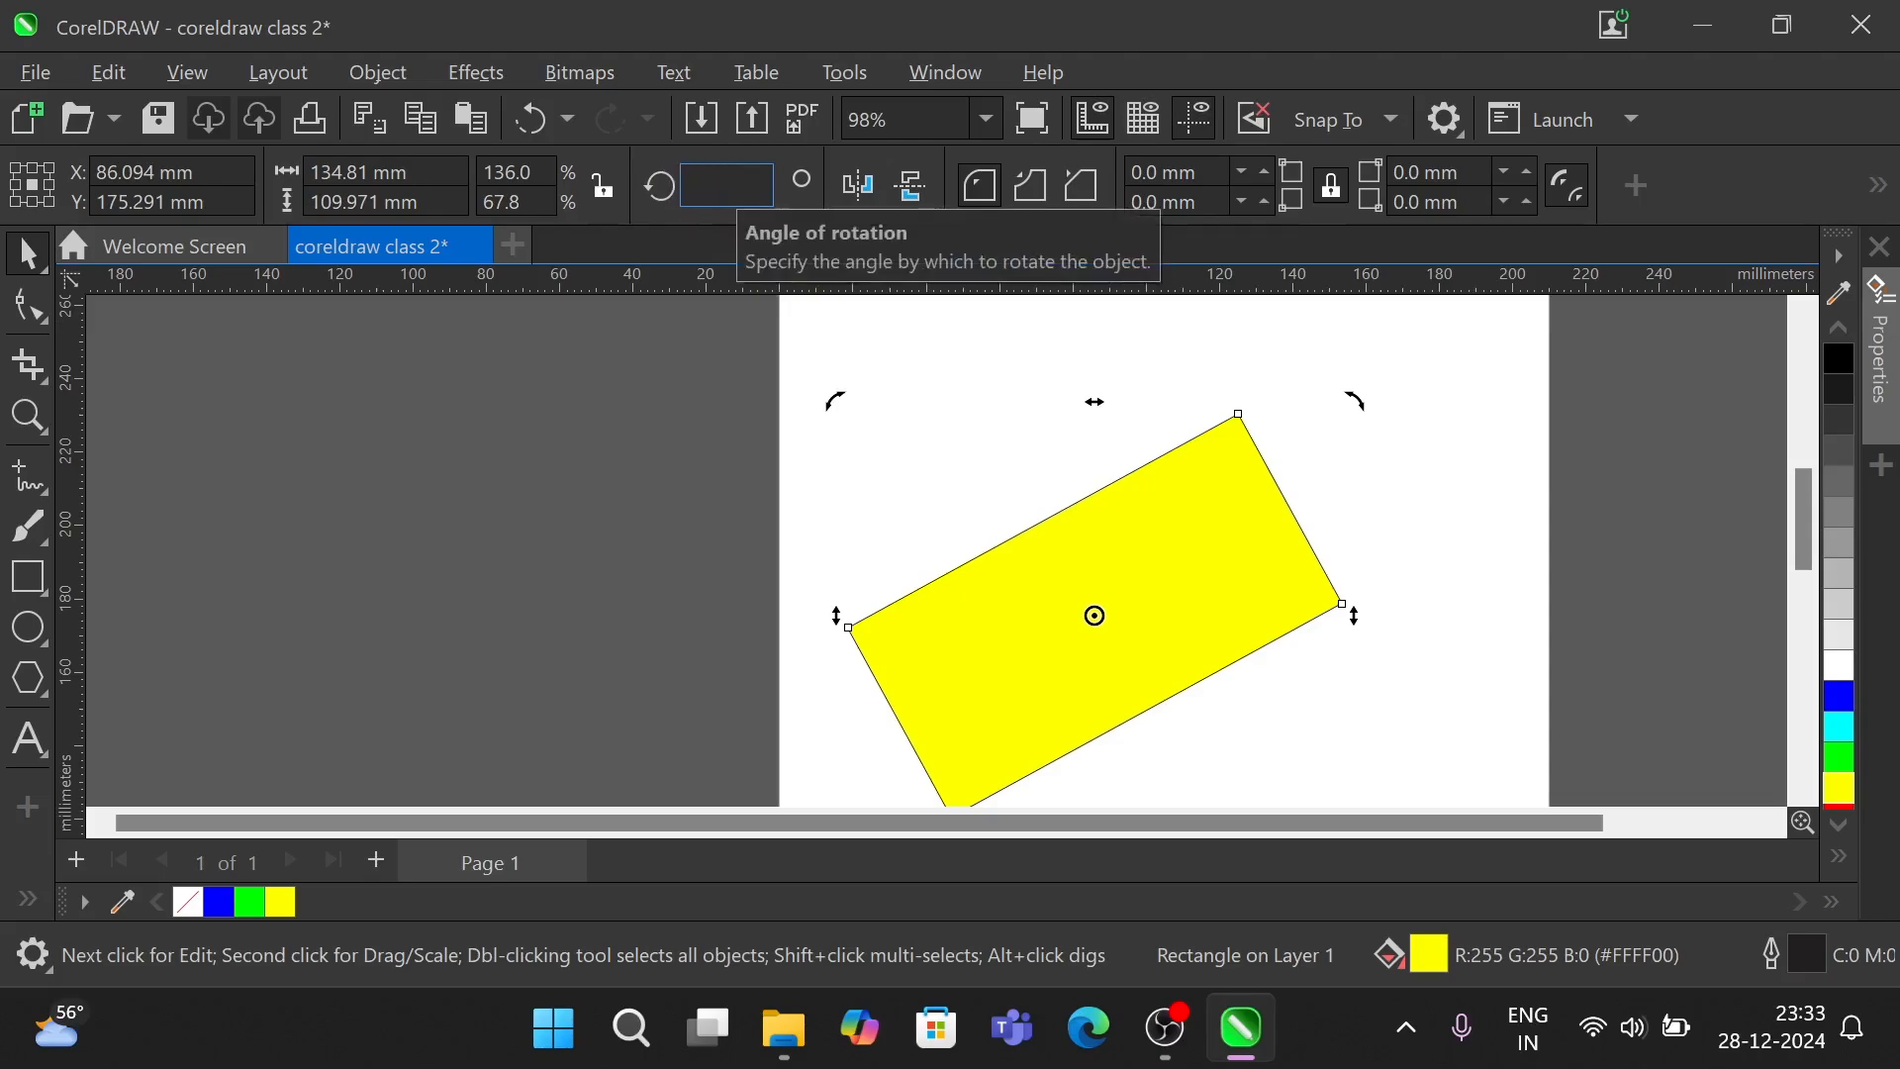
pyautogui.write('15')
pyautogui.press('Return')
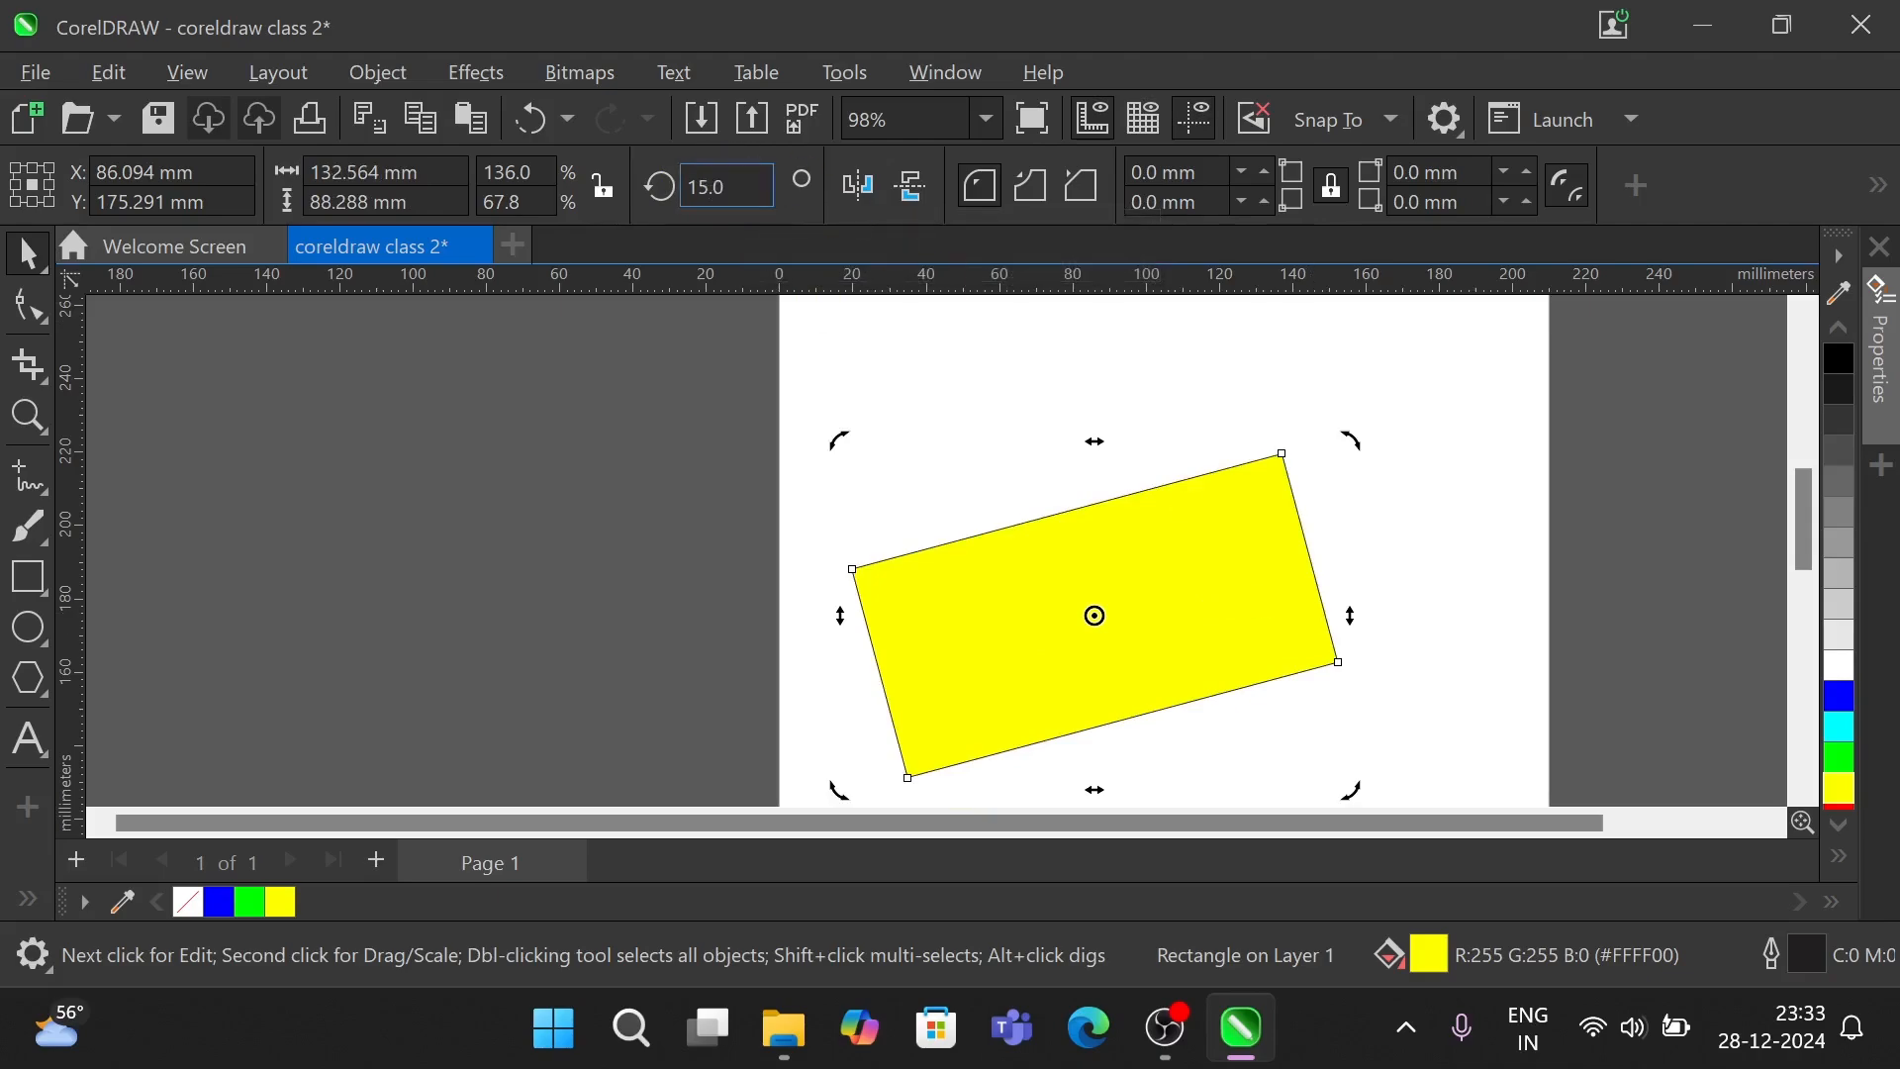
# - Set the rectangle's angle of rotation to 30°
pyautogui.press('BackSpace')
pyautogui.press('BackSpace')
pyautogui.press('BackSpace')
pyautogui.press('BackSpace')
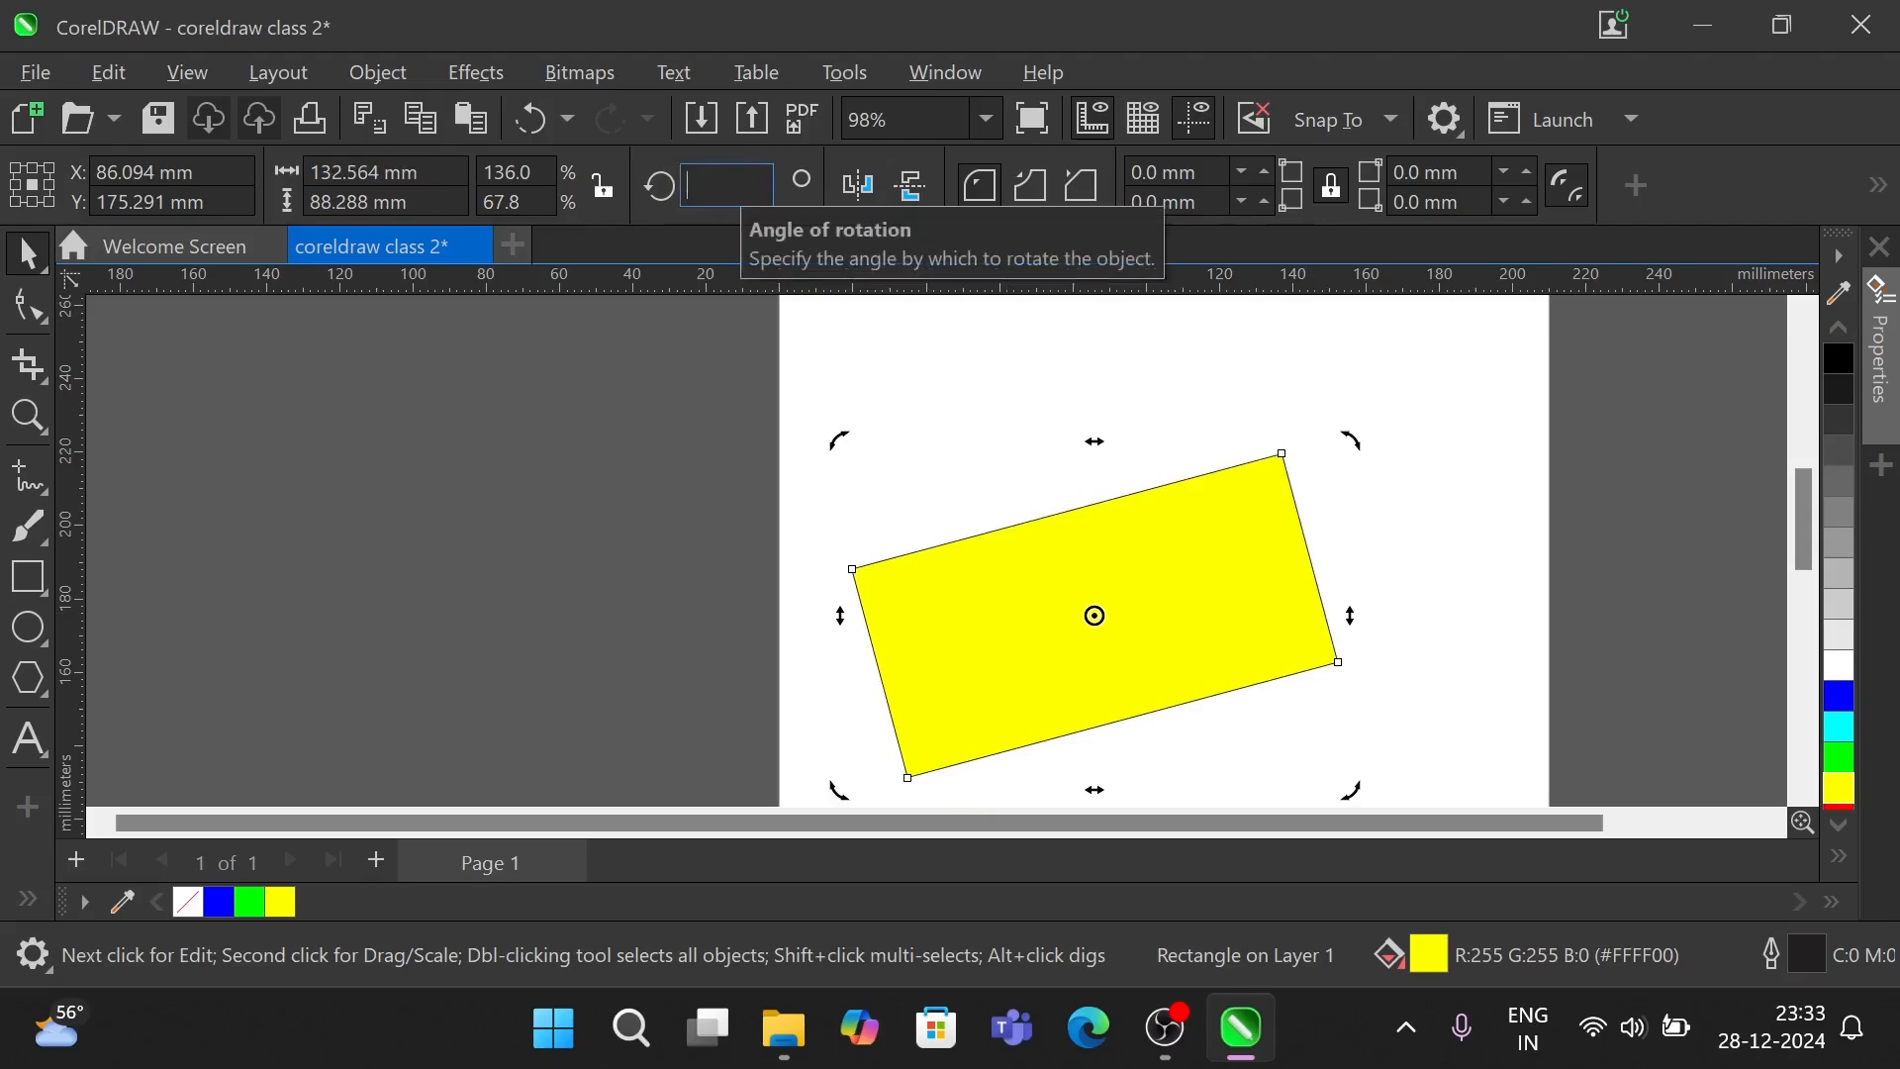
pyautogui.write('30')
pyautogui.press('Return')
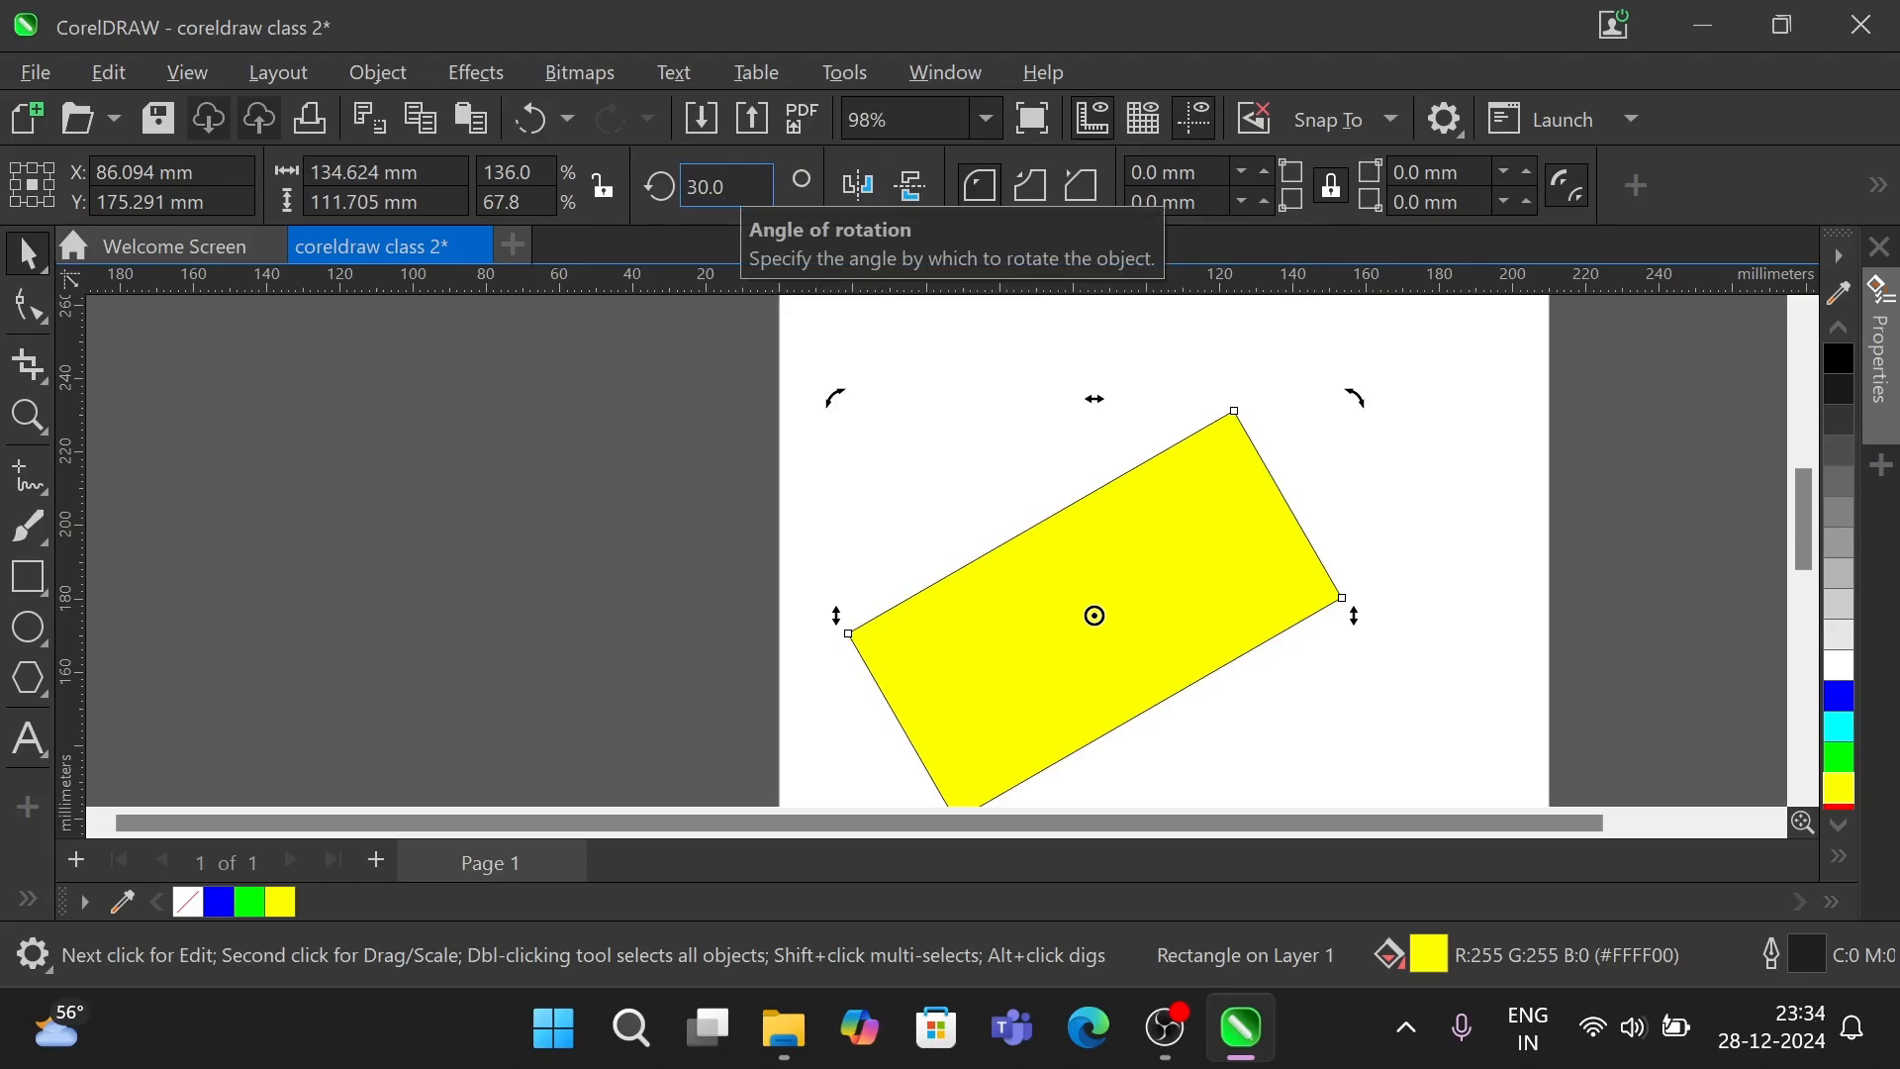
# - Set the rectangle's angle of rotation to 60°
pyautogui.press('BackSpace')
pyautogui.press('BackSpace')
pyautogui.press('BackSpace')
pyautogui.press('BackSpace')
pyautogui.write('60')
pyautogui.press('Return')
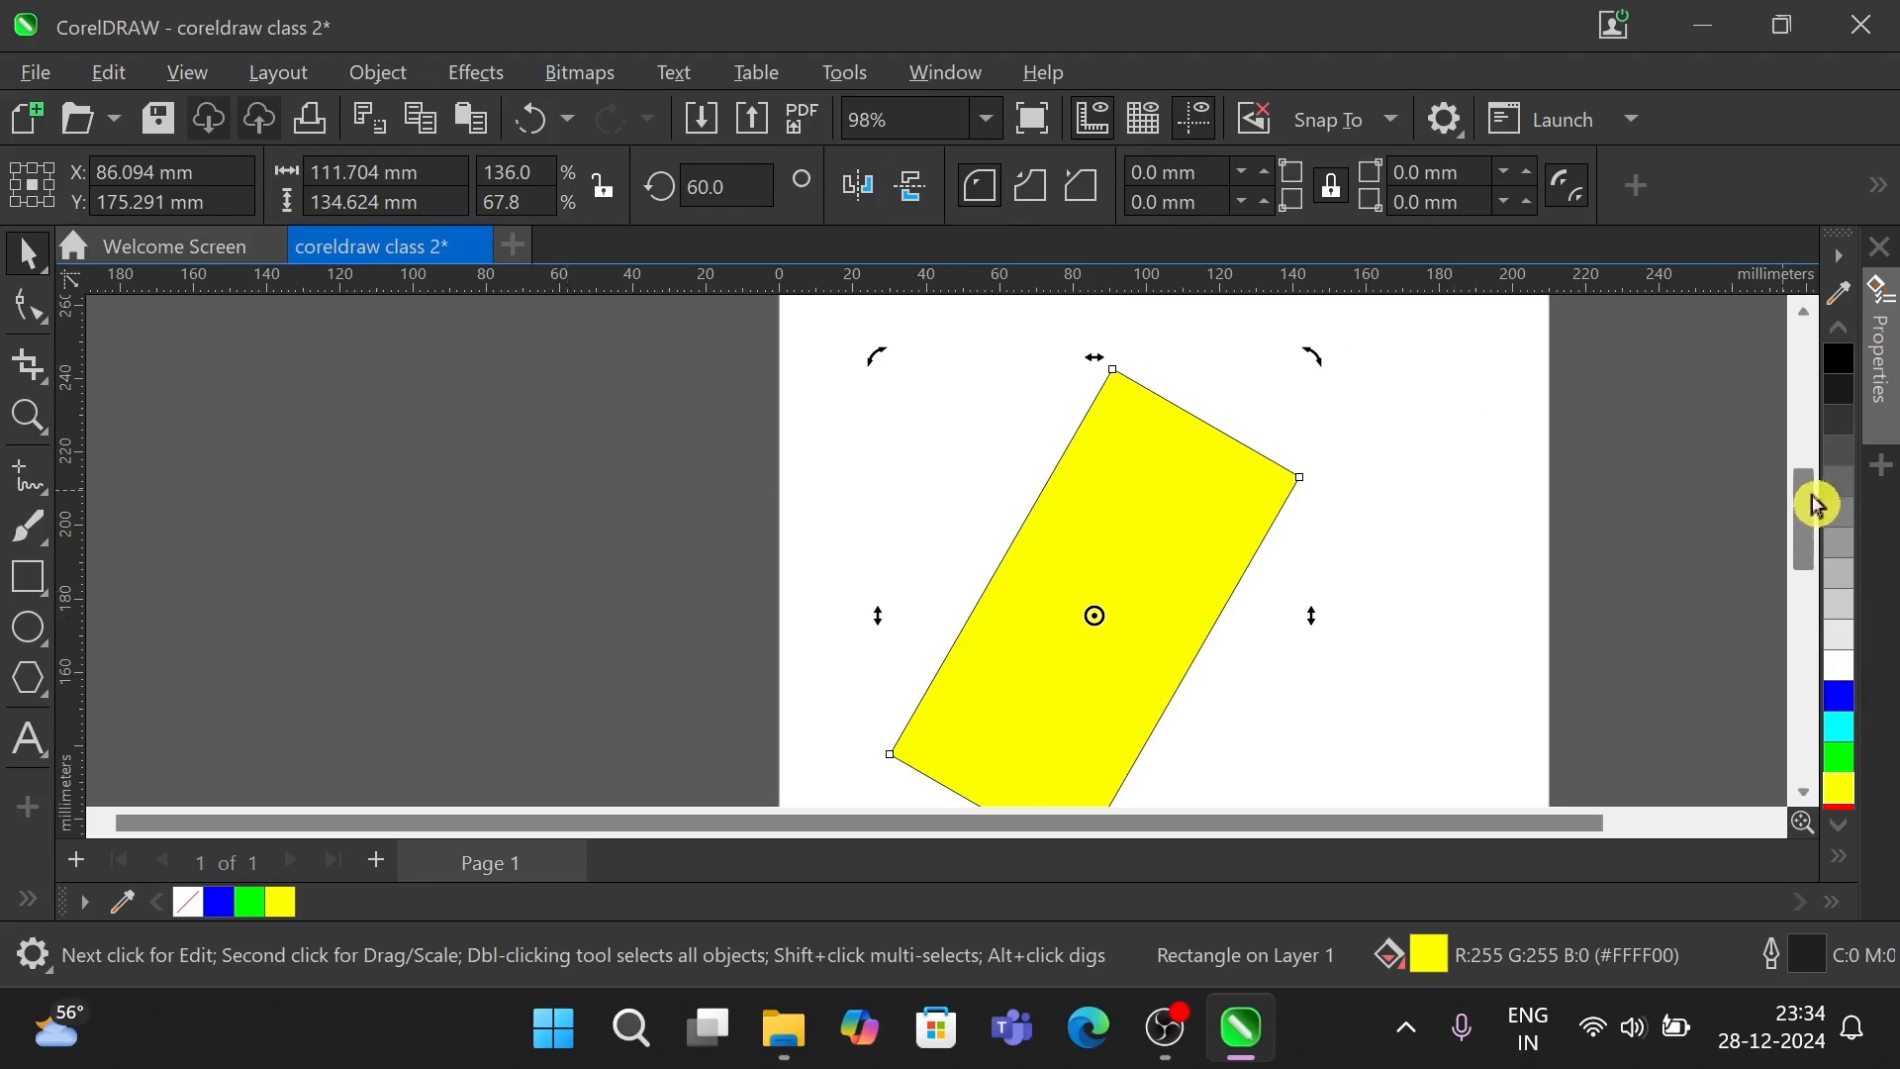
# - Scale the tilted rectangle down proportionally from its upper-right corner to about 92 mm wide and 111 mm high overall
pyautogui.moveTo(1817, 504); pyautogui.dragTo(1816, 512)
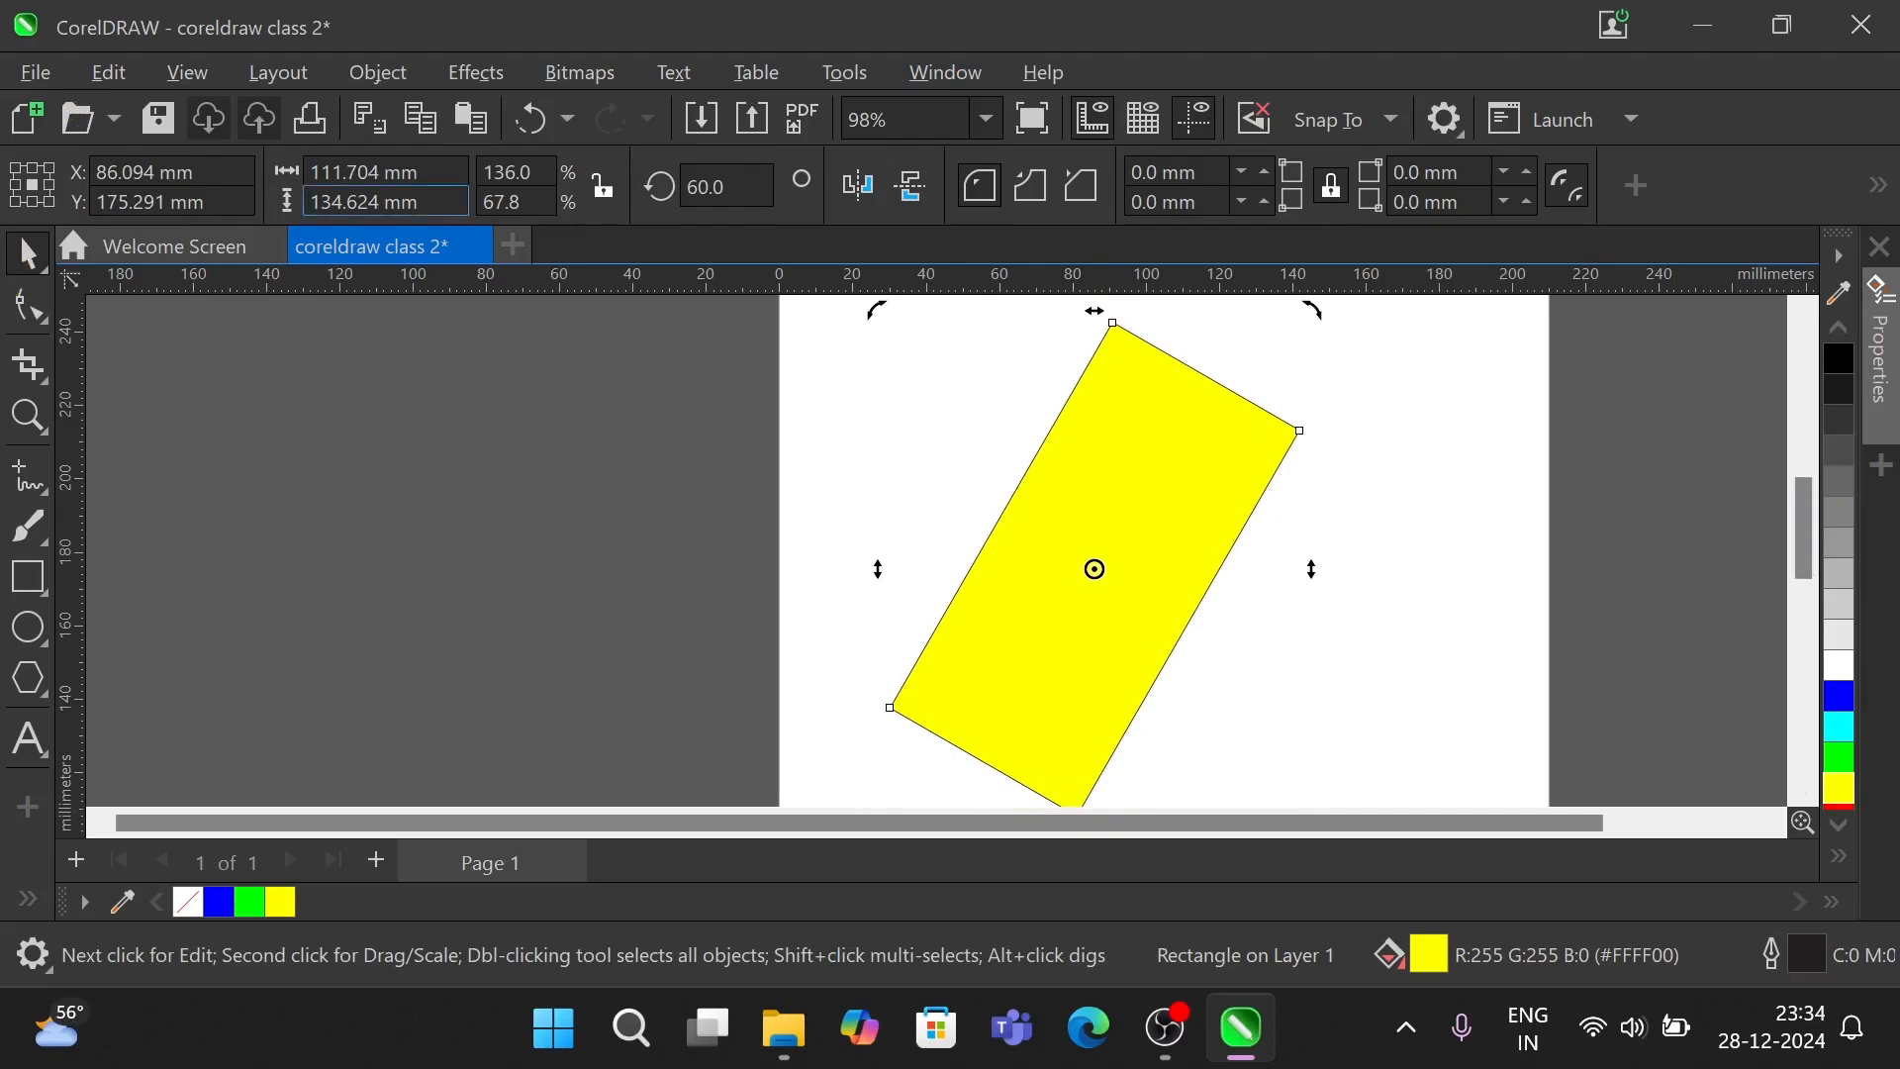
pyautogui.click(1094, 568)
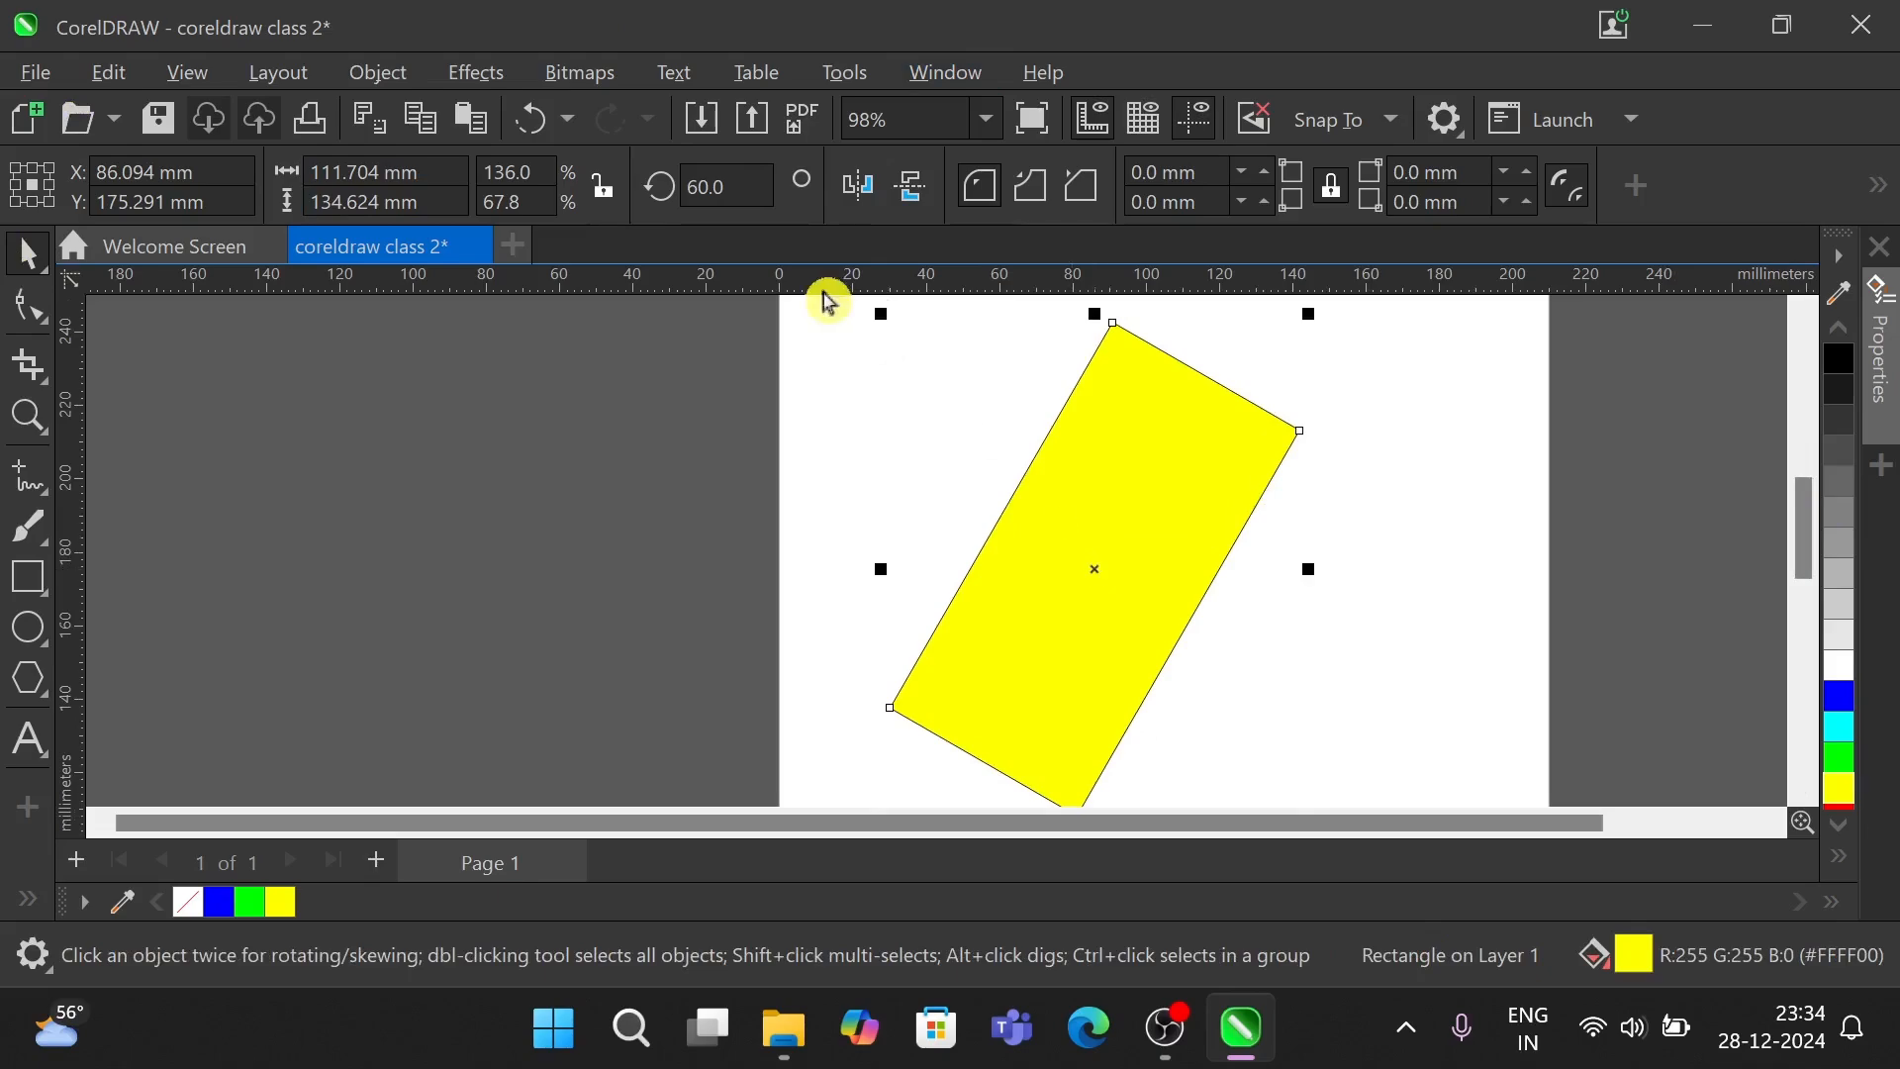
pyautogui.moveTo(1316, 318); pyautogui.dragTo(1268, 400)
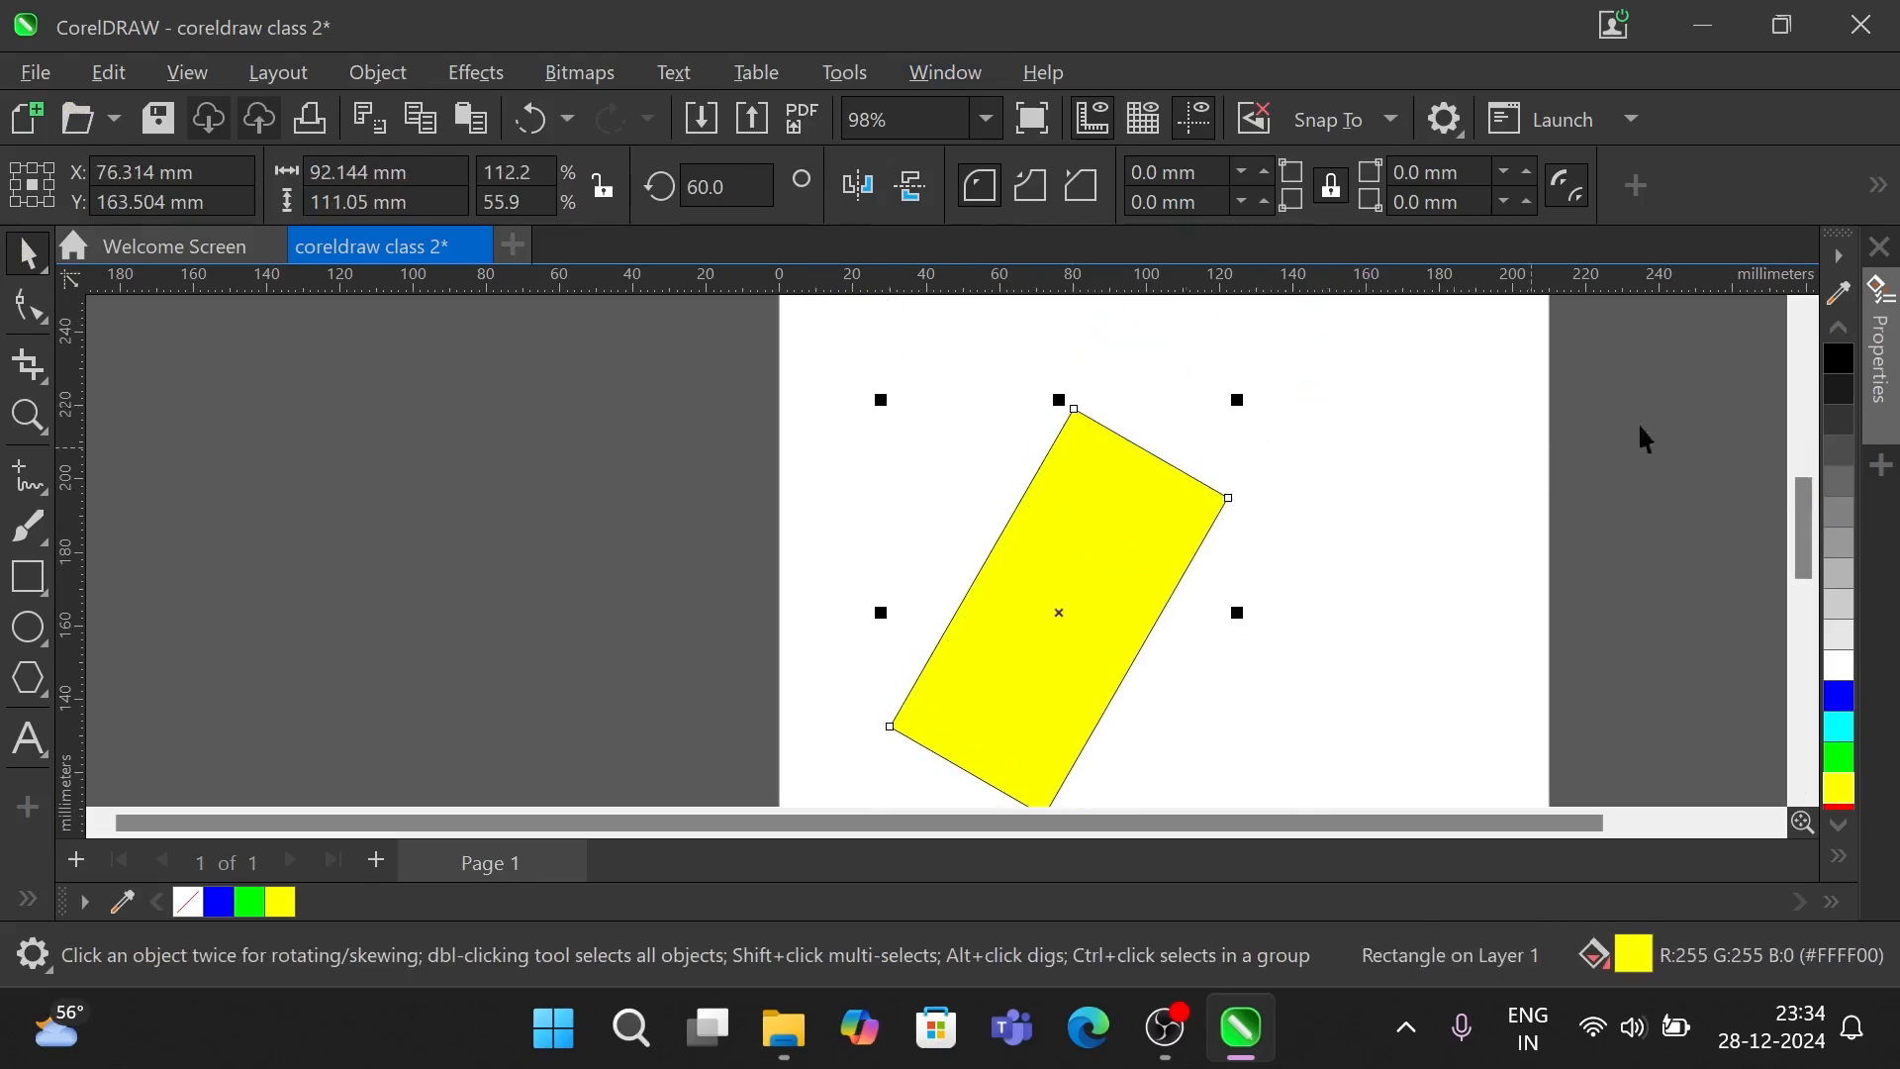
pyautogui.moveTo(1792, 500)
pyautogui.mouseDown()
pyautogui.moveTo(1799, 526)
pyautogui.moveTo(1799, 509)
pyautogui.mouseUp()
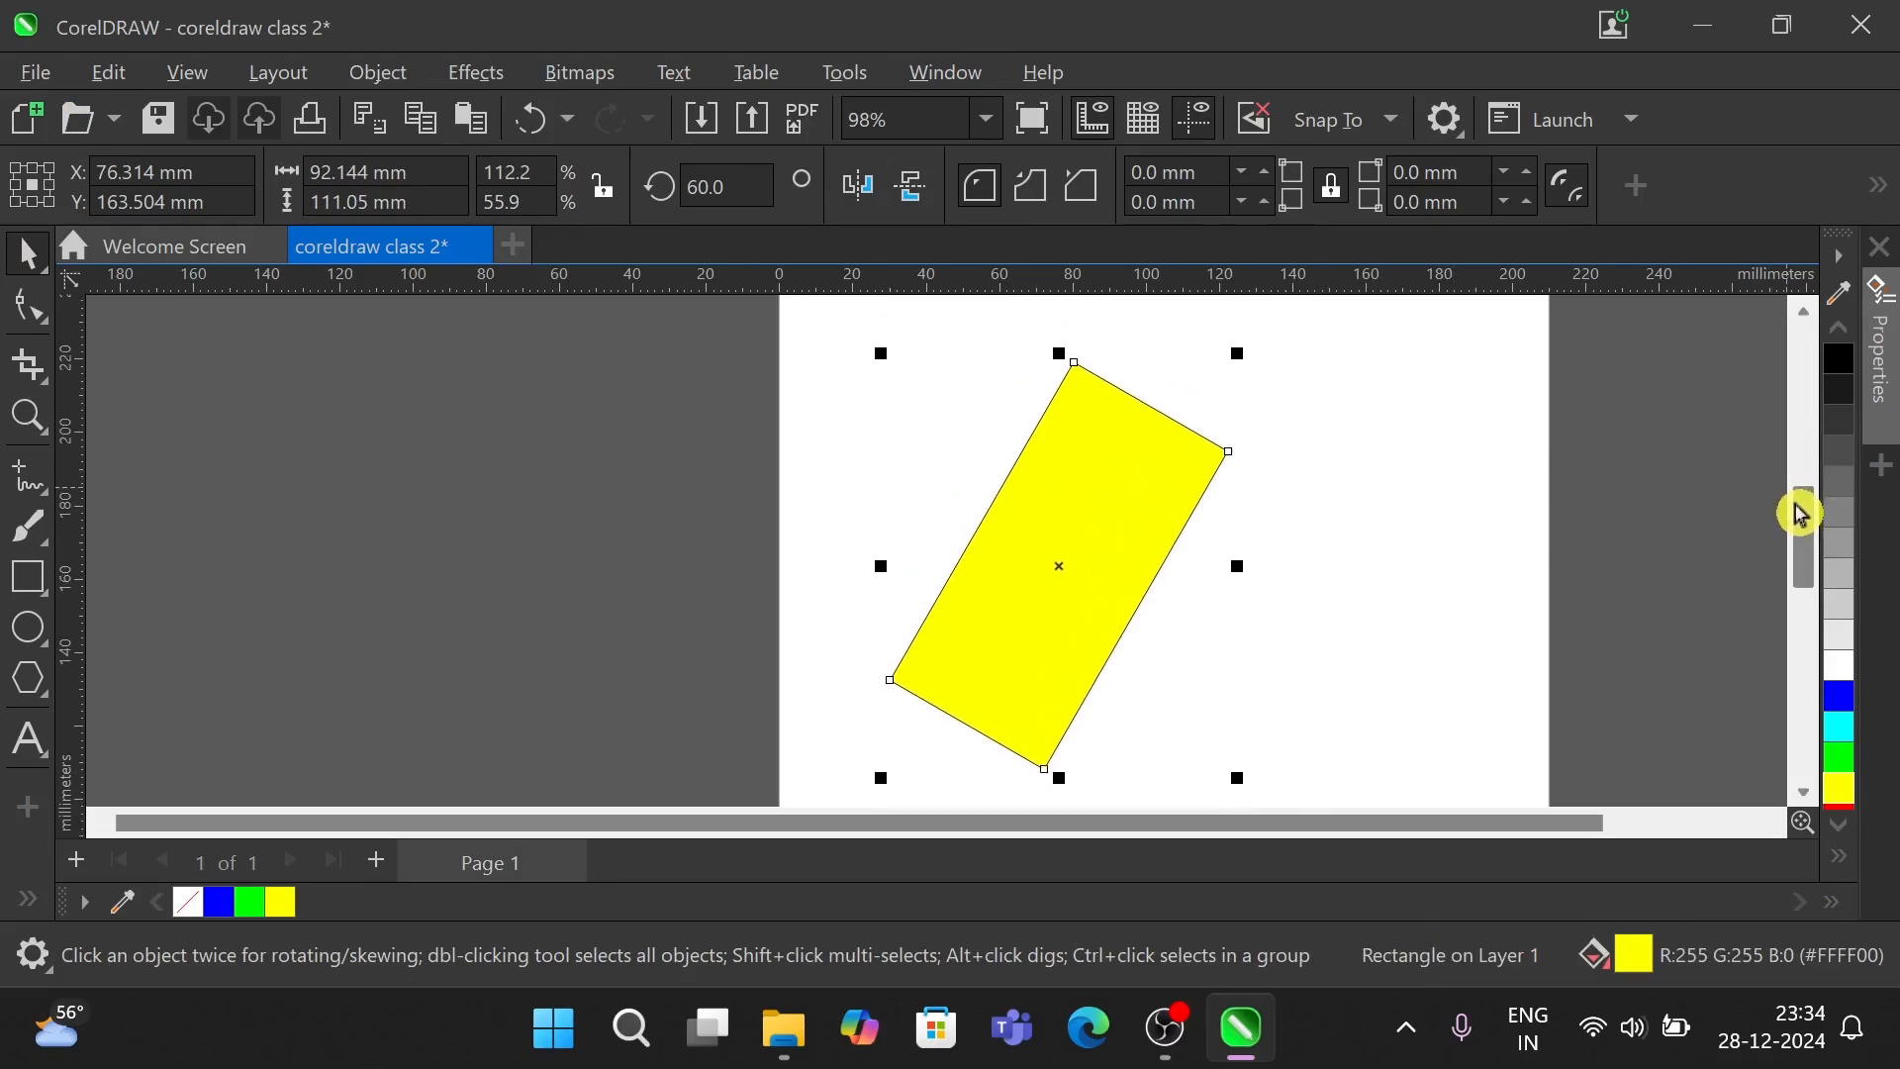
# - Rotate the rectangle clockwise to about 358.8°, and continue clockwise in constrained 15° increments to about 268.8°
pyautogui.click(1058, 562)
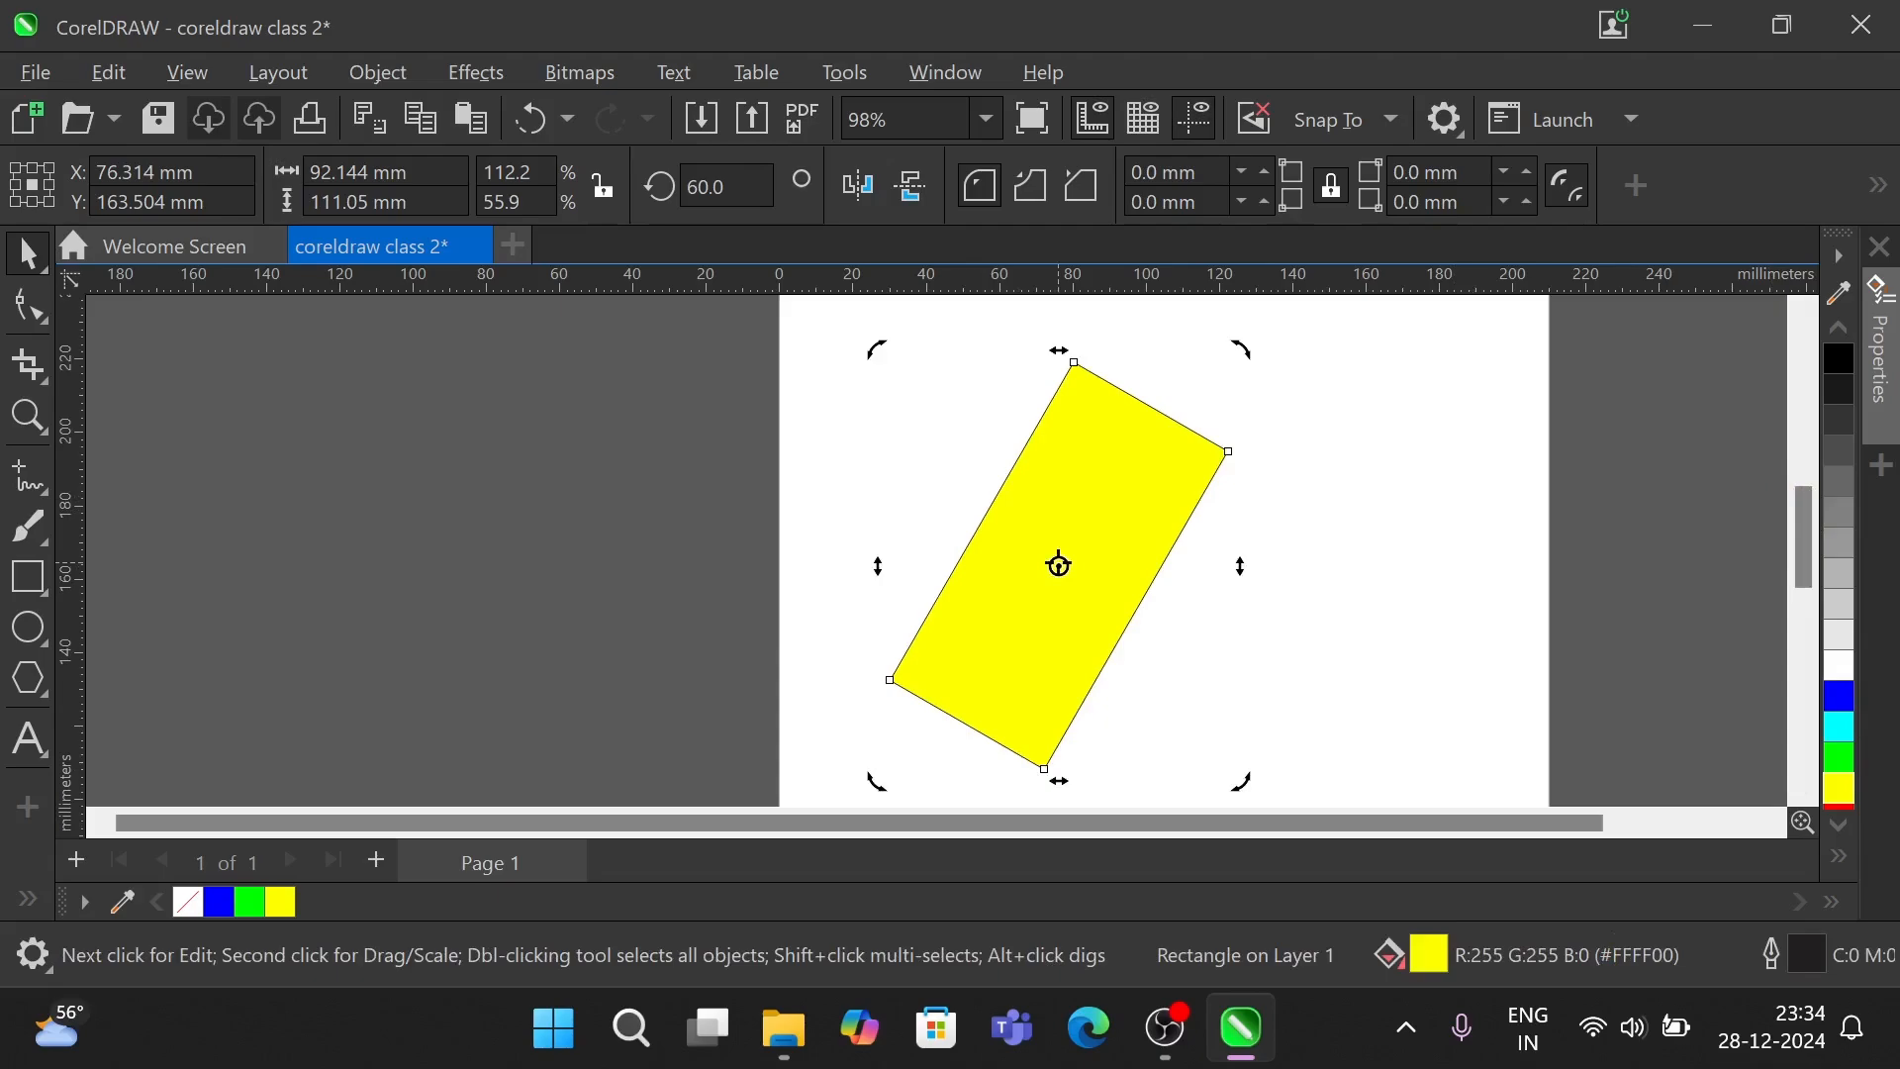
pyautogui.moveTo(1244, 345); pyautogui.dragTo(1273, 610)
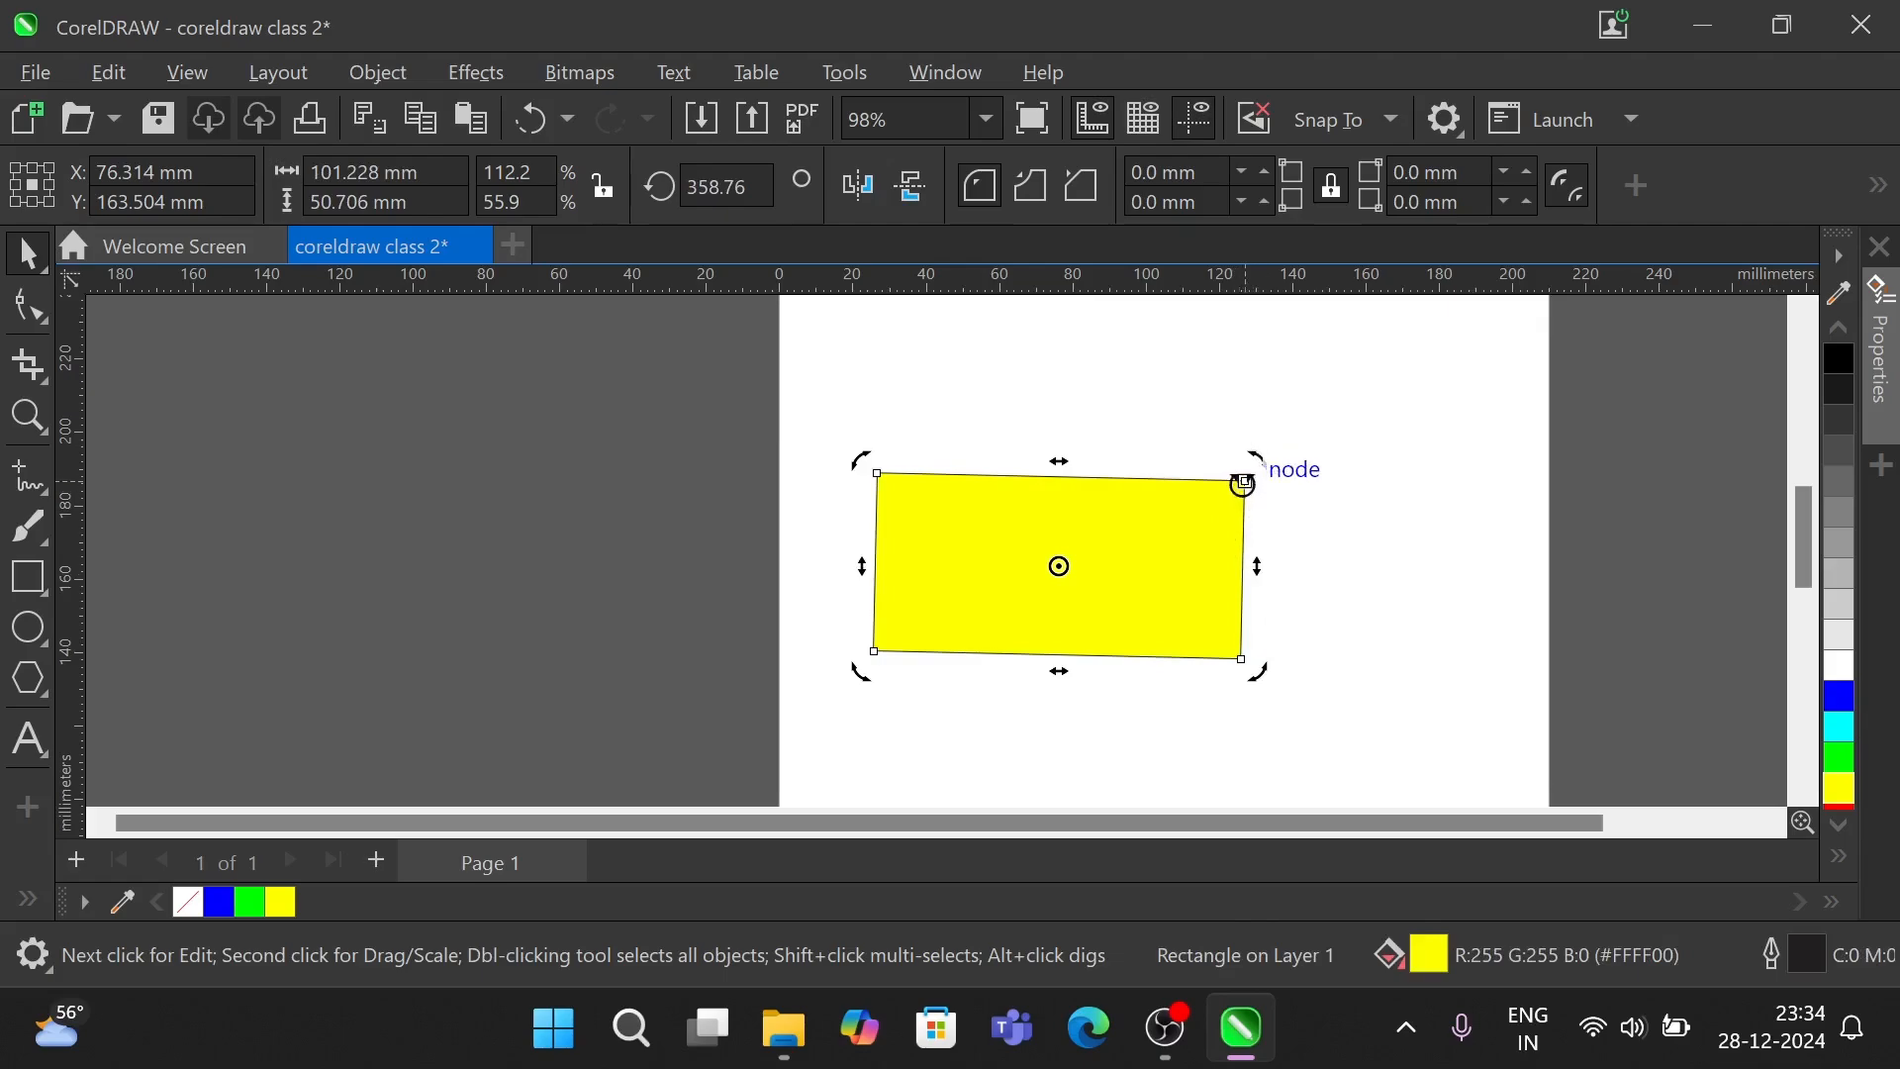
pyautogui.moveTo(1240, 483); pyautogui.dragTo(1255, 591)
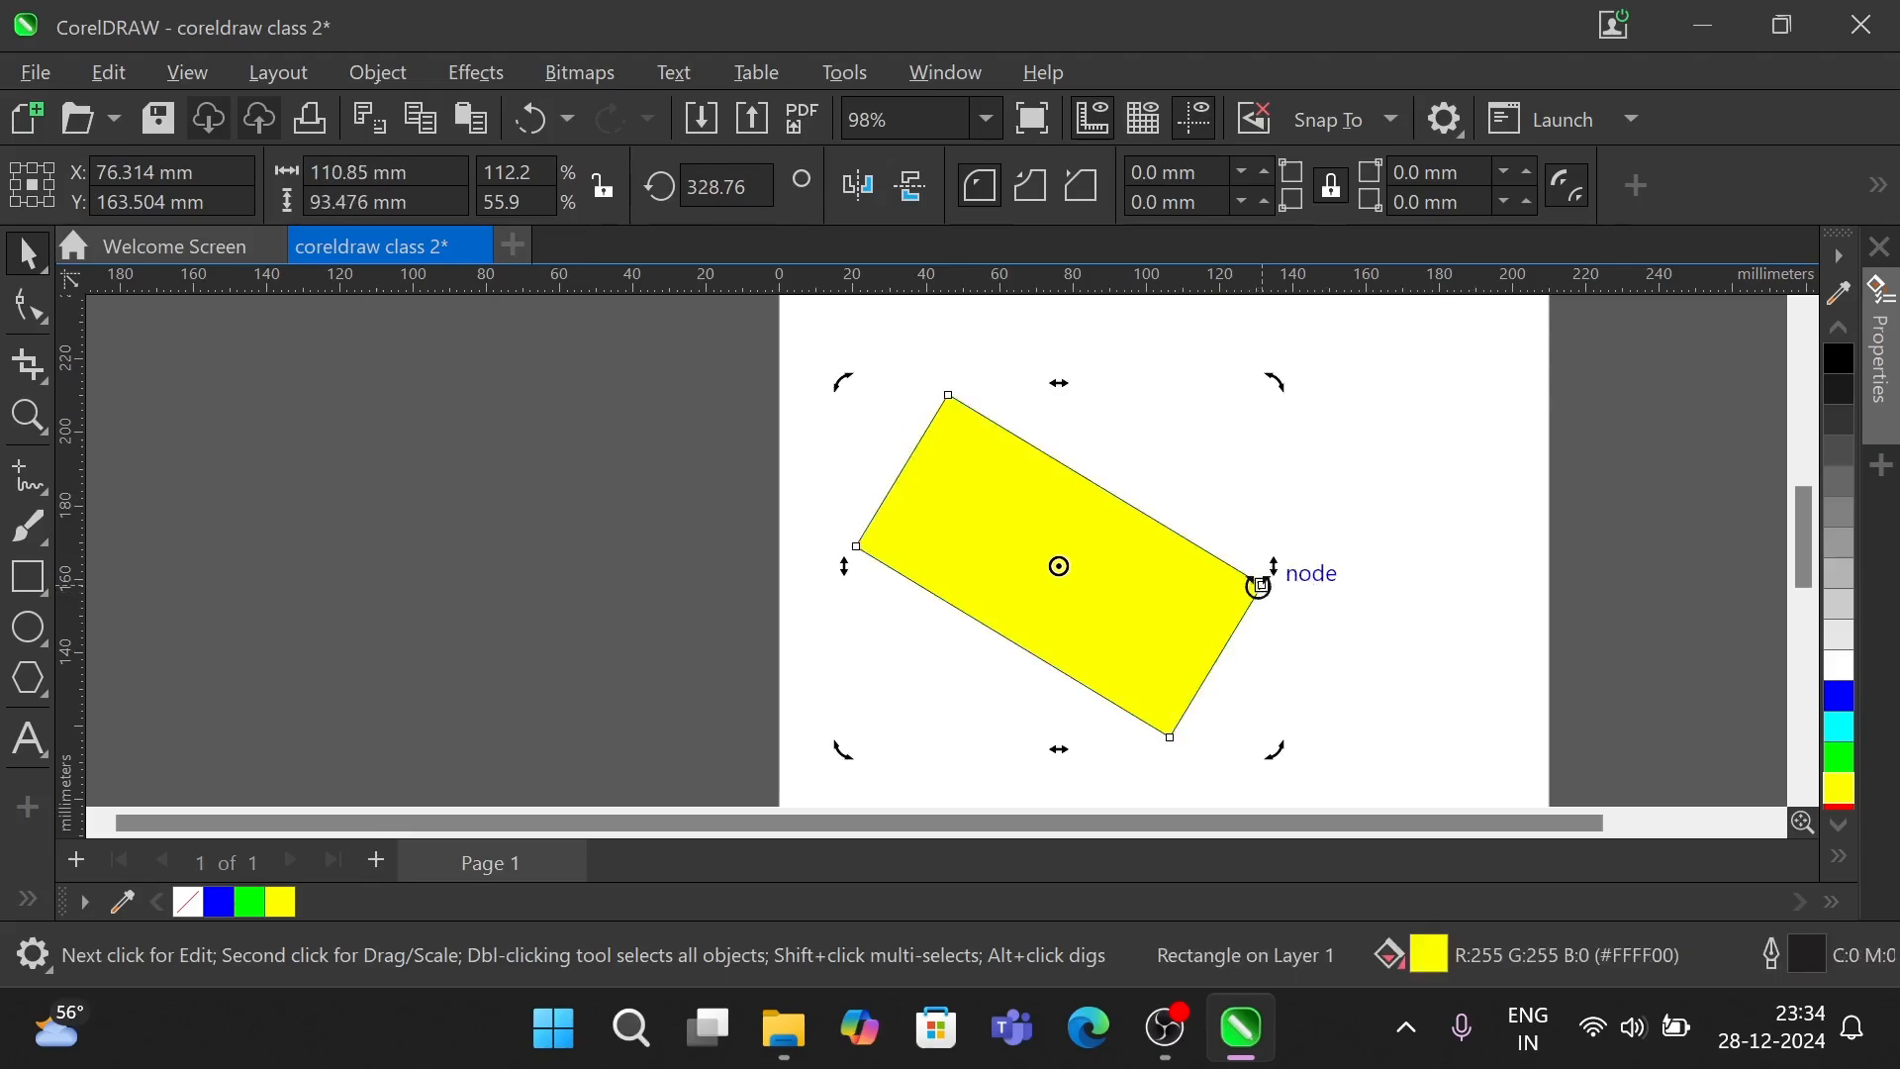
pyautogui.moveTo(1259, 586); pyautogui.dragTo(1149, 752)
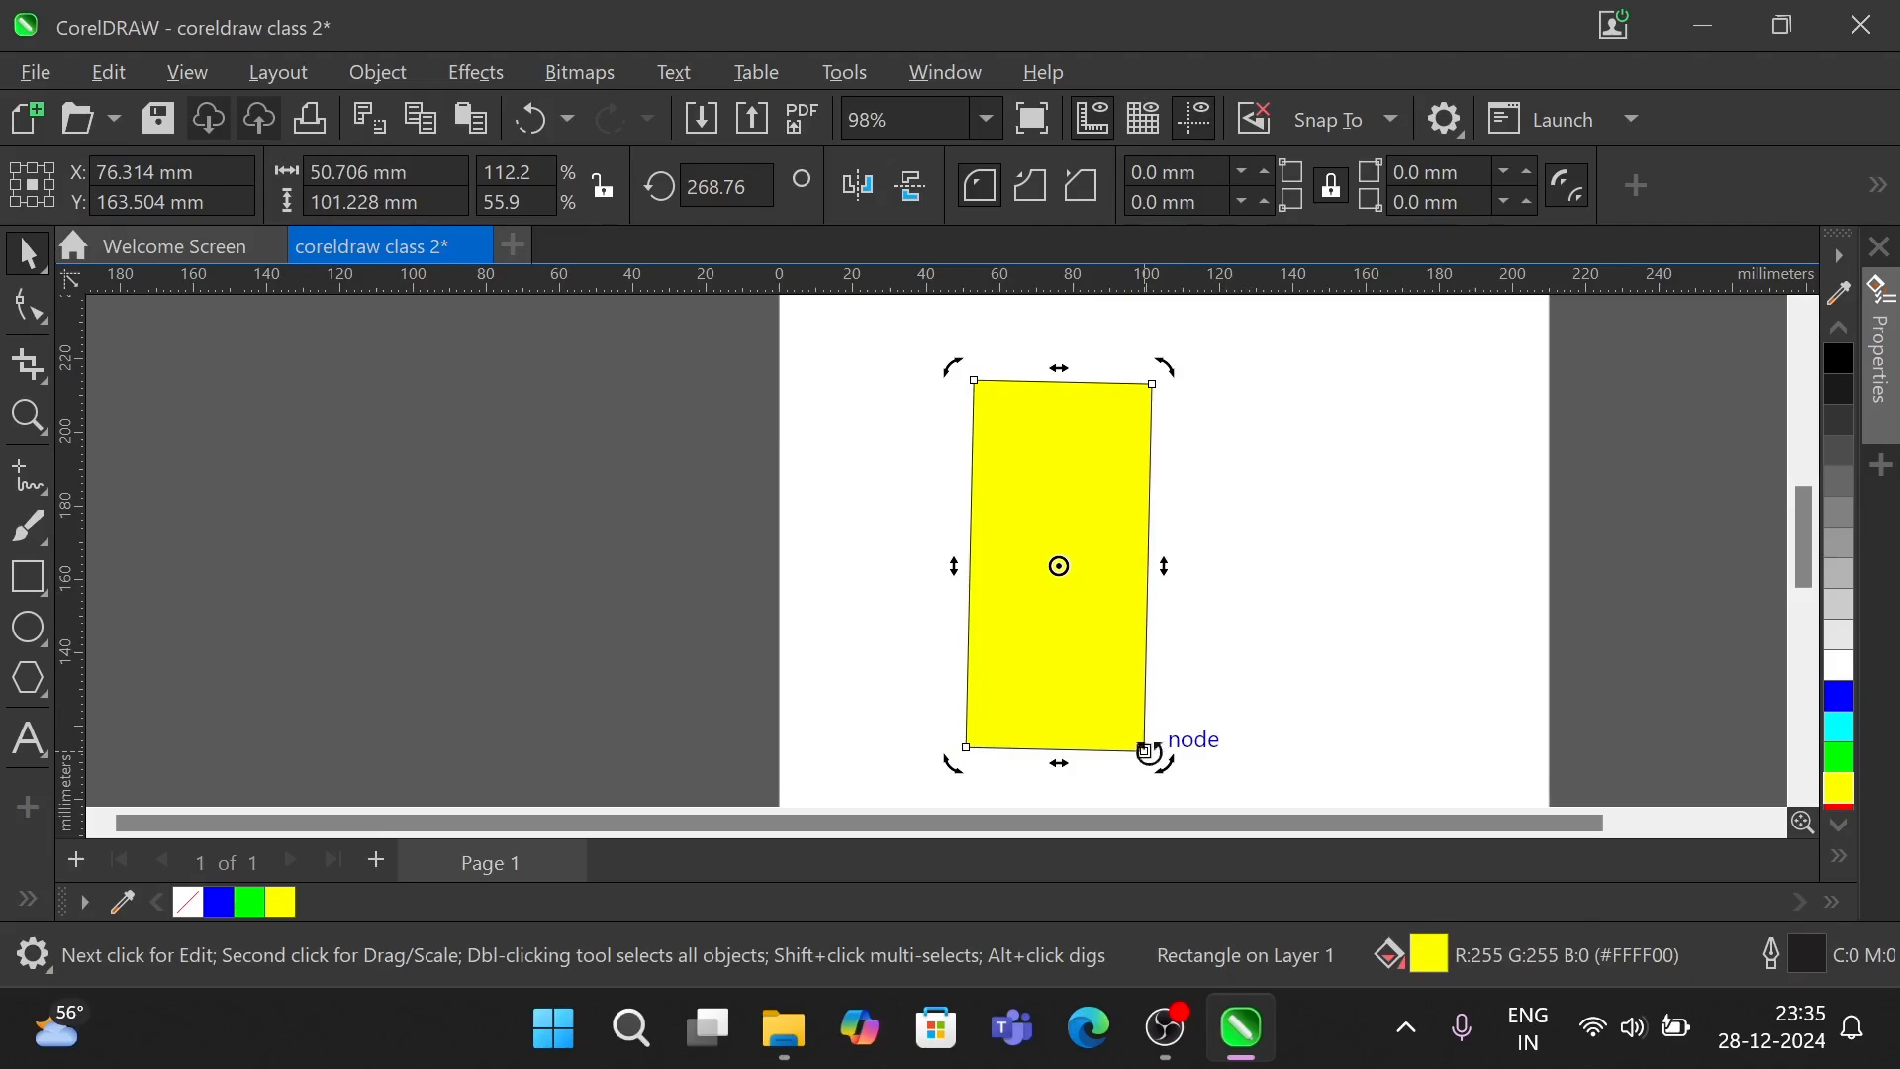
# - Rotate the rectangle counterclockwise in constrained 15° increments to about 328.8°, and turn it back clockwise in 15° increments
pyautogui.moveTo(1148, 752); pyautogui.dragTo(1175, 727)
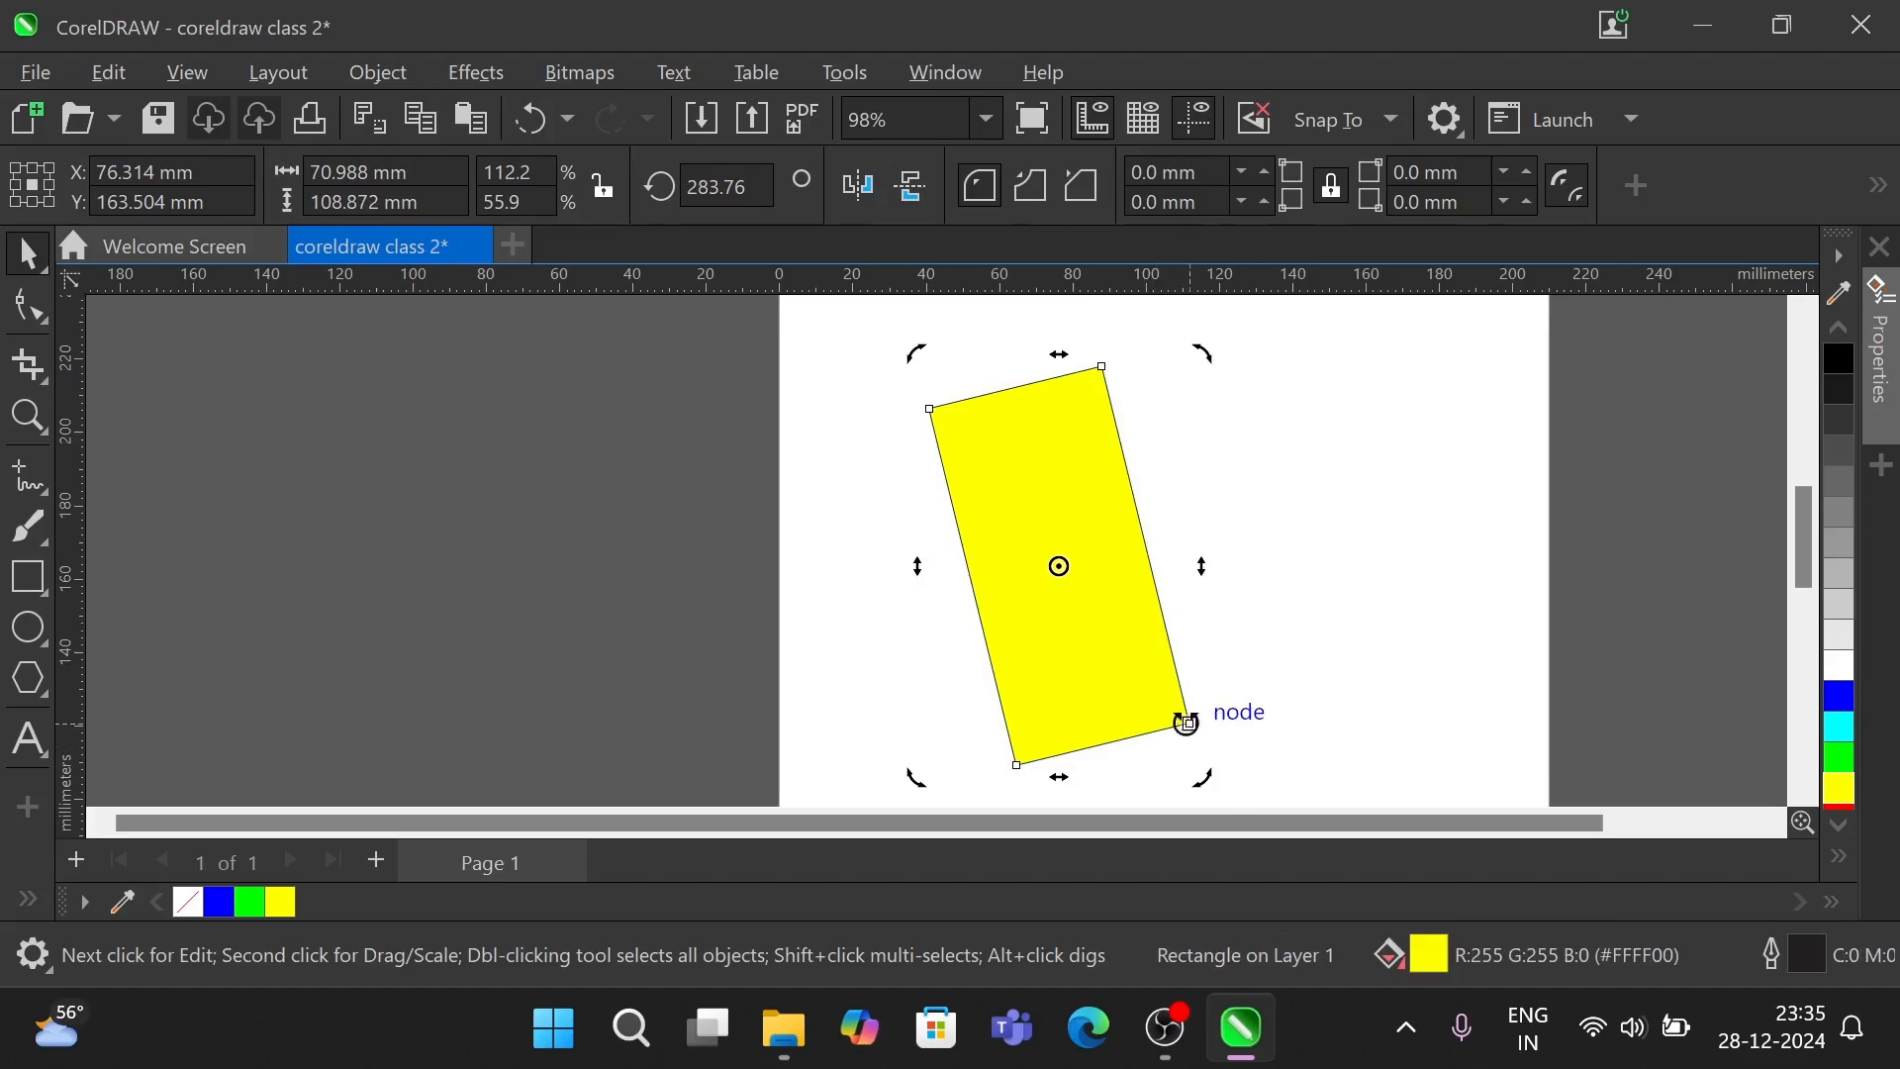
pyautogui.moveTo(1192, 722); pyautogui.dragTo(1204, 692)
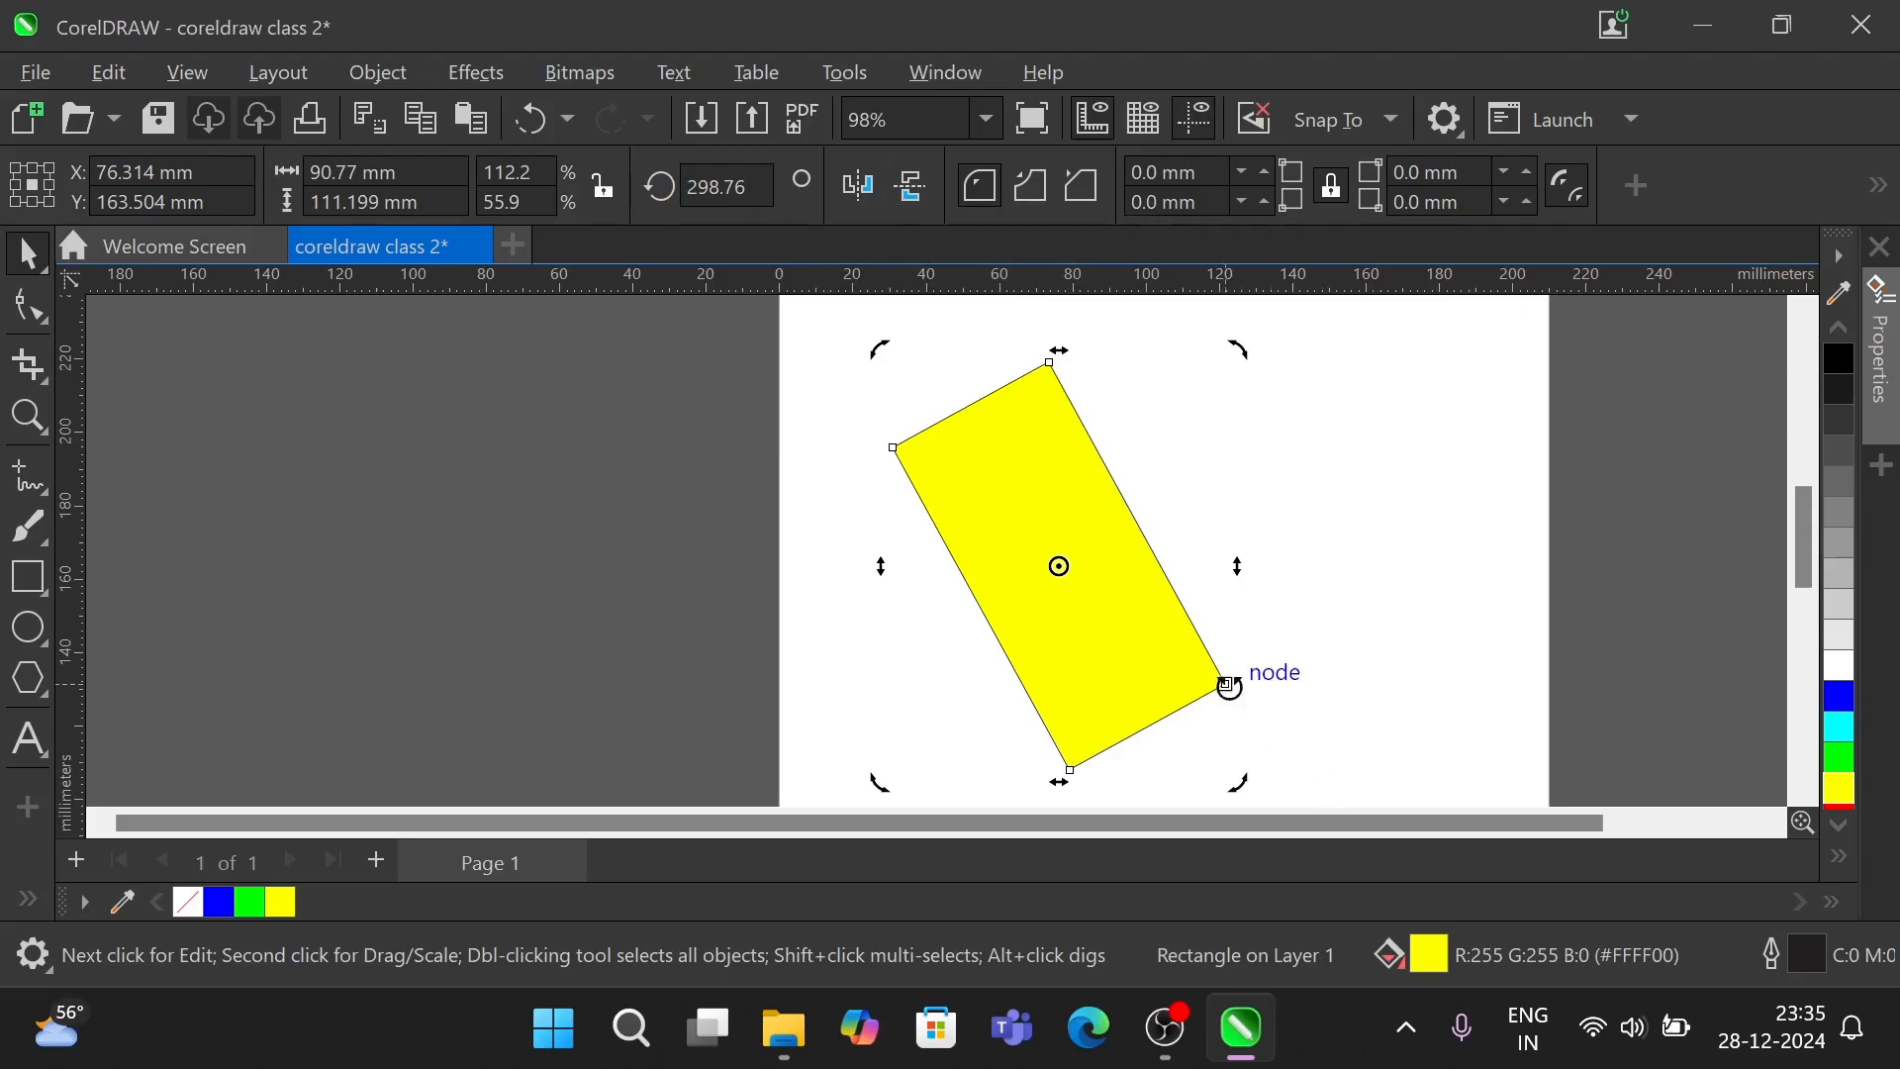
pyautogui.moveTo(1227, 683); pyautogui.dragTo(1233, 646)
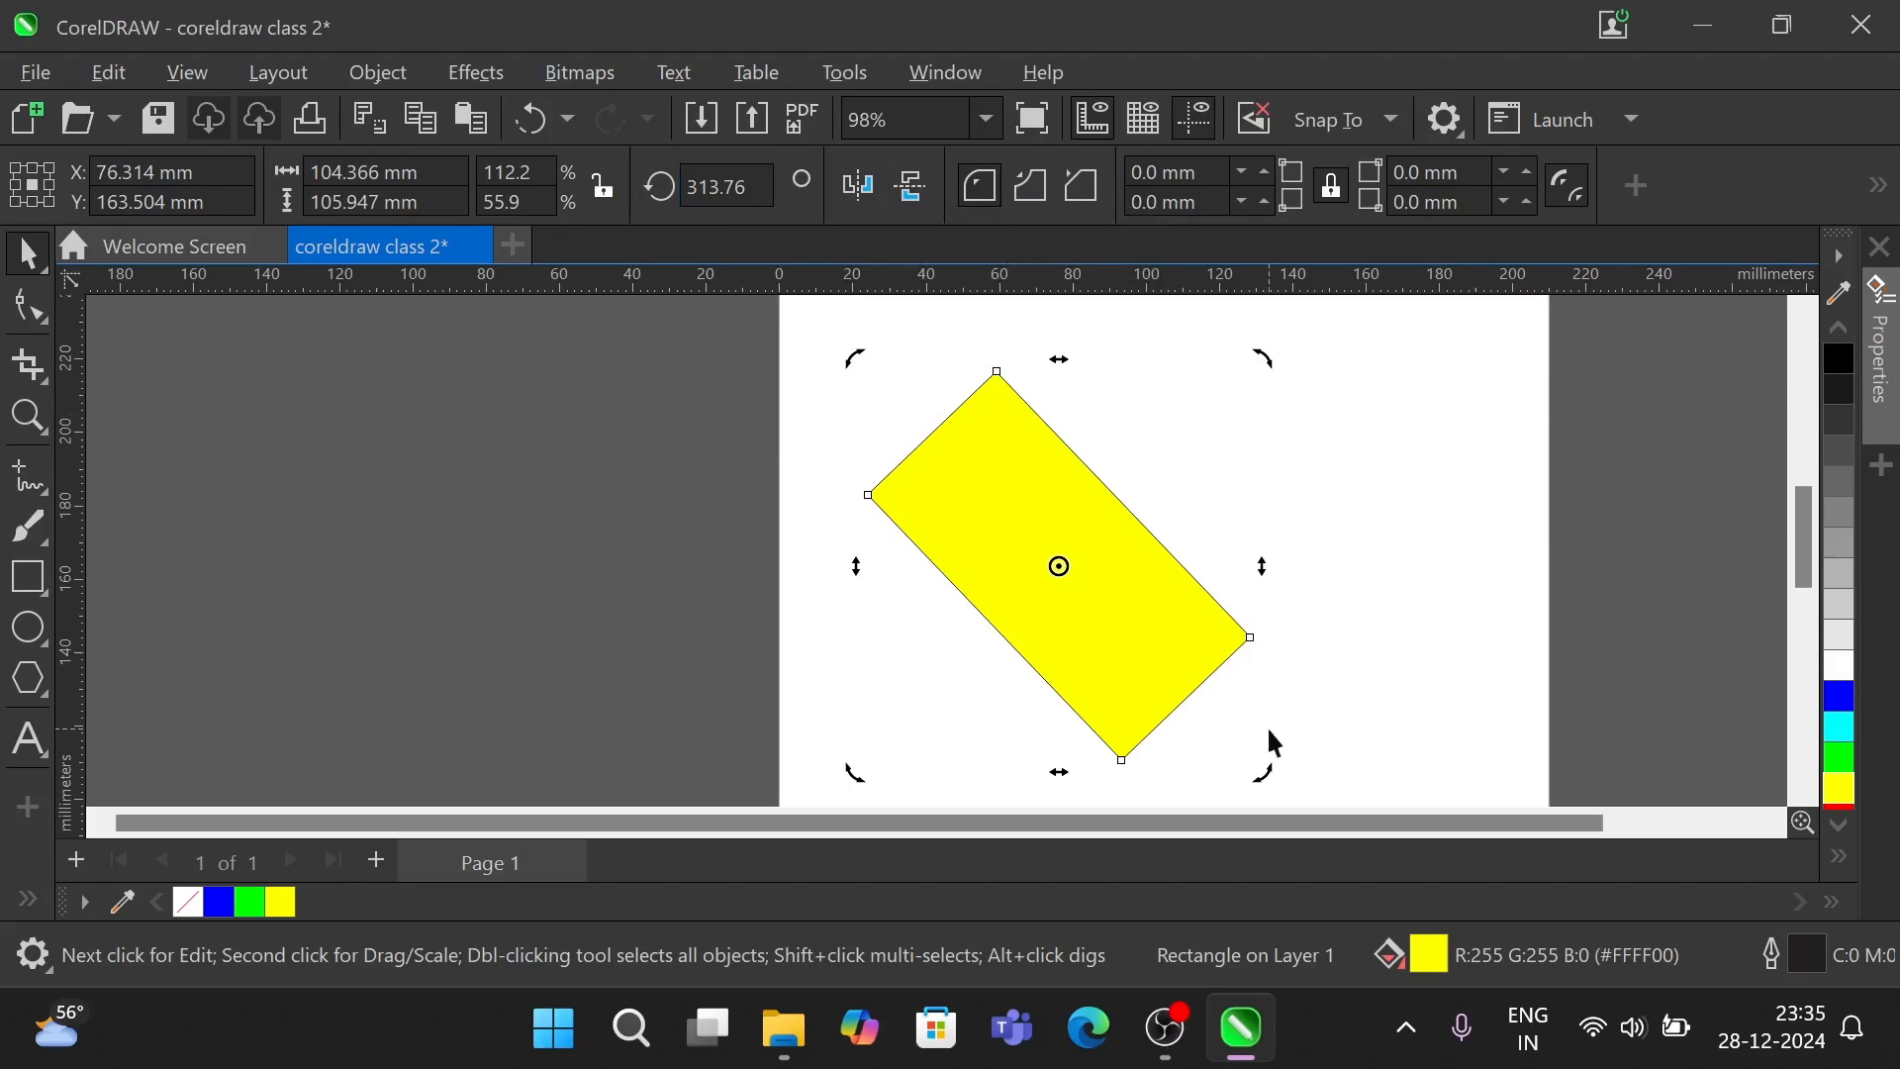
pyautogui.moveTo(1251, 637); pyautogui.dragTo(1258, 607)
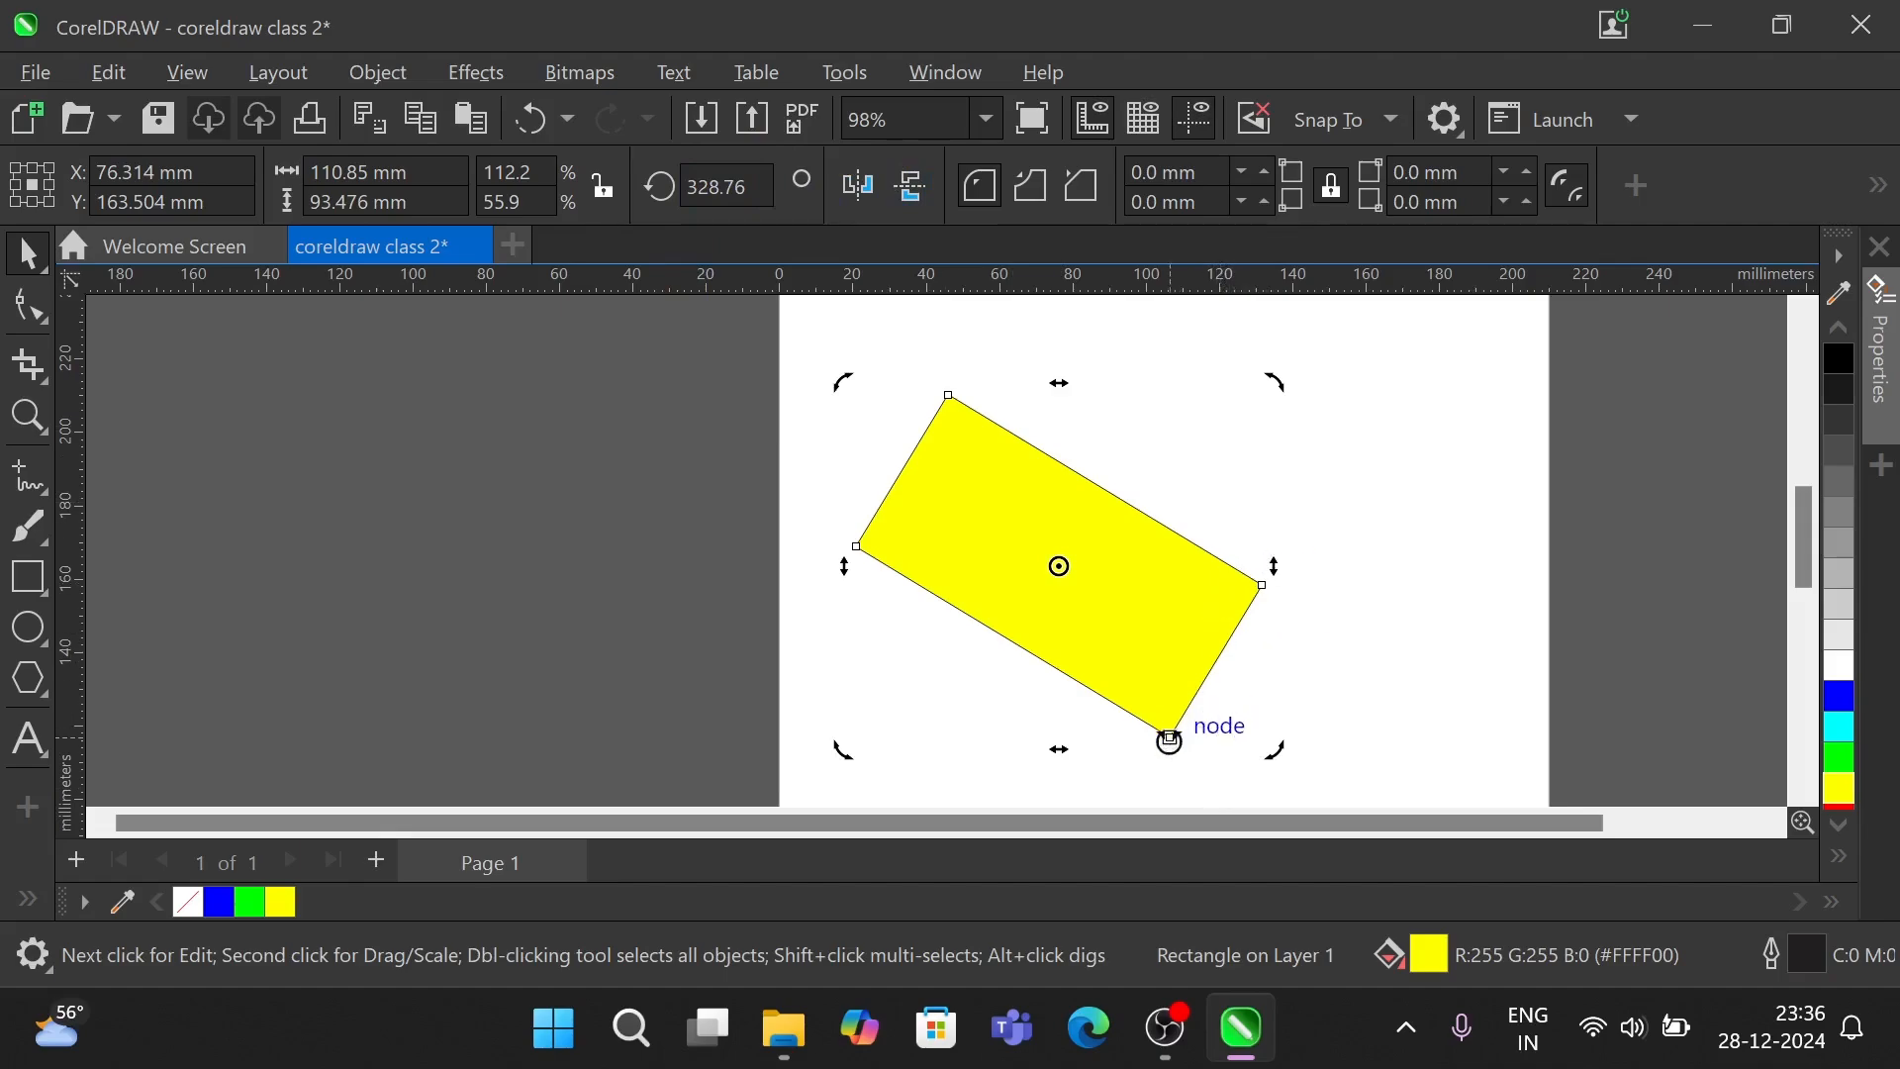
pyautogui.moveTo(1169, 740); pyautogui.dragTo(1144, 779)
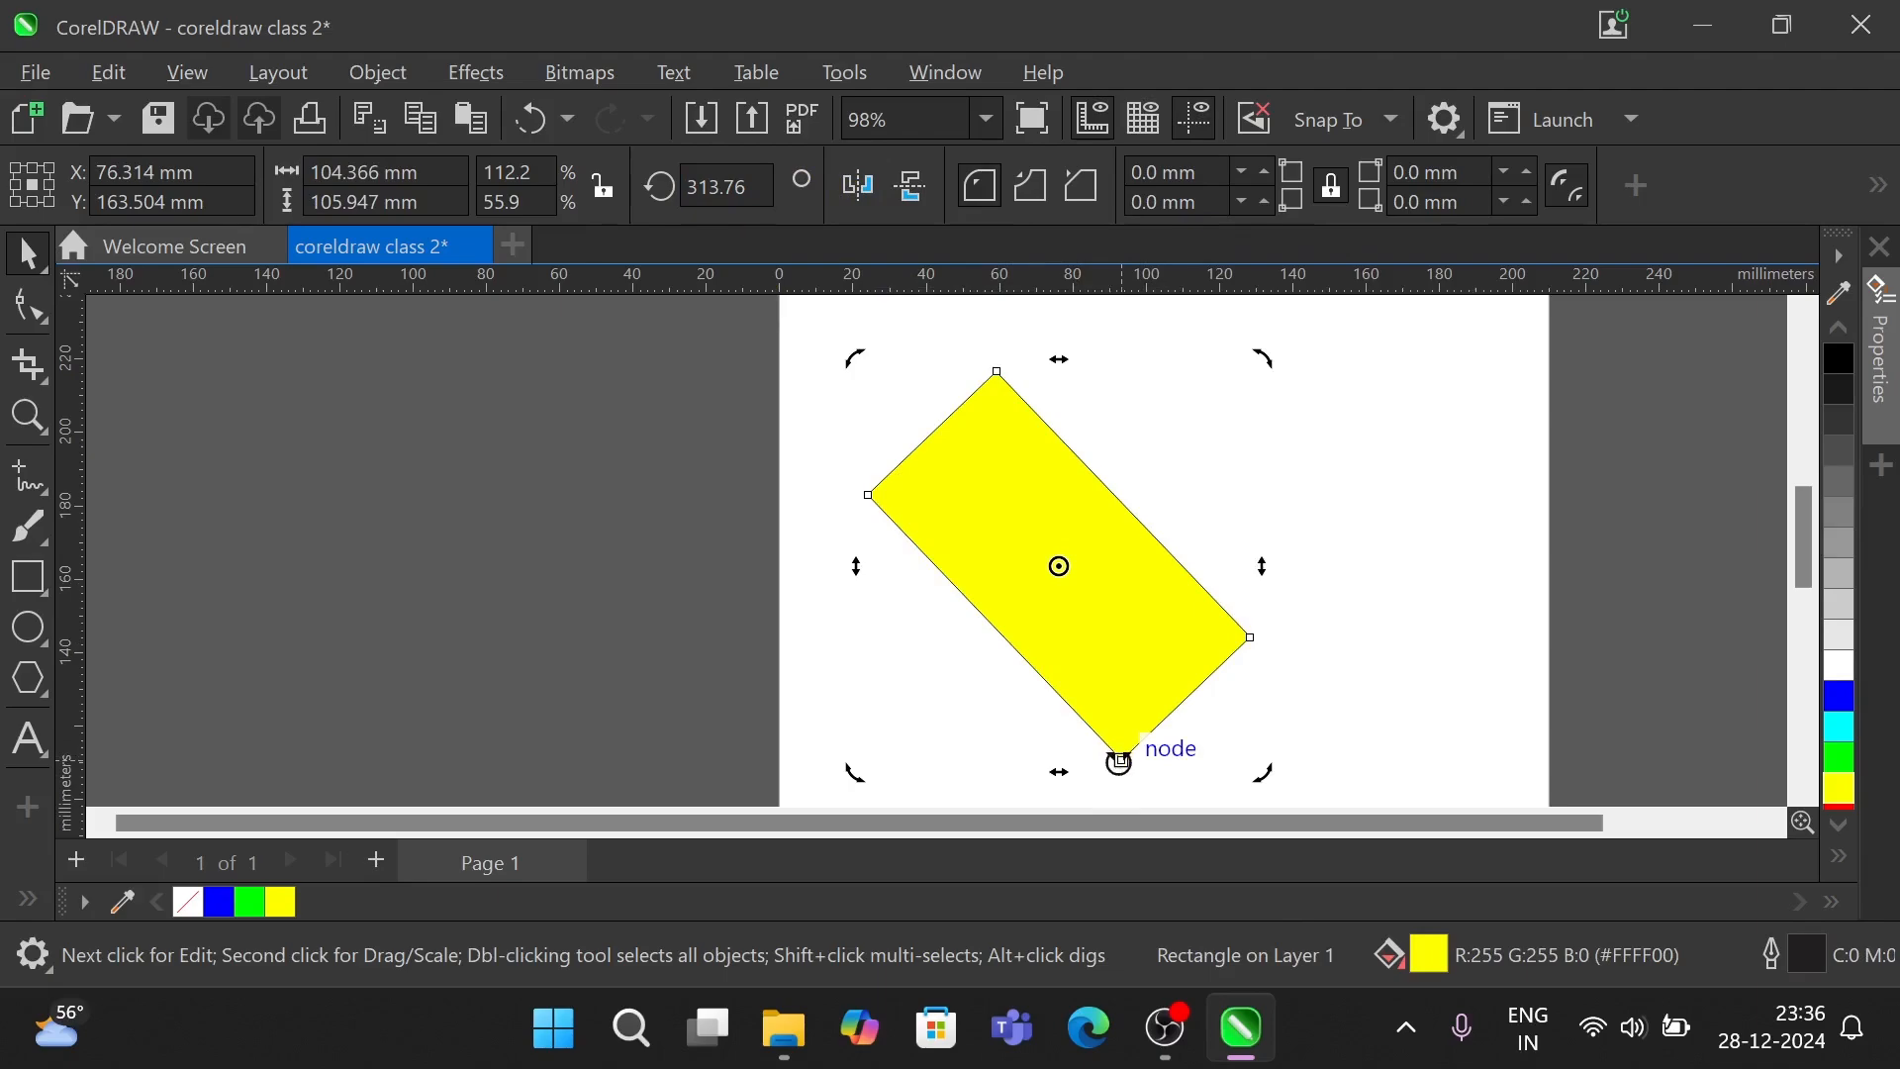
pyautogui.moveTo(1115, 759); pyautogui.dragTo(1069, 772)
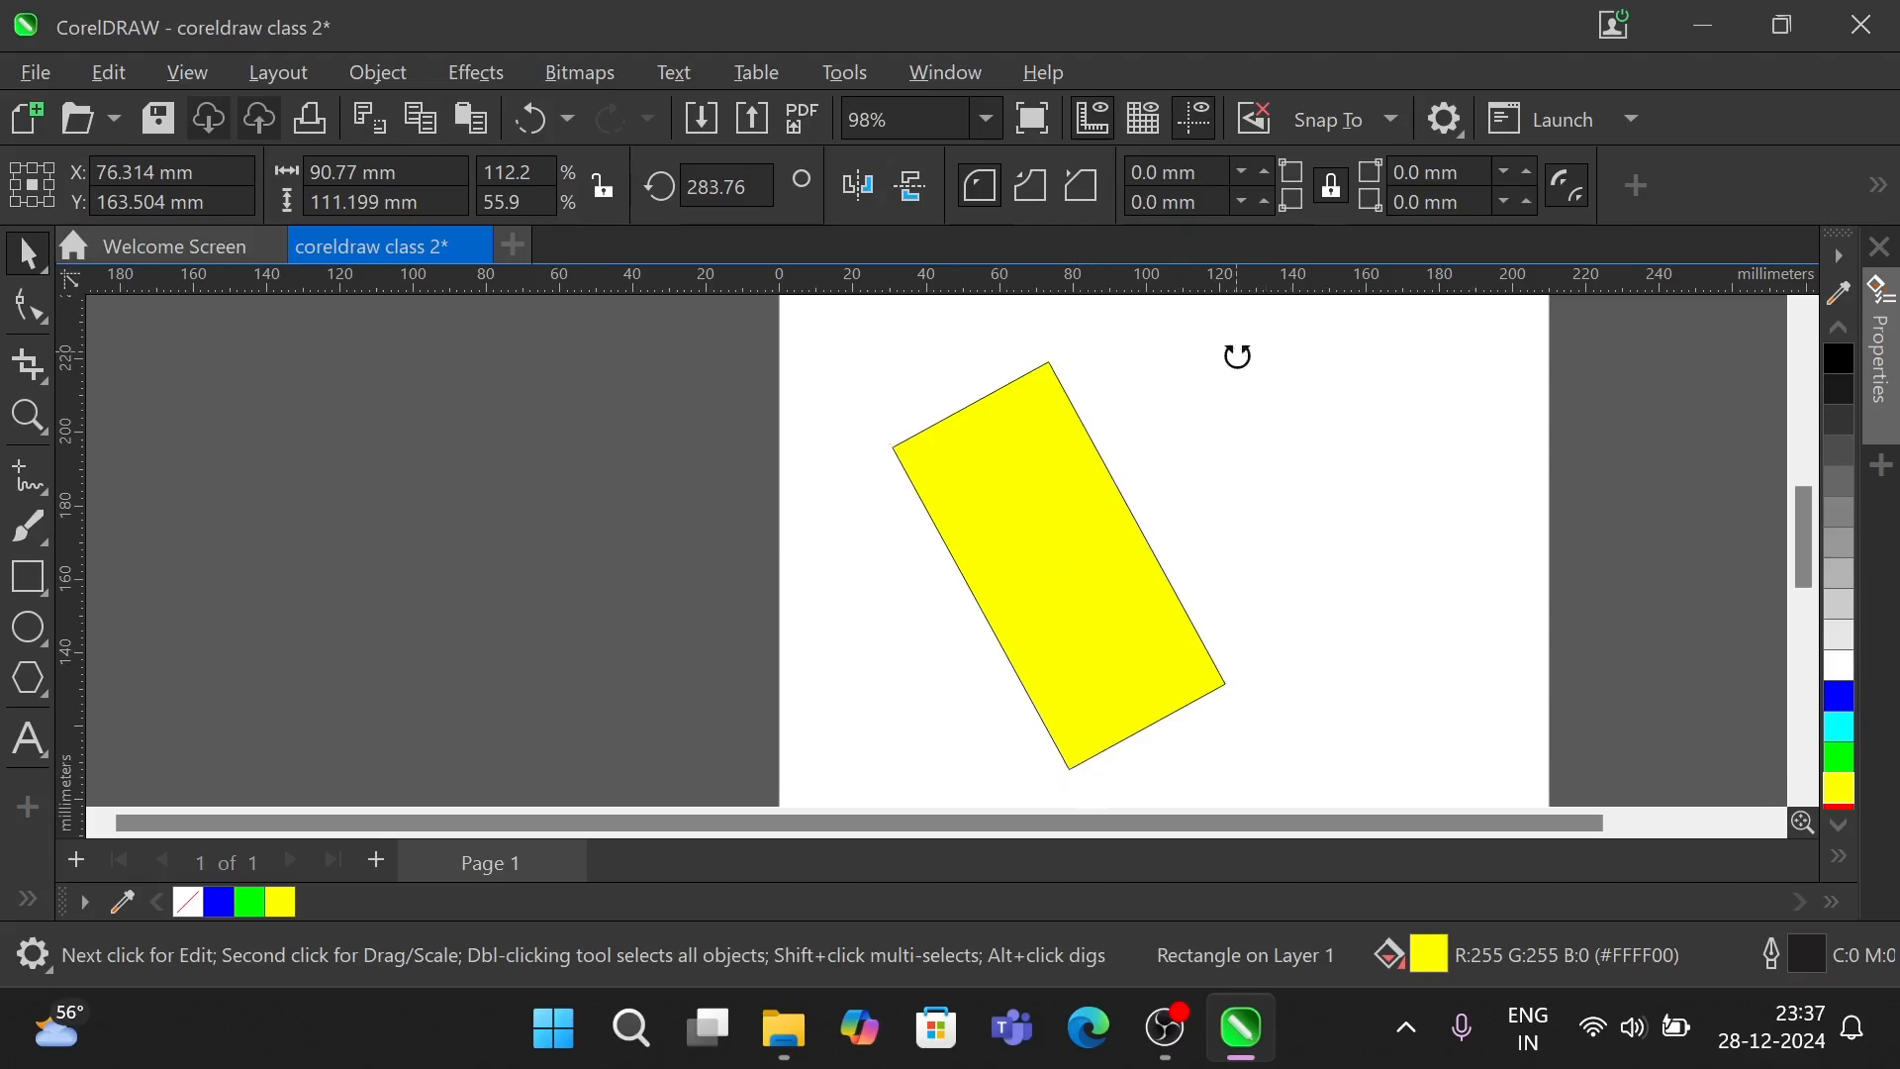
# - Rotate the rectangle freehand in several turns around its centre to an angle of about 180.8°
pyautogui.moveTo(1235, 354); pyautogui.dragTo(999, 465)
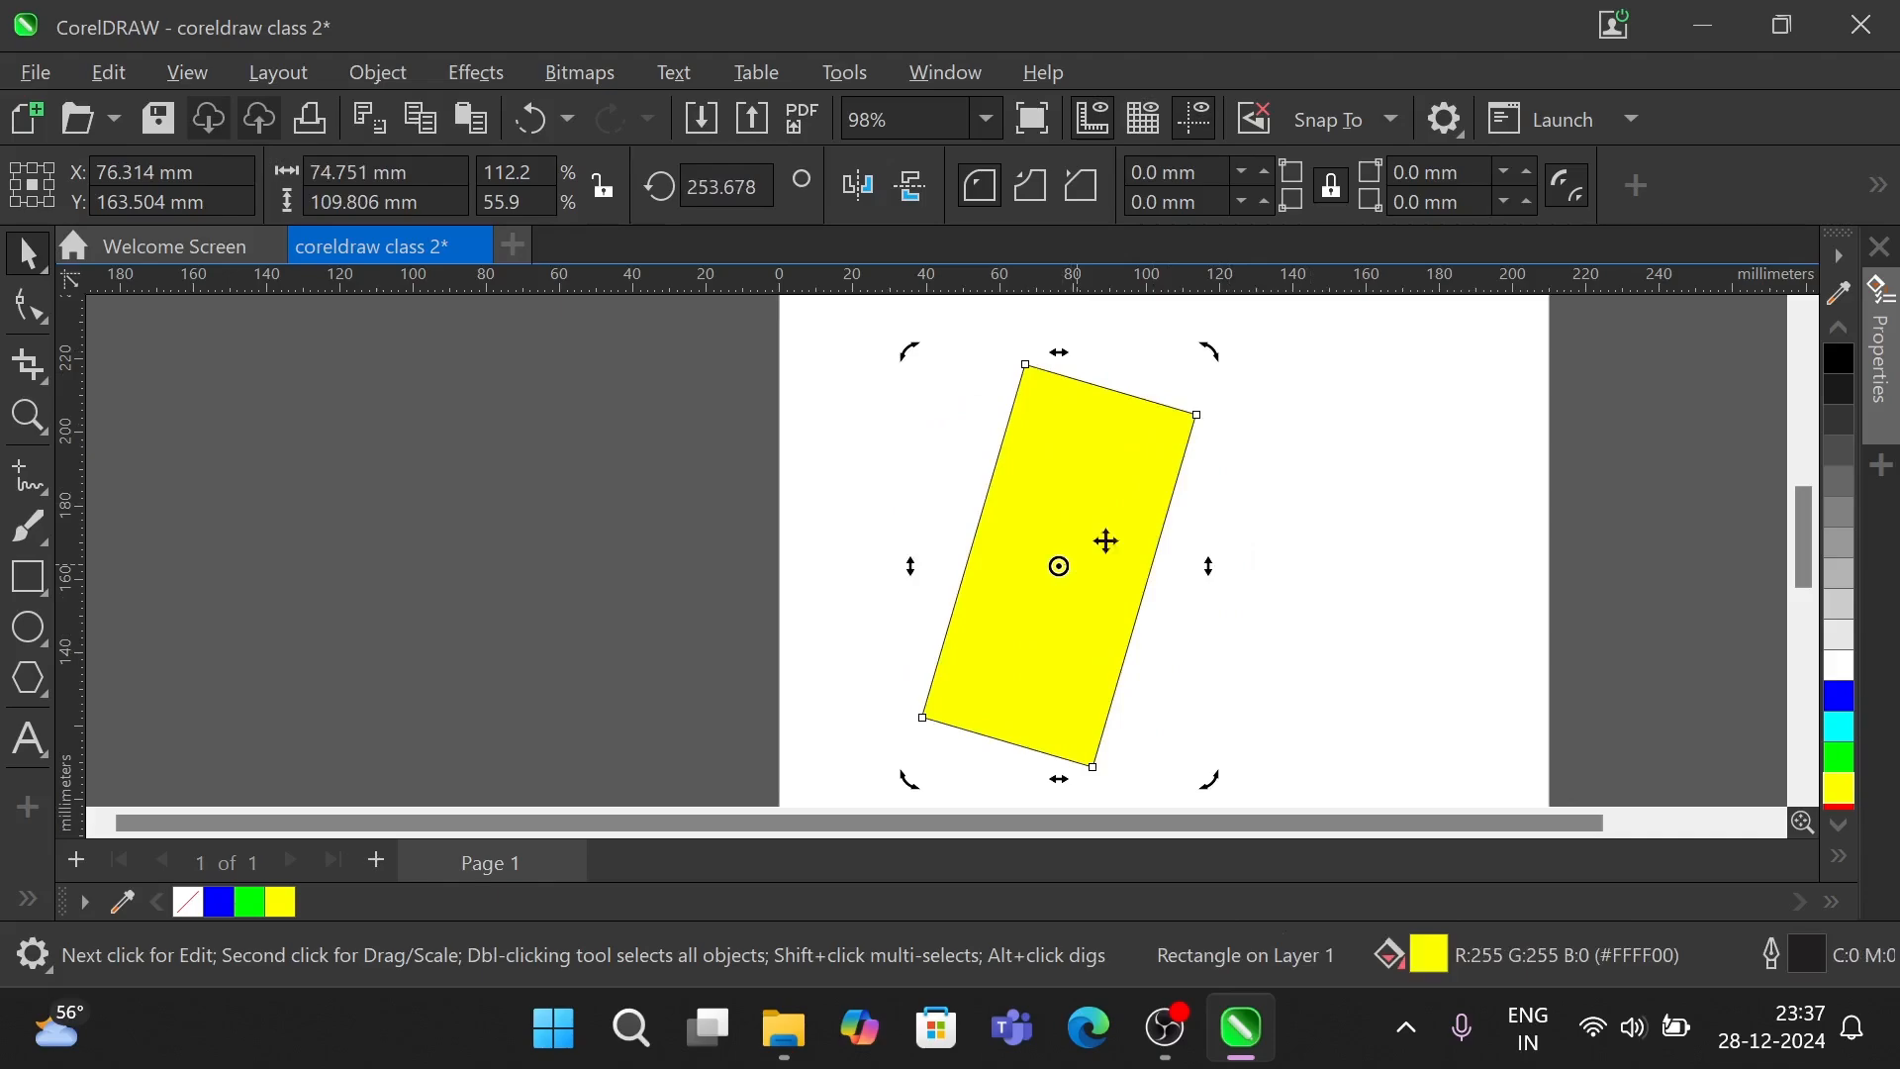
pyautogui.moveTo(1214, 348); pyautogui.dragTo(1279, 471)
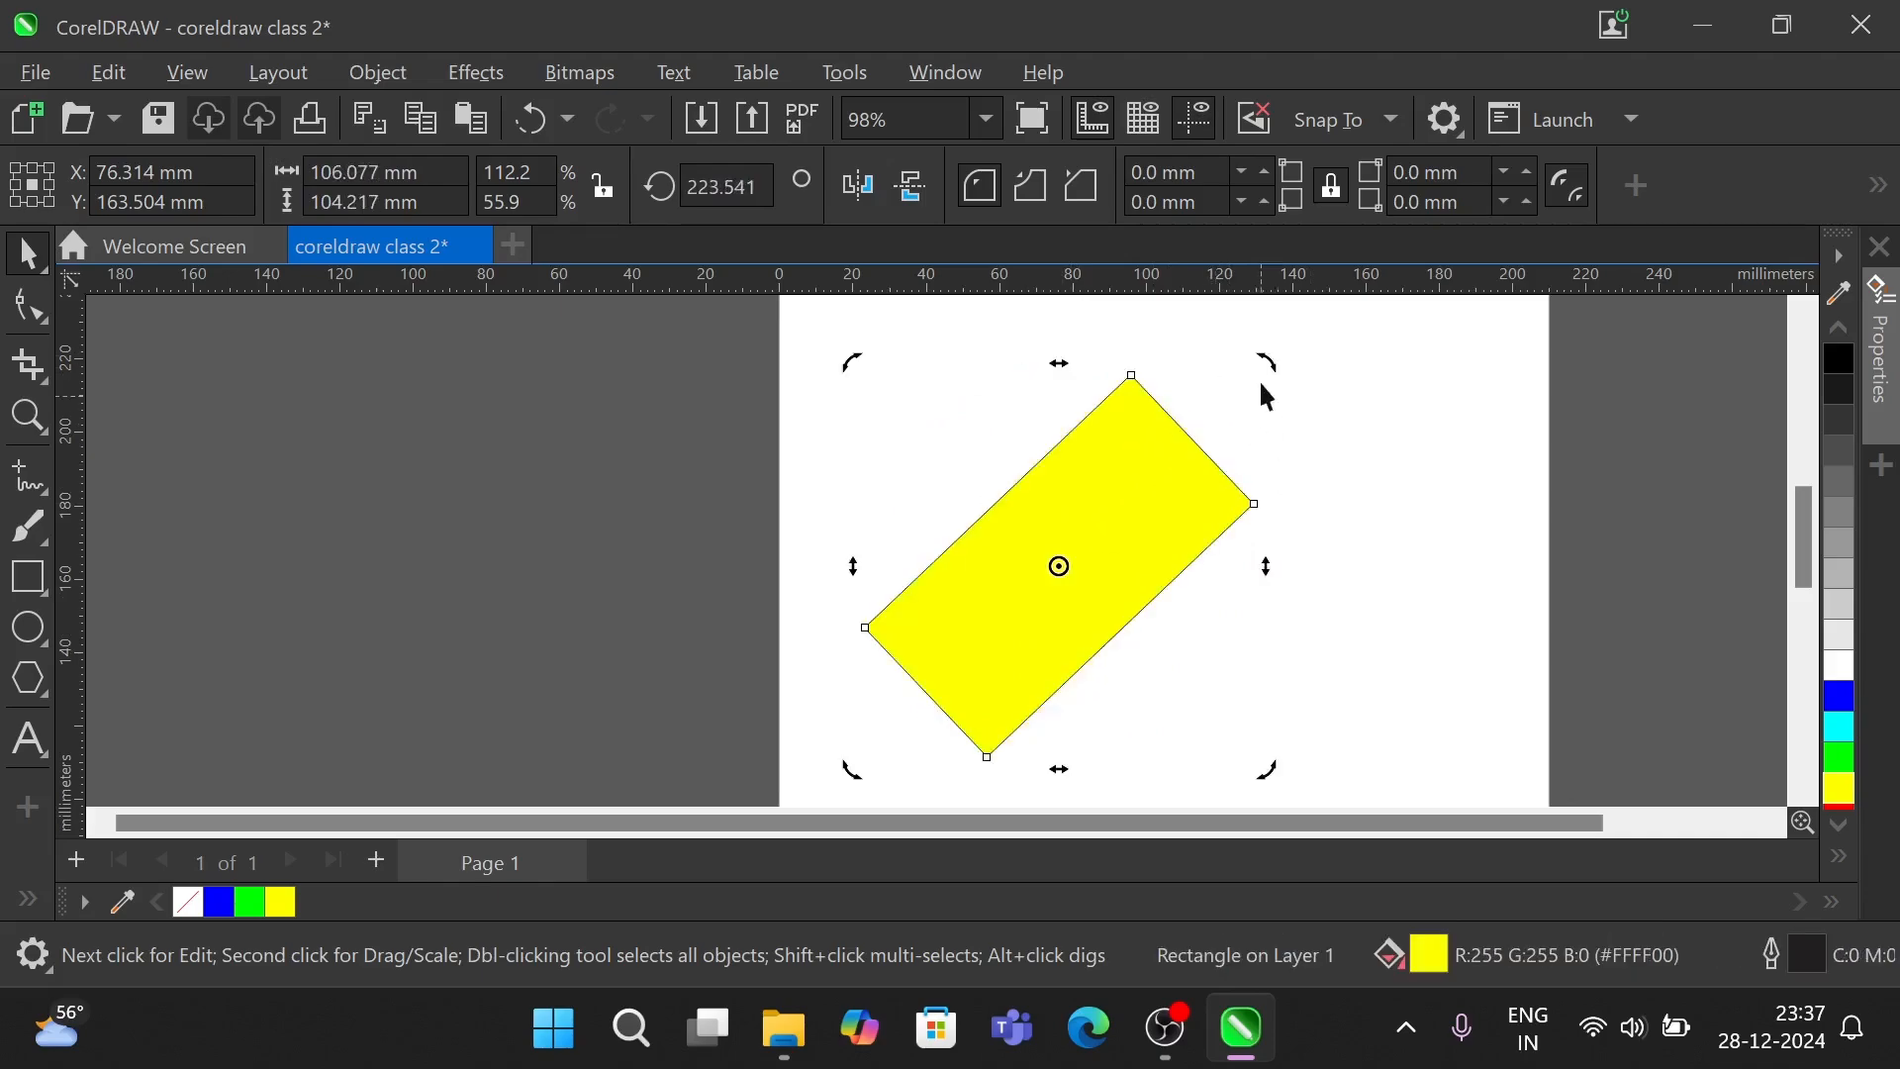
pyautogui.moveTo(1266, 362); pyautogui.dragTo(1319, 603)
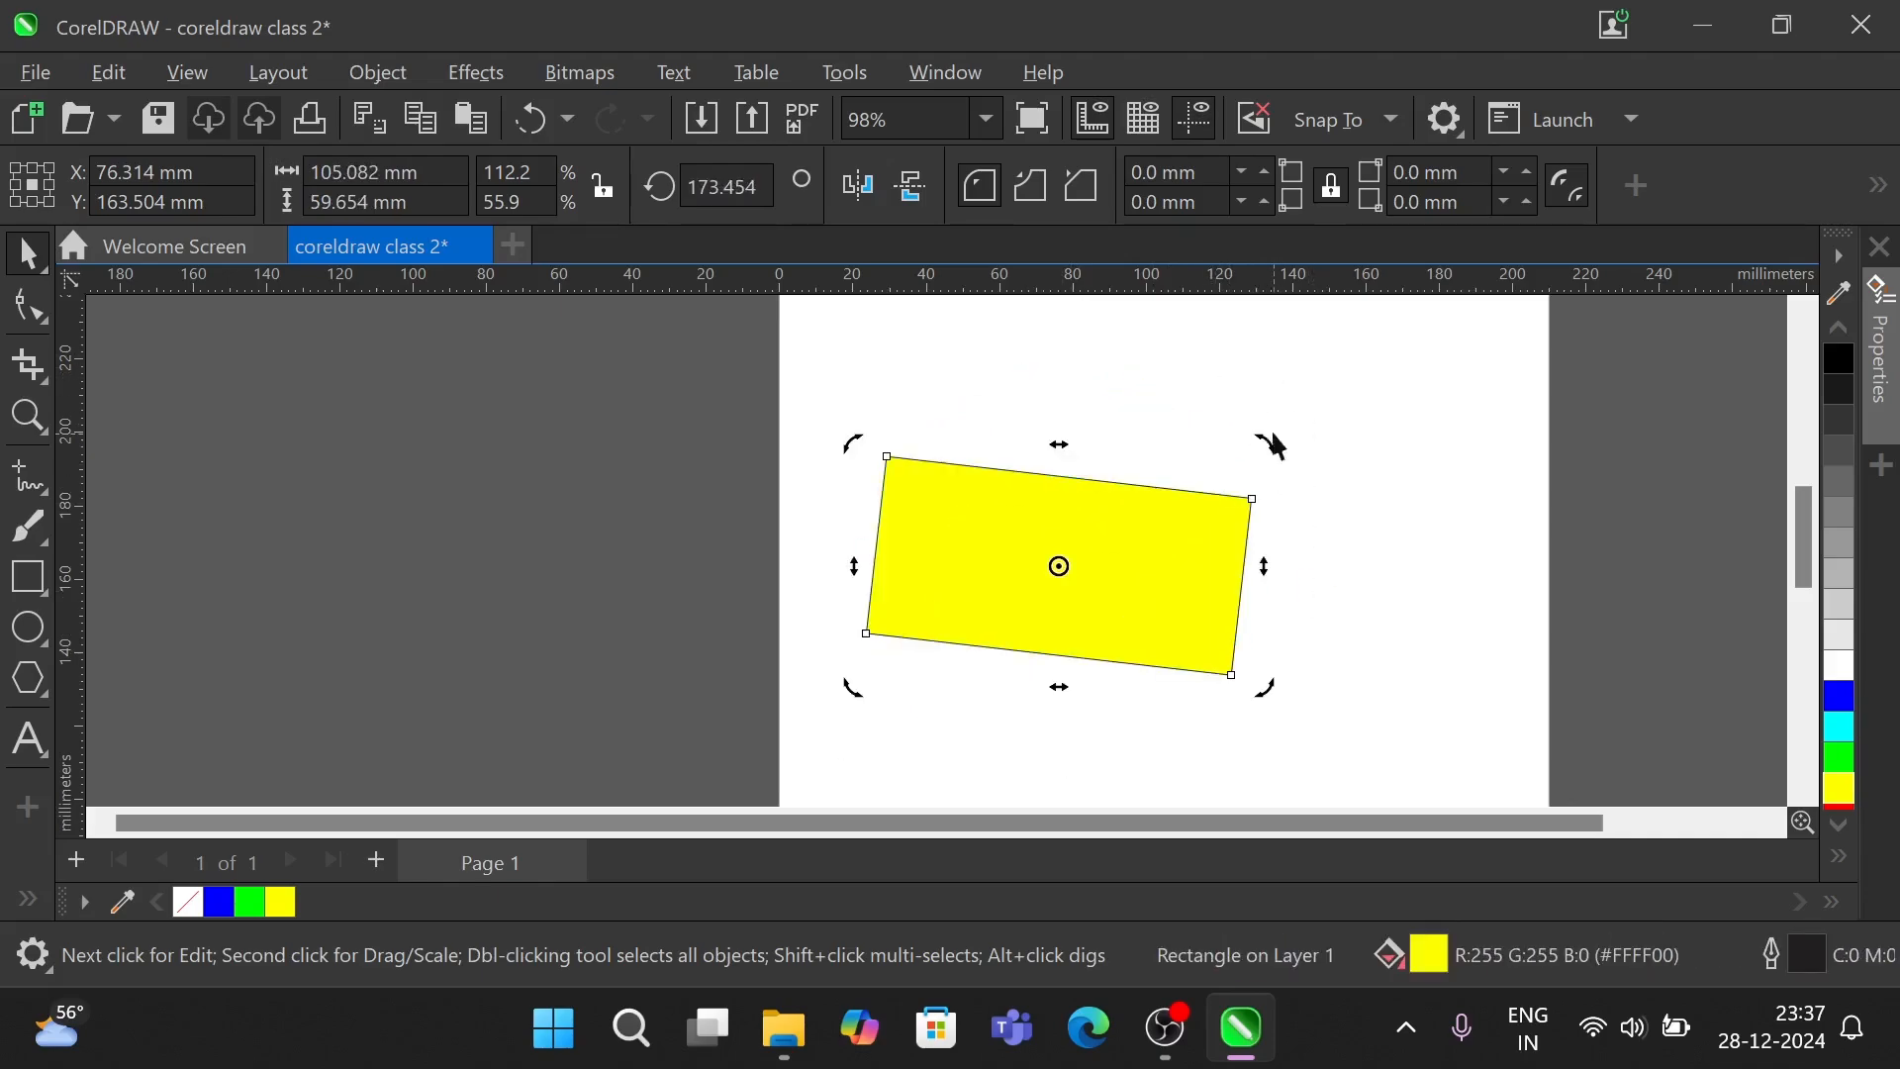
pyautogui.moveTo(1267, 436); pyautogui.dragTo(1251, 432)
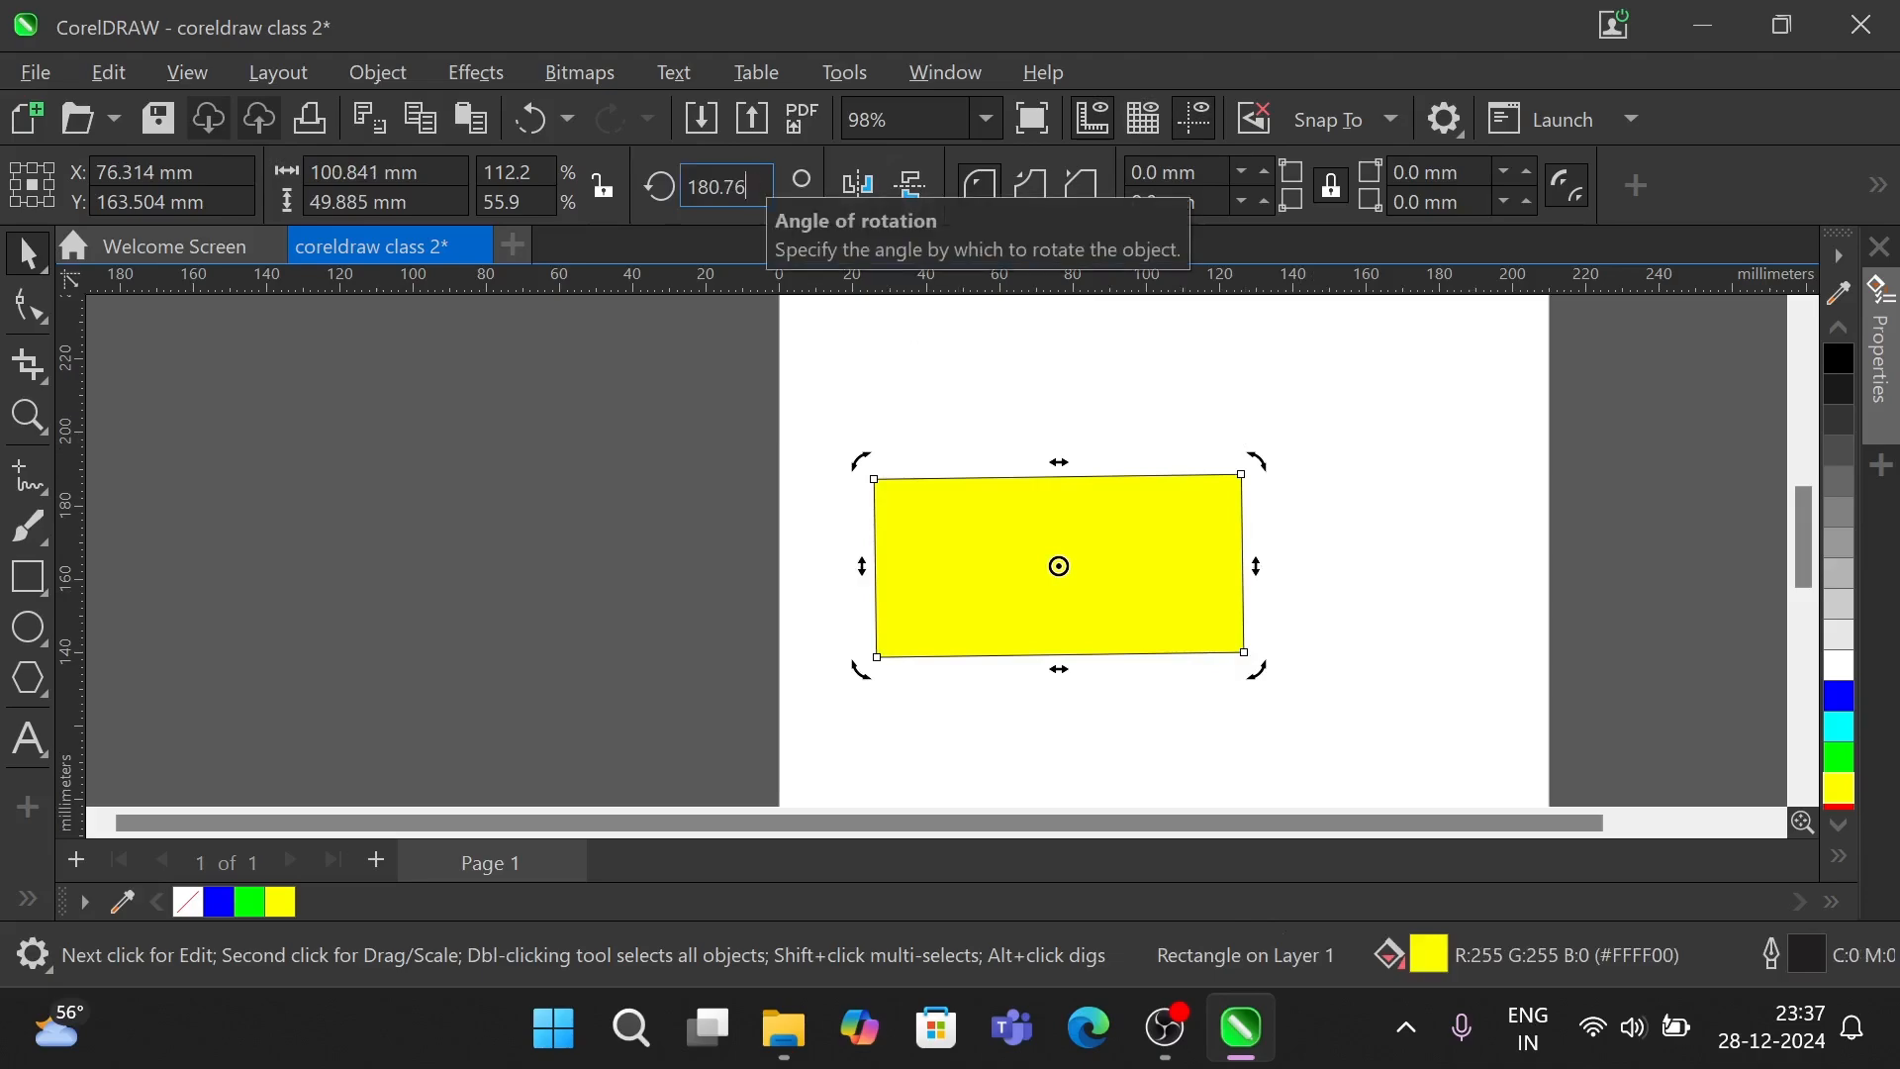
# - Set the rectangle's angle of rotation to 90° so it stands upright
pyautogui.press('BackSpace')
pyautogui.press('BackSpace')
pyautogui.press('BackSpace')
pyautogui.press('BackSpace')
pyautogui.press('BackSpace')
pyautogui.press('BackSpace')
pyautogui.press('Return')
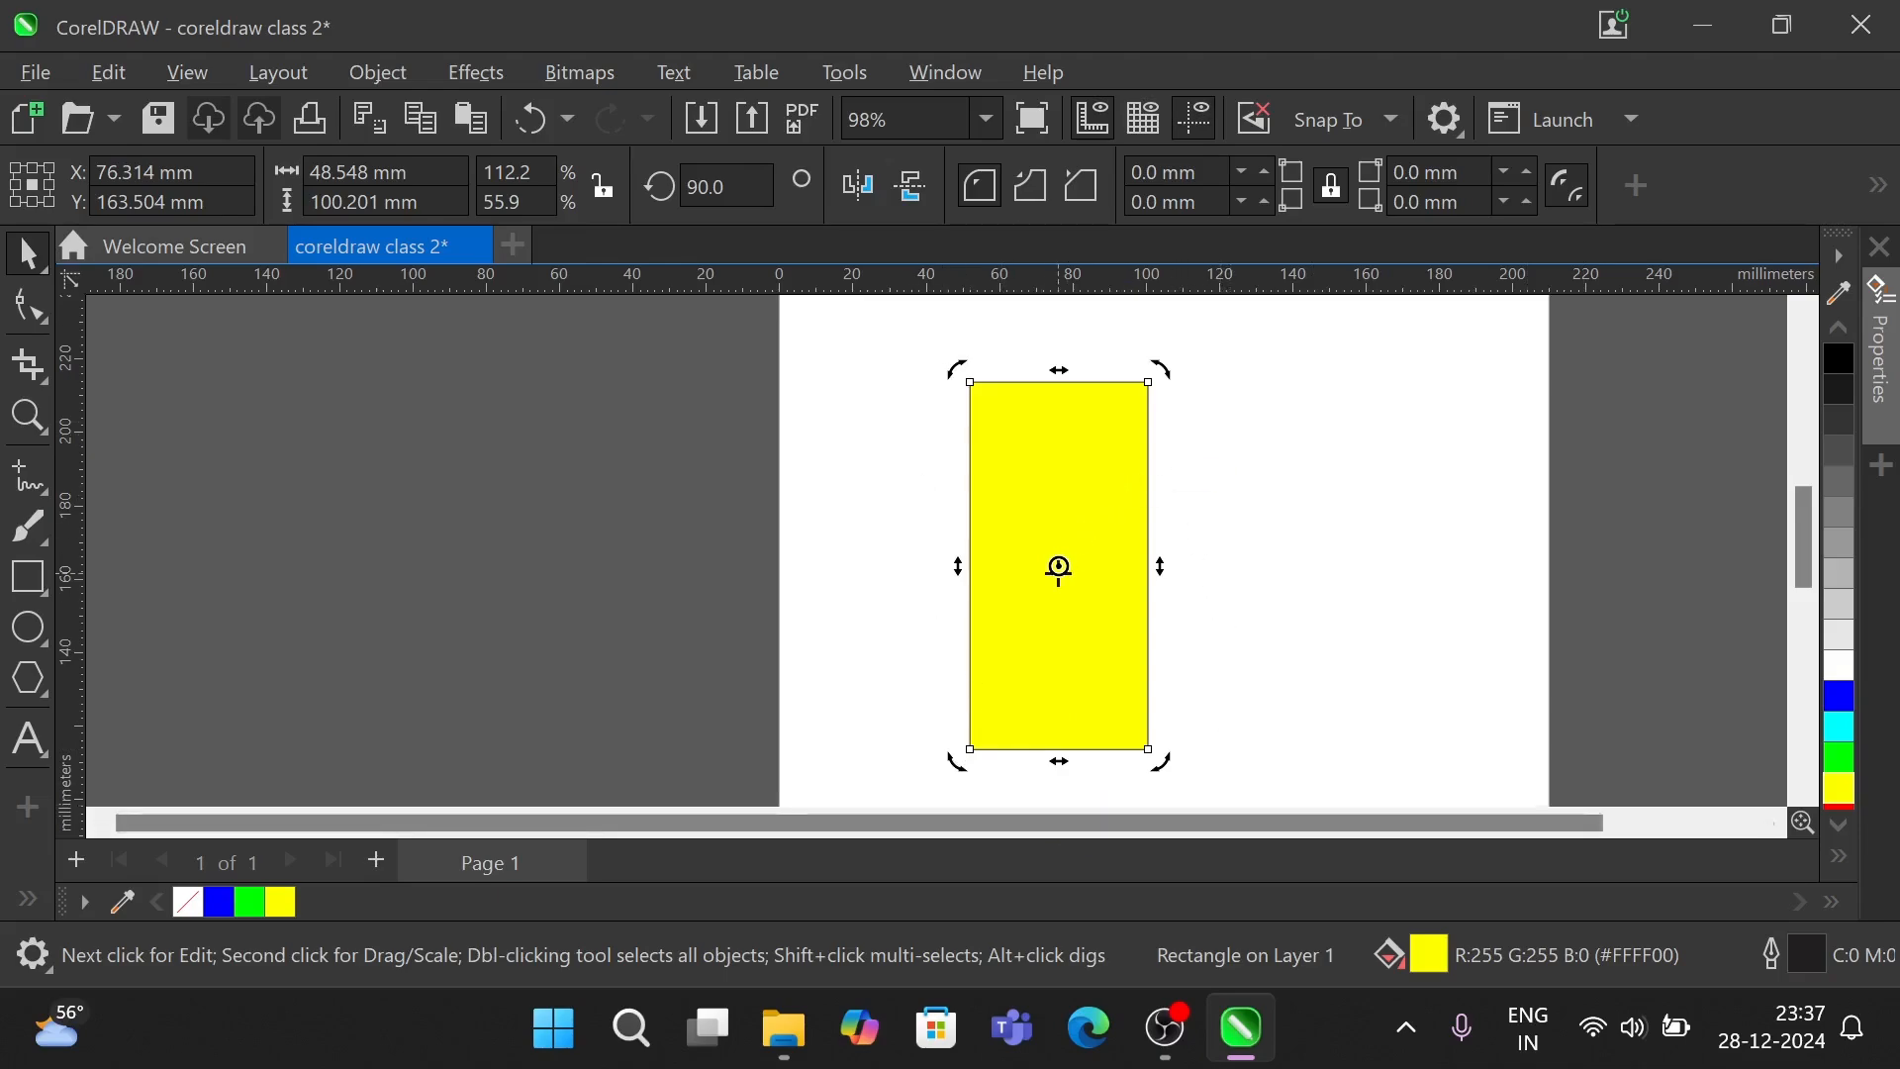
# - Scale the upright rectangle from its upper-right corner to about 107 mm high, and stretch its right side to about 98 mm wide
pyautogui.click(1060, 564)
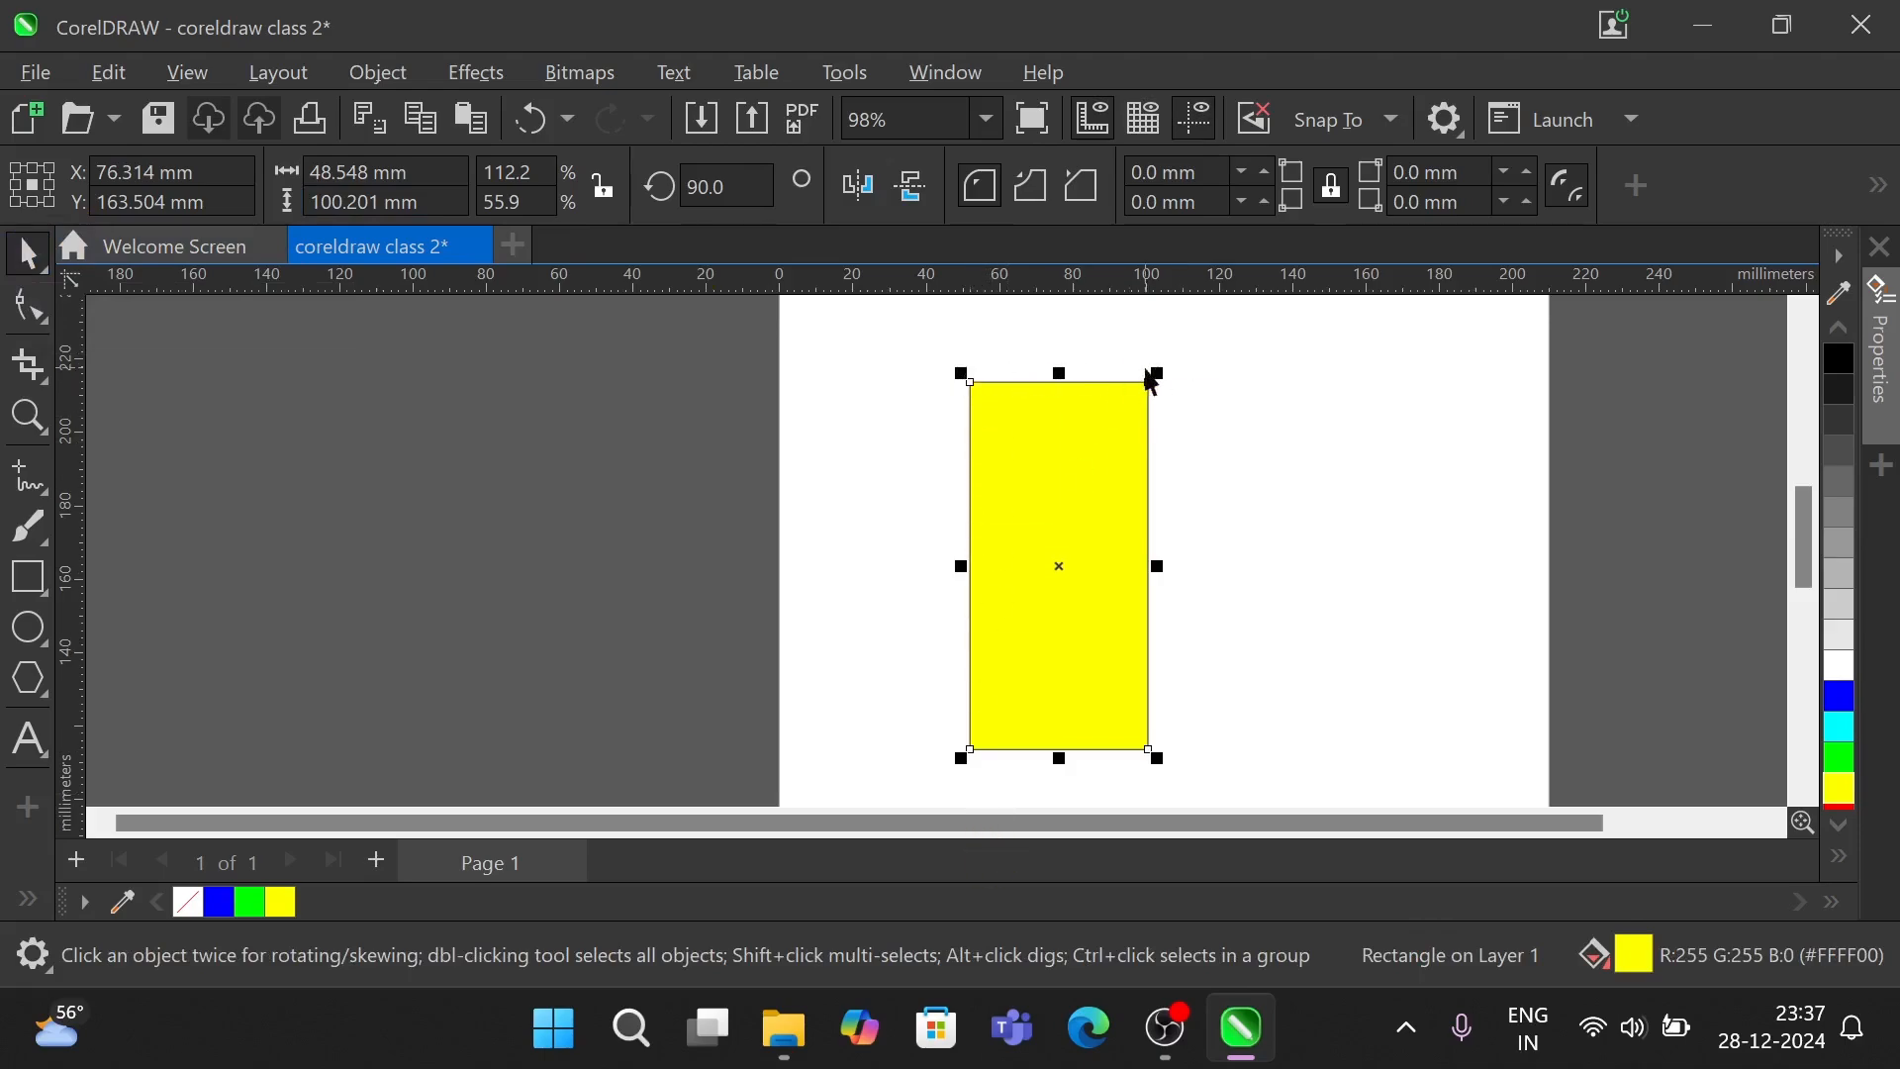
pyautogui.moveTo(1155, 370); pyautogui.dragTo(1191, 345)
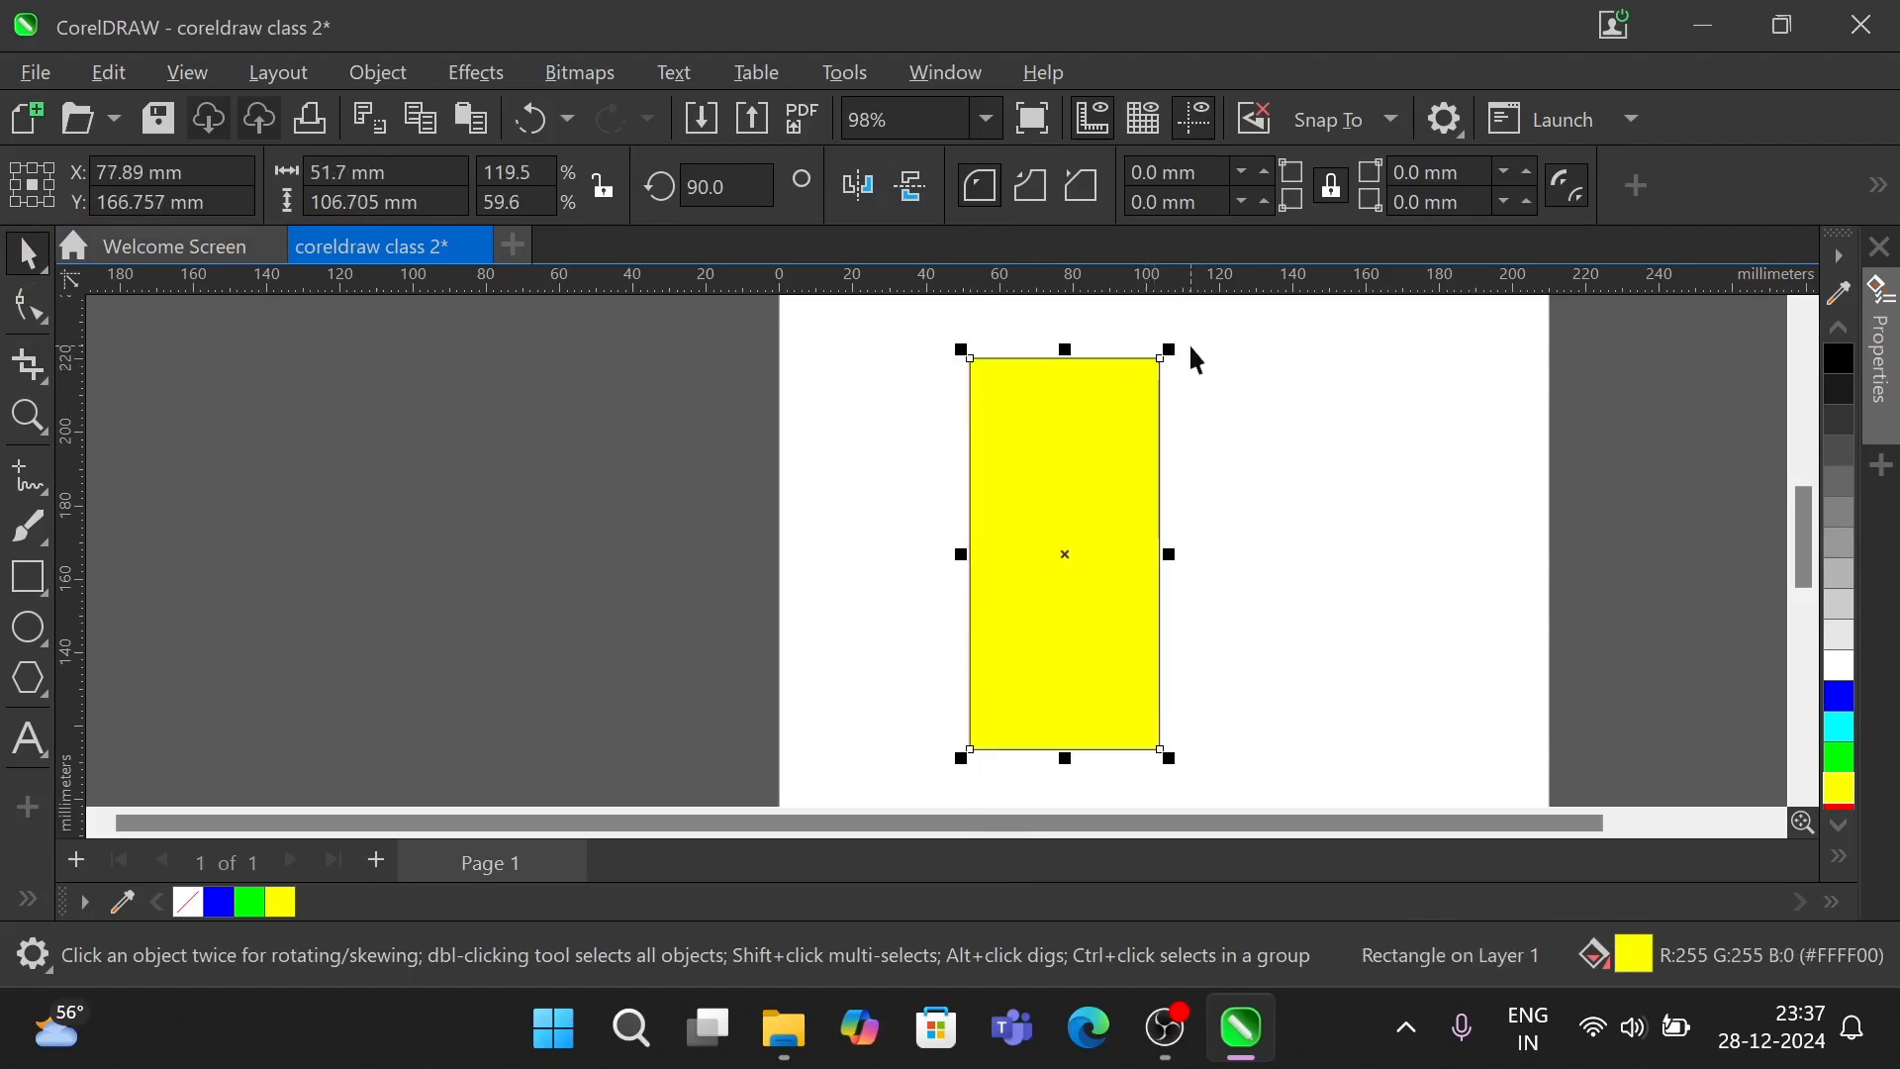
pyautogui.moveTo(1164, 555)
pyautogui.mouseDown()
pyautogui.moveTo(1281, 564)
pyautogui.moveTo(1187, 576)
pyautogui.moveTo(1349, 551)
pyautogui.moveTo(1167, 569)
pyautogui.mouseUp()
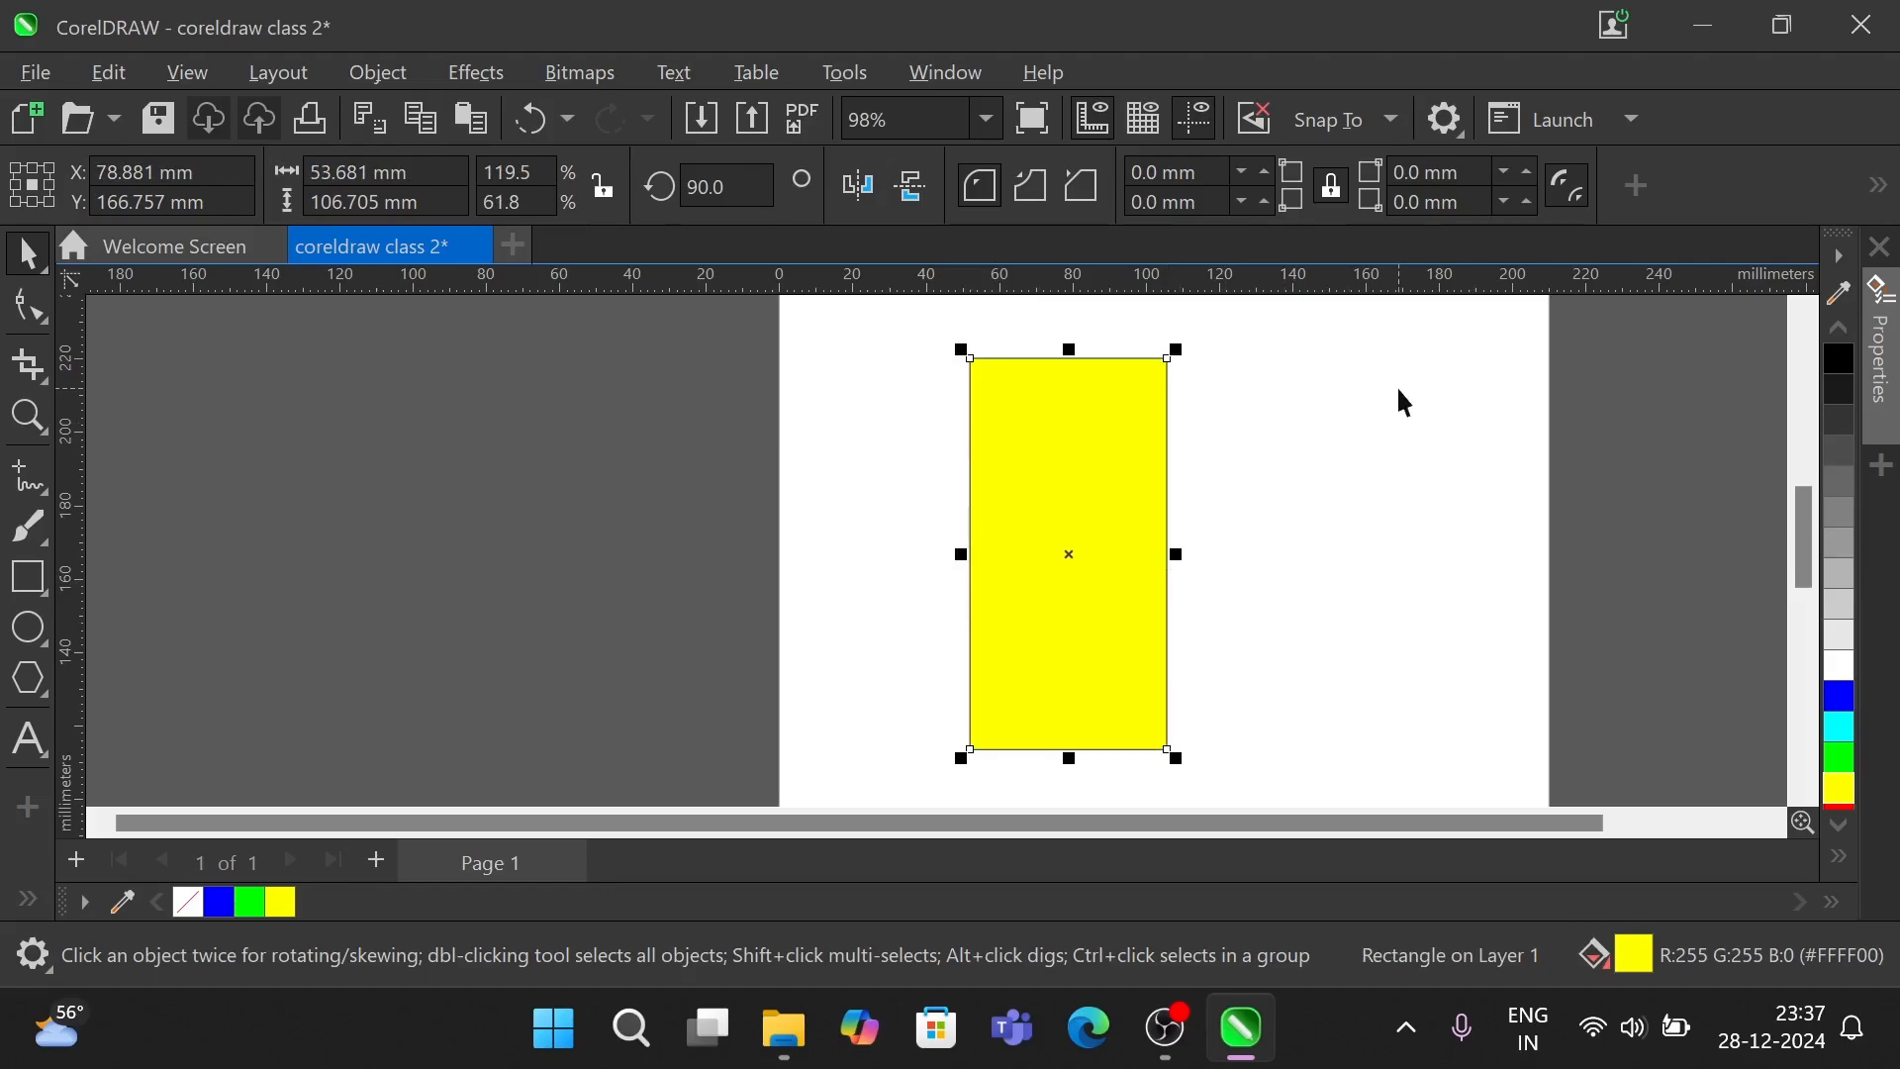
pyautogui.moveTo(1180, 558); pyautogui.dragTo(1336, 552)
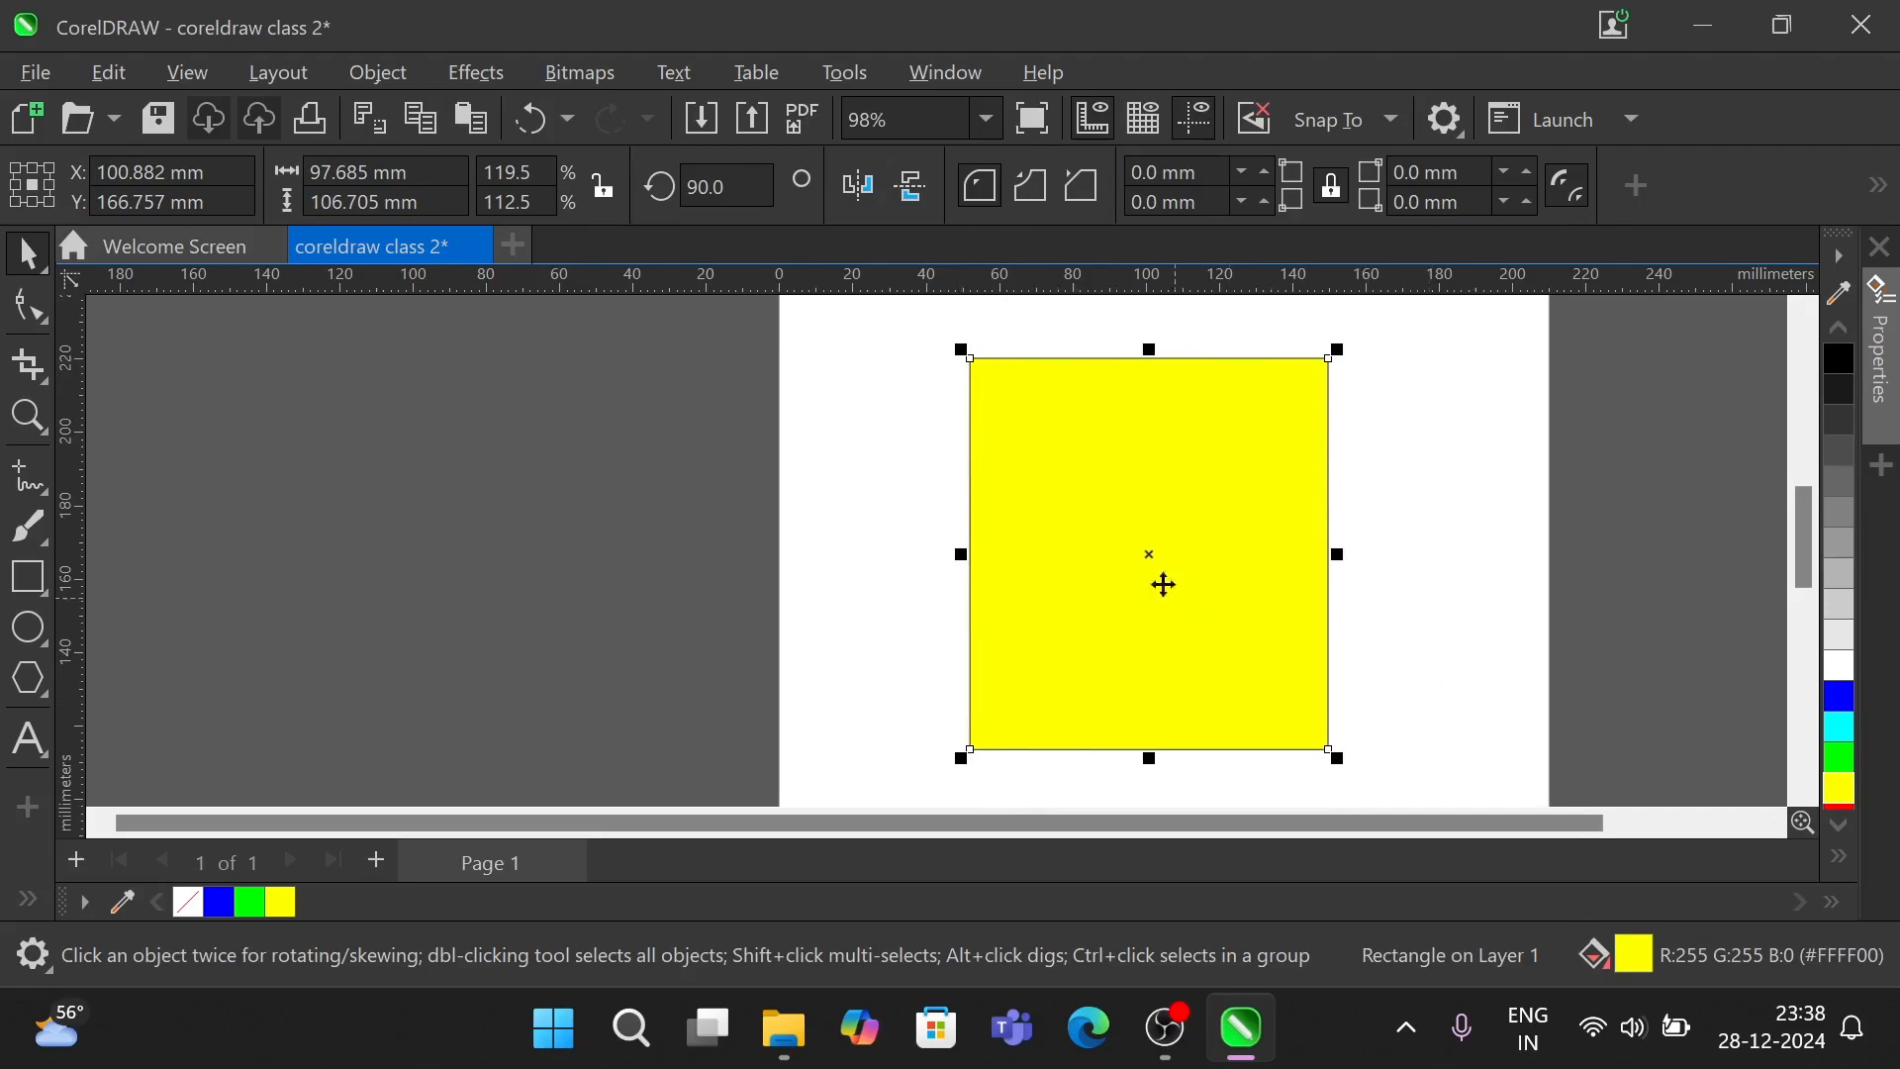
# - Skew the rectangle vertically by raising its right side, to an overall height of about 117 mm
pyautogui.click(1148, 555)
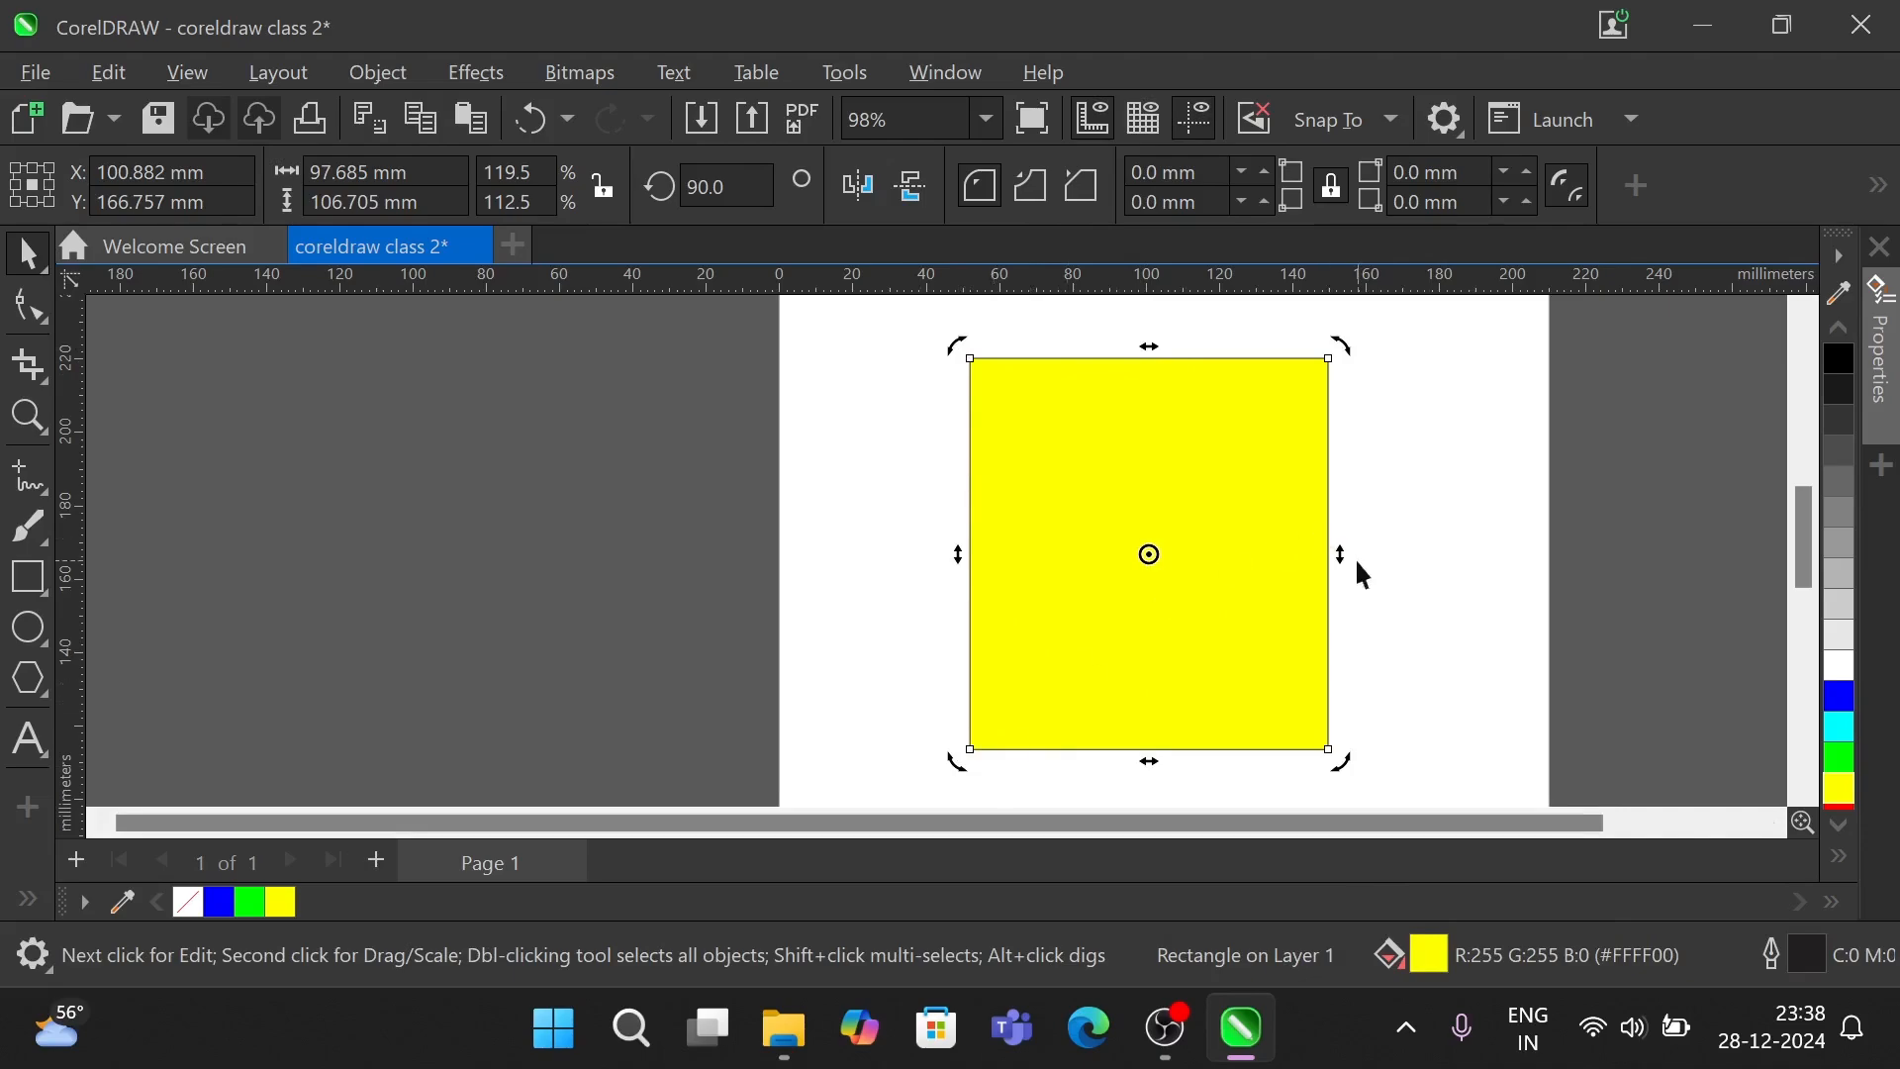
pyautogui.moveTo(1344, 559); pyautogui.dragTo(1209, 526)
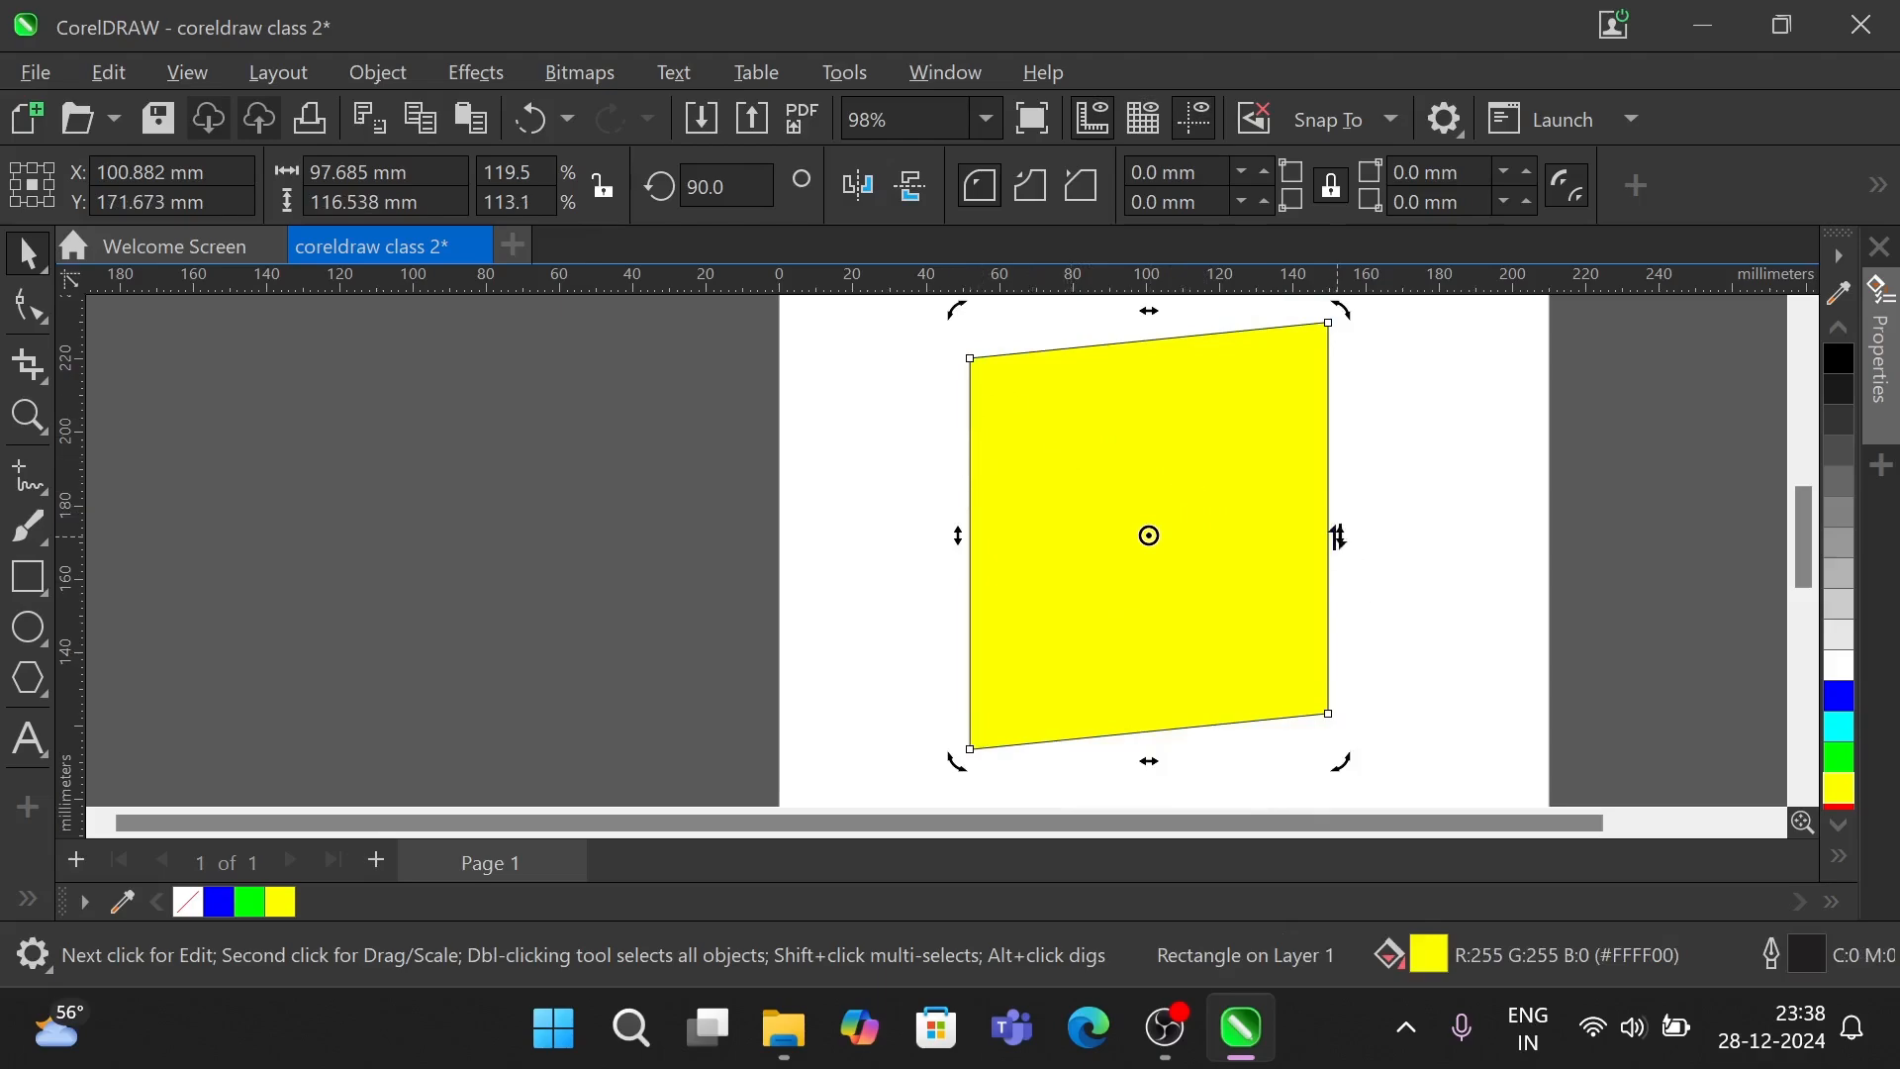
# - Skew the rectangle vertically several times by shifting its left and right sides, ending at an overall height of about 126 mm
pyautogui.moveTo(1340, 536)
pyautogui.mouseDown()
pyautogui.moveTo(1353, 627)
pyautogui.moveTo(1370, 551)
pyautogui.moveTo(1341, 493)
pyautogui.moveTo(1340, 508)
pyautogui.mouseUp()
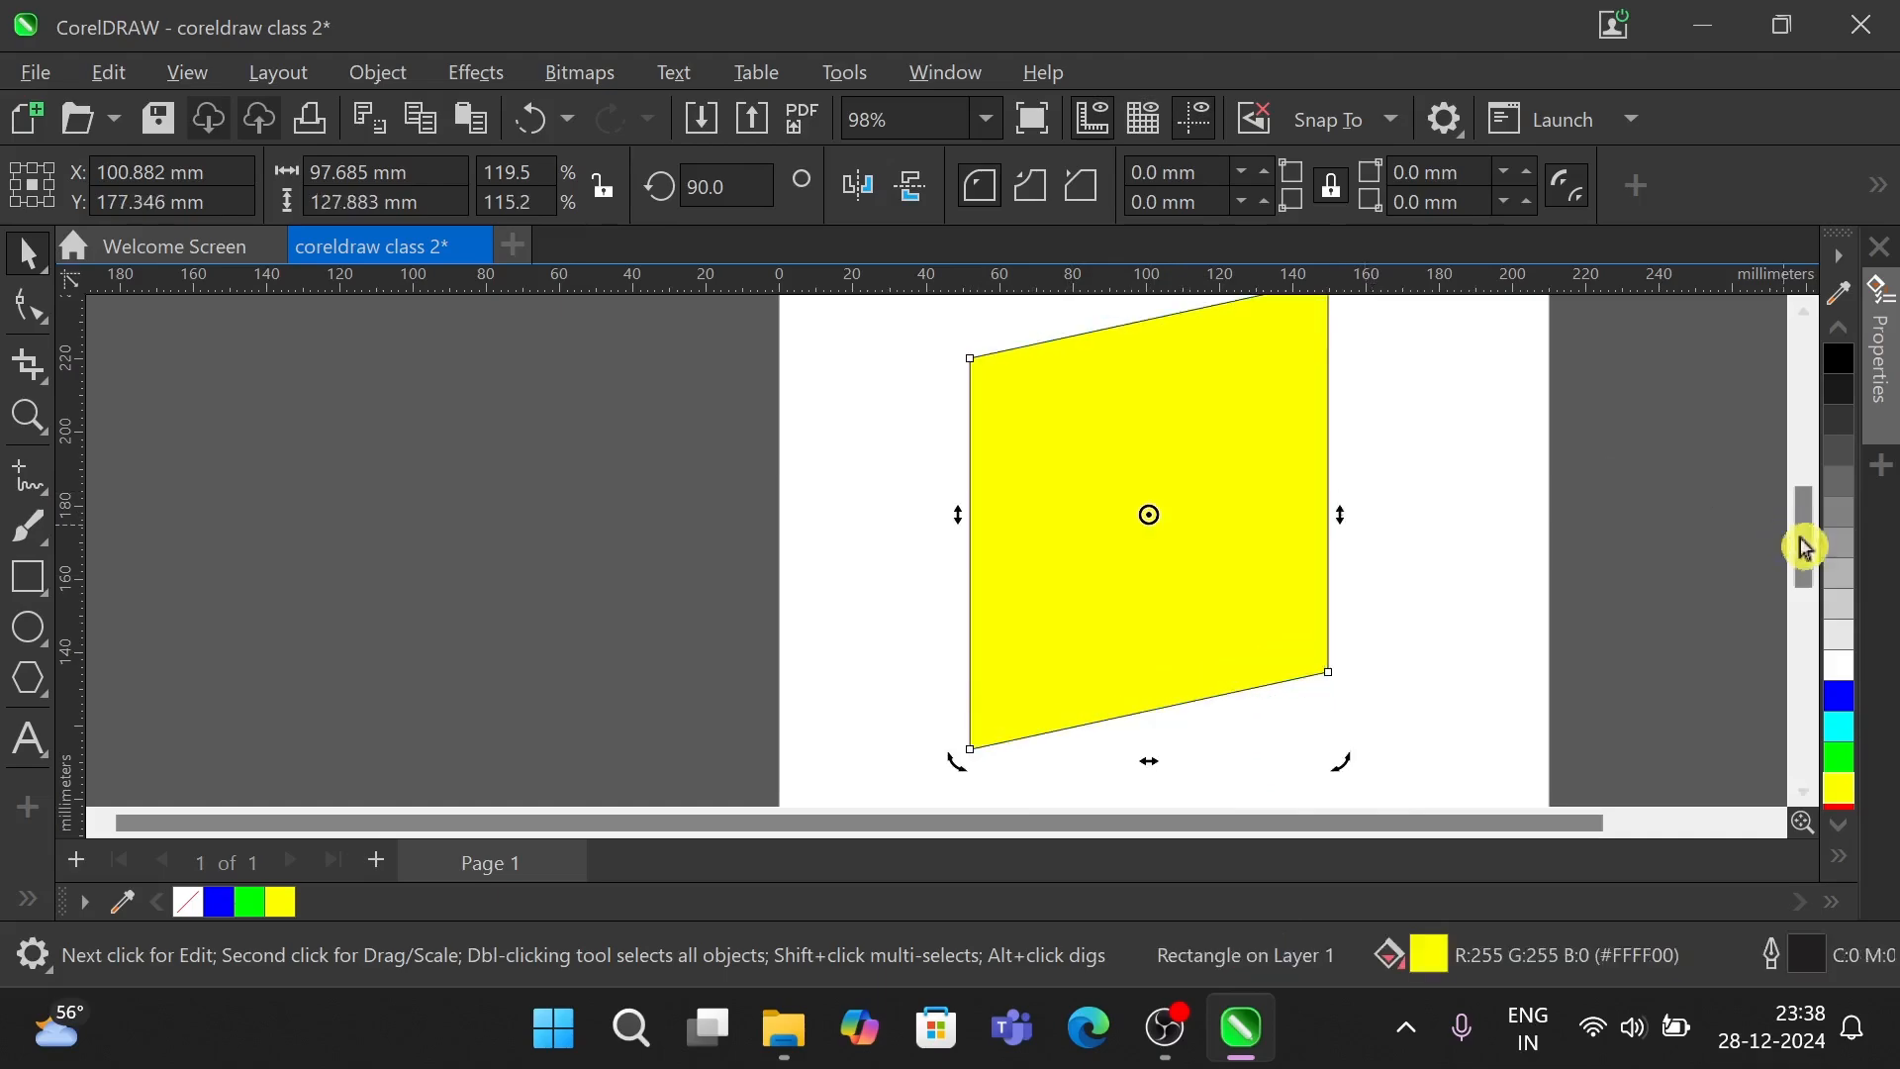
pyautogui.moveTo(1811, 544)
pyautogui.mouseDown()
pyautogui.moveTo(1806, 524)
pyautogui.moveTo(1803, 544)
pyautogui.mouseUp()
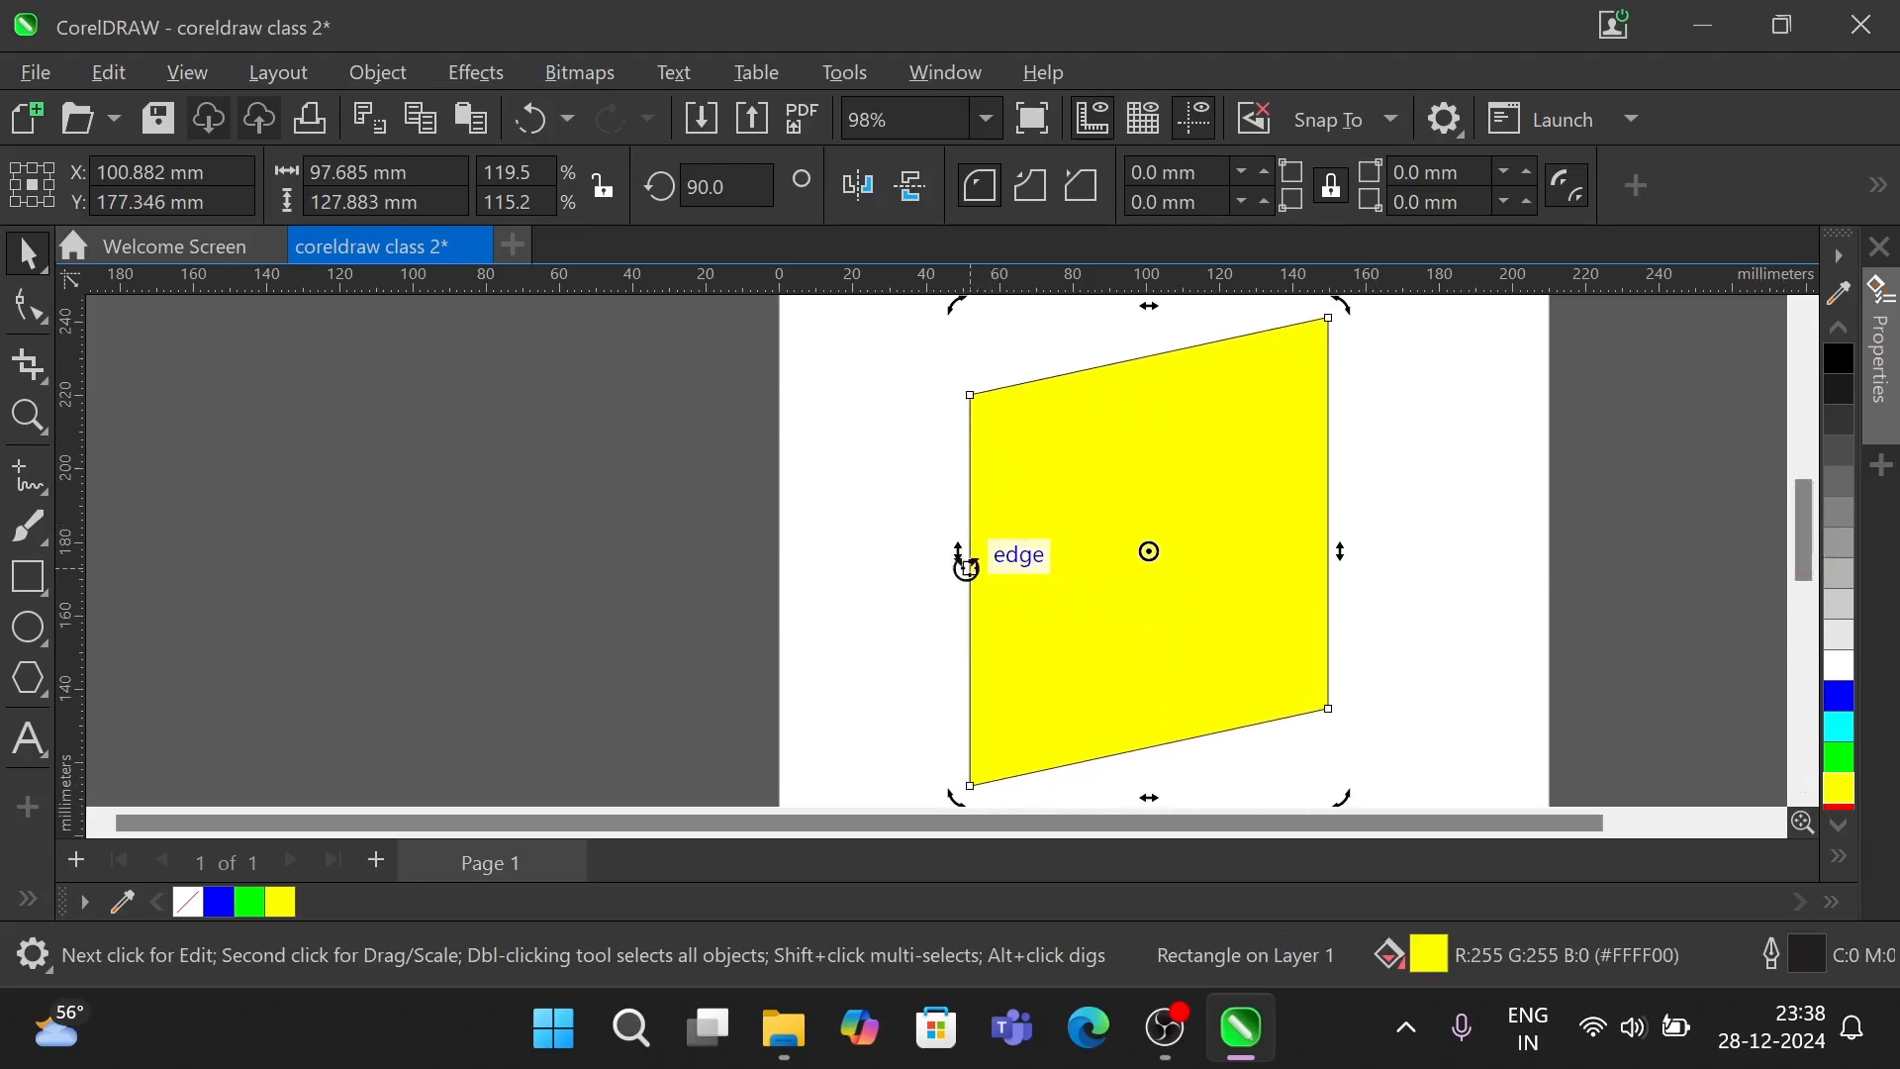
pyautogui.moveTo(956, 554); pyautogui.dragTo(946, 621)
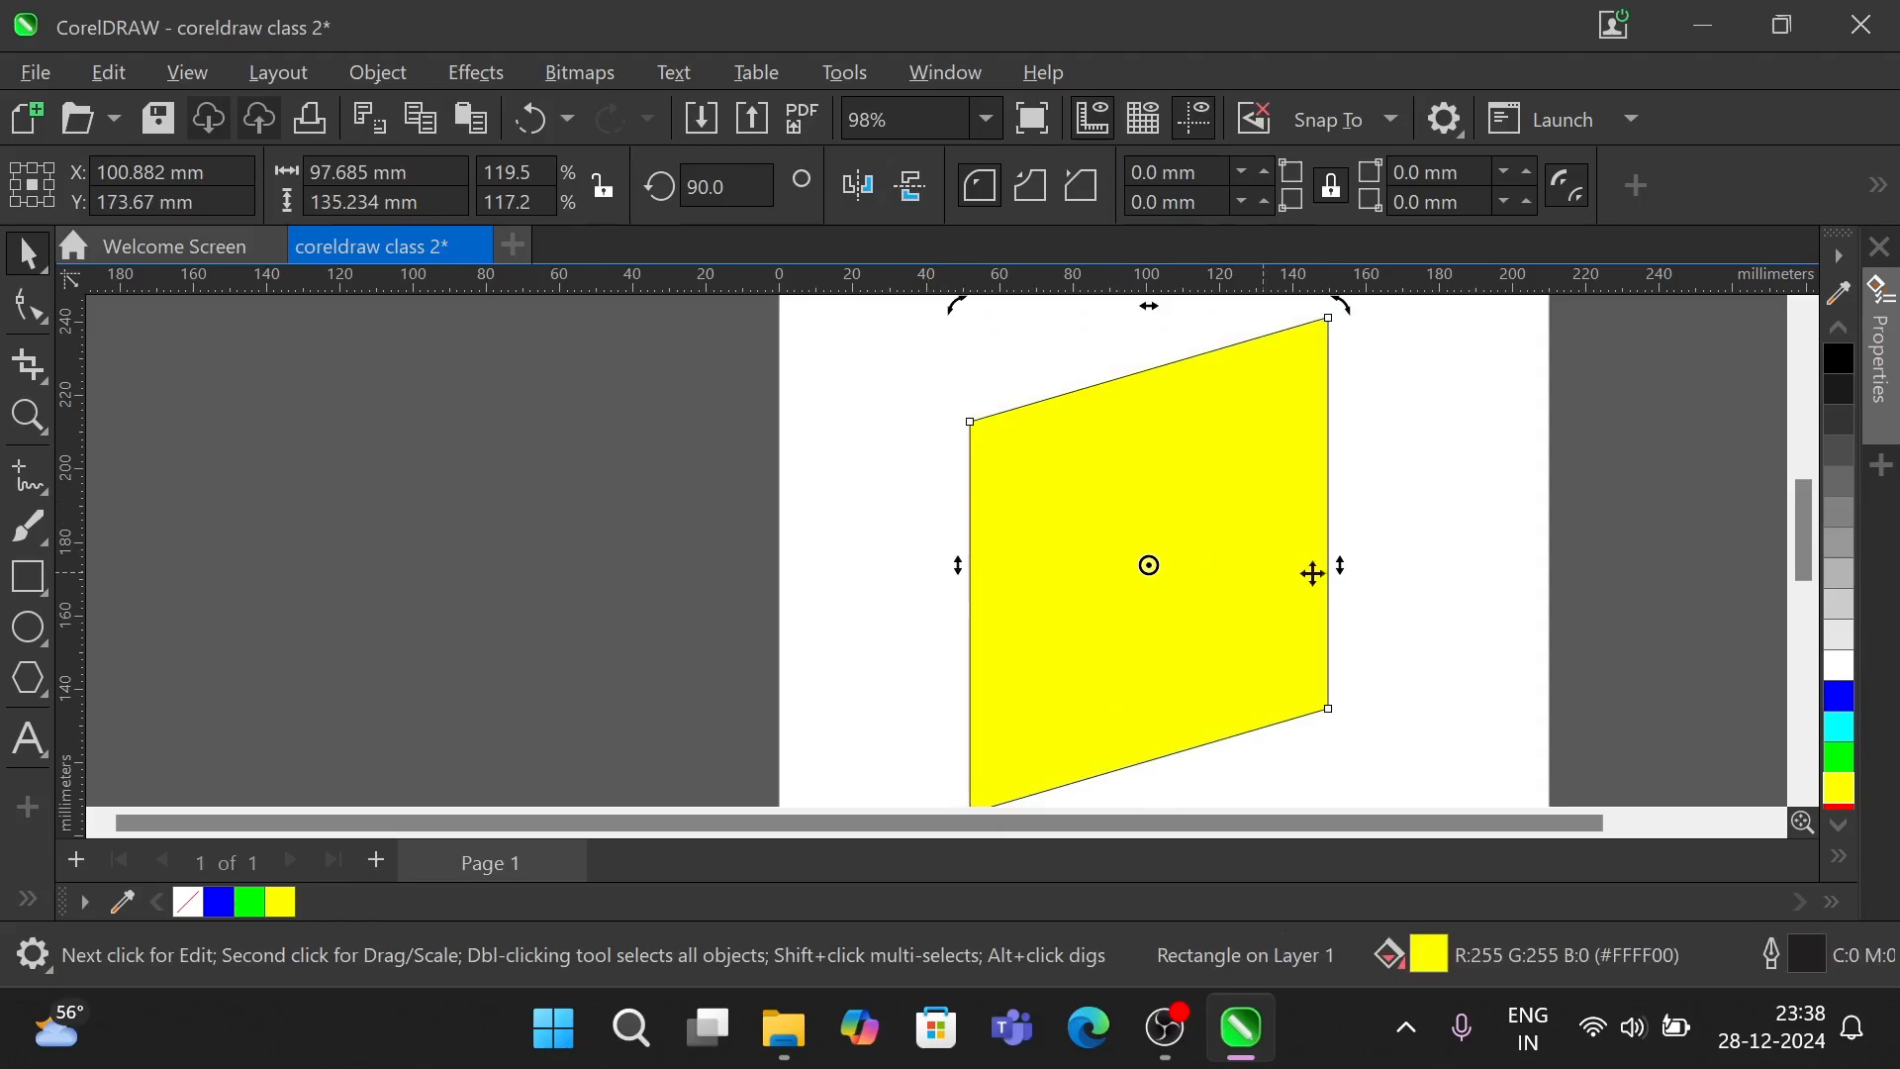
pyautogui.moveTo(1339, 566); pyautogui.dragTo(1366, 683)
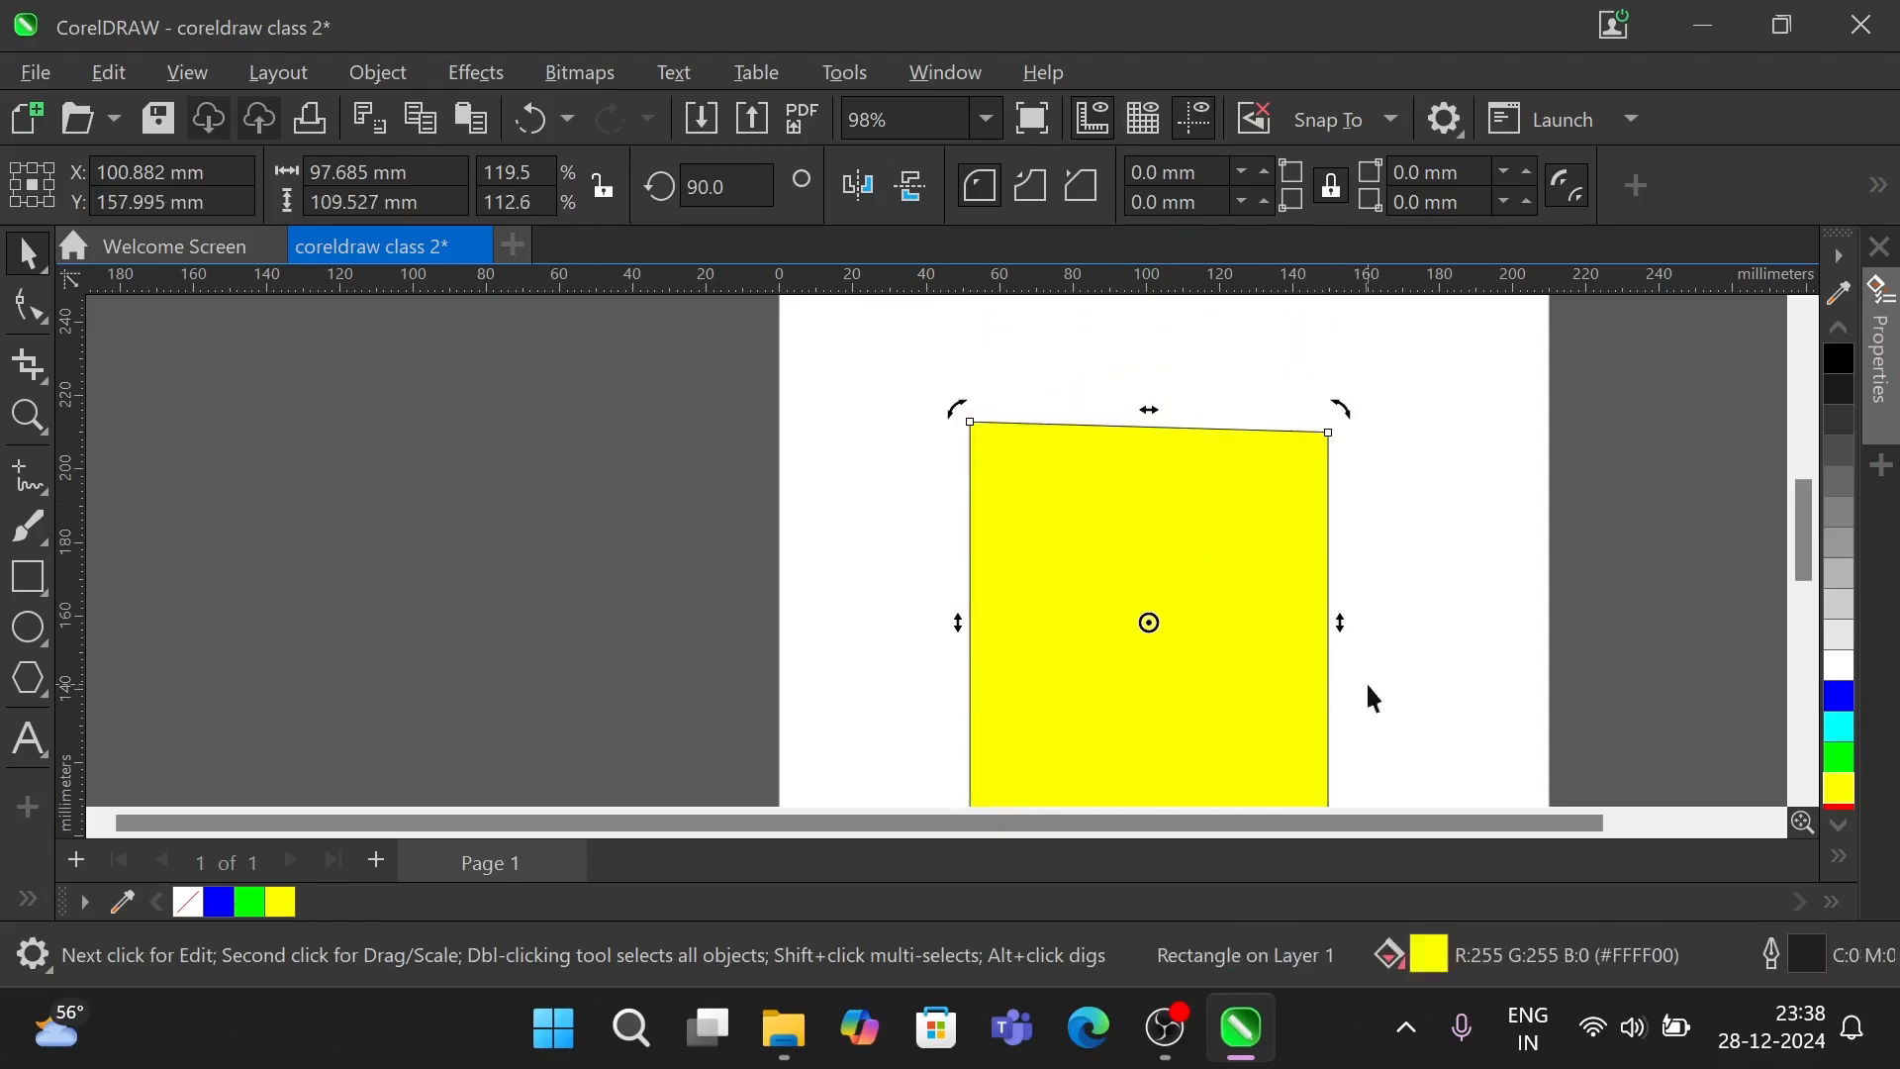
pyautogui.moveTo(1808, 554); pyautogui.dragTo(1810, 579)
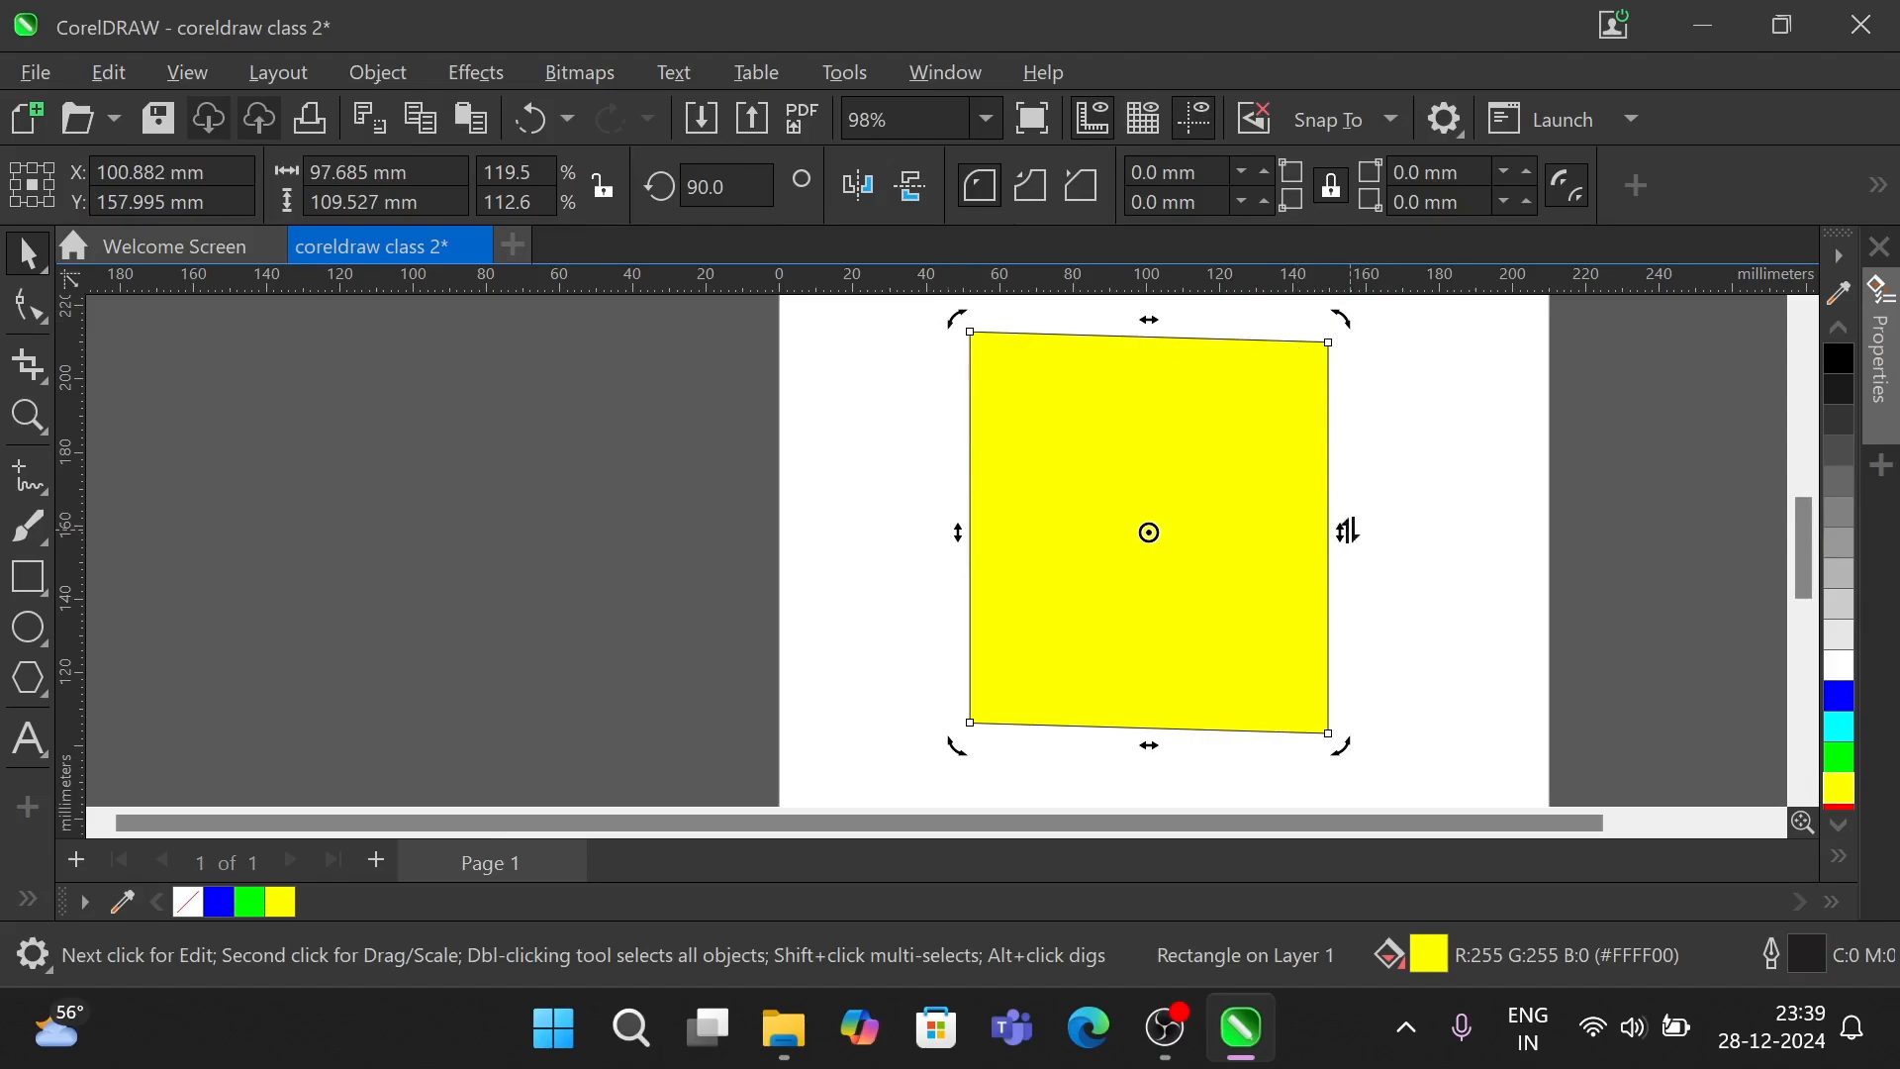
pyautogui.moveTo(1348, 532); pyautogui.dragTo(1353, 604)
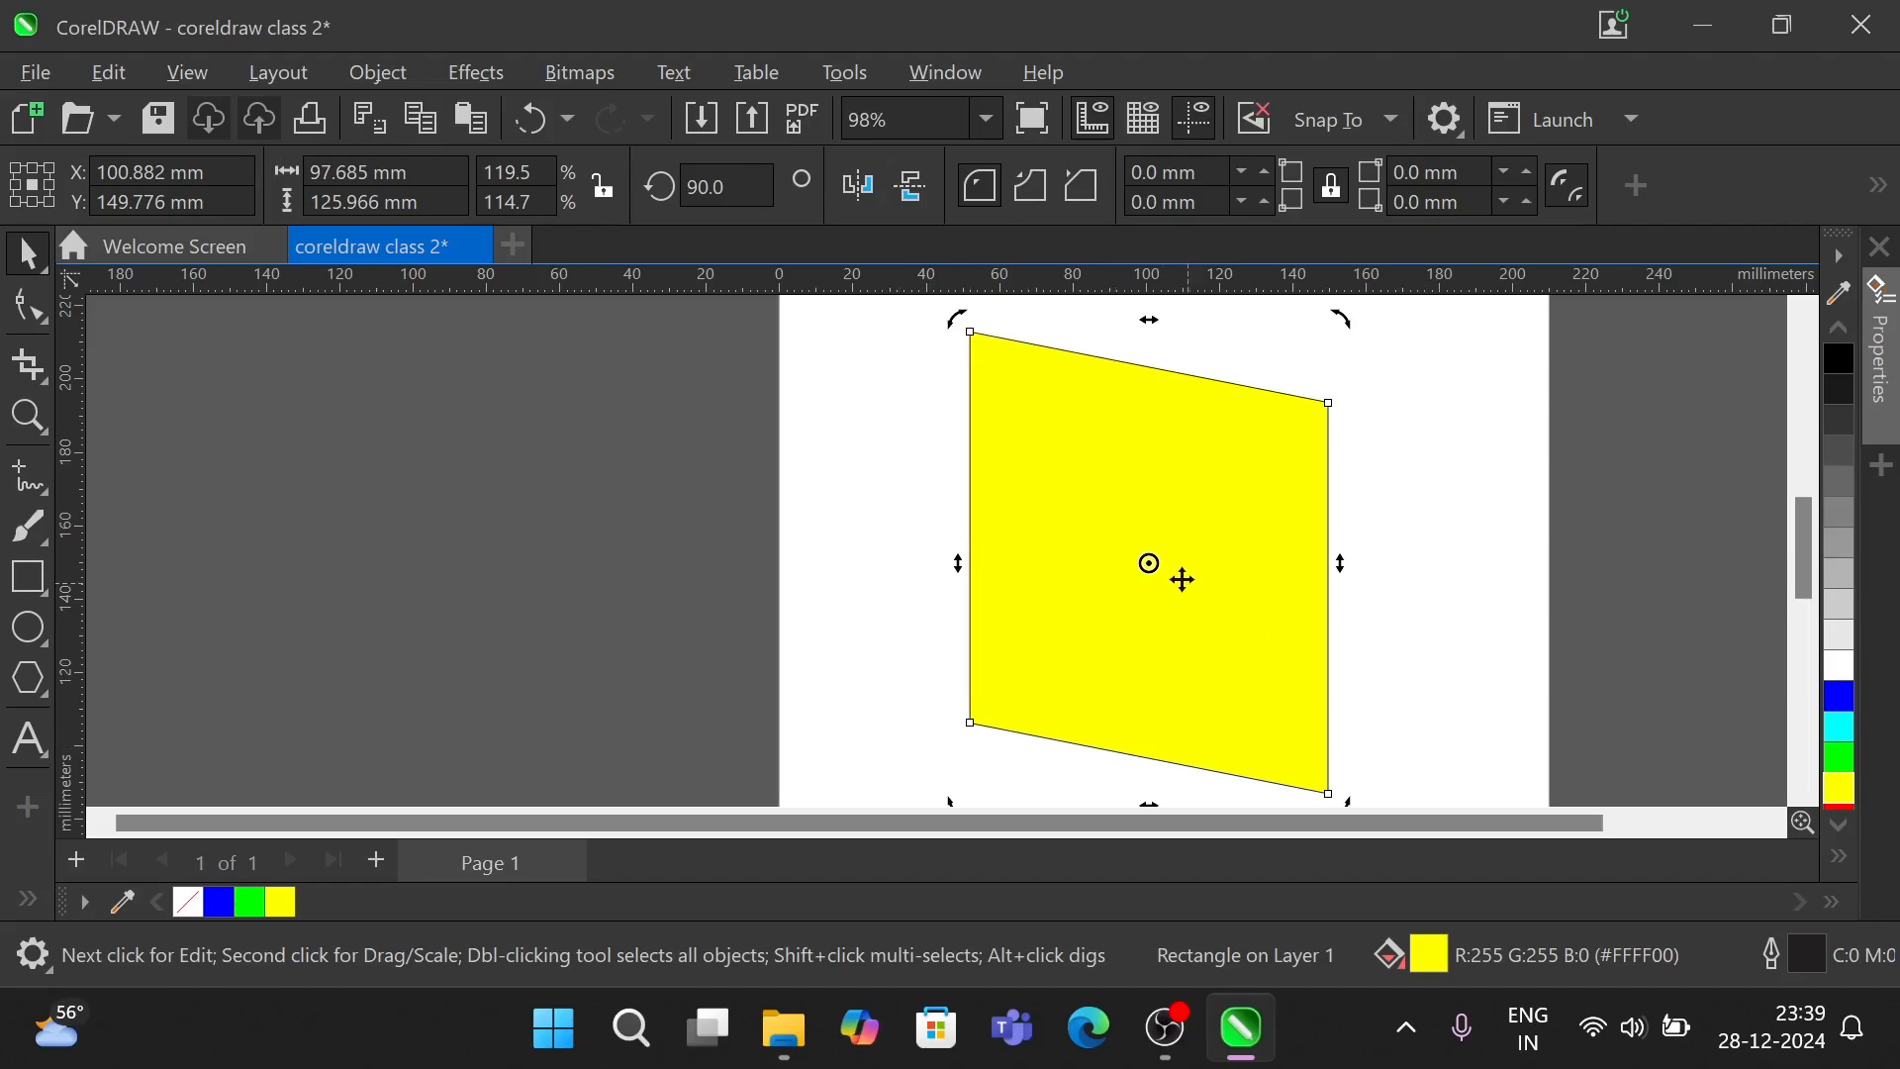
# - Narrow the rectangle from its right side to about 73 mm wide, and skew that side upward to an overall height of about 110 mm
pyautogui.click(1154, 566)
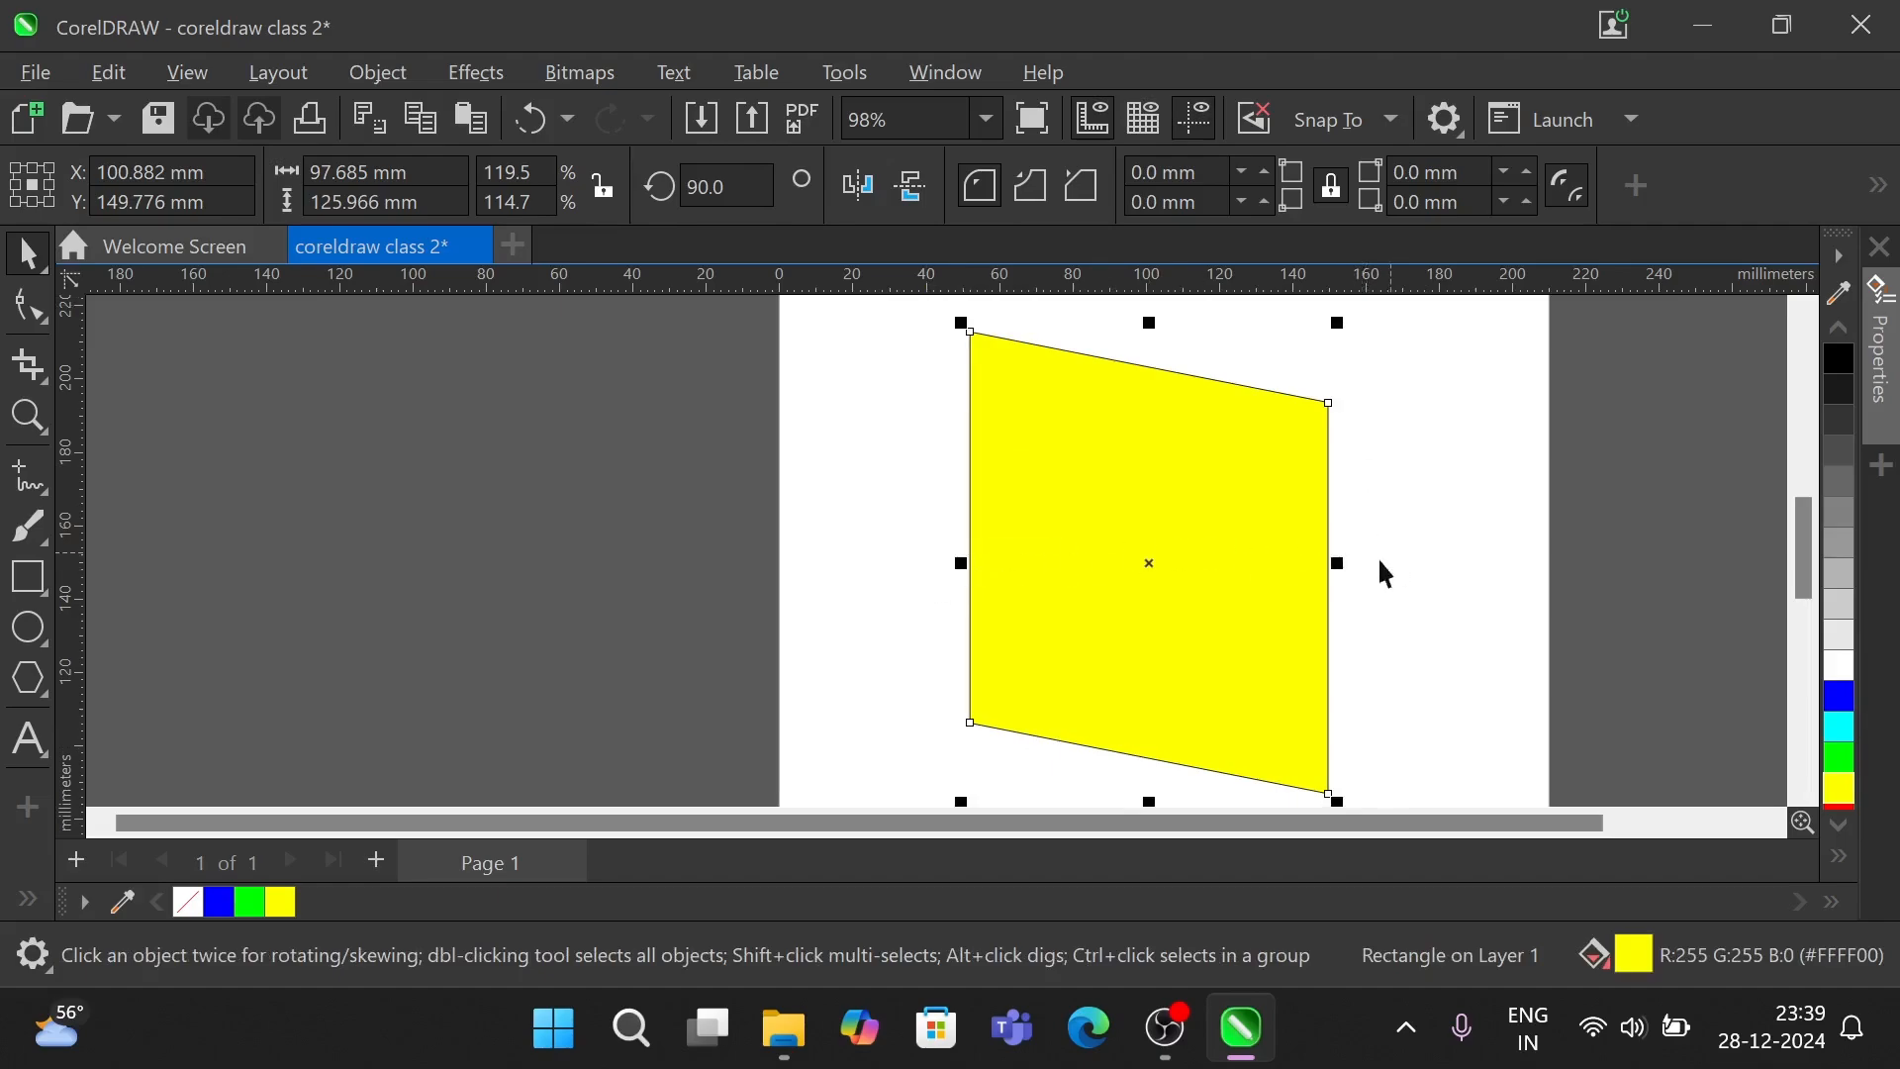
pyautogui.moveTo(1338, 564); pyautogui.dragTo(1252, 534)
pyautogui.click(1105, 563)
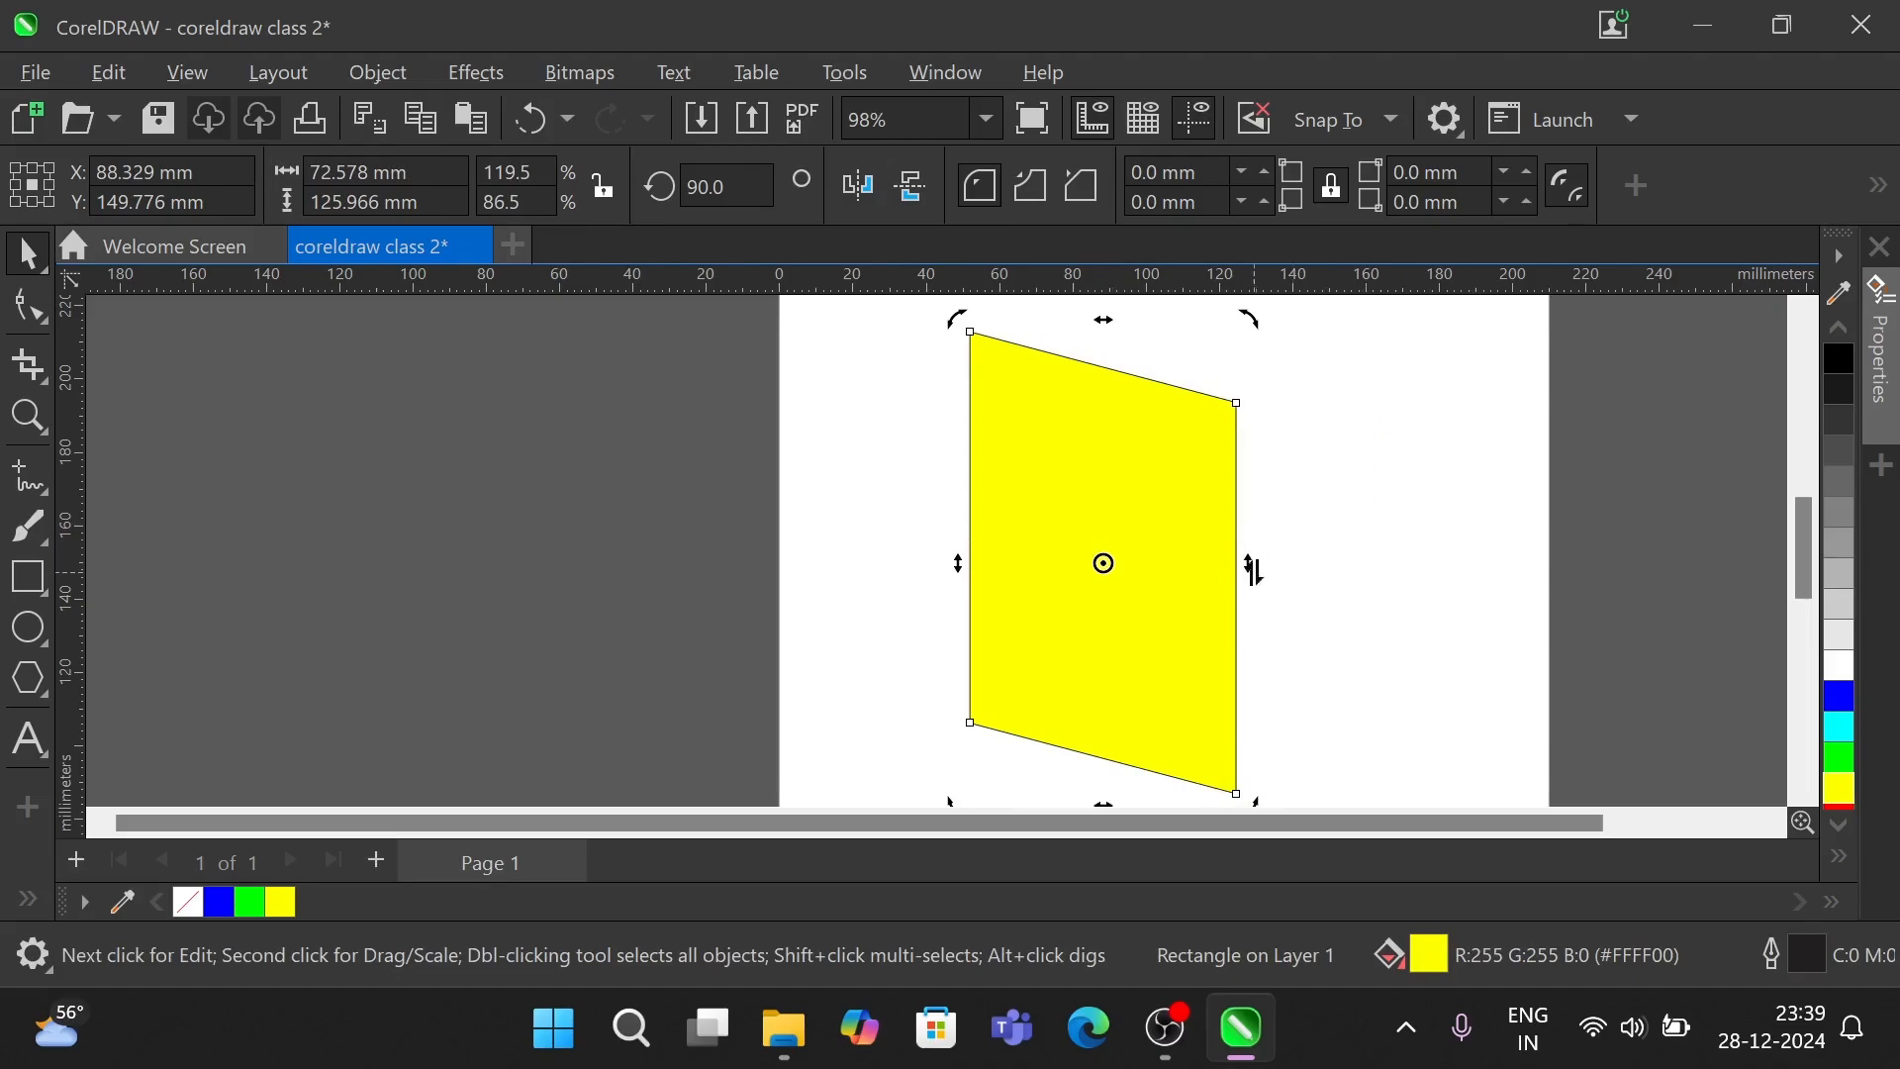
pyautogui.moveTo(1255, 571); pyautogui.dragTo(1257, 512)
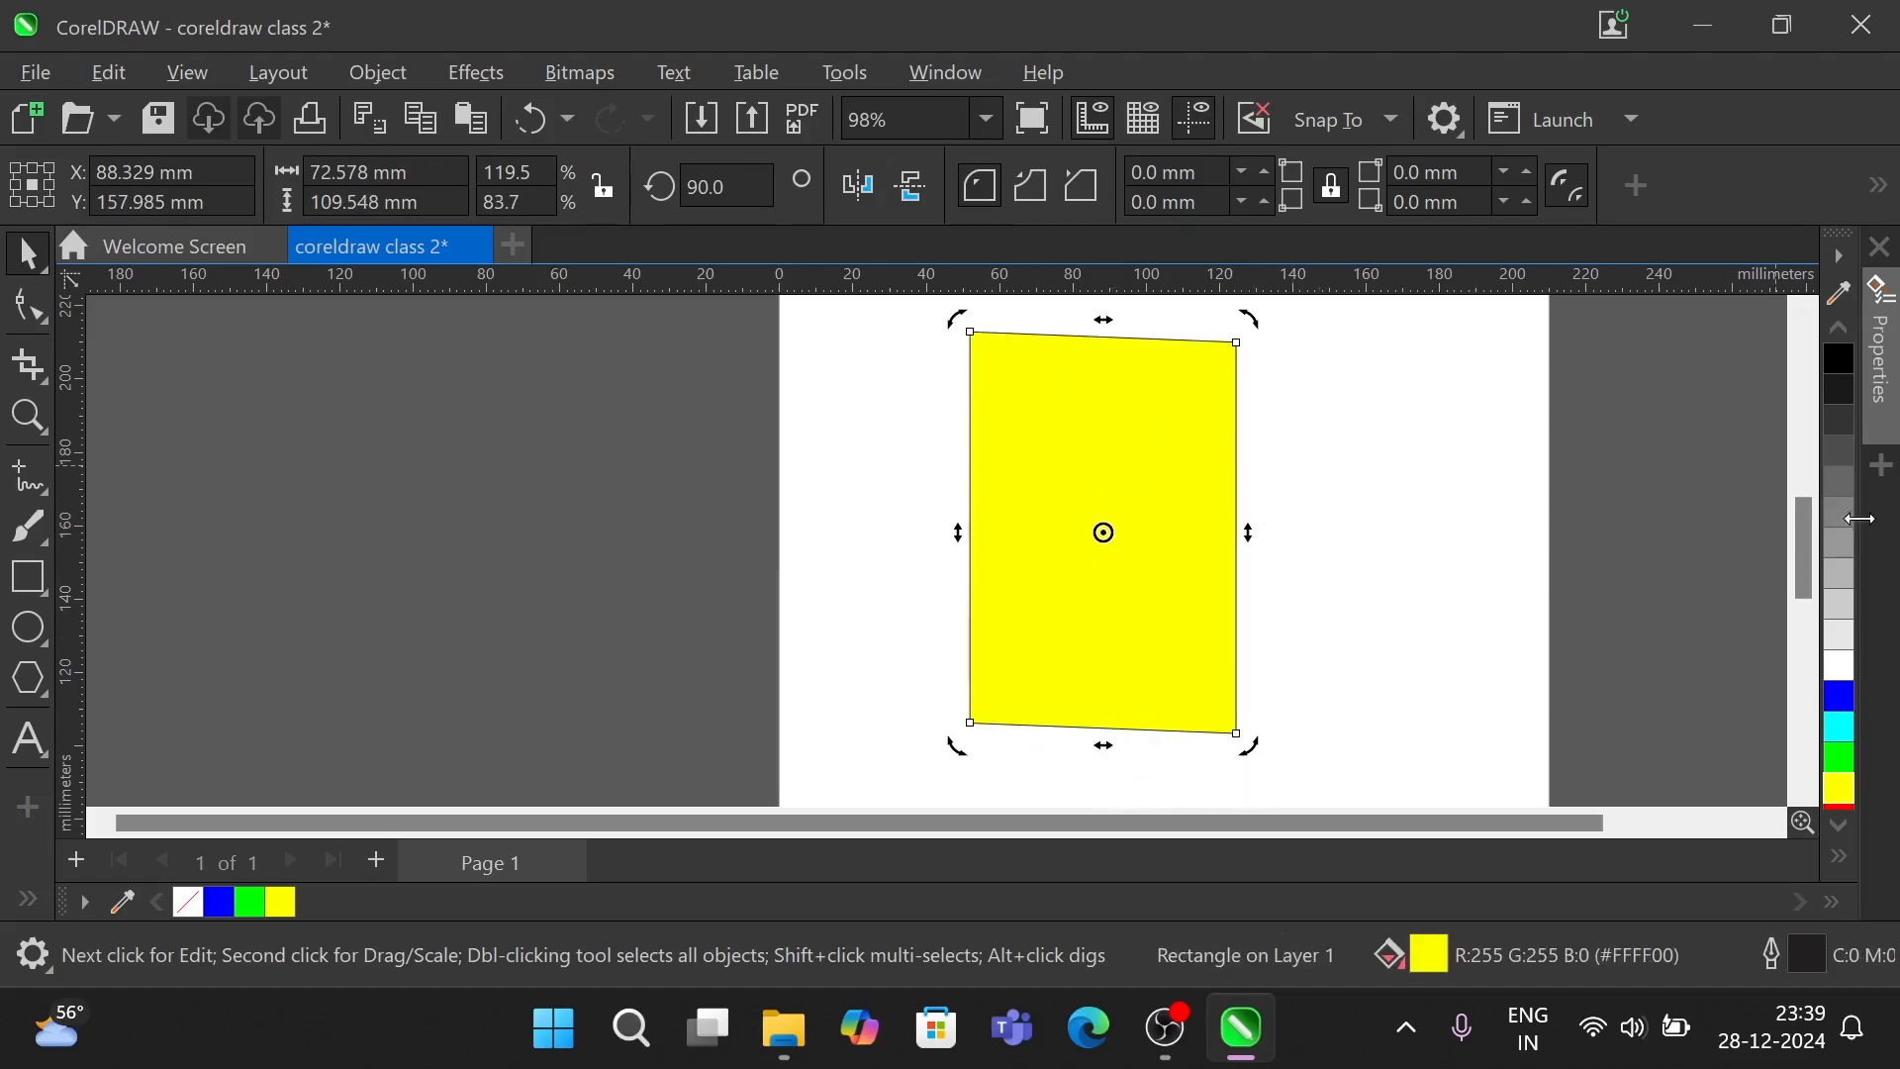
pyautogui.scroll(-1, 1799, 543)
pyautogui.scroll(1, 1799, 542)
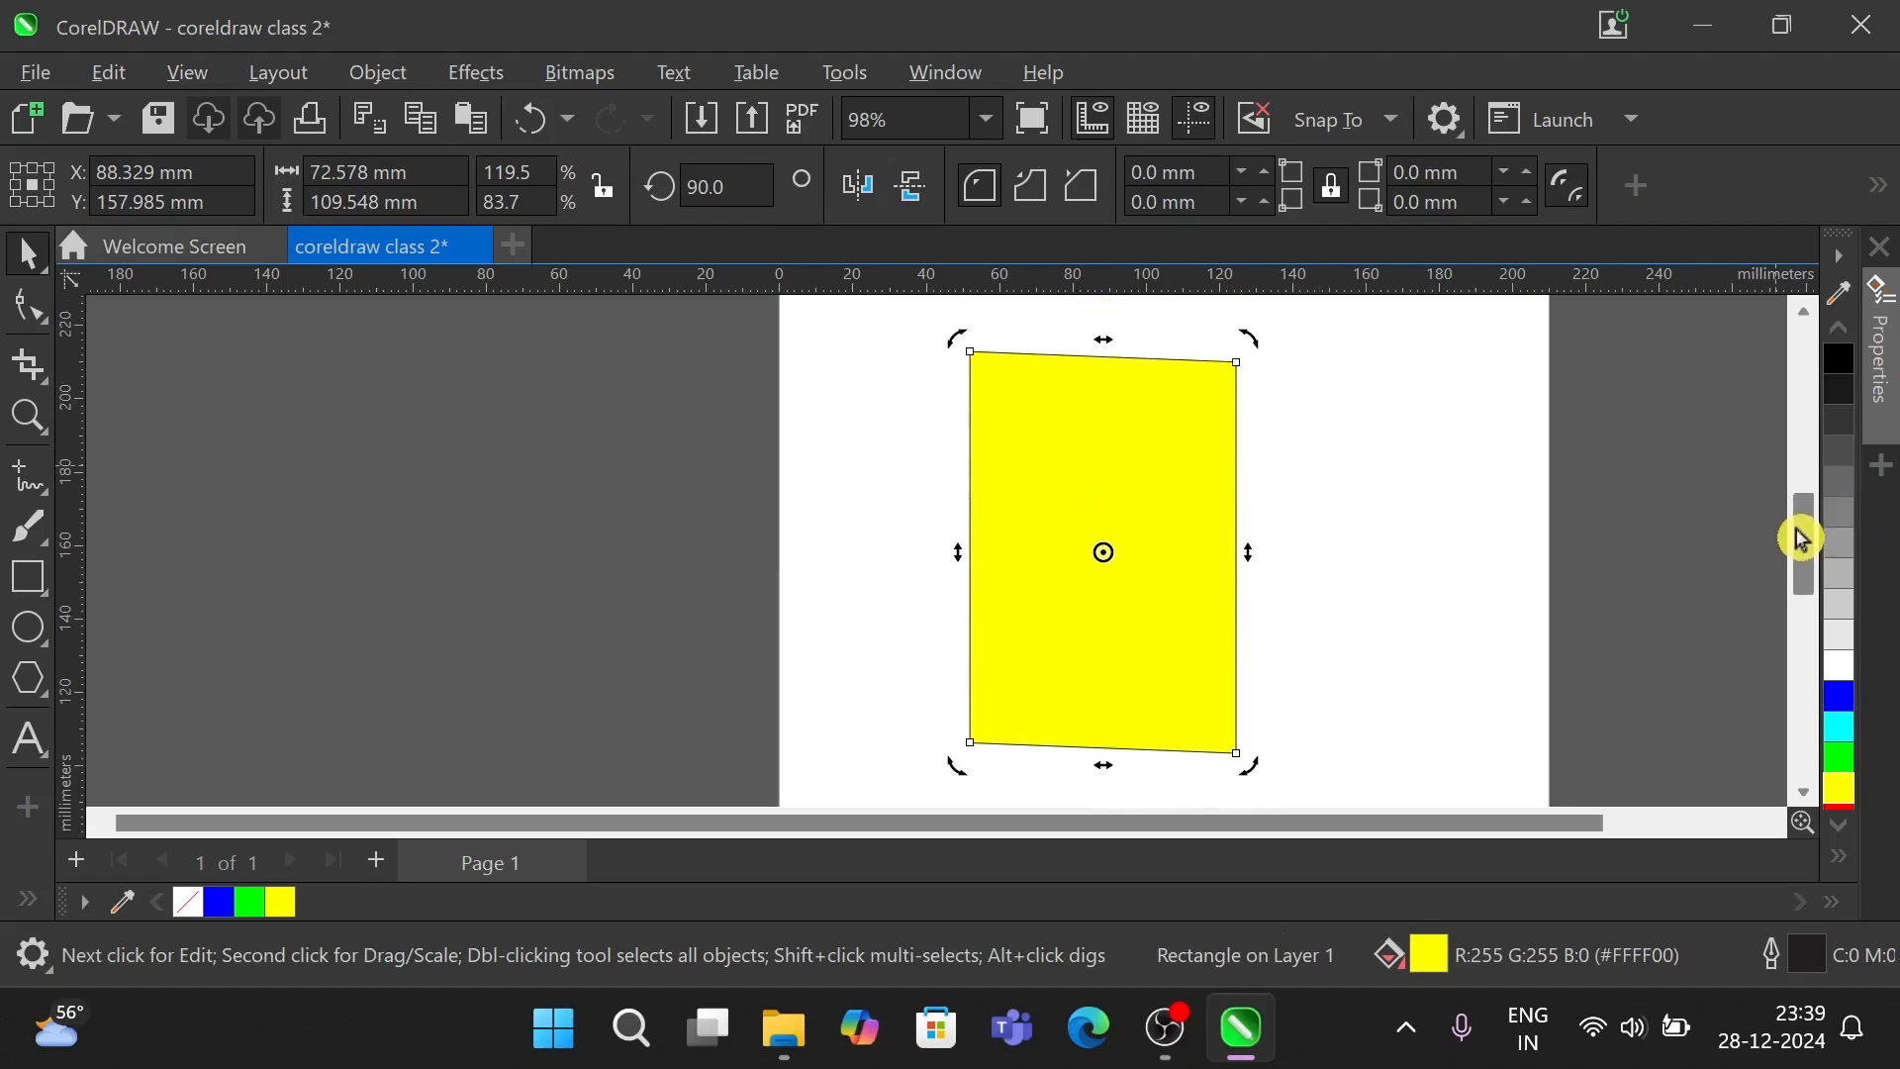
pyautogui.scroll(-1, 1799, 543)
pyautogui.scroll(1, 1800, 542)
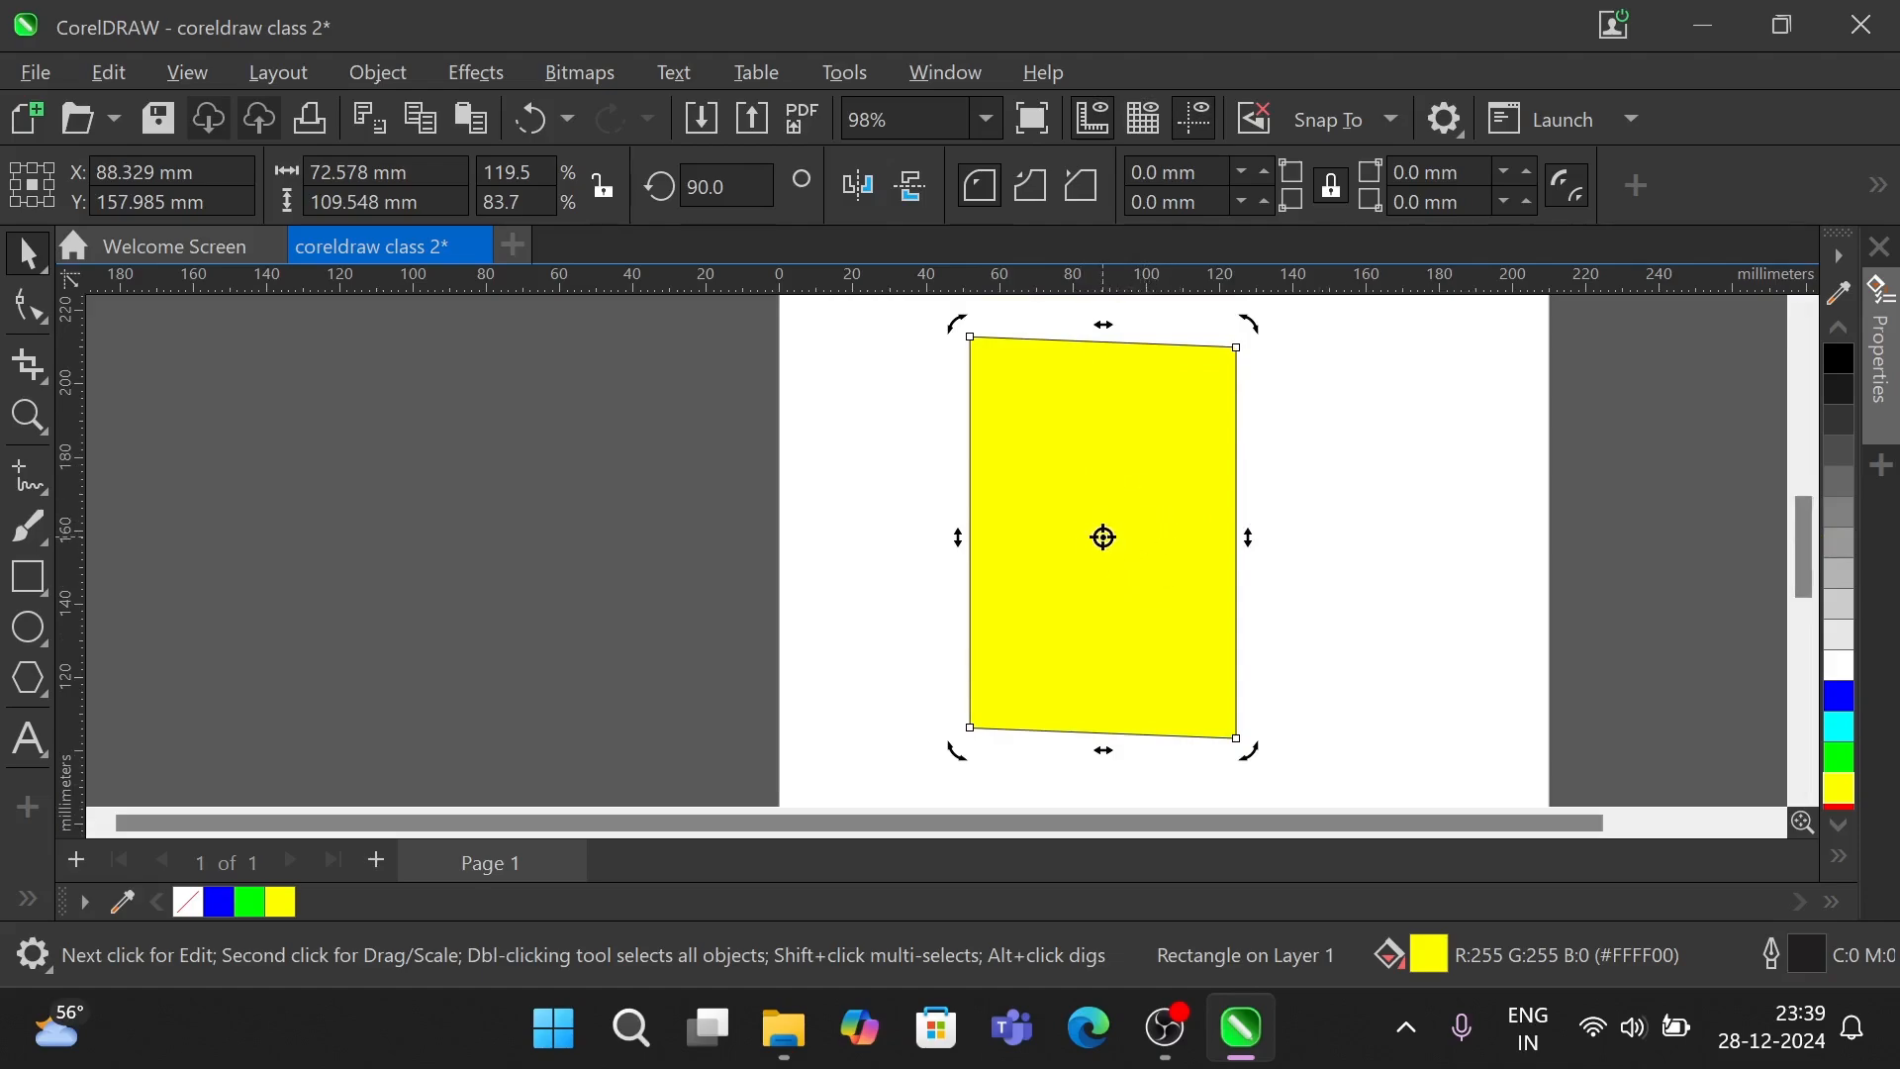
# - Move the rotation centre to the lower-left corner and back to the middle, and rotate the rectangle clockwise to about 39.3°
pyautogui.moveTo(1104, 538); pyautogui.dragTo(970, 728)
pyautogui.moveTo(970, 726); pyautogui.dragTo(1093, 526)
pyautogui.moveTo(1093, 526); pyautogui.dragTo(1104, 537)
pyautogui.moveTo(1248, 317); pyautogui.dragTo(1317, 517)
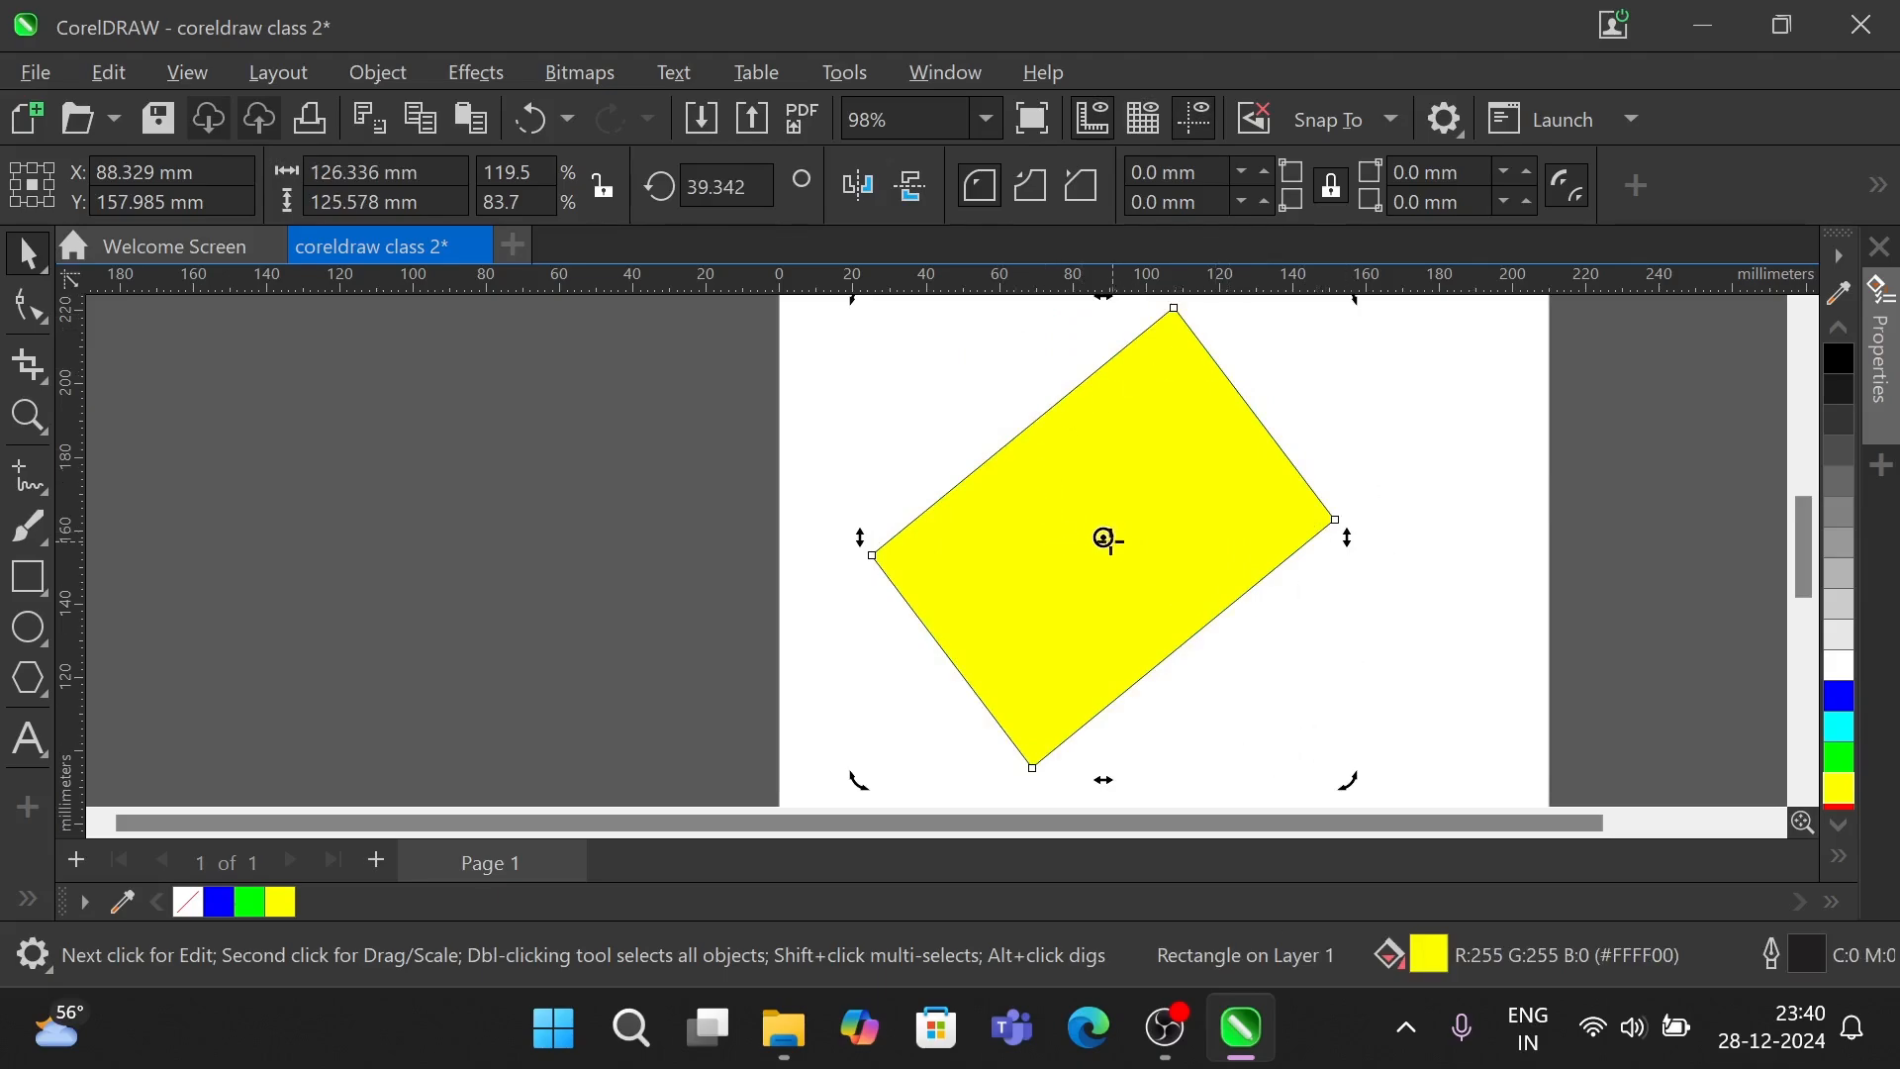
# - Place the rotation centre on the rectangle's right corner and rotate it around that point in several turns to about 324.1°
pyautogui.moveTo(1102, 537)
pyautogui.mouseDown()
pyautogui.moveTo(1421, 535)
pyautogui.moveTo(1335, 519)
pyautogui.mouseUp()
pyautogui.scroll(-1, 1335, 519)
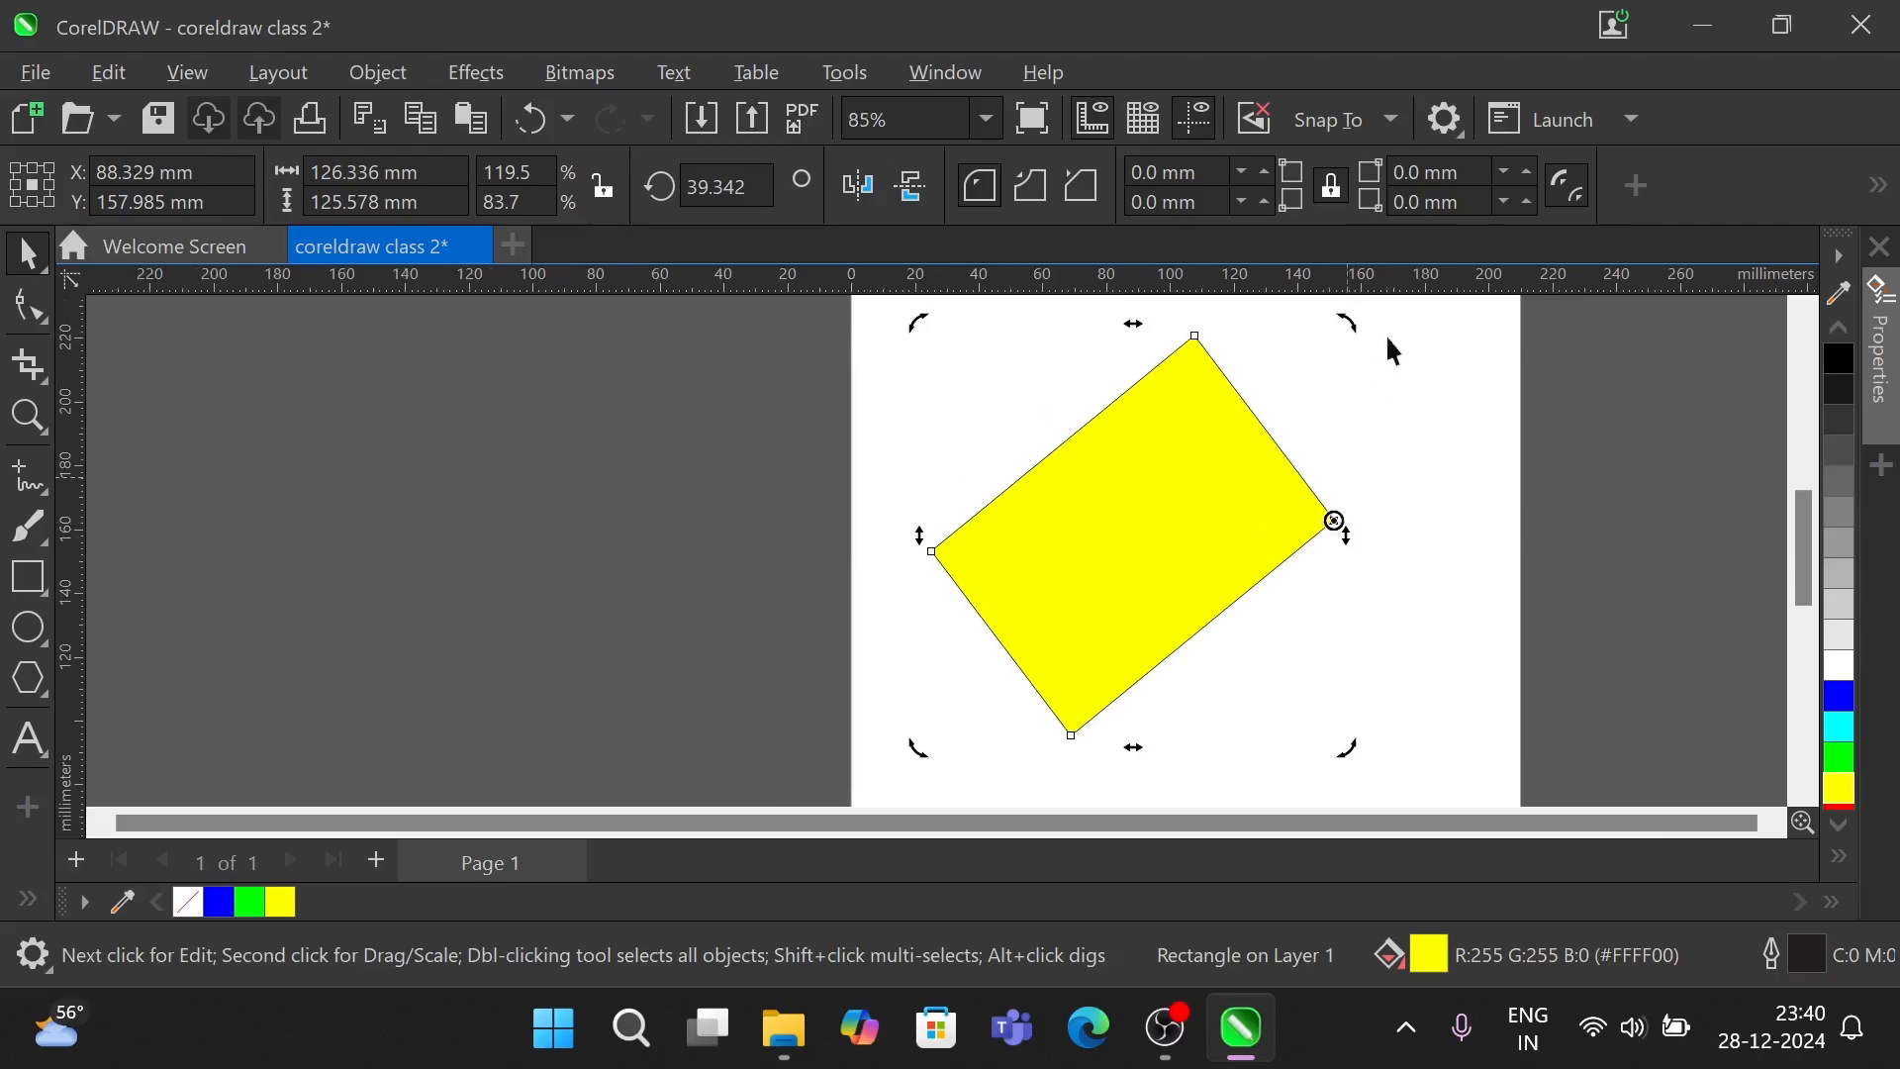
pyautogui.moveTo(1343, 315); pyautogui.dragTo(1724, 519)
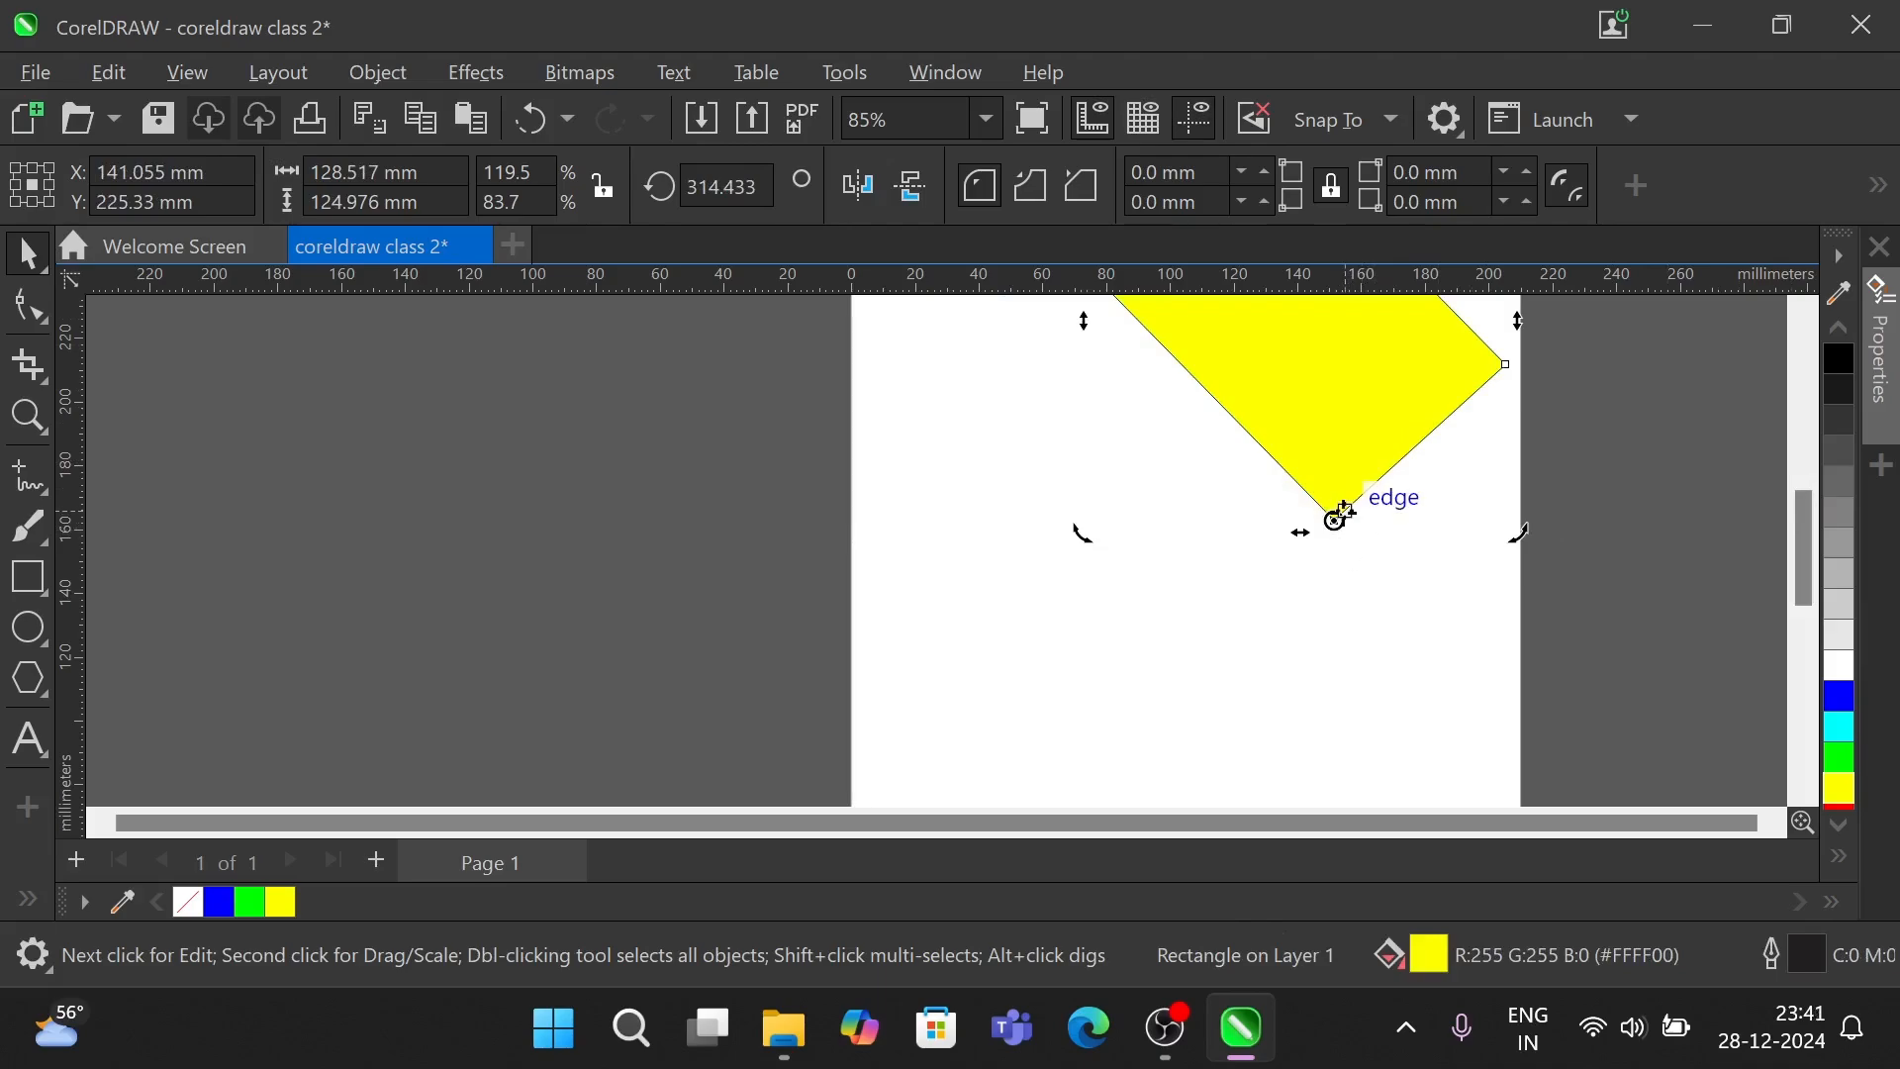
pyautogui.scroll(-2, 1336, 517)
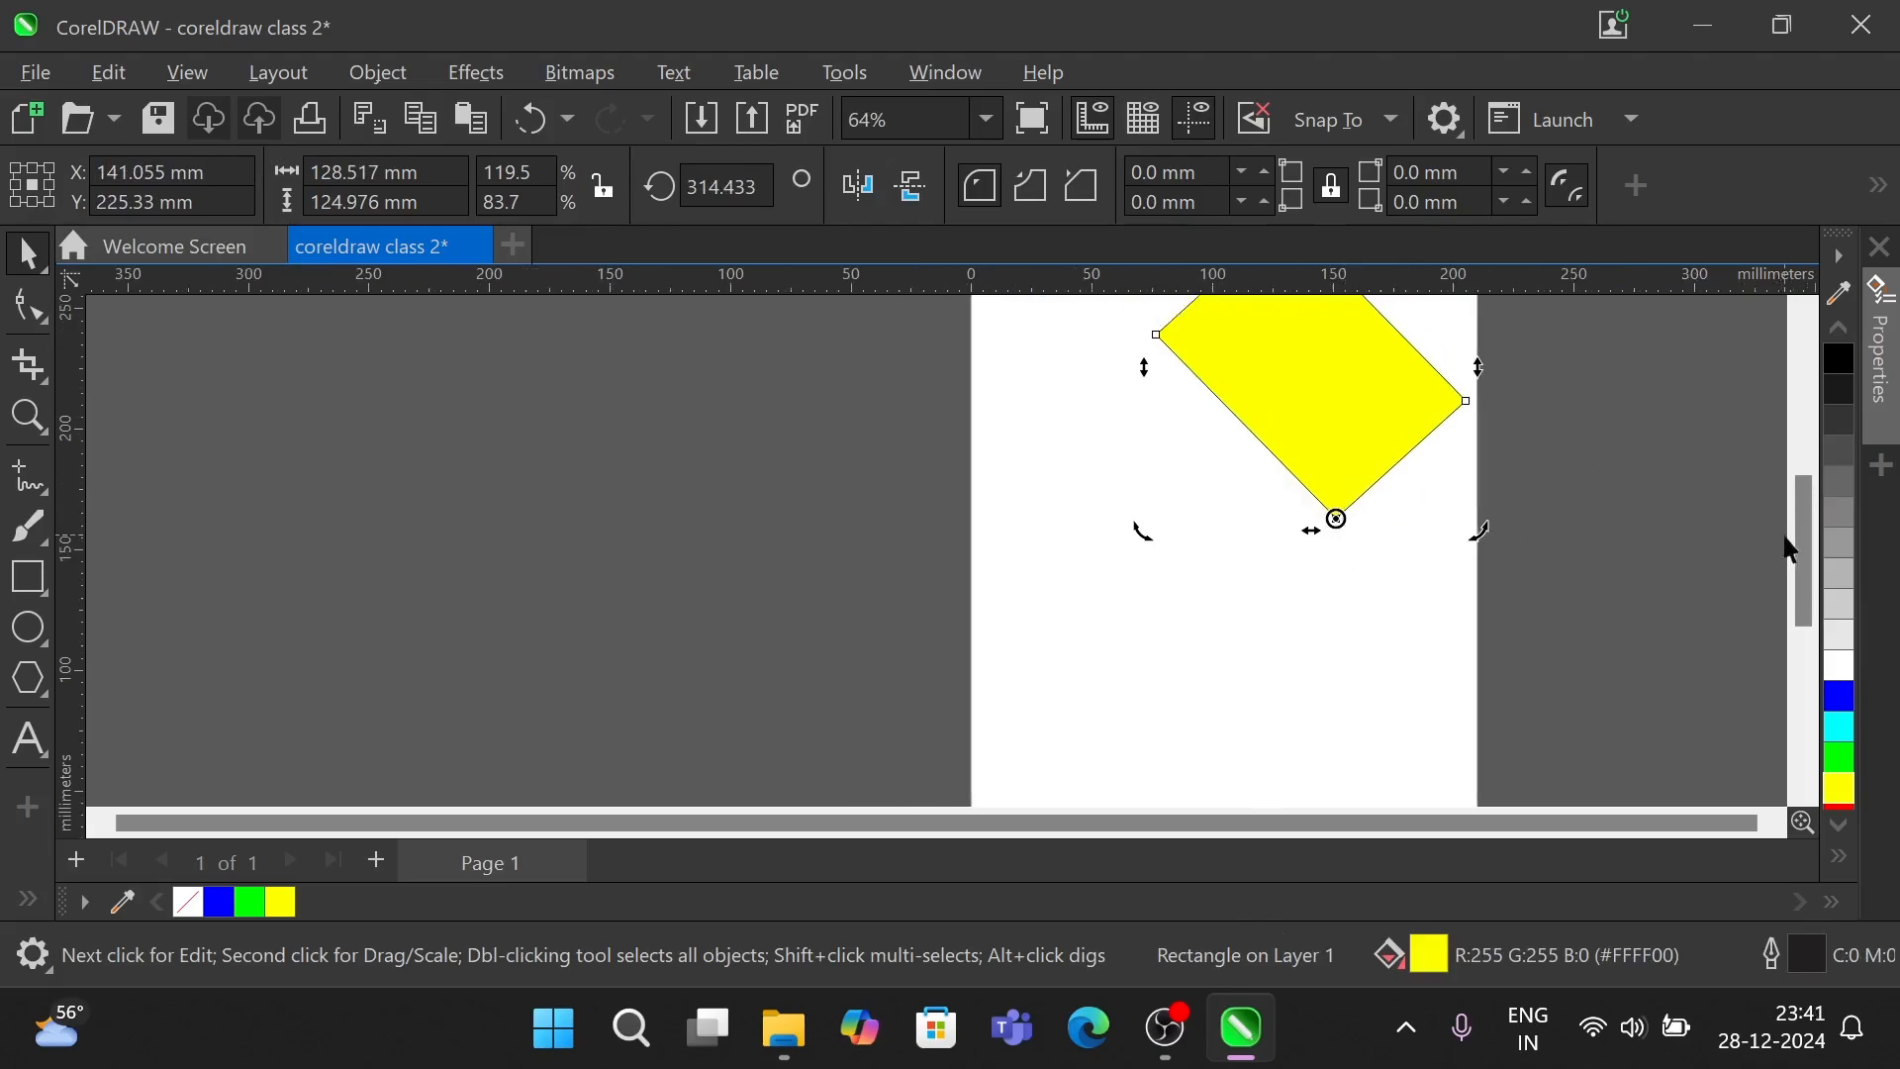
pyautogui.moveTo(1803, 542); pyautogui.dragTo(1811, 504)
pyautogui.moveTo(1479, 343); pyautogui.dragTo(1290, 679)
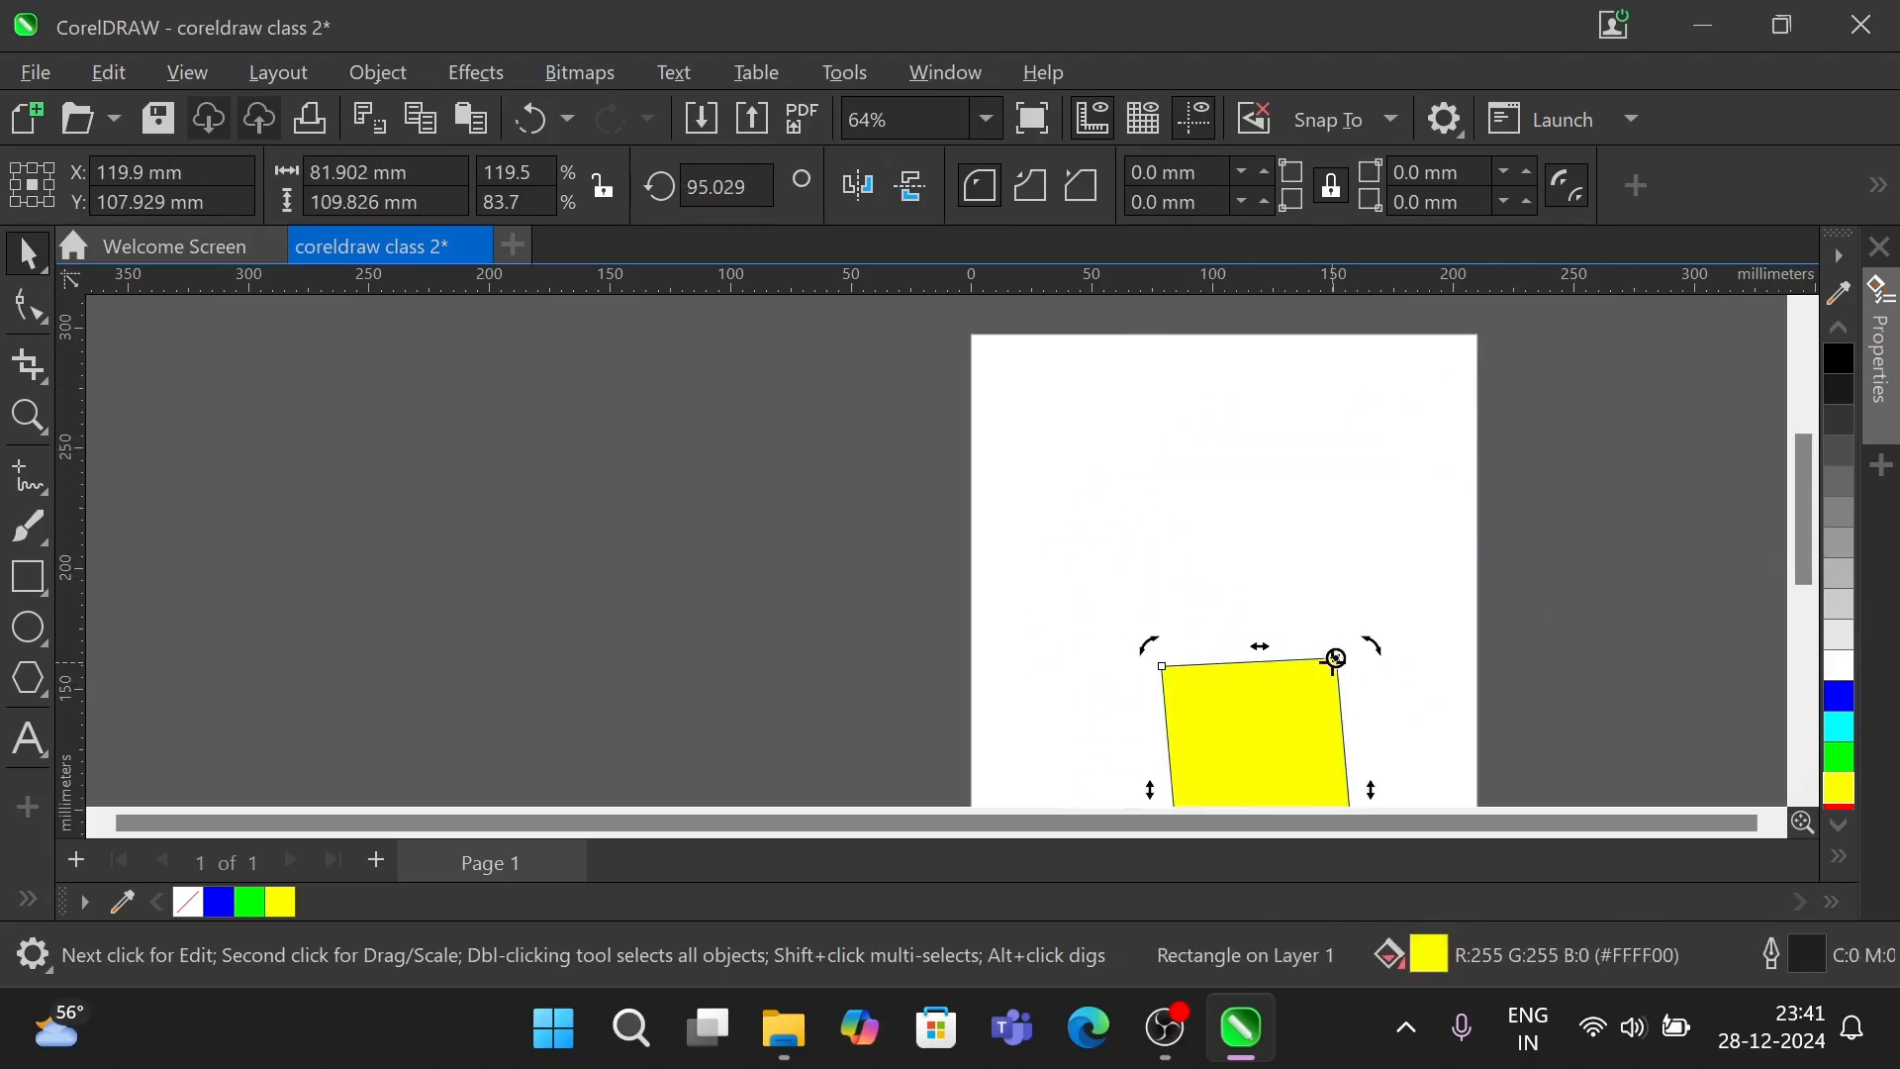
pyautogui.moveTo(1148, 645); pyautogui.dragTo(1323, 484)
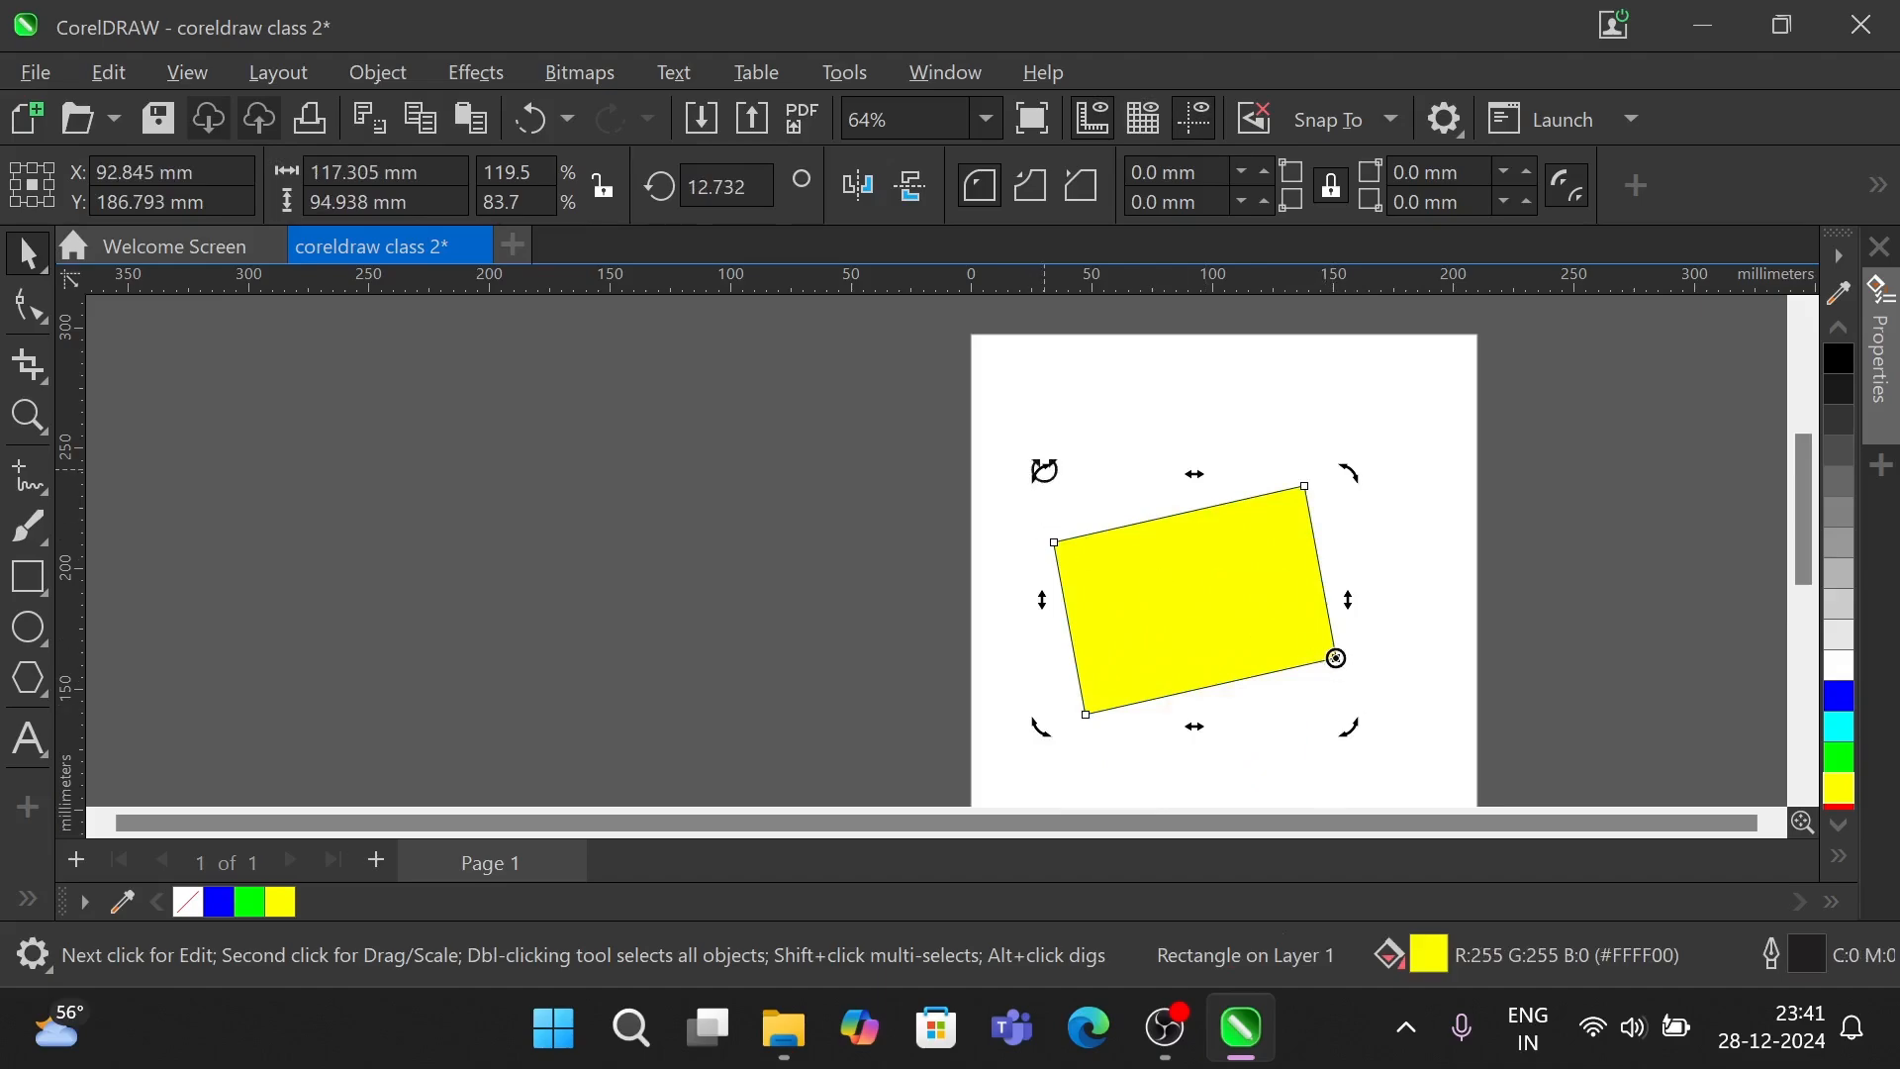
pyautogui.moveTo(1041, 463); pyautogui.dragTo(1298, 429)
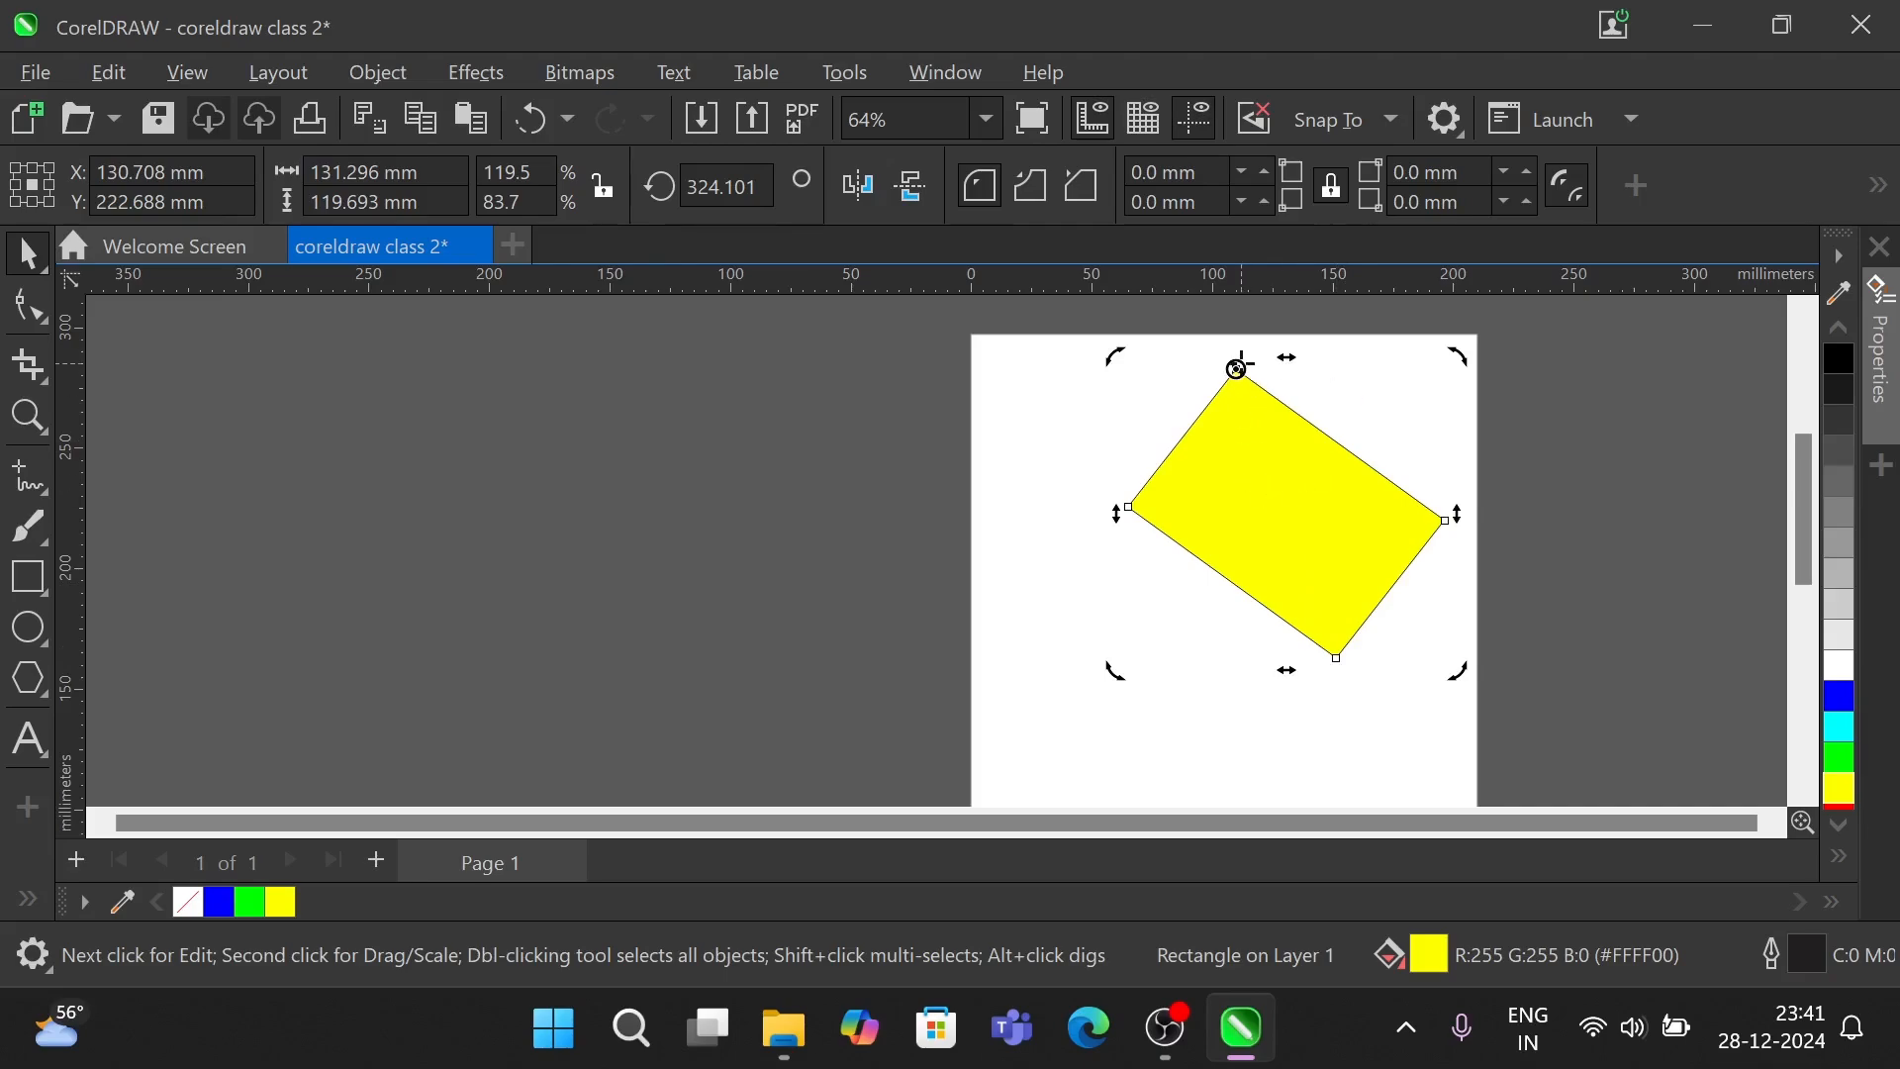
# - Rotate the rectangle around its upper corner to about 355.7°, and around a point inside it to about 200.5°
pyautogui.moveTo(1453, 355); pyautogui.dragTo(1263, 597)
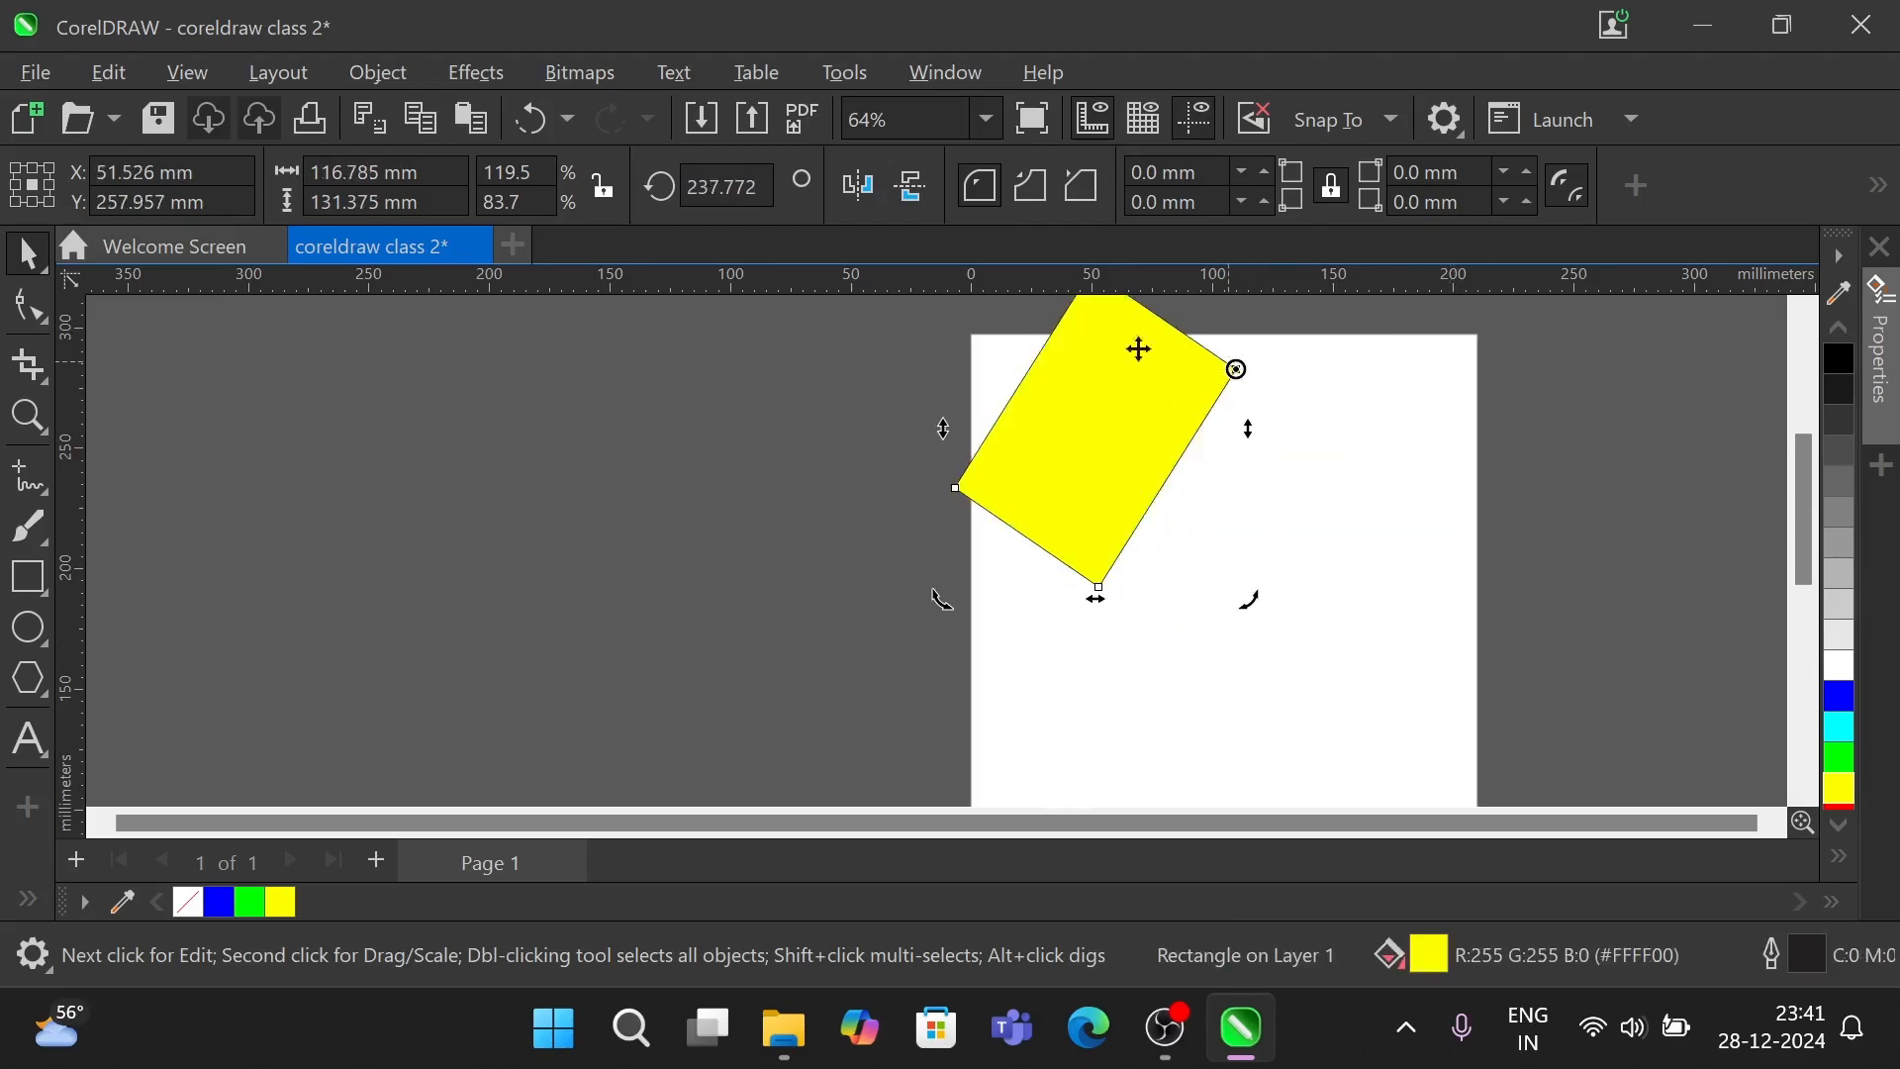
pyautogui.moveTo(945, 595); pyautogui.dragTo(1527, 497)
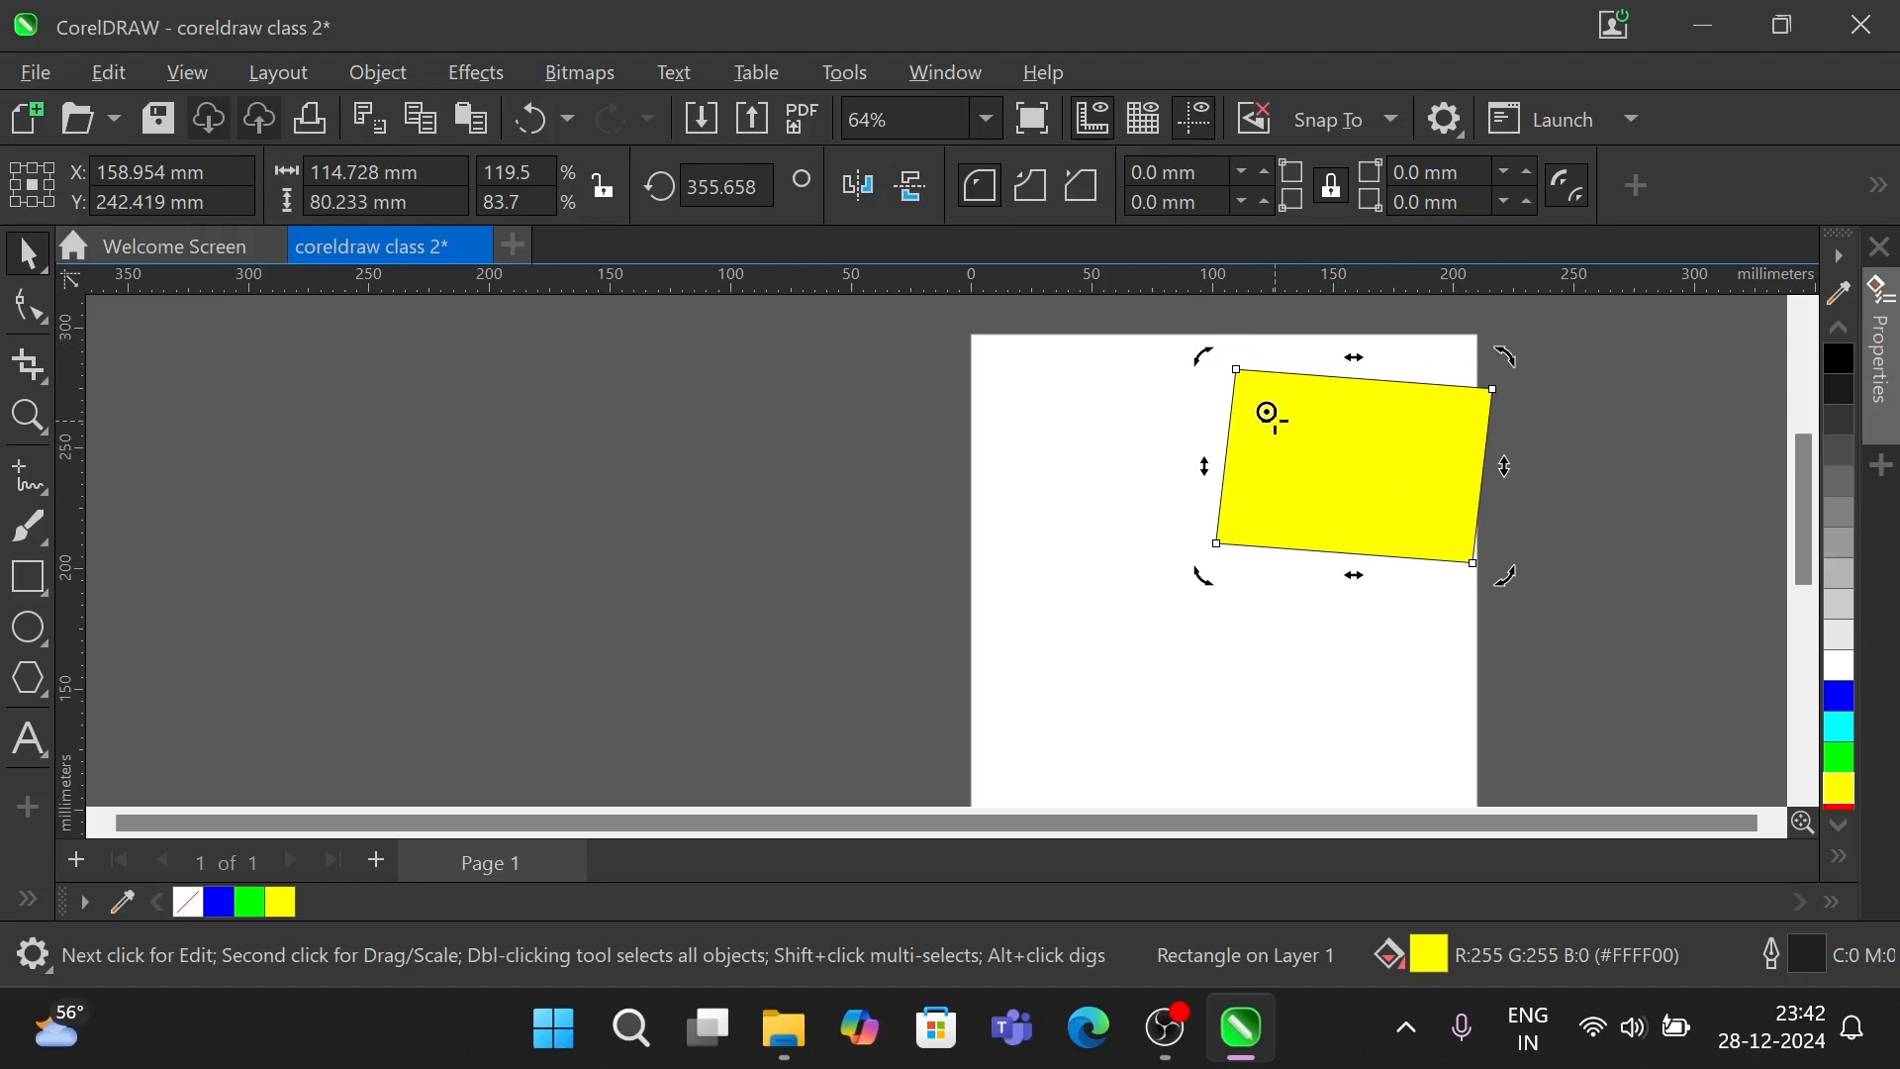
pyautogui.moveTo(1506, 356); pyautogui.dragTo(1230, 442)
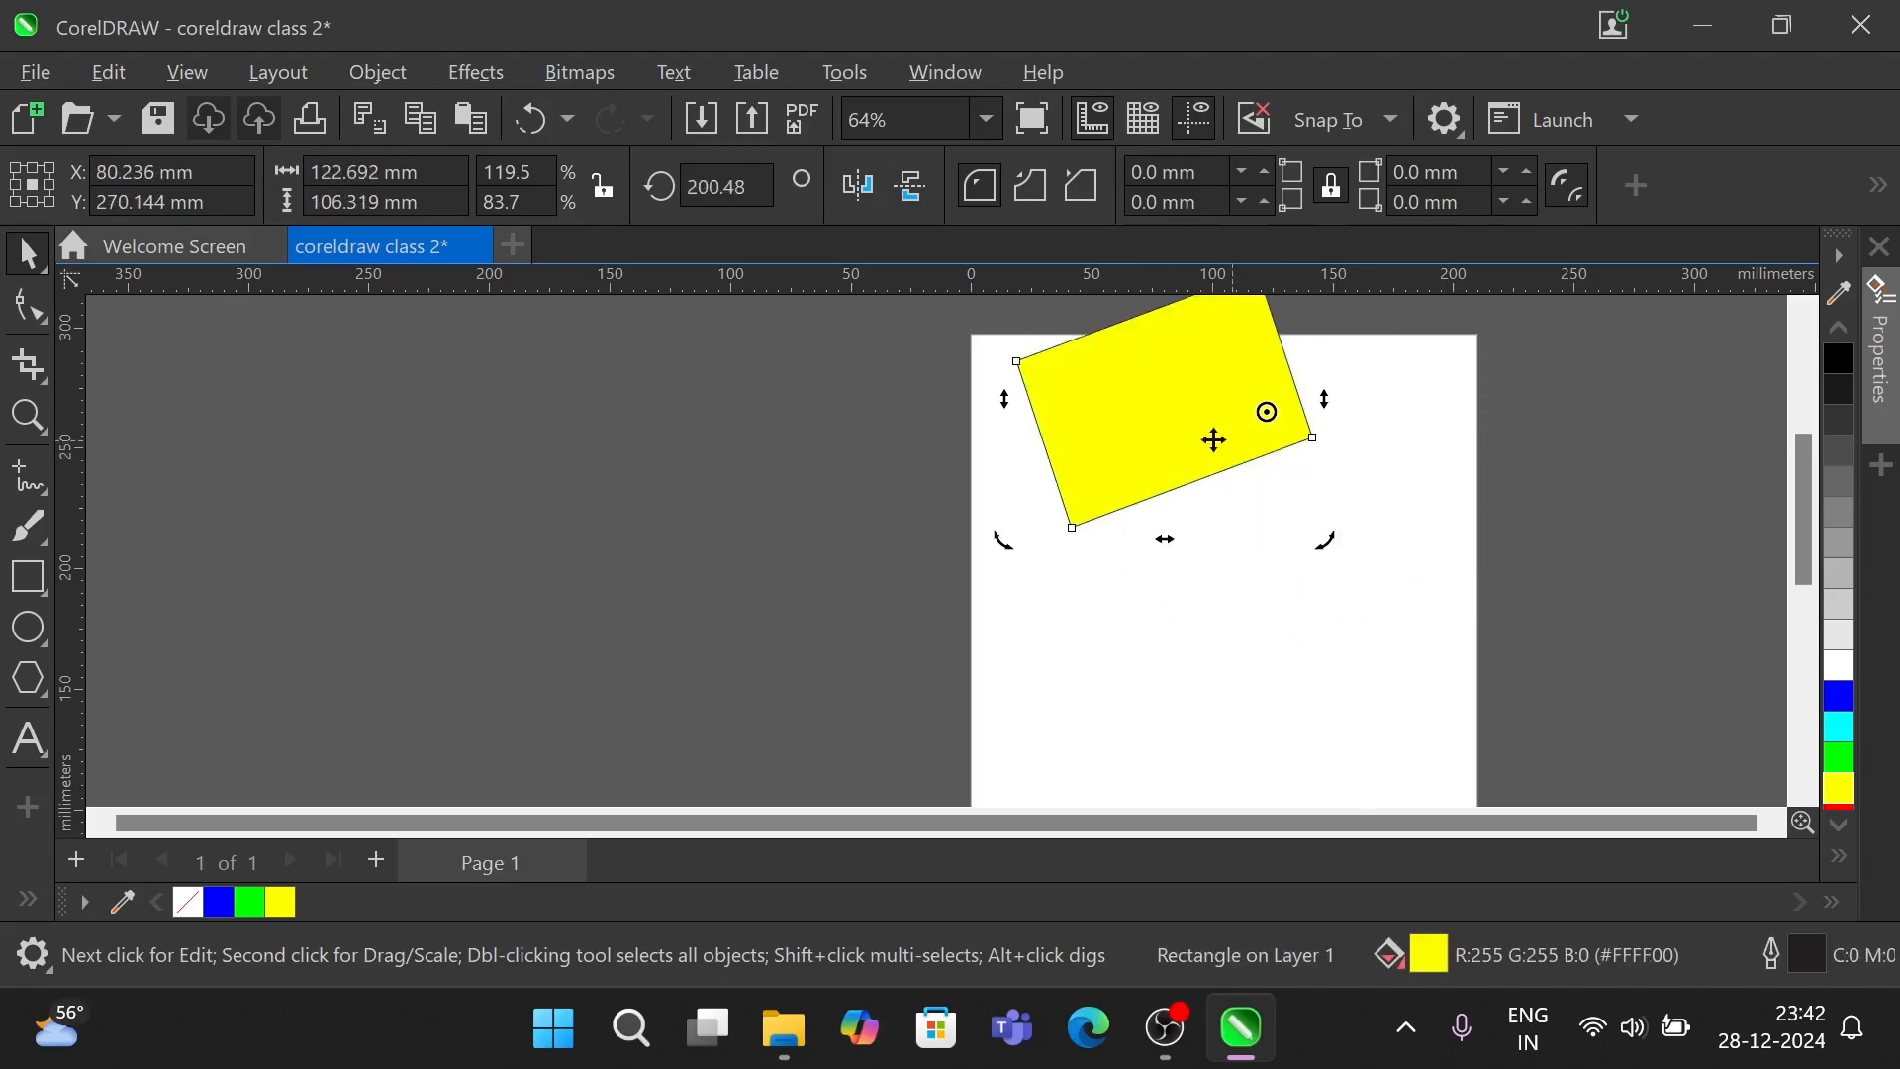
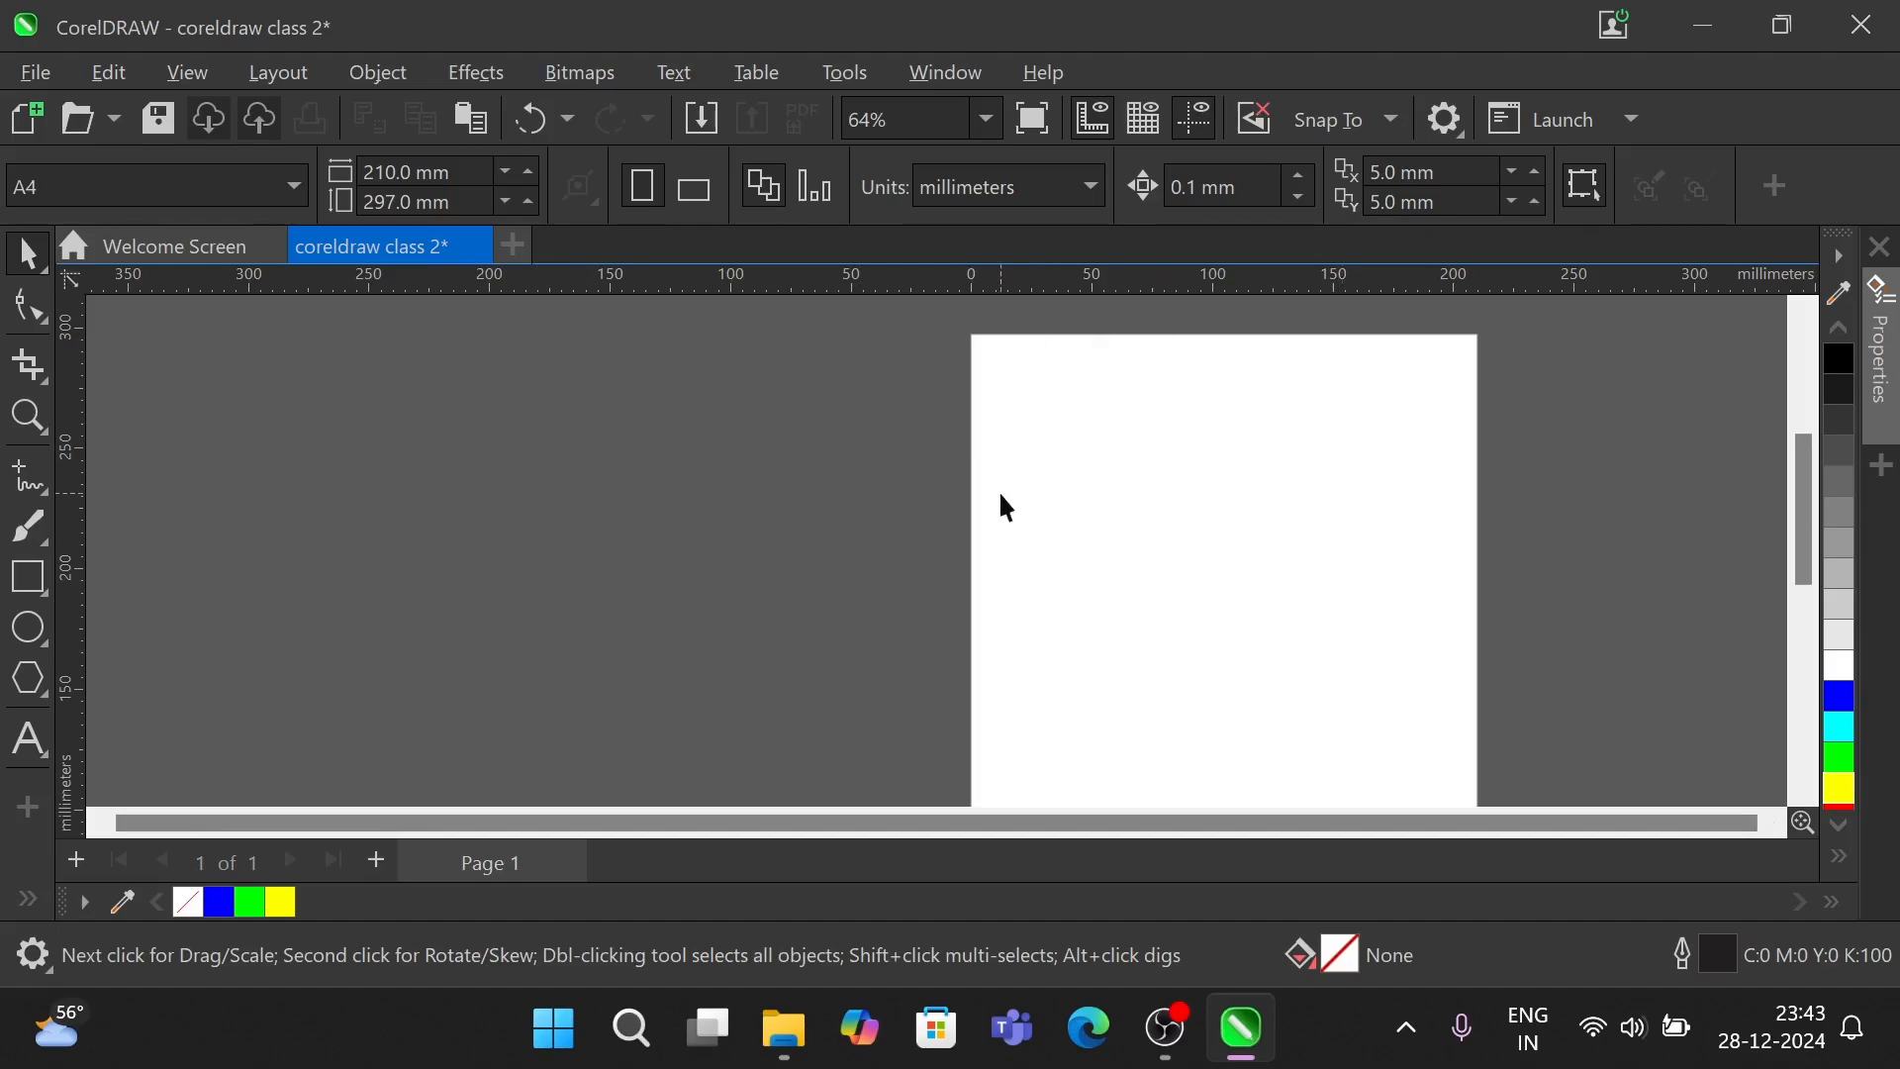
# - Try out the Freehand Pick and Free Transform tools, and leave Freehand Pick active
pyautogui.click(49, 279)
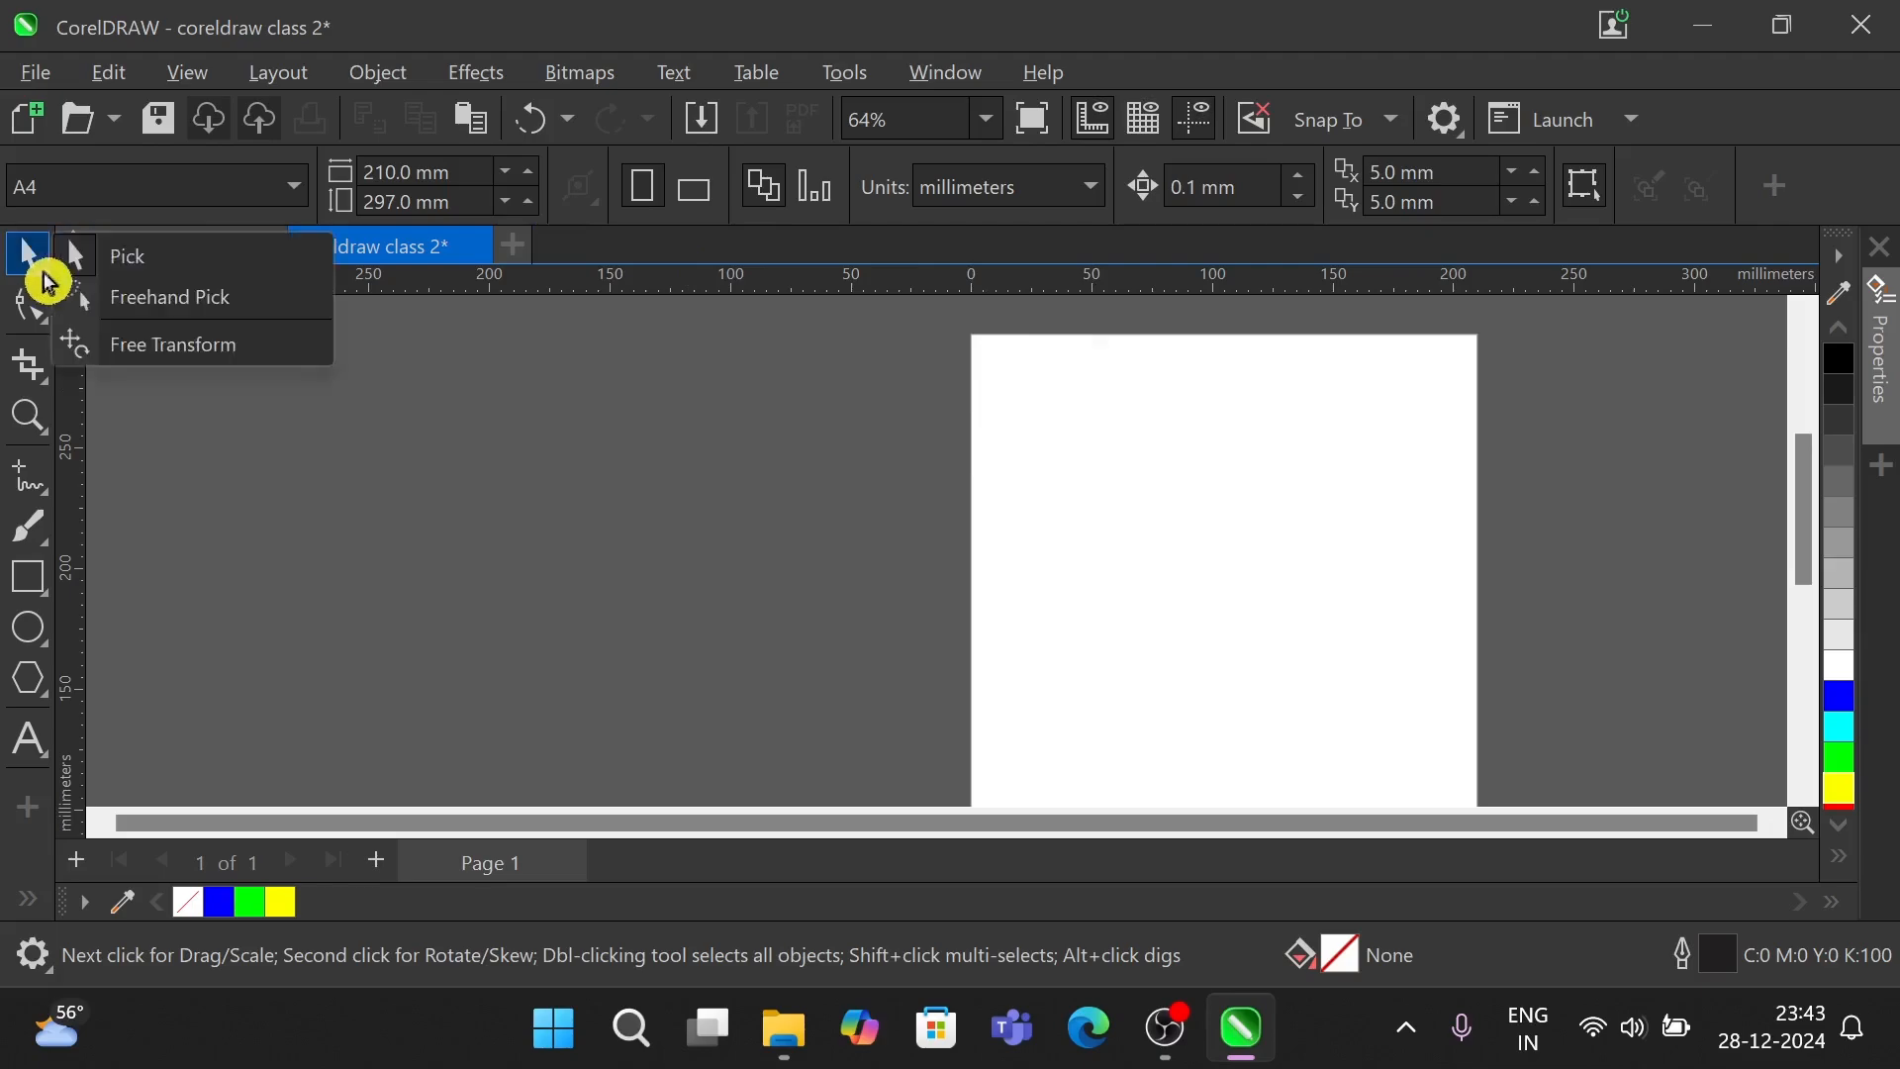
pyautogui.click(130, 302)
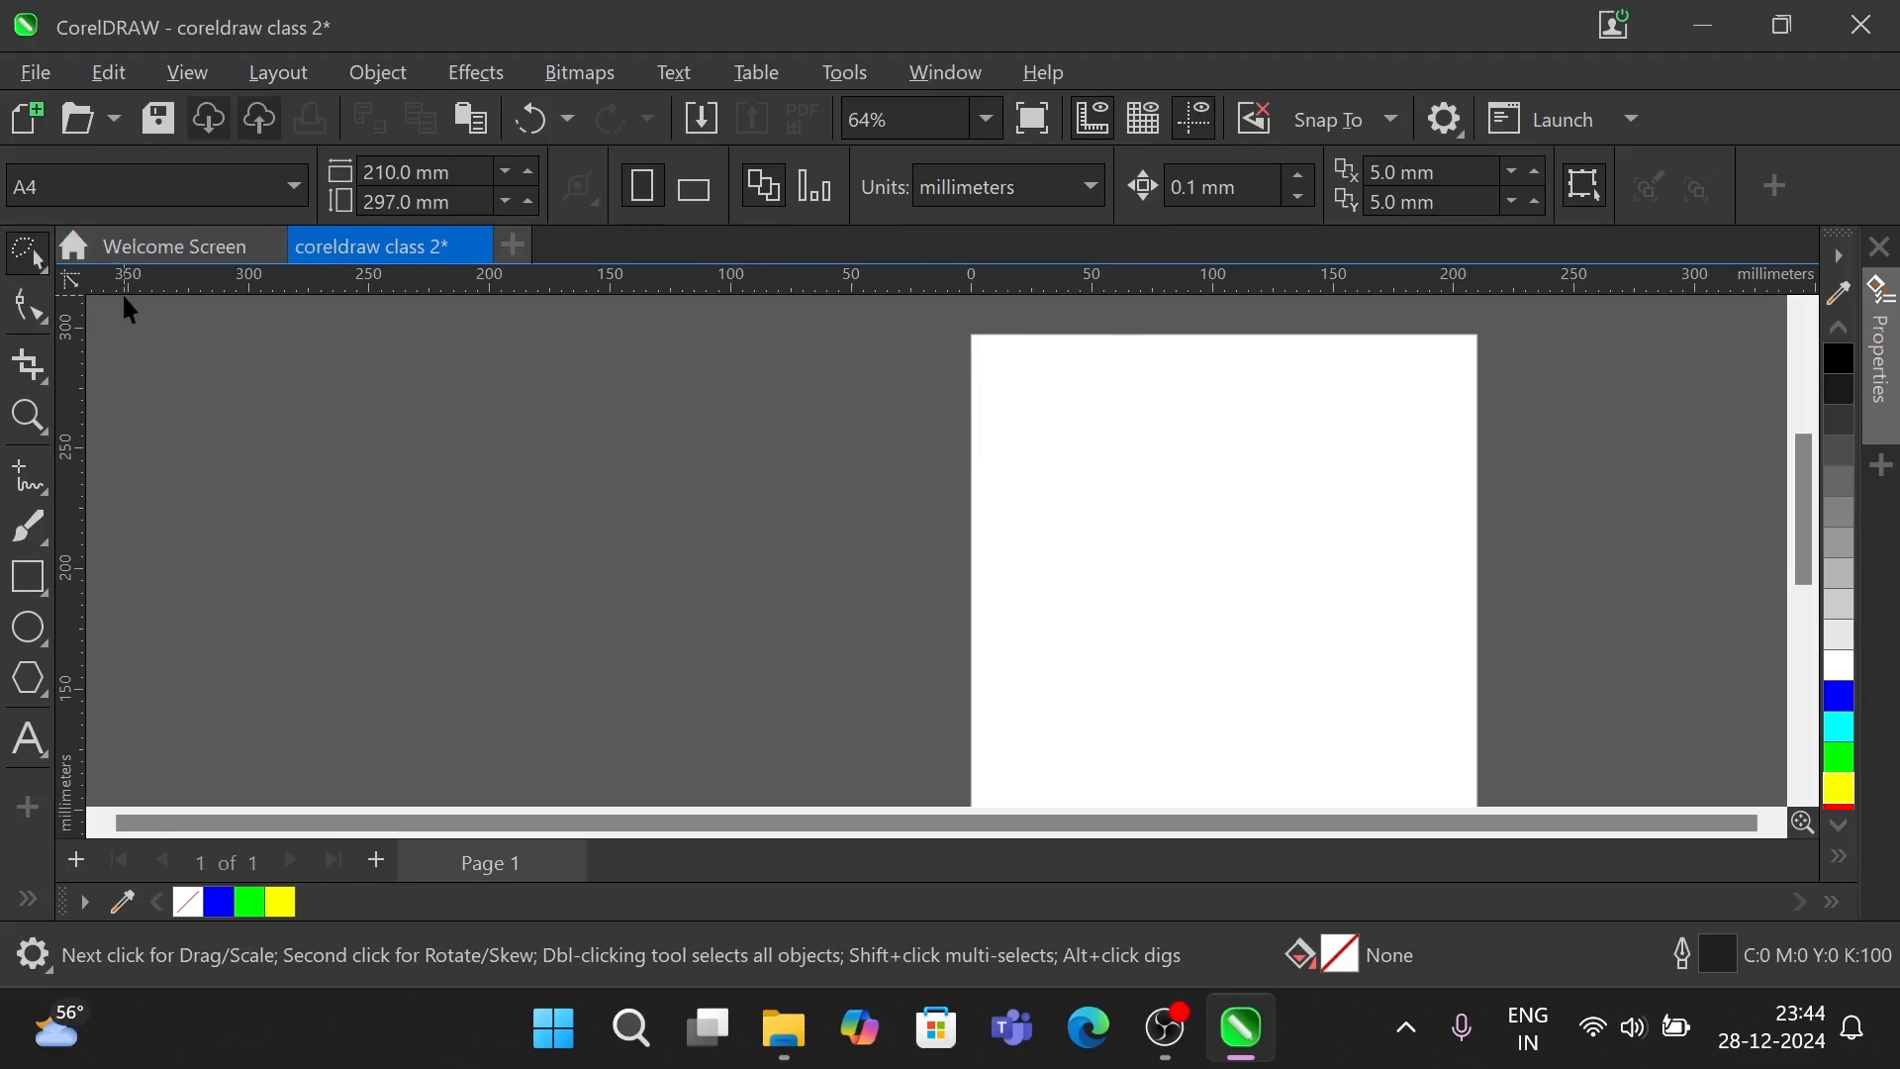
pyautogui.click(48, 282)
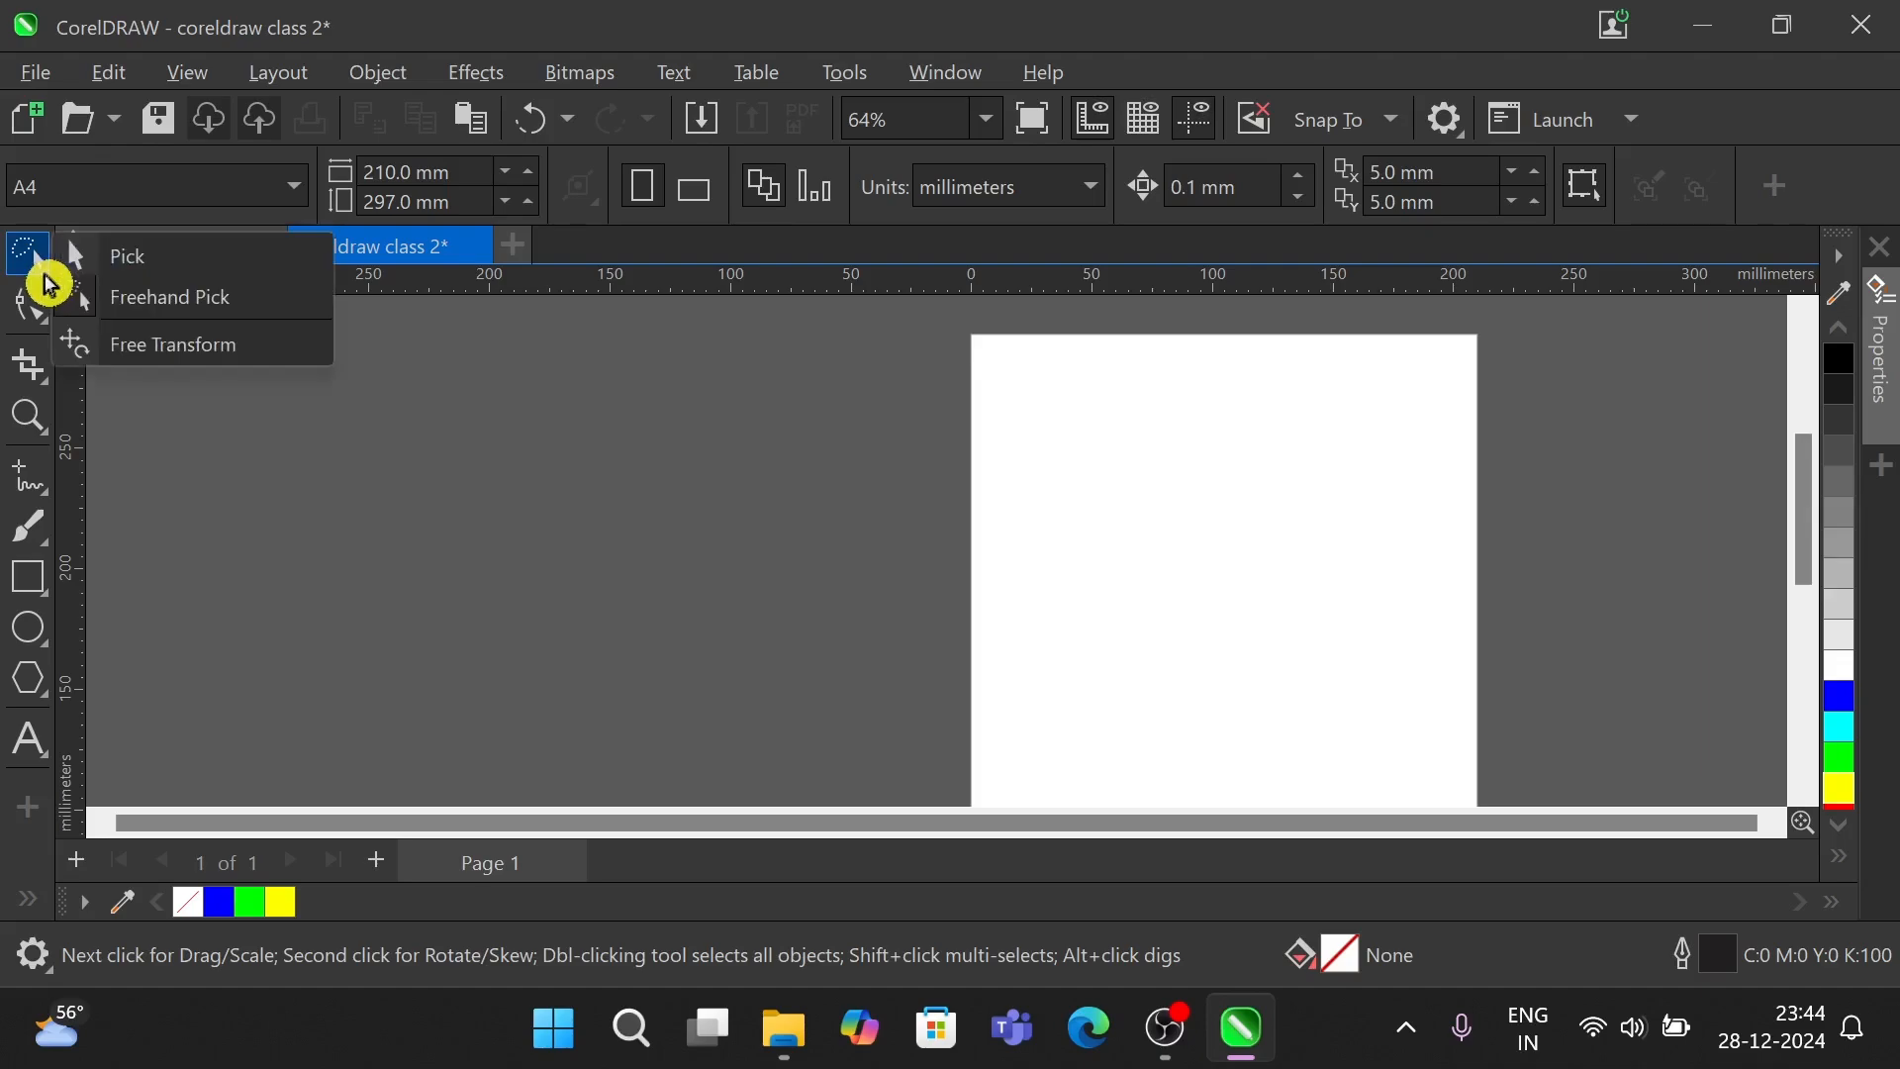
pyautogui.click(166, 354)
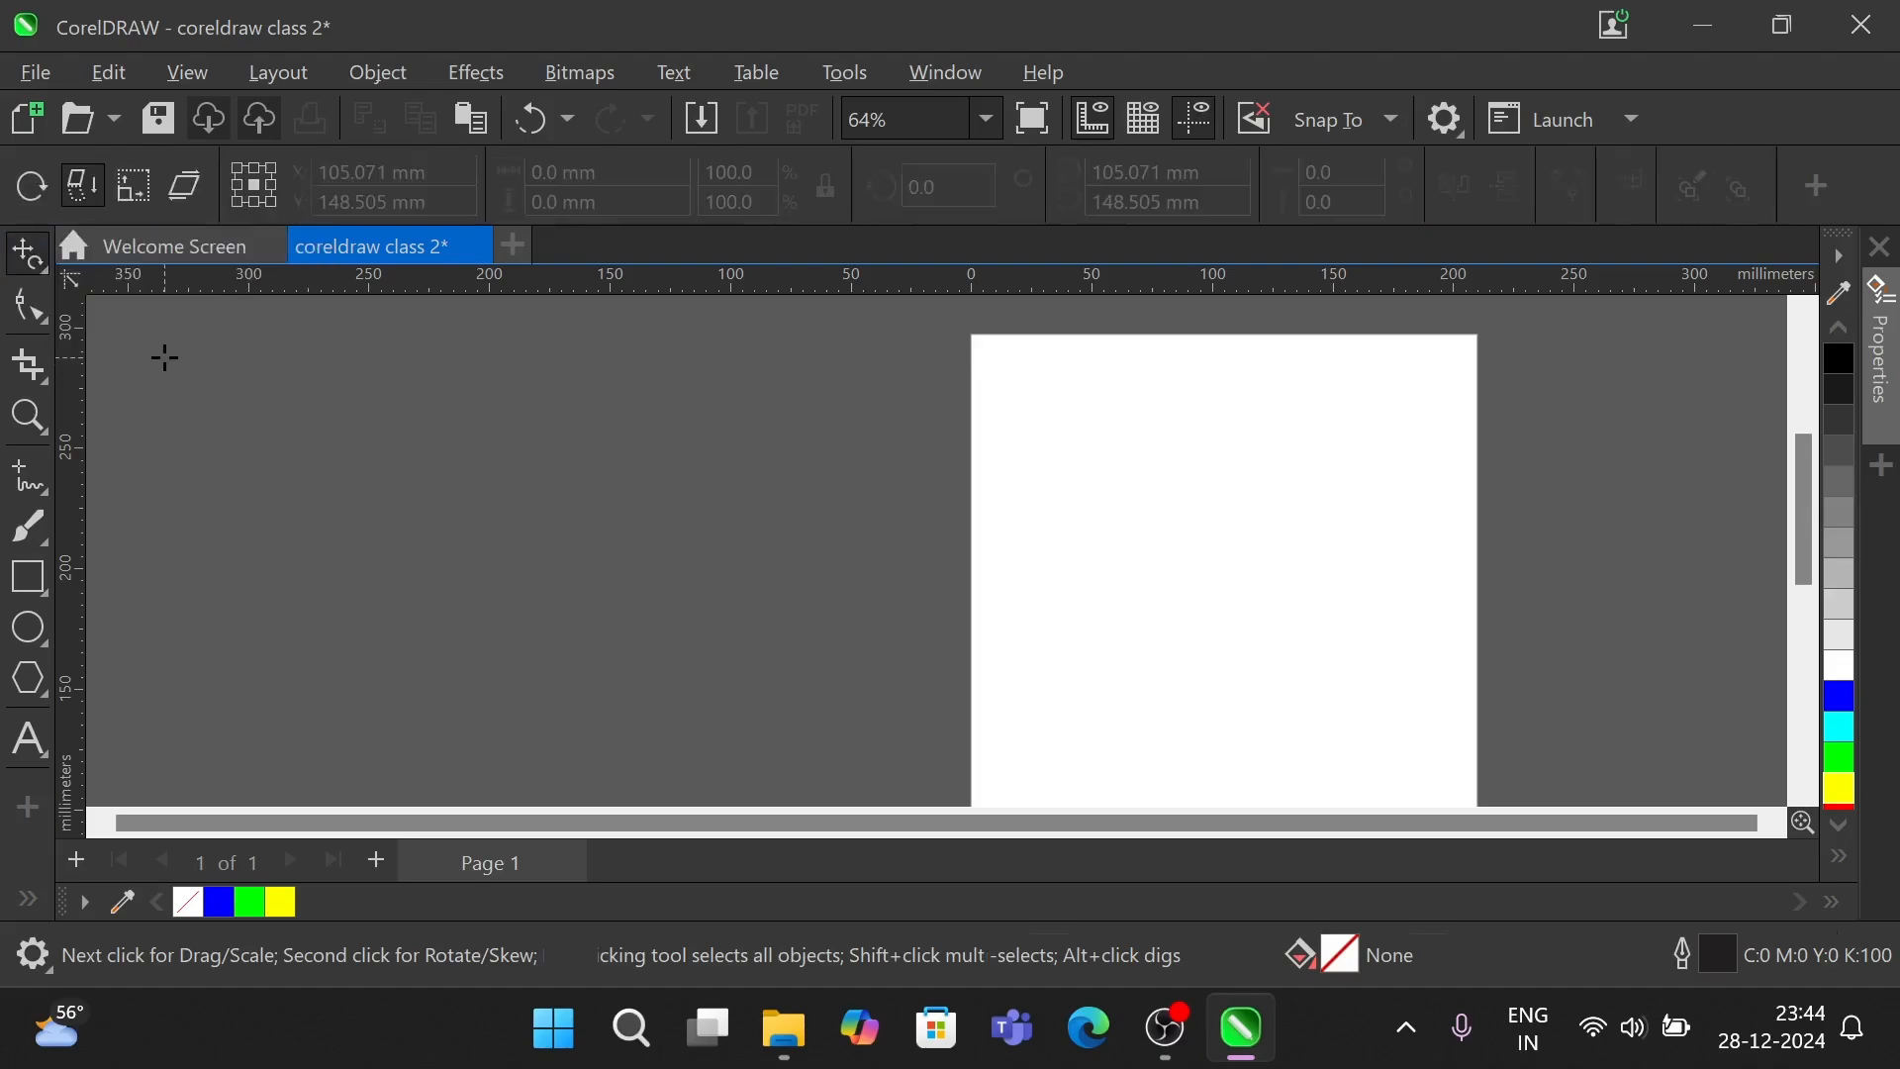
pyautogui.click(45, 280)
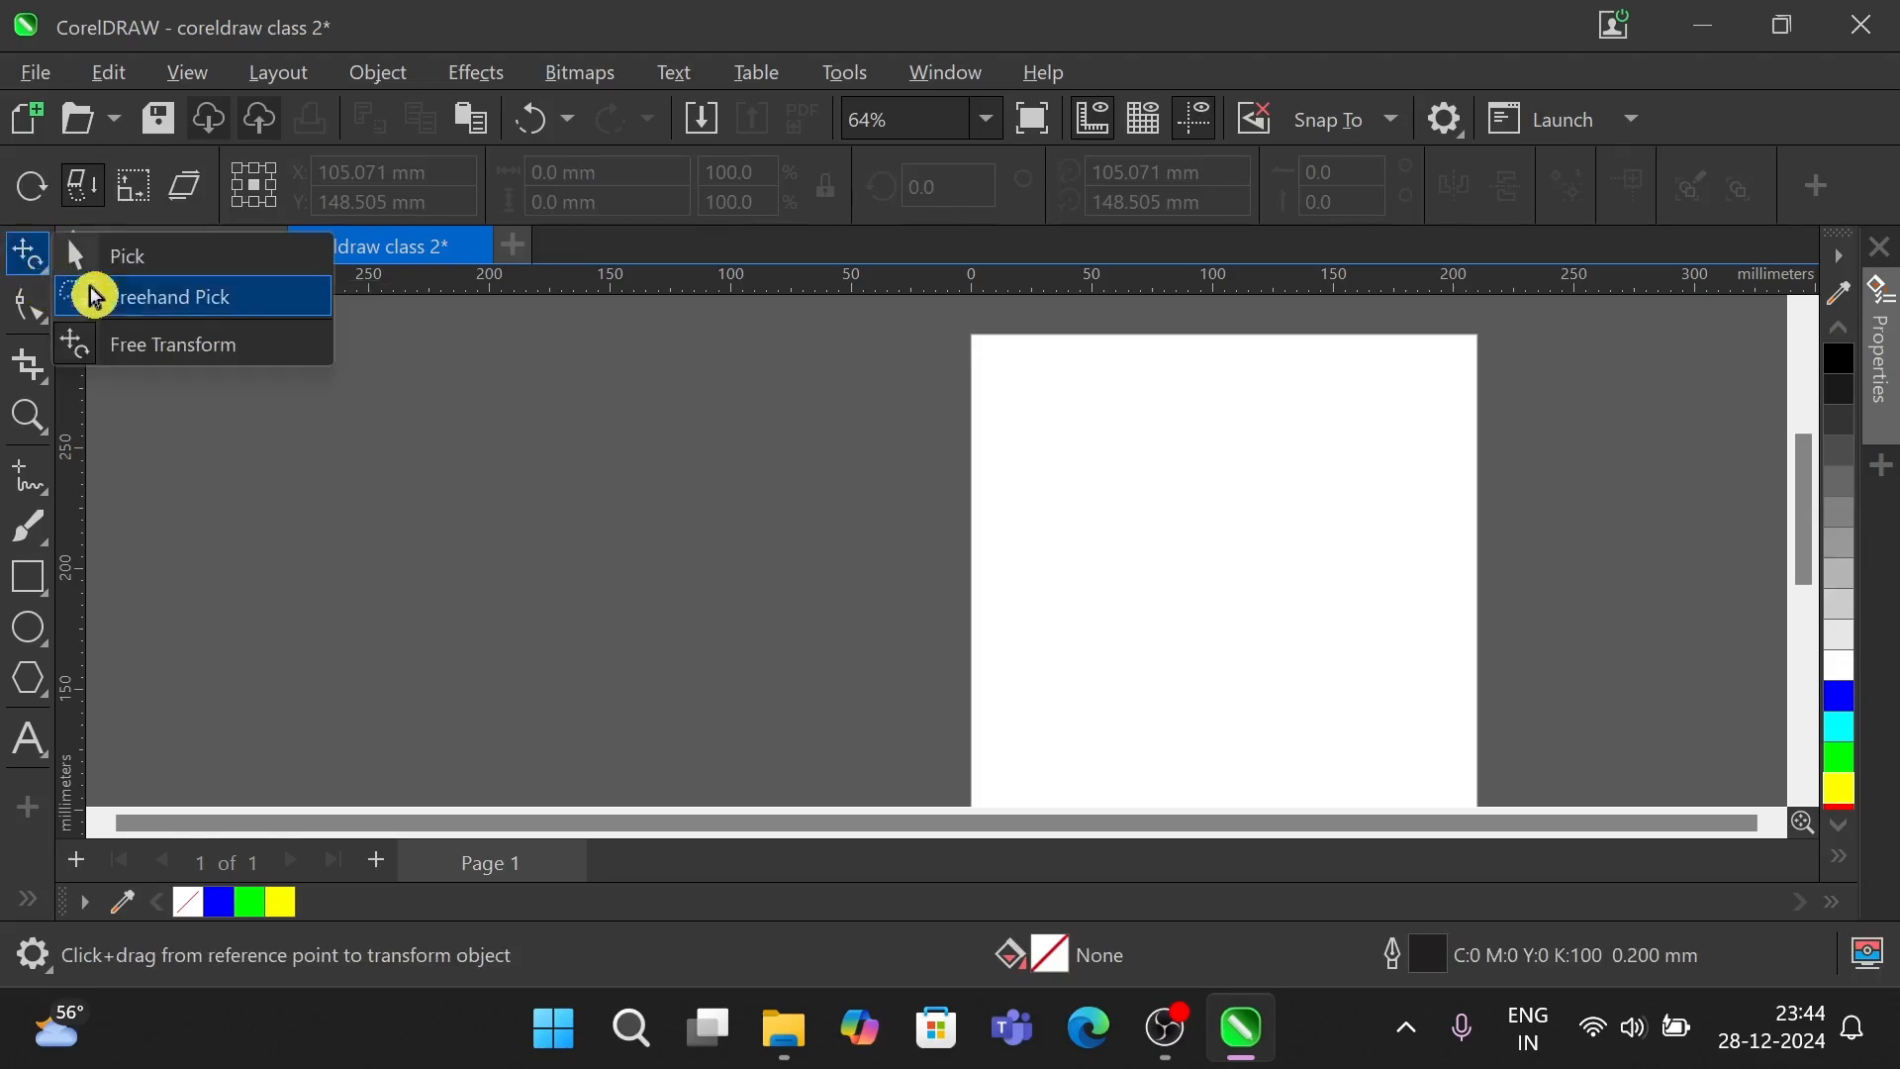
pyautogui.click(130, 309)
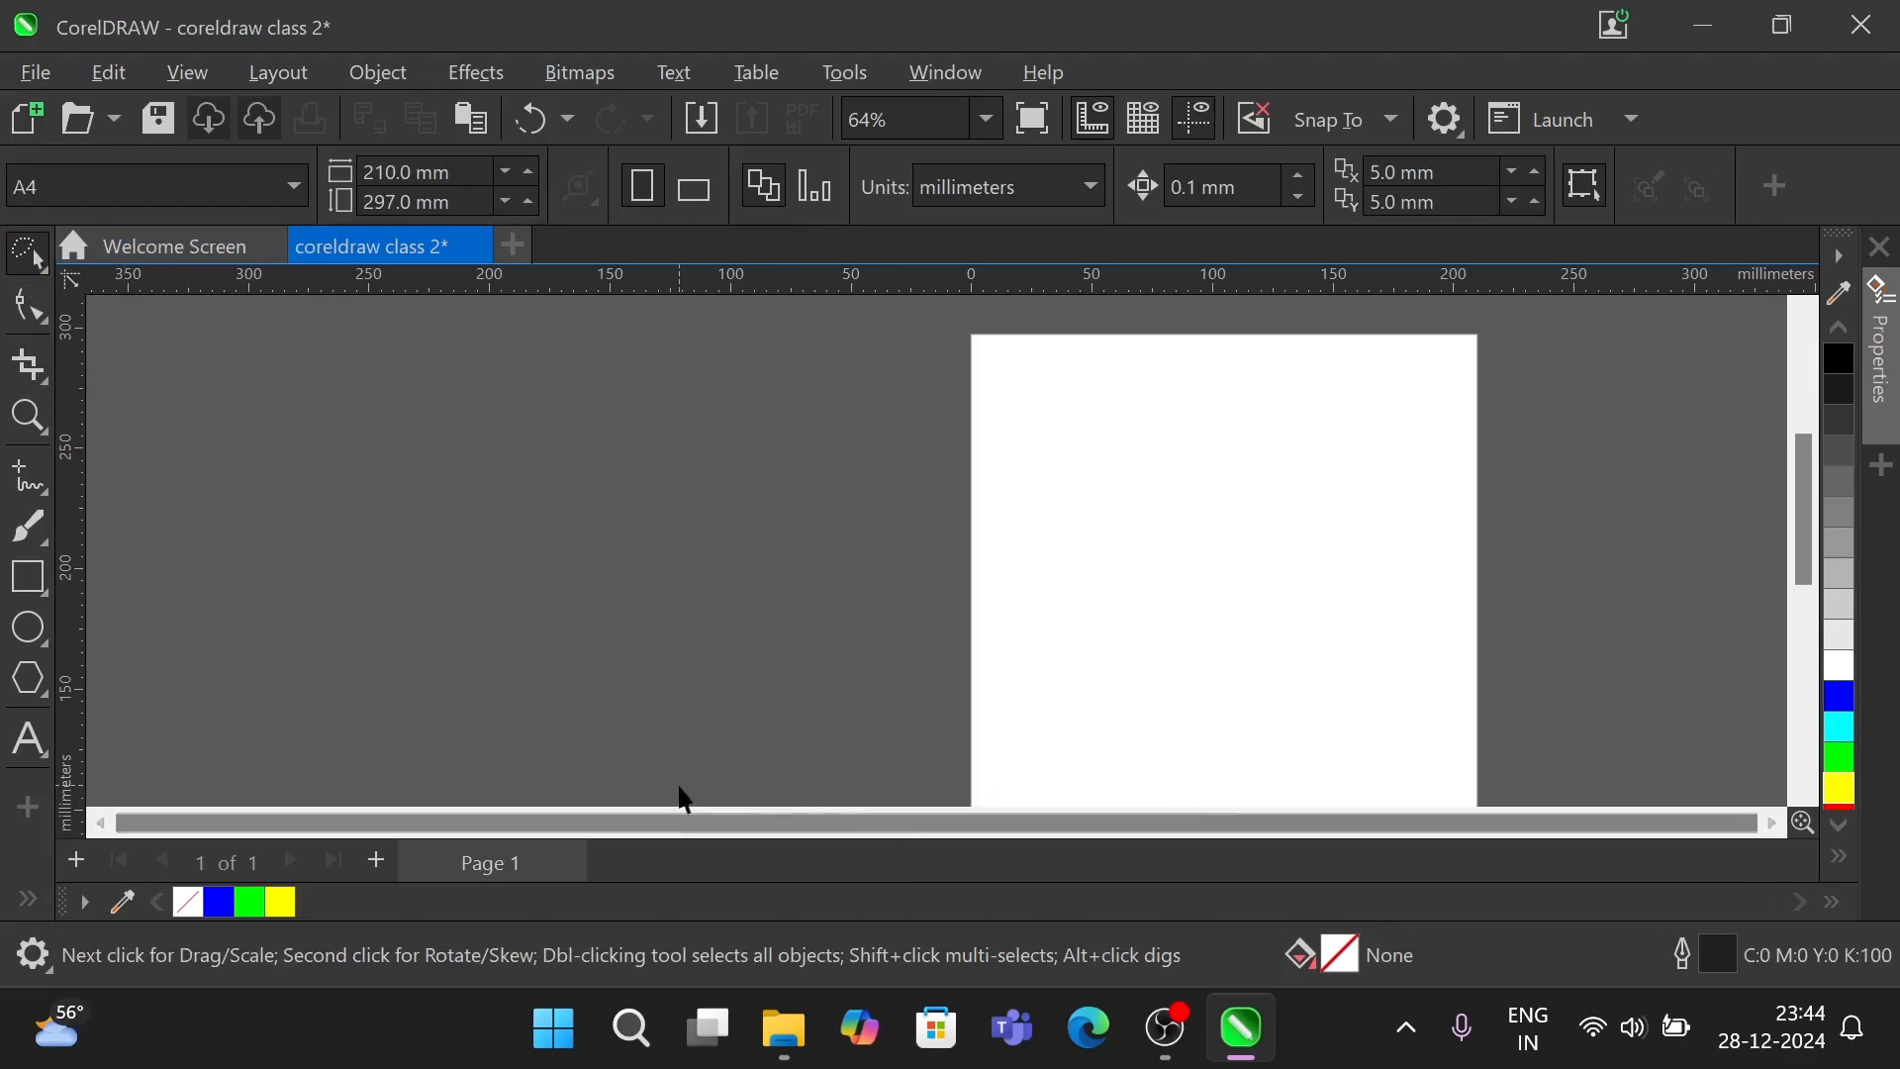
# - Draw two separate rectangles in the upper part of the page, the smaller one about 28 × 18 mm just above the larger
pyautogui.scroll(1, 1164, 614)
pyautogui.scroll(-1, 1171, 627)
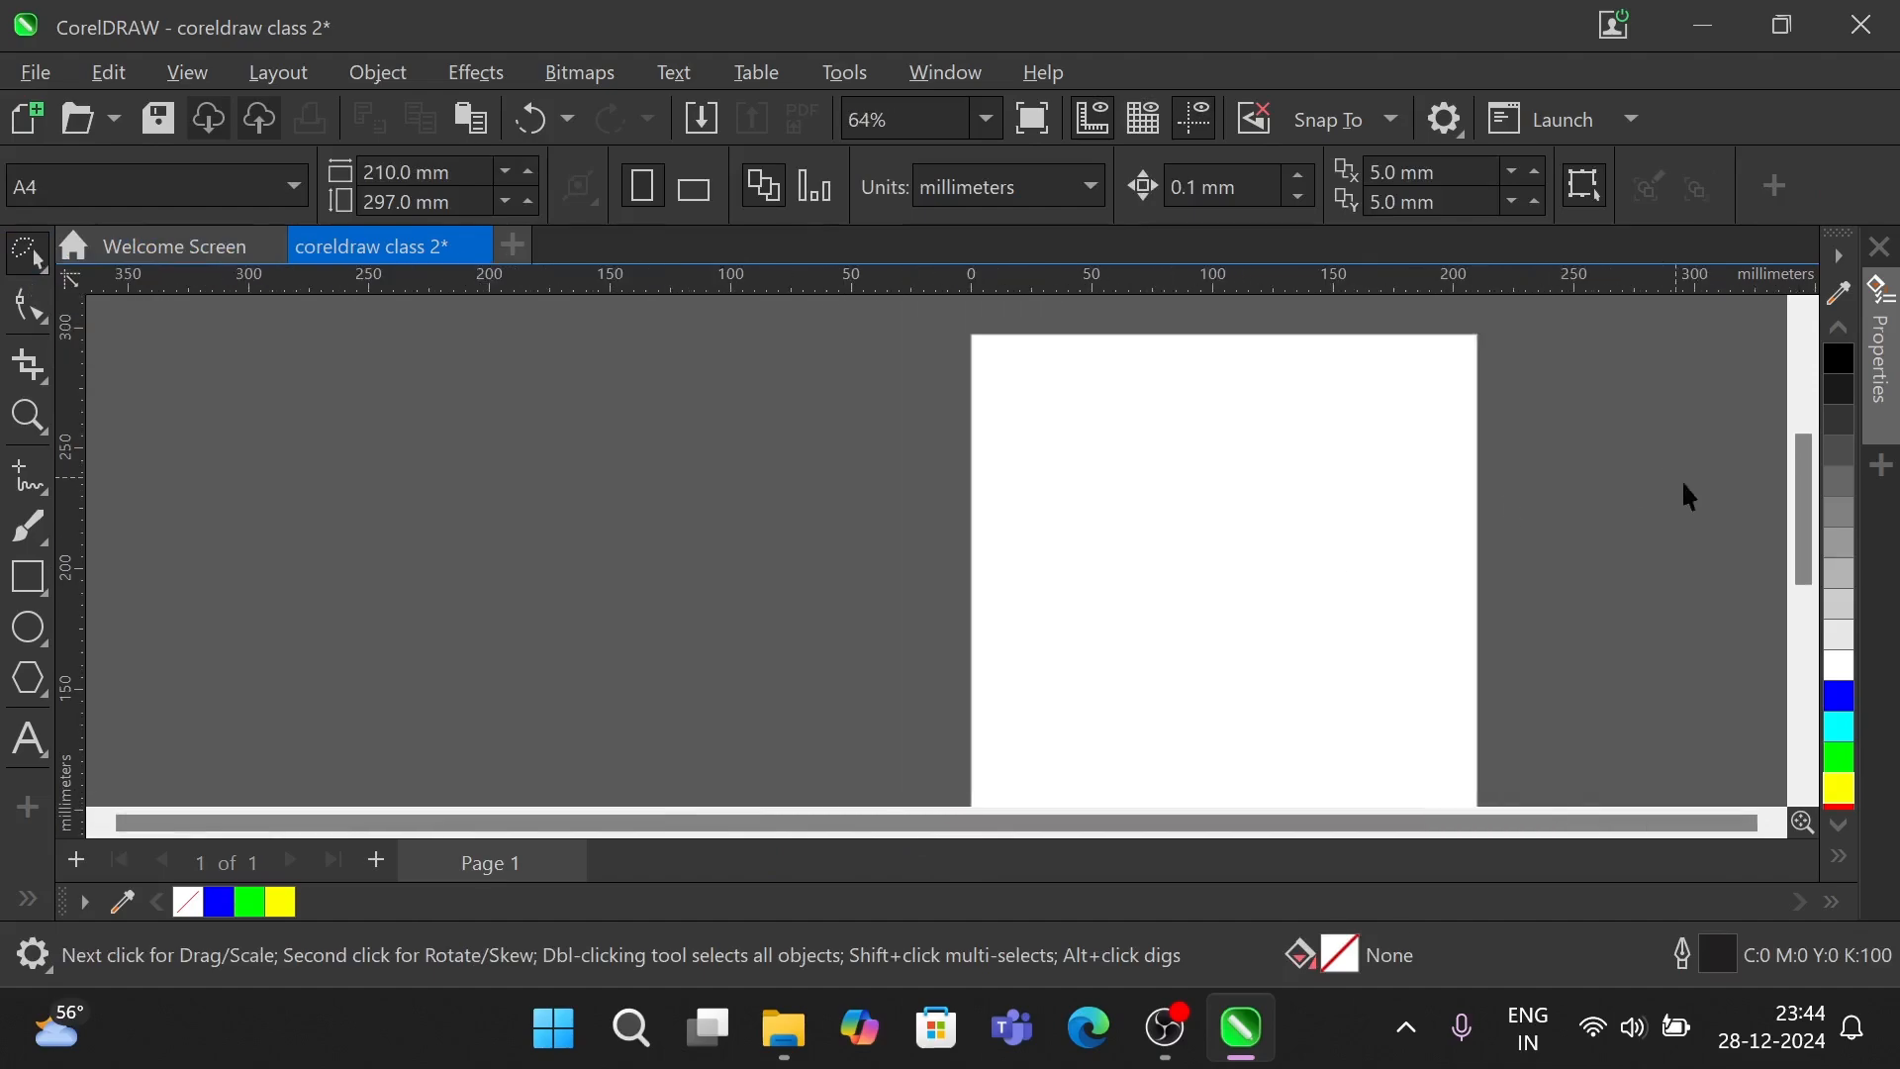
pyautogui.moveTo(1812, 499); pyautogui.dragTo(1808, 507)
pyautogui.moveTo(1129, 823); pyautogui.dragTo(1243, 836)
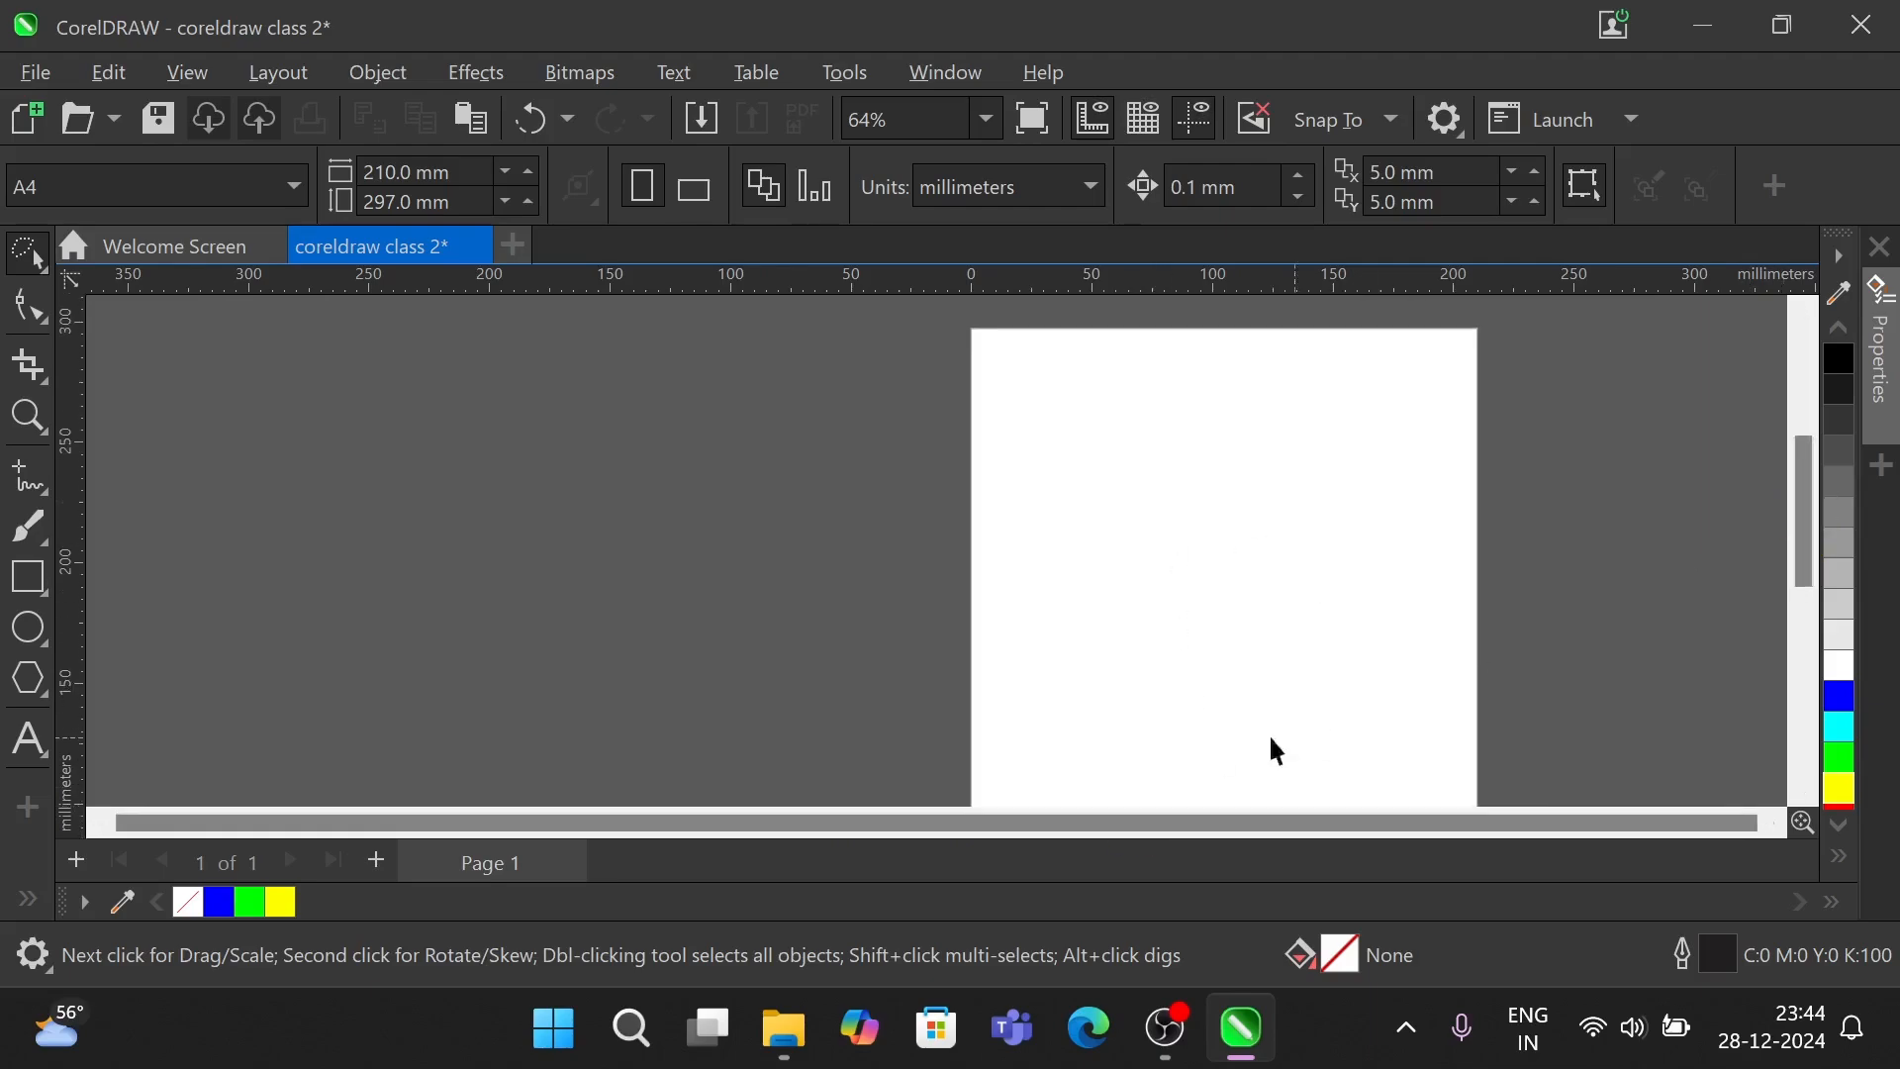
pyautogui.click(28, 577)
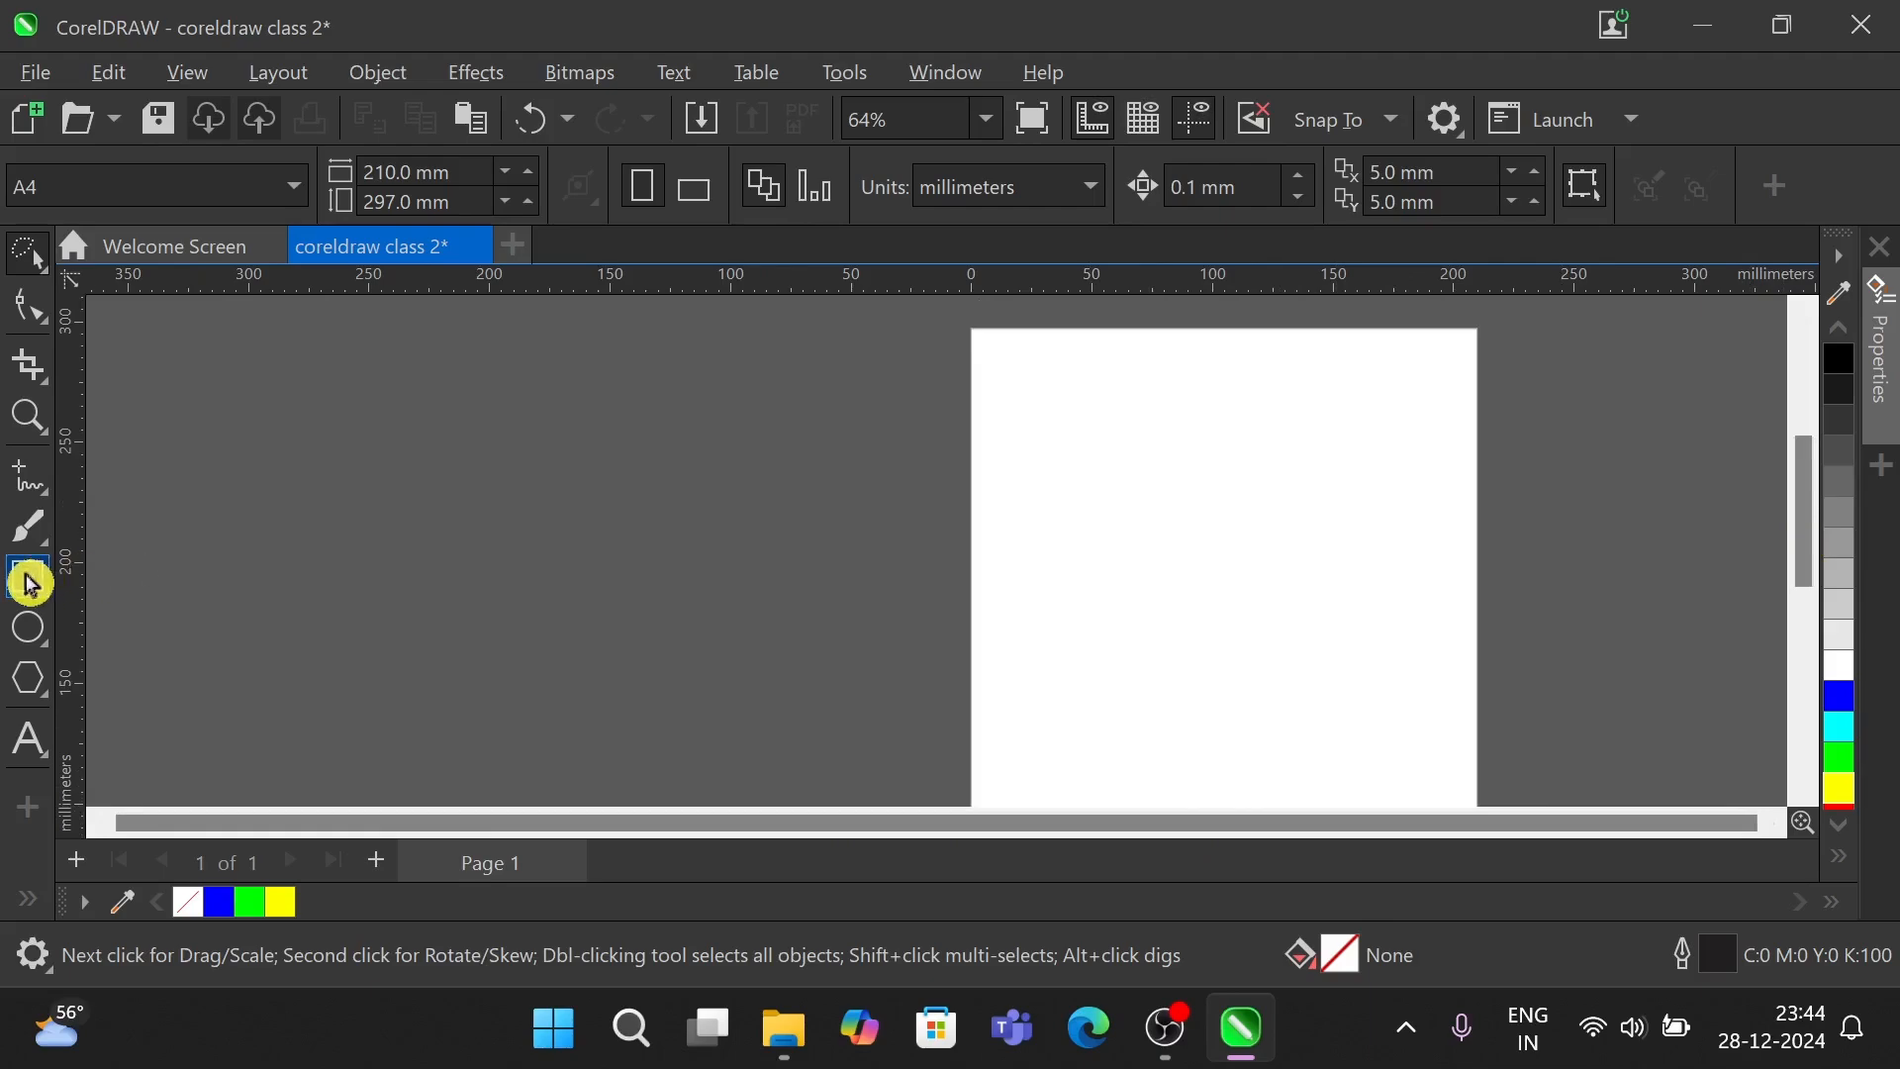
pyautogui.moveTo(1088, 478); pyautogui.dragTo(1175, 559)
pyautogui.moveTo(1146, 420); pyautogui.dragTo(1214, 465)
pyautogui.scroll(2, 1168, 401)
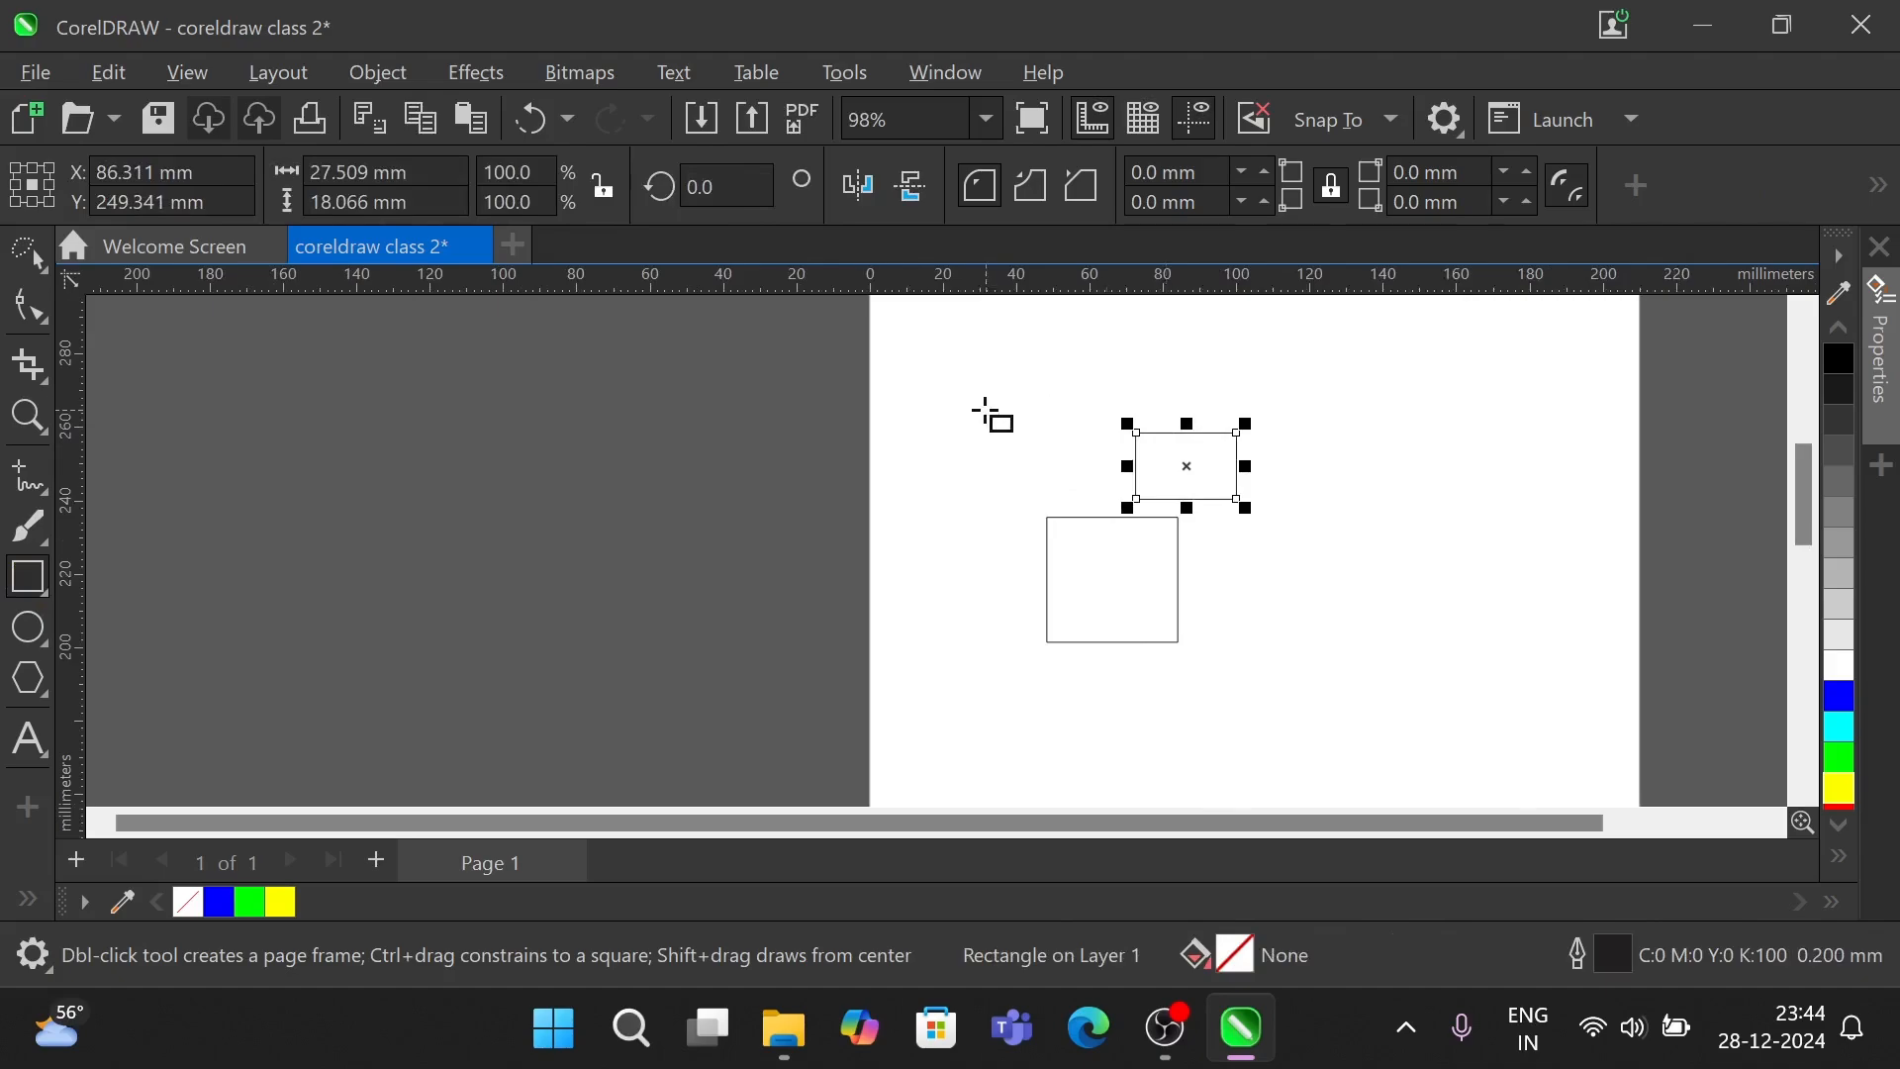
# - Draw six more small rectangles scattered around the first two, the last one about 16 × 9 mm near the page's top
pyautogui.moveTo(978, 408); pyautogui.dragTo(1060, 454)
pyautogui.moveTo(1245, 403); pyautogui.dragTo(1311, 448)
pyautogui.moveTo(1106, 352); pyautogui.dragTo(1170, 393)
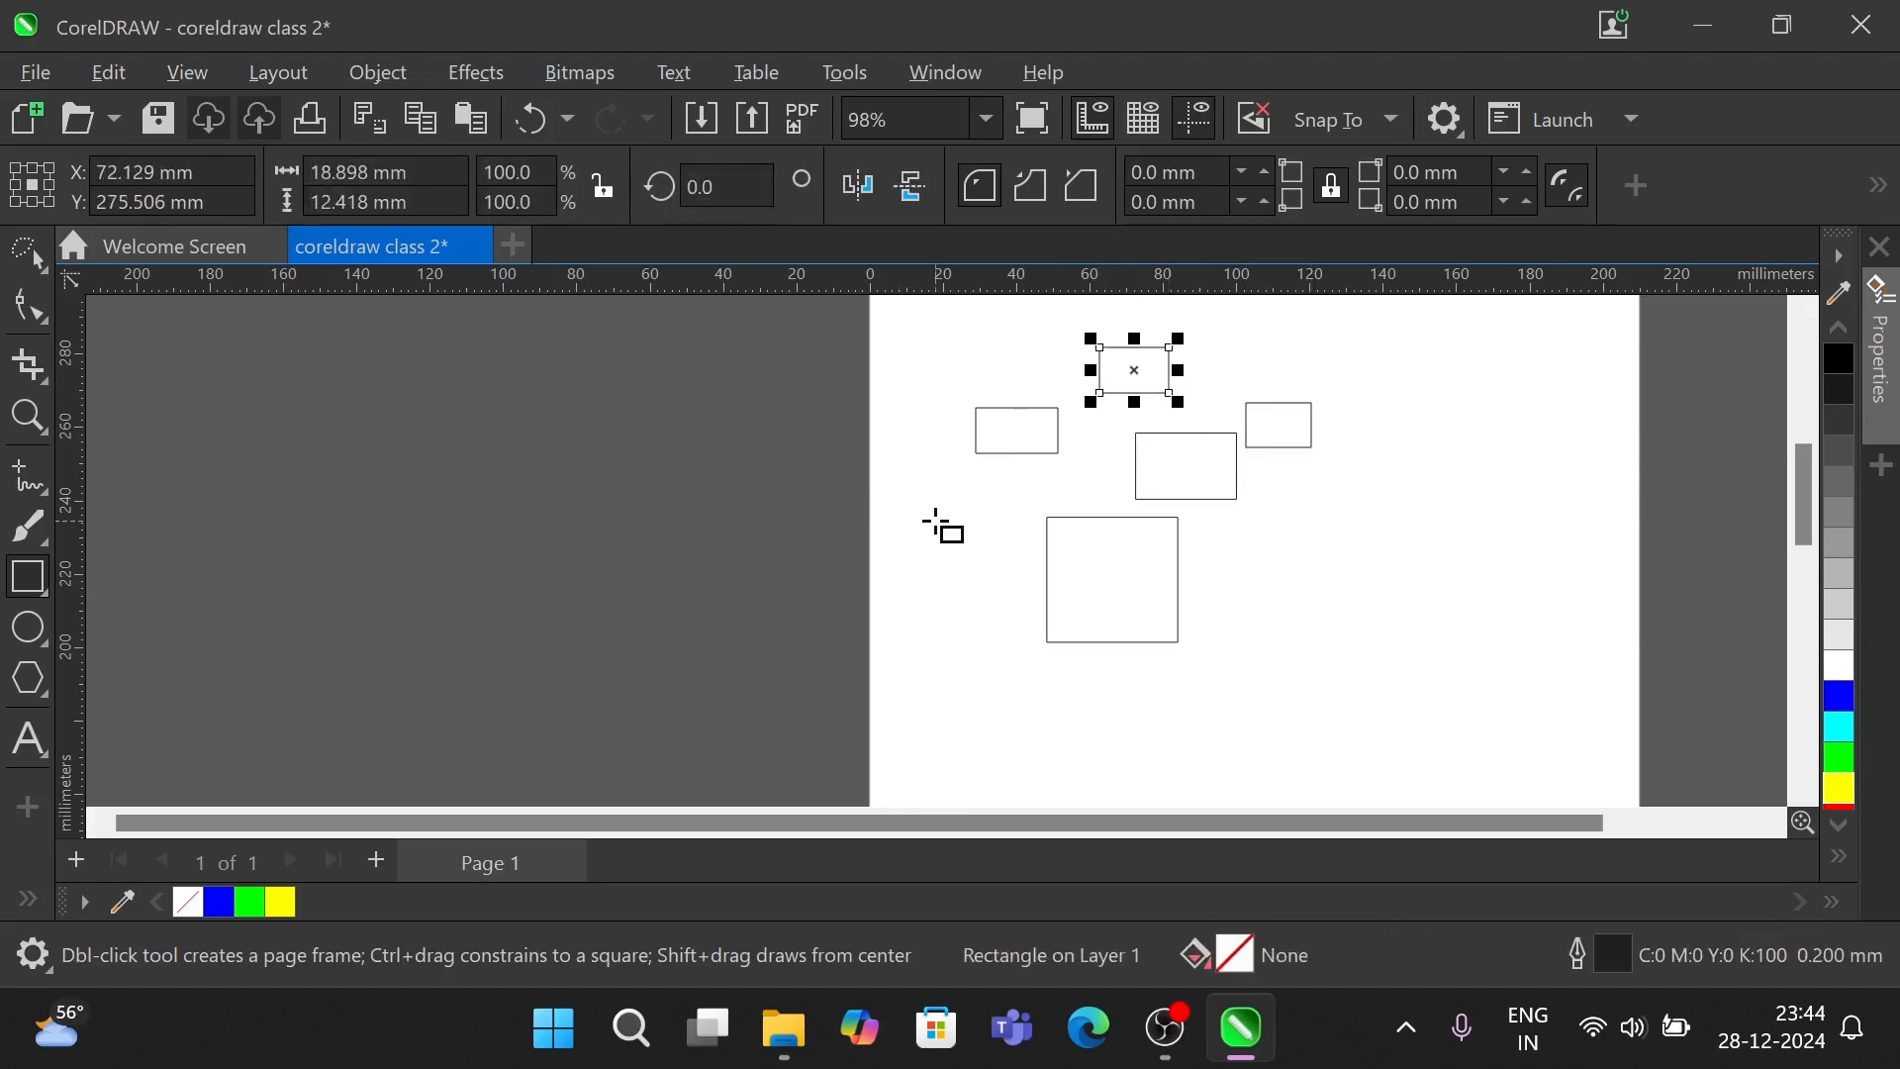
pyautogui.moveTo(935, 519); pyautogui.dragTo(1011, 571)
pyautogui.moveTo(1218, 542); pyautogui.dragTo(1292, 592)
pyautogui.moveTo(1249, 342); pyautogui.dragTo(1310, 376)
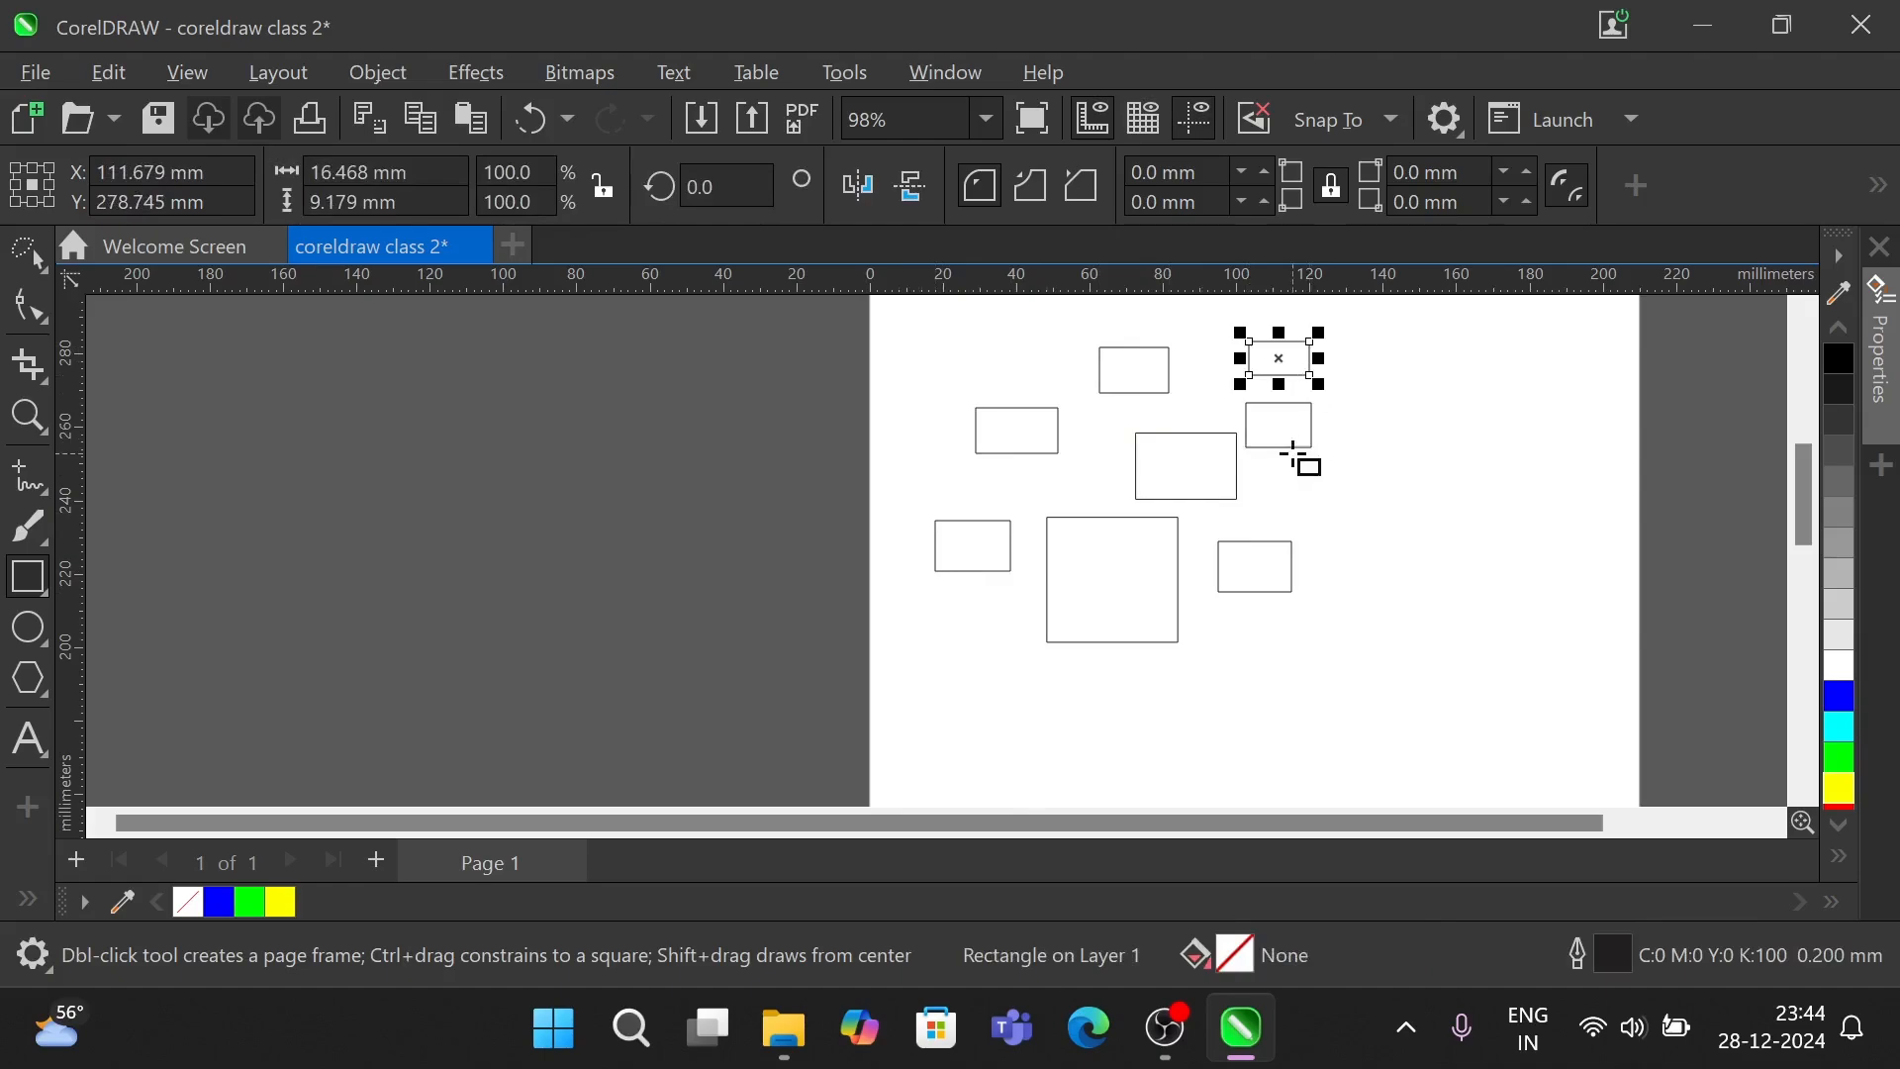
pyautogui.scroll(4, 1299, 453)
pyautogui.scroll(-2, 1298, 453)
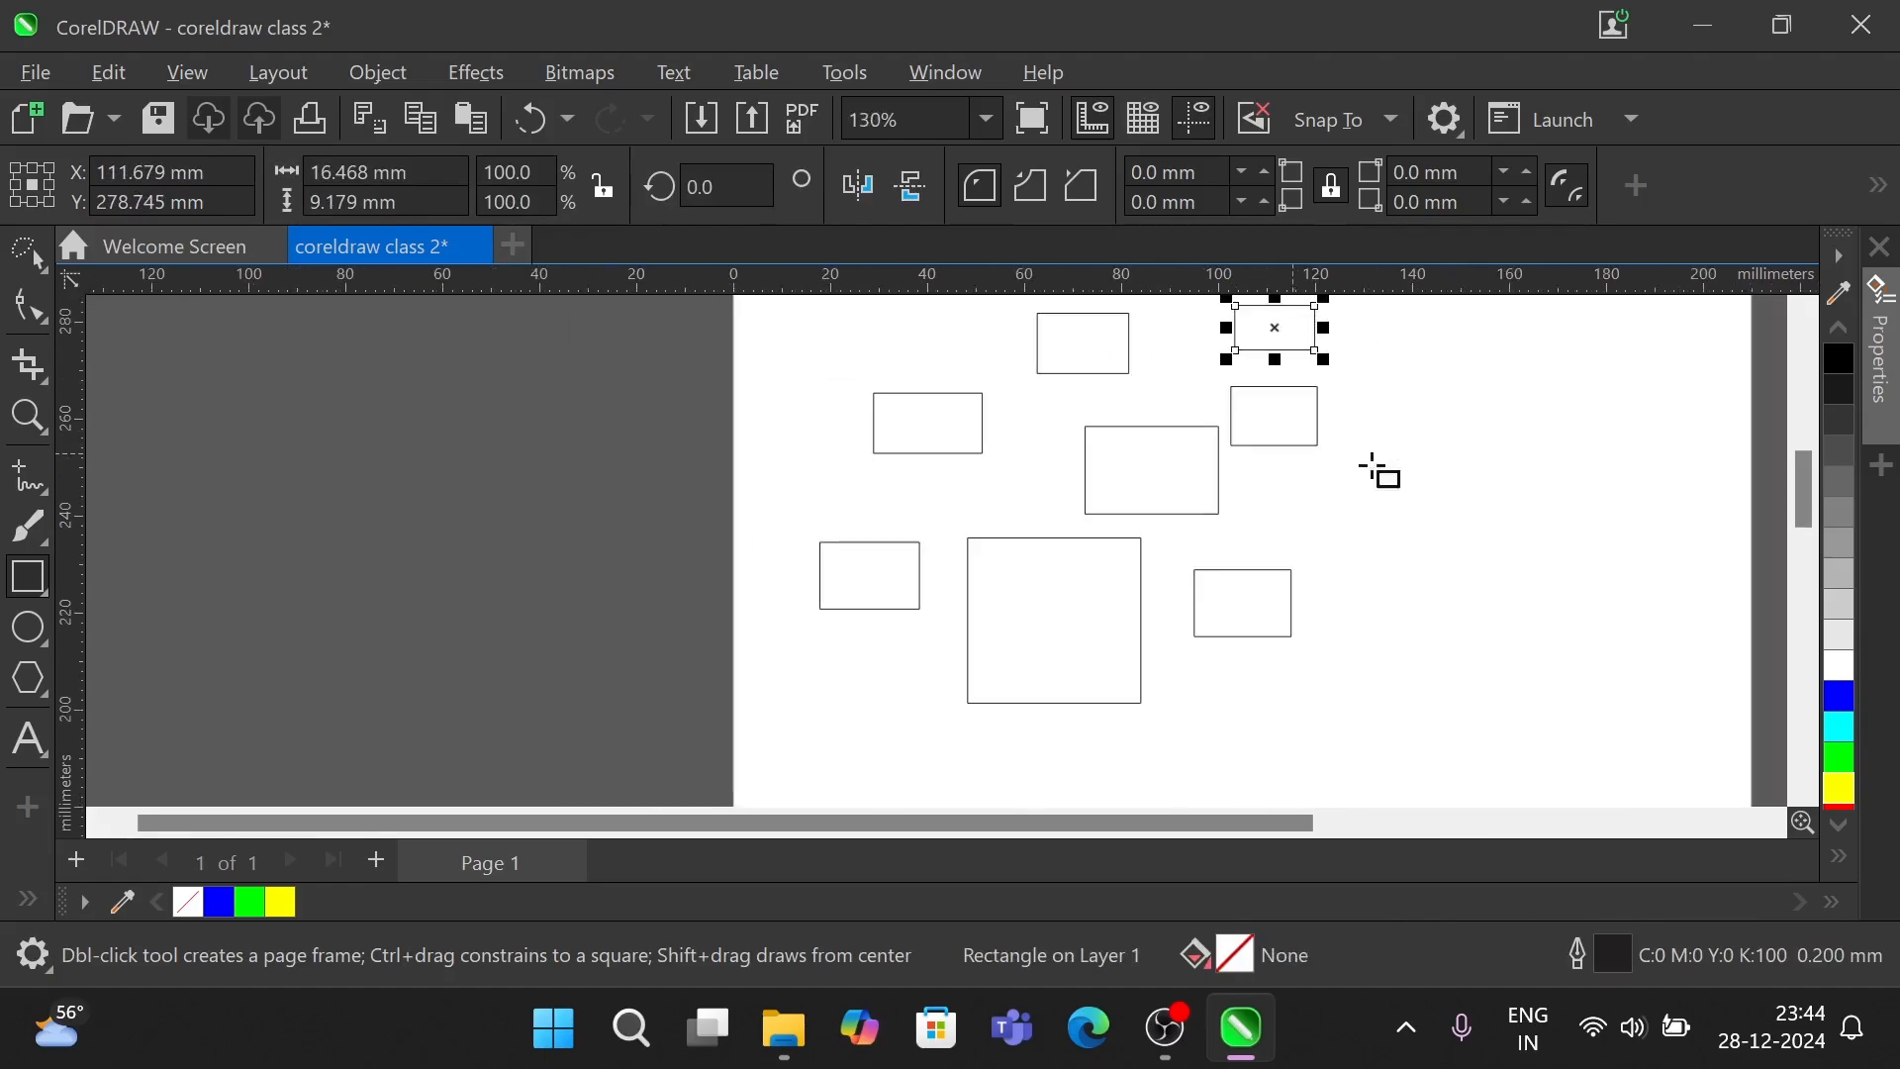
# - Draw two near-circular ellipses among the rectangles with the Ellipse tool, about 13 × 12 mm and 19 × 18 mm
pyautogui.moveTo(1148, 839); pyautogui.dragTo(1284, 827)
pyautogui.click(41, 648)
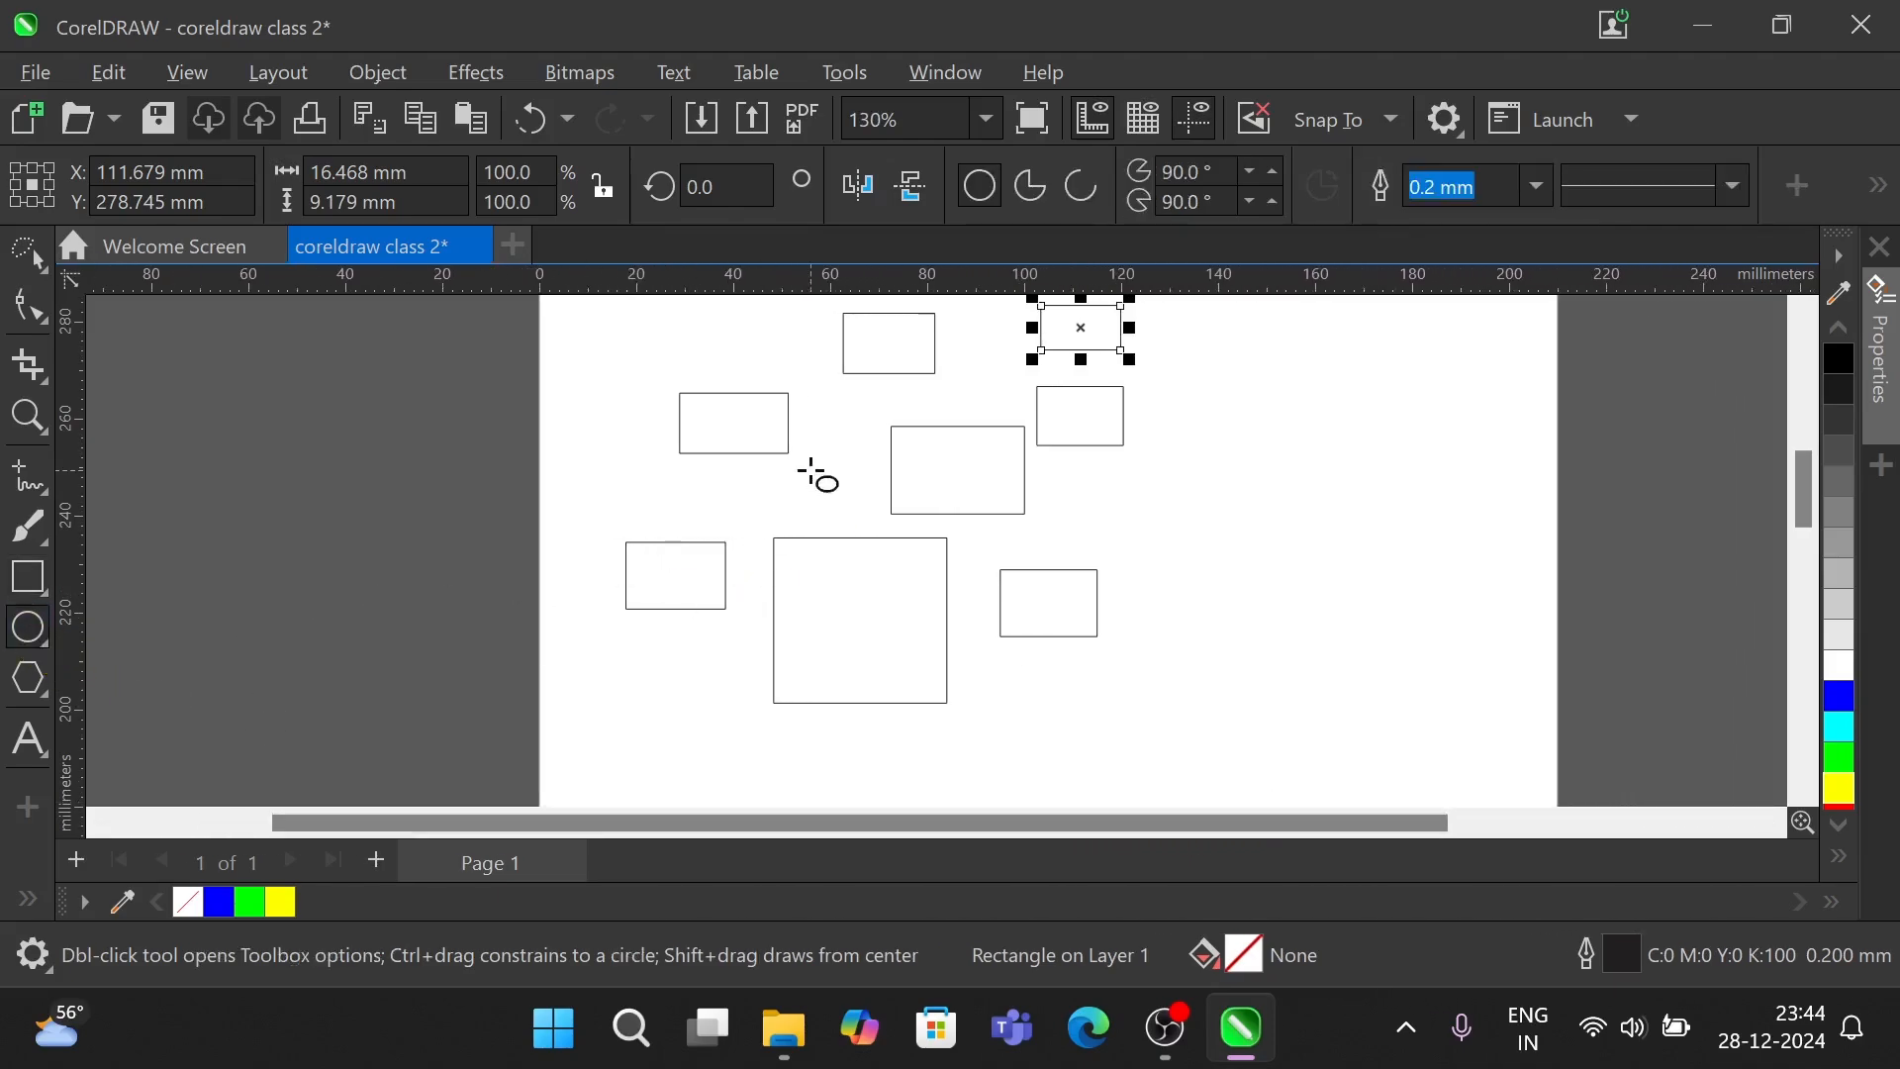
pyautogui.moveTo(813, 455); pyautogui.dragTo(877, 513)
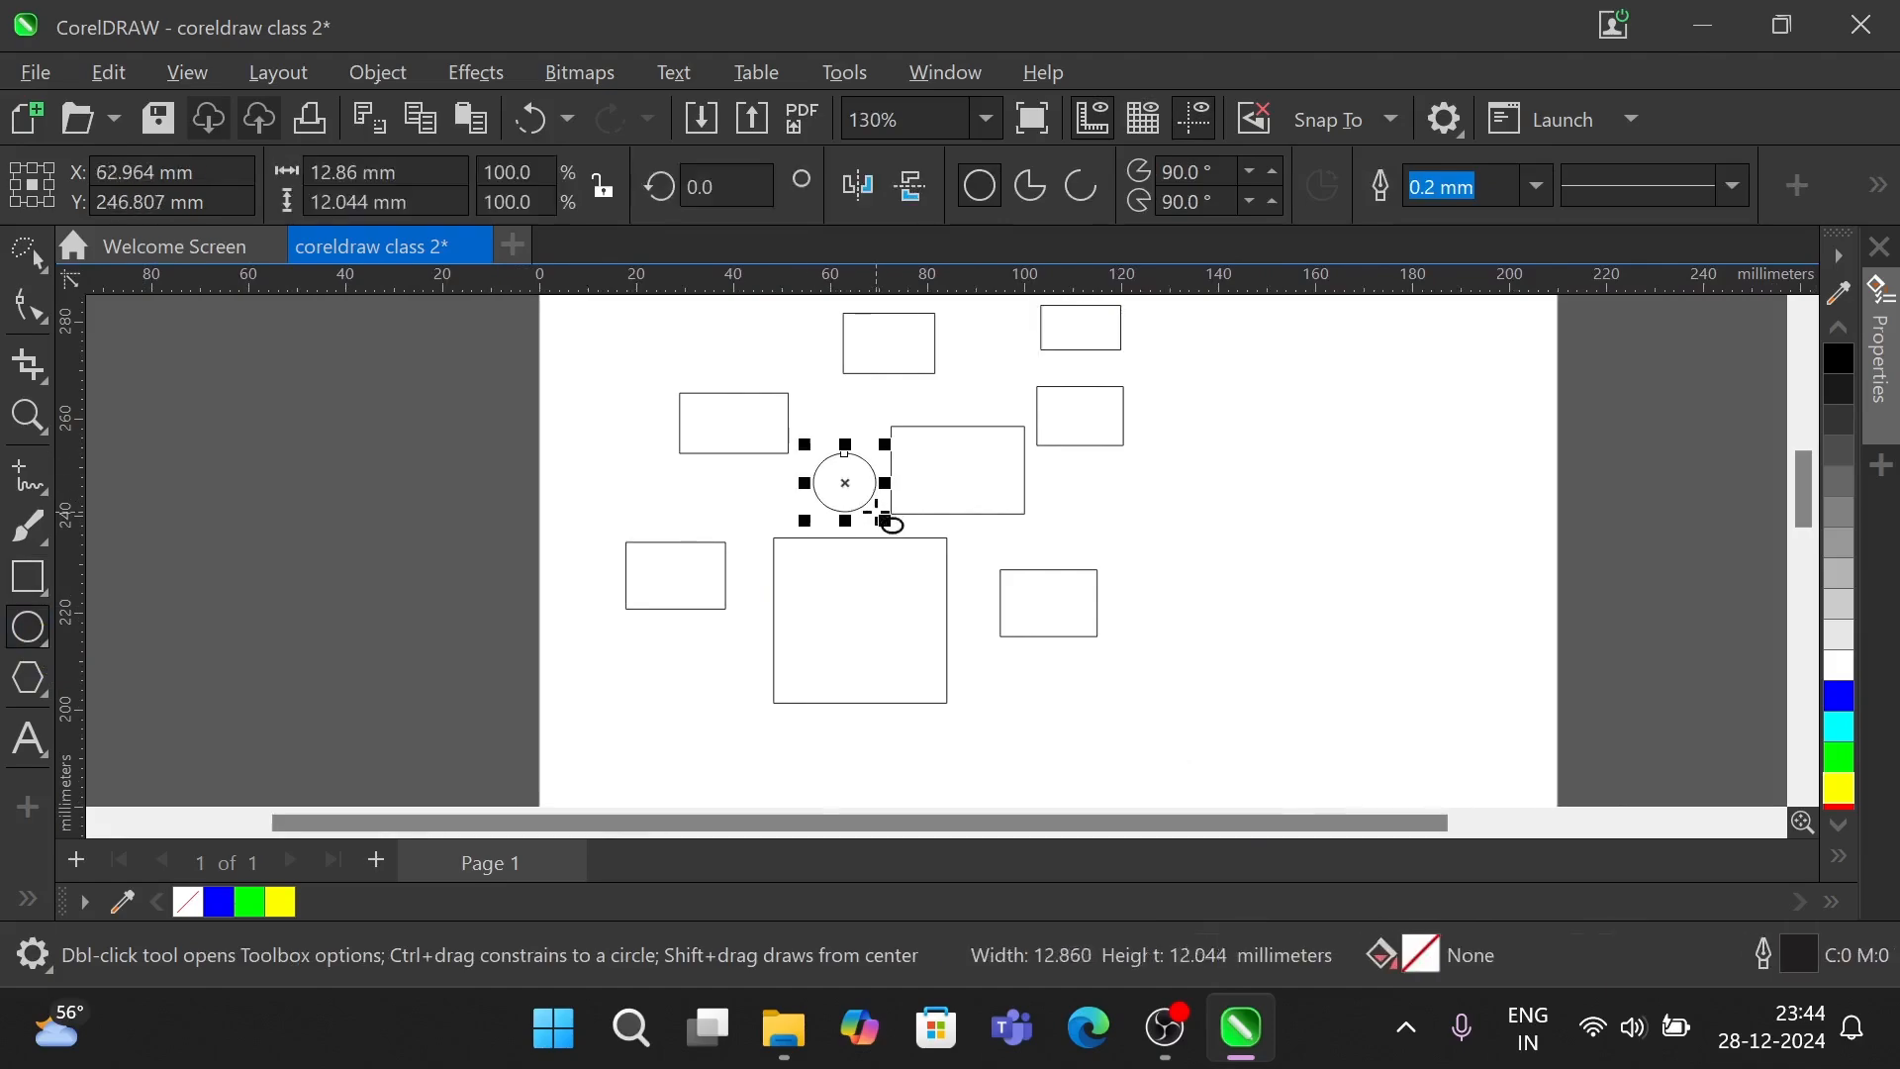
pyautogui.click(1068, 497)
pyautogui.moveTo(1069, 497); pyautogui.dragTo(1160, 582)
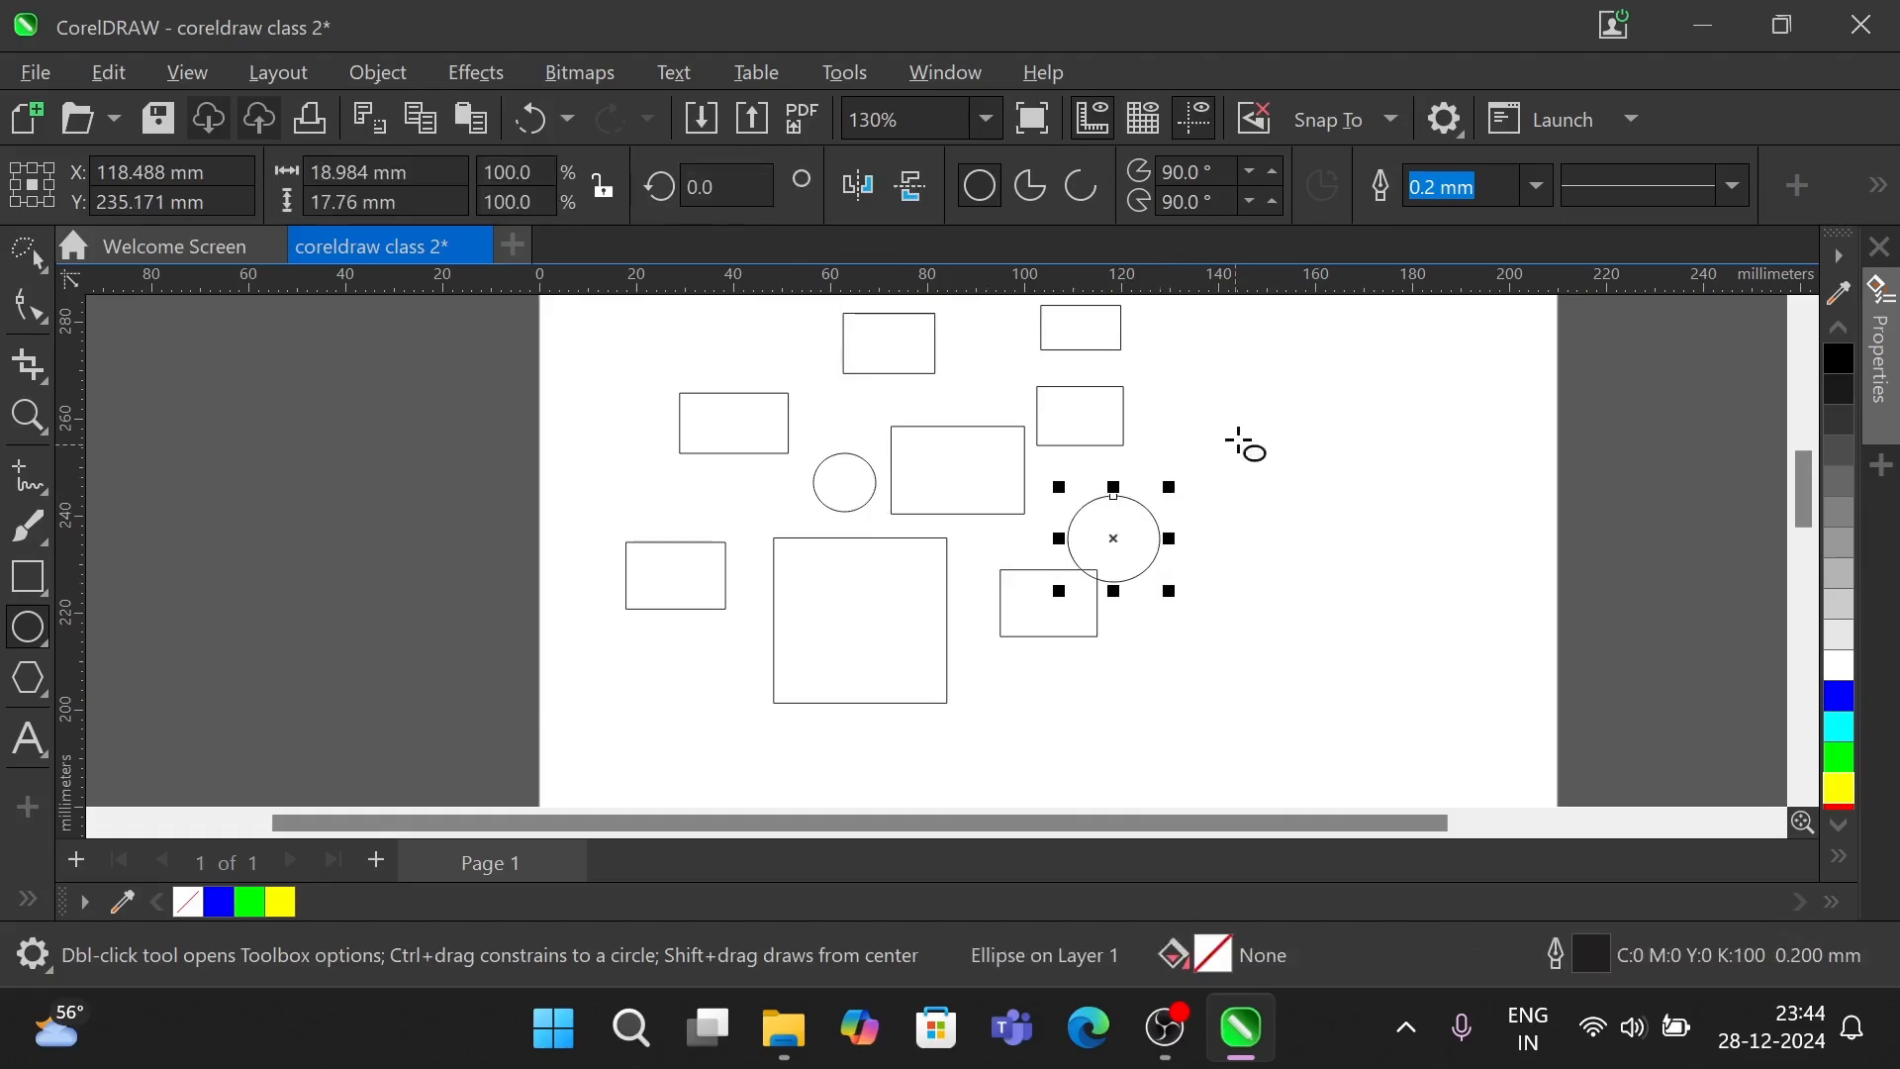
# - Draw a tall ellipse about 17 × 27 mm right of the group and two flat ones at its left, about 20 × 13 and 26 × 12 mm
pyautogui.moveTo(1239, 433); pyautogui.dragTo(1330, 574)
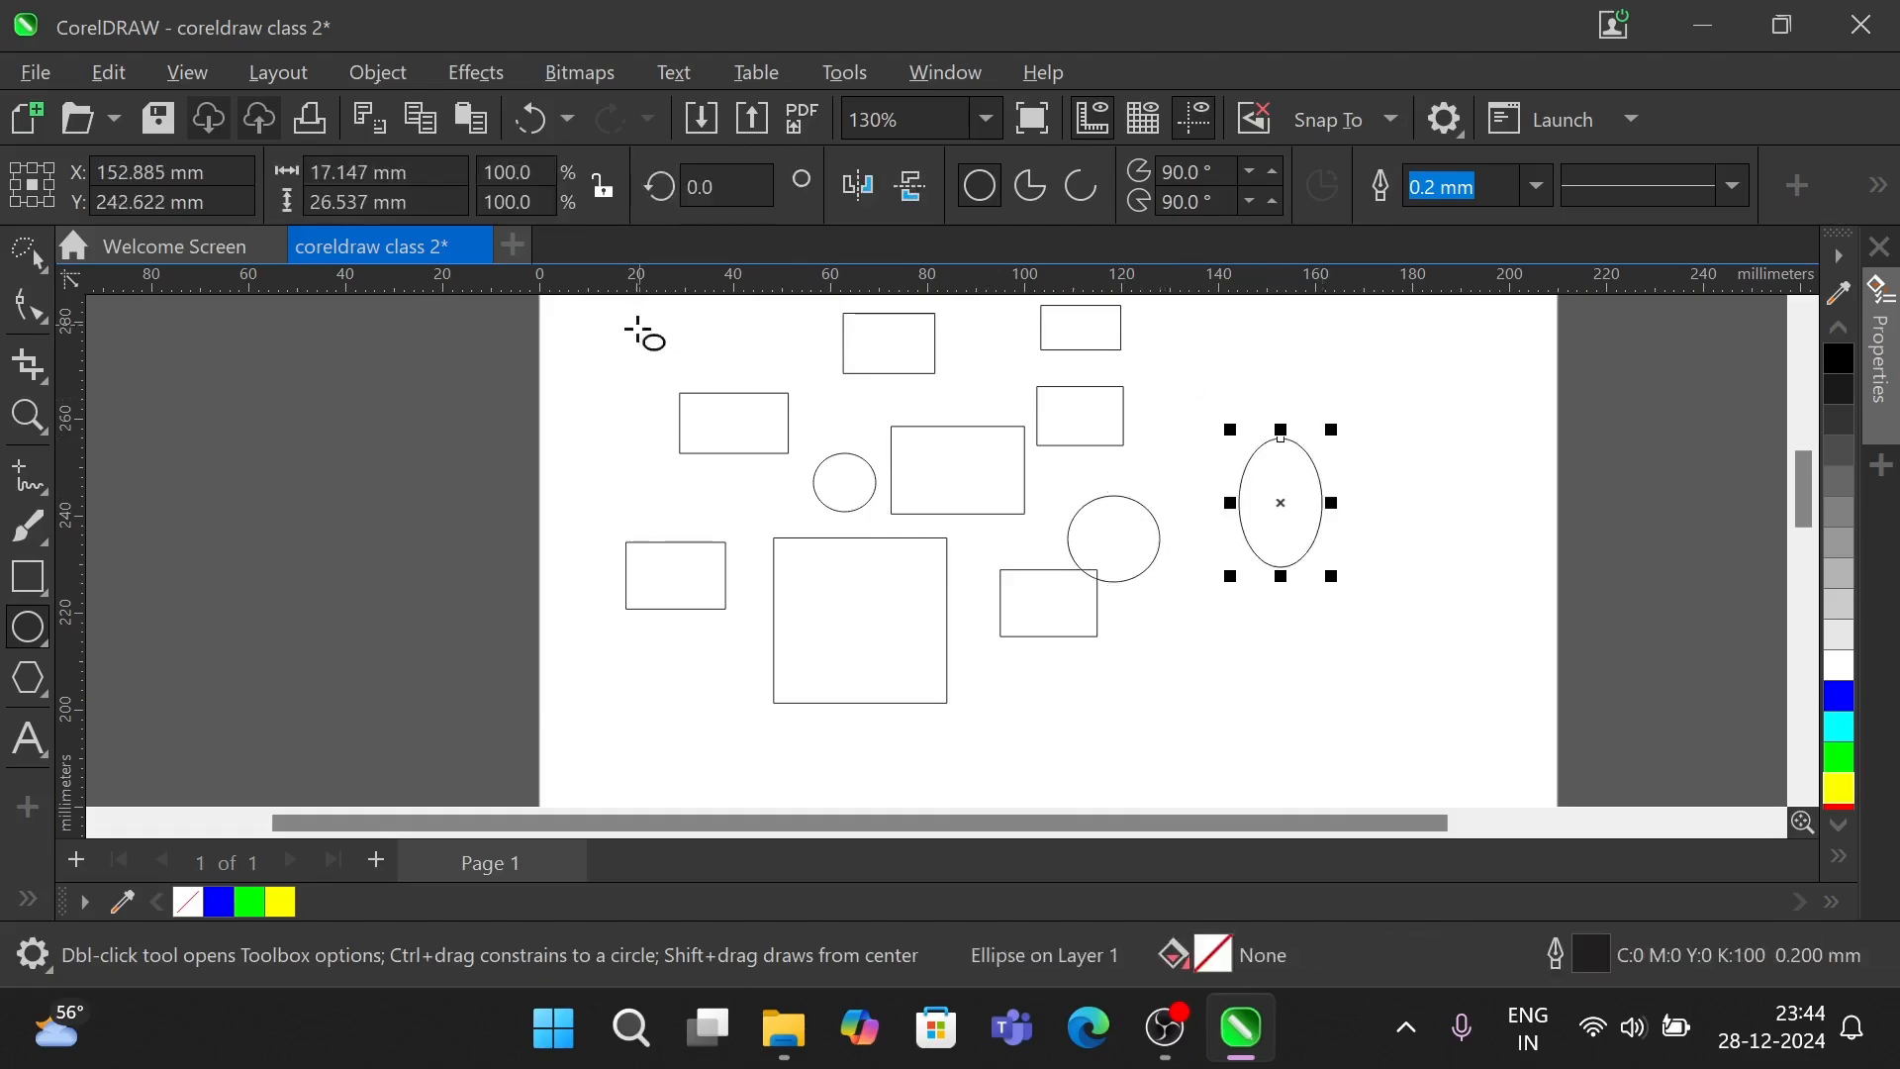
pyautogui.moveTo(634, 342); pyautogui.dragTo(743, 412)
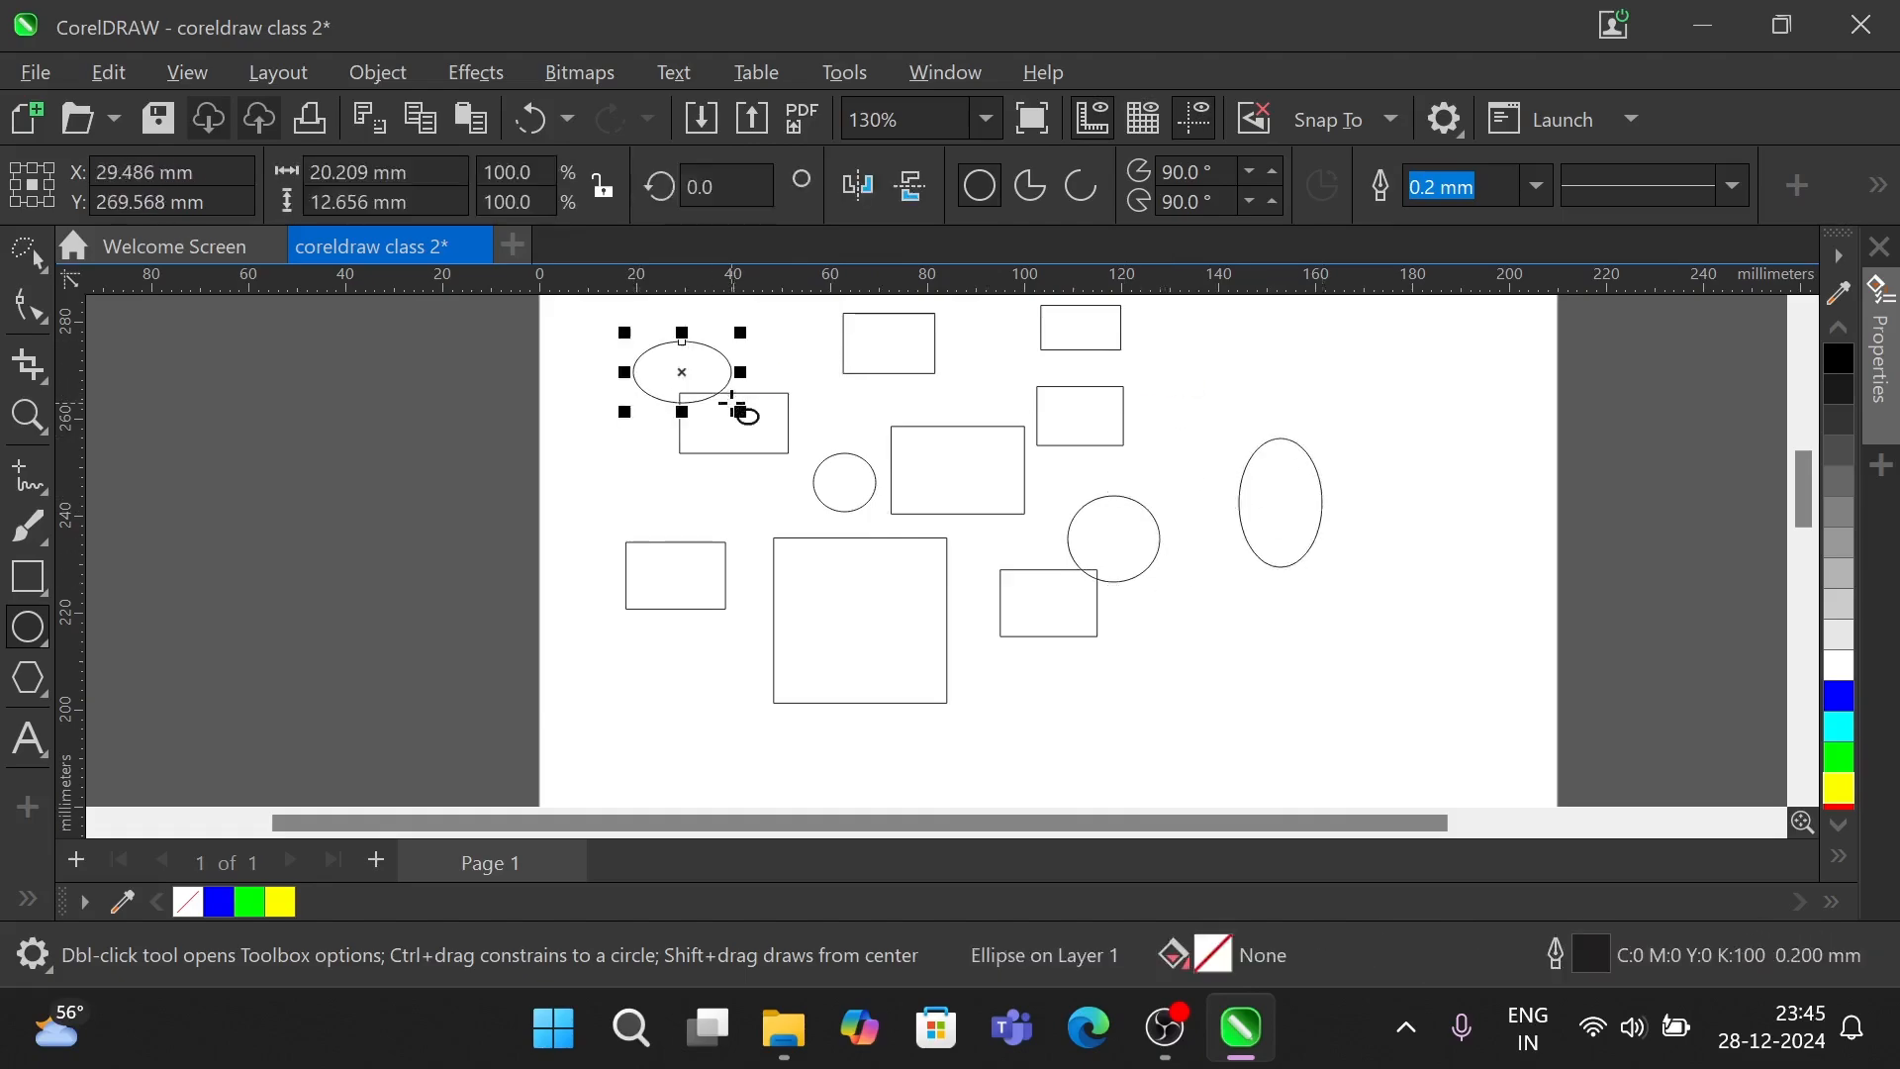
pyautogui.moveTo(615, 476); pyautogui.dragTo(742, 536)
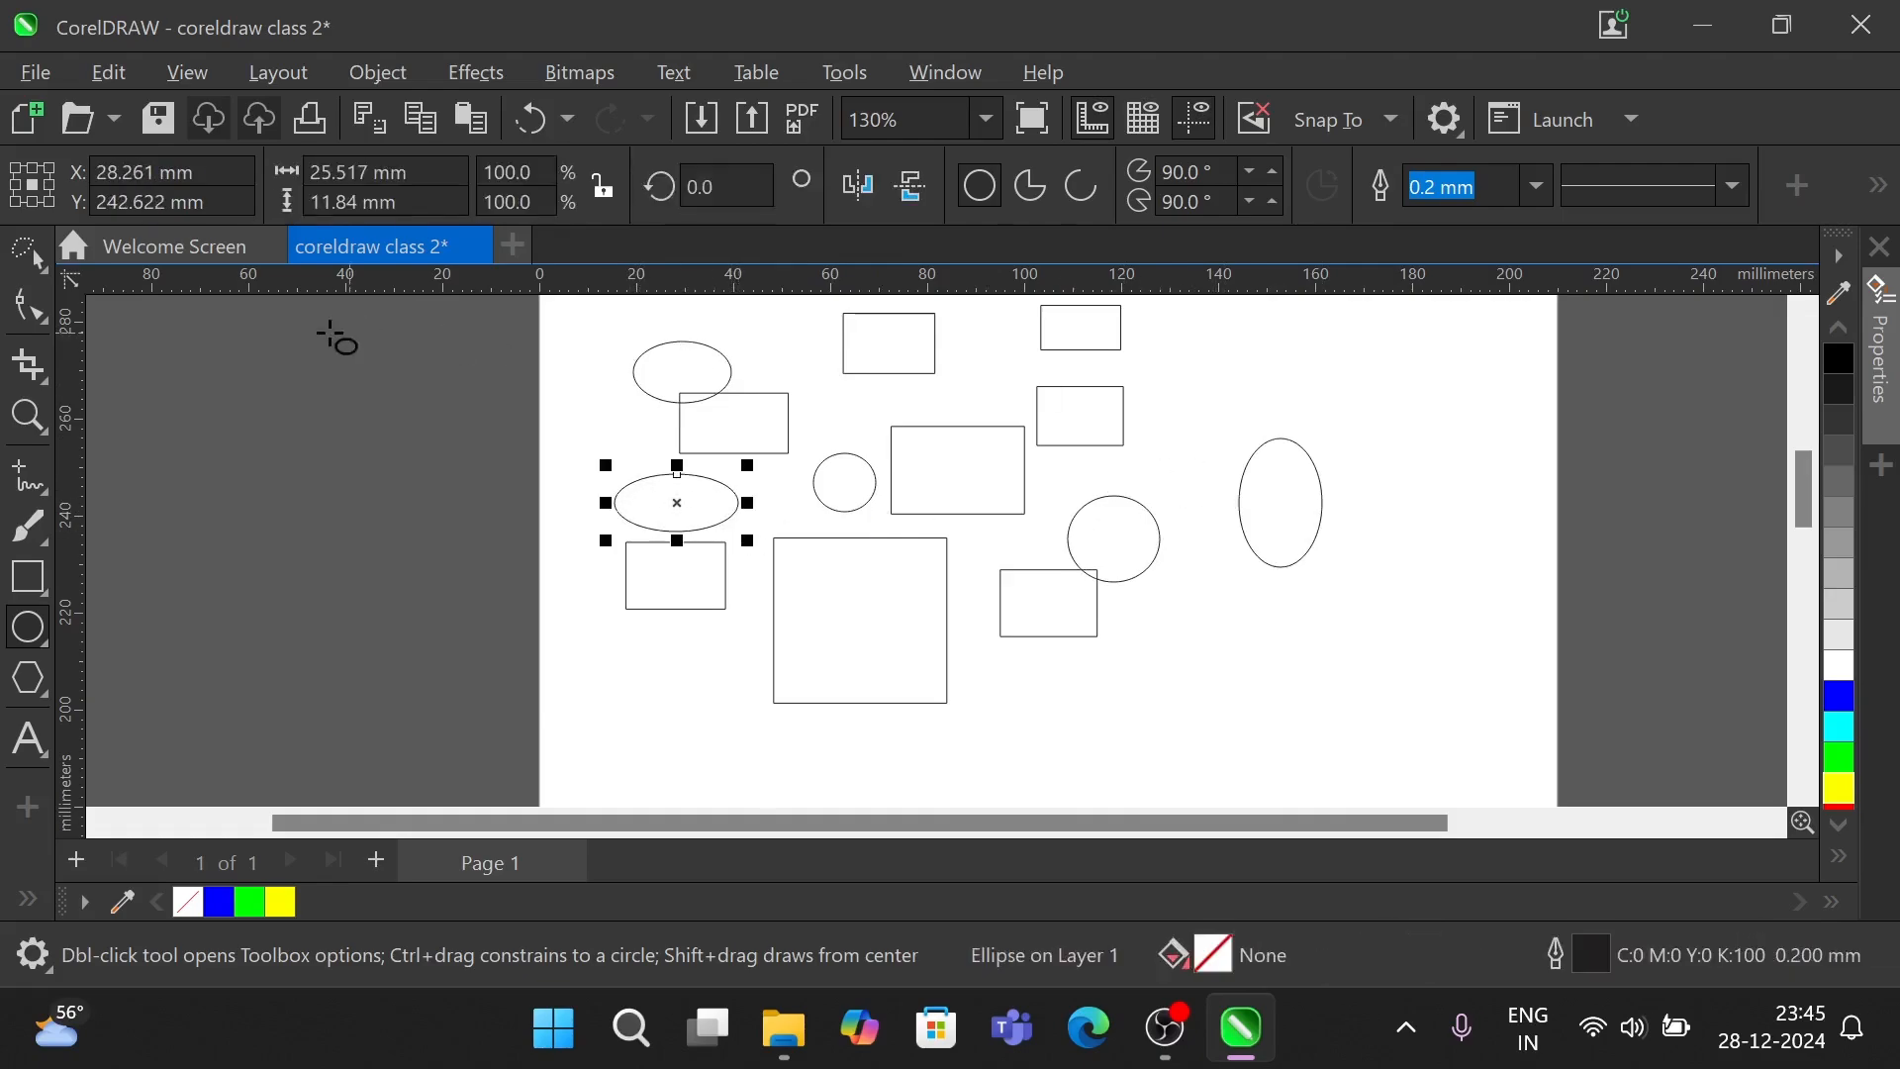
# - Switch from Freehand Pick to the Pick tool, select the two topmost rectangles together, and clear the selection
pyautogui.click(38, 267)
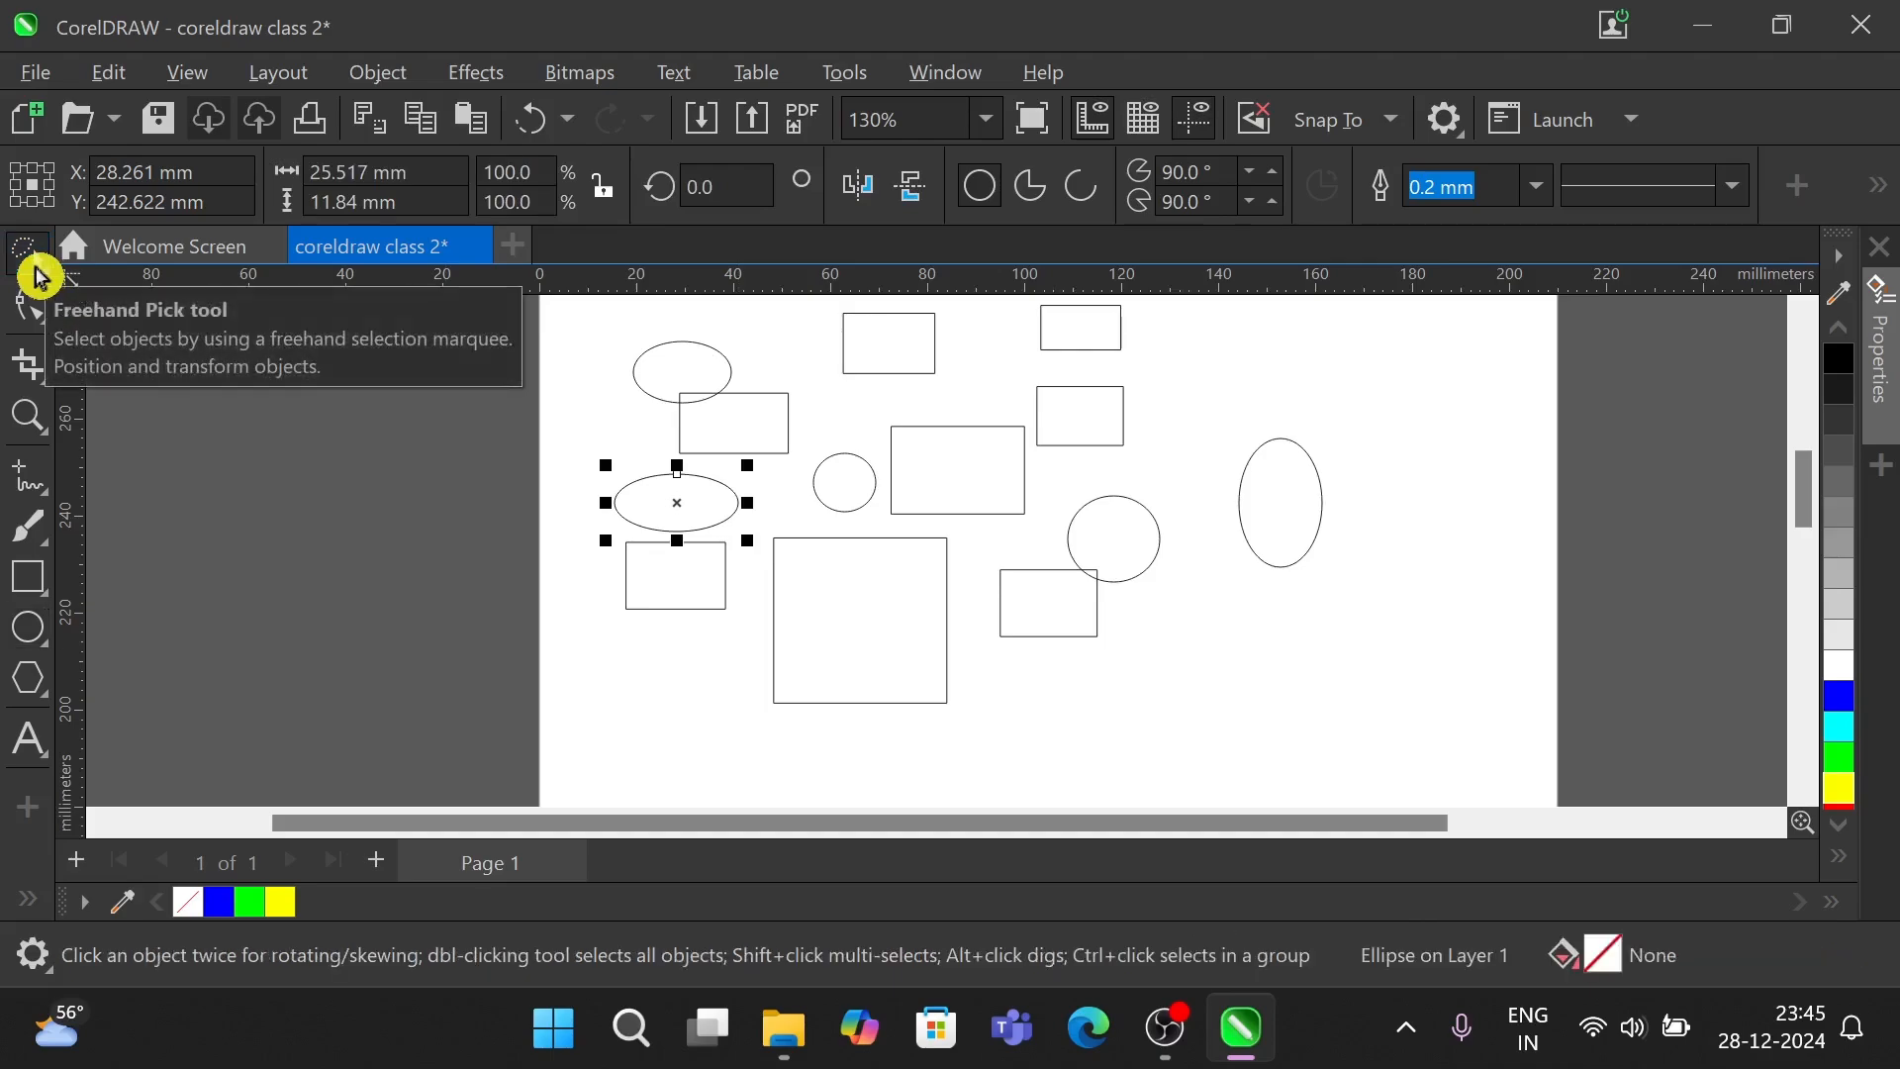
pyautogui.click(48, 279)
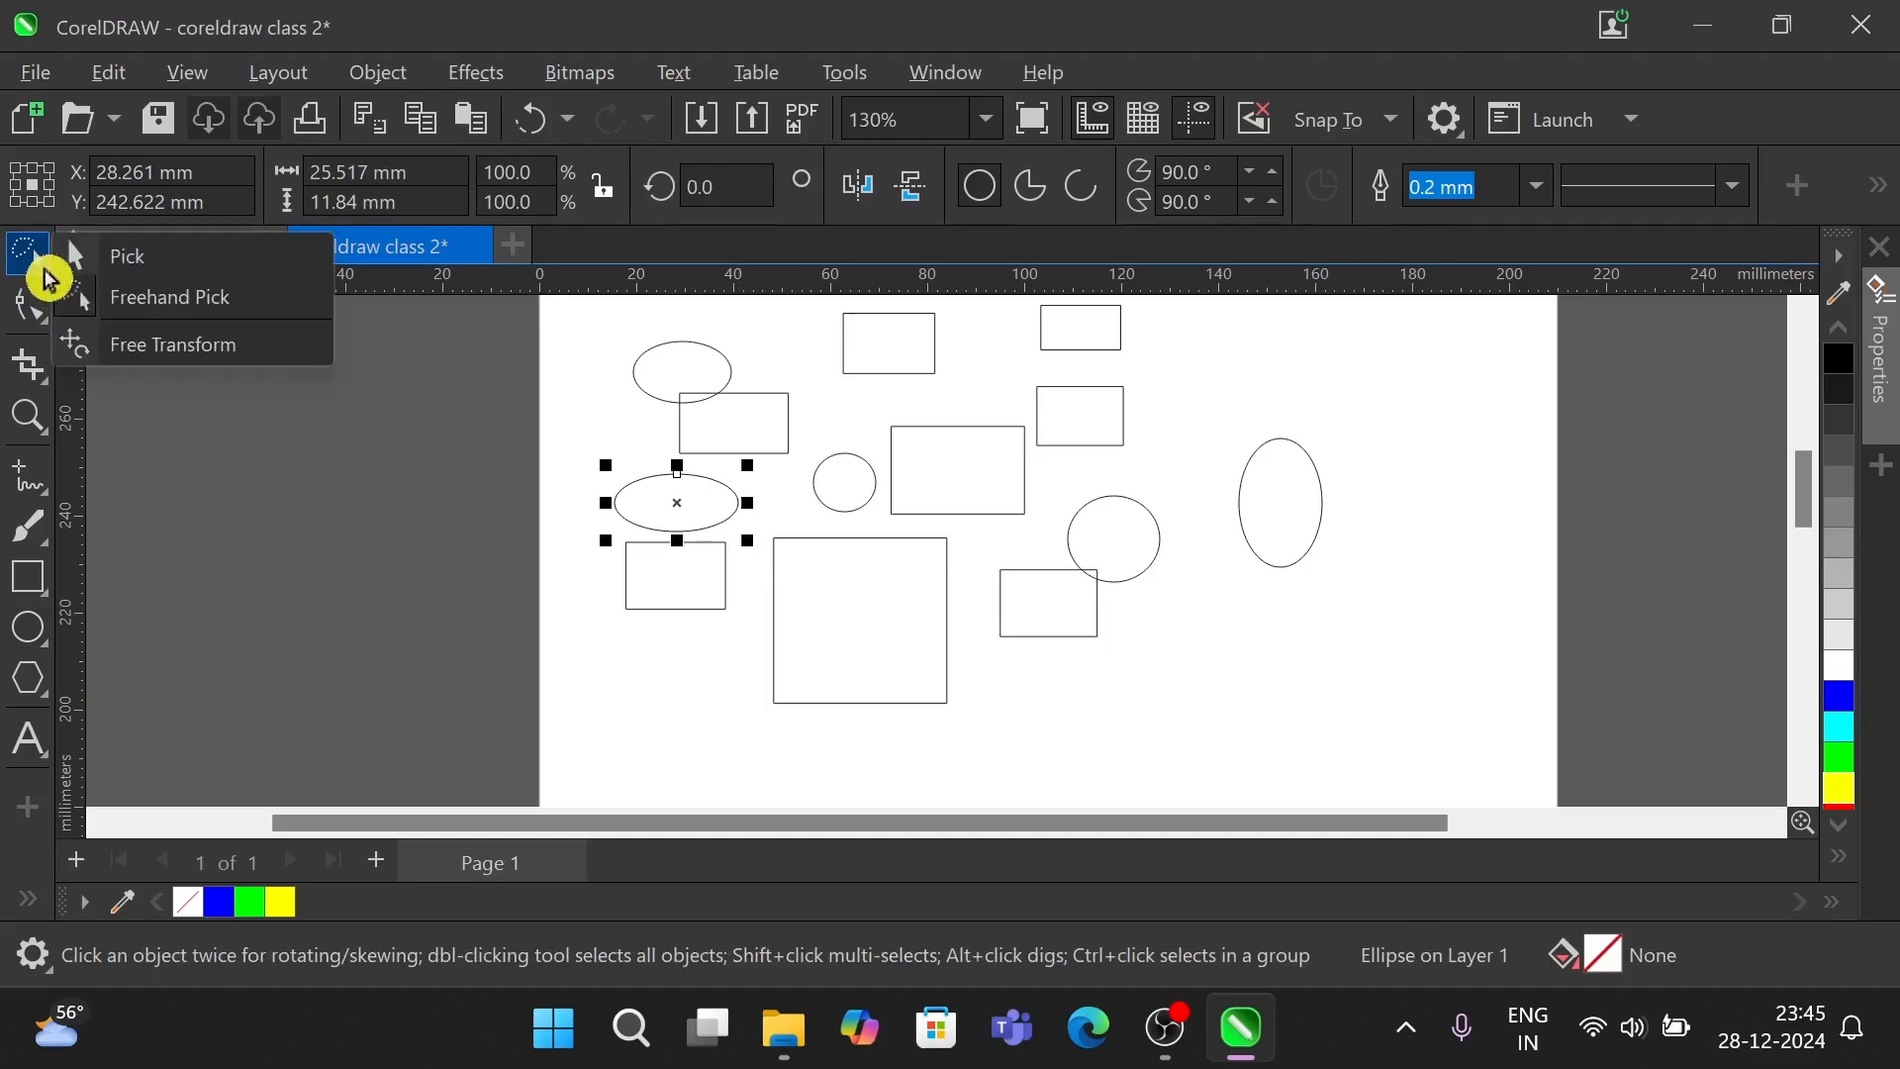
pyautogui.click(119, 259)
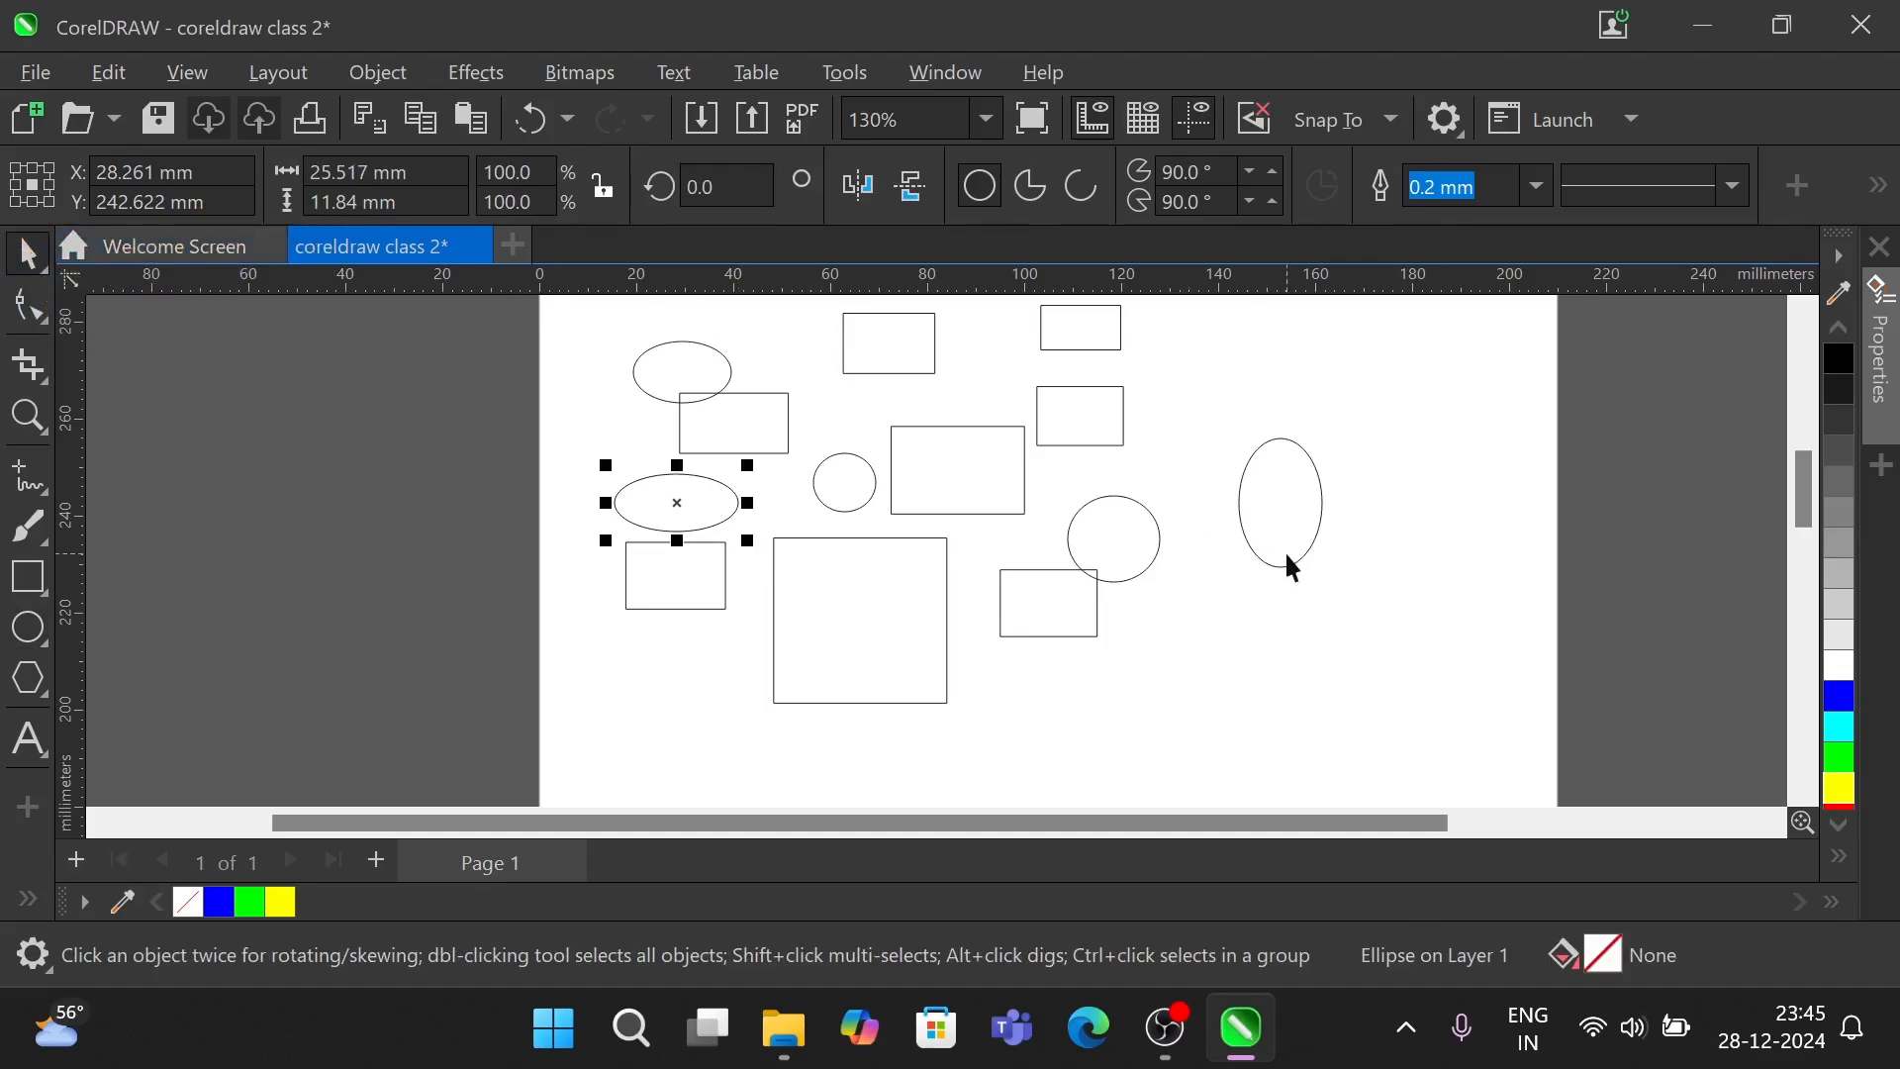
pyautogui.click(1448, 575)
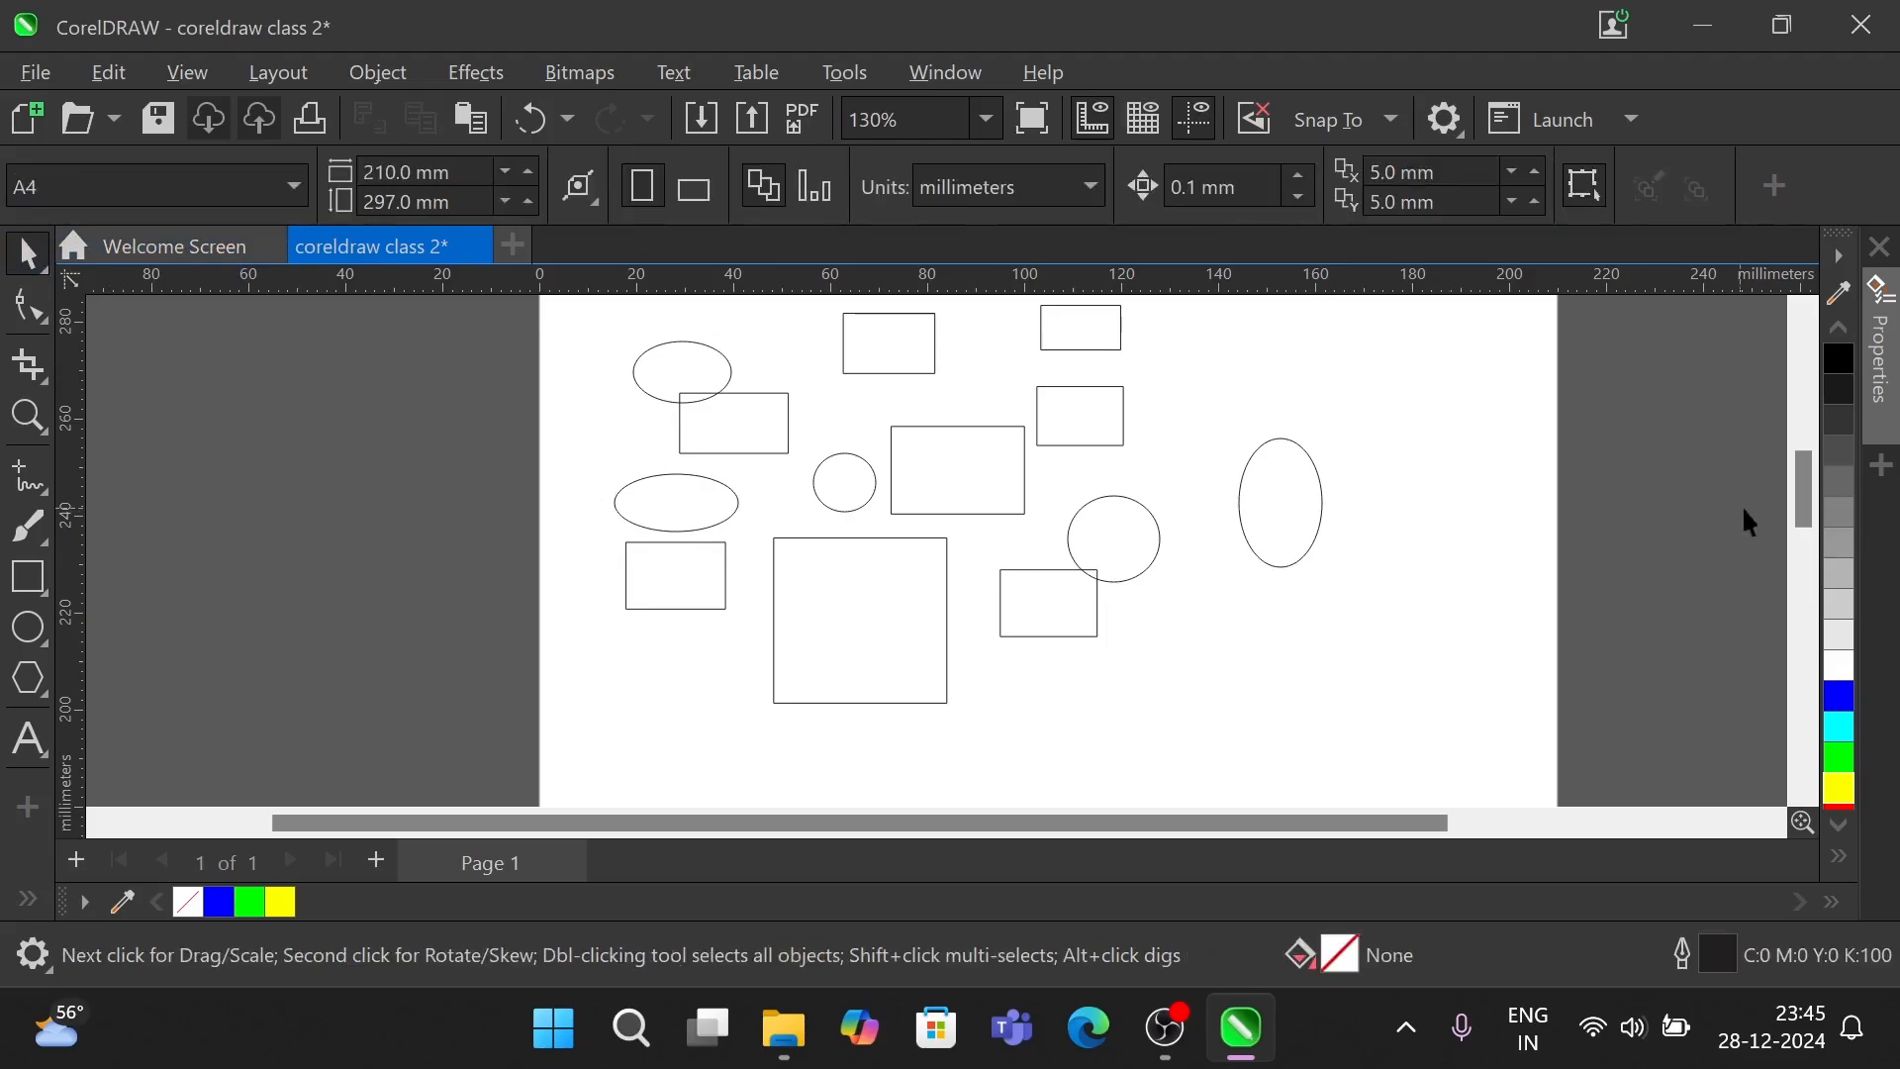
pyautogui.moveTo(1789, 479); pyautogui.dragTo(1792, 483)
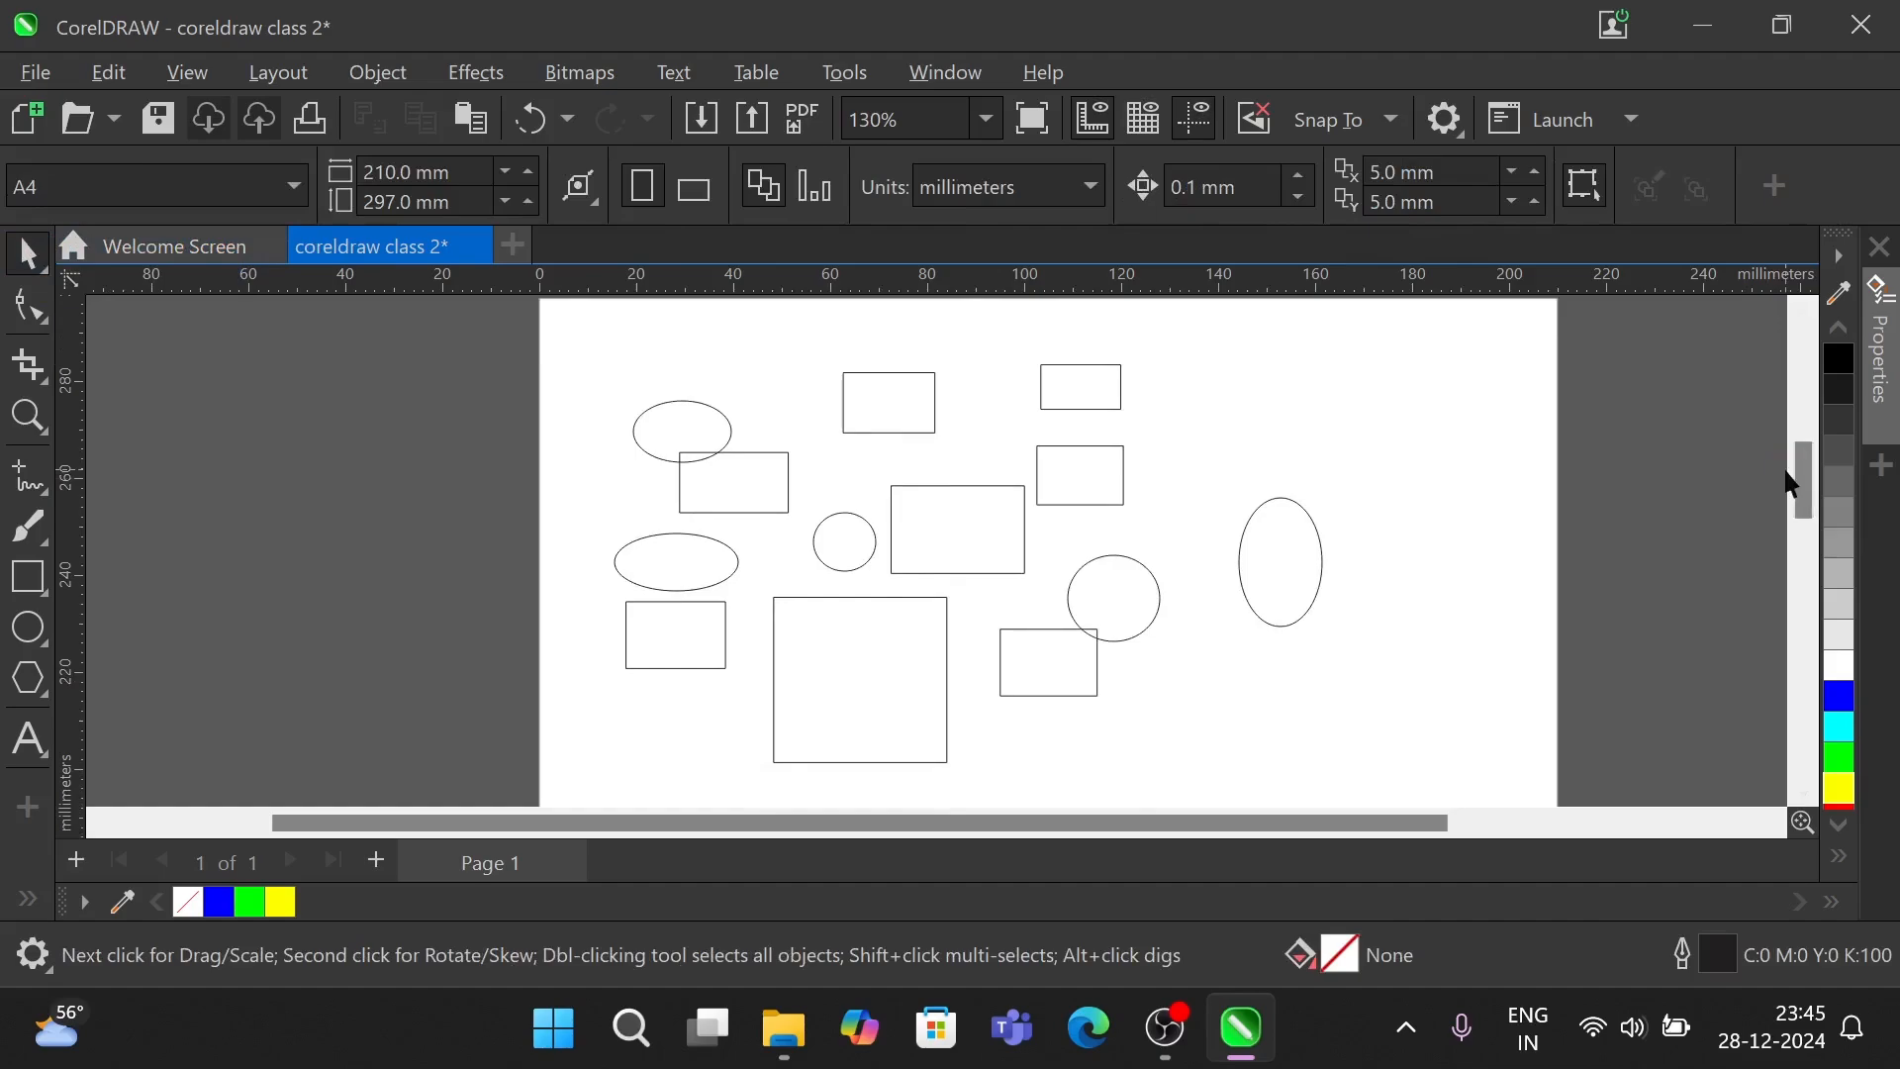
pyautogui.click(890, 401)
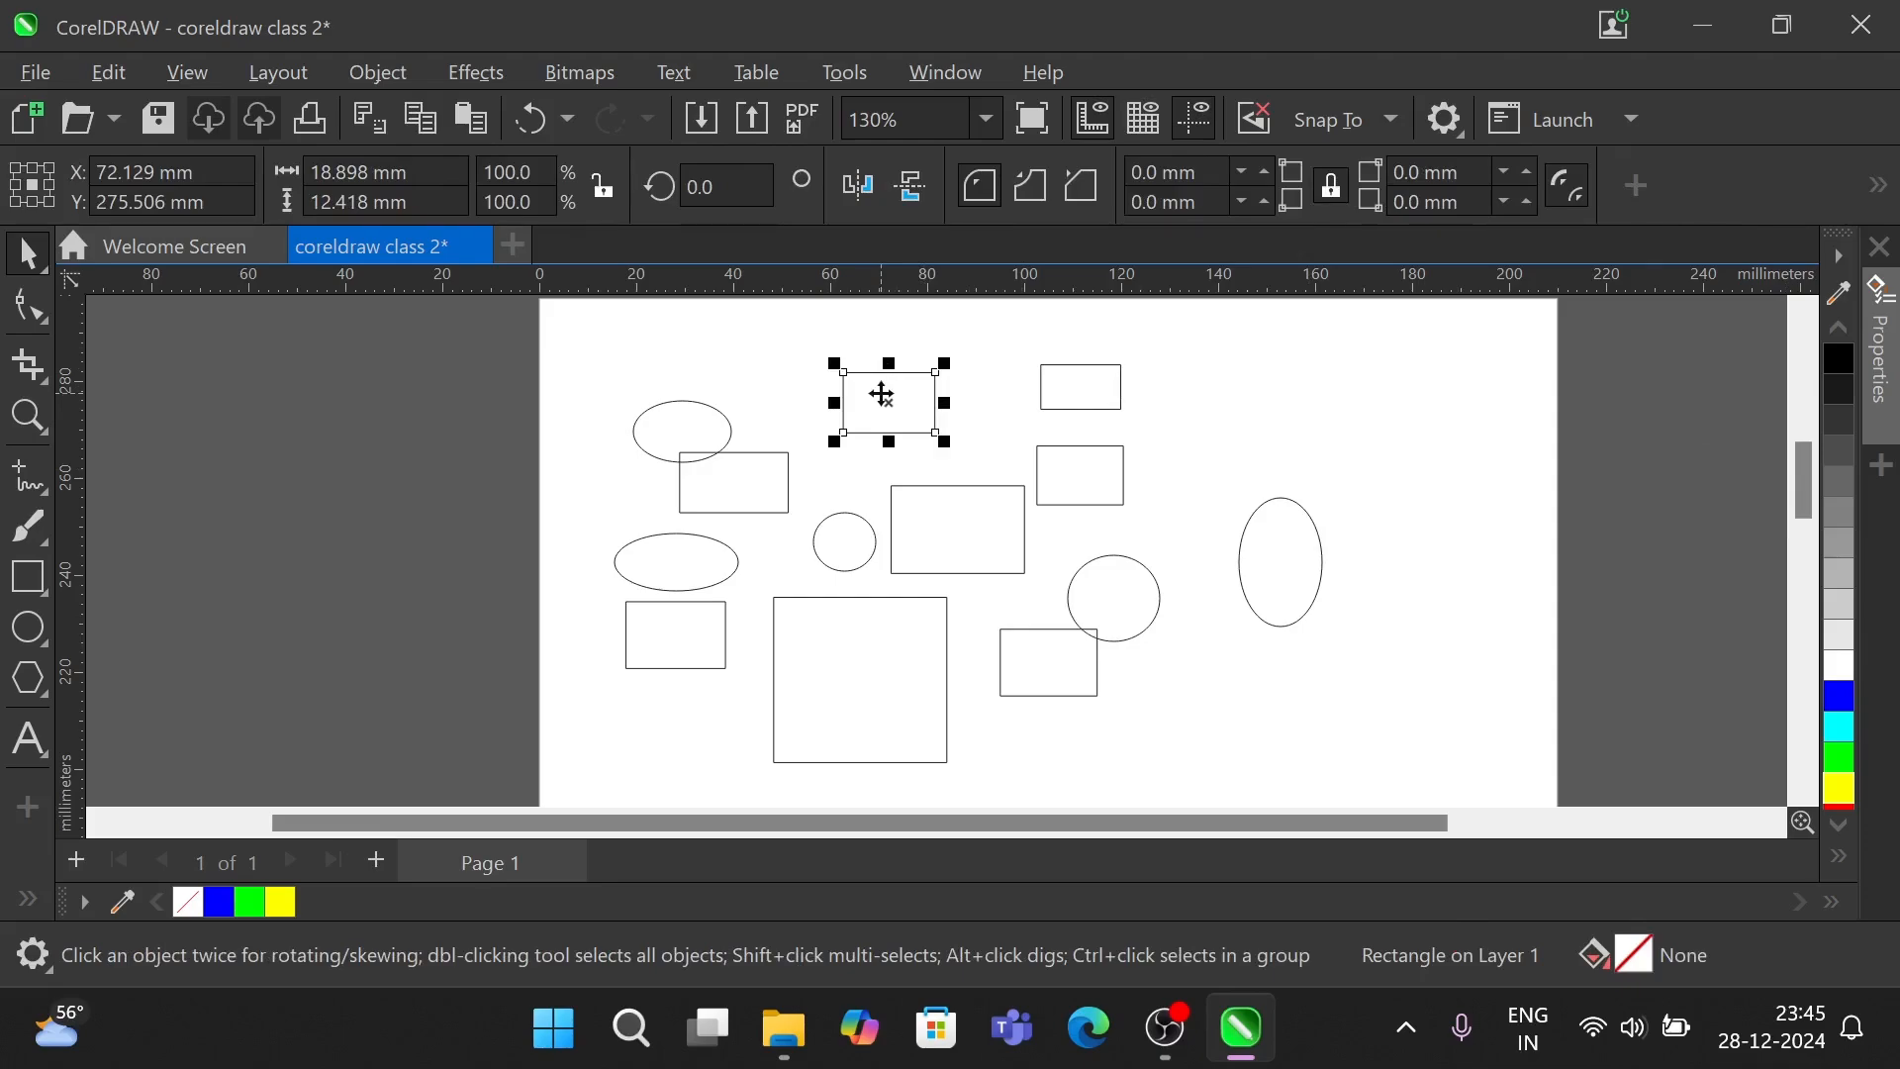
pyautogui.keyDown('shift'); pyautogui.click(1066, 379); pyautogui.keyUp('shift')
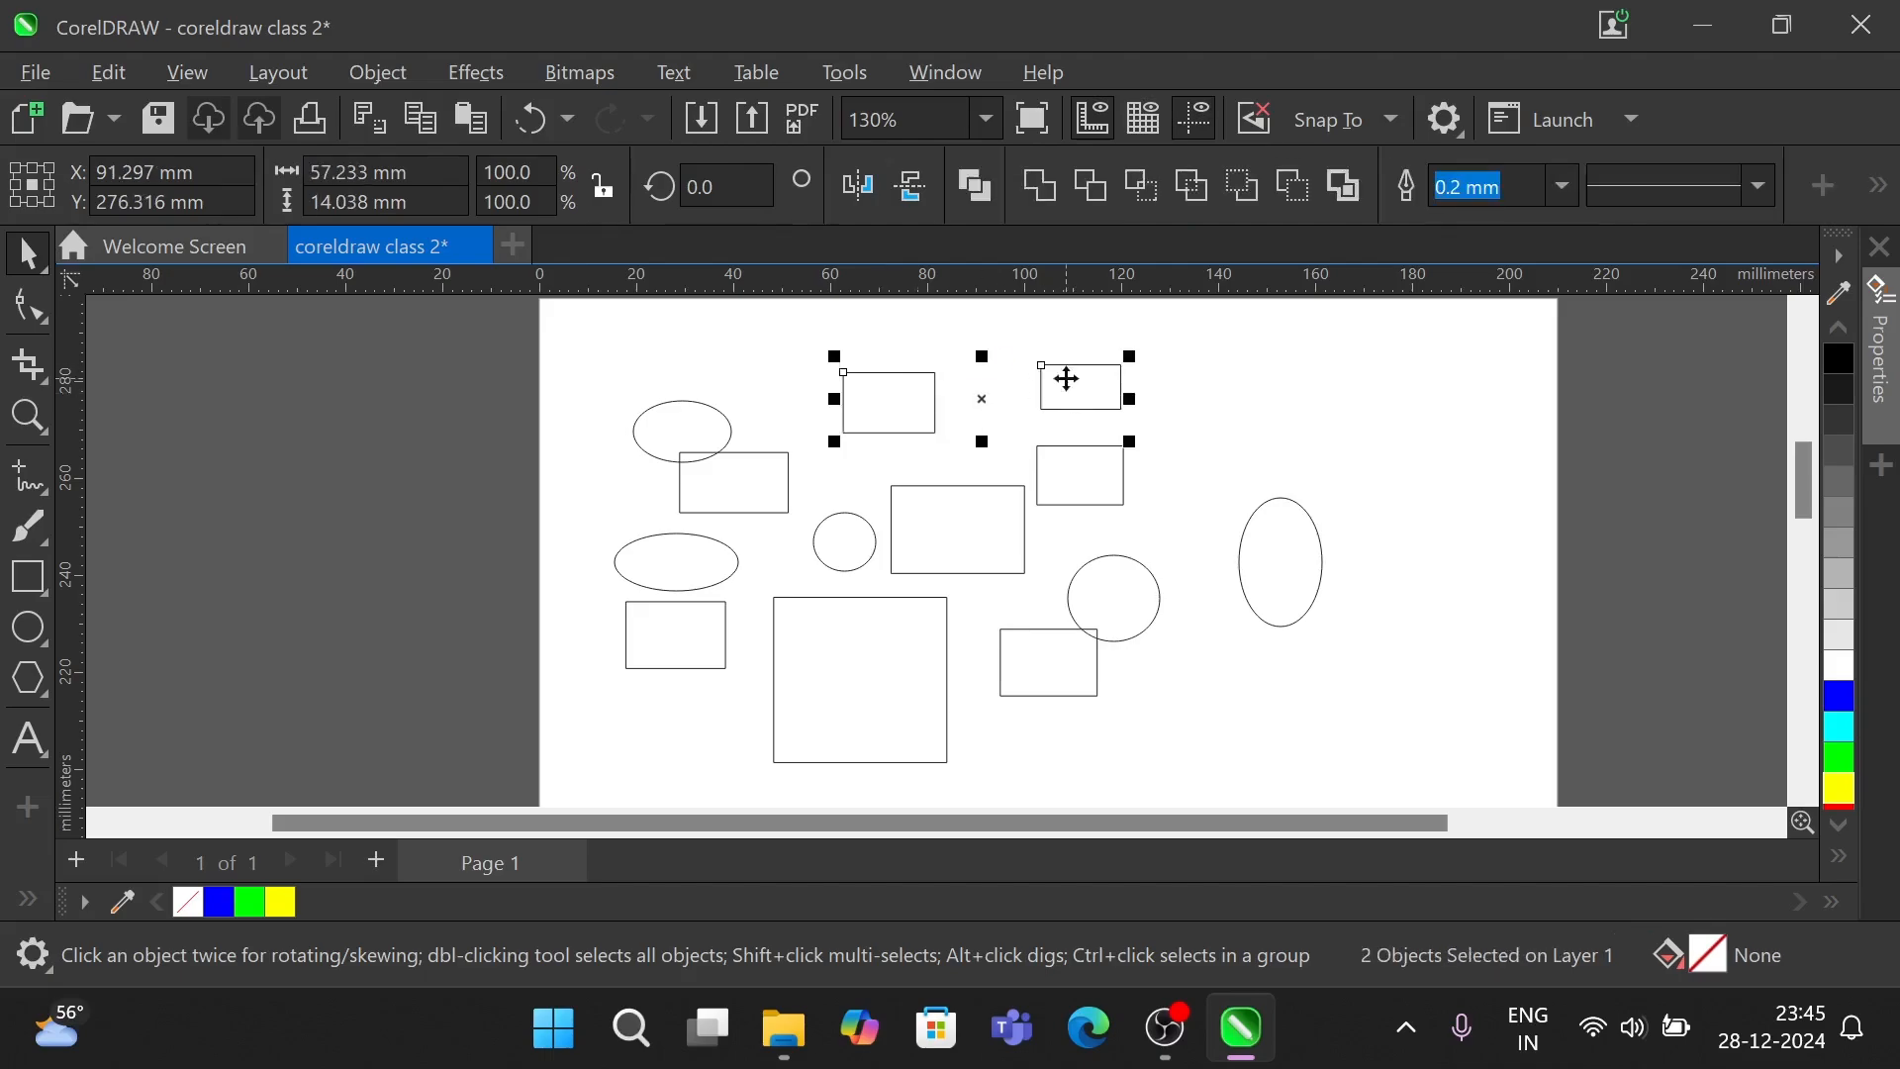
pyautogui.click(1250, 416)
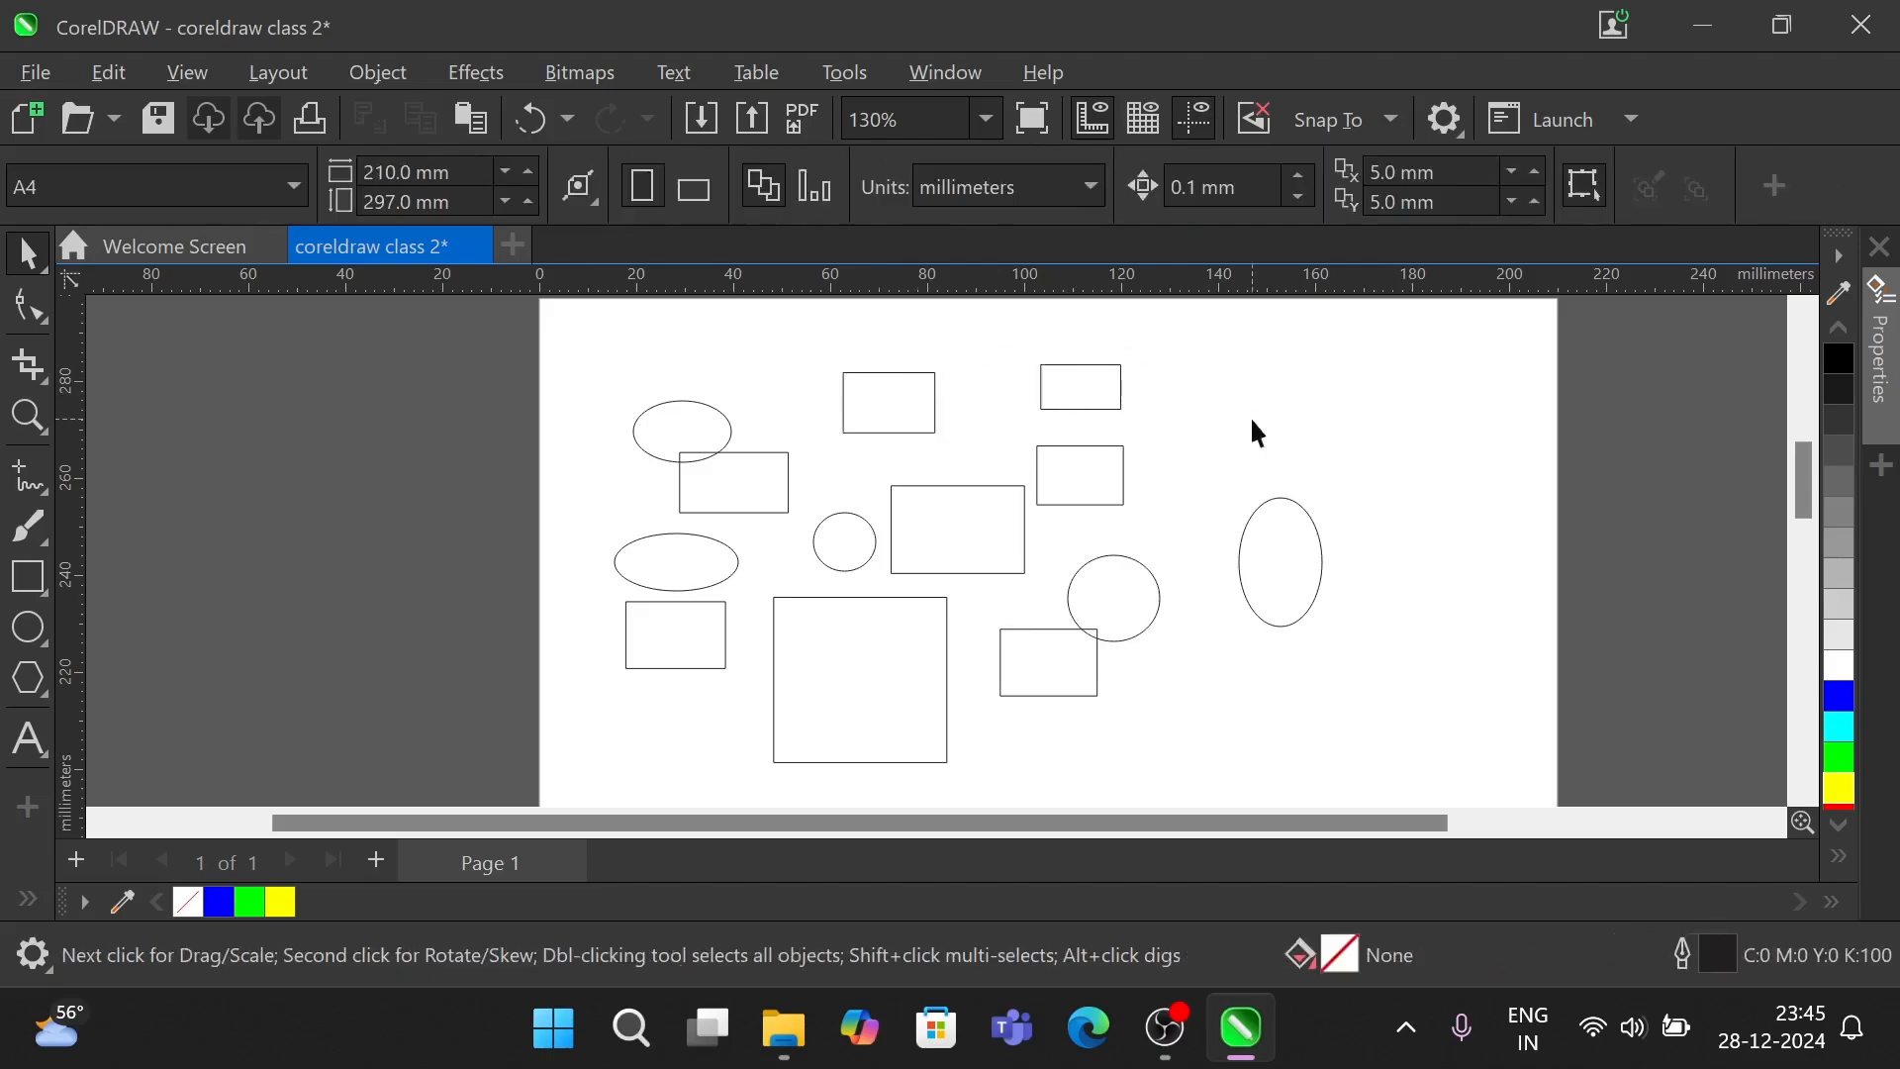
# - Select several rectangles and the tall ellipse individually, one after another, and clear the selection
pyautogui.click(1082, 367)
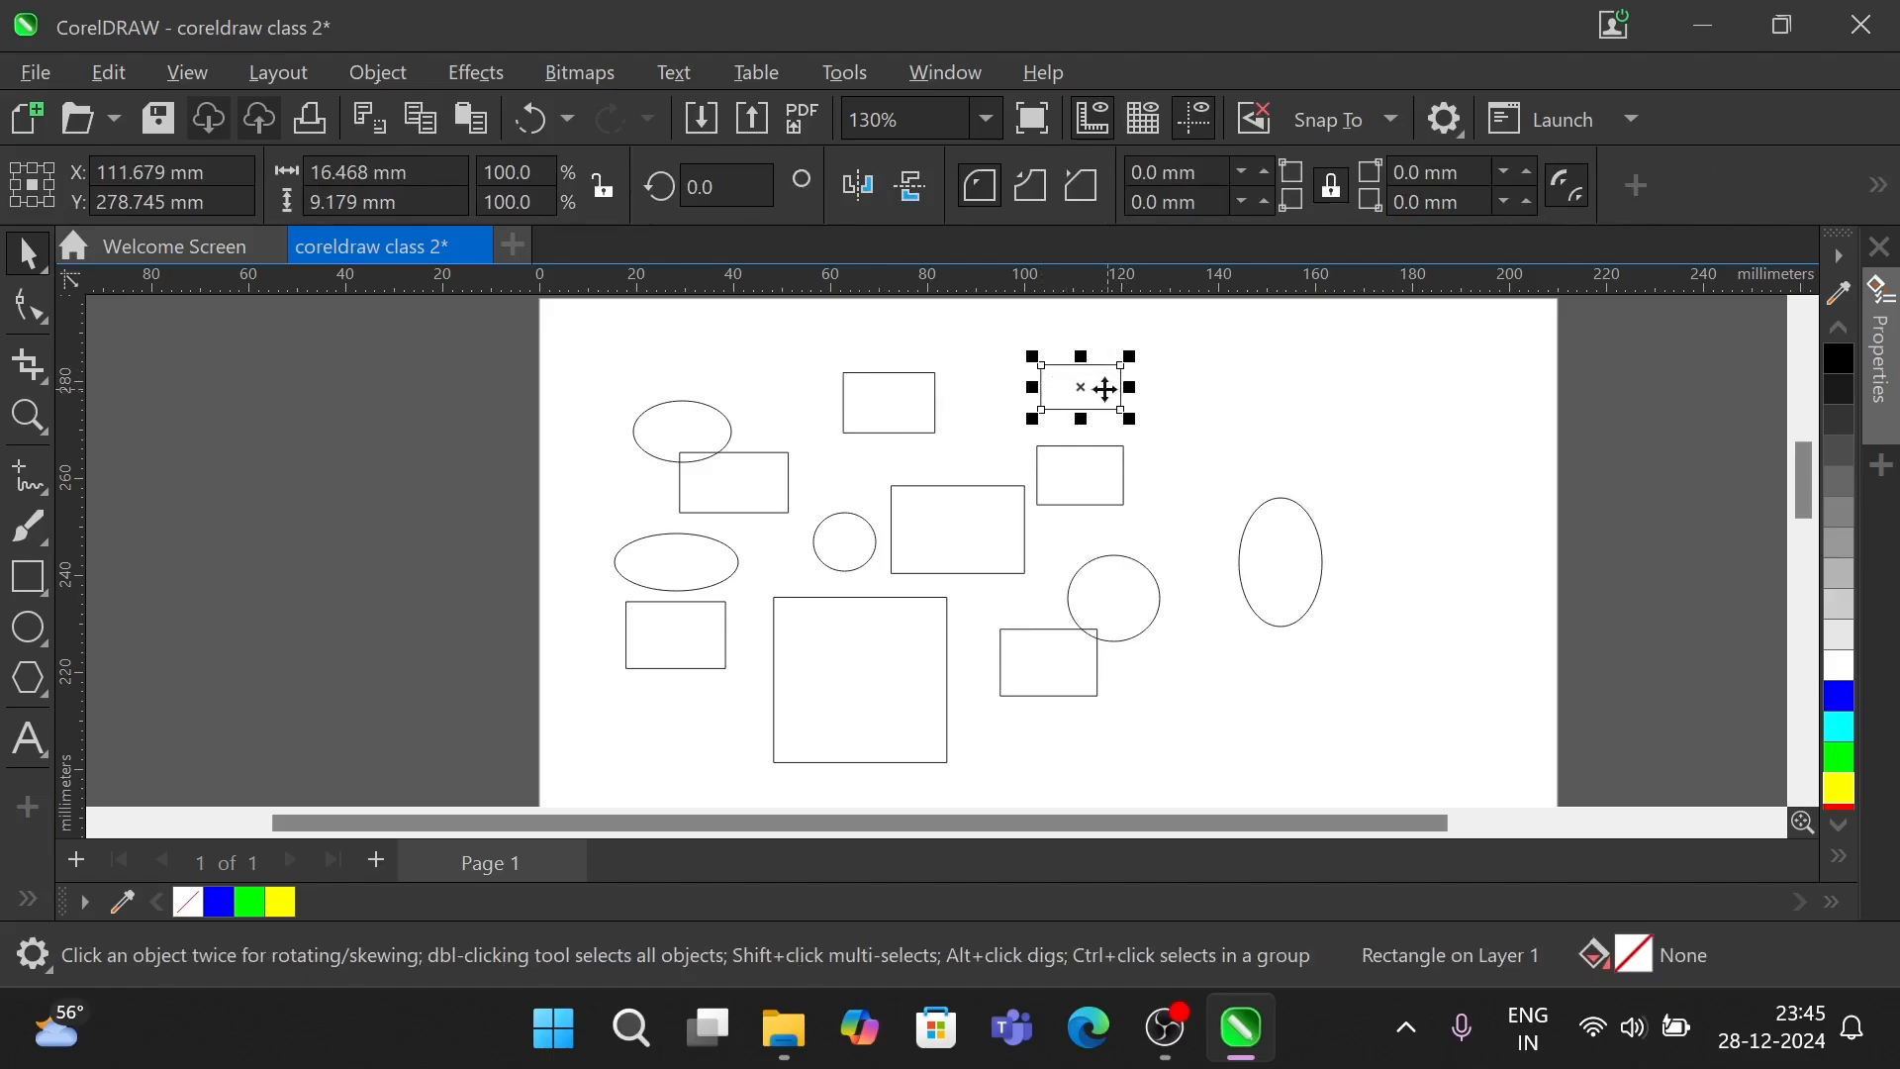
pyautogui.click(1276, 579)
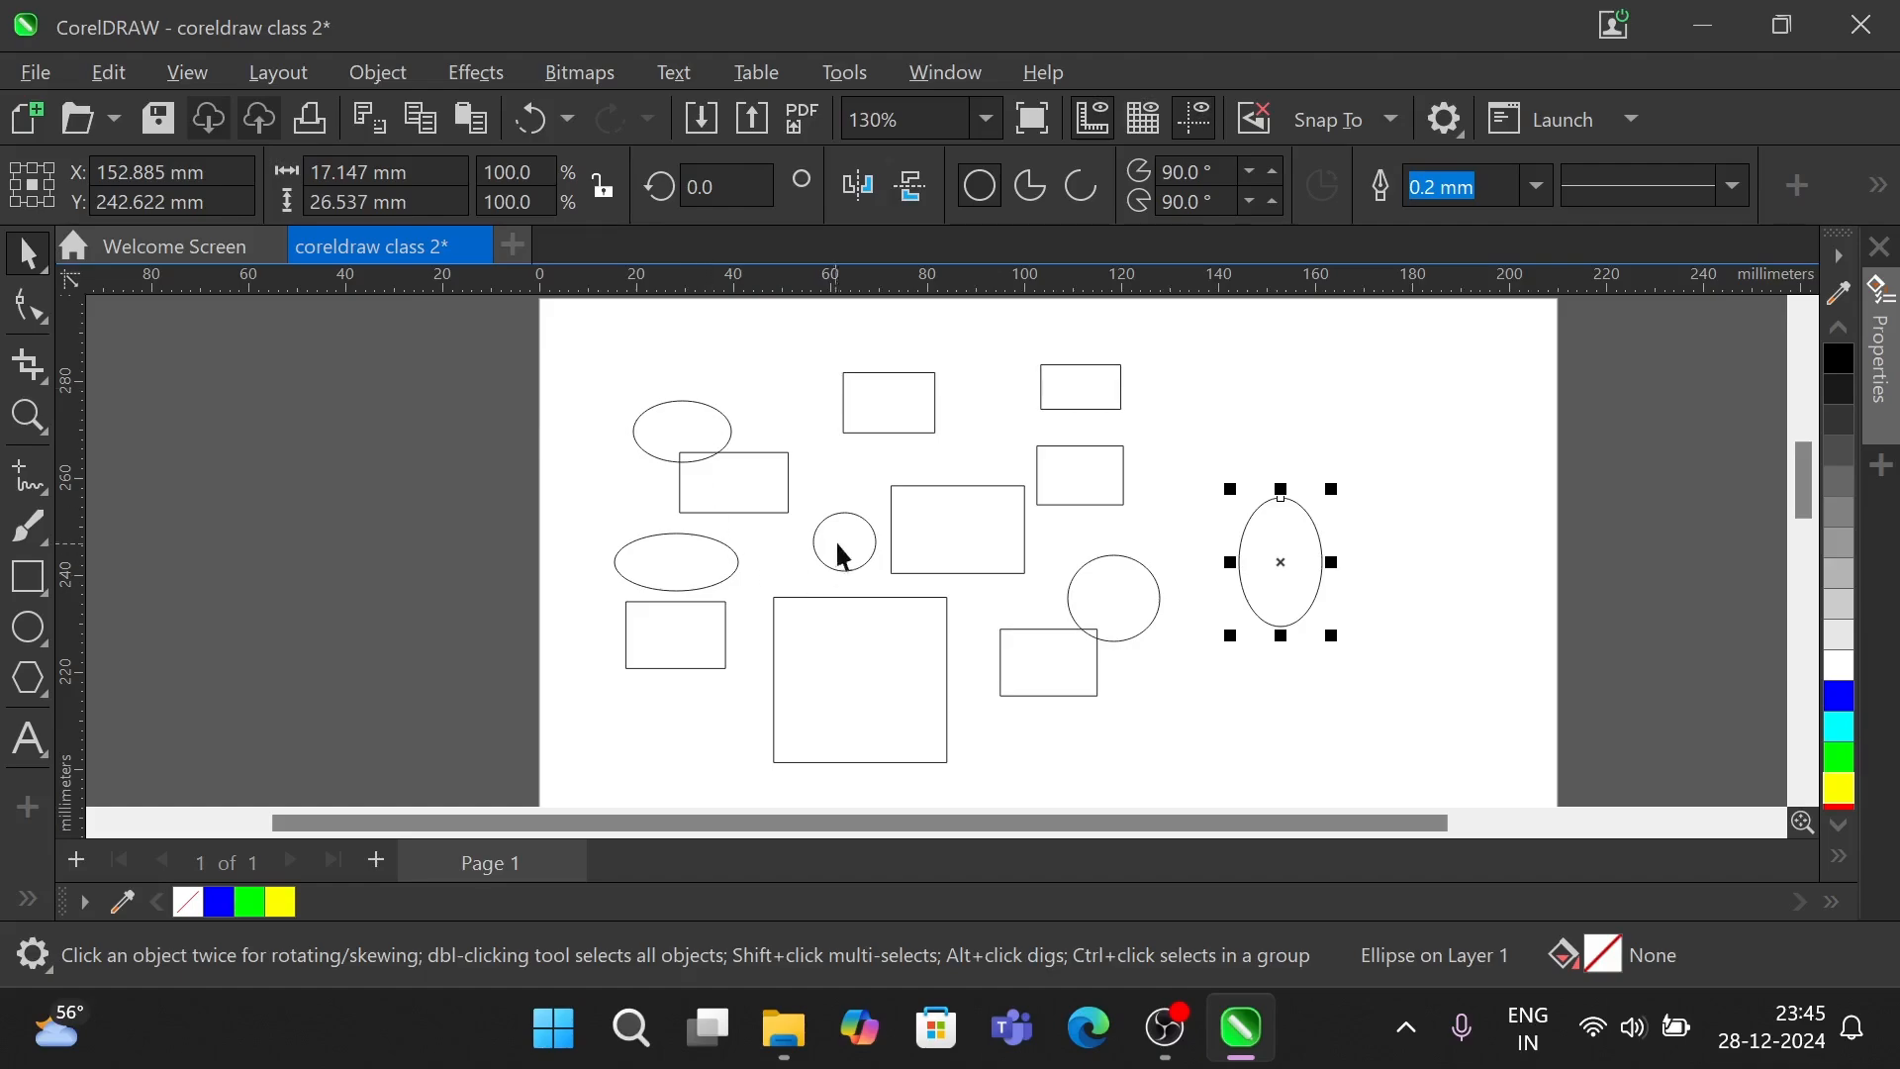
pyautogui.click(843, 638)
pyautogui.click(667, 626)
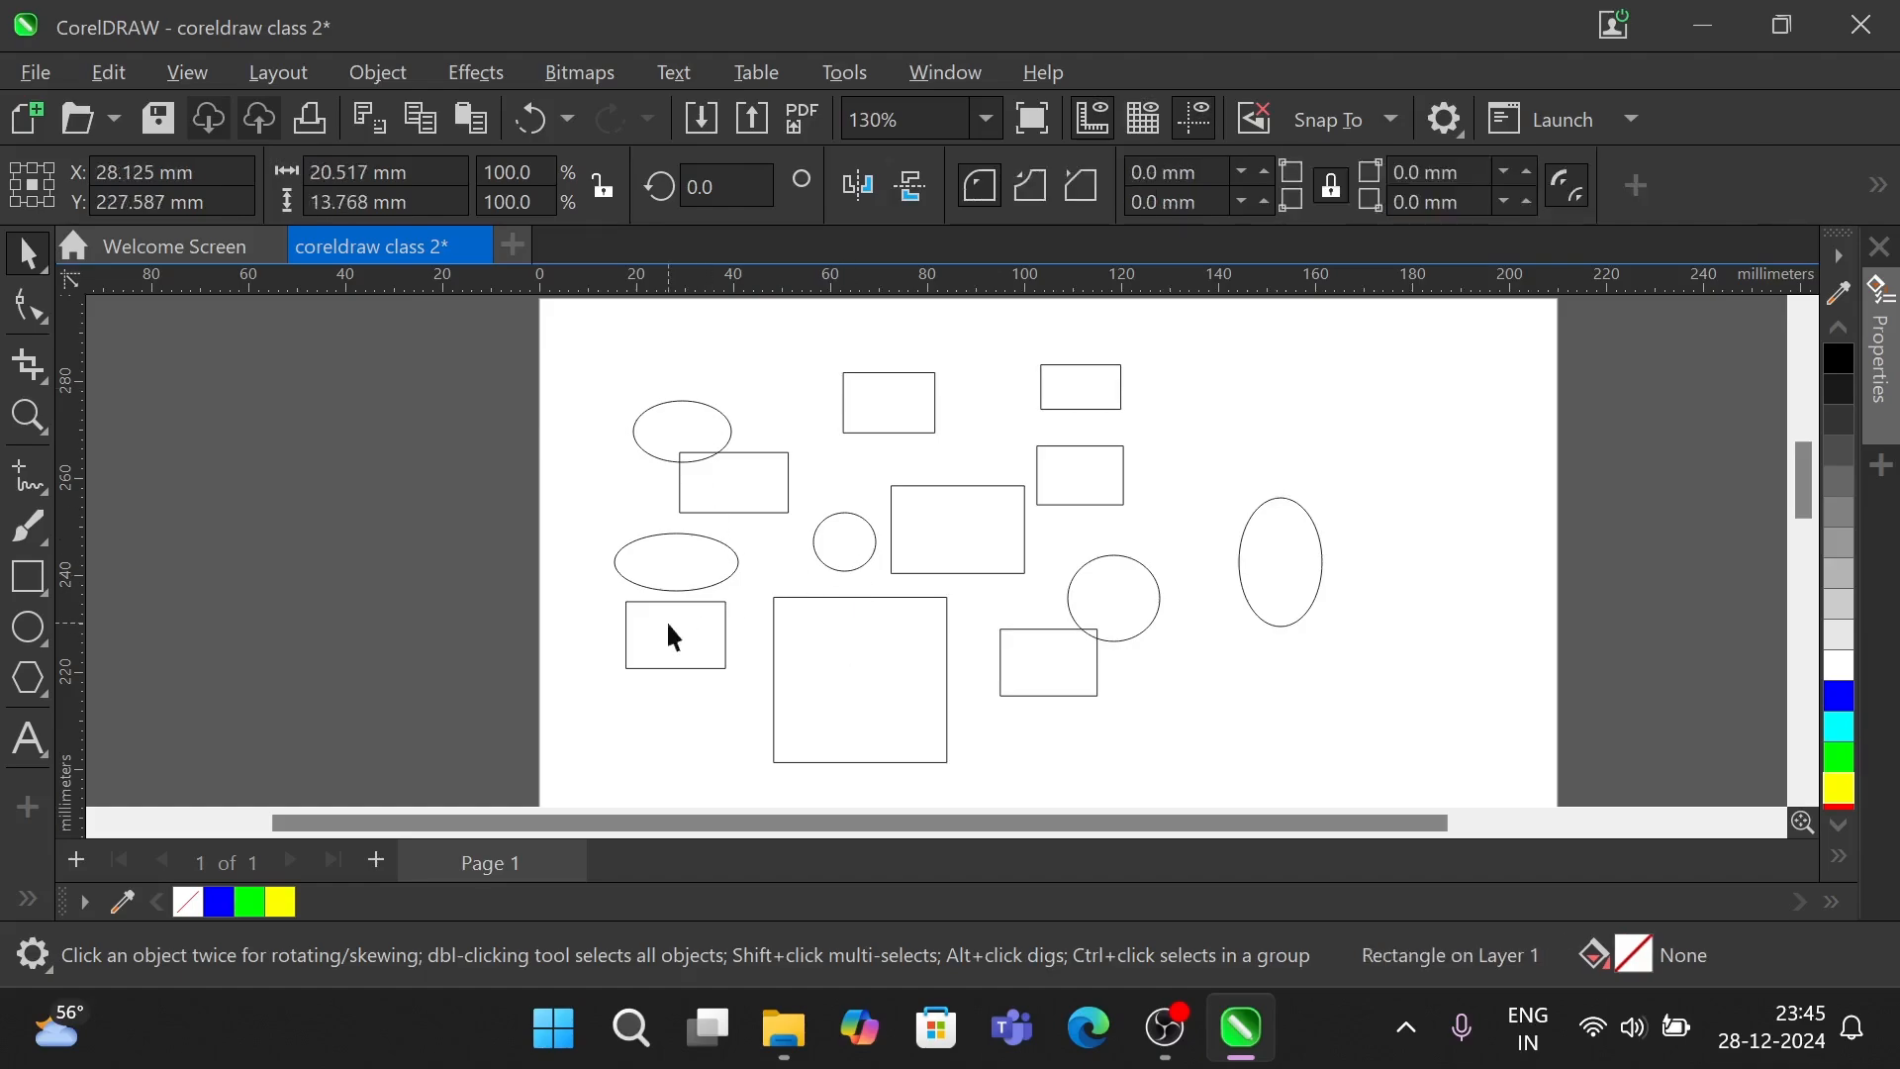
pyautogui.click(1044, 660)
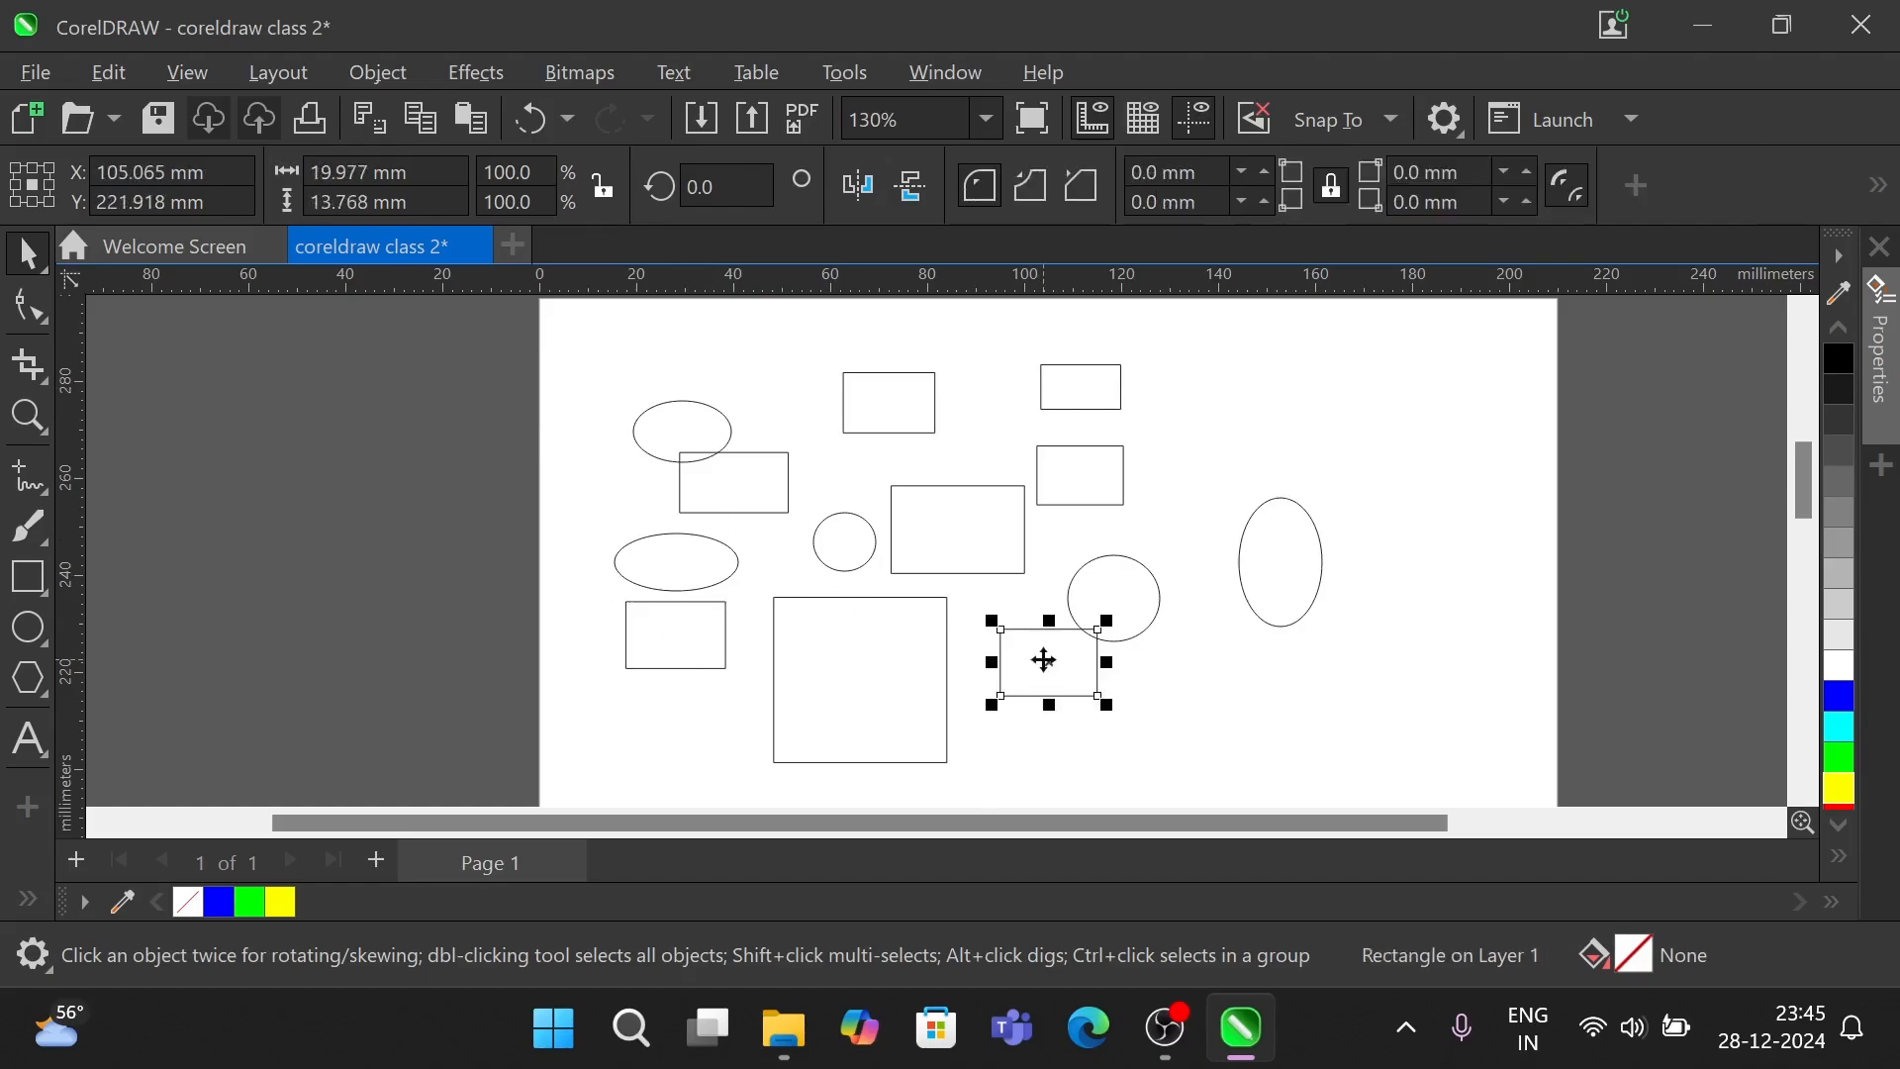
pyautogui.click(661, 334)
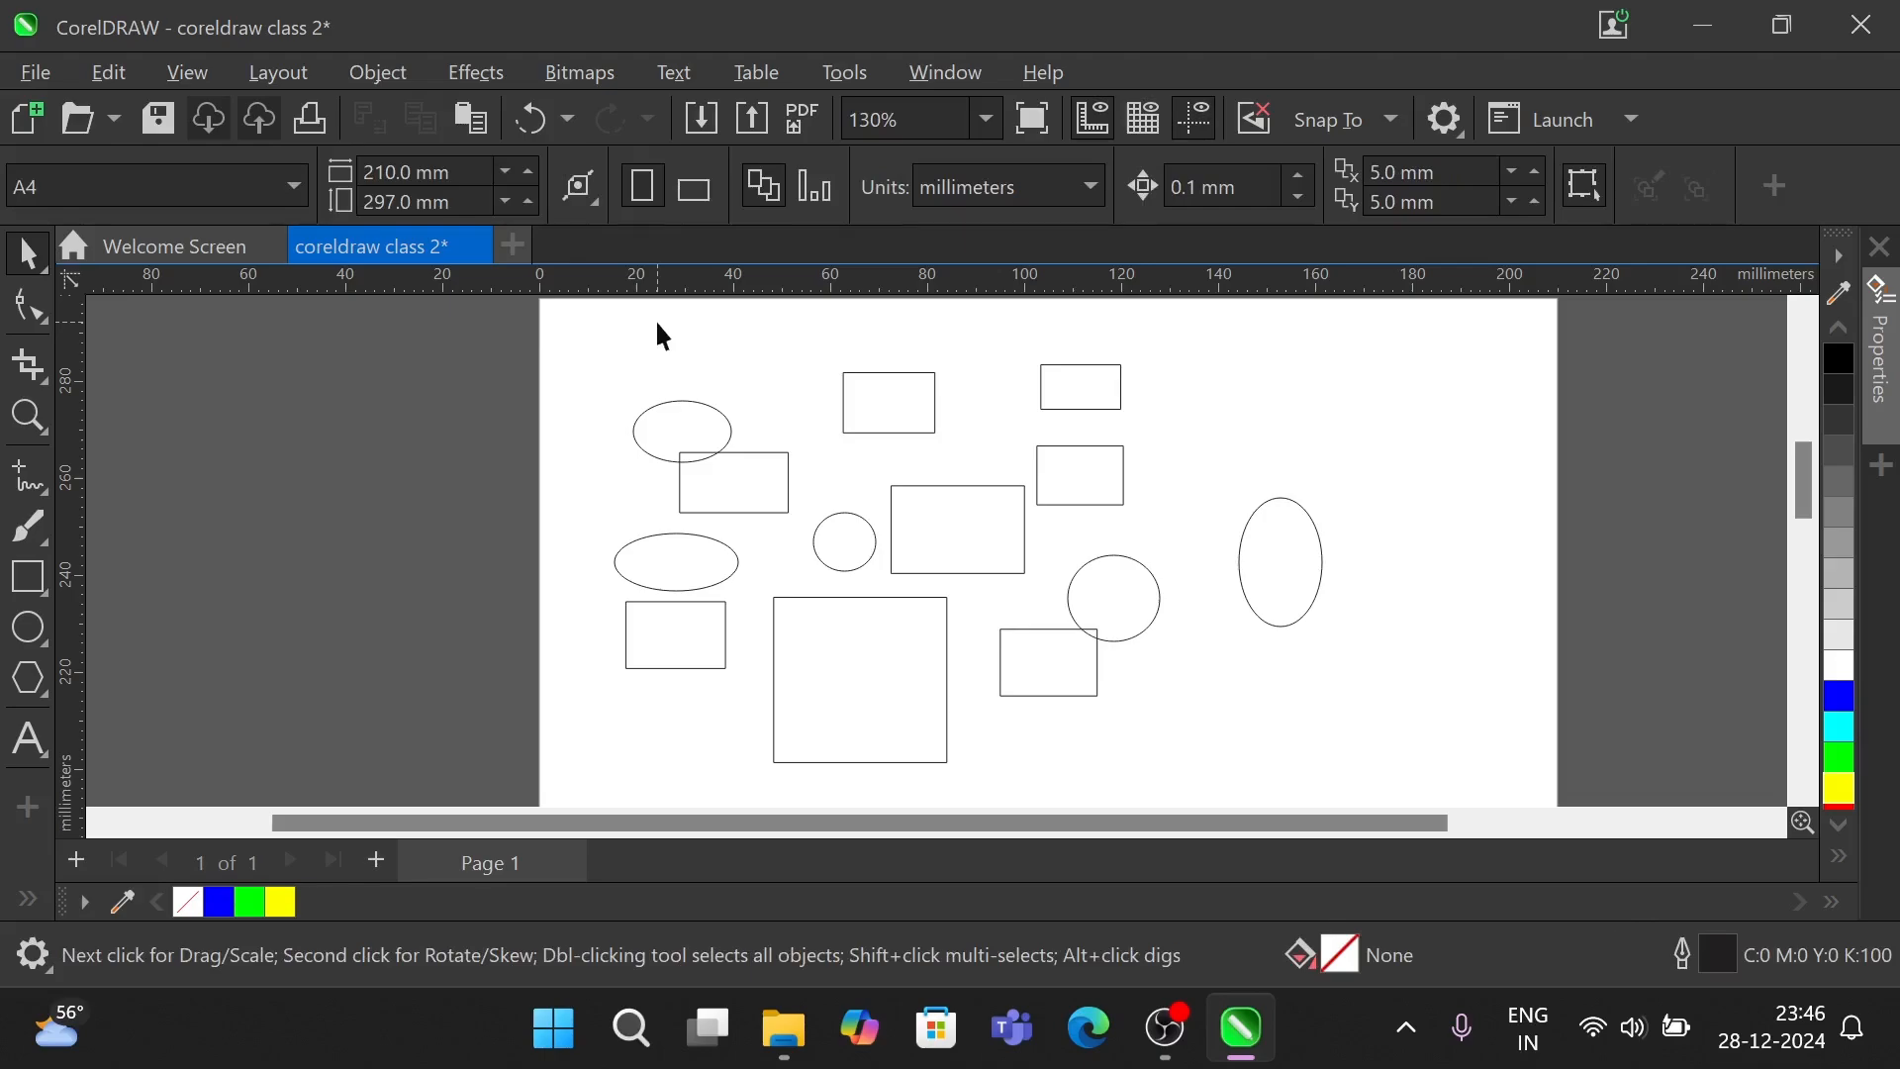
# - Build up a multiple selection of rectangles and ellipses one object at a time, and undo the flat ellipse drawn last
pyautogui.click(887, 400)
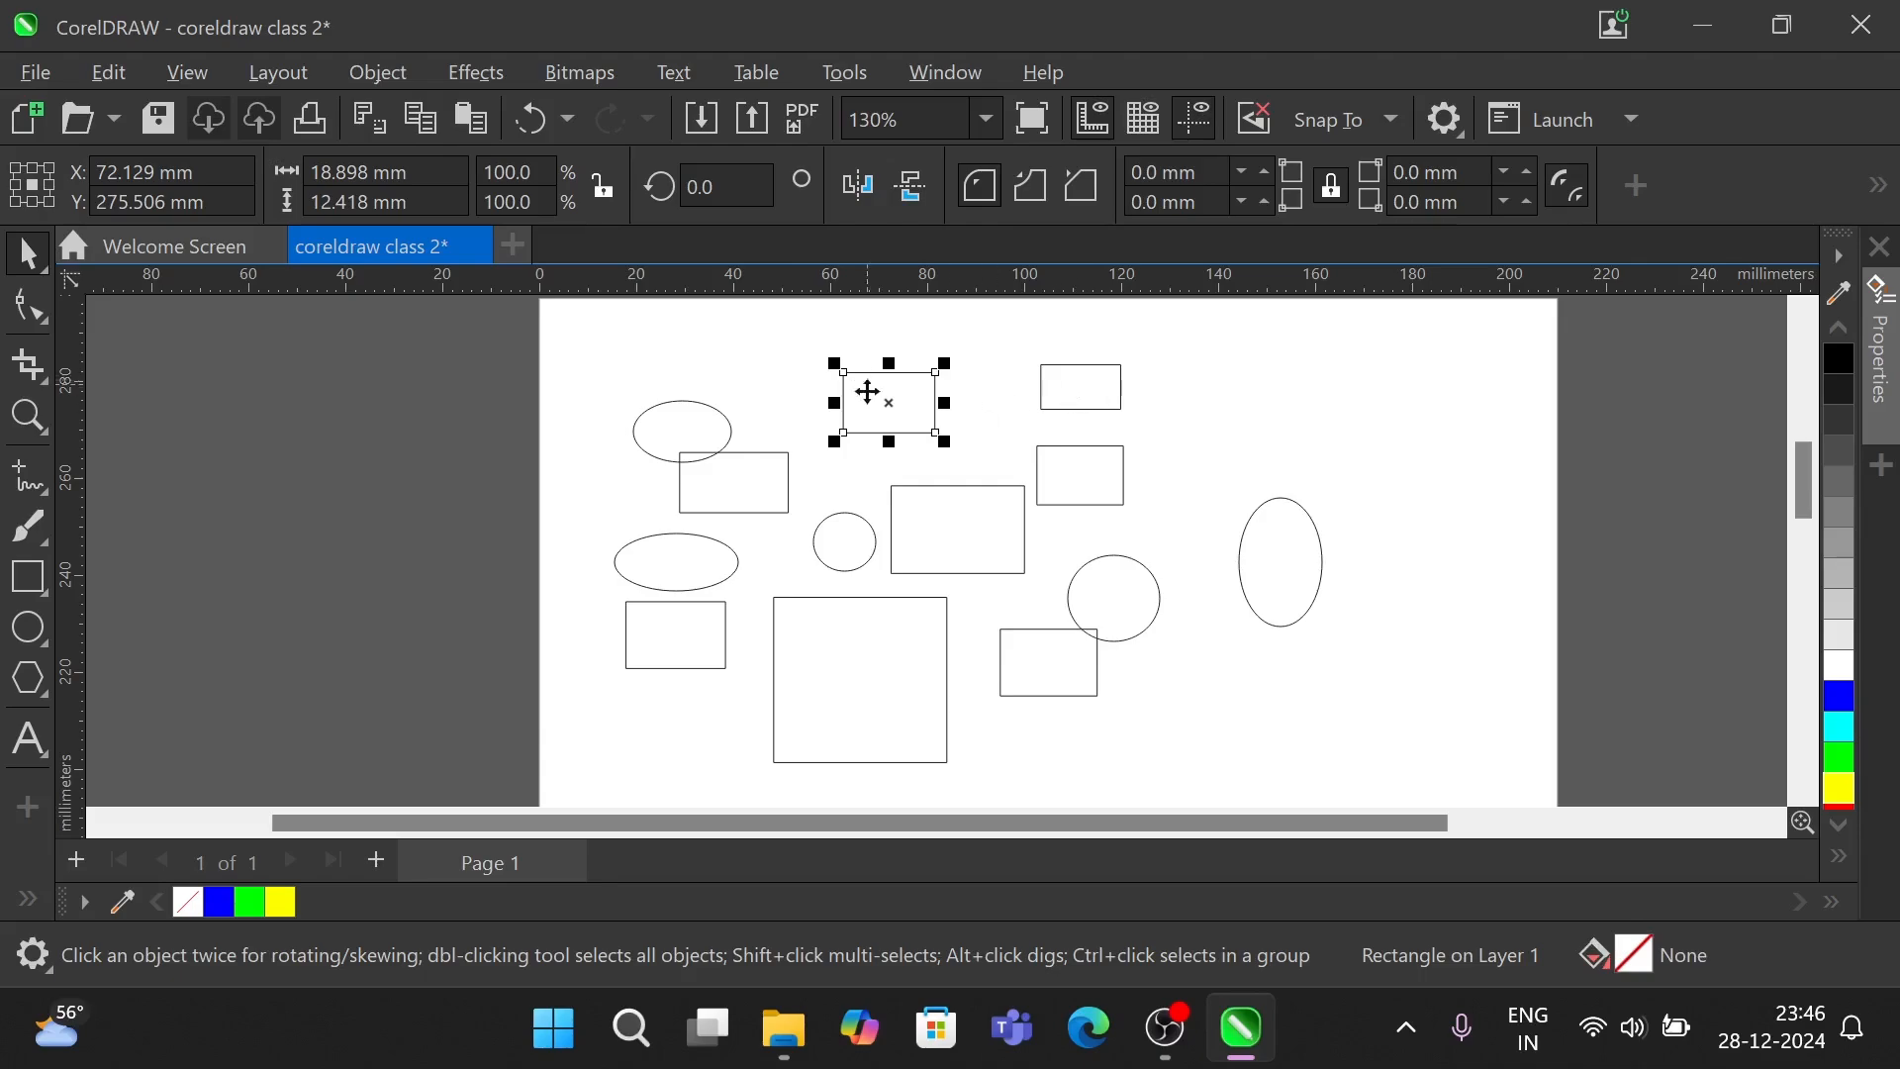
pyautogui.keyDown('shift'); pyautogui.click(1074, 393); pyautogui.keyUp('shift')
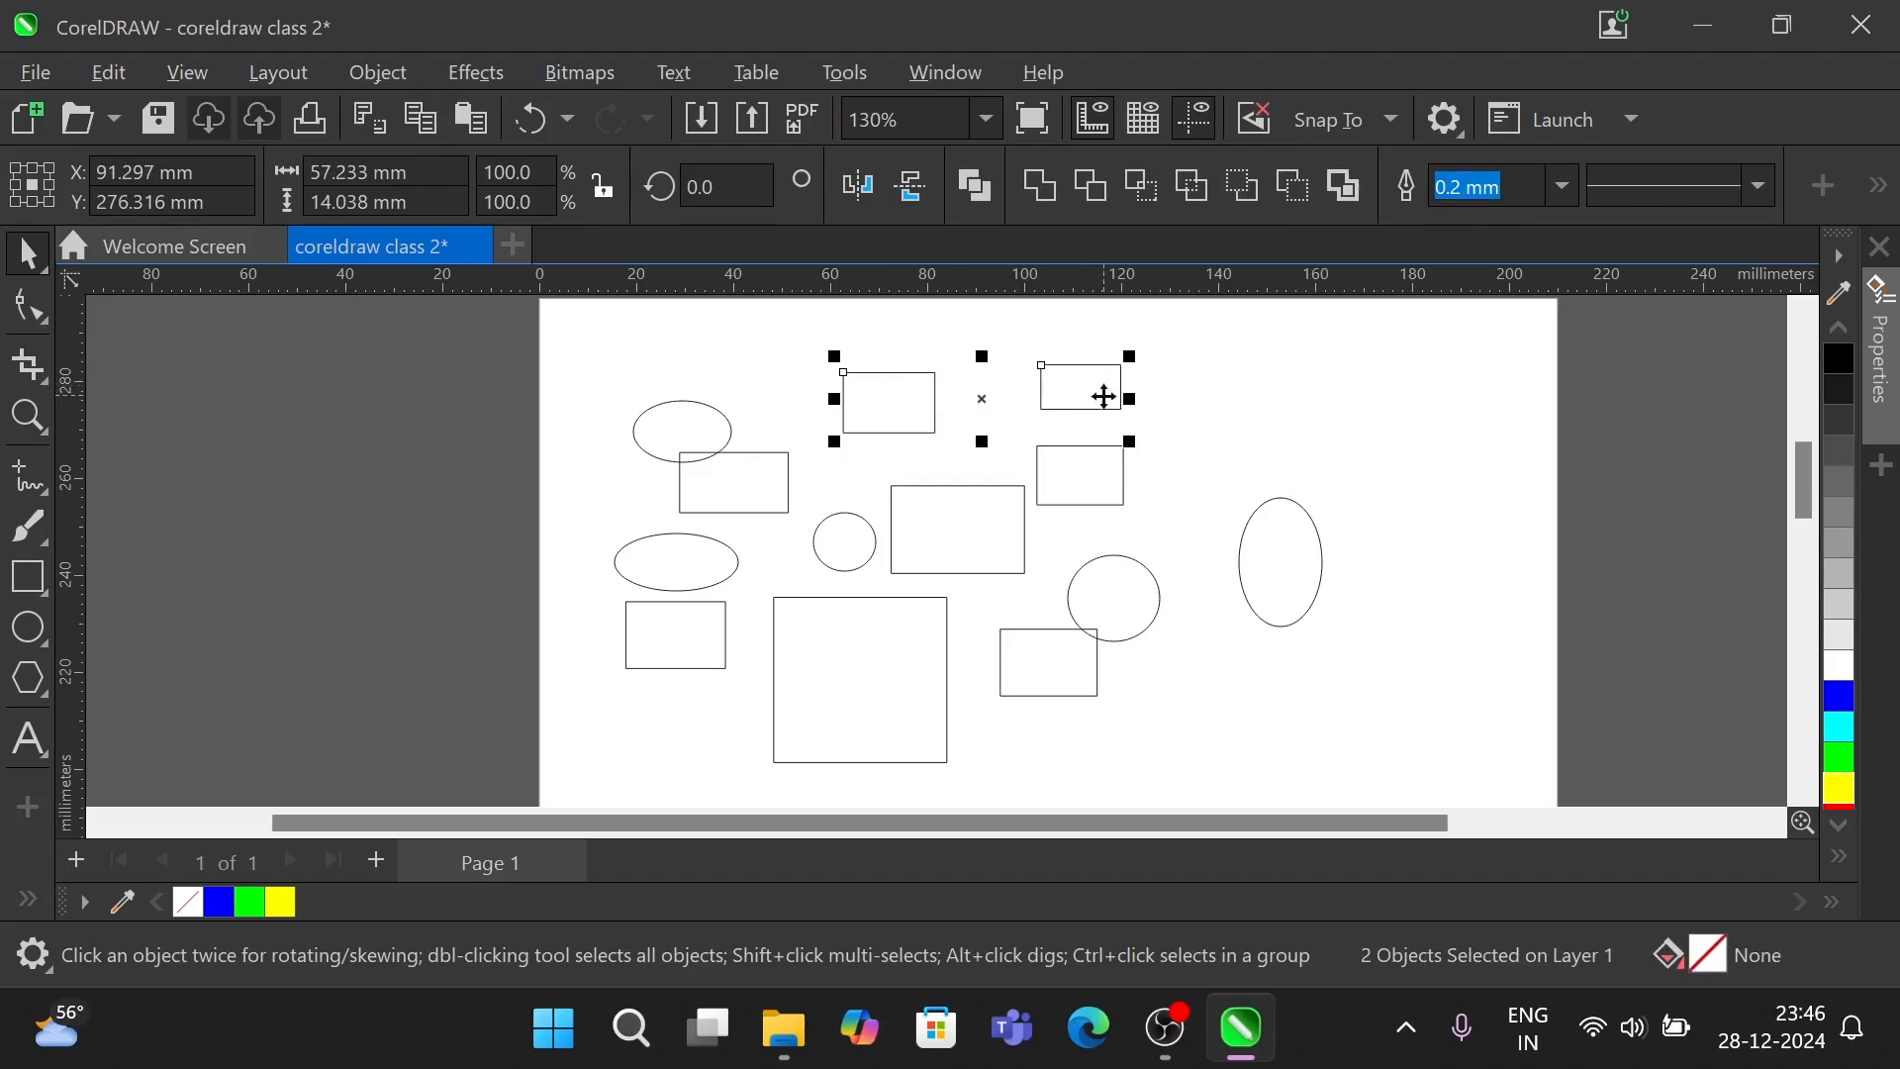
pyautogui.keyDown('shift'); pyautogui.click(1079, 462); pyautogui.keyUp('shift')
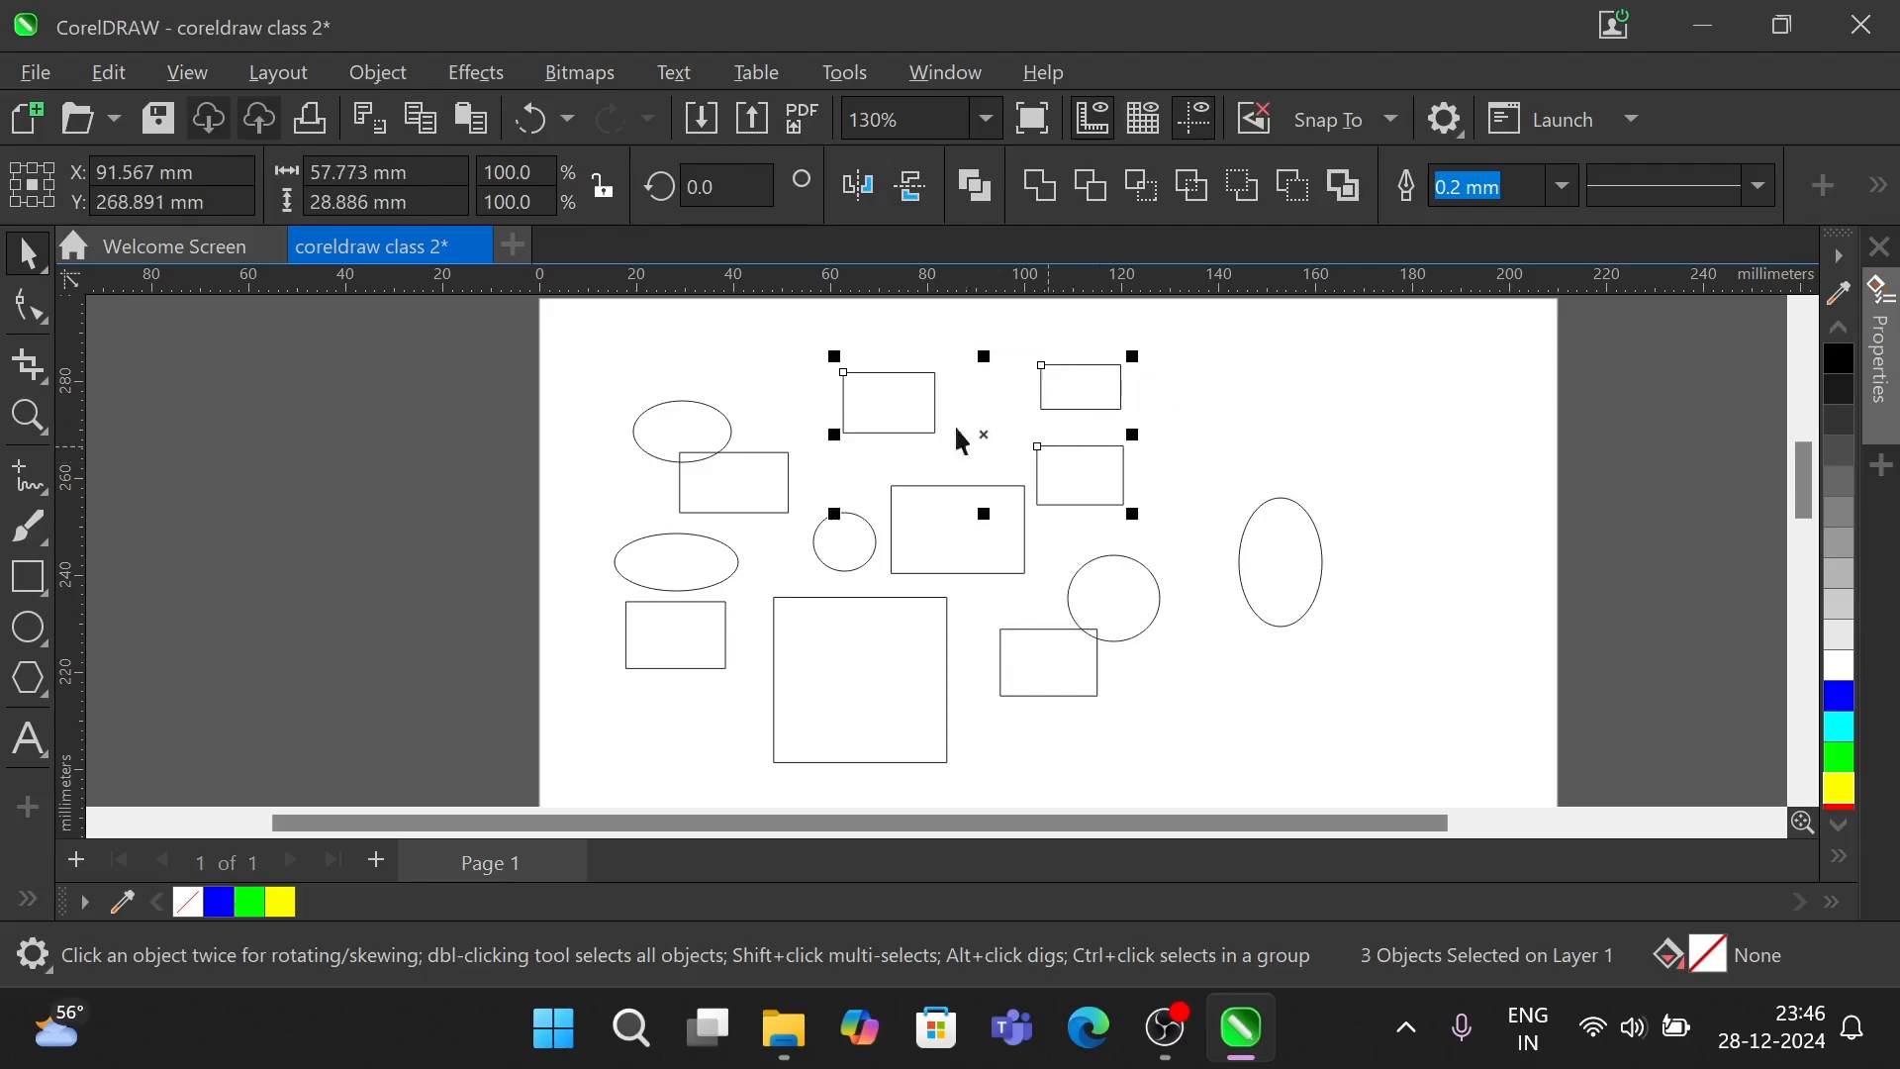
pyautogui.keyDown('shift'); pyautogui.click(952, 551); pyautogui.keyUp('shift')
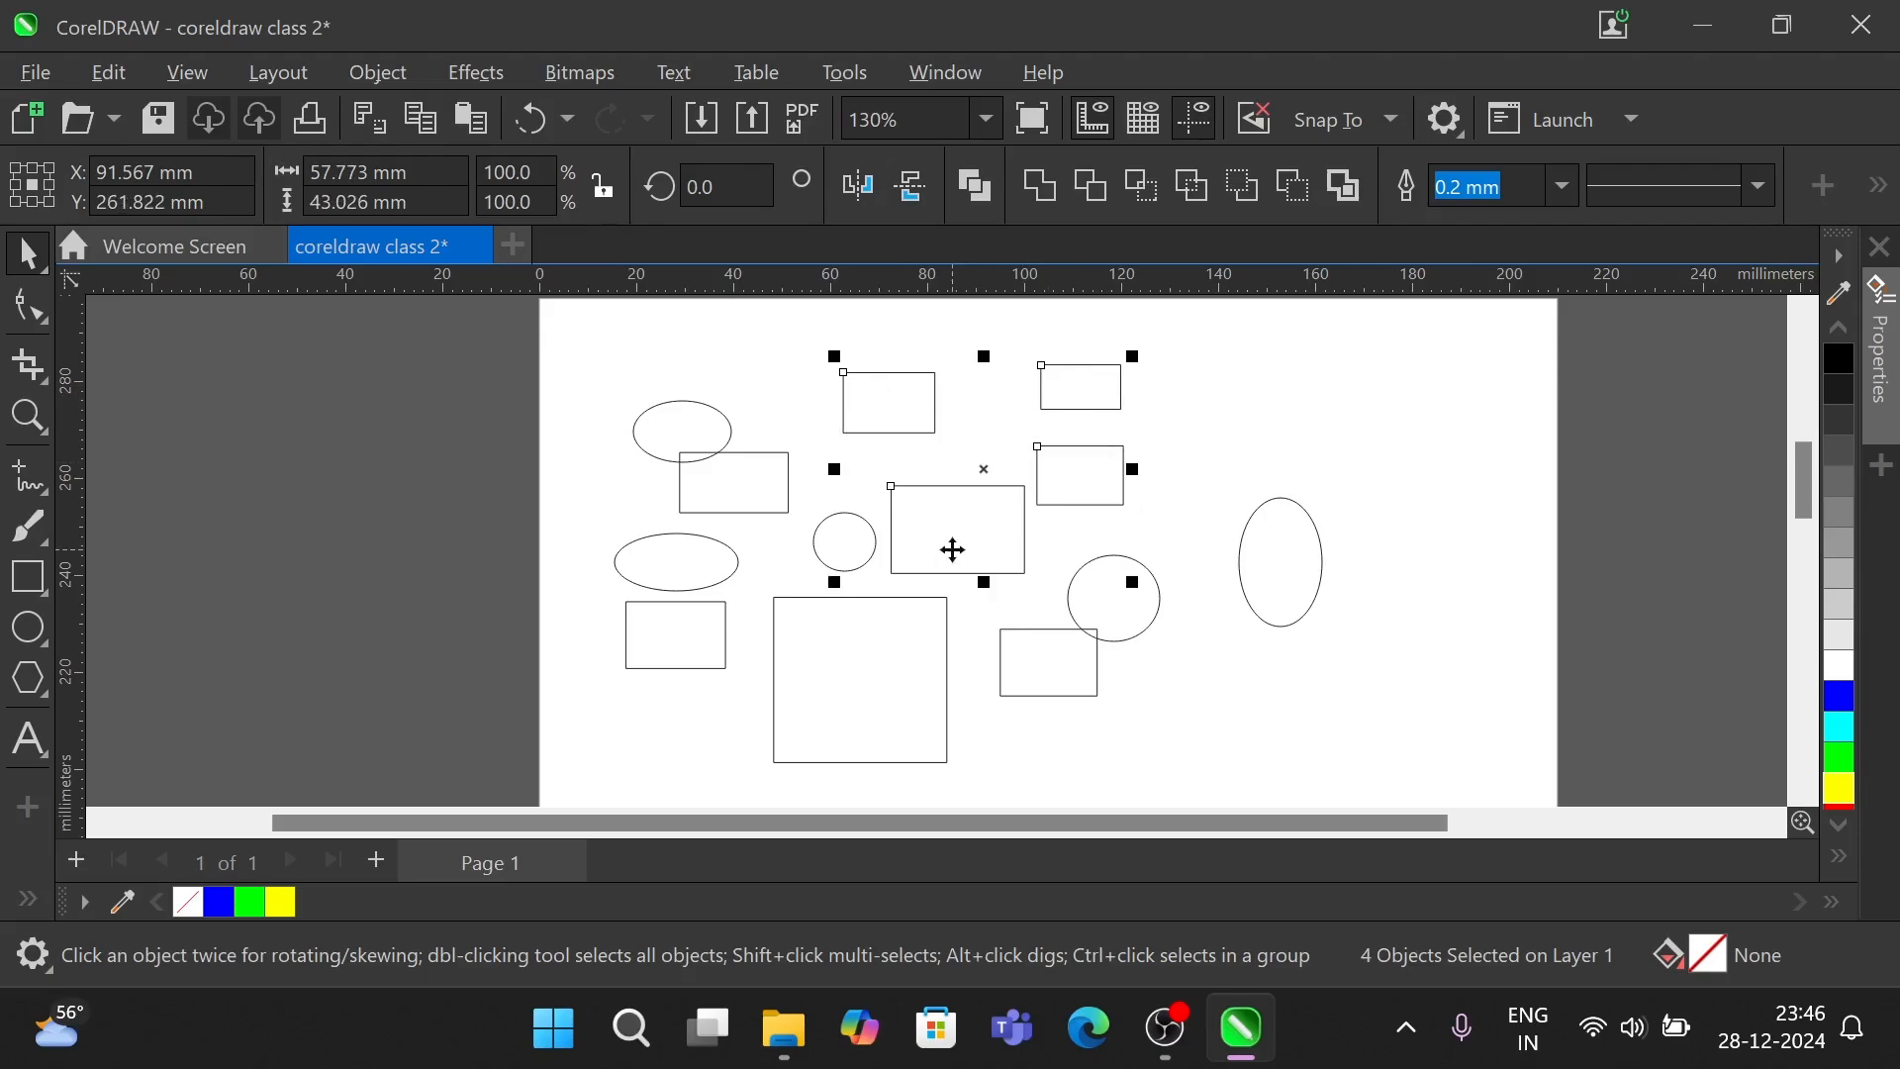
pyautogui.keyDown('shift'); pyautogui.click(840, 655); pyautogui.keyUp('shift')
pyautogui.keyDown('shift'); pyautogui.click(1019, 658); pyautogui.keyUp('shift')
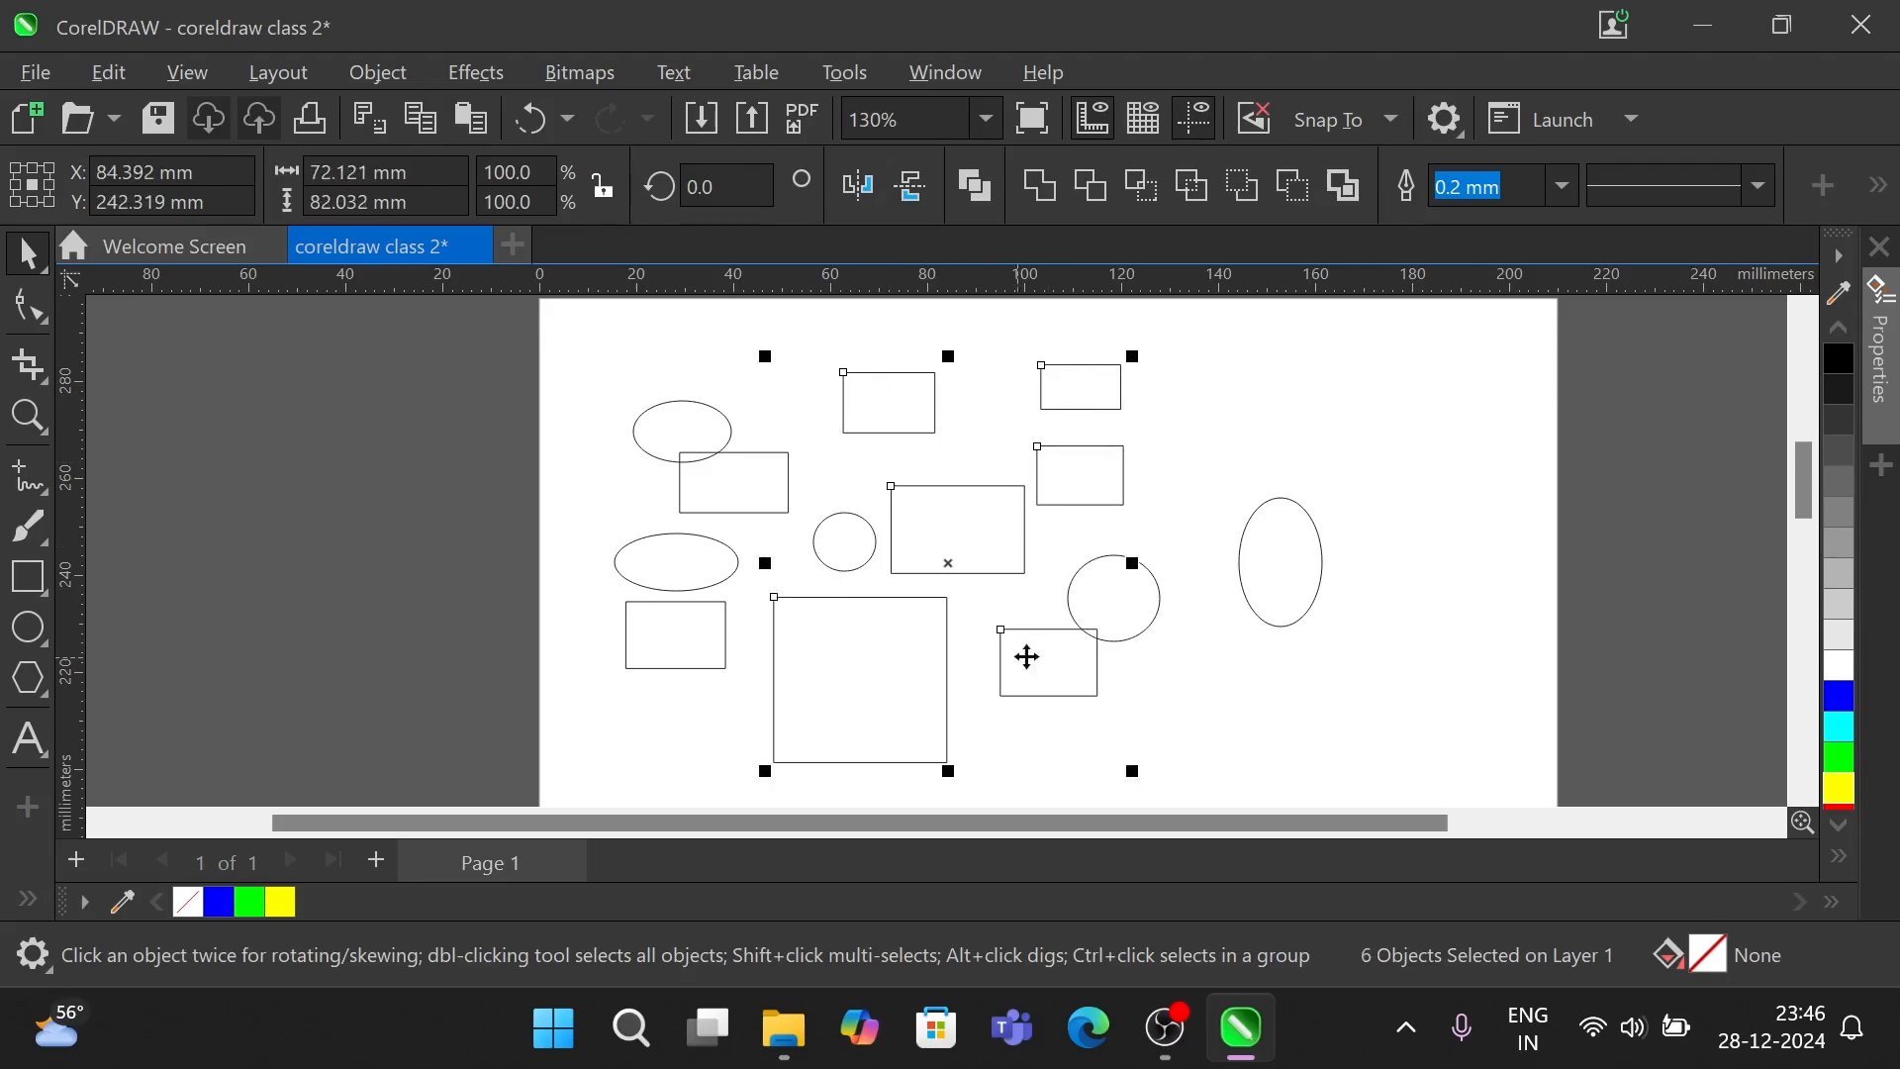
pyautogui.keyDown('shift'); pyautogui.click(1275, 559); pyautogui.keyUp('shift')
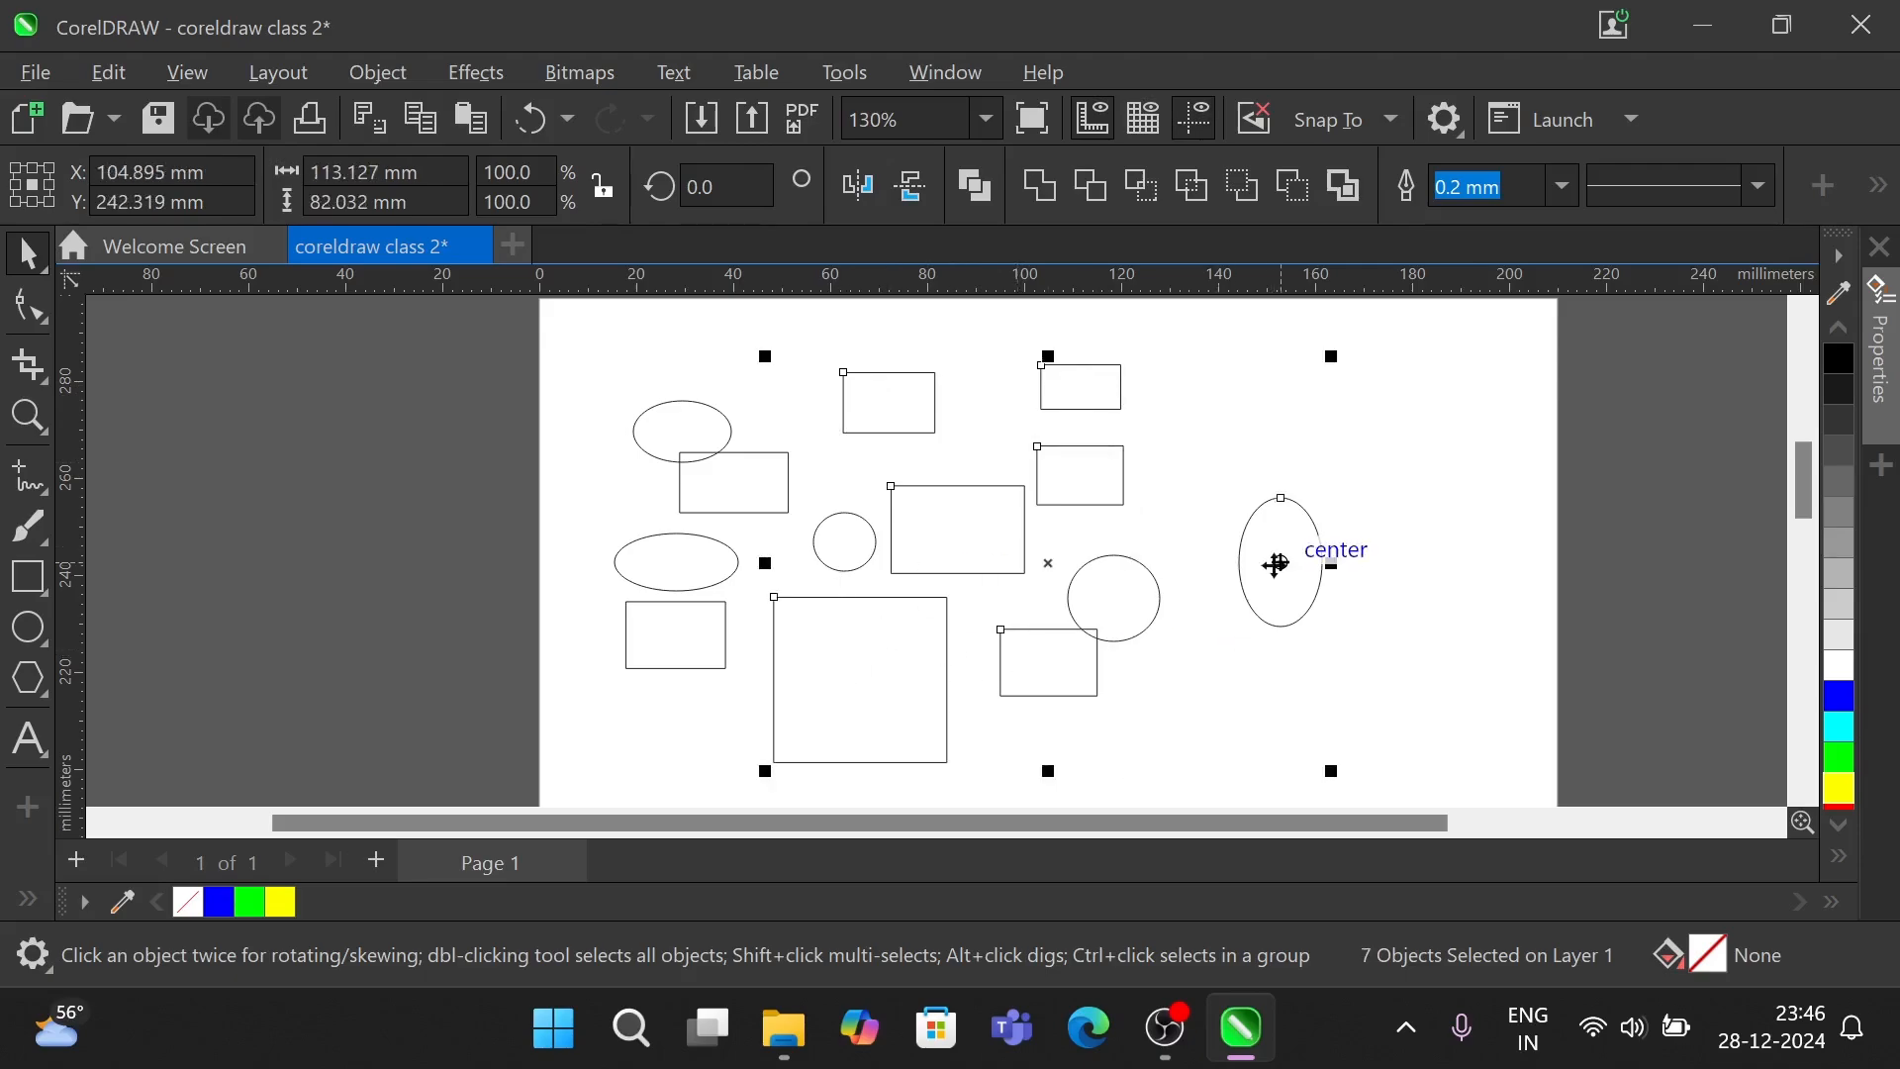
pyautogui.keyDown('shift'); pyautogui.click(705, 560); pyautogui.keyUp('shift')
pyautogui.keyDown('shift'); pyautogui.click(675, 620); pyautogui.keyUp('shift')
pyautogui.keyDown('shift'); pyautogui.click(674, 421); pyautogui.keyUp('shift')
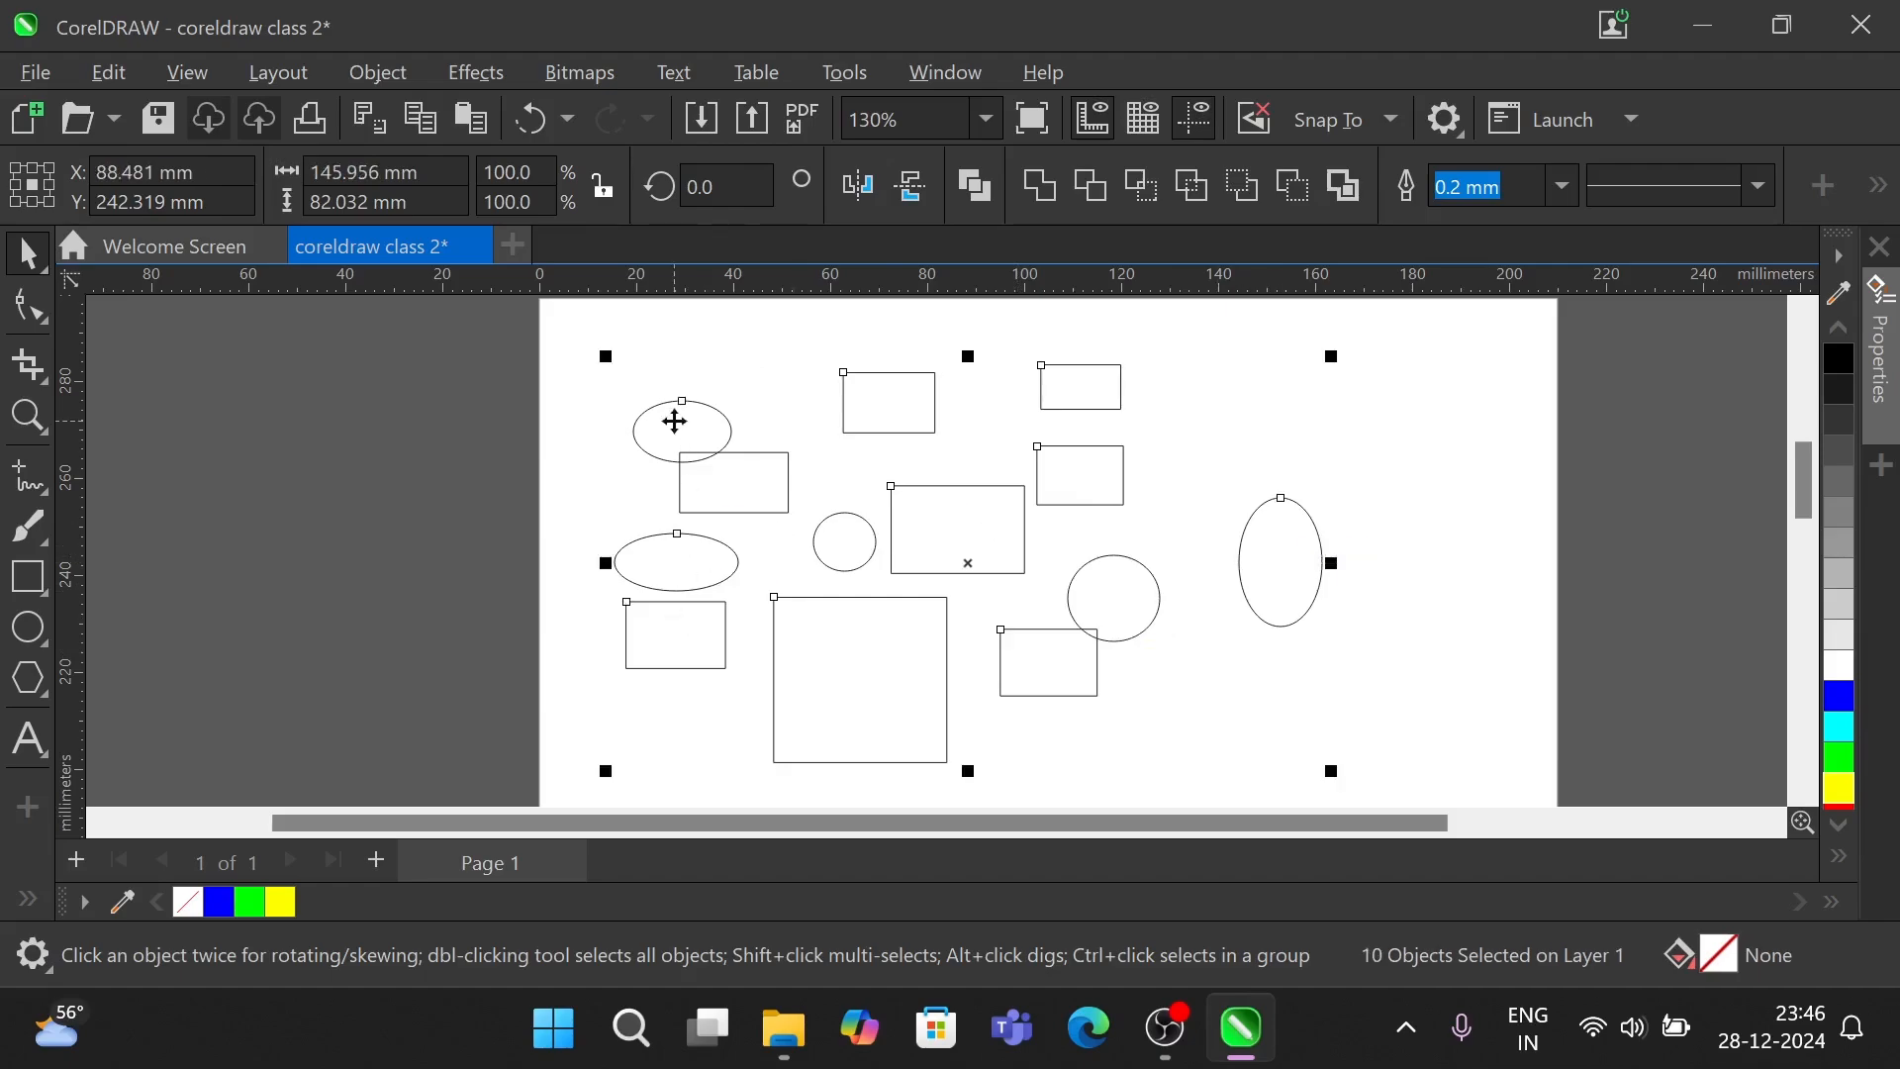
pyautogui.keyDown('shift'); pyautogui.click(721, 473); pyautogui.keyUp('shift')
pyautogui.hotkey('ctrl', 'z')
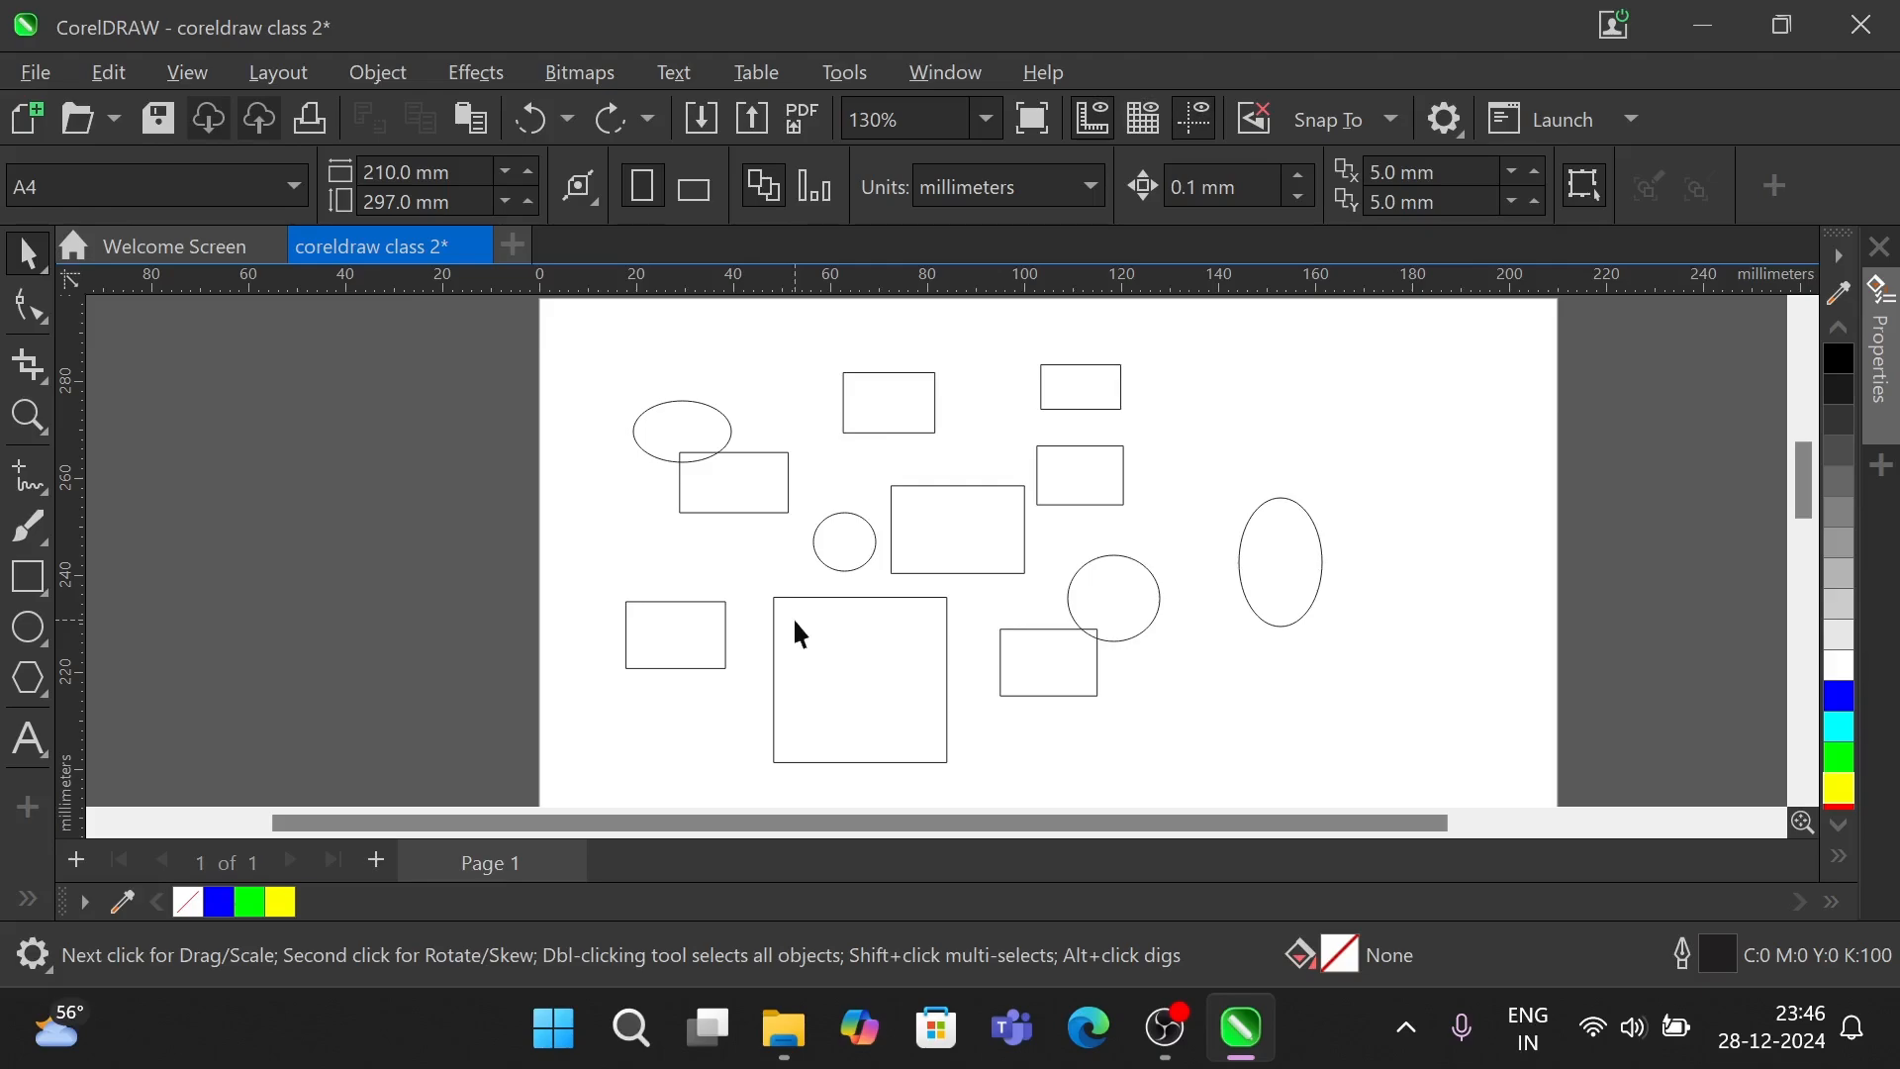
# - Select the two topmost rectangles together, and marquee-select the two small rectangles stacked at the group's upper right
pyautogui.click(896, 421)
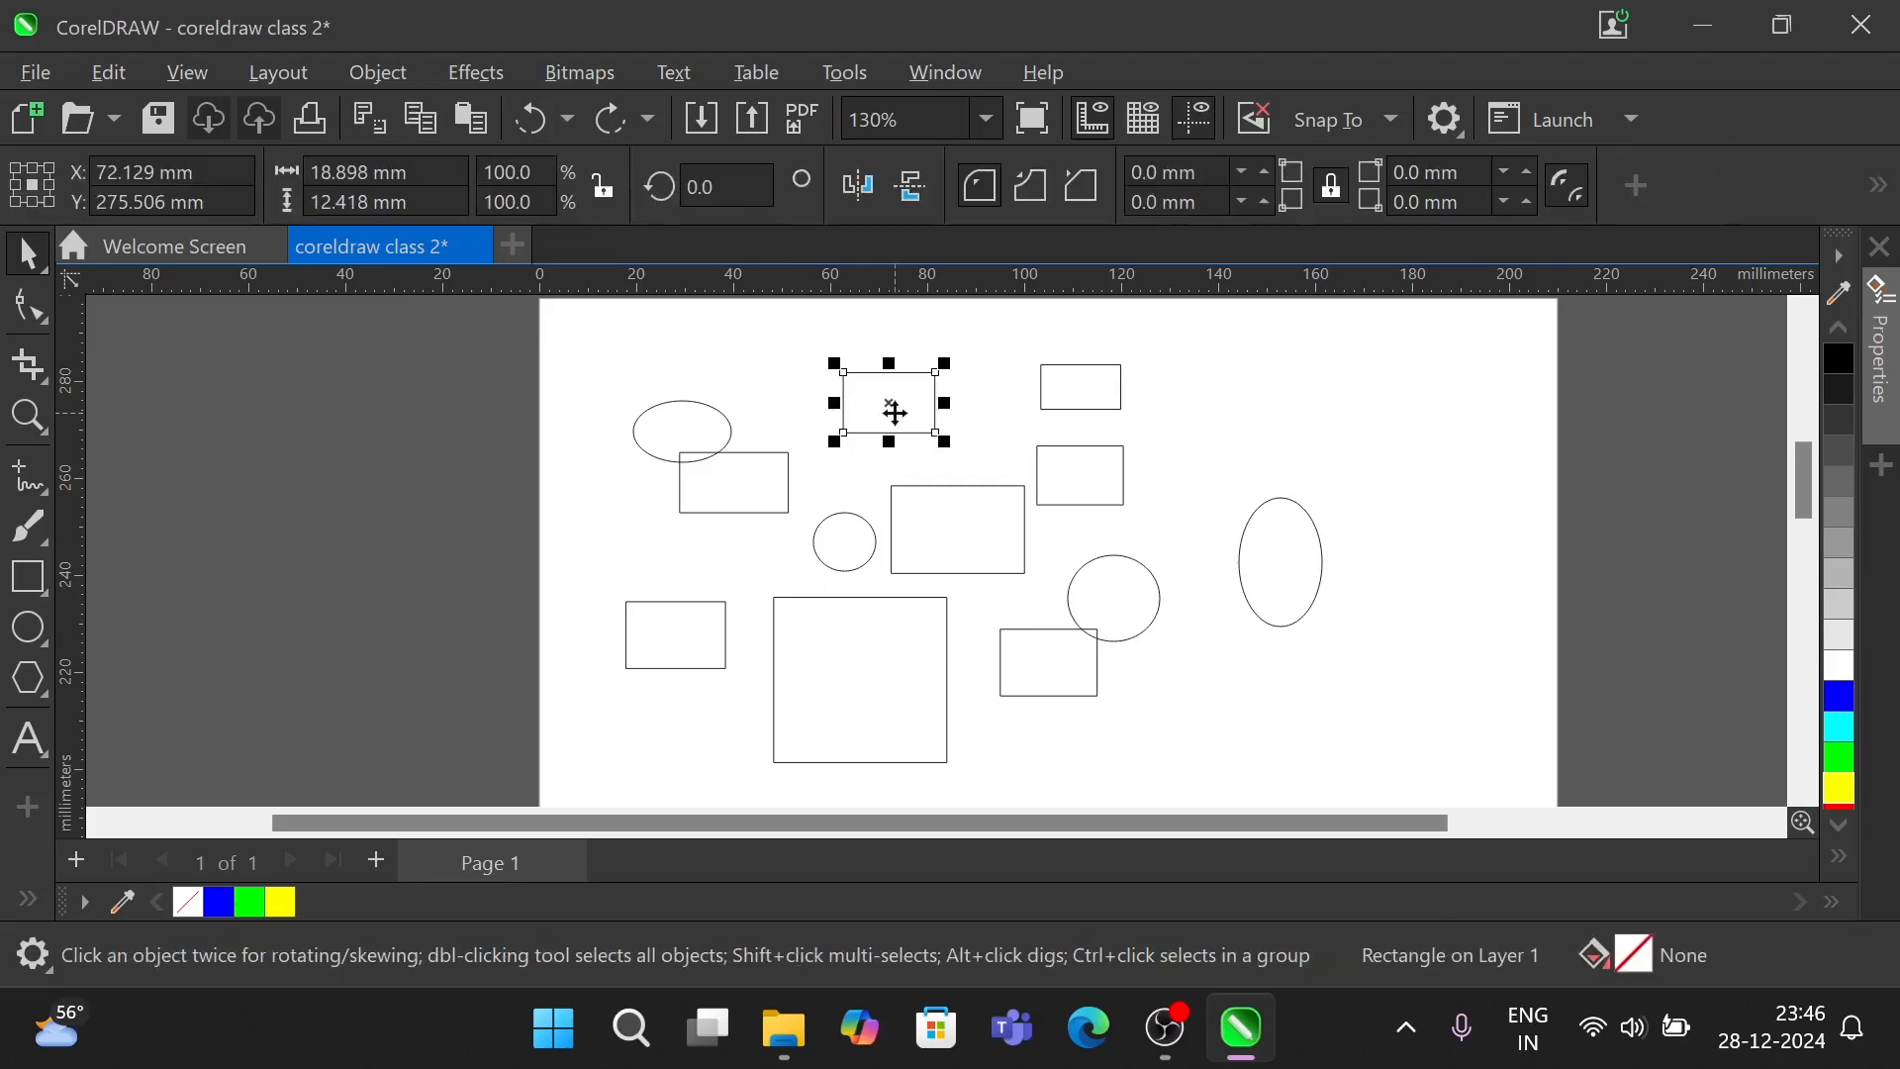
pyautogui.click(1081, 386)
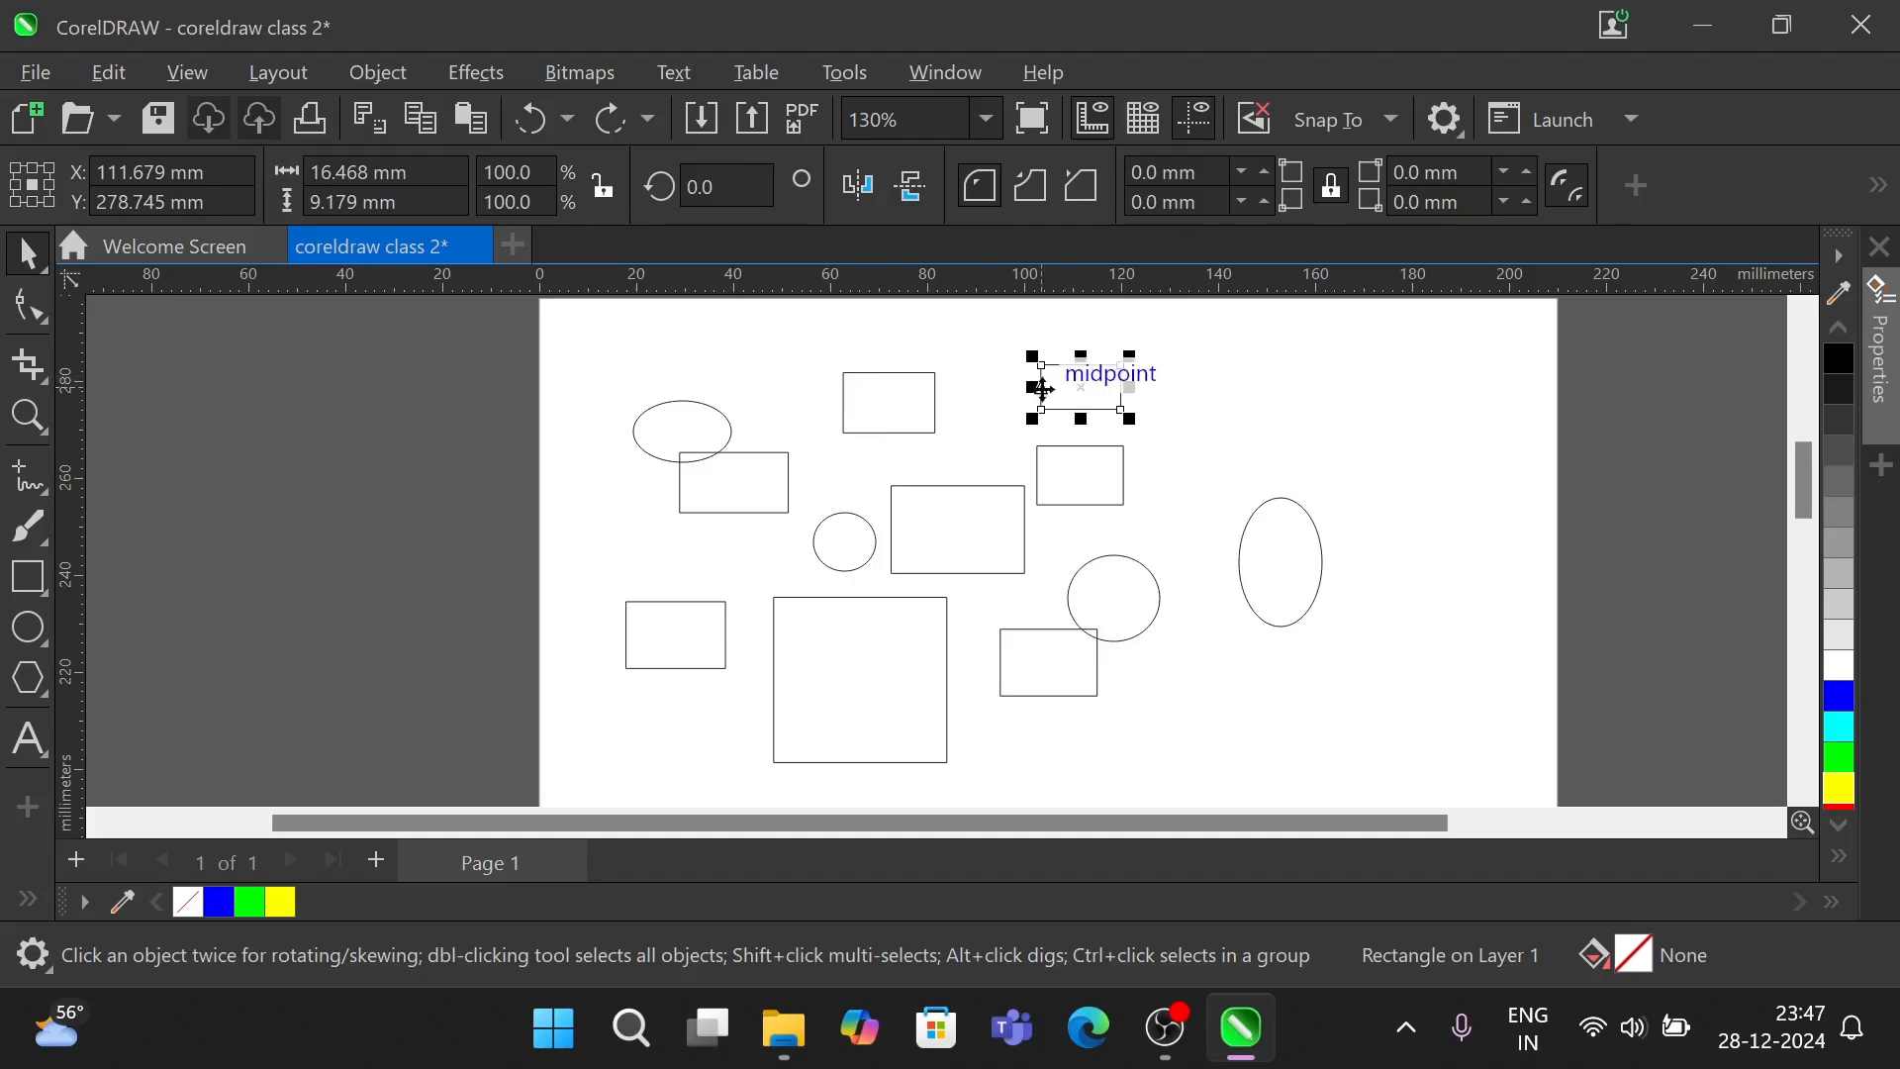
pyautogui.keyDown('shift'); pyautogui.click(890, 387); pyautogui.keyUp('shift')
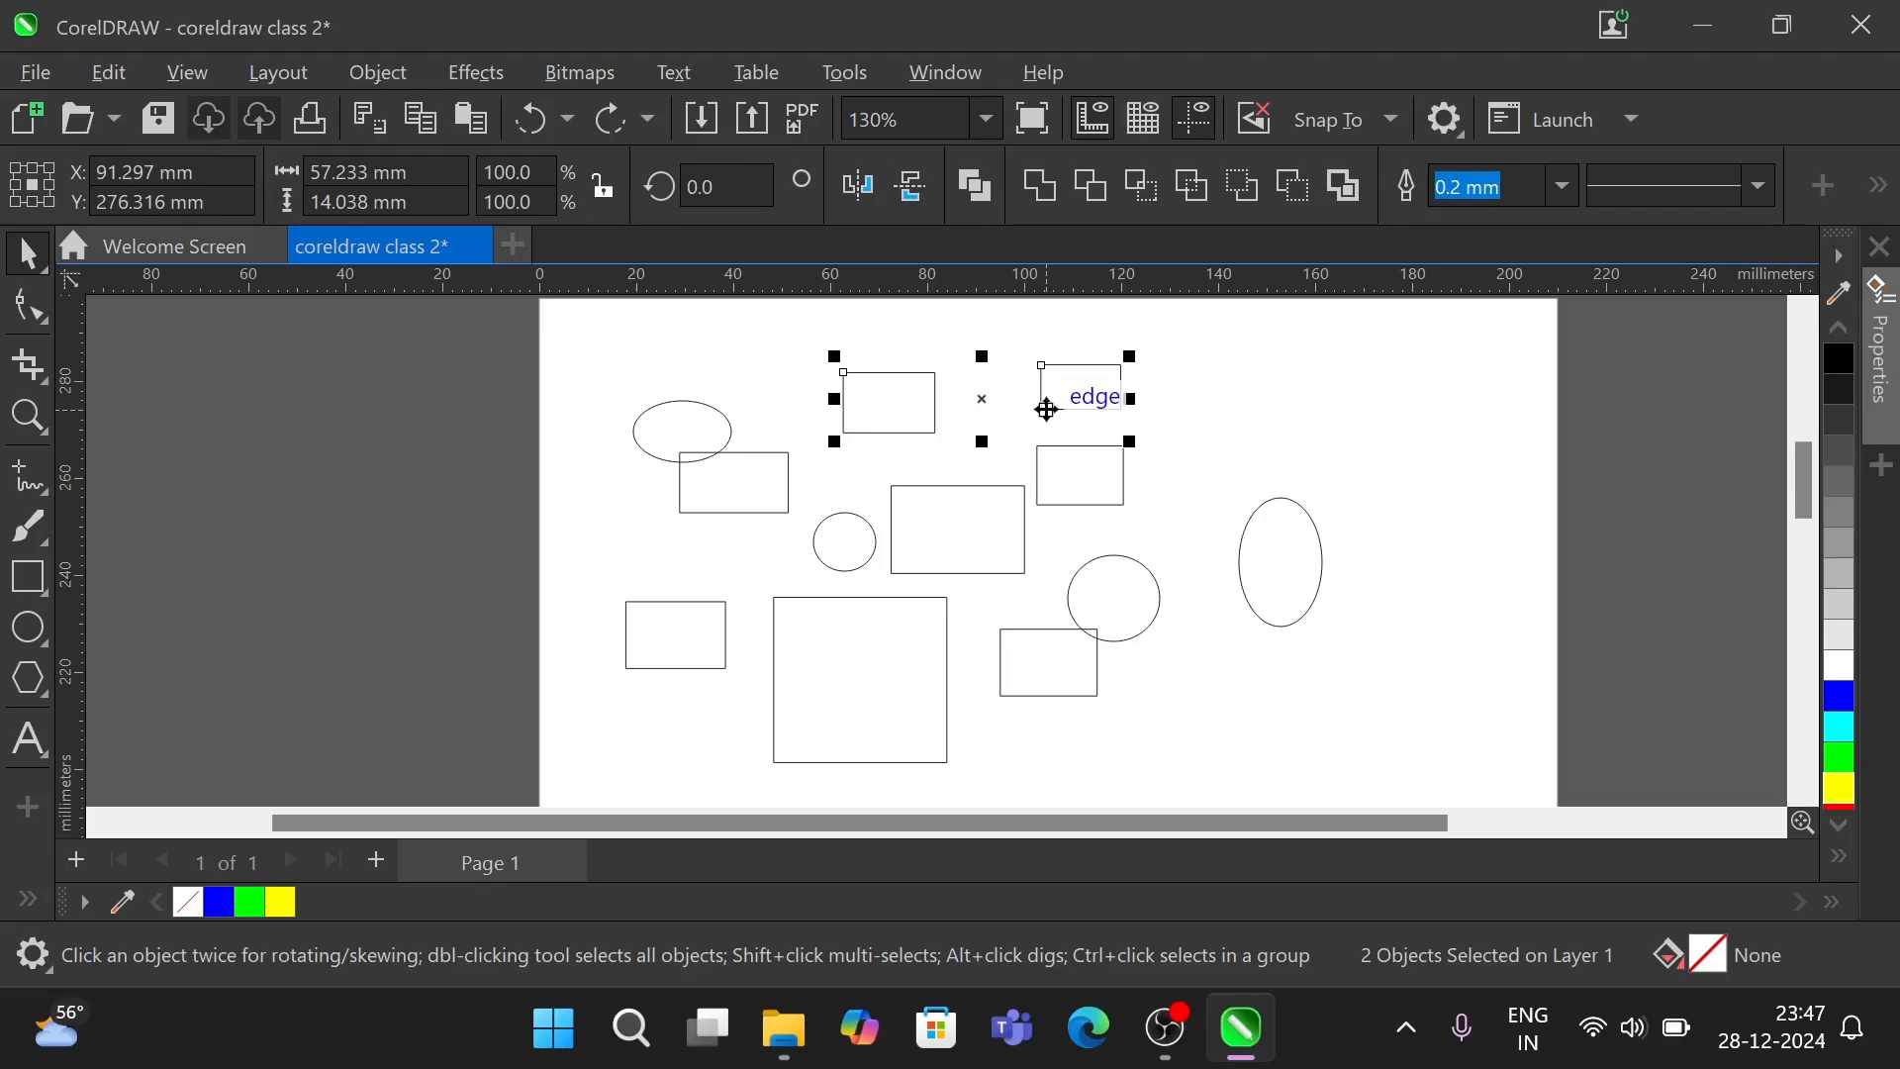
pyautogui.click(676, 354)
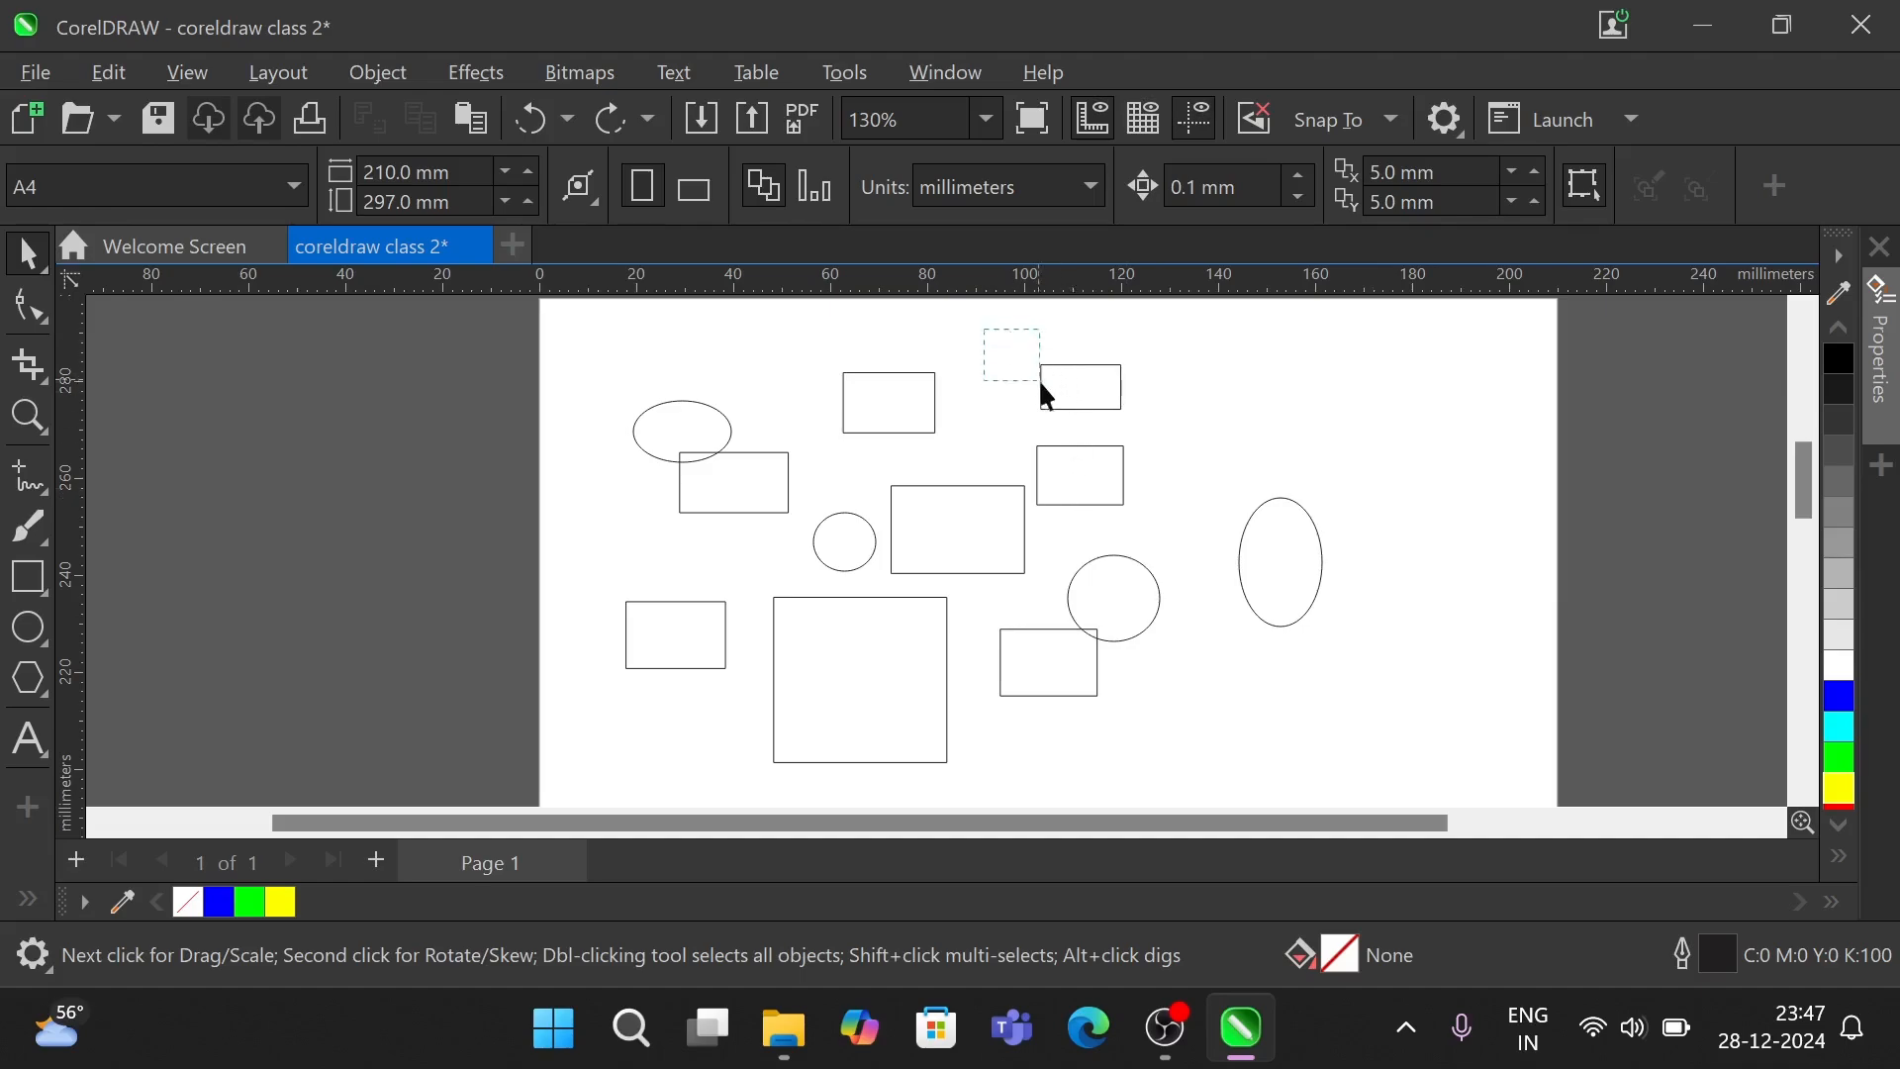
pyautogui.moveTo(1041, 381); pyautogui.dragTo(1152, 516)
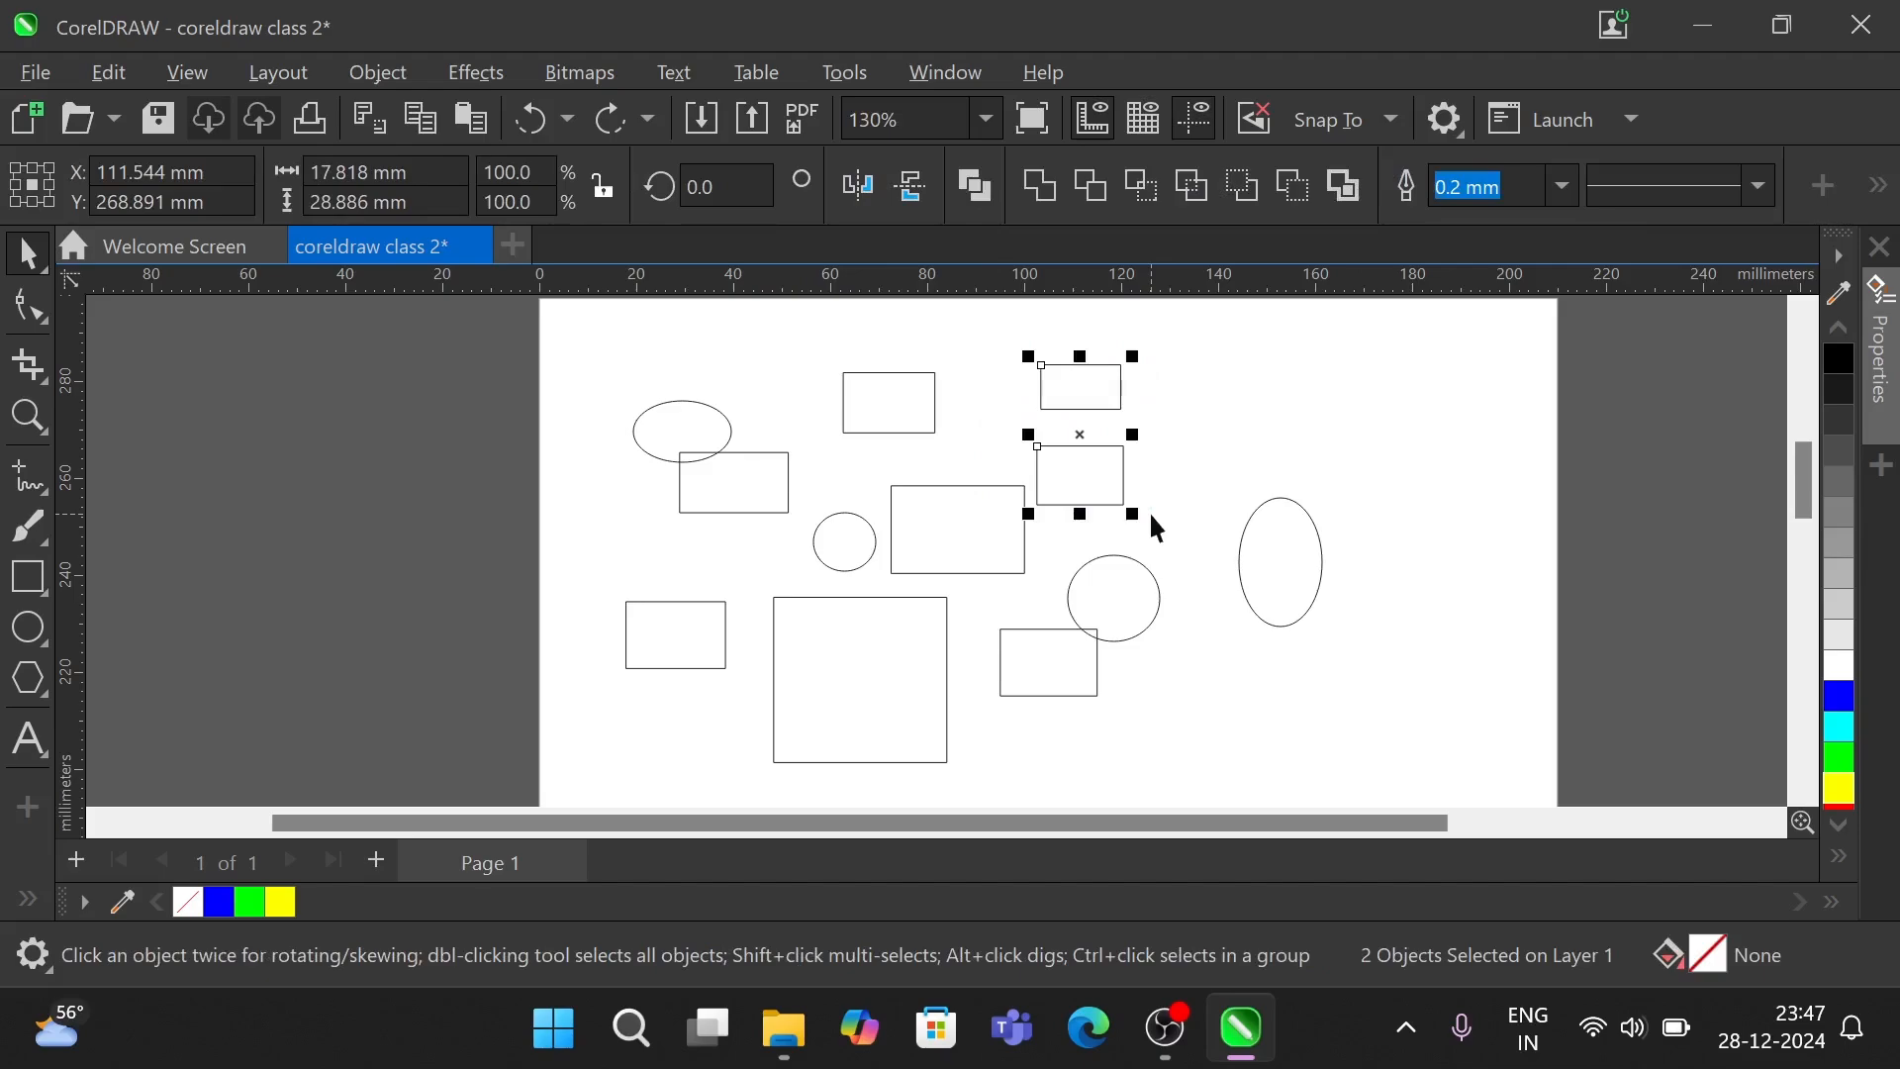
pyautogui.click(646, 316)
# - Marquee-select the shapes in the upper part of the group, and undo the ellipse overlapping the upper-left rectangle
pyautogui.moveTo(598, 326); pyautogui.dragTo(1160, 588)
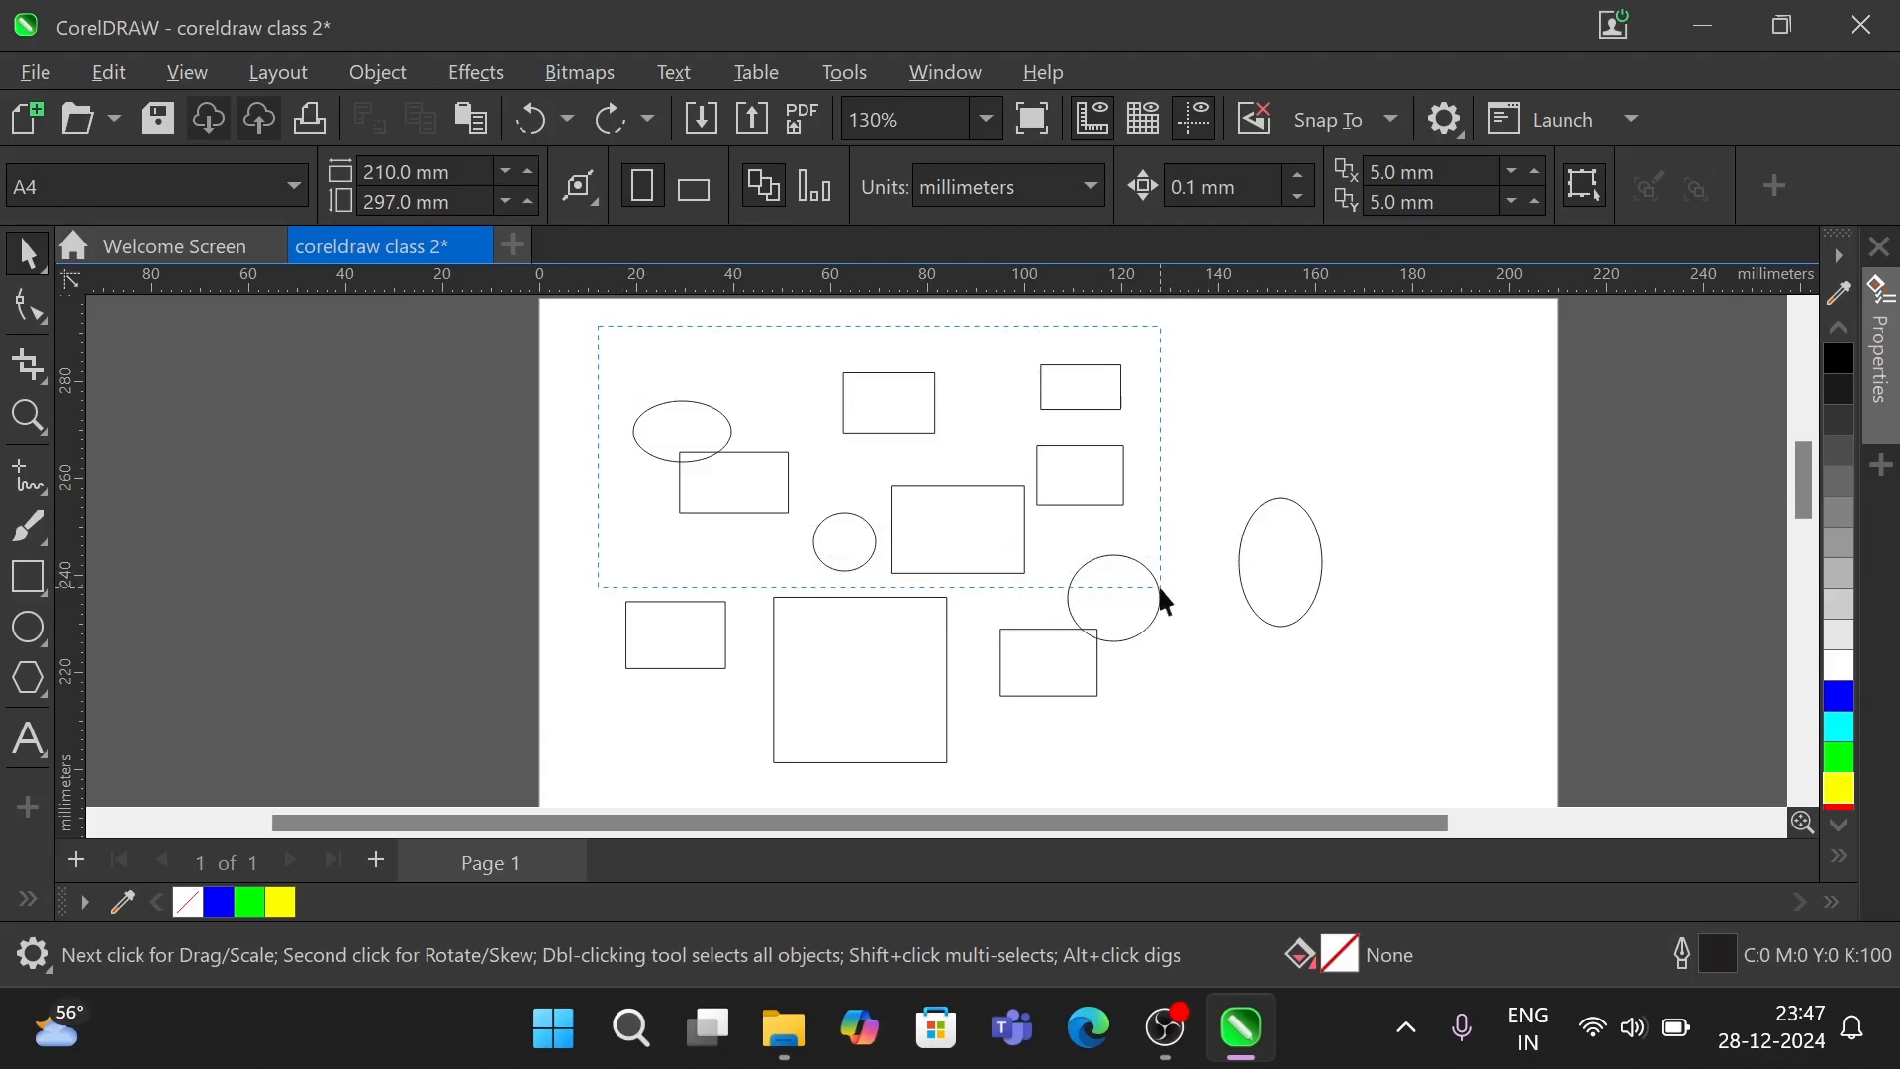
pyautogui.moveTo(1166, 601); pyautogui.dragTo(1160, 594)
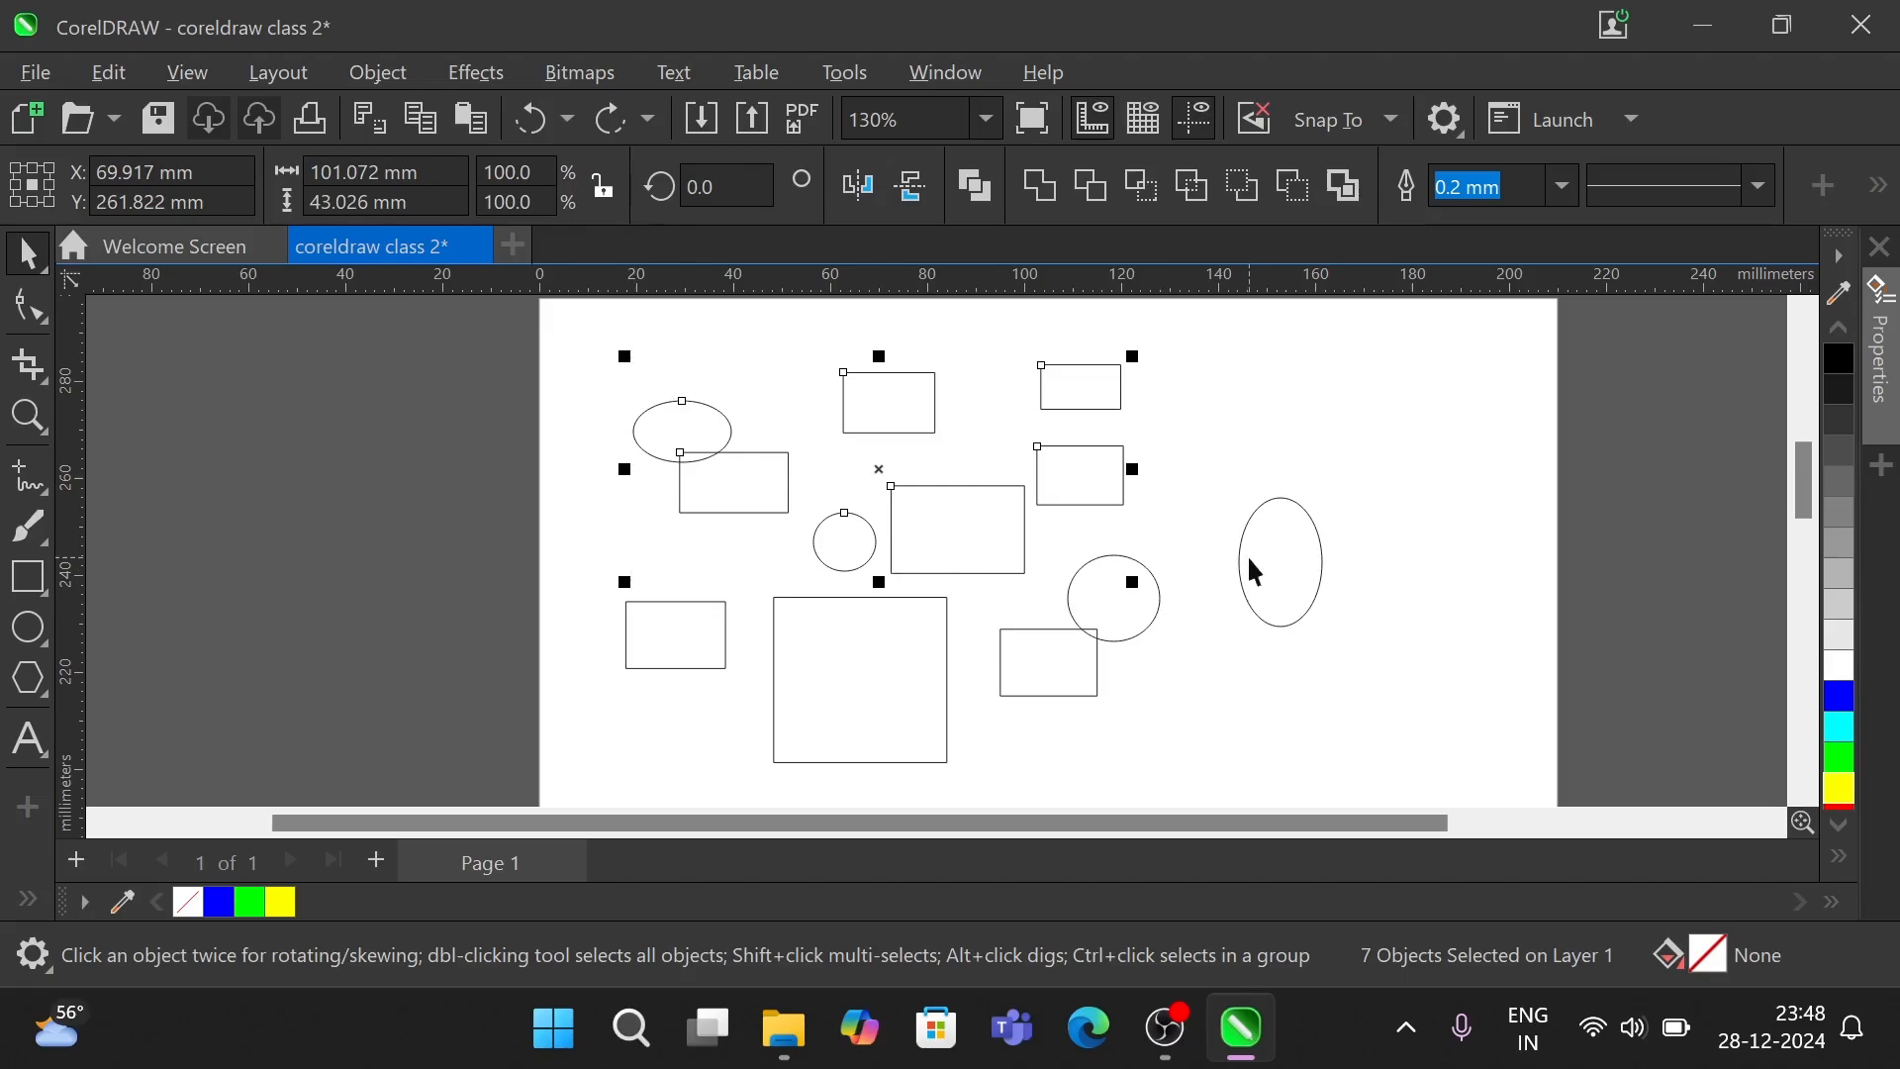
pyautogui.press('Escape')
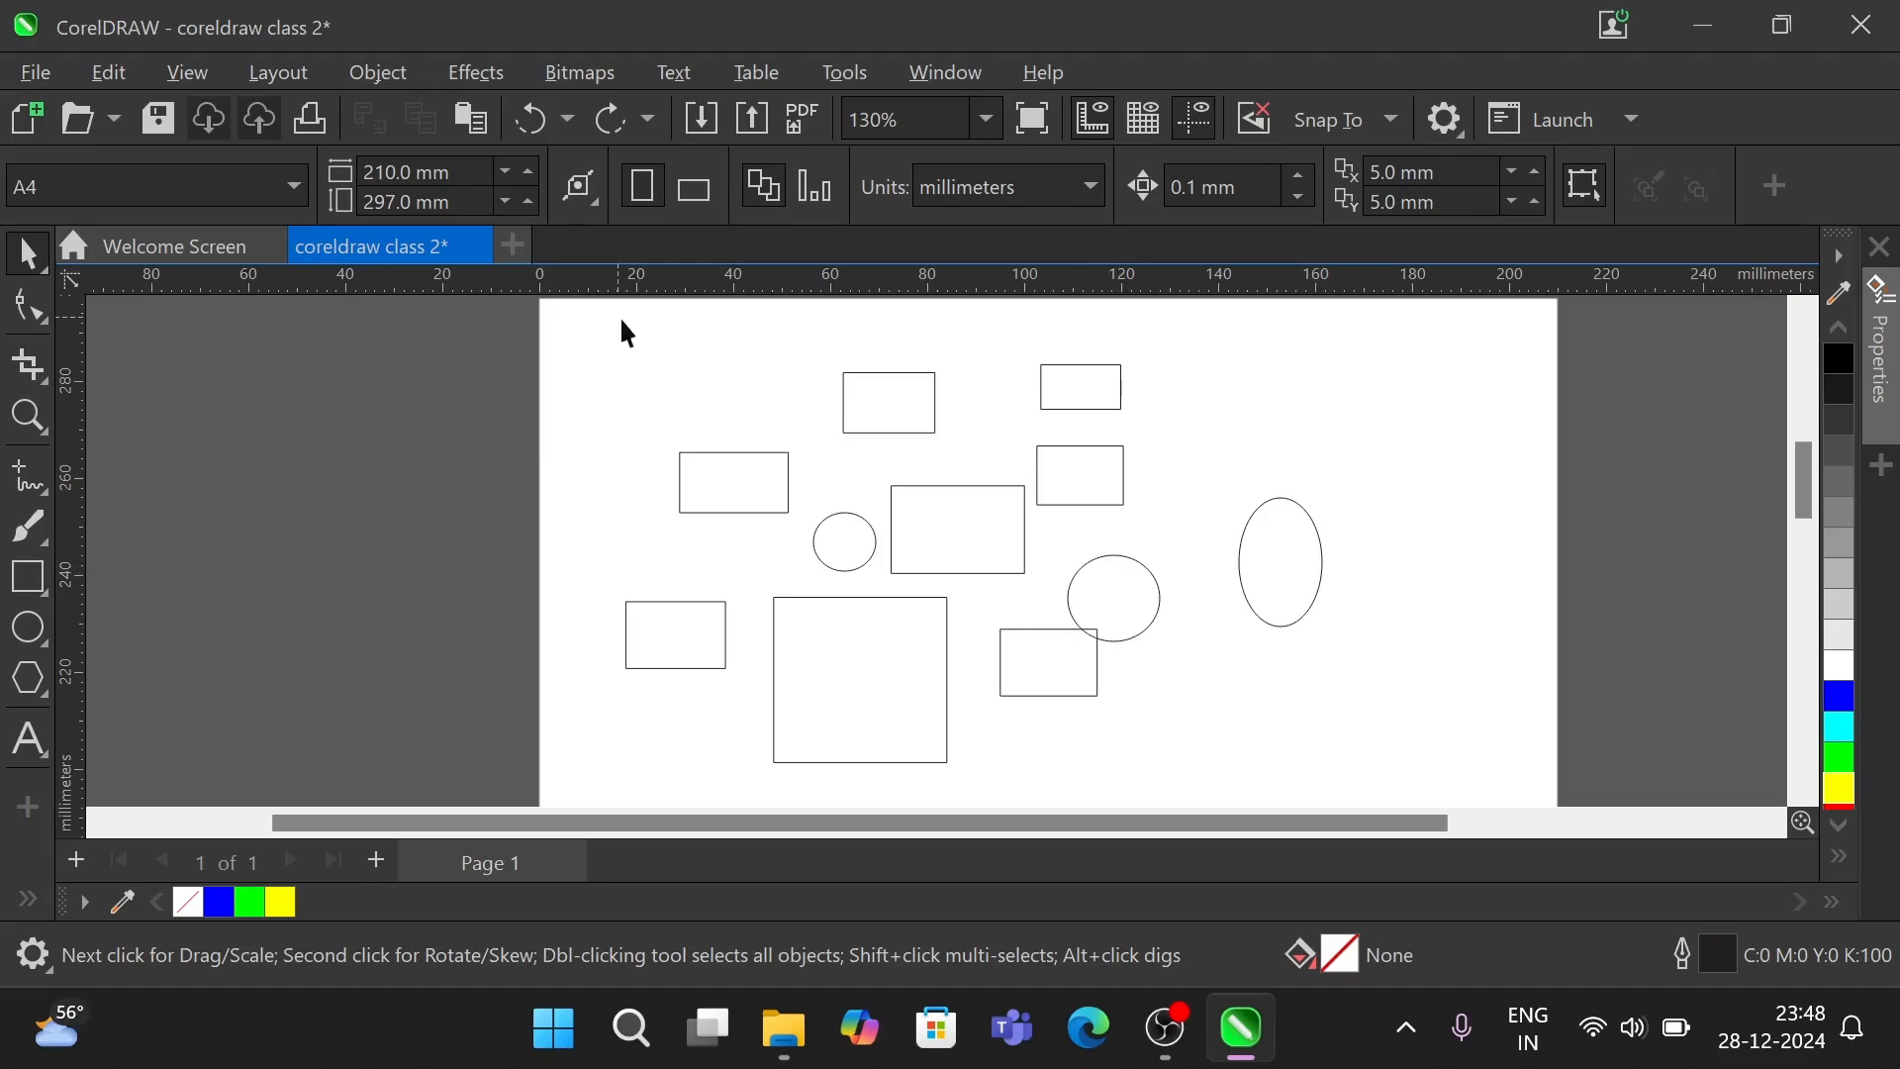
# - Marquee-select the shapes in the group's upper part before and after undoing the tall ellipse to the right of the group
pyautogui.moveTo(618, 319); pyautogui.dragTo(1062, 484)
pyautogui.moveTo(1250, 571); pyautogui.dragTo(1165, 588)
pyautogui.moveTo(1163, 594); pyautogui.dragTo(1164, 593)
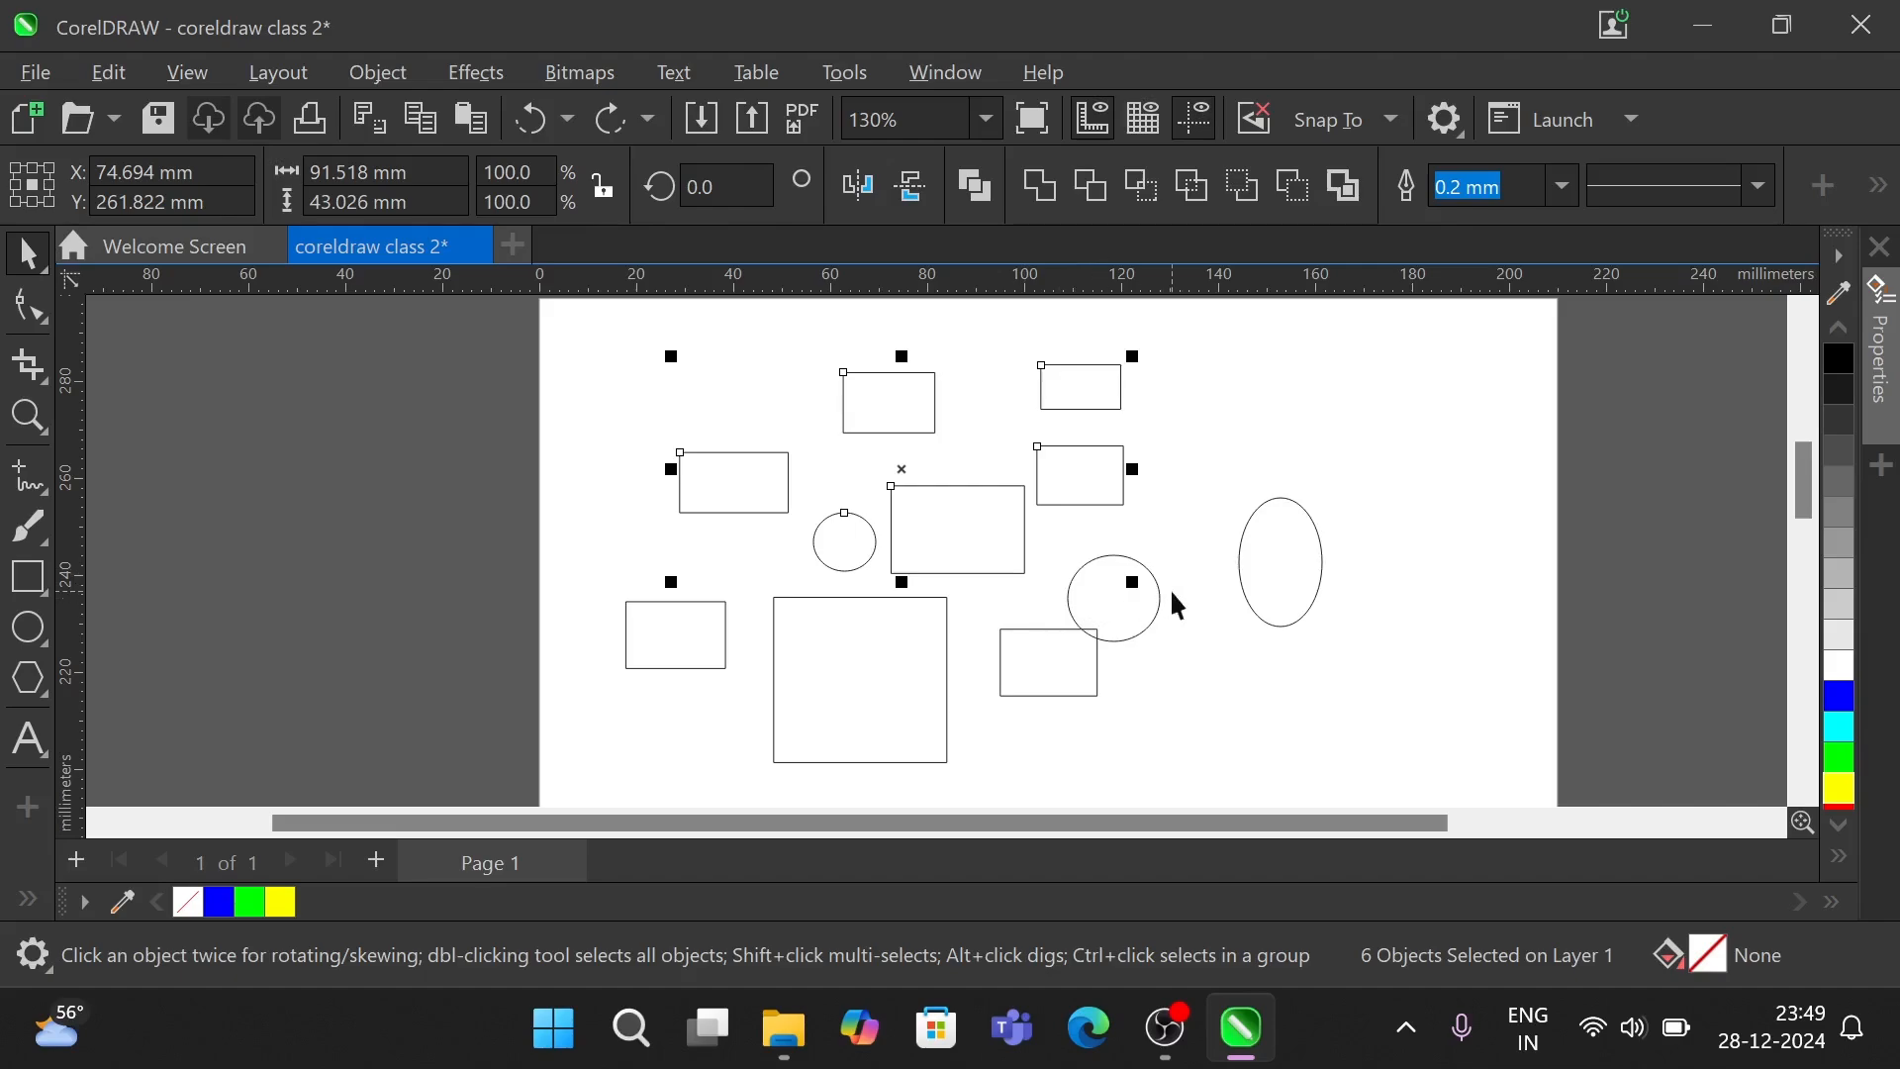
pyautogui.hotkey('ctrl', 'z')
pyautogui.moveTo(587, 317); pyautogui.dragTo(1166, 645)
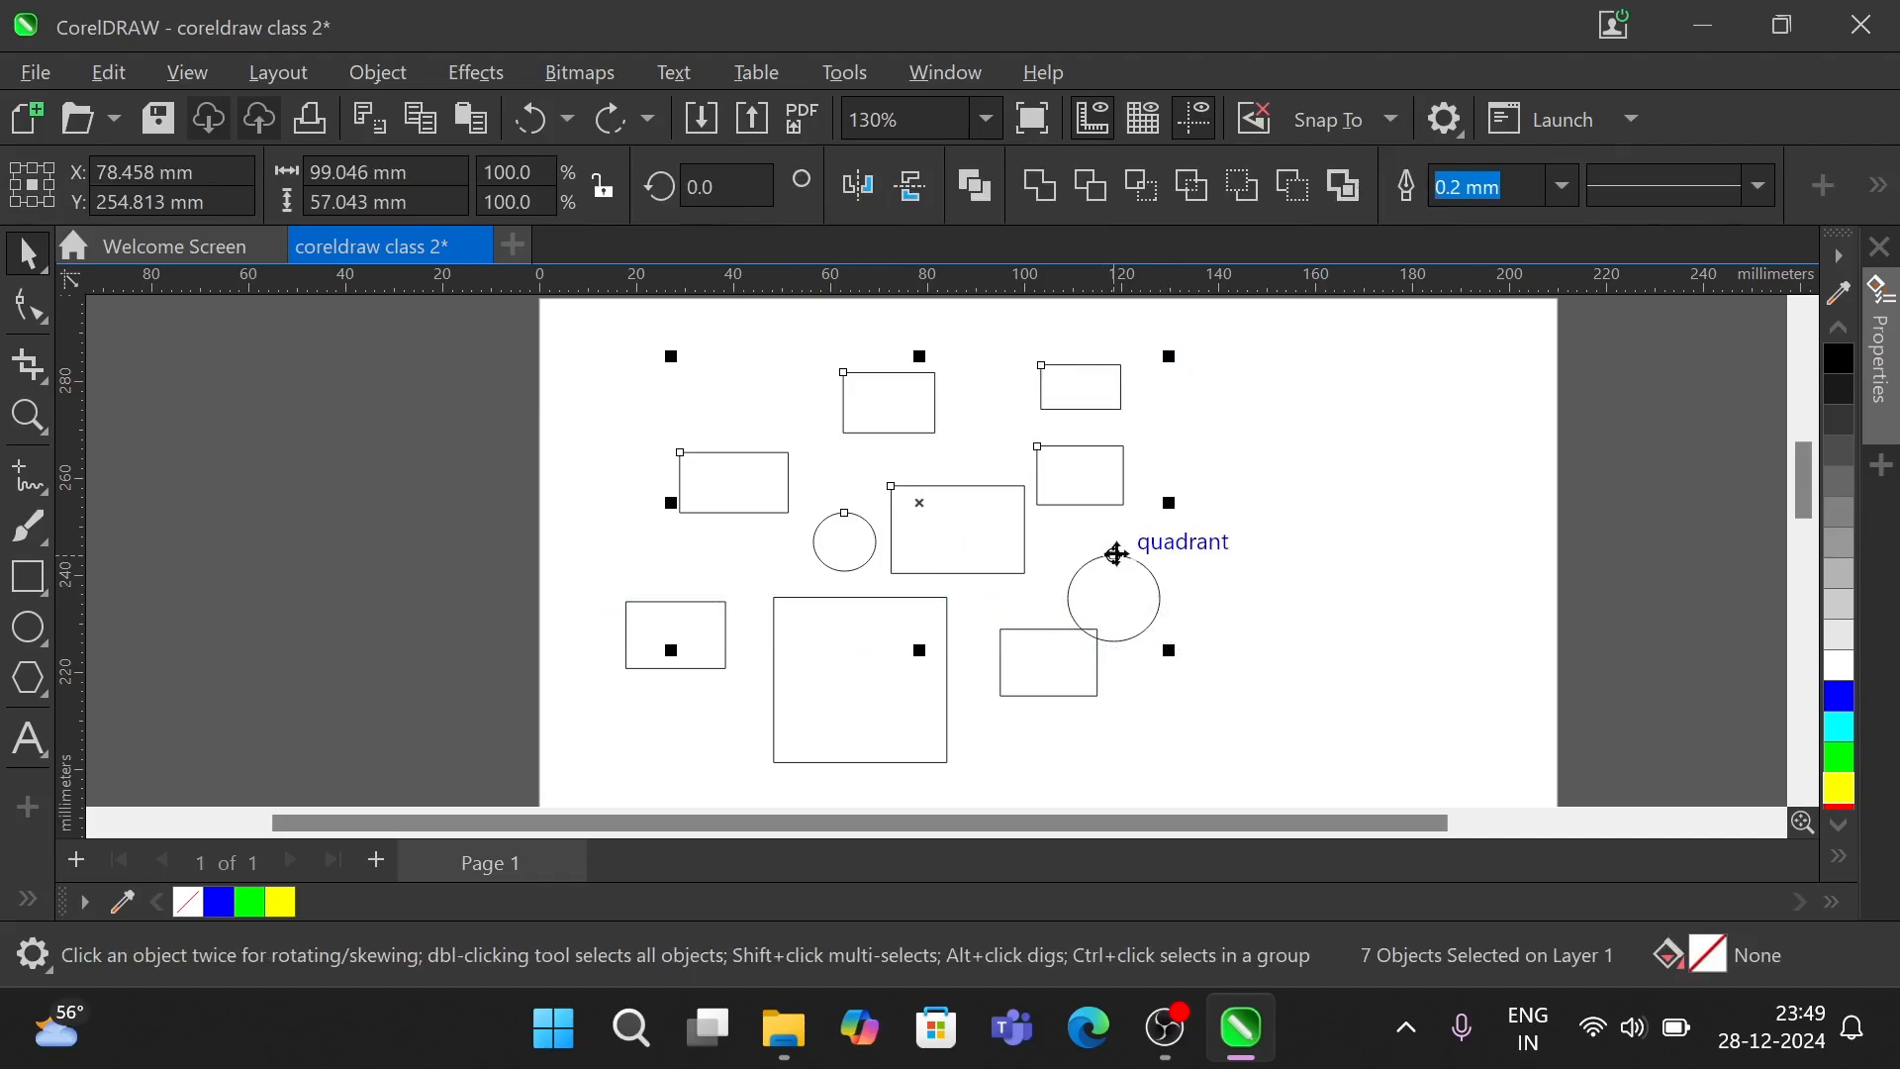
pyautogui.click(585, 374)
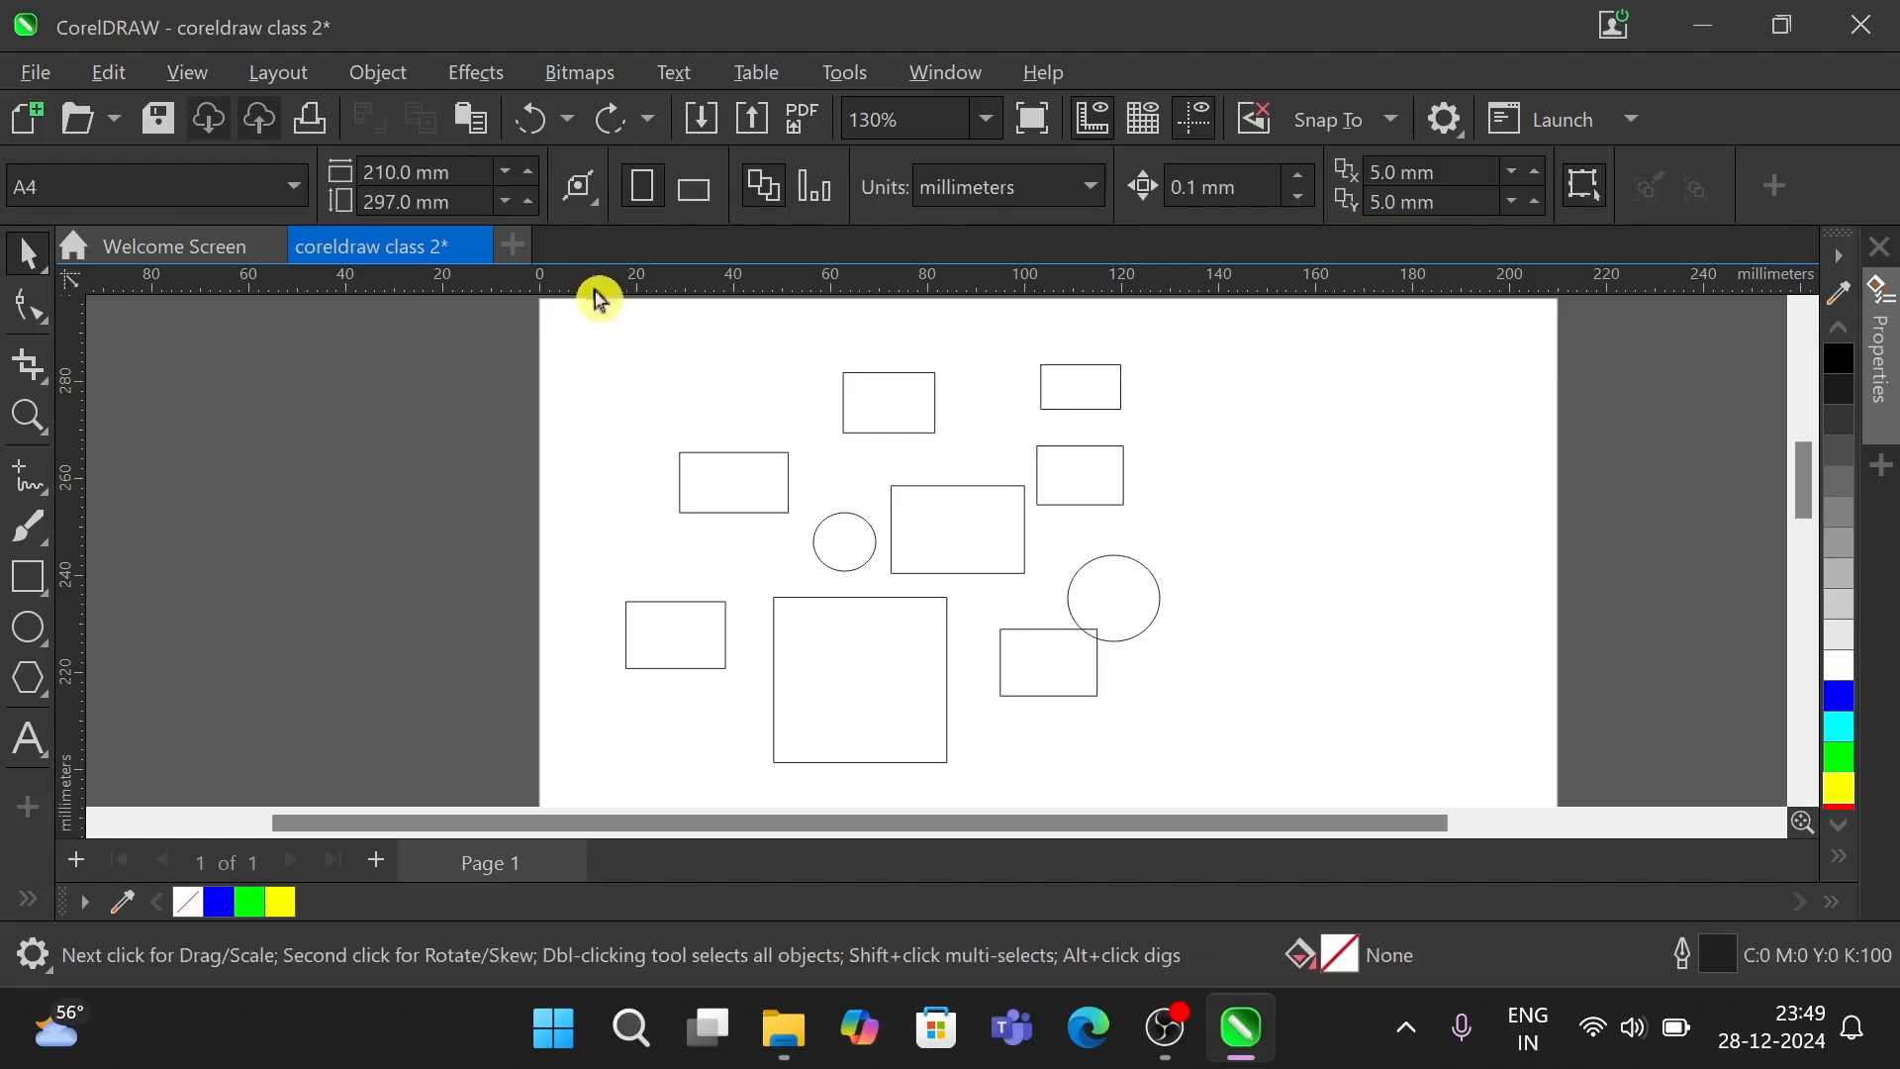
# - Marquee-select all ten shapes at once, and compare this with selecting the two upper-left rectangles one at a time
pyautogui.moveTo(599, 312); pyautogui.dragTo(1236, 784)
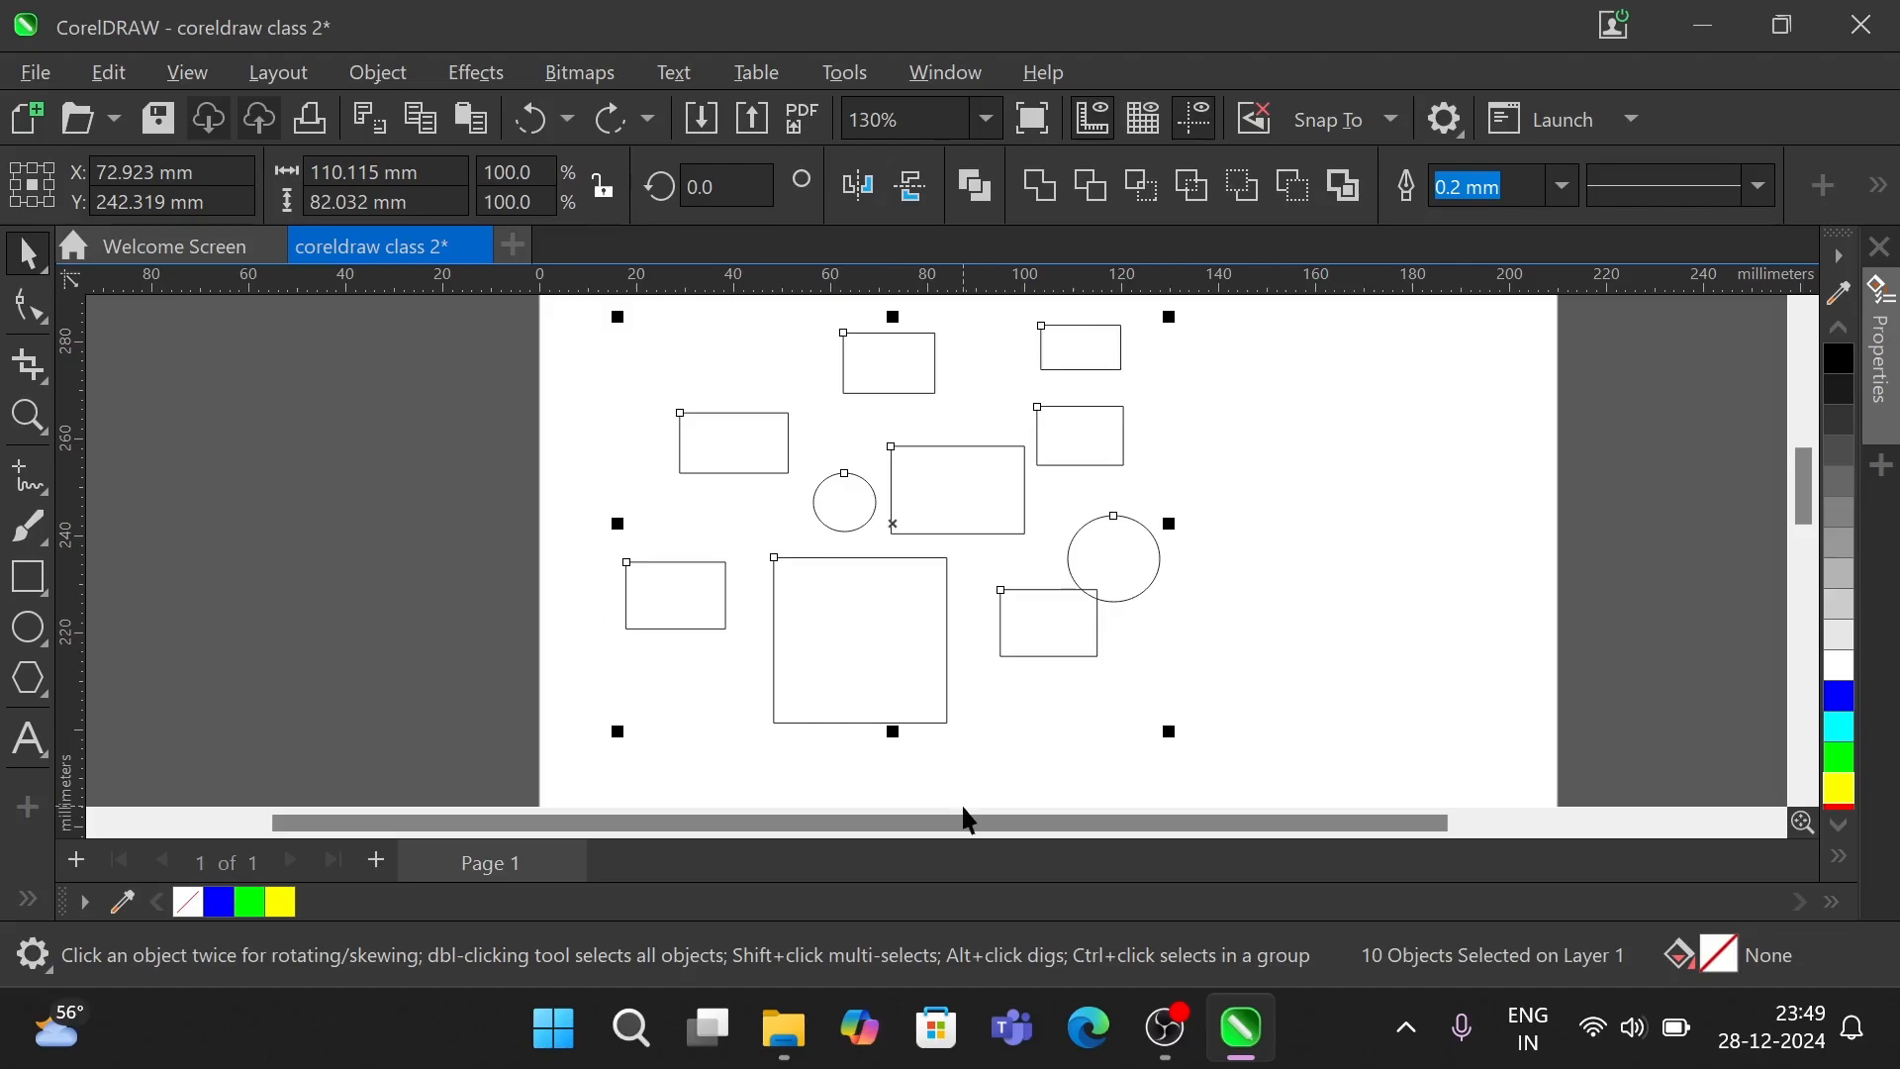
pyautogui.click(1398, 489)
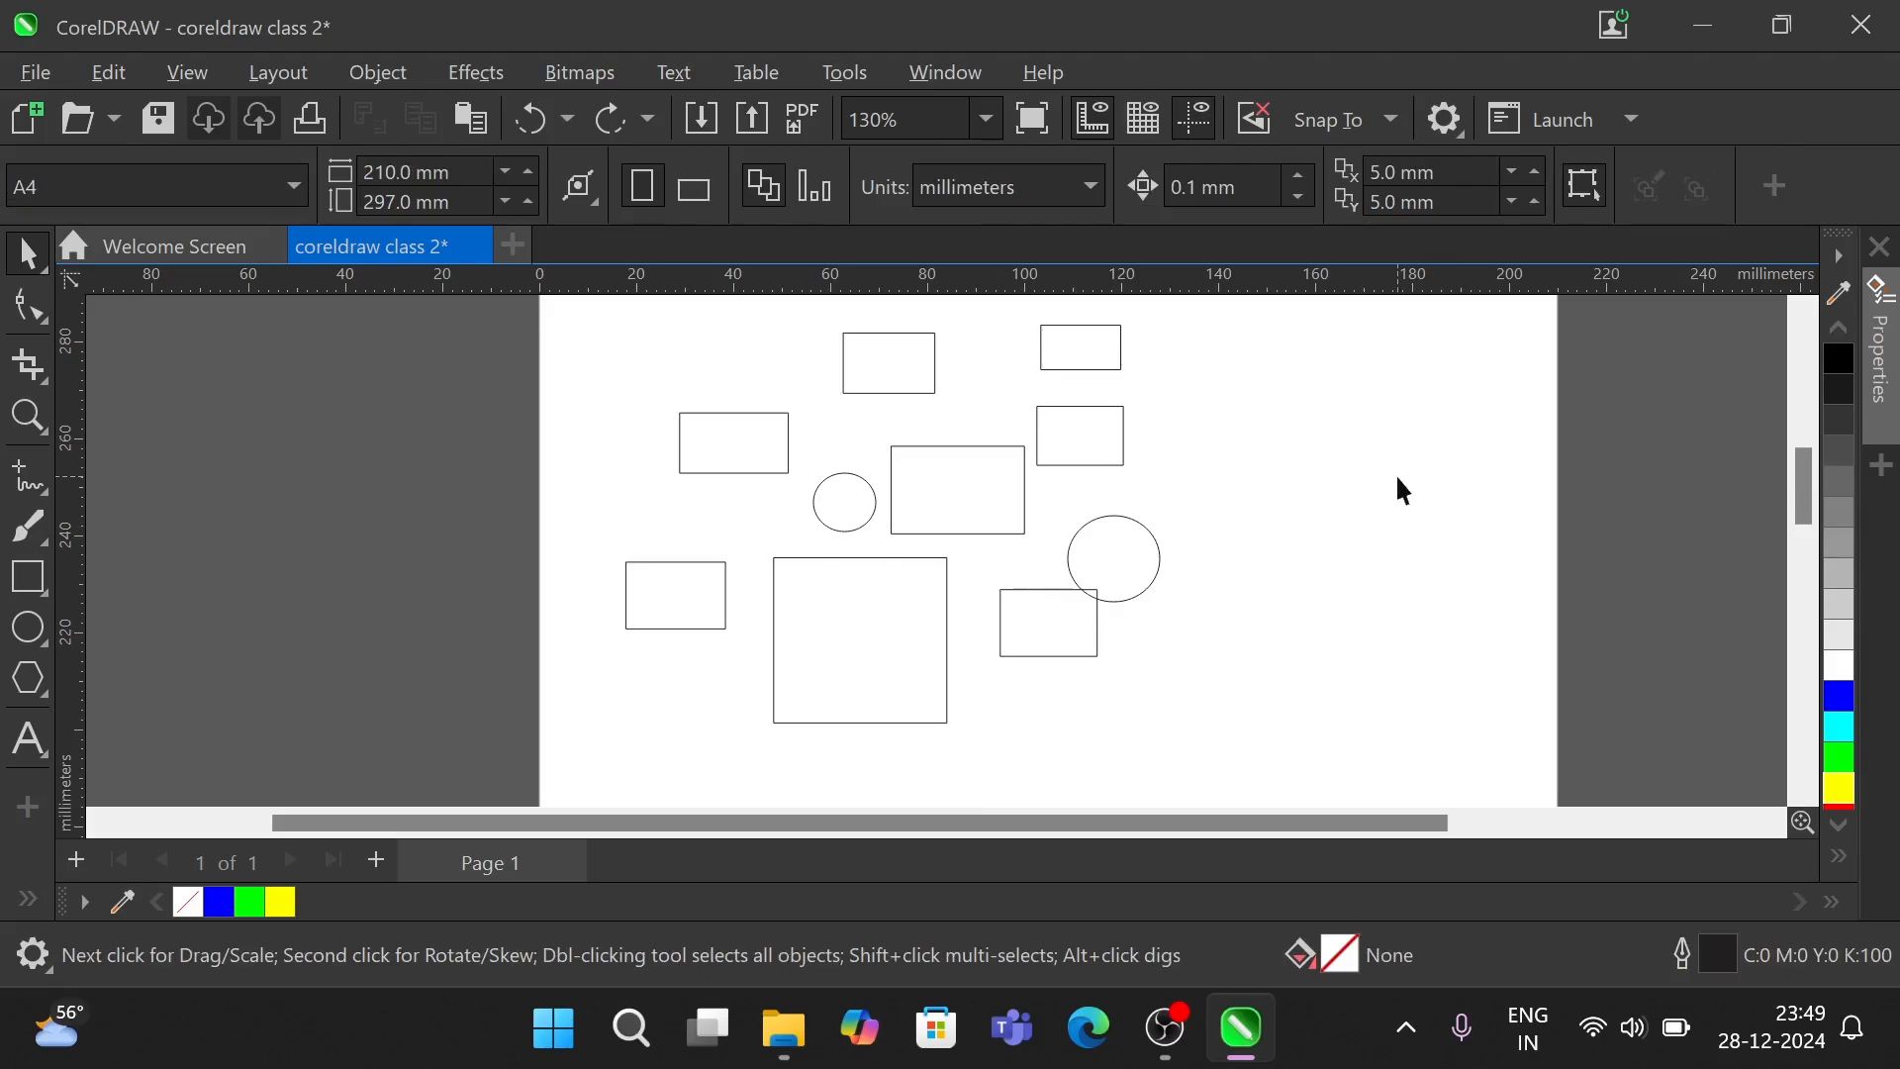
pyautogui.click(724, 471)
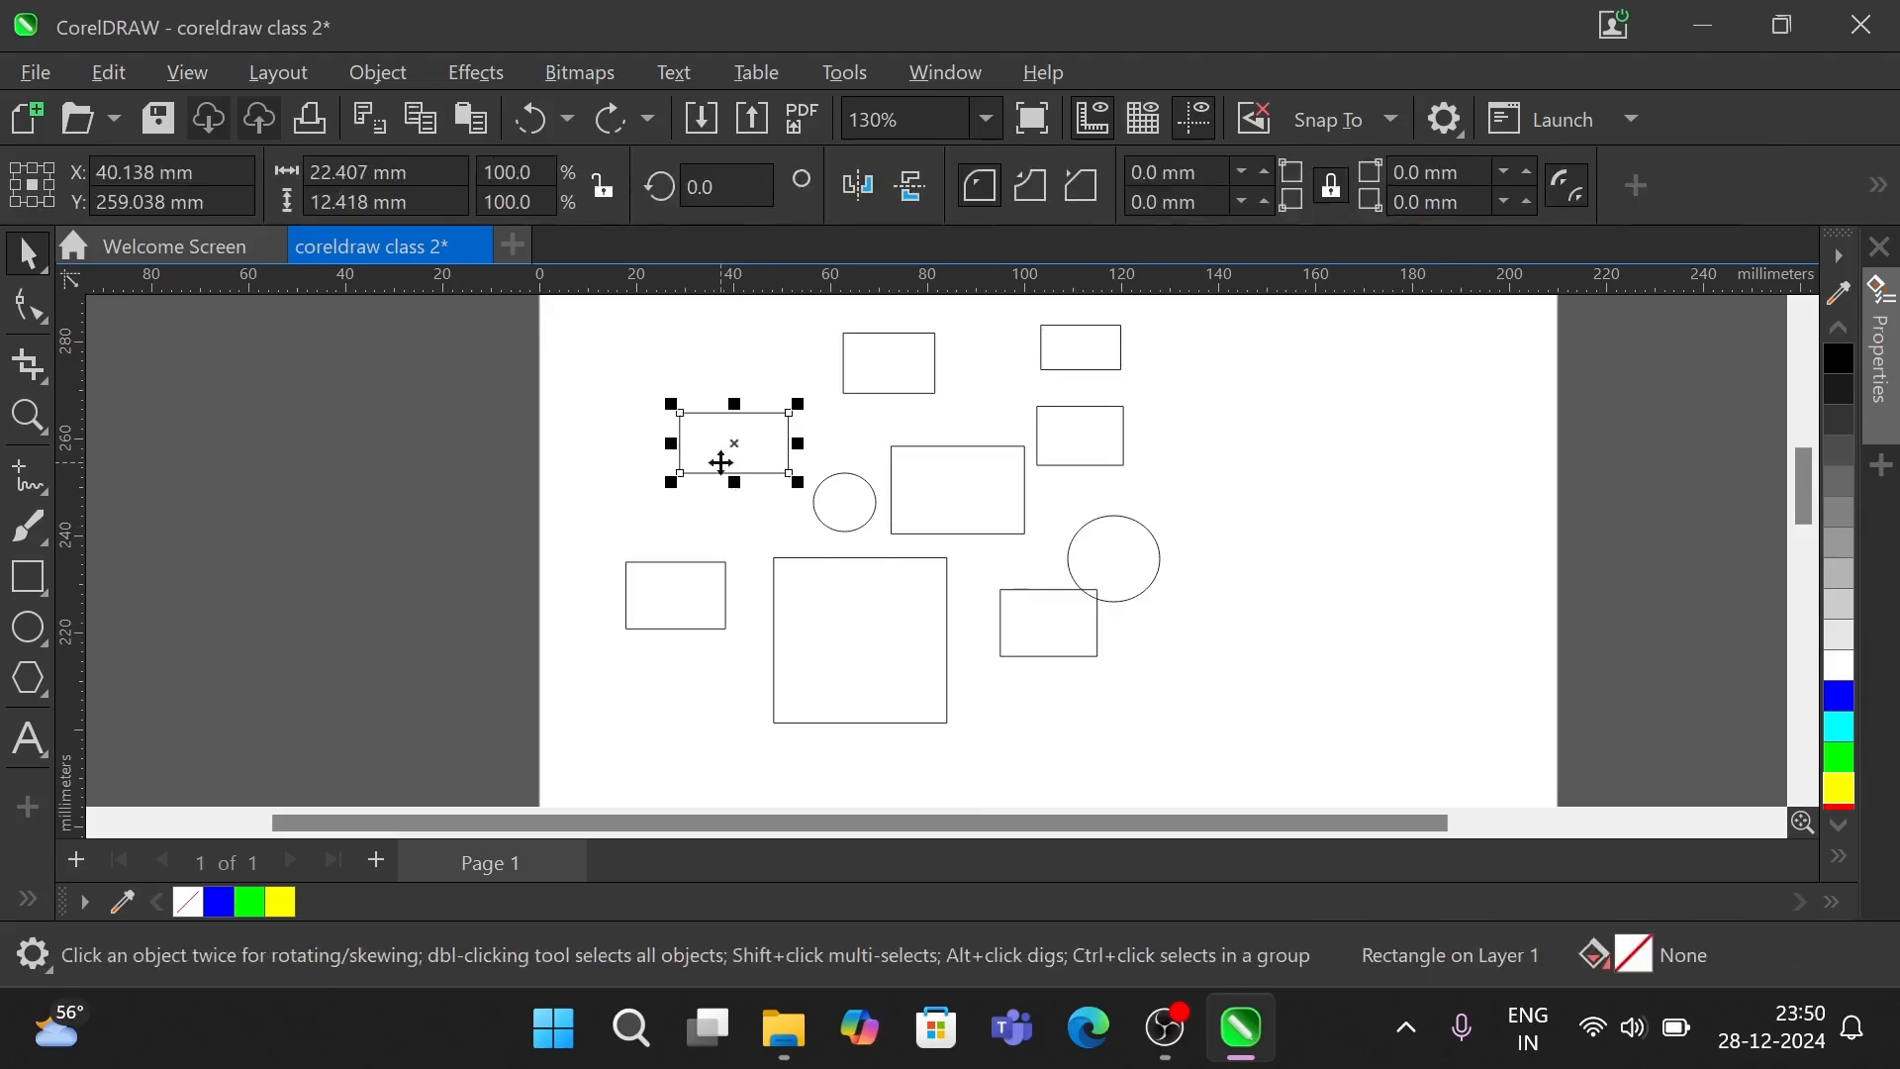
pyautogui.keyDown('shift'); pyautogui.click(859, 358); pyautogui.keyUp('shift')
pyautogui.click(1295, 453)
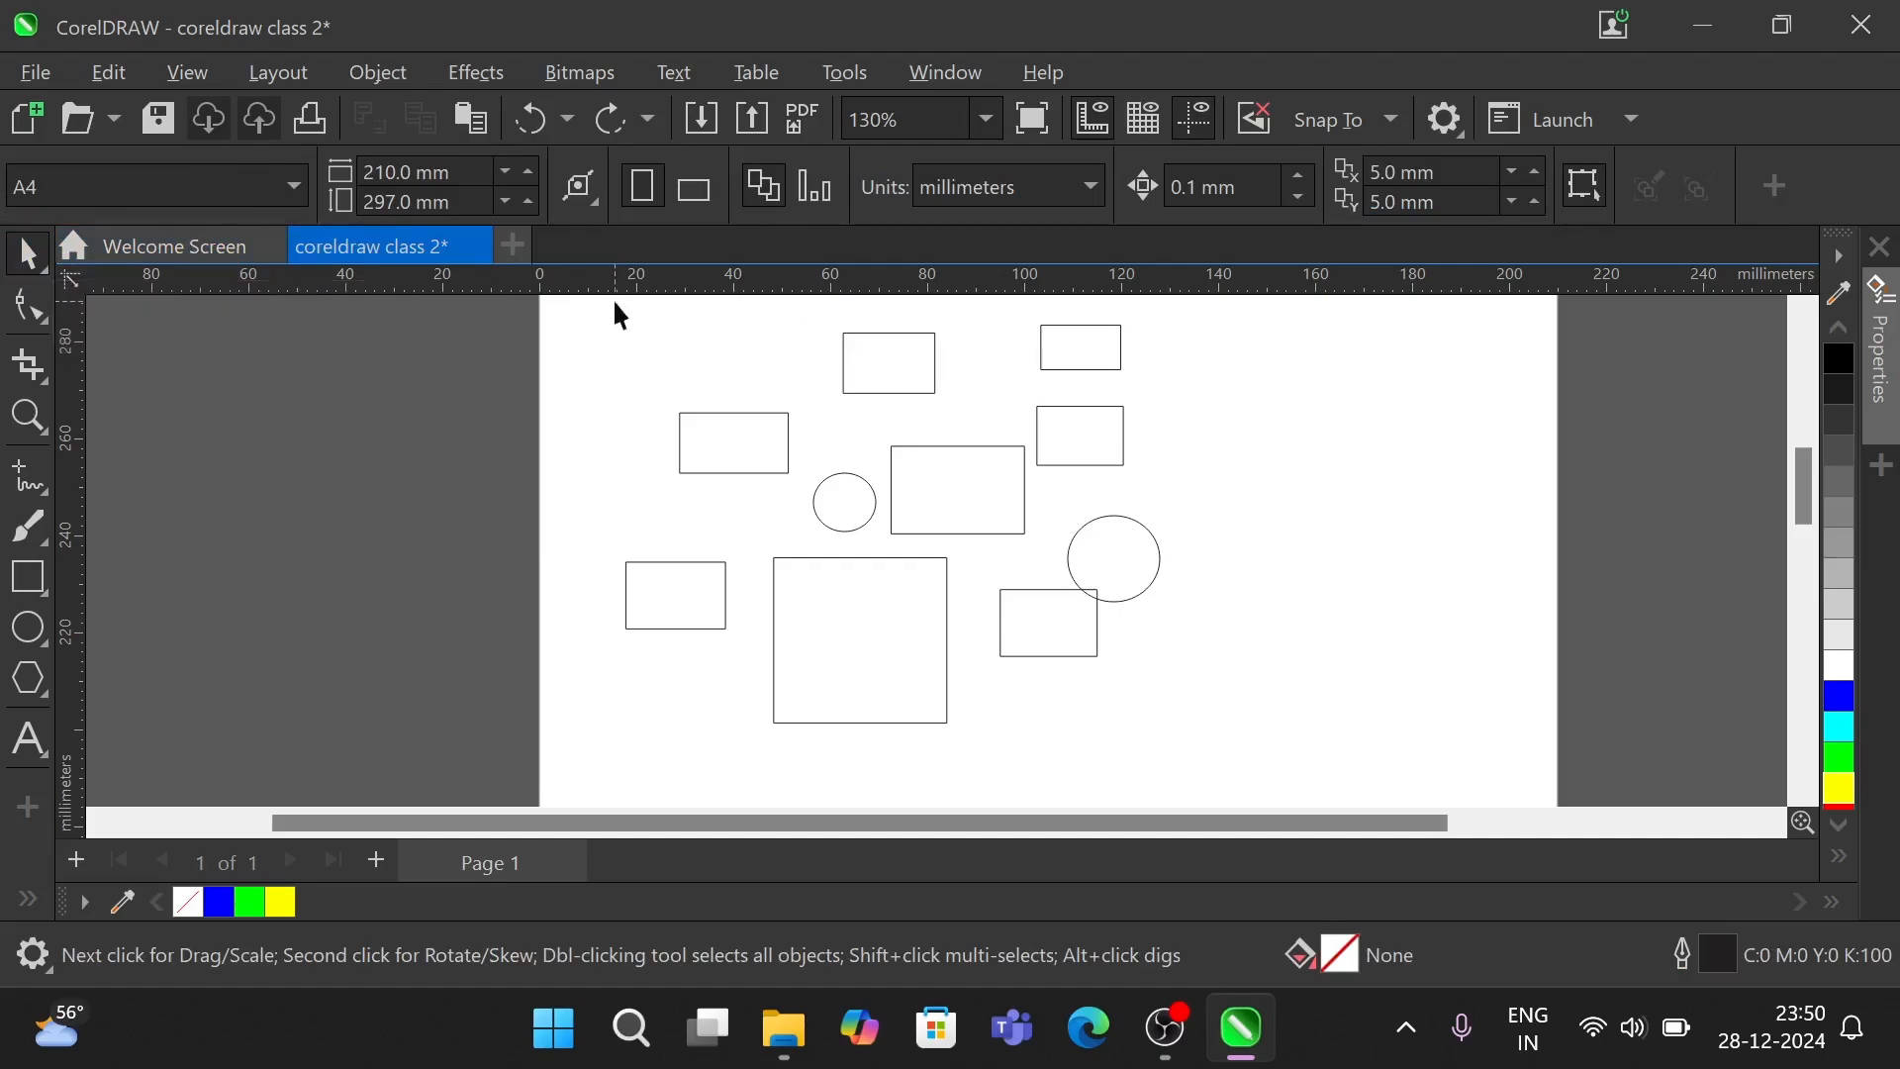
pyautogui.moveTo(1191, 759); pyautogui.dragTo(1196, 757)
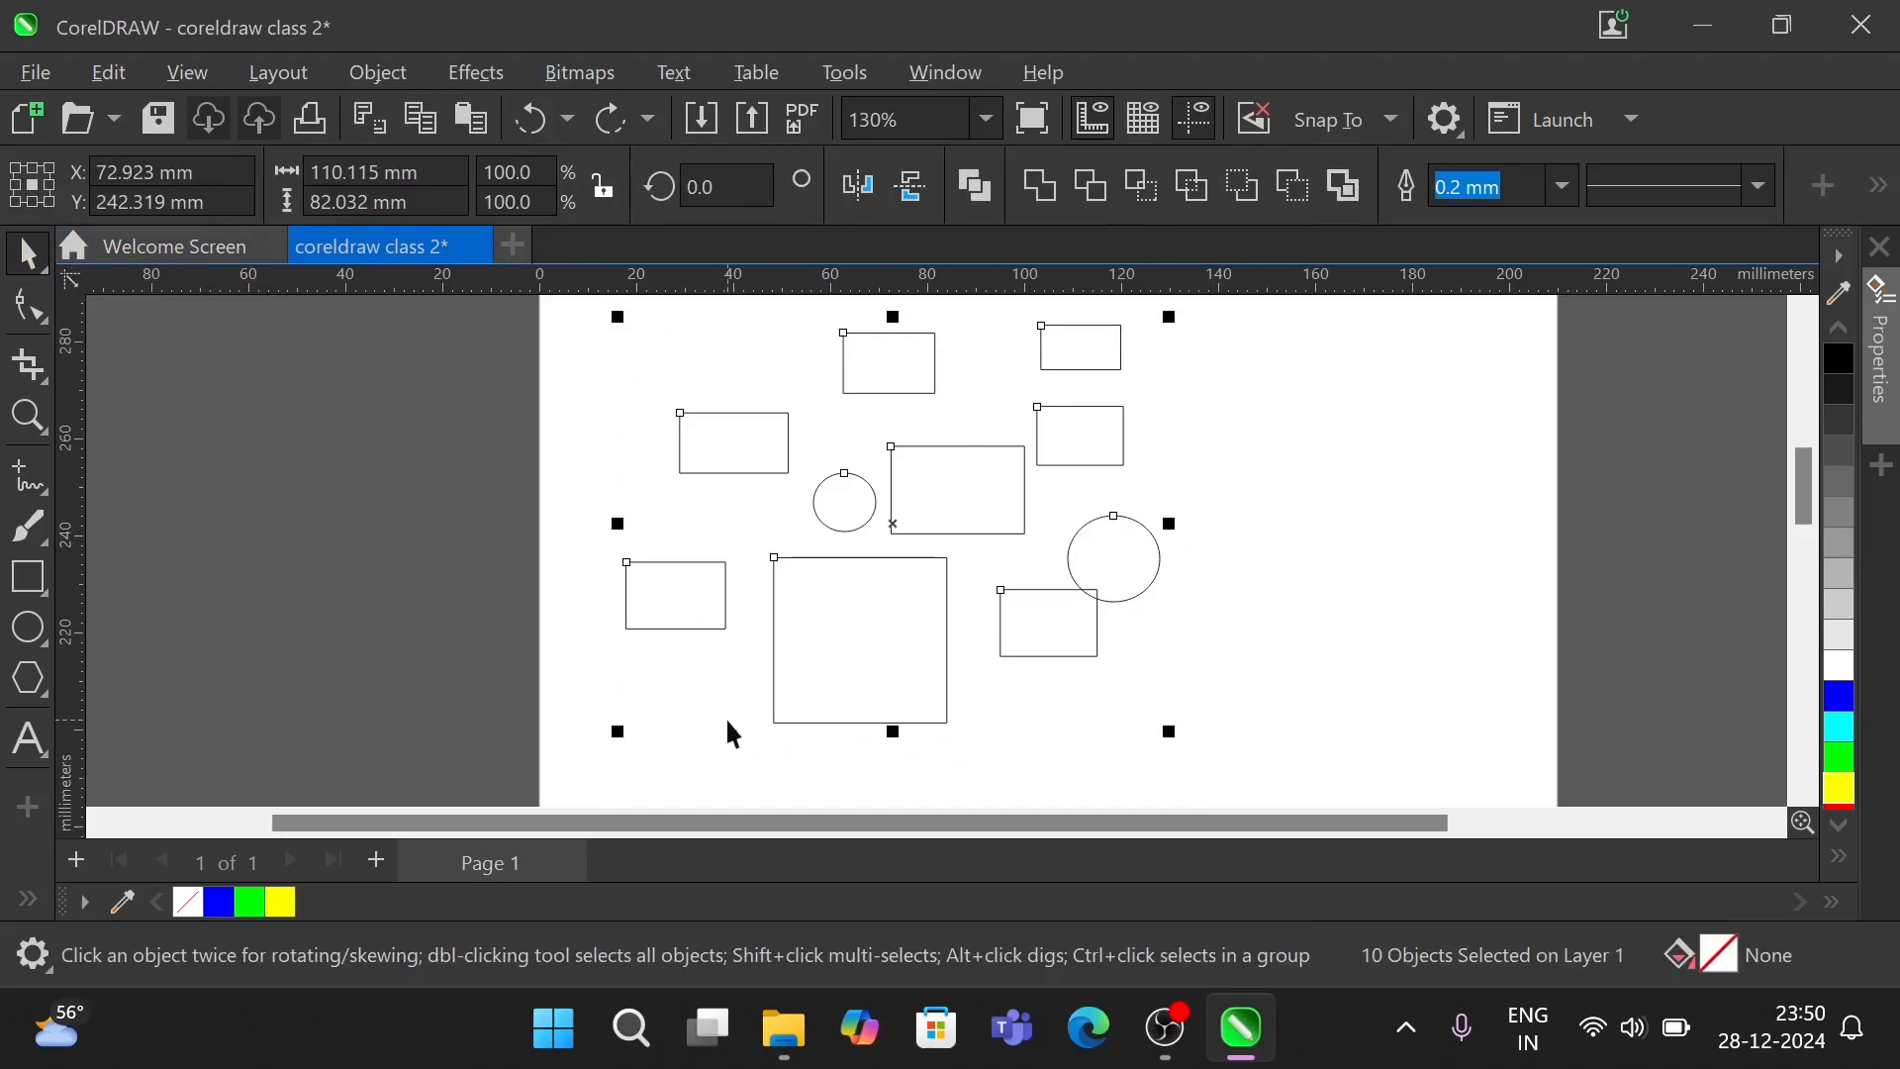
pyautogui.click(1300, 557)
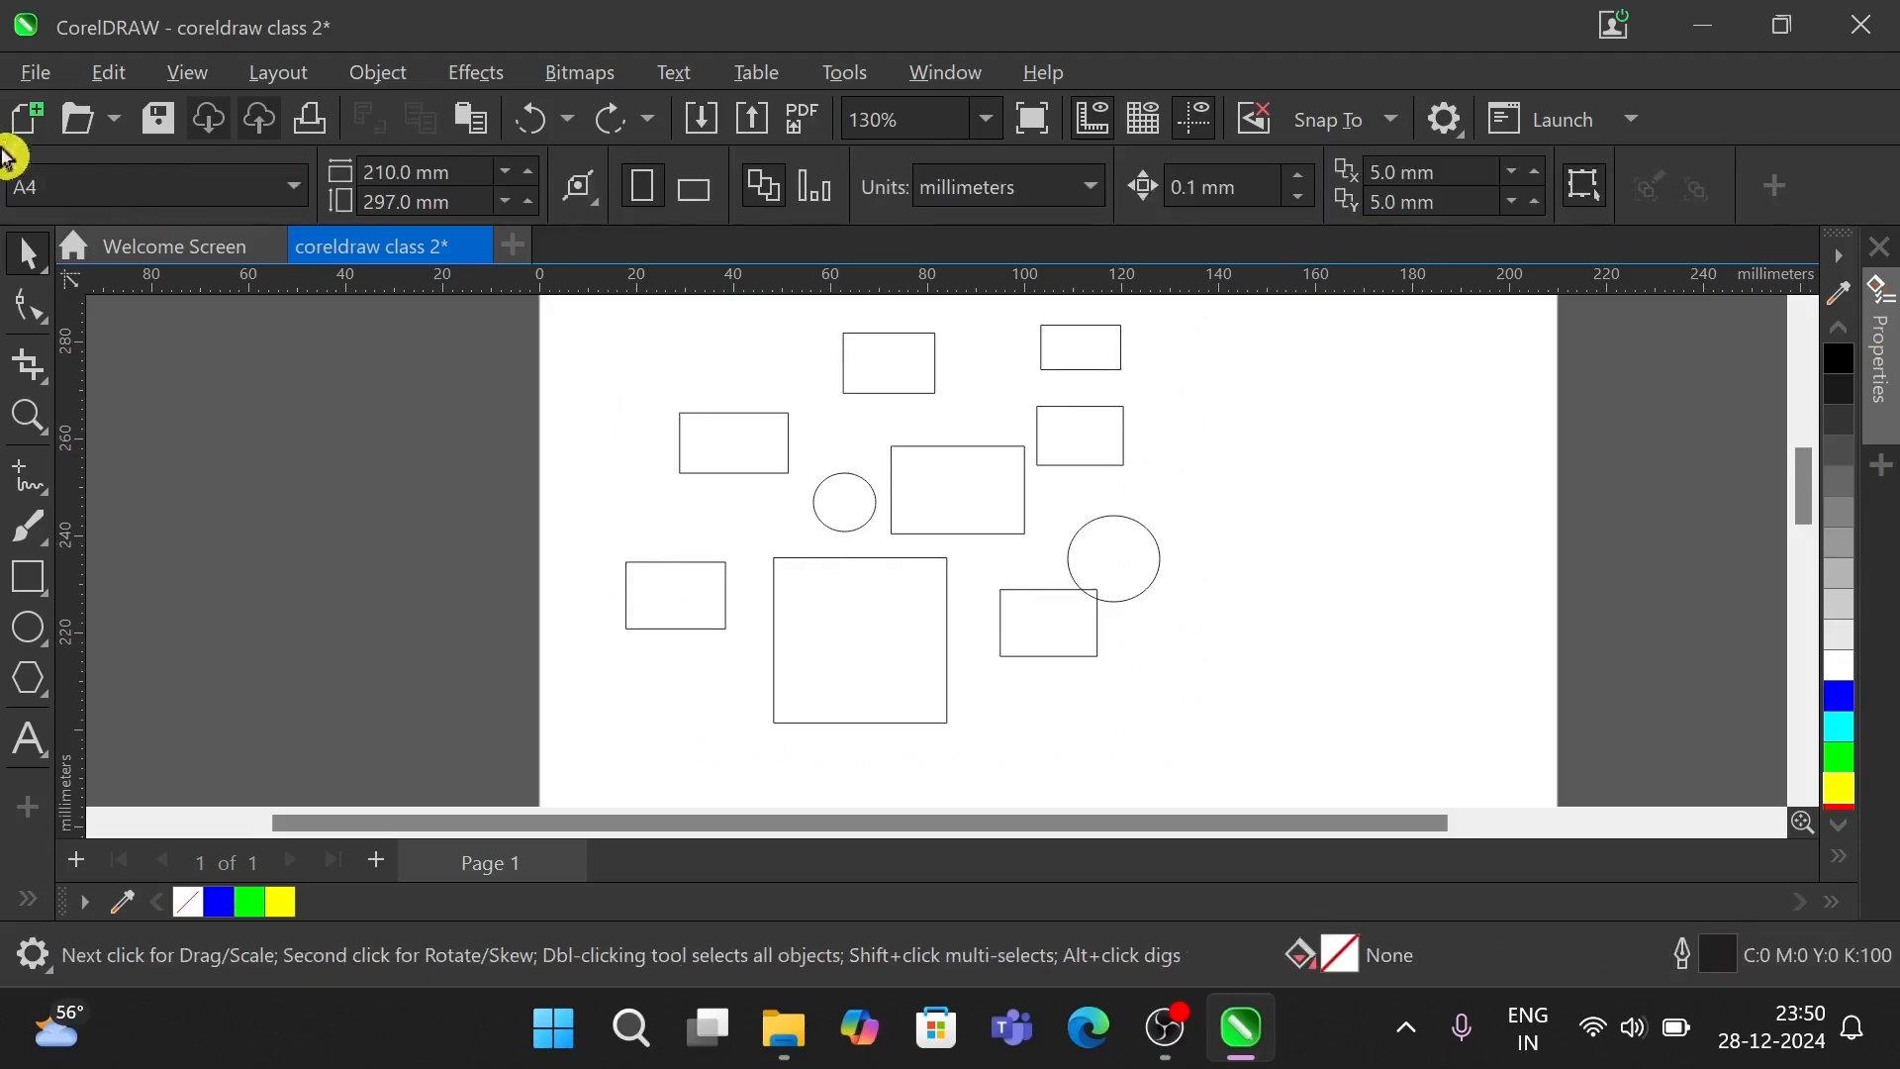
# - Draw two overlapping rectangles, about 43 × 40 mm and 38 × 45 mm, right of the group, with an ellipse about 19 × 23 mm inside them
pyautogui.click(47, 278)
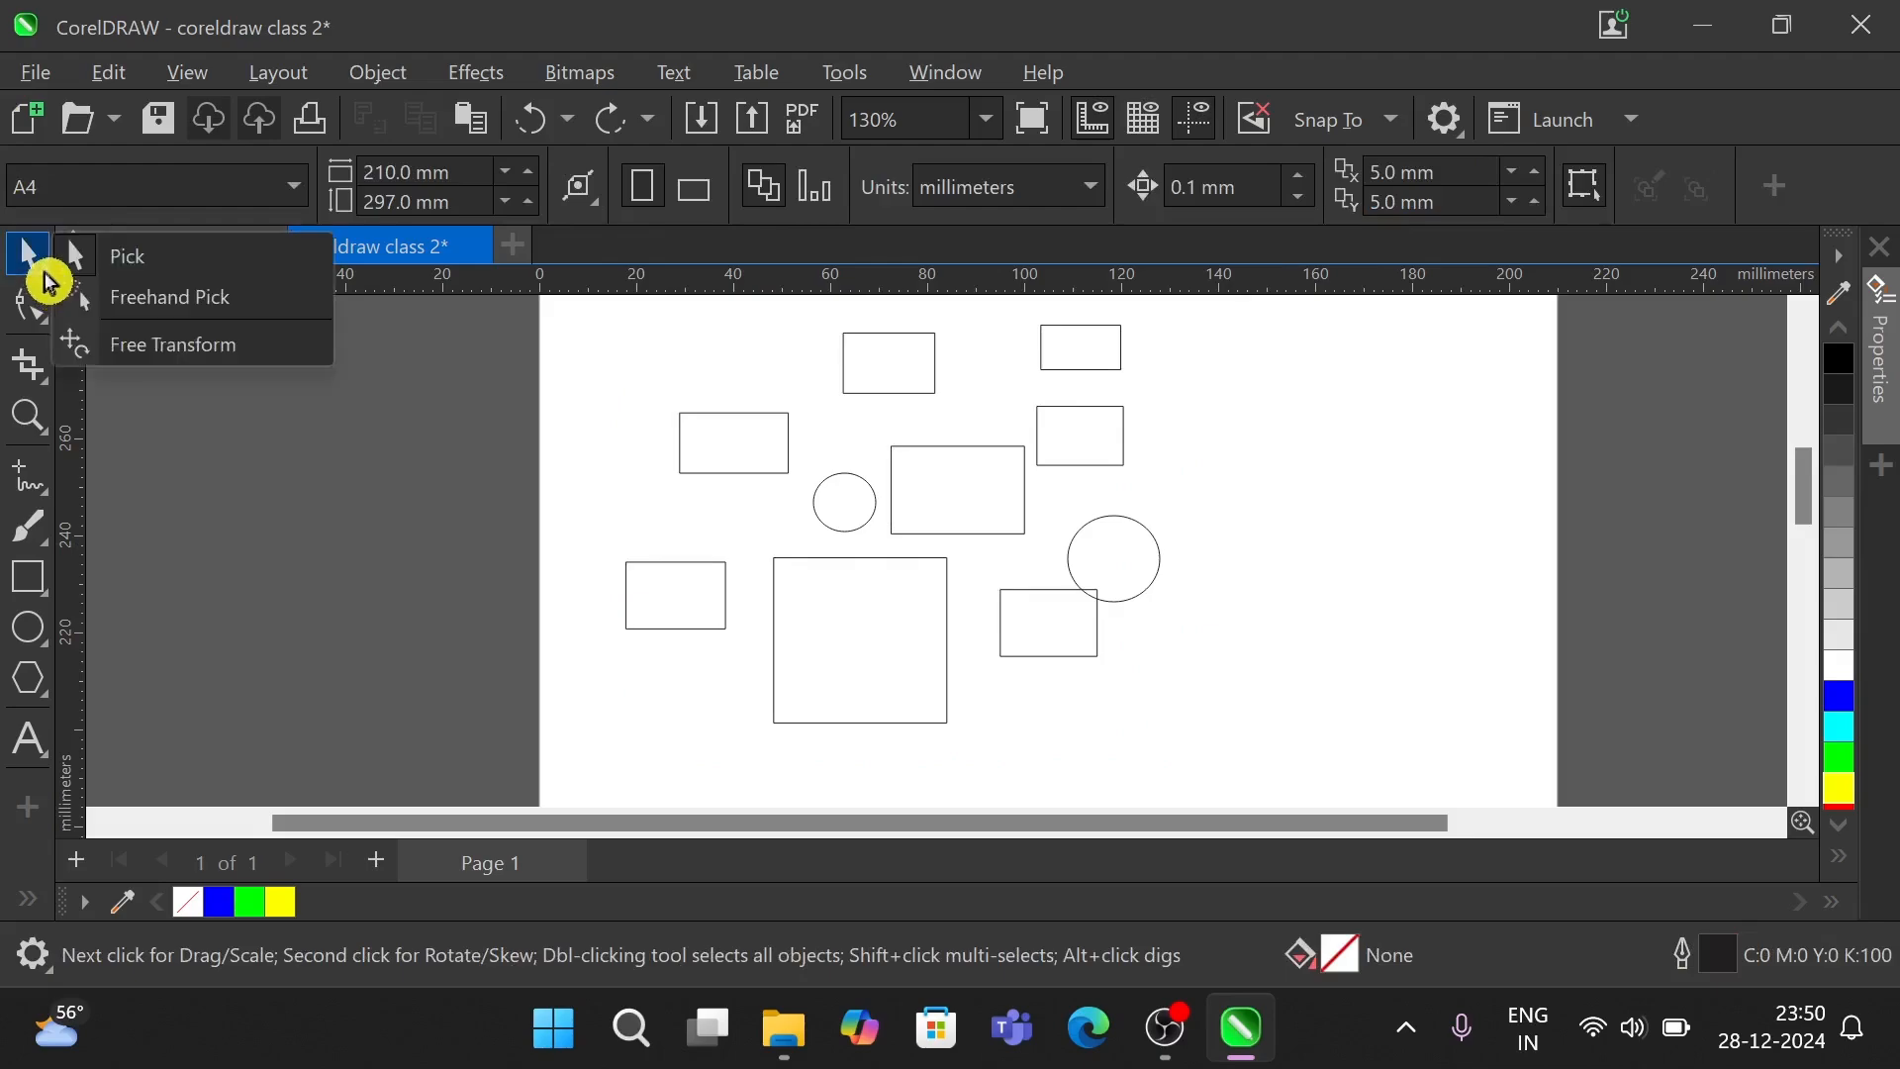
pyautogui.click(149, 299)
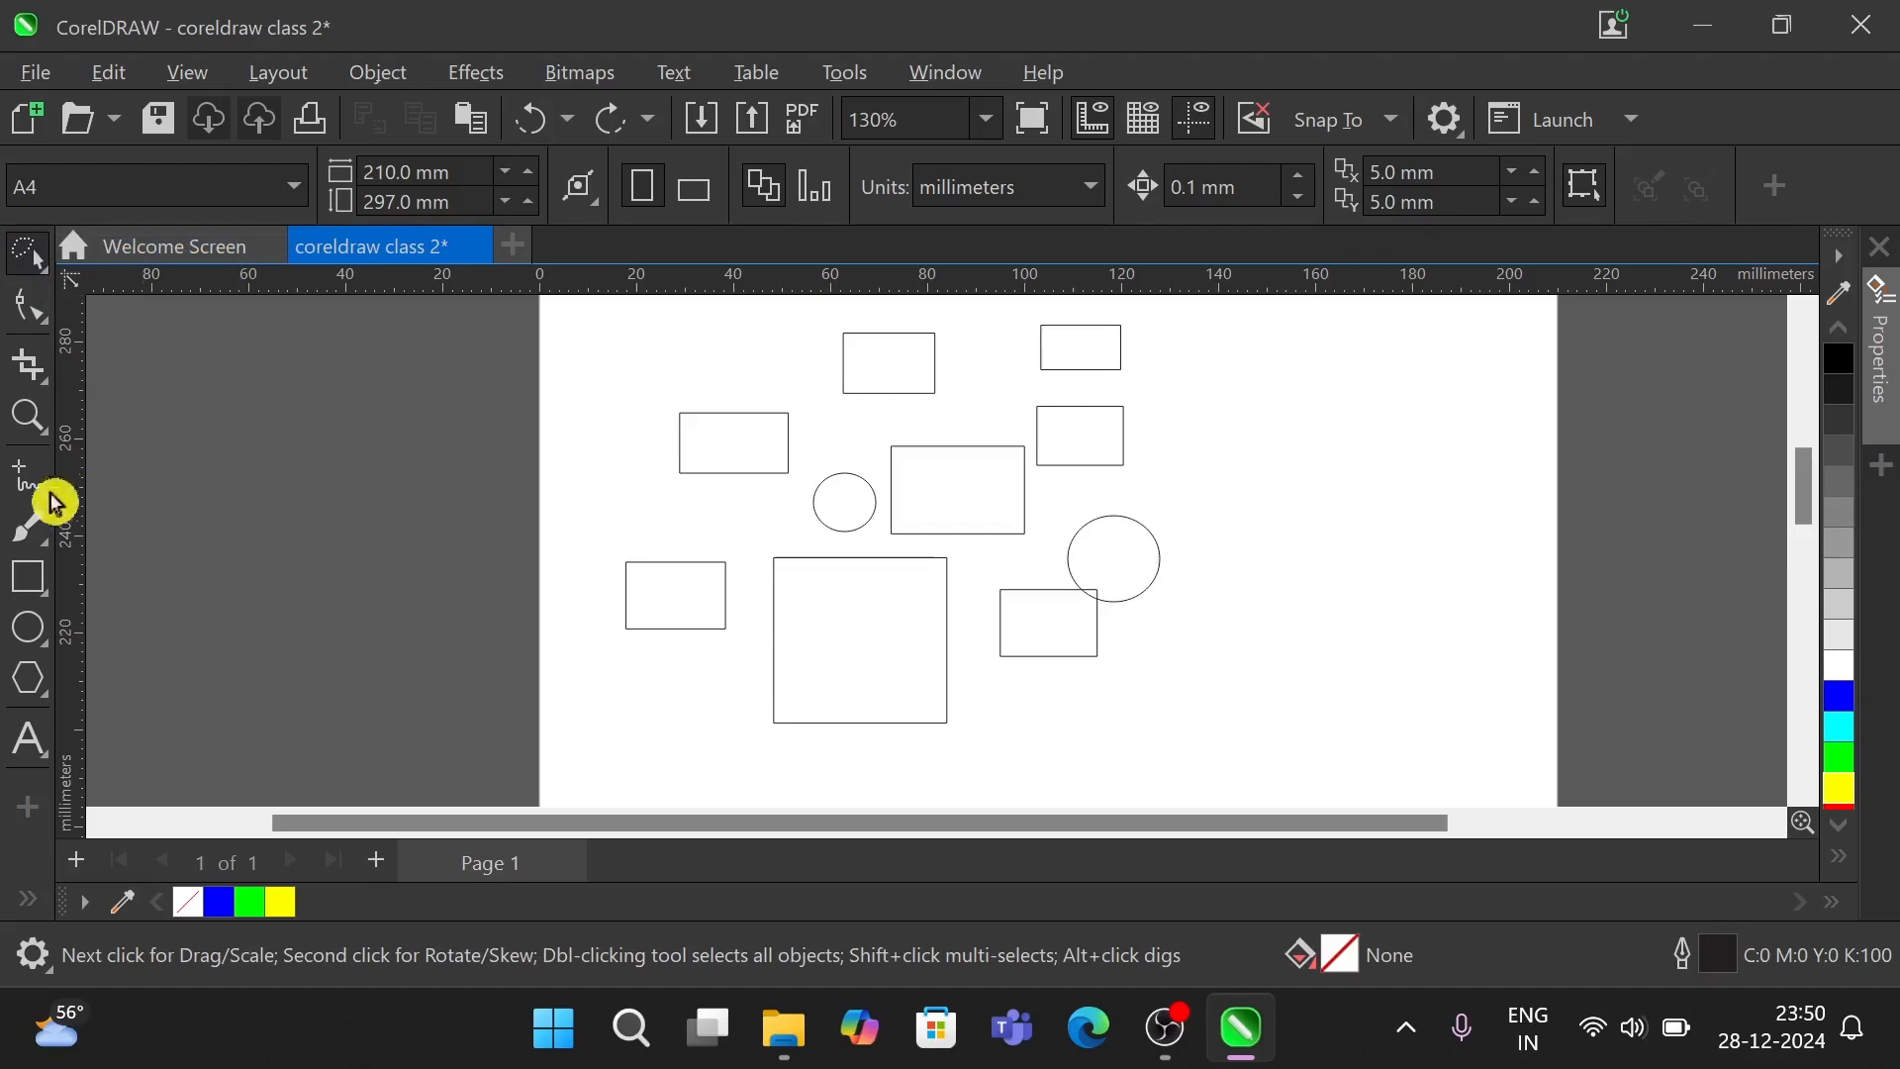
pyautogui.click(41, 592)
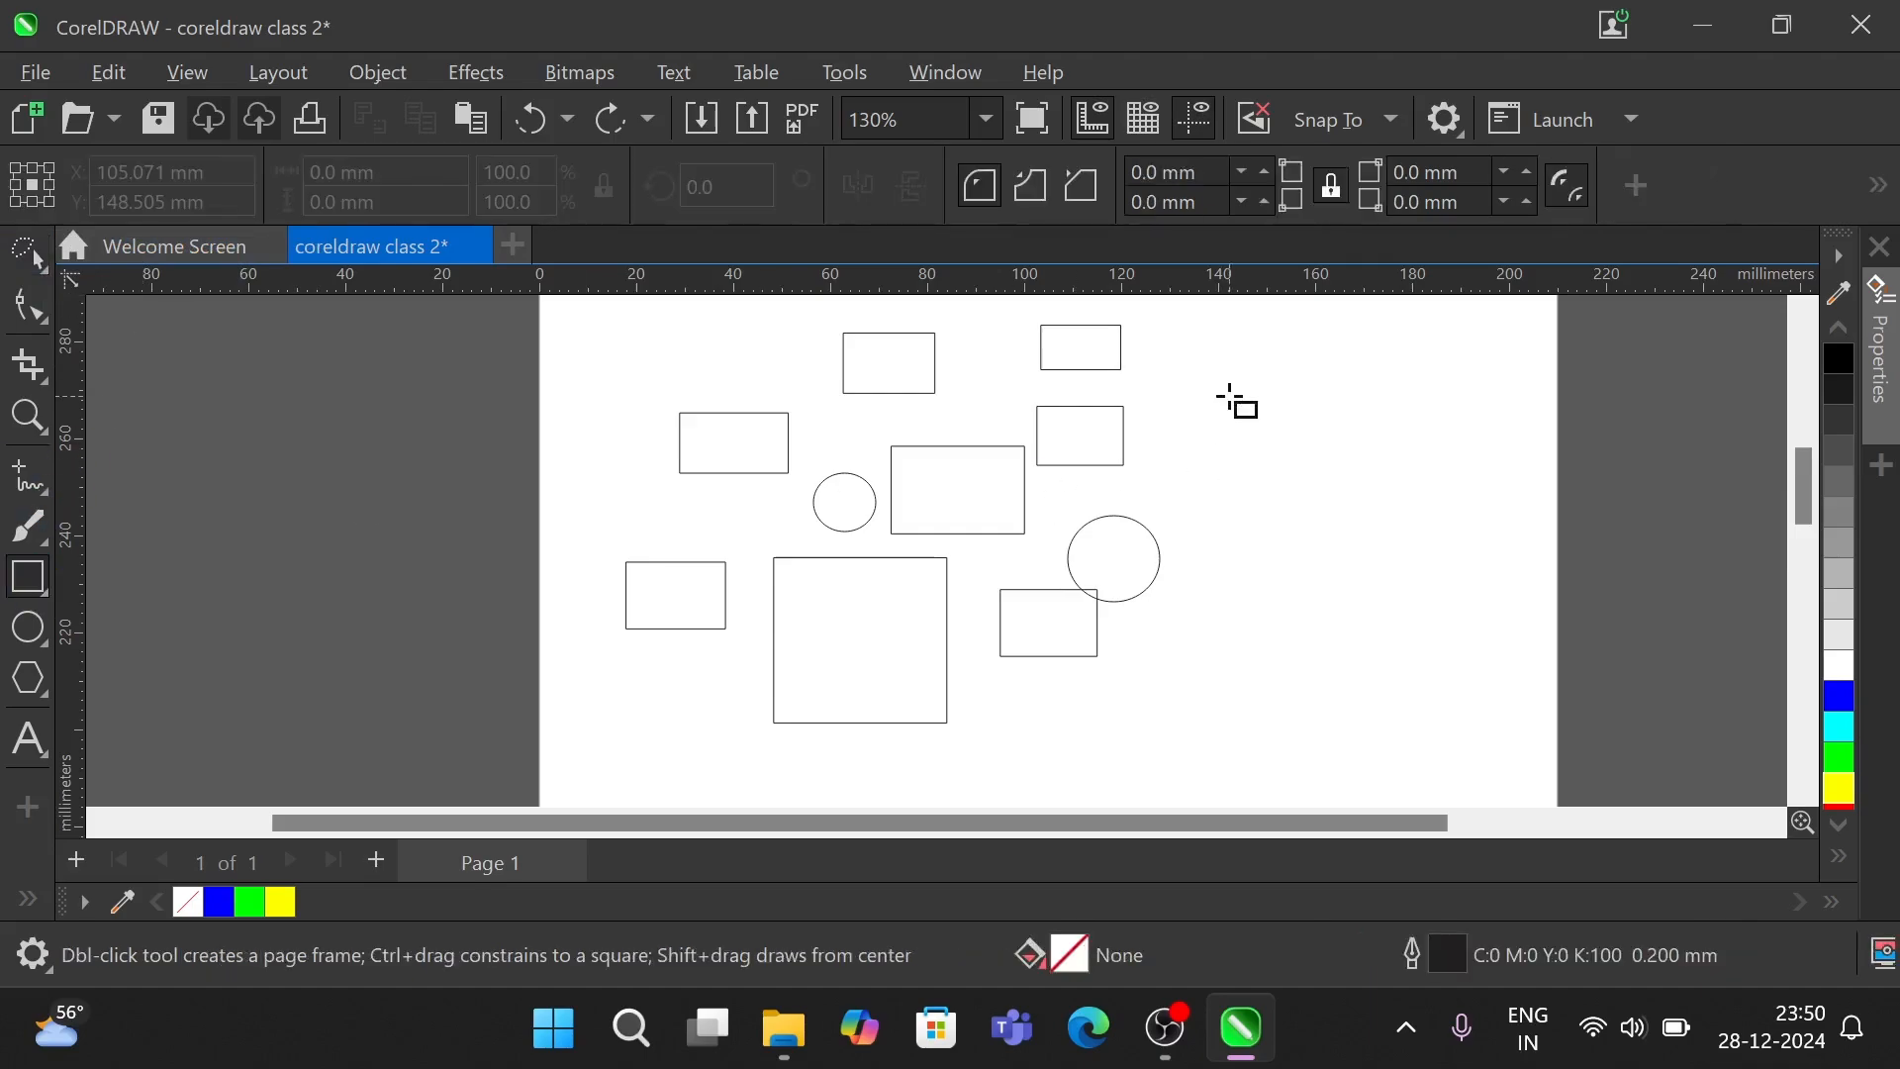
pyautogui.moveTo(1230, 397); pyautogui.dragTo(1441, 591)
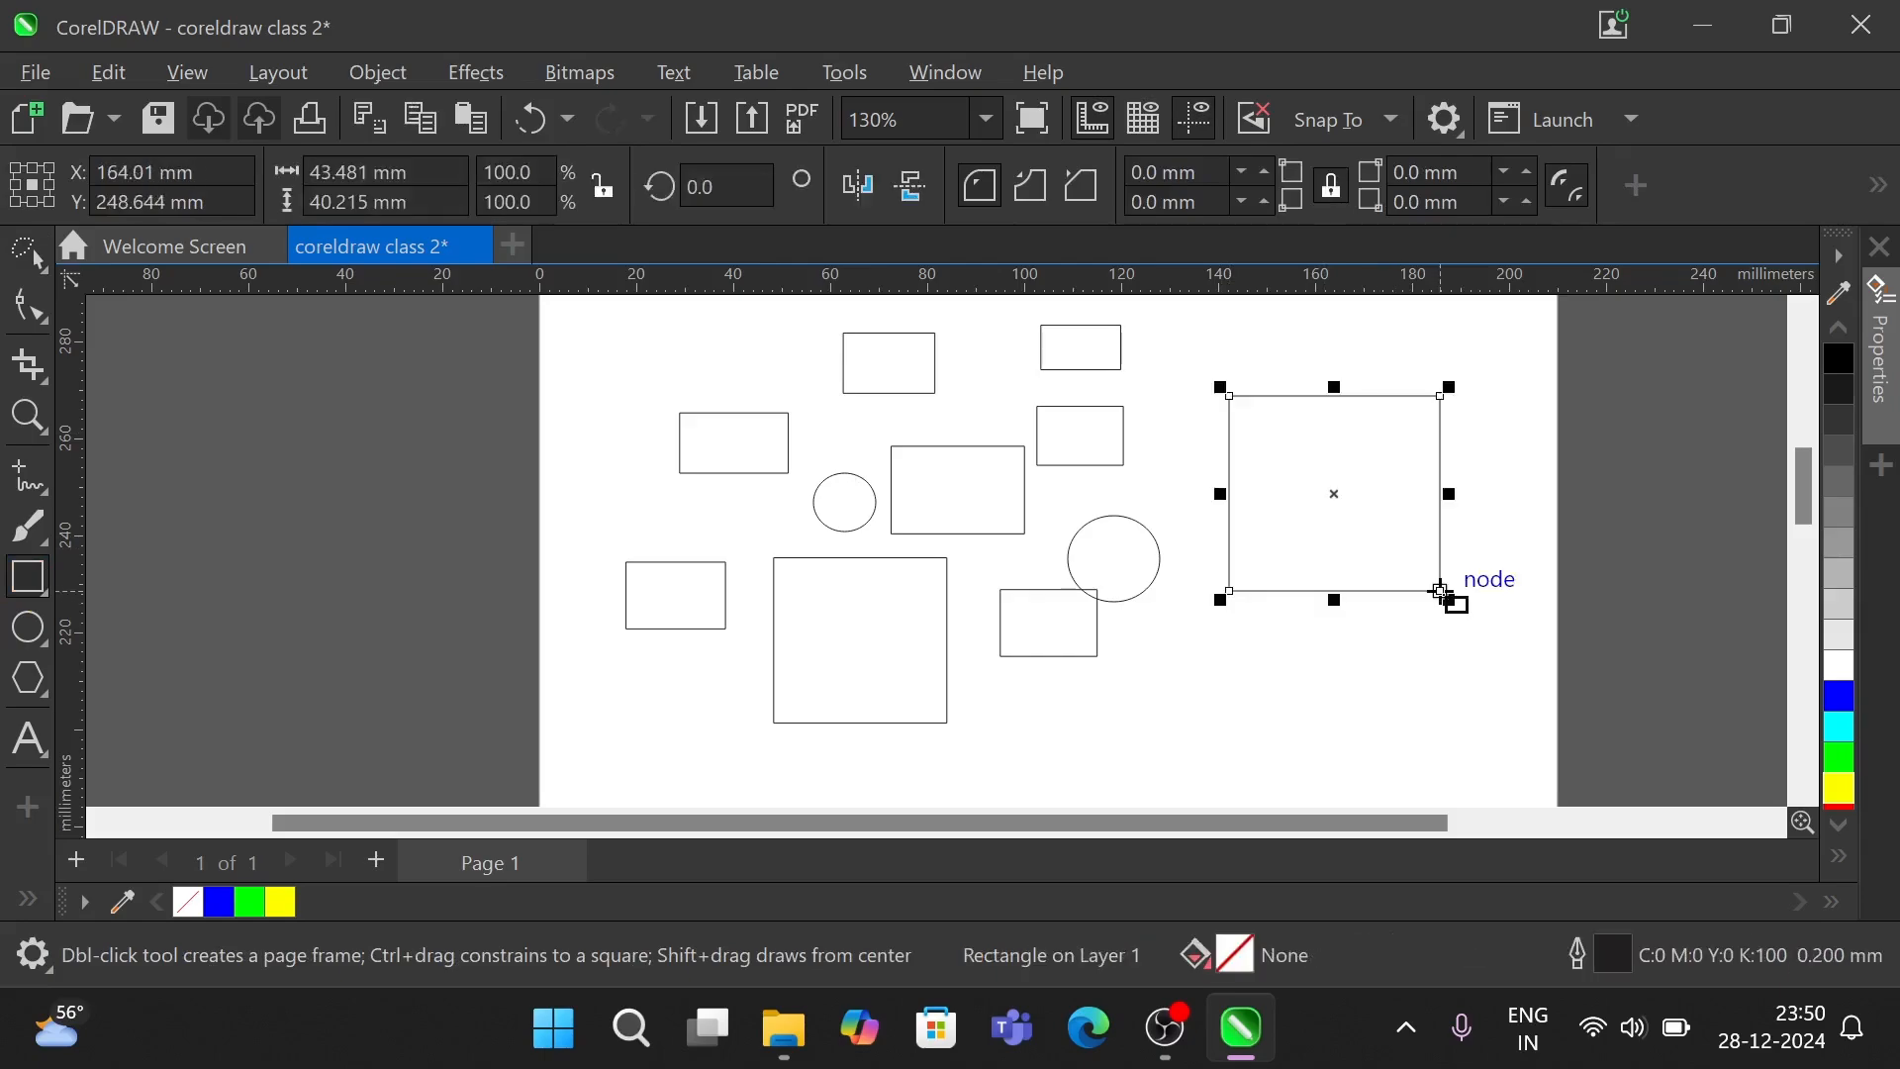
pyautogui.moveTo(1310, 460); pyautogui.dragTo(1495, 680)
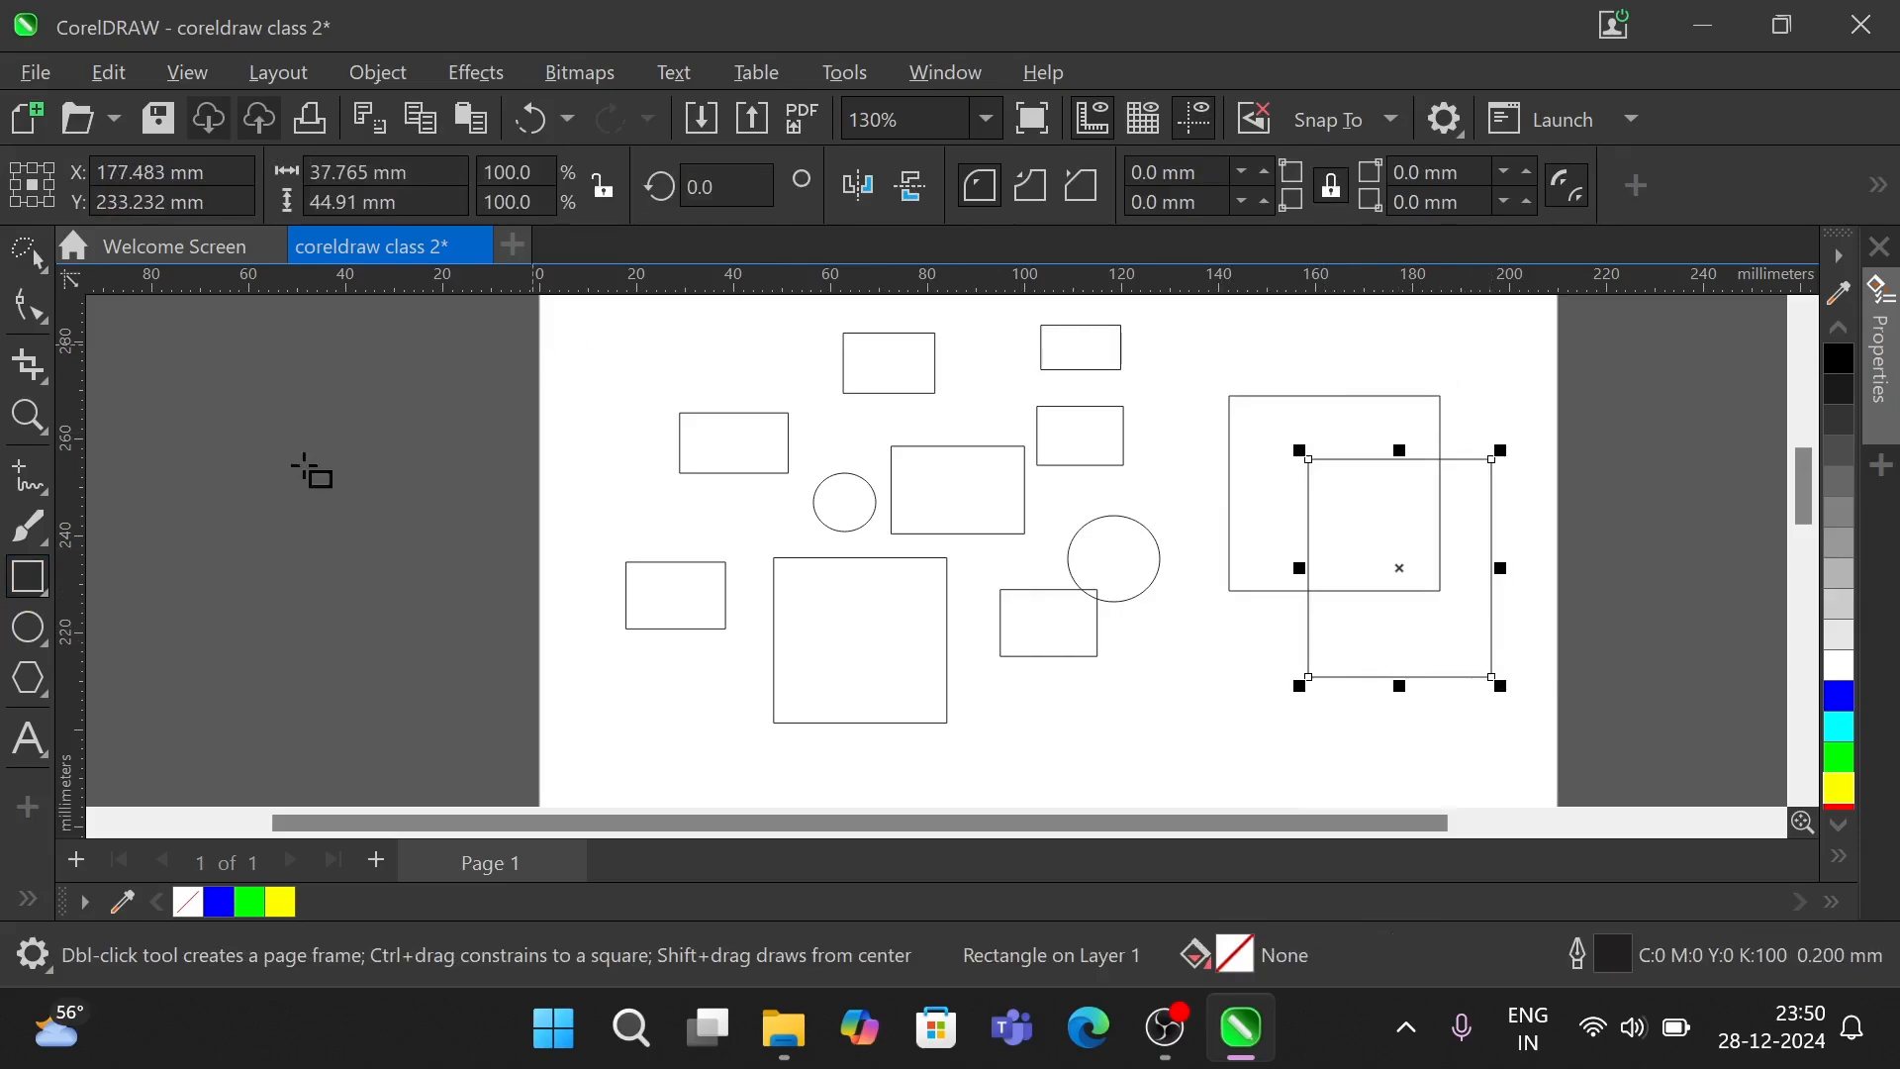
pyautogui.click(26, 631)
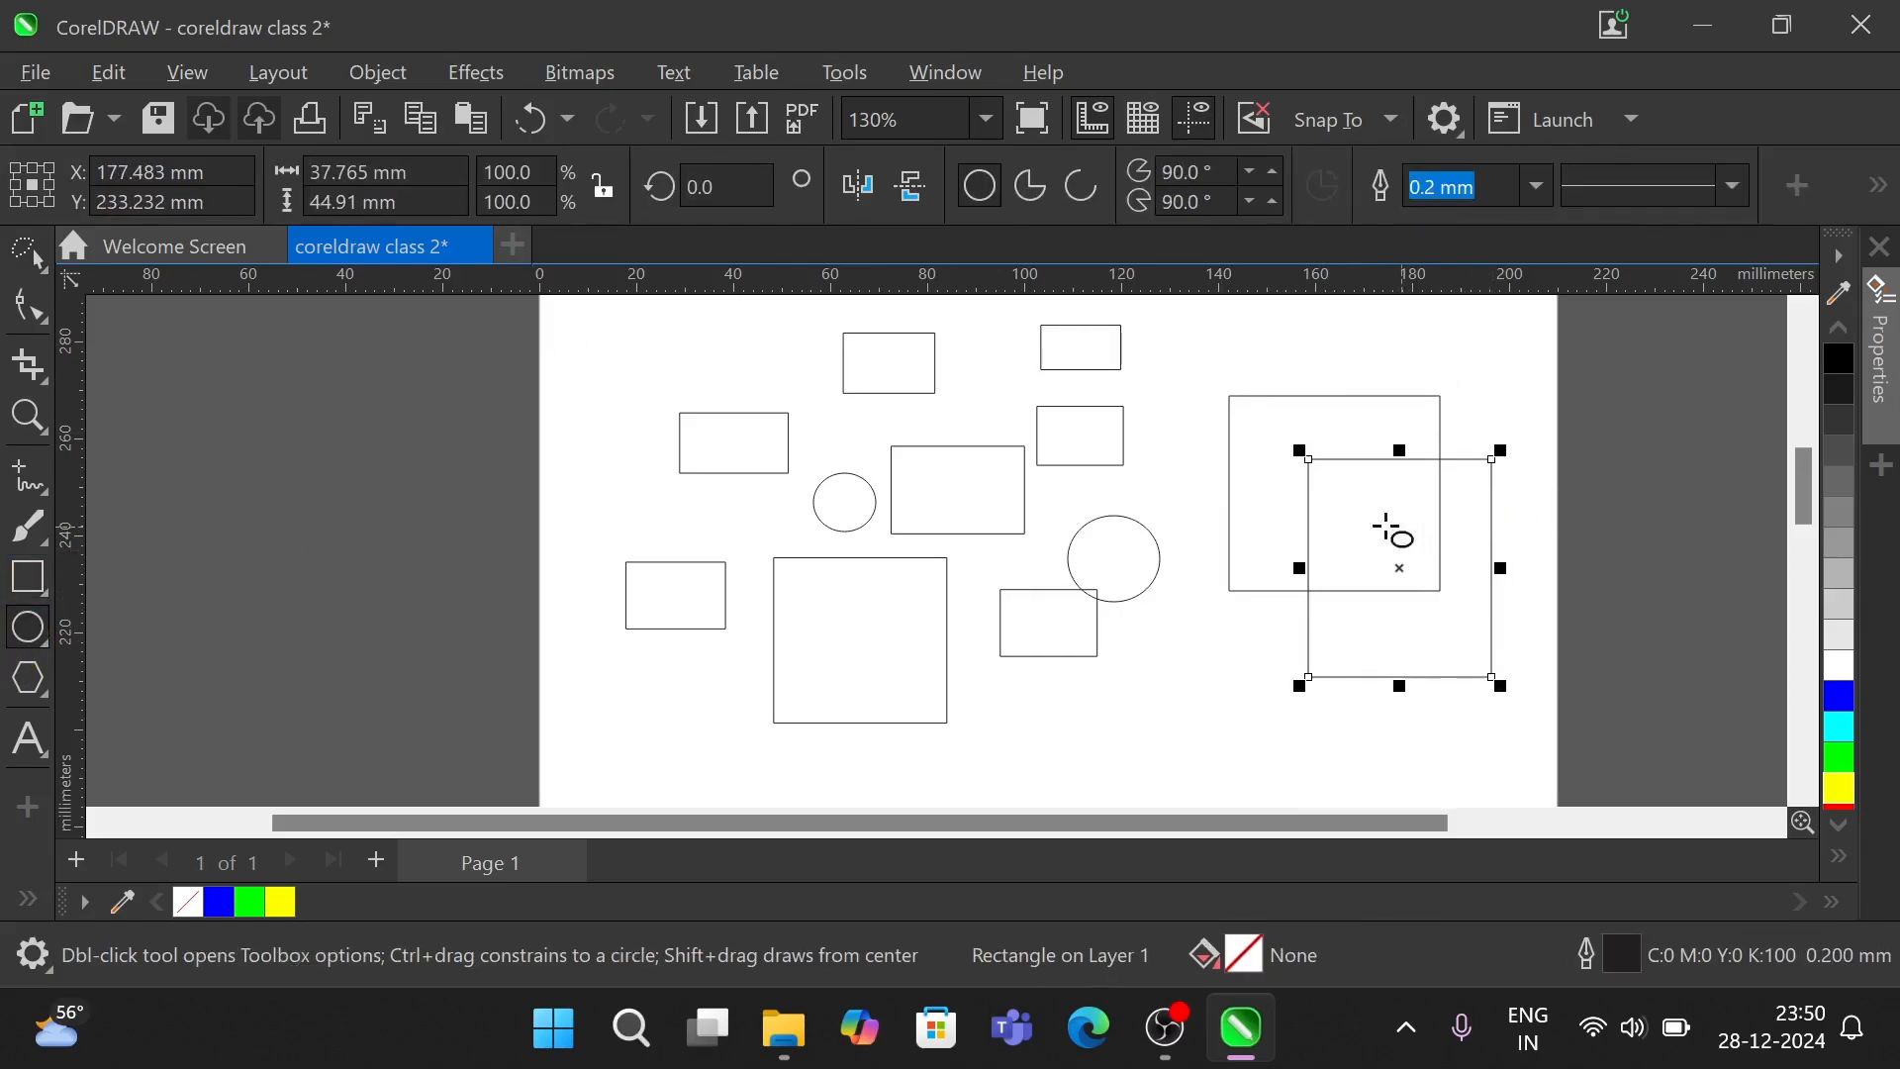
pyautogui.moveTo(1366, 518); pyautogui.dragTo(1457, 639)
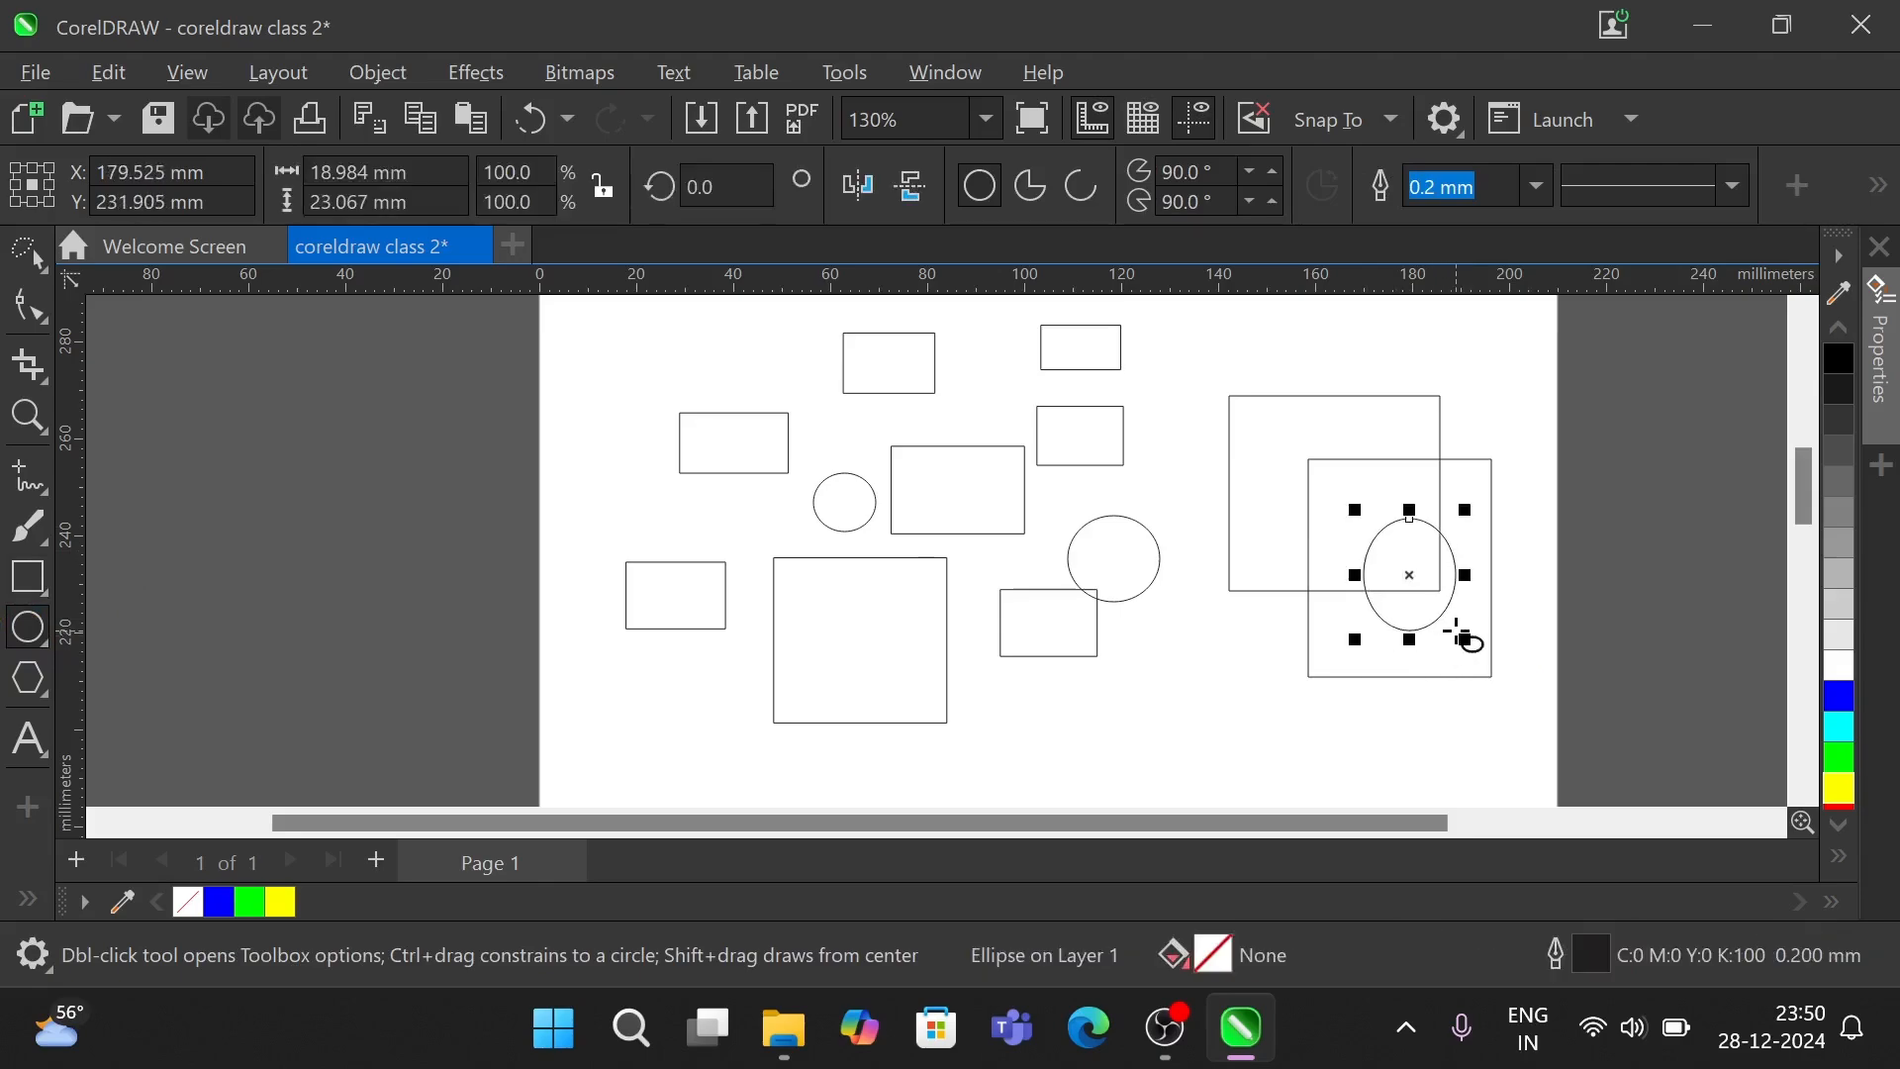
# - With the Pick tool, select the two overlapping rectangles and their ellipse one after another, and clear the selection
pyautogui.click(35, 263)
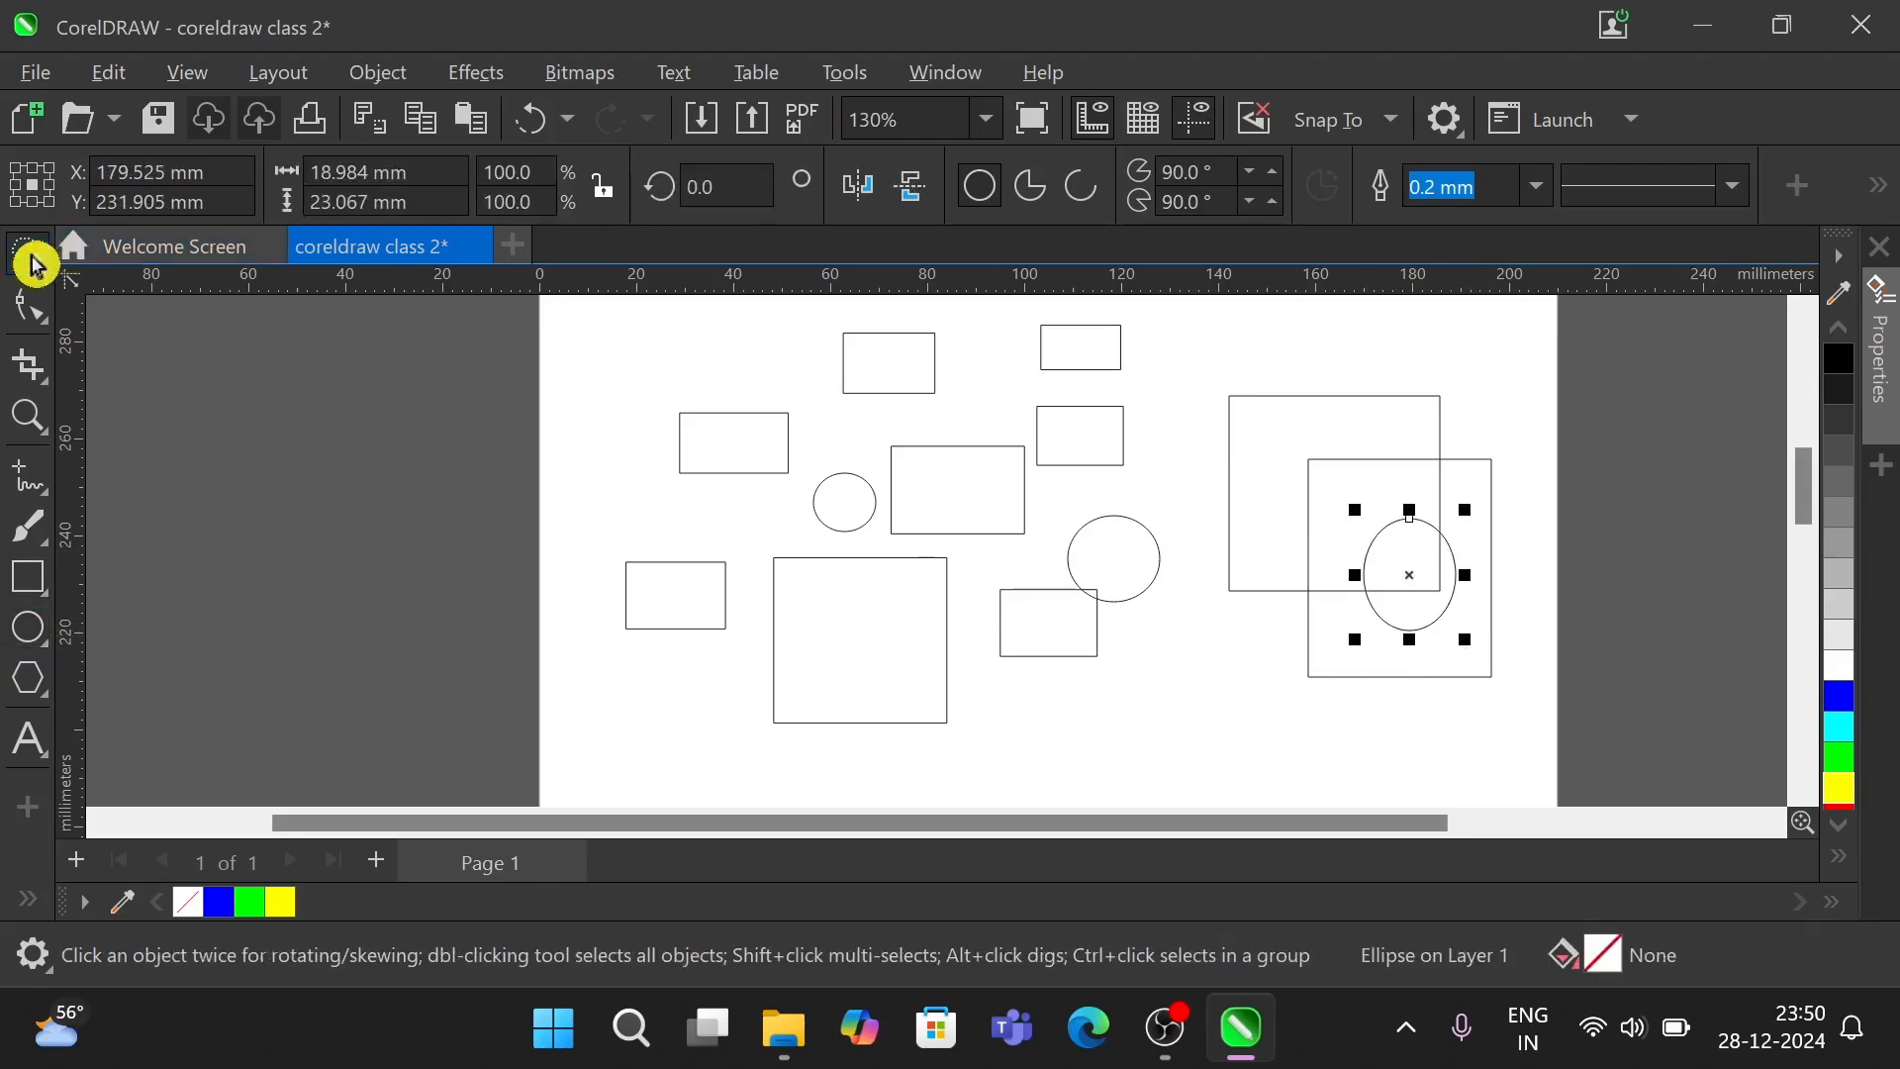
pyautogui.click(508, 485)
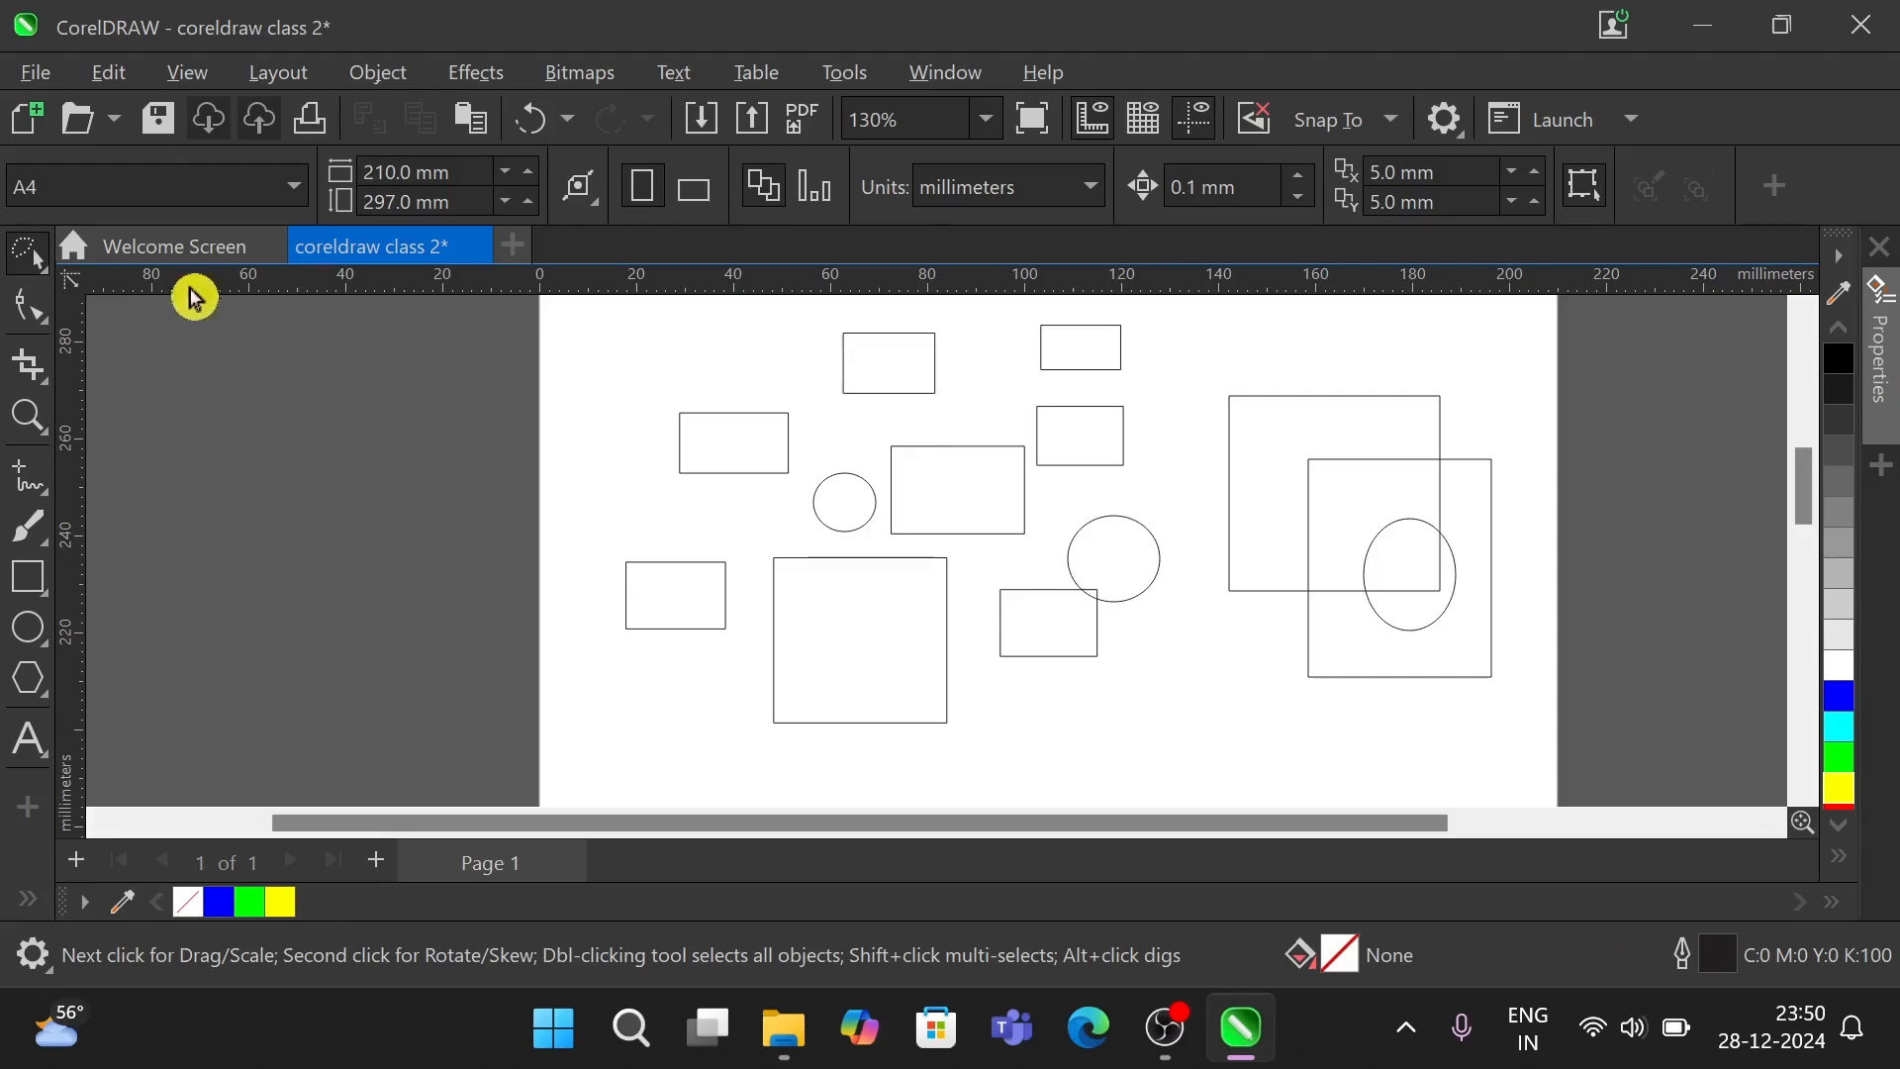
pyautogui.click(55, 282)
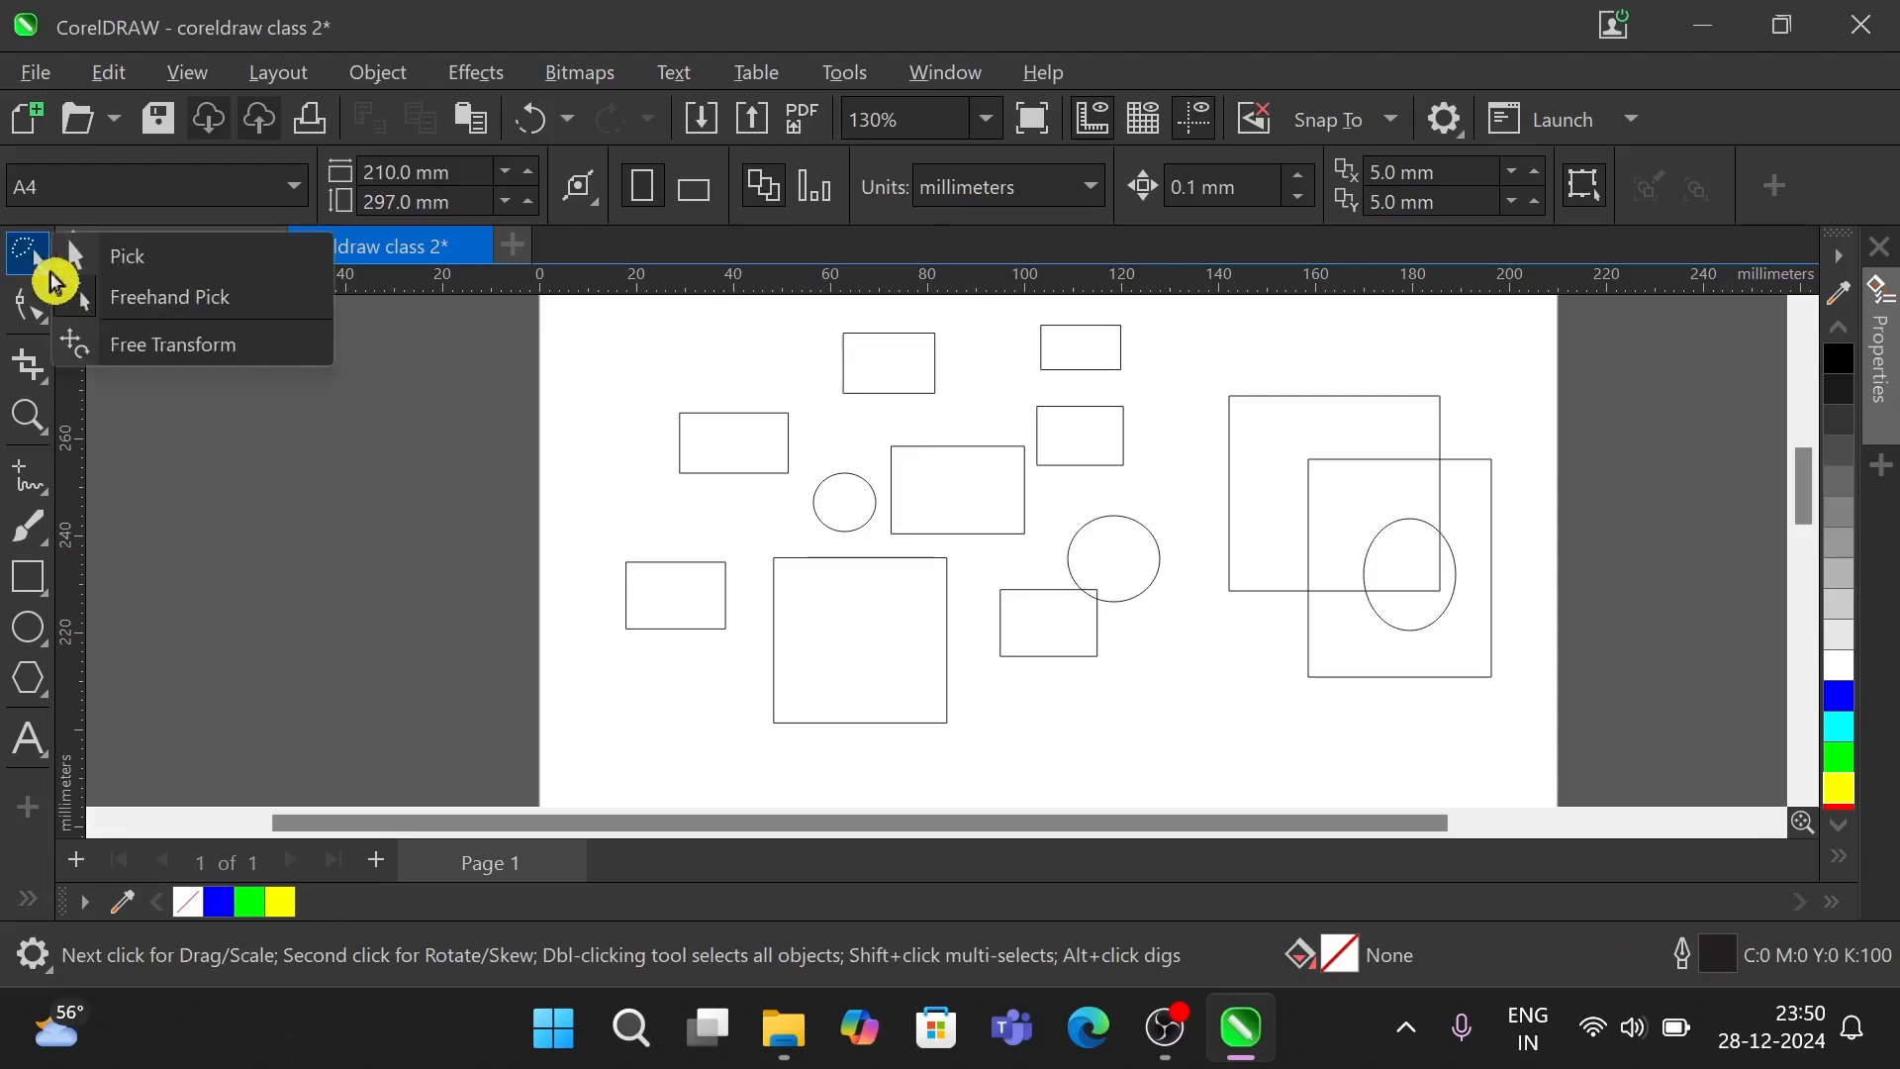
pyautogui.click(126, 259)
pyautogui.click(1315, 401)
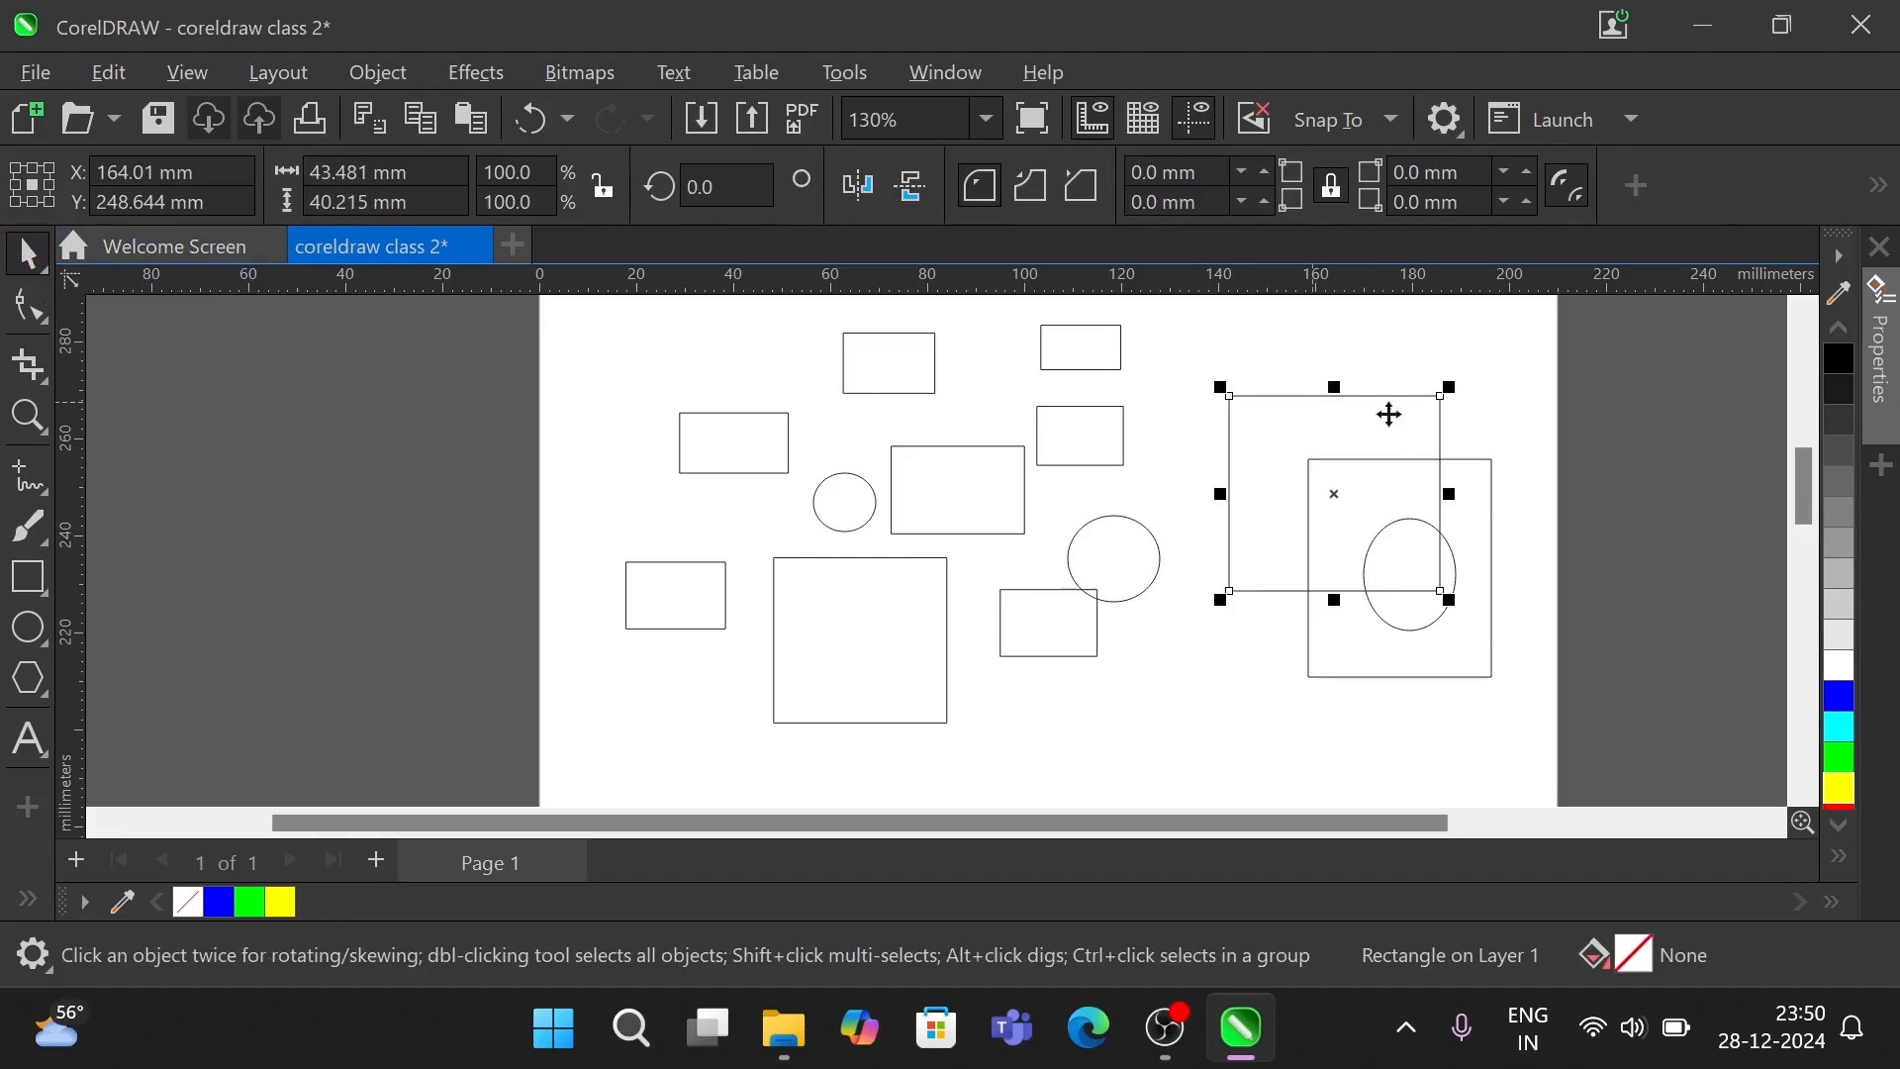
pyautogui.click(1350, 554)
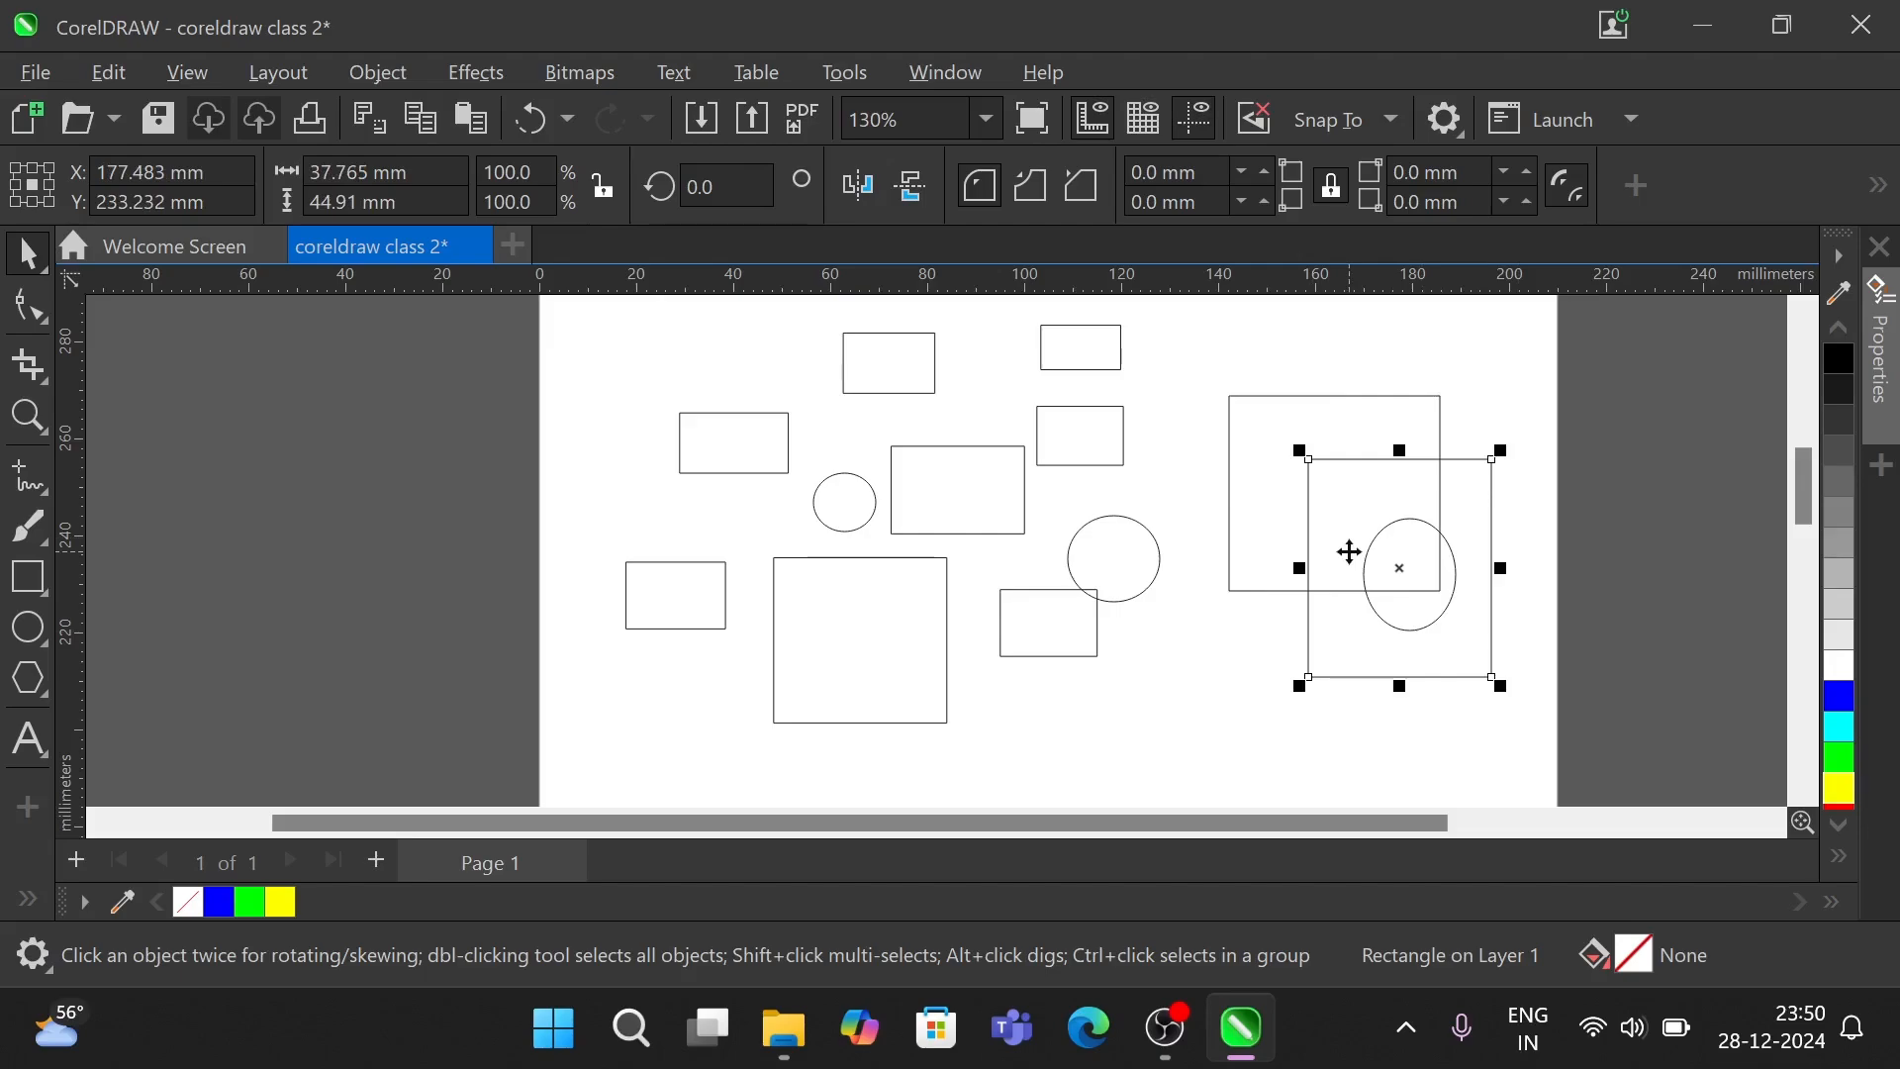
pyautogui.click(1417, 619)
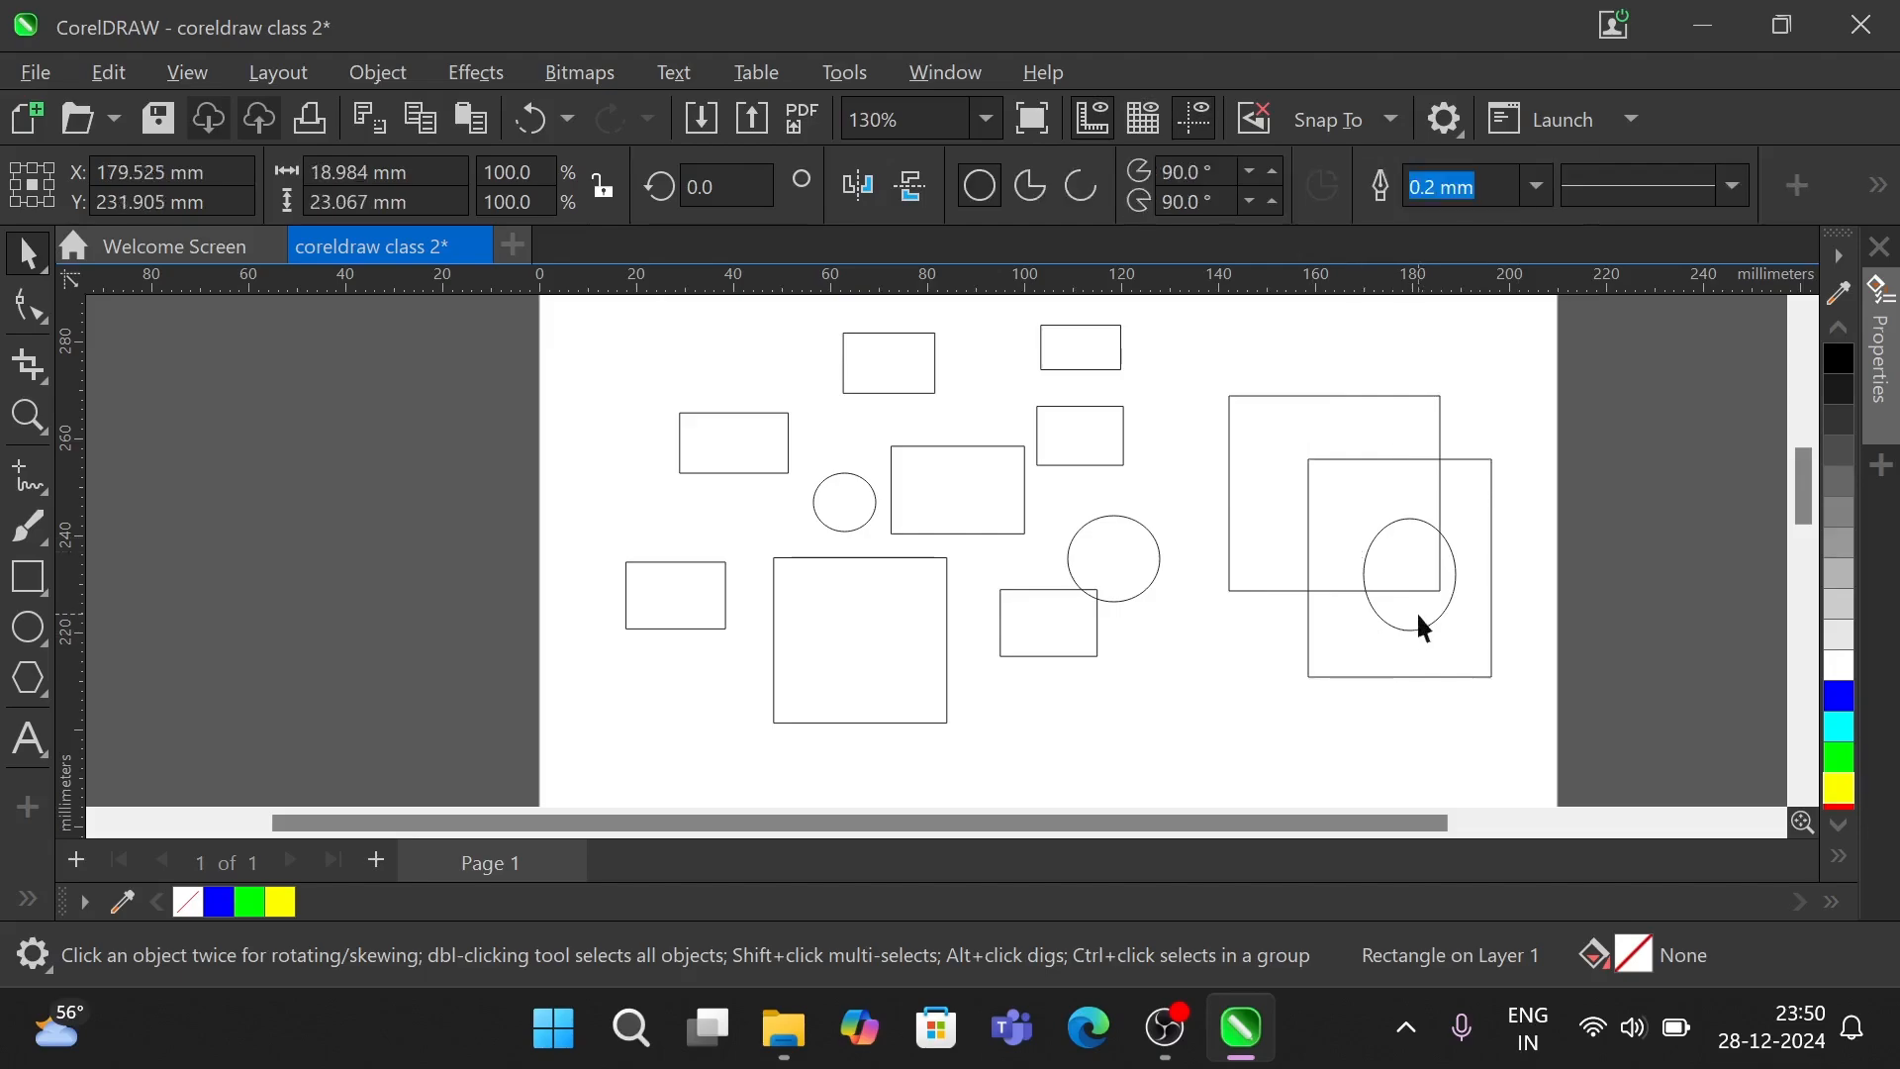
pyautogui.click(1286, 319)
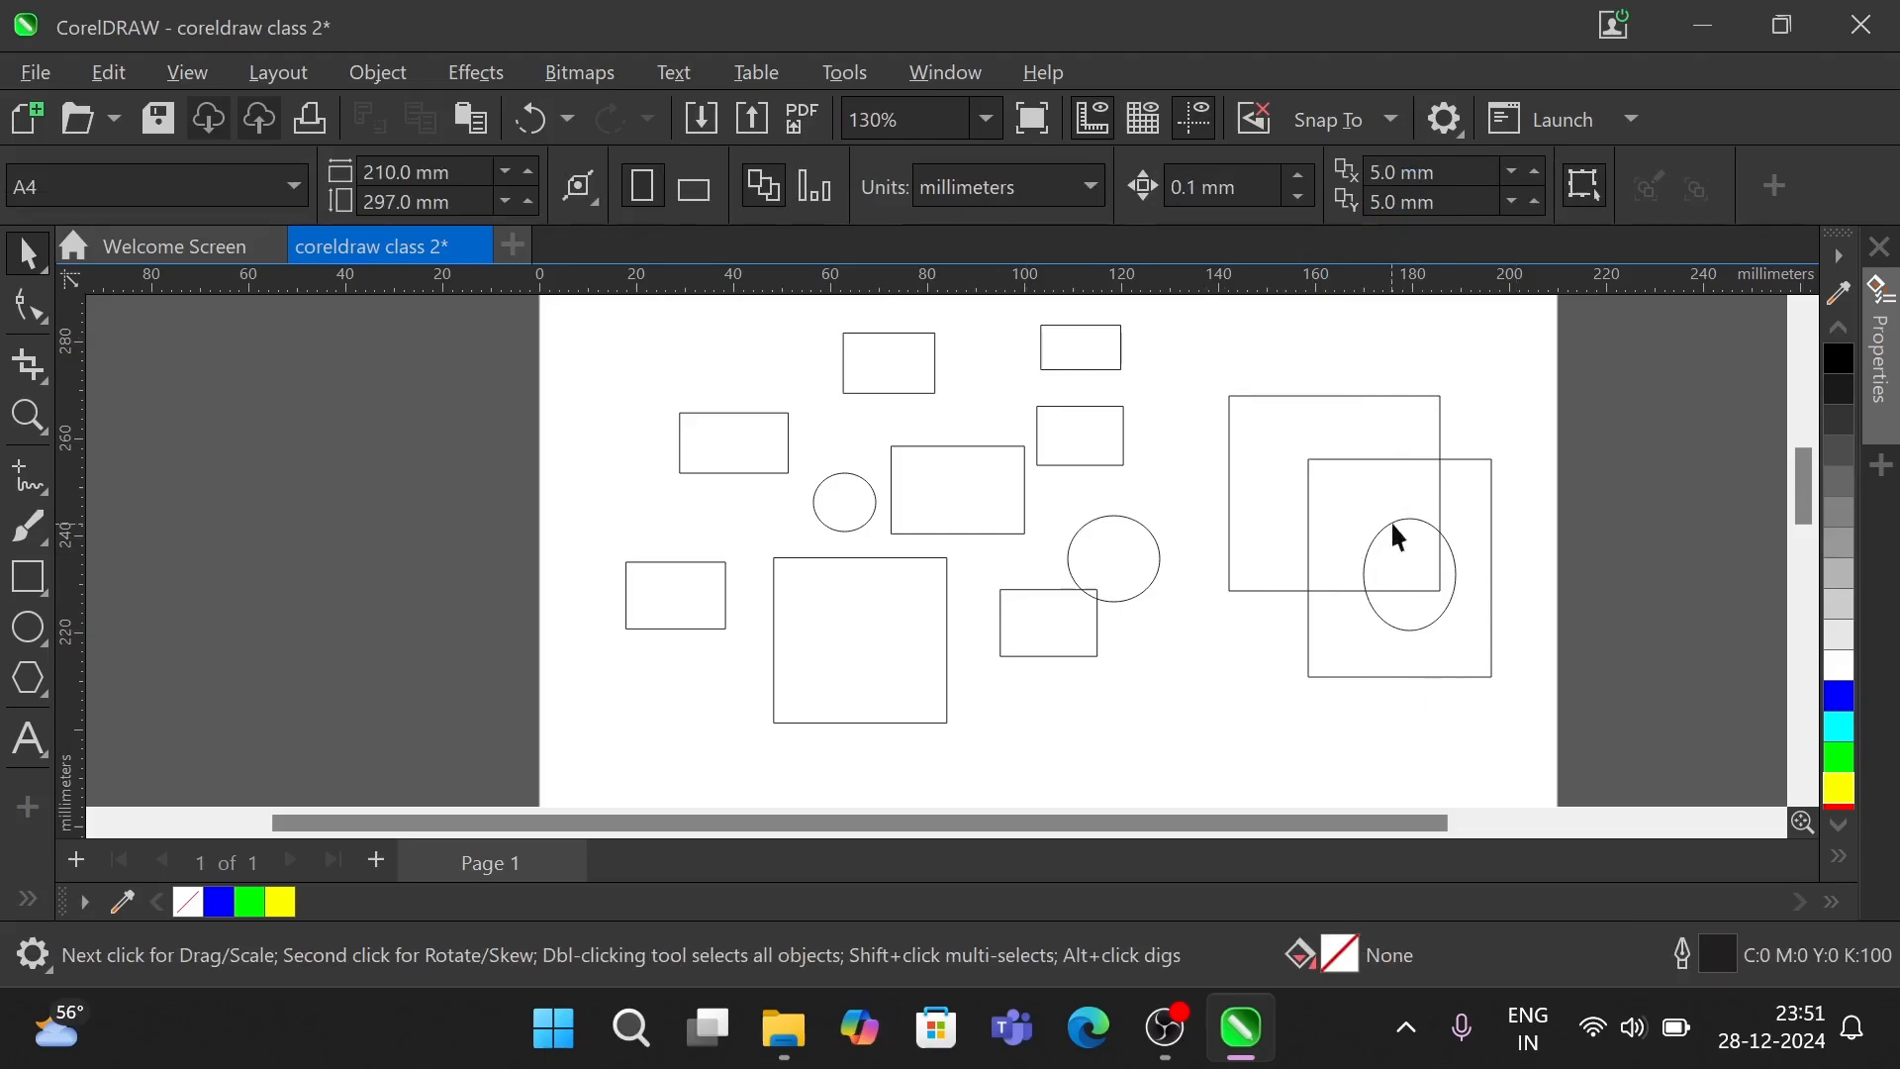
# - With Freehand Pick, shift the lower overlapping rectangle slightly up and right, and move its ellipse out to below the group's right-hand circle
pyautogui.click(47, 284)
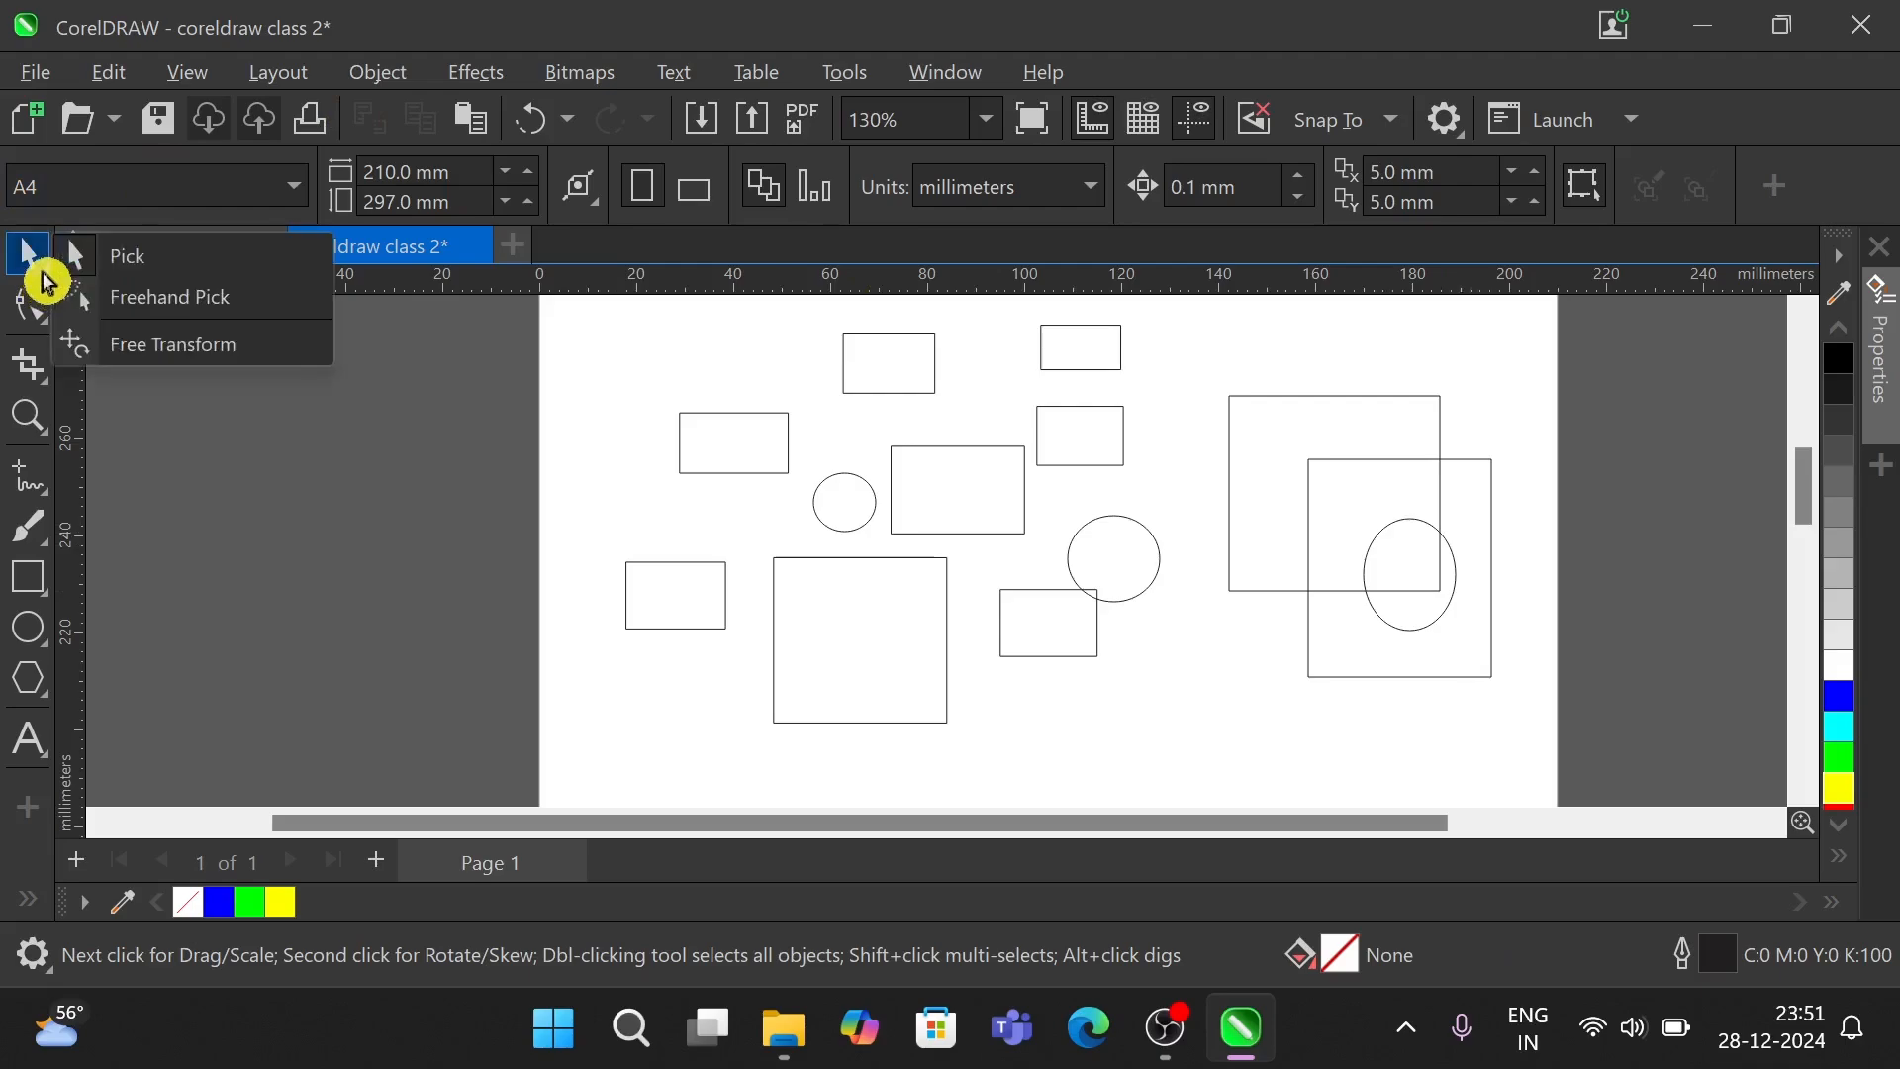
pyautogui.click(150, 297)
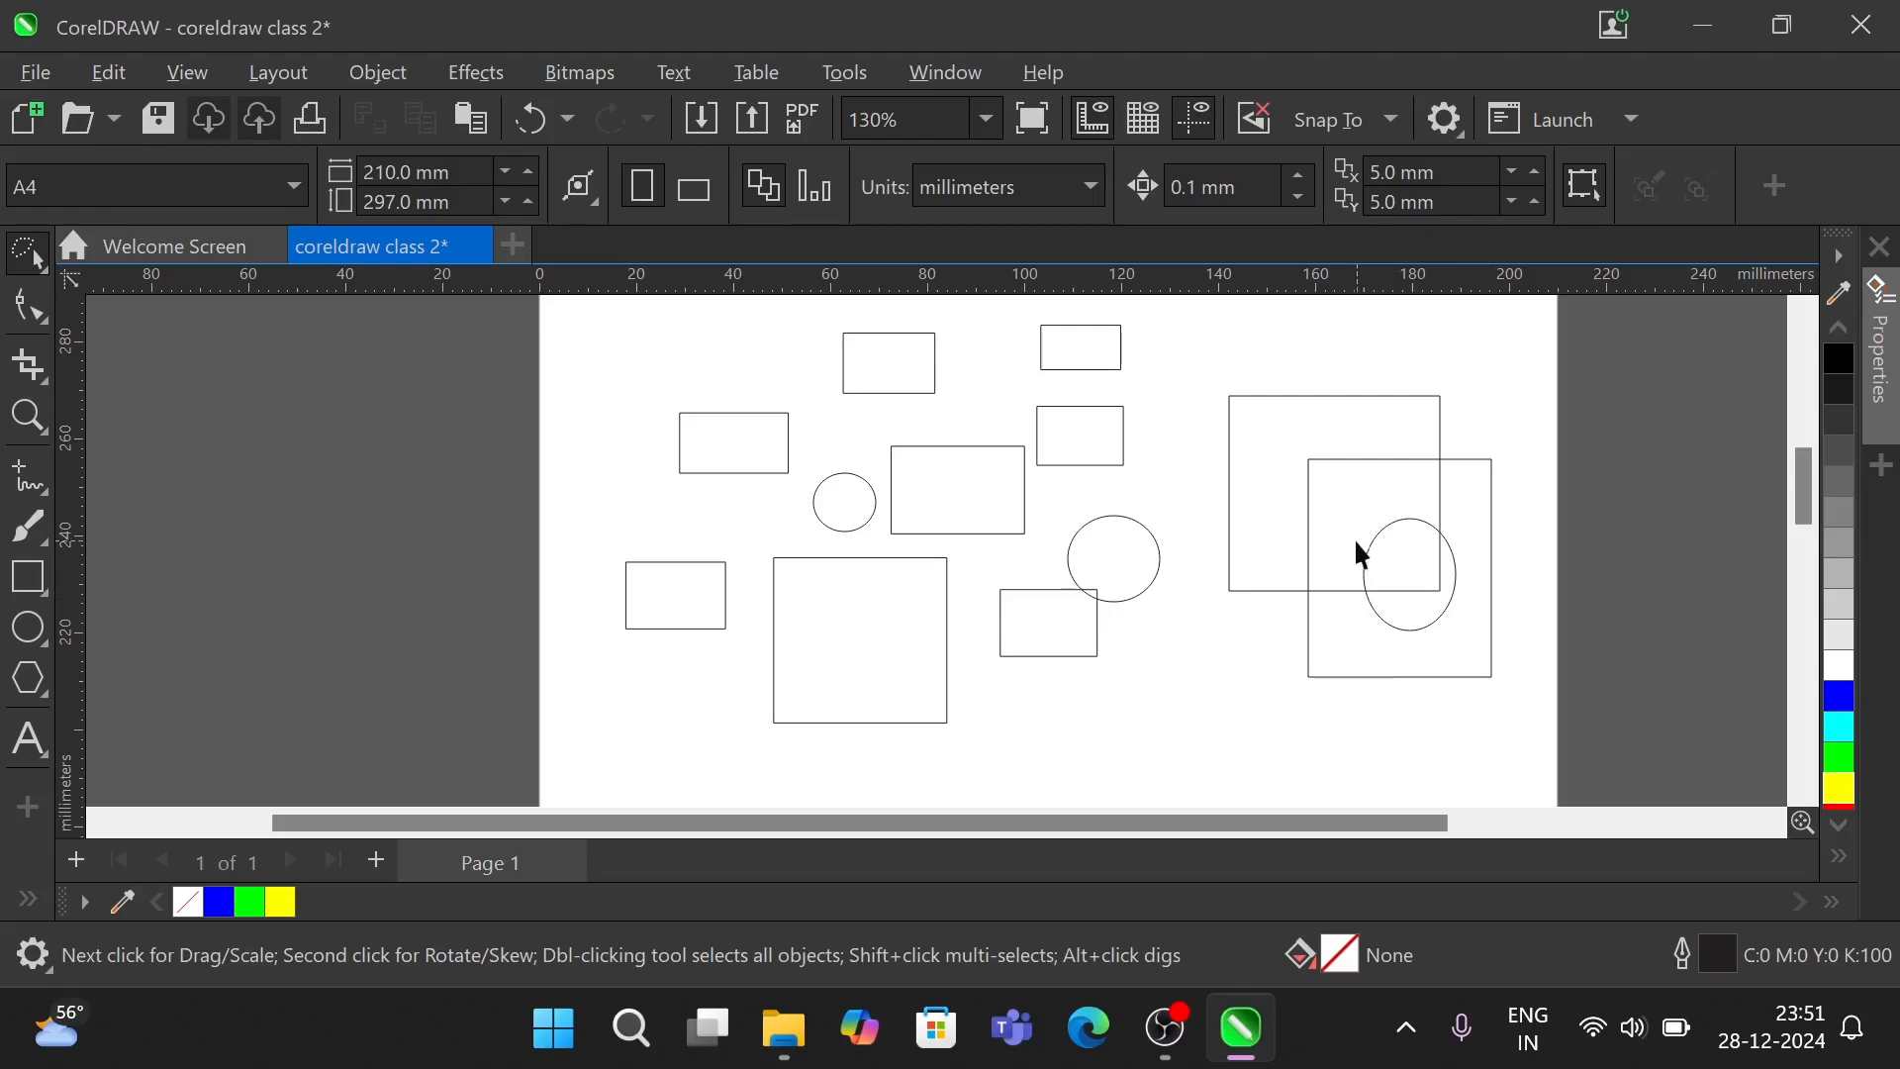
pyautogui.moveTo(1350, 531)
pyautogui.mouseDown()
pyautogui.moveTo(1374, 503)
pyautogui.moveTo(1361, 528)
pyautogui.mouseUp()
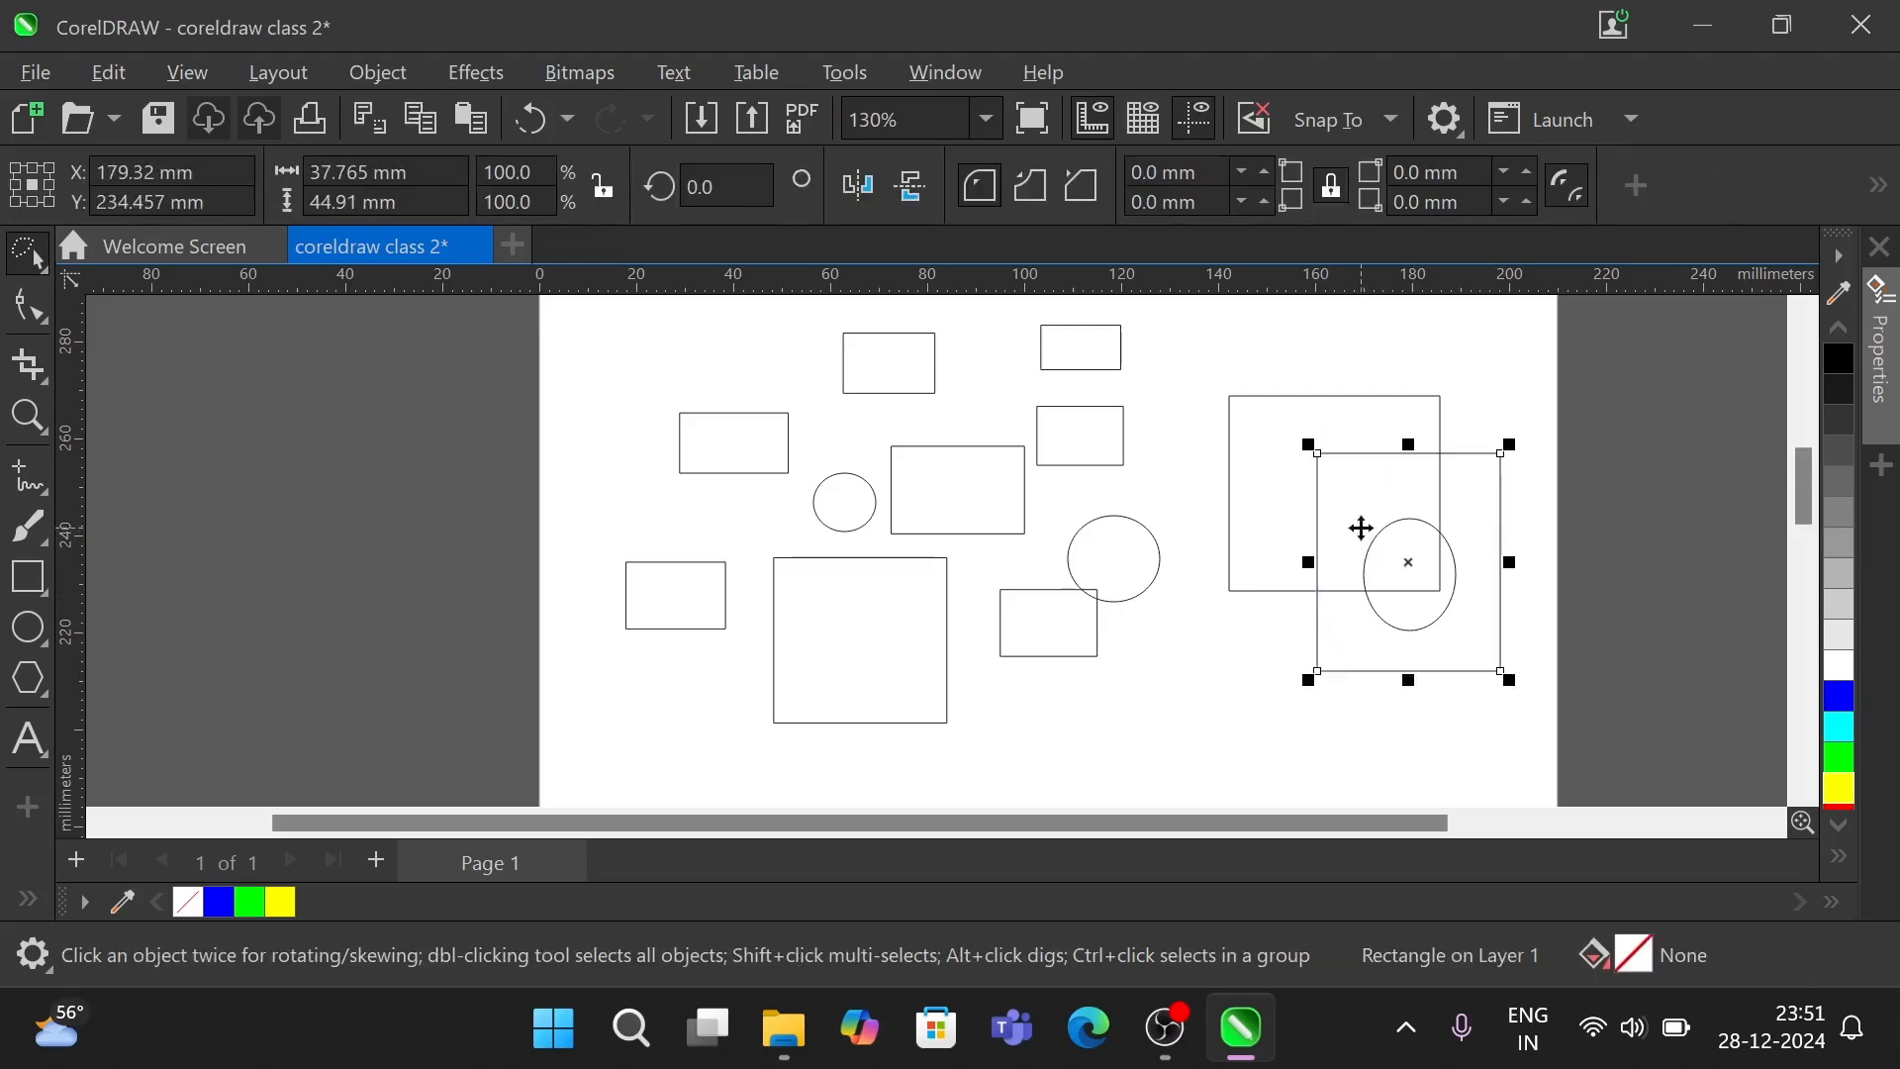
pyautogui.click(1224, 697)
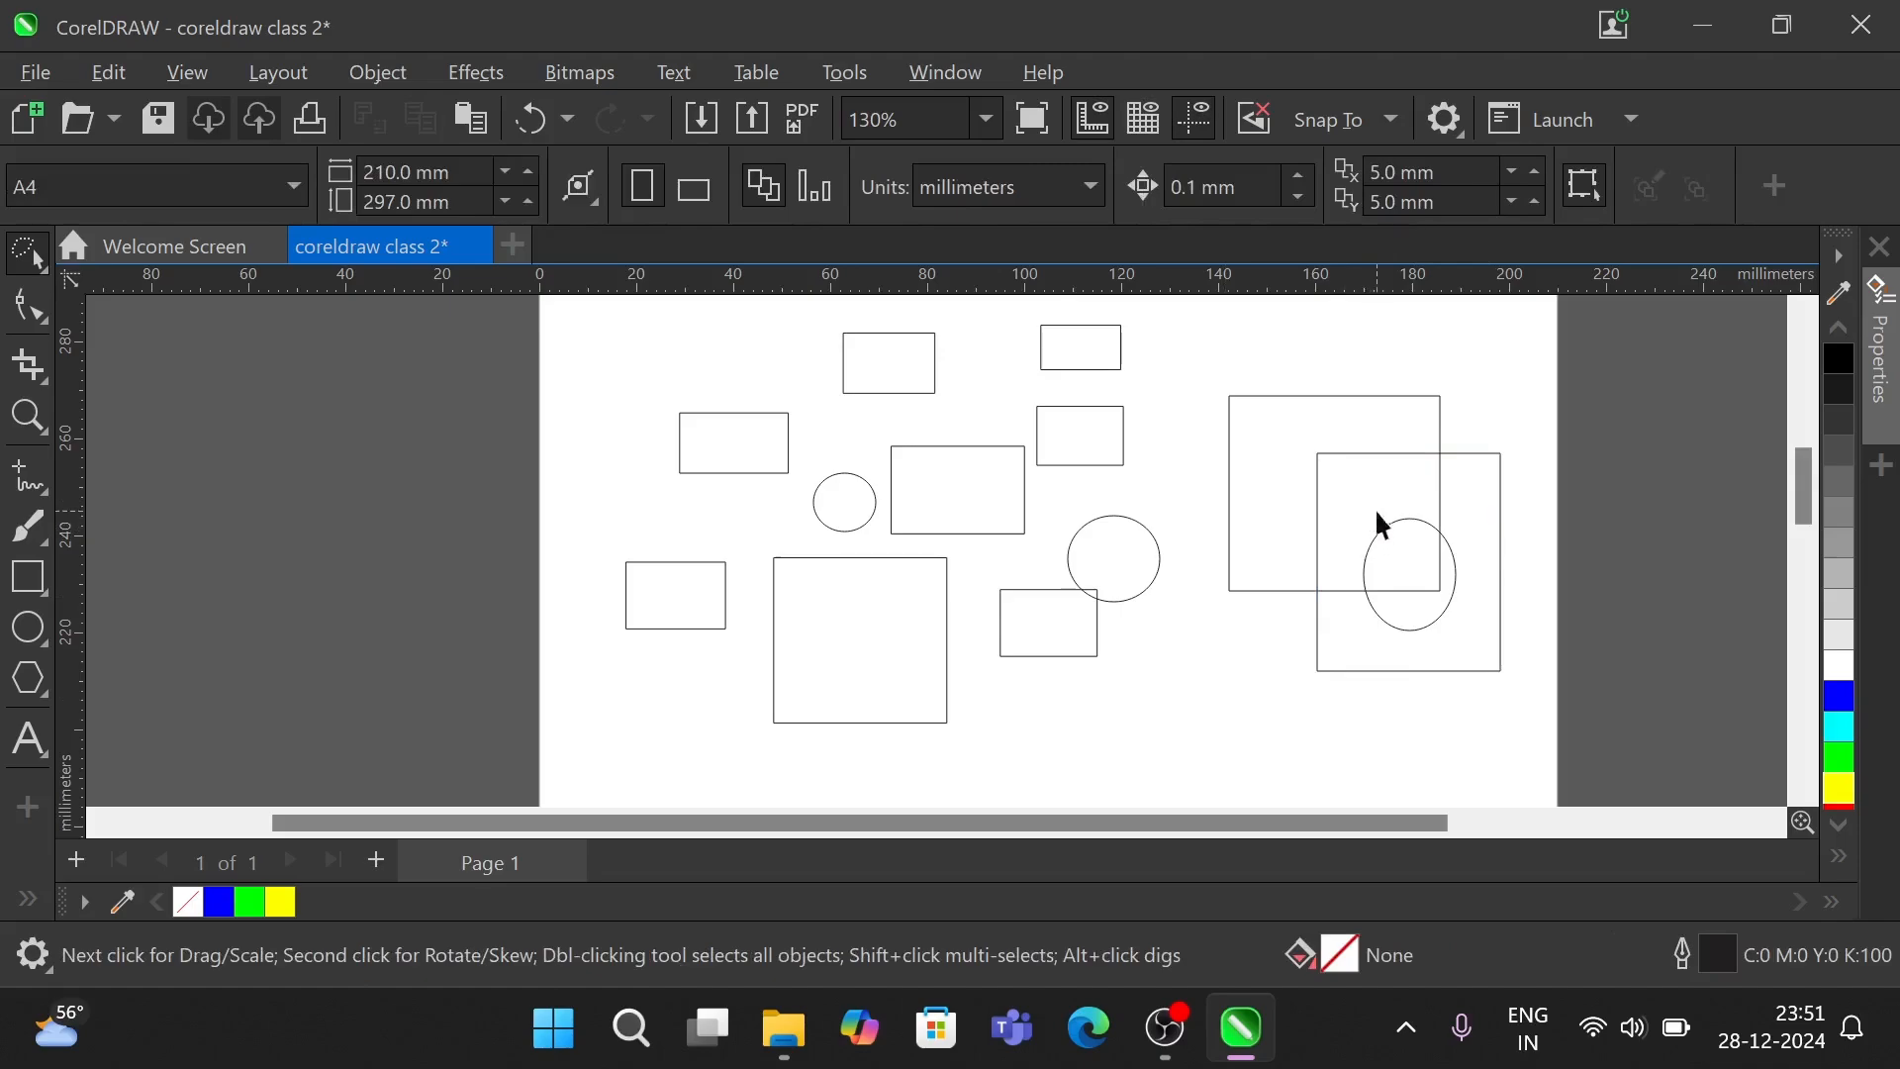
pyautogui.moveTo(1397, 546); pyautogui.dragTo(1162, 664)
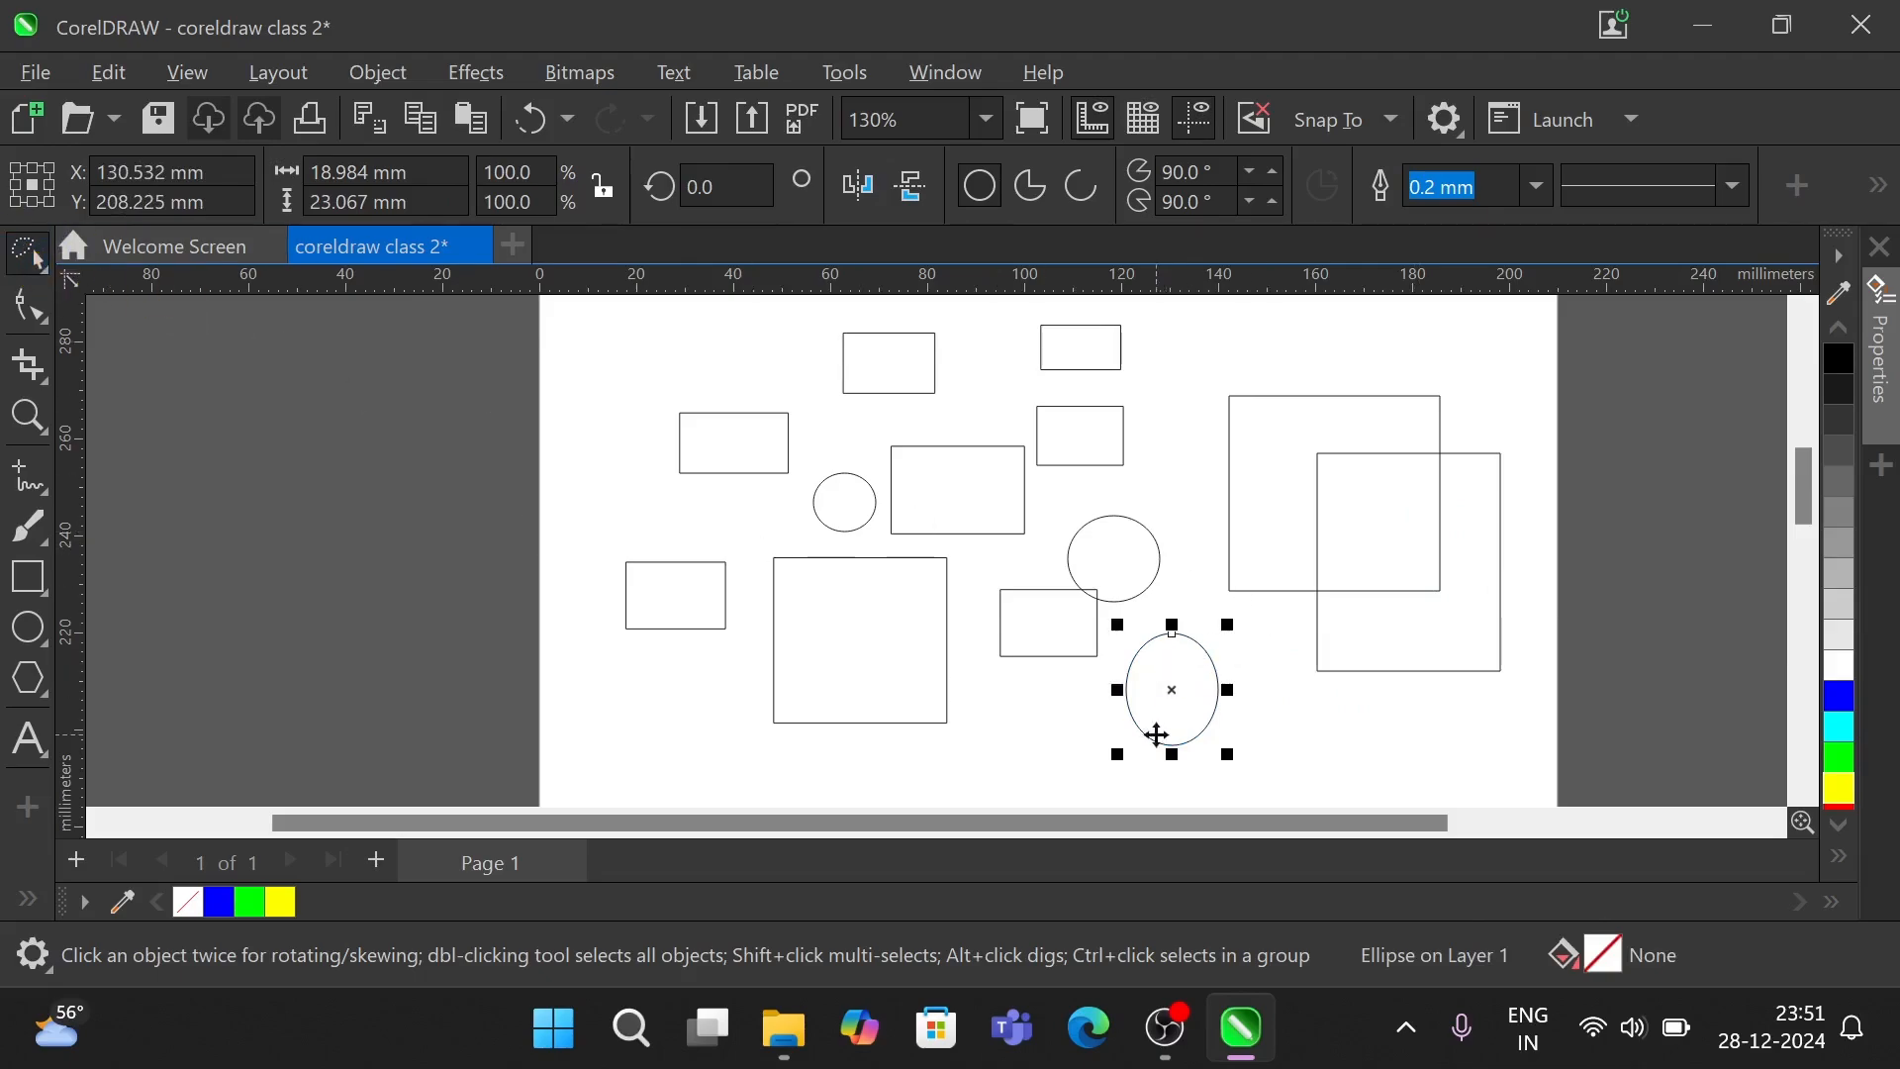
# - Select only the upper of the two overlapping rectangles by lassoing around it with Freehand Pick, and clear the selection
pyautogui.moveTo(1192, 452)
pyautogui.mouseDown()
pyautogui.moveTo(1198, 410)
pyautogui.moveTo(1258, 364)
pyautogui.moveTo(1413, 382)
pyautogui.moveTo(1493, 417)
pyautogui.moveTo(1560, 501)
pyautogui.moveTo(1377, 638)
pyautogui.mouseUp()
pyautogui.moveTo(1231, 636)
pyautogui.mouseDown()
pyautogui.moveTo(1190, 569)
pyautogui.moveTo(1202, 492)
pyautogui.mouseUp()
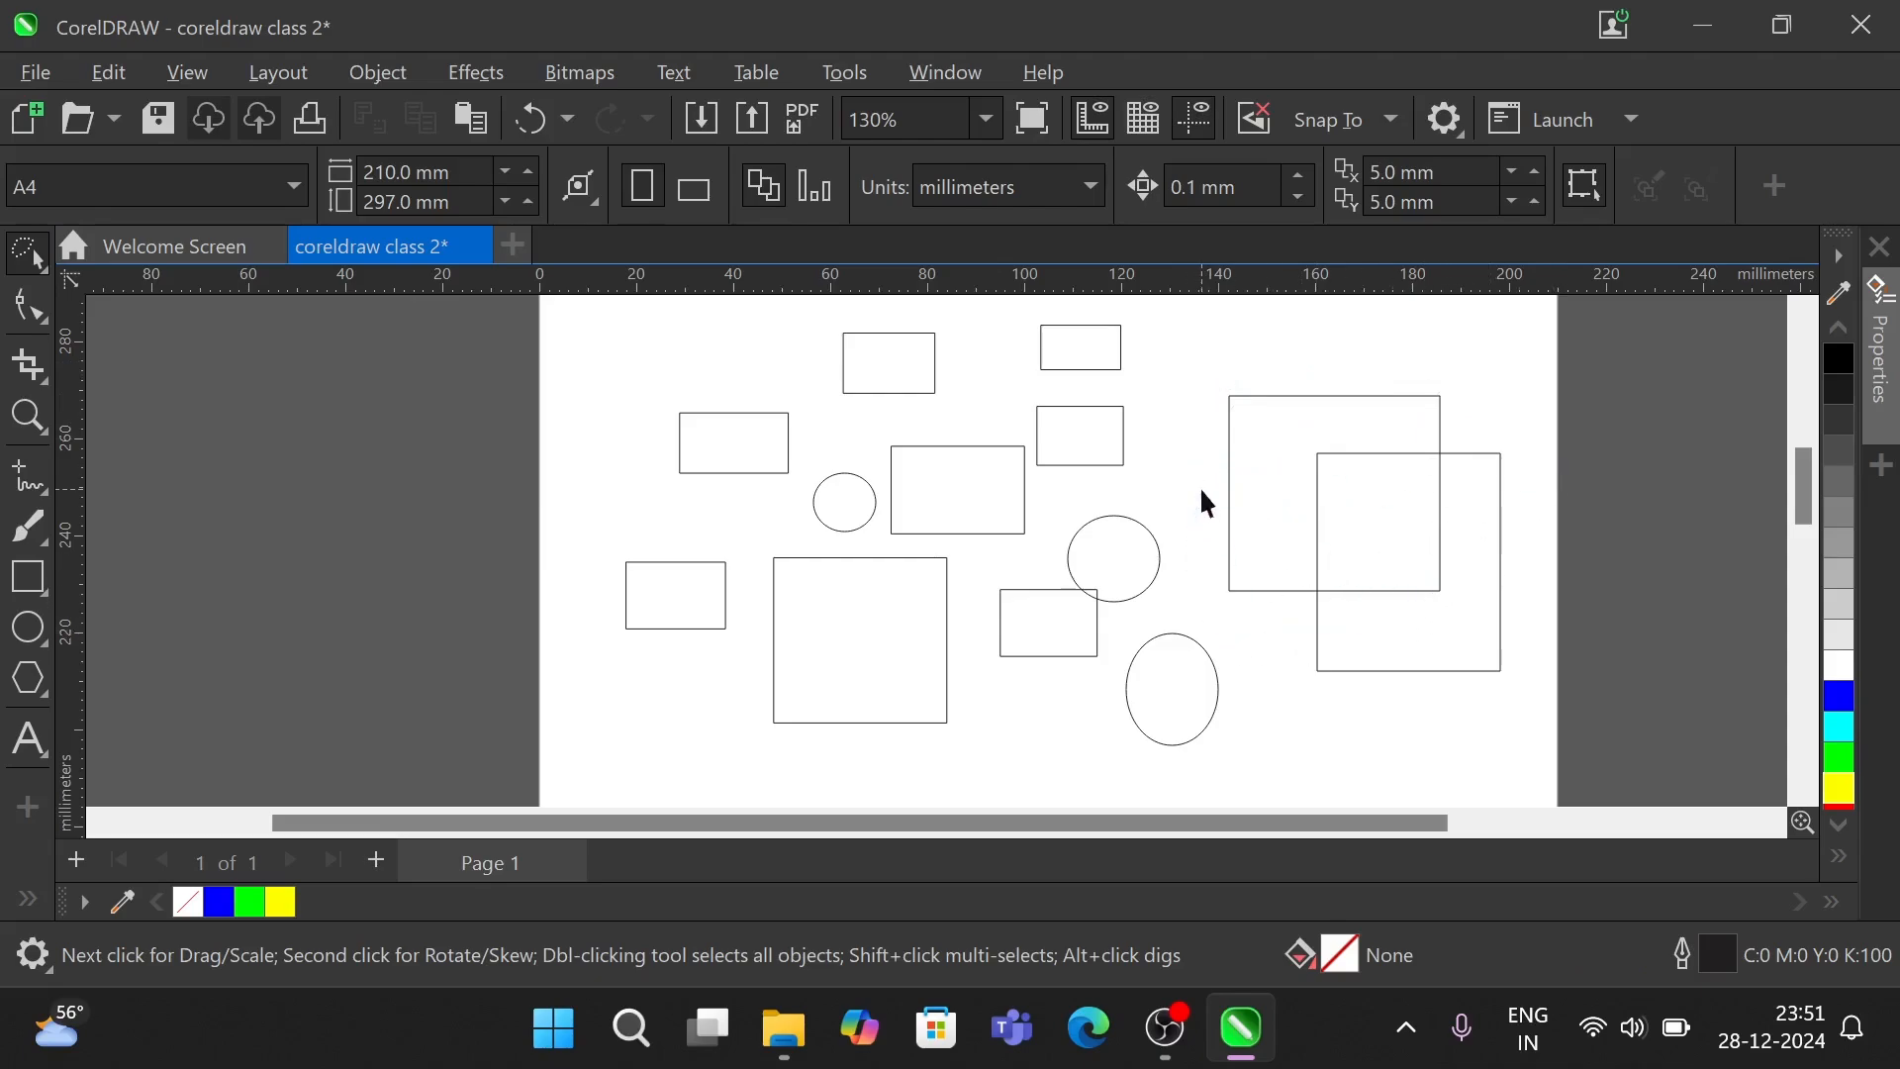
pyautogui.moveTo(1187, 396)
pyautogui.mouseDown()
pyautogui.moveTo(1279, 322)
pyautogui.moveTo(1388, 313)
pyautogui.moveTo(1495, 392)
pyautogui.moveTo(1496, 433)
pyautogui.moveTo(1453, 608)
pyautogui.moveTo(1402, 645)
pyautogui.moveTo(1253, 647)
pyautogui.moveTo(1208, 626)
pyautogui.moveTo(1181, 547)
pyautogui.mouseUp()
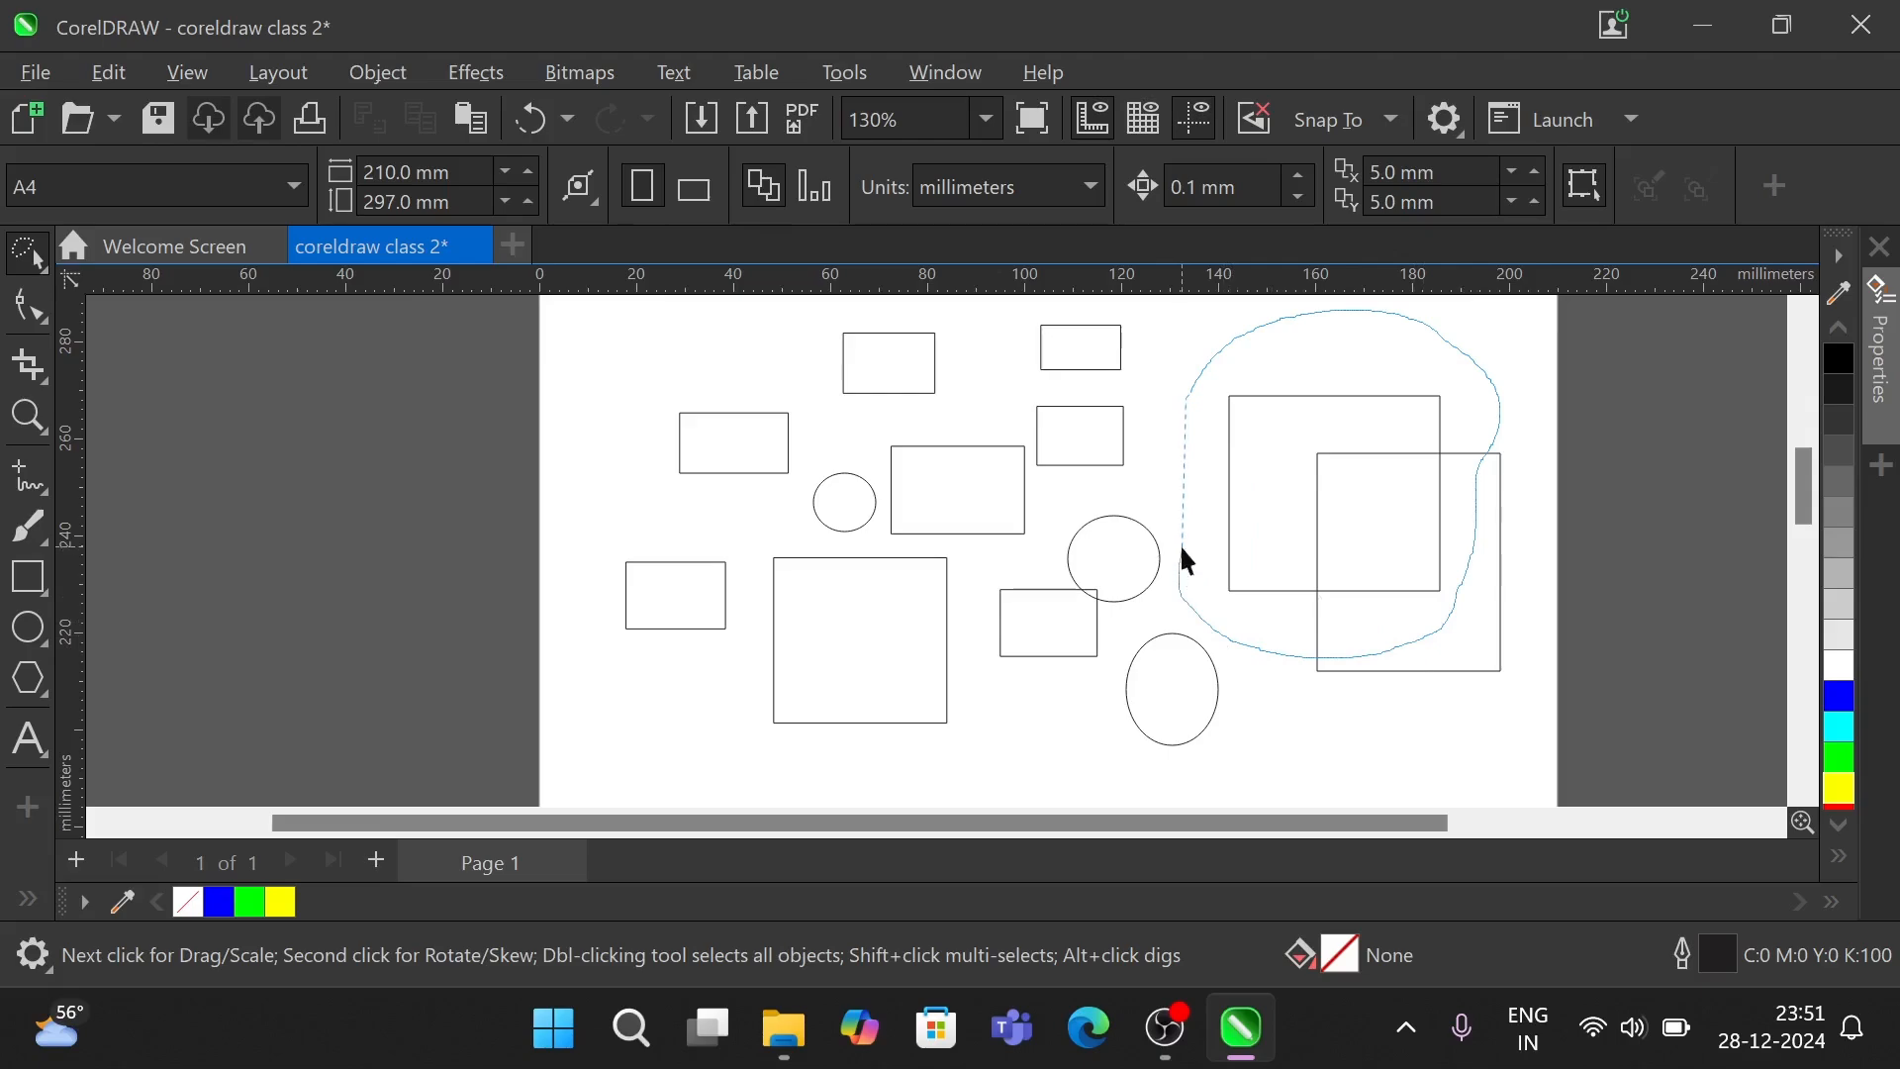
pyautogui.moveTo(1182, 412); pyautogui.dragTo(1186, 394)
pyautogui.moveTo(1186, 396); pyautogui.dragTo(1186, 396)
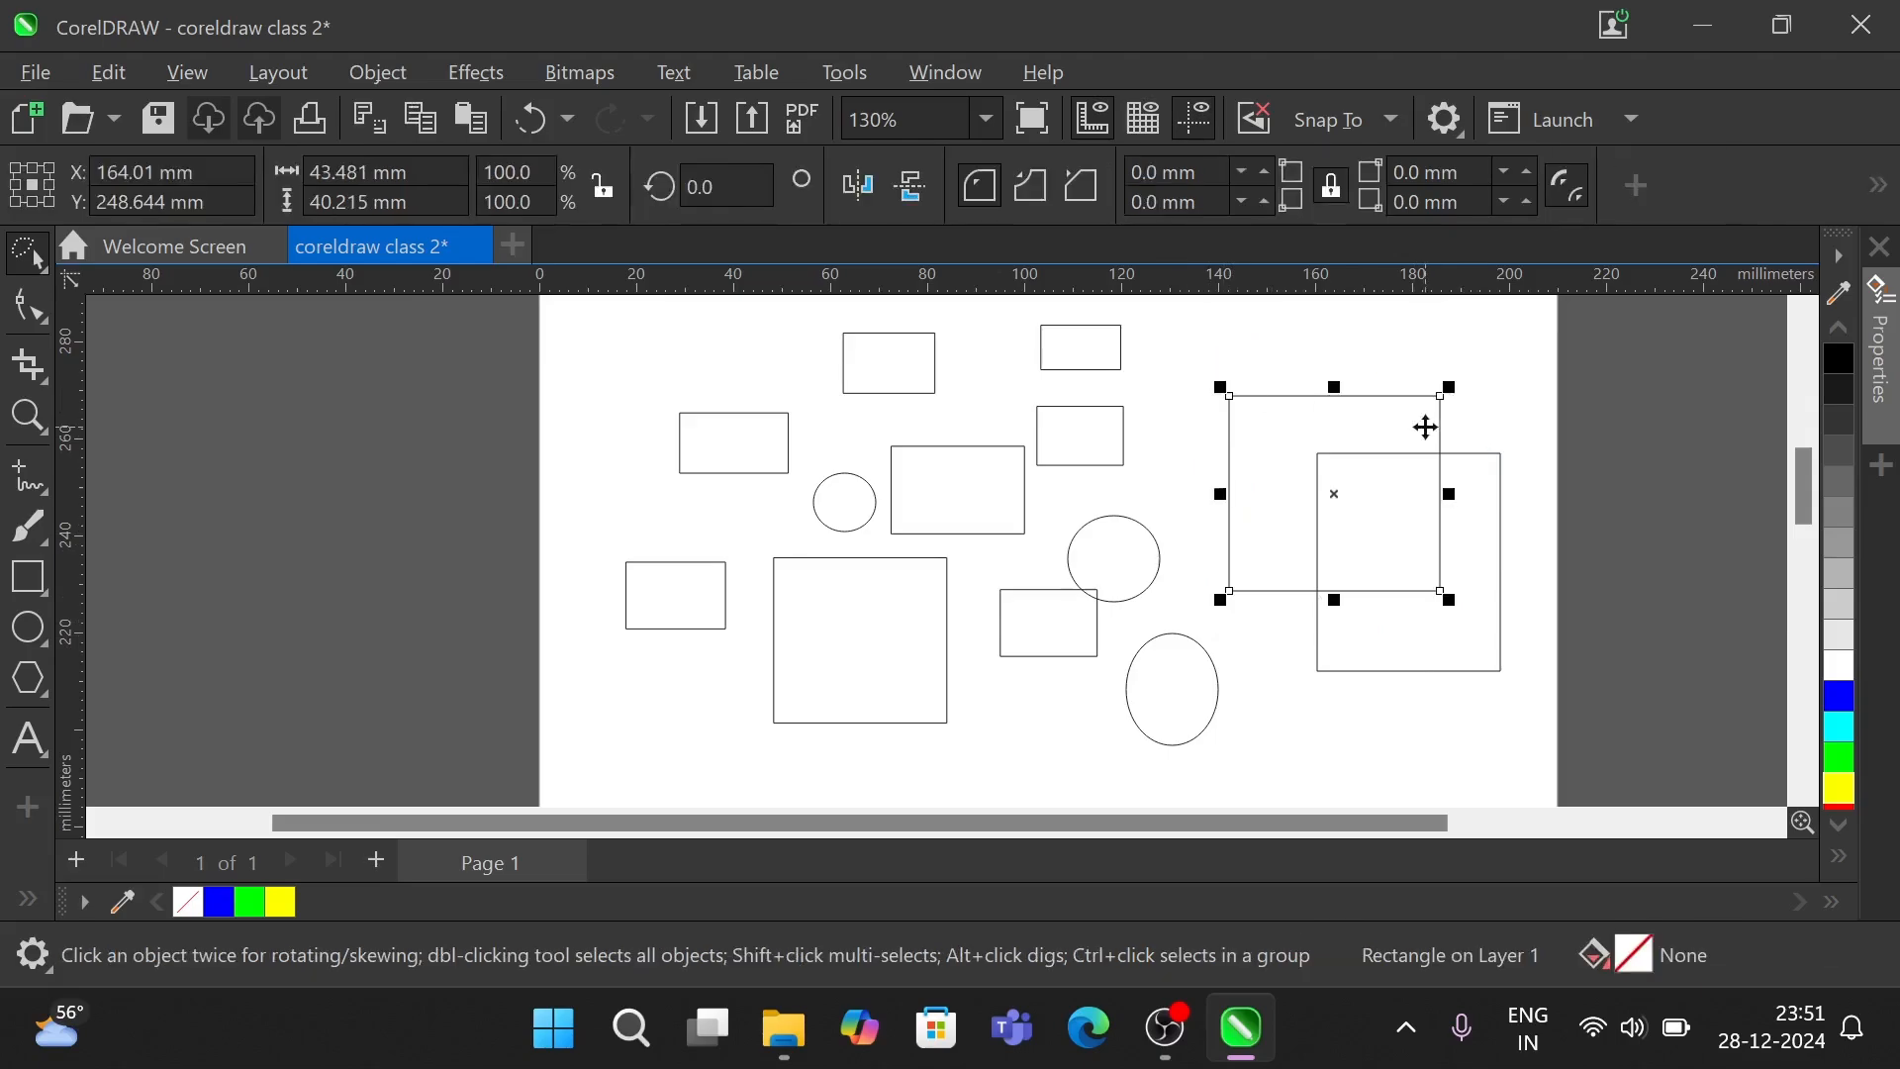
pyautogui.click(1063, 714)
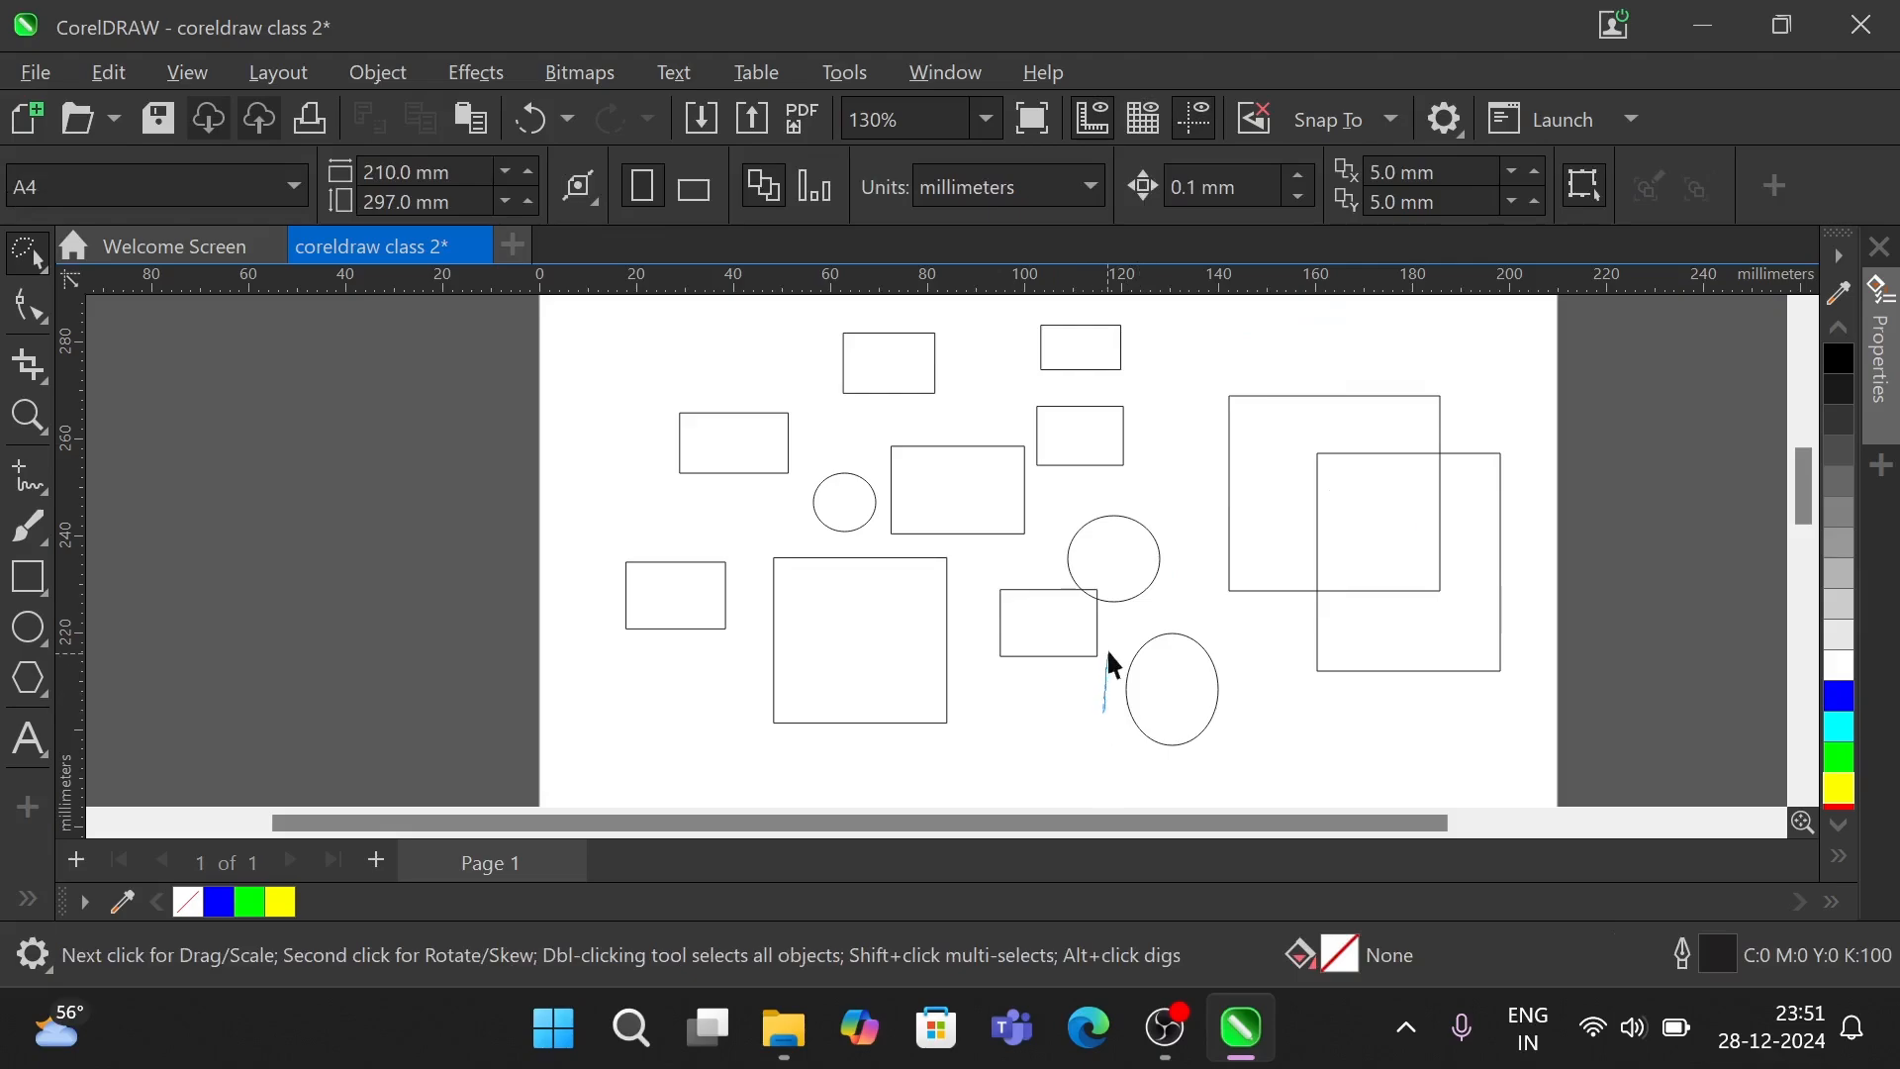
# - Lasso the separate ellipse, move it back inside the lower overlapping rectangle, and shift that rectangle slightly down and right
pyautogui.moveTo(1131, 598)
pyautogui.mouseDown()
pyautogui.moveTo(1163, 574)
pyautogui.moveTo(1202, 584)
pyautogui.mouseUp()
pyautogui.moveTo(1100, 731)
pyautogui.mouseDown()
pyautogui.moveTo(1176, 719)
pyautogui.moveTo(1308, 648)
pyautogui.moveTo(1381, 567)
pyautogui.moveTo(1425, 620)
pyautogui.mouseUp()
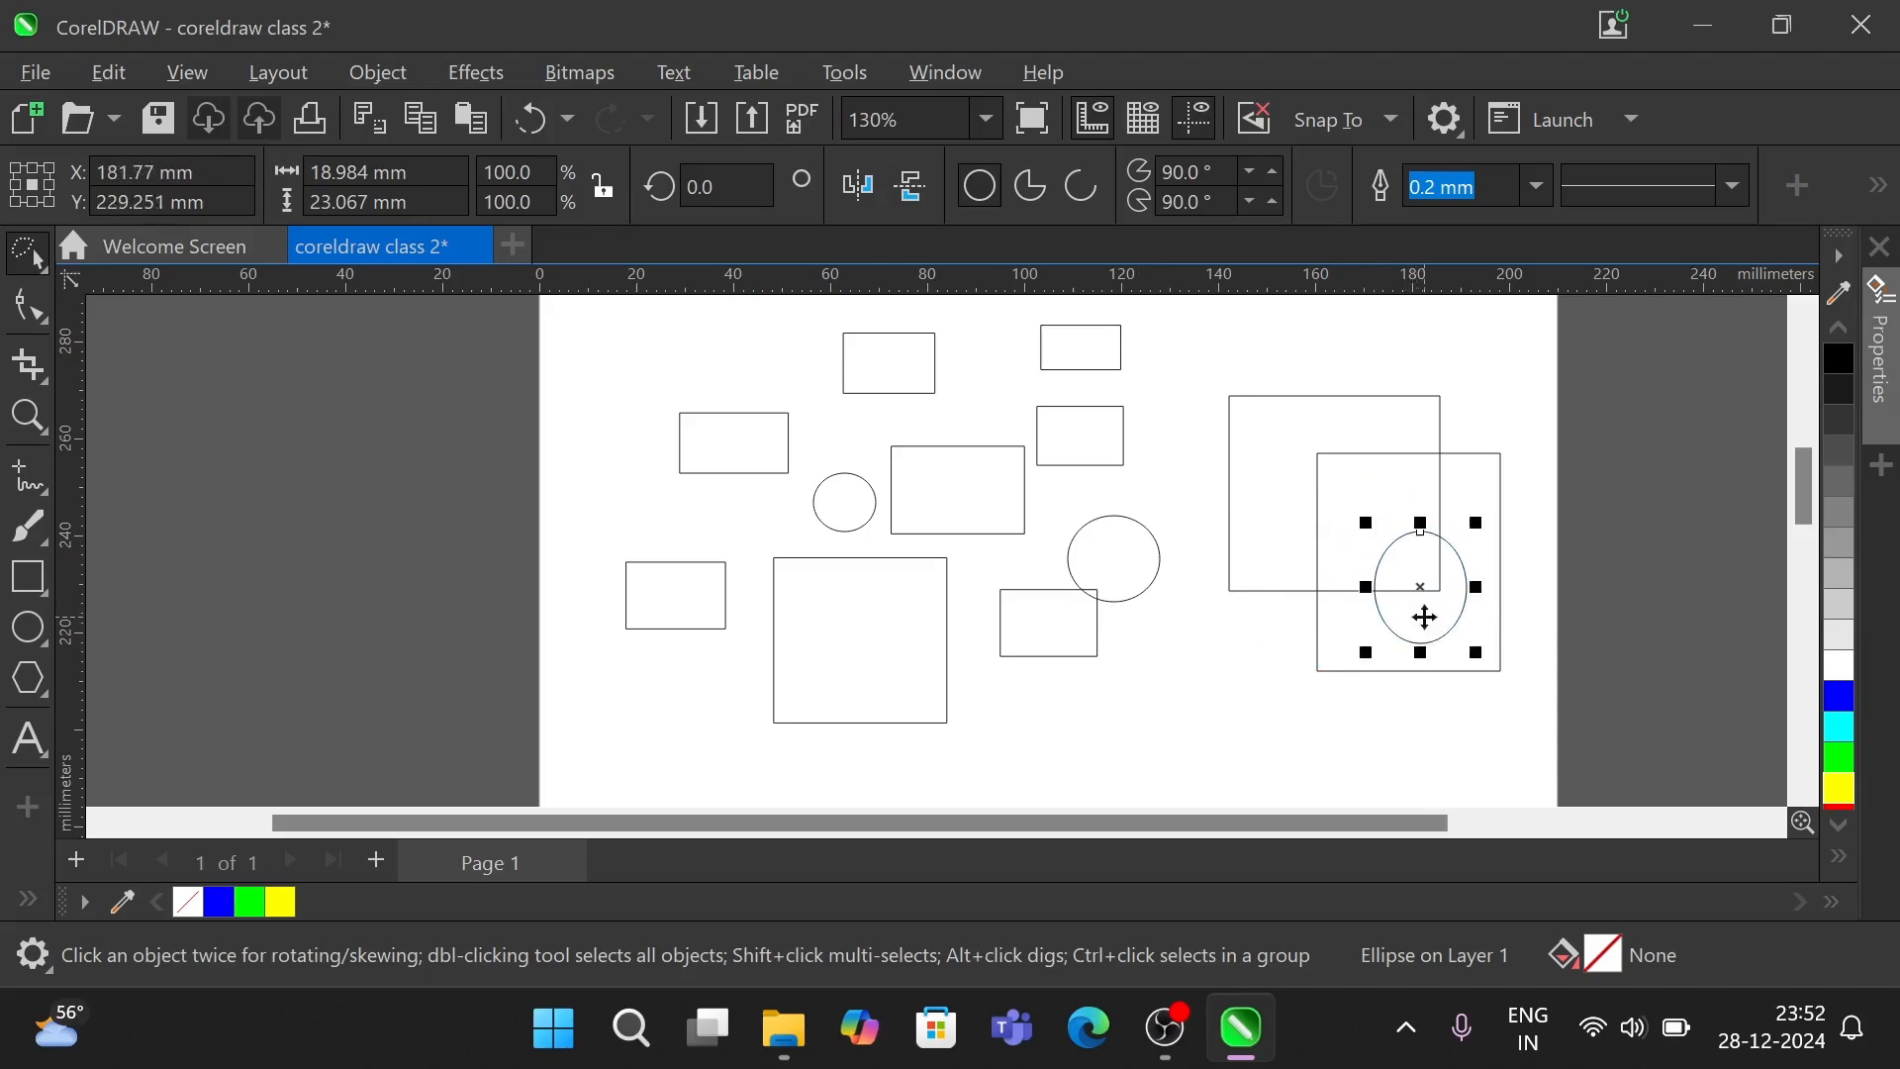
pyautogui.click(1204, 745)
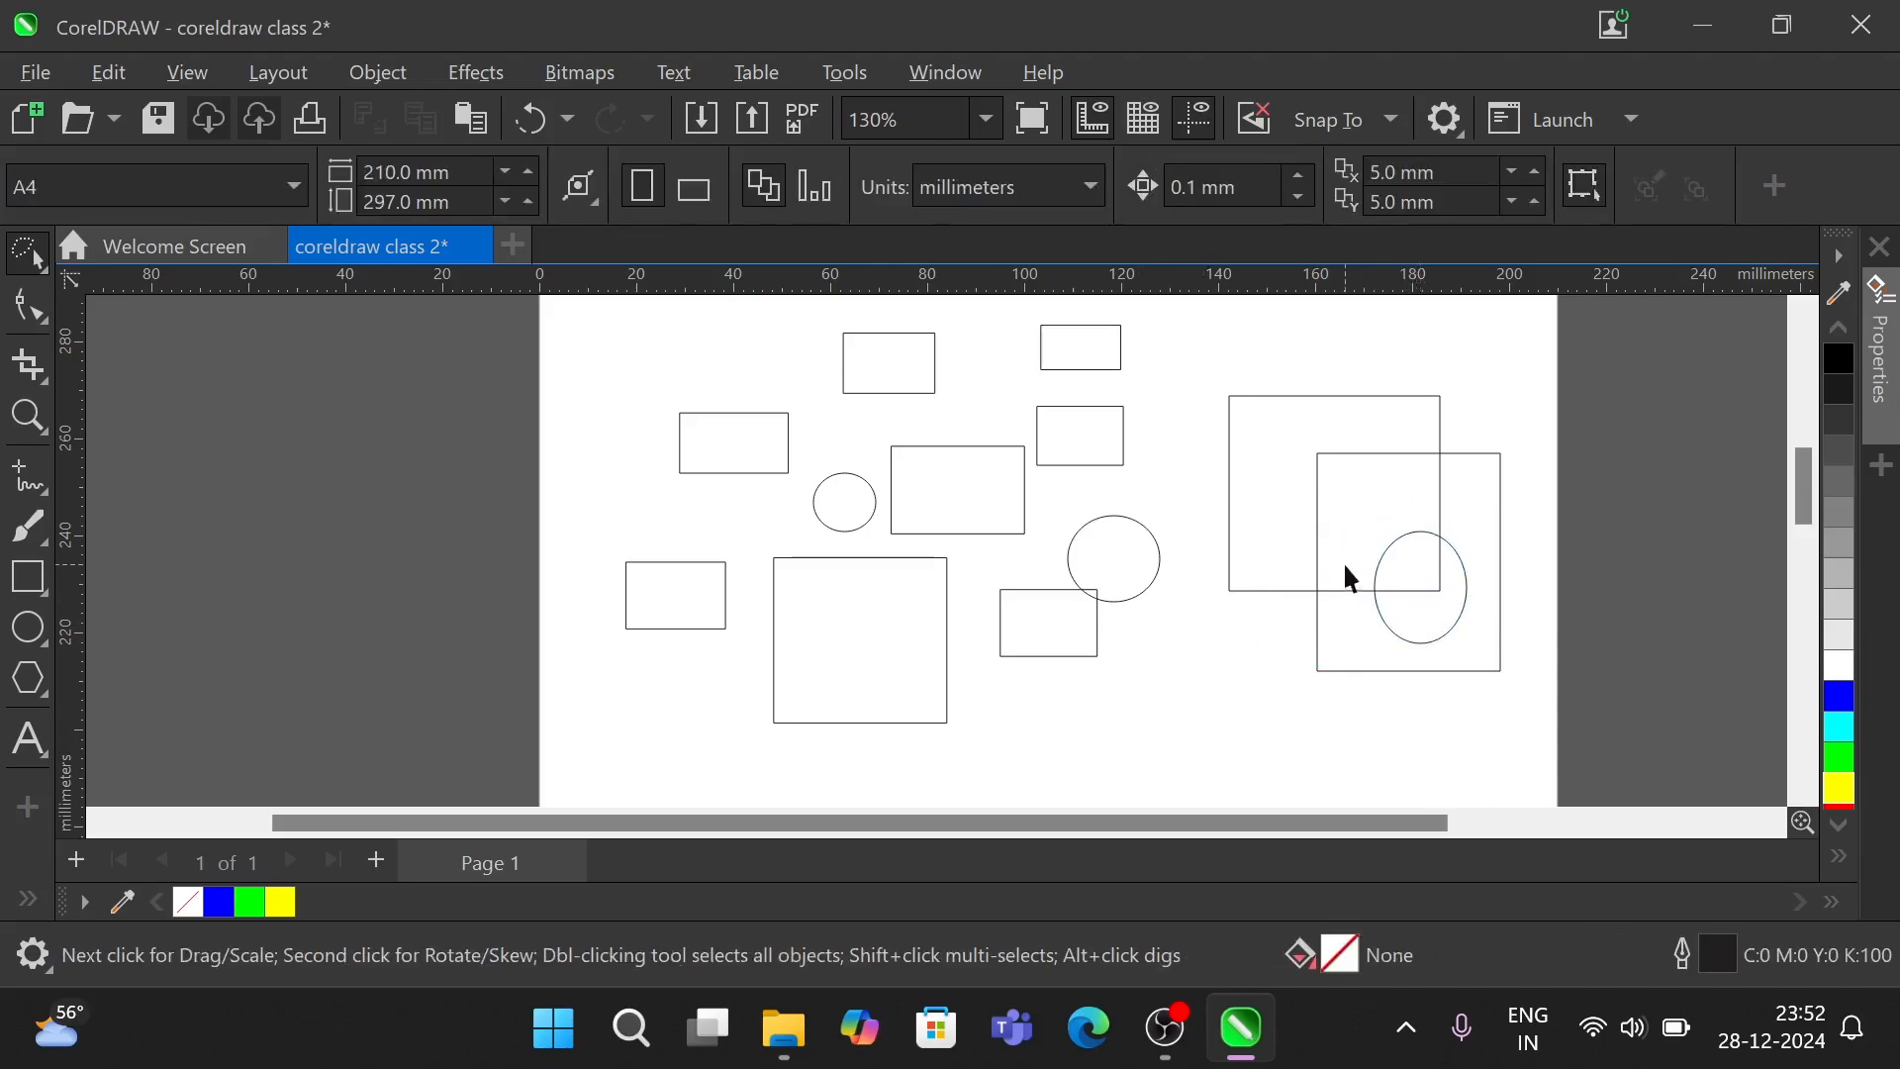
pyautogui.moveTo(1345, 567)
pyautogui.mouseDown()
pyautogui.moveTo(1357, 555)
pyautogui.moveTo(1349, 581)
pyautogui.mouseUp()
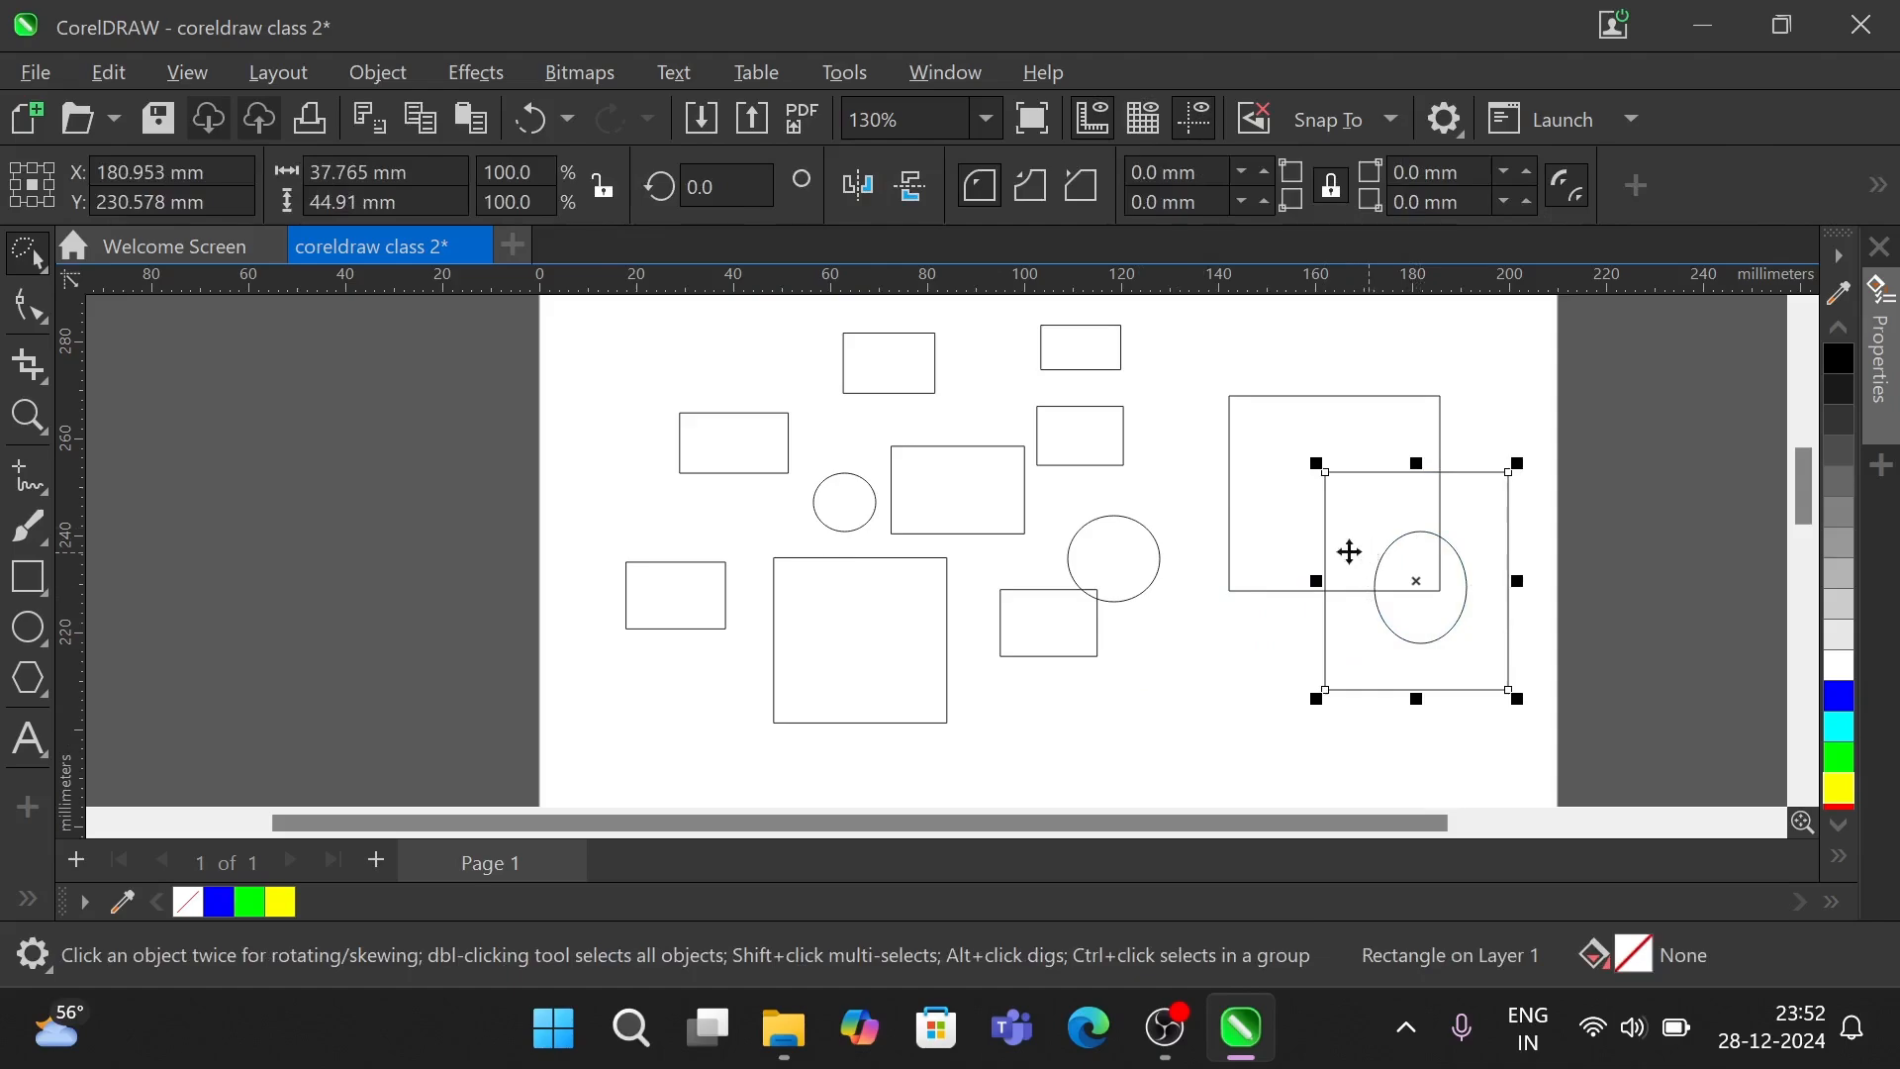
# - Move the lower overlapping rectangle over the group's right-hand circle and the upper one over the page's top edge, and clear the selection
pyautogui.click(1222, 666)
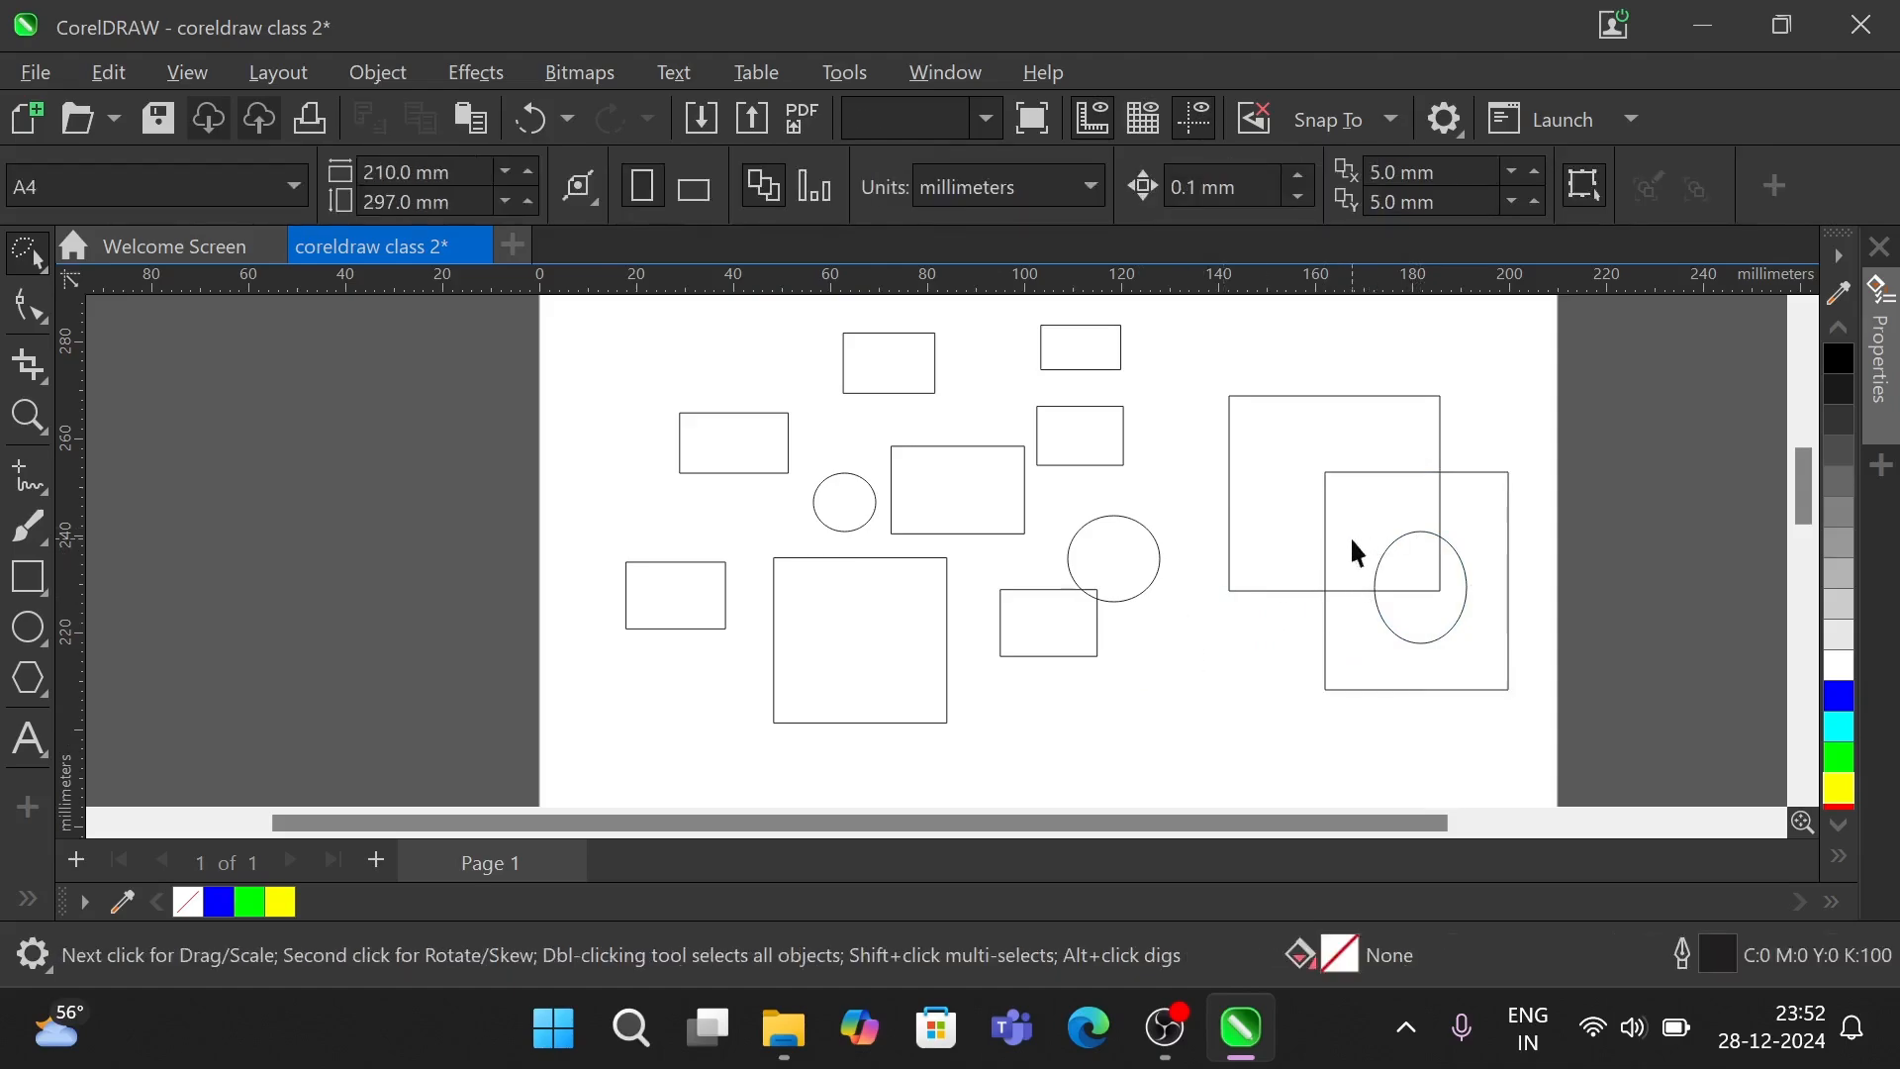
pyautogui.moveTo(1353, 537); pyautogui.dragTo(1163, 508)
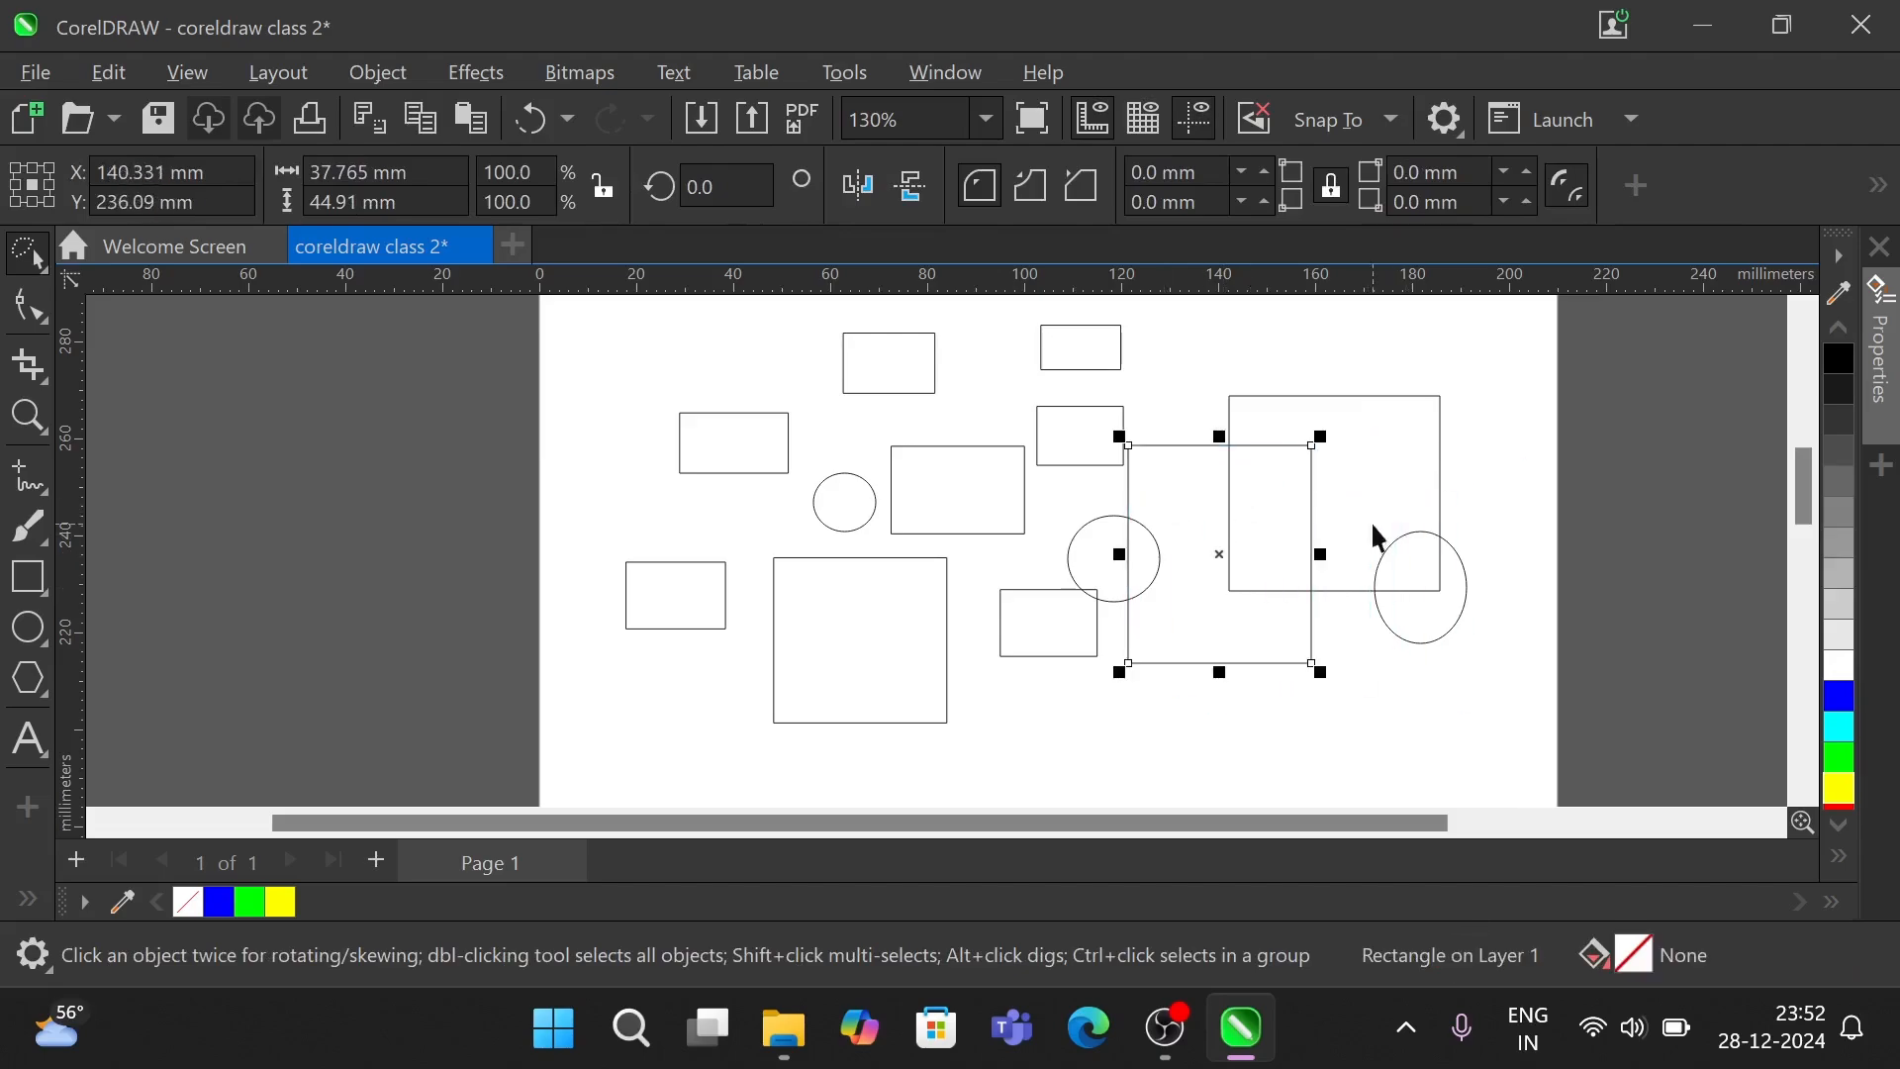
pyautogui.moveTo(1380, 540); pyautogui.dragTo(1180, 312)
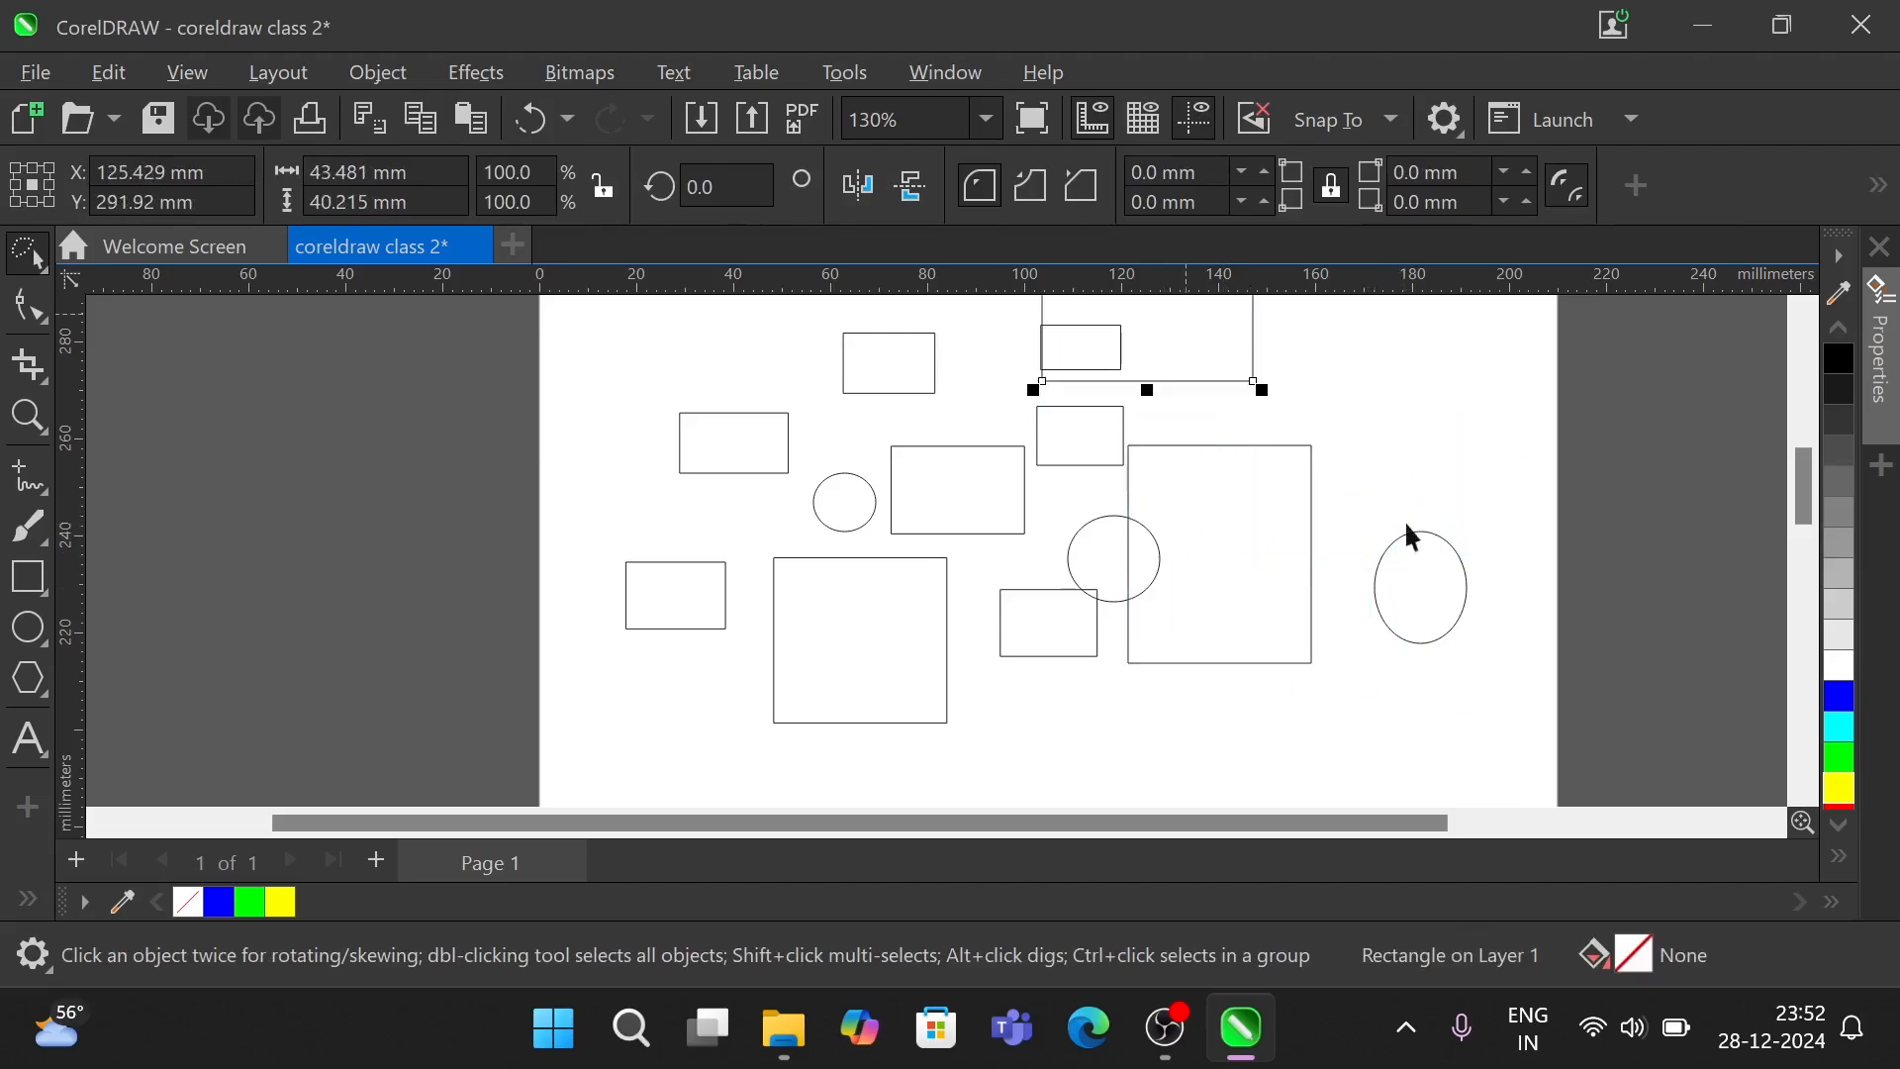
pyautogui.click(1352, 515)
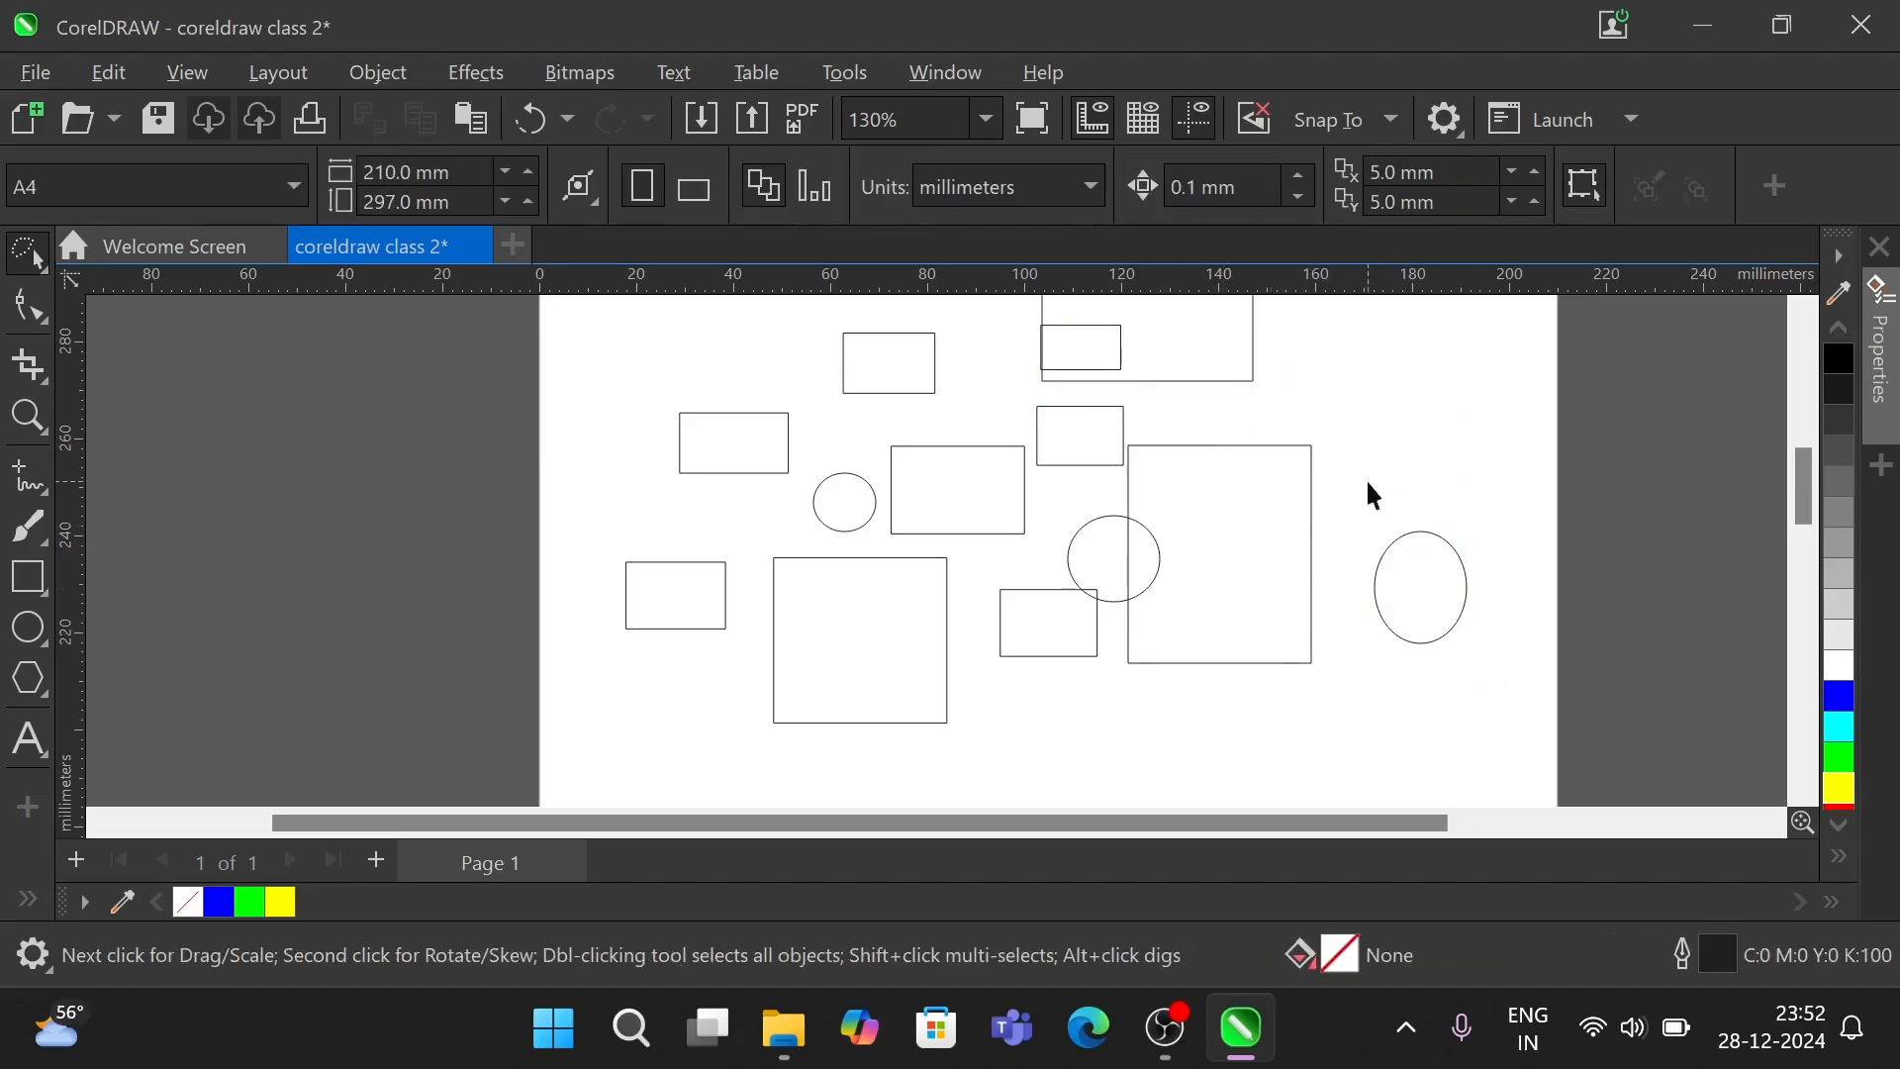
# - Lasso the large rectangle together with the circle overlapping its left edge using Freehand Pick, and clear the selection
pyautogui.moveTo(1168, 401)
pyautogui.mouseDown()
pyautogui.moveTo(1067, 460)
pyautogui.moveTo(1050, 532)
pyautogui.moveTo(1078, 622)
pyautogui.moveTo(1130, 685)
pyautogui.mouseUp()
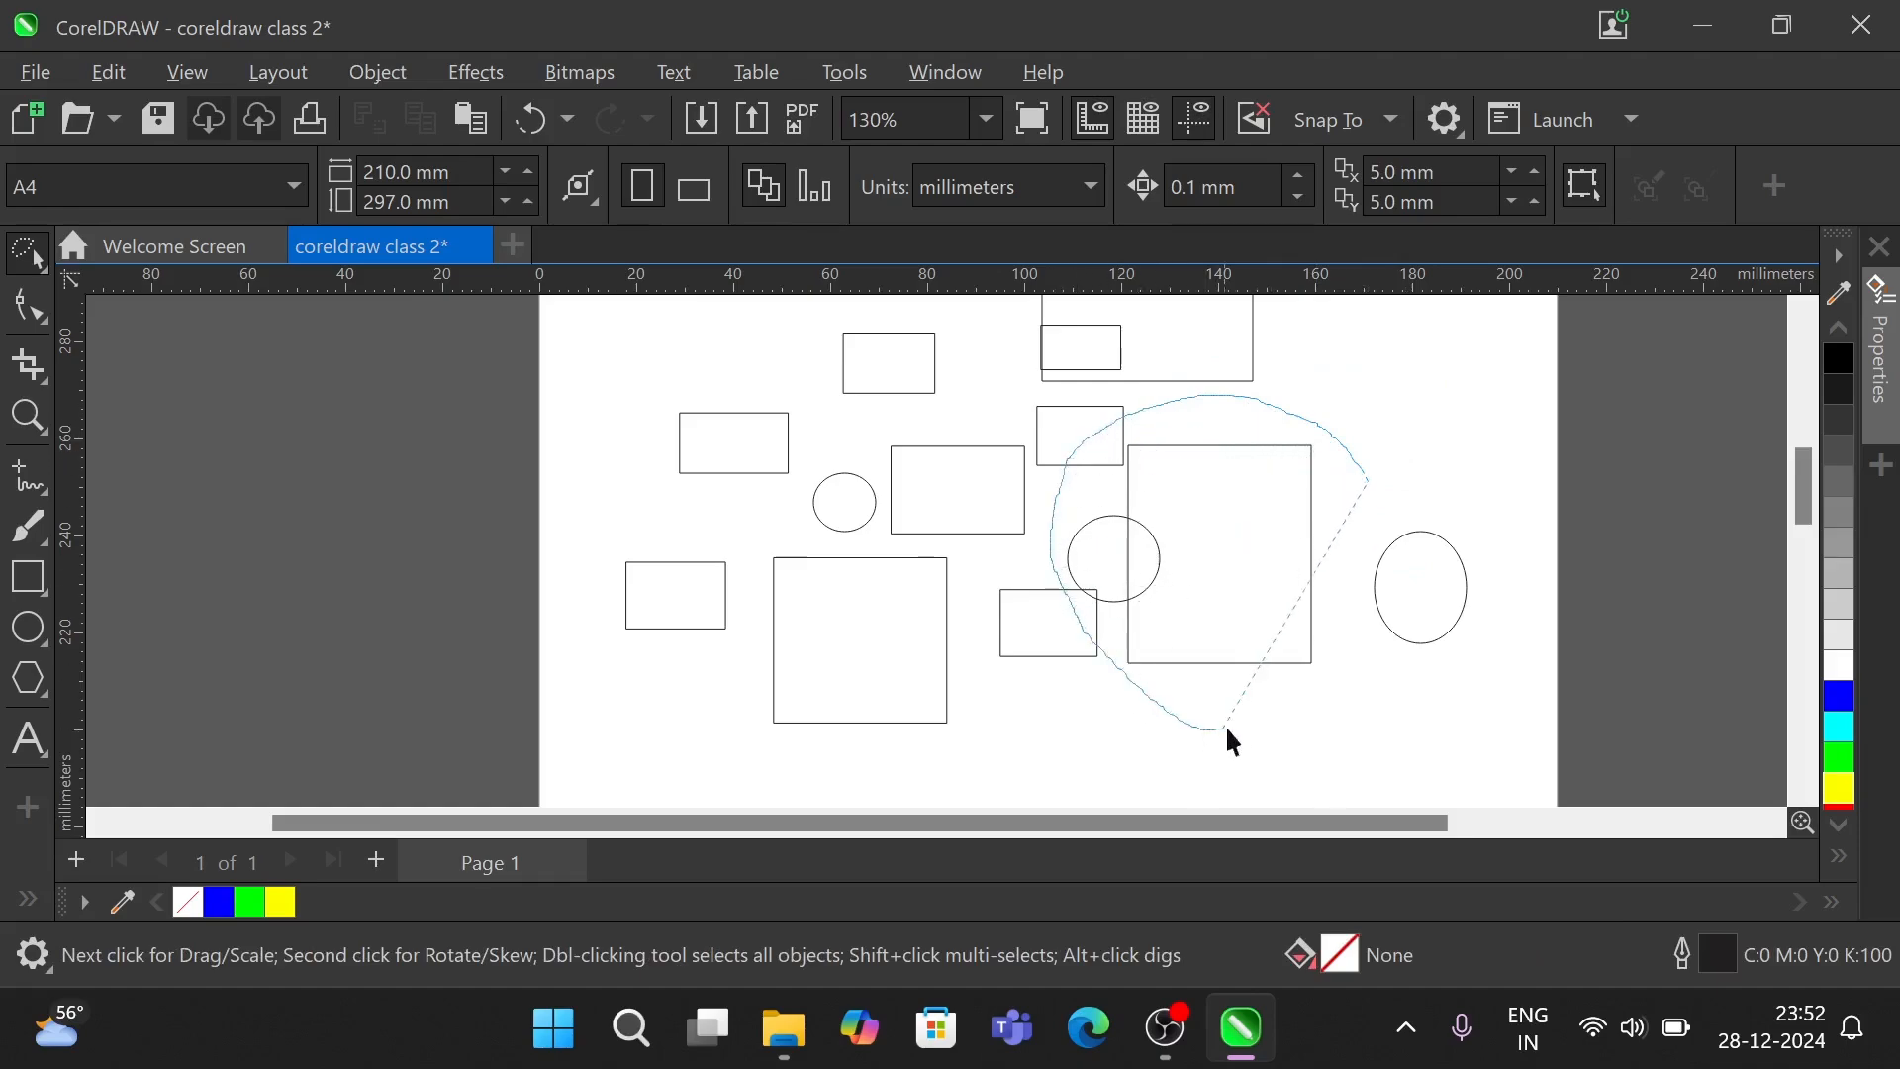
pyautogui.moveTo(1232, 736); pyautogui.dragTo(1332, 687)
pyautogui.moveTo(1369, 512); pyautogui.dragTo(1357, 495)
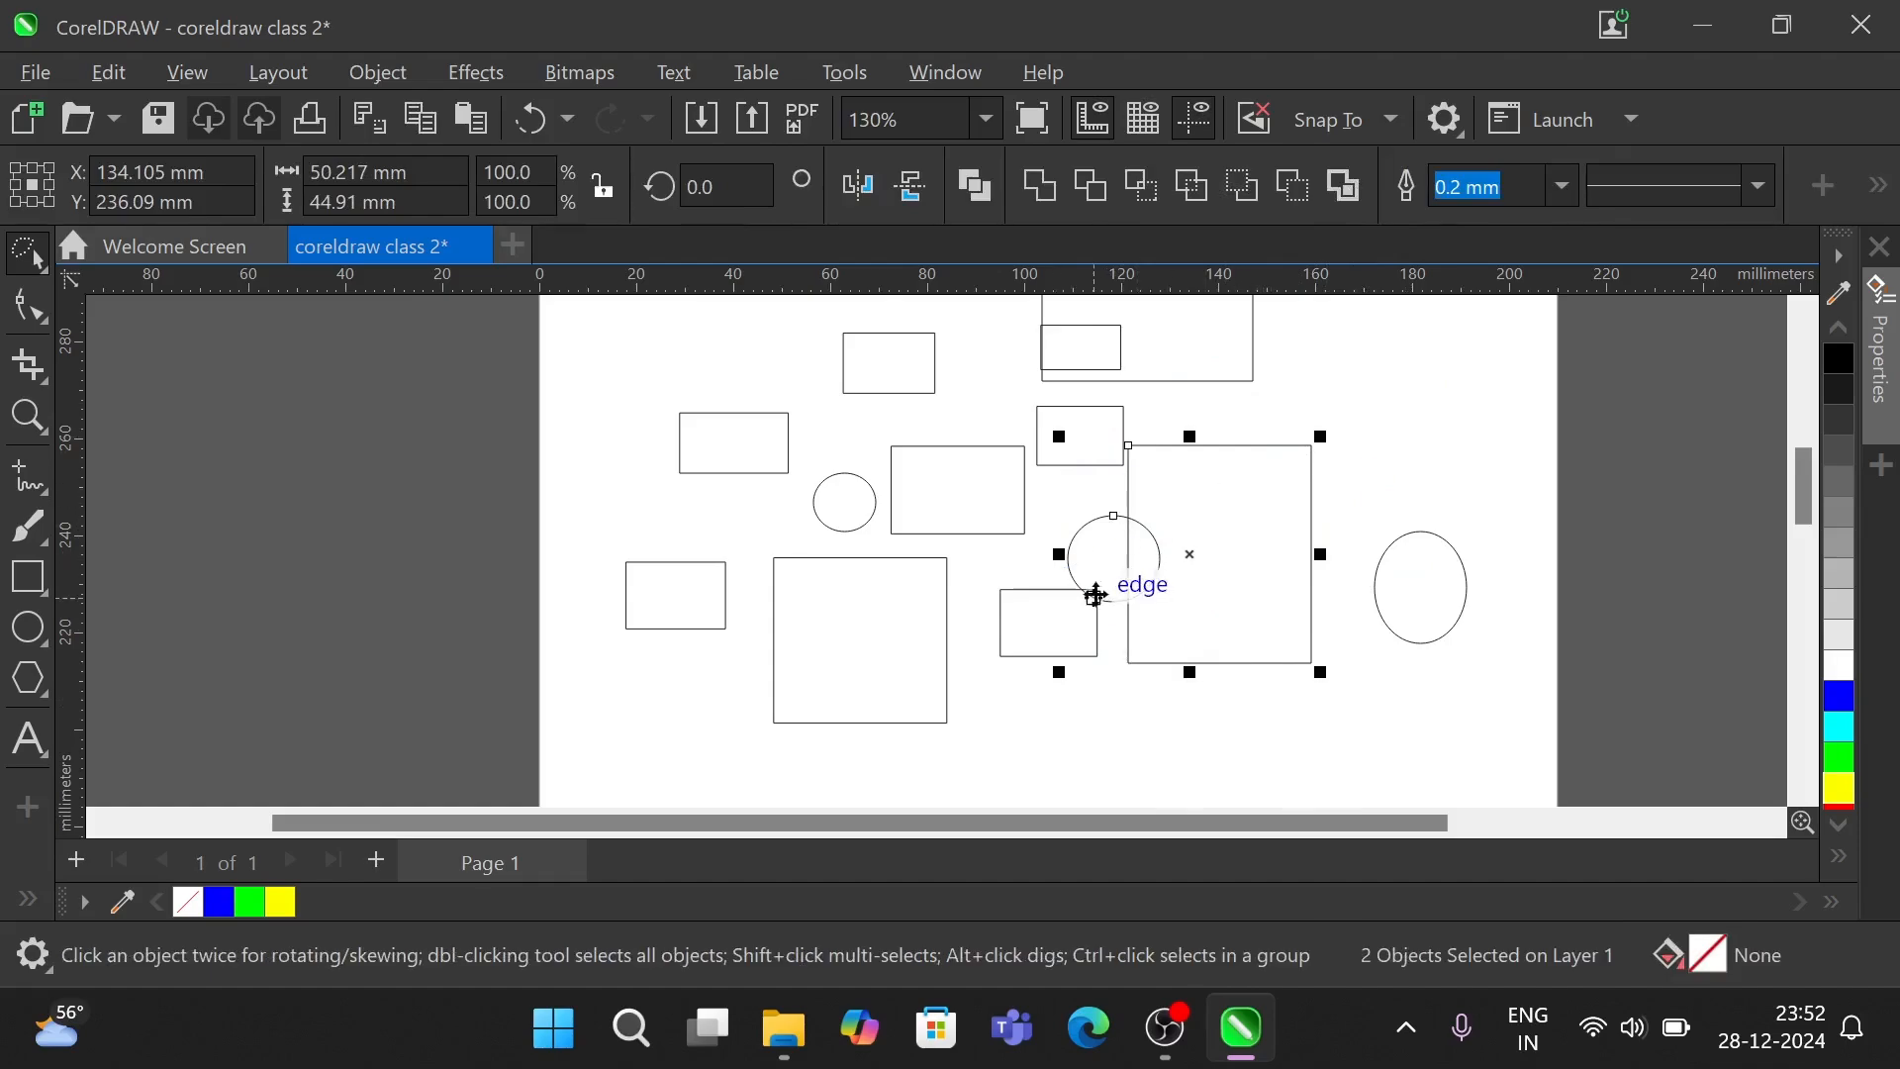
pyautogui.click(1384, 526)
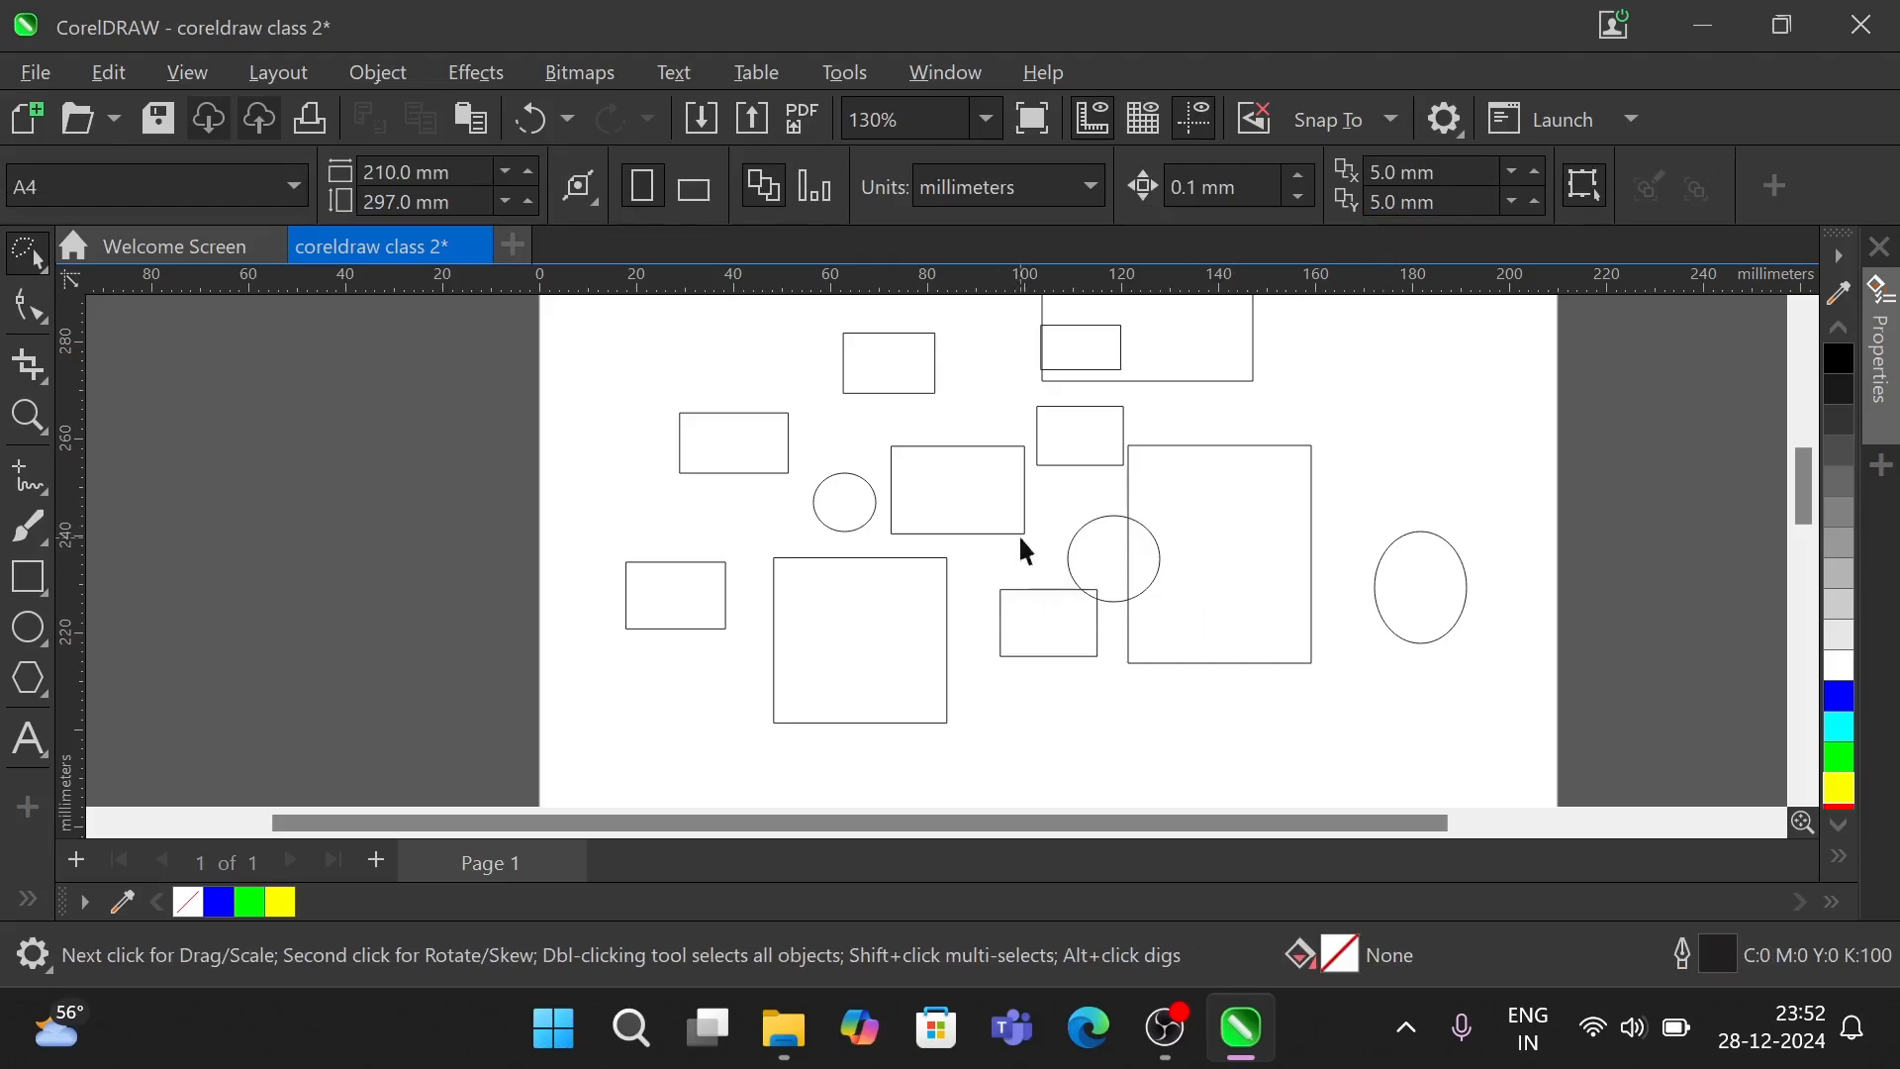
# - Lasso only the circle overlapping the large rectangle's left edge, and clear the selection
pyautogui.moveTo(1063, 499)
pyautogui.mouseDown()
pyautogui.moveTo(1103, 485)
pyautogui.moveTo(1174, 533)
pyautogui.mouseUp()
pyautogui.moveTo(1129, 639); pyautogui.dragTo(1085, 644)
pyautogui.moveTo(1041, 527); pyautogui.dragTo(1046, 520)
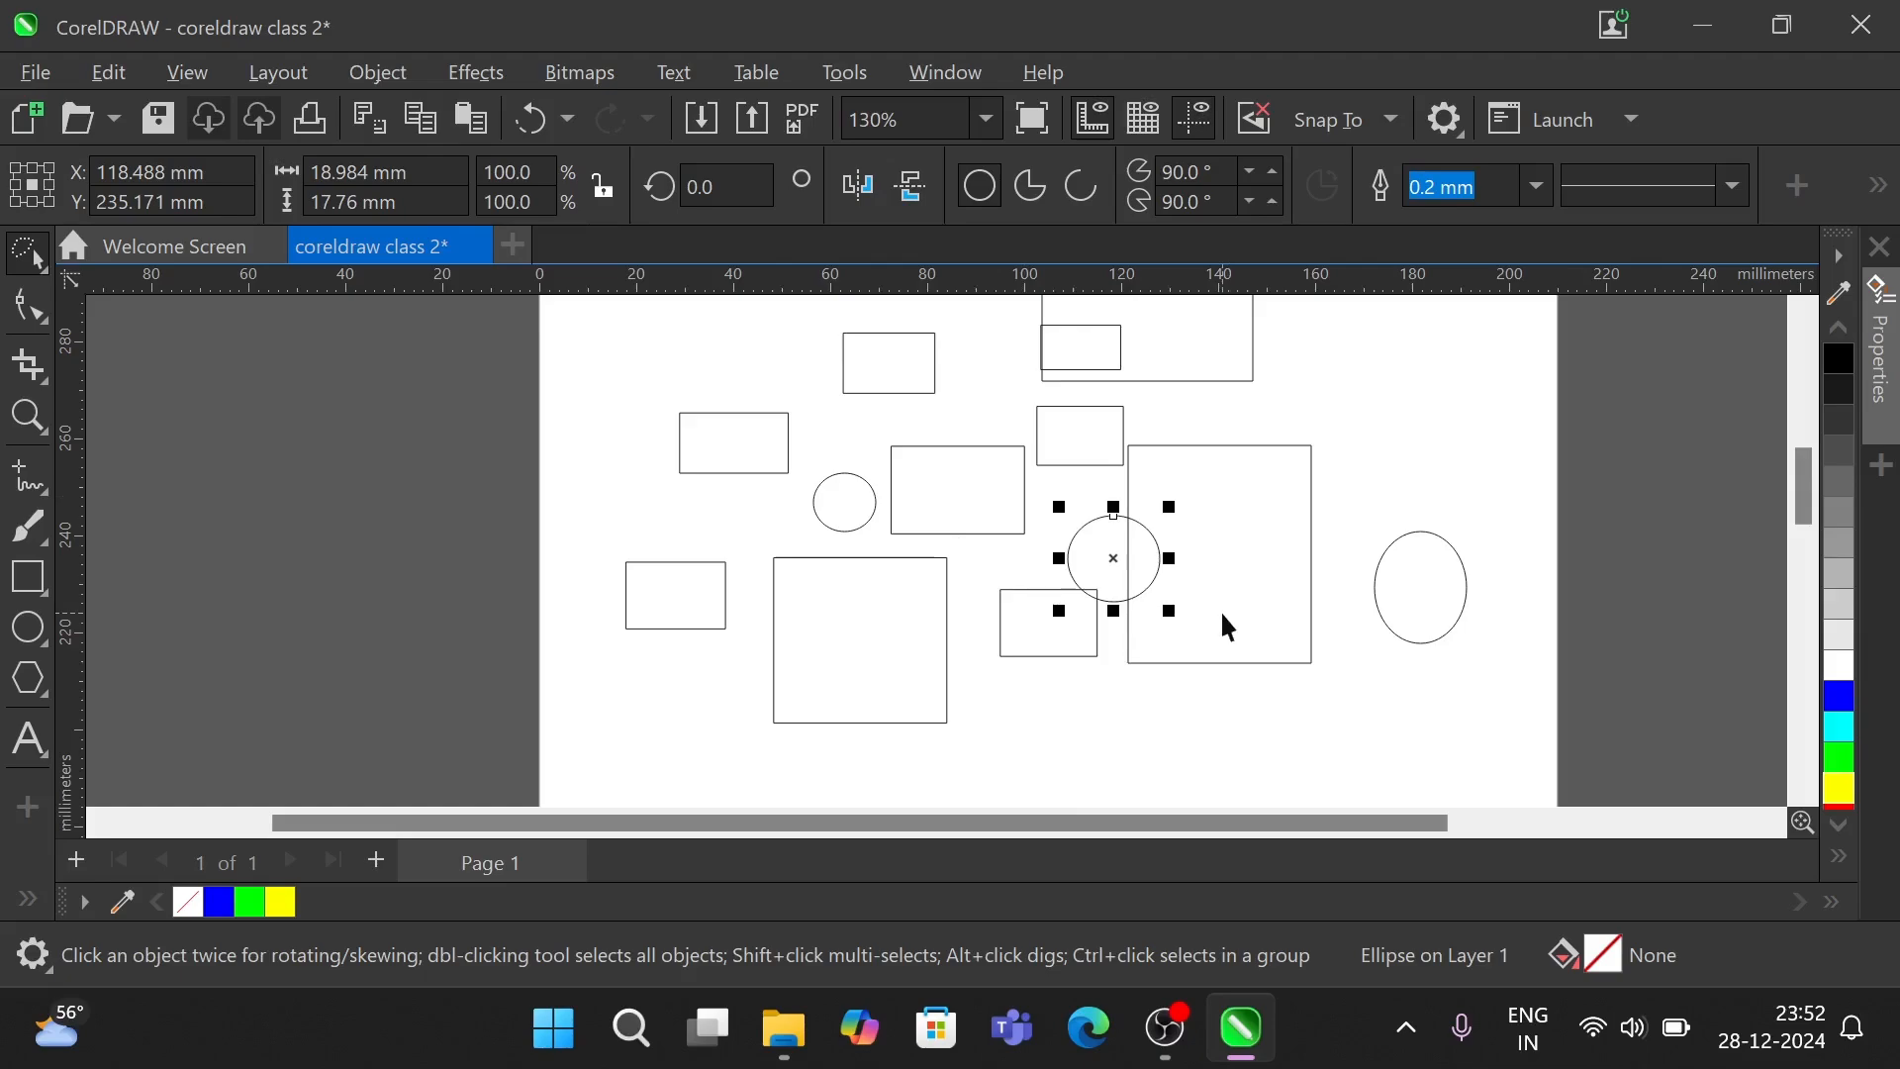
pyautogui.click(610, 485)
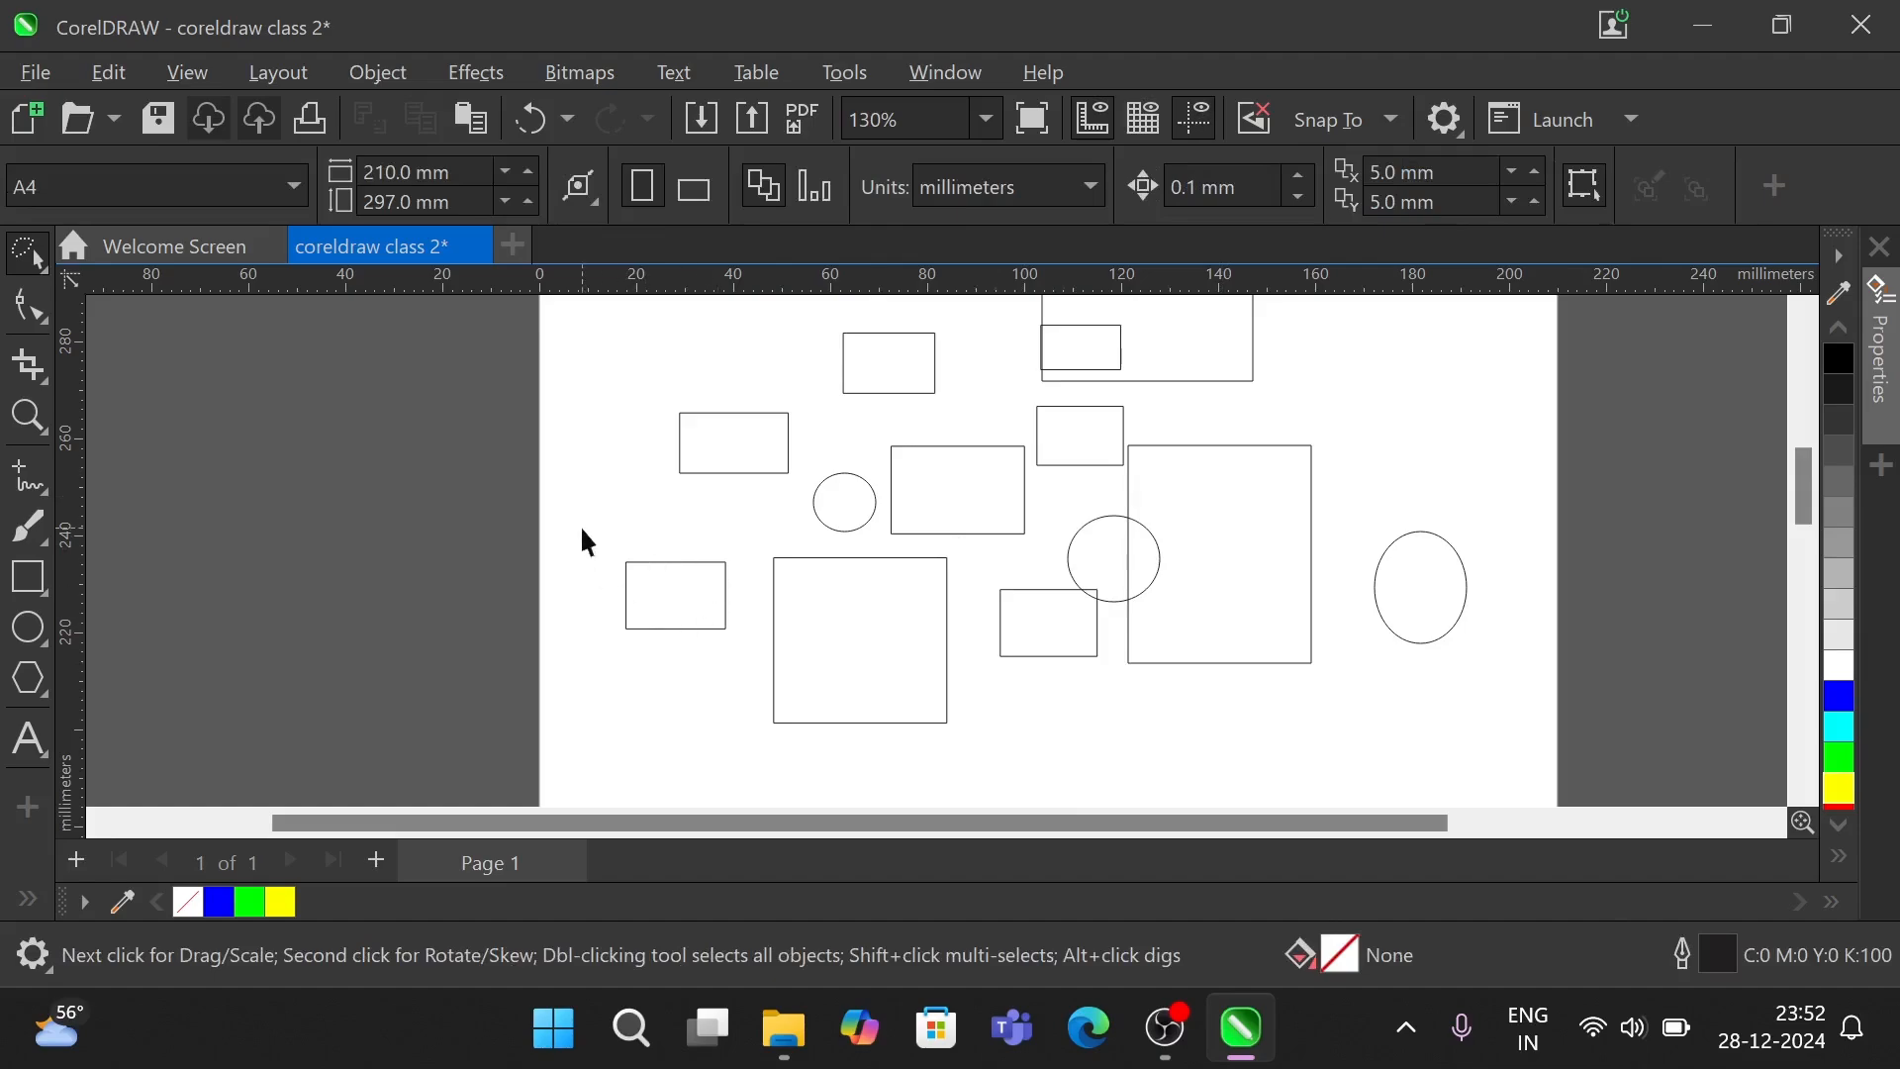
# - Lasso only the small leftmost rectangle with Freehand Pick, and clear the selection
pyautogui.moveTo(639, 500); pyautogui.dragTo(726, 519)
pyautogui.moveTo(584, 511); pyautogui.dragTo(591, 512)
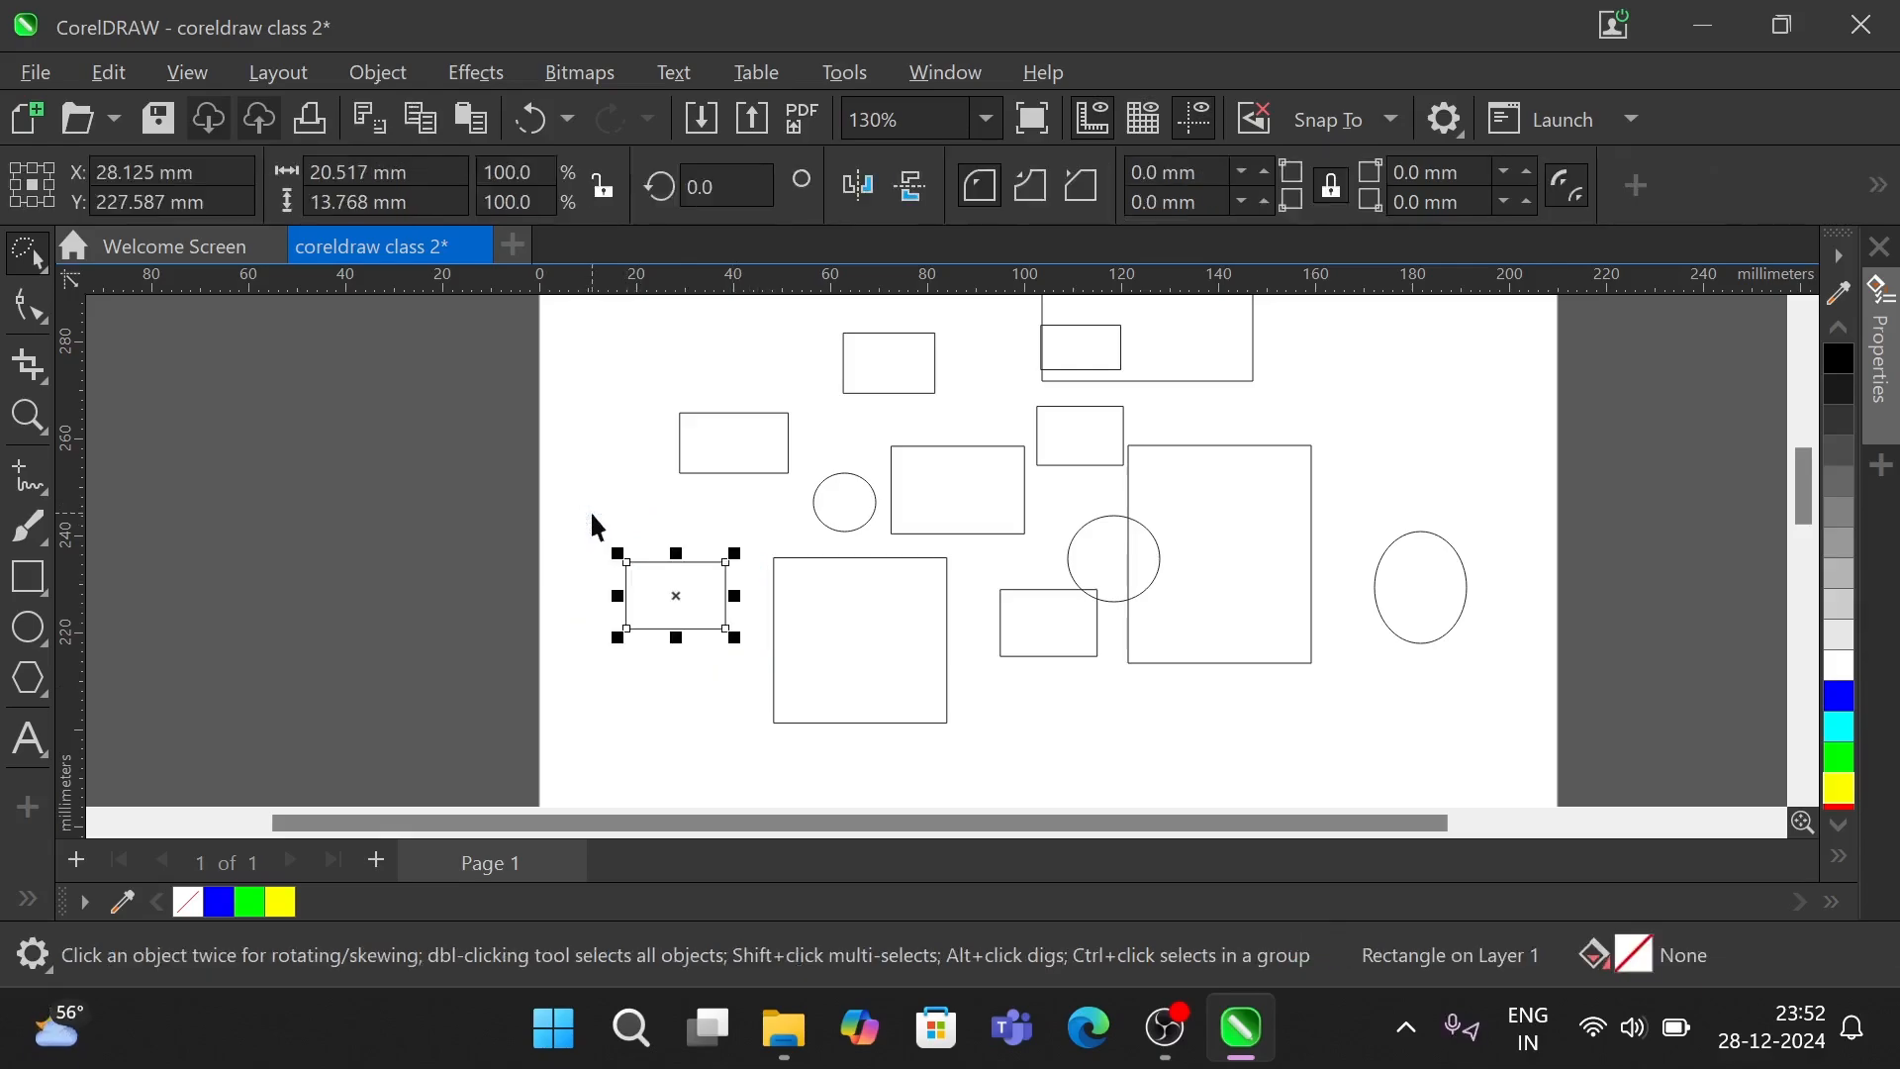
pyautogui.click(627, 445)
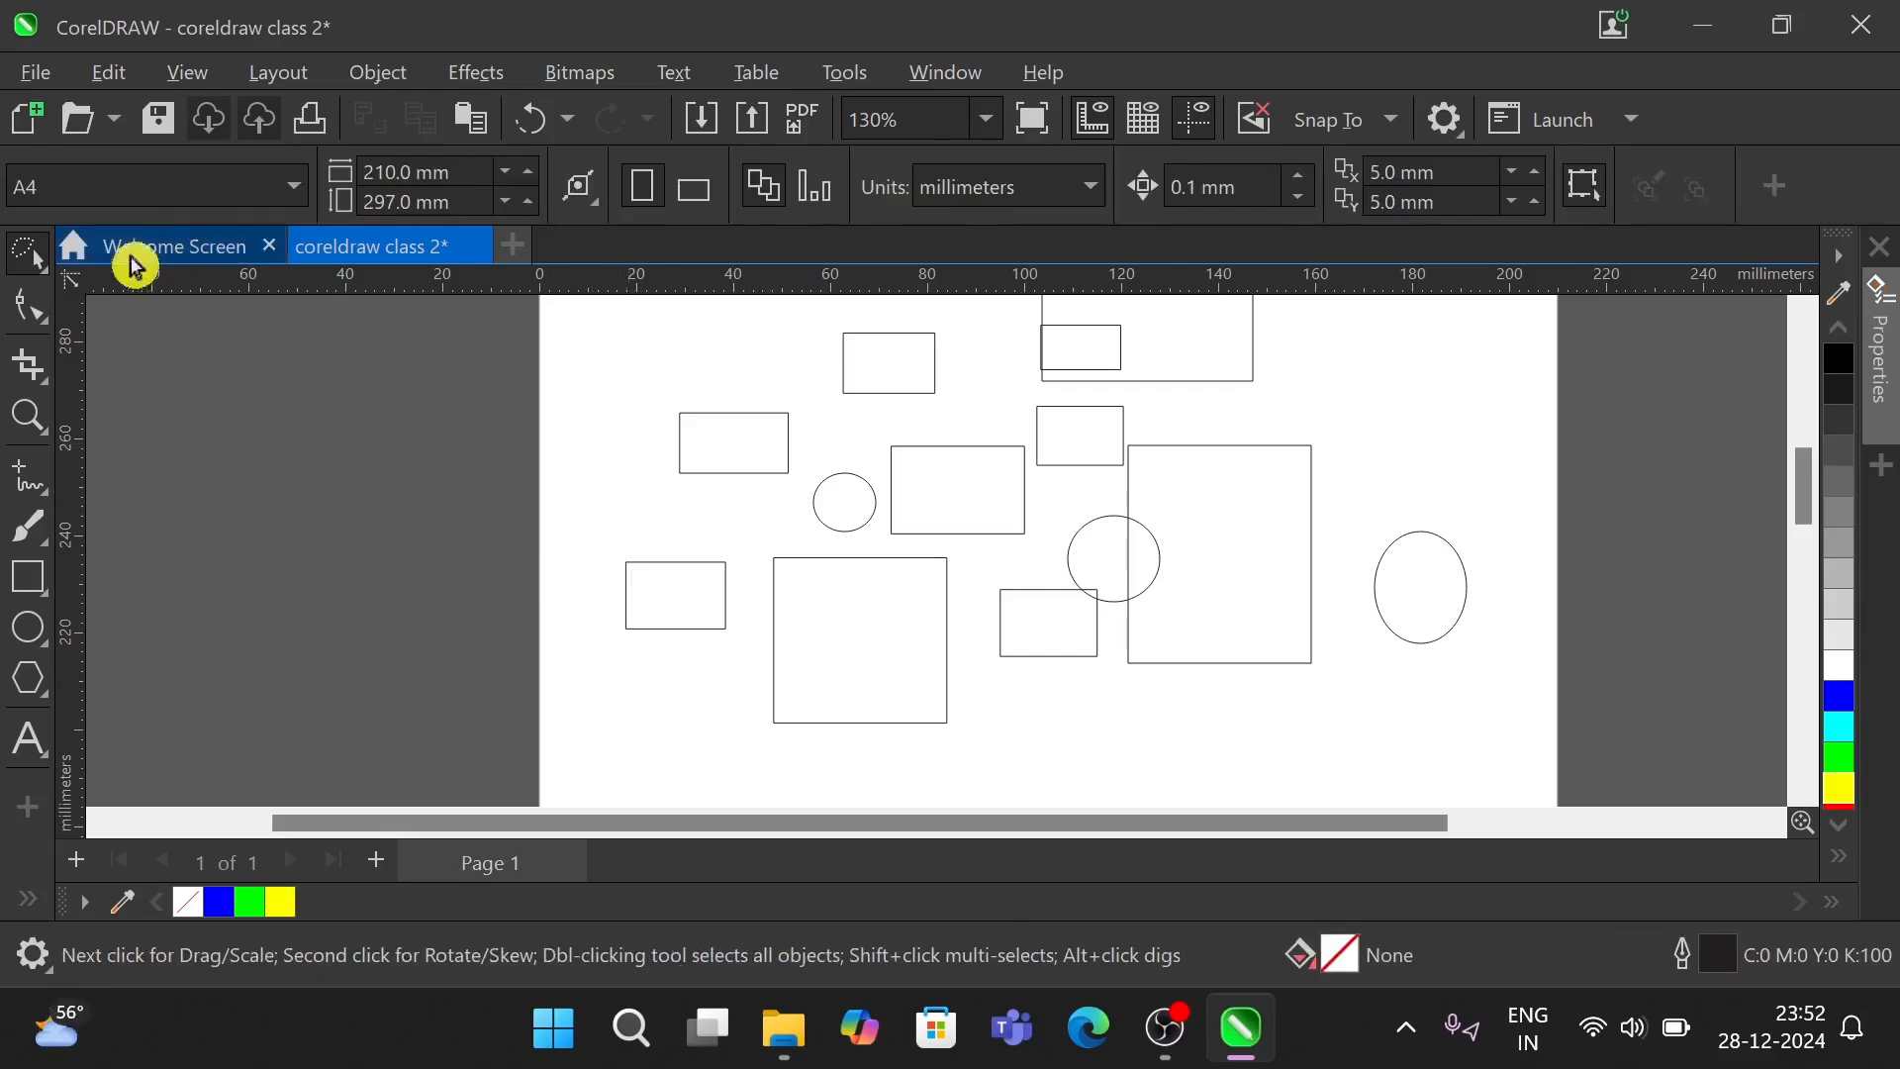
# - Activate the Free Transform tool briefly and switch back to the Pick tool
pyautogui.click(46, 276)
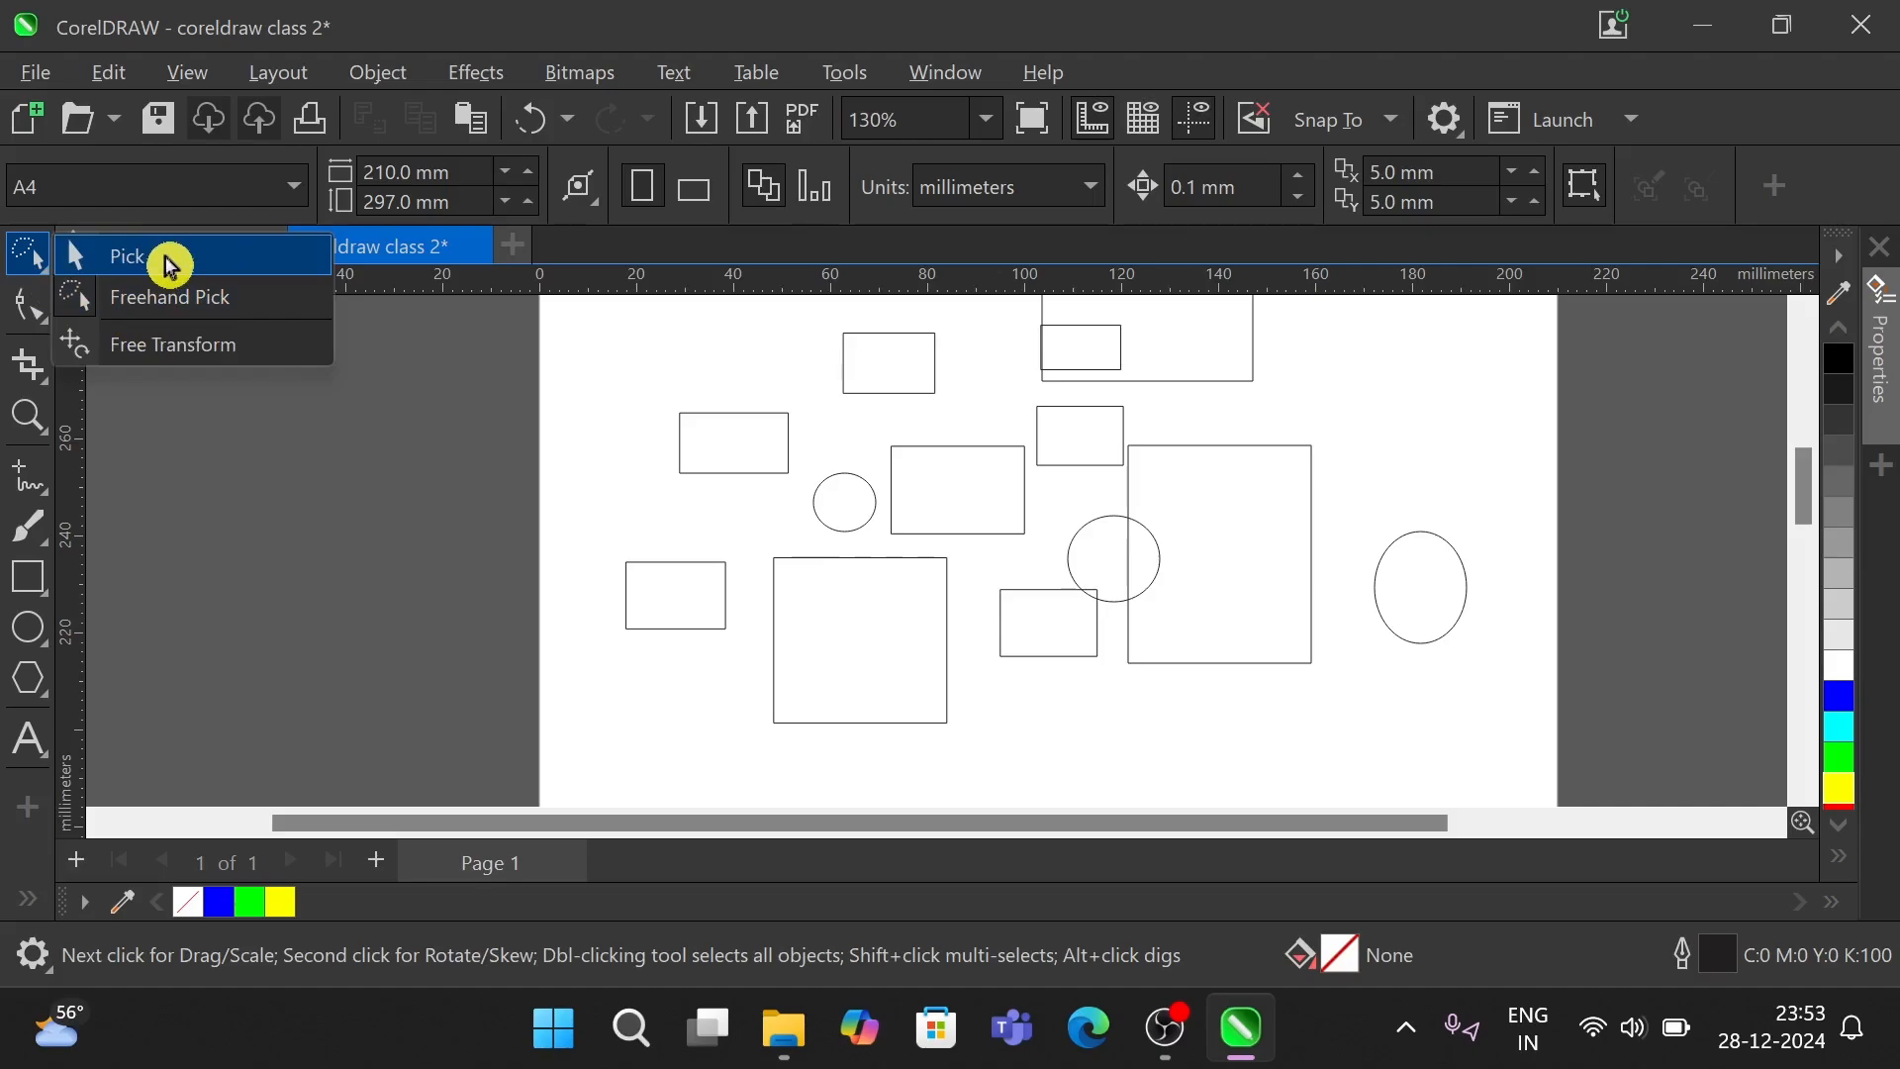
pyautogui.click(169, 343)
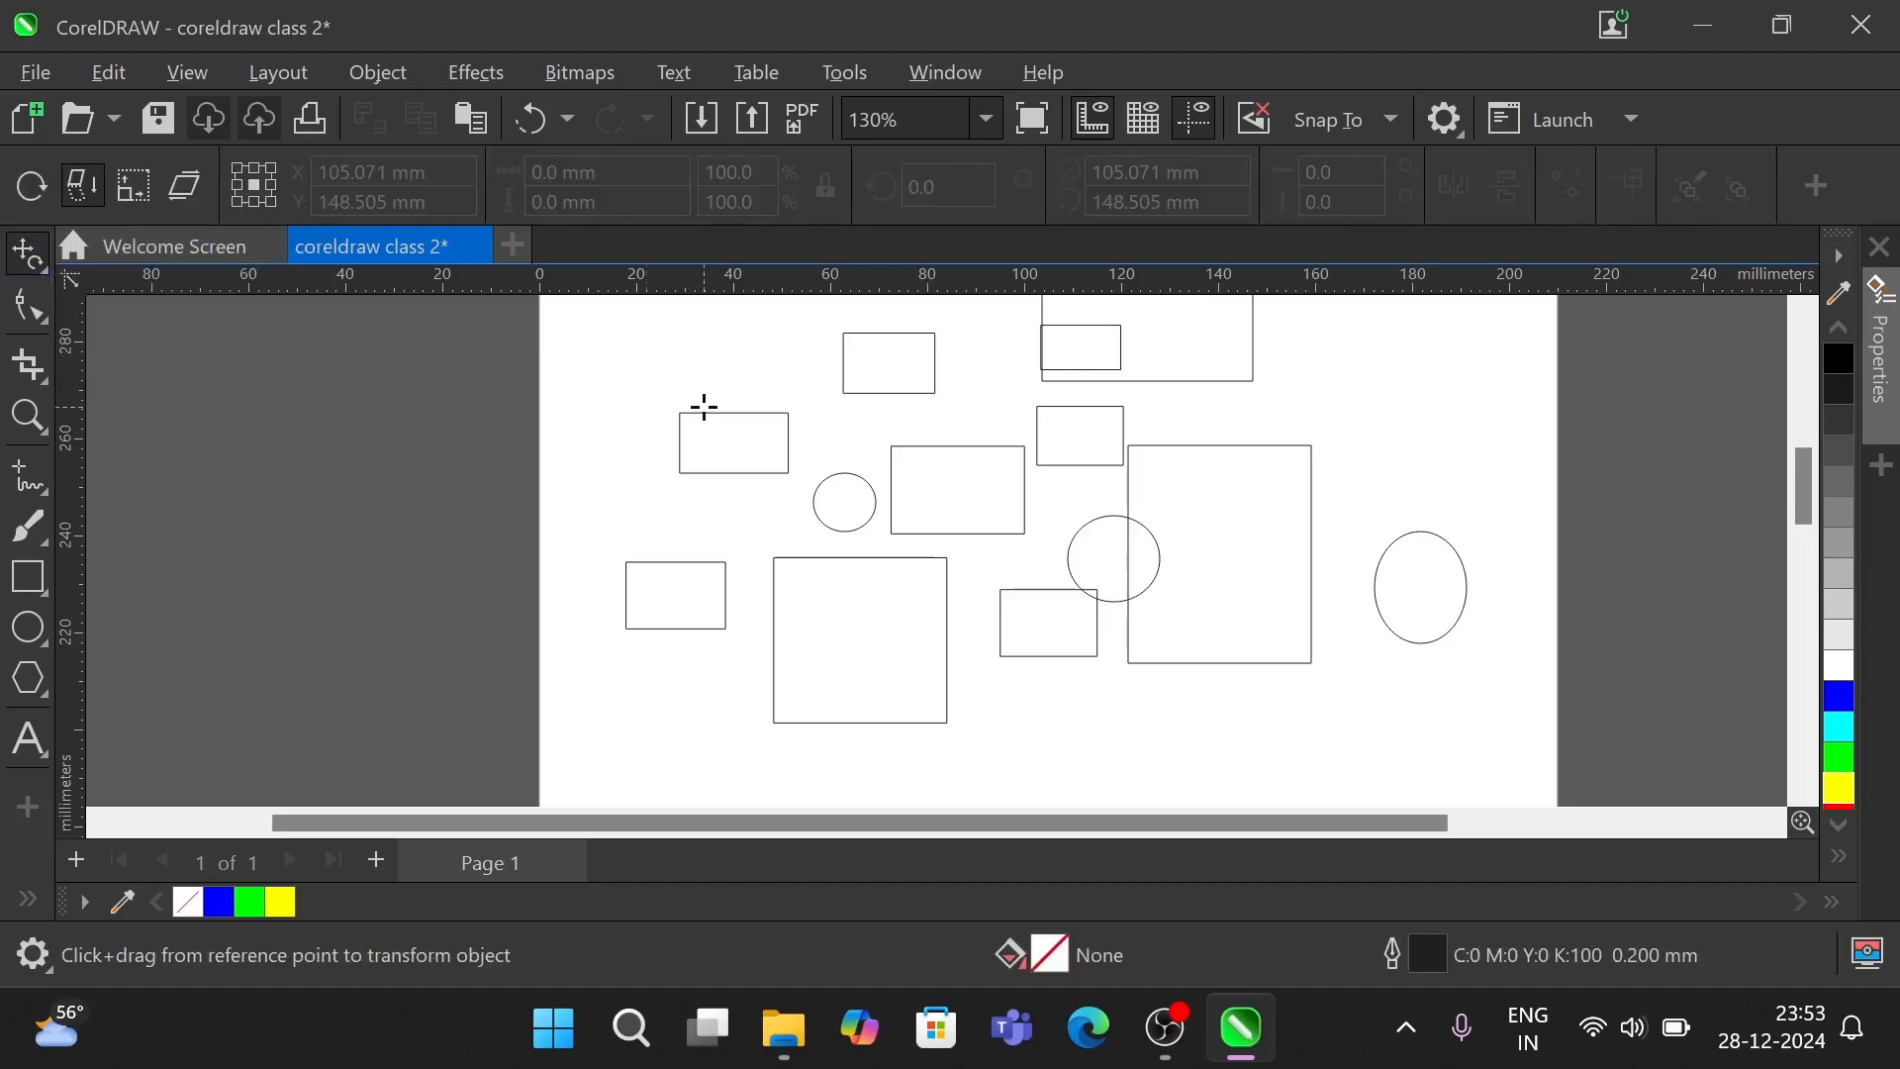
pyautogui.click(50, 287)
pyautogui.click(126, 255)
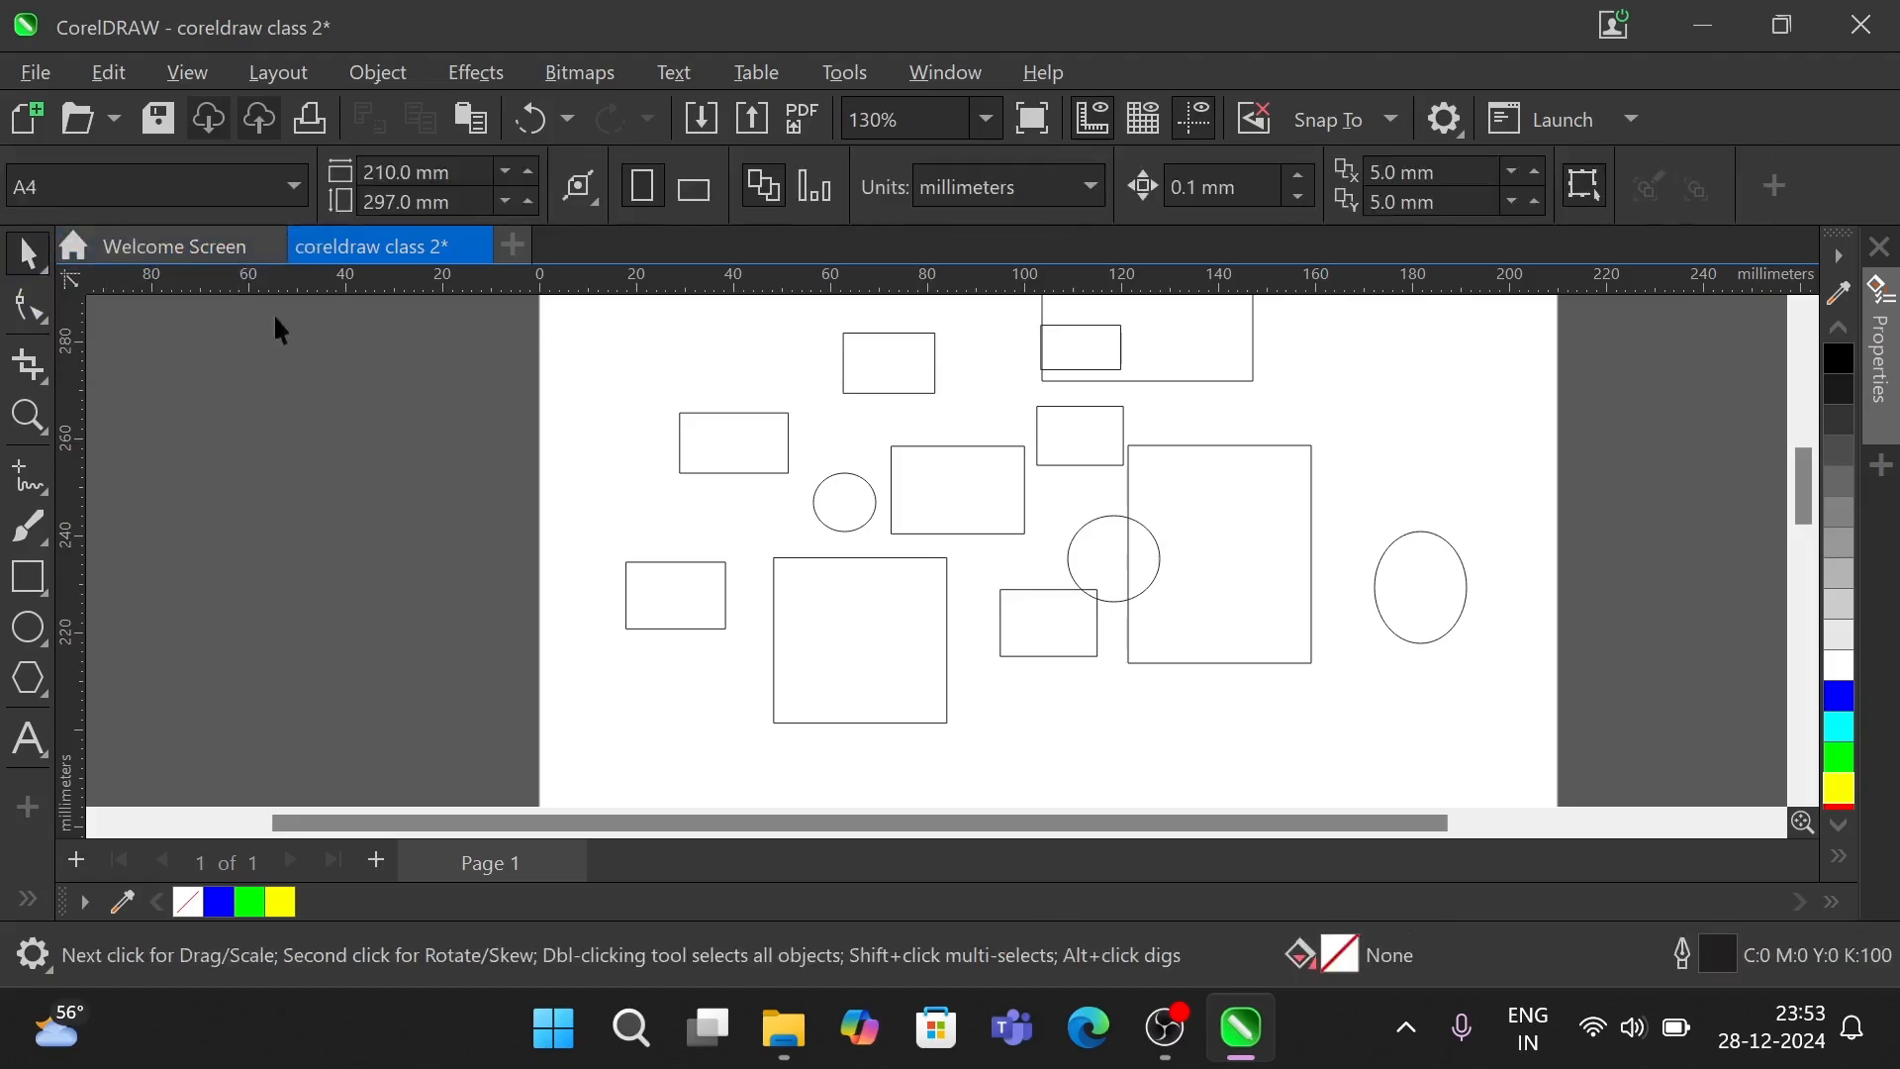
# - Marquee-select every shape on the page and delete them all
pyautogui.scroll(-2, 750, 500)
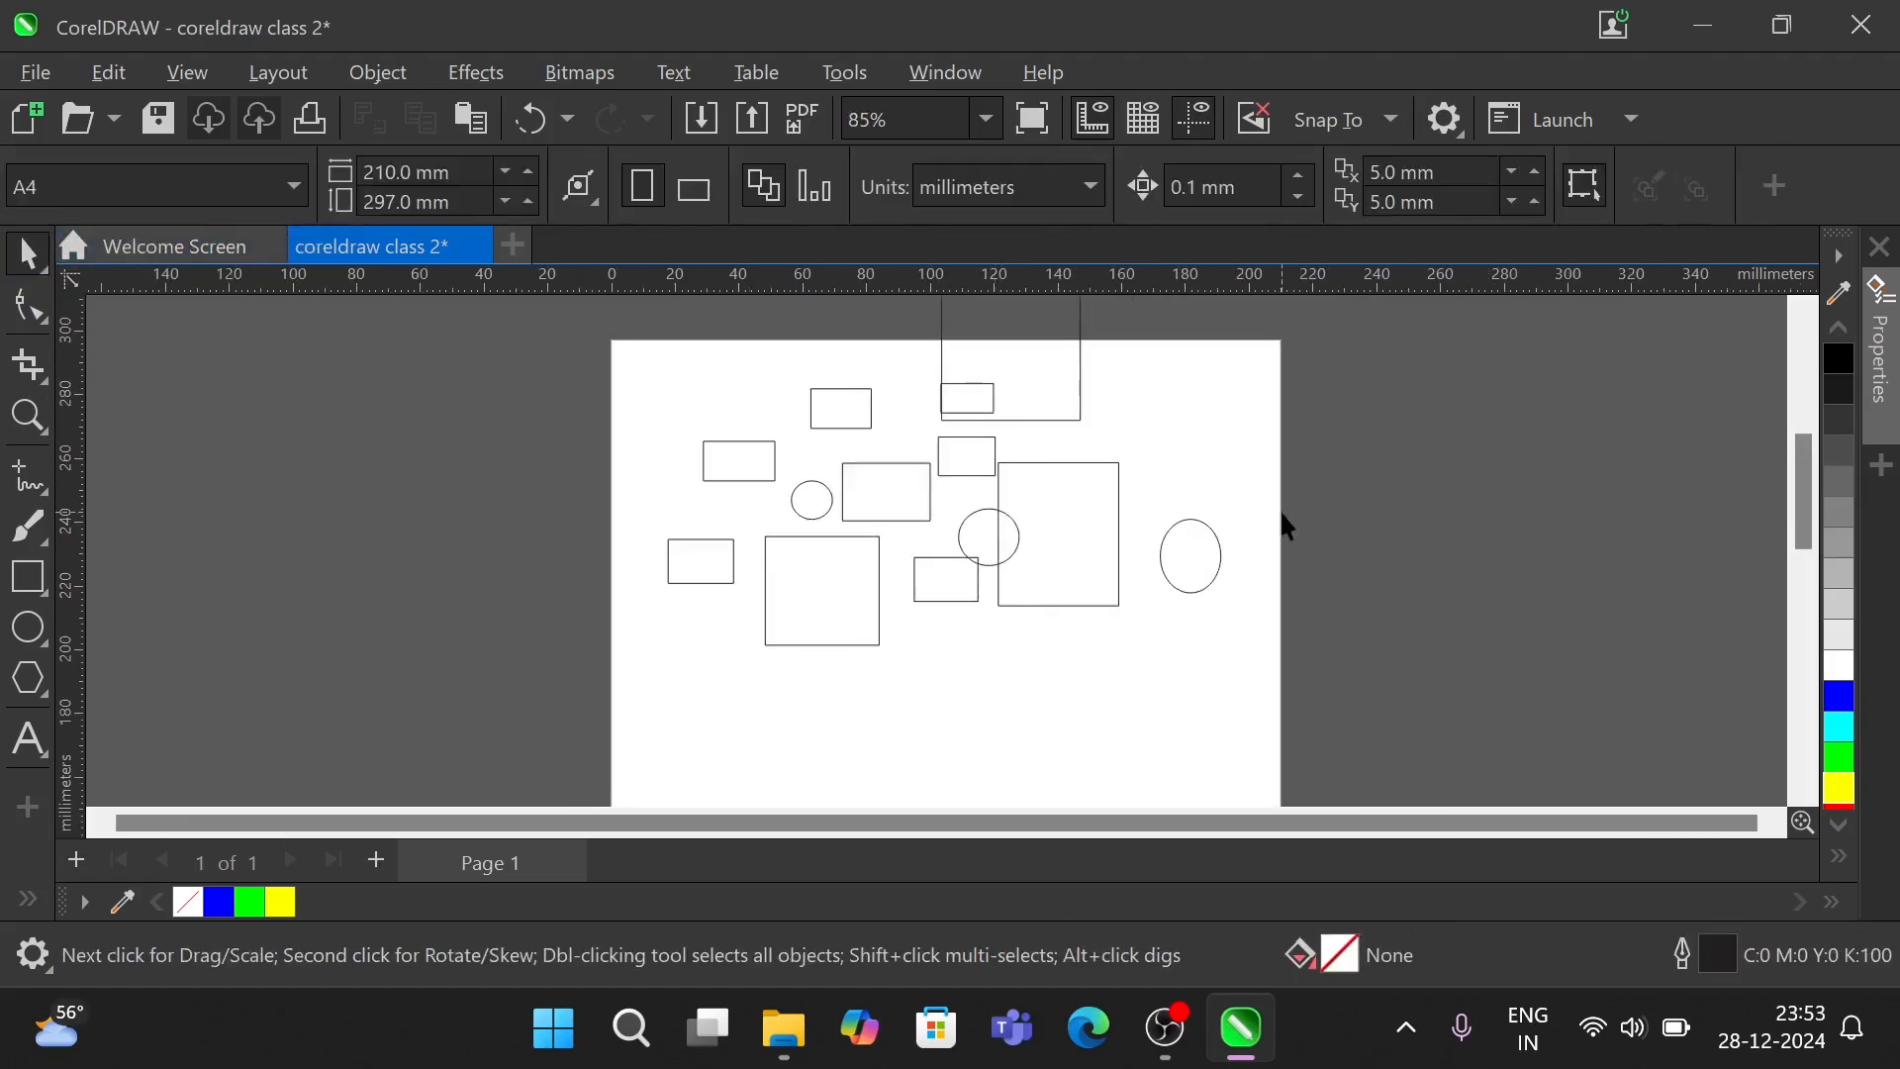
pyautogui.scroll(-1, 1280, 509)
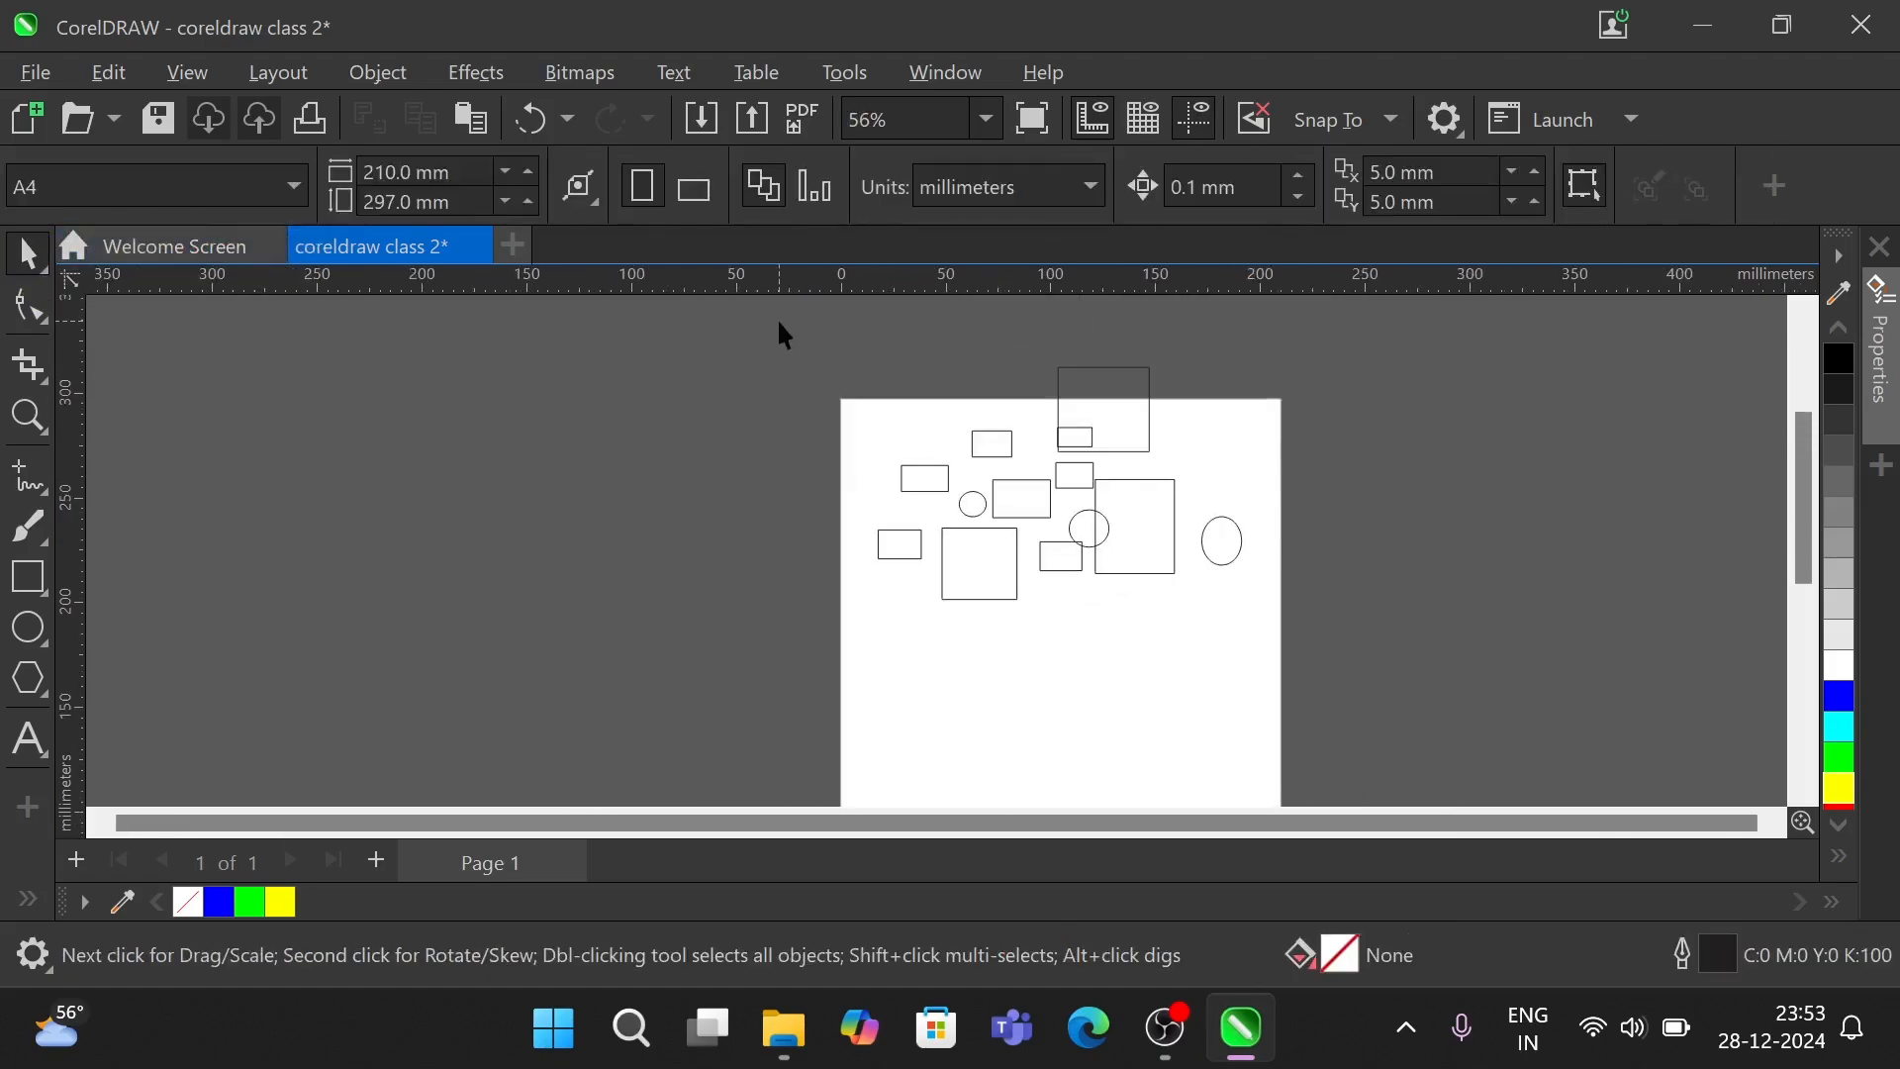
pyautogui.moveTo(776, 318); pyautogui.dragTo(1344, 685)
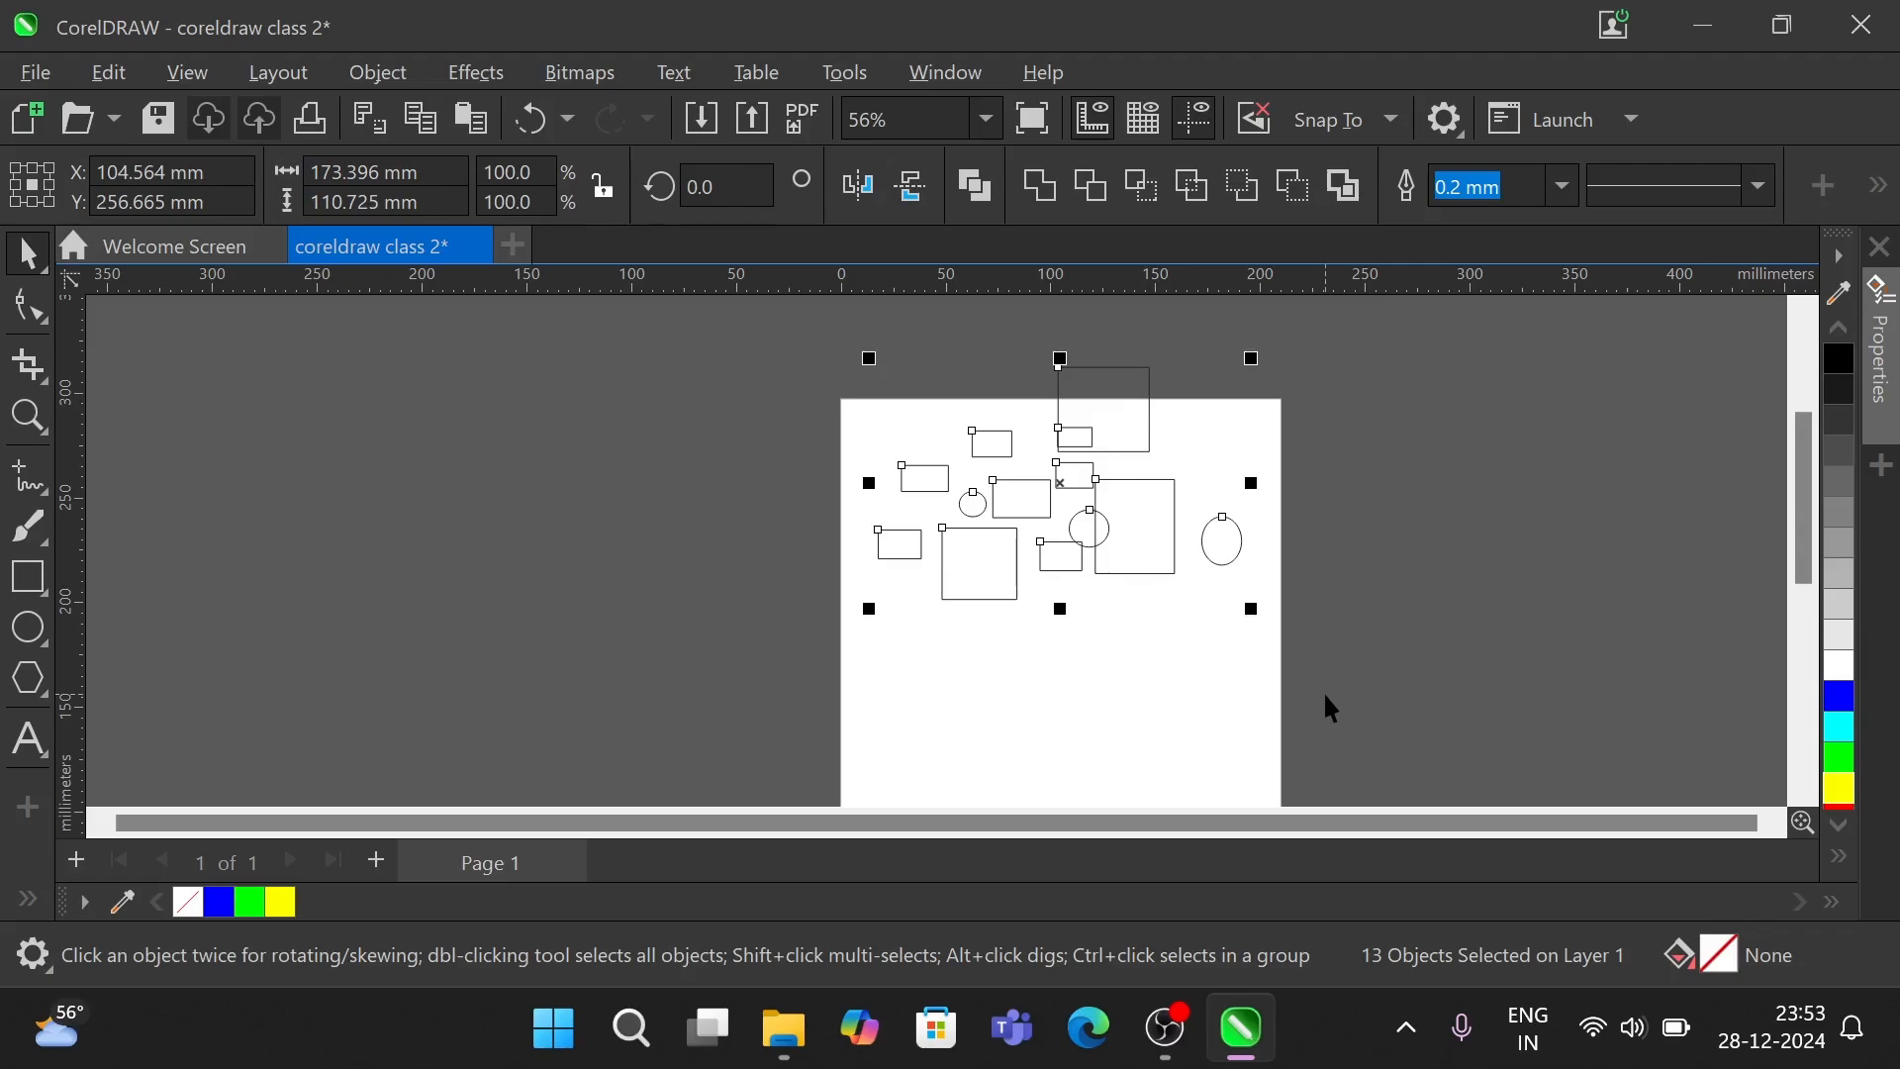
pyautogui.press('Delete')
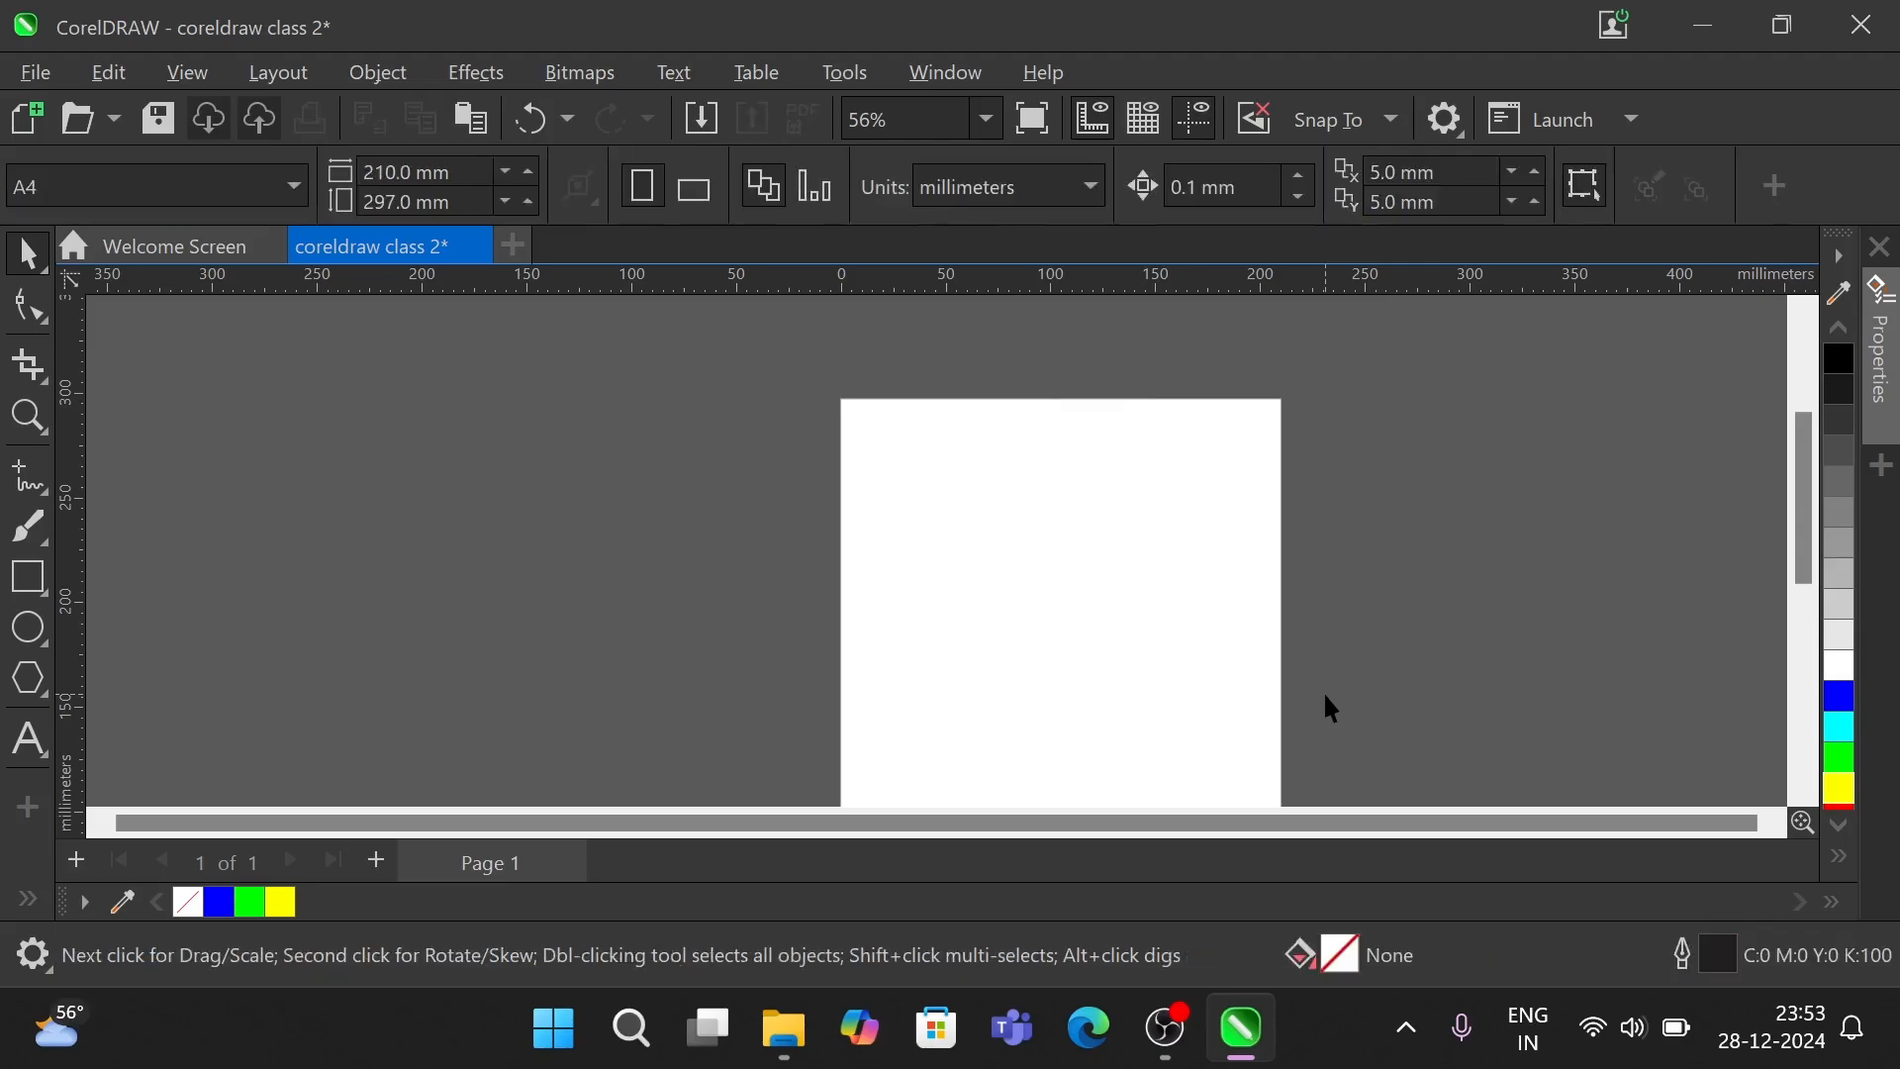
# - Draw a rectangle about 70 × 74 mm near the upper middle of the page and fill it blue
pyautogui.scroll(3, 1128, 544)
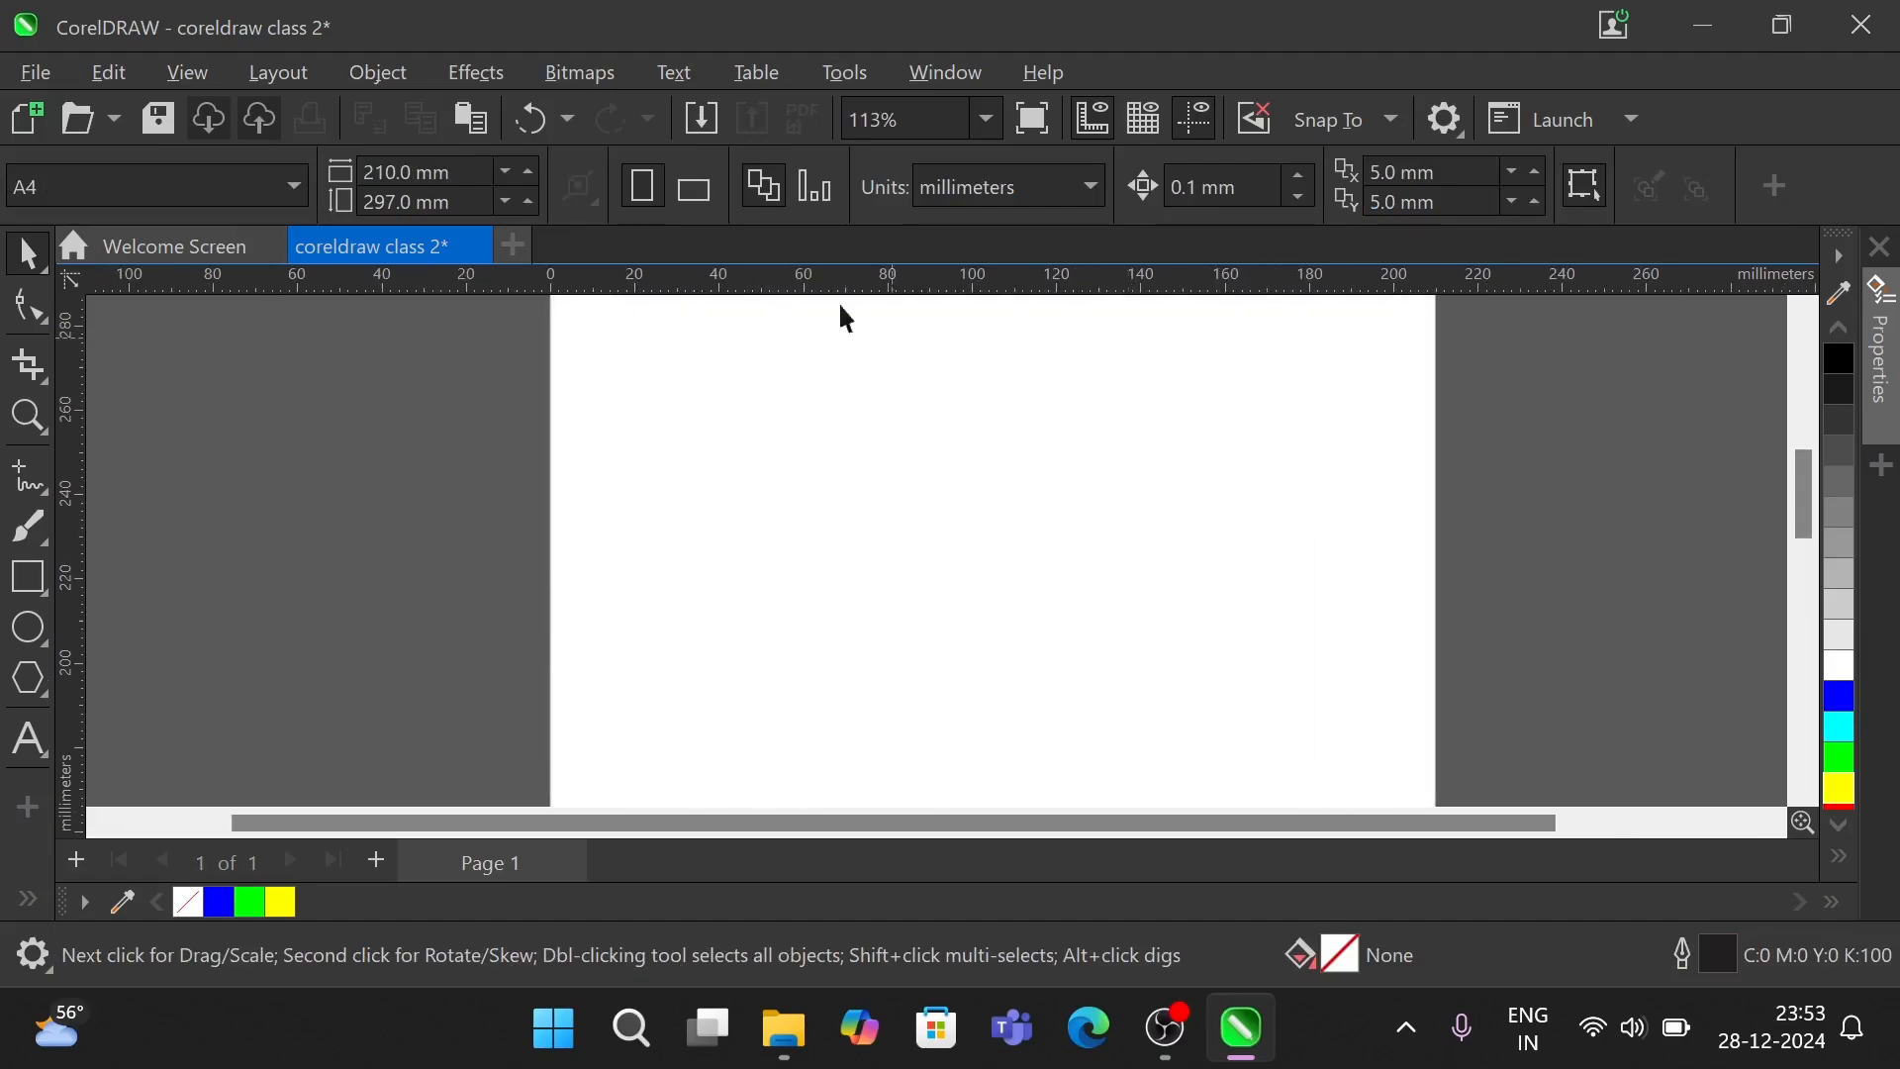
pyautogui.click(29, 578)
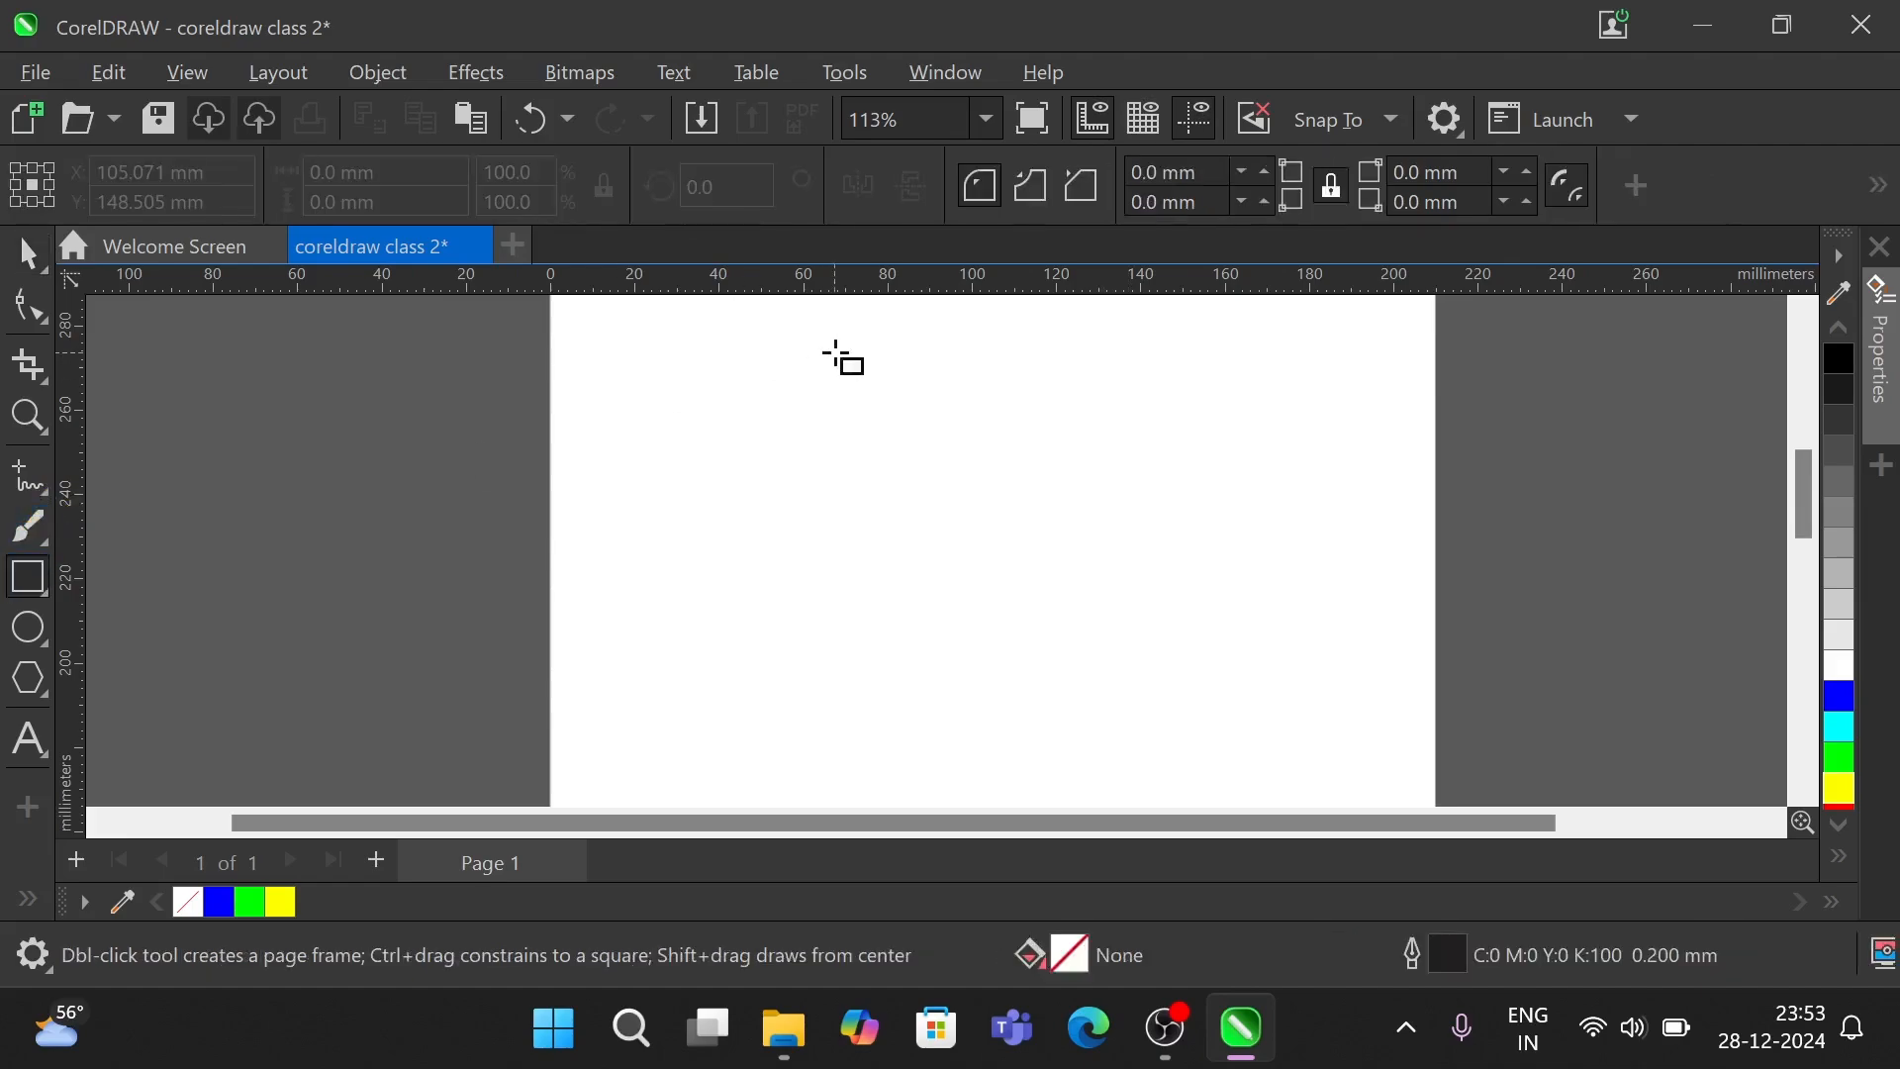
pyautogui.moveTo(838, 359); pyautogui.dragTo(1135, 671)
pyautogui.moveTo(1135, 672); pyautogui.dragTo(1135, 672)
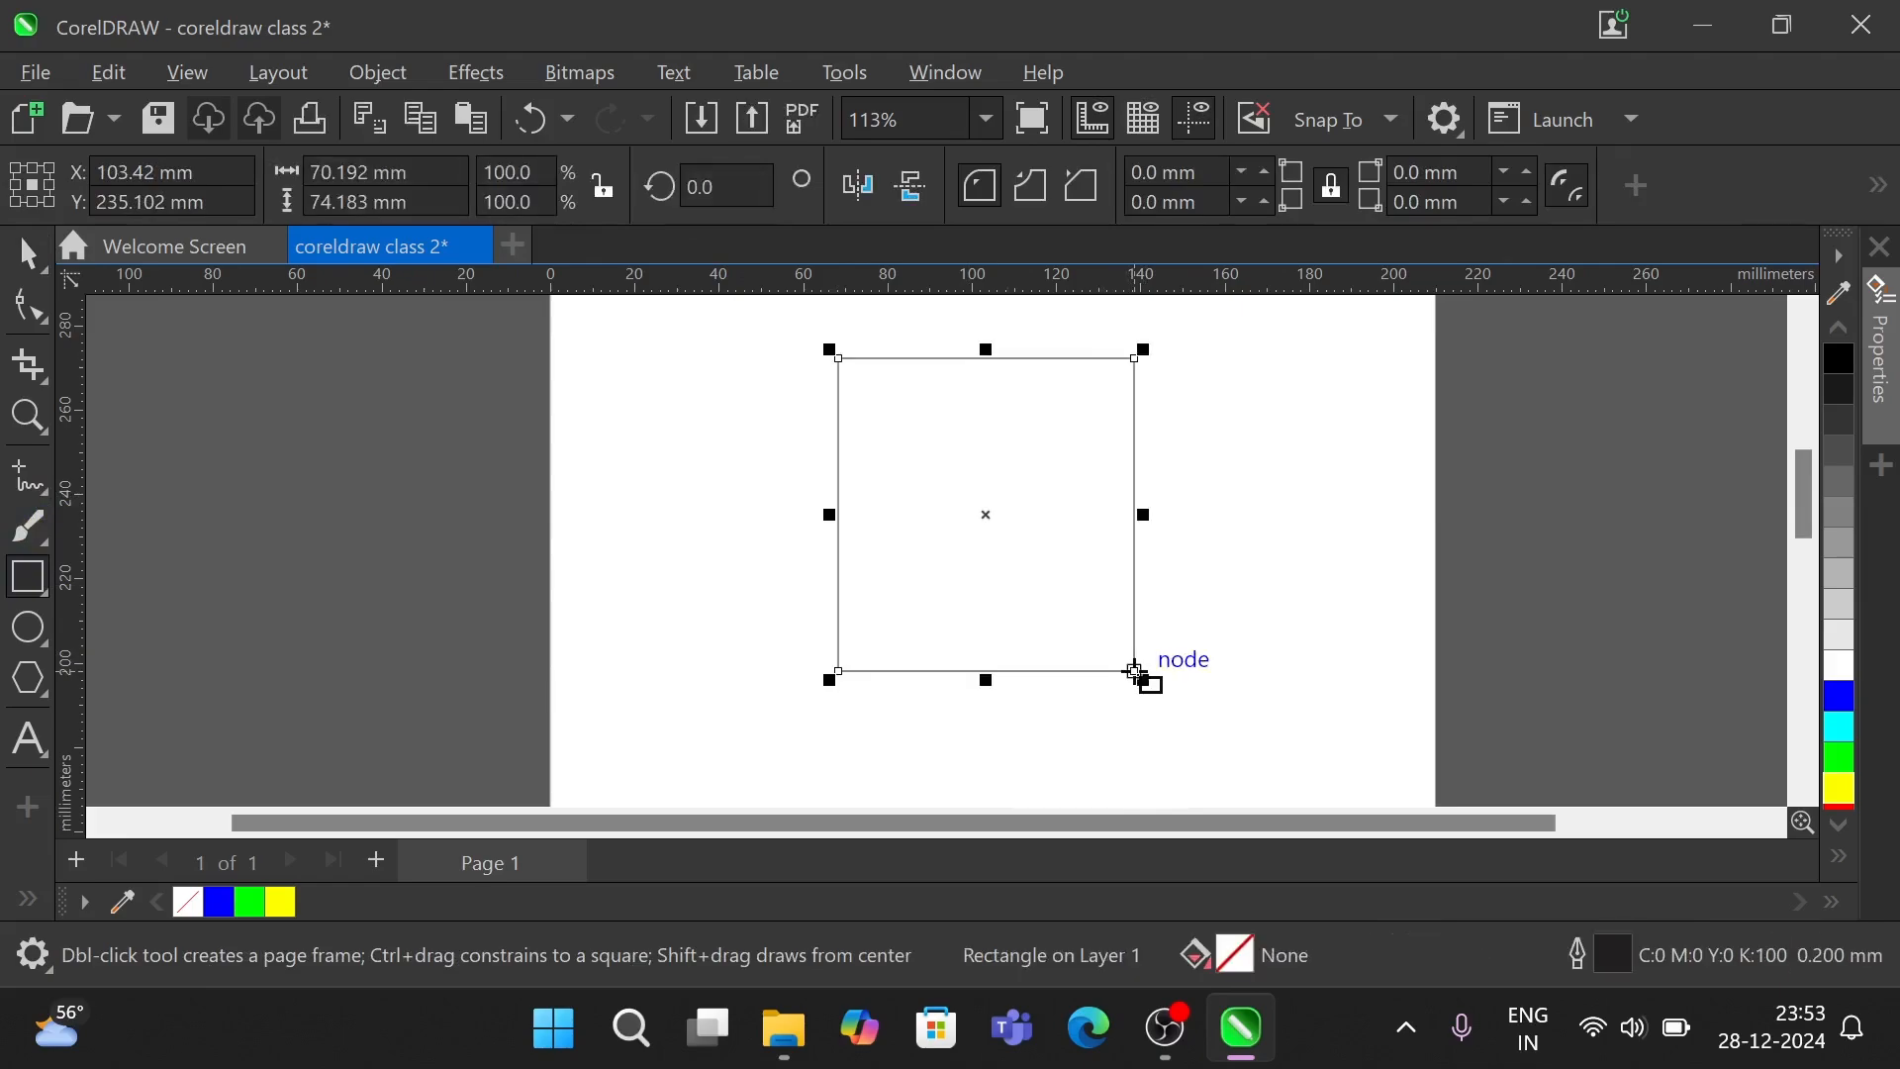
pyautogui.click(1843, 698)
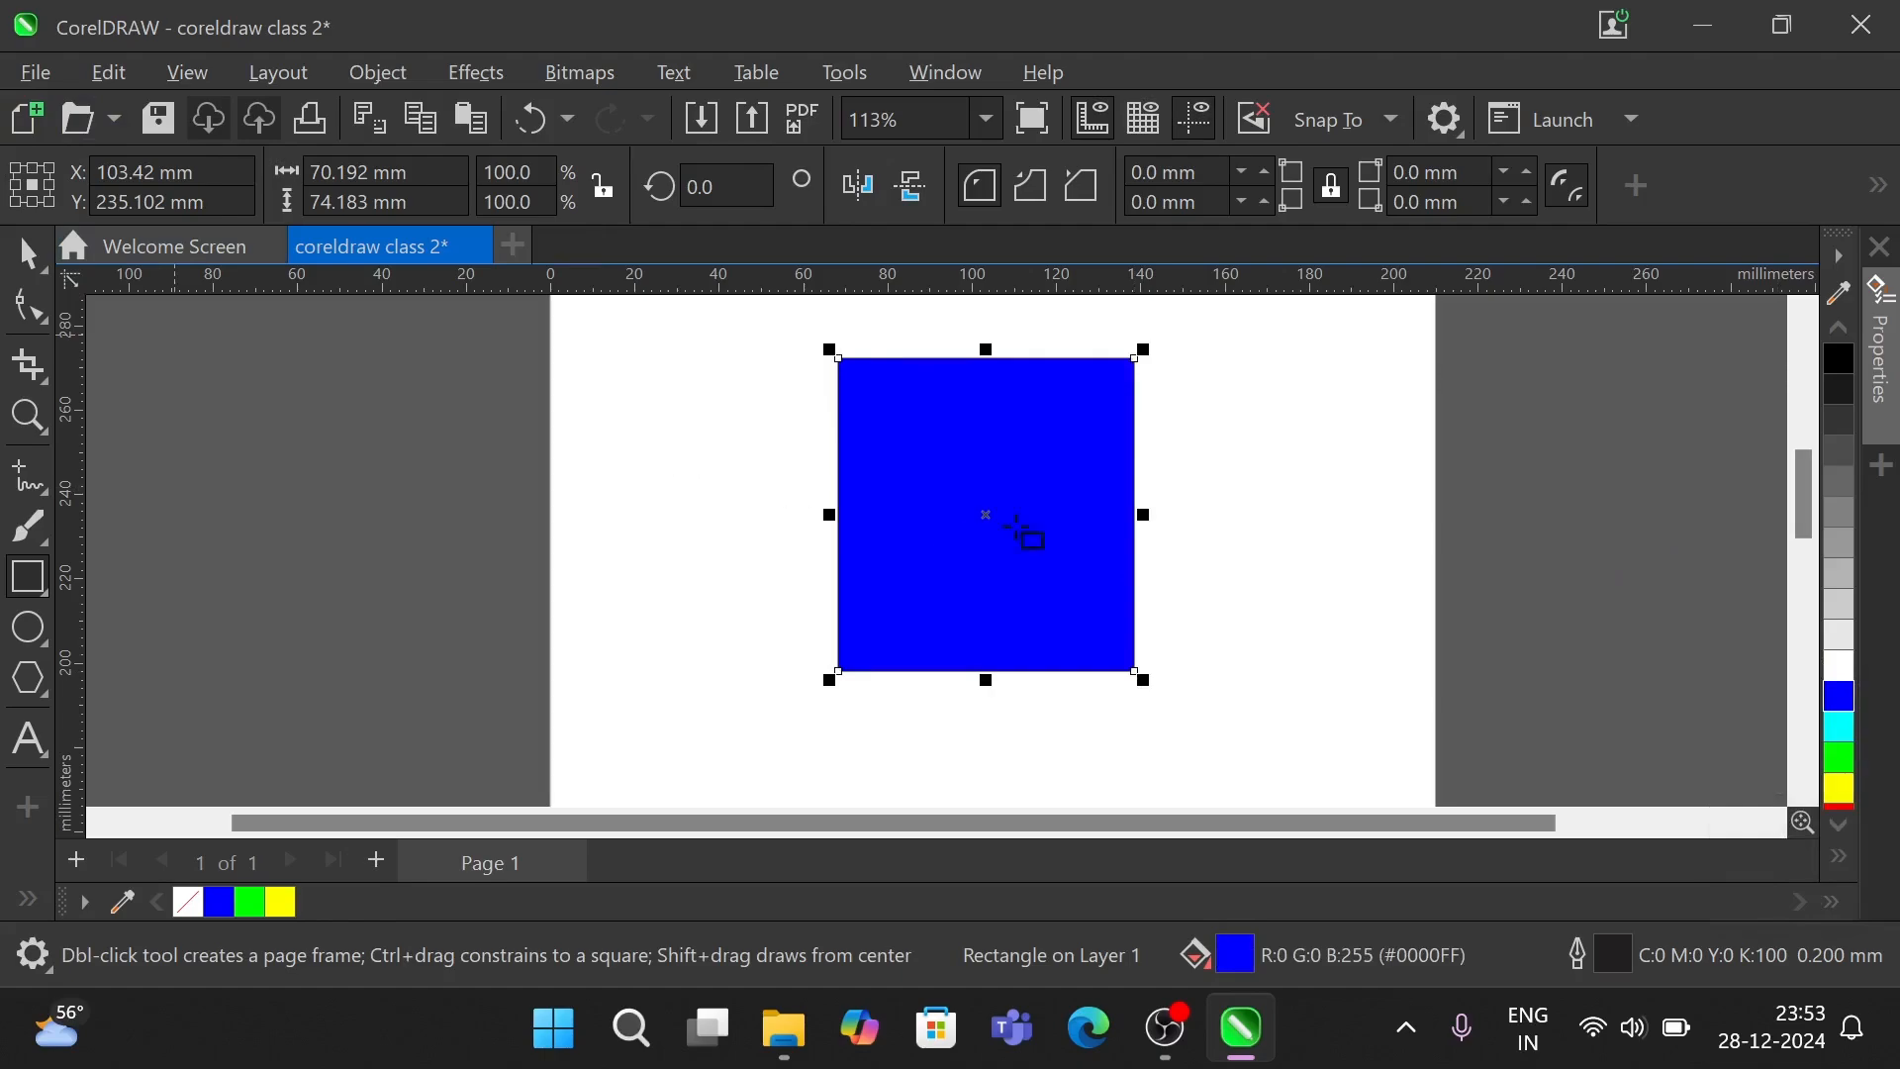
# - Draw a rectangle about 82 × 61 mm beside the blue one, undo it, and draw a constrained square about 50 mm wide there
pyautogui.moveTo(1223, 439); pyautogui.dragTo(1568, 697)
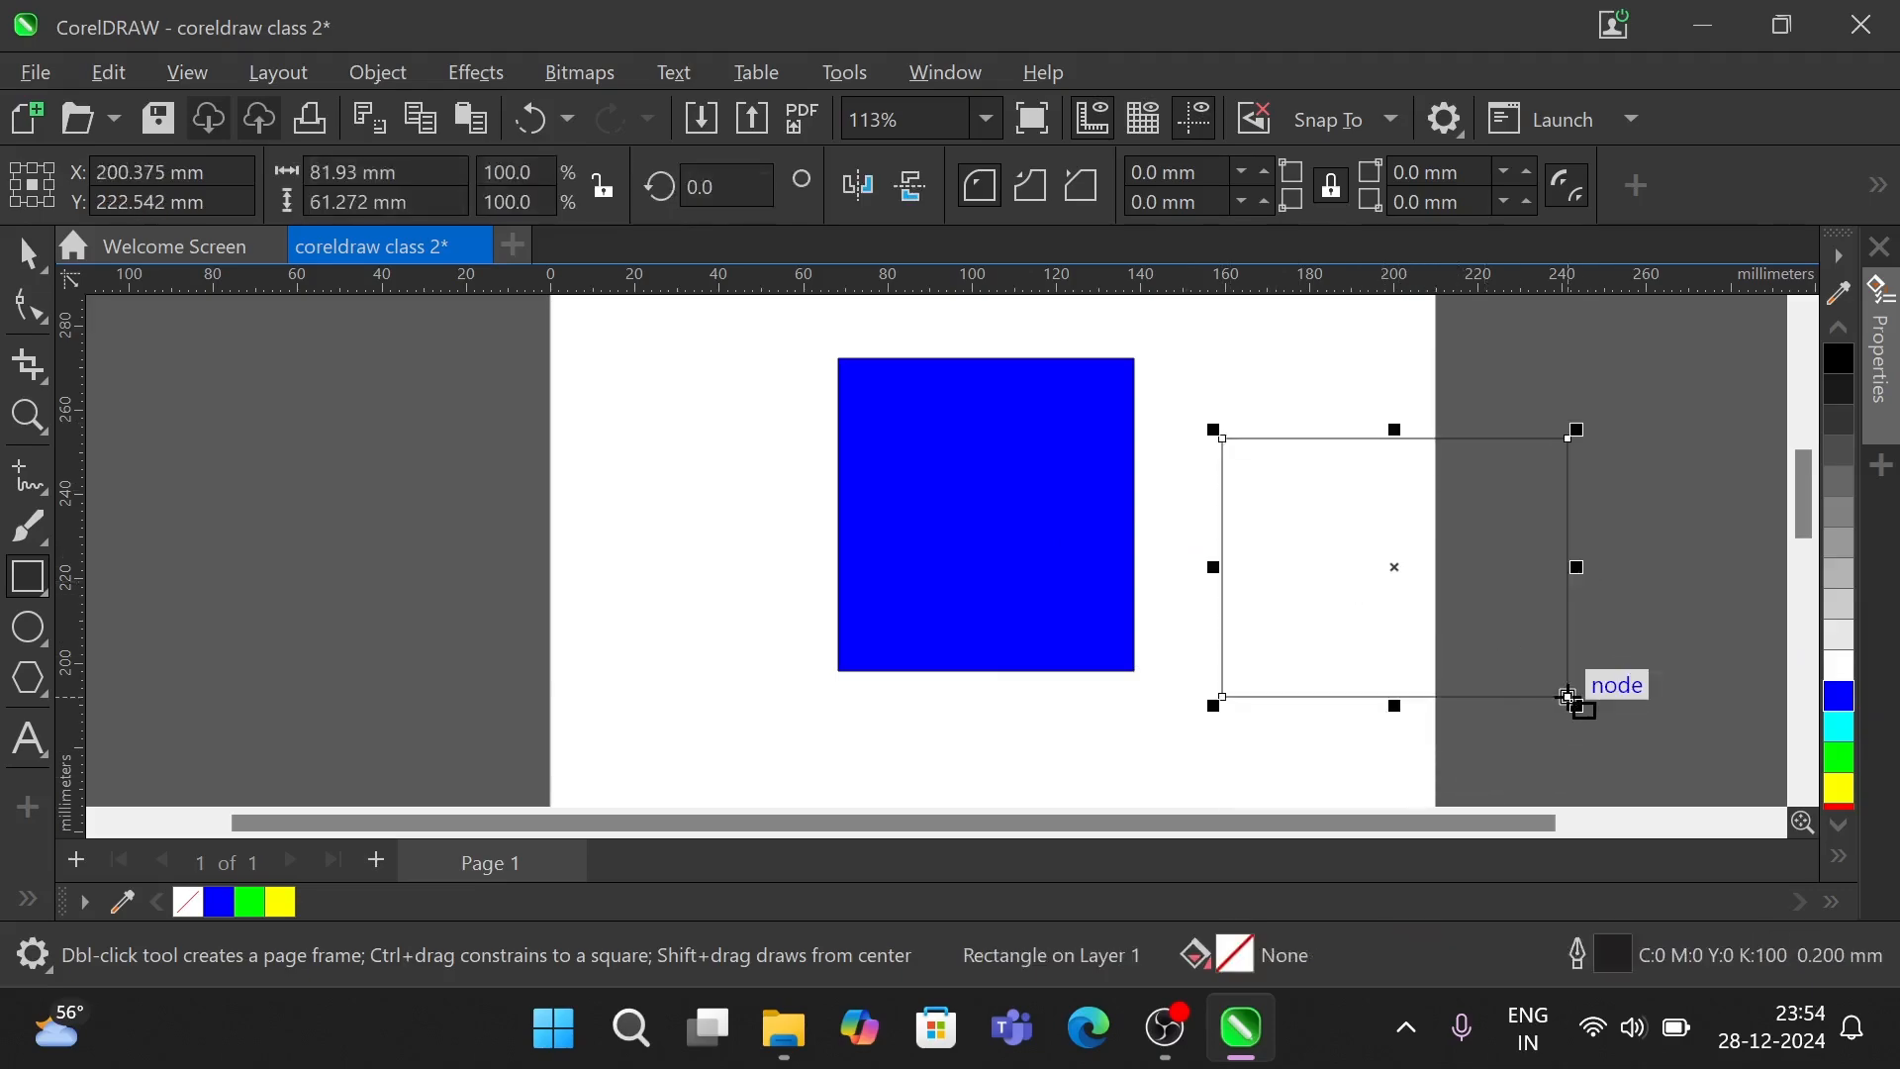
pyautogui.hotkey('ctrl', 'z')
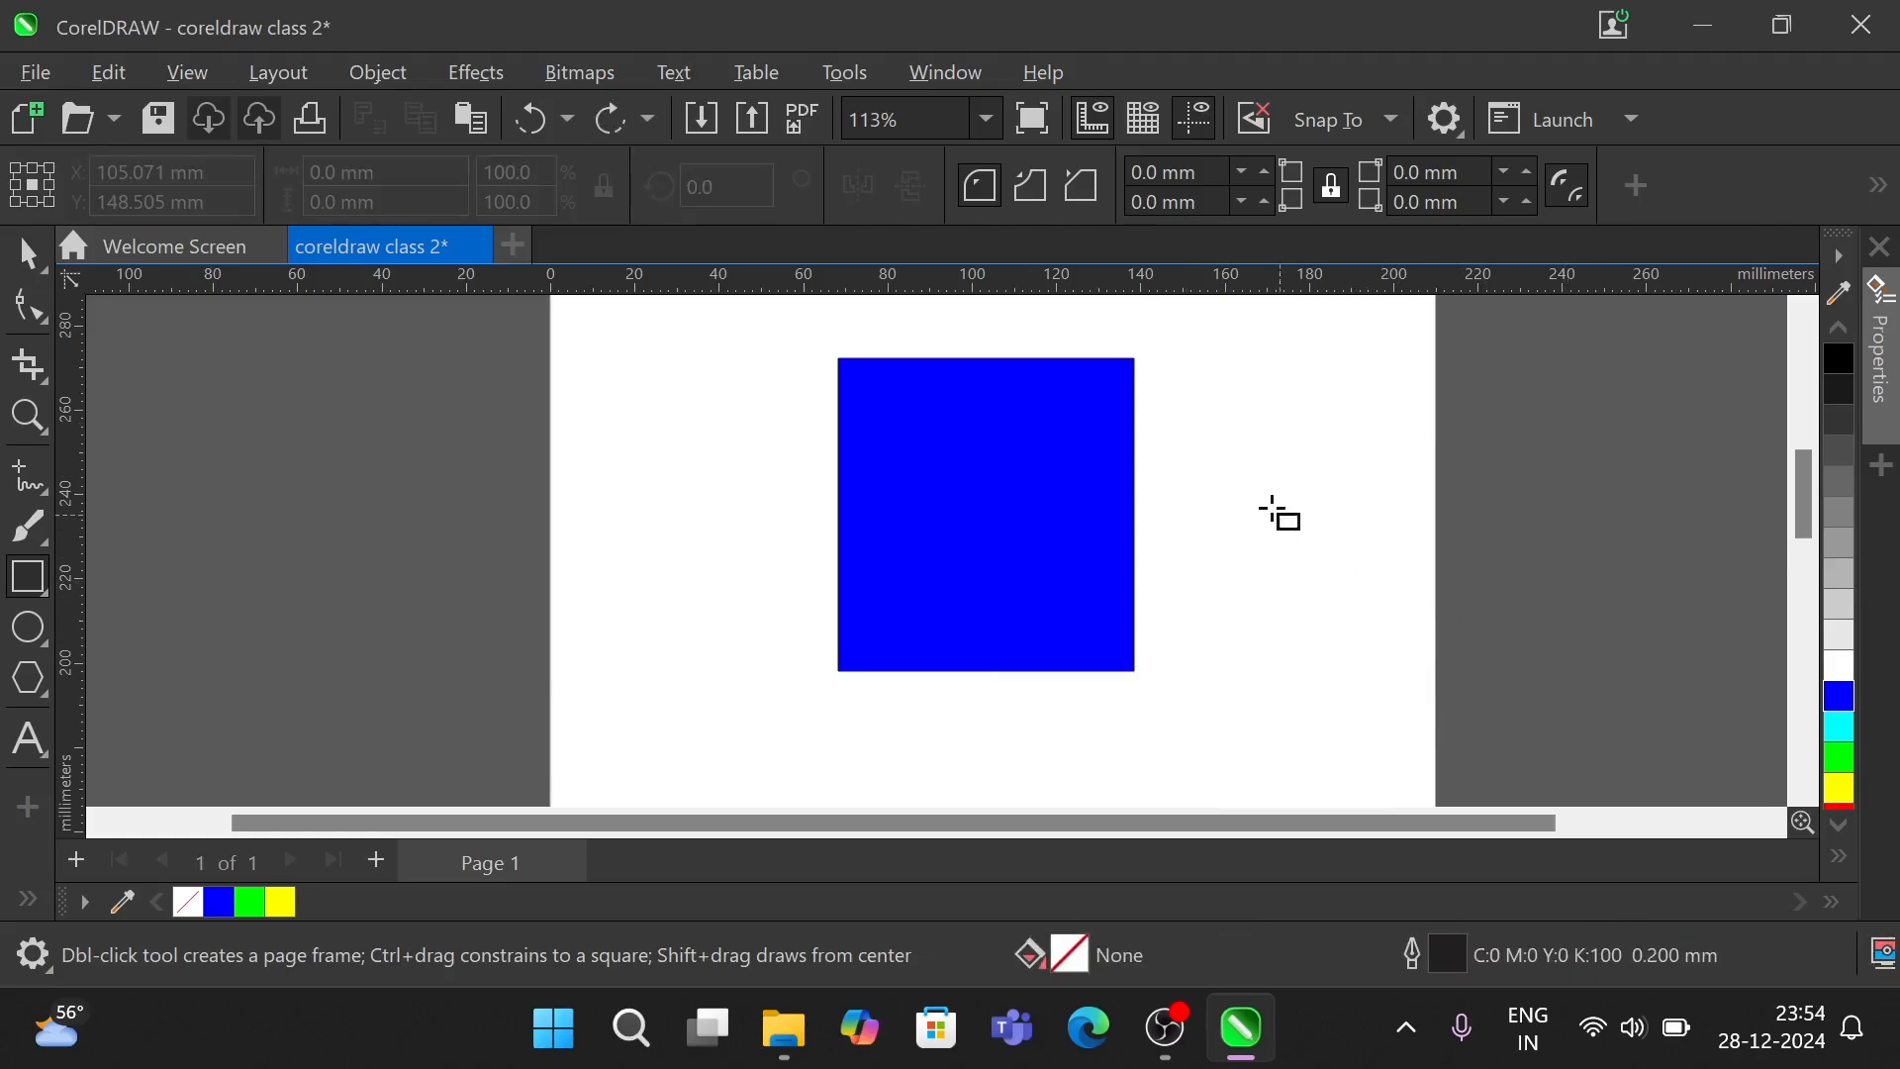
pyautogui.moveTo(1196, 475); pyautogui.dragTo(1358, 685)
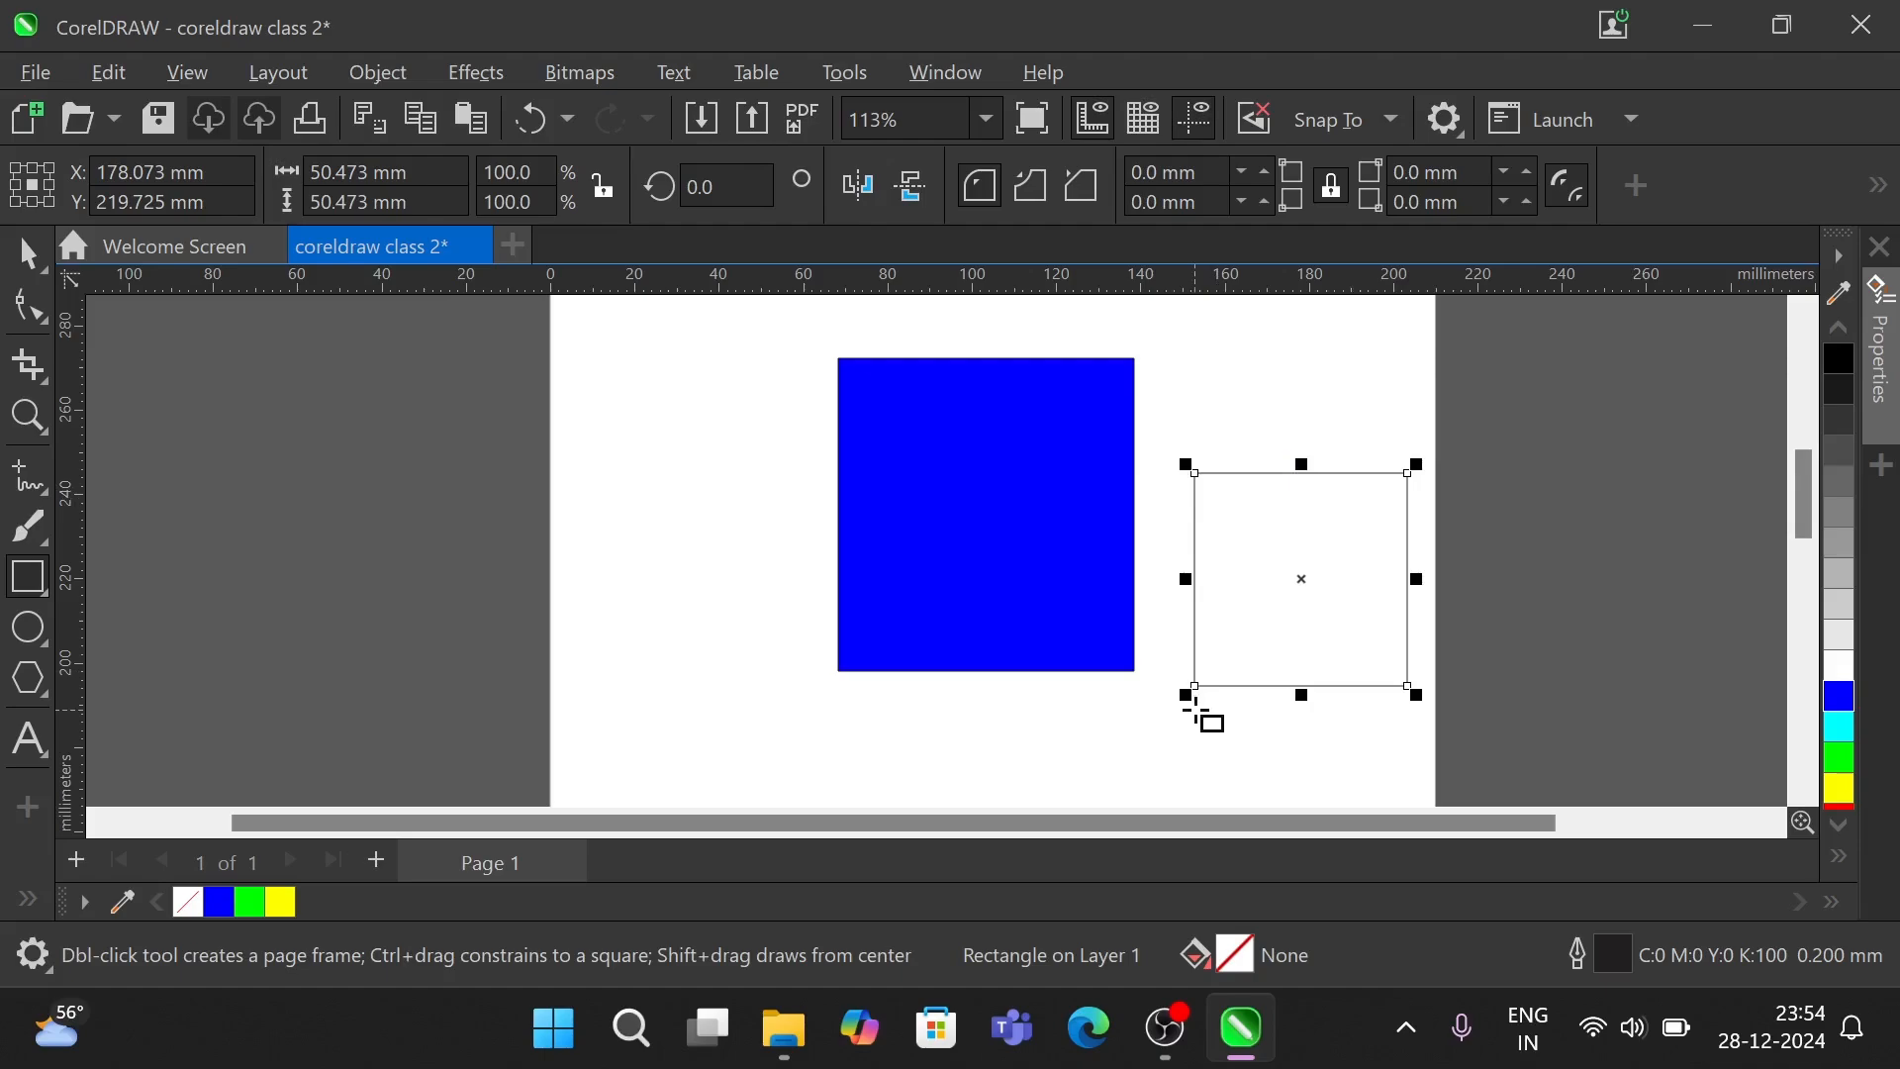
# - Undo the small square, the blue fill and the first rectangle
pyautogui.hotkey('ctrl', 'z')
pyautogui.hotkey('ctrl', 'z')
pyautogui.hotkey('ctrl', 'z')
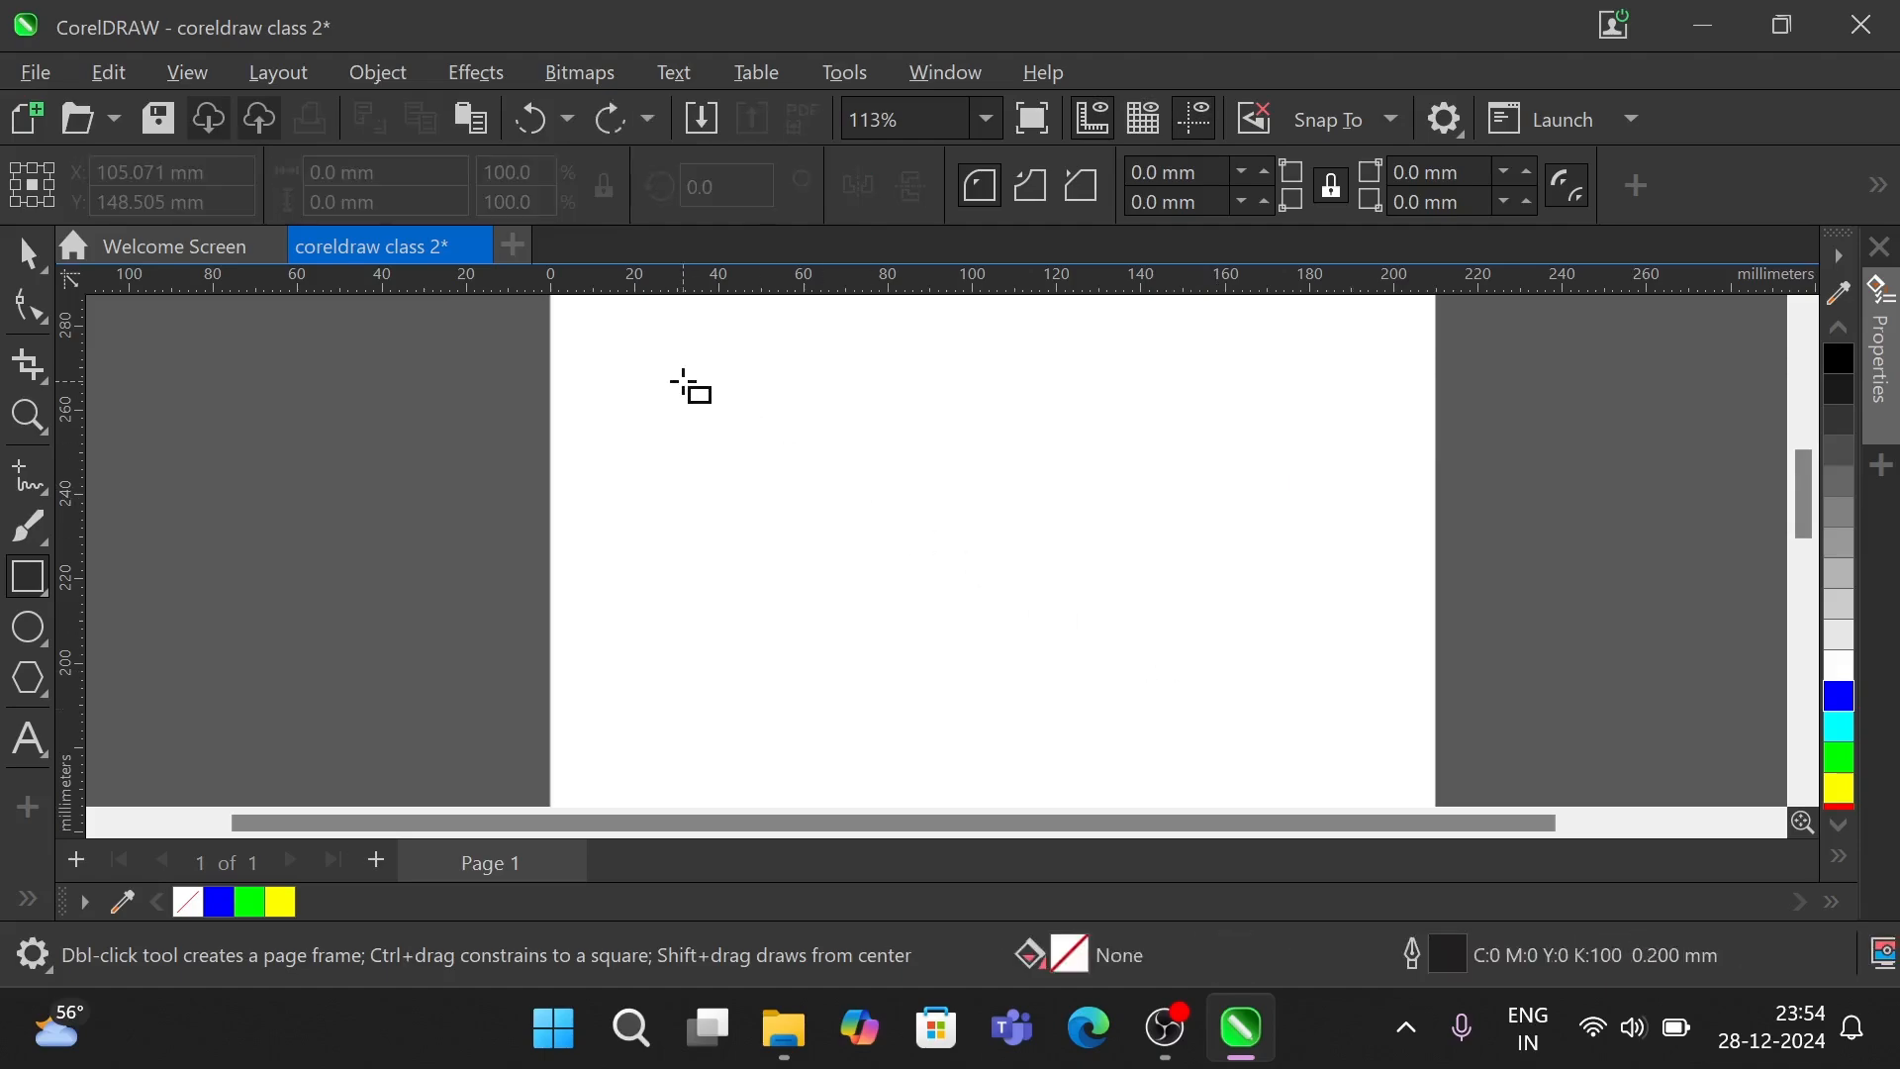
# - Try a rectangle on the empty page, undo it, and draw a constrained square about 97 mm wide instead
pyautogui.moveTo(683, 382); pyautogui.dragTo(1158, 646)
pyautogui.hotkey('ctrl', 'z')
pyautogui.moveTo(754, 366); pyautogui.dragTo(1165, 694)
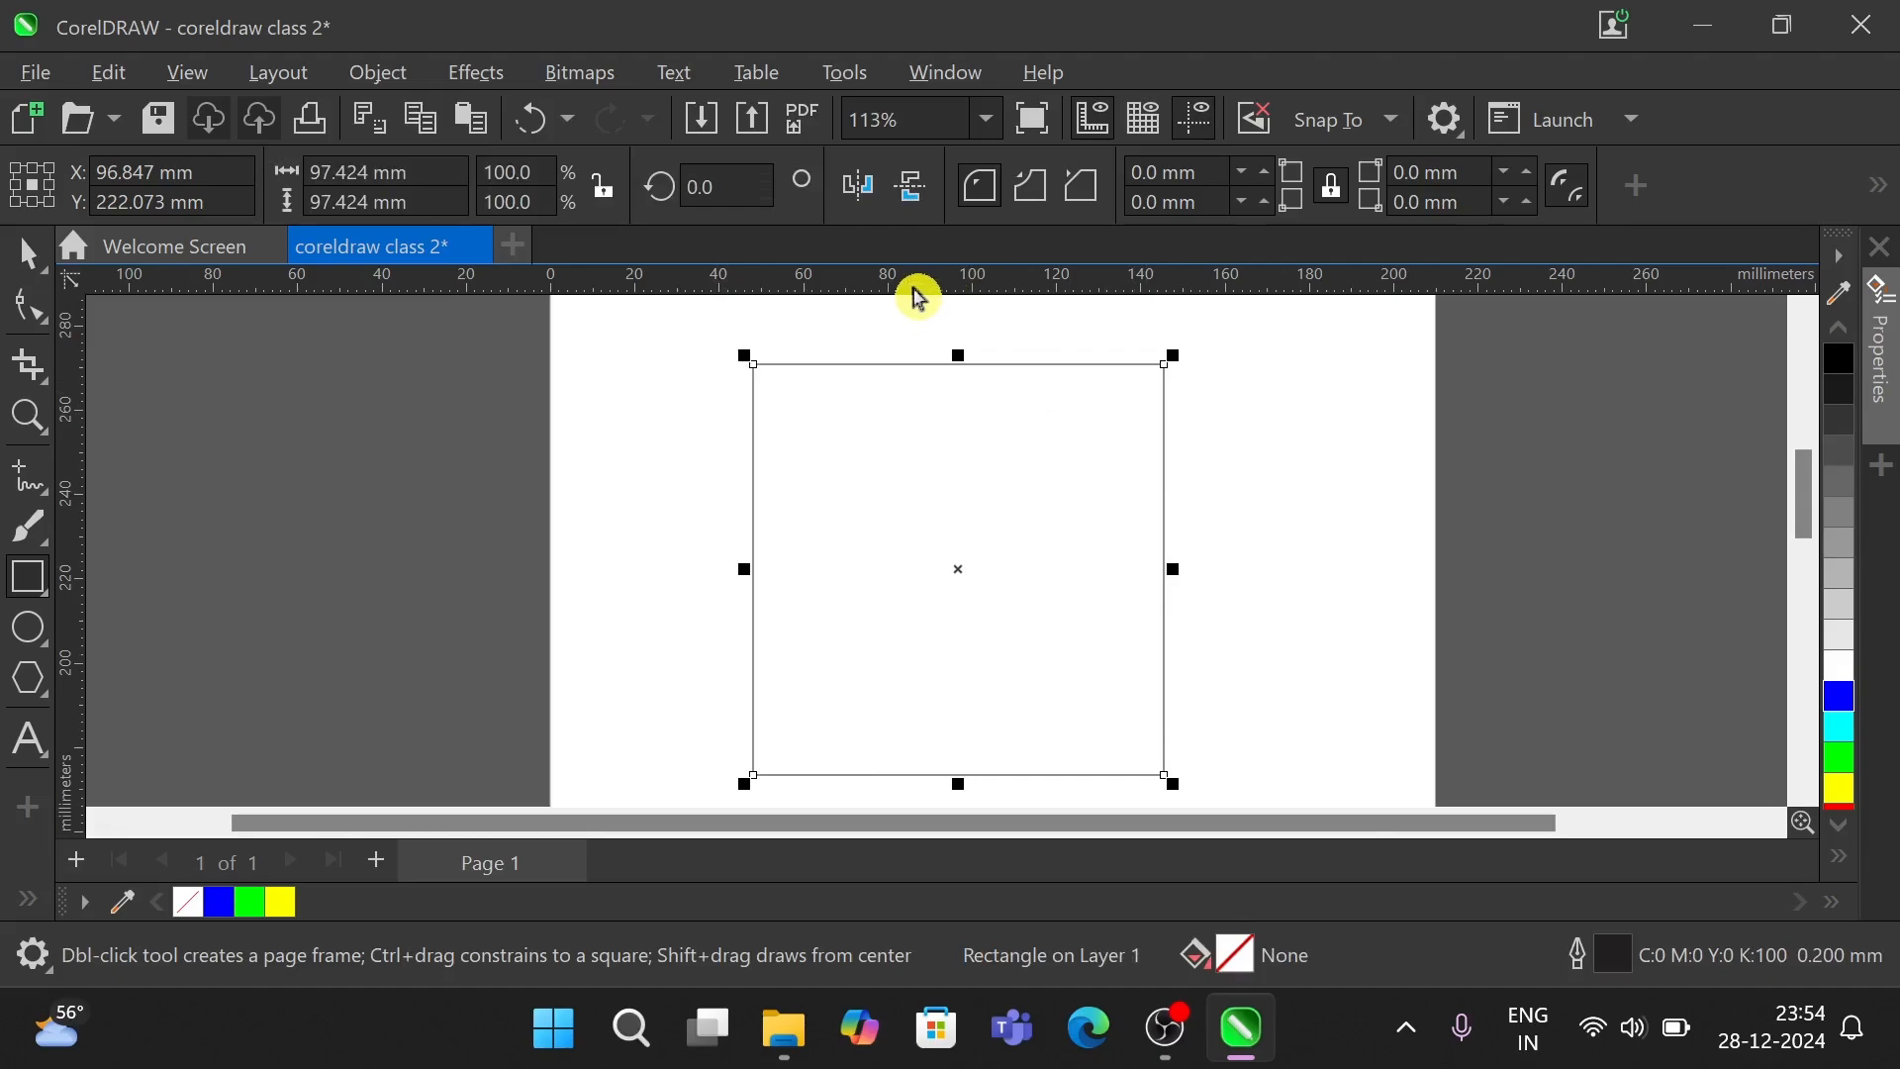
# - Place a horizontal guideline along the square's top edge and a vertical one along its left edge, and delete both guidelines
pyautogui.moveTo(919, 295); pyautogui.dragTo(928, 371)
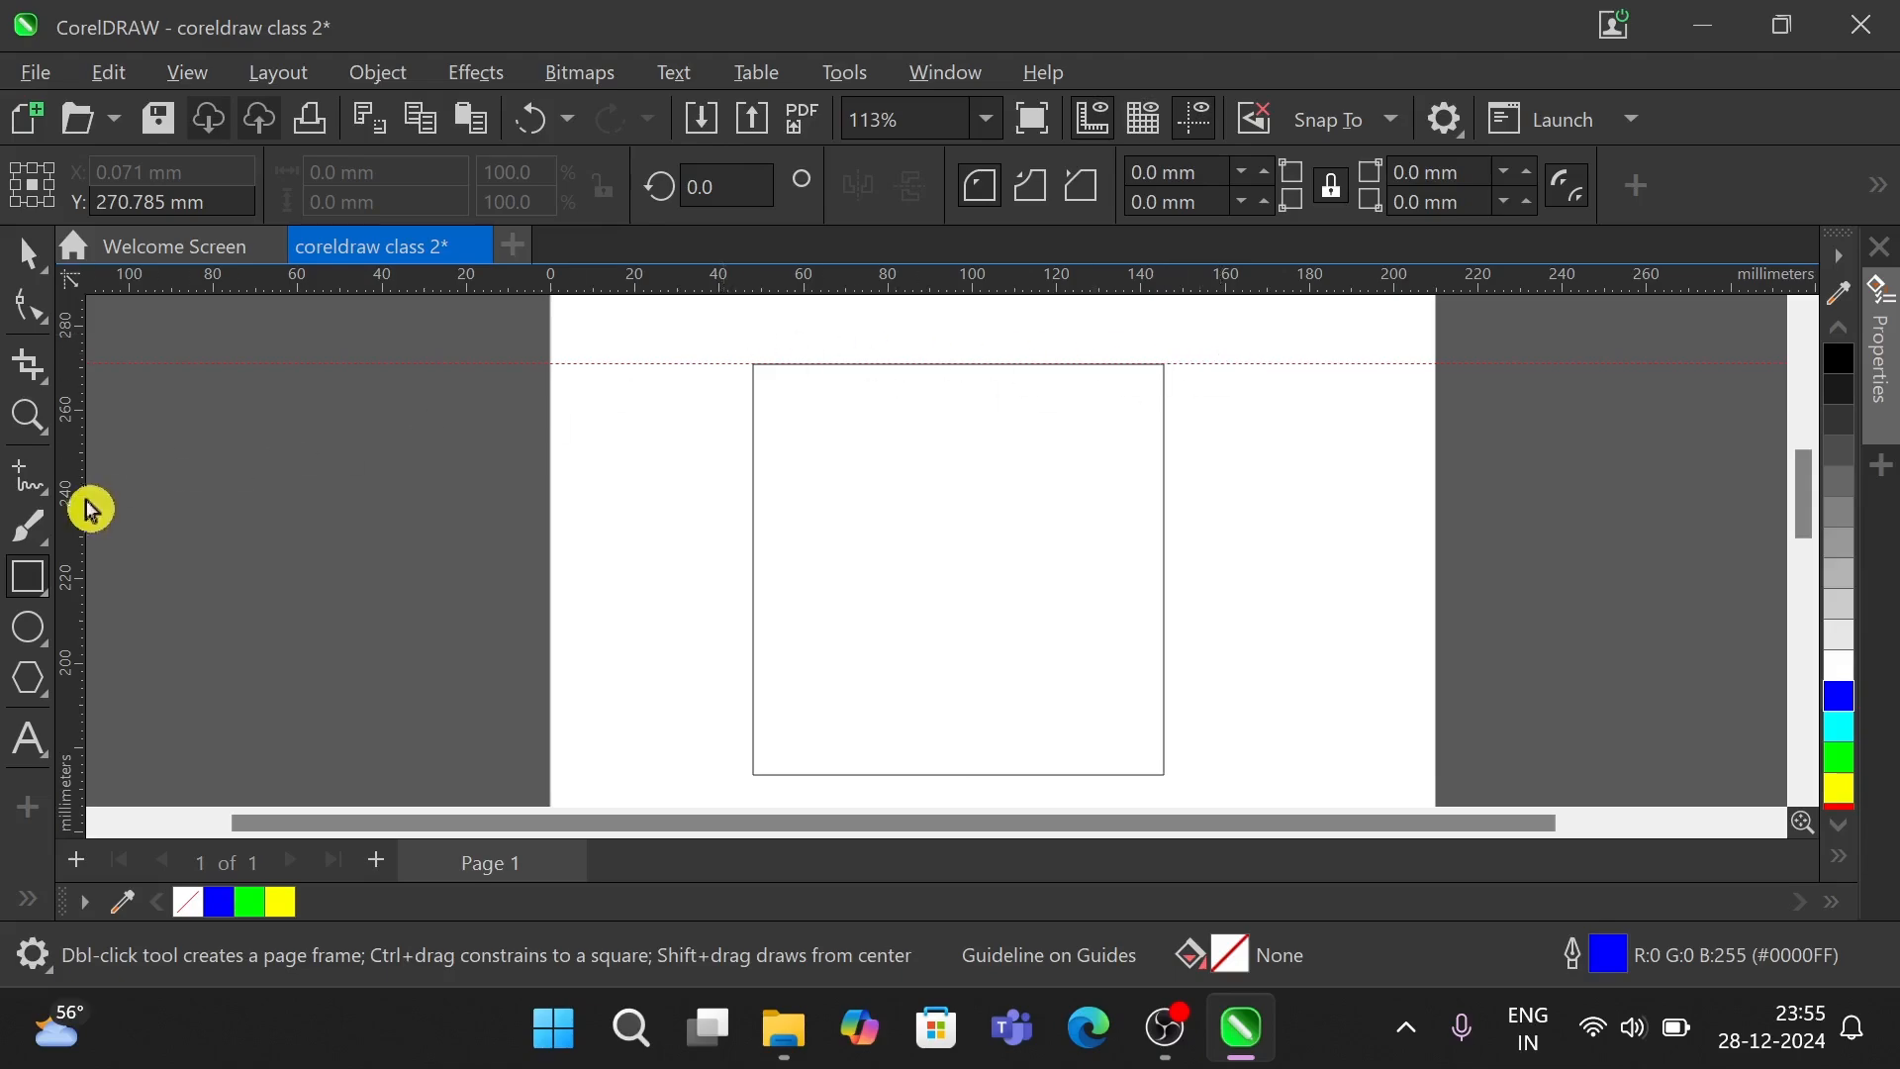
pyautogui.moveTo(85, 505); pyautogui.dragTo(753, 582)
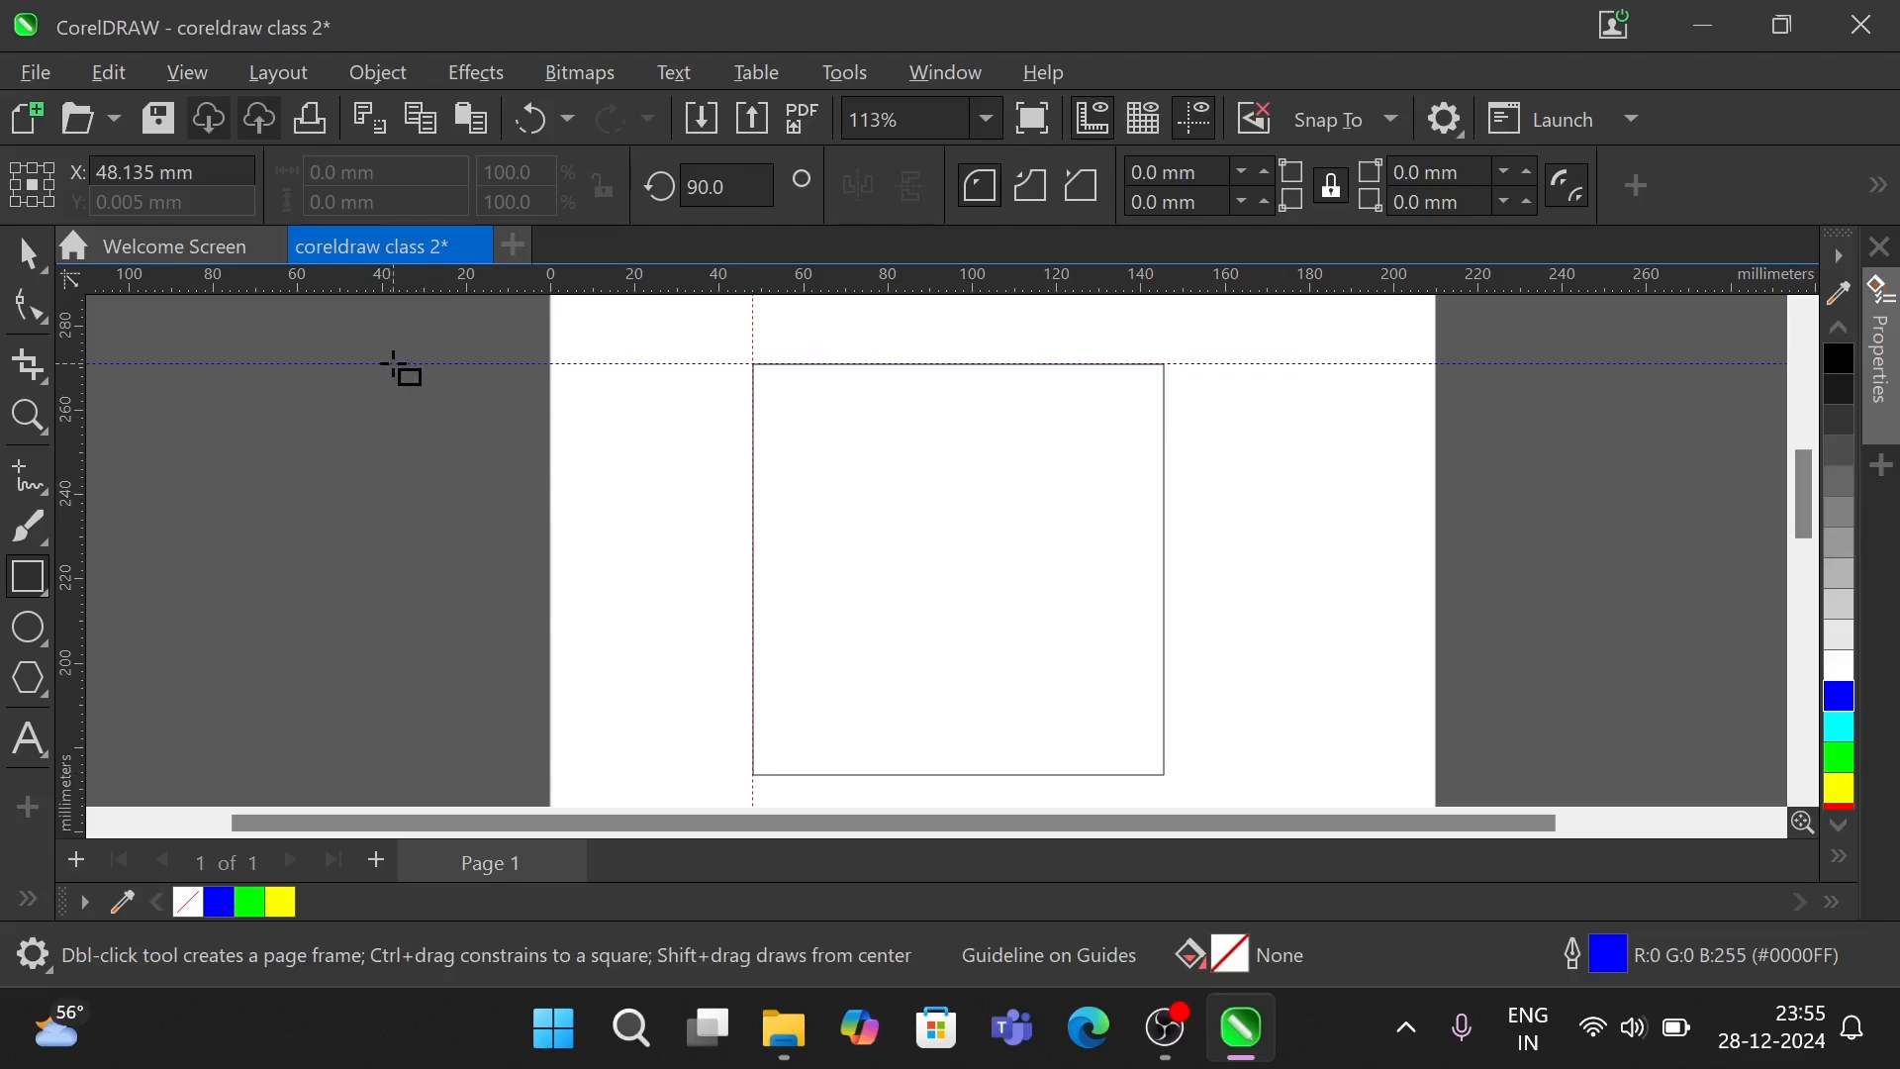
pyautogui.click(29, 250)
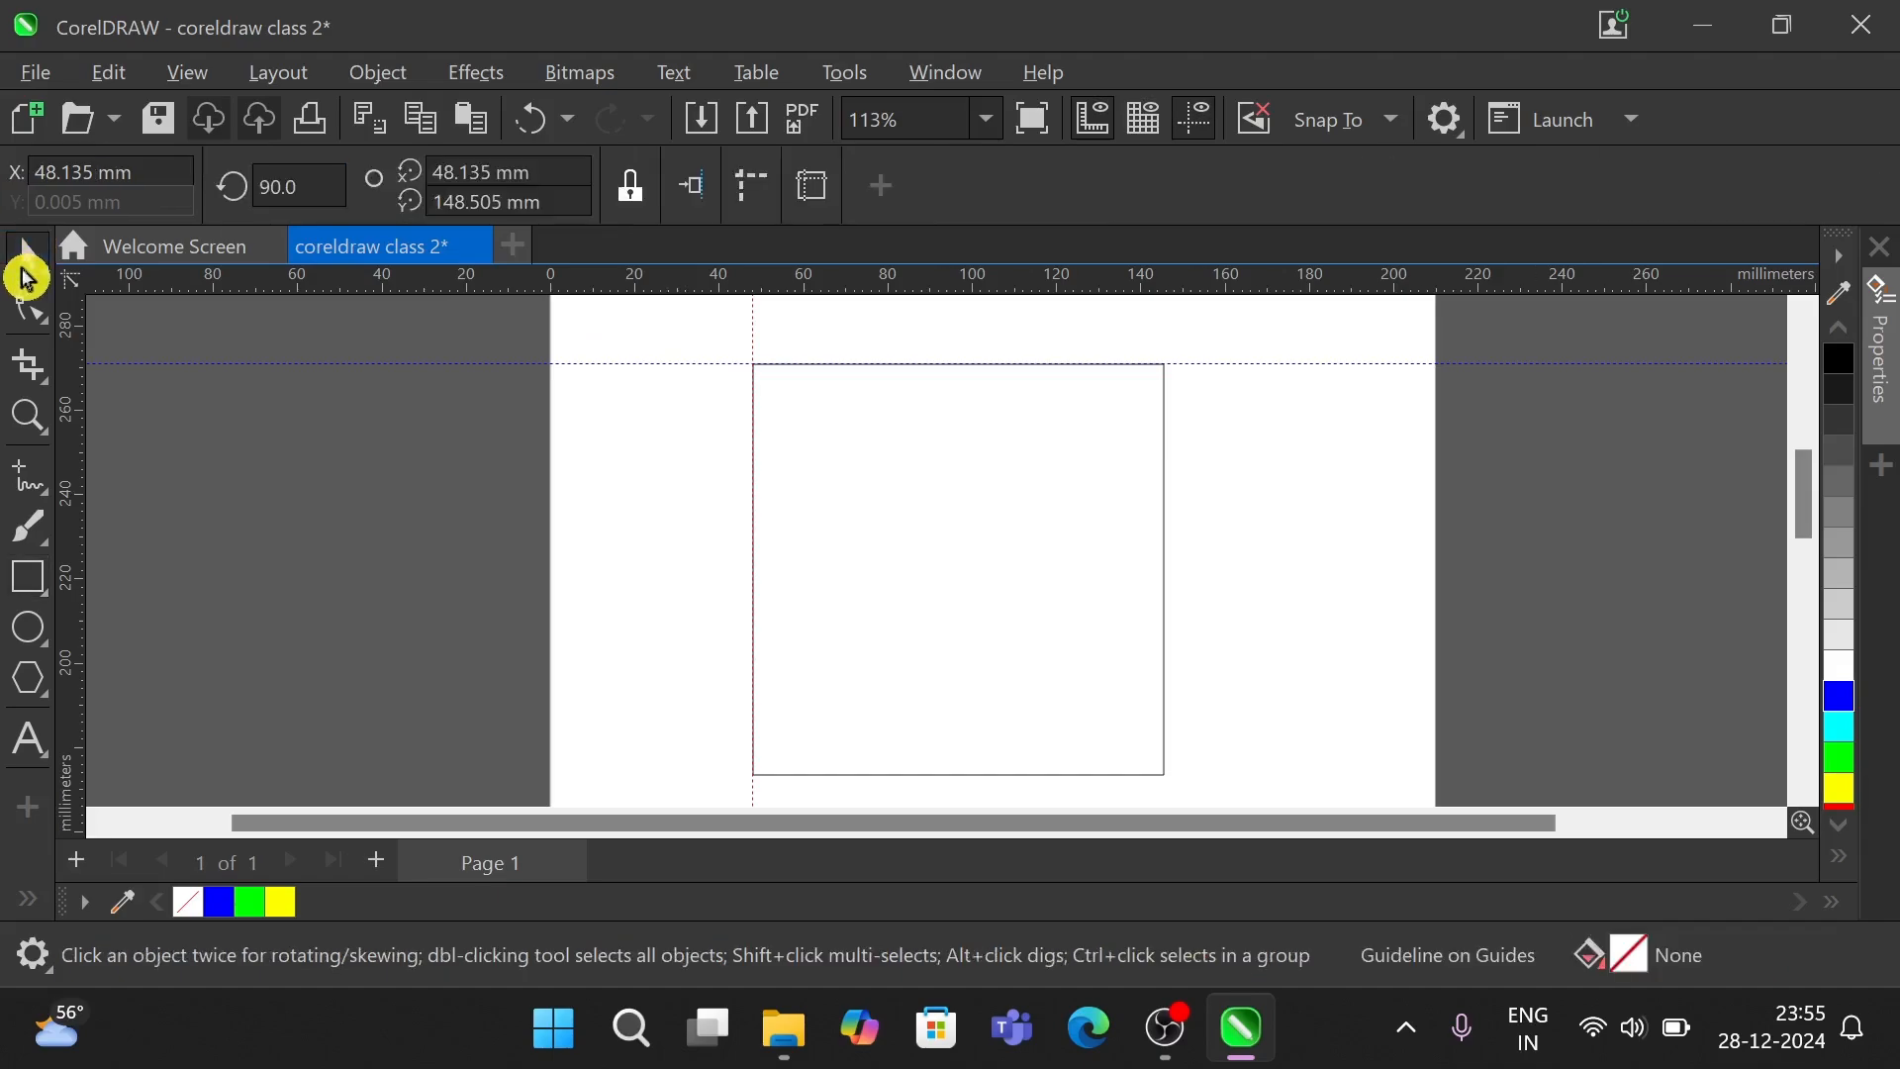
pyautogui.click(466, 363)
pyautogui.press('Delete')
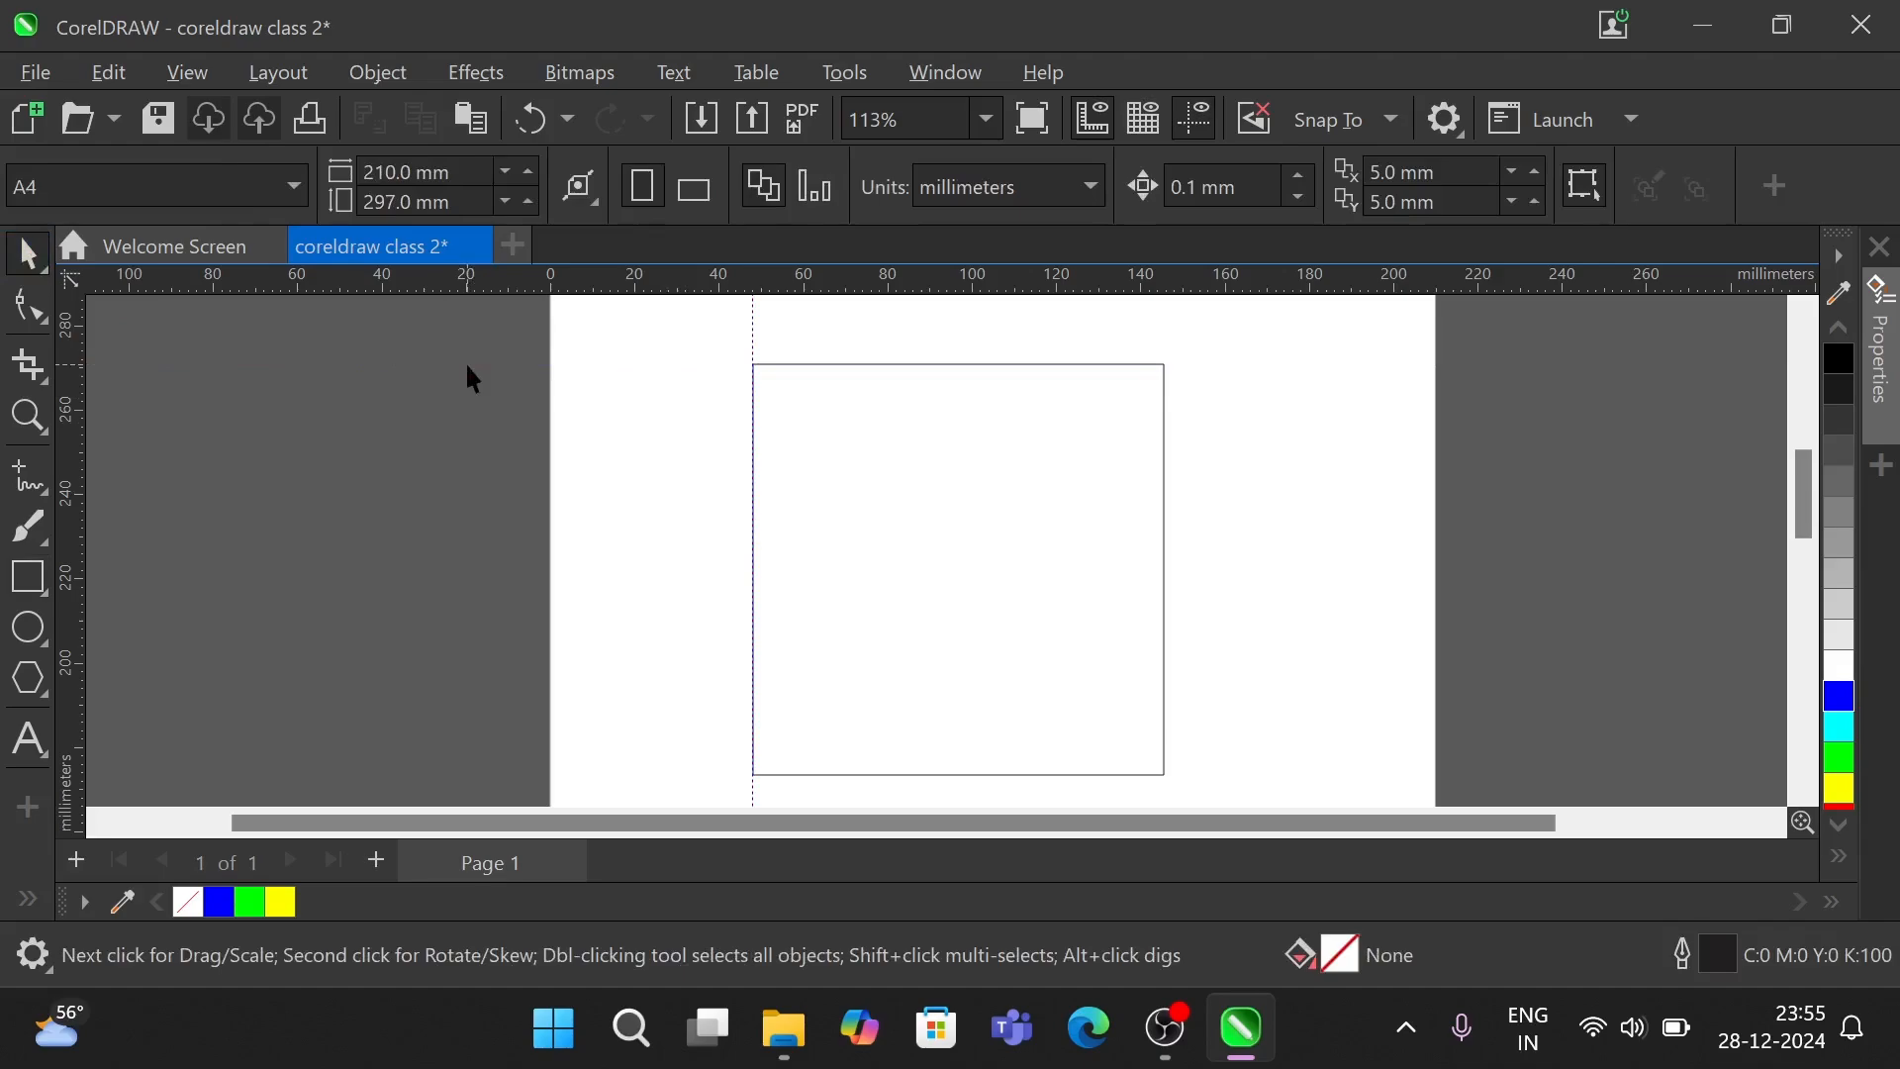
pyautogui.click(756, 319)
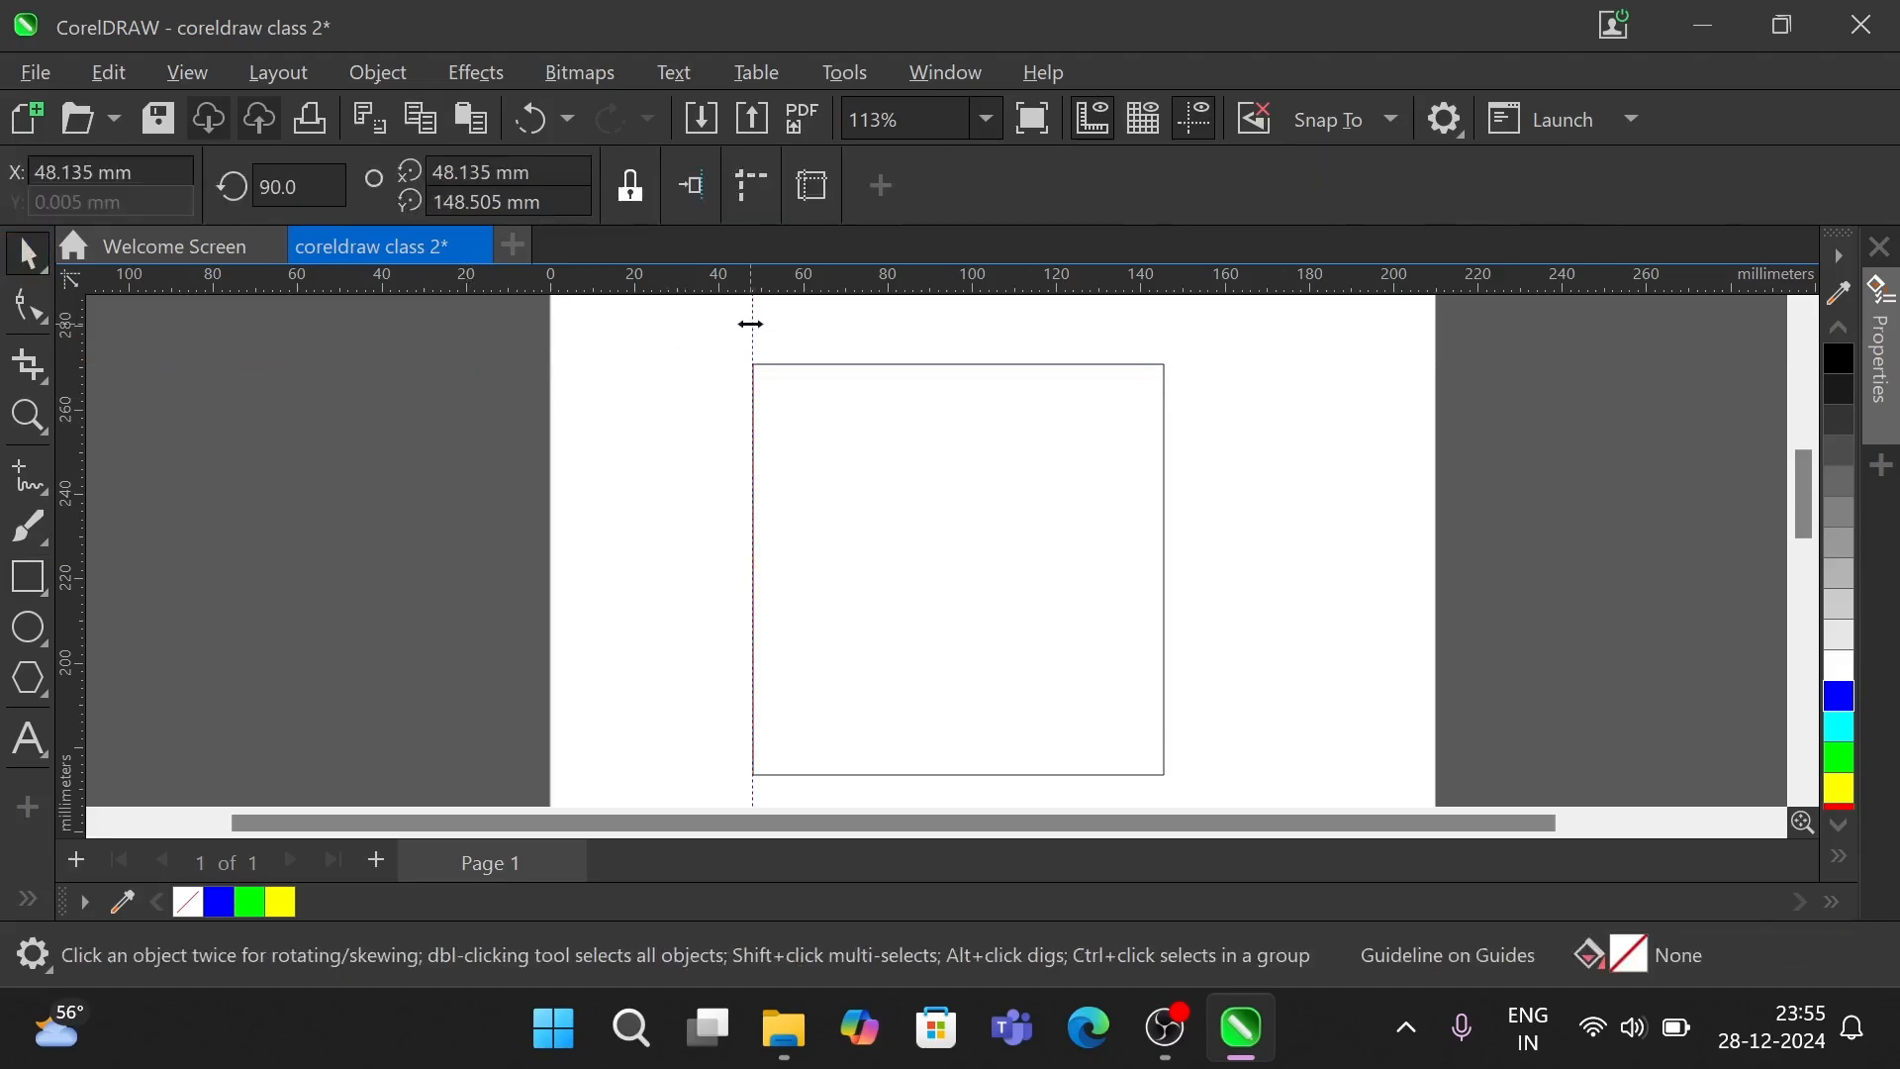
pyautogui.press('Delete')
# - Draw an upright ellipse about 54 × 79 mm inside the square, reaching down to its bottom edge
pyautogui.click(859, 416)
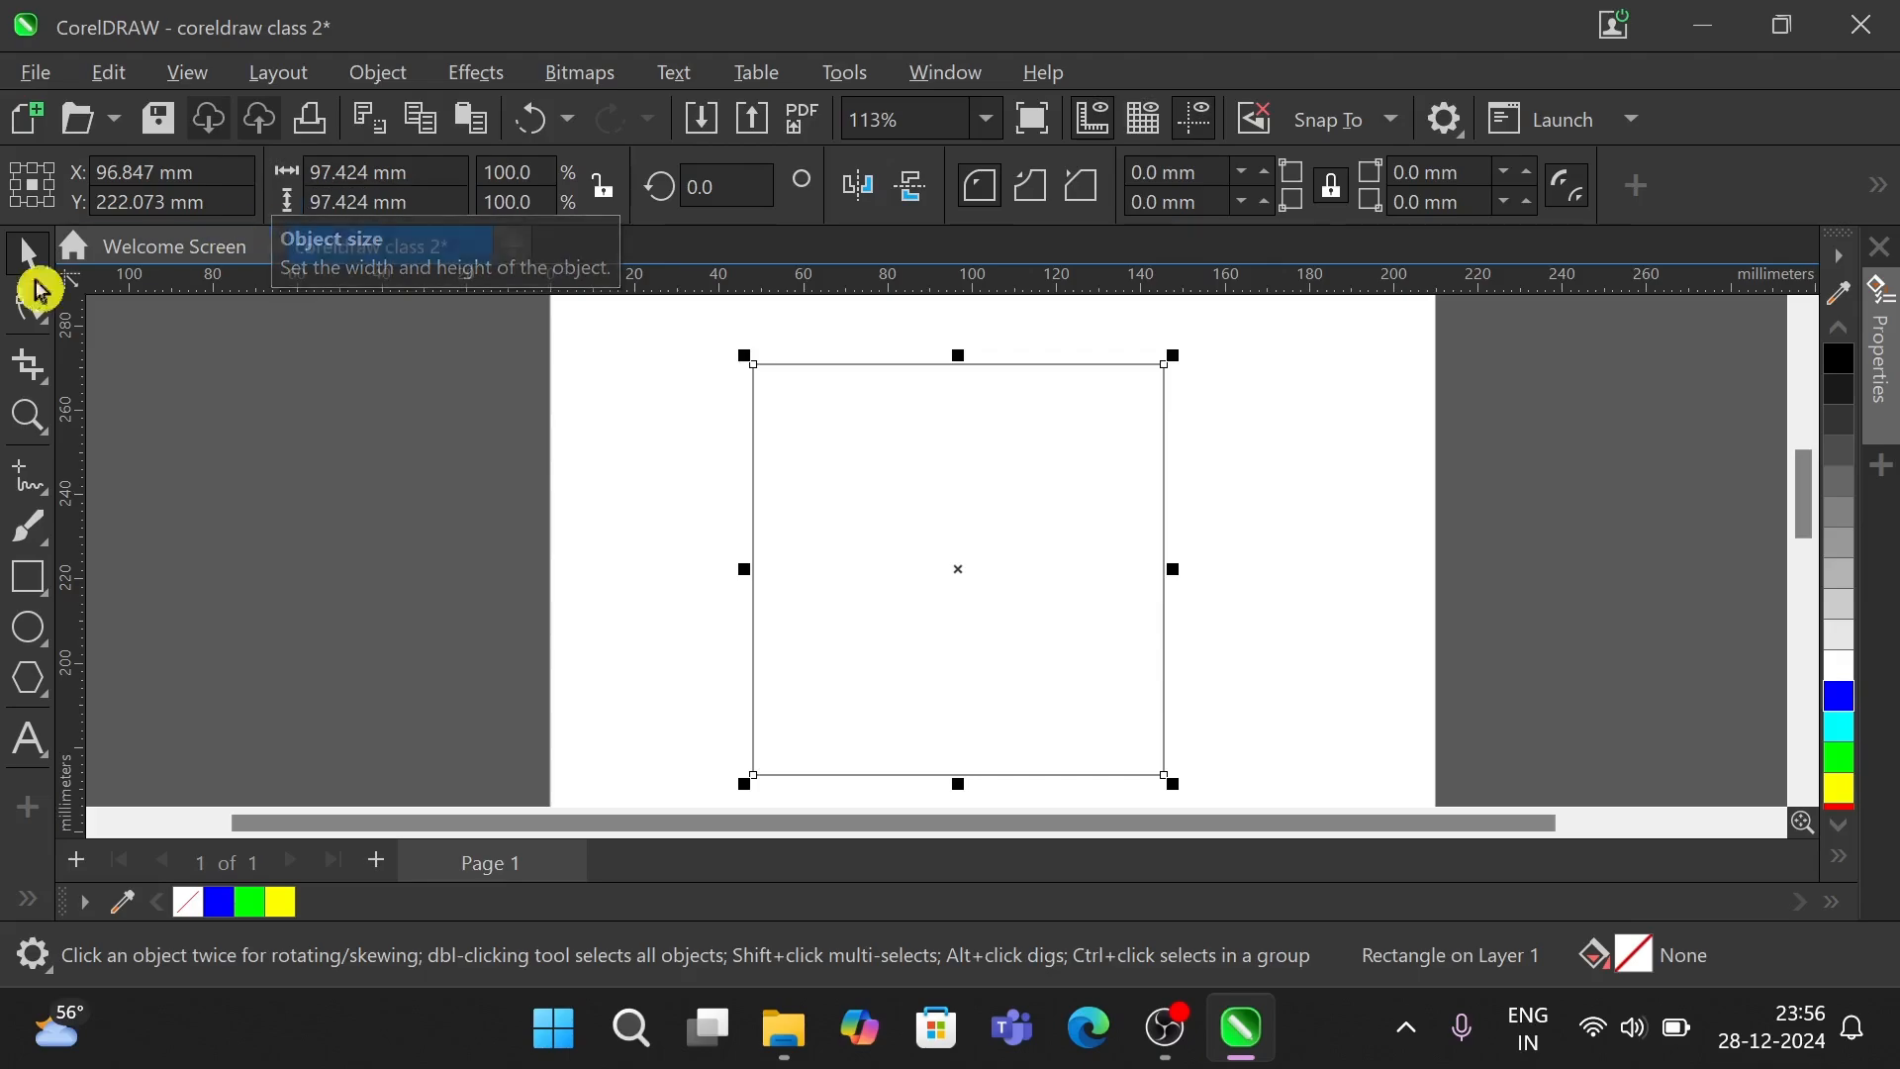
pyautogui.click(29, 634)
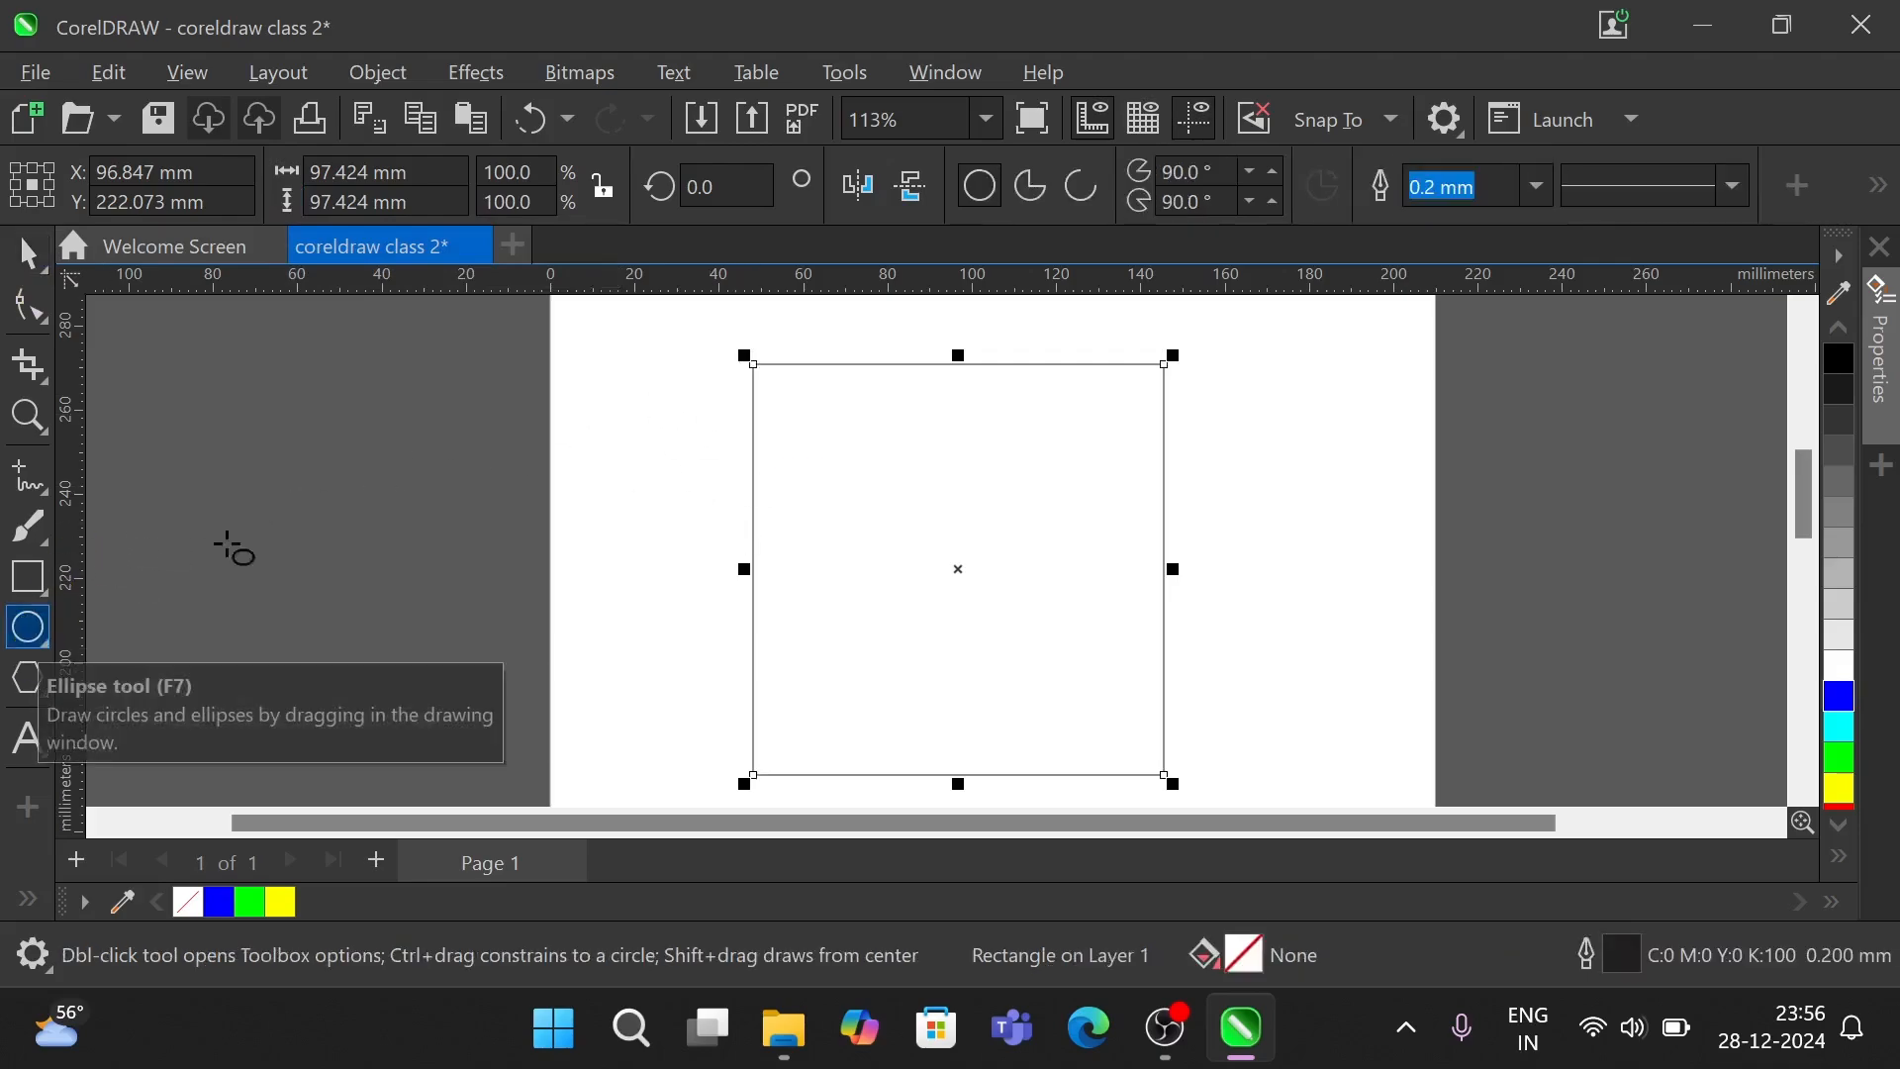
pyautogui.moveTo(867, 444); pyautogui.dragTo(1095, 779)
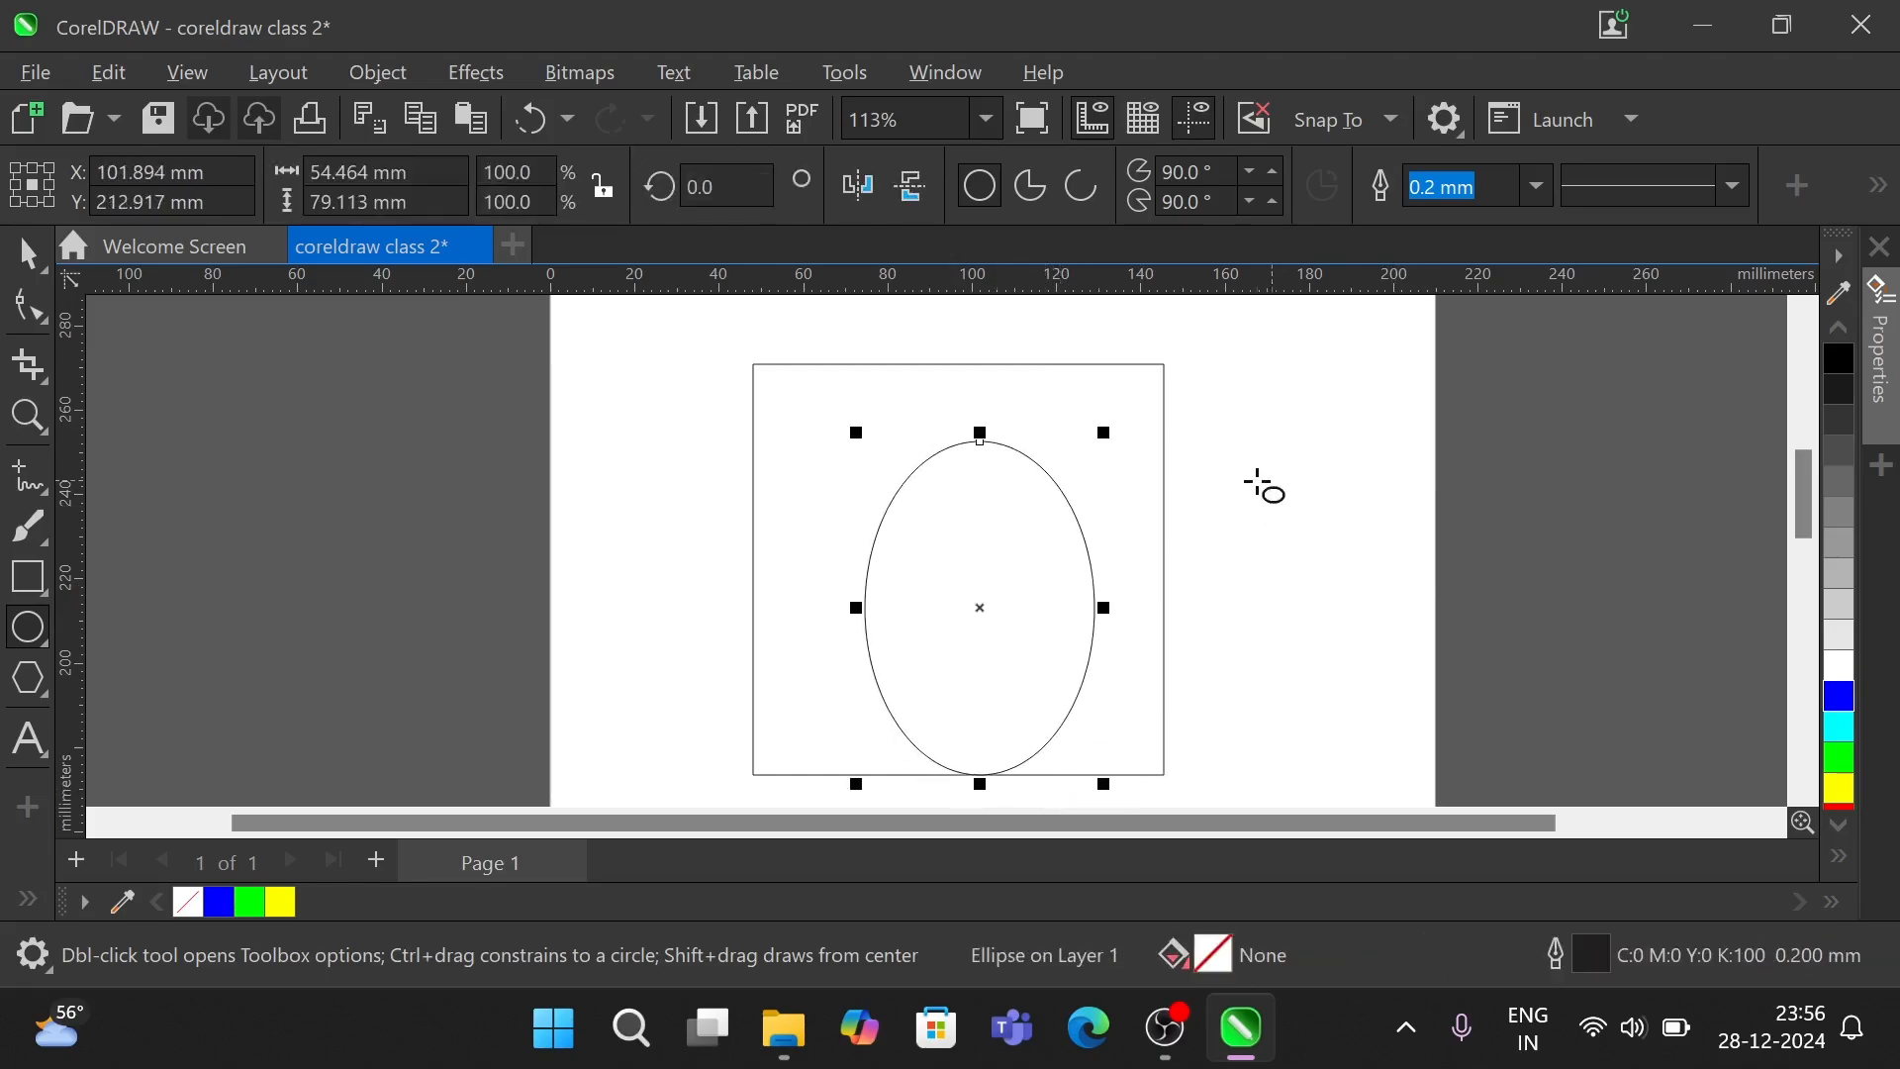
# - Draw a constrained circle about 65 mm across beside the square, overlapping the page's right edge, and reselect the ellipse for comparison
pyautogui.moveTo(1243, 481); pyautogui.dragTo(1404, 750)
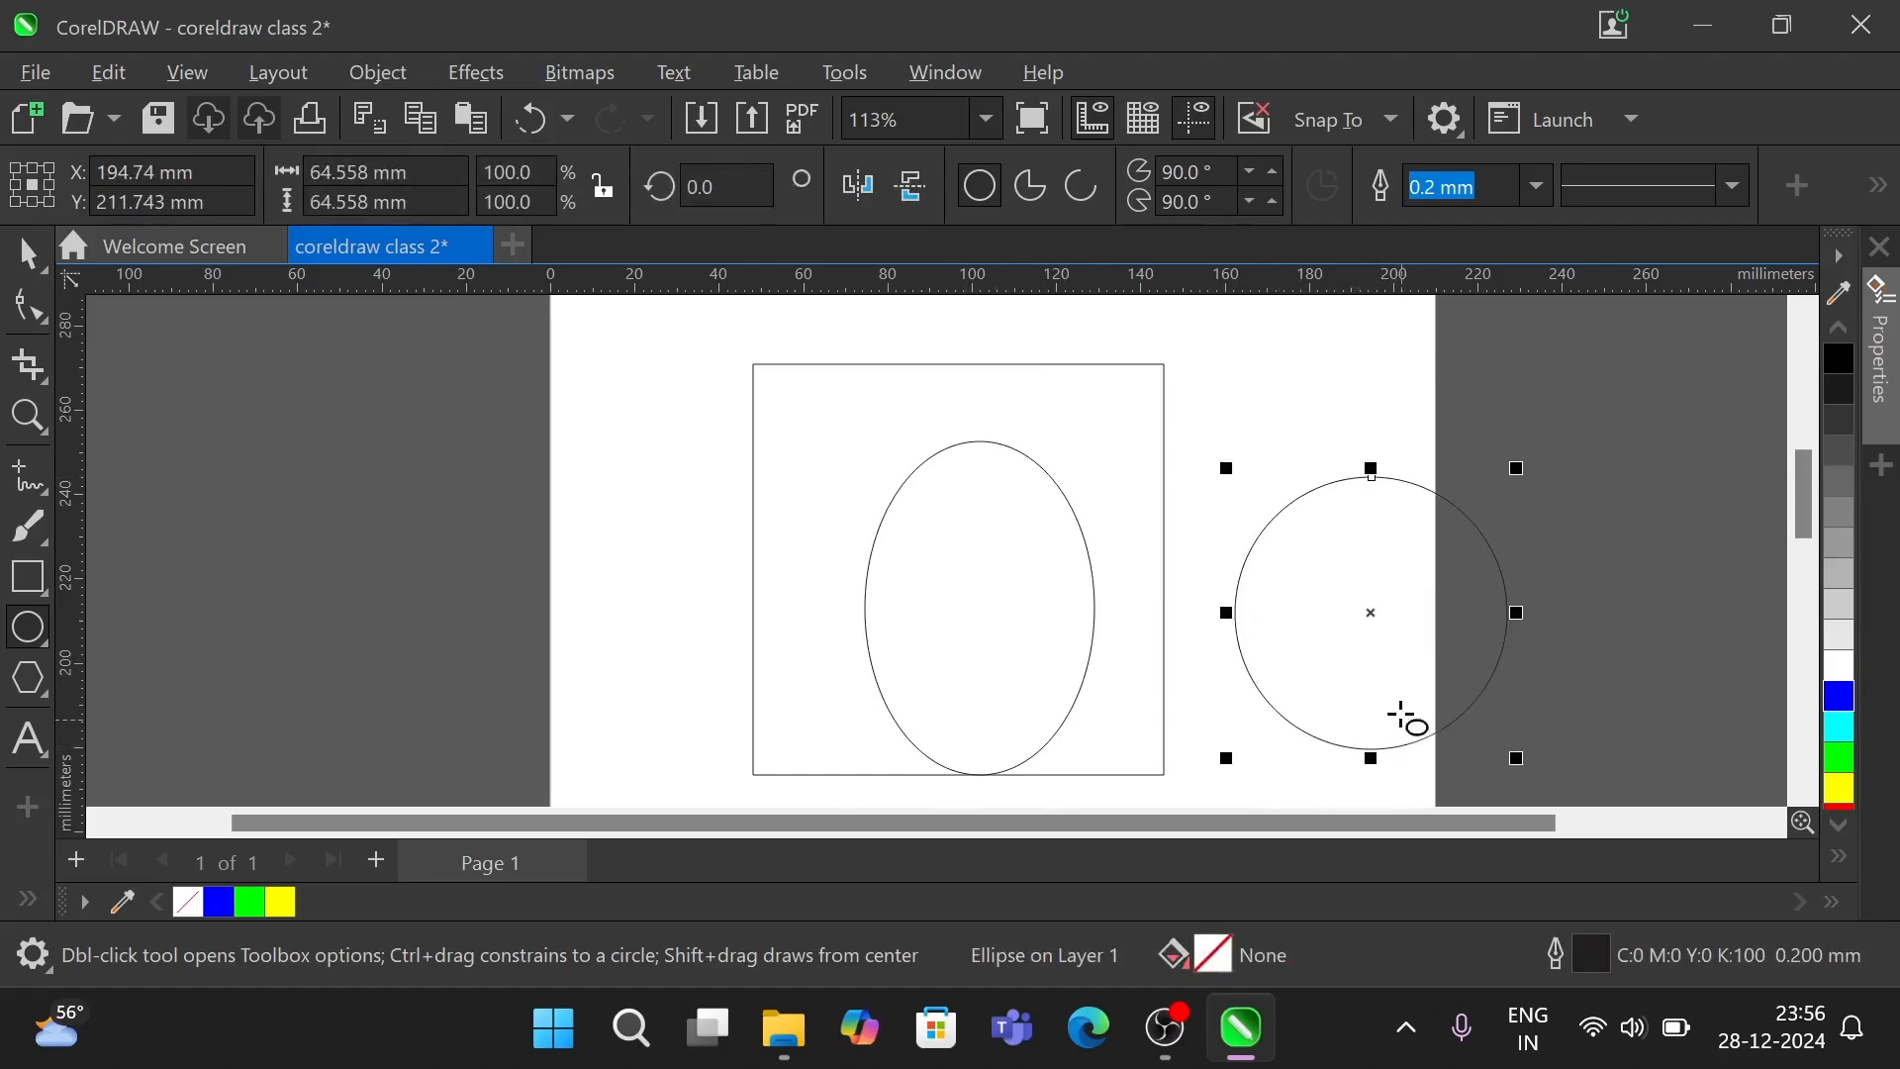
pyautogui.click(396, 202)
pyautogui.click(975, 587)
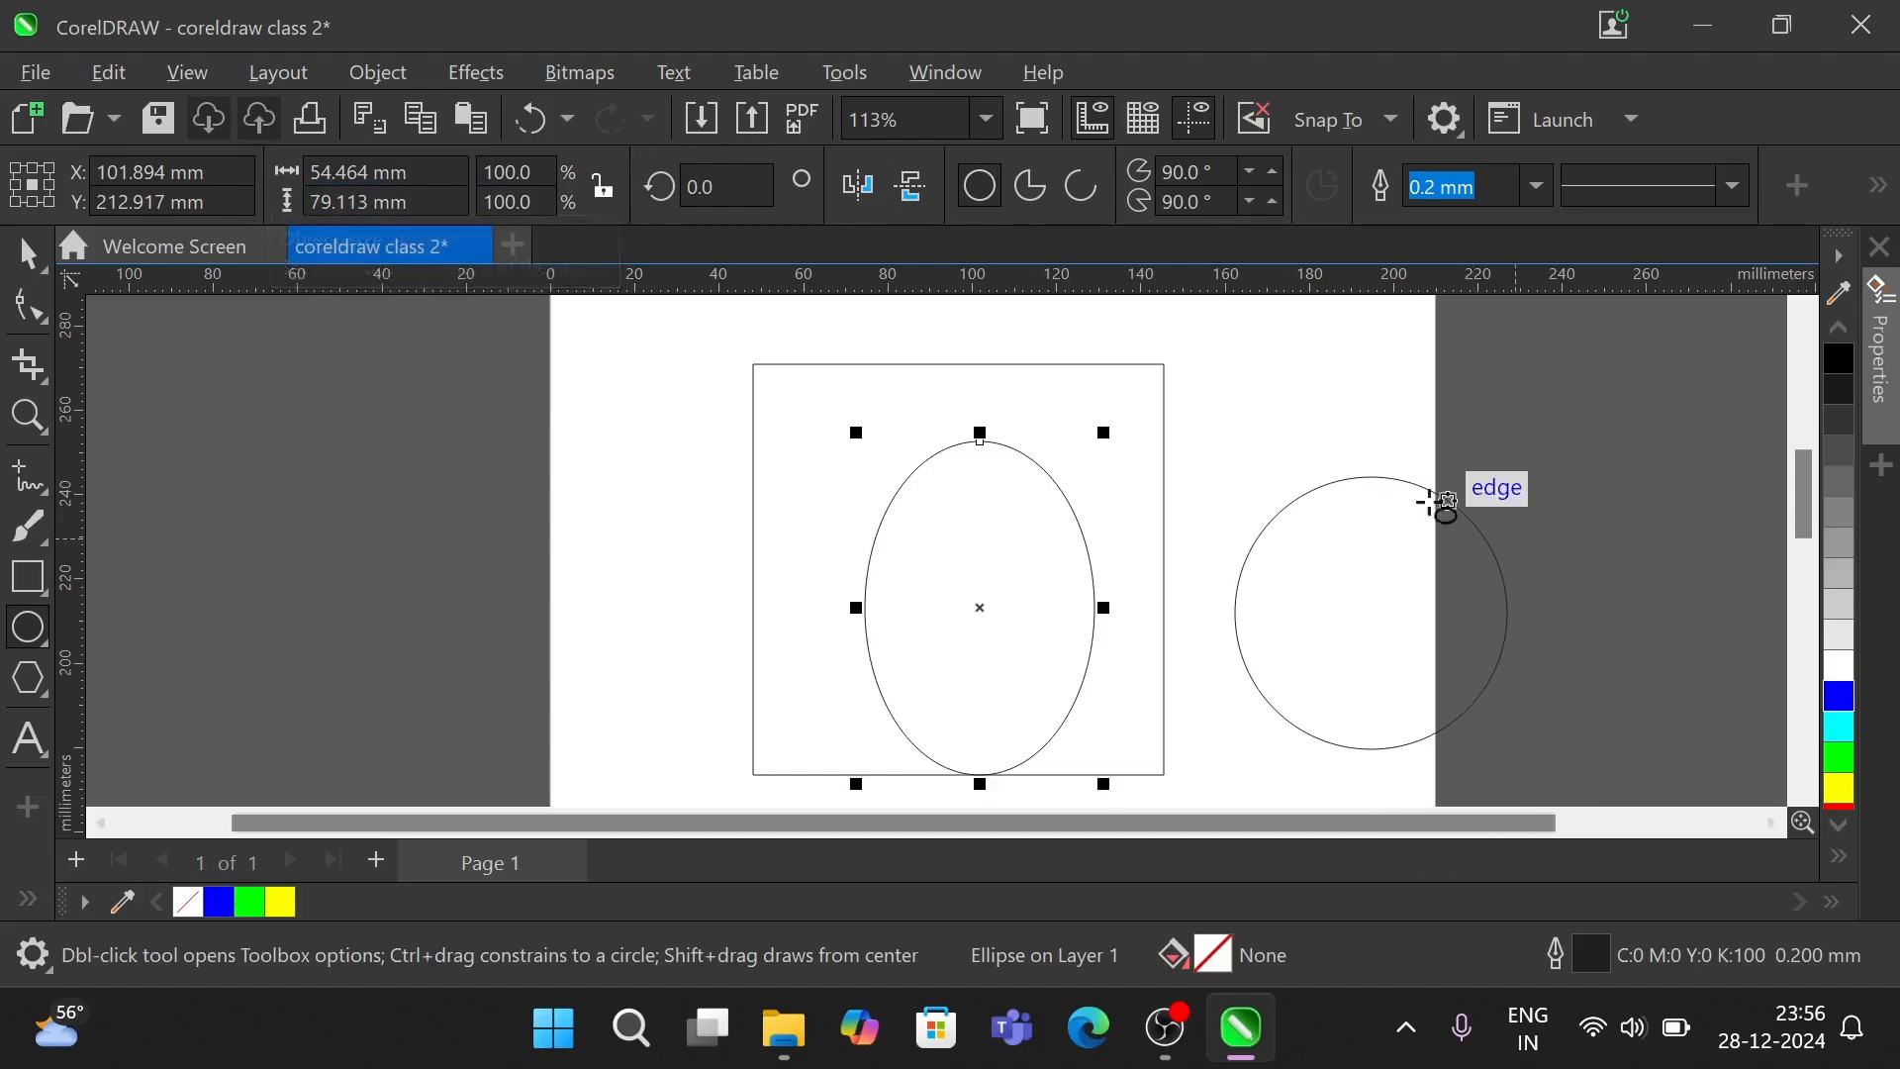
pyautogui.click(1419, 620)
pyautogui.click(1062, 643)
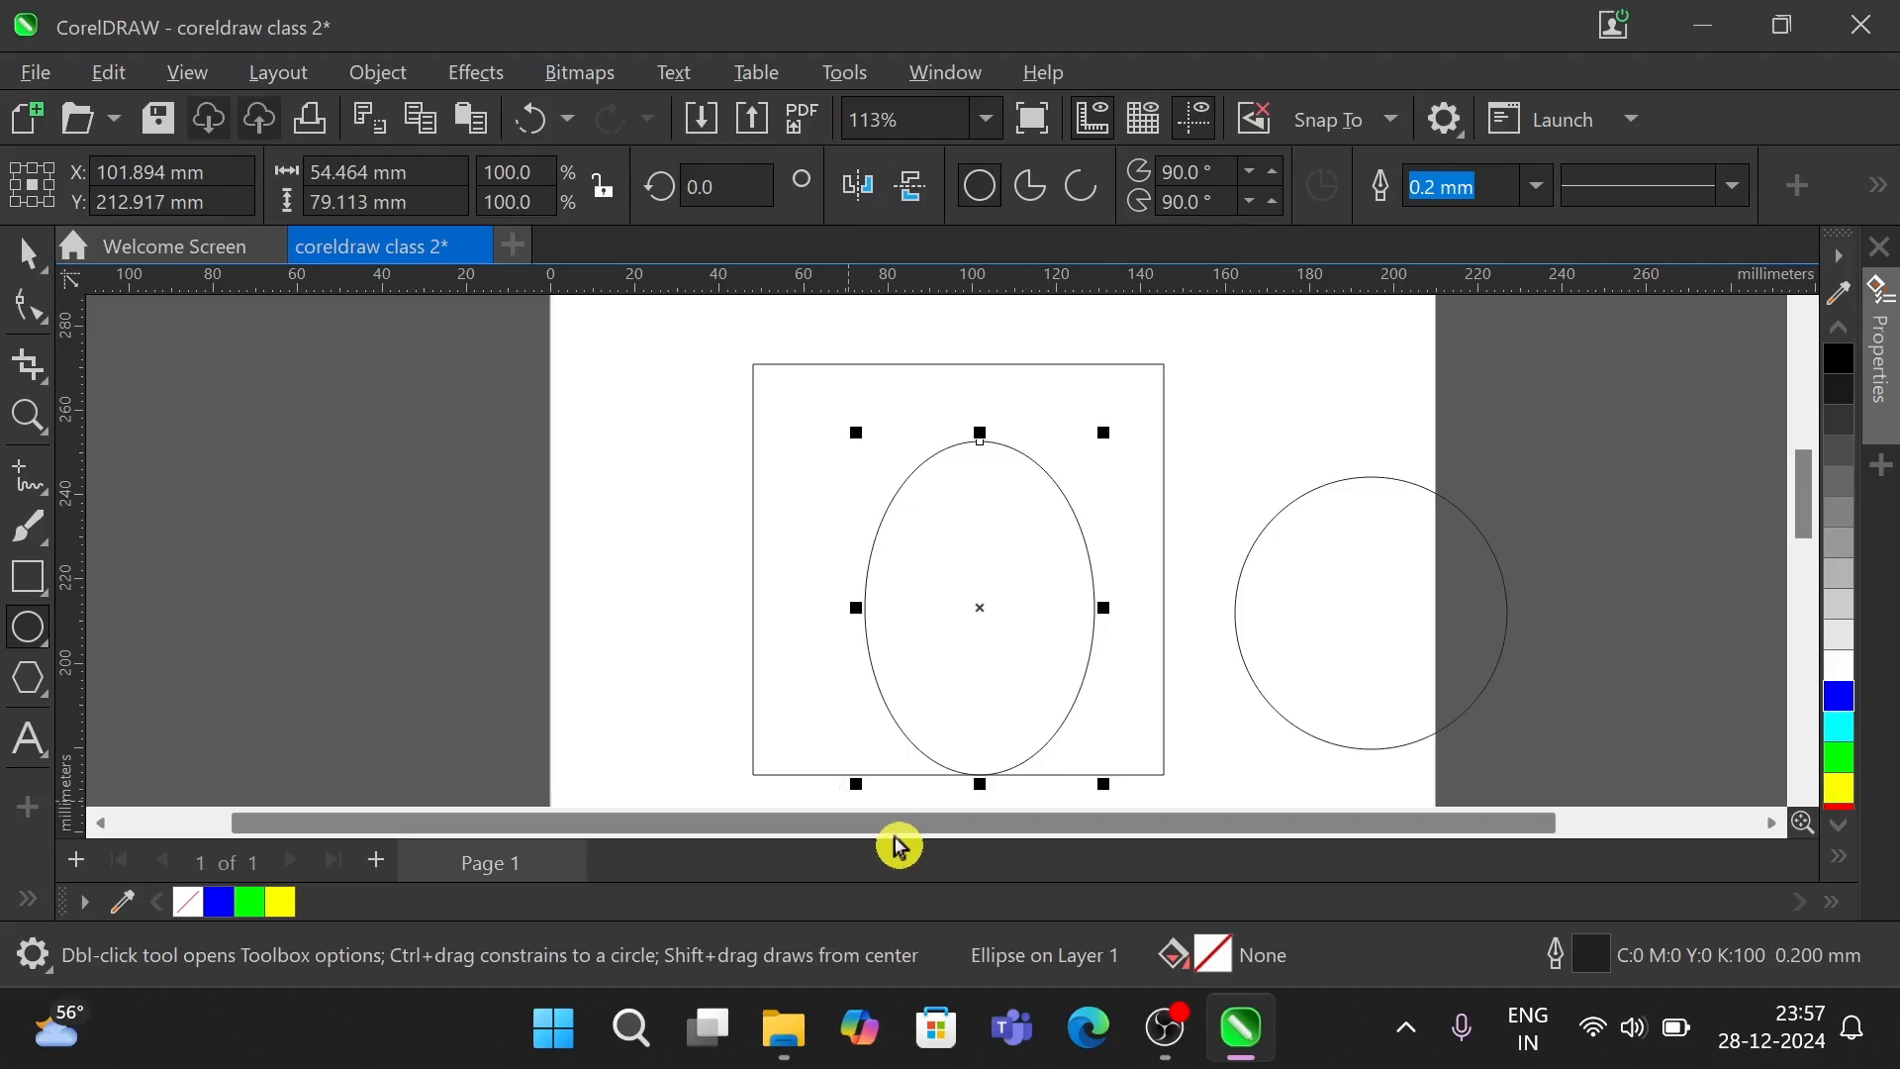
# - Undo the circle and the ellipse, and fill the remaining square with blue
pyautogui.hotkey('ctrl', 'z')
pyautogui.hotkey('ctrl', 'z')
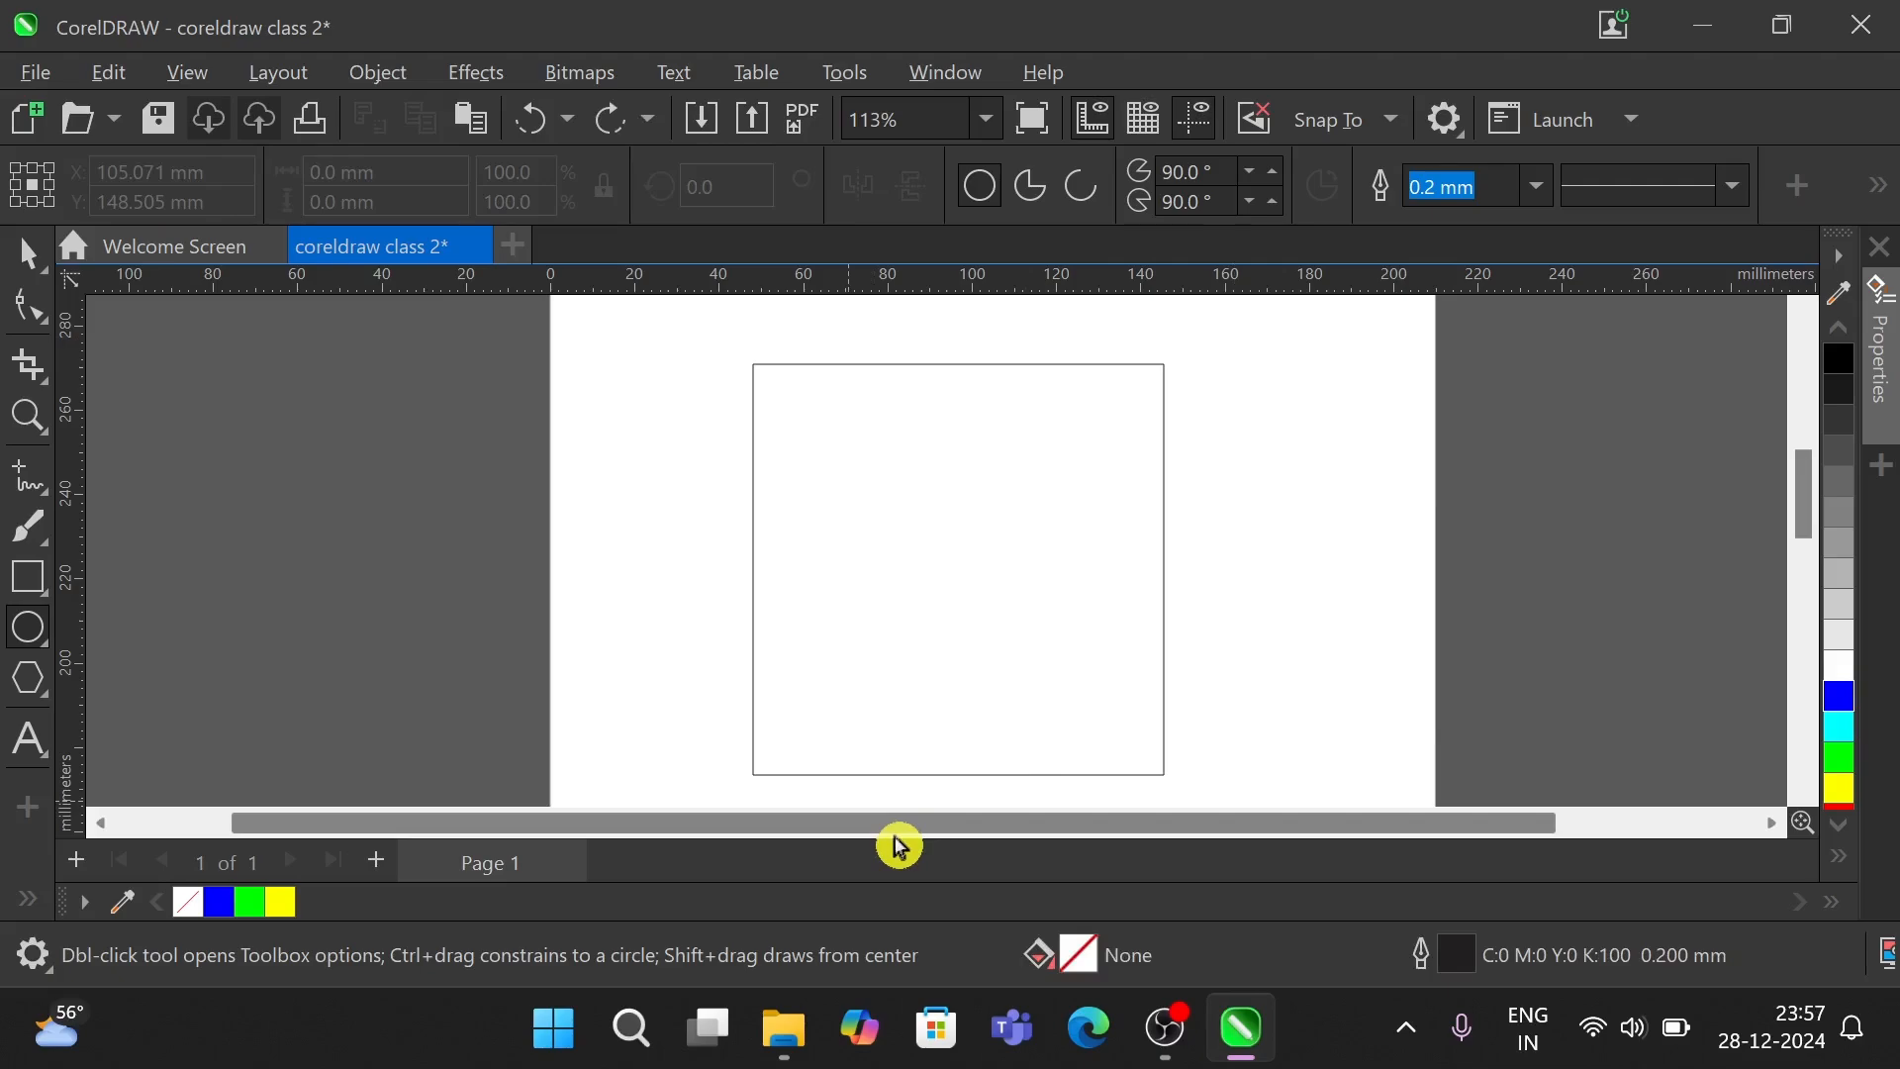
pyautogui.click(886, 567)
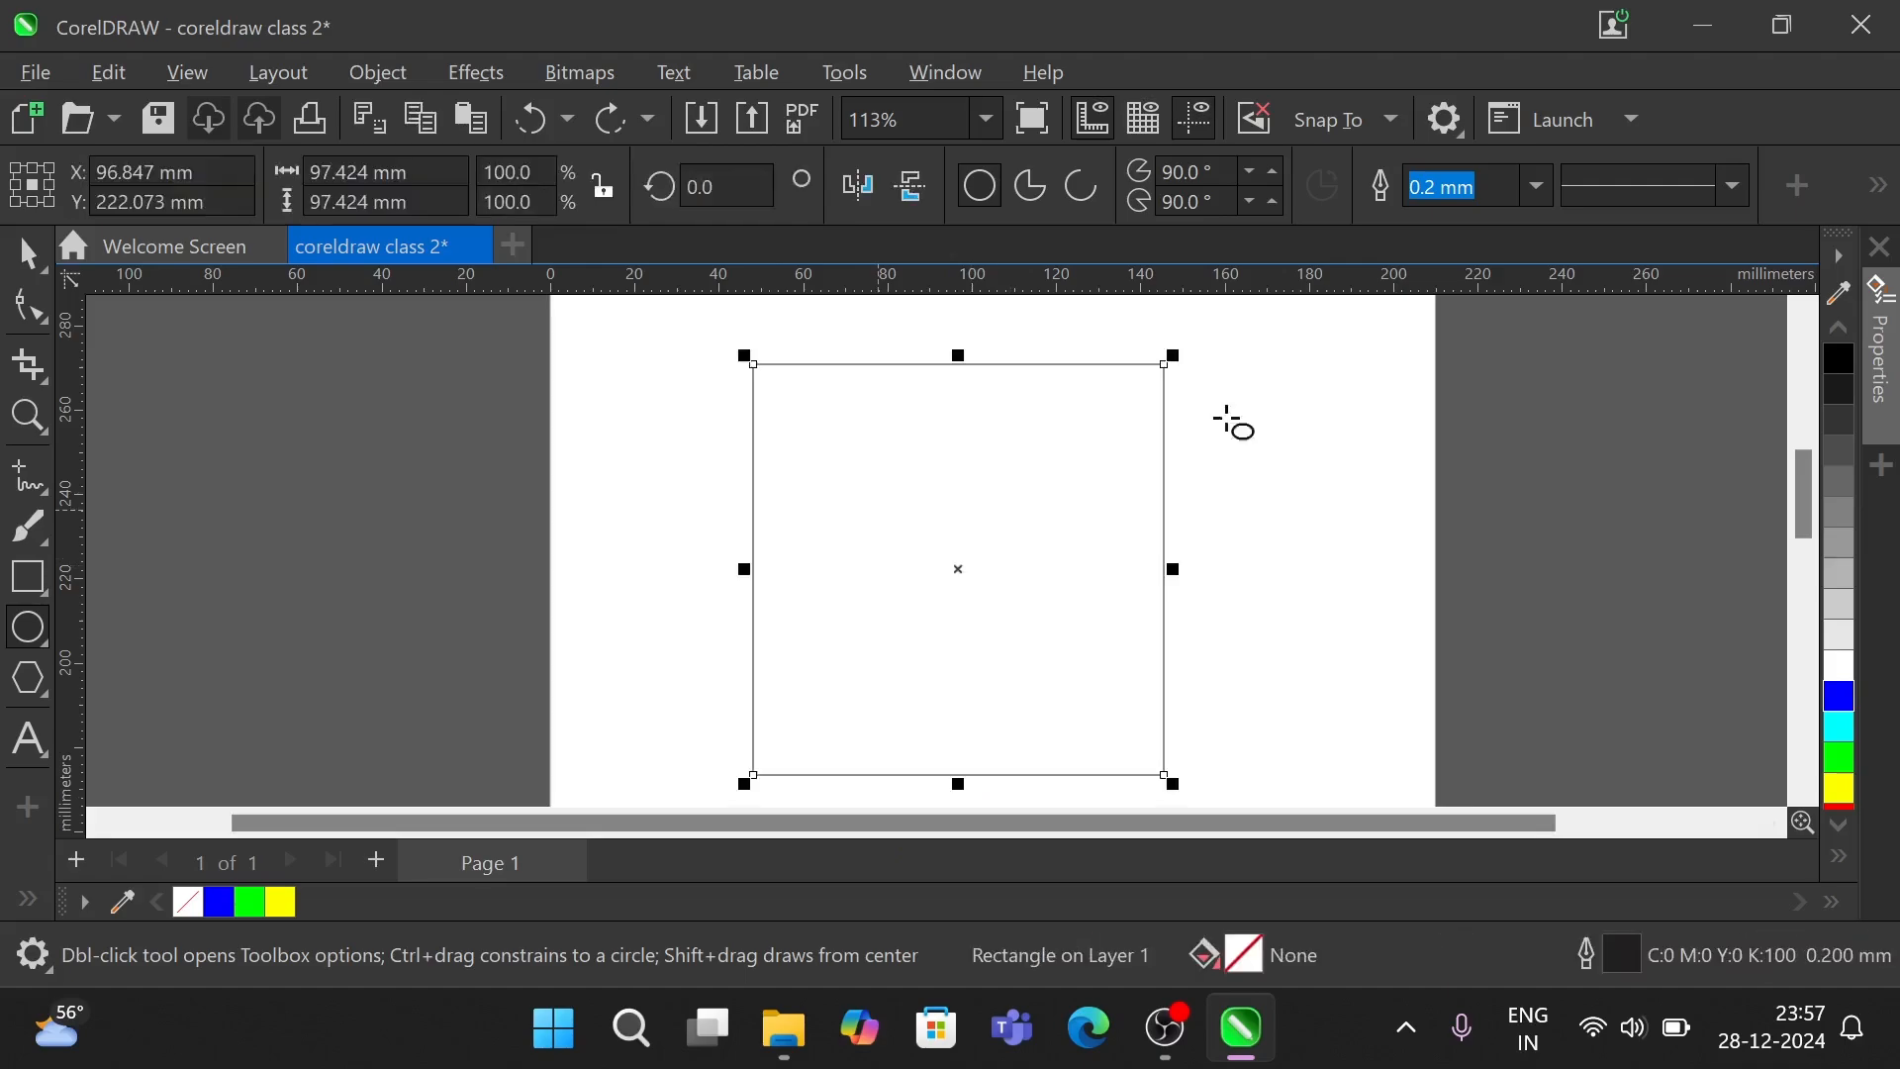
pyautogui.click(1839, 697)
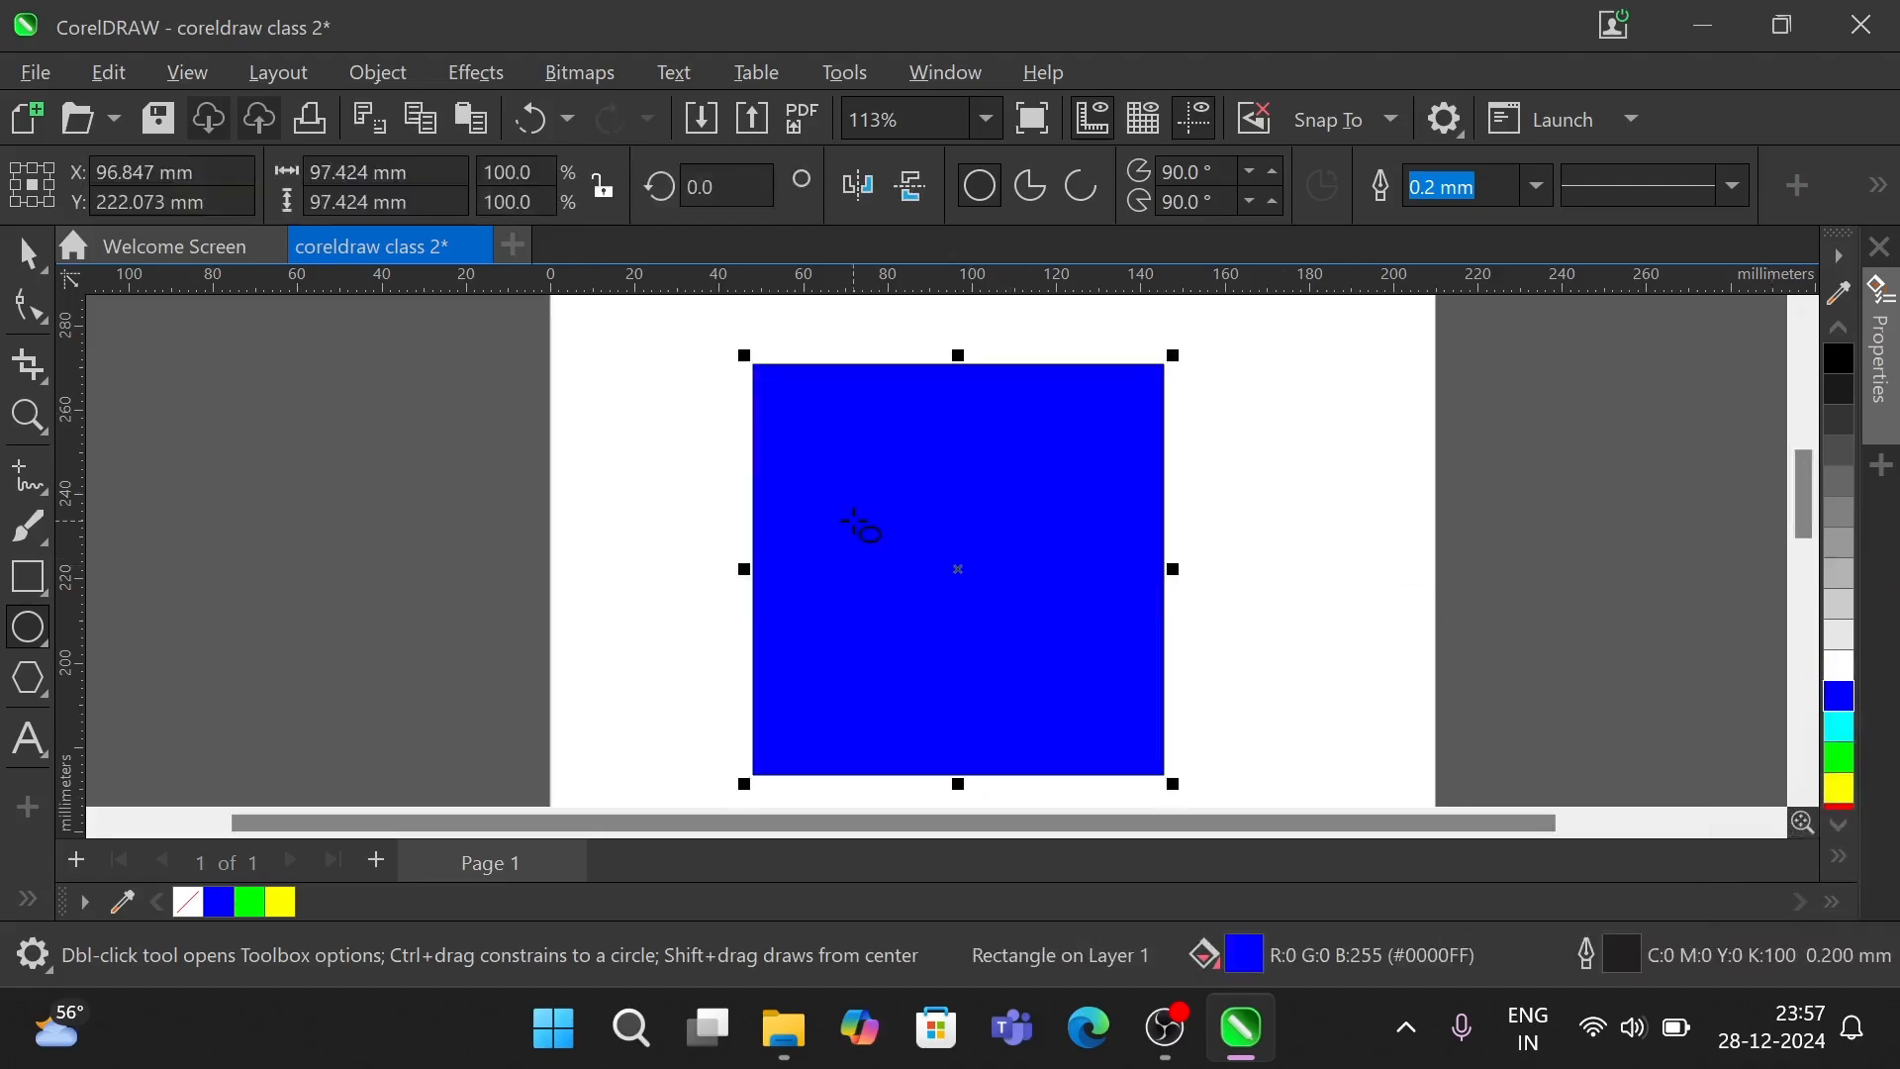
# - Rotate the blue square to about 329° with Free Transform's Free Rotation, using an axis point inside the square
pyautogui.click(40, 265)
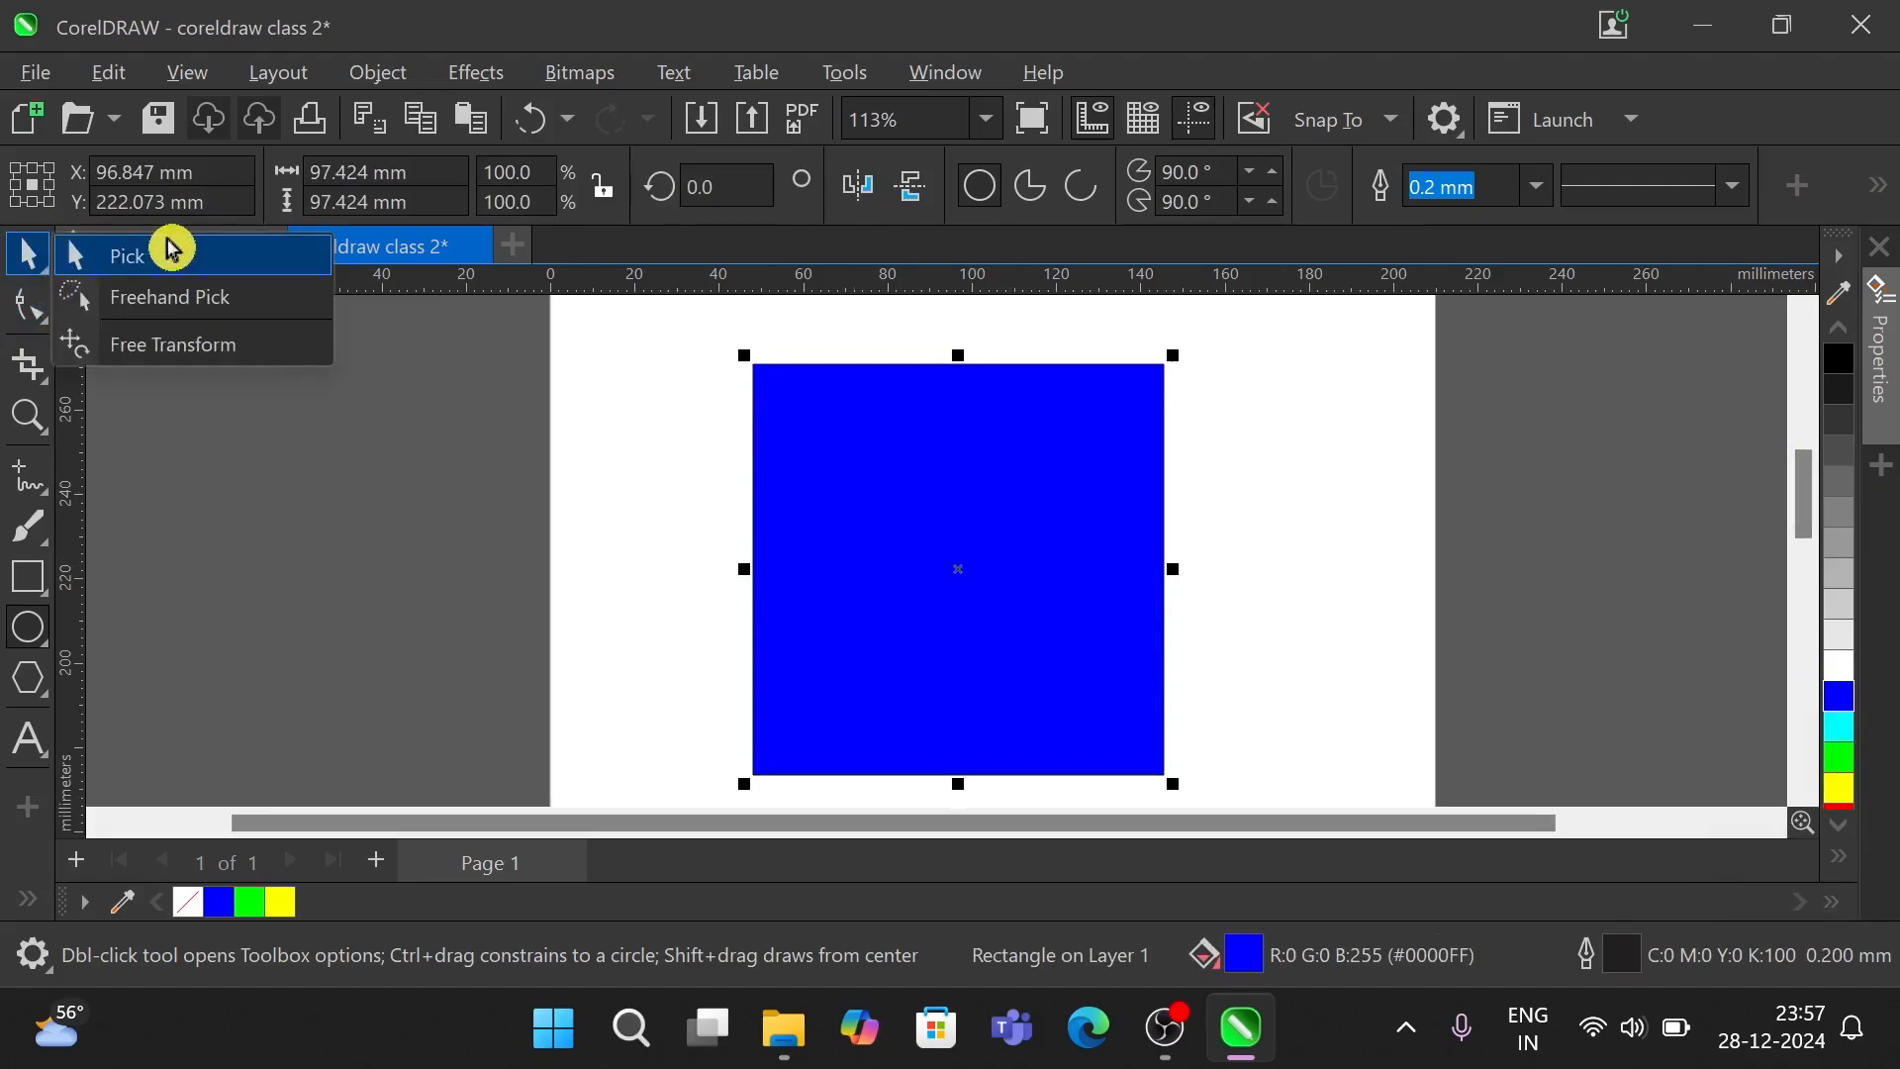
pyautogui.click(173, 342)
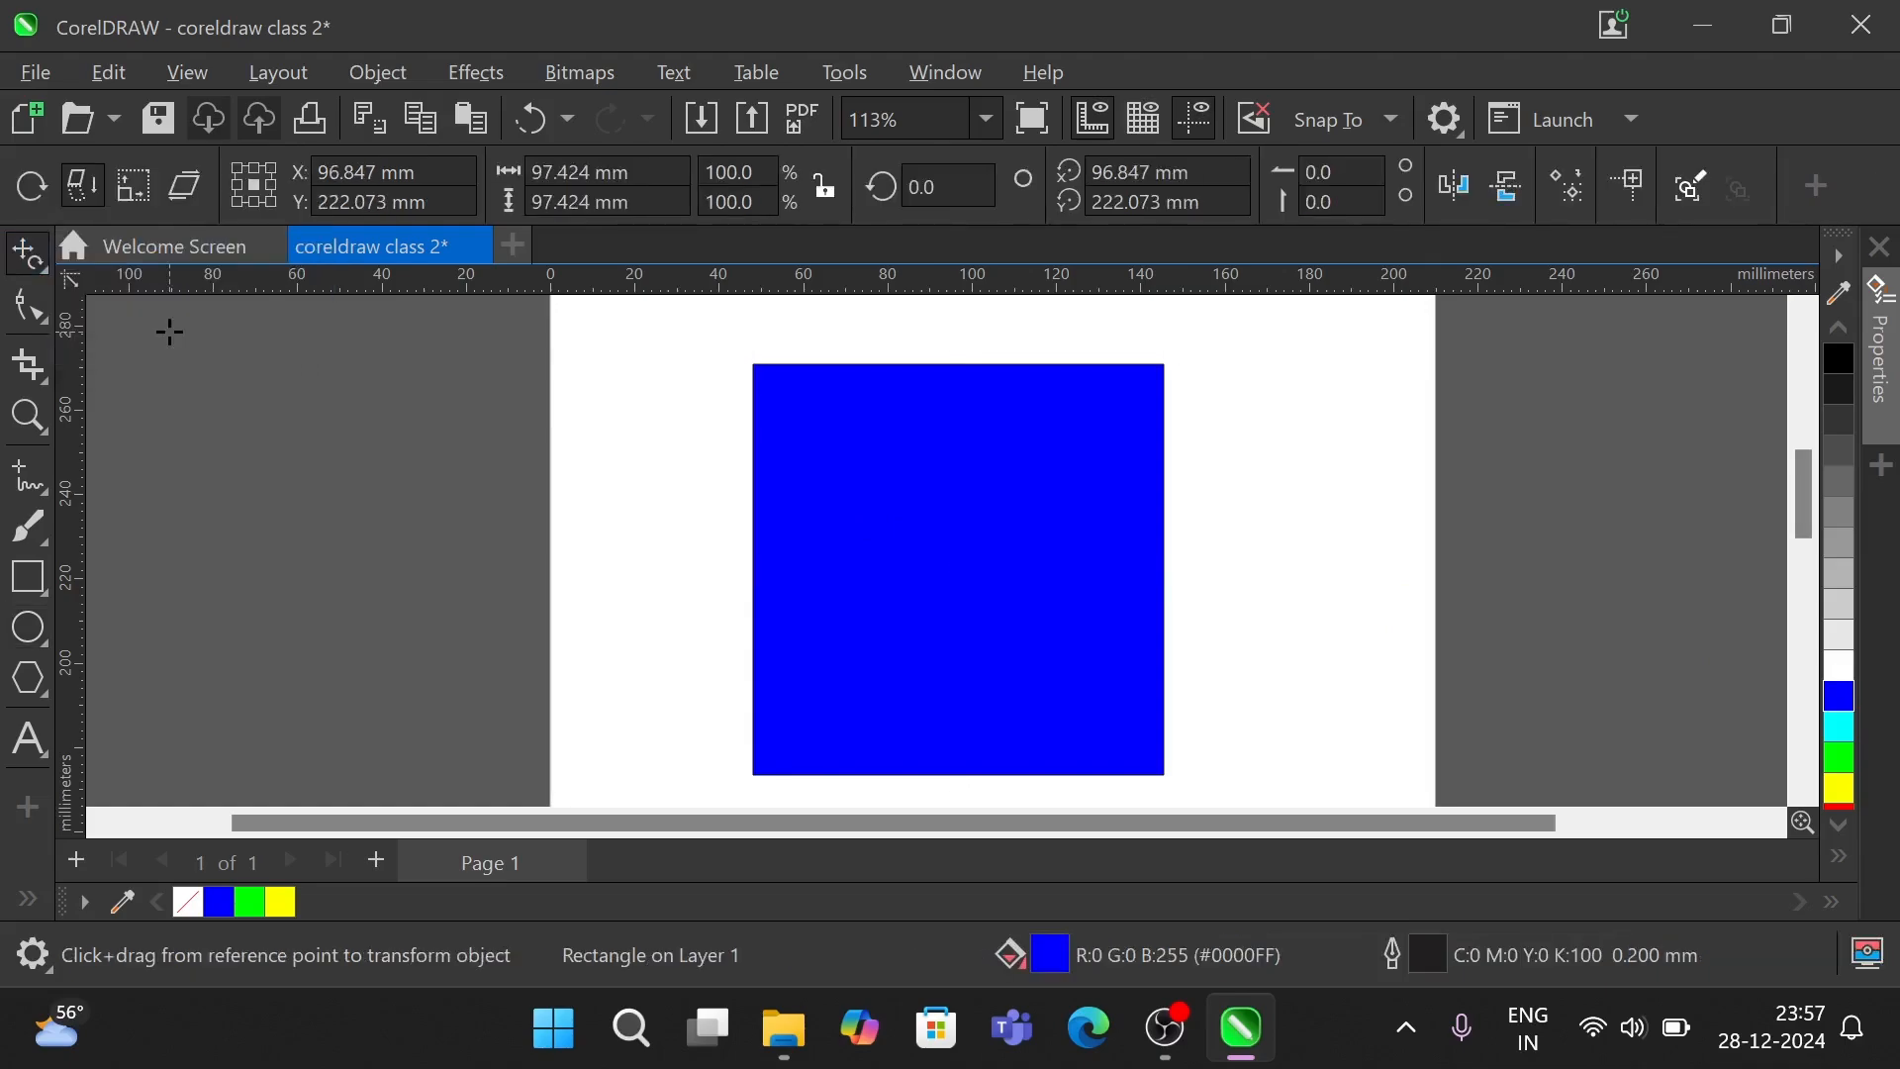
pyautogui.click(40, 202)
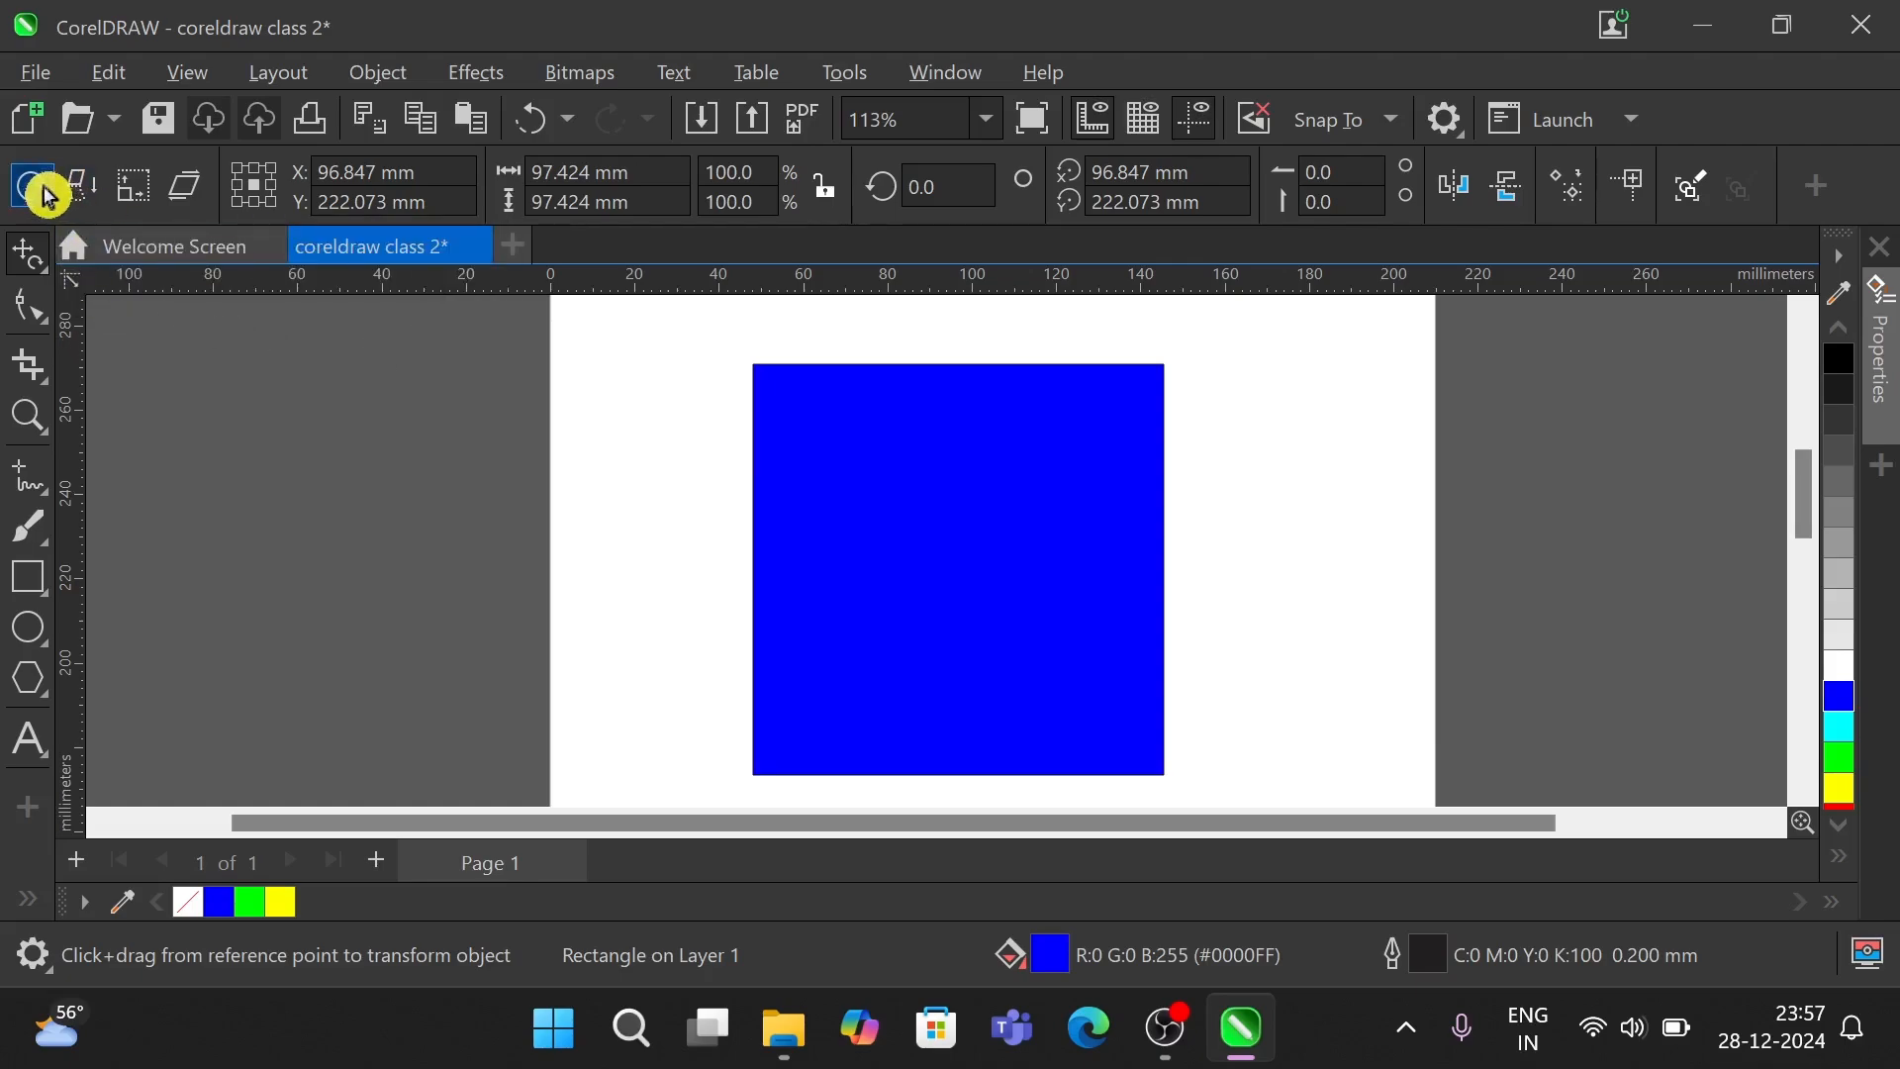
pyautogui.moveTo(909, 535); pyautogui.dragTo(951, 565)
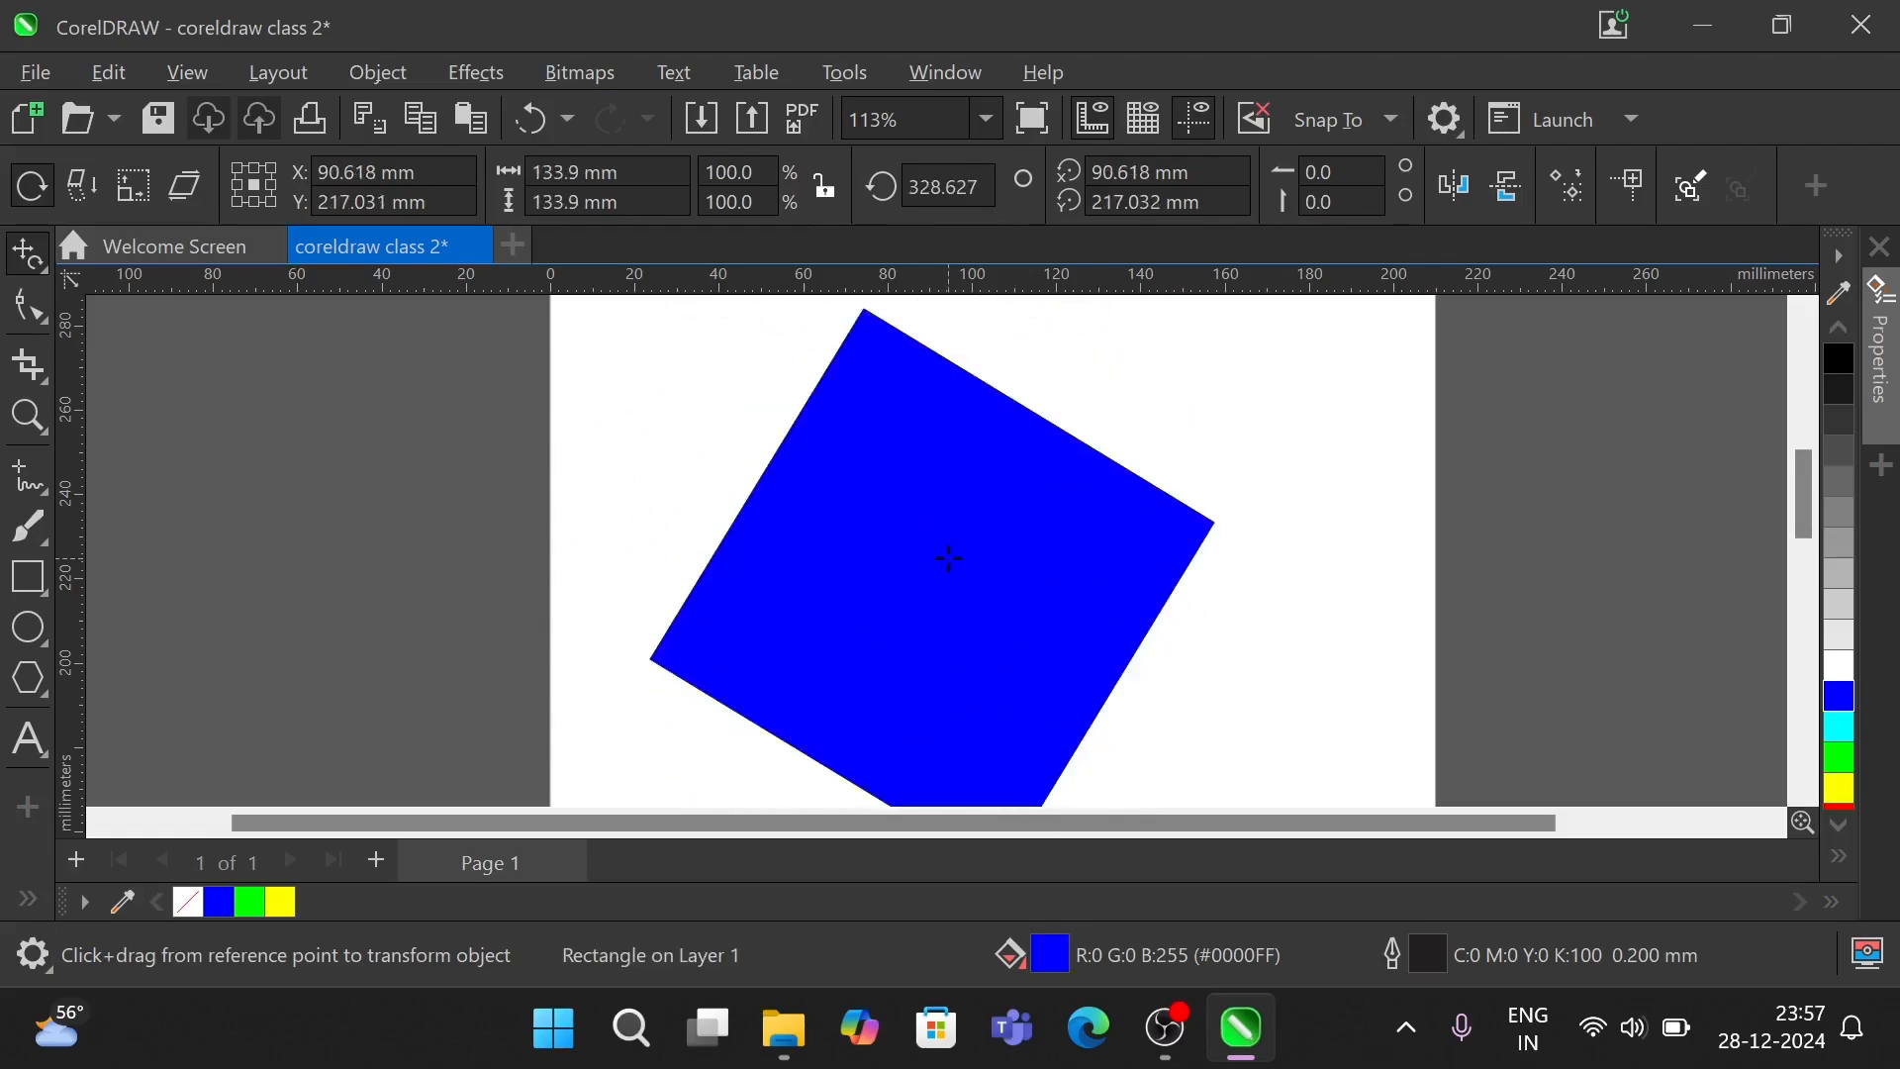
pyautogui.scroll(-2, 1383, 573)
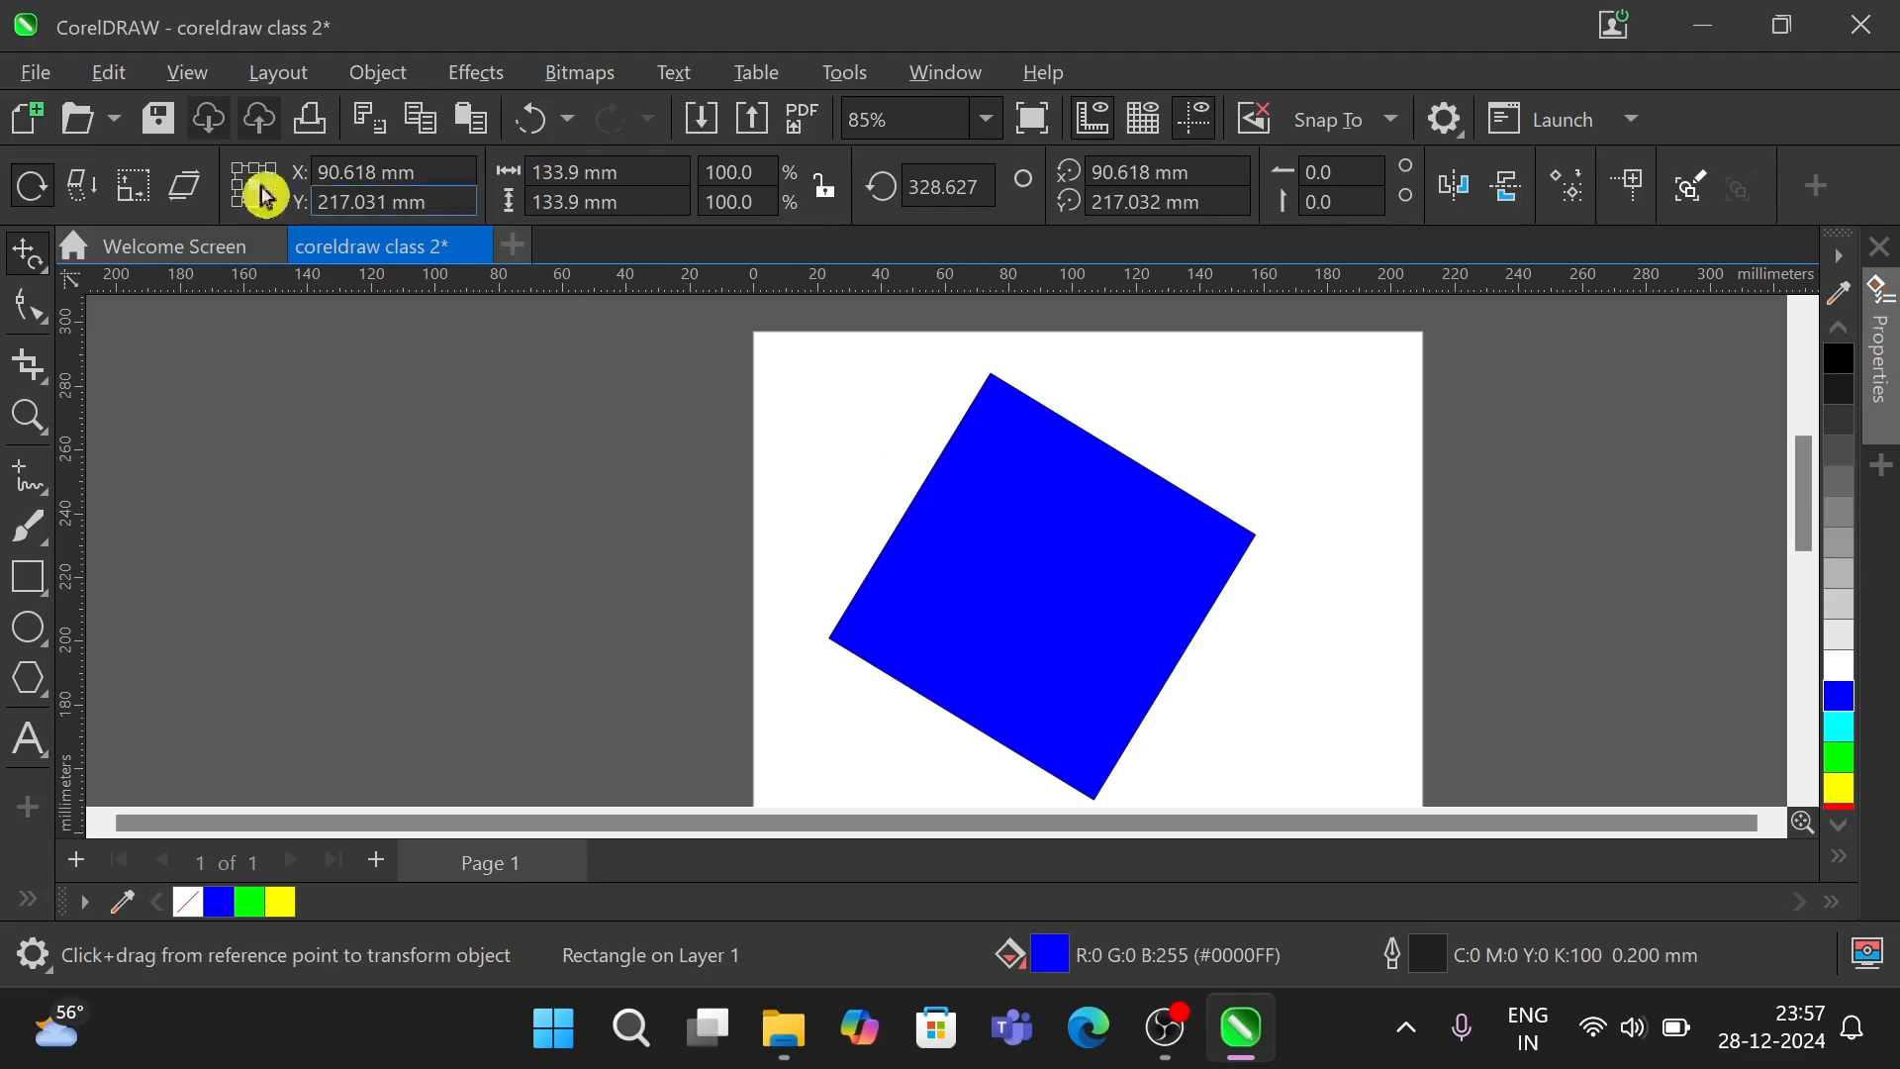
# - Using the Pick tool, rotate the square to about 357° around a rotation centre moved near its upper corner, and recentre that point
pyautogui.click(48, 279)
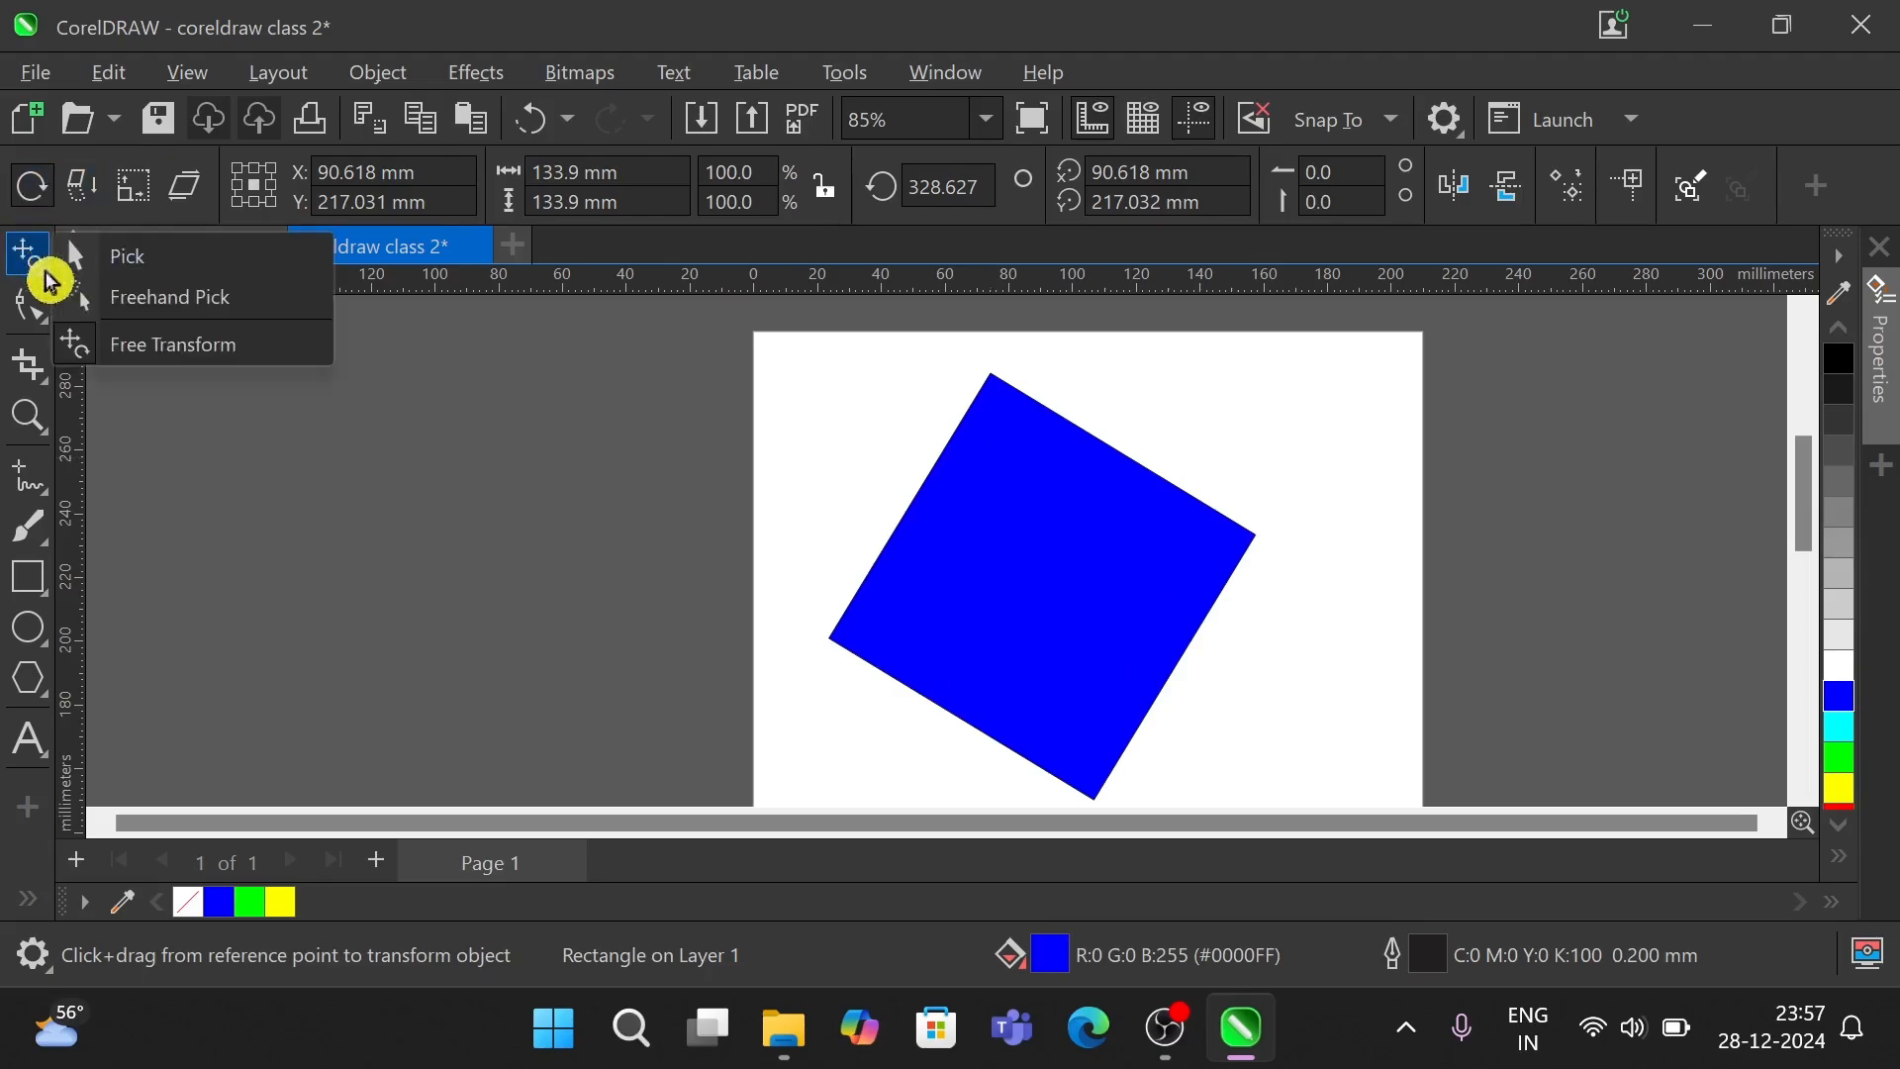
pyautogui.click(110, 259)
pyautogui.click(1029, 592)
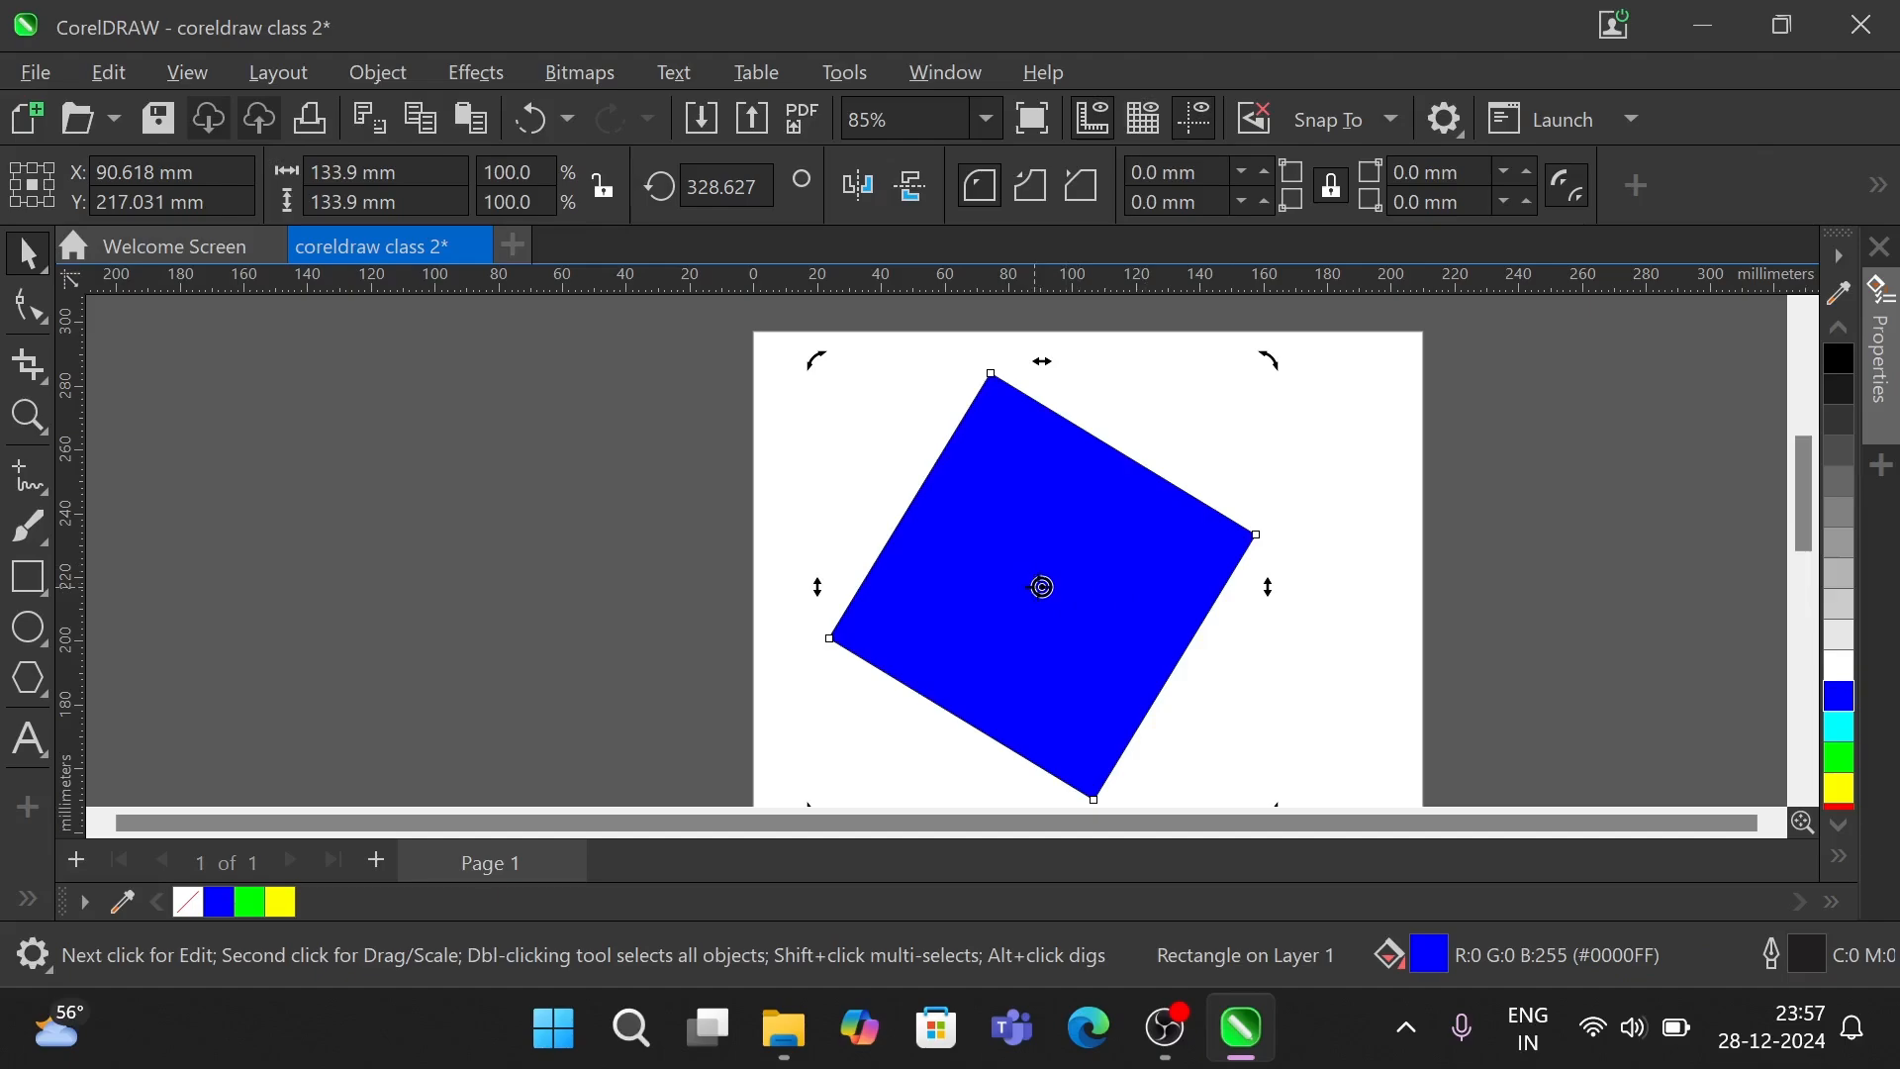
pyautogui.moveTo(1042, 587); pyautogui.dragTo(1002, 441)
pyautogui.moveTo(1268, 359)
pyautogui.mouseDown()
pyautogui.moveTo(1332, 487)
pyautogui.moveTo(997, 463)
pyautogui.moveTo(1036, 416)
pyautogui.moveTo(1011, 444)
pyautogui.moveTo(1106, 550)
pyautogui.mouseUp()
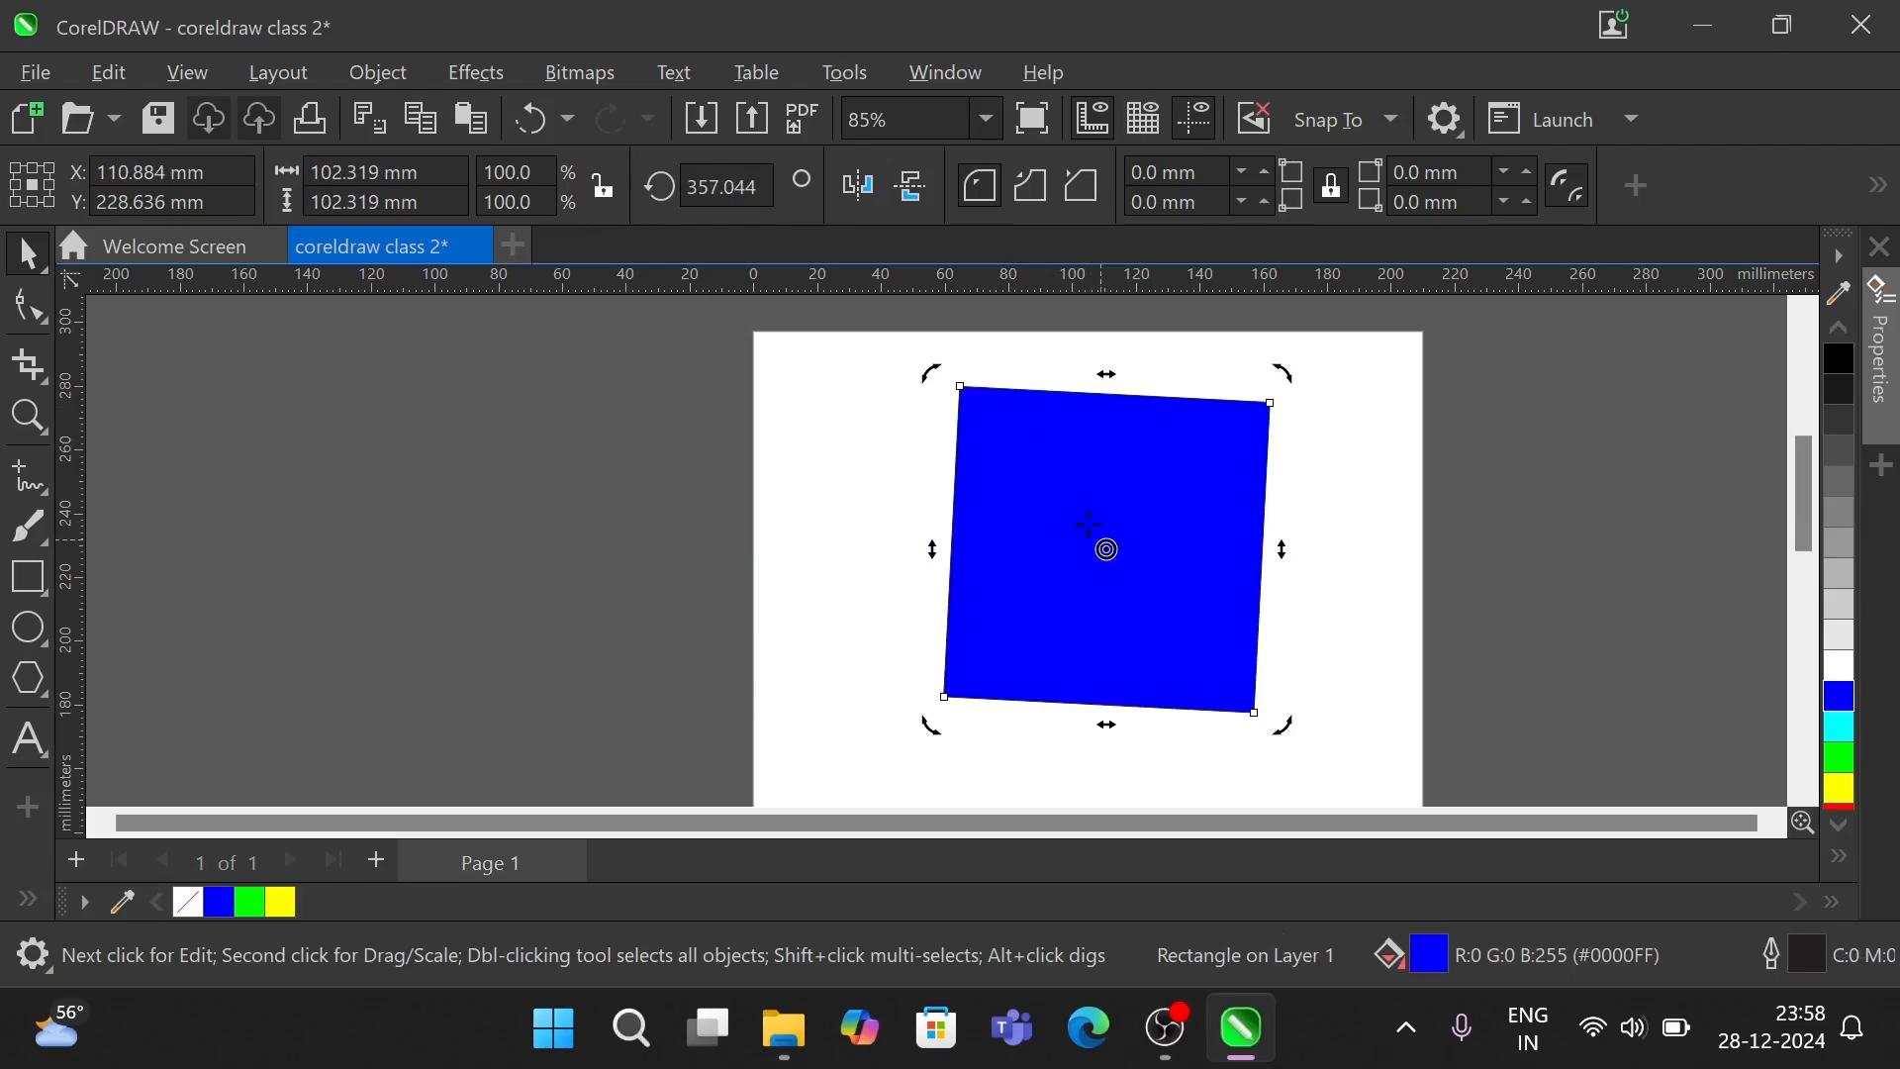
# - Rotate the square around several axis points with Free Rotation, and mirror it with Free Angle Reflection to an angle of about 207°
pyautogui.click(51, 283)
pyautogui.click(155, 341)
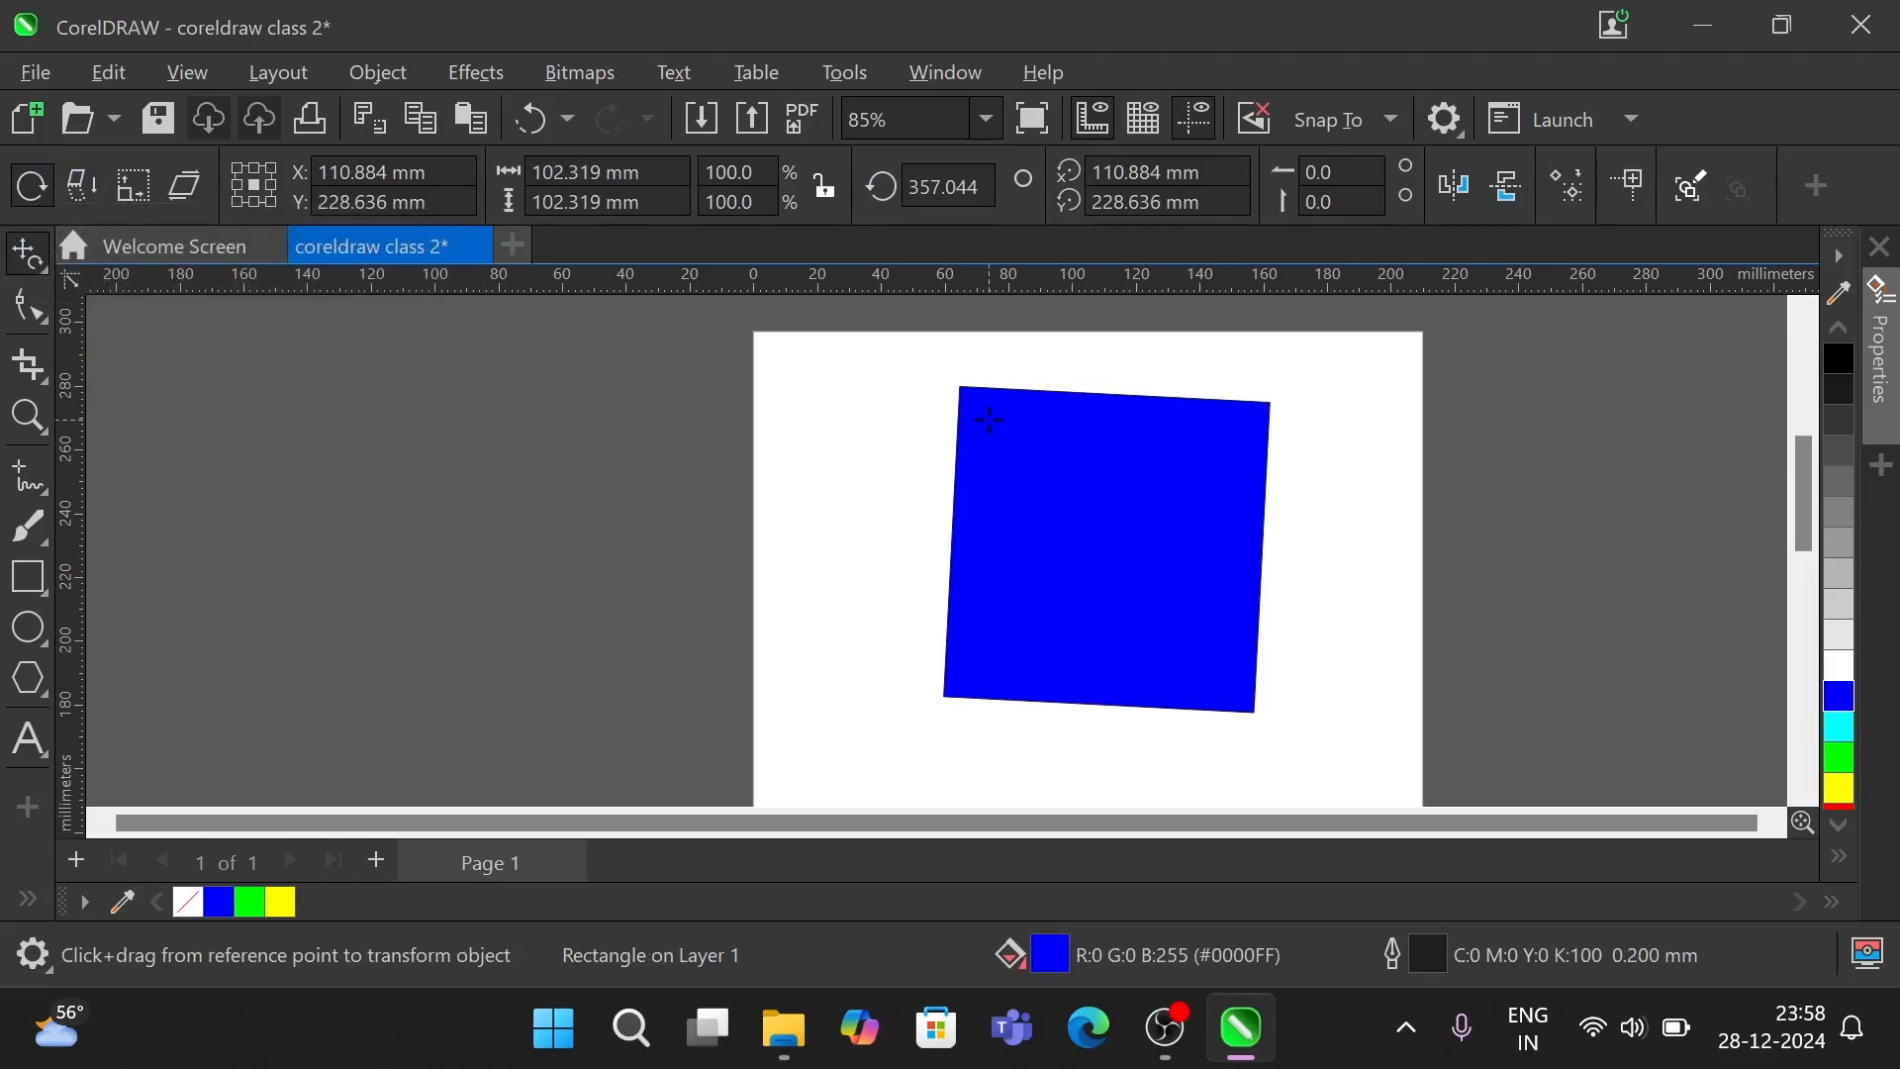
pyautogui.moveTo(990, 420); pyautogui.dragTo(952, 466)
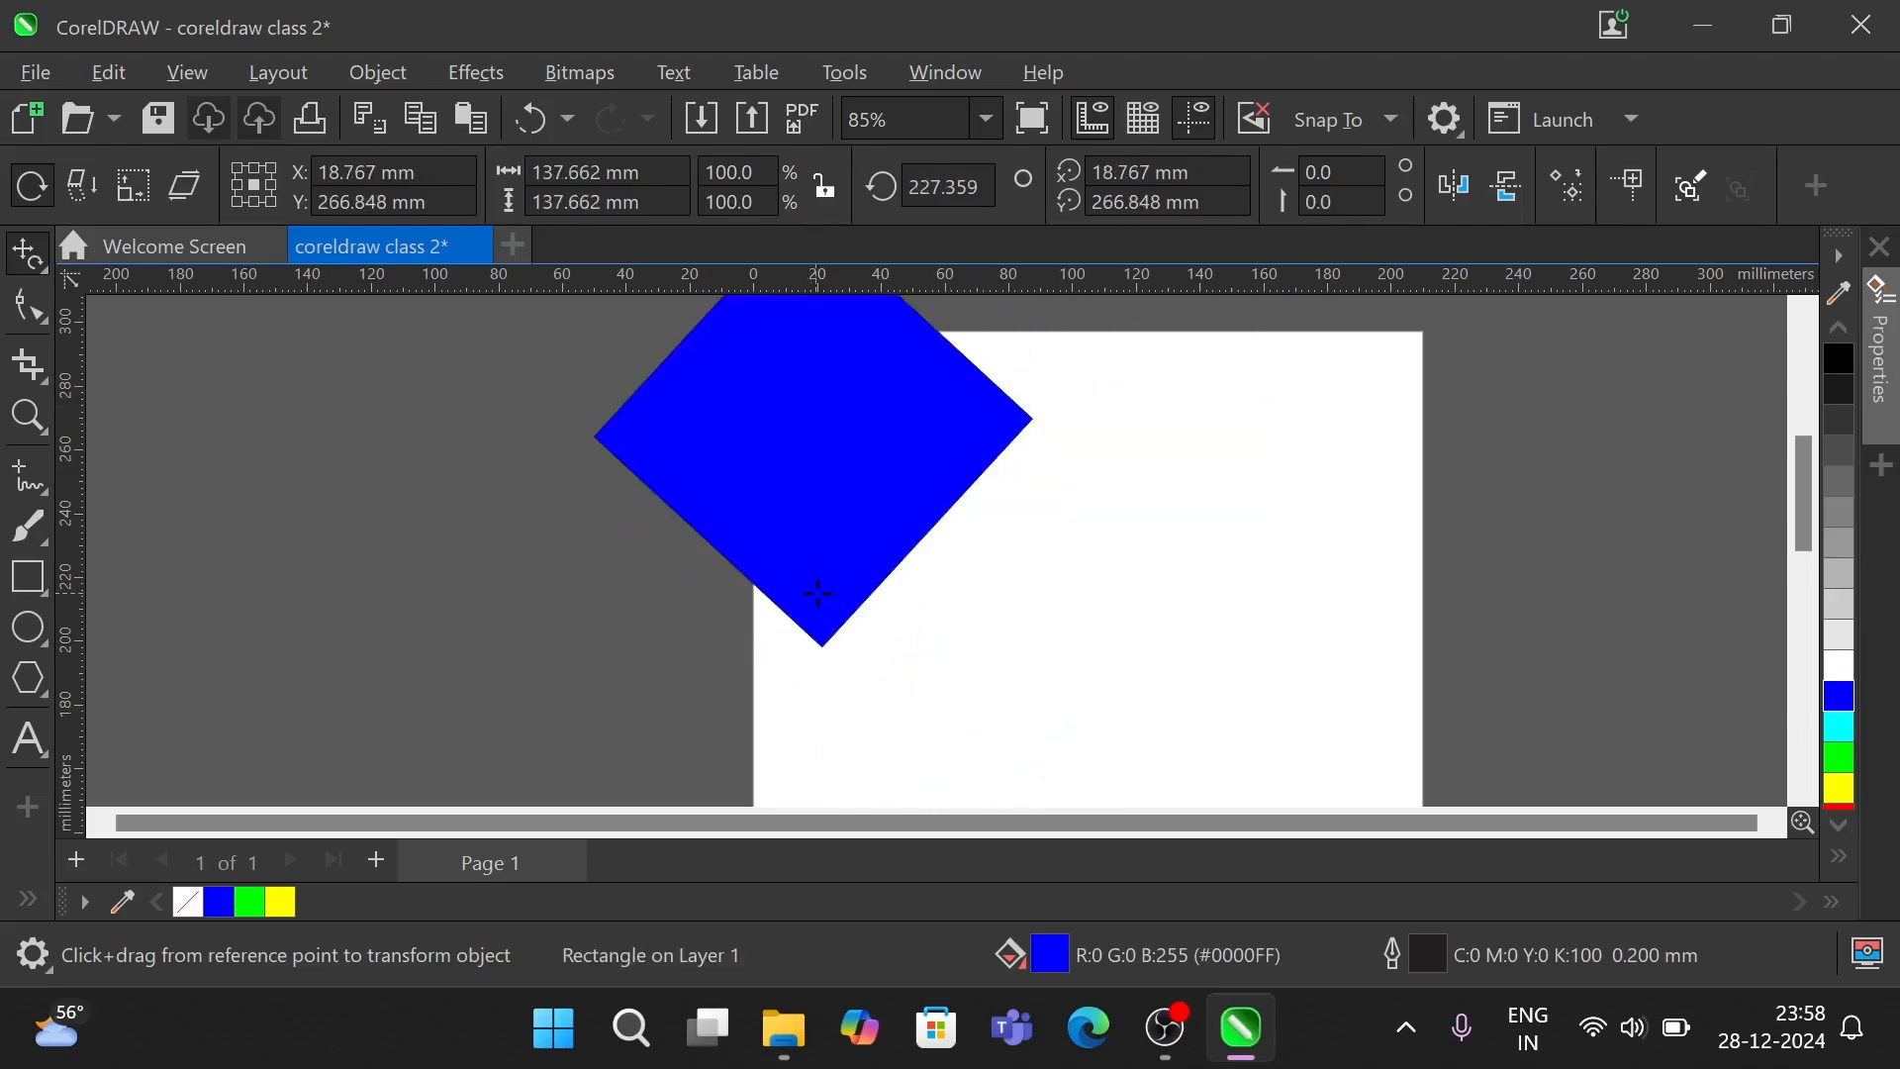
pyautogui.moveTo(842, 565); pyautogui.dragTo(912, 674)
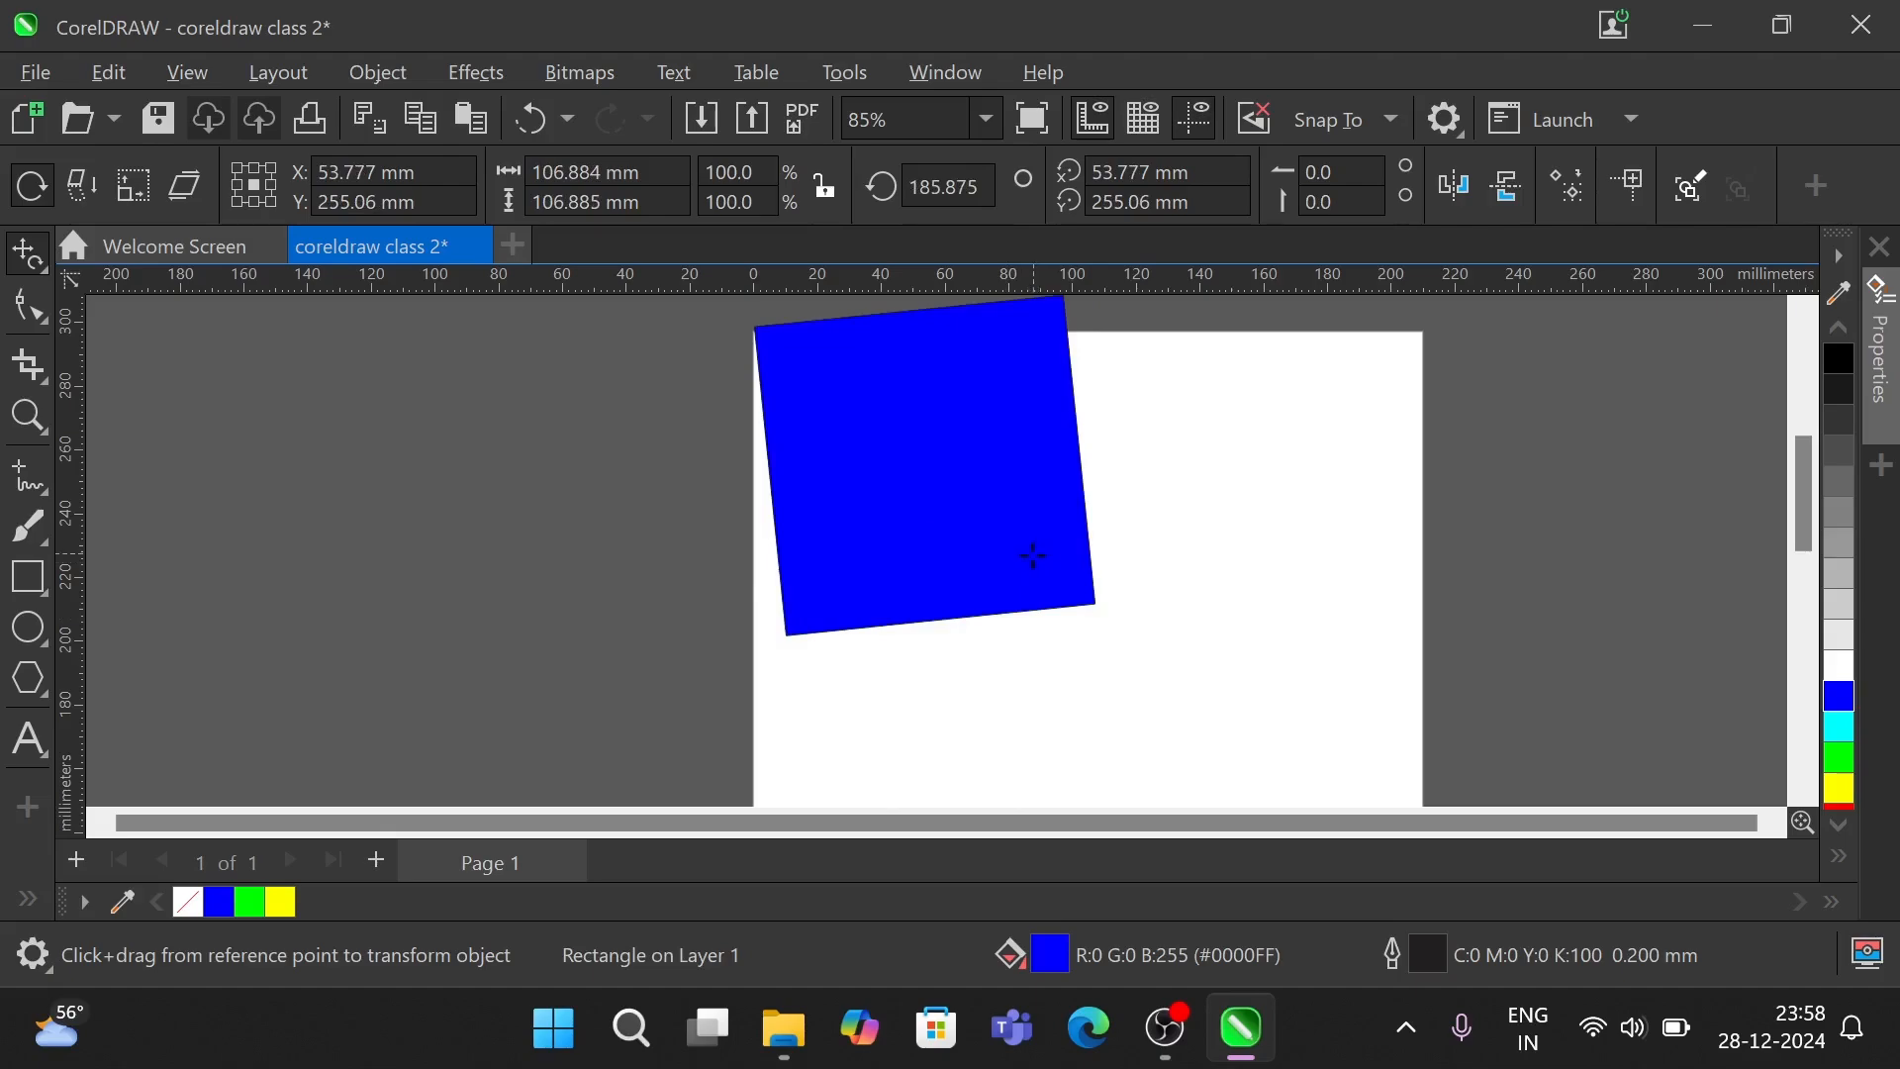
pyautogui.moveTo(1056, 551)
pyautogui.mouseDown()
pyautogui.moveTo(976, 424)
pyautogui.moveTo(1089, 654)
pyautogui.moveTo(1031, 562)
pyautogui.mouseUp()
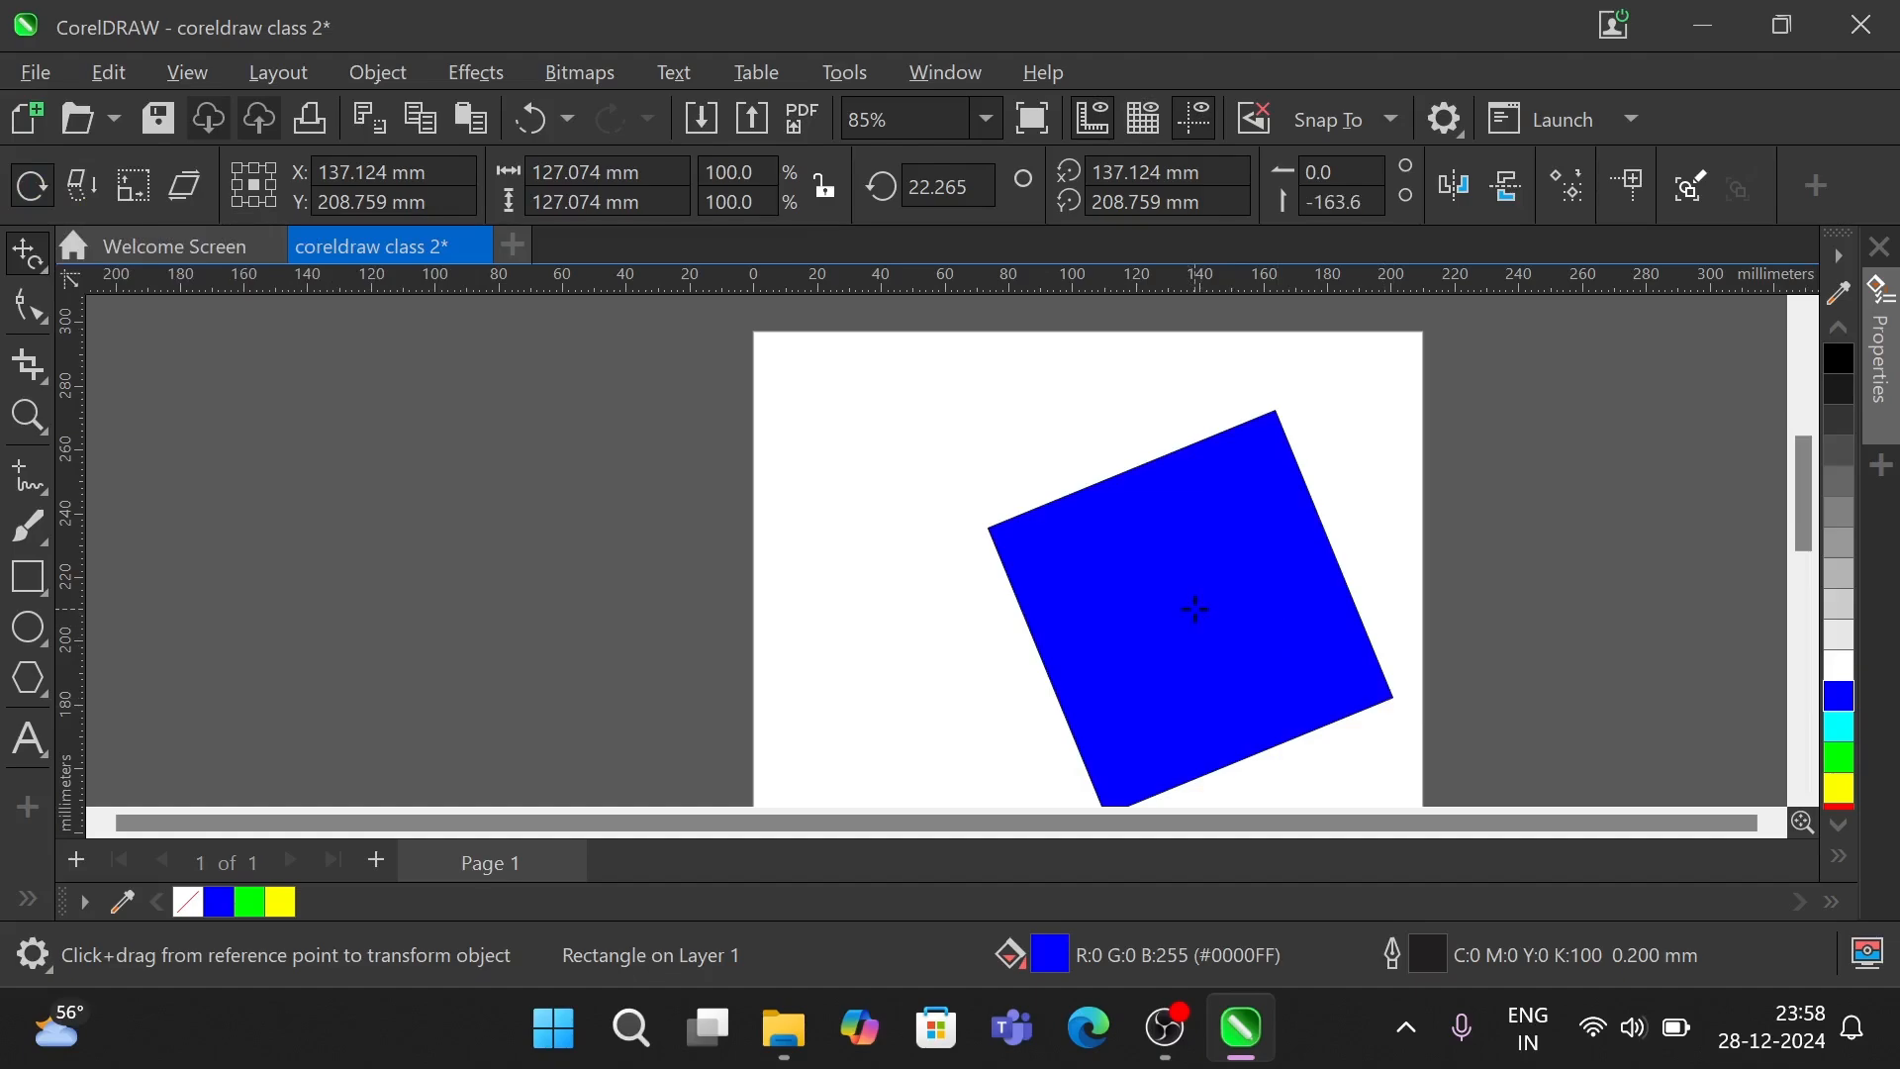
pyautogui.moveTo(1191, 612); pyautogui.dragTo(1209, 425)
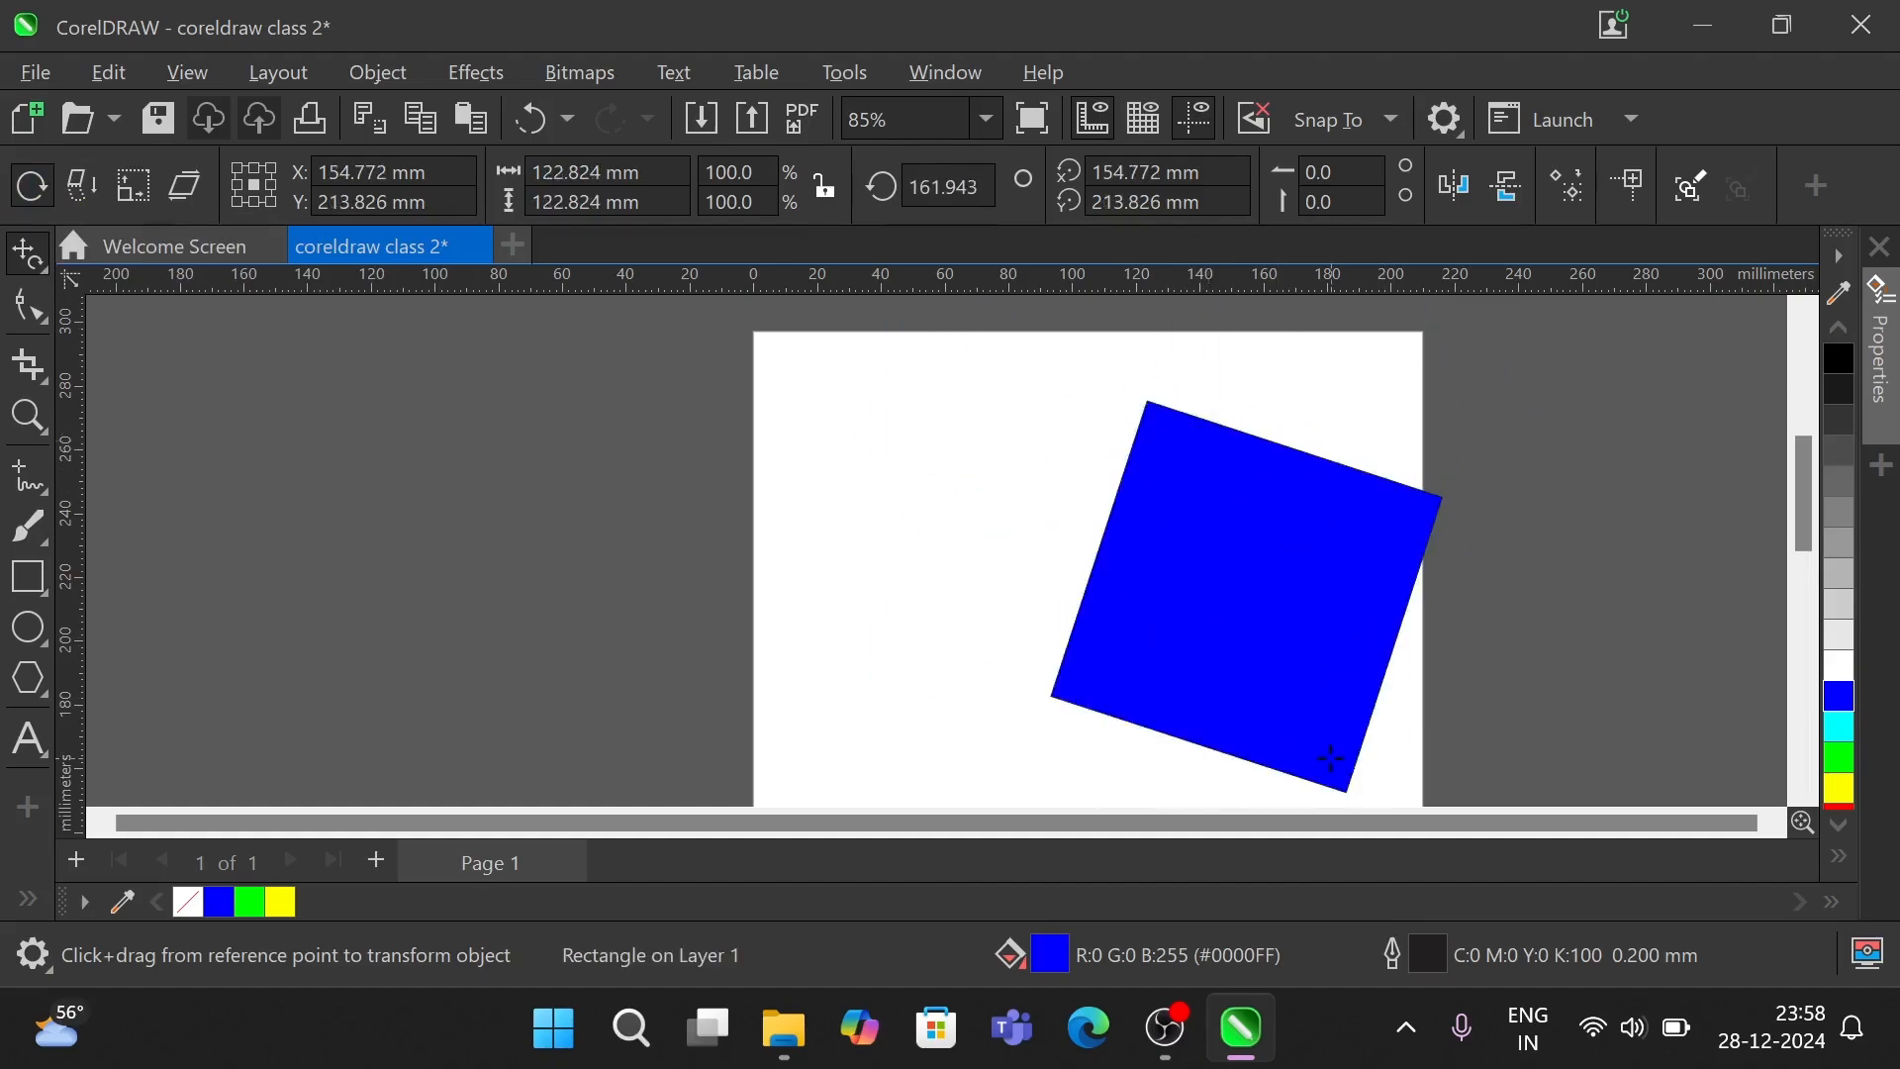
pyautogui.moveTo(1331, 758); pyautogui.dragTo(1417, 748)
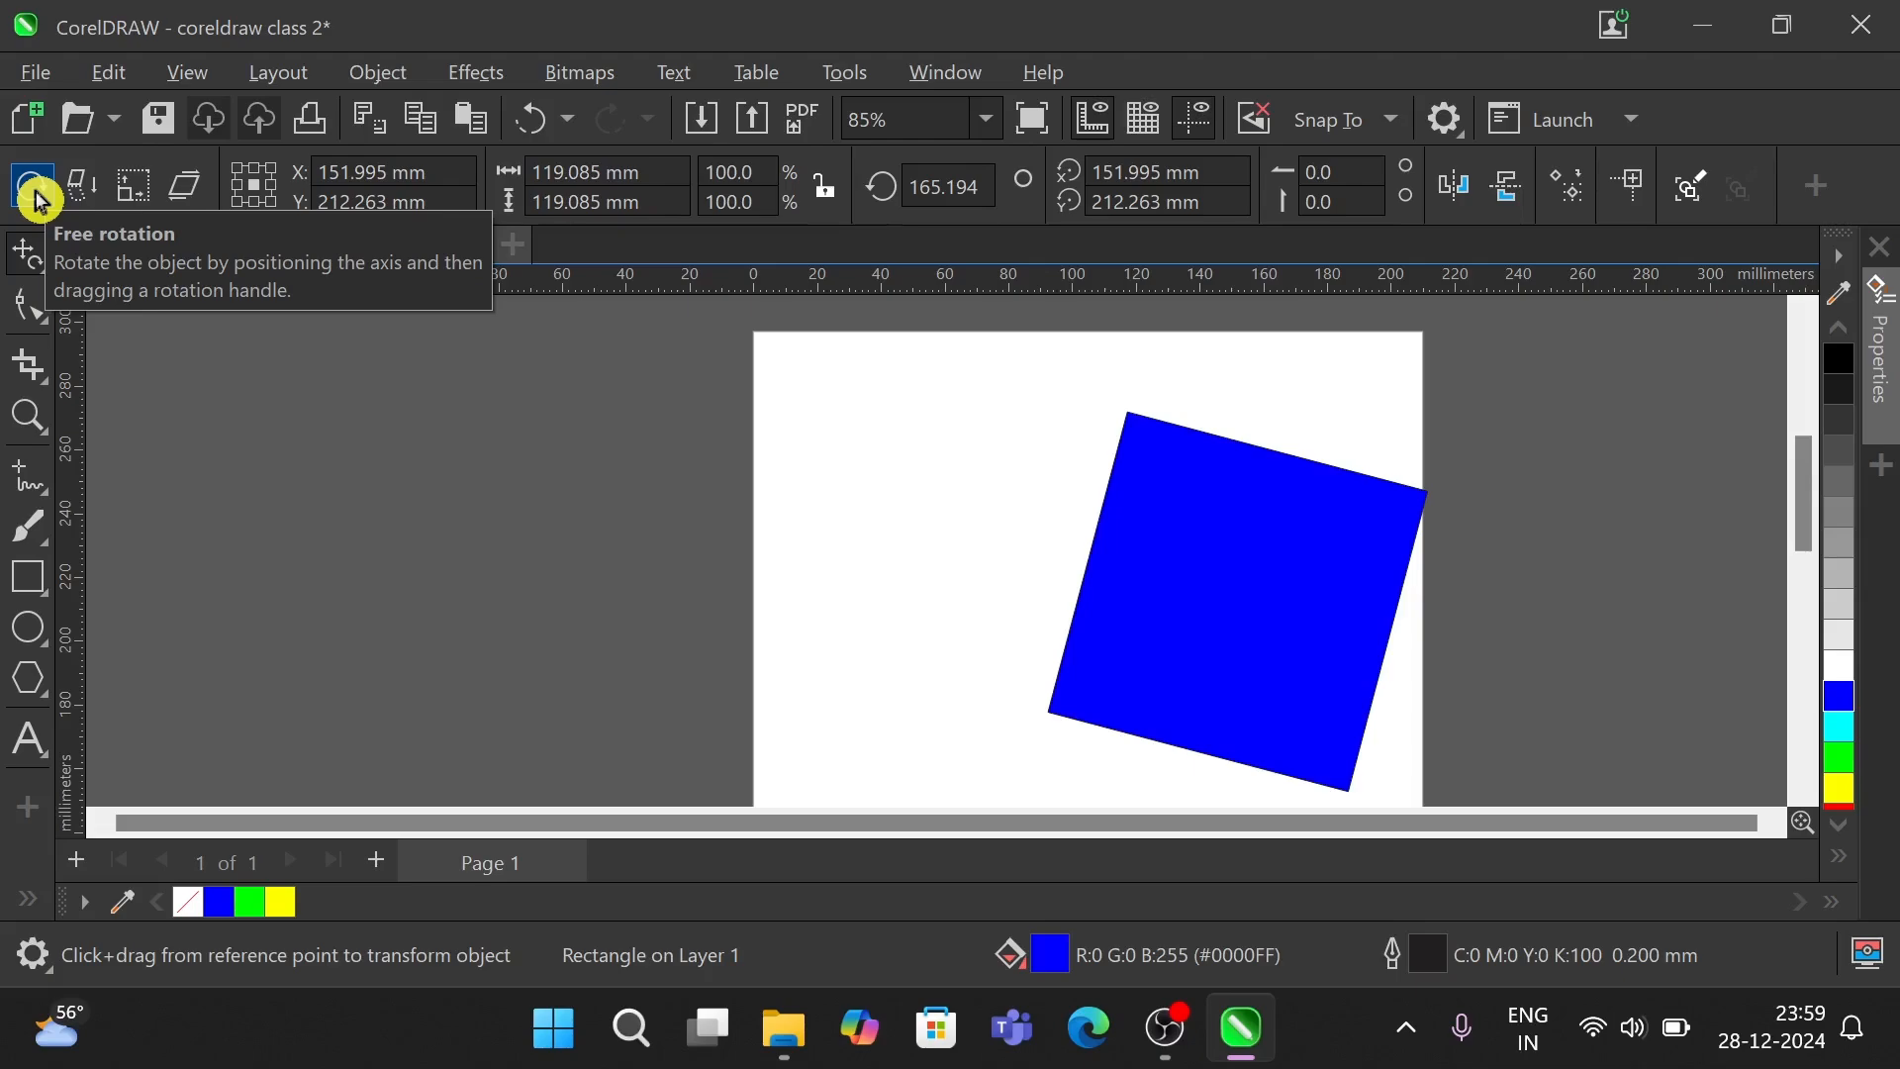
pyautogui.click(71, 190)
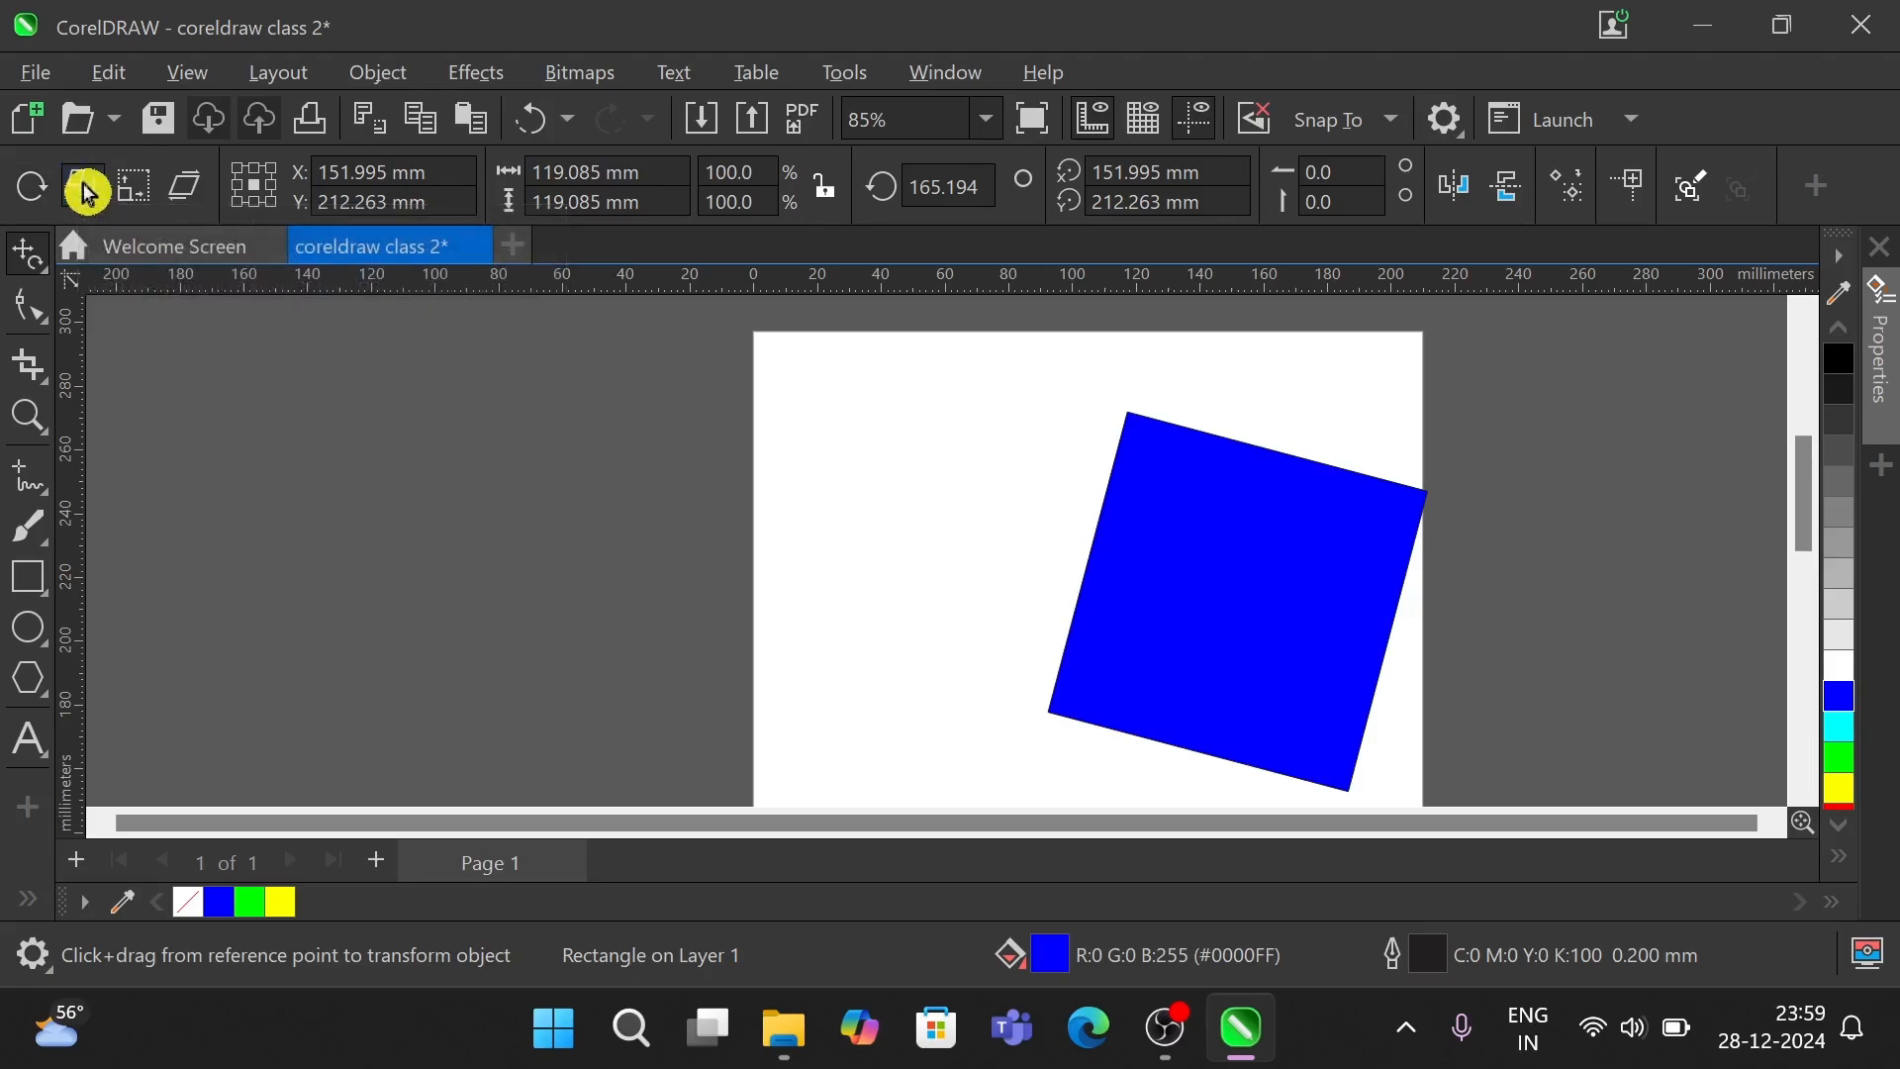
pyautogui.moveTo(1237, 573)
pyautogui.mouseDown()
pyautogui.moveTo(1132, 538)
pyautogui.moveTo(1218, 704)
pyautogui.moveTo(1209, 575)
pyautogui.mouseUp()
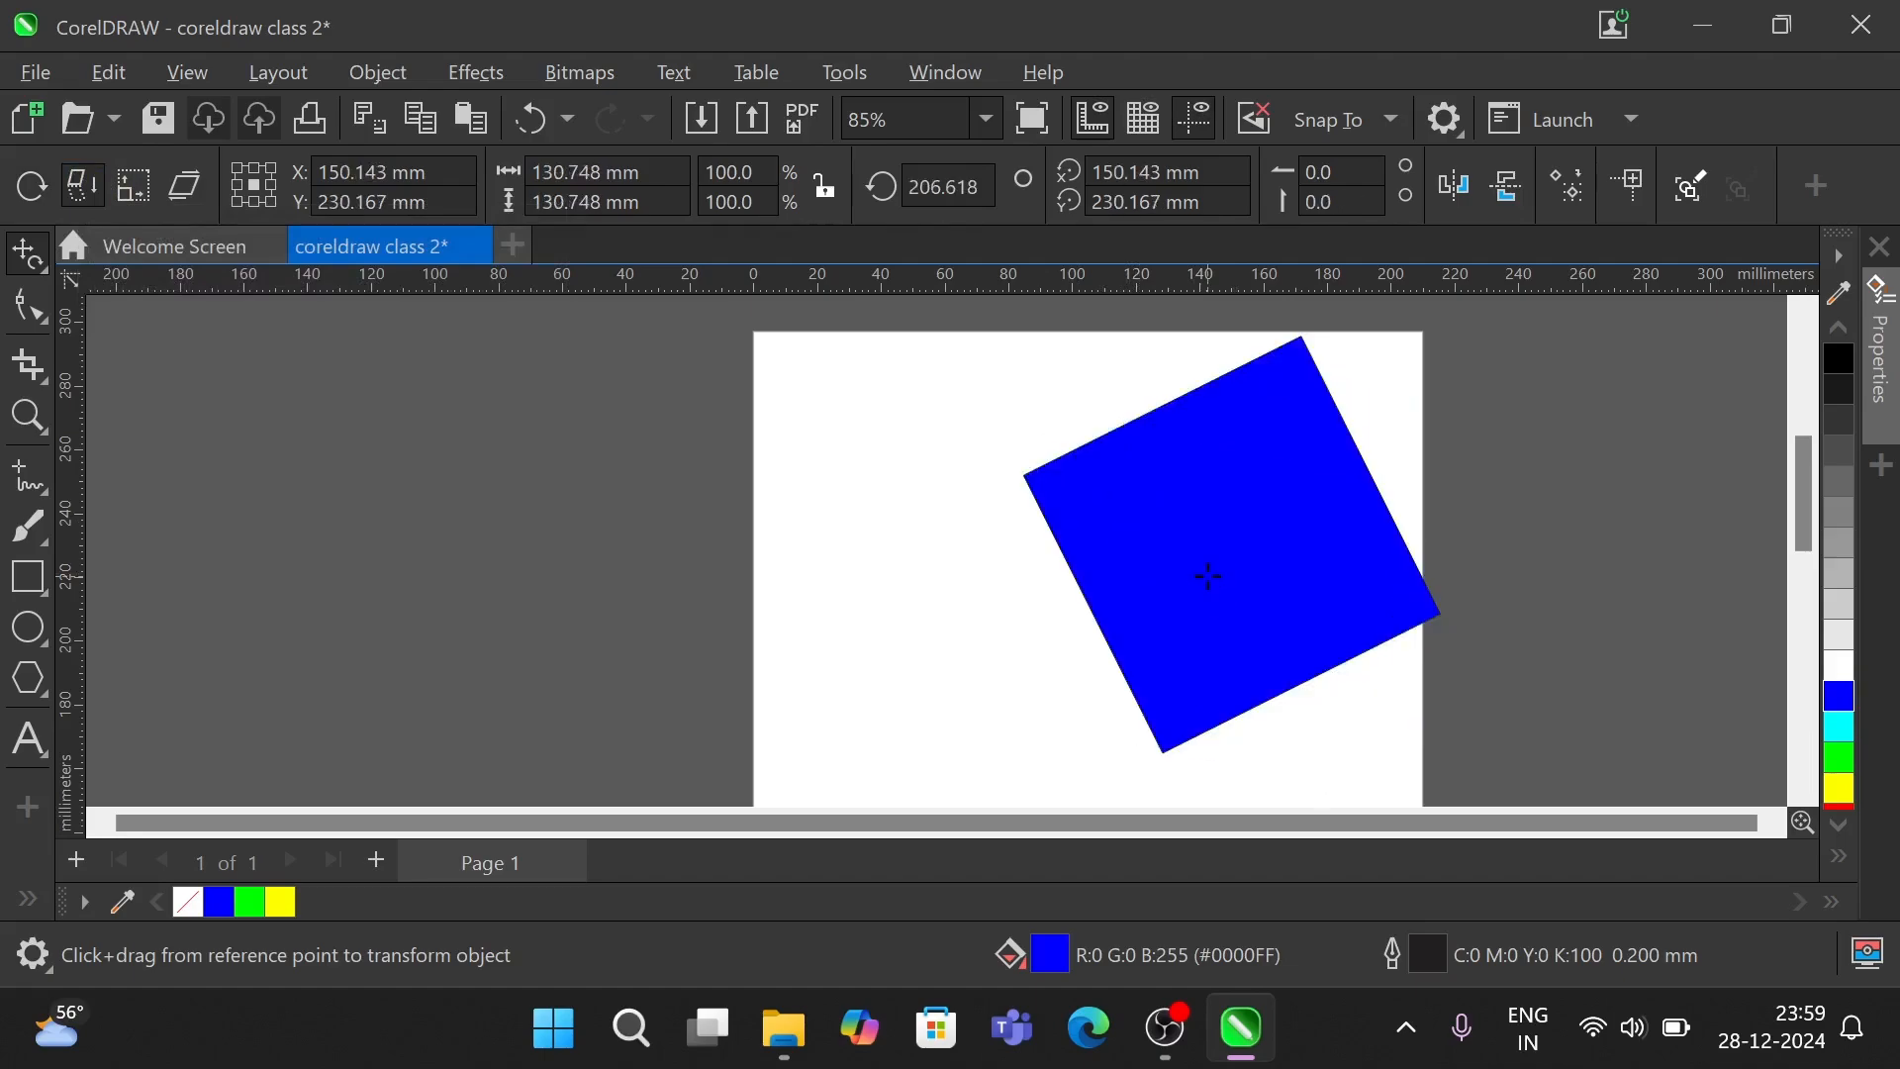
# - Move the square towards the page's horizontal middle with the Pick tool and scale it proportionally to about 80.7%
pyautogui.click(43, 277)
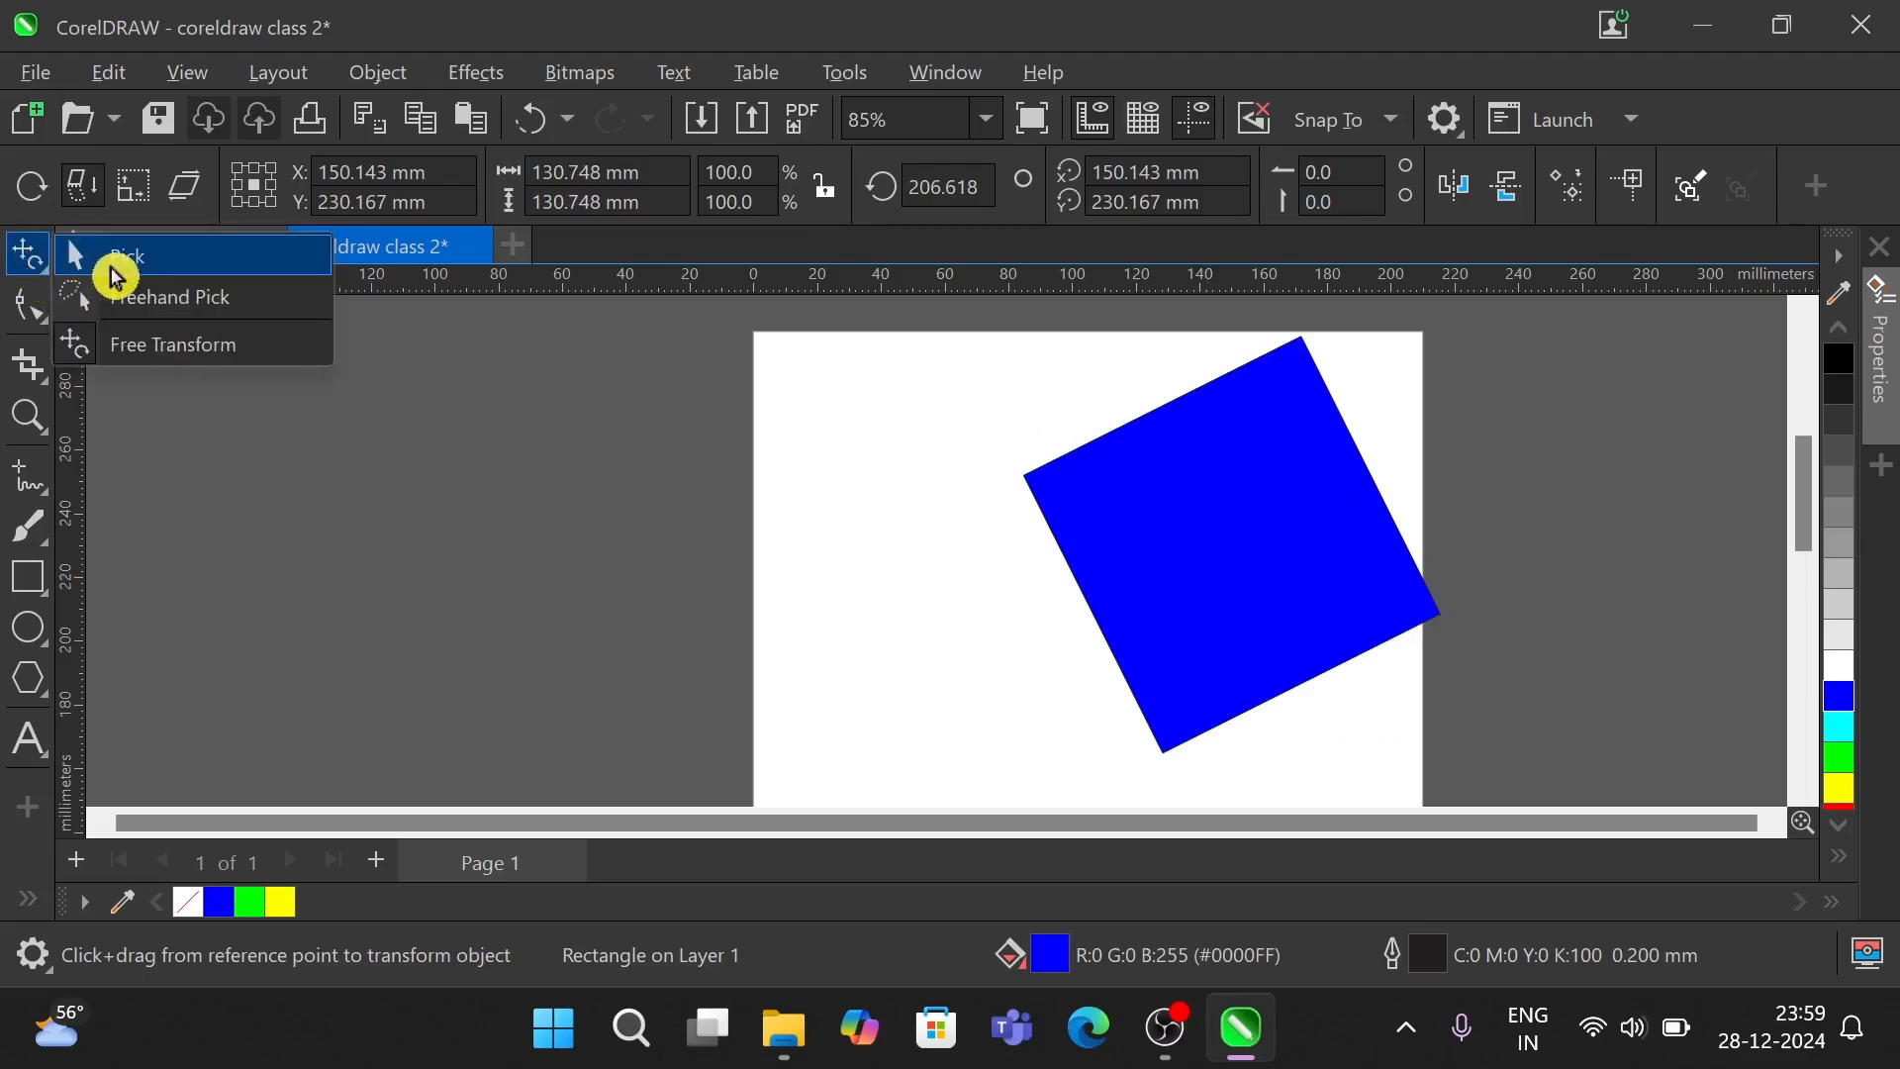
pyautogui.click(117, 265)
pyautogui.moveTo(1274, 521); pyautogui.dragTo(1102, 552)
pyautogui.moveTo(1286, 348); pyautogui.dragTo(1209, 436)
pyautogui.moveTo(1039, 570); pyautogui.dragTo(1091, 522)
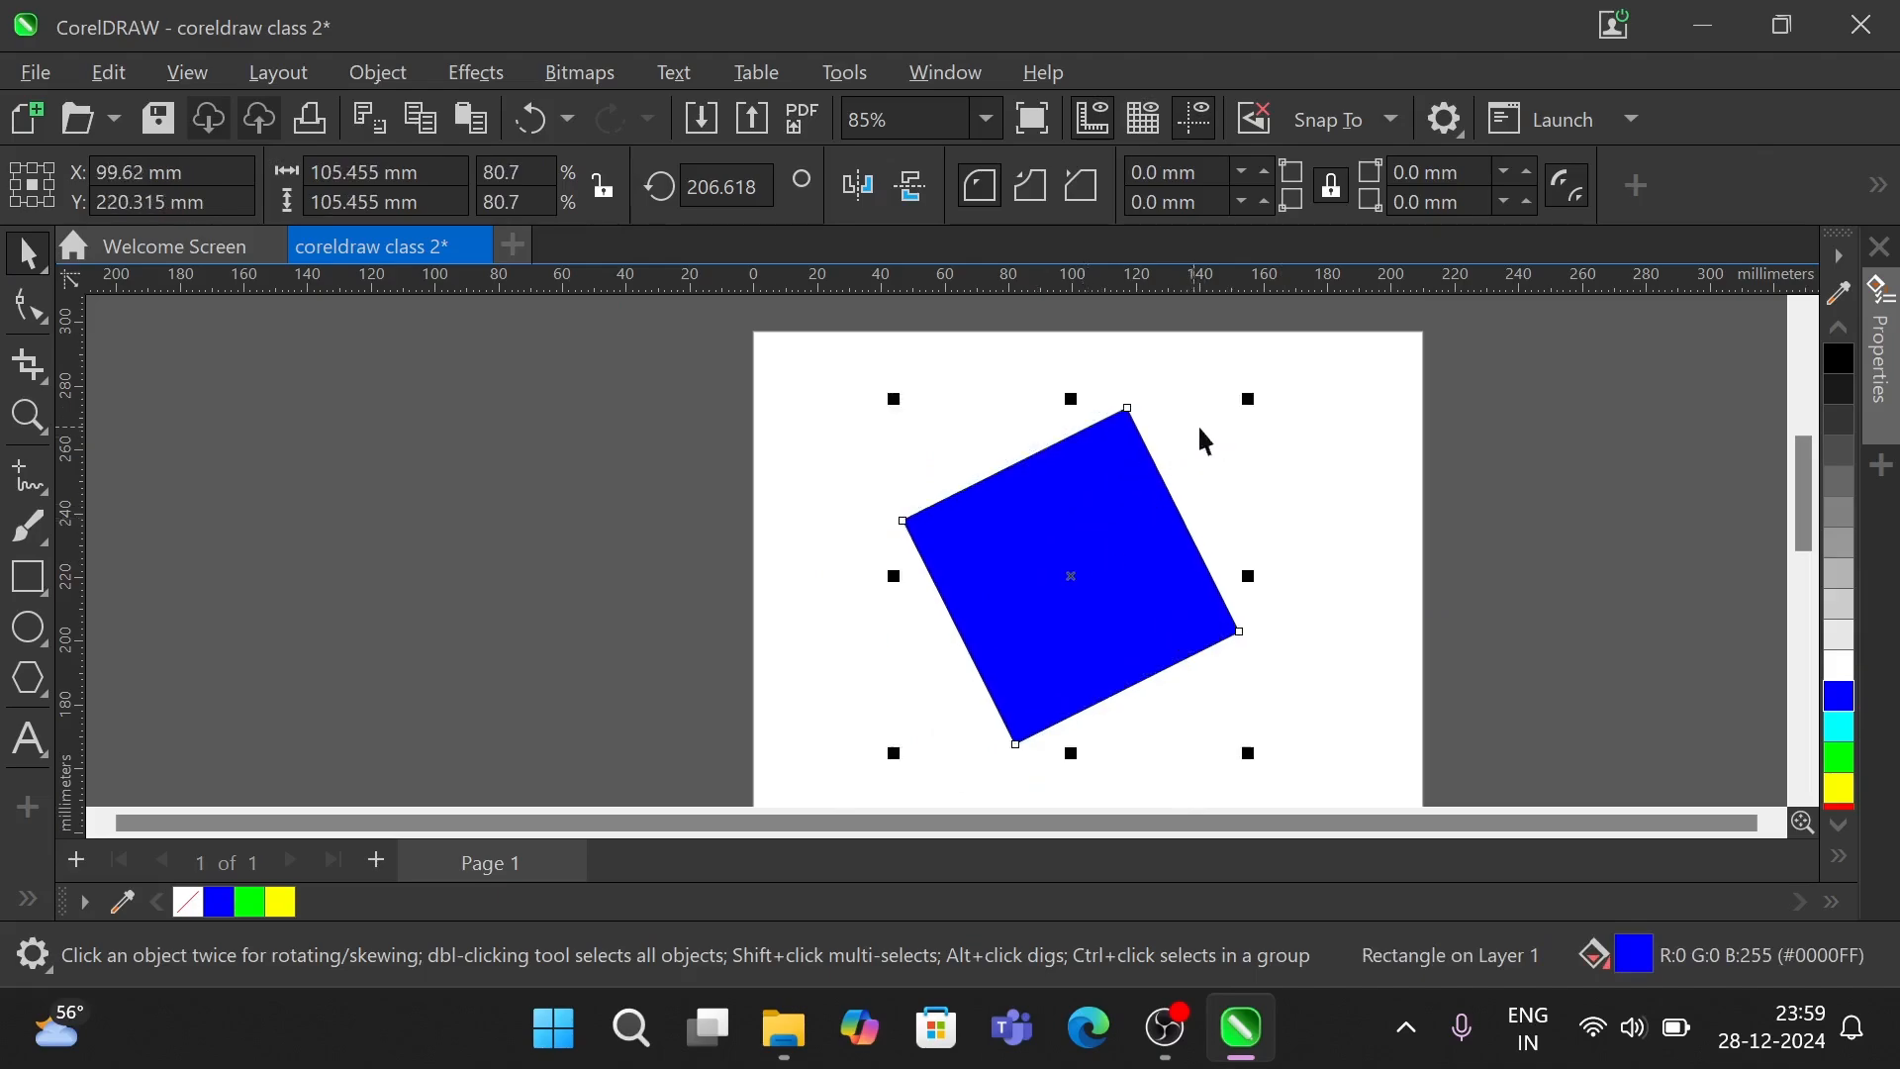
# - Rotate the square around its own centre to about 161°
pyautogui.click(1077, 574)
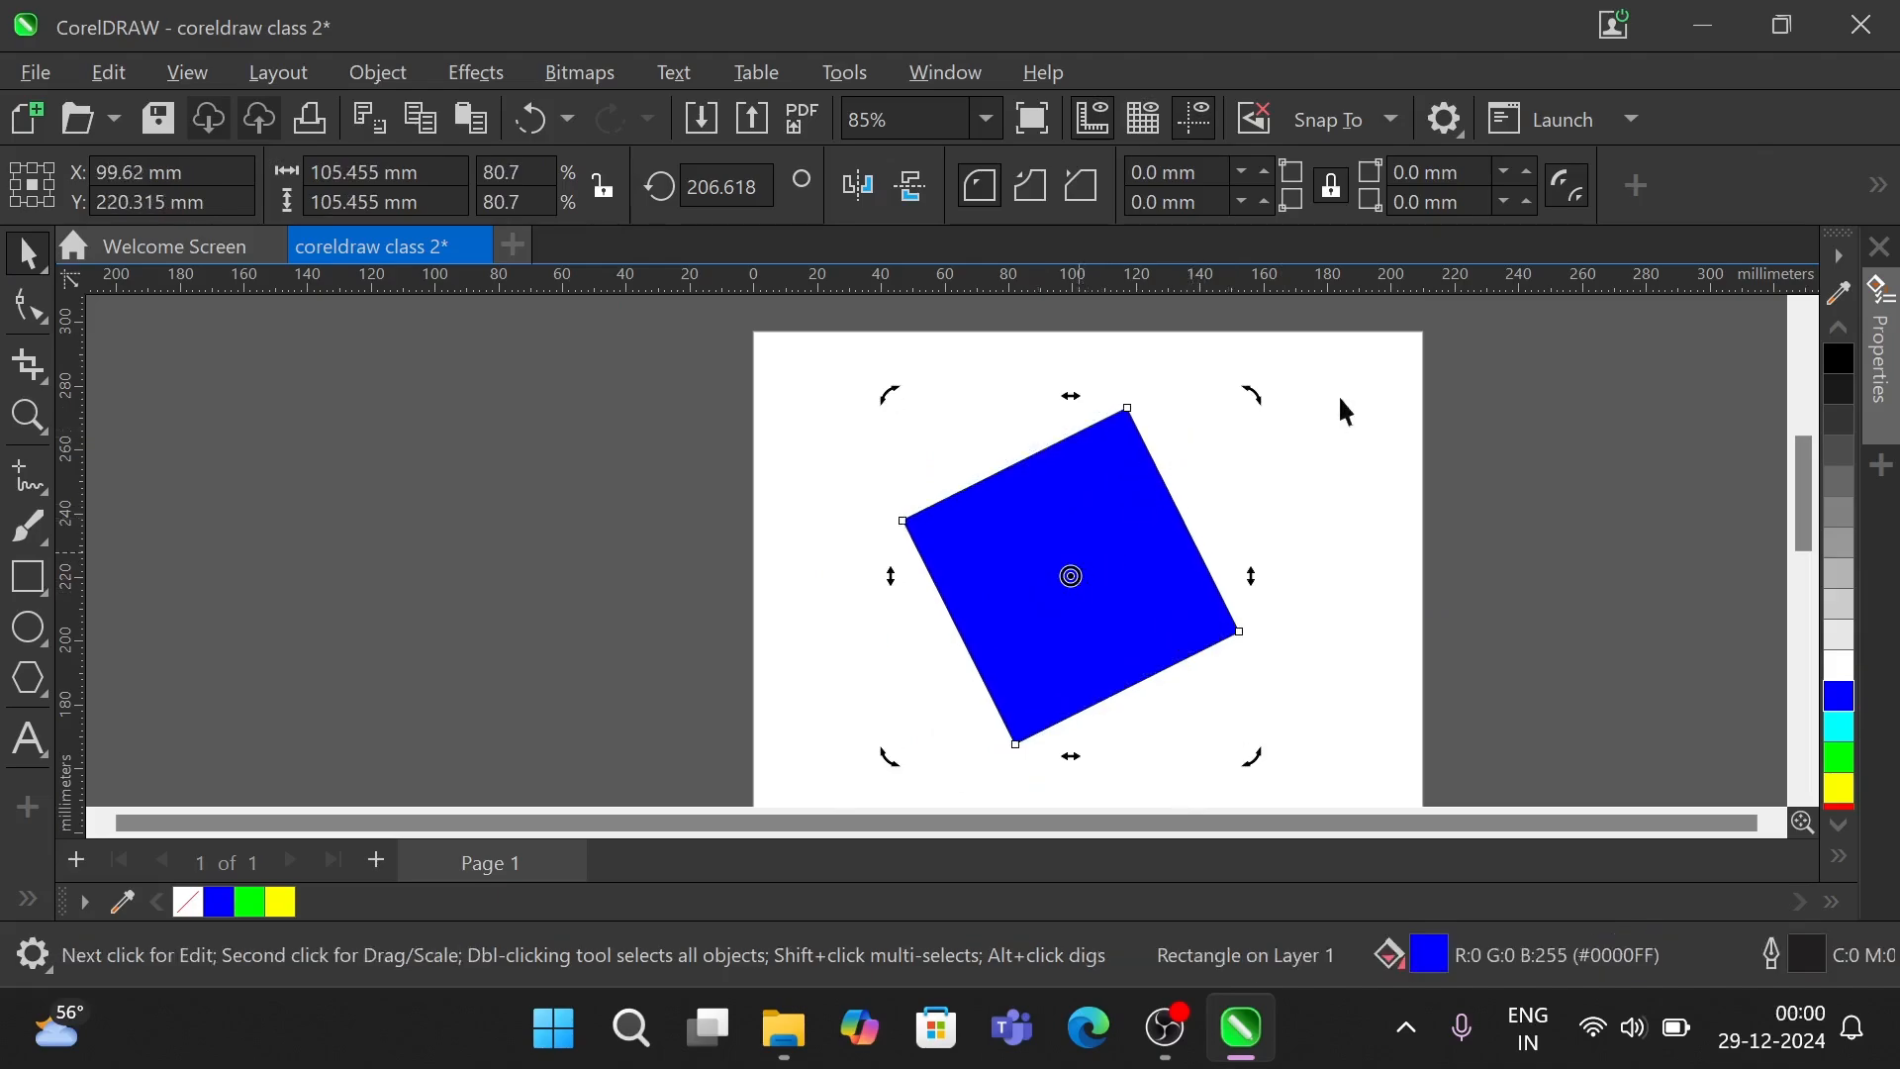
pyautogui.moveTo(1259, 399); pyautogui.dragTo(1215, 577)
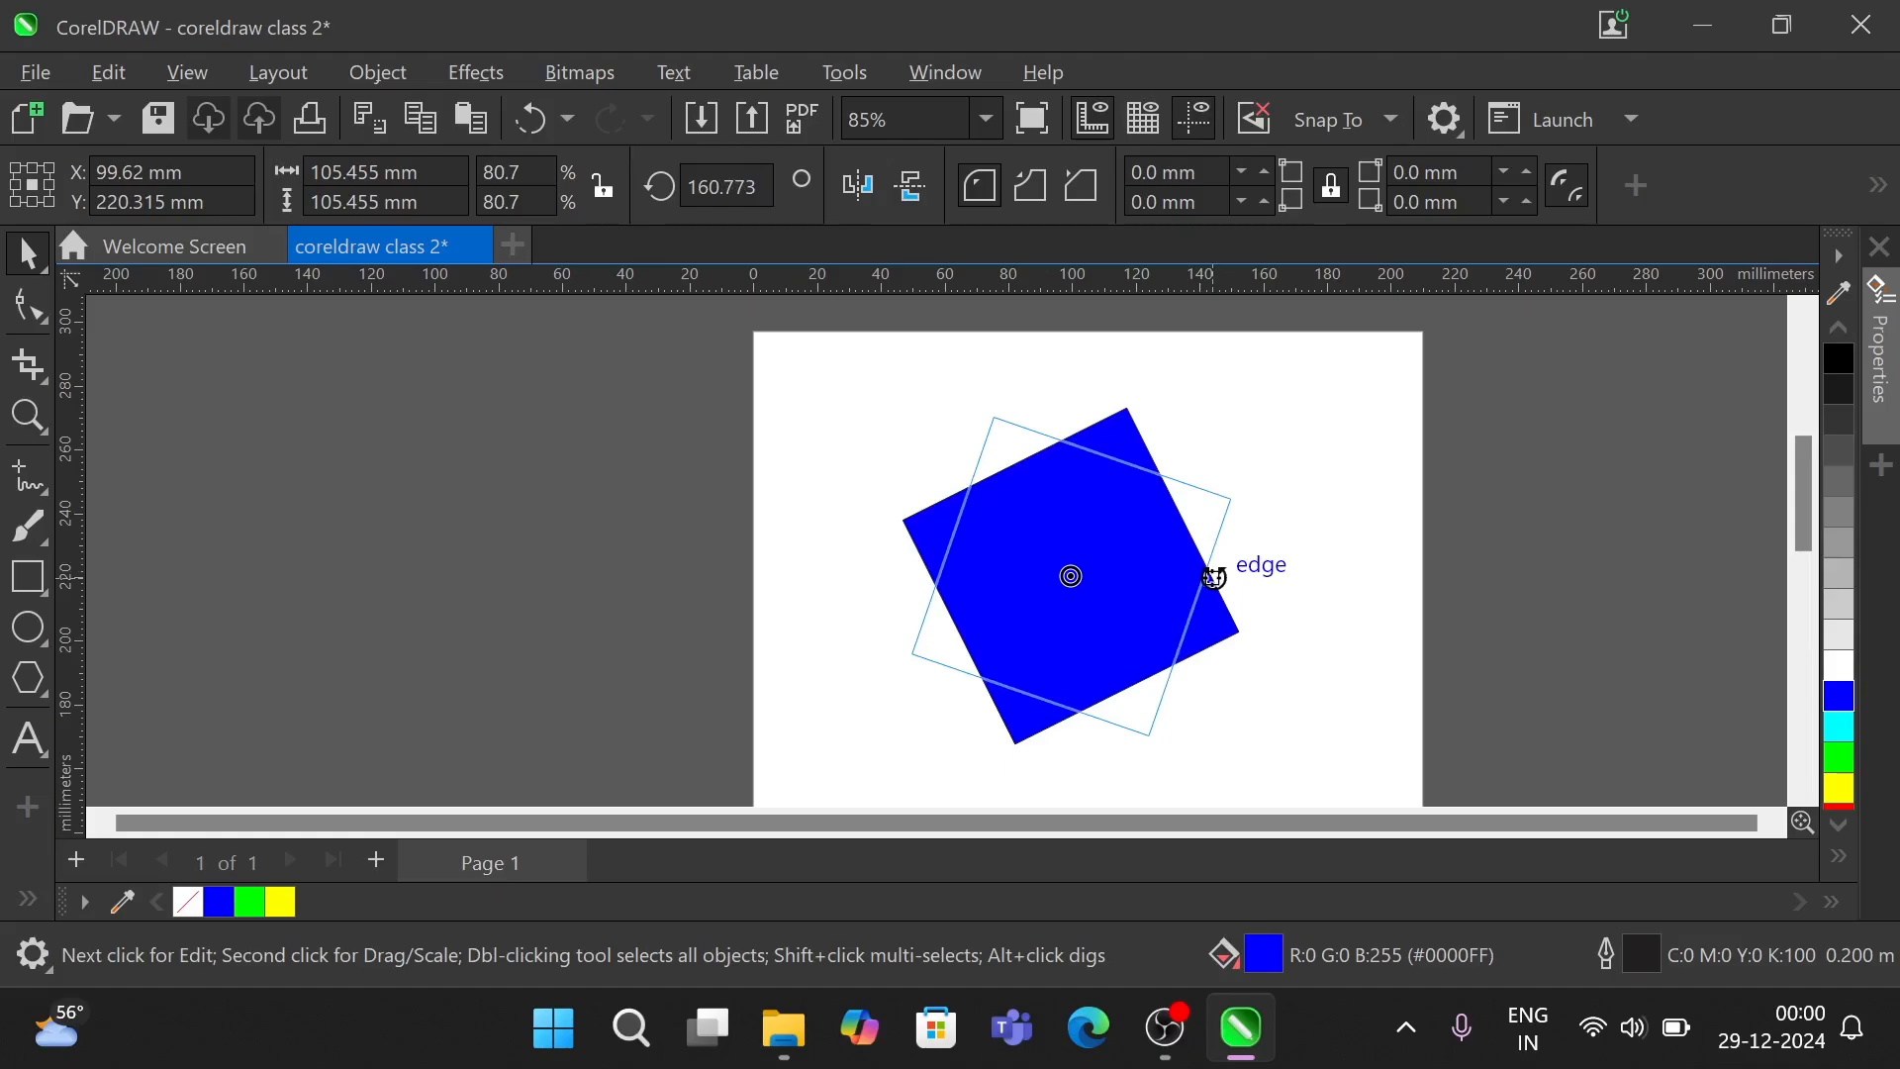
pyautogui.moveTo(1216, 577); pyautogui.dragTo(1214, 579)
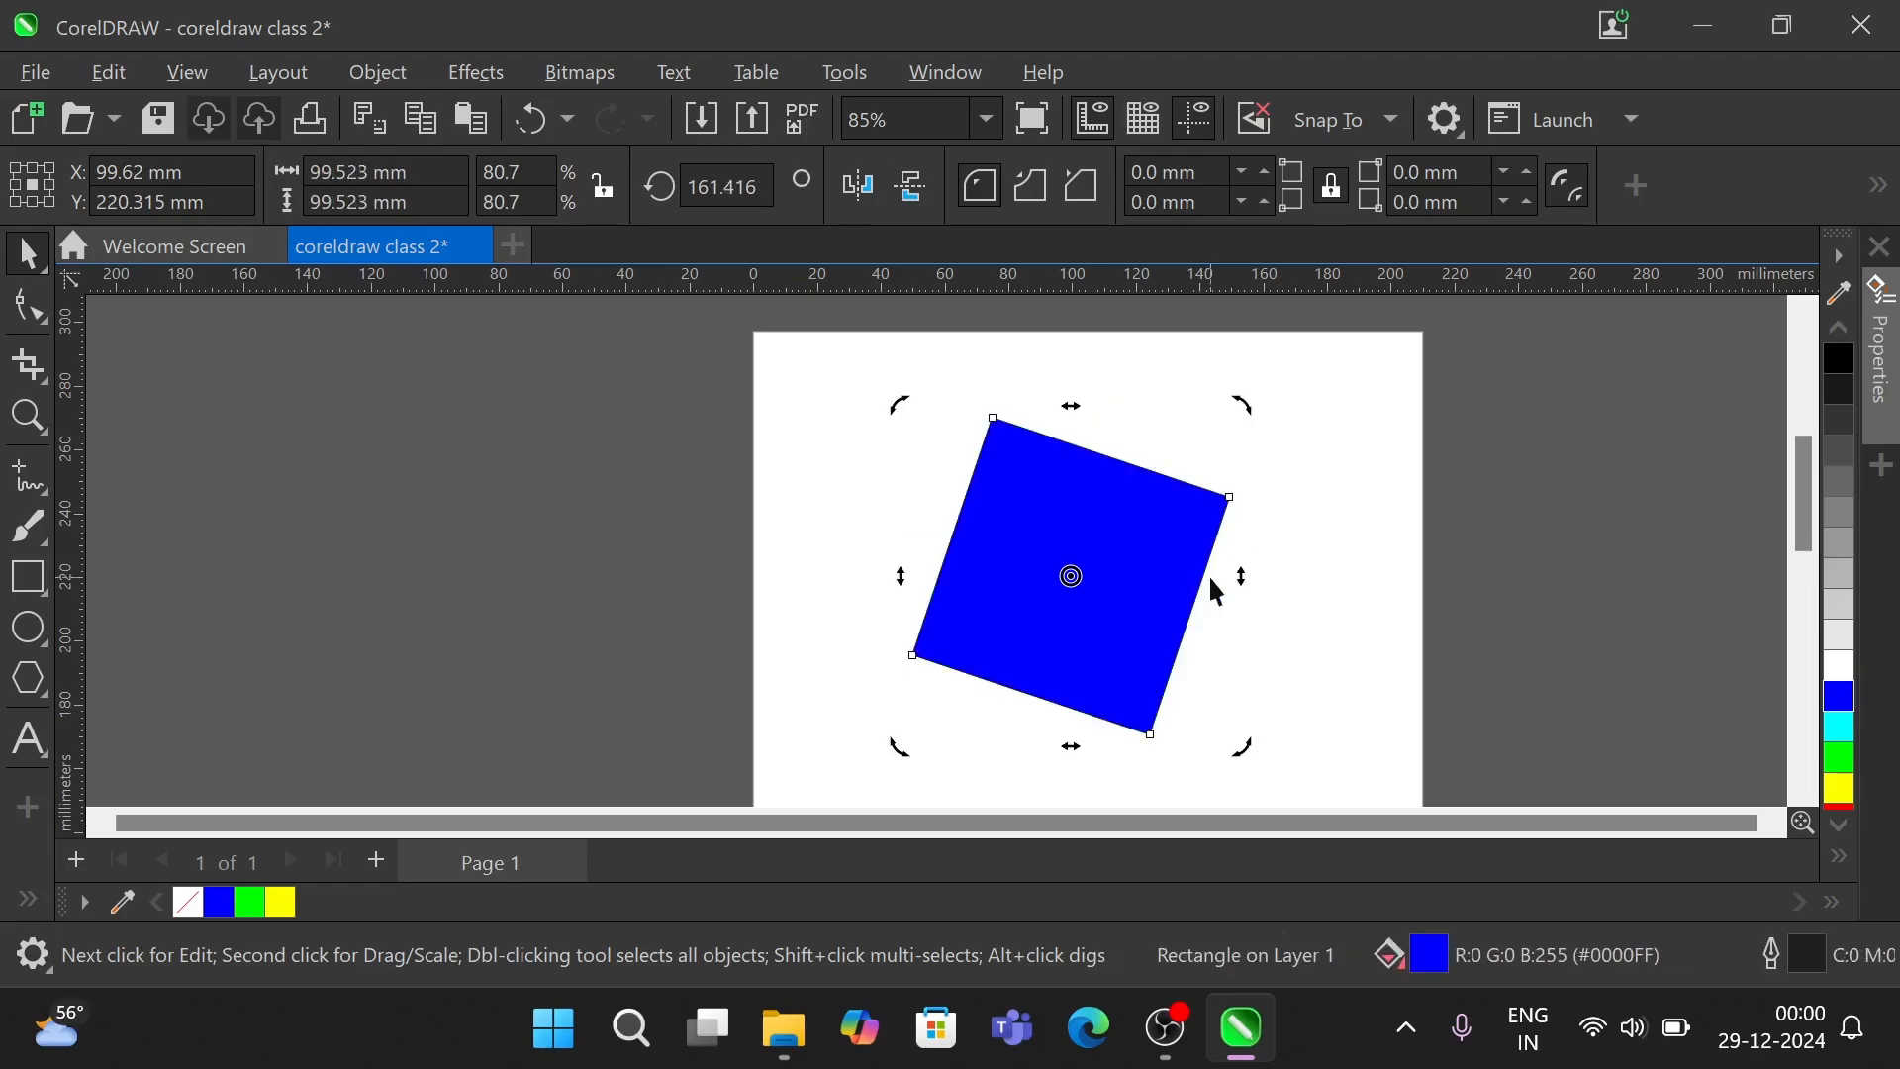
# - Mirror the square repeatedly across differently placed axes with Free Transform's Free Angle Reflection, ending at an angle of about 324°
pyautogui.click(45, 281)
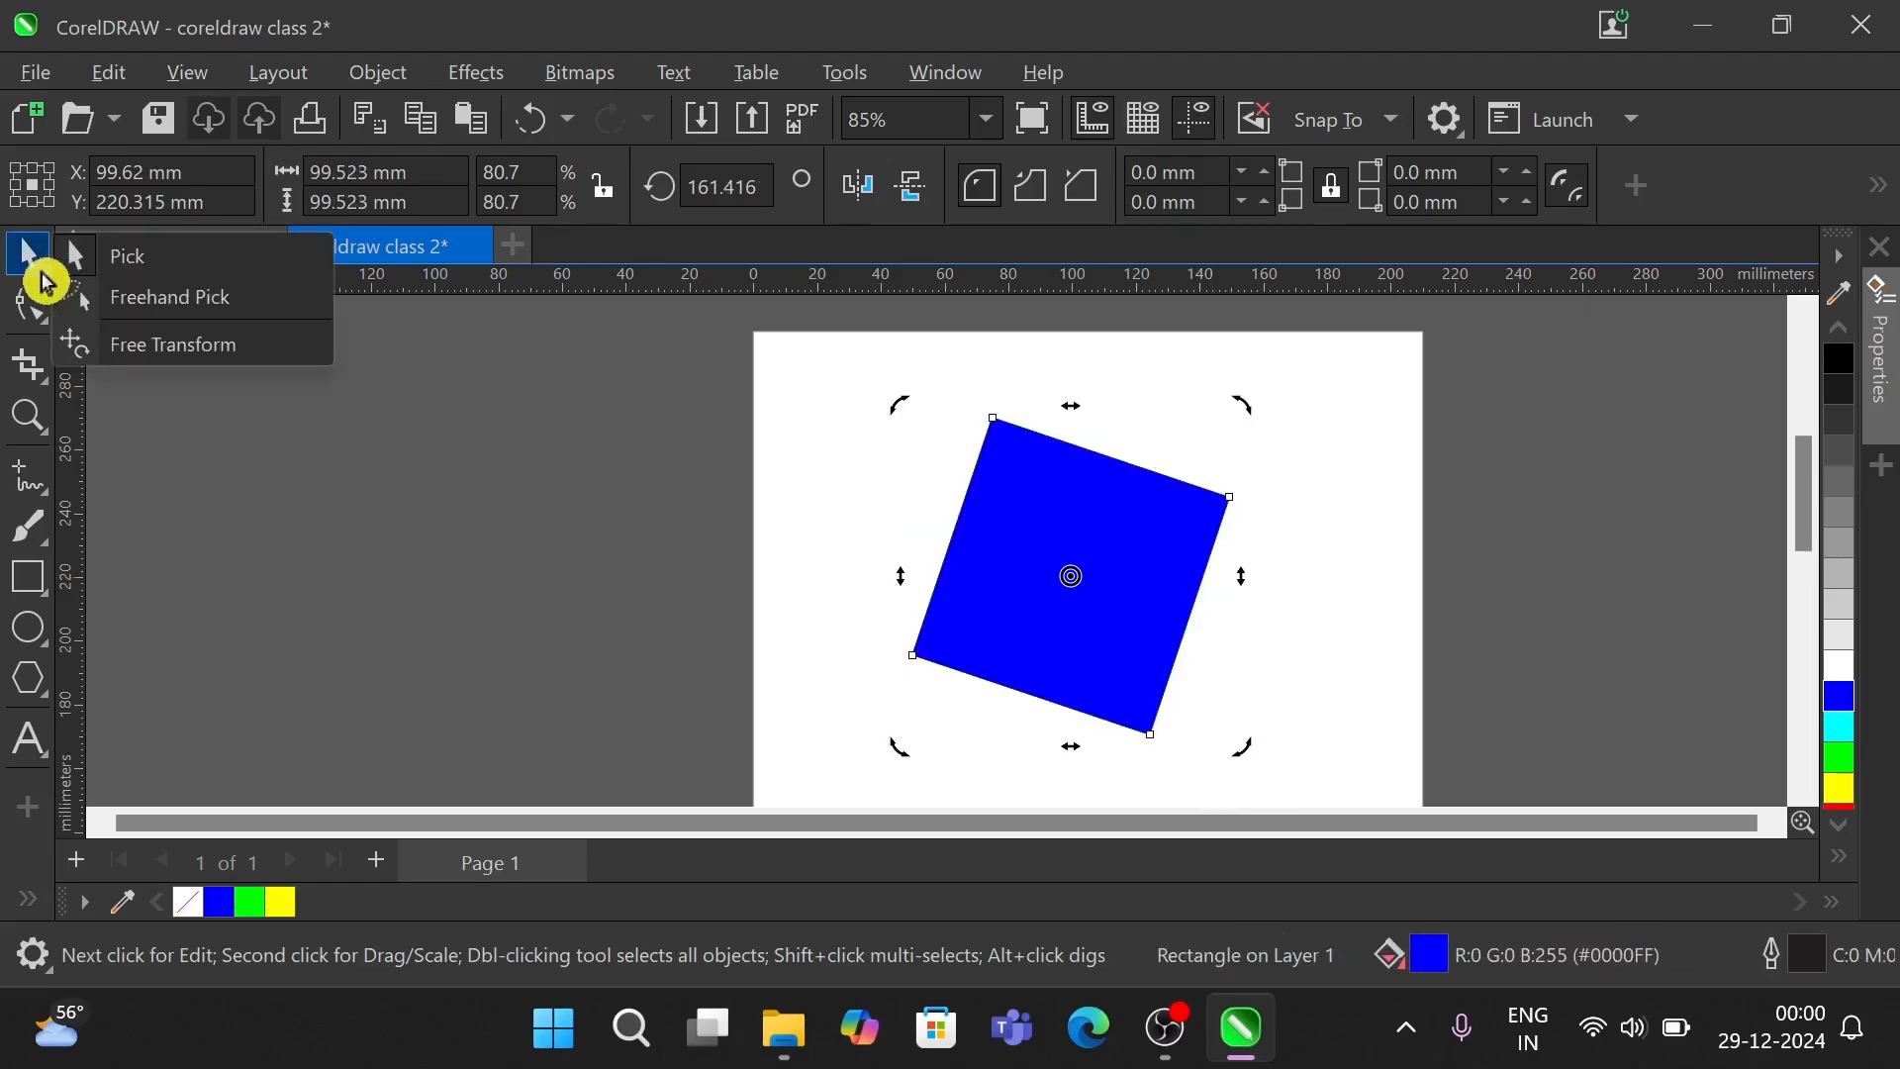
pyautogui.click(162, 345)
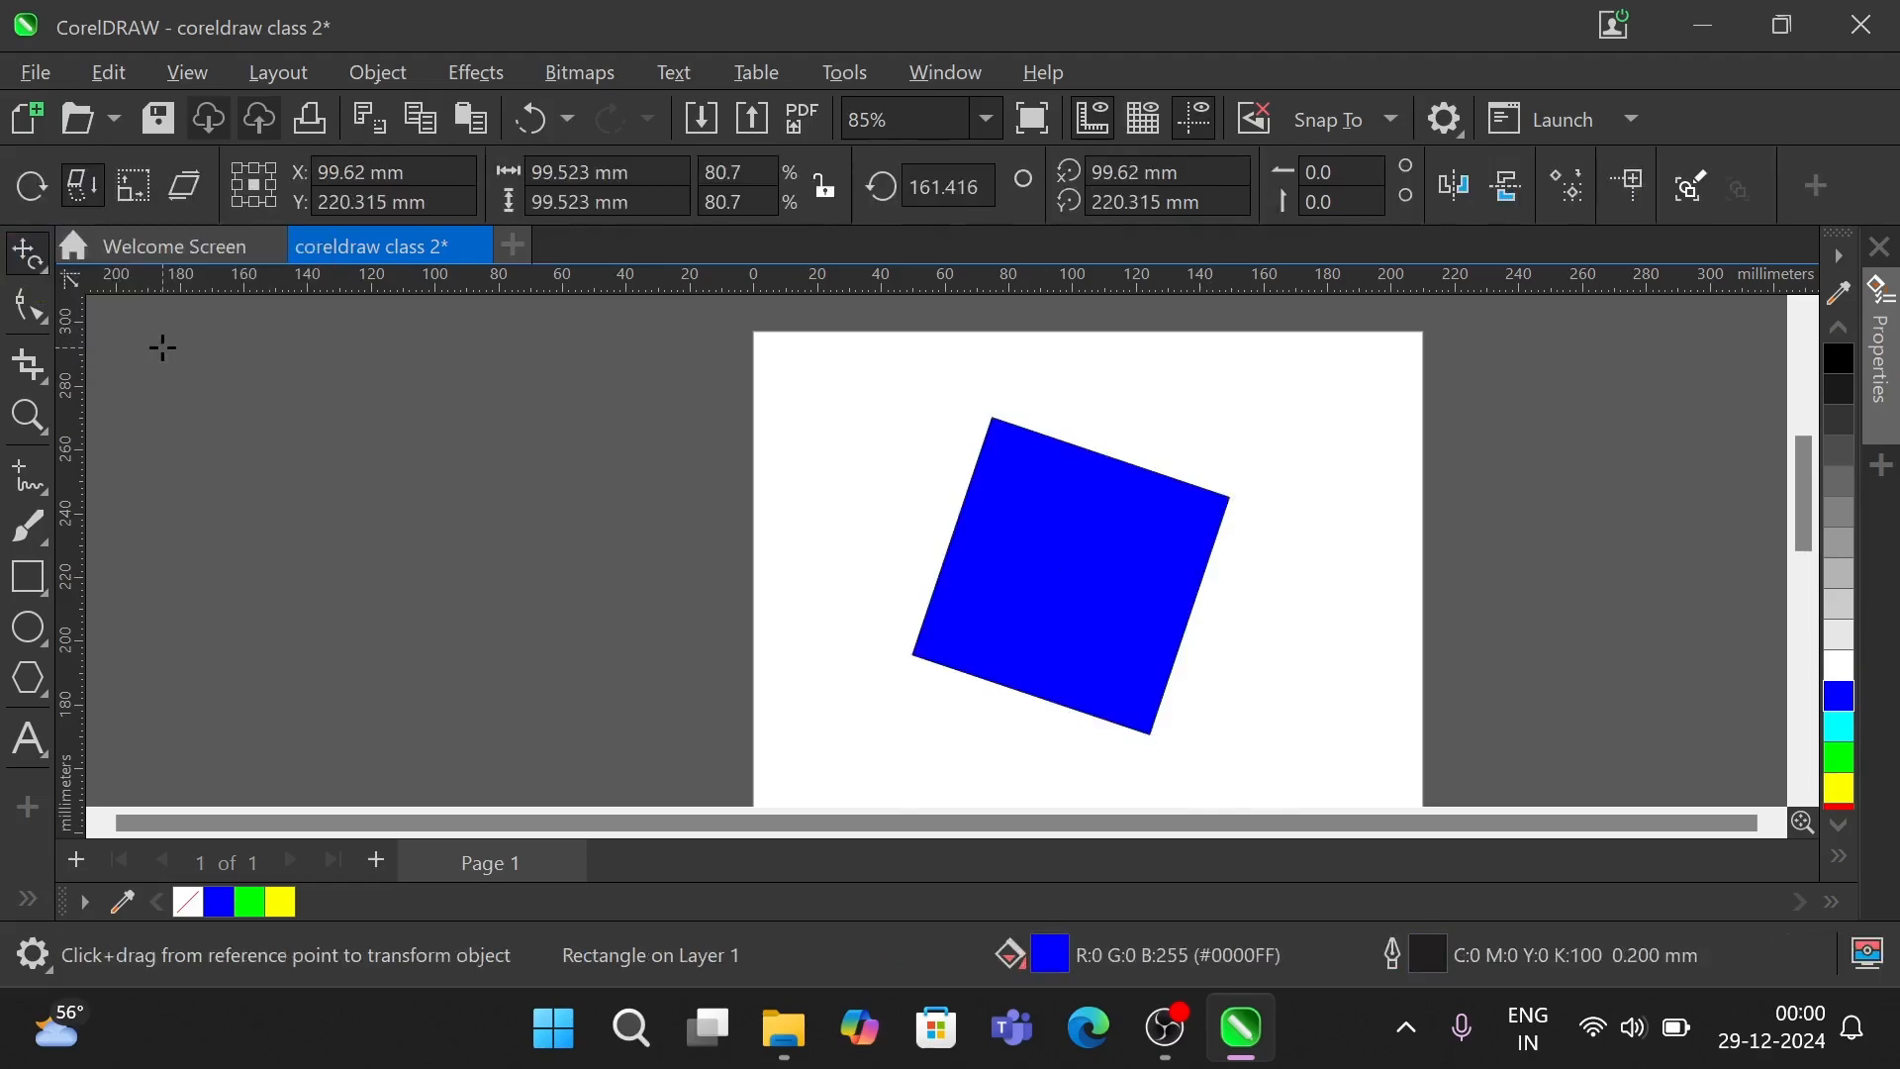
pyautogui.click(83, 189)
pyautogui.moveTo(1085, 526); pyautogui.dragTo(1126, 603)
pyautogui.moveTo(1108, 635); pyautogui.dragTo(1092, 644)
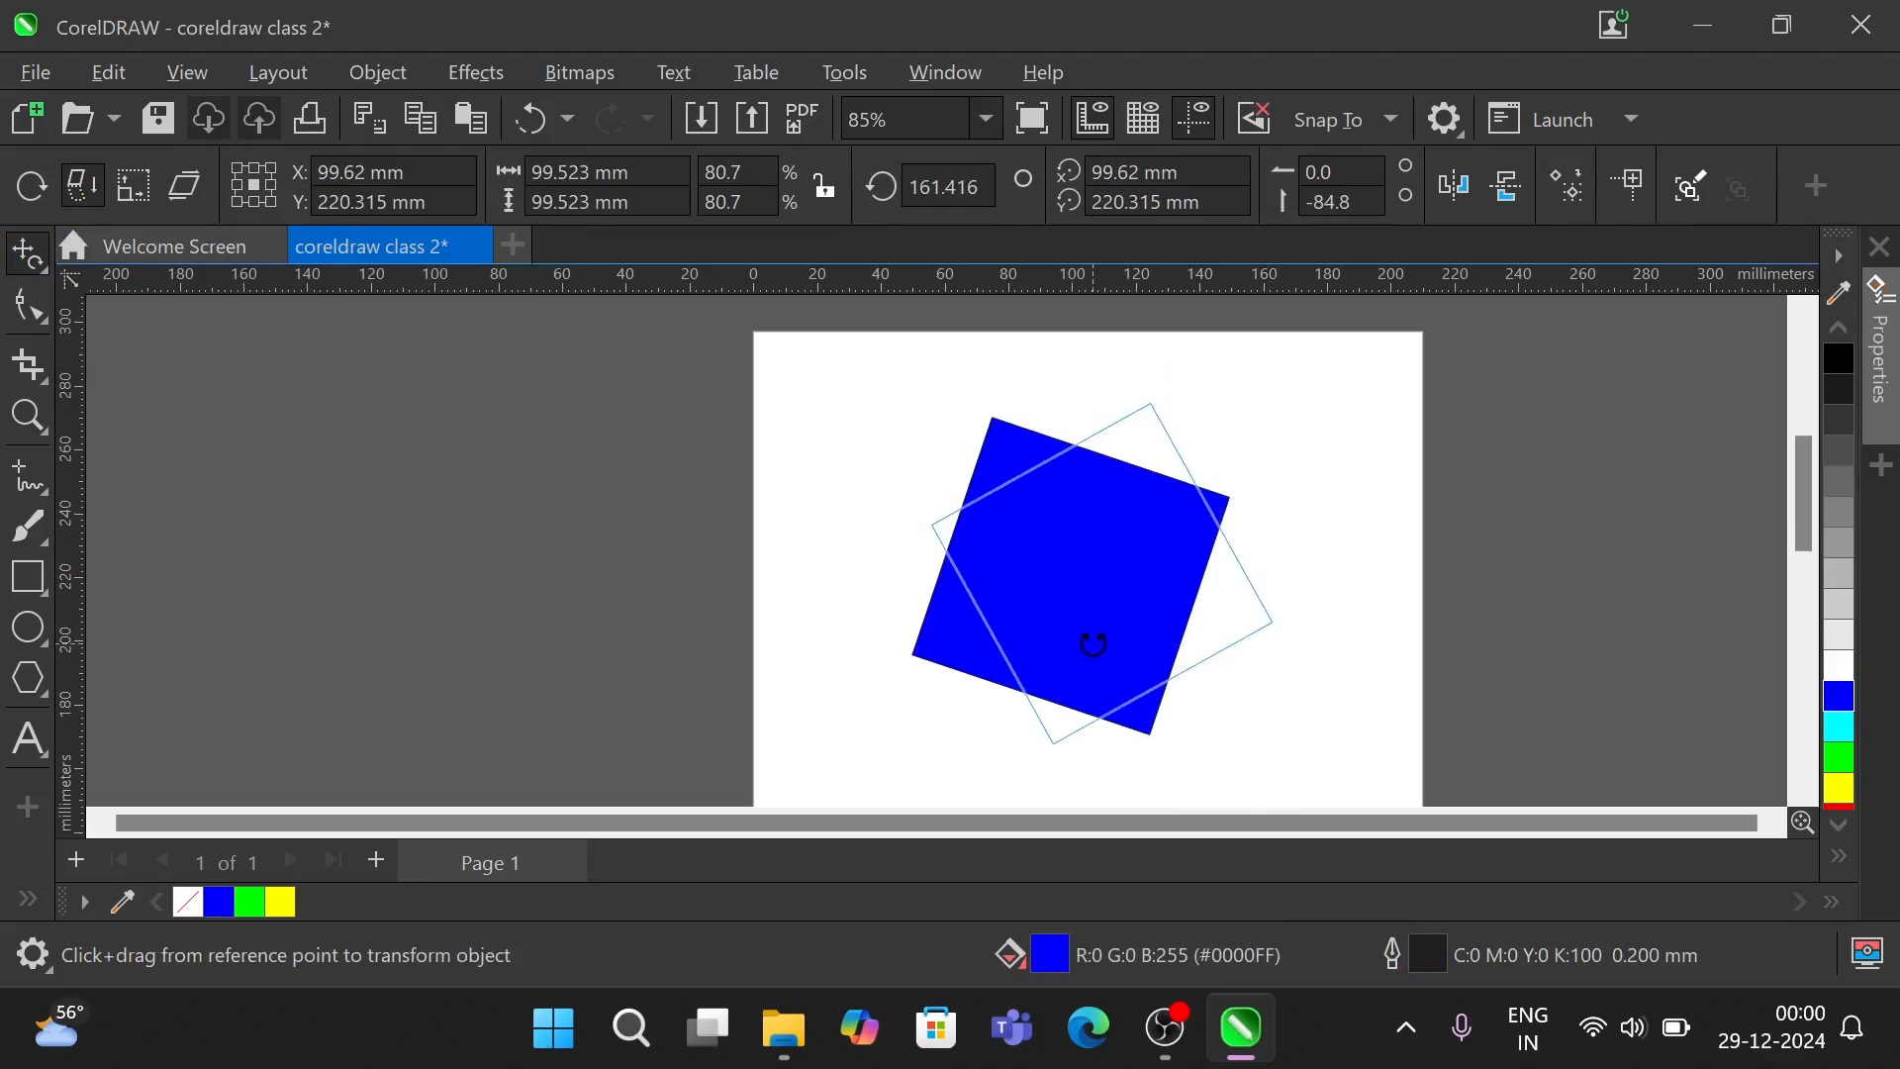
pyautogui.moveTo(1093, 645); pyautogui.dragTo(1106, 588)
pyautogui.moveTo(959, 546); pyautogui.dragTo(1081, 706)
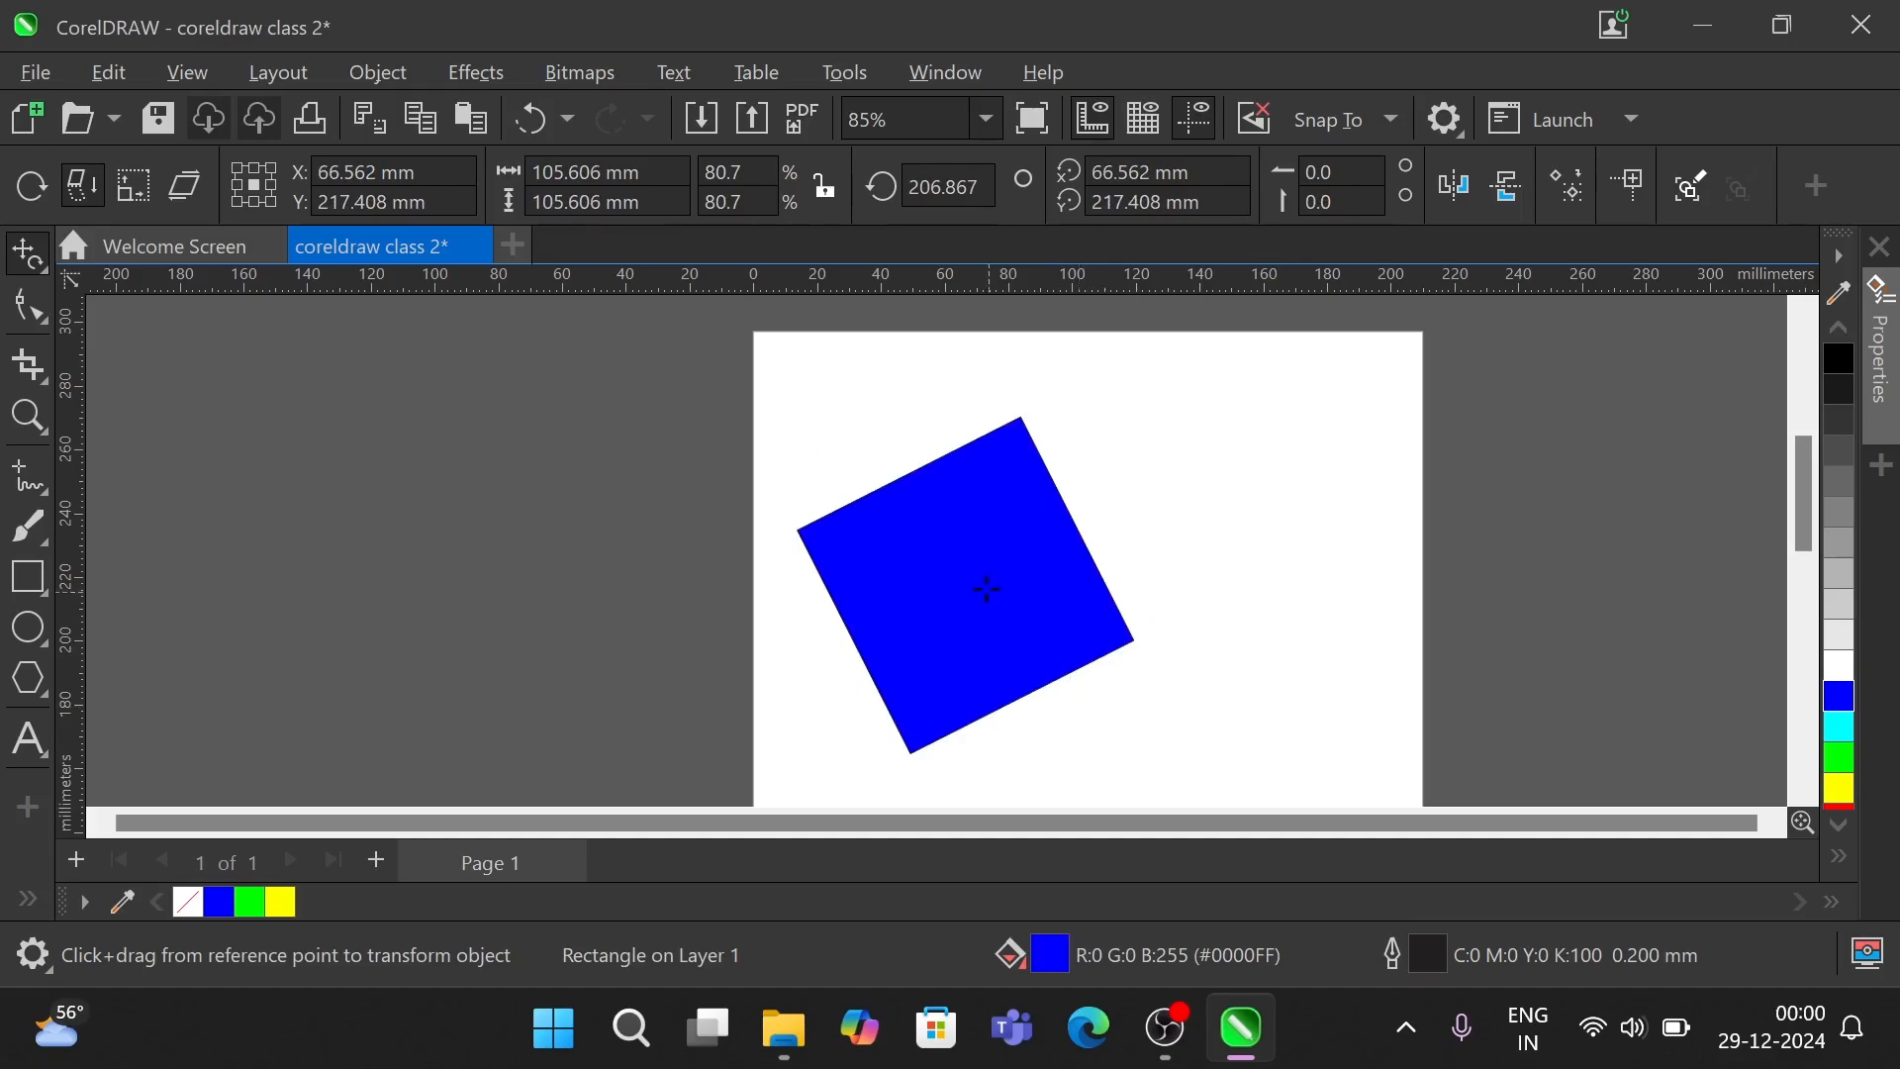
pyautogui.moveTo(984, 591); pyautogui.dragTo(978, 676)
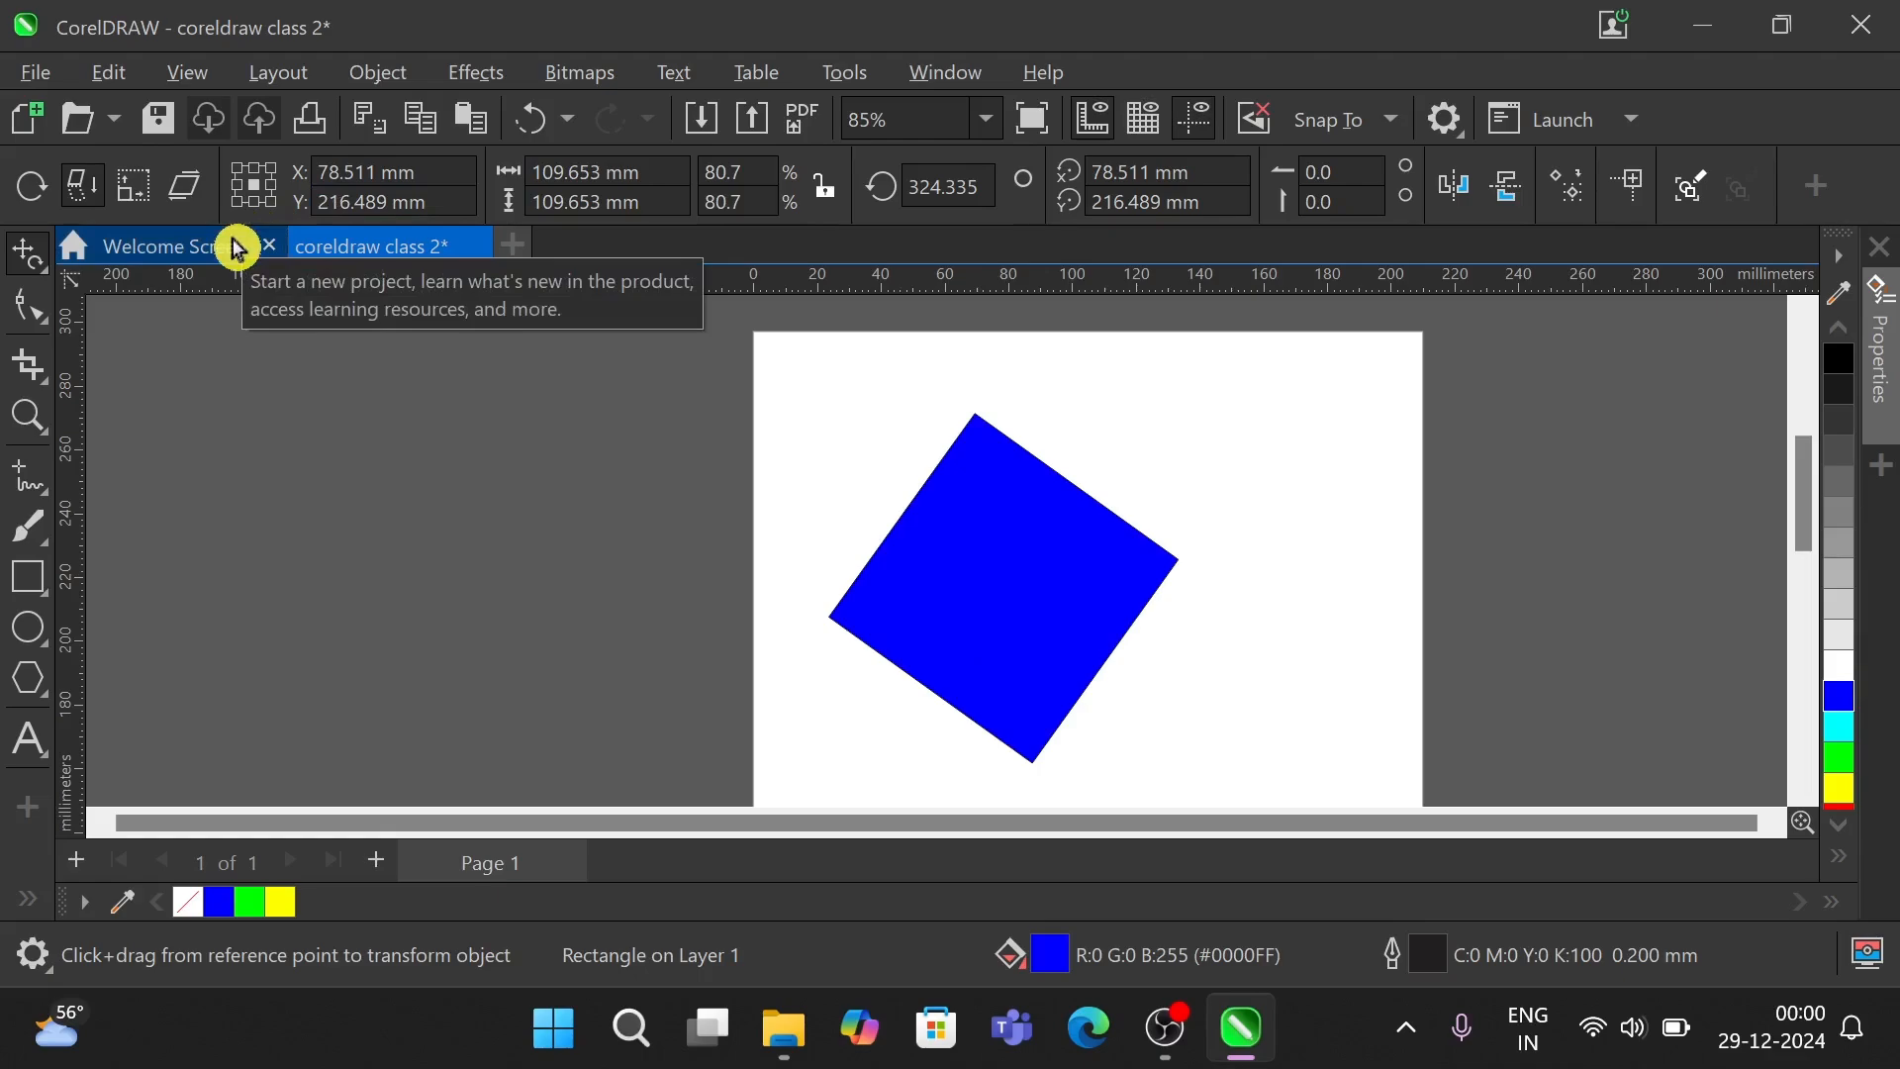
# - Try stretching the square to about 272 × 112 mm with Free Scale, and undo the change
pyautogui.click(140, 197)
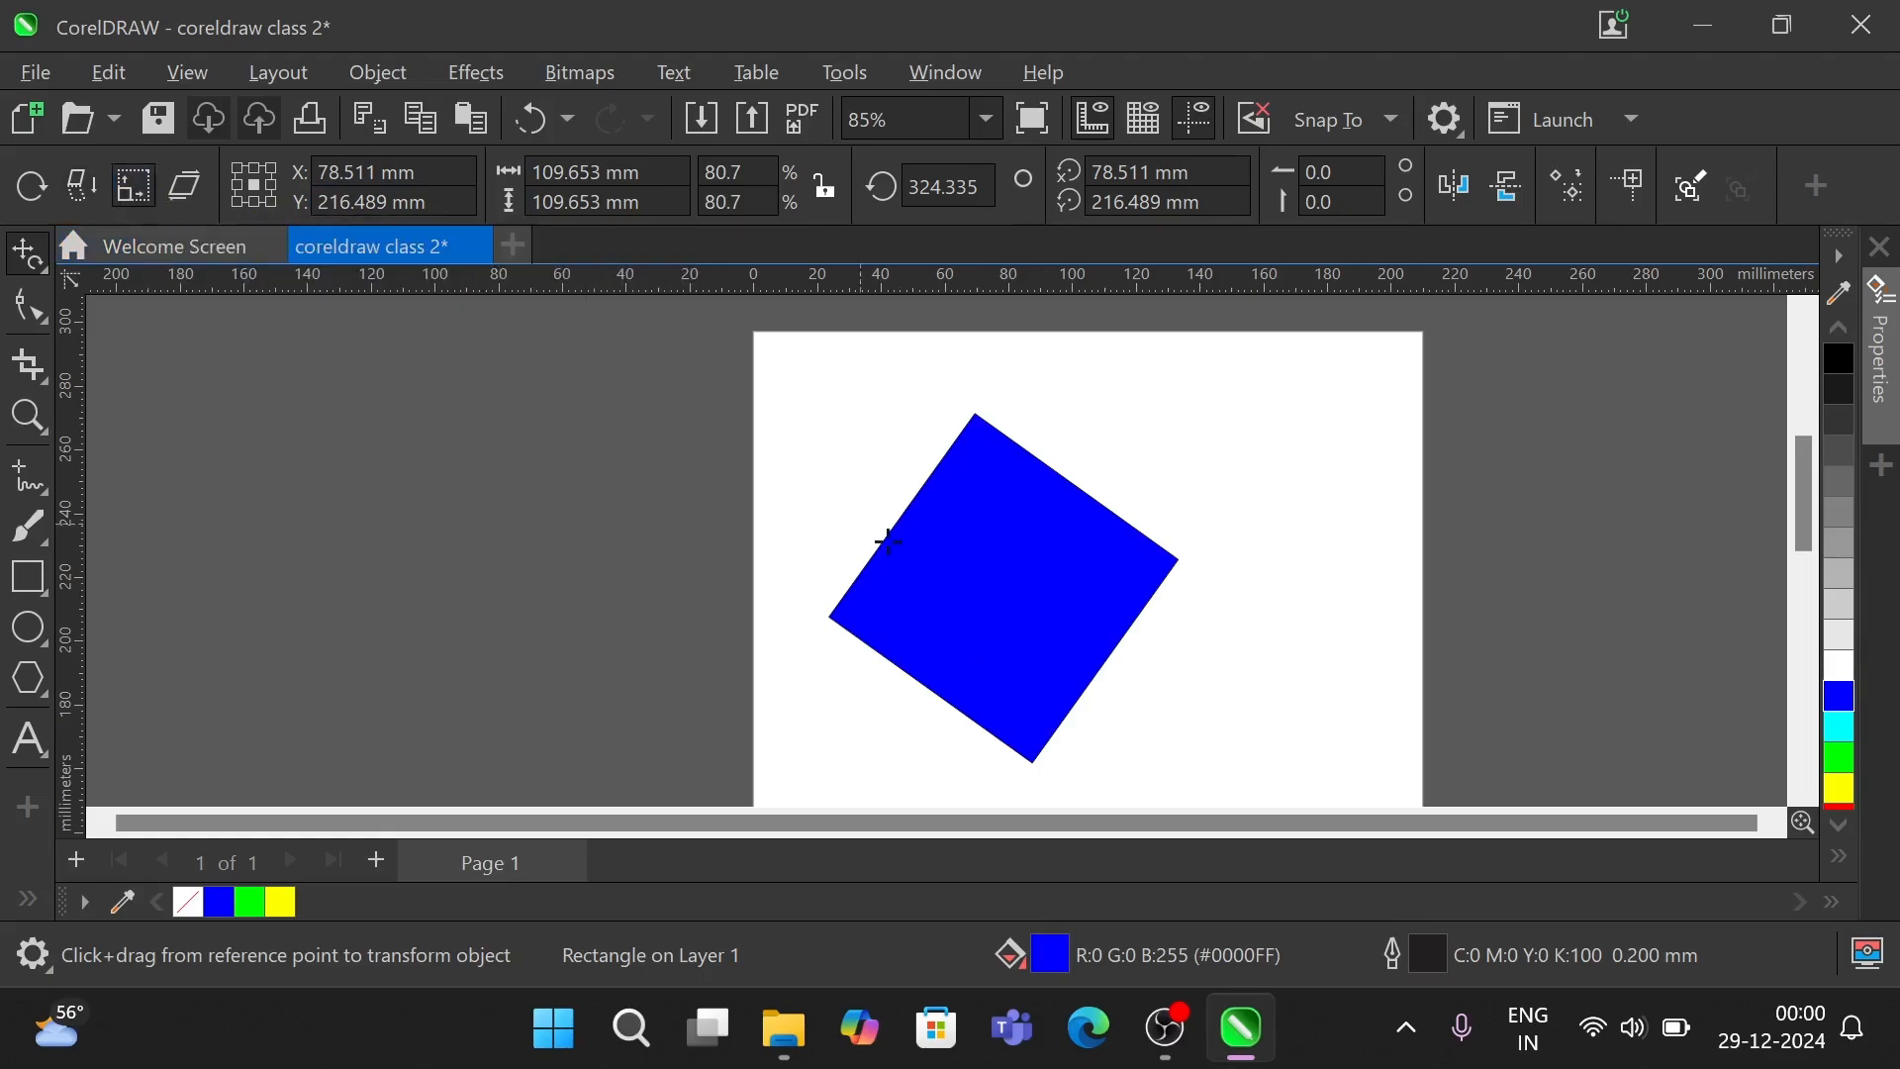
pyautogui.moveTo(957, 574); pyautogui.dragTo(1099, 572)
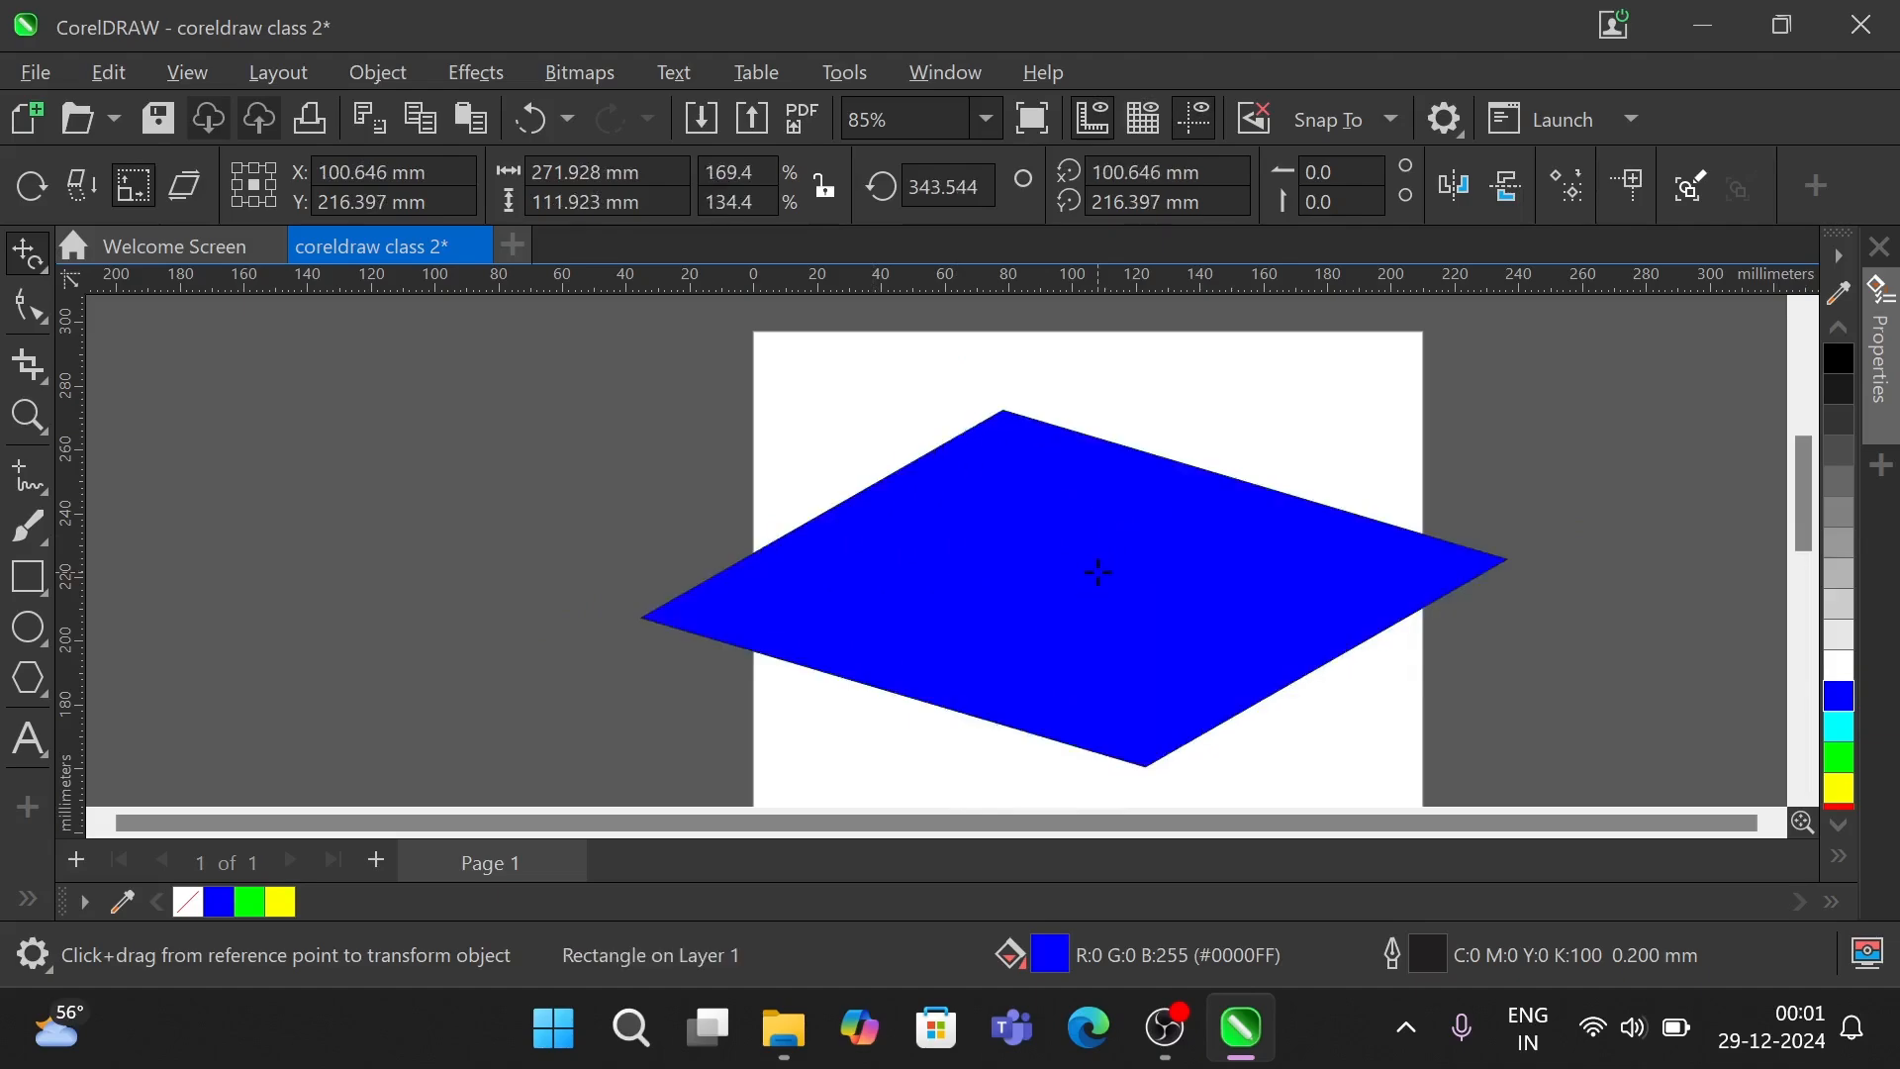
pyautogui.hotkey('ctrl', 'z')
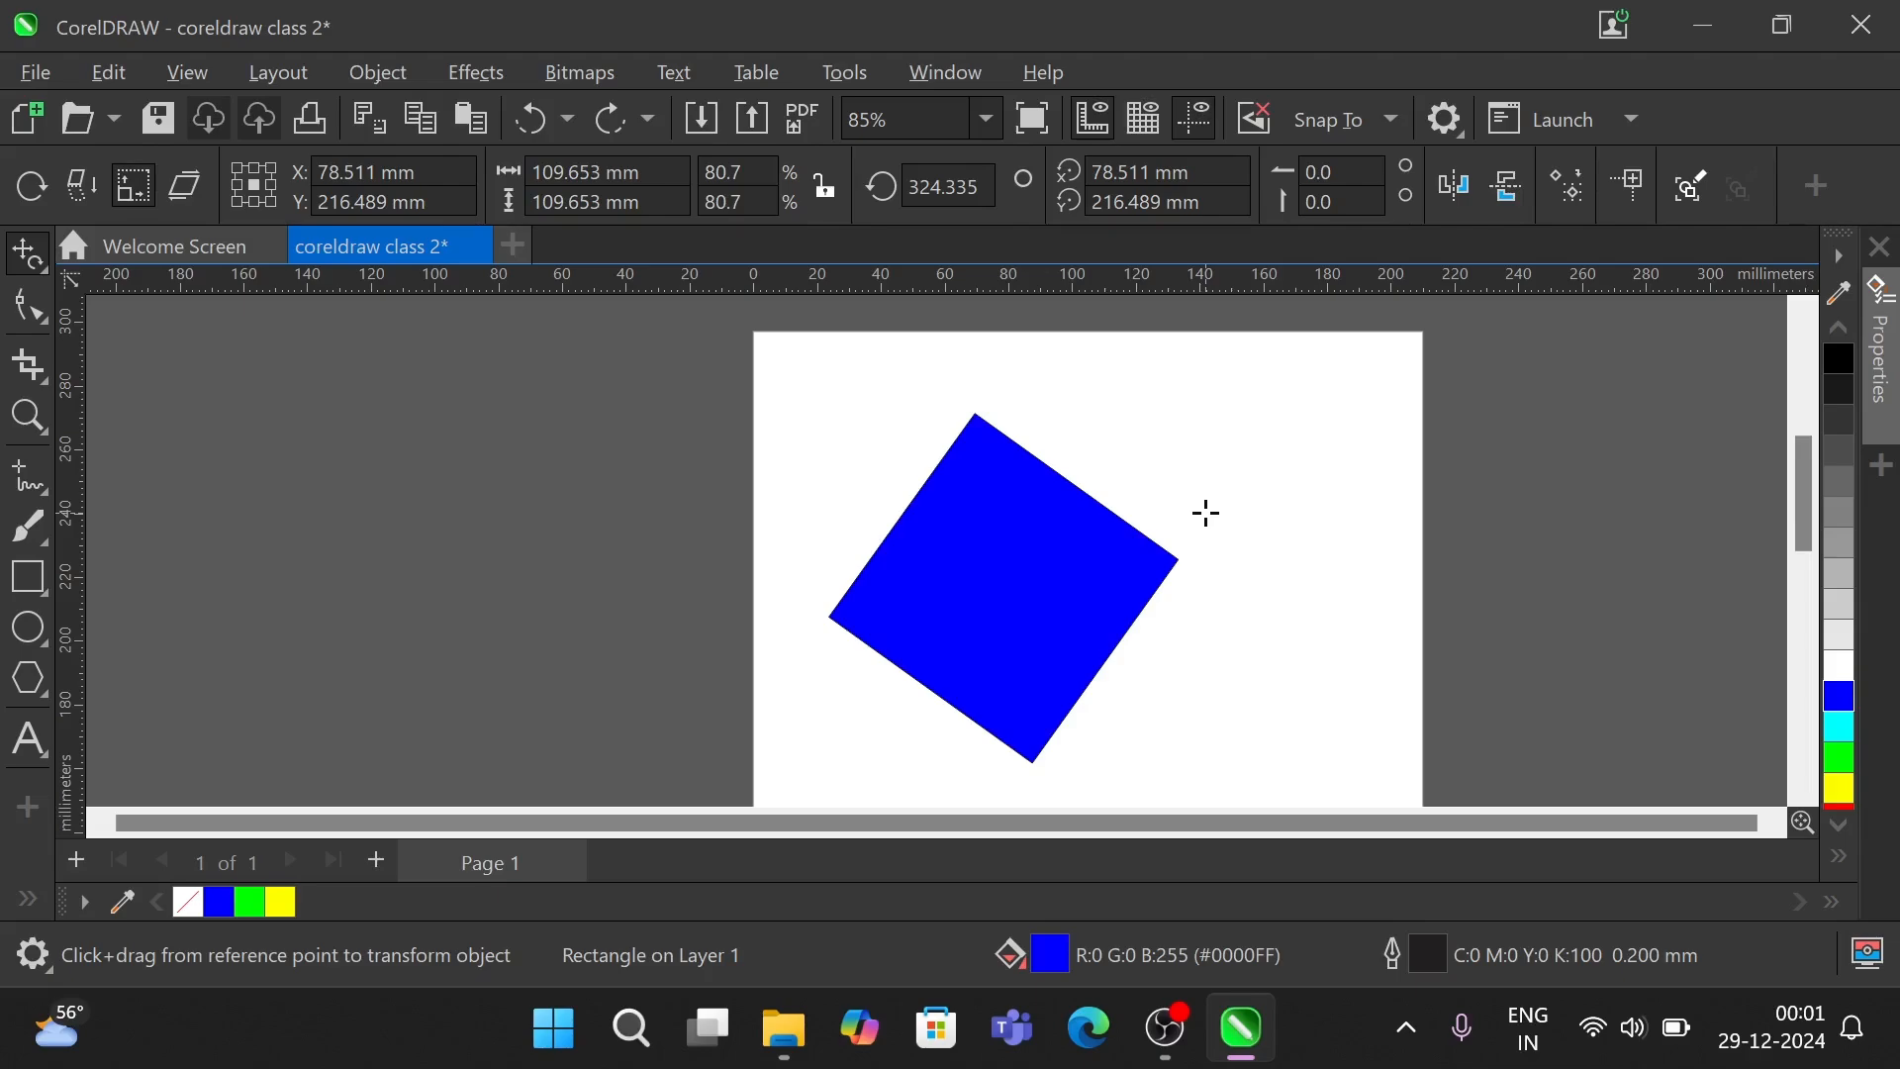
# - Stretch and flatten the blue square with Free Scale from points near its centre, ending at about 125 × 75 mm
pyautogui.click(149, 205)
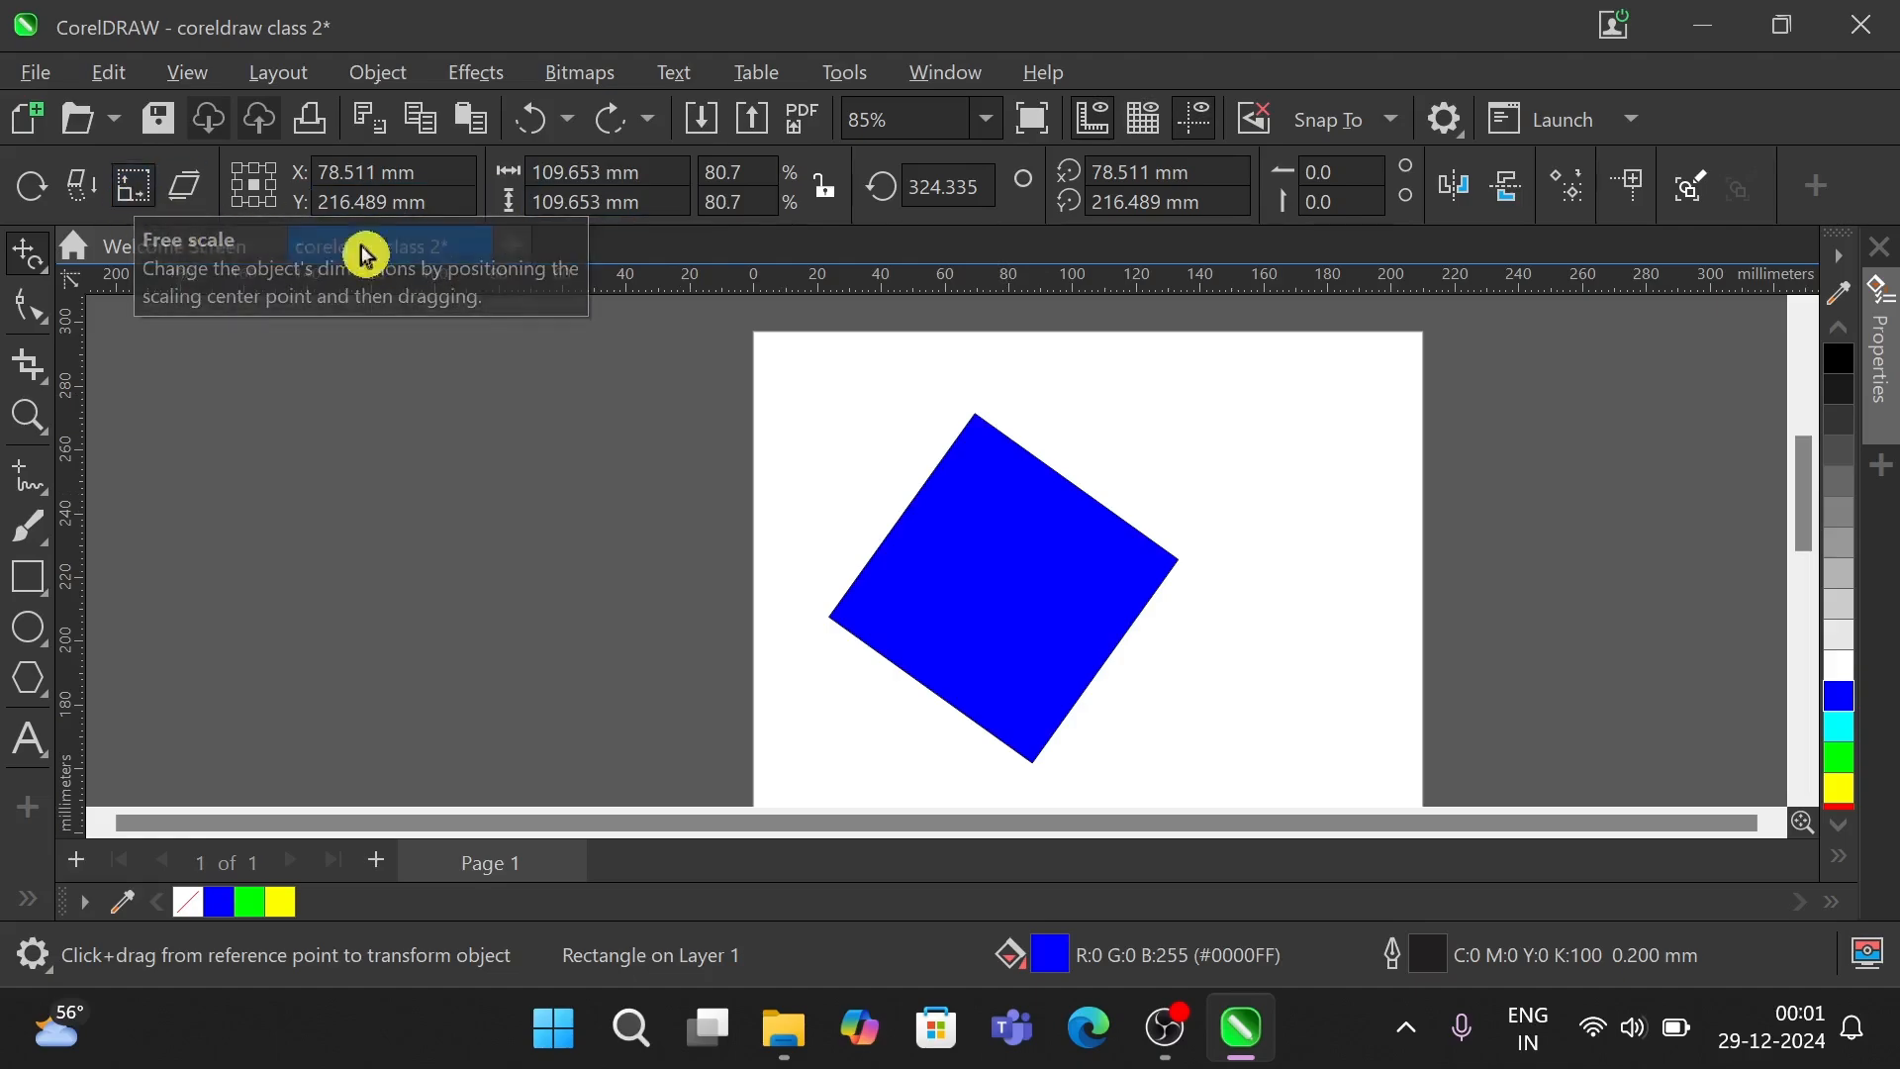
pyautogui.moveTo(1004, 588); pyautogui.dragTo(1240, 593)
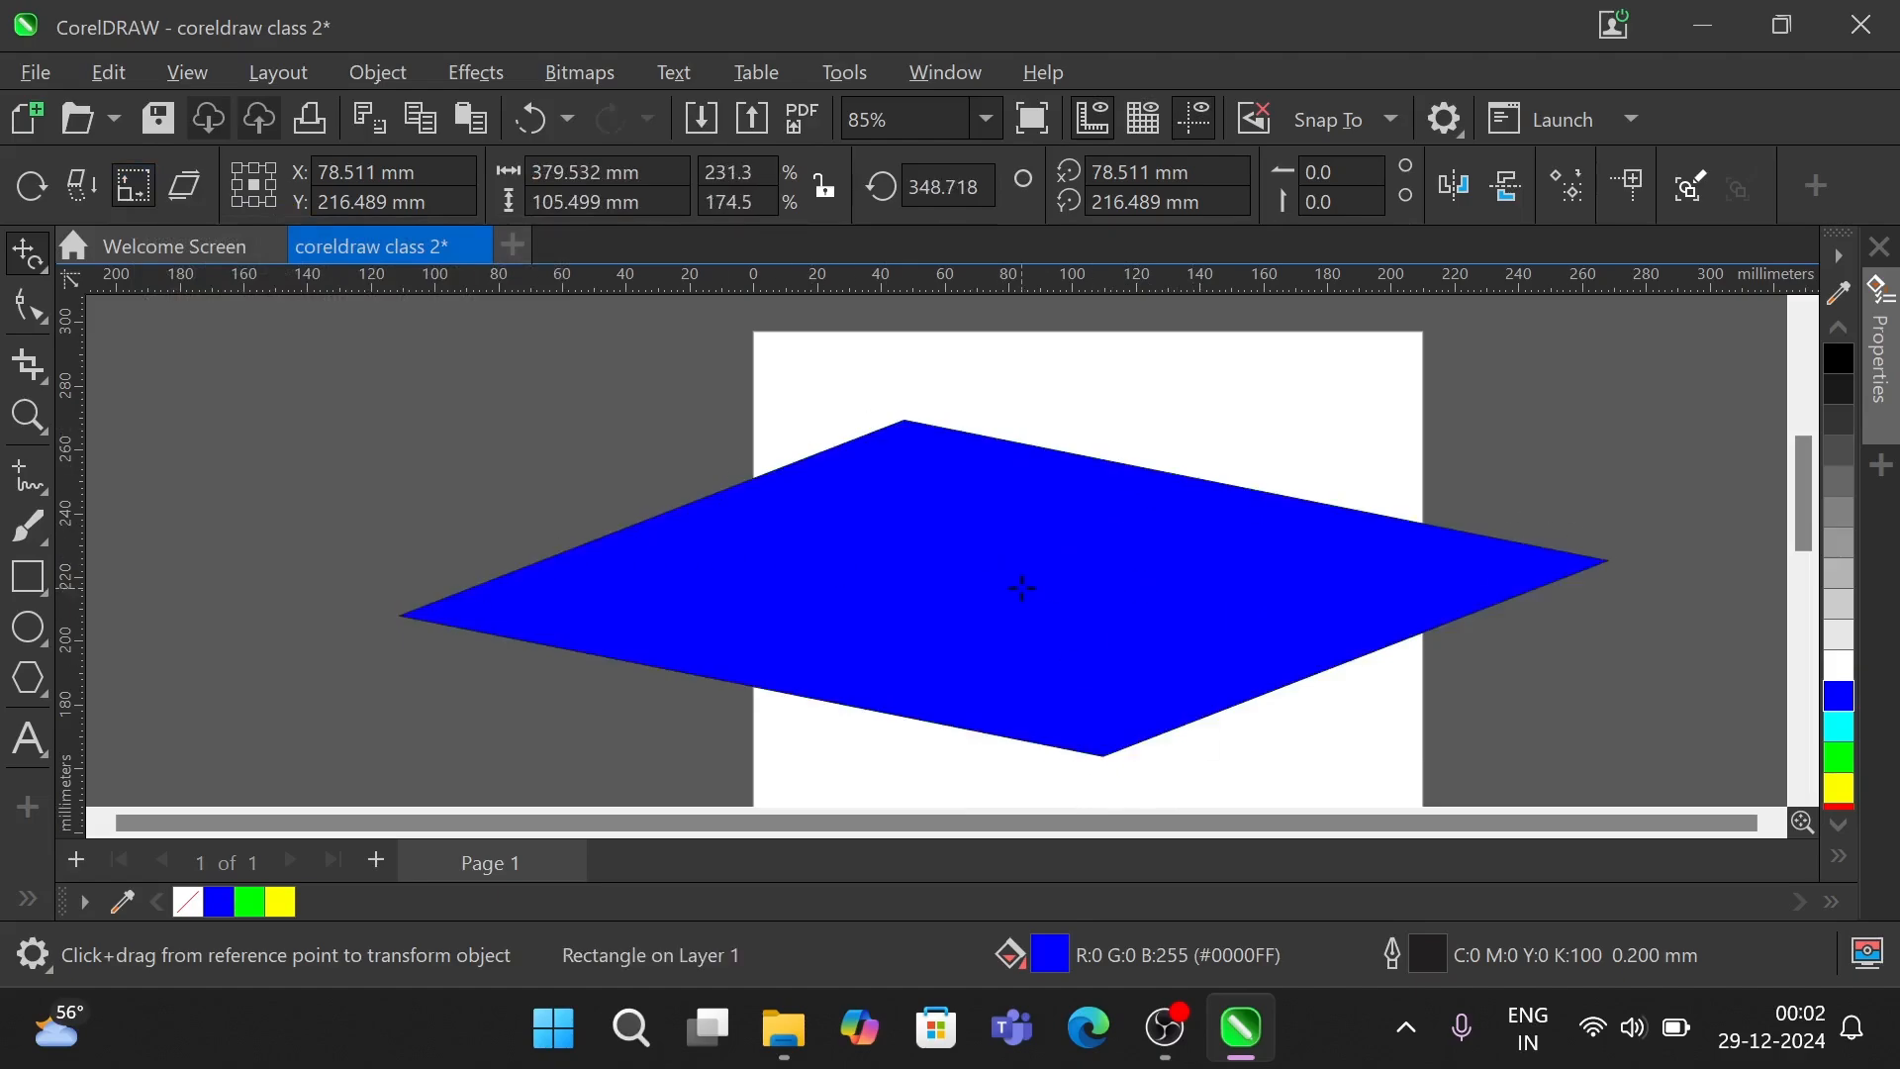
pyautogui.moveTo(1030, 575); pyautogui.dragTo(1025, 647)
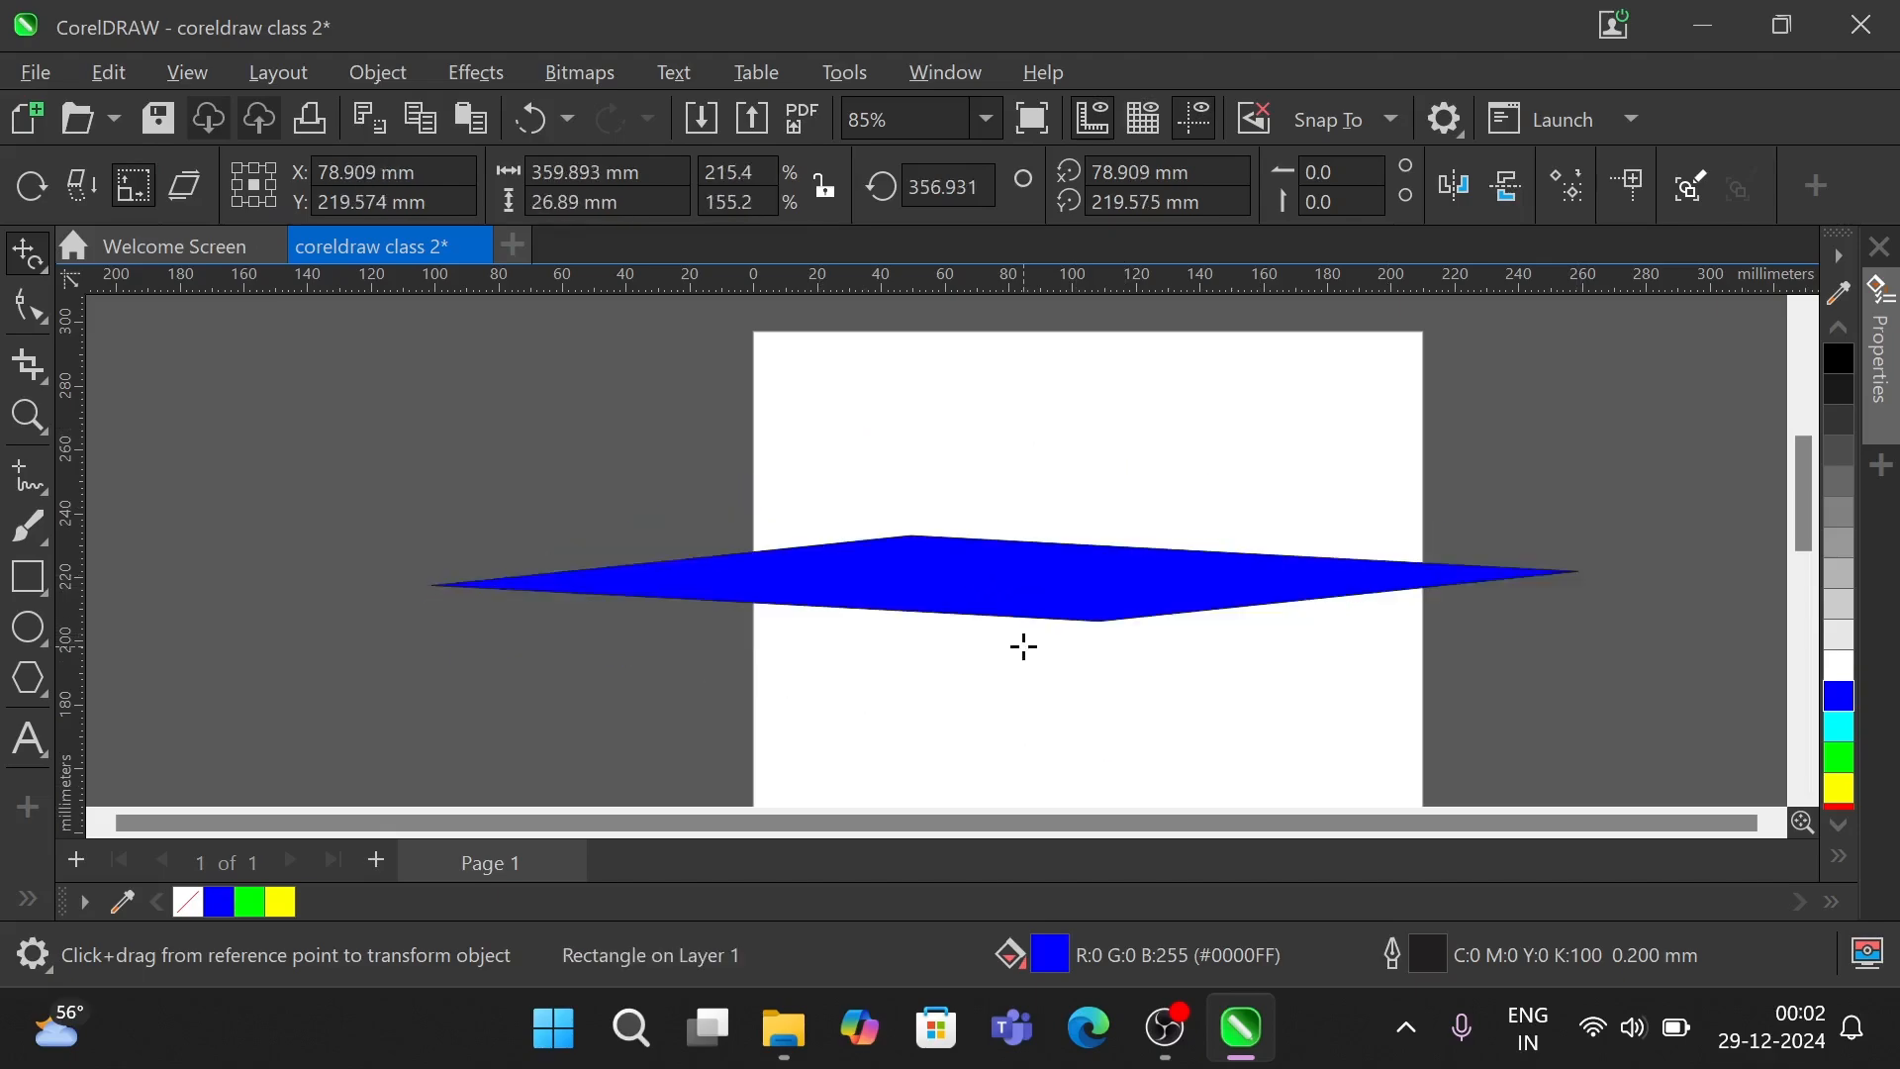
pyautogui.scroll(-3, 1025, 647)
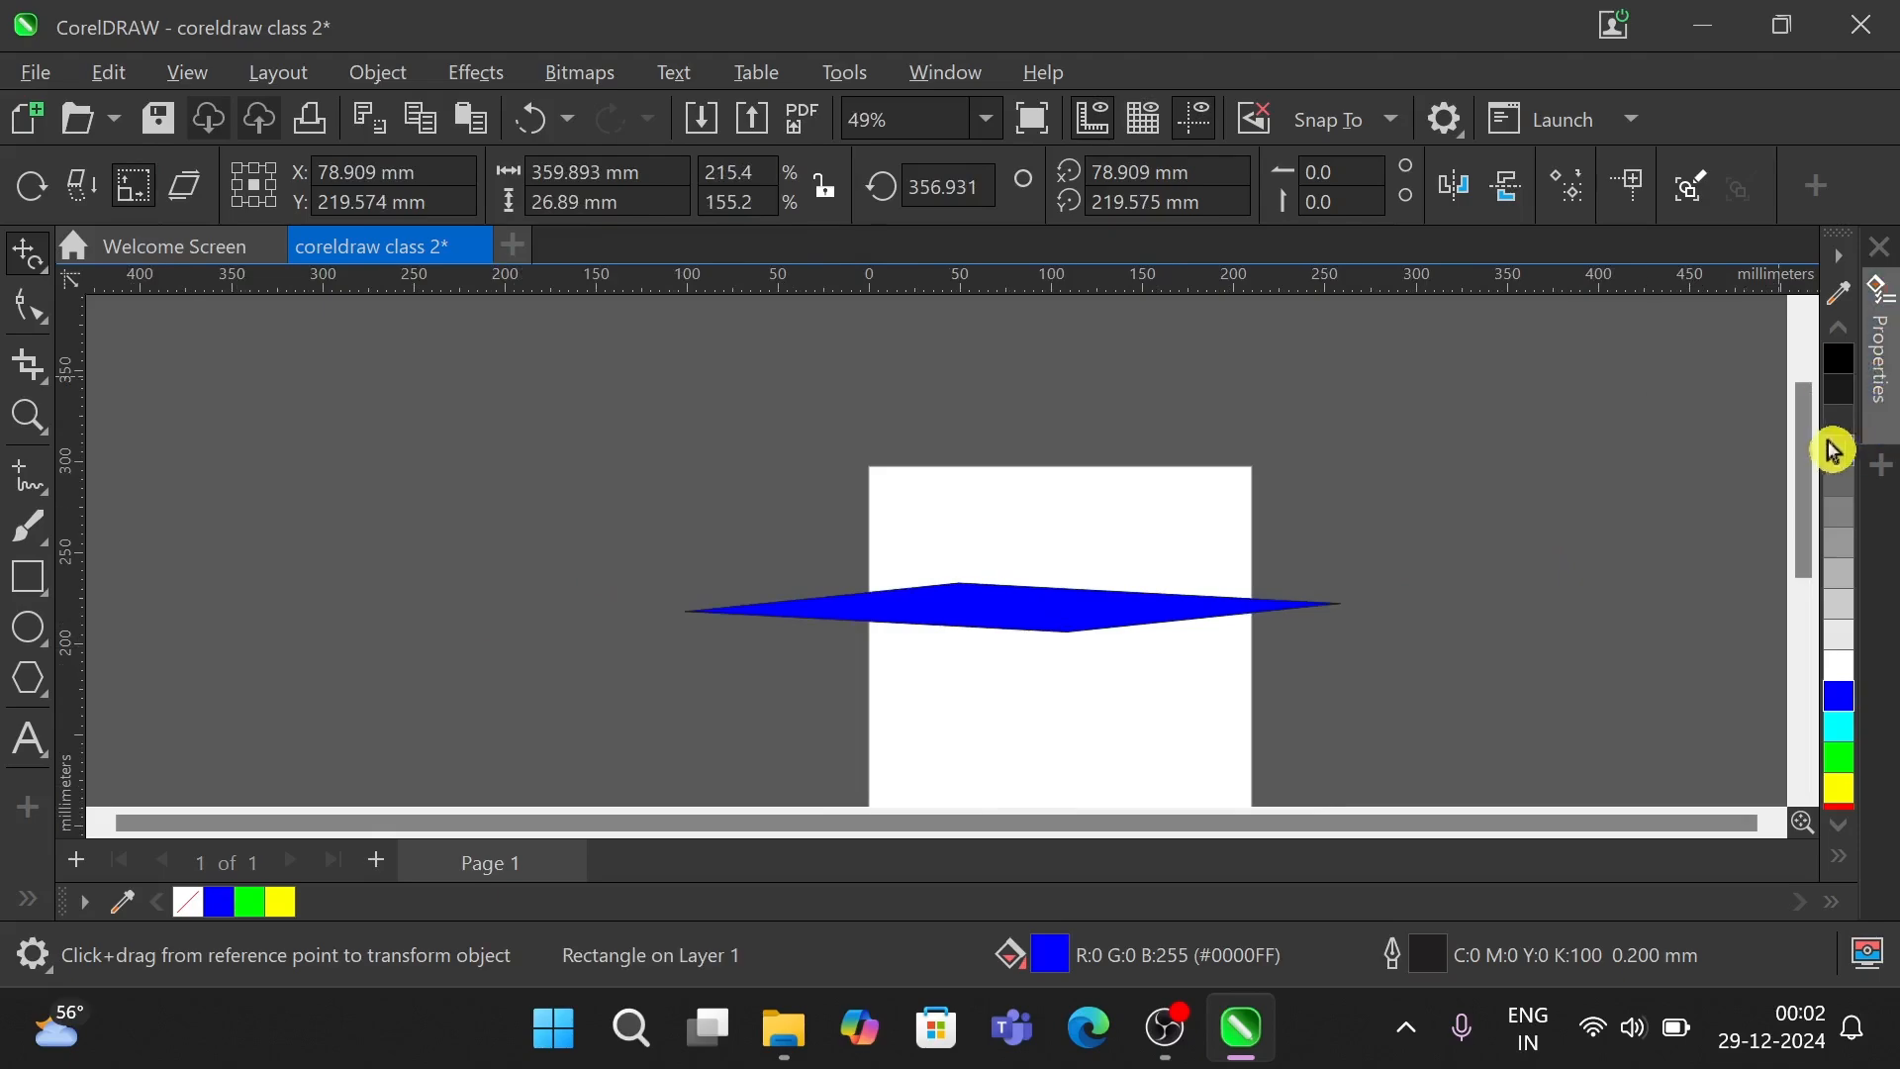
pyautogui.moveTo(1812, 460); pyautogui.dragTo(1807, 539)
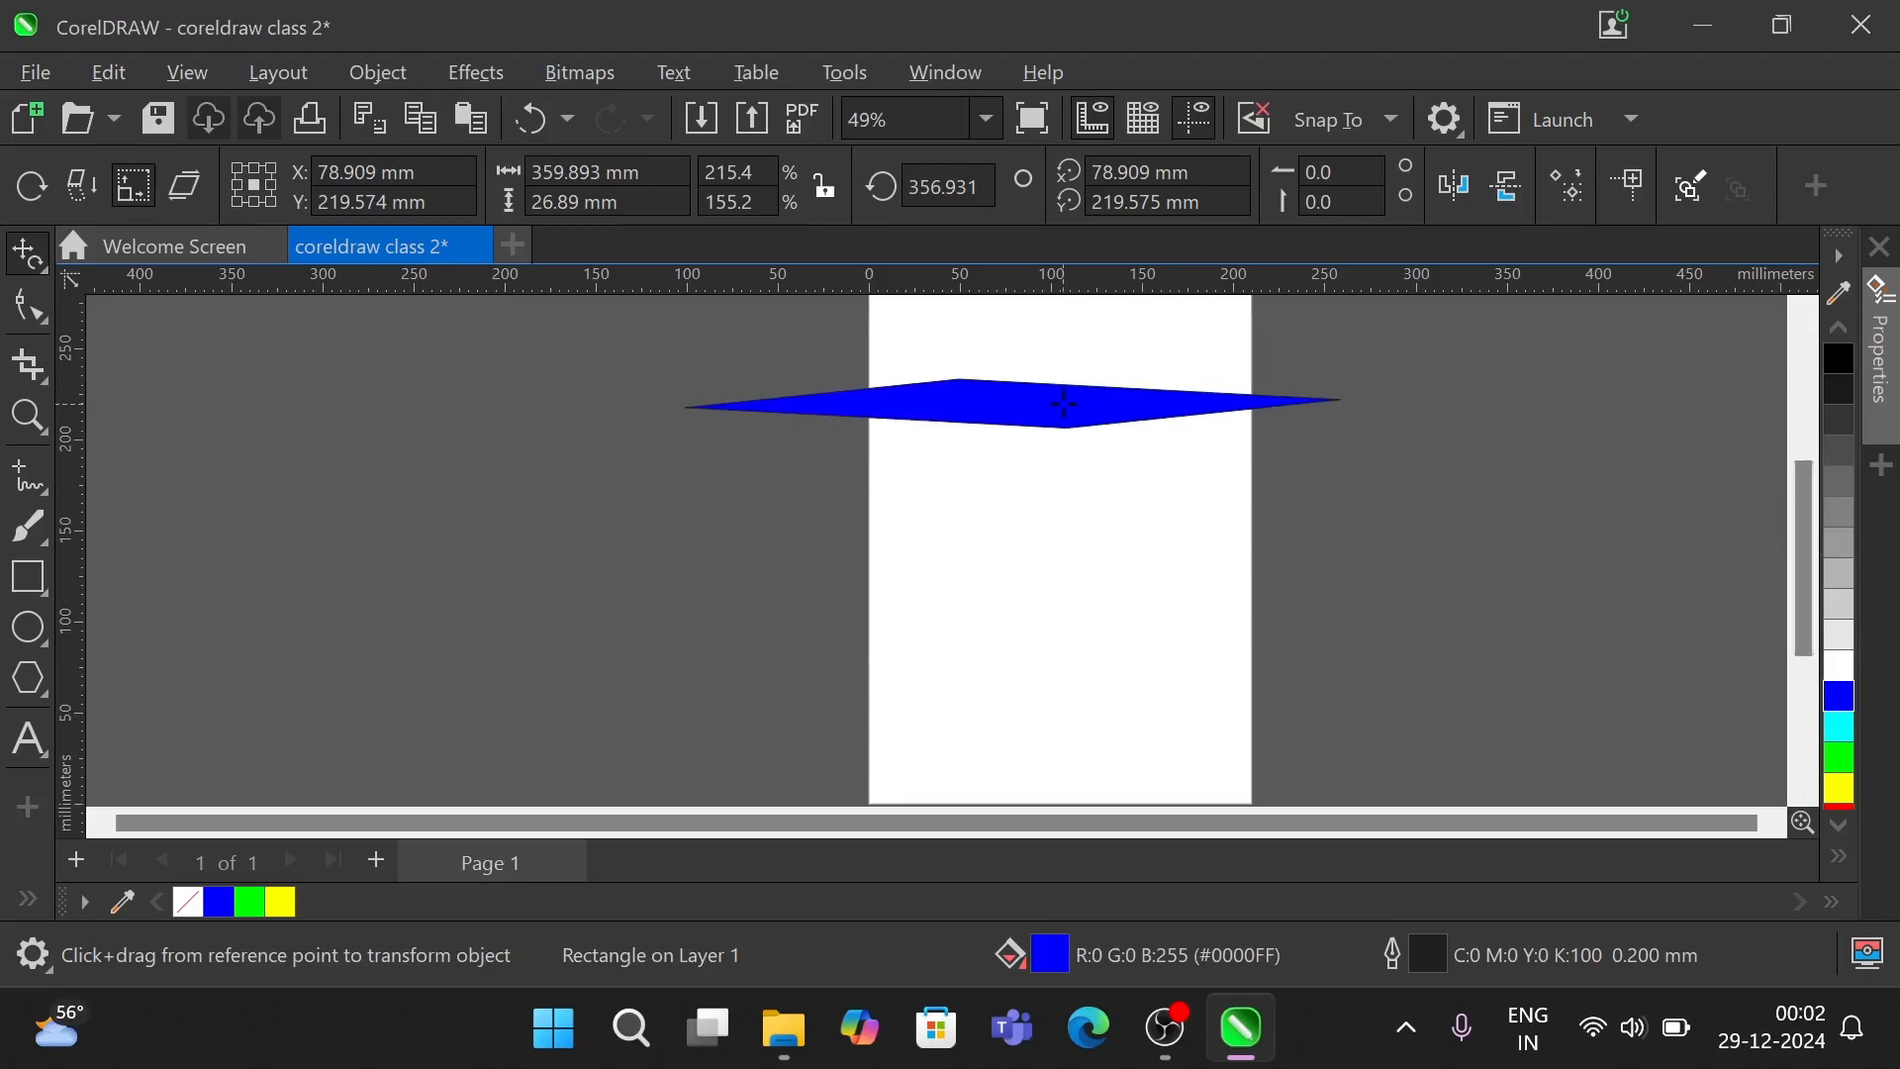
pyautogui.moveTo(1065, 404); pyautogui.dragTo(1028, 610)
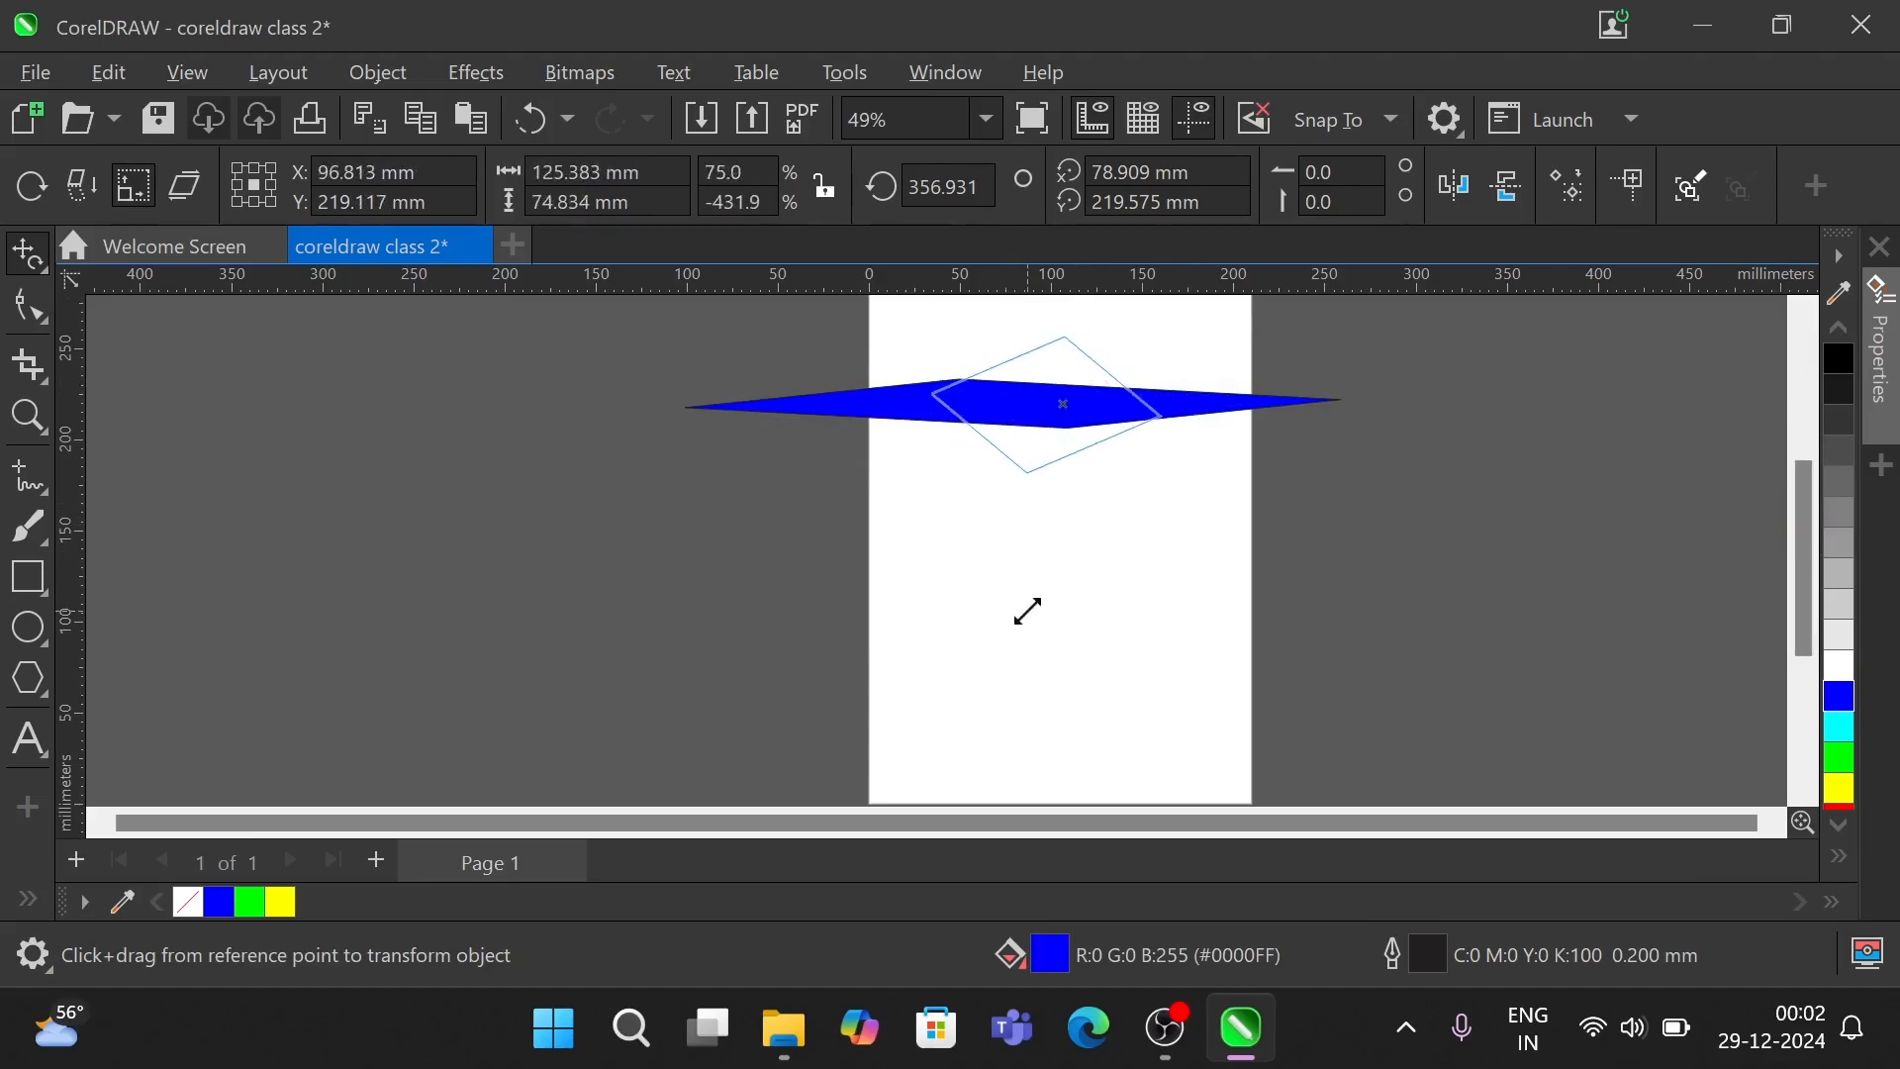
pyautogui.press('Escape')
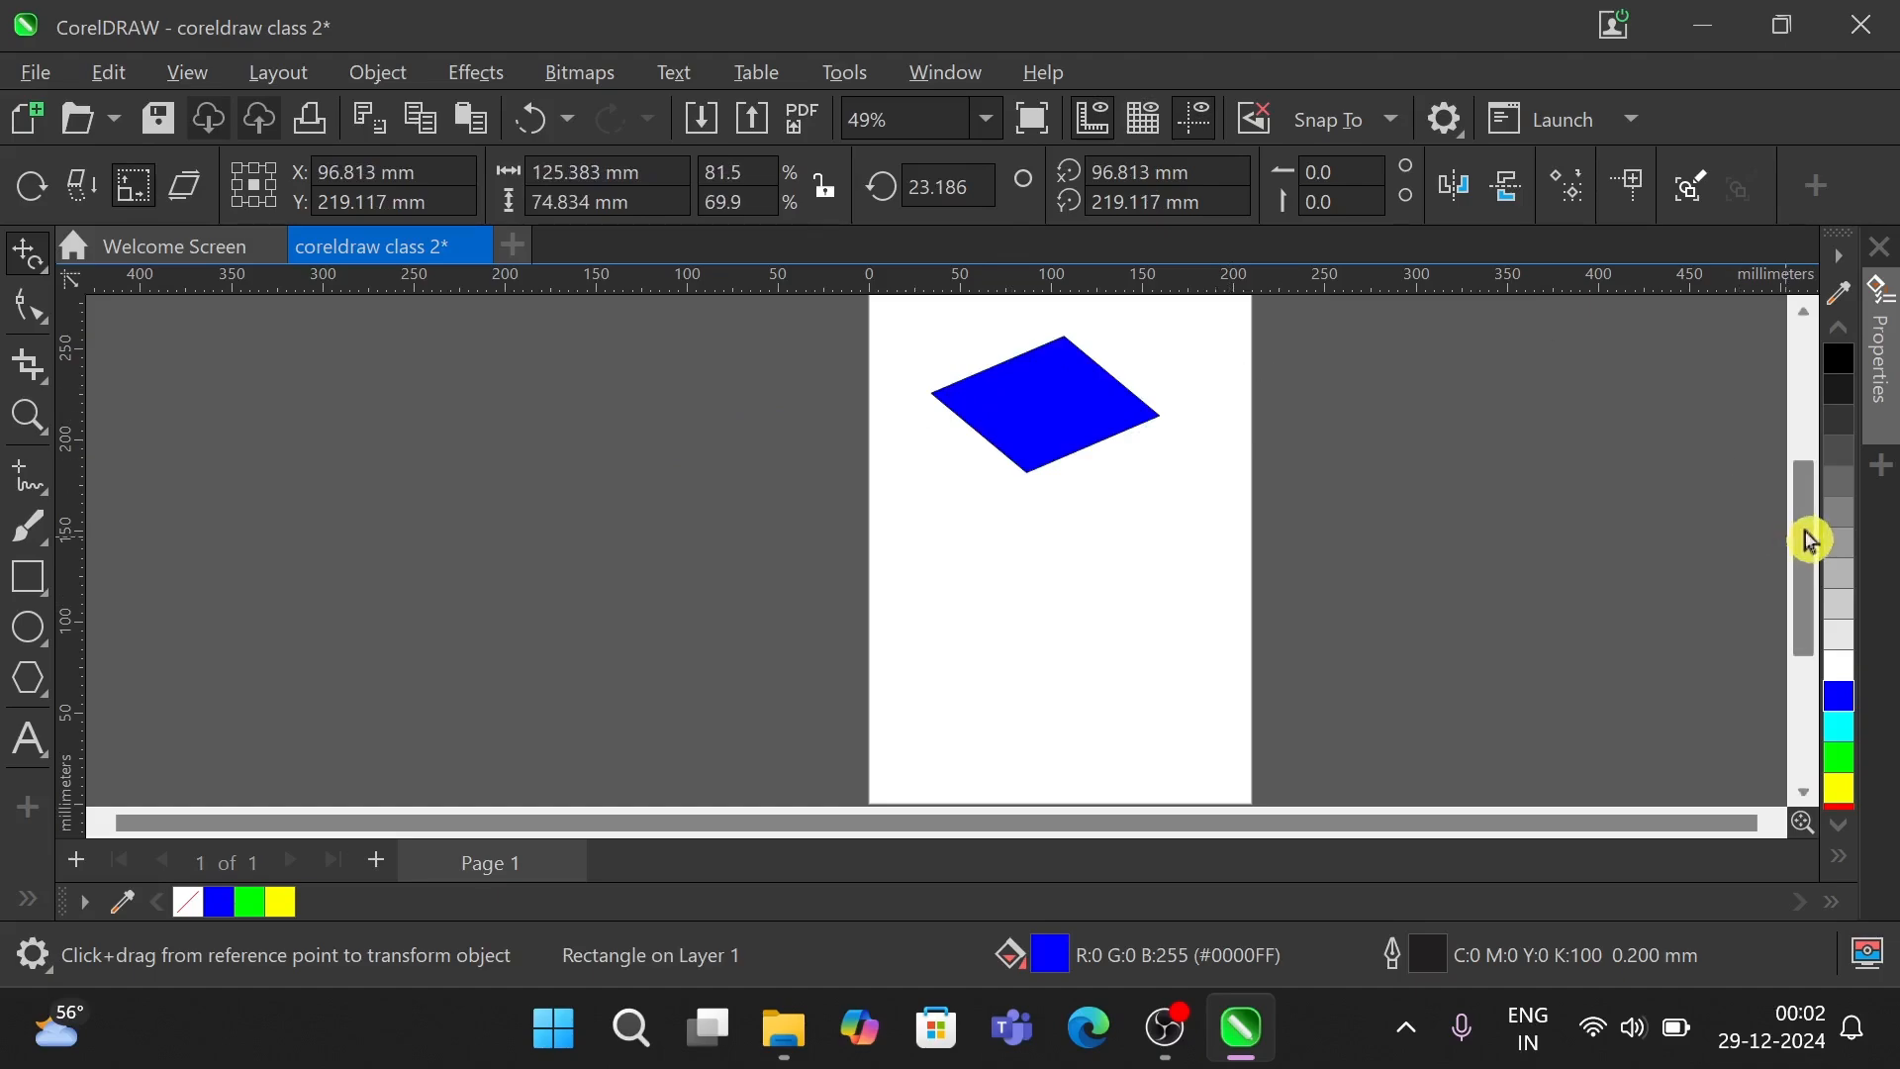
# - Rescale the blue shape freely several times from points inside it, reducing it to about 50 × 20 mm
pyautogui.moveTo(1811, 541); pyautogui.dragTo(1803, 501)
pyautogui.scroll(1, 1099, 420)
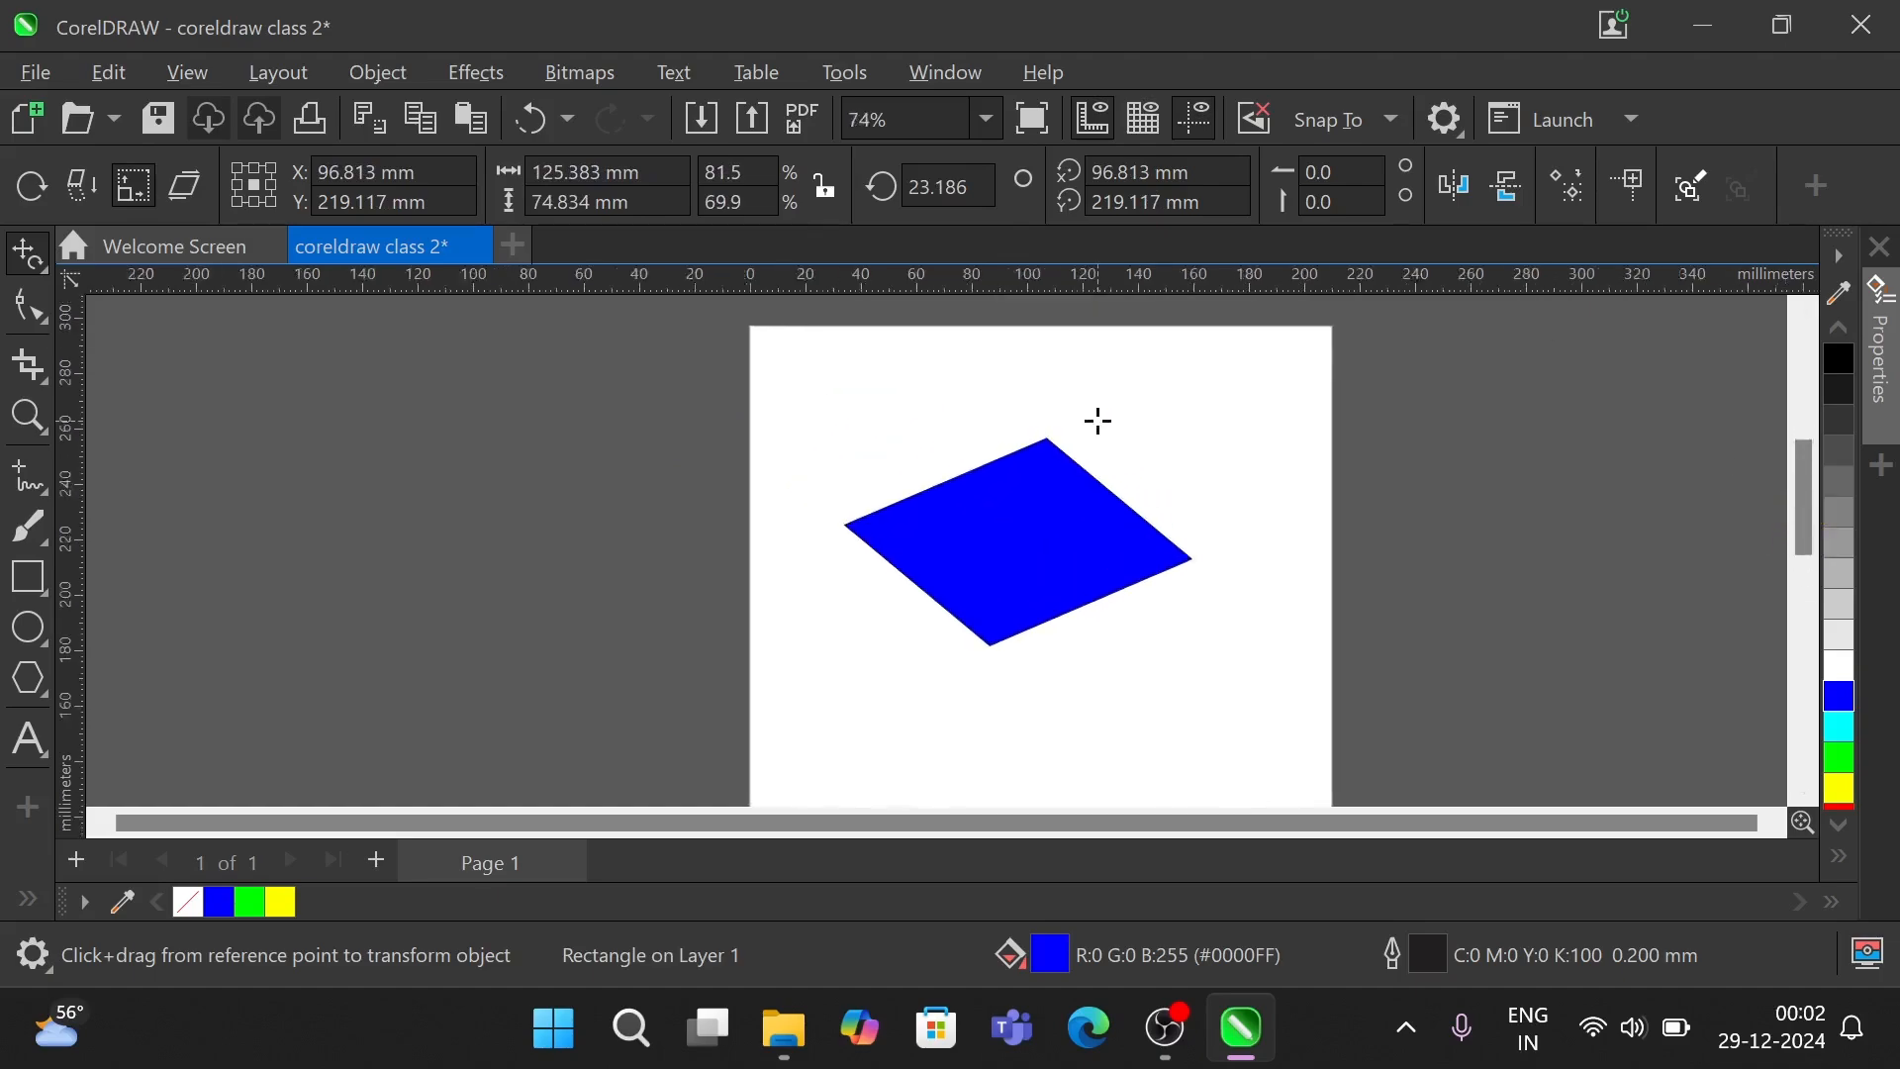
pyautogui.scroll(1, 1098, 420)
pyautogui.moveTo(1802, 492); pyautogui.dragTo(1803, 504)
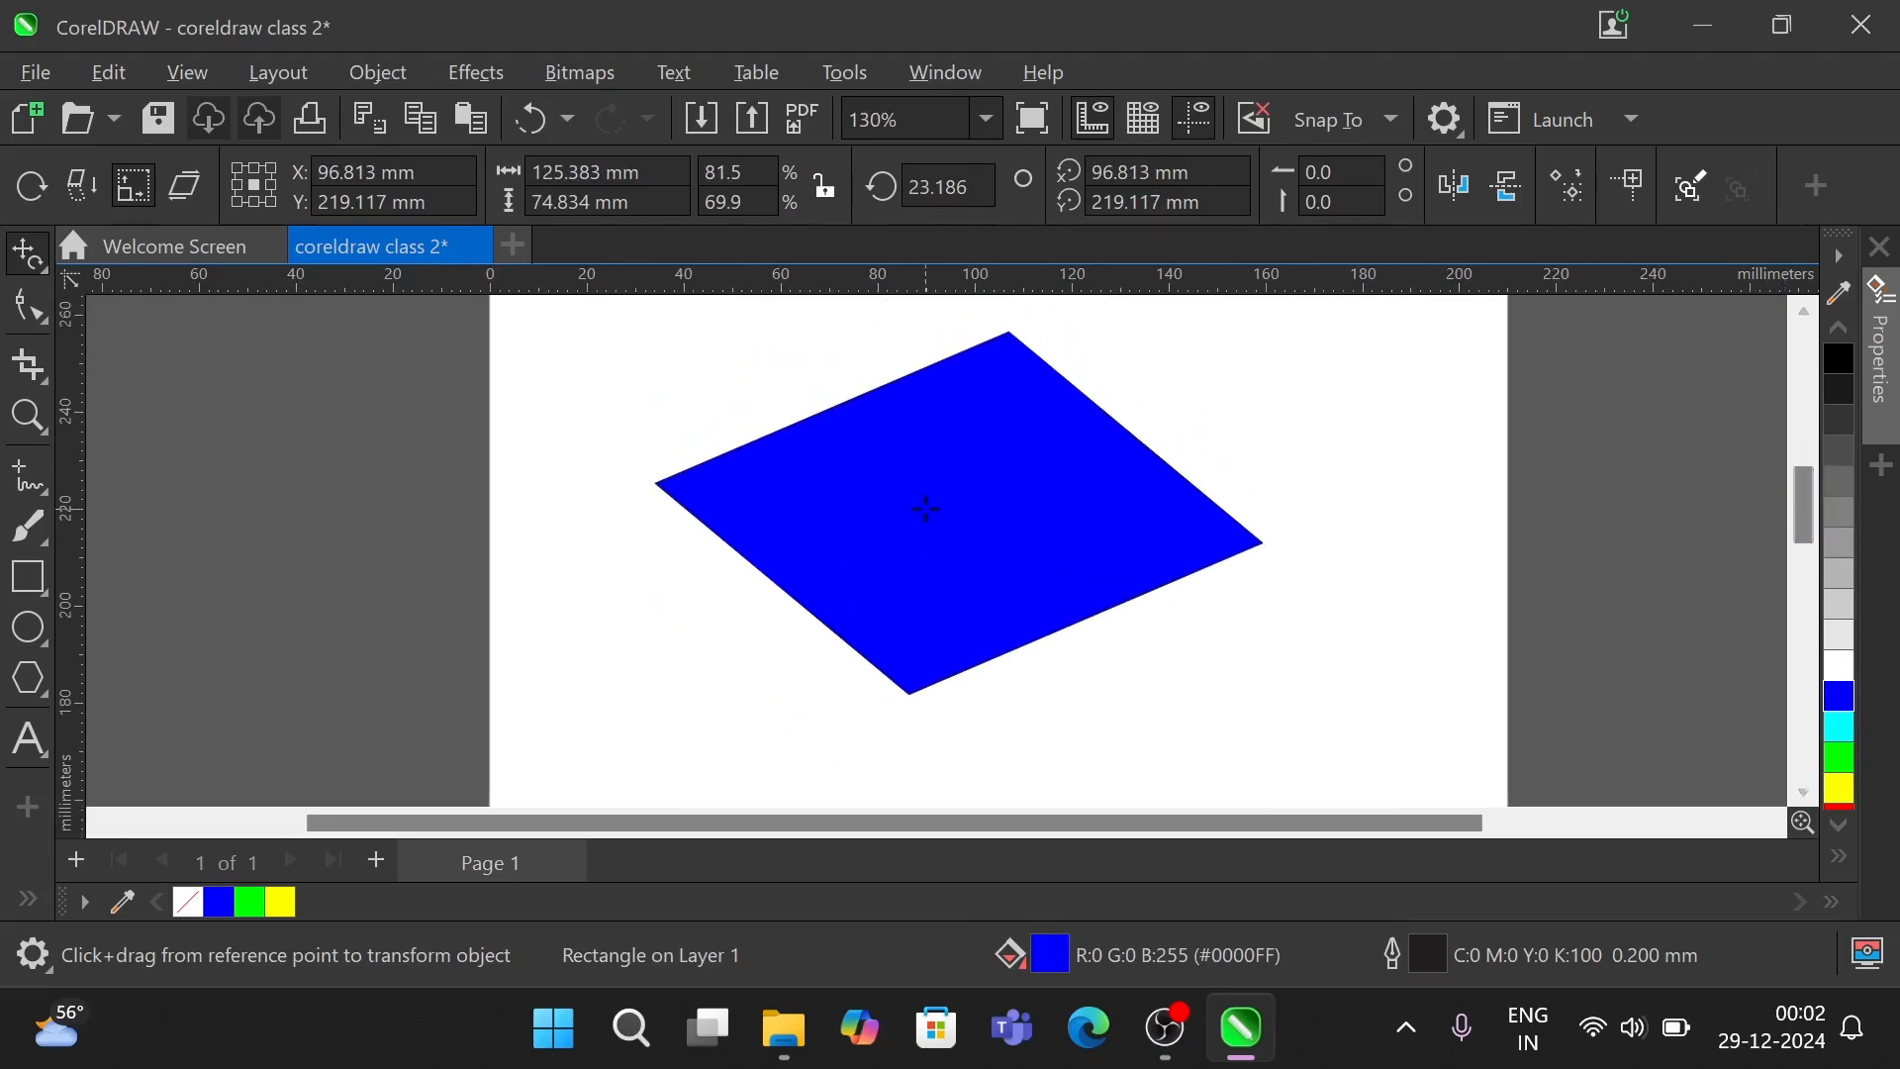
pyautogui.moveTo(971, 495); pyautogui.dragTo(915, 701)
pyautogui.moveTo(984, 434); pyautogui.dragTo(1108, 522)
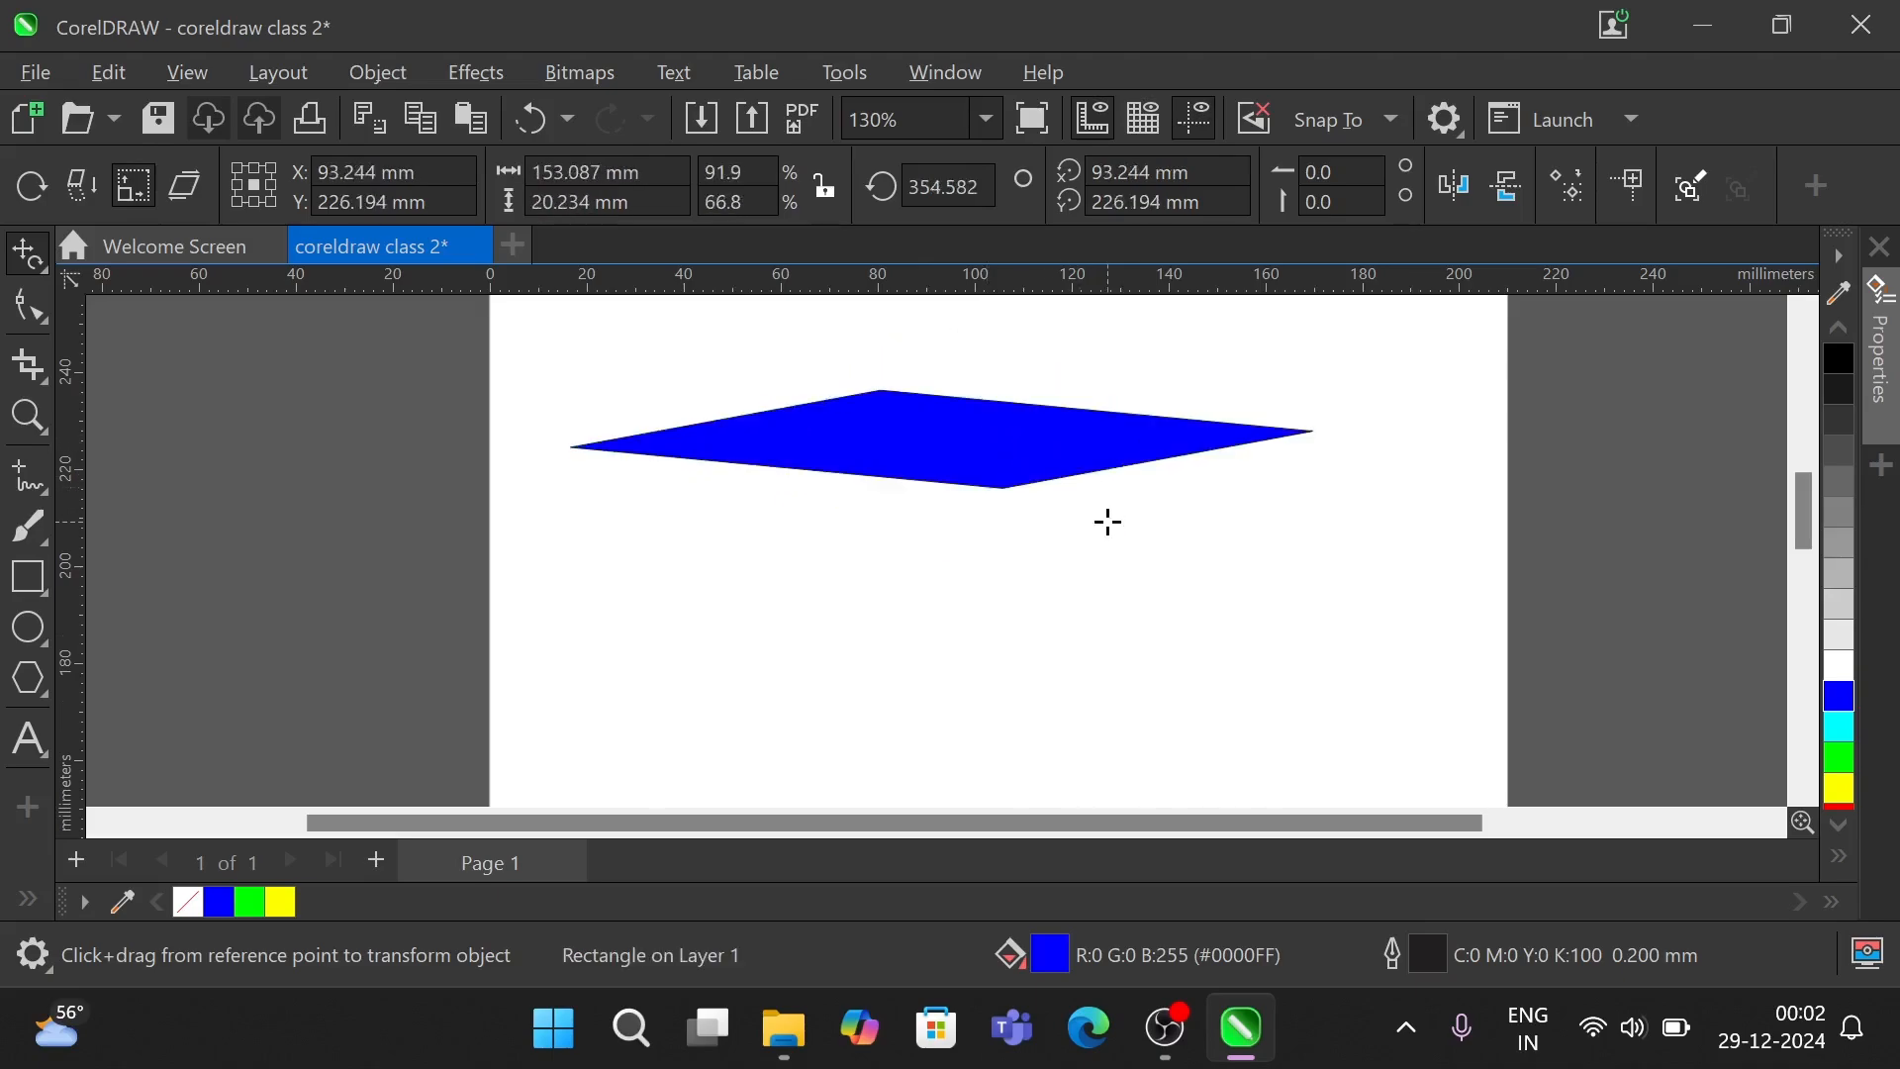
pyautogui.moveTo(958, 435); pyautogui.dragTo(997, 717)
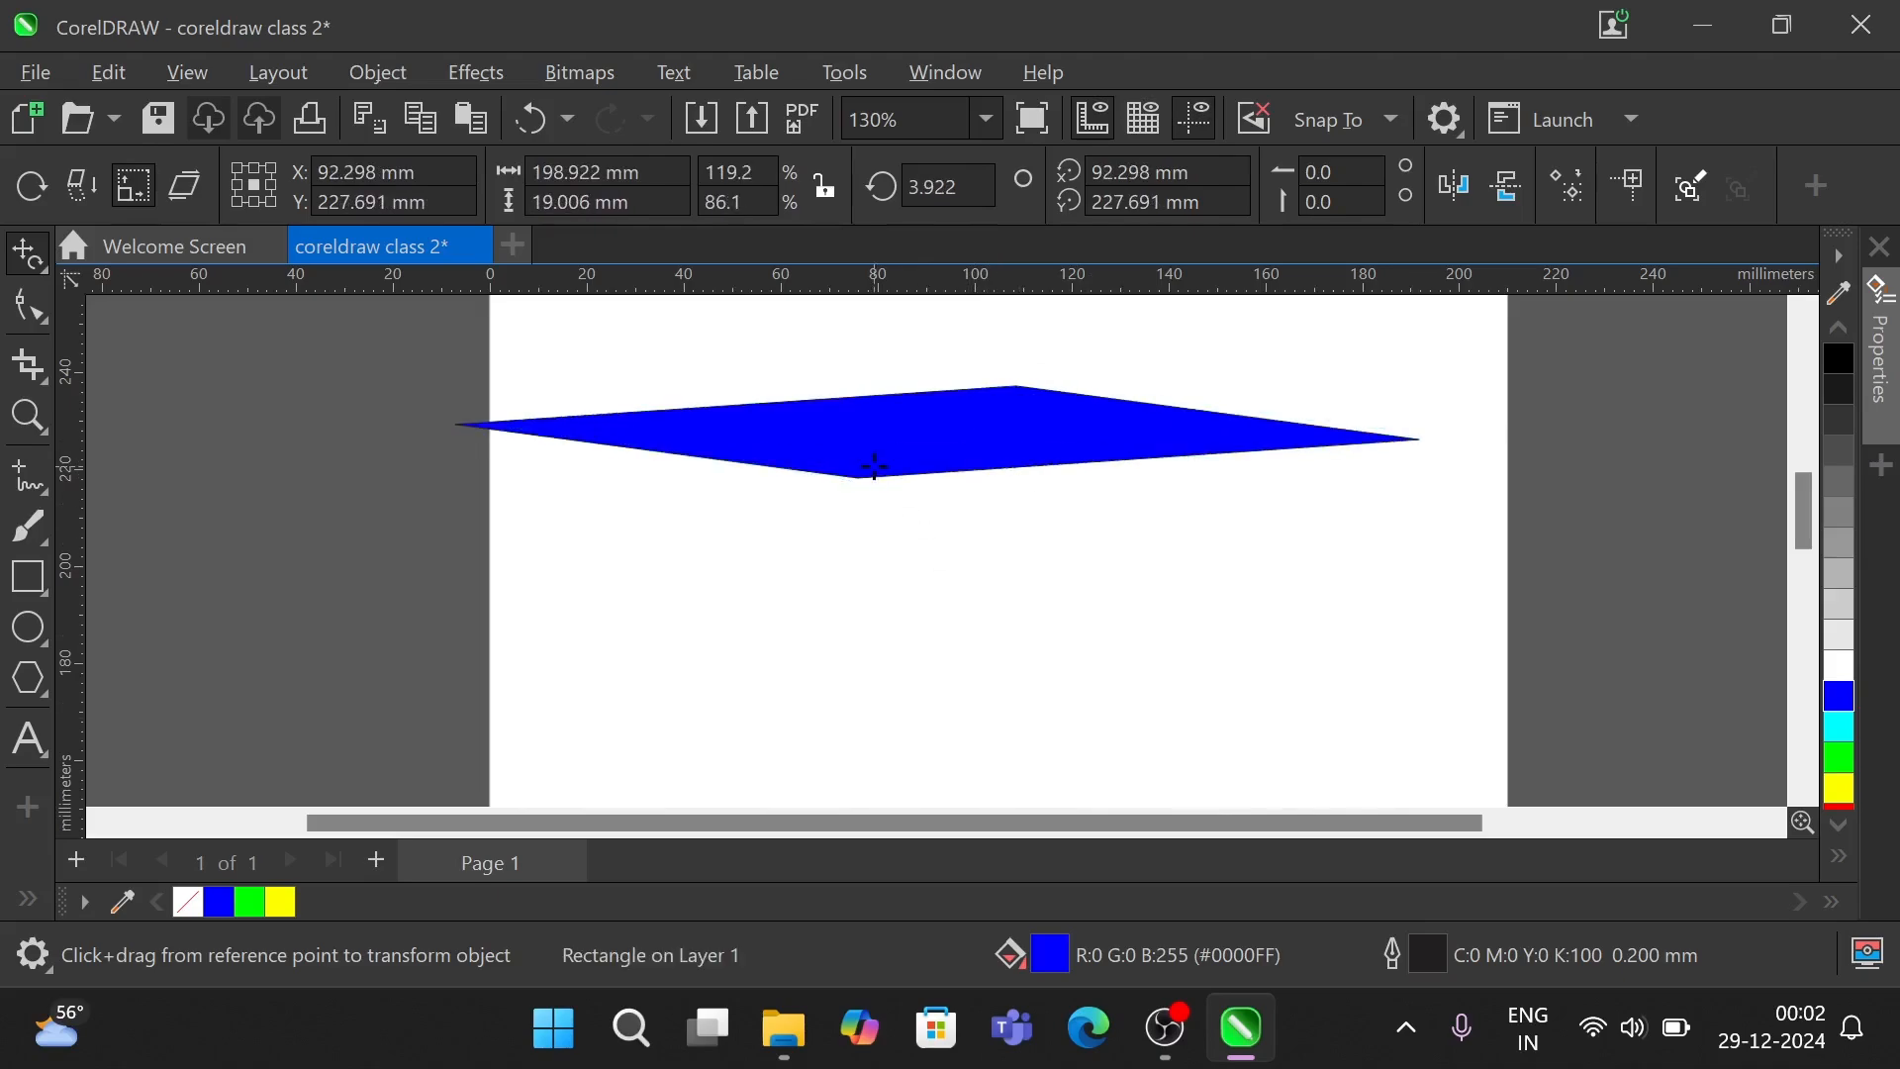
pyautogui.moveTo(874, 465); pyautogui.dragTo(766, 457)
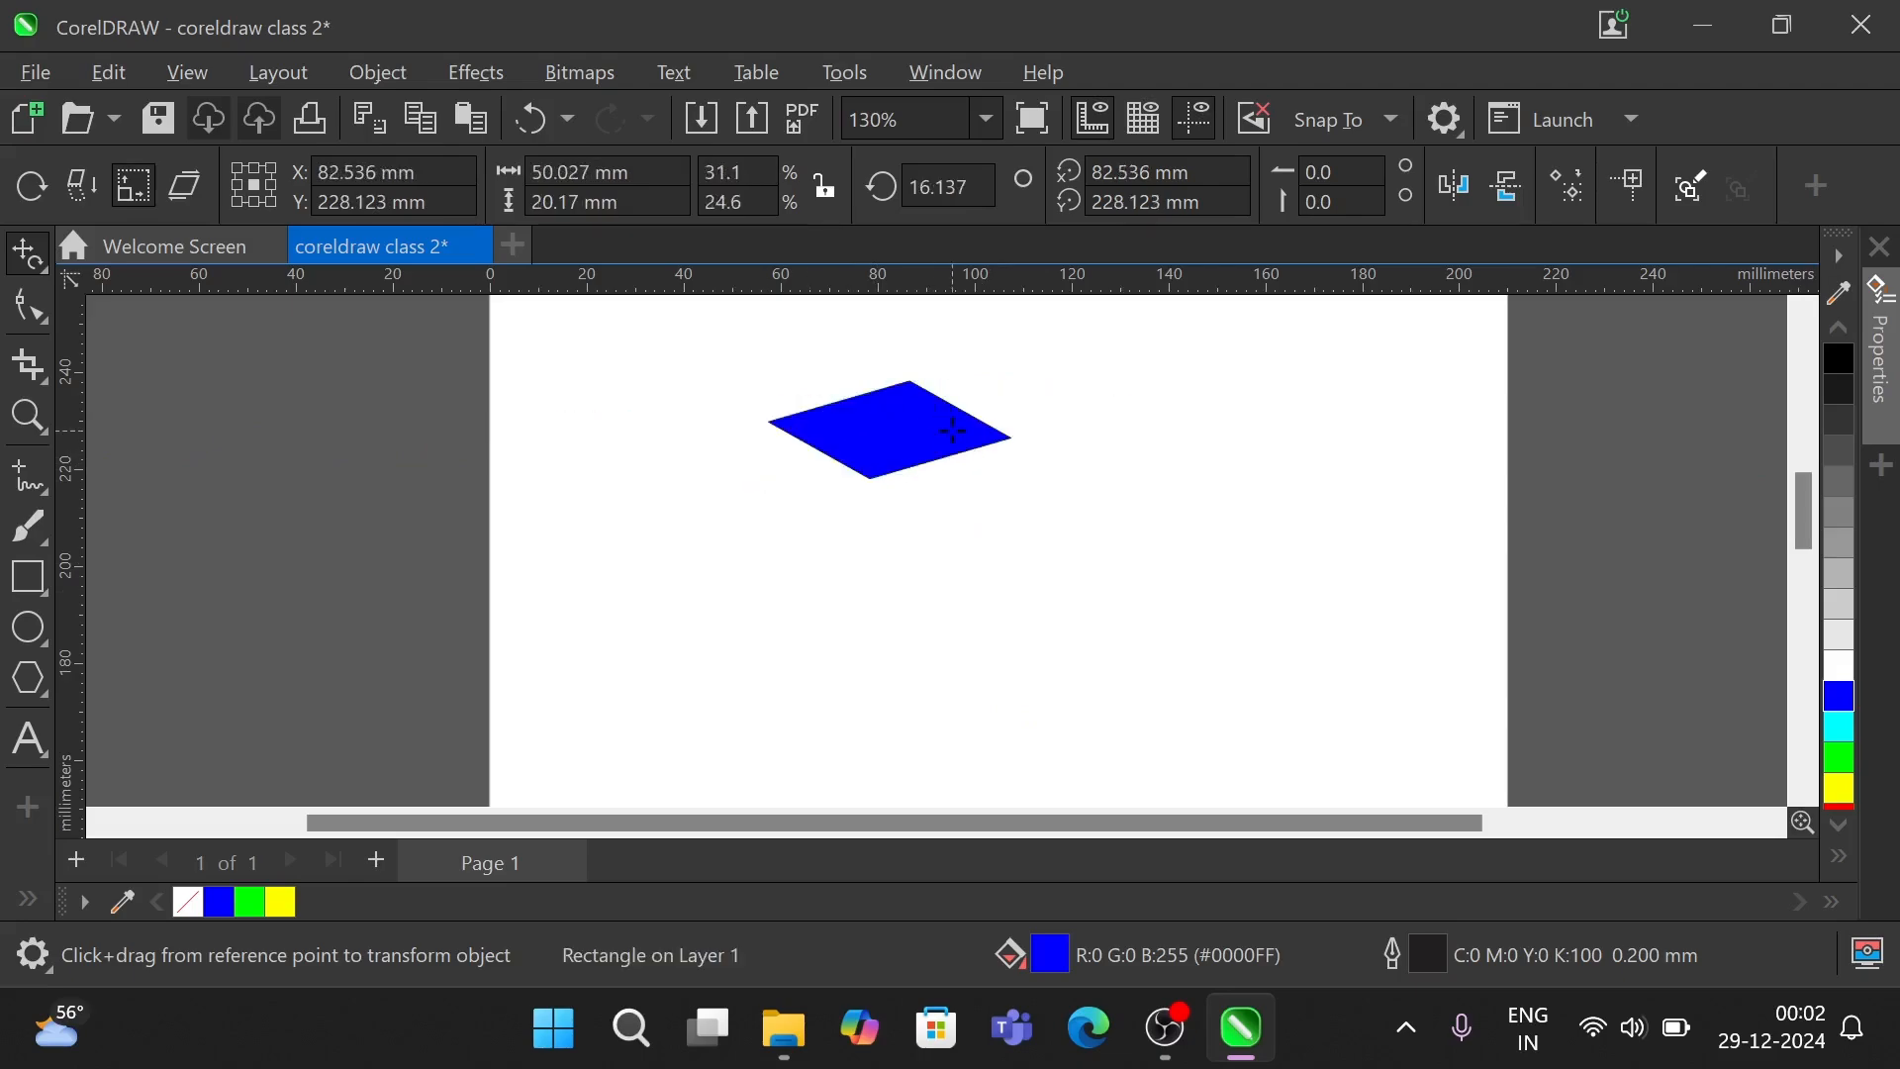
# - Continue free-scaling the small blue shape from different reference points until it is about 133 × 18 mm
pyautogui.moveTo(954, 431); pyautogui.dragTo(1137, 522)
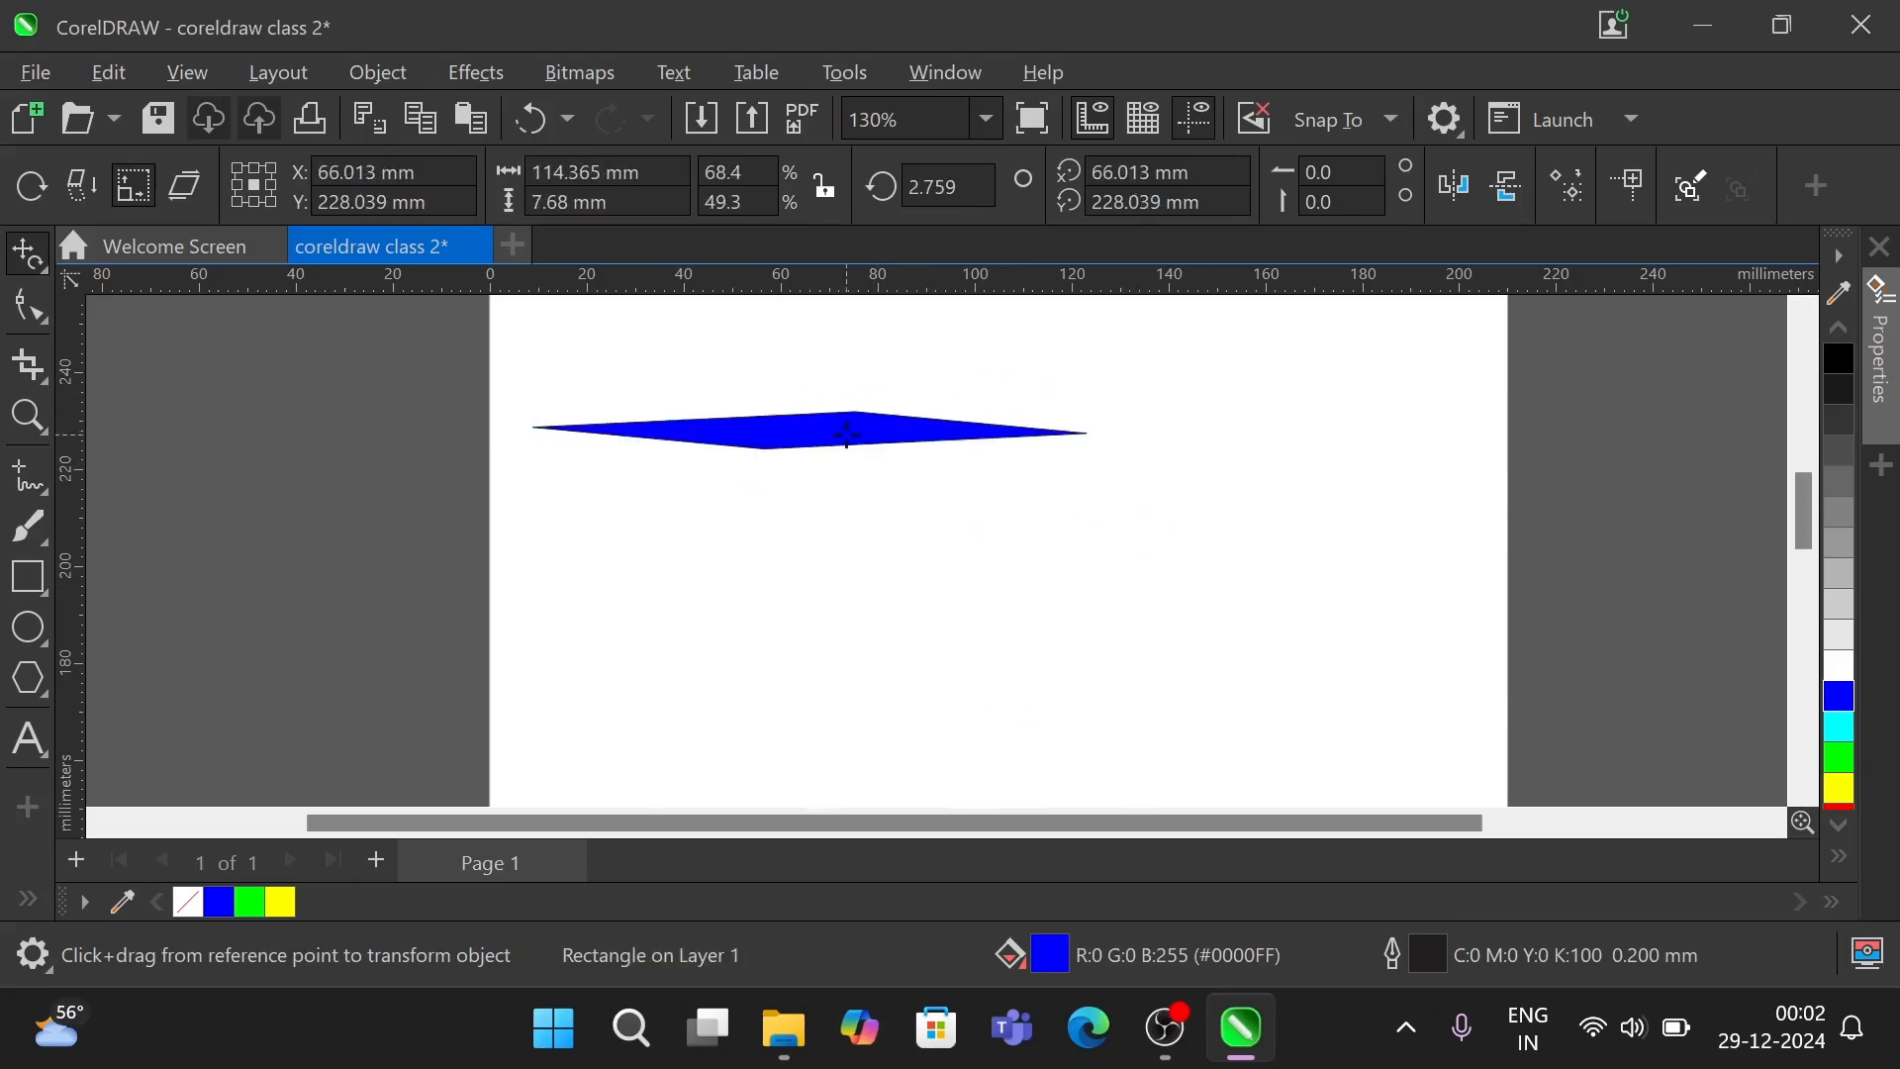
pyautogui.moveTo(842, 439); pyautogui.dragTo(971, 531)
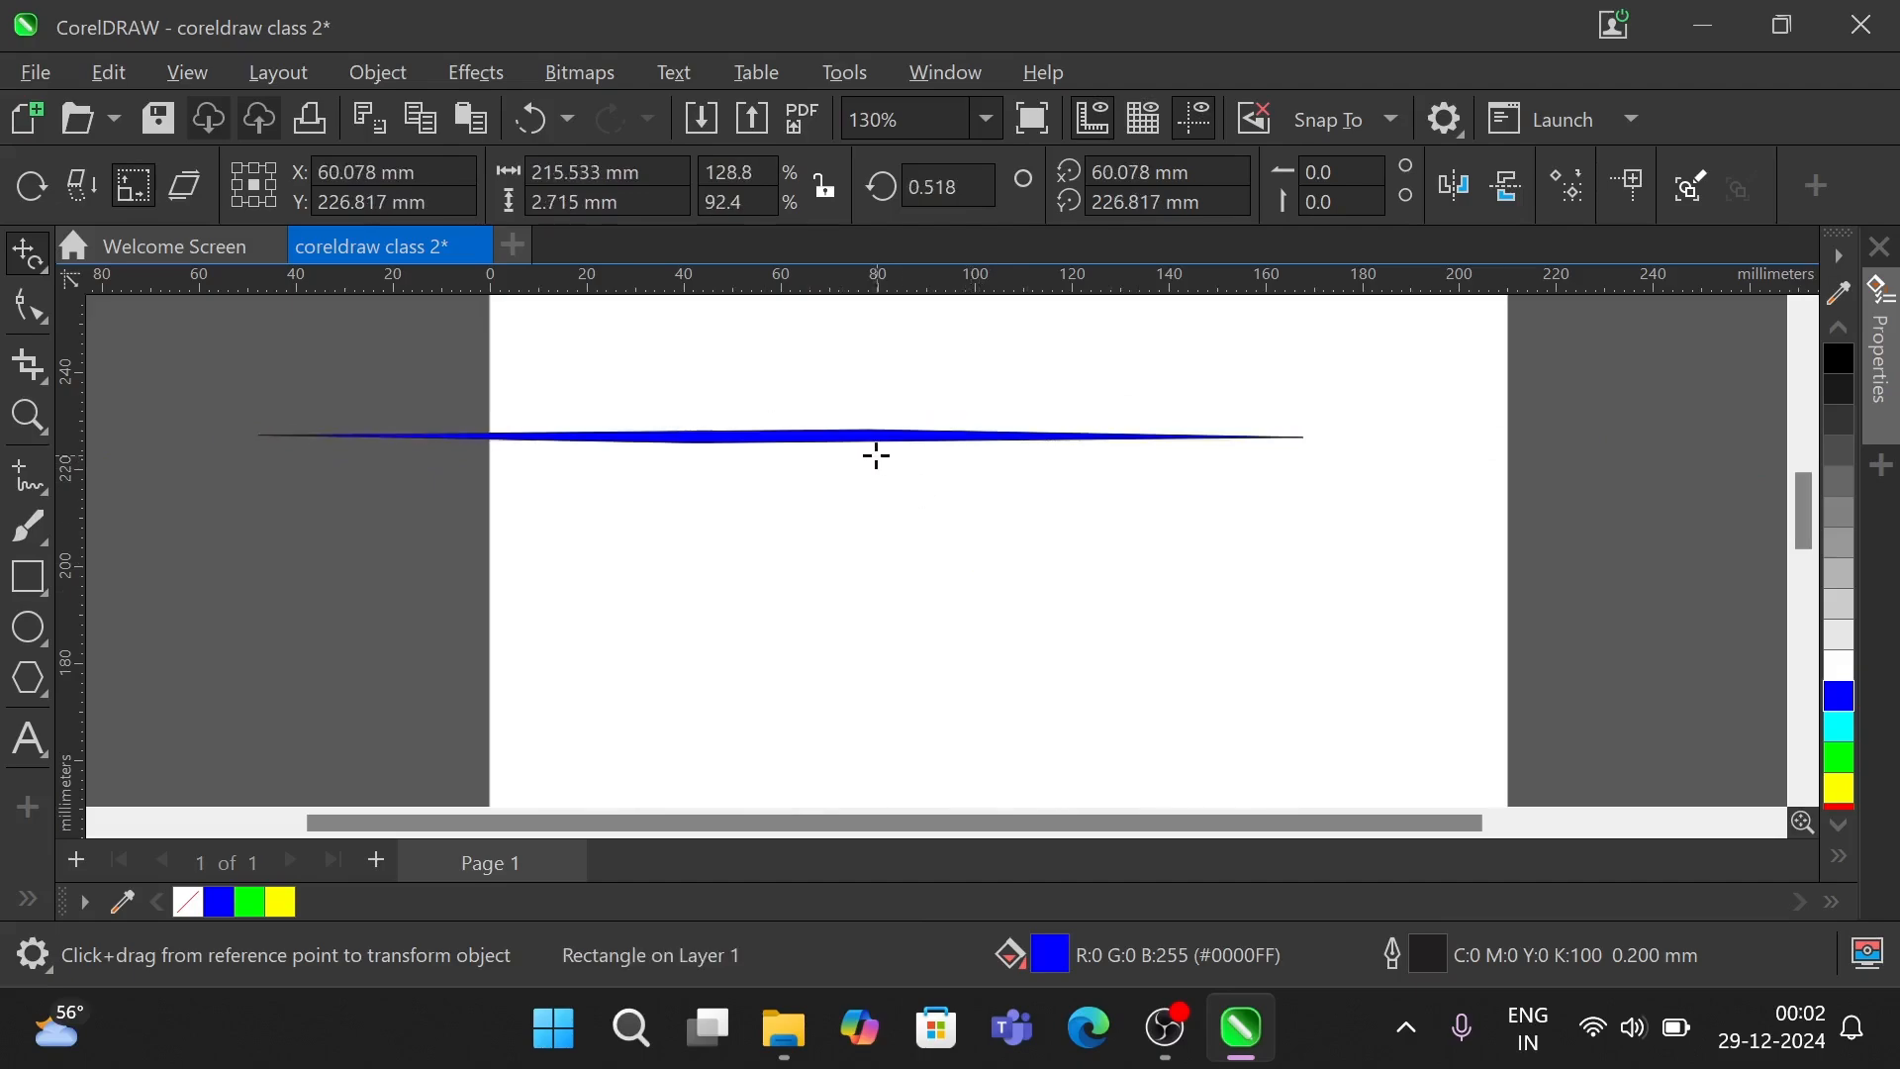
pyautogui.moveTo(863, 448); pyautogui.dragTo(703, 297)
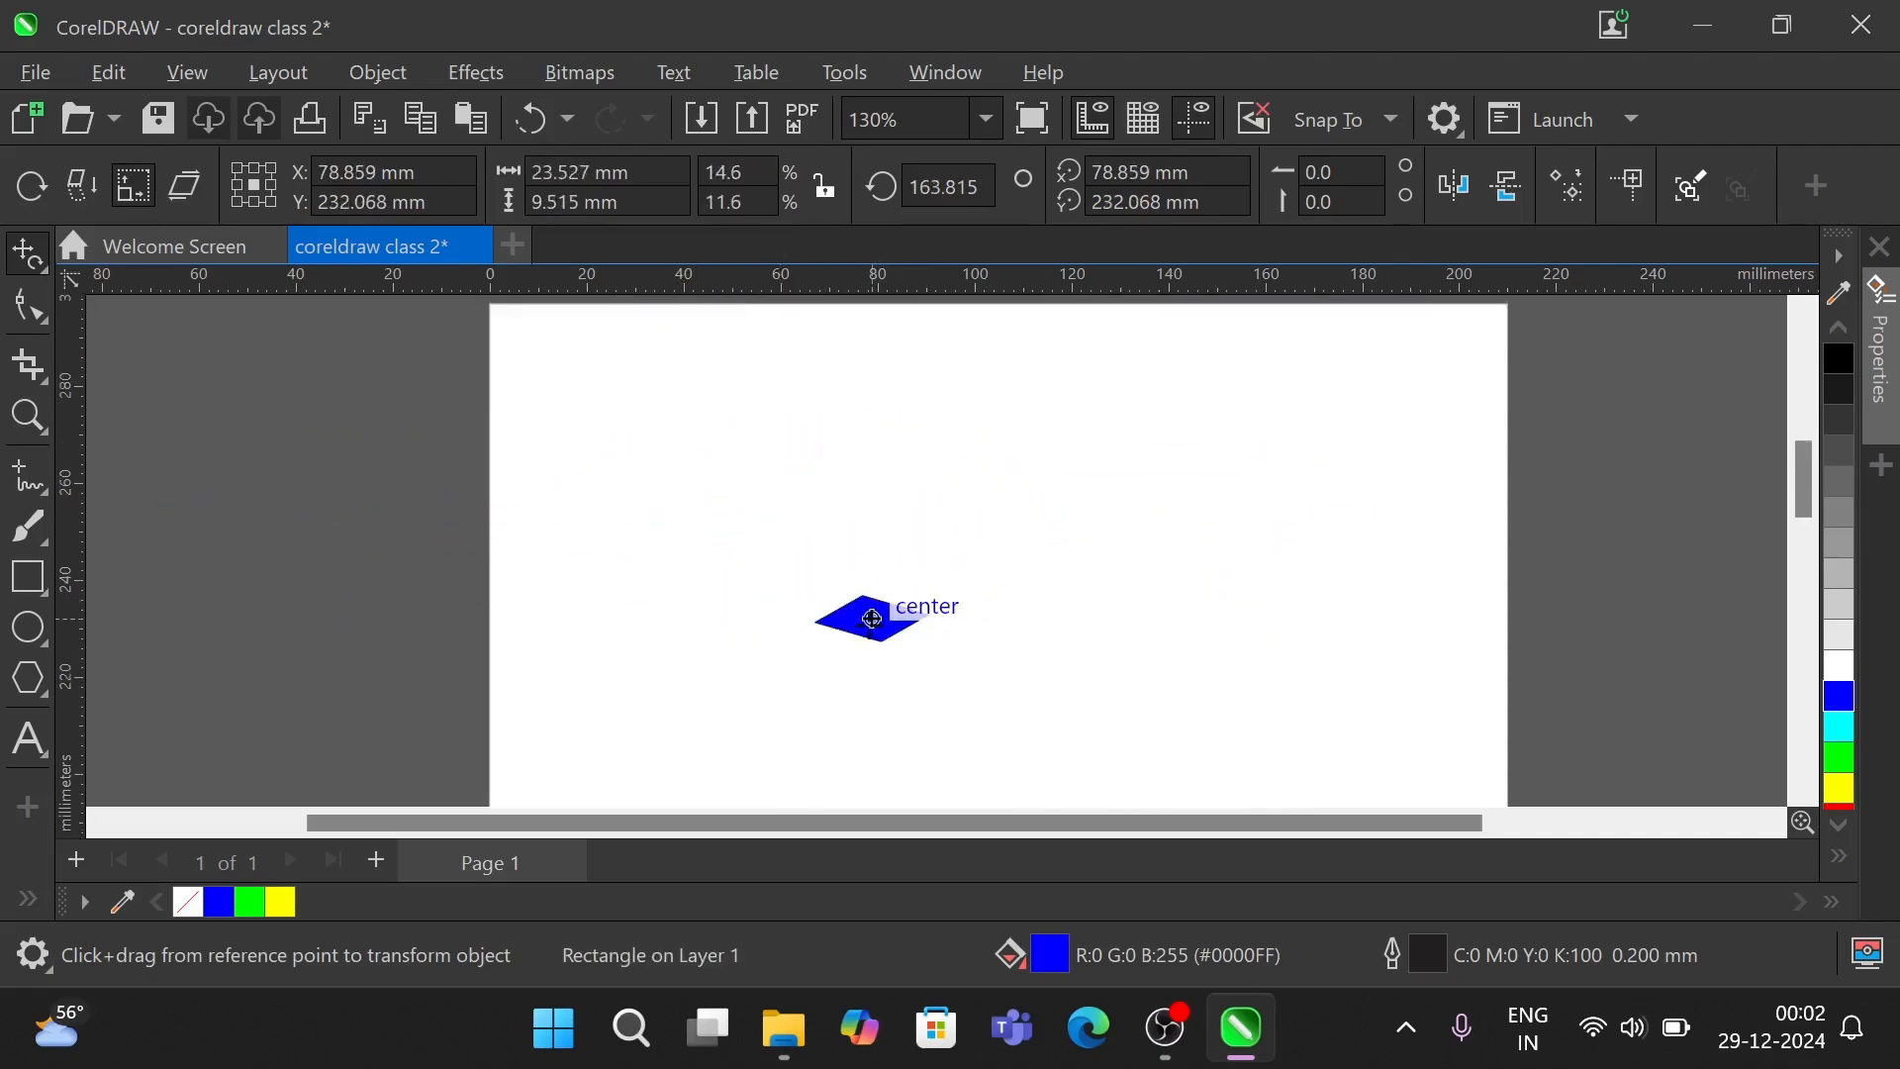
pyautogui.moveTo(887, 657); pyautogui.dragTo(412, 526)
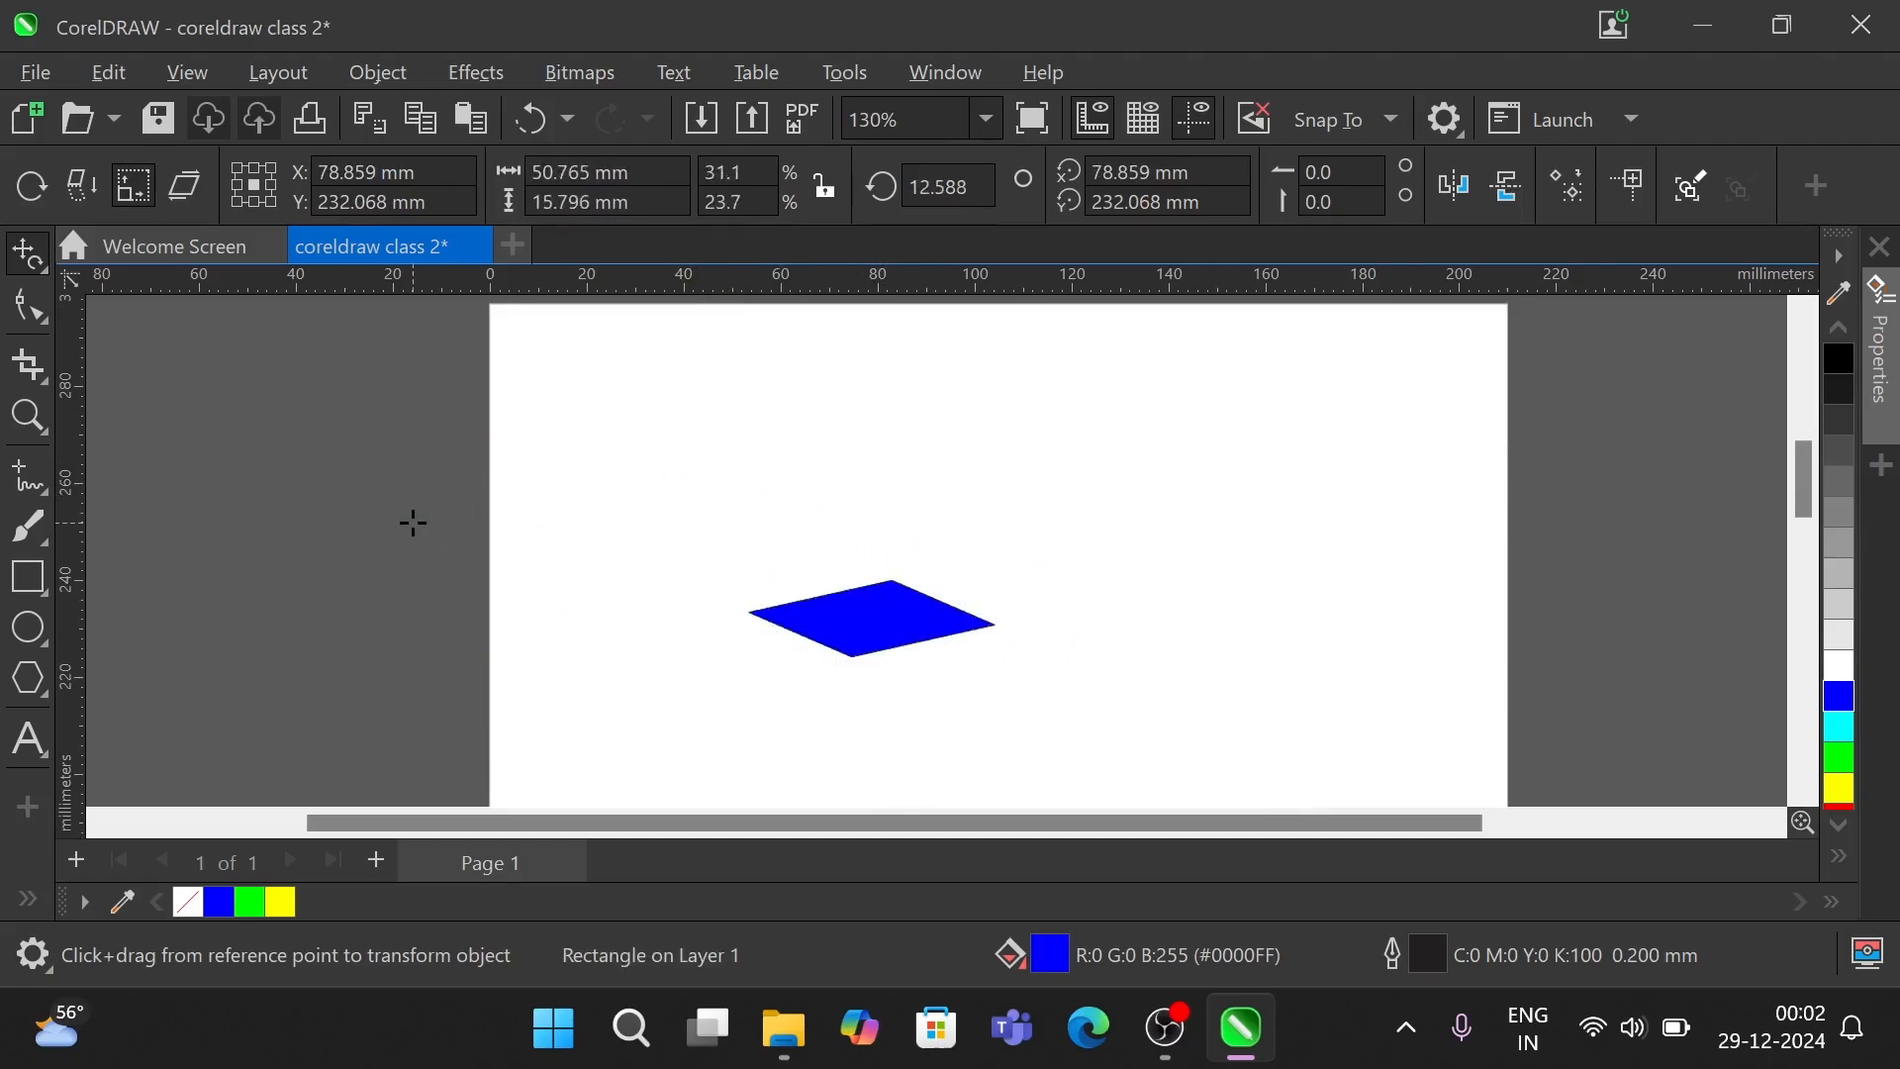
pyautogui.moveTo(902, 604); pyautogui.dragTo(1138, 585)
pyautogui.moveTo(1030, 831)
pyautogui.mouseDown()
pyautogui.moveTo(1145, 849)
pyautogui.moveTo(1019, 842)
pyautogui.mouseUp()
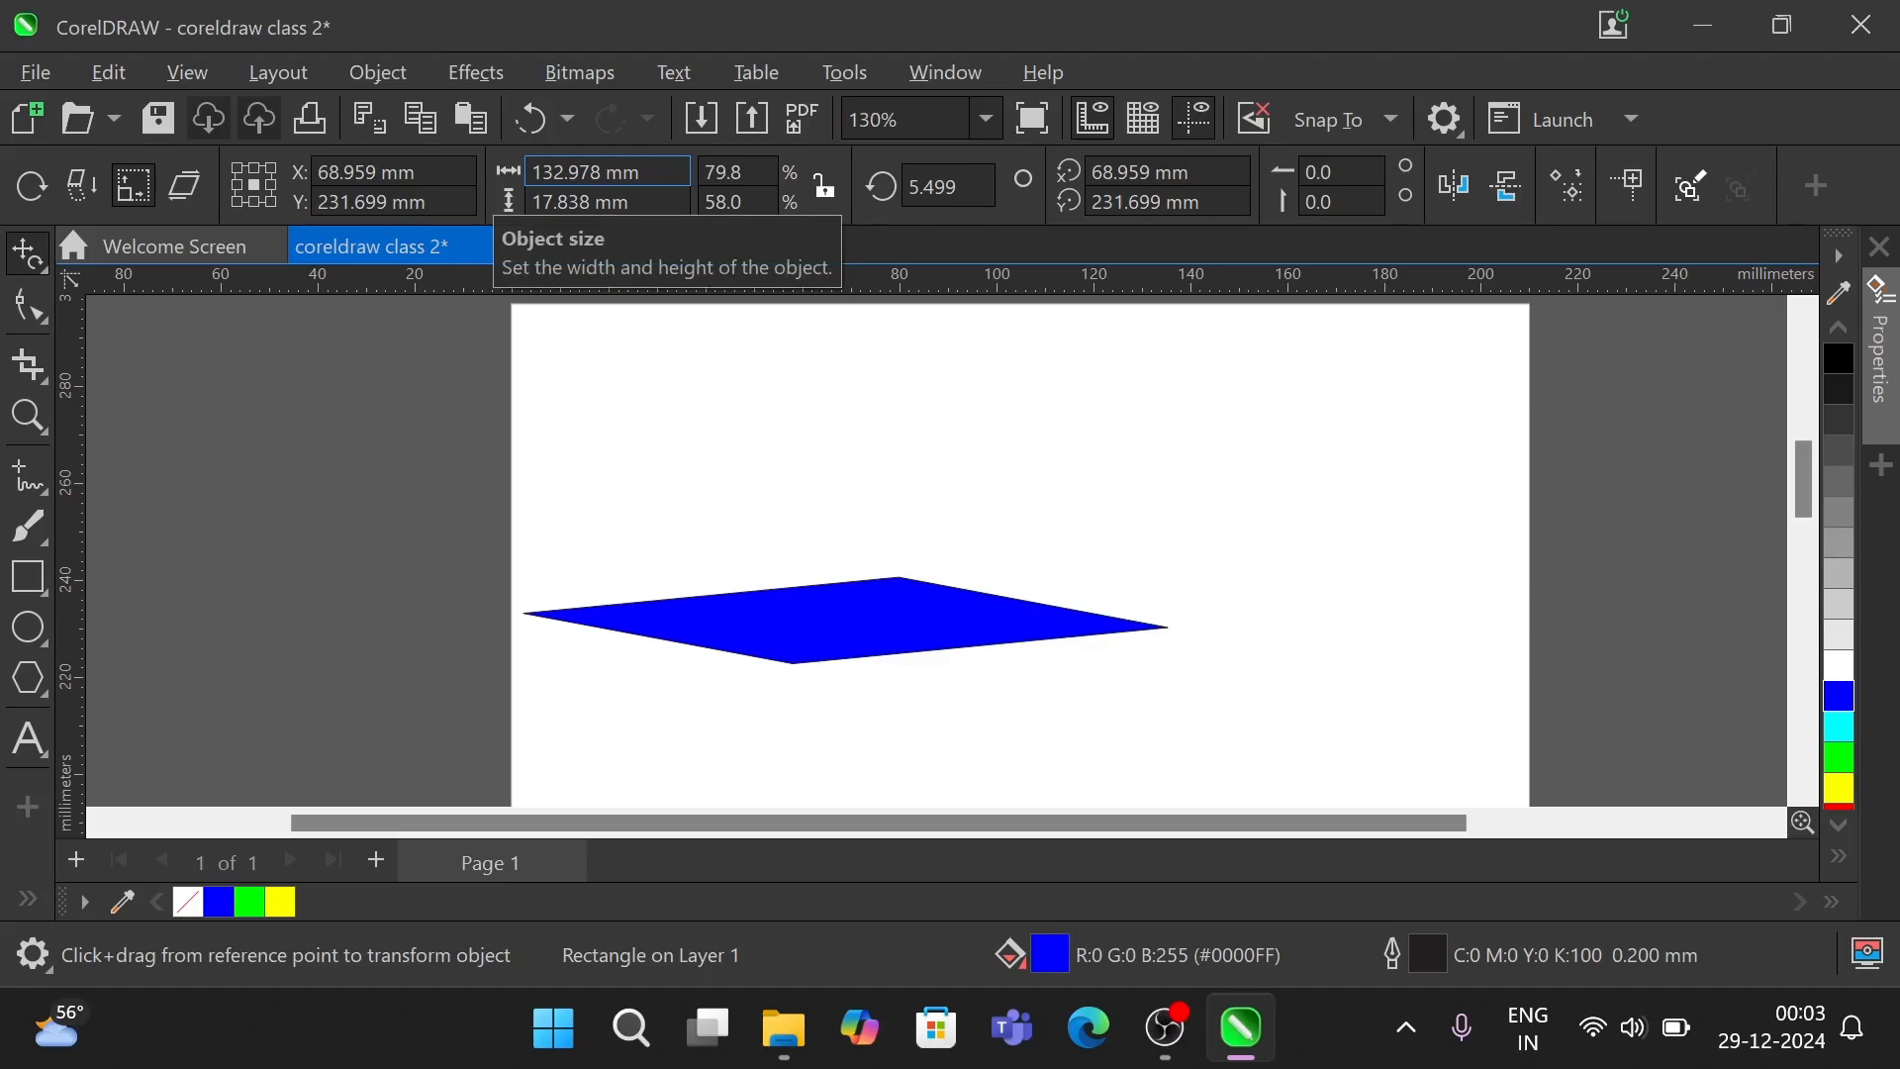
# - Try changing the blue shape's width to about 3008 mm, and undo the change
pyautogui.click(588, 172)
pyautogui.press('BackSpace')
pyautogui.press('BackSpace')
pyautogui.press('BackSpace')
pyautogui.press('BackSpace')
pyautogui.press('BackSpace')
pyautogui.press('BackSpace')
pyautogui.write('300')
pyautogui.press('Return')
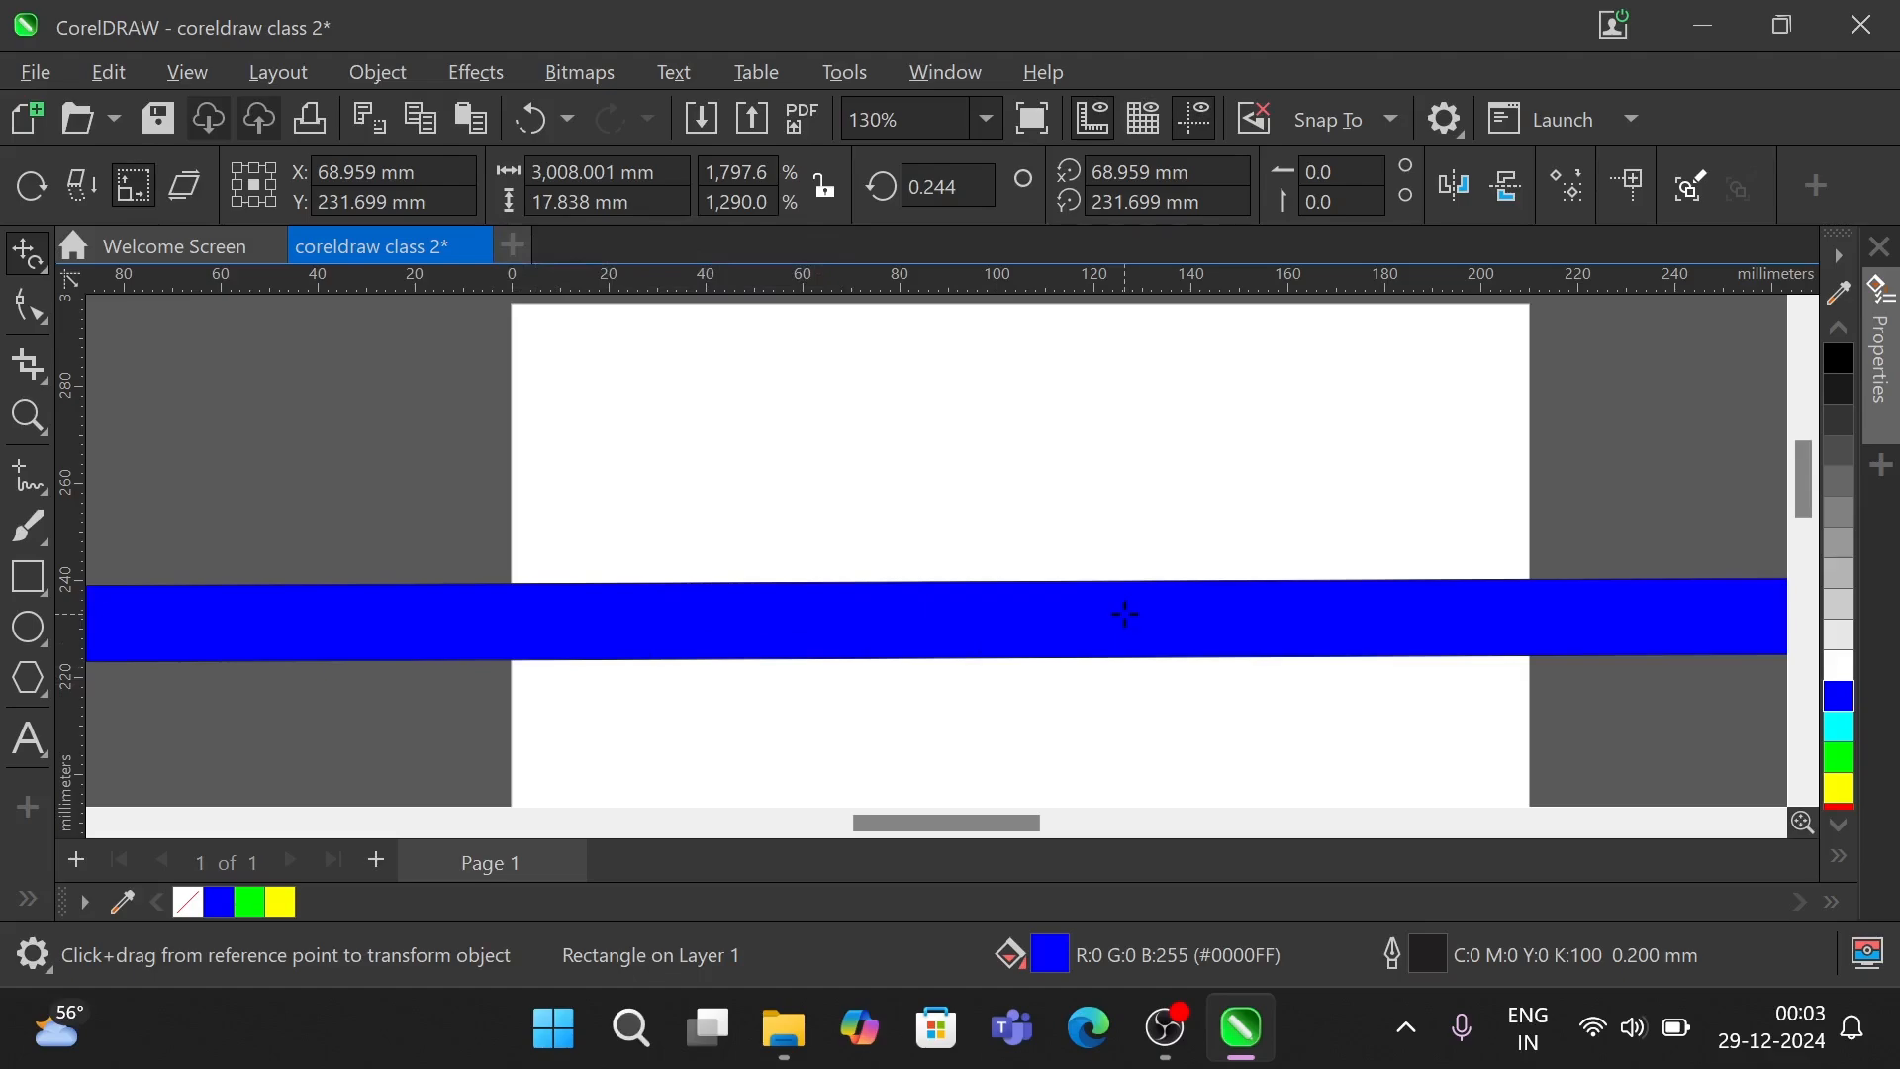
pyautogui.hotkey('ctrl', 'z')
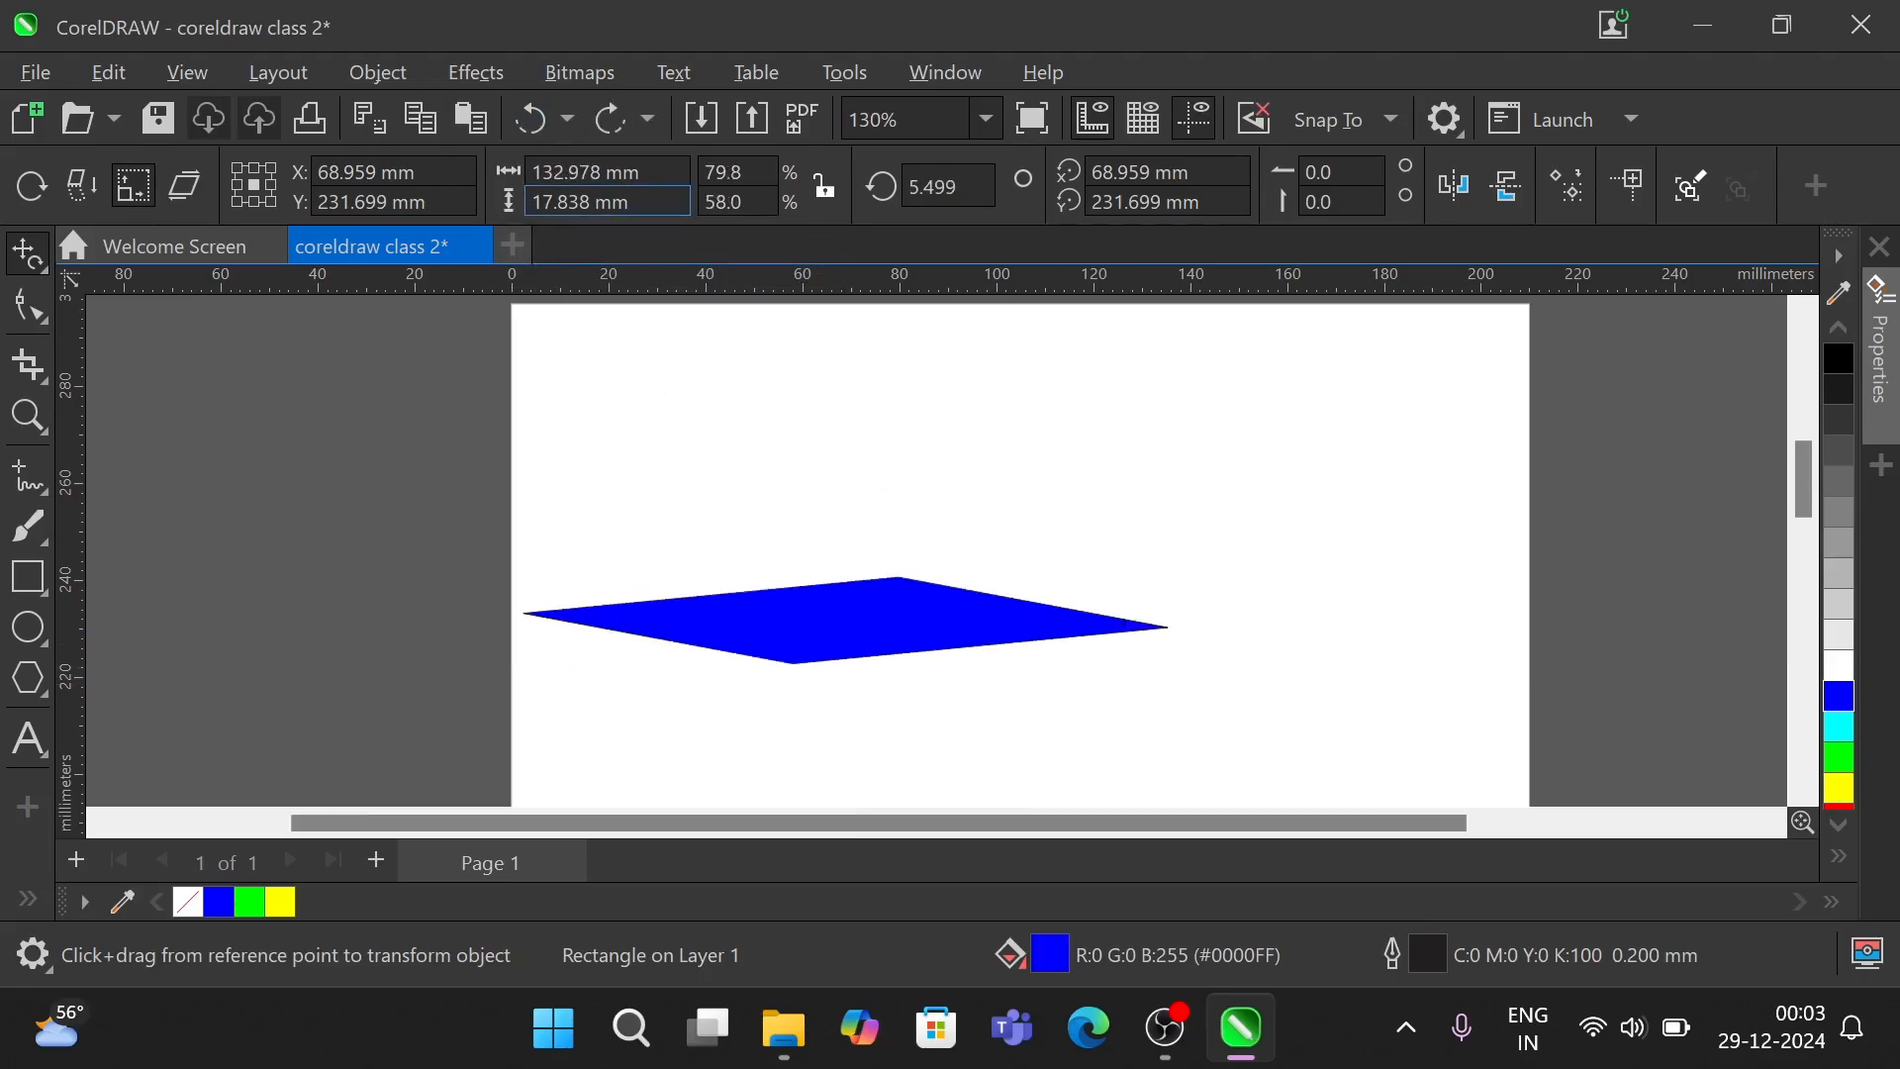
# - Try changing the blue shape's height to 174.838 mm, and undo the change
pyautogui.click(553, 202)
pyautogui.write('4')
pyautogui.press('Return')
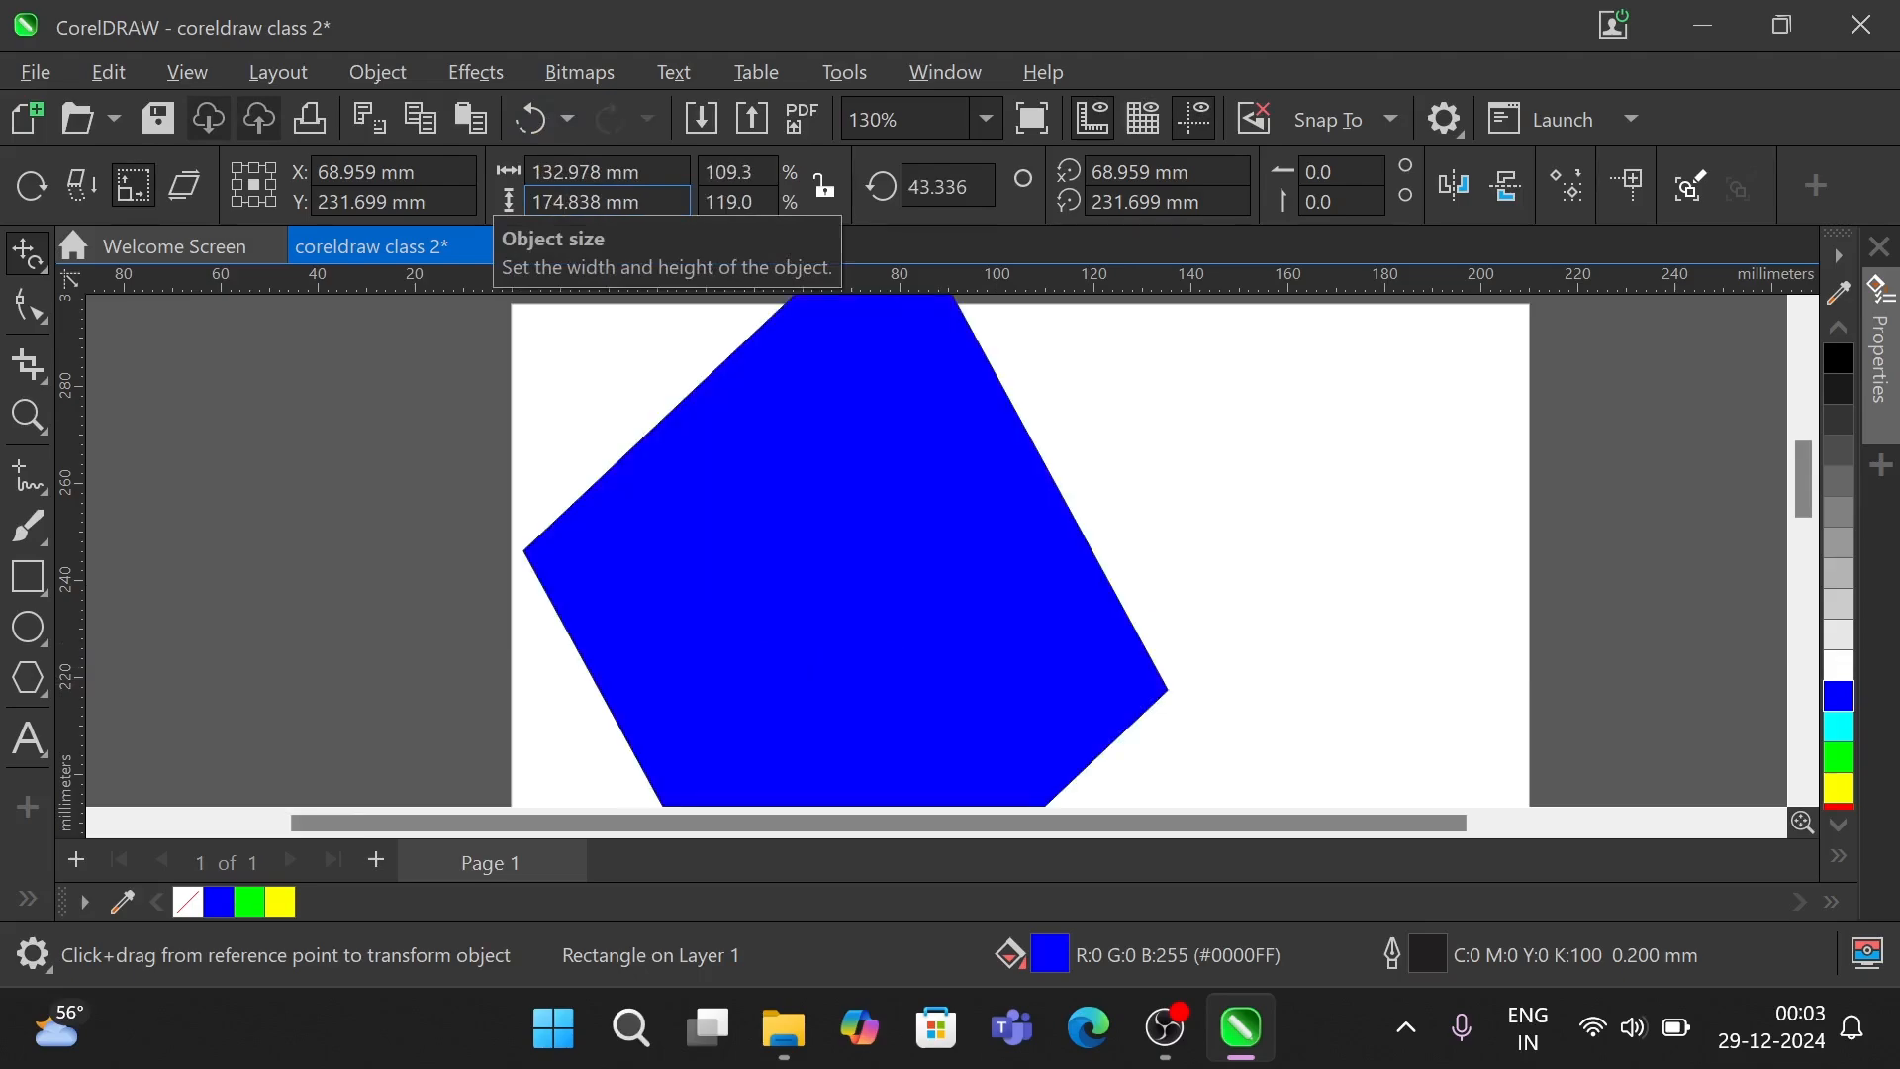
pyautogui.scroll(-4, 949, 457)
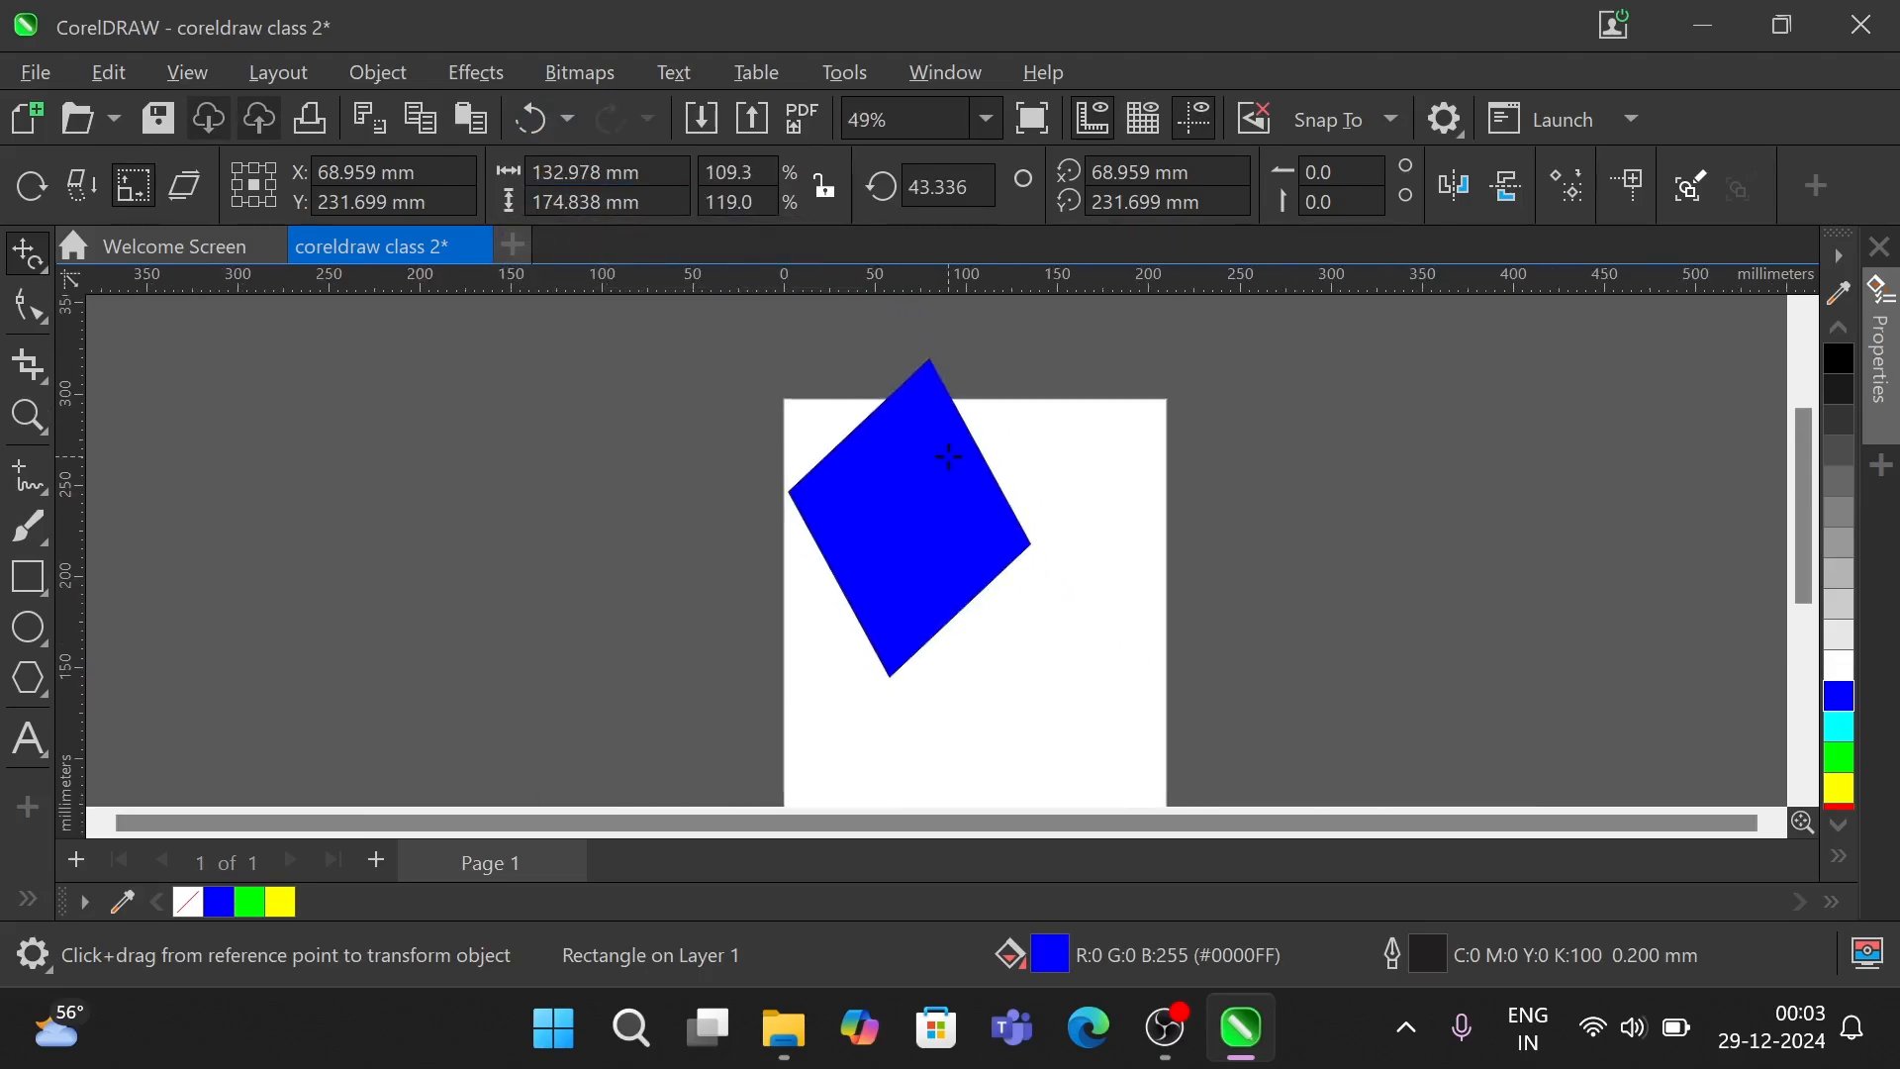
pyautogui.scroll(3, 948, 457)
pyautogui.hotkey('ctrl', 'z')
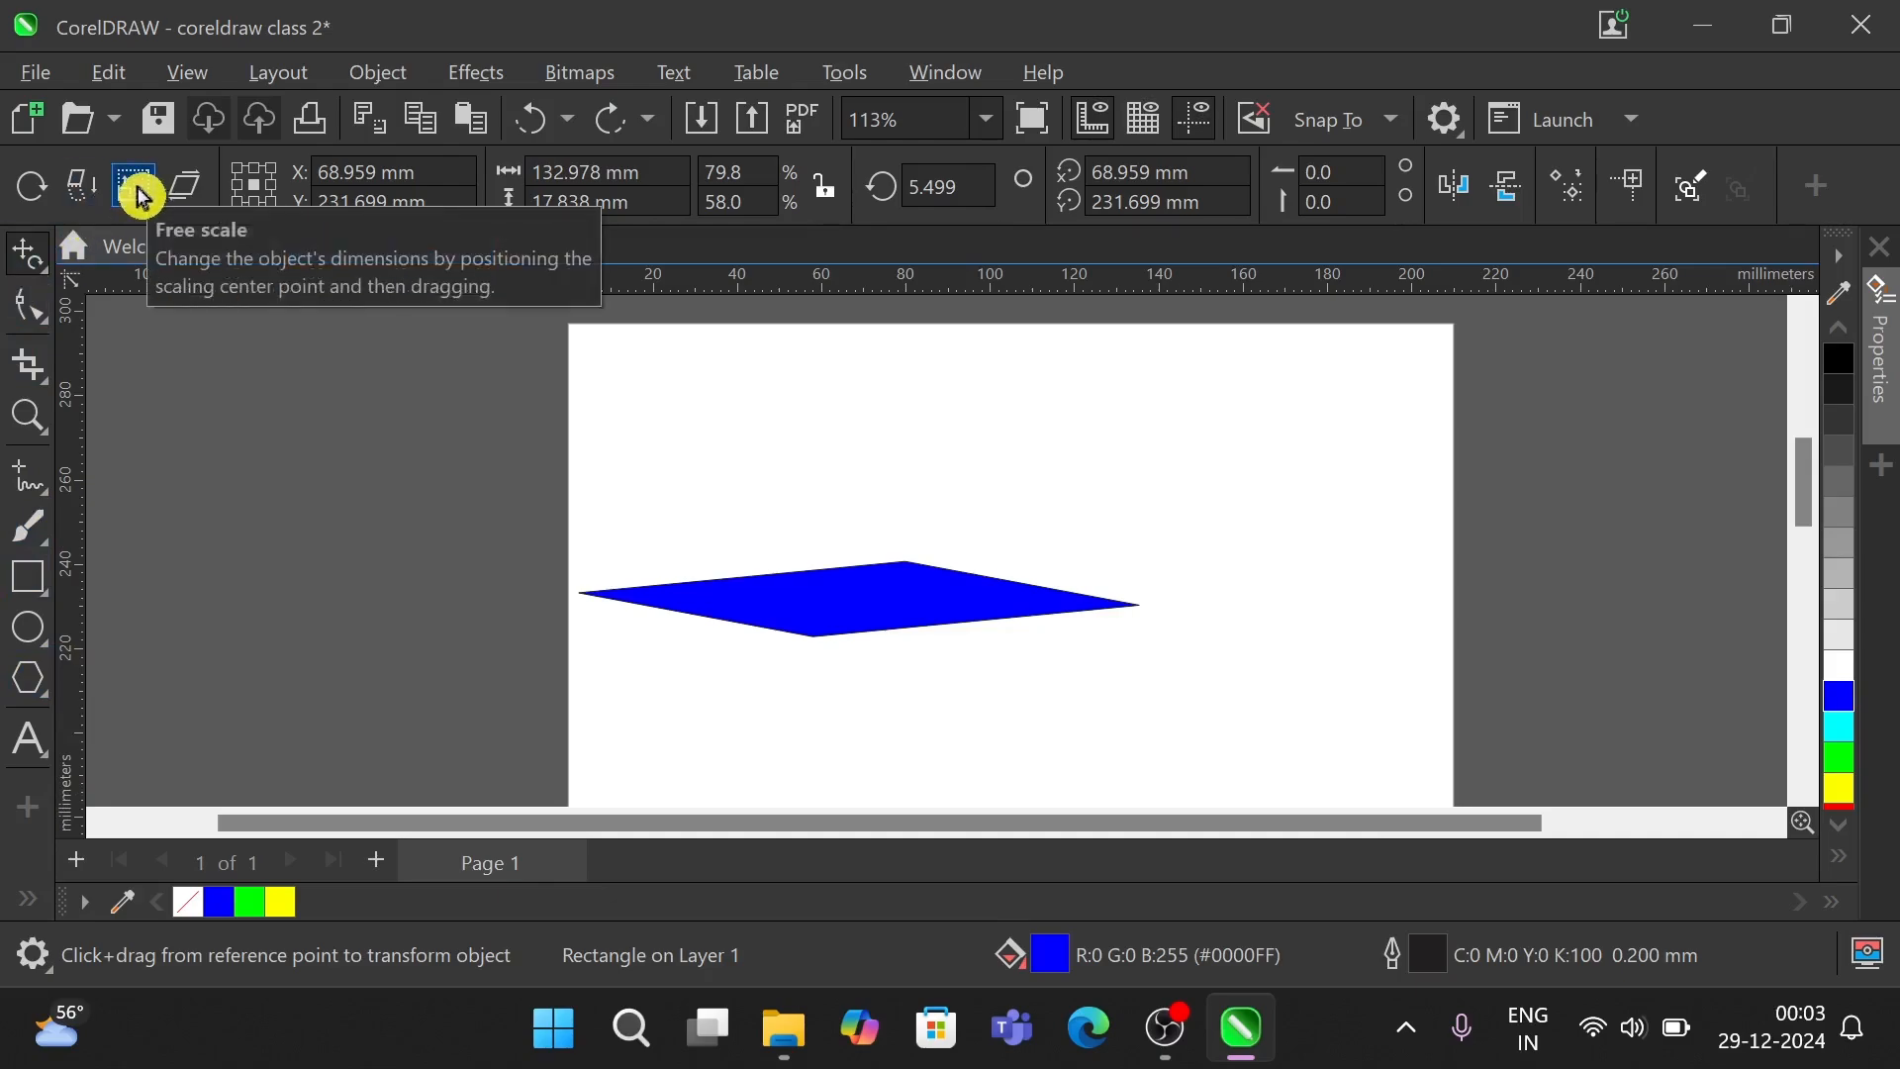
# - Skew the blue shape vertically with the Pick tool so its right end rises, making it about 21 mm high
pyautogui.click(194, 198)
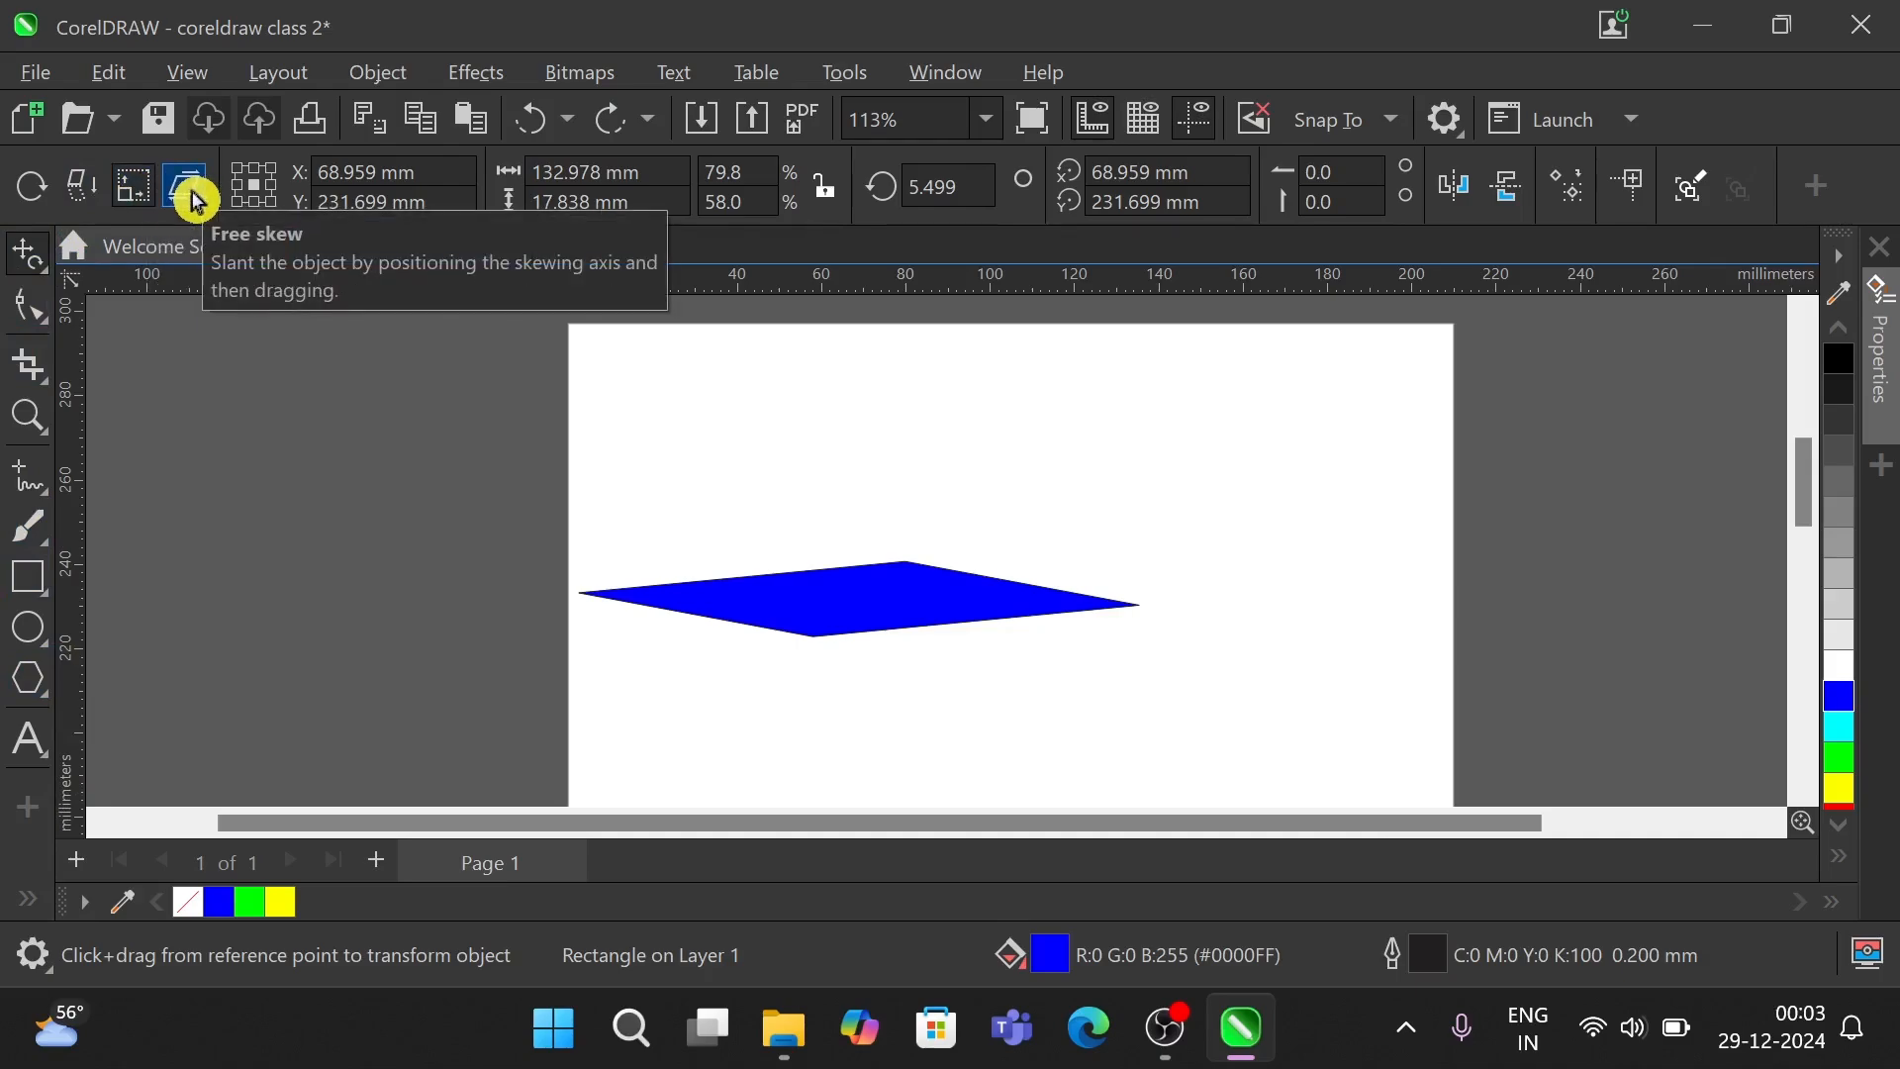
pyautogui.click(45, 282)
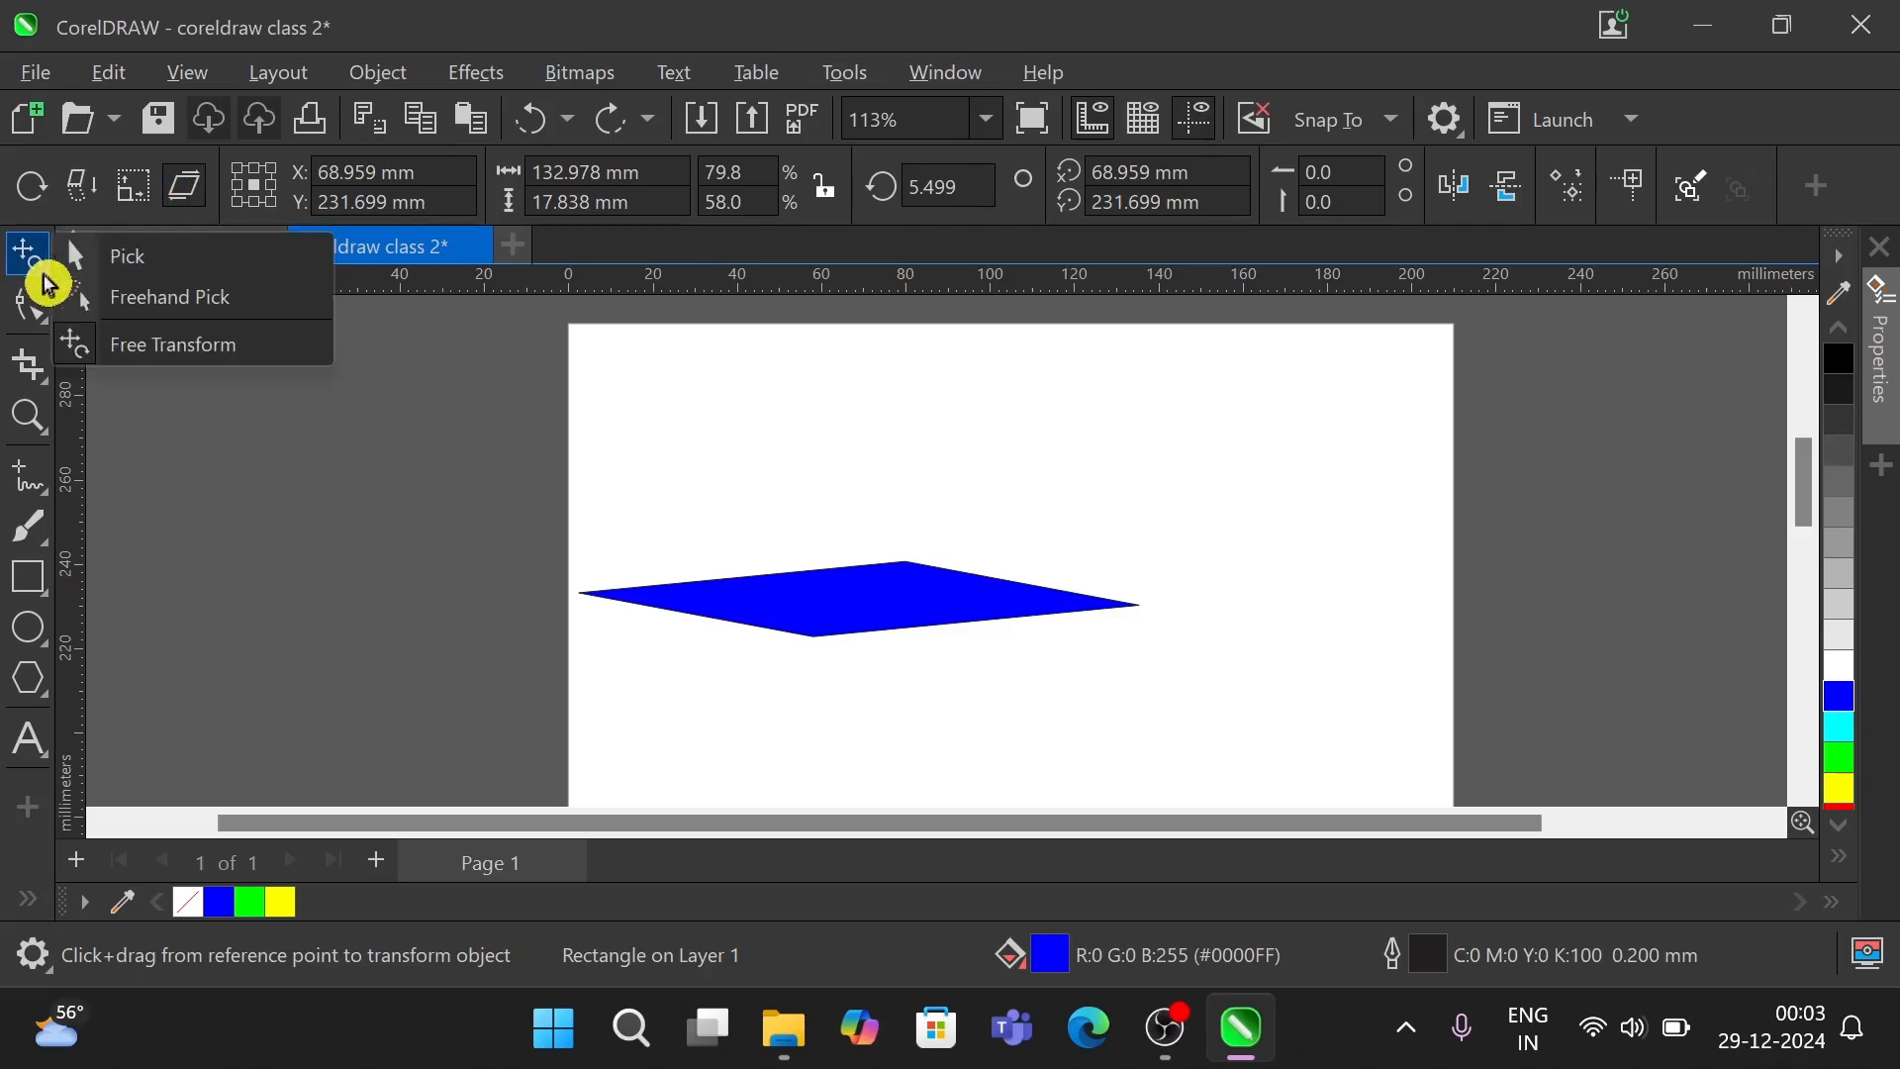
pyautogui.click(116, 260)
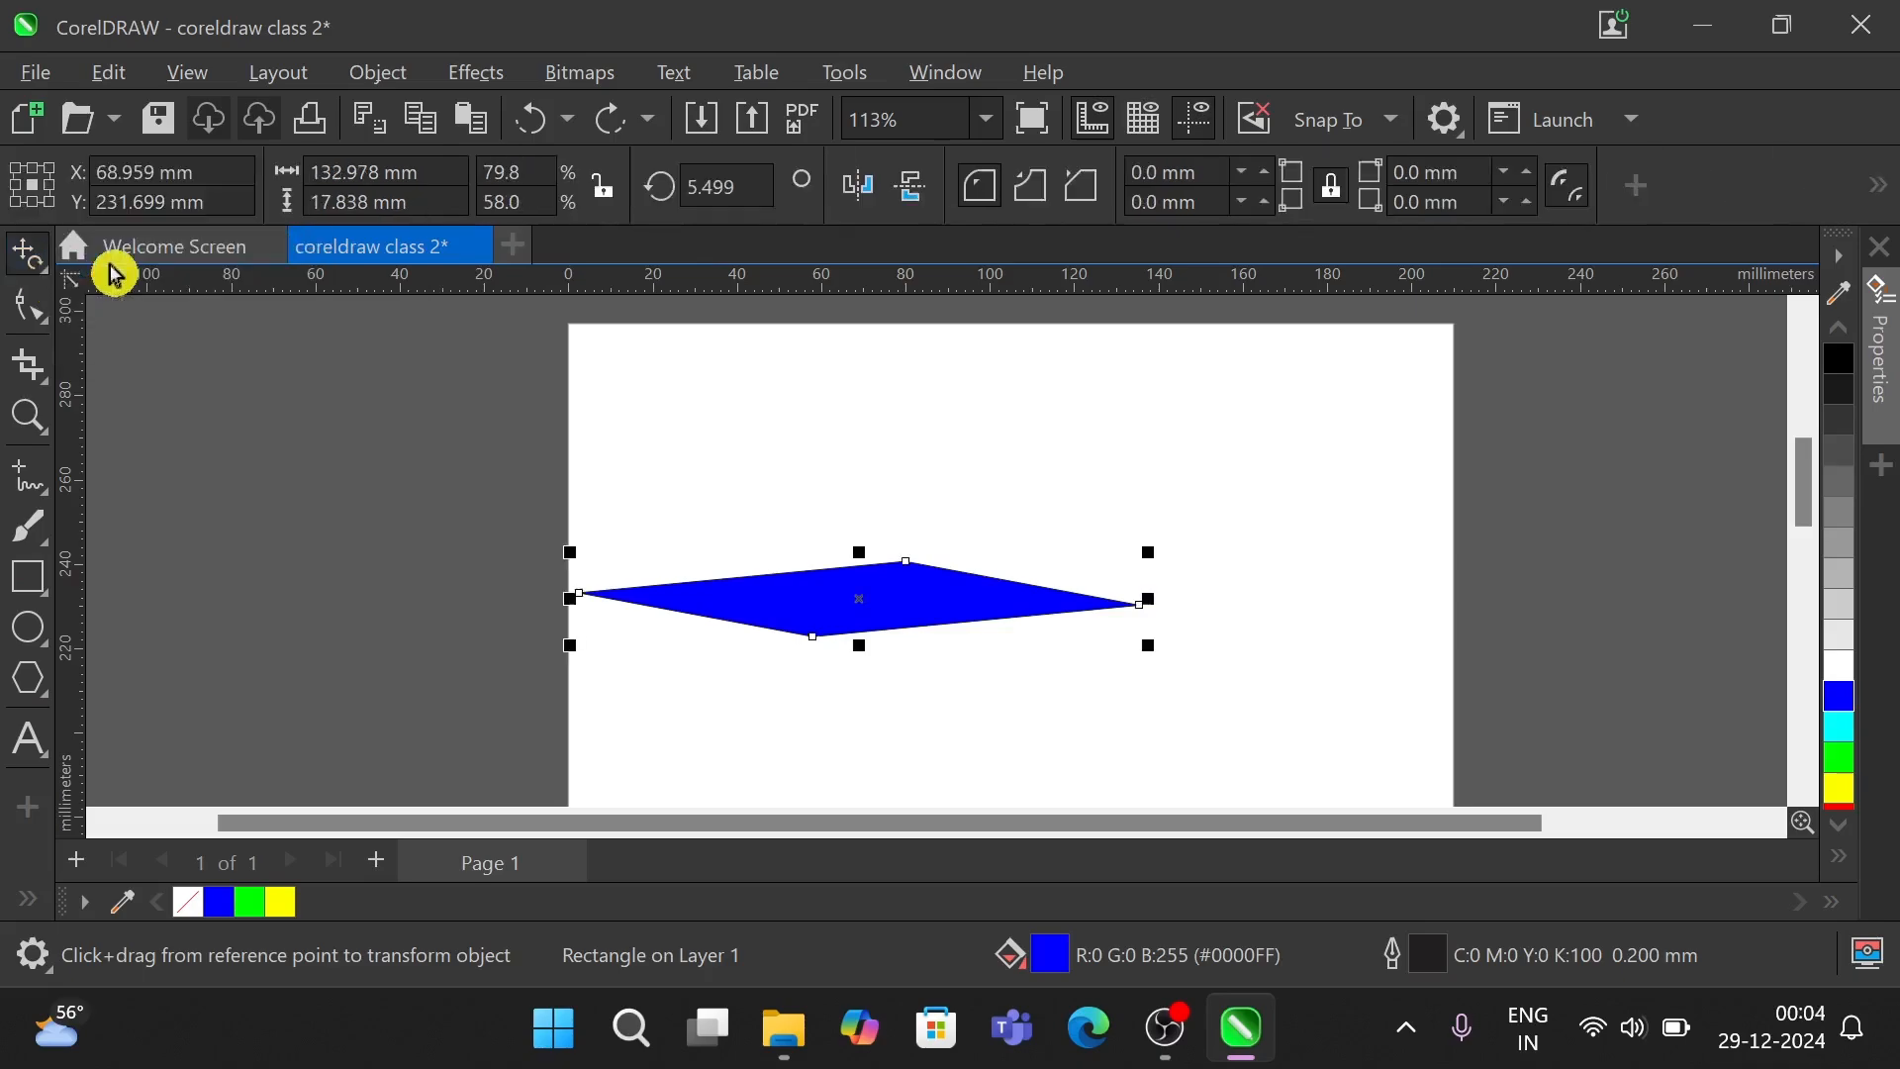
pyautogui.doubleClick(862, 597)
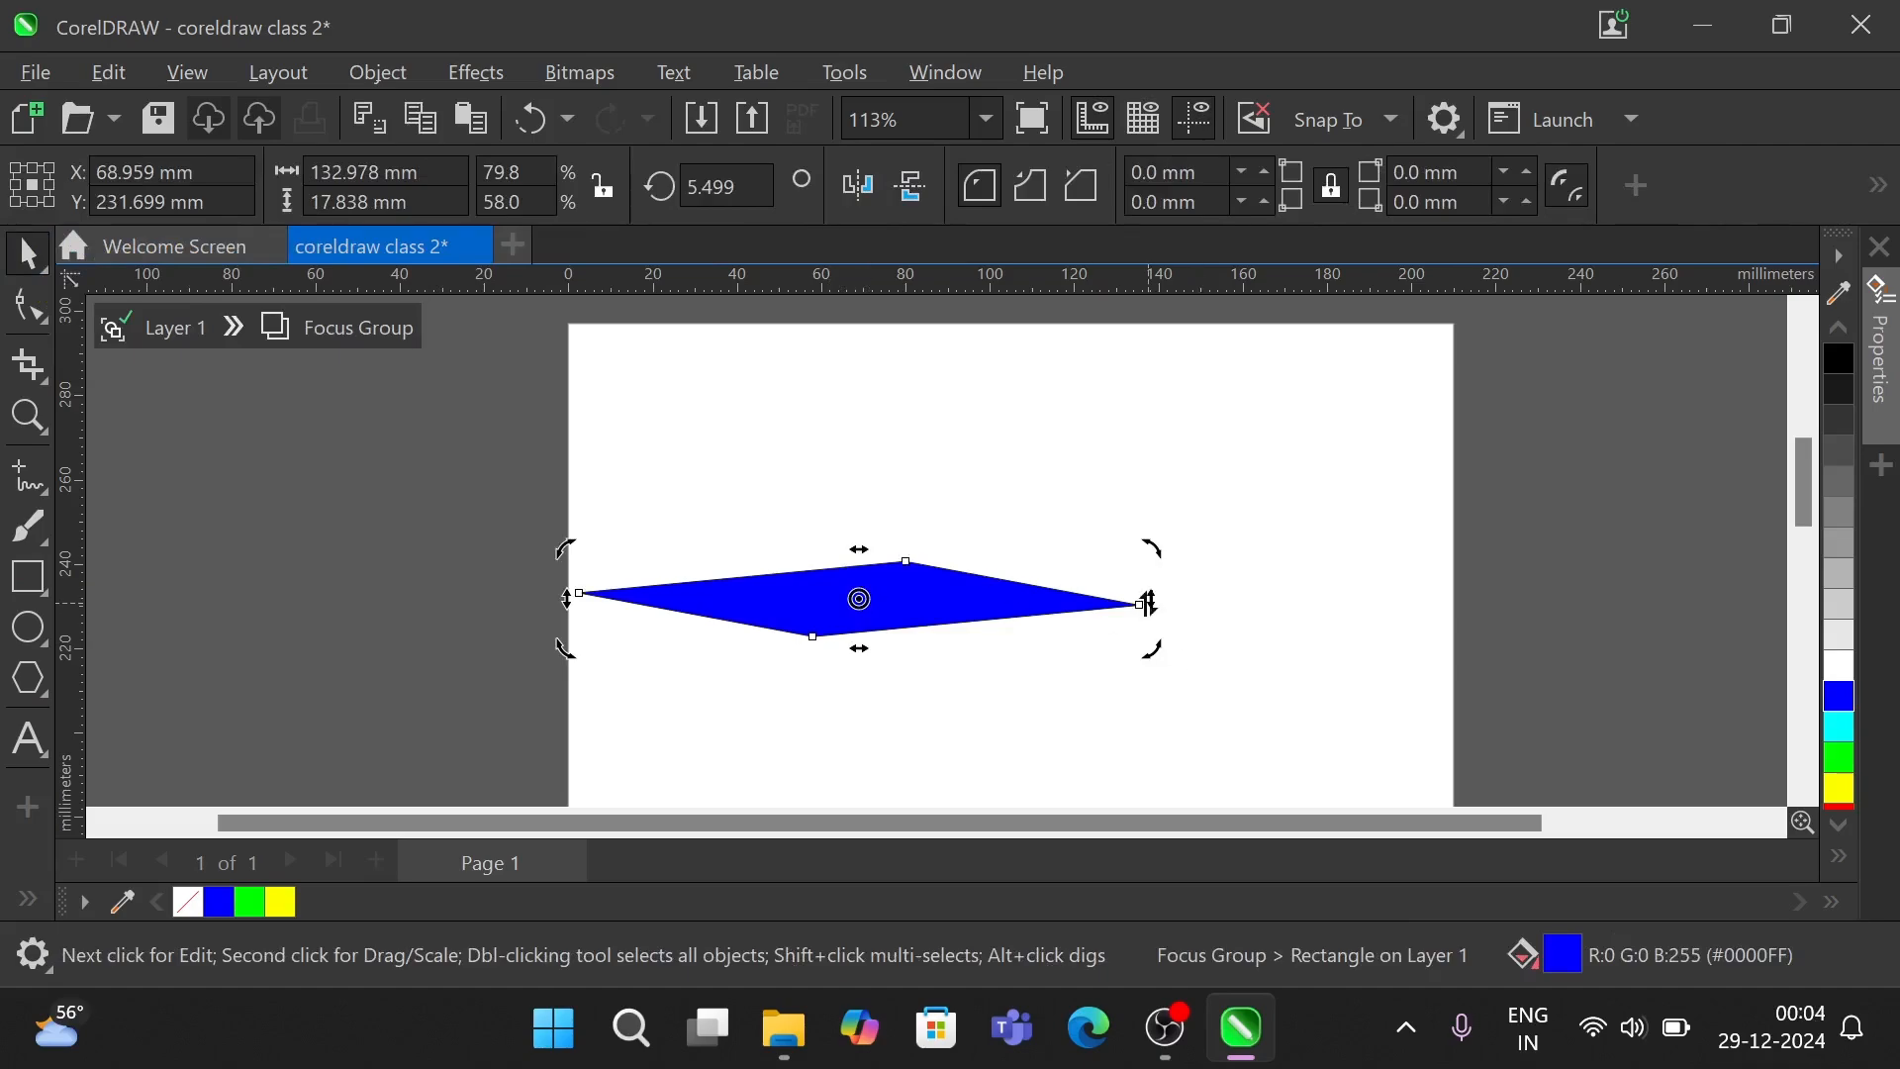
pyautogui.moveTo(1148, 604); pyautogui.dragTo(1039, 395)
pyautogui.moveTo(1151, 495); pyautogui.dragTo(1143, 619)
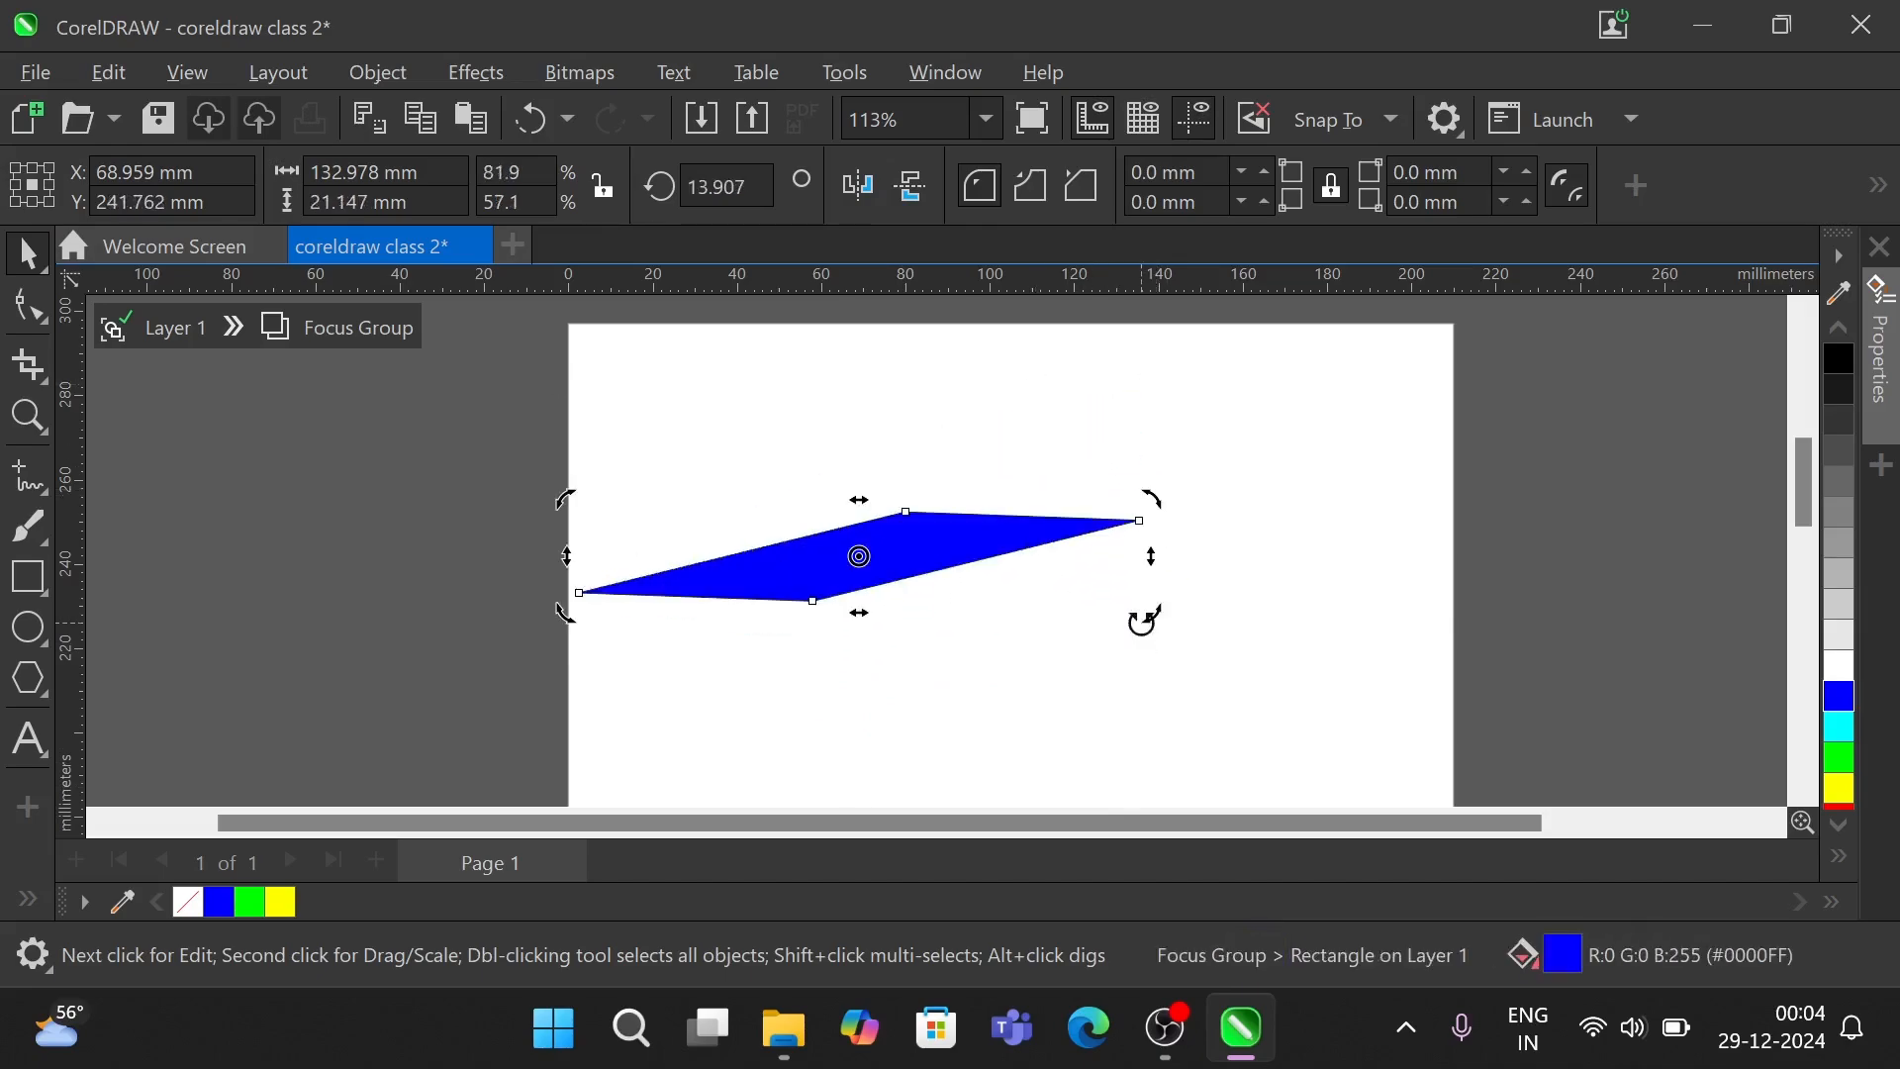
pyautogui.click(790, 352)
# - Draw an unfilled rectangle about 38 × 27 mm below the slanted shape's right end, and leave the focus group
pyautogui.click(30, 569)
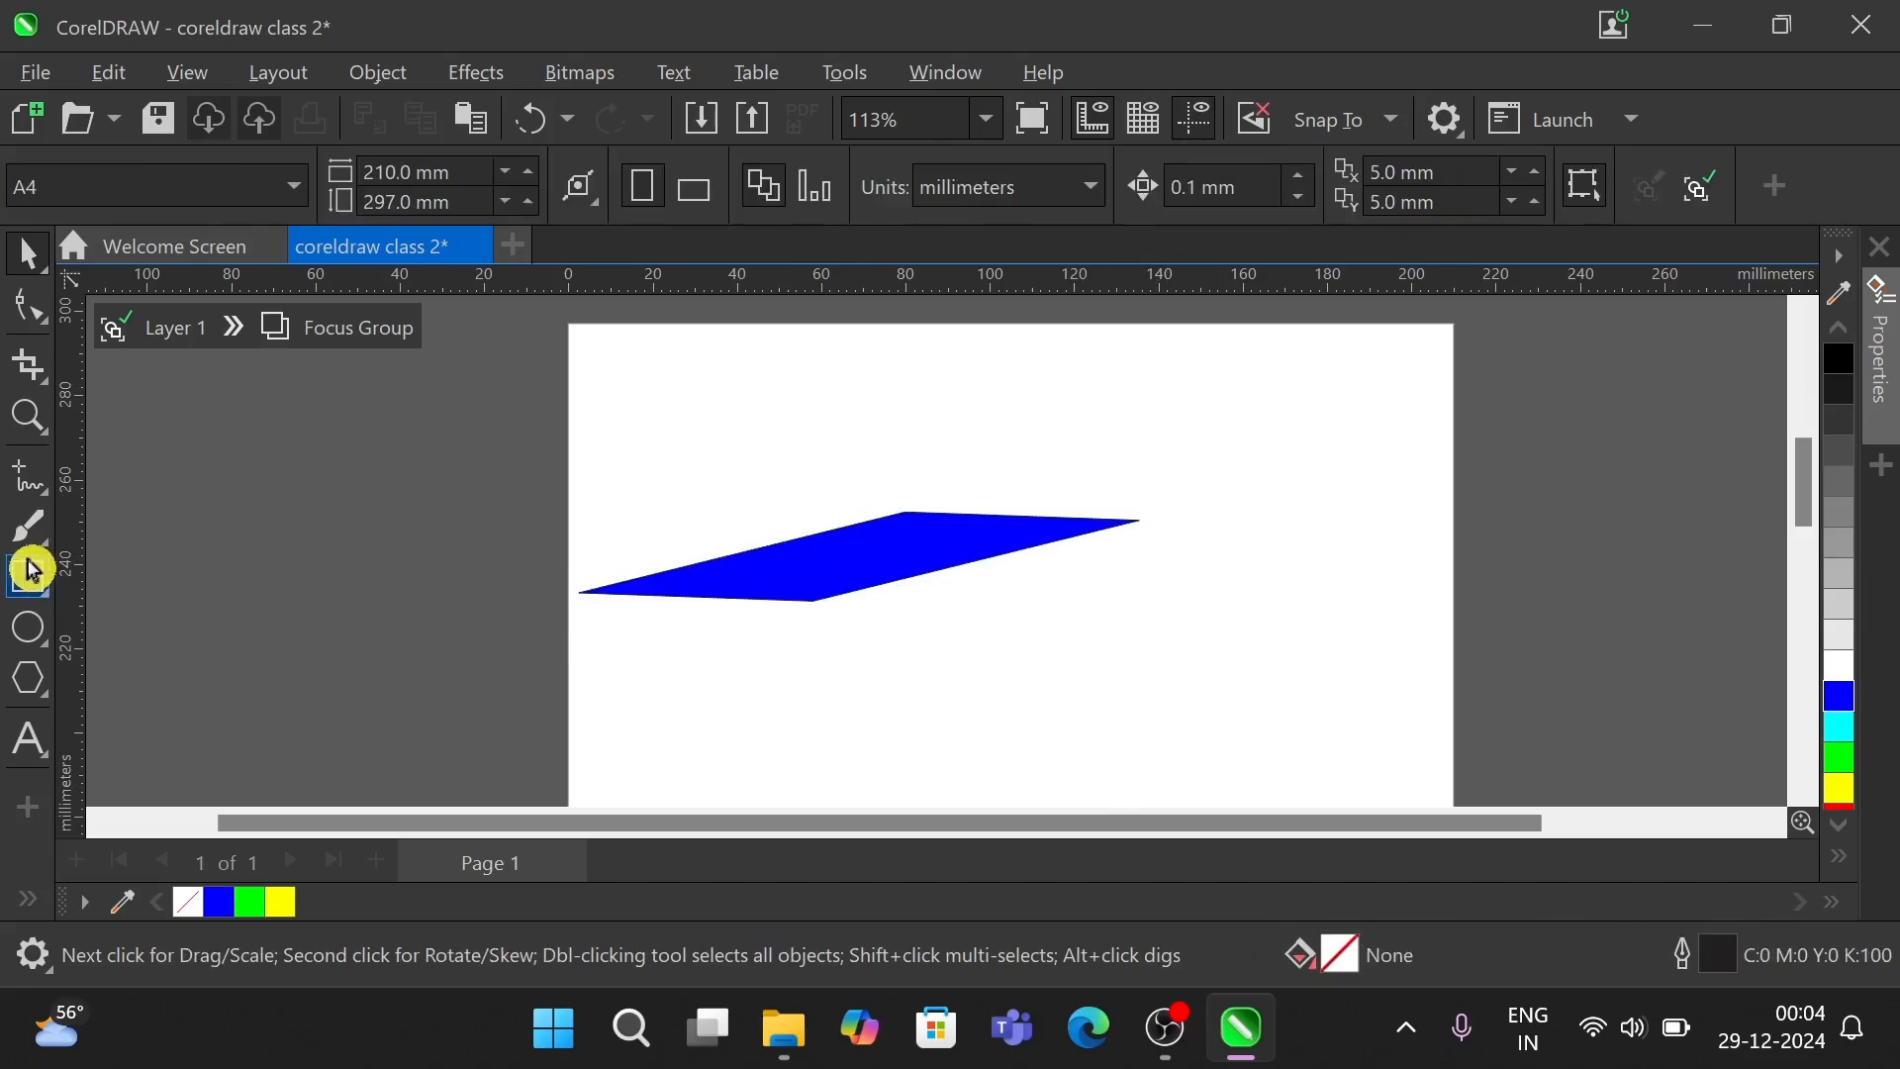
pyautogui.moveTo(1017, 373); pyautogui.dragTo(1441, 640)
pyautogui.hotkey('ctrl', 'z')
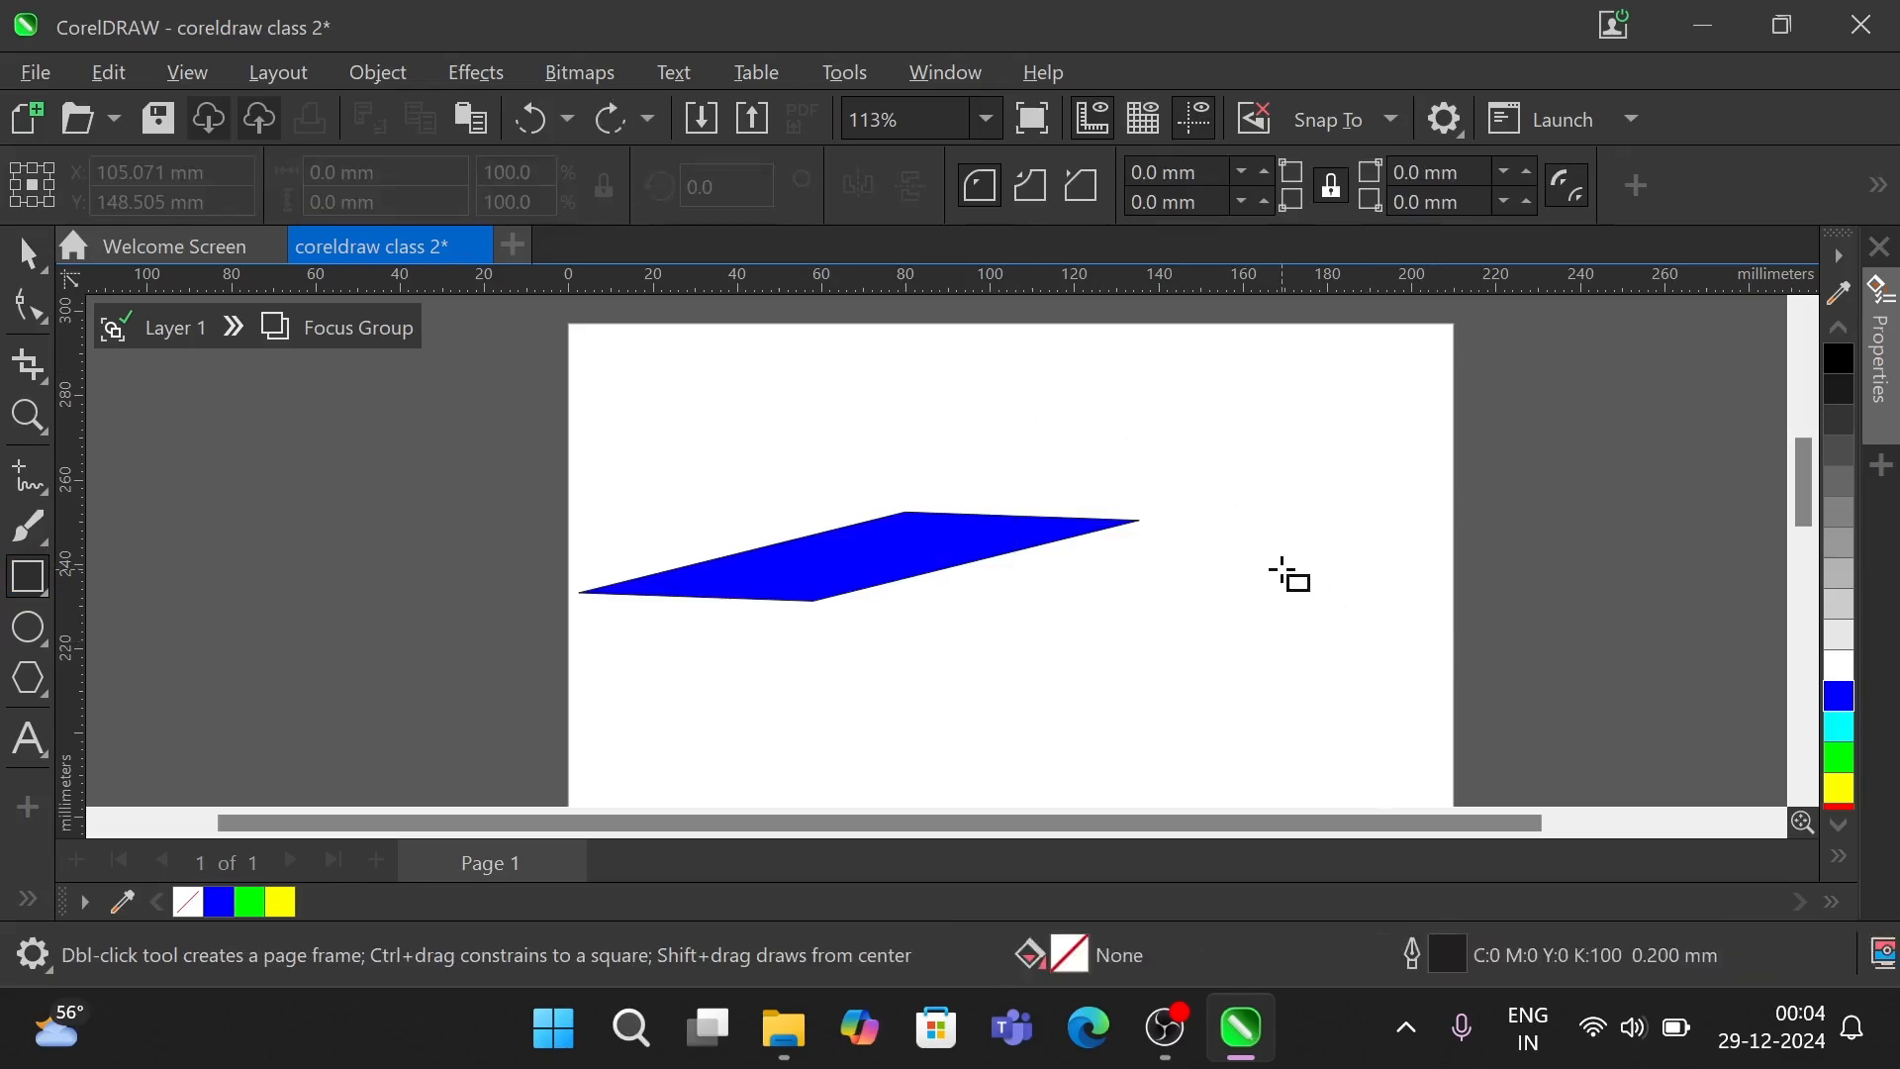
pyautogui.moveTo(1079, 616); pyautogui.dragTo(1239, 727)
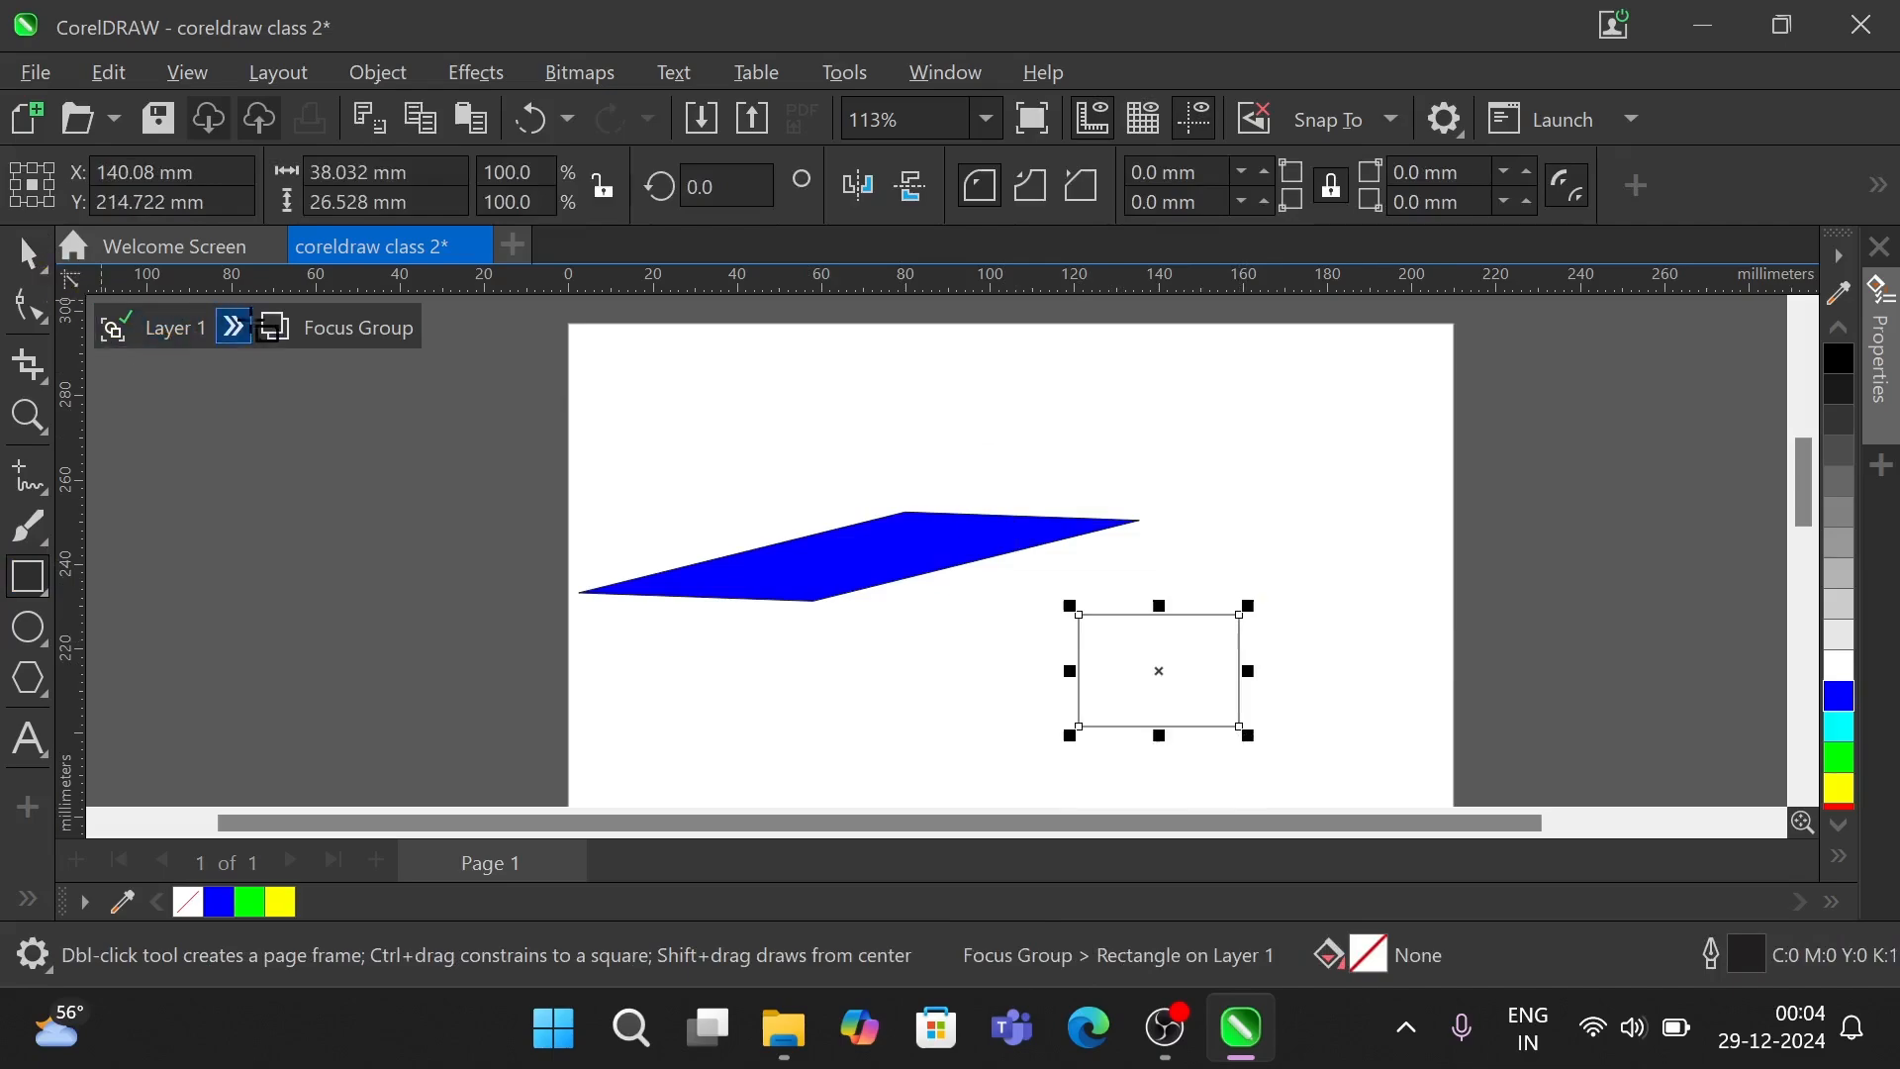
pyautogui.click(119, 328)
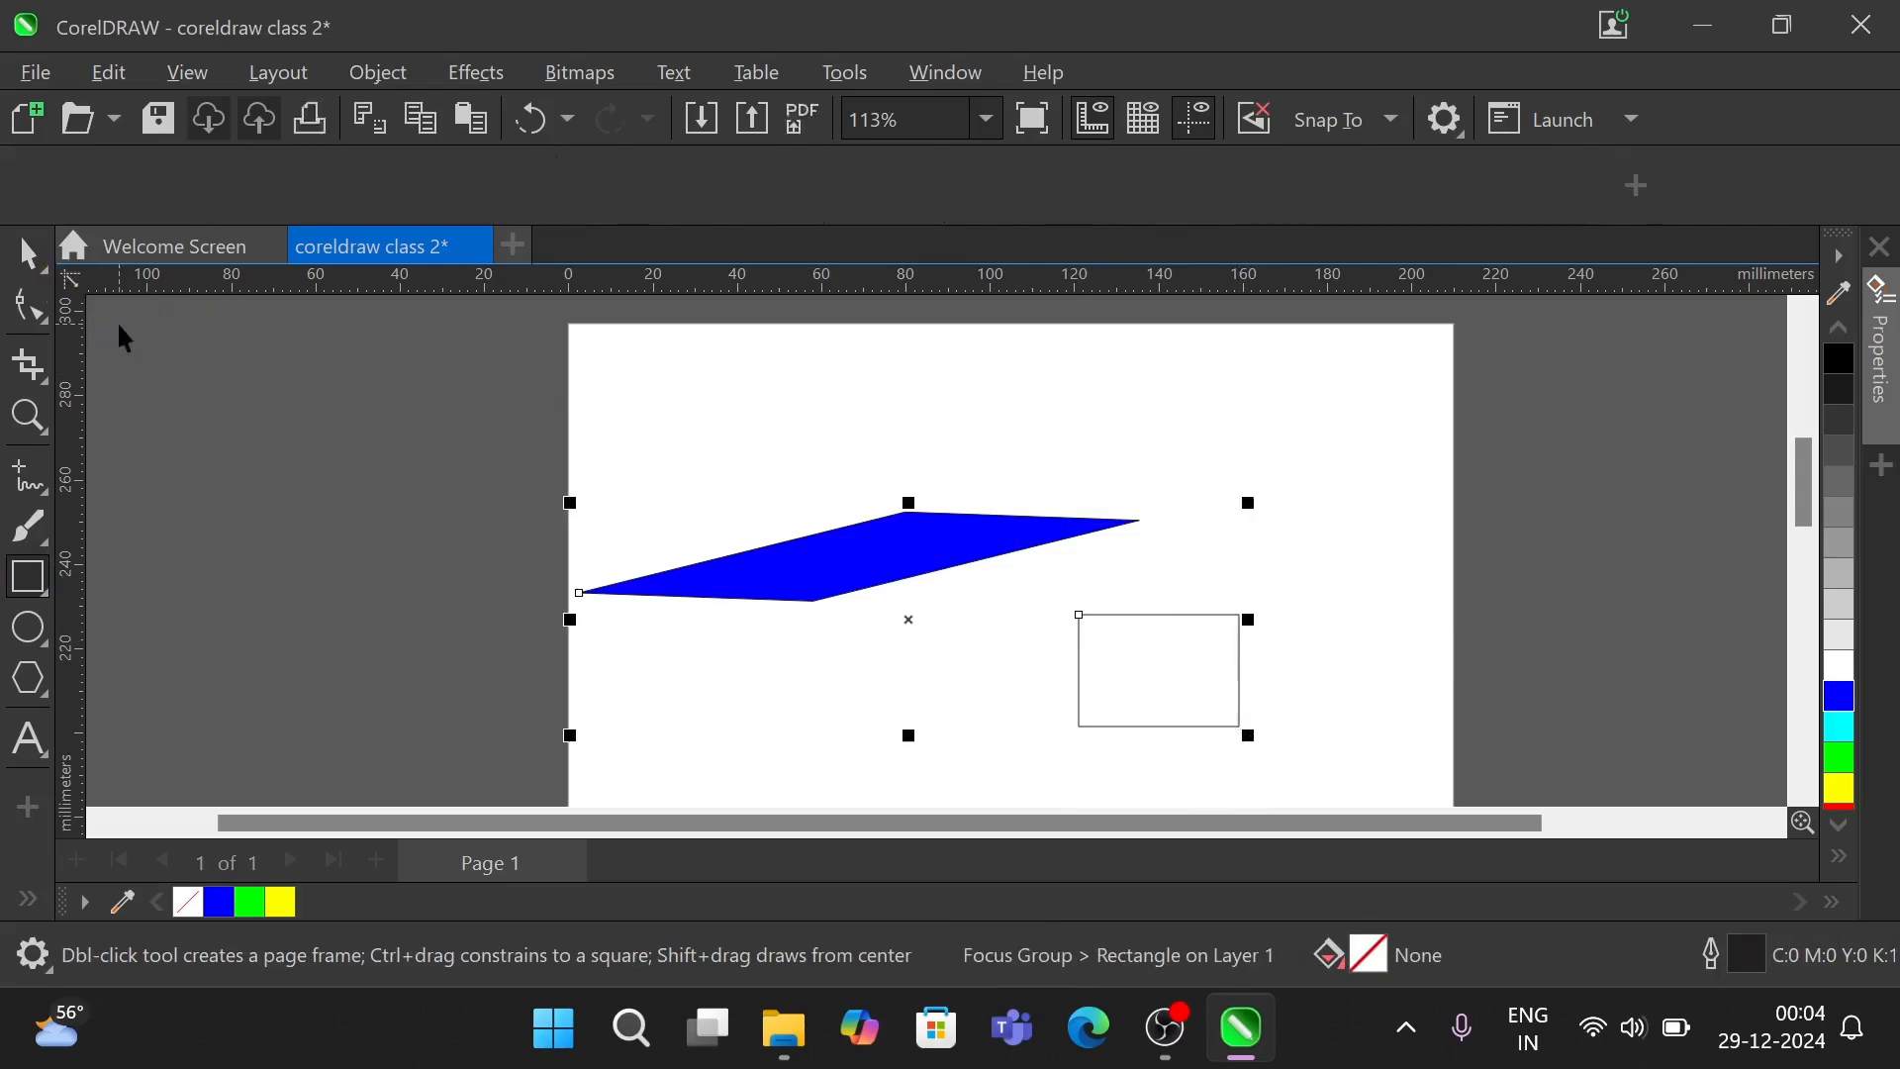
pyautogui.click(432, 541)
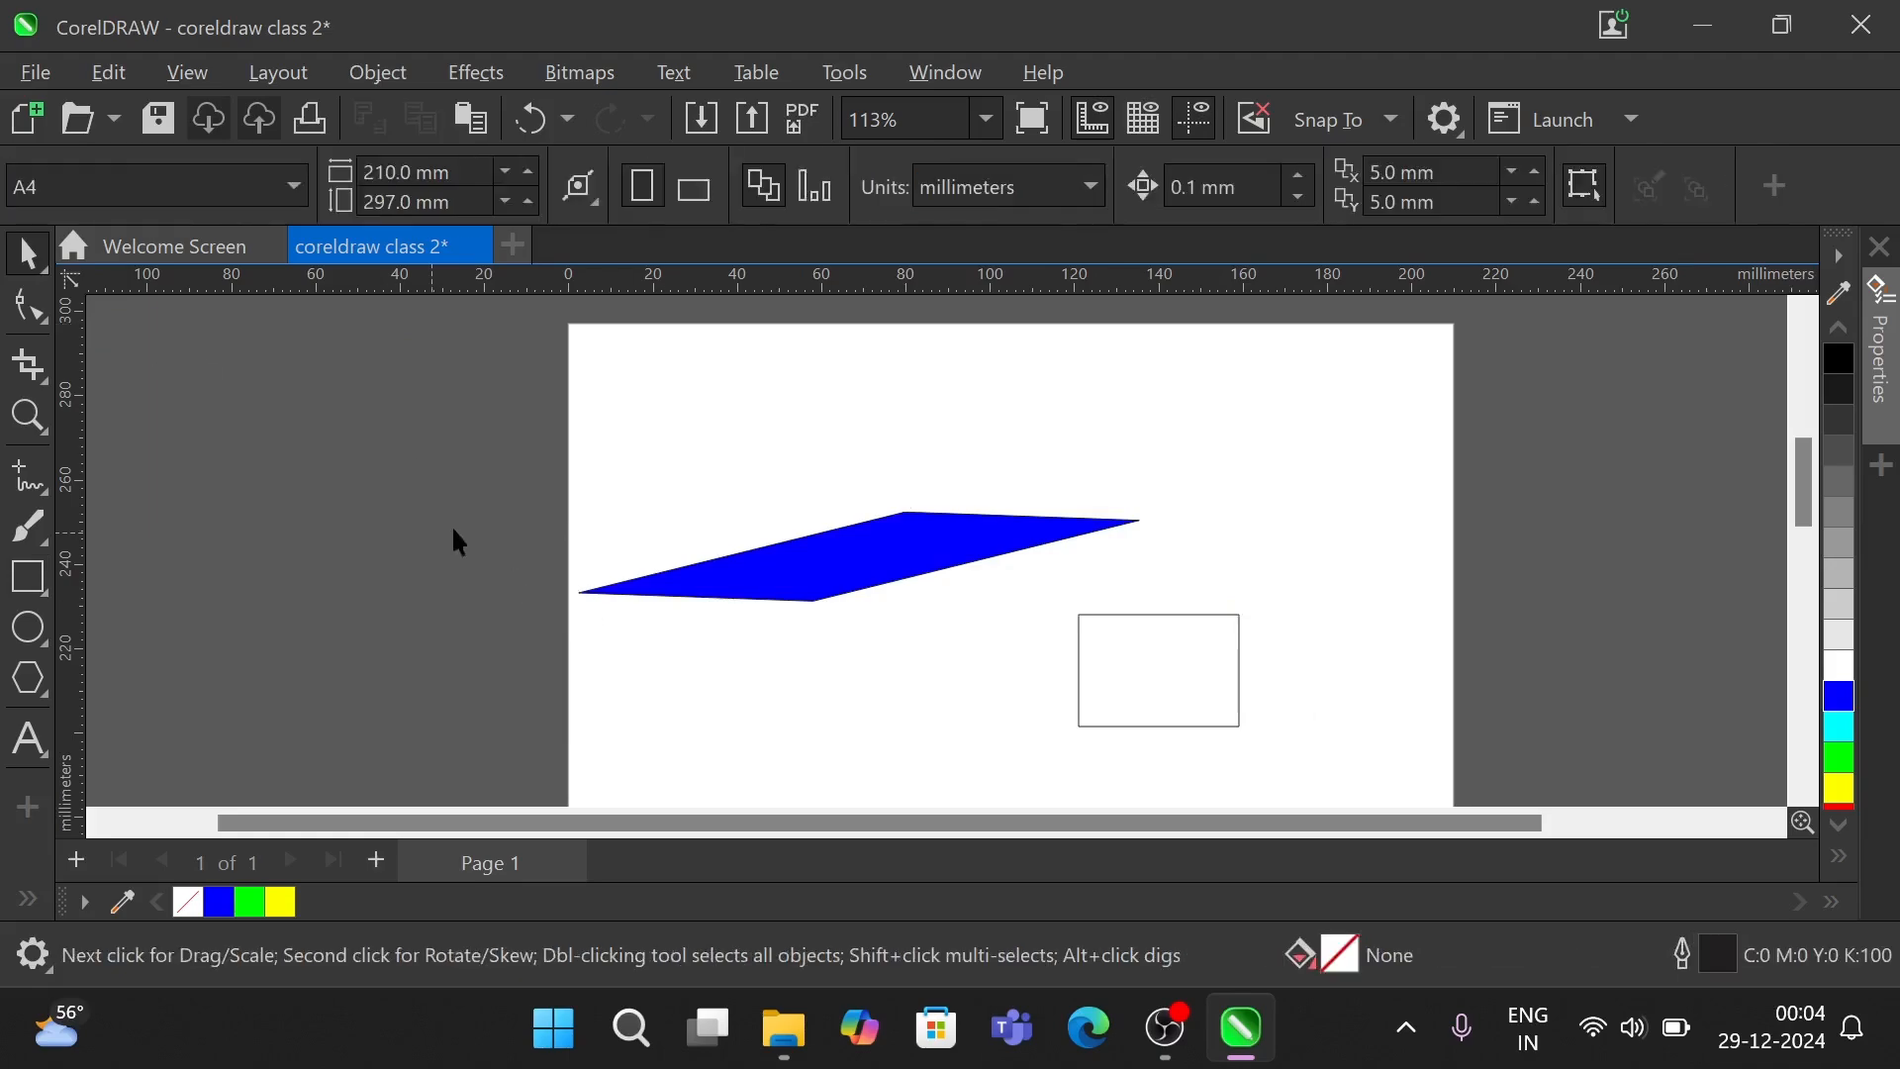
# - Move the group of the slanted shape and rectangle up and right to about X 106 mm, Y 267 mm
pyautogui.click(1134, 676)
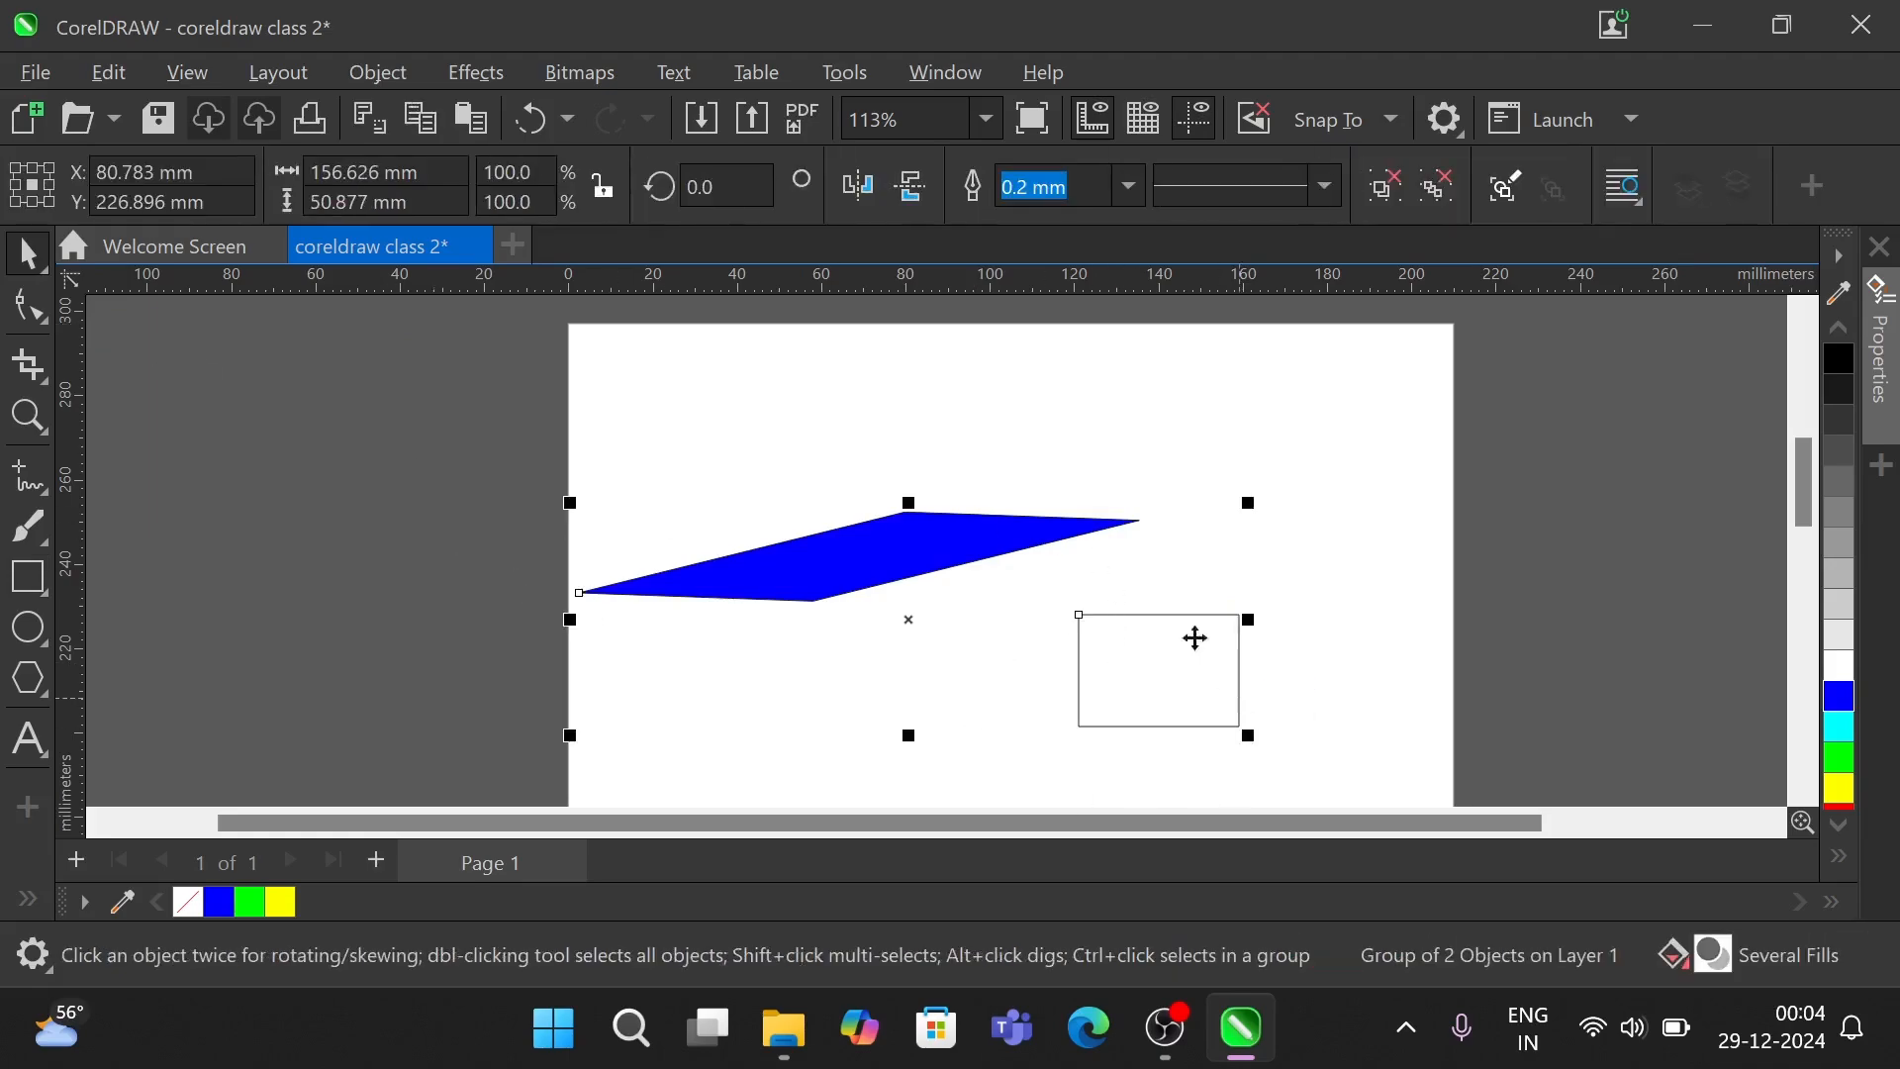
pyautogui.moveTo(1182, 690); pyautogui.dragTo(1275, 512)
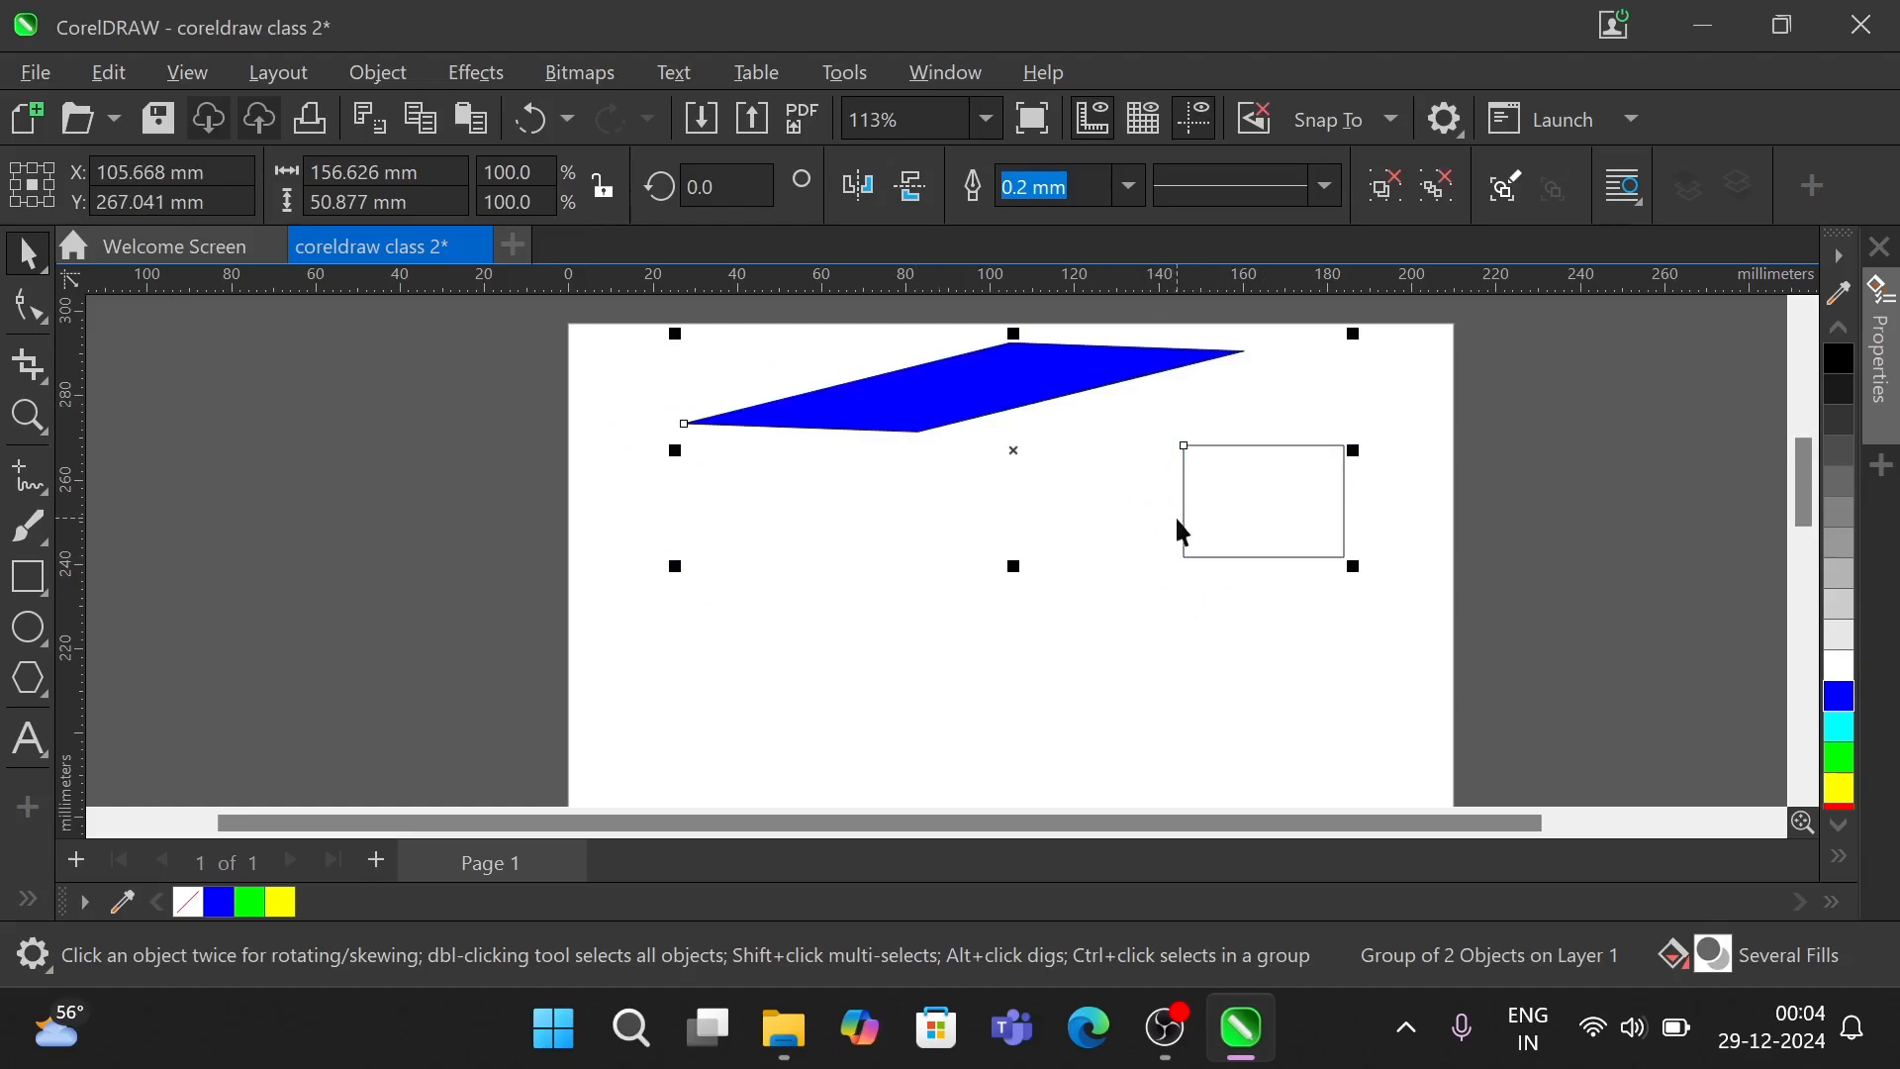
pyautogui.press('Escape')
pyautogui.click(1259, 514)
pyautogui.click(1257, 510)
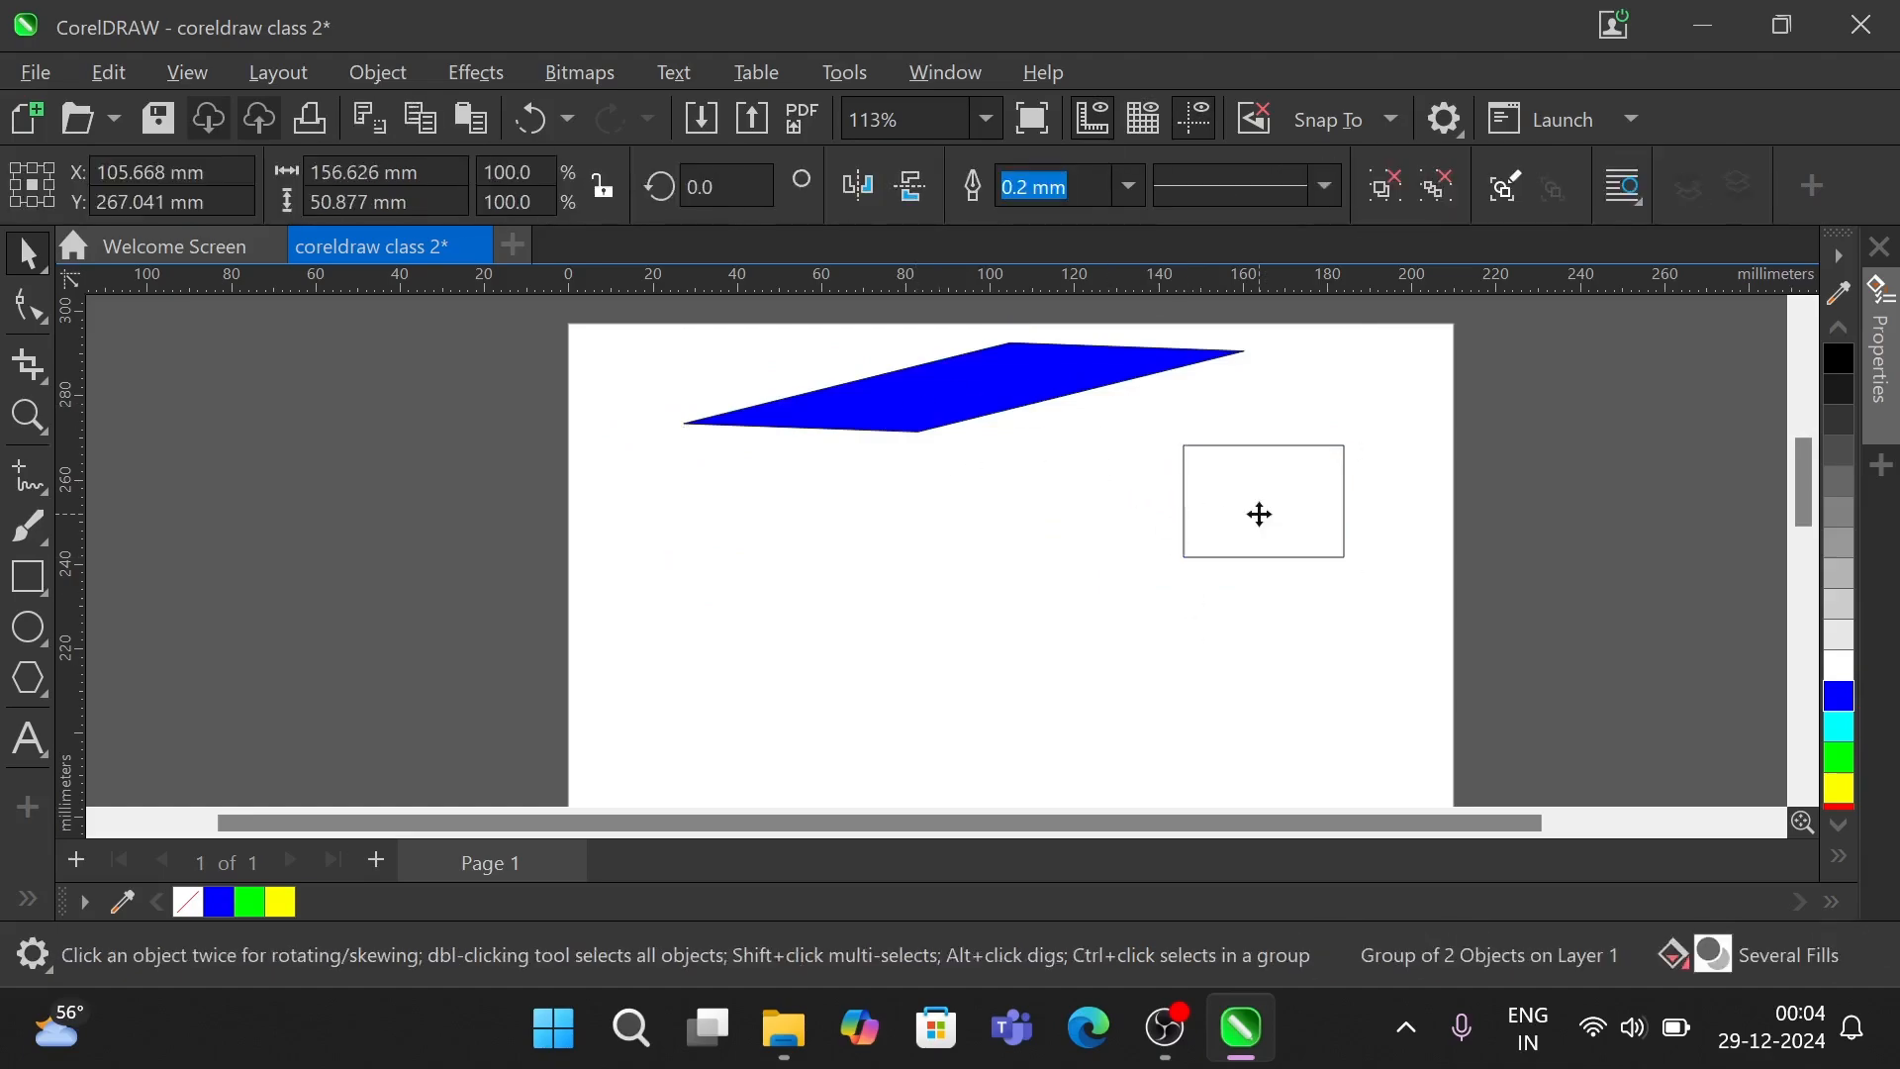
# - Draw an unfilled rectangle about 46 × 30 mm below the slanted blue shape's left end
pyautogui.click(956, 358)
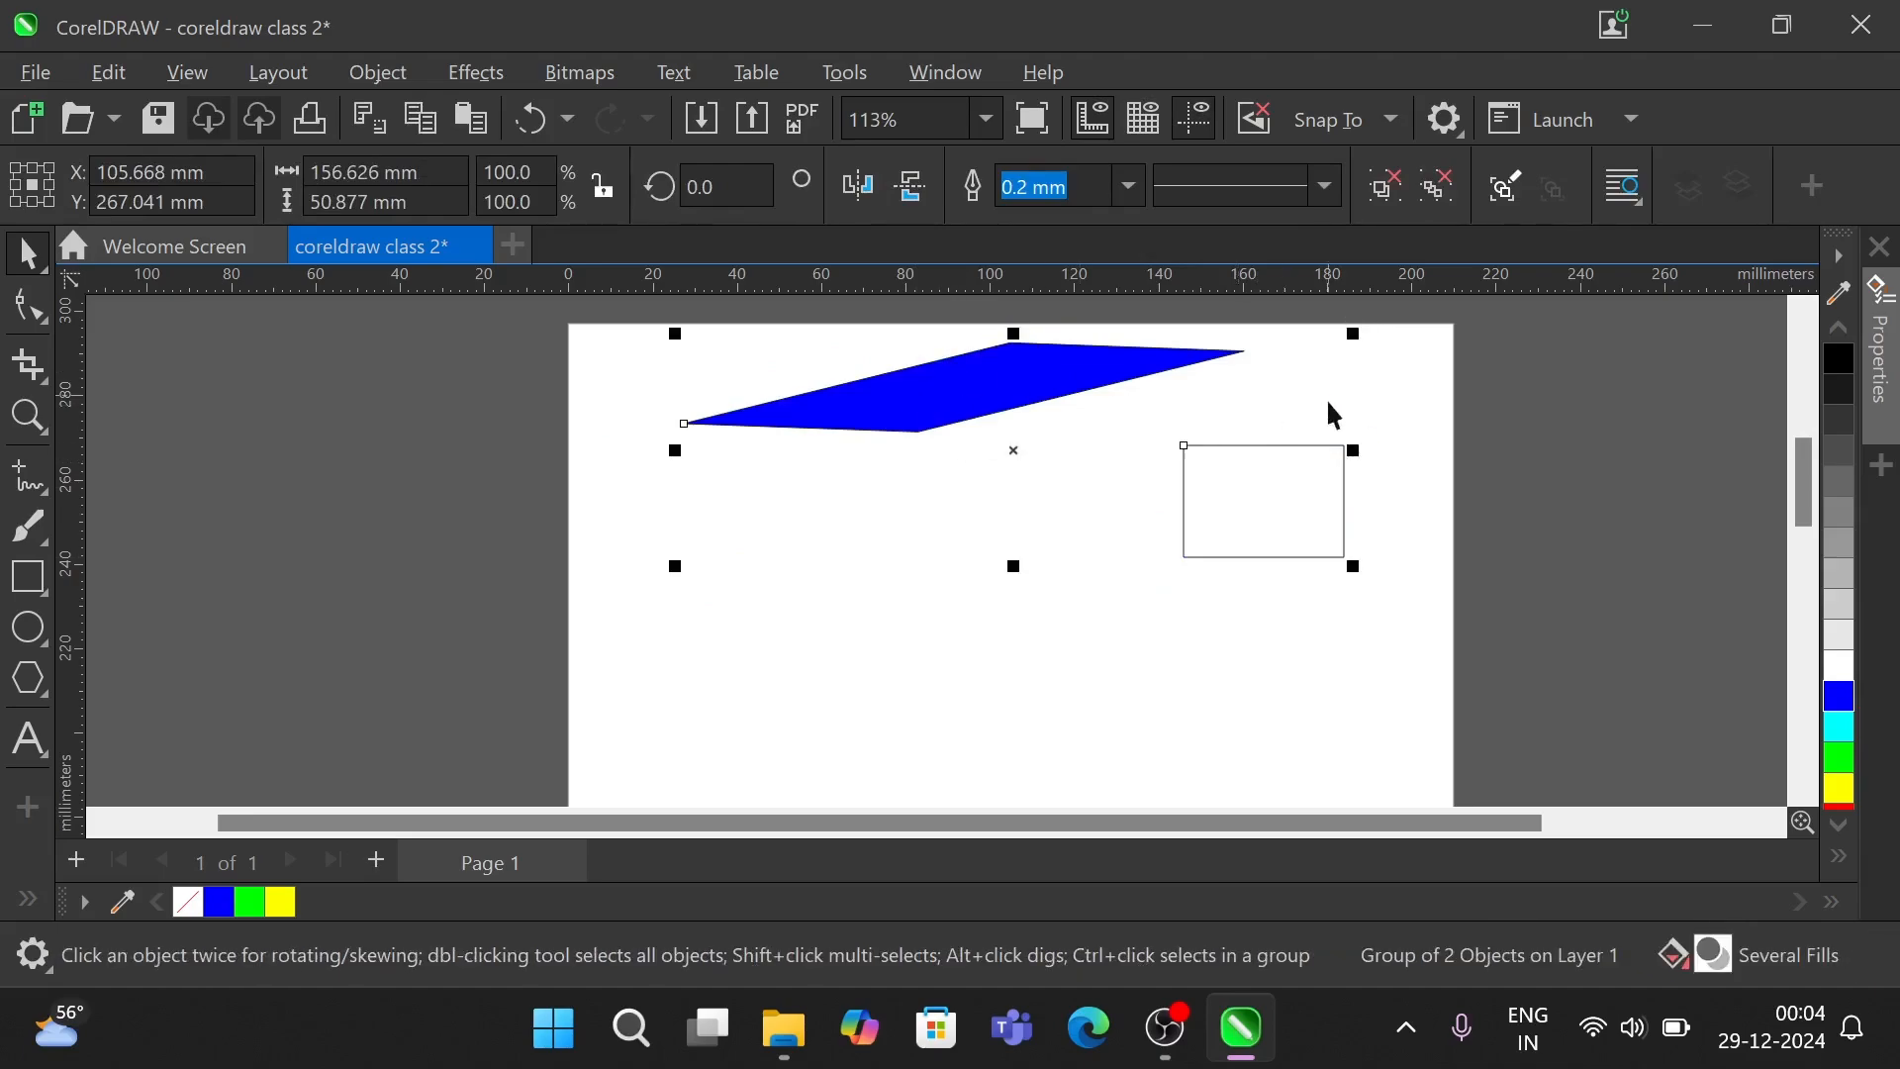
pyautogui.press('Escape')
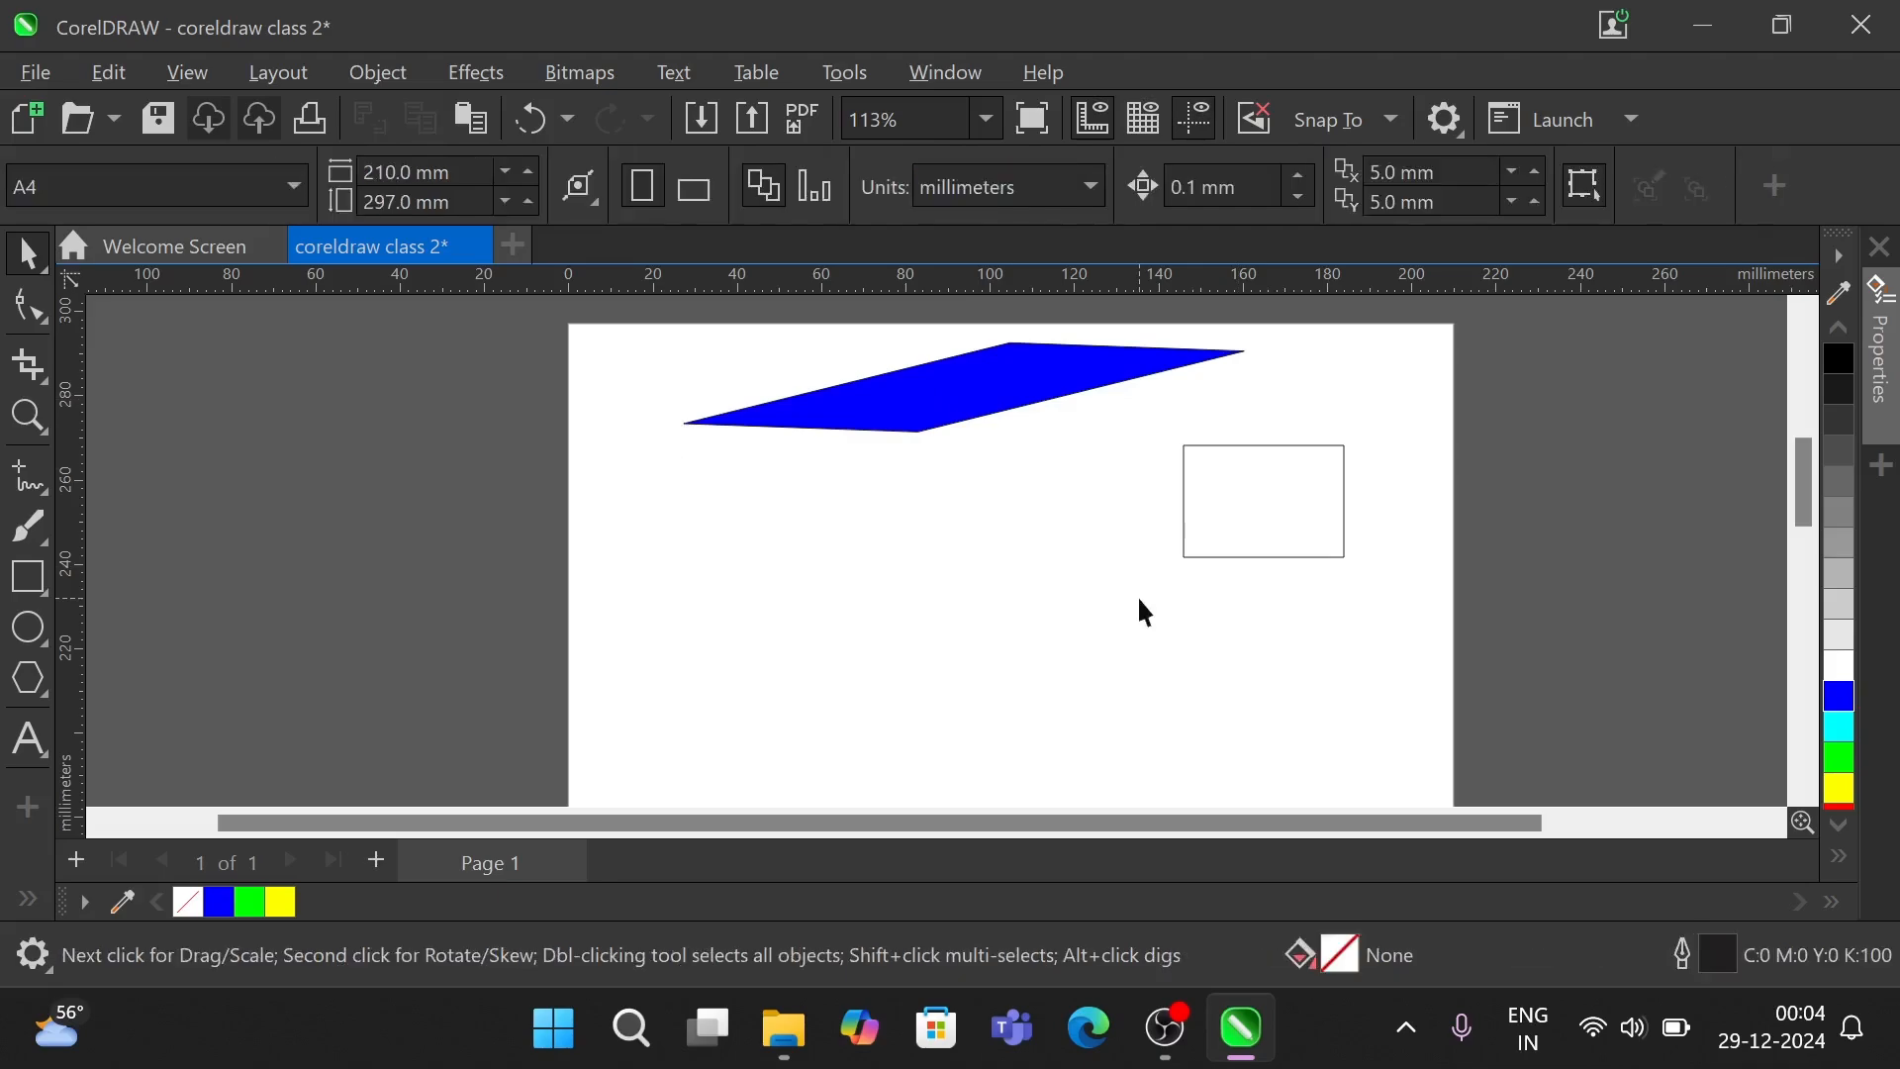
pyautogui.click(28, 577)
pyautogui.moveTo(711, 578); pyautogui.dragTo(908, 704)
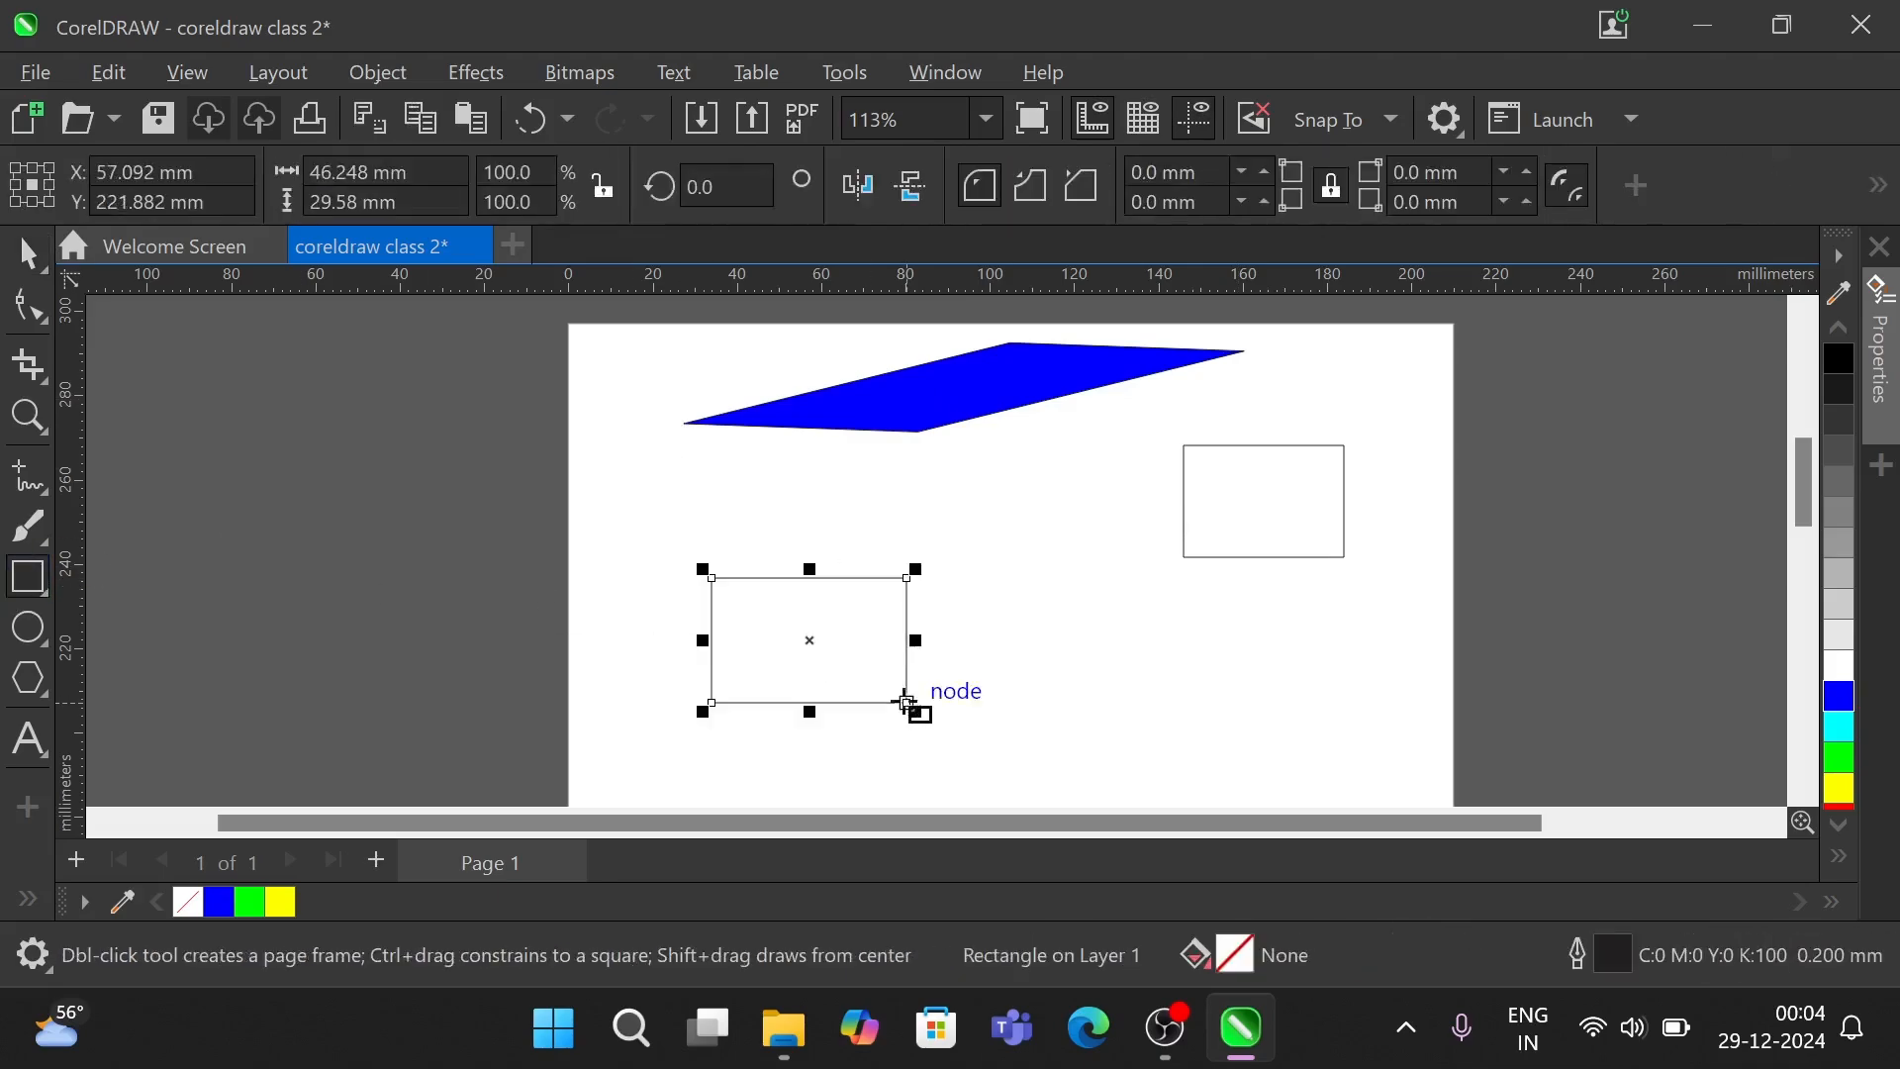
# - Delete the group made of the slanted blue shape and the small rectangle beside it
pyautogui.click(27, 258)
pyautogui.click(965, 391)
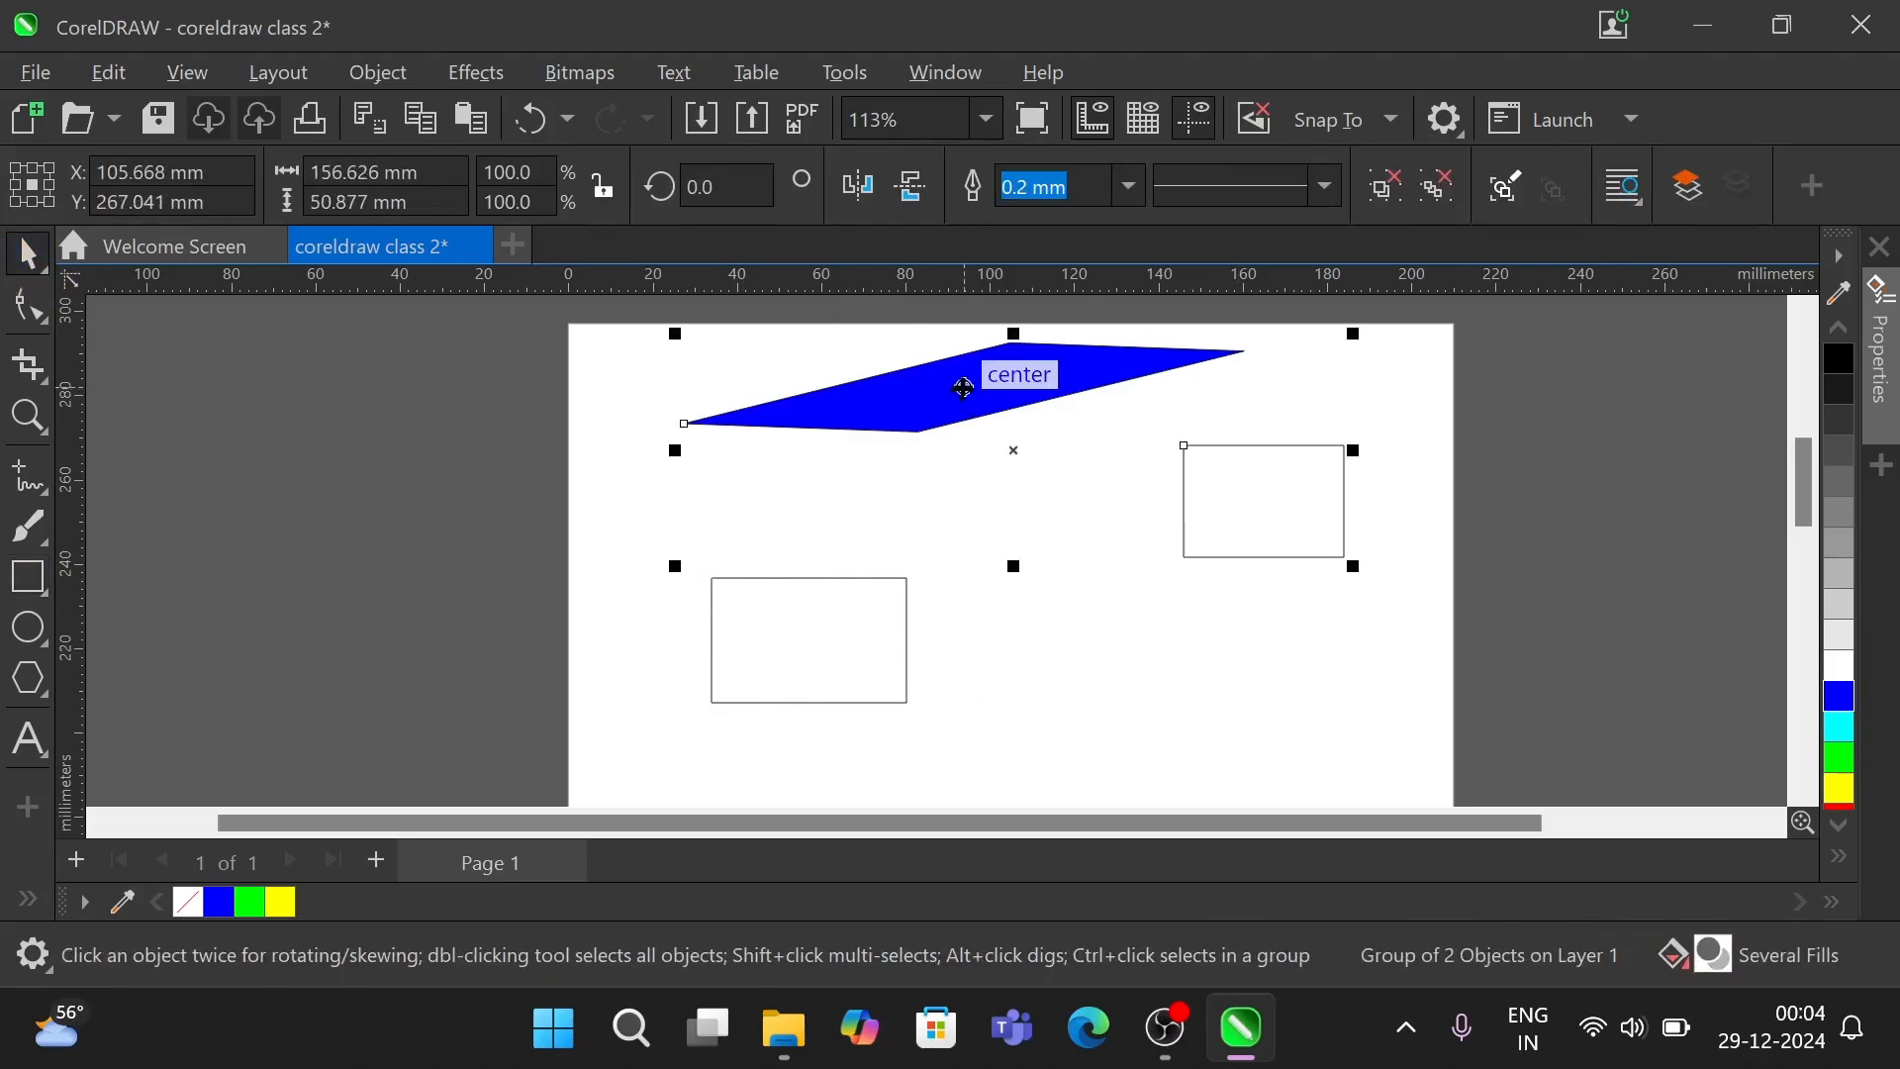
pyautogui.press('Delete')
# - Move the remaining rectangle up and right to about X 98 mm, Y 255 mm, and fill it with blue
pyautogui.moveTo(840, 629); pyautogui.dragTo(1011, 492)
pyautogui.click(1001, 495)
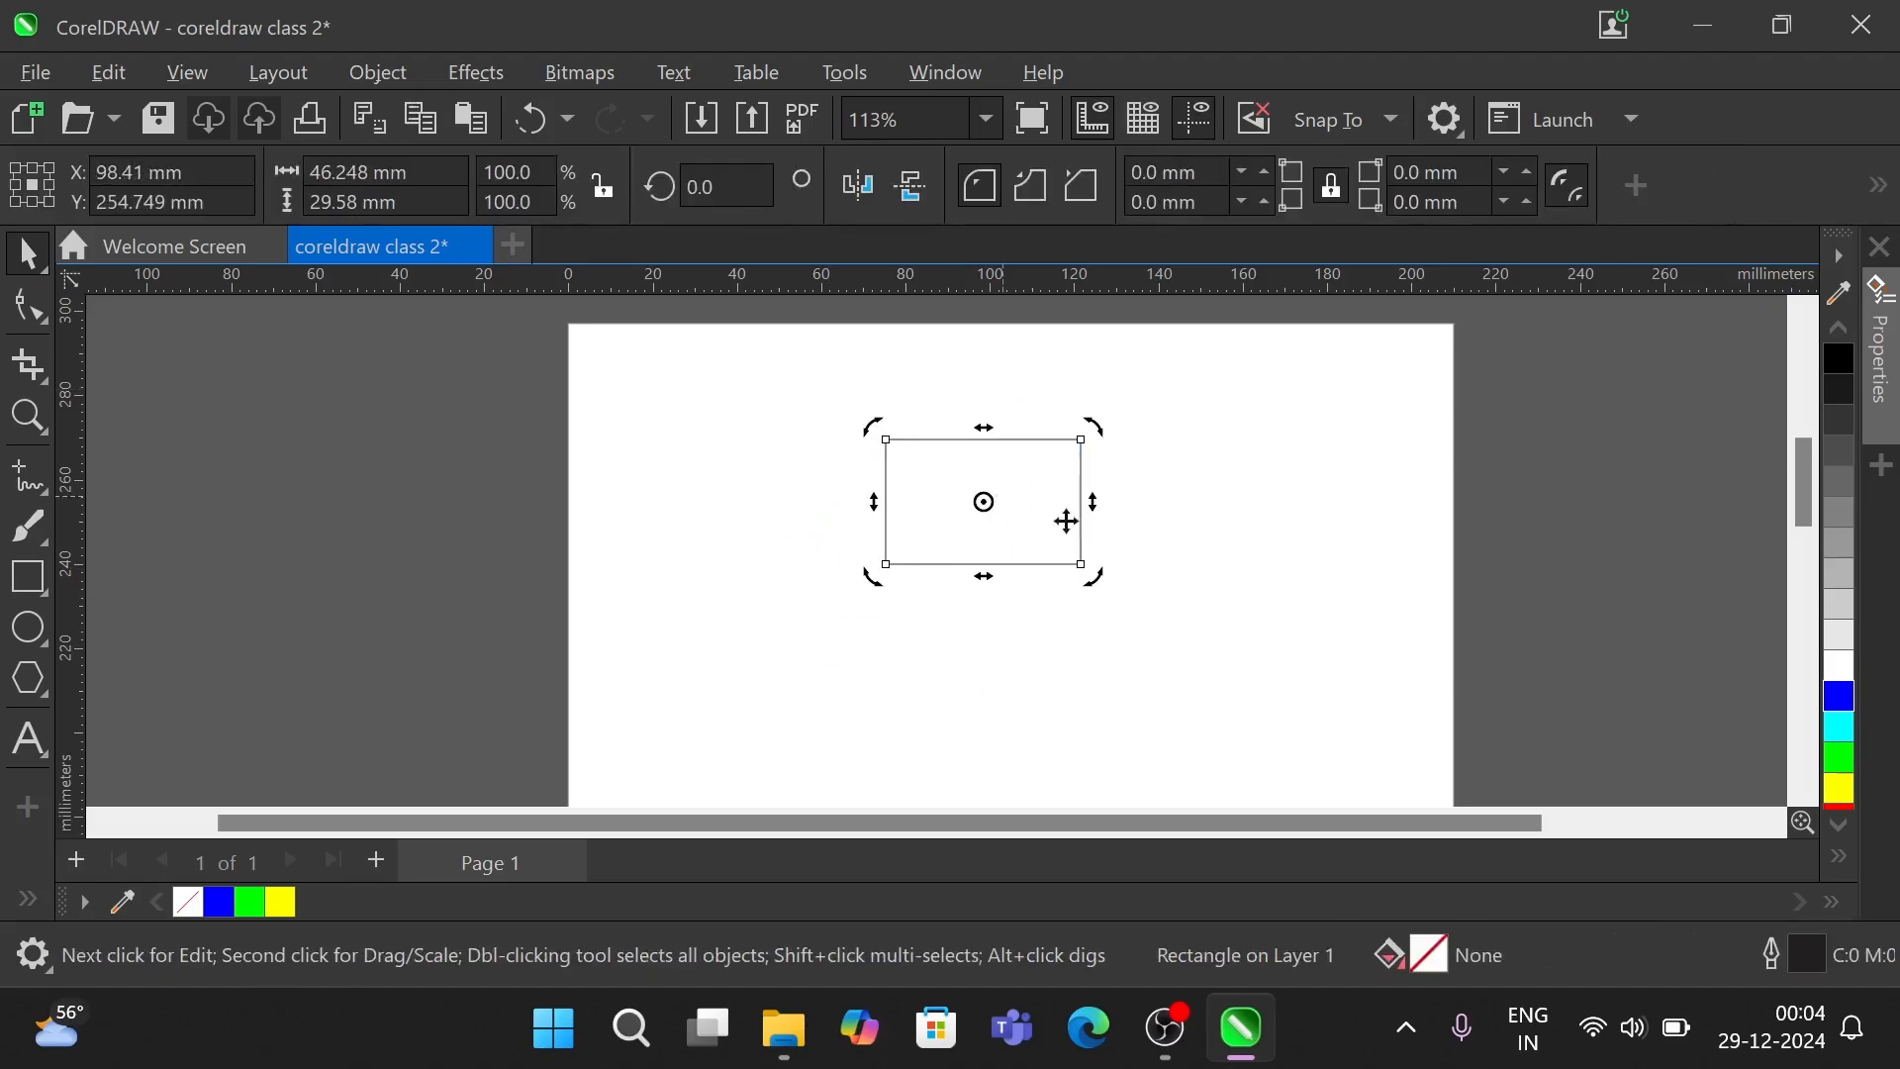
pyautogui.click(1841, 699)
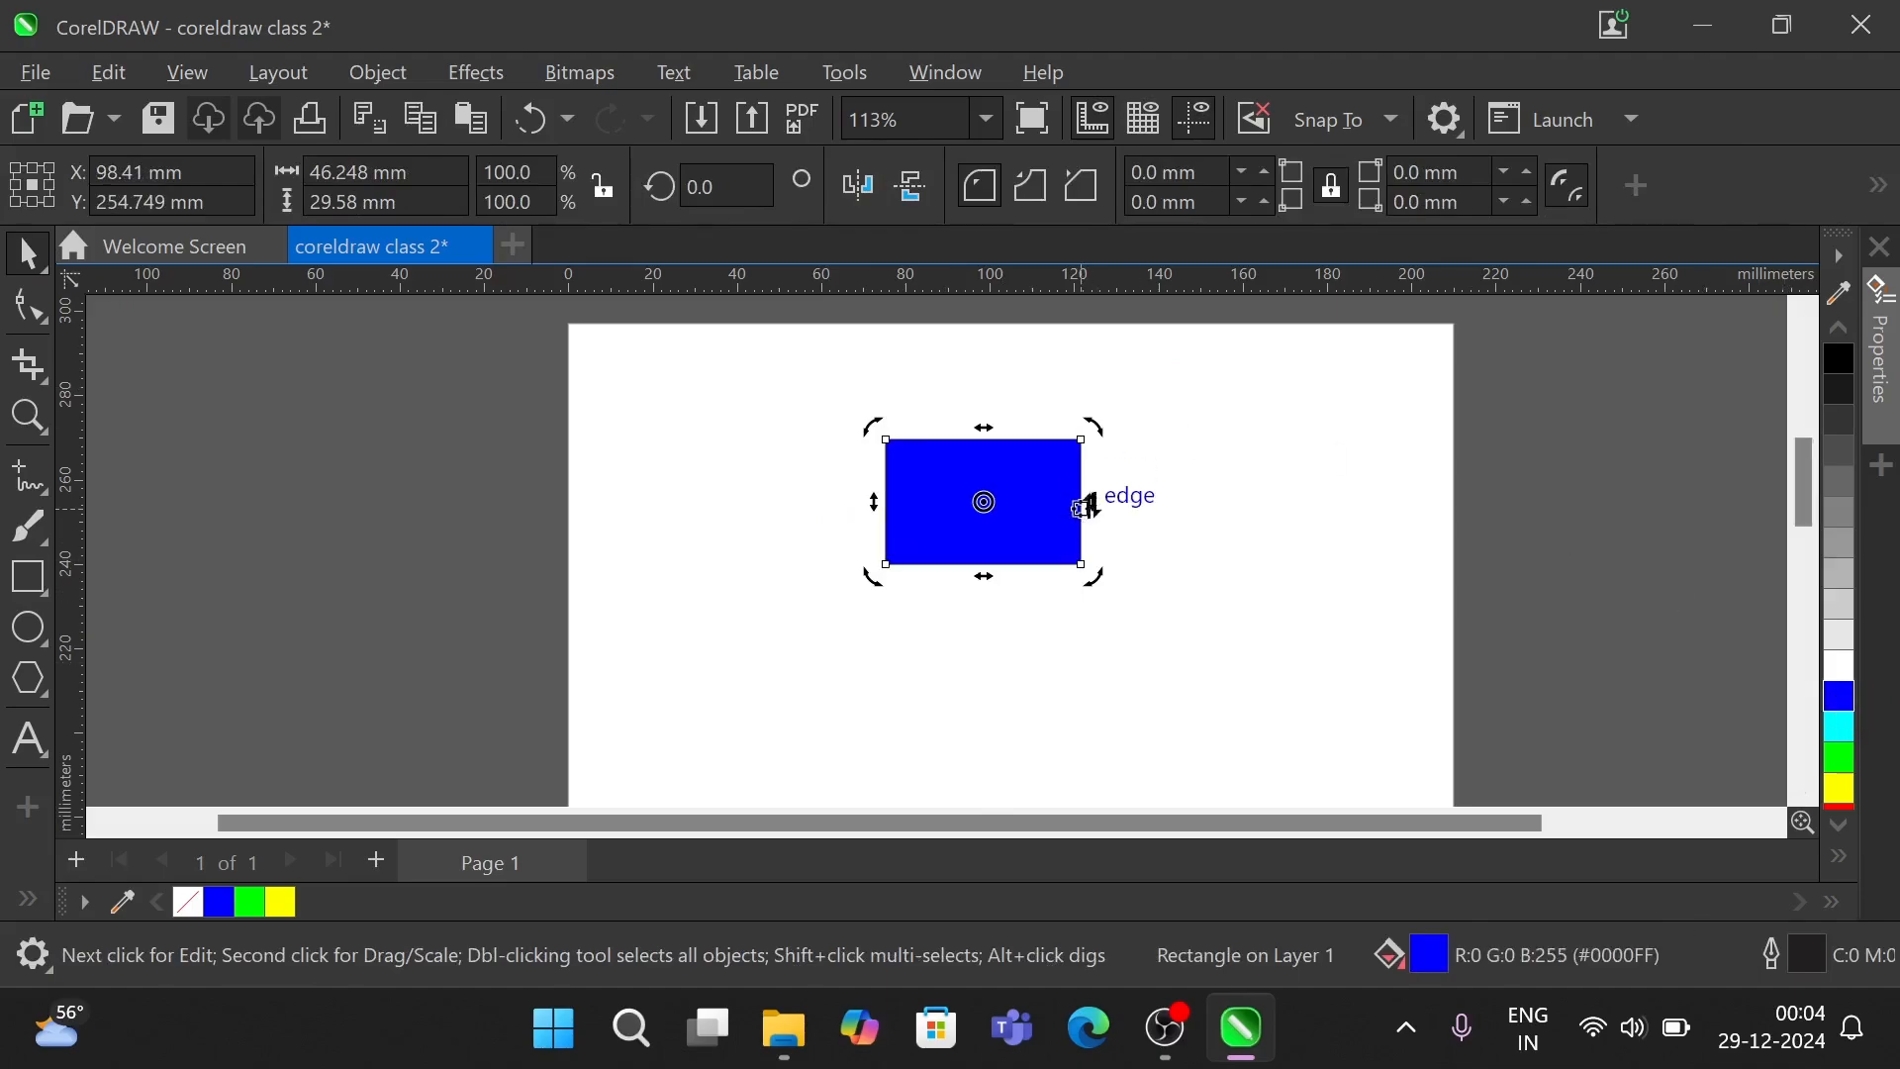
# - Skew the blue rectangle vertically with the Pick tool, first raising its right side, then lowering it until the shape is about 47 mm high
pyautogui.moveTo(1081, 496); pyautogui.dragTo(1178, 401)
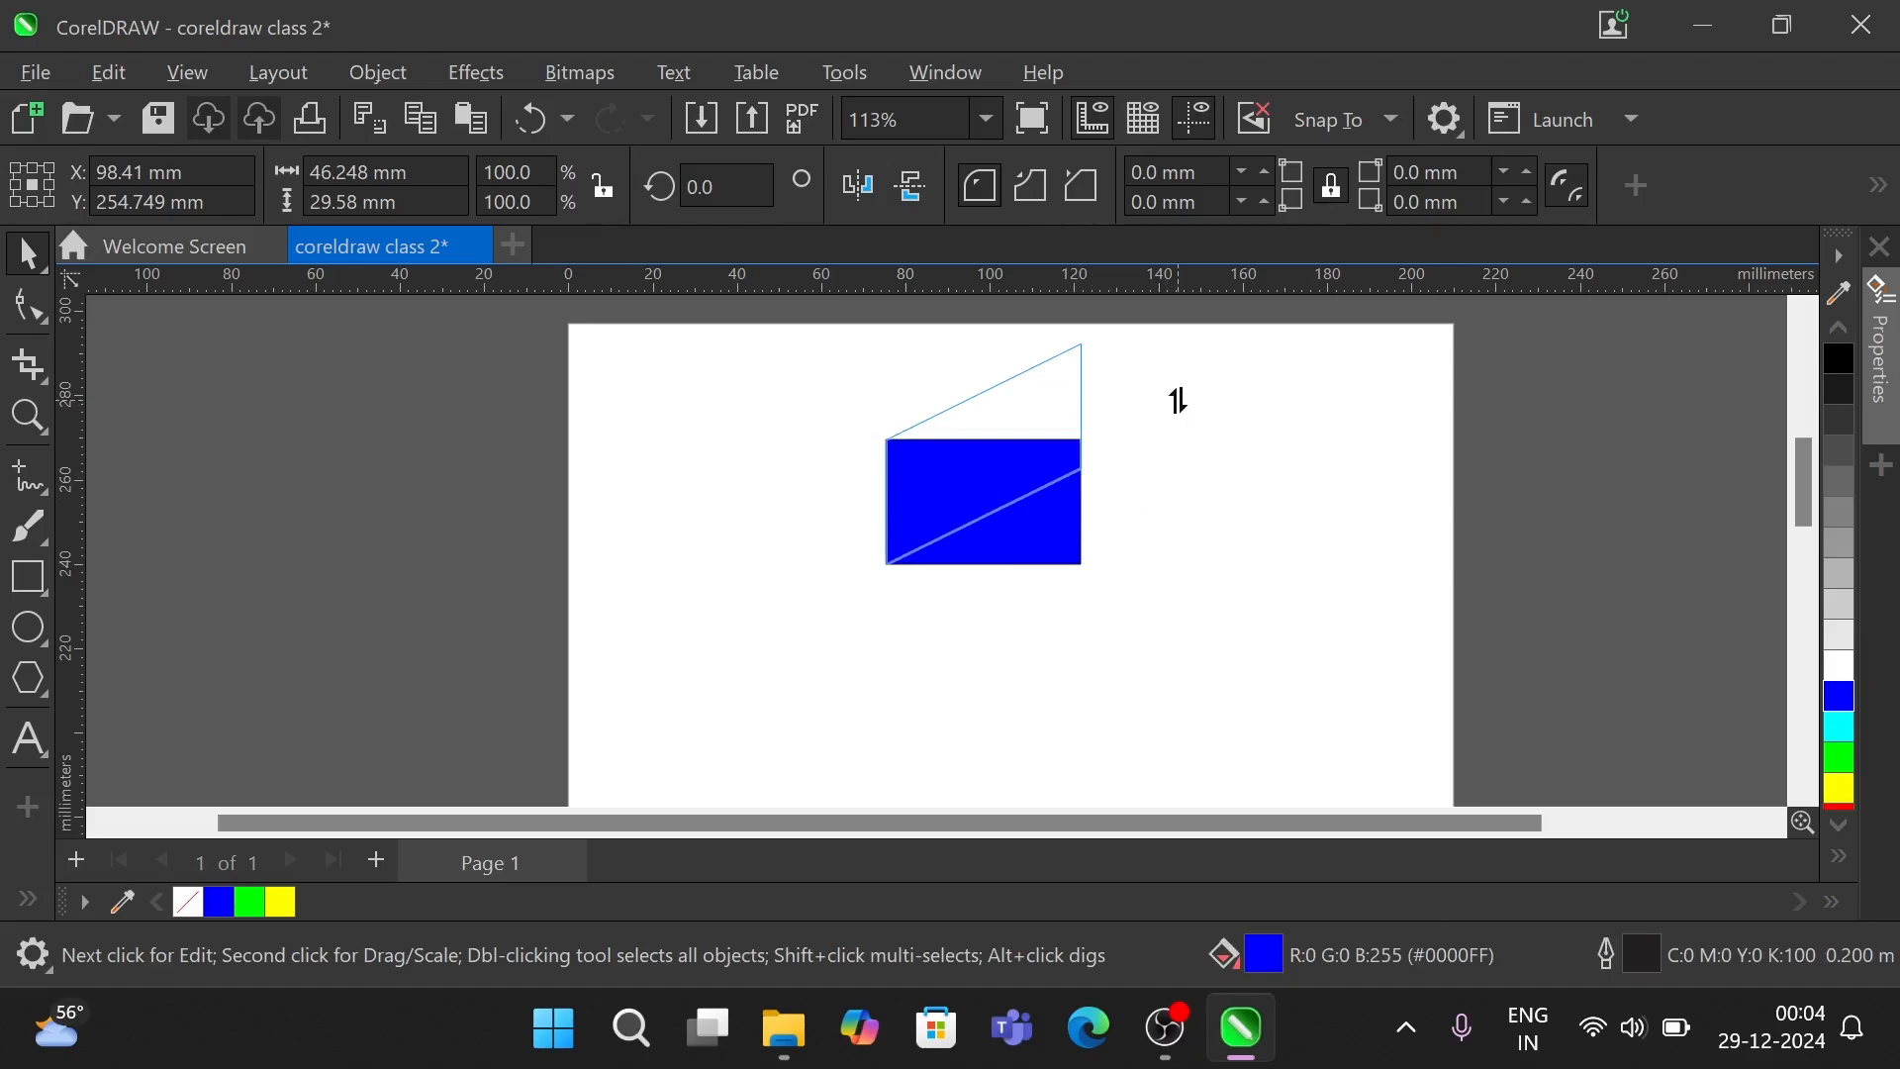
pyautogui.moveTo(1177, 401); pyautogui.dragTo(1178, 402)
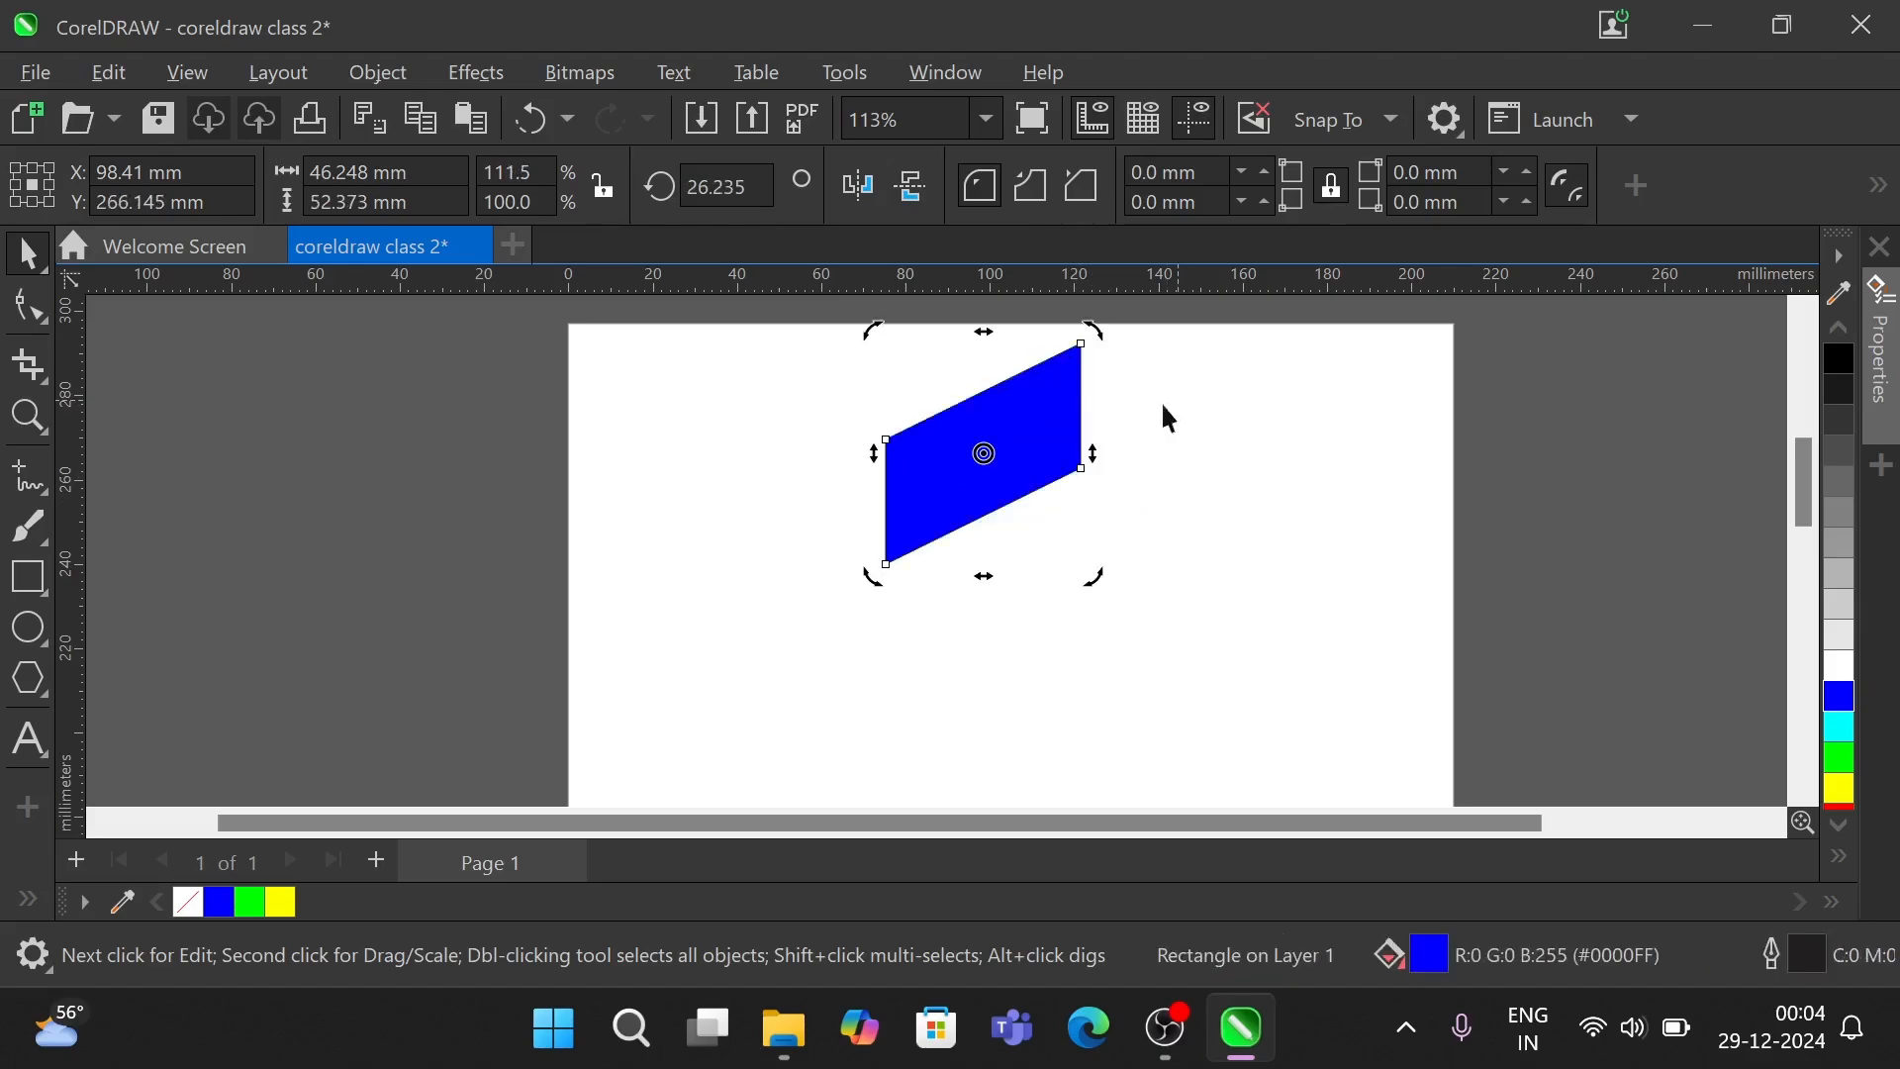
pyautogui.moveTo(1093, 453); pyautogui.dragTo(1084, 636)
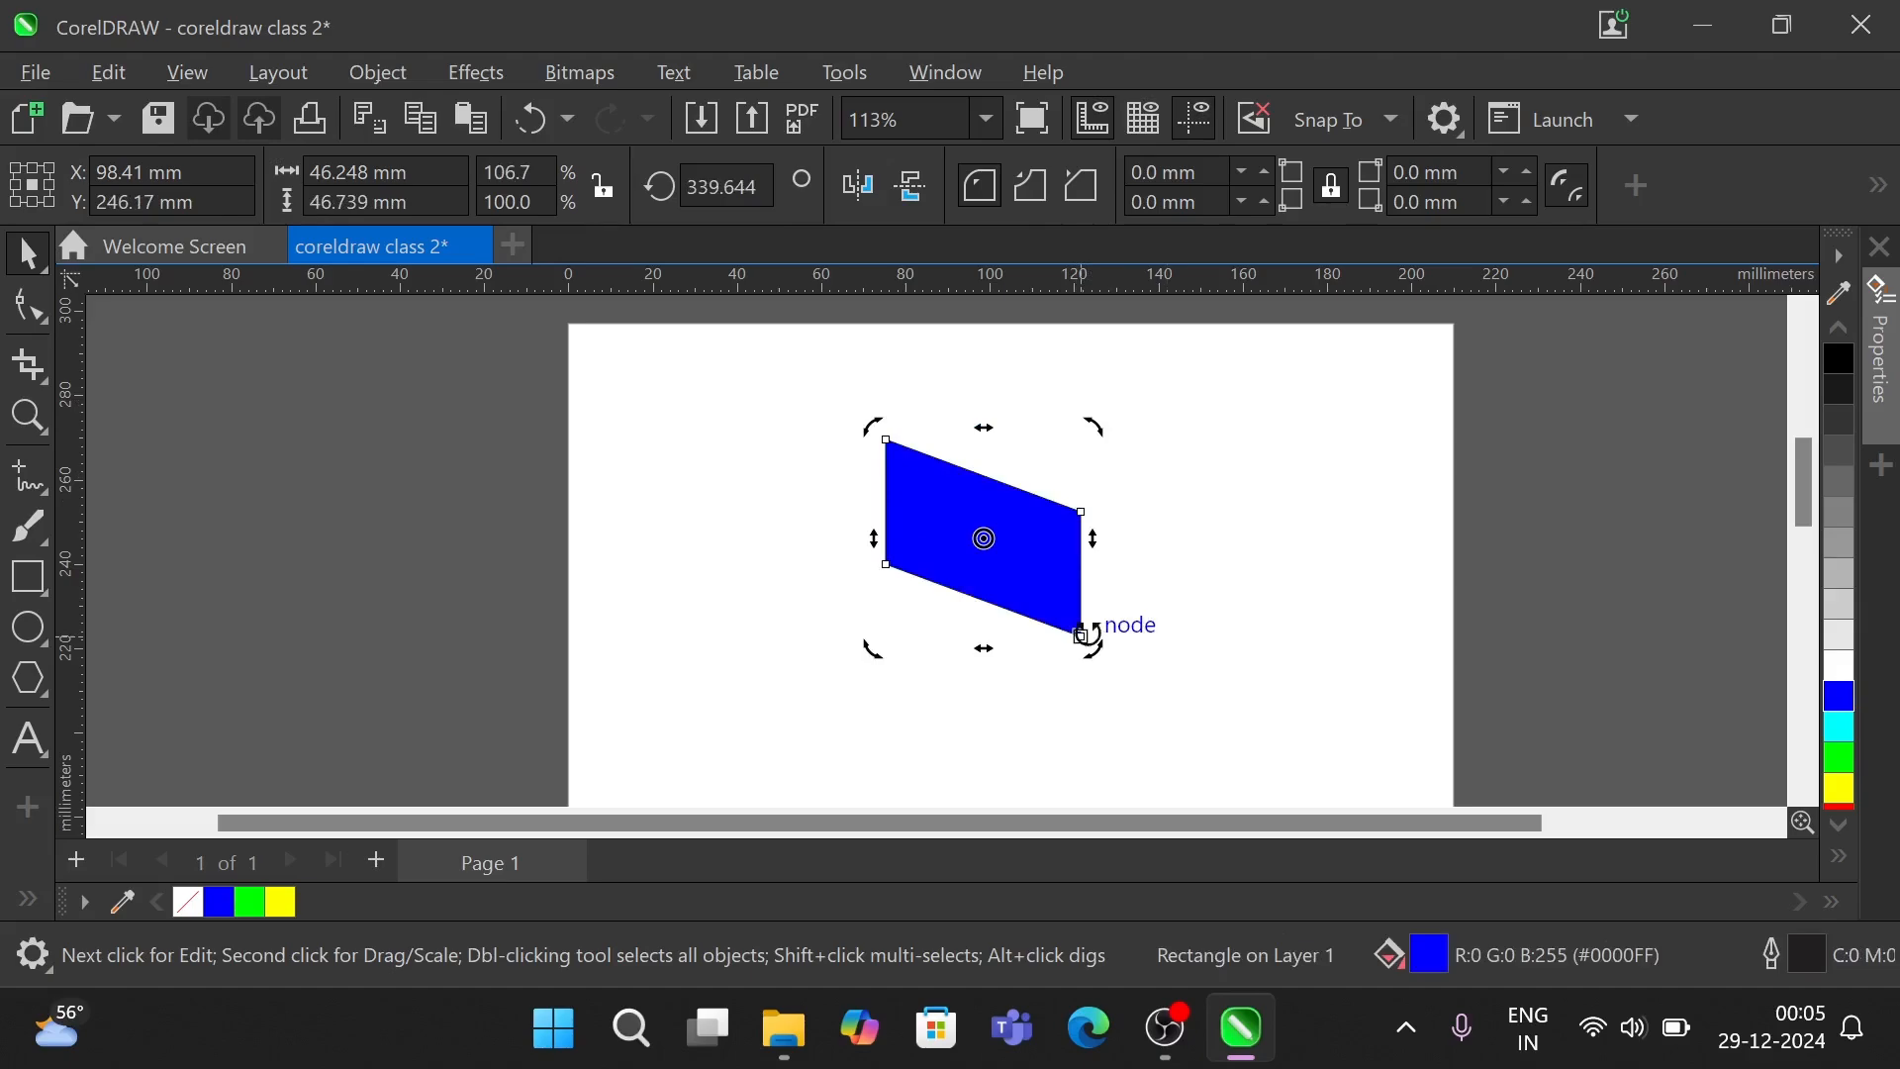
# - Skew the blue shape repeatedly from near its centre with Free Transform's free skew, ending at about 107 × 51 mm
pyautogui.click(46, 273)
pyautogui.click(110, 340)
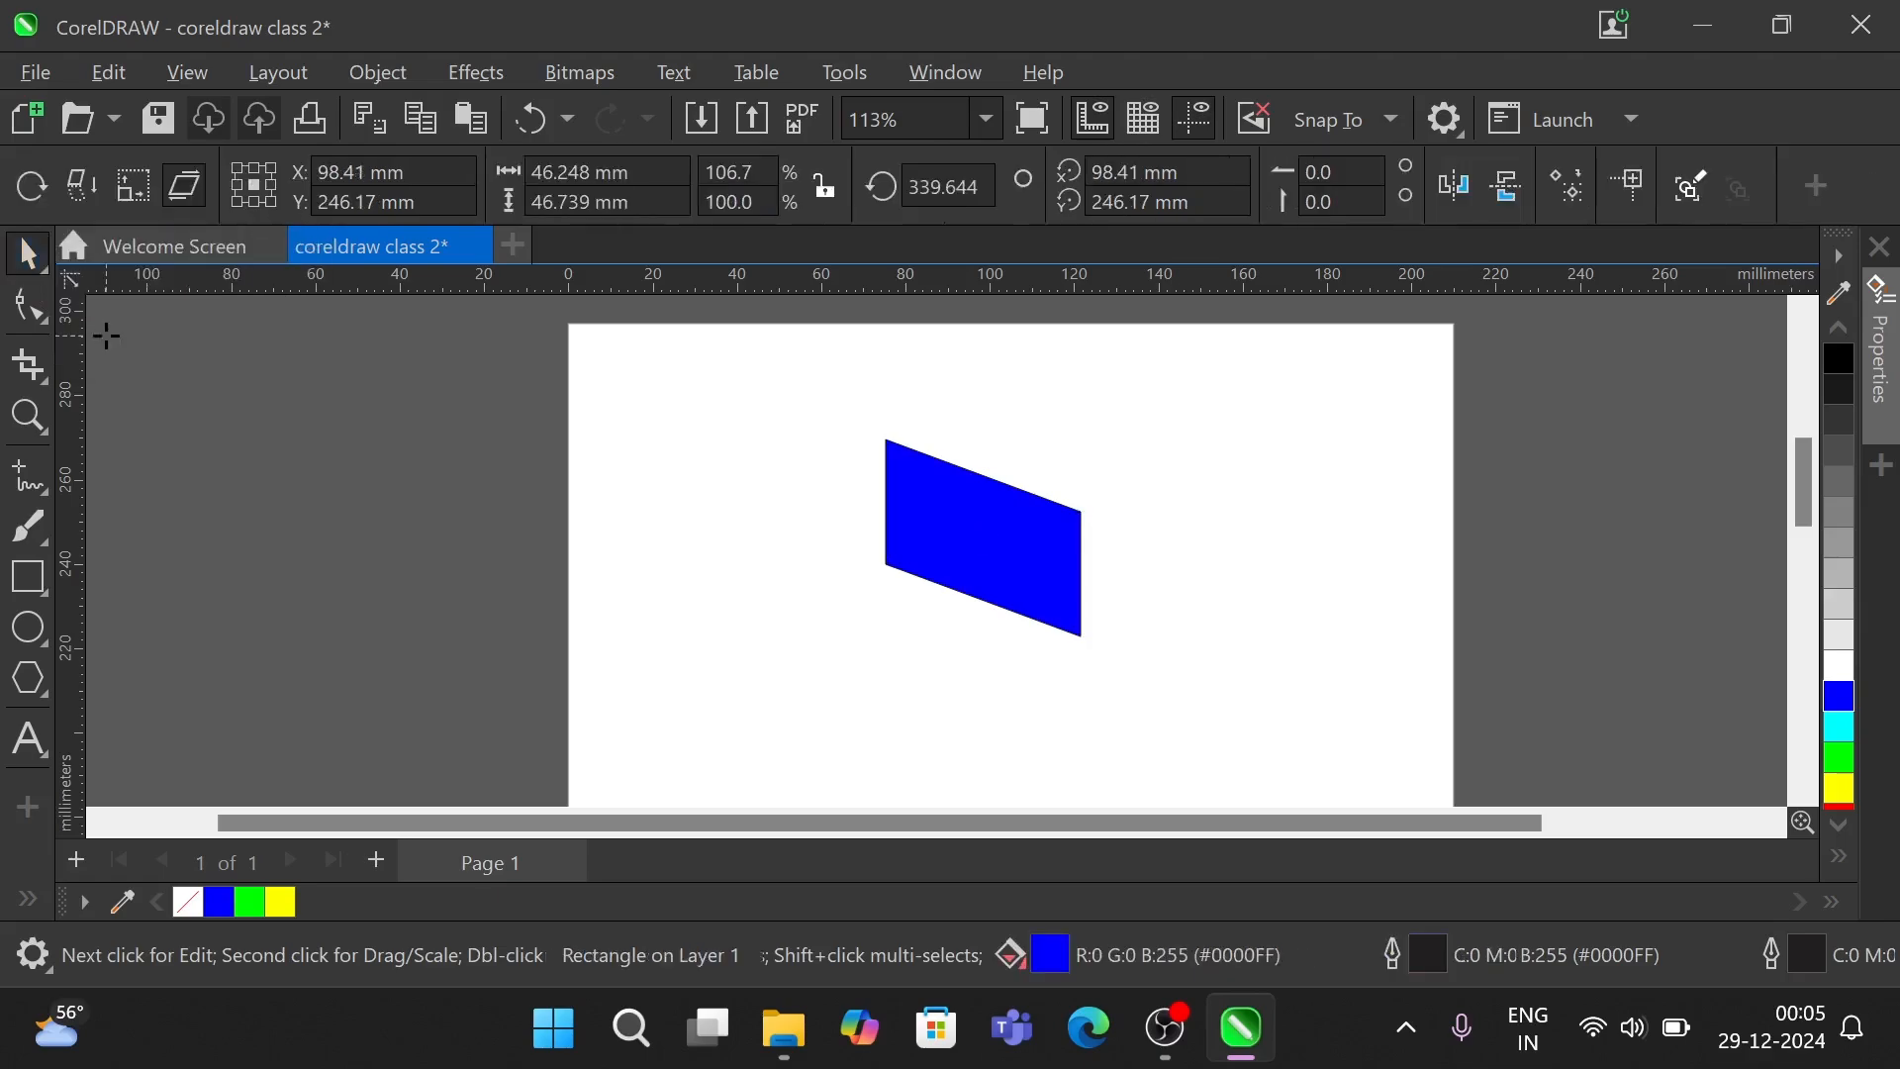
pyautogui.click(189, 197)
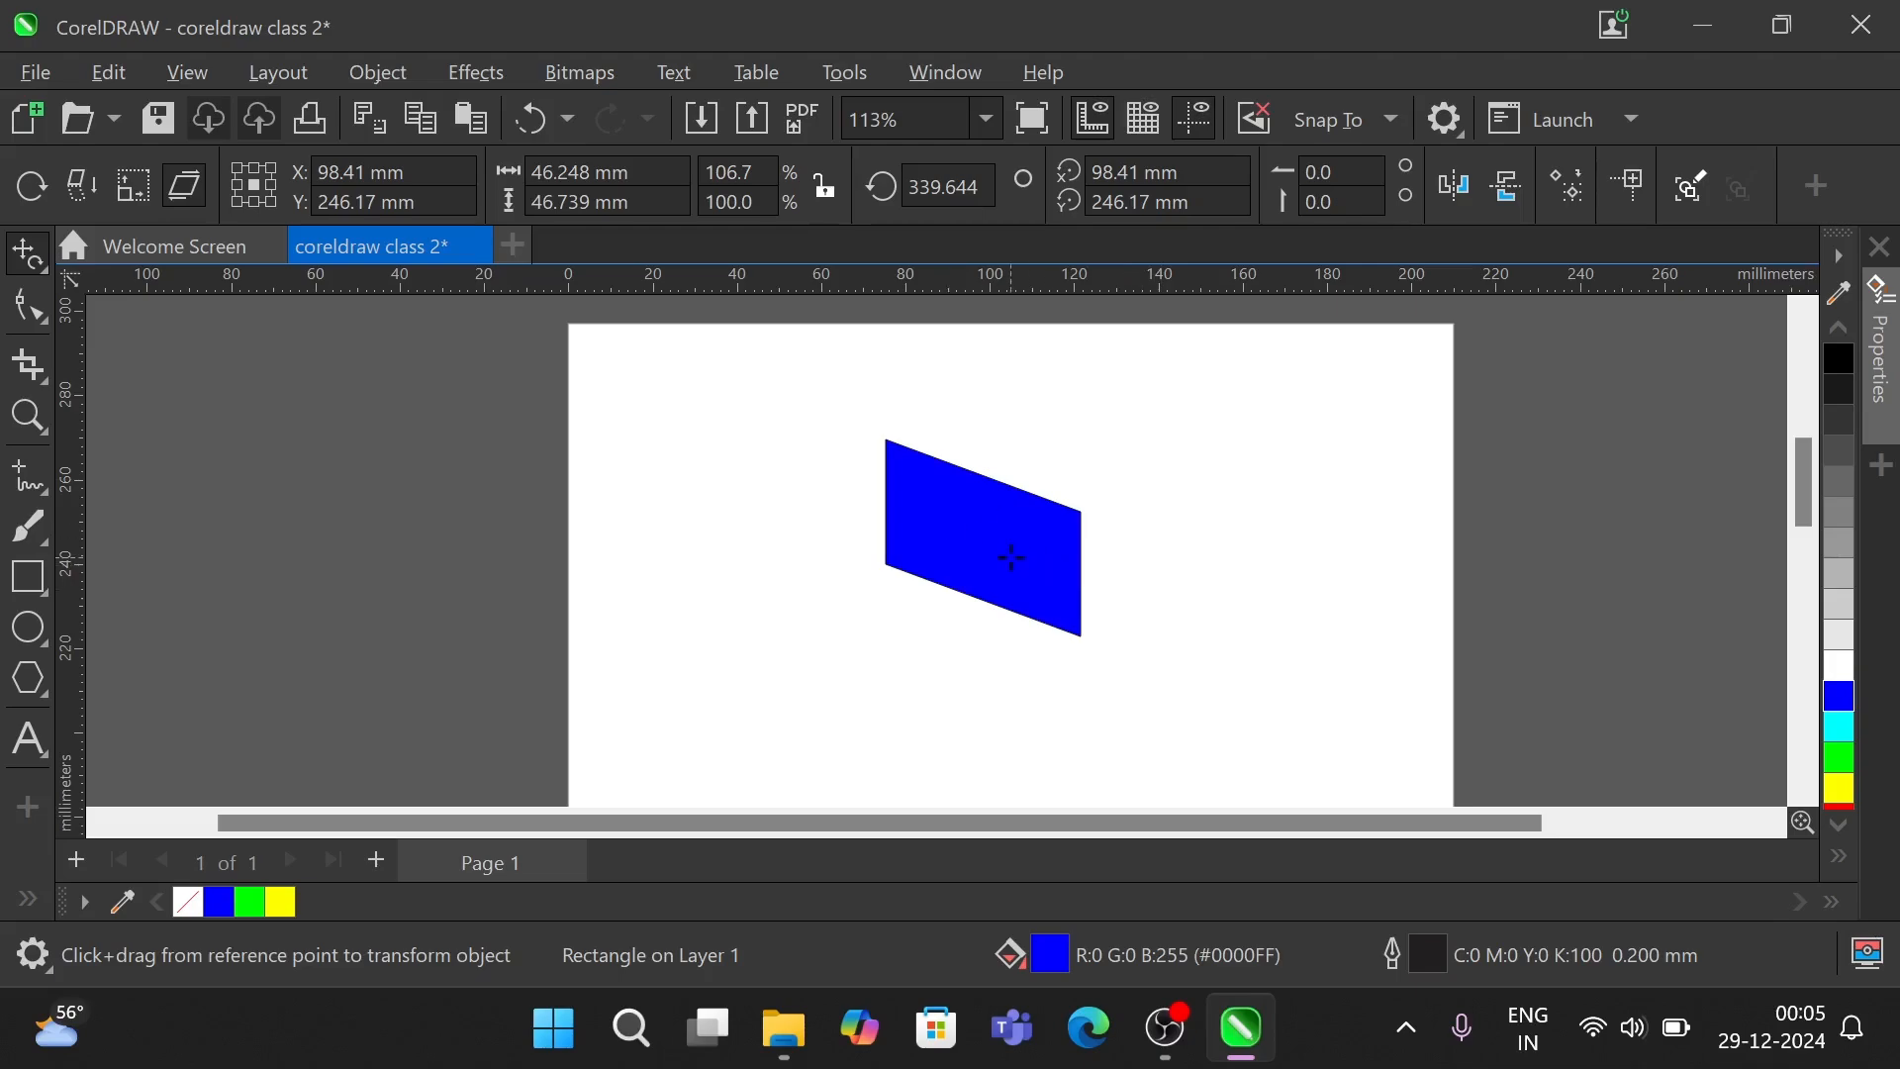
pyautogui.moveTo(1012, 557); pyautogui.dragTo(1056, 696)
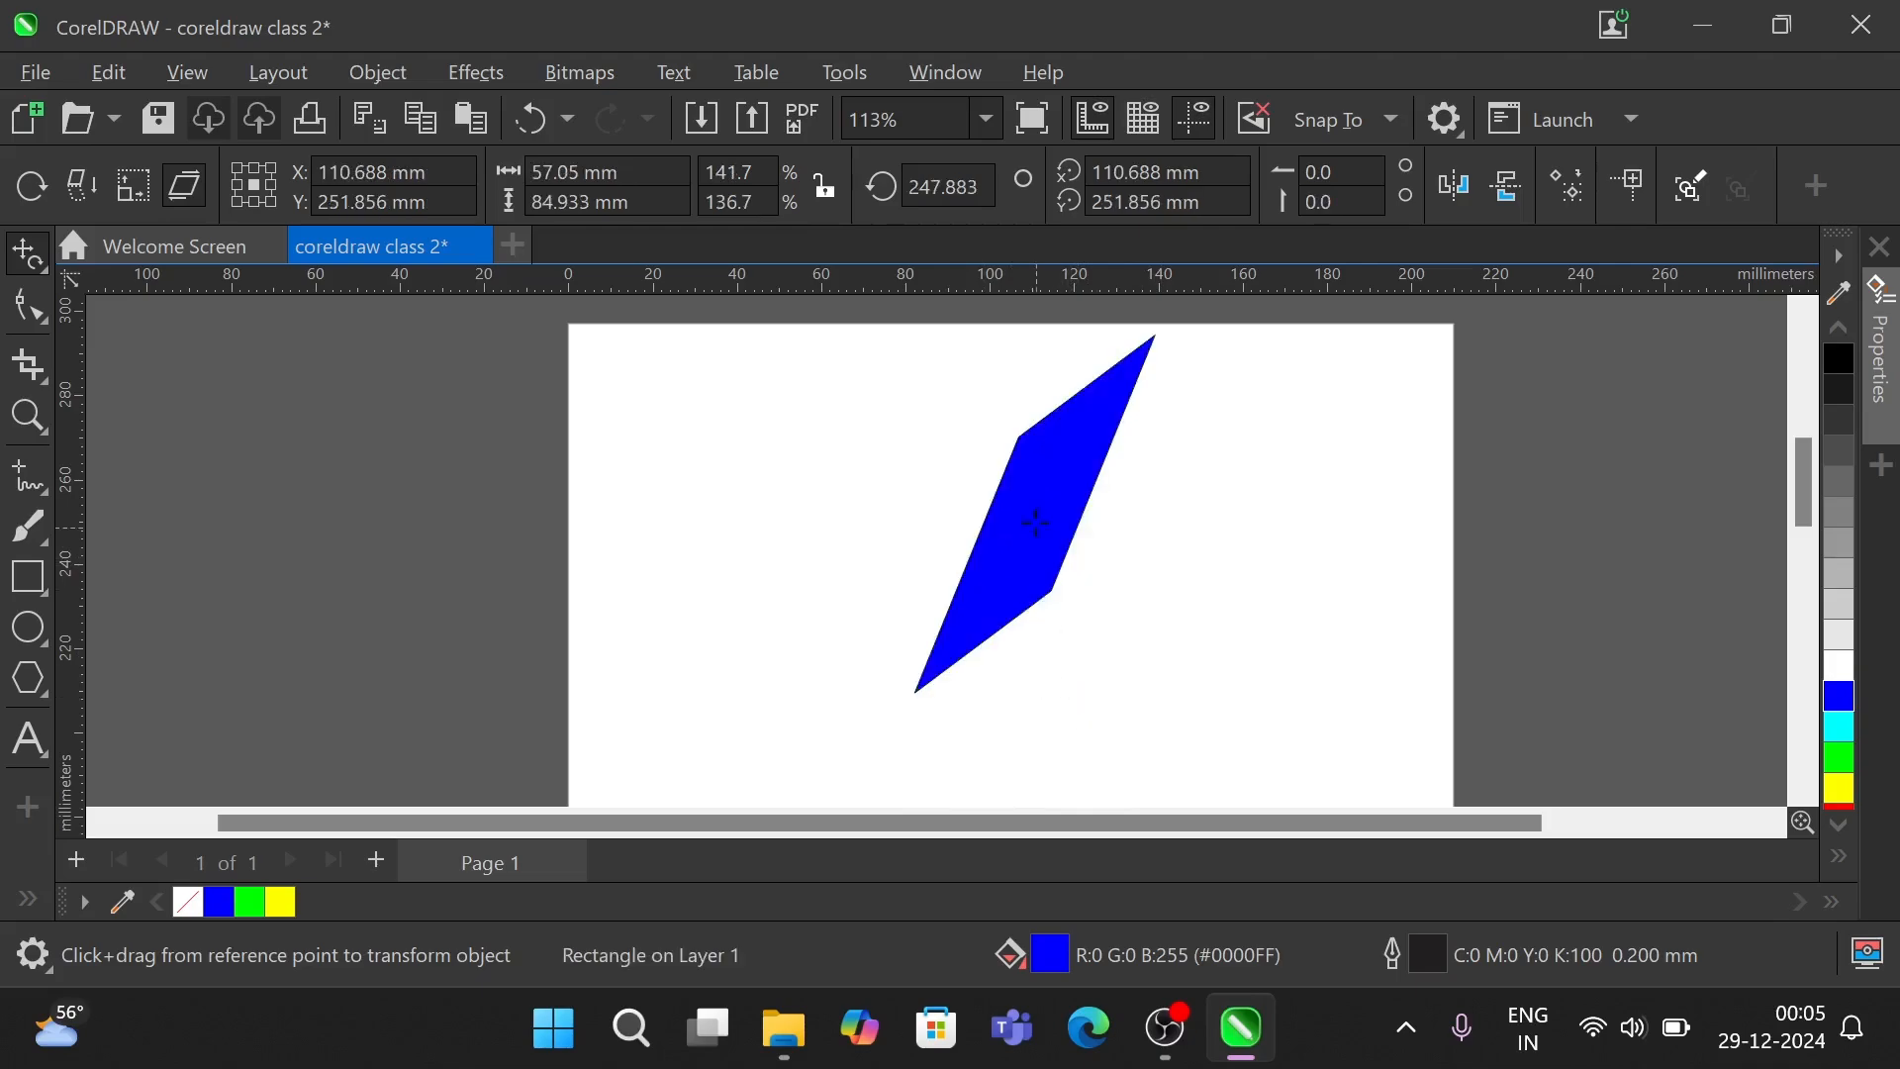
pyautogui.moveTo(1035, 522); pyautogui.dragTo(1186, 624)
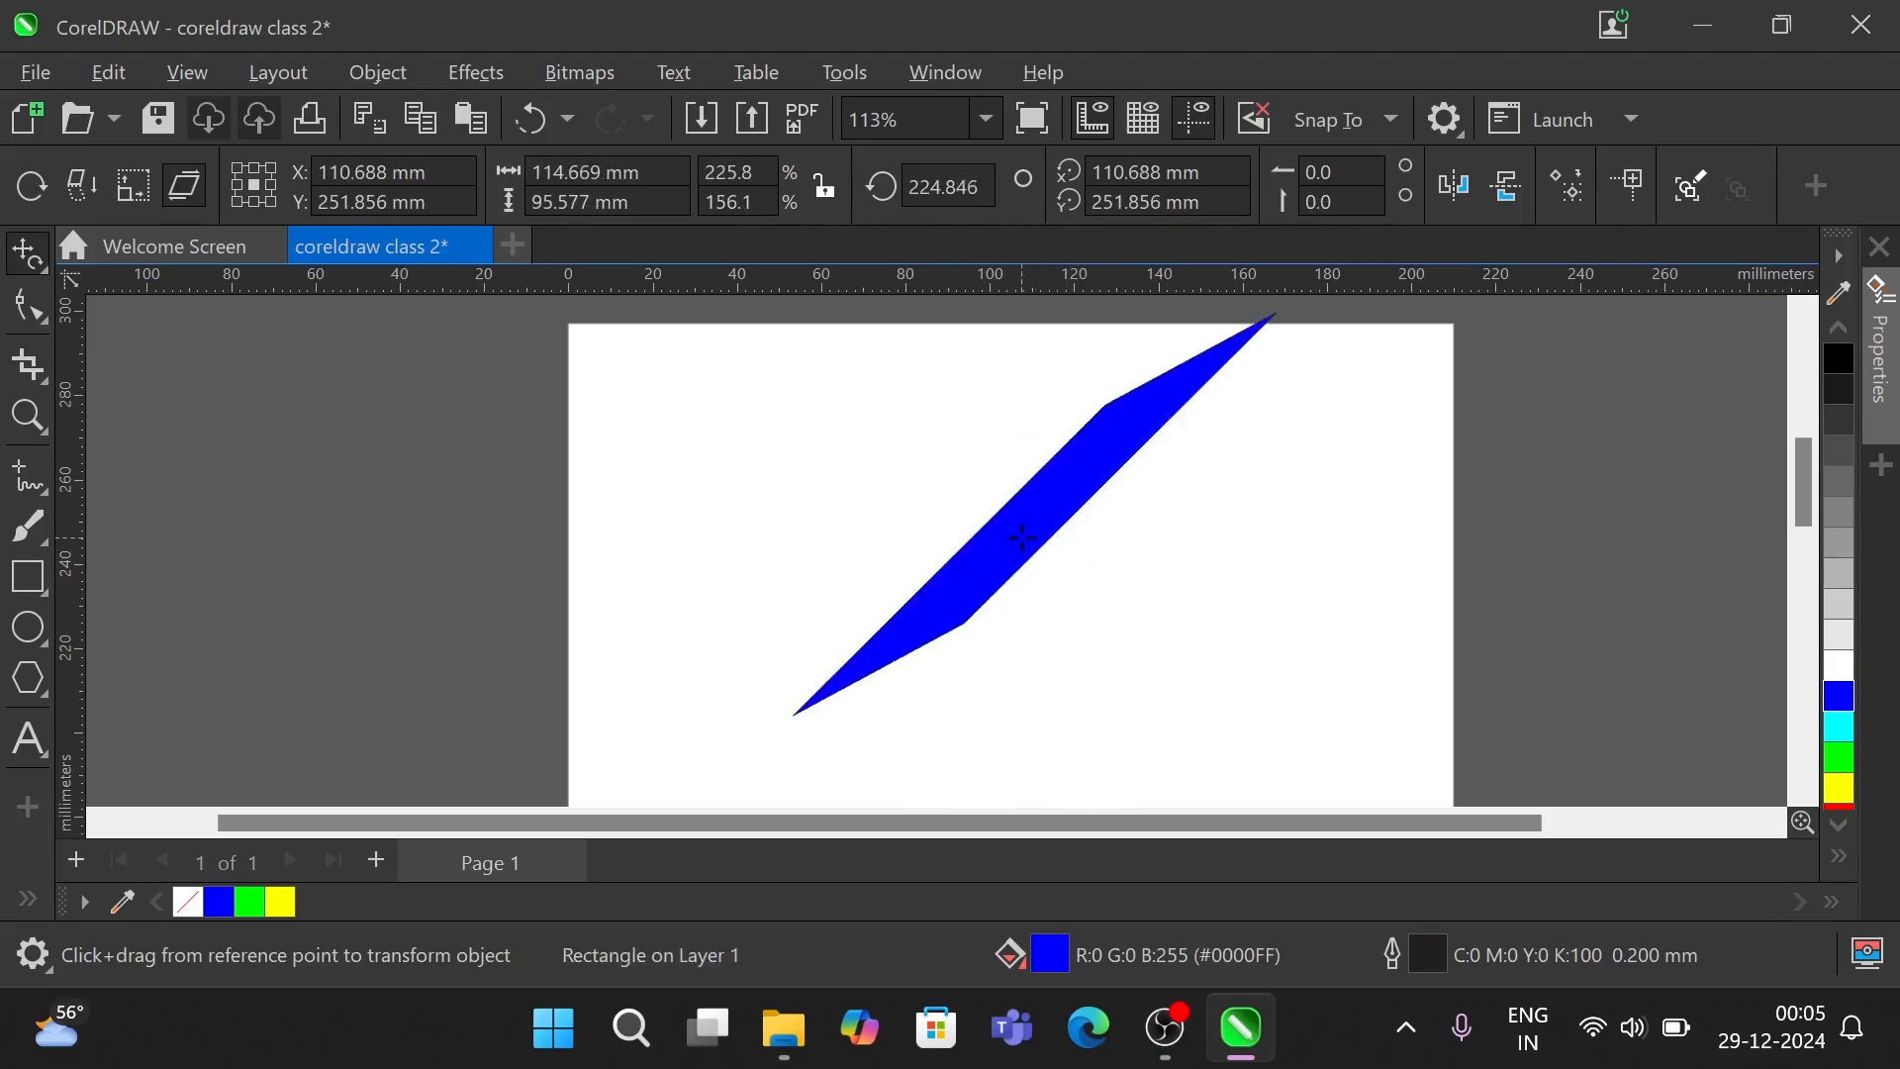
pyautogui.moveTo(1035, 514); pyautogui.dragTo(1070, 575)
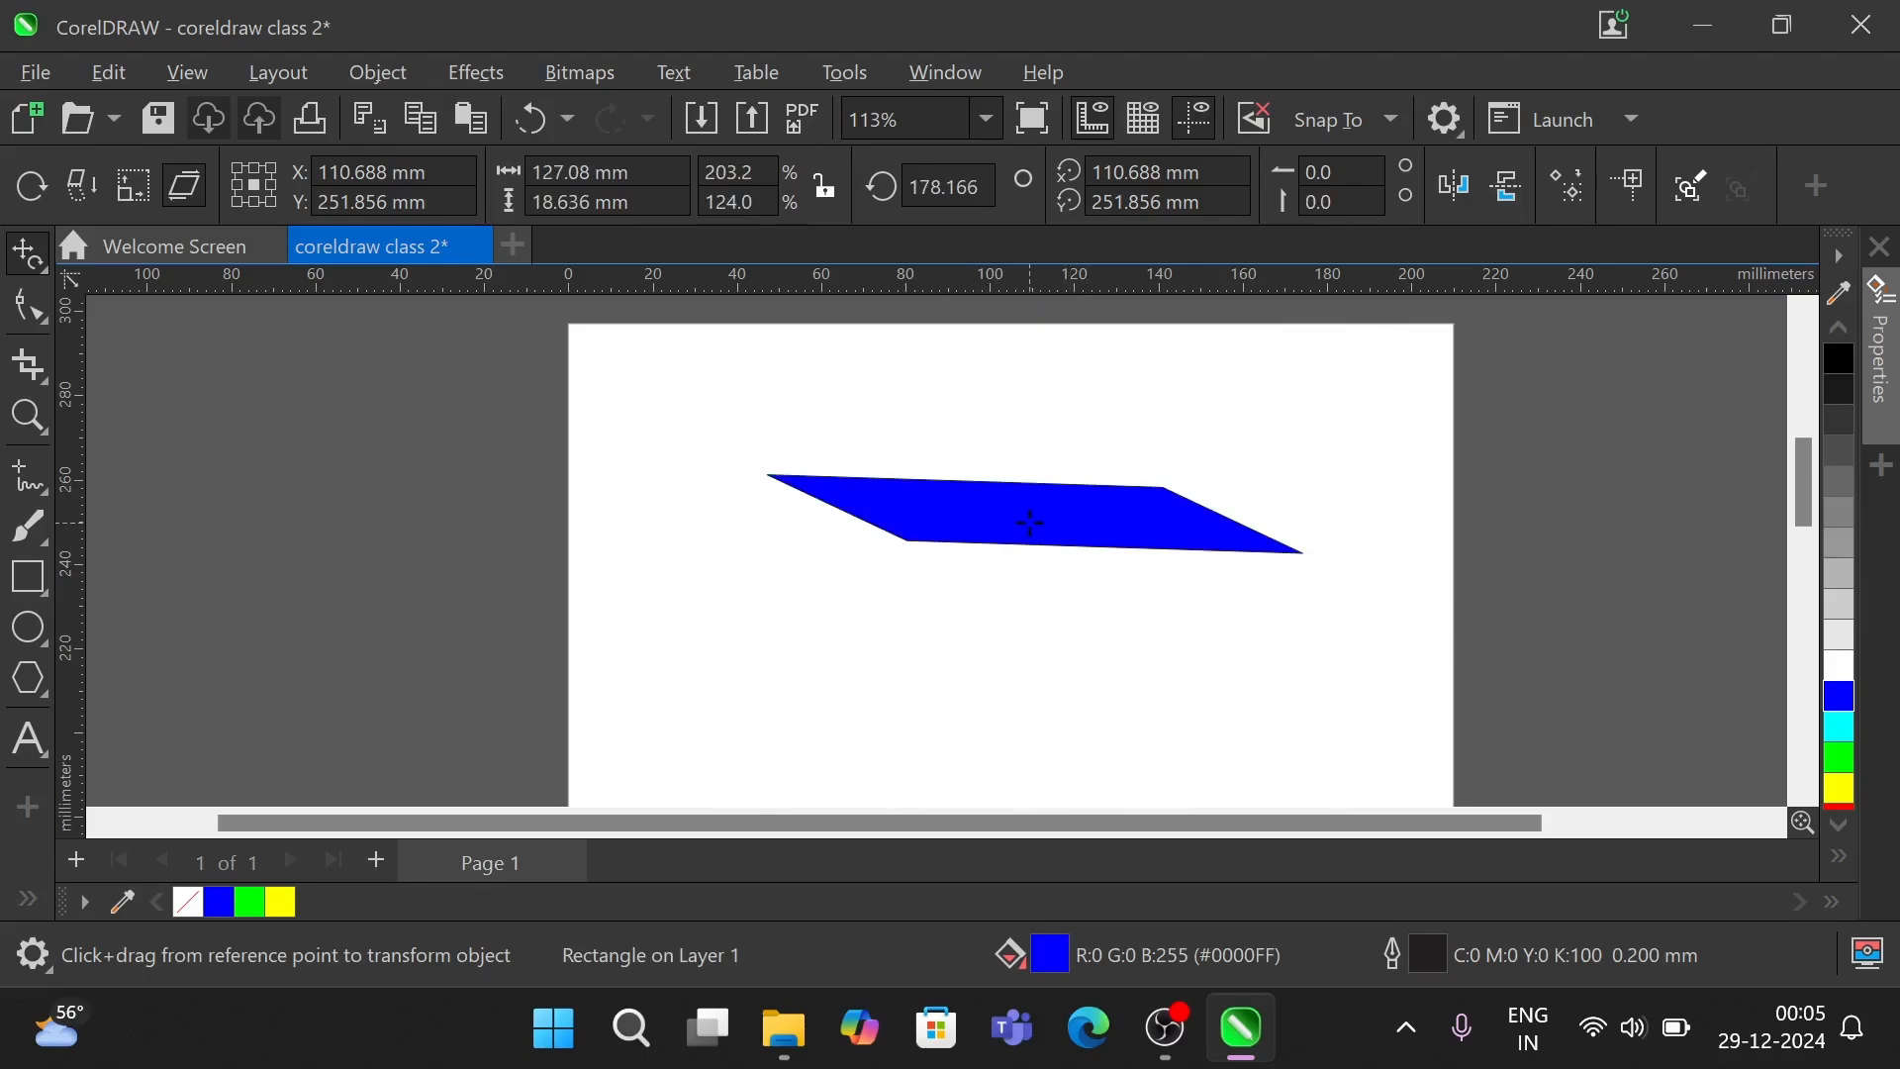
pyautogui.moveTo(1036, 514); pyautogui.dragTo(1093, 492)
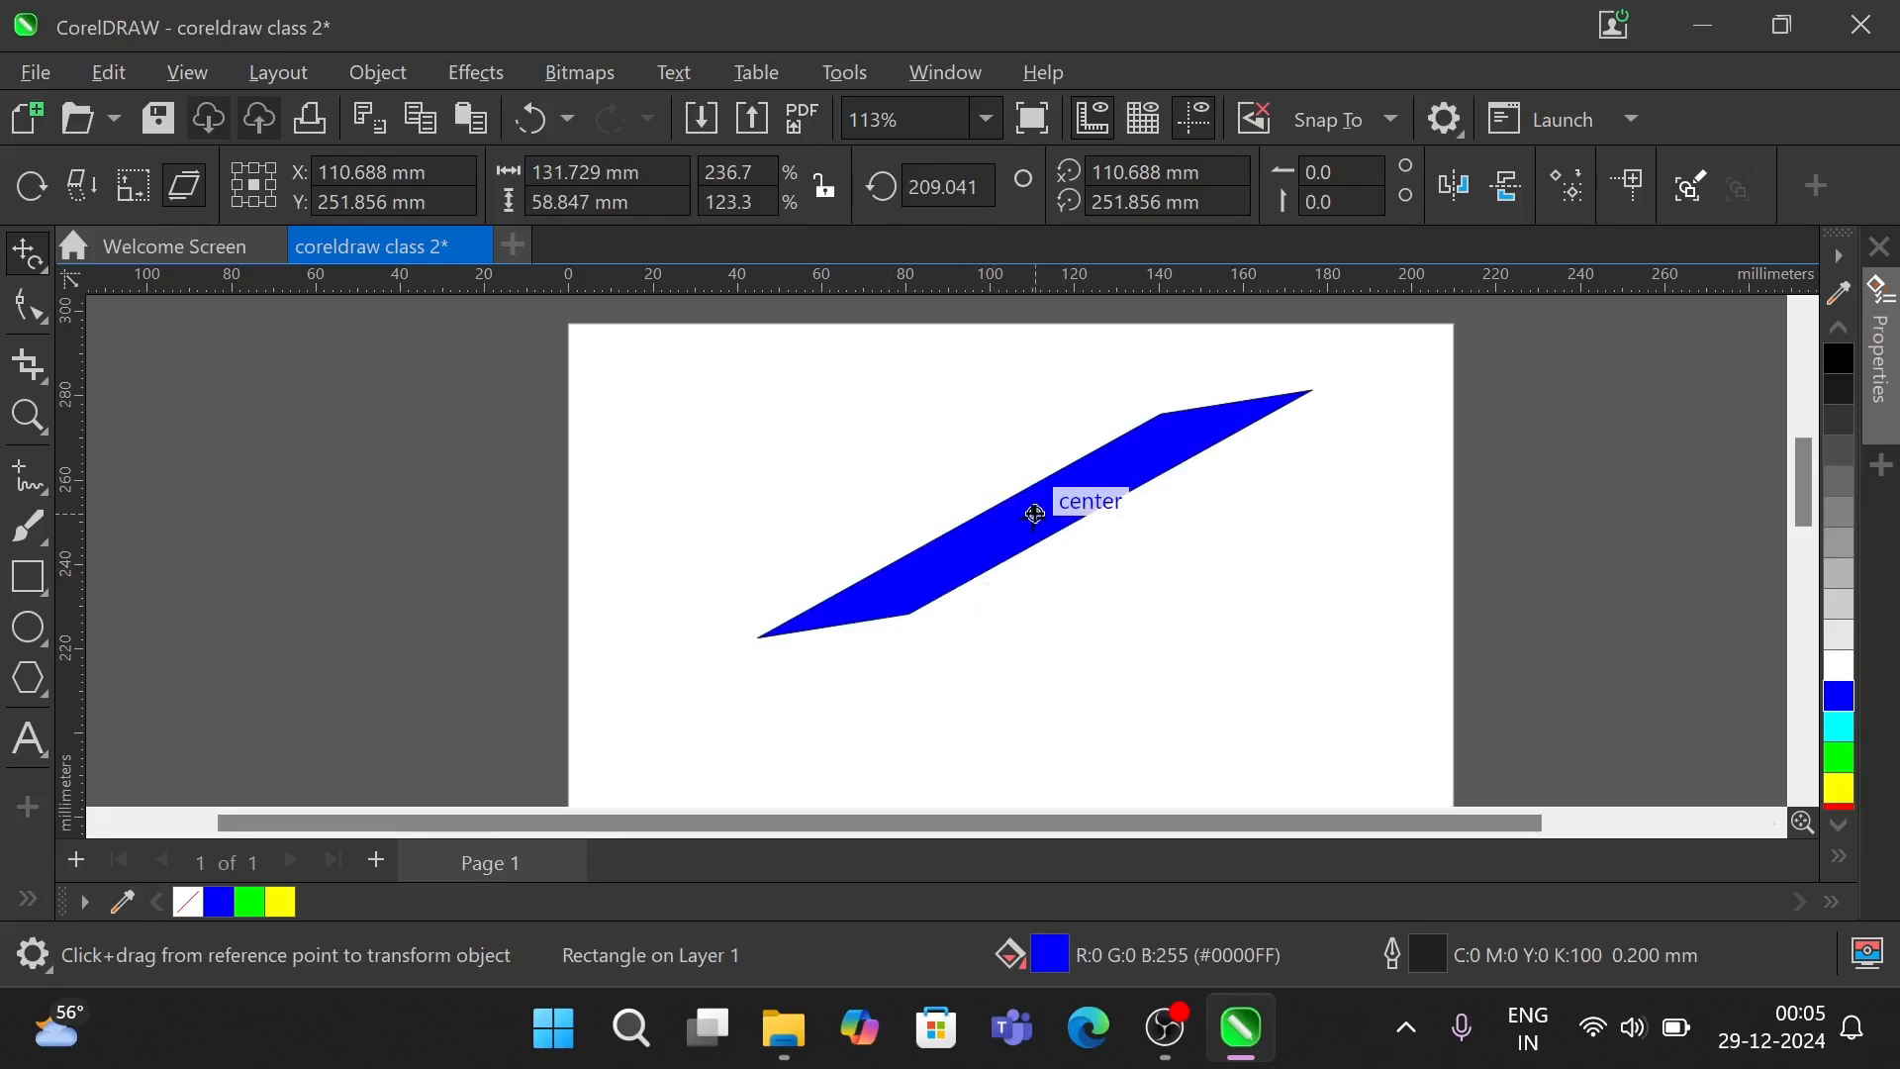
pyautogui.moveTo(1036, 513); pyautogui.dragTo(1069, 560)
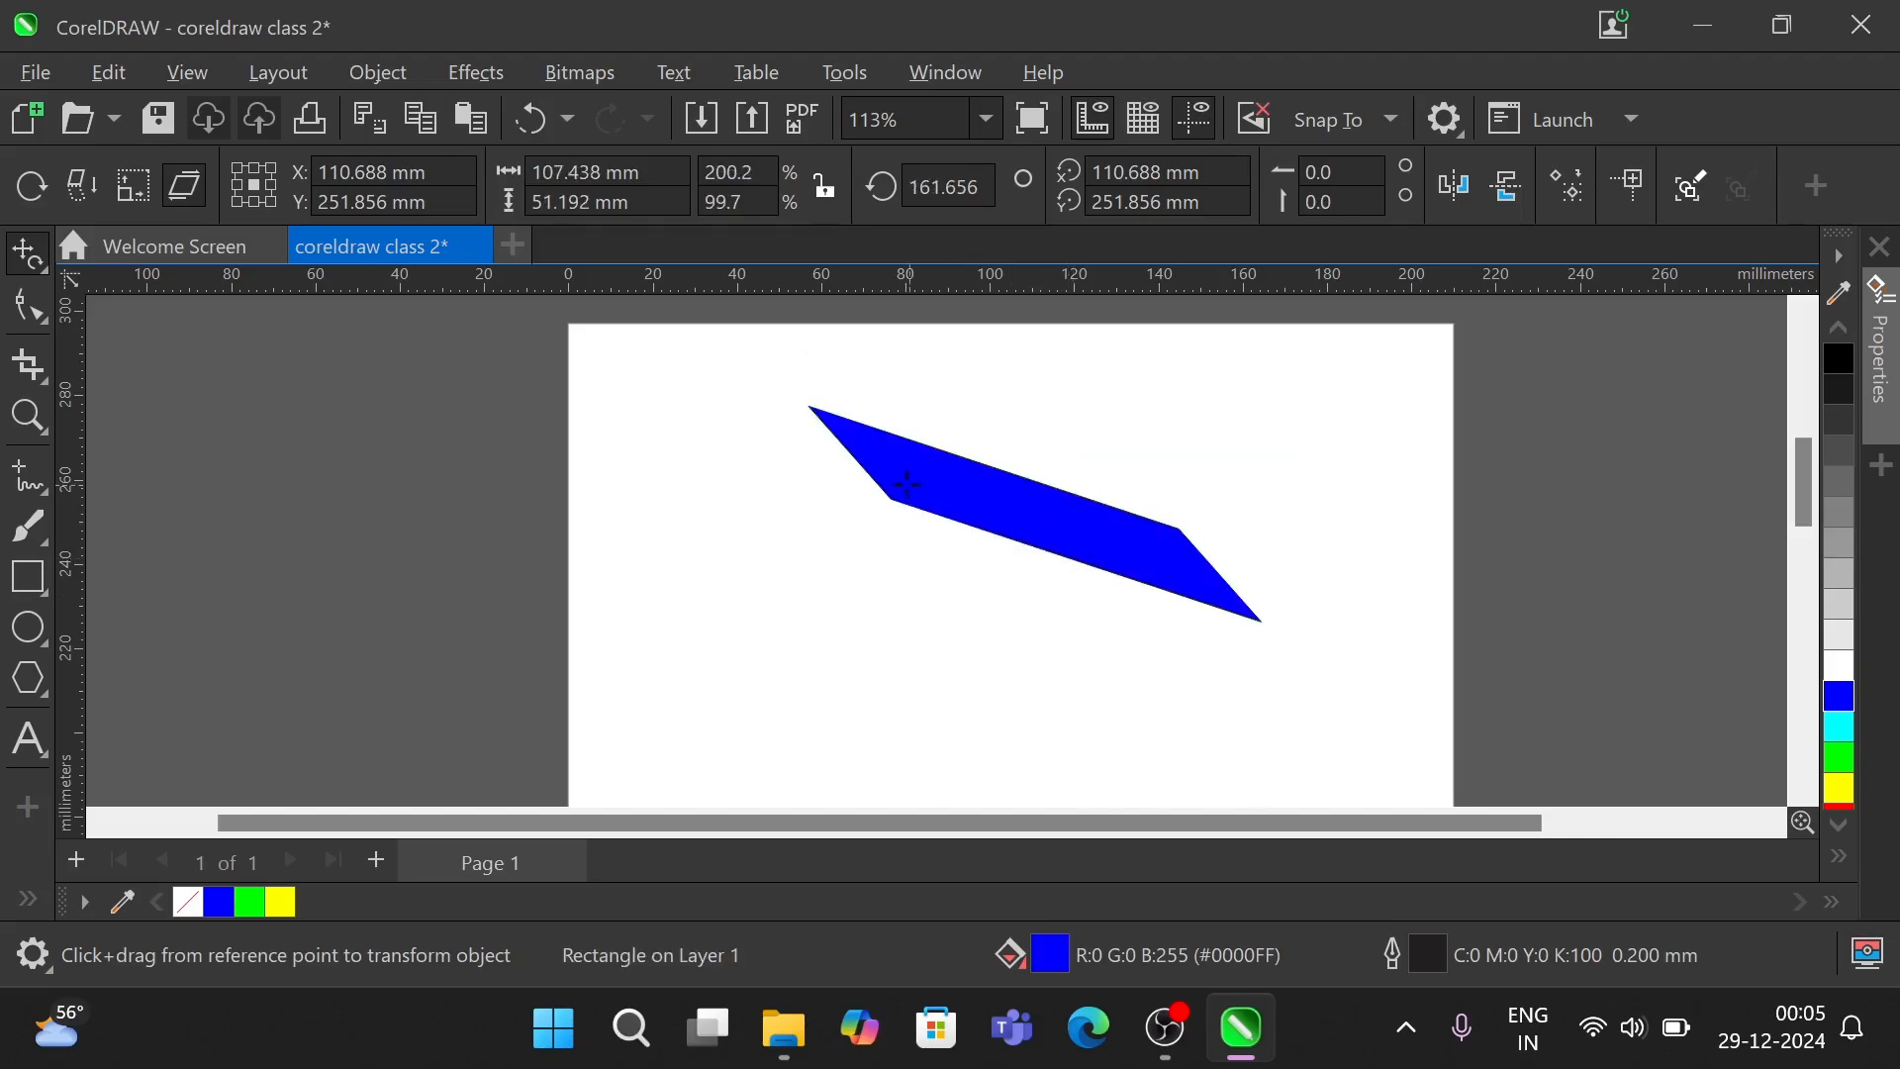
# - Try further free skews of the blue shape from anchor points near its ends and middle, reaching about 179 × 30 mm
pyautogui.moveTo(896, 479); pyautogui.dragTo(905, 523)
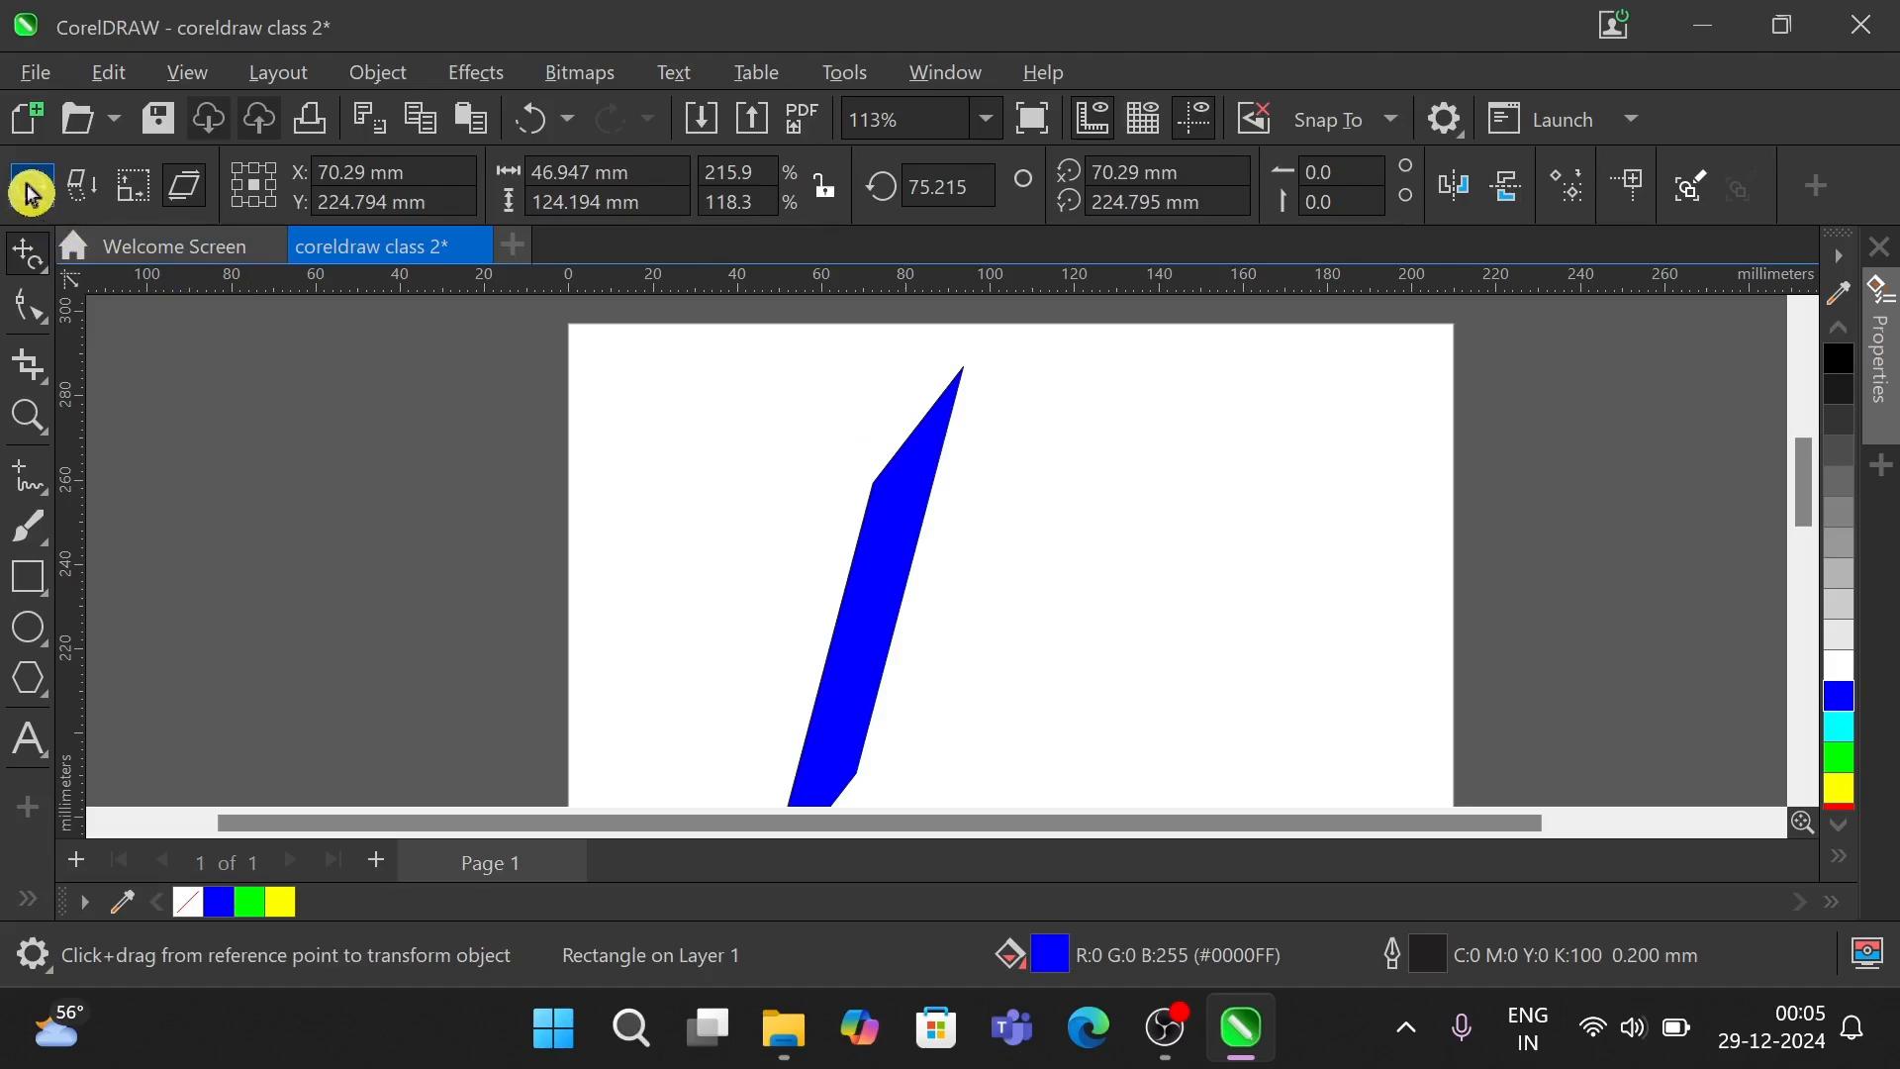
pyautogui.click(153, 193)
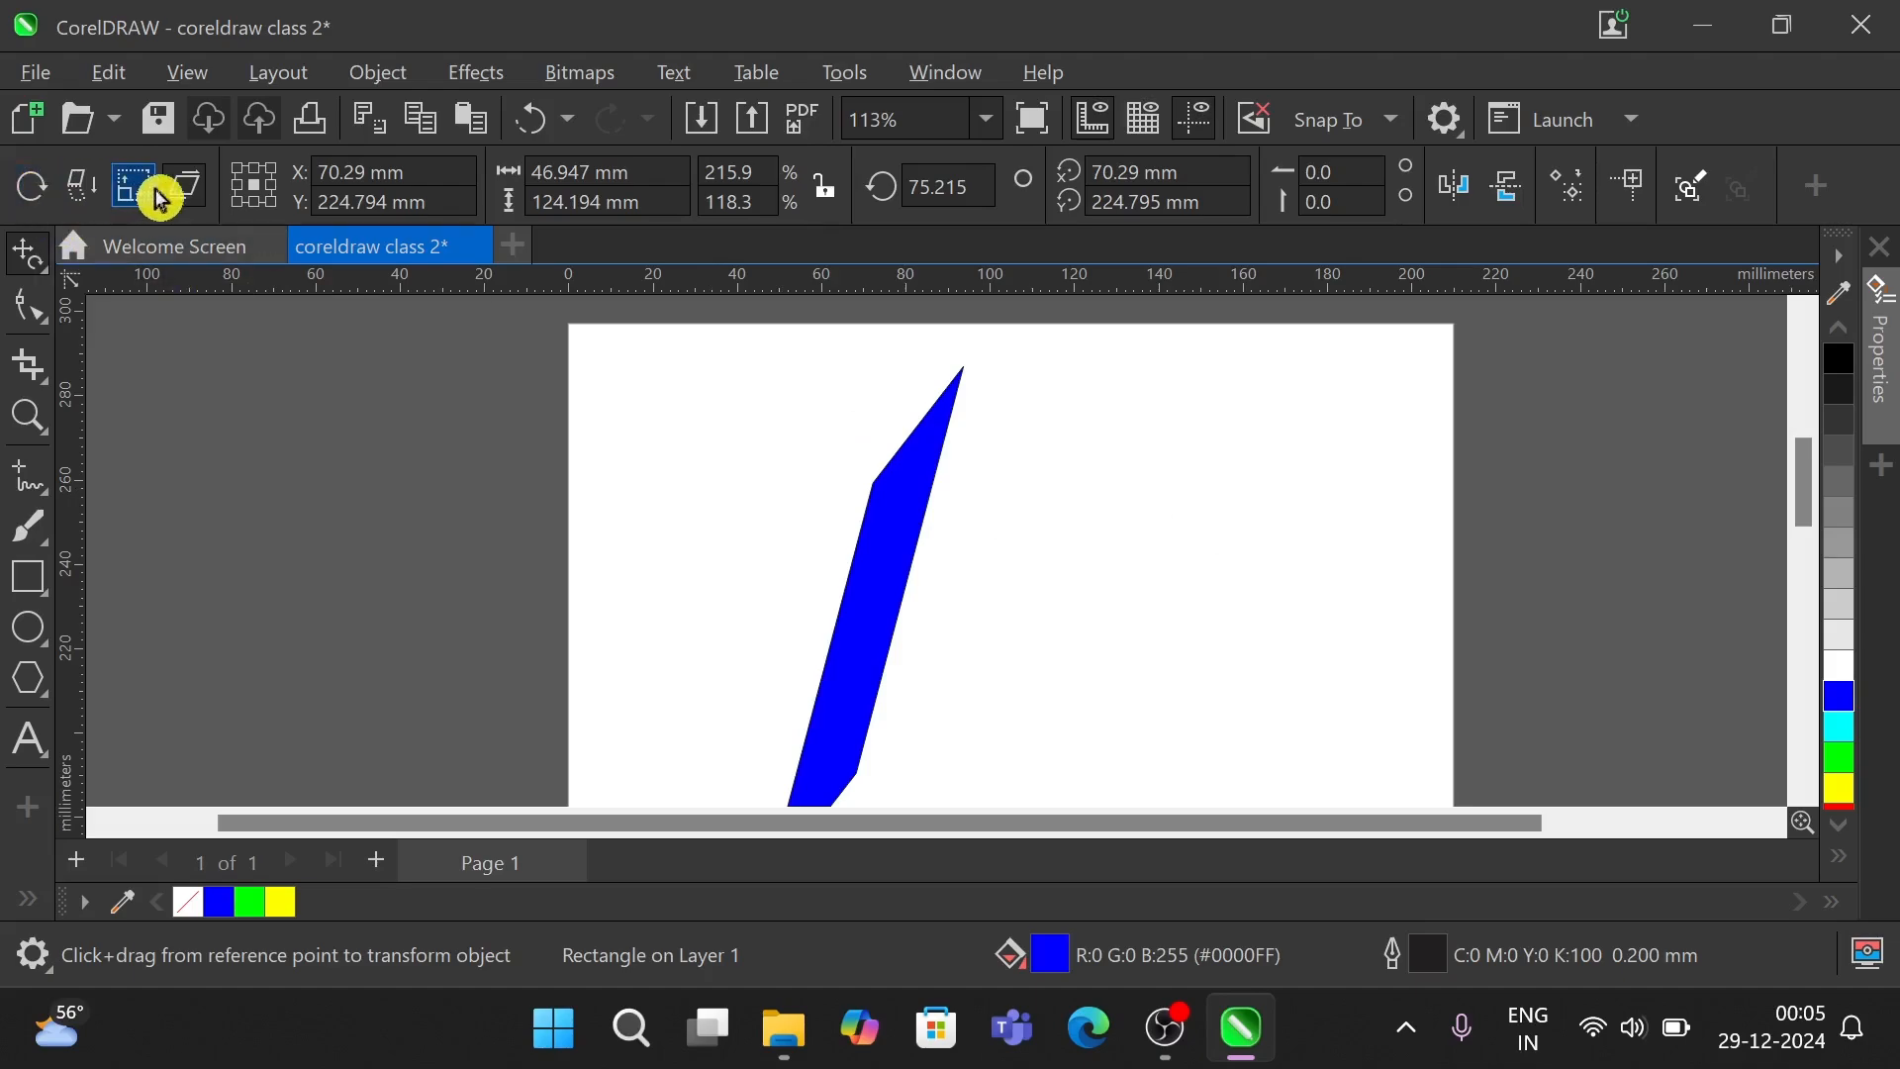
pyautogui.click(47, 195)
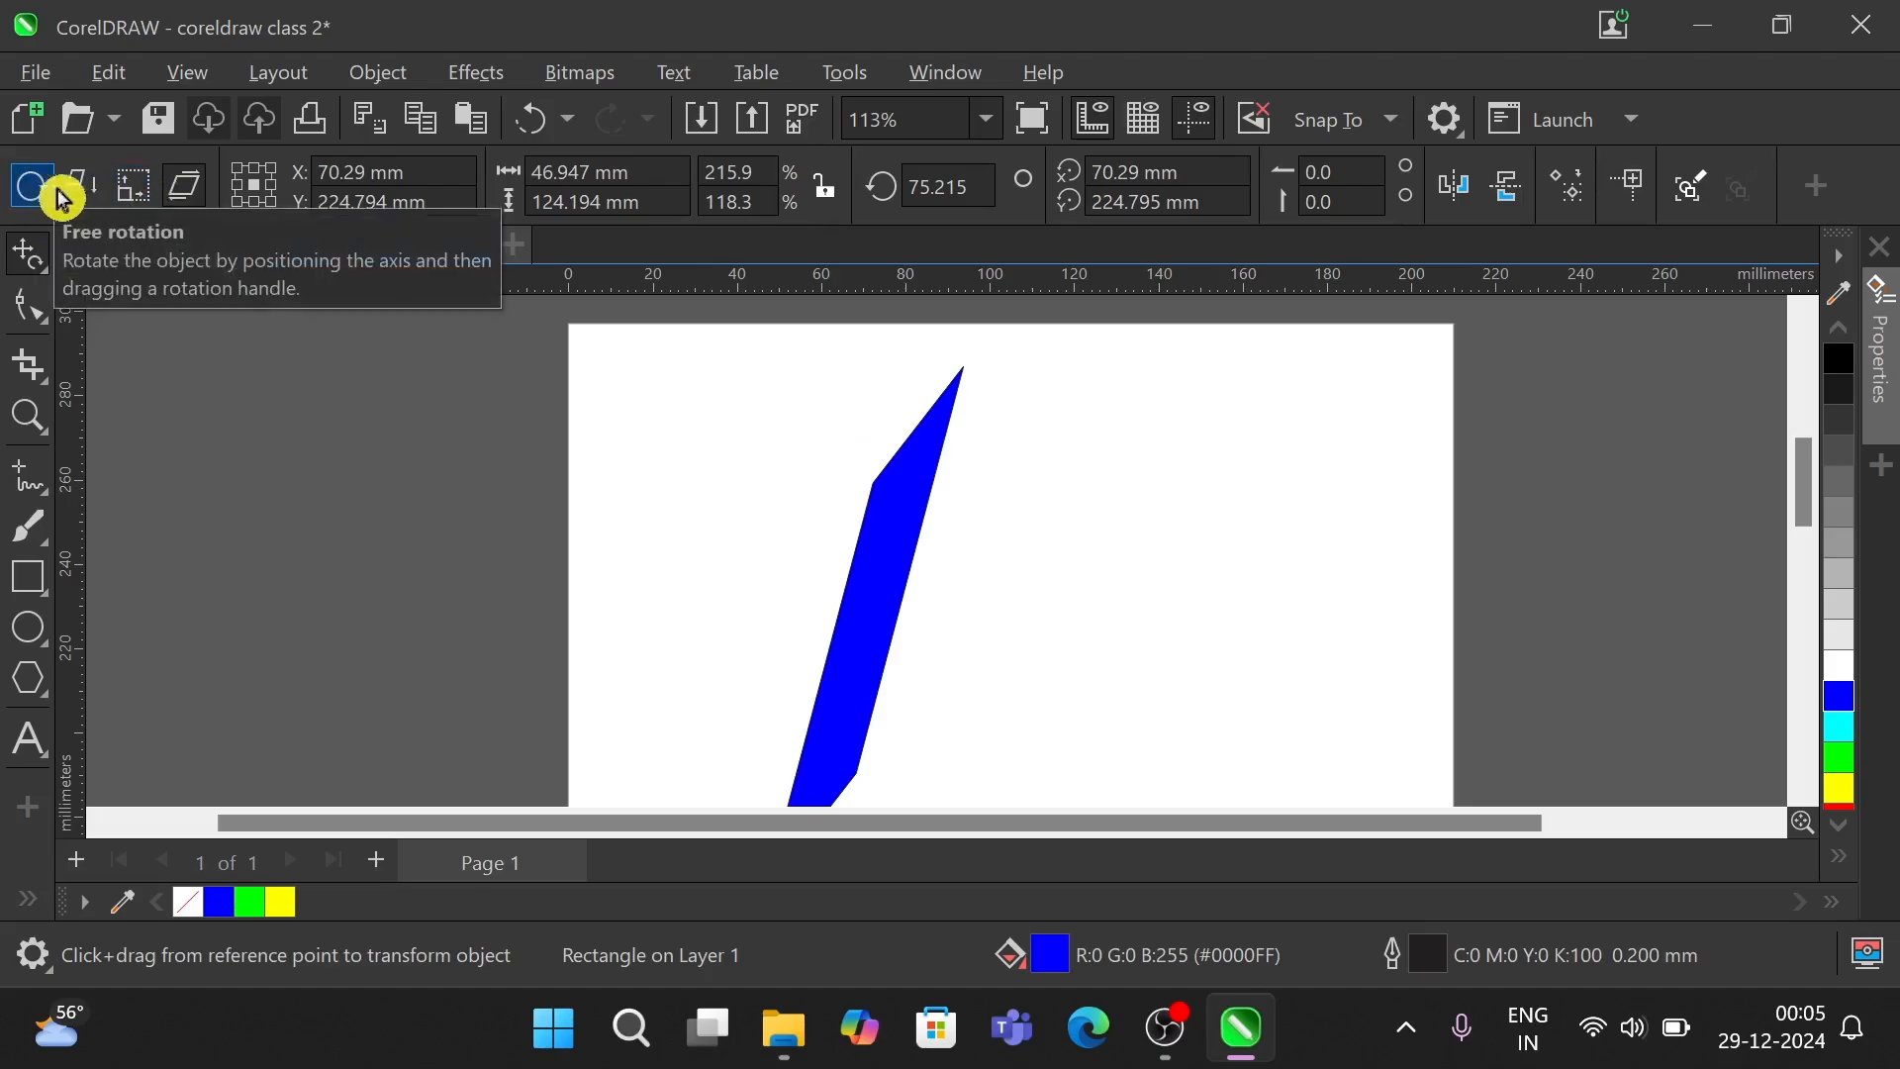
pyautogui.click(80, 195)
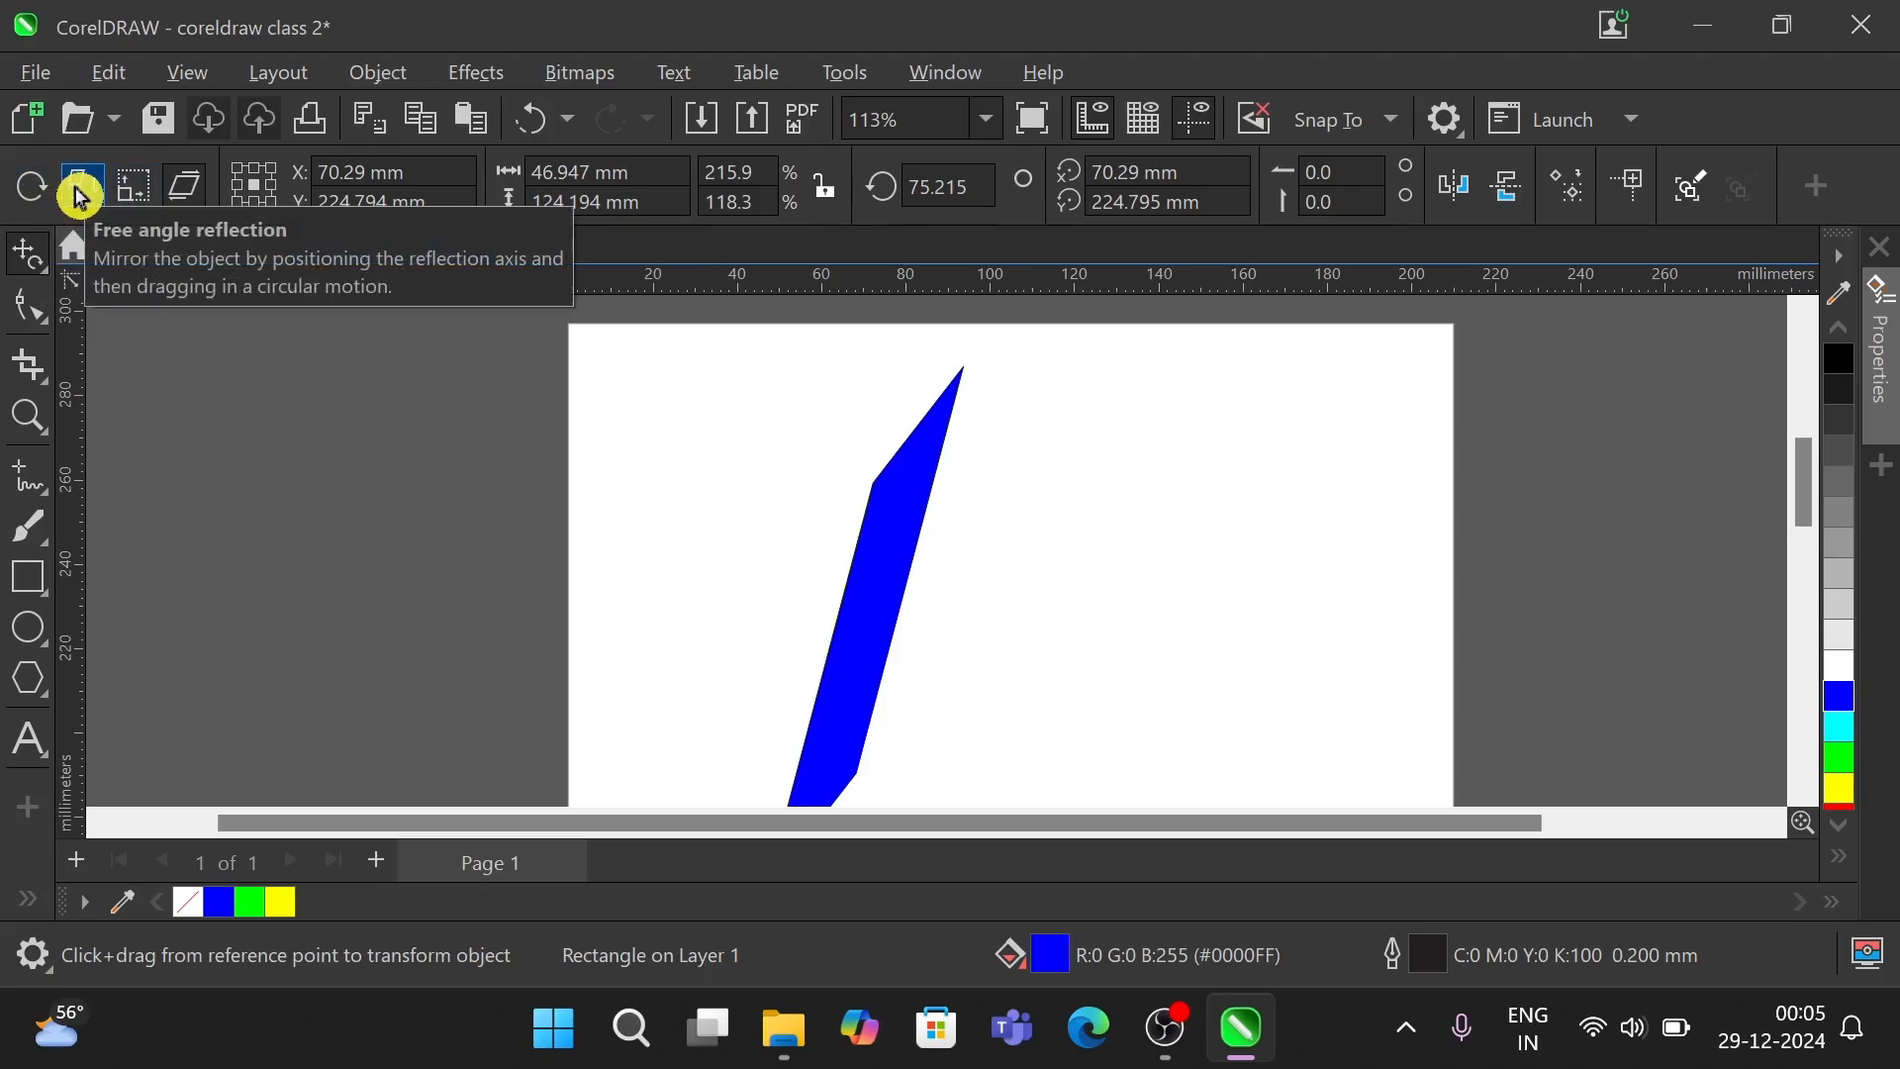
pyautogui.click(173, 195)
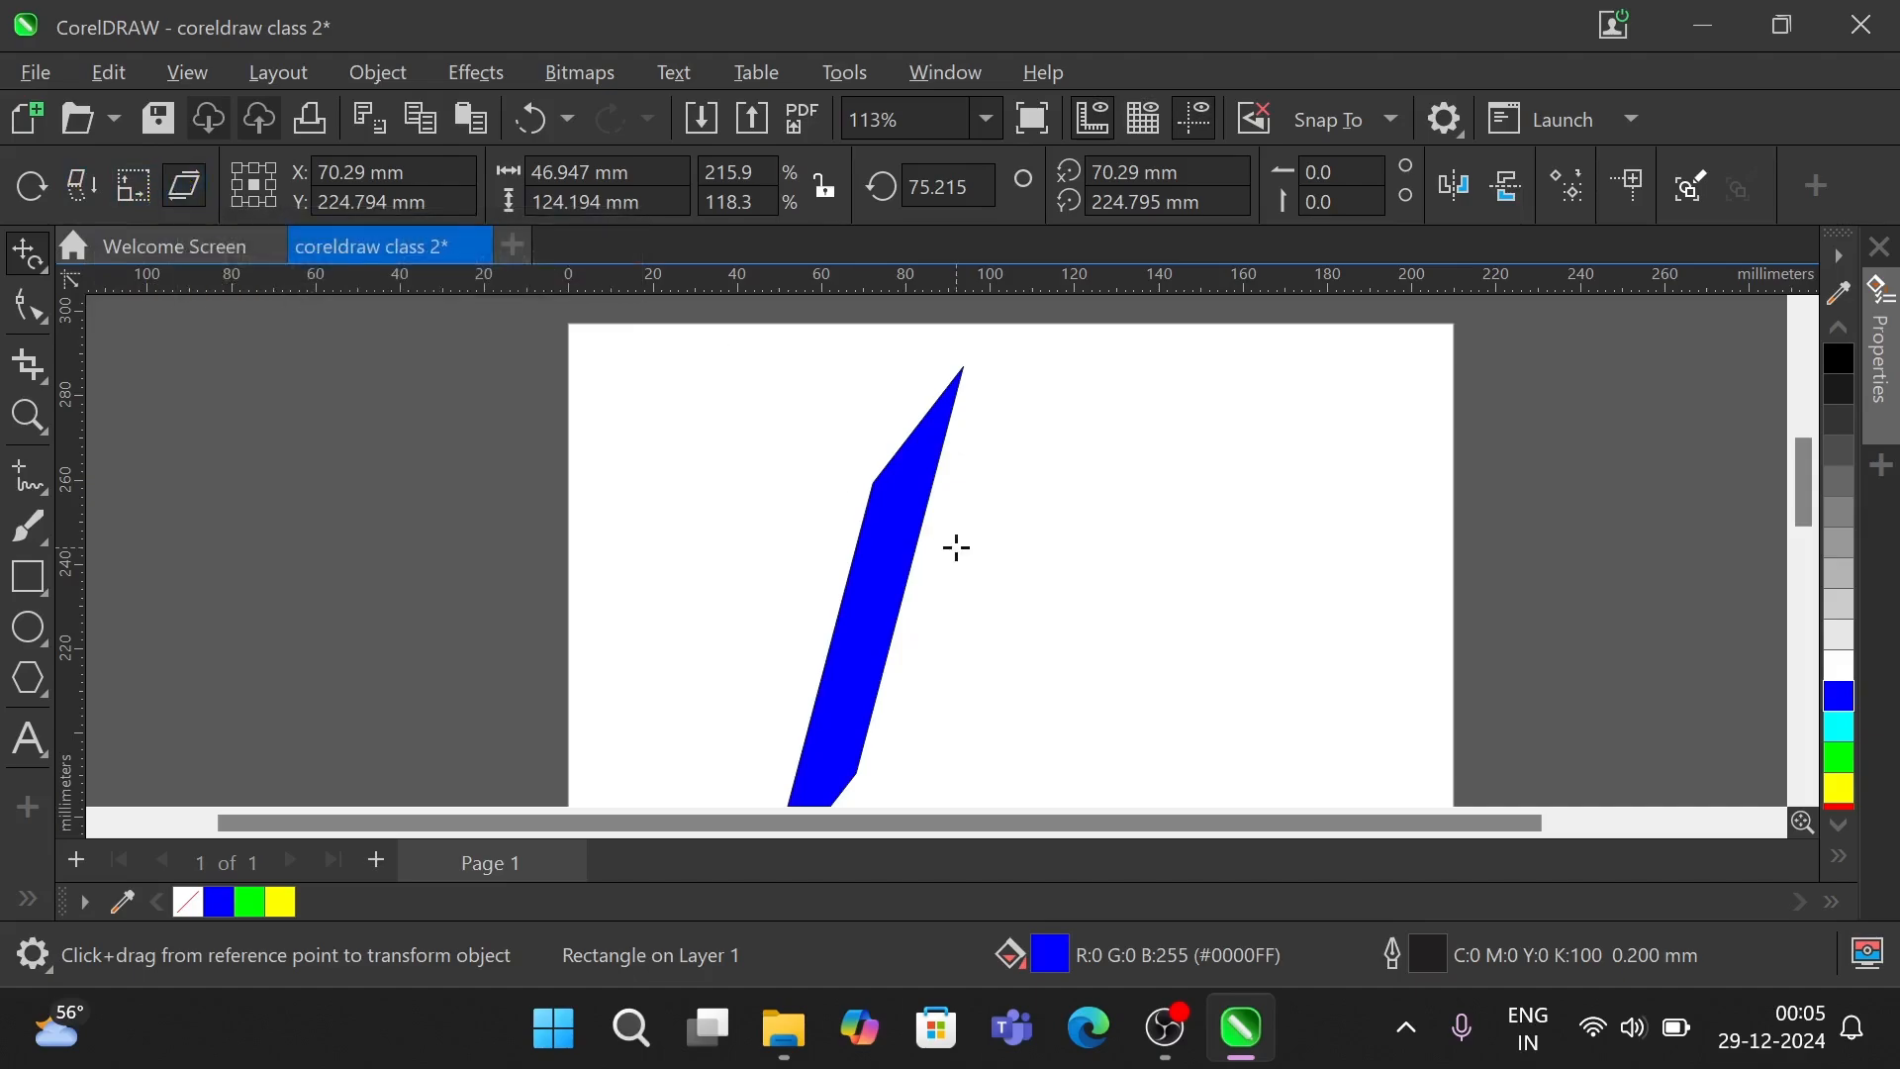
pyautogui.scroll(-1, 957, 547)
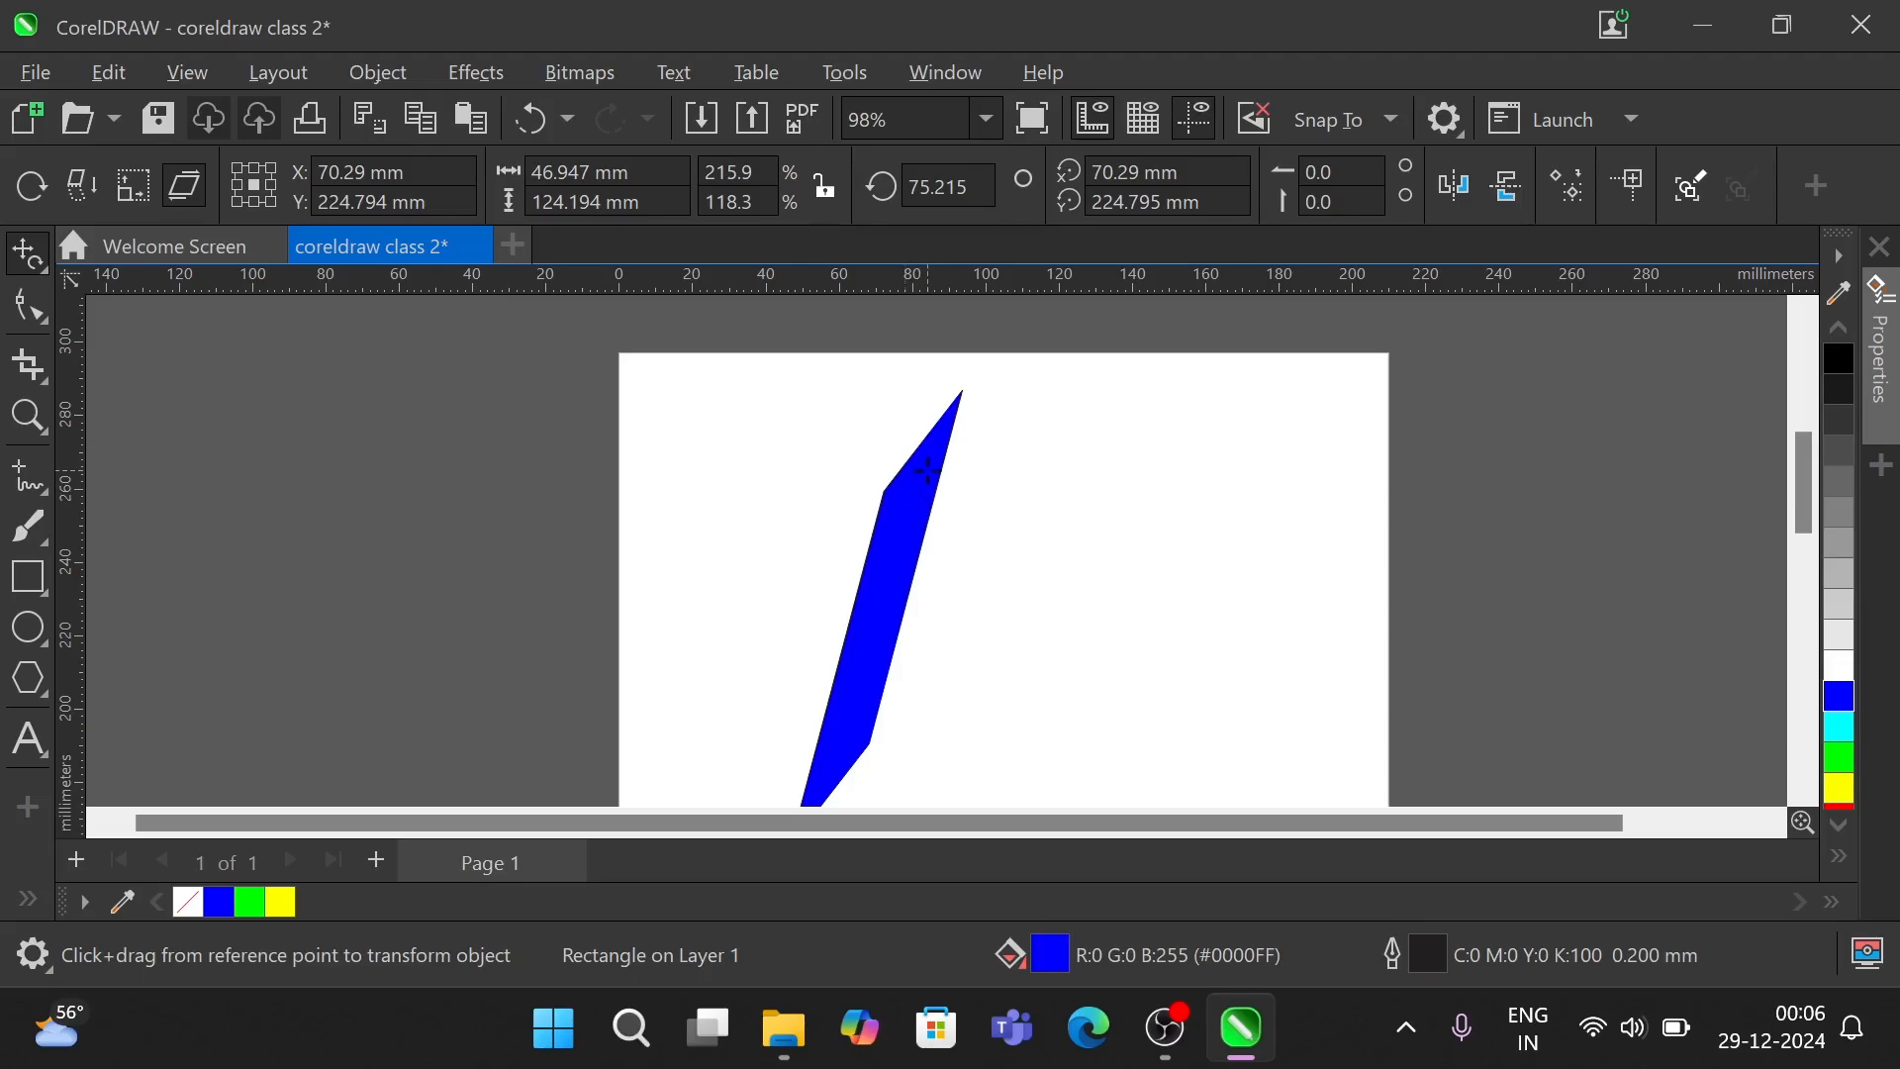
pyautogui.moveTo(927, 469); pyautogui.dragTo(976, 484)
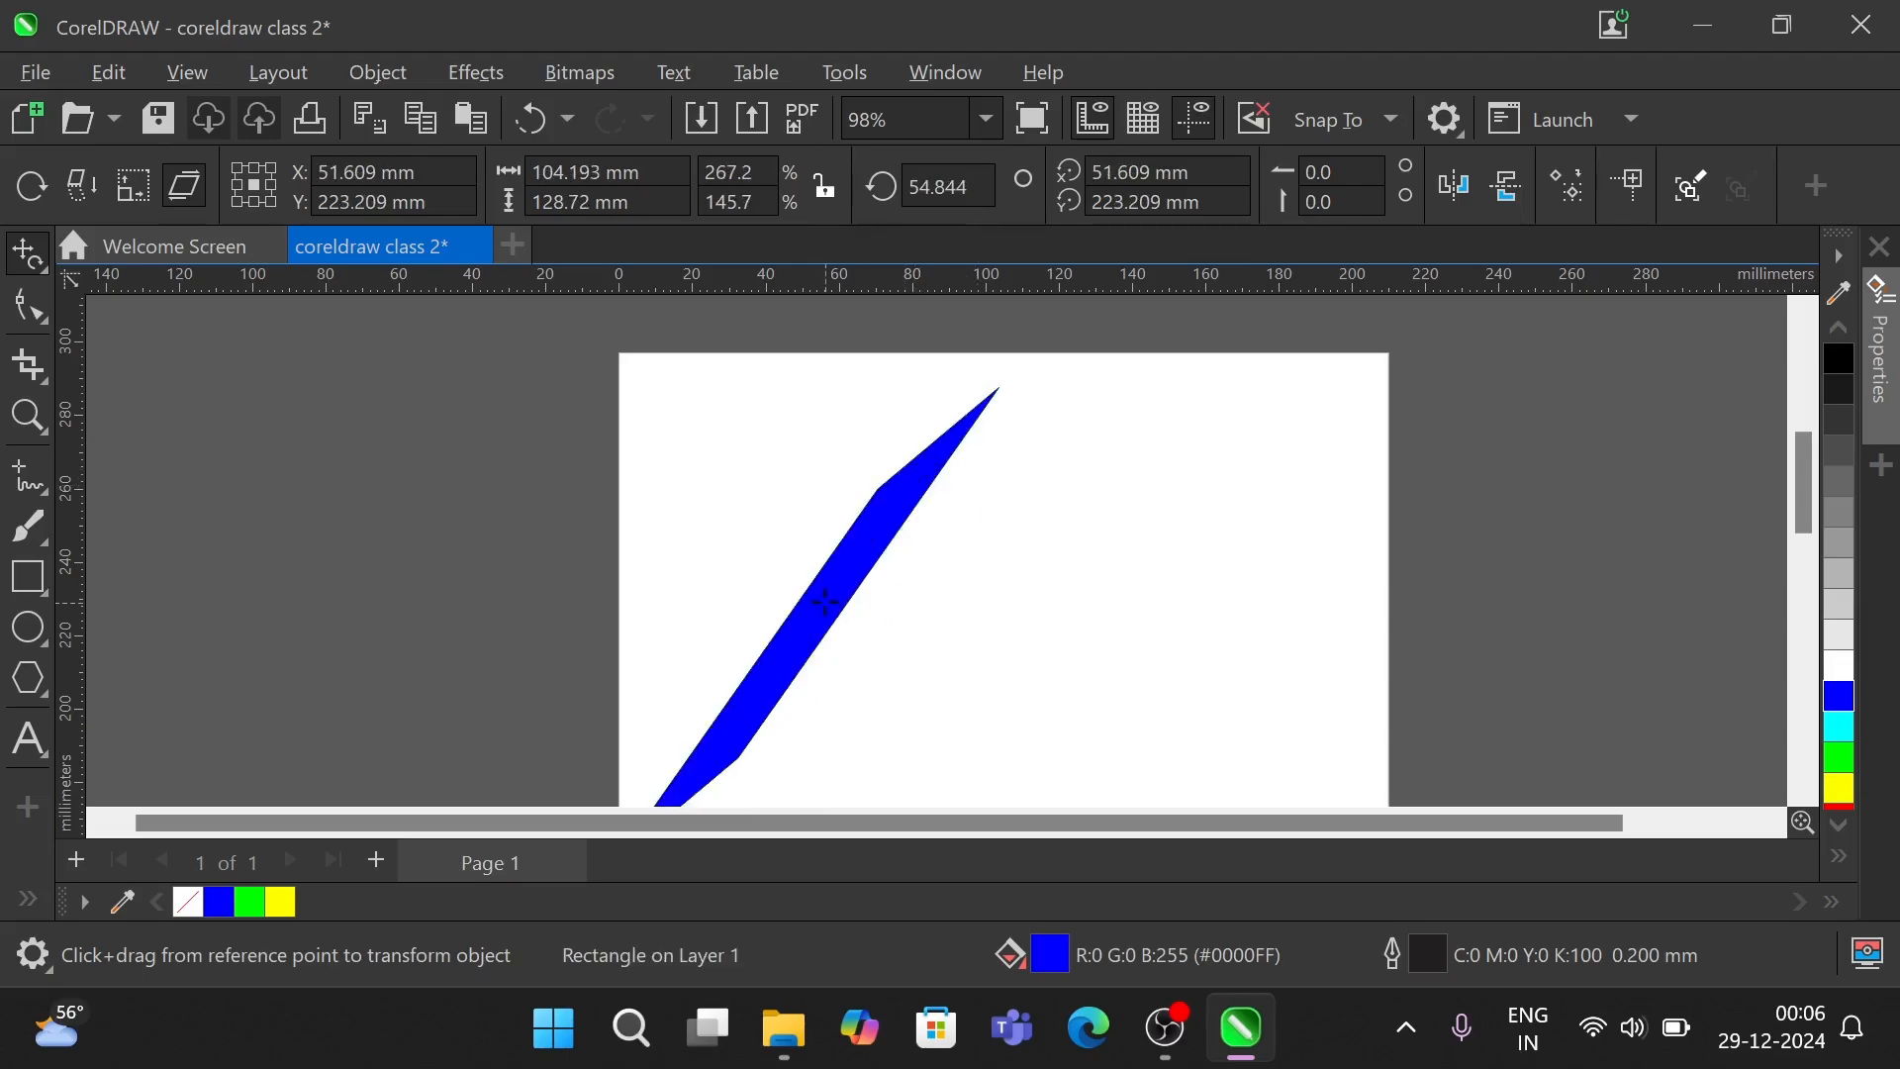
pyautogui.moveTo(824, 600)
pyautogui.mouseDown()
pyautogui.moveTo(950, 585)
pyautogui.moveTo(903, 525)
pyautogui.moveTo(769, 543)
pyautogui.moveTo(780, 556)
pyautogui.mouseUp()
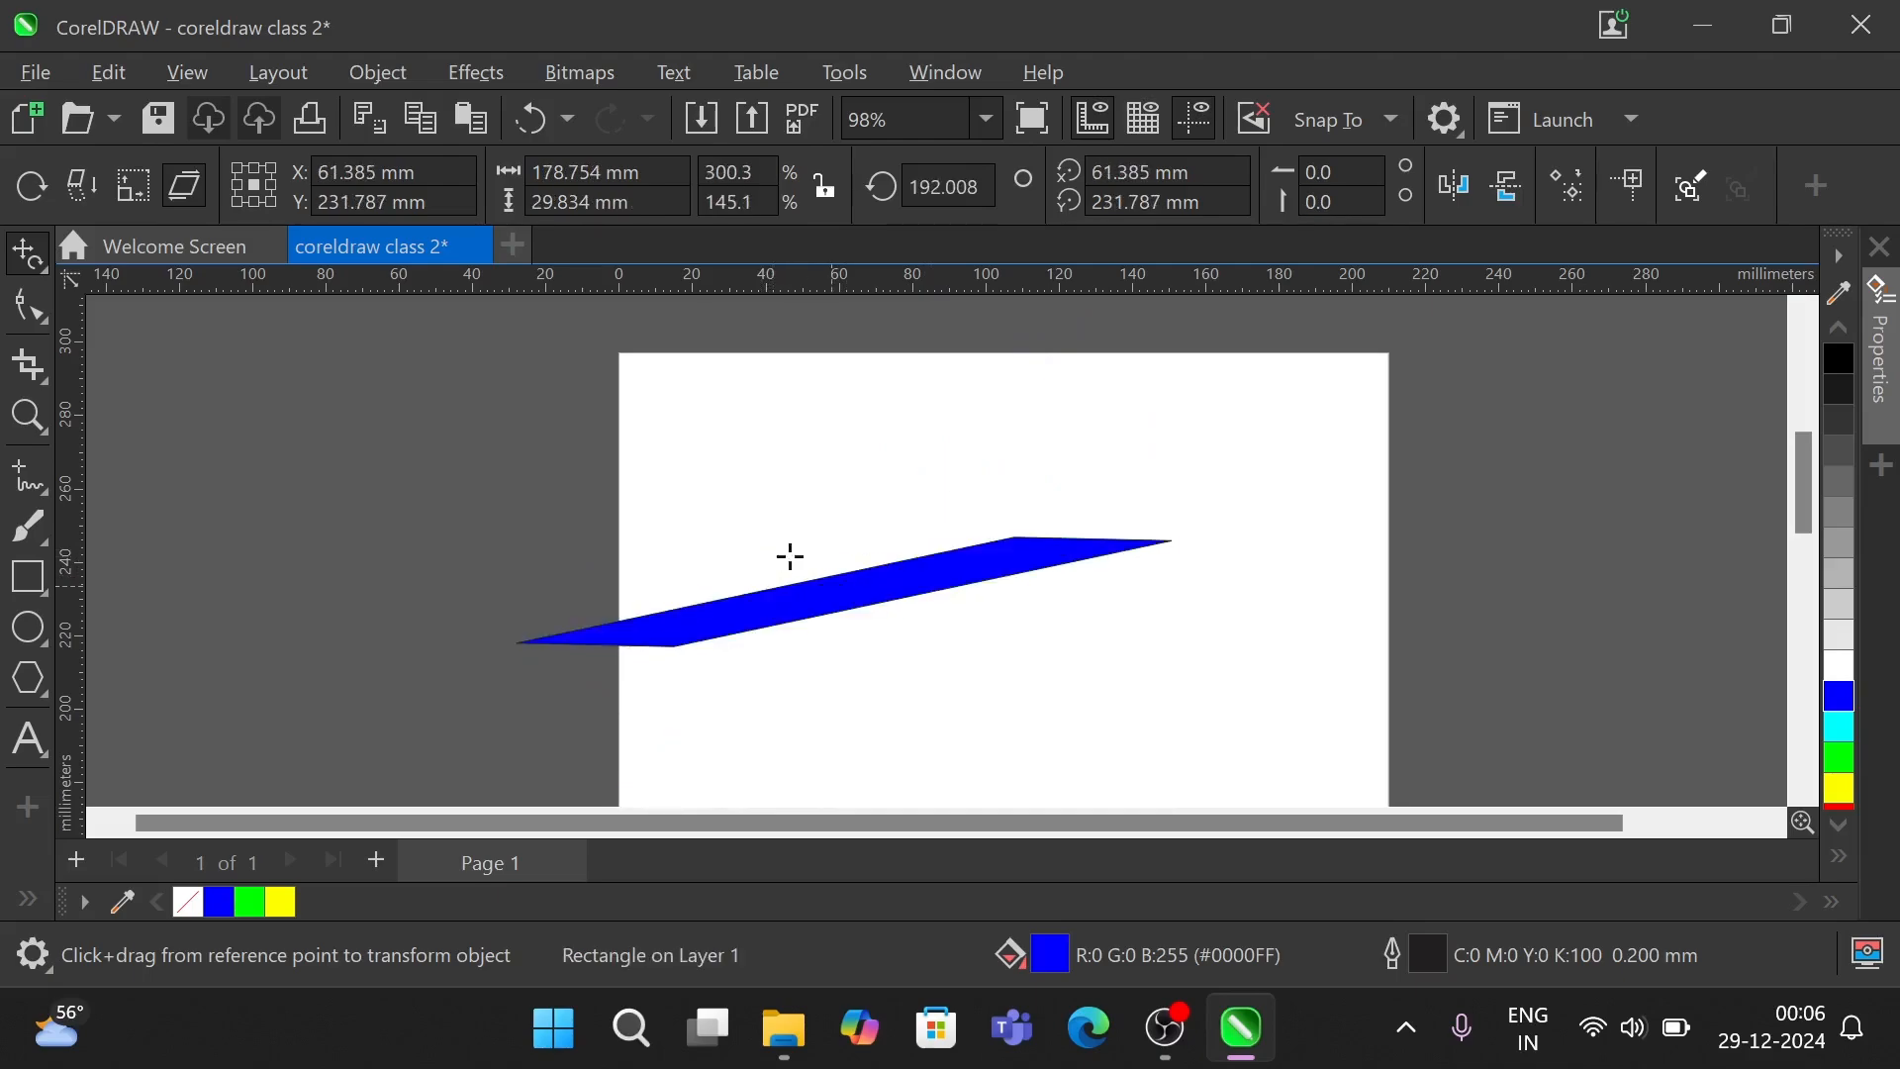
# - Try free rotation of the blue shape around a point near its right end, and undo the rotation and the latest skews
pyautogui.click(32, 186)
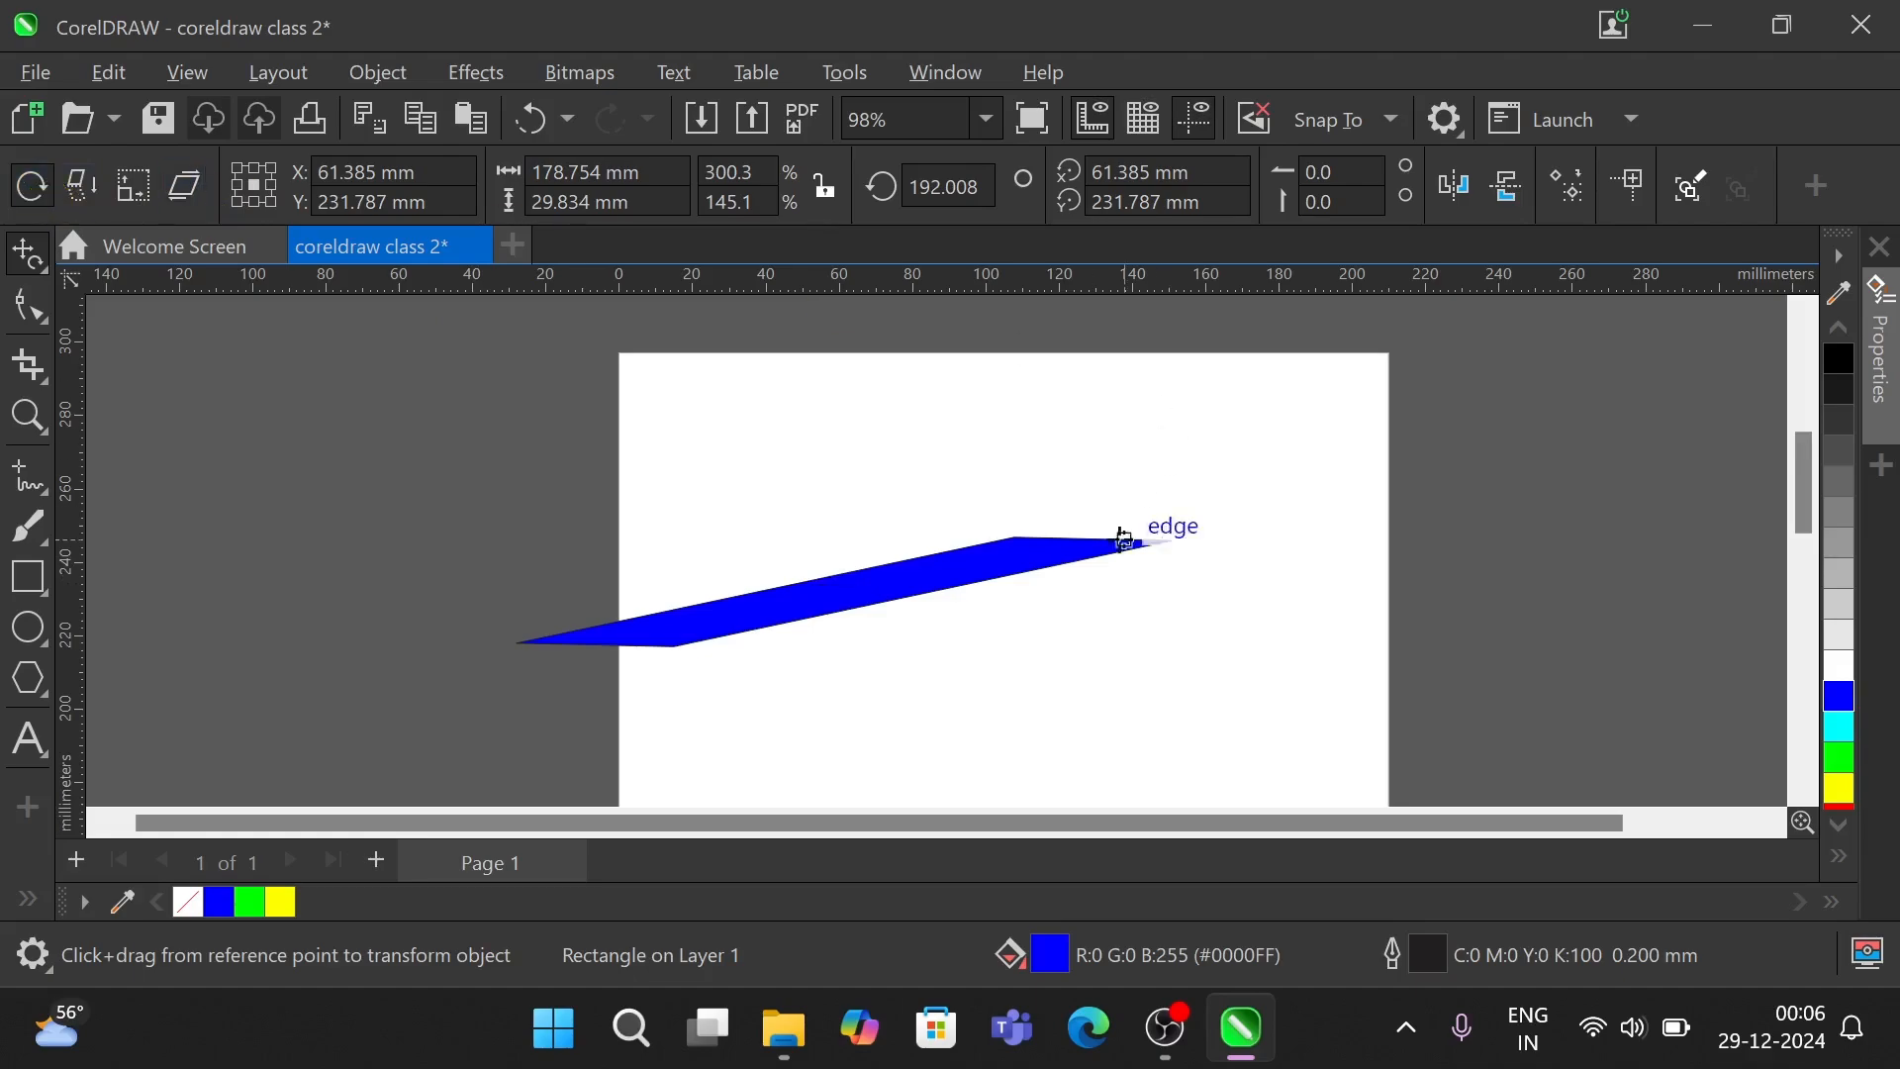
pyautogui.moveTo(1125, 539); pyautogui.dragTo(983, 509)
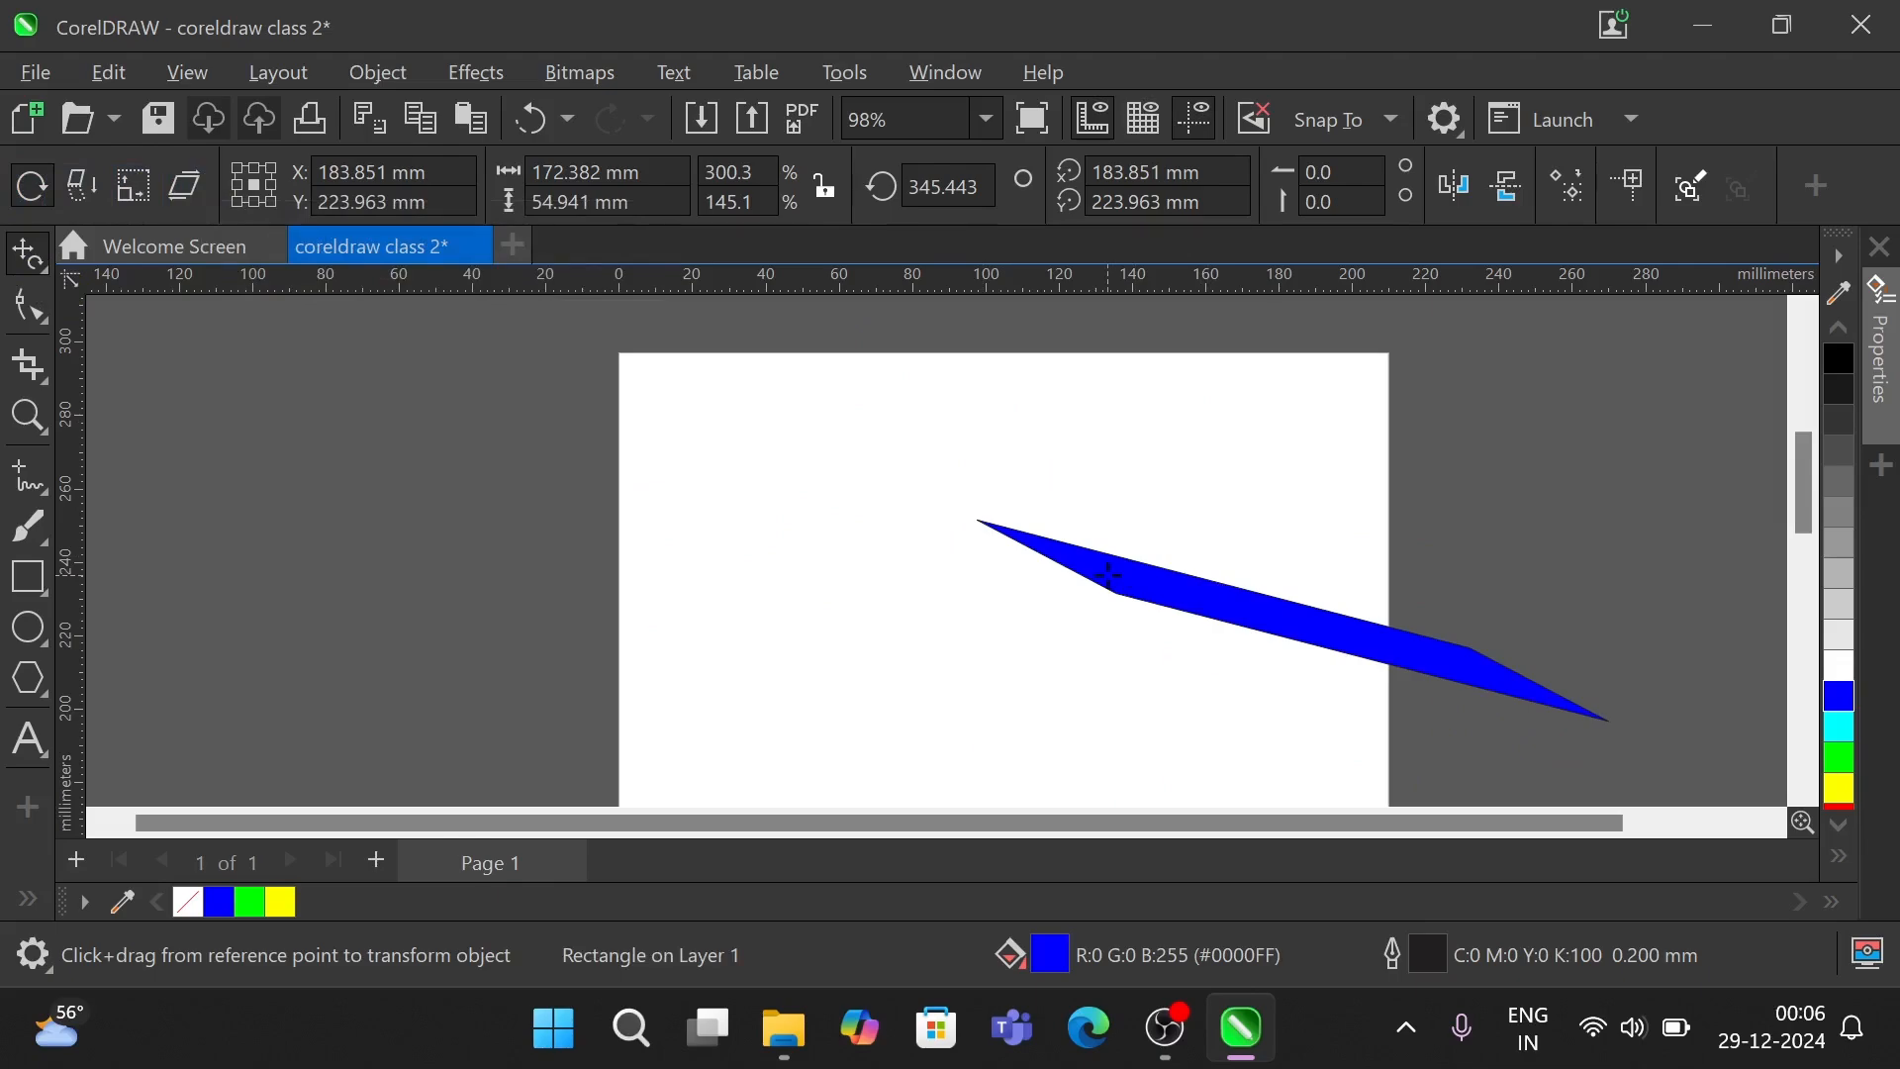
pyautogui.hotkey('ctrl', 'z')
pyautogui.hotkey('ctrl', 'z')
pyautogui.hotkey('ctrl', 'z')
pyautogui.hotkey('ctrl', 'z')
pyautogui.hotkey('ctrl', 'z')
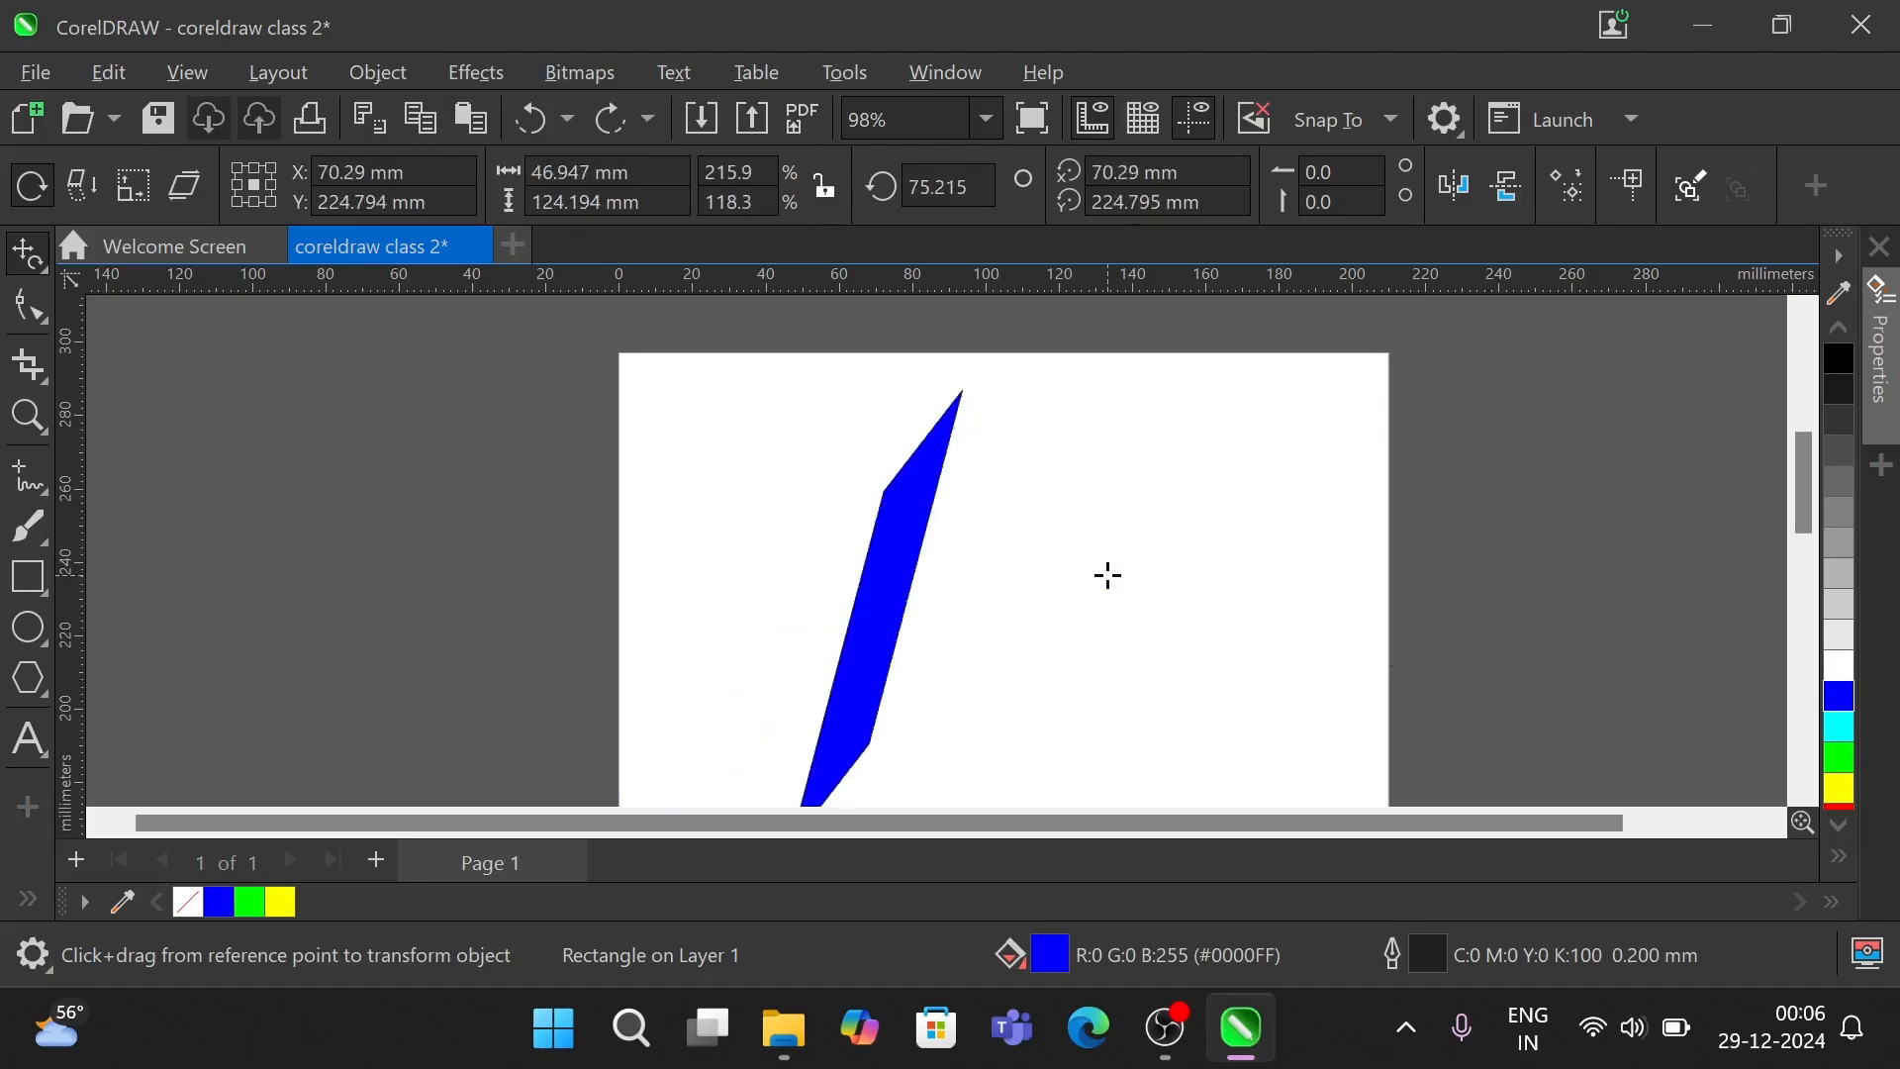
# - Return to the Pick tool and delete the skewed blue shape from the page
pyautogui.click(46, 268)
pyautogui.click(109, 263)
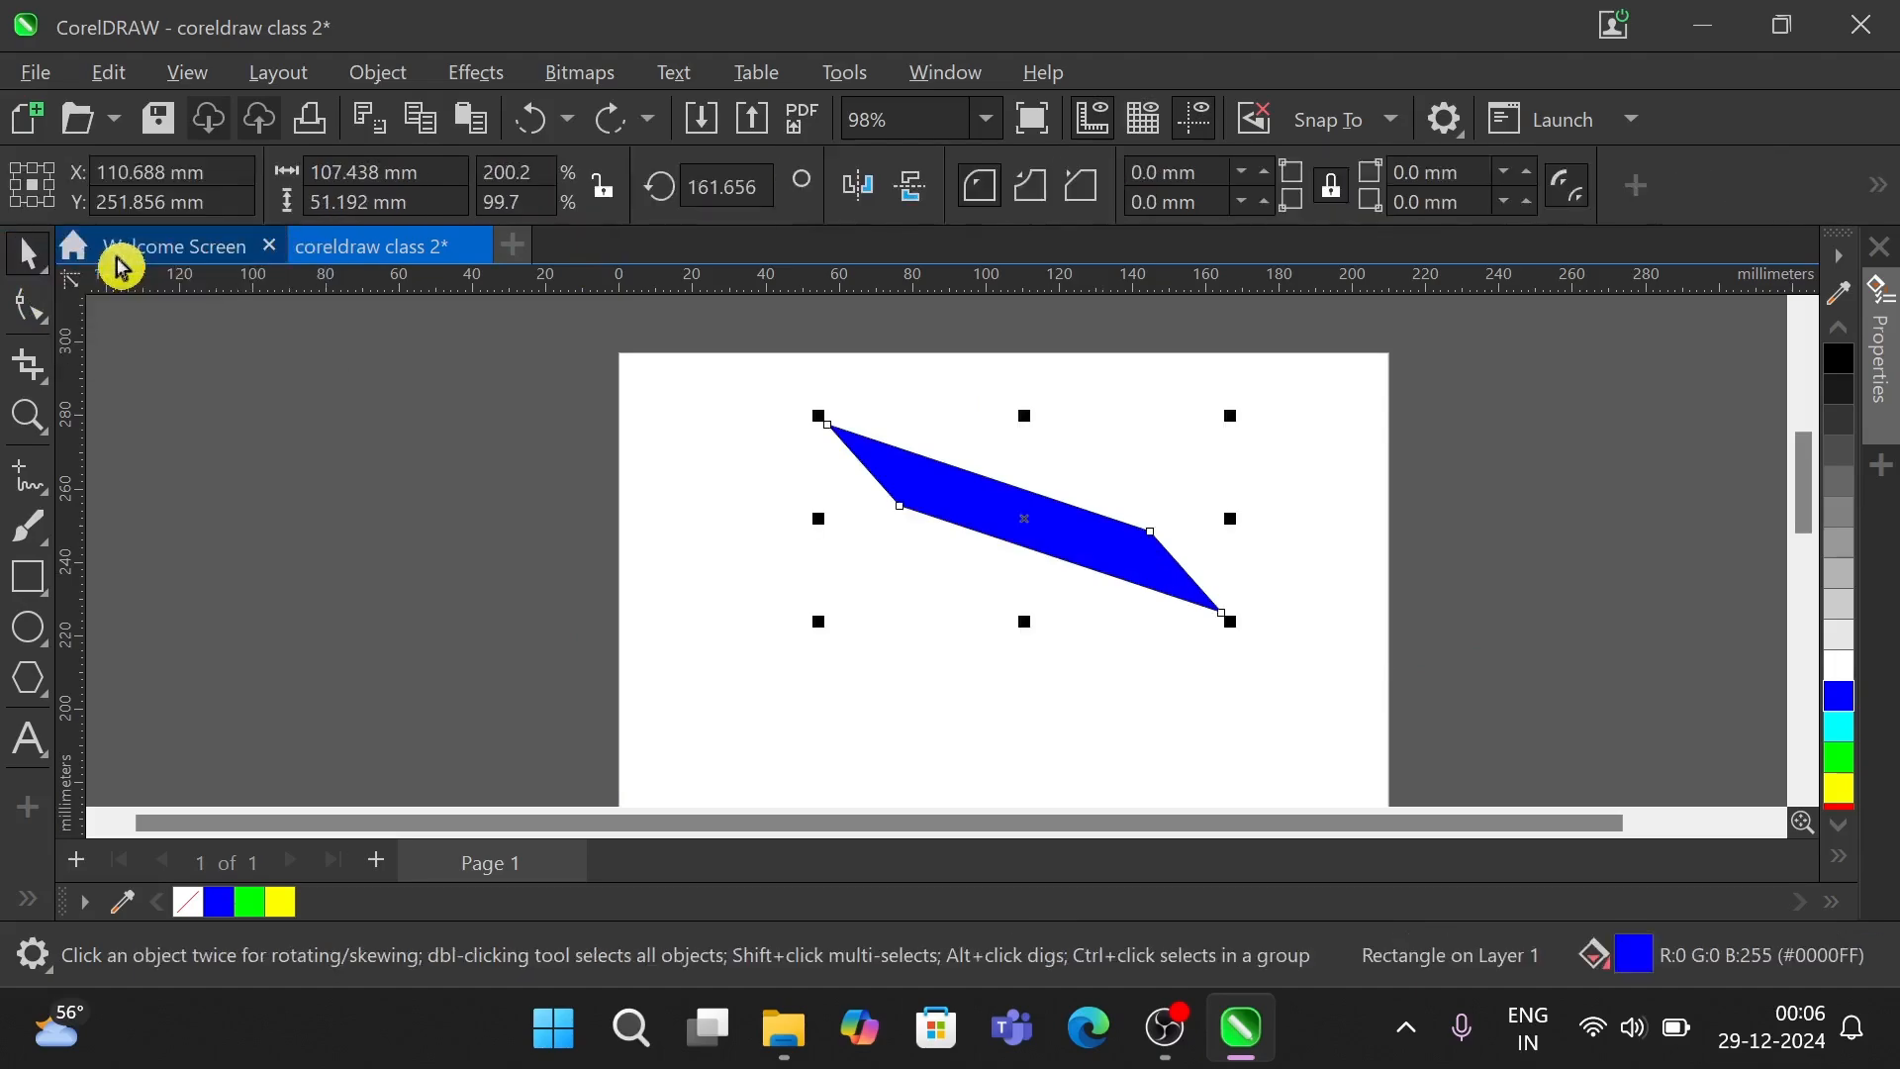
pyautogui.press('Delete')
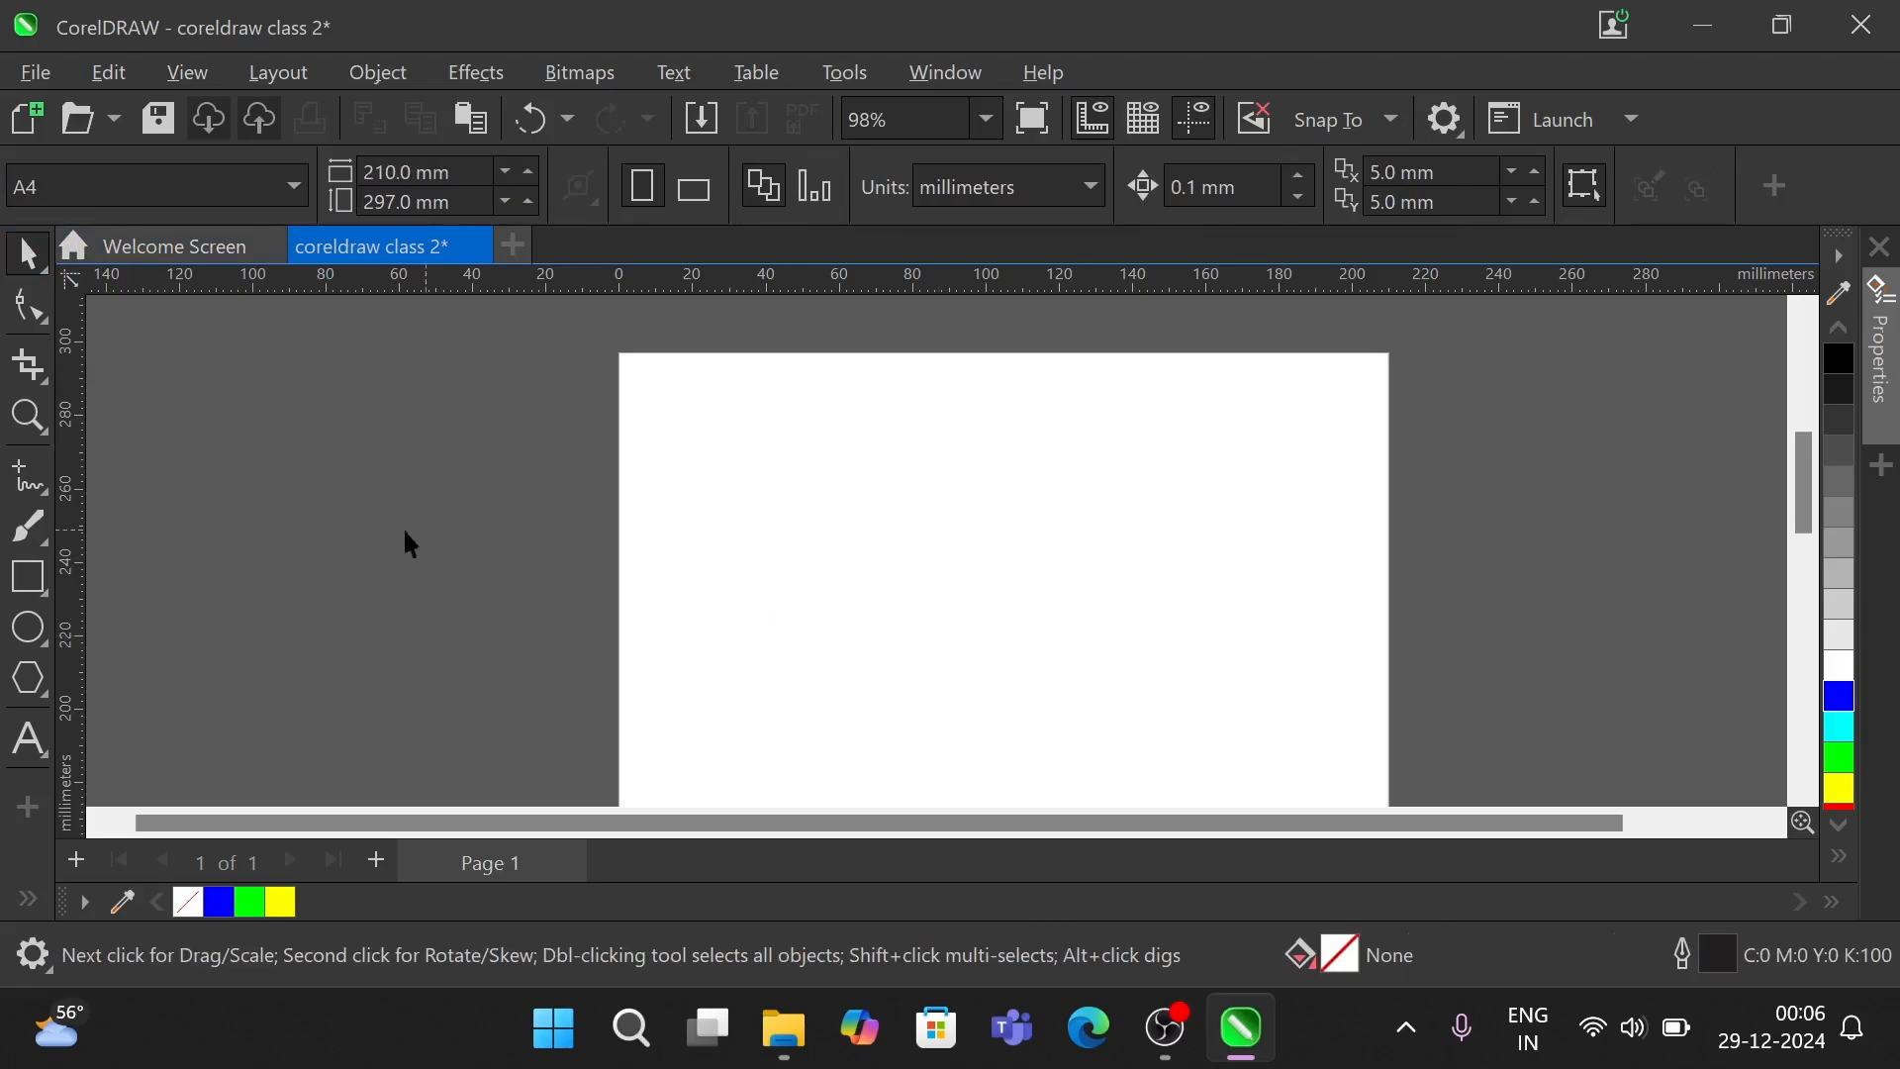
# - Draw a square about 71 mm per side in the upper middle of the page and fill it with blue
pyautogui.click(62, 578)
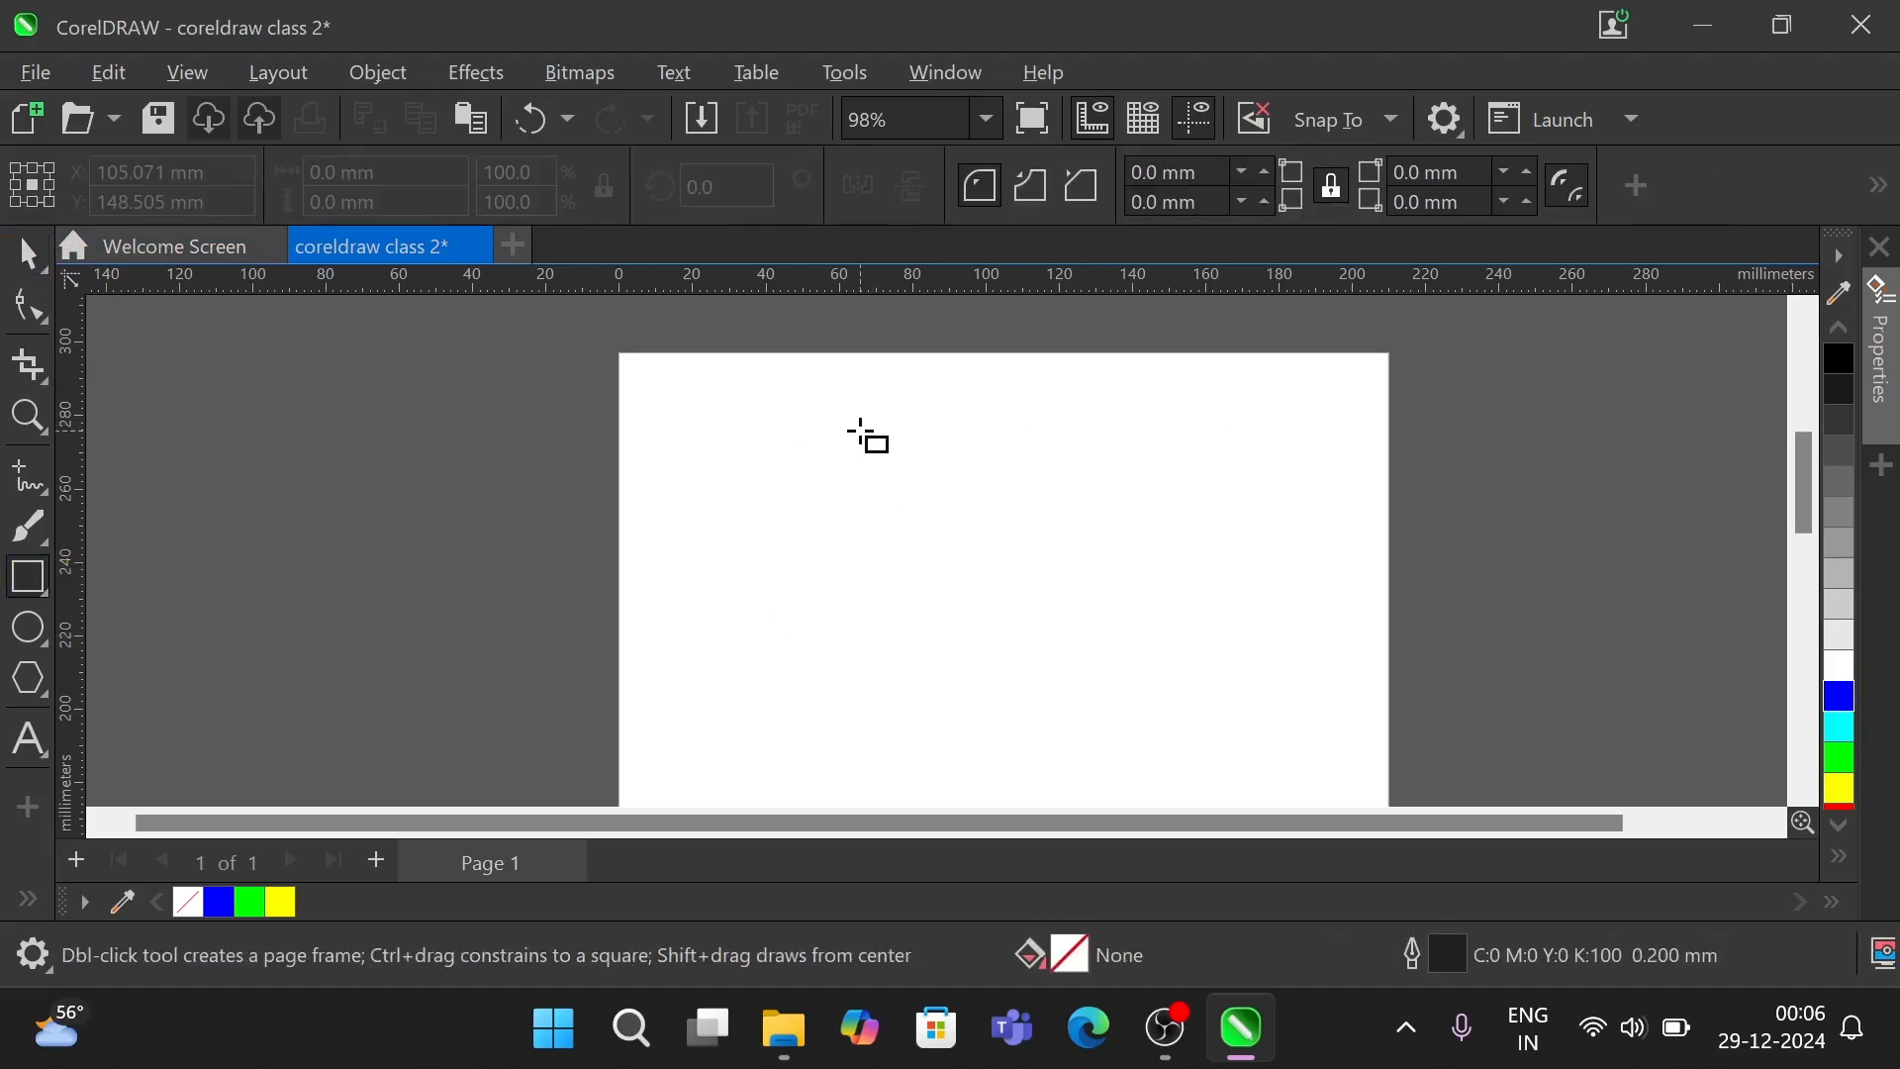
pyautogui.moveTo(860, 432); pyautogui.dragTo(1081, 689)
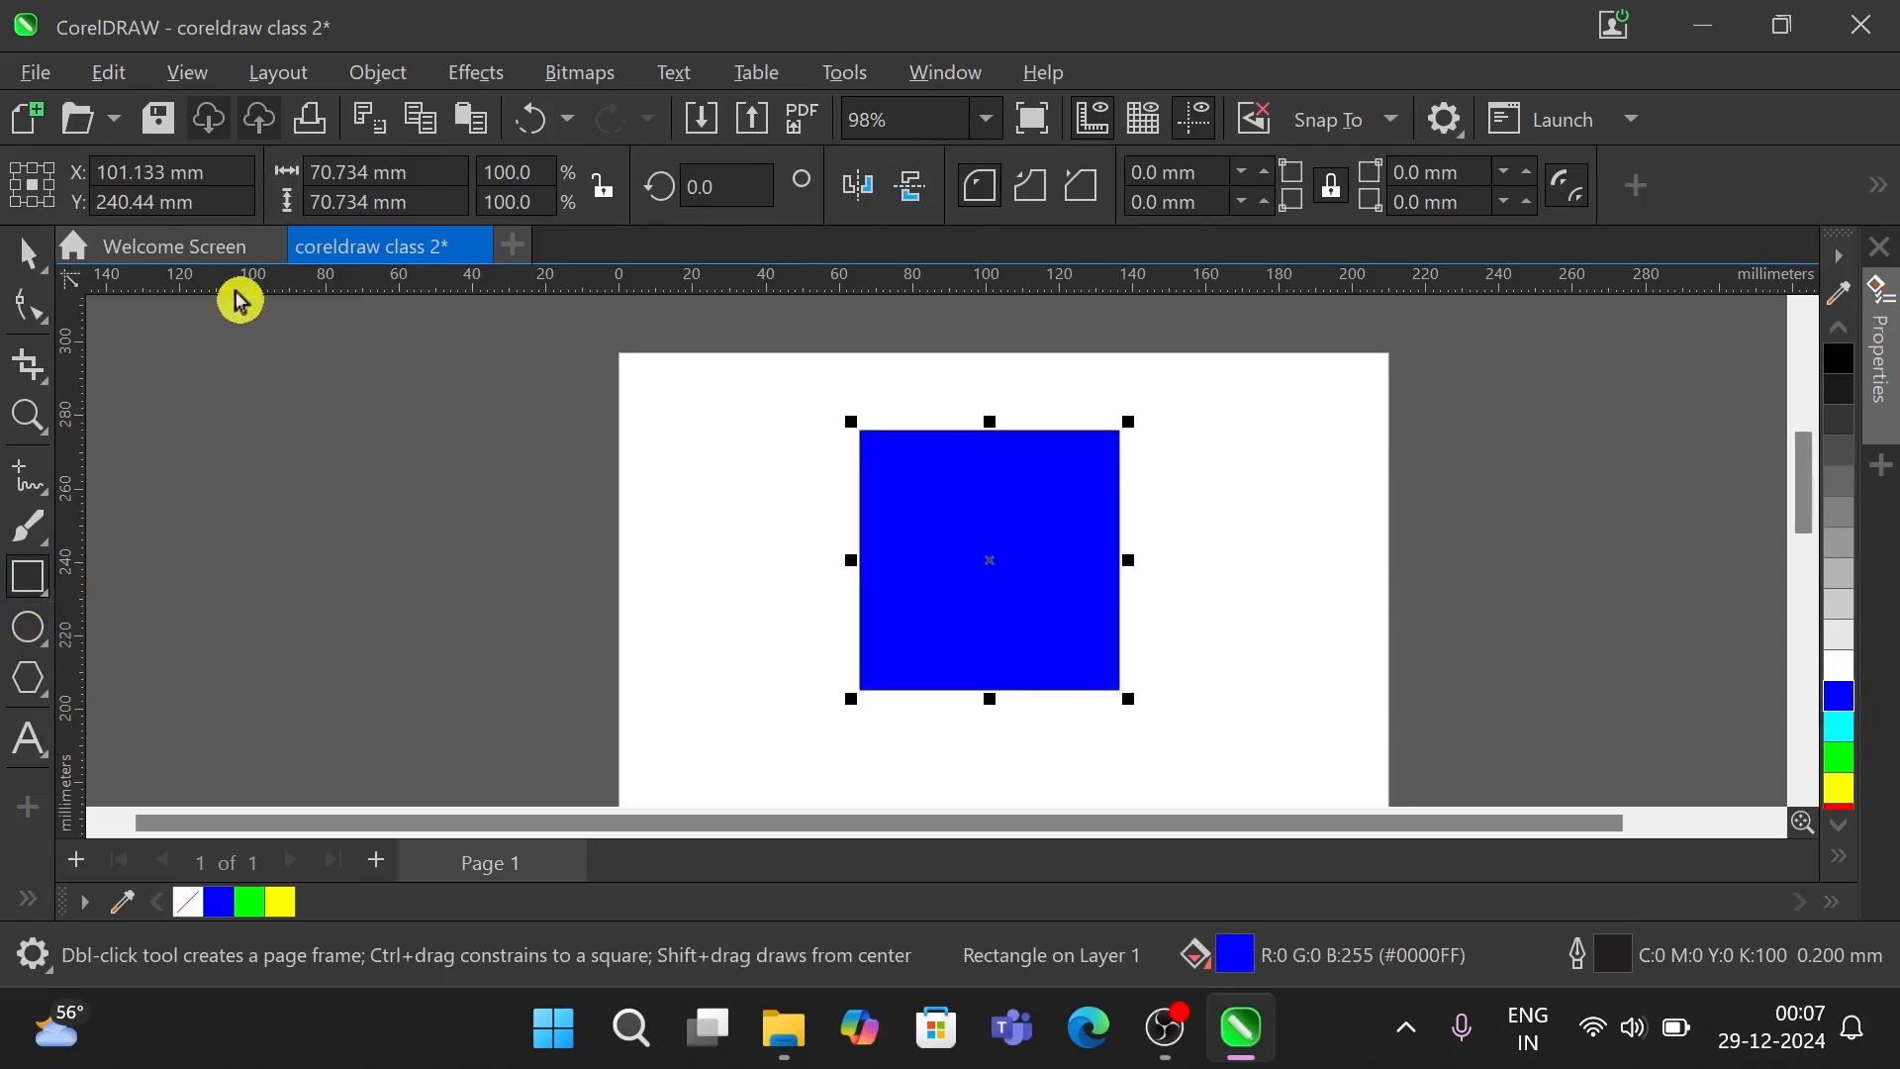
# - Check the full list of toolbox tools, and switch to the Pick tool with the blue square selected
pyautogui.click(36, 822)
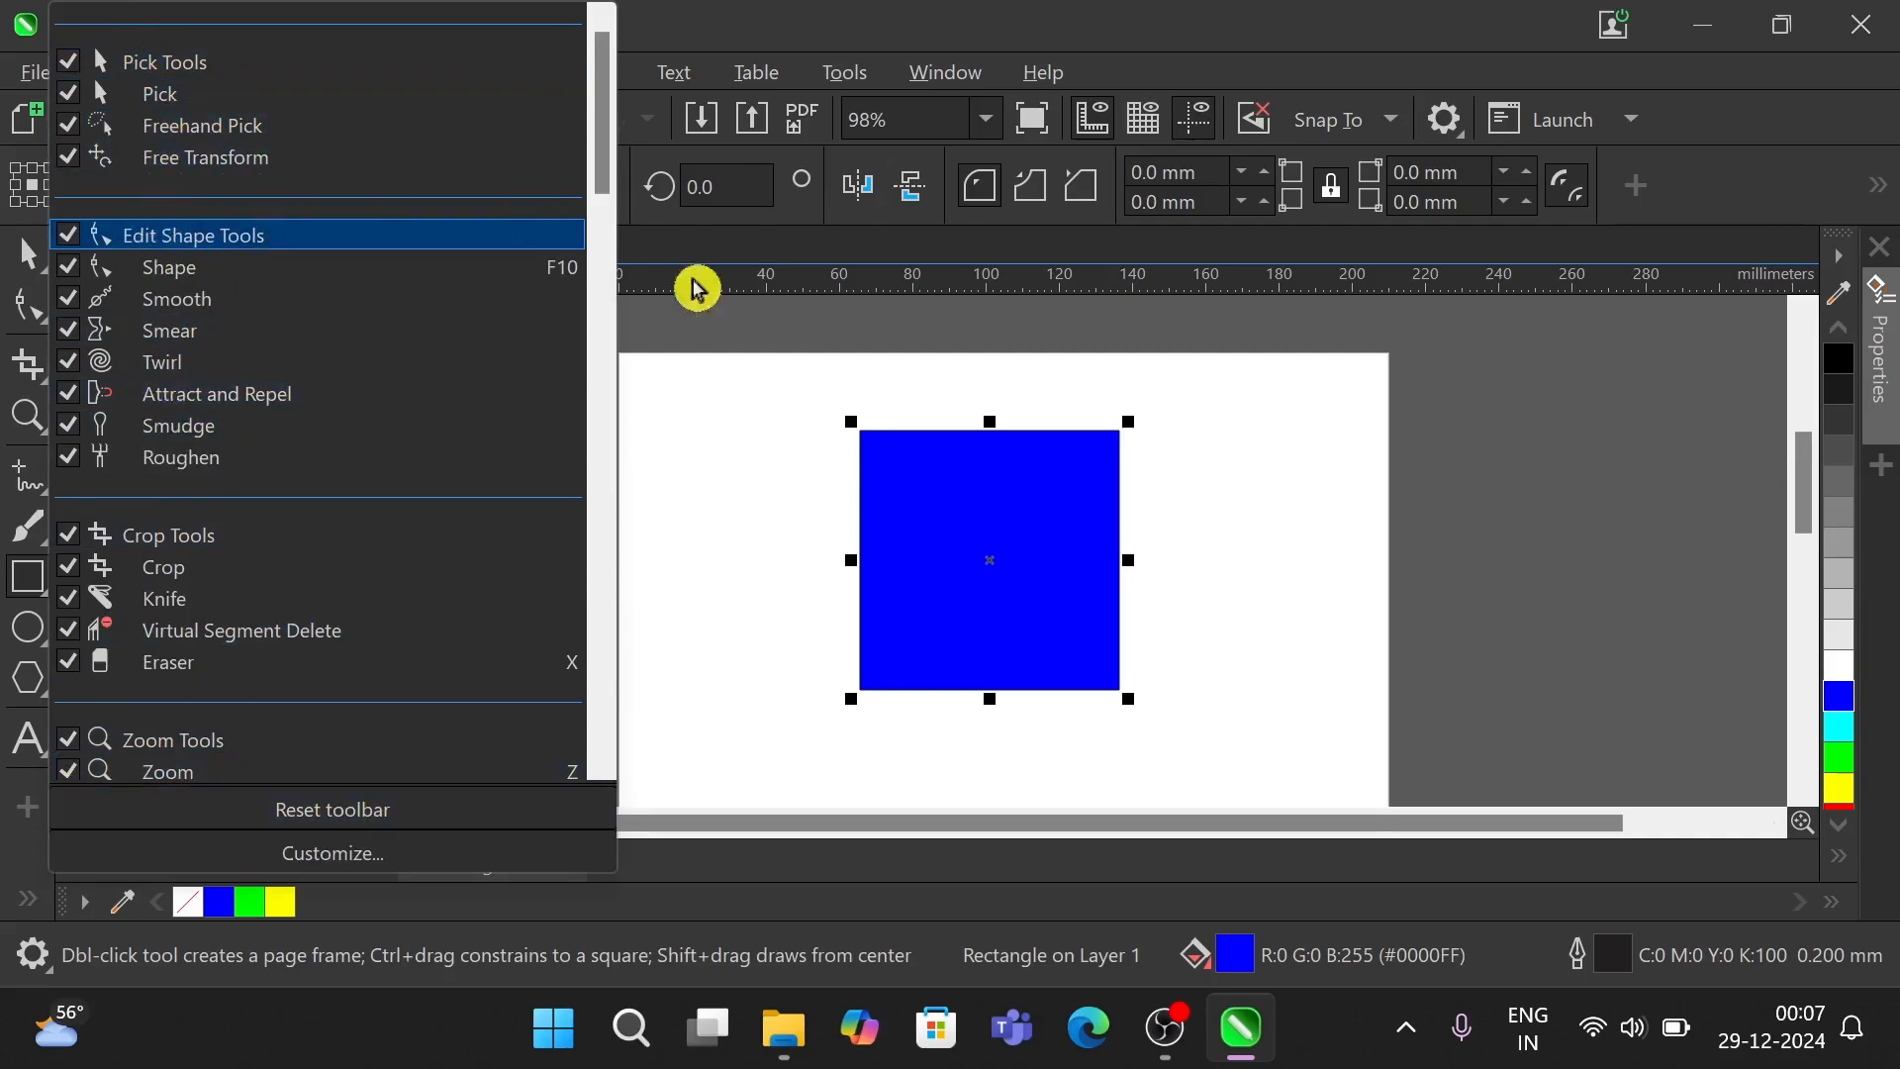
pyautogui.click(724, 341)
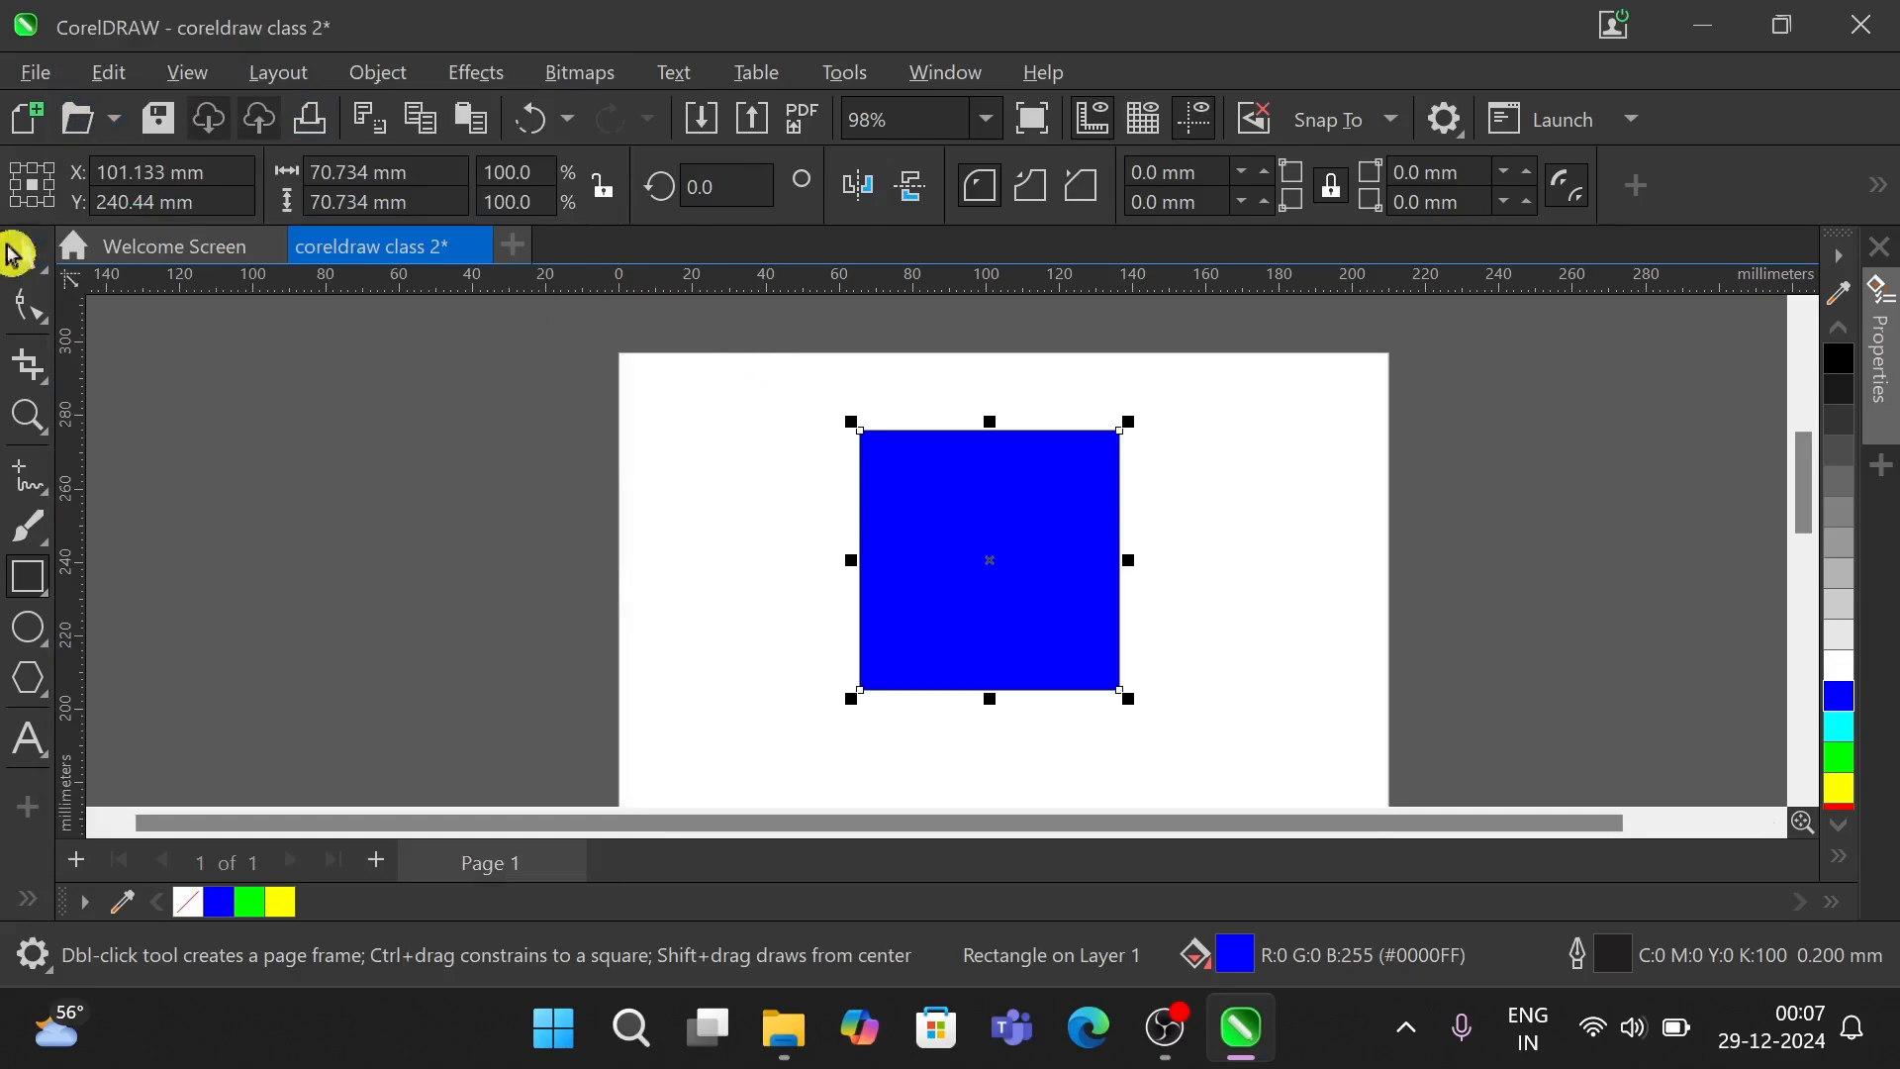
pyautogui.click(45, 282)
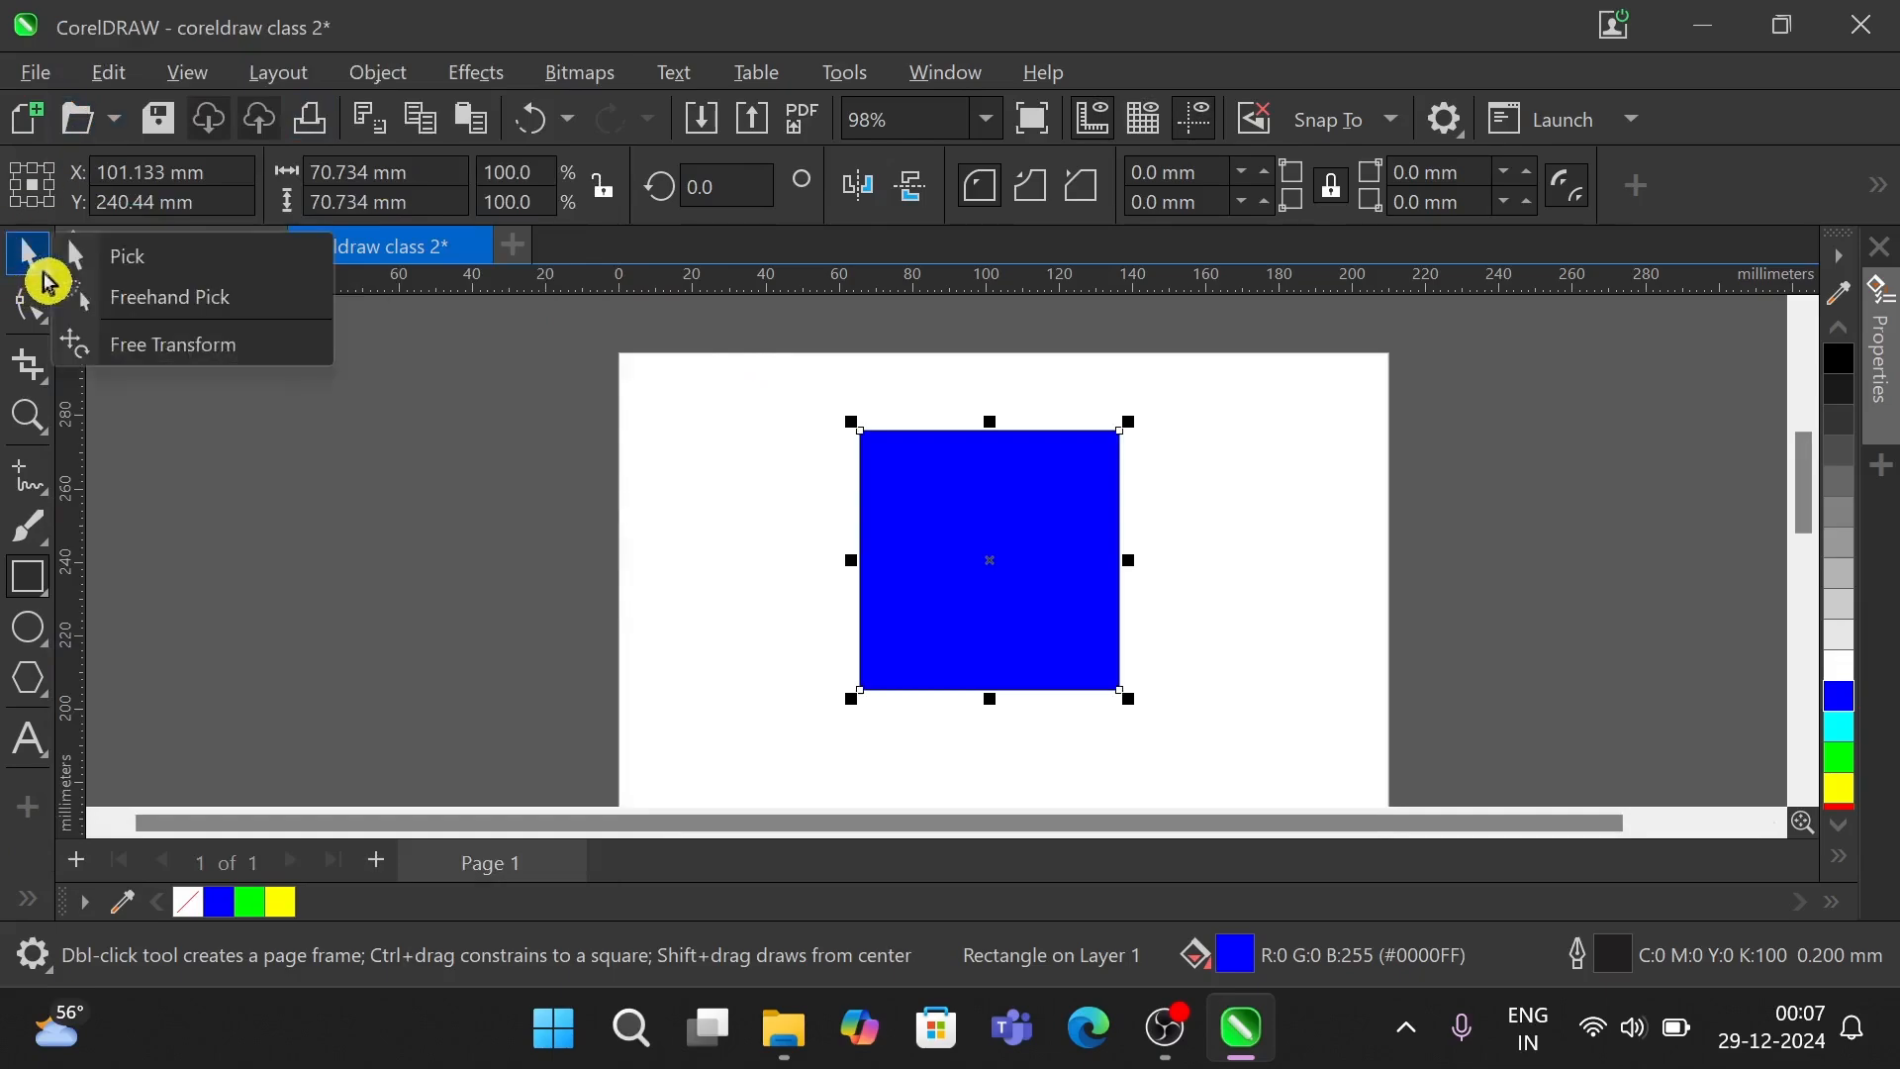
pyautogui.click(155, 254)
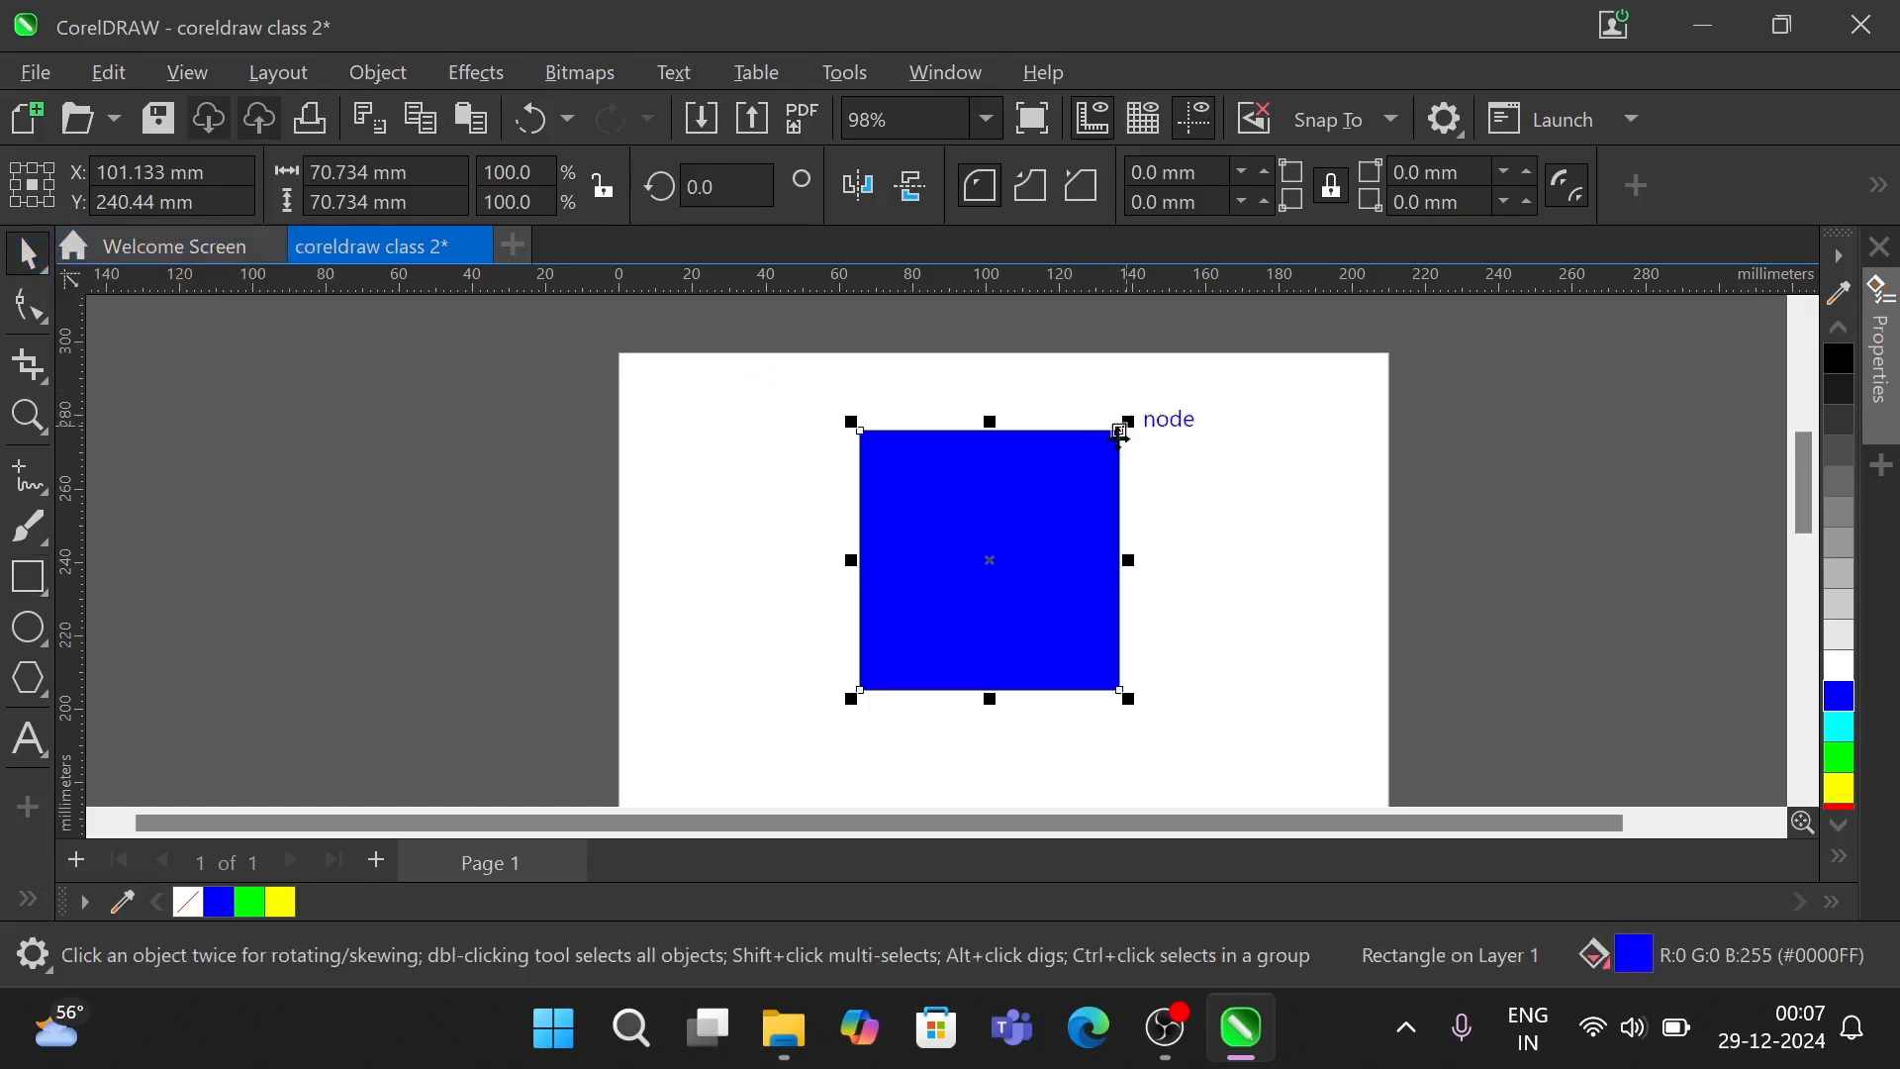
# - Enlarge the blue square to about 73 mm per side and rotate it around its centre to an angle of about 66°
pyautogui.moveTo(1132, 417)
pyautogui.mouseDown()
pyautogui.moveTo(1034, 522)
pyautogui.moveTo(1137, 403)
pyautogui.mouseUp()
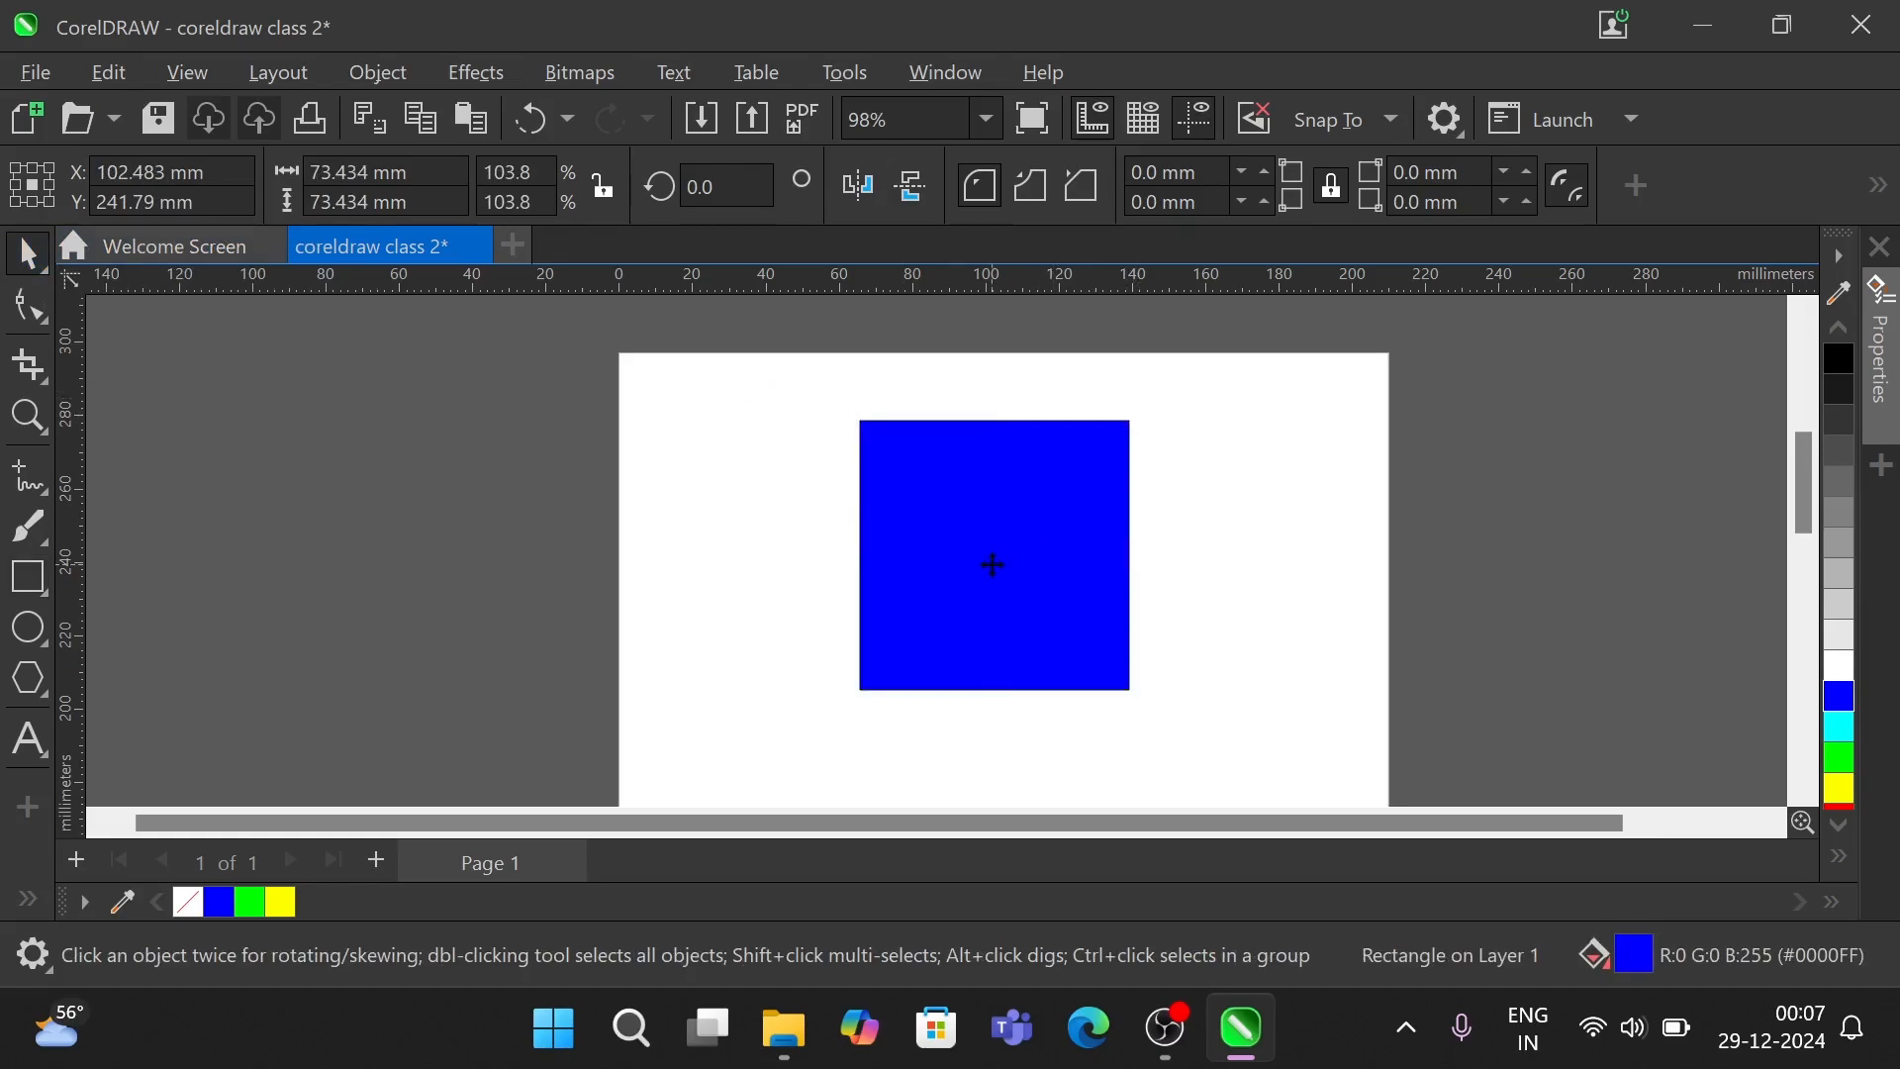
pyautogui.click(993, 561)
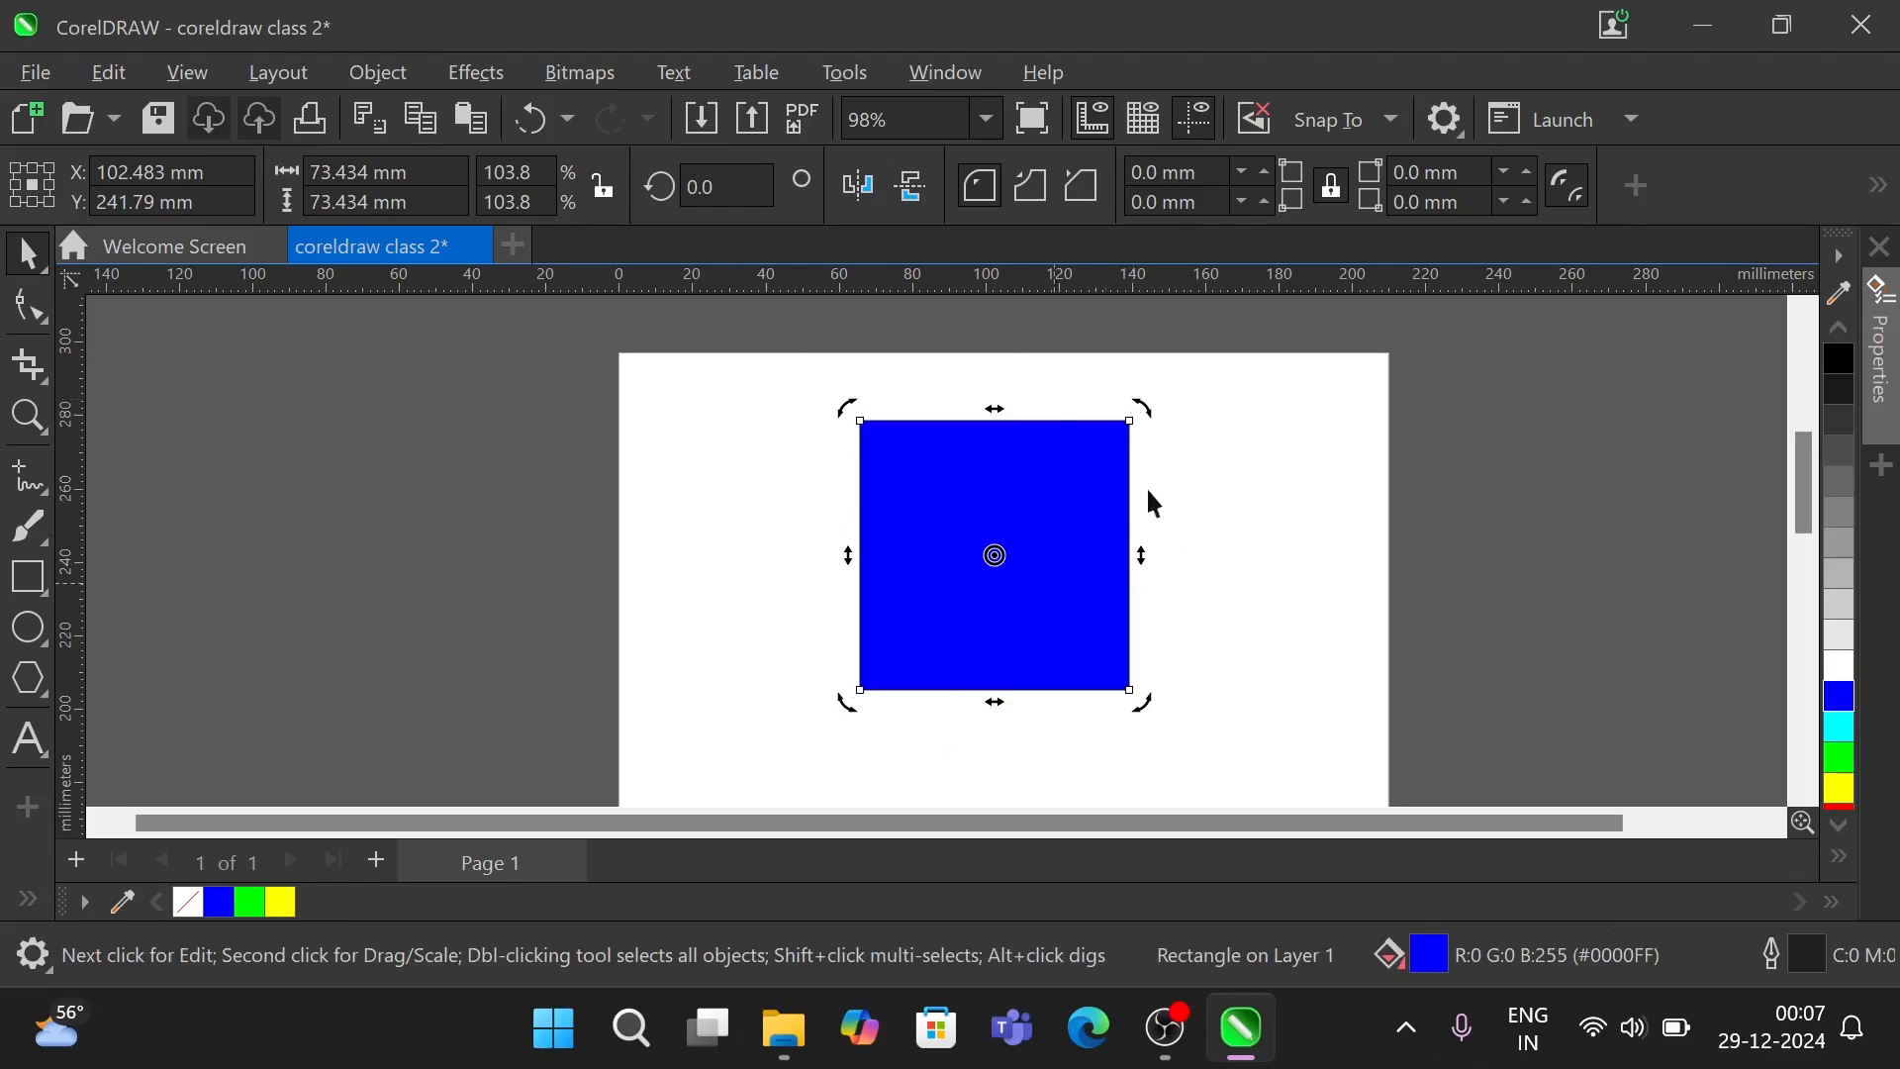
pyautogui.moveTo(1149, 408)
pyautogui.mouseDown()
pyautogui.moveTo(1179, 573)
pyautogui.moveTo(1100, 371)
pyautogui.moveTo(984, 407)
pyautogui.moveTo(1018, 356)
pyautogui.moveTo(1154, 518)
pyautogui.moveTo(1177, 606)
pyautogui.moveTo(1065, 412)
pyautogui.moveTo(1137, 488)
pyautogui.moveTo(870, 411)
pyautogui.moveTo(1147, 424)
pyautogui.mouseUp()
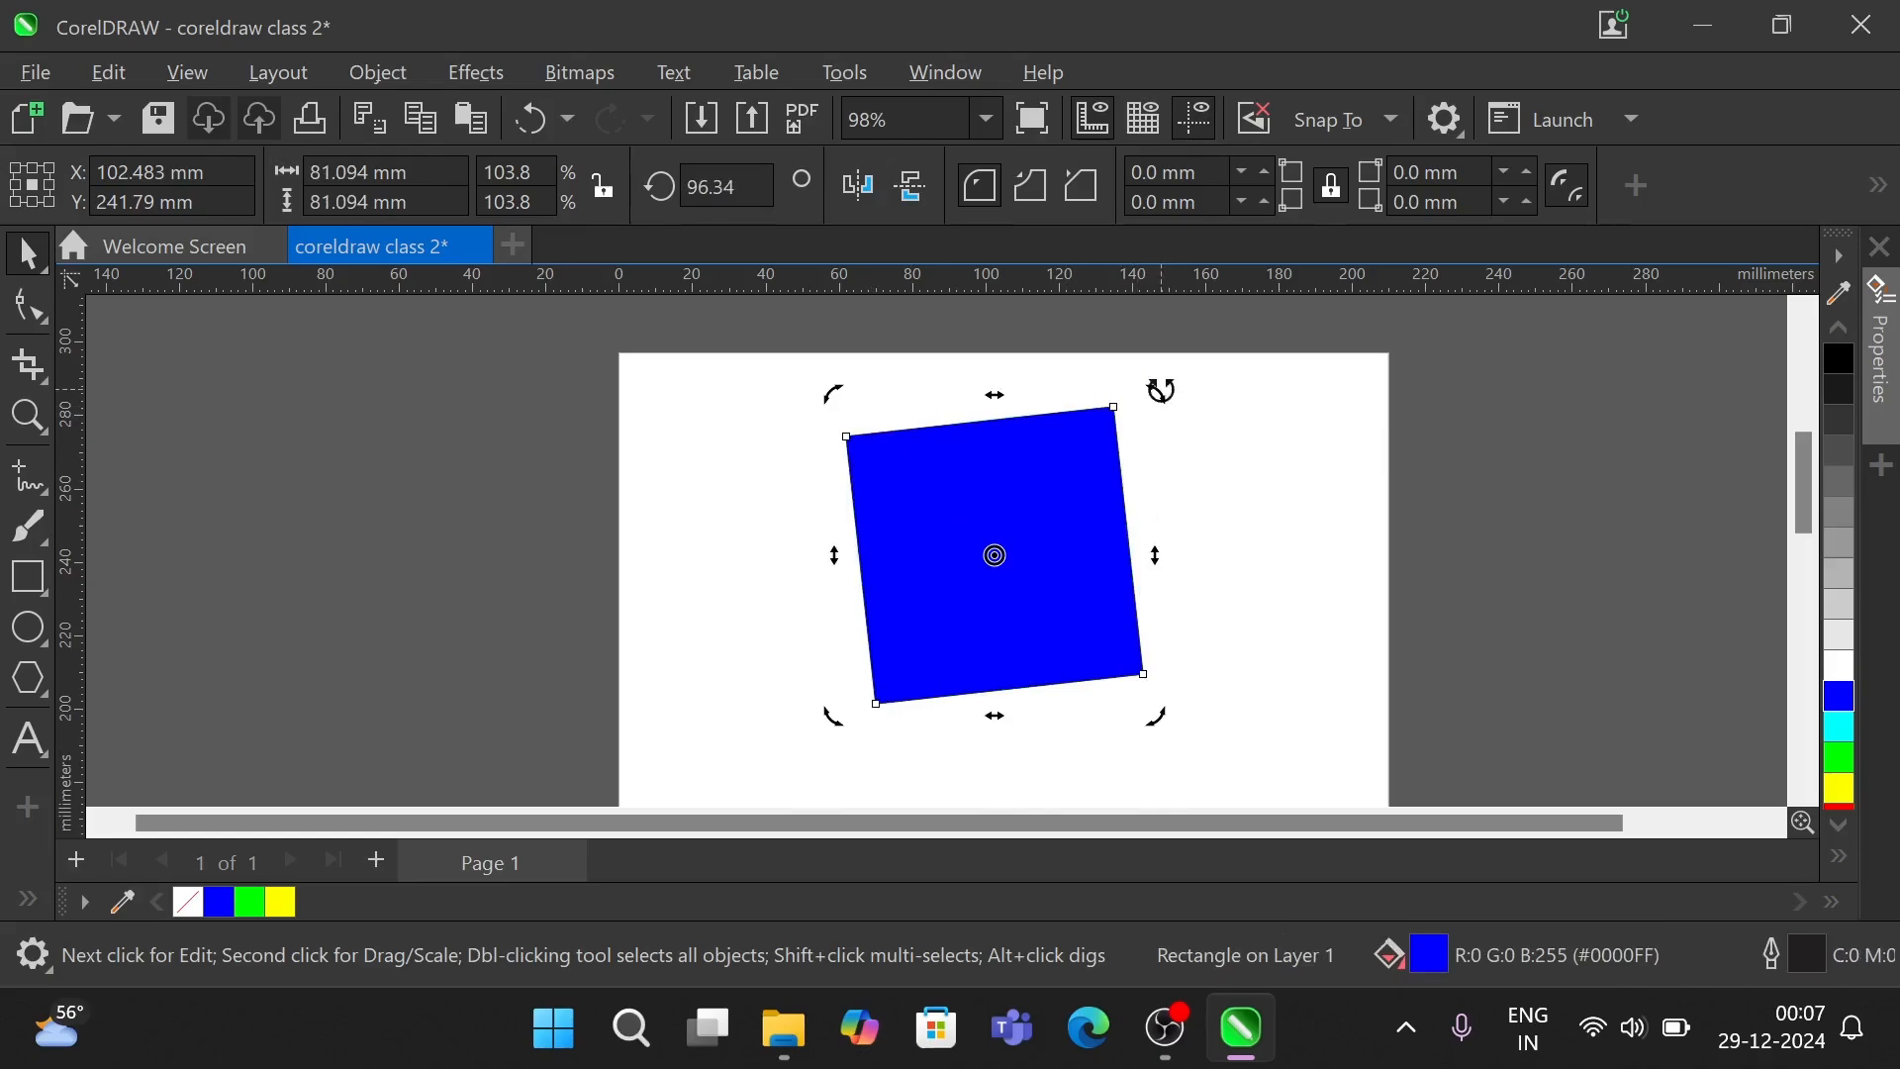
pyautogui.moveTo(1161, 390); pyautogui.dragTo(1181, 428)
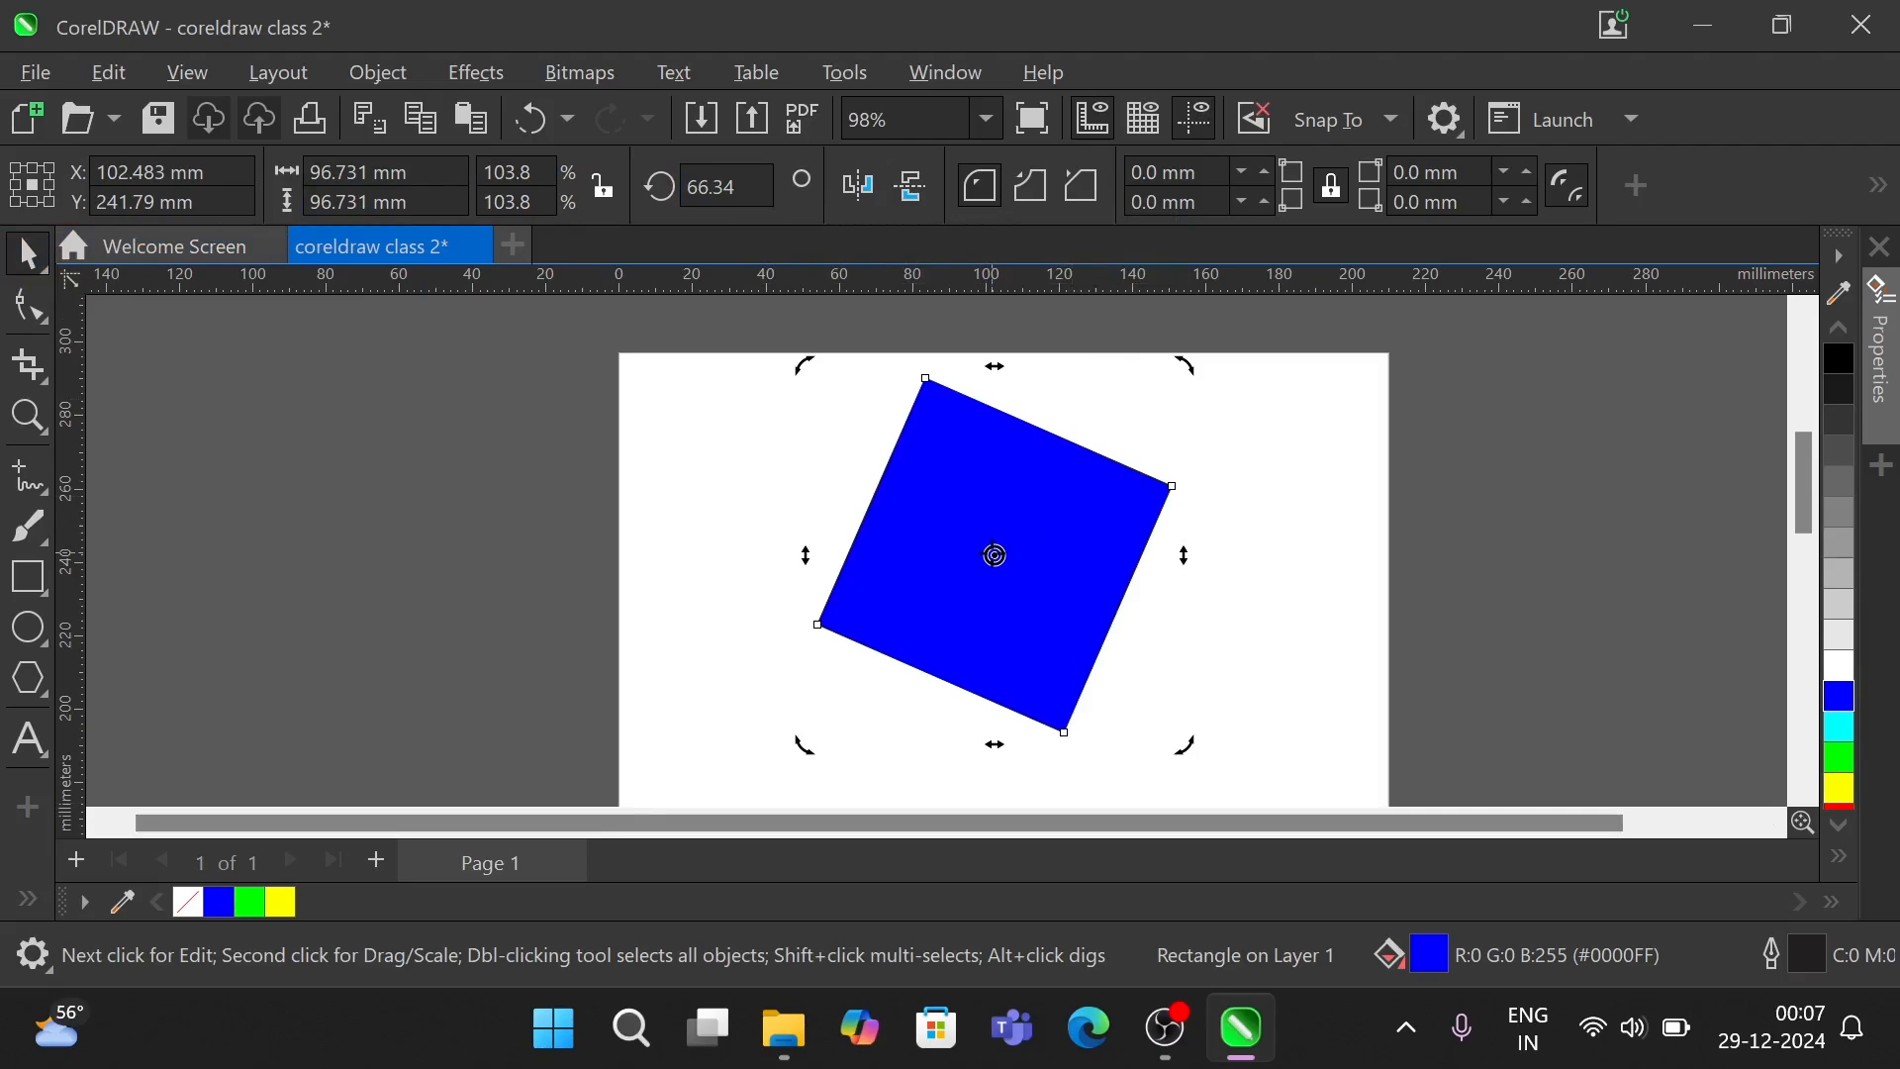
# - Move the blue square's rotation centre close to one corner and rotate the square around it to an angle of about 133°
pyautogui.moveTo(995, 555); pyautogui.dragTo(850, 615)
pyautogui.moveTo(1188, 364); pyautogui.dragTo(853, 559)
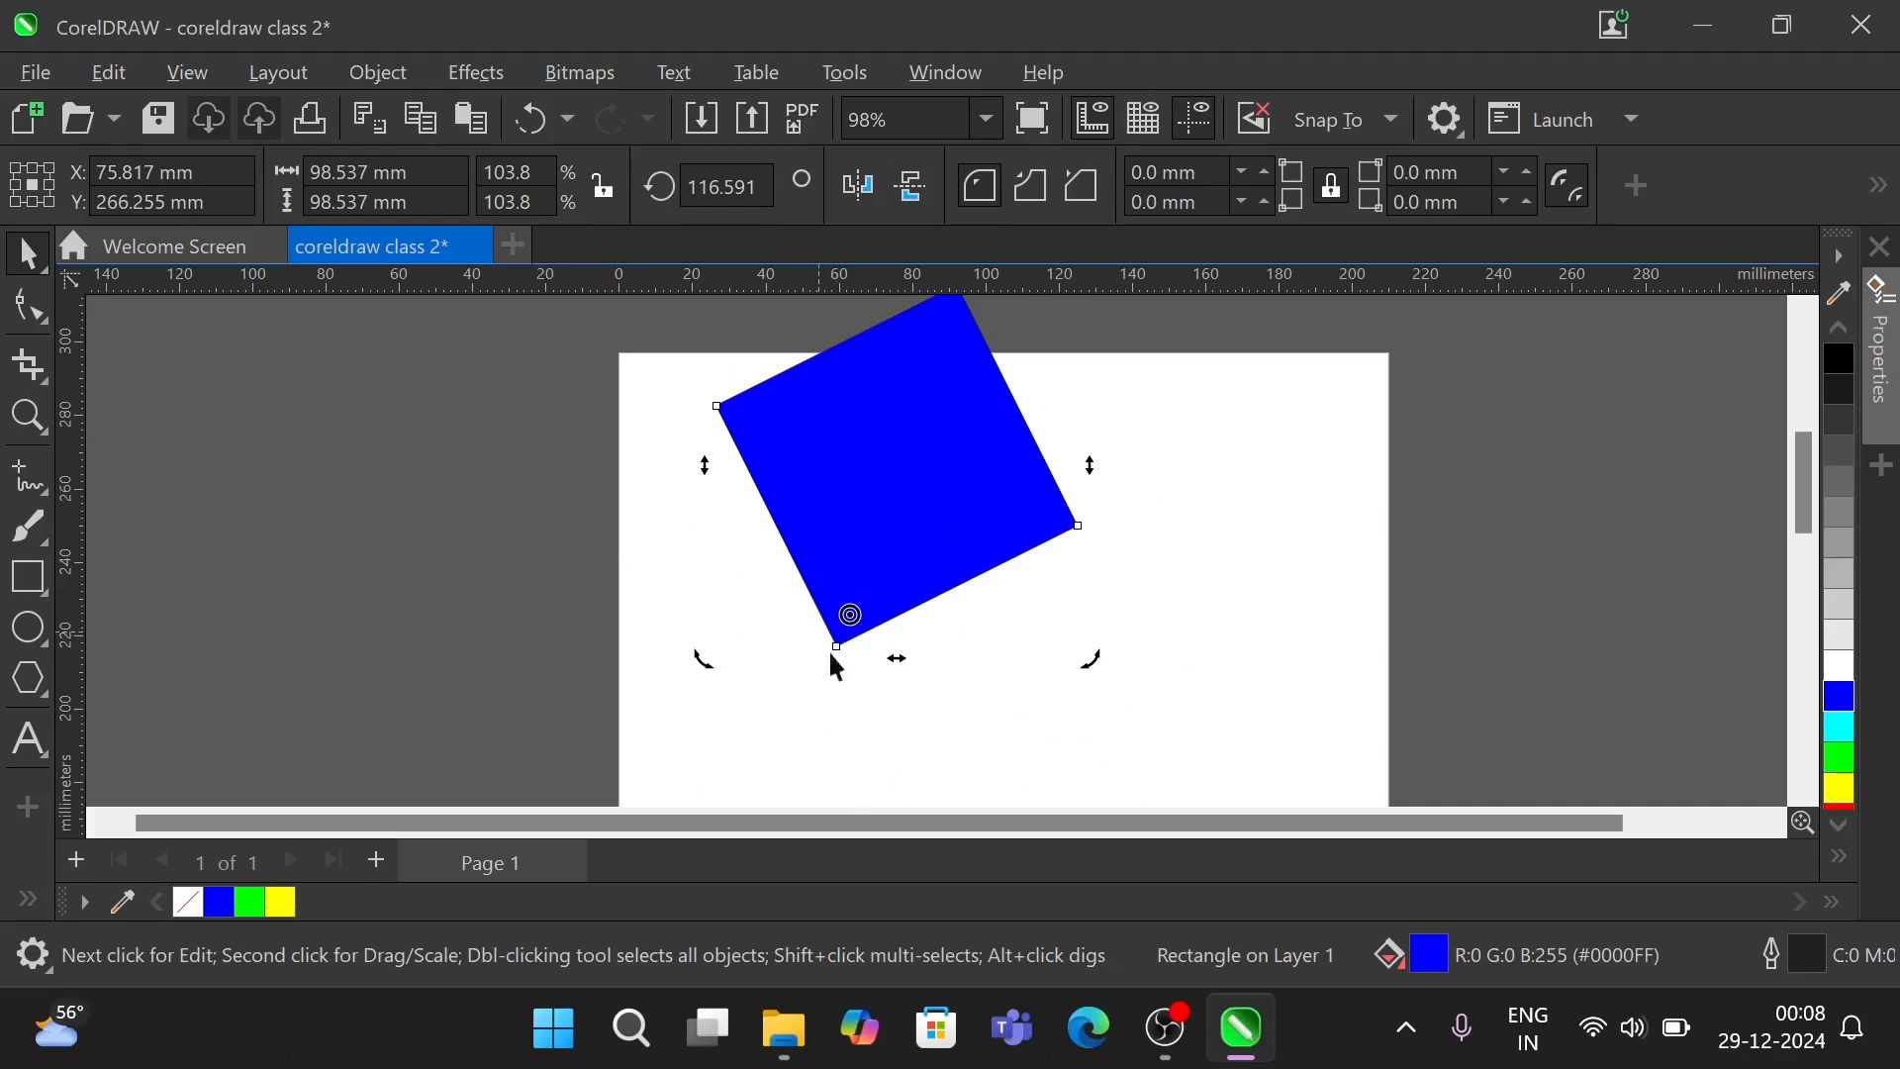
pyautogui.moveTo(1089, 654); pyautogui.dragTo(799, 582)
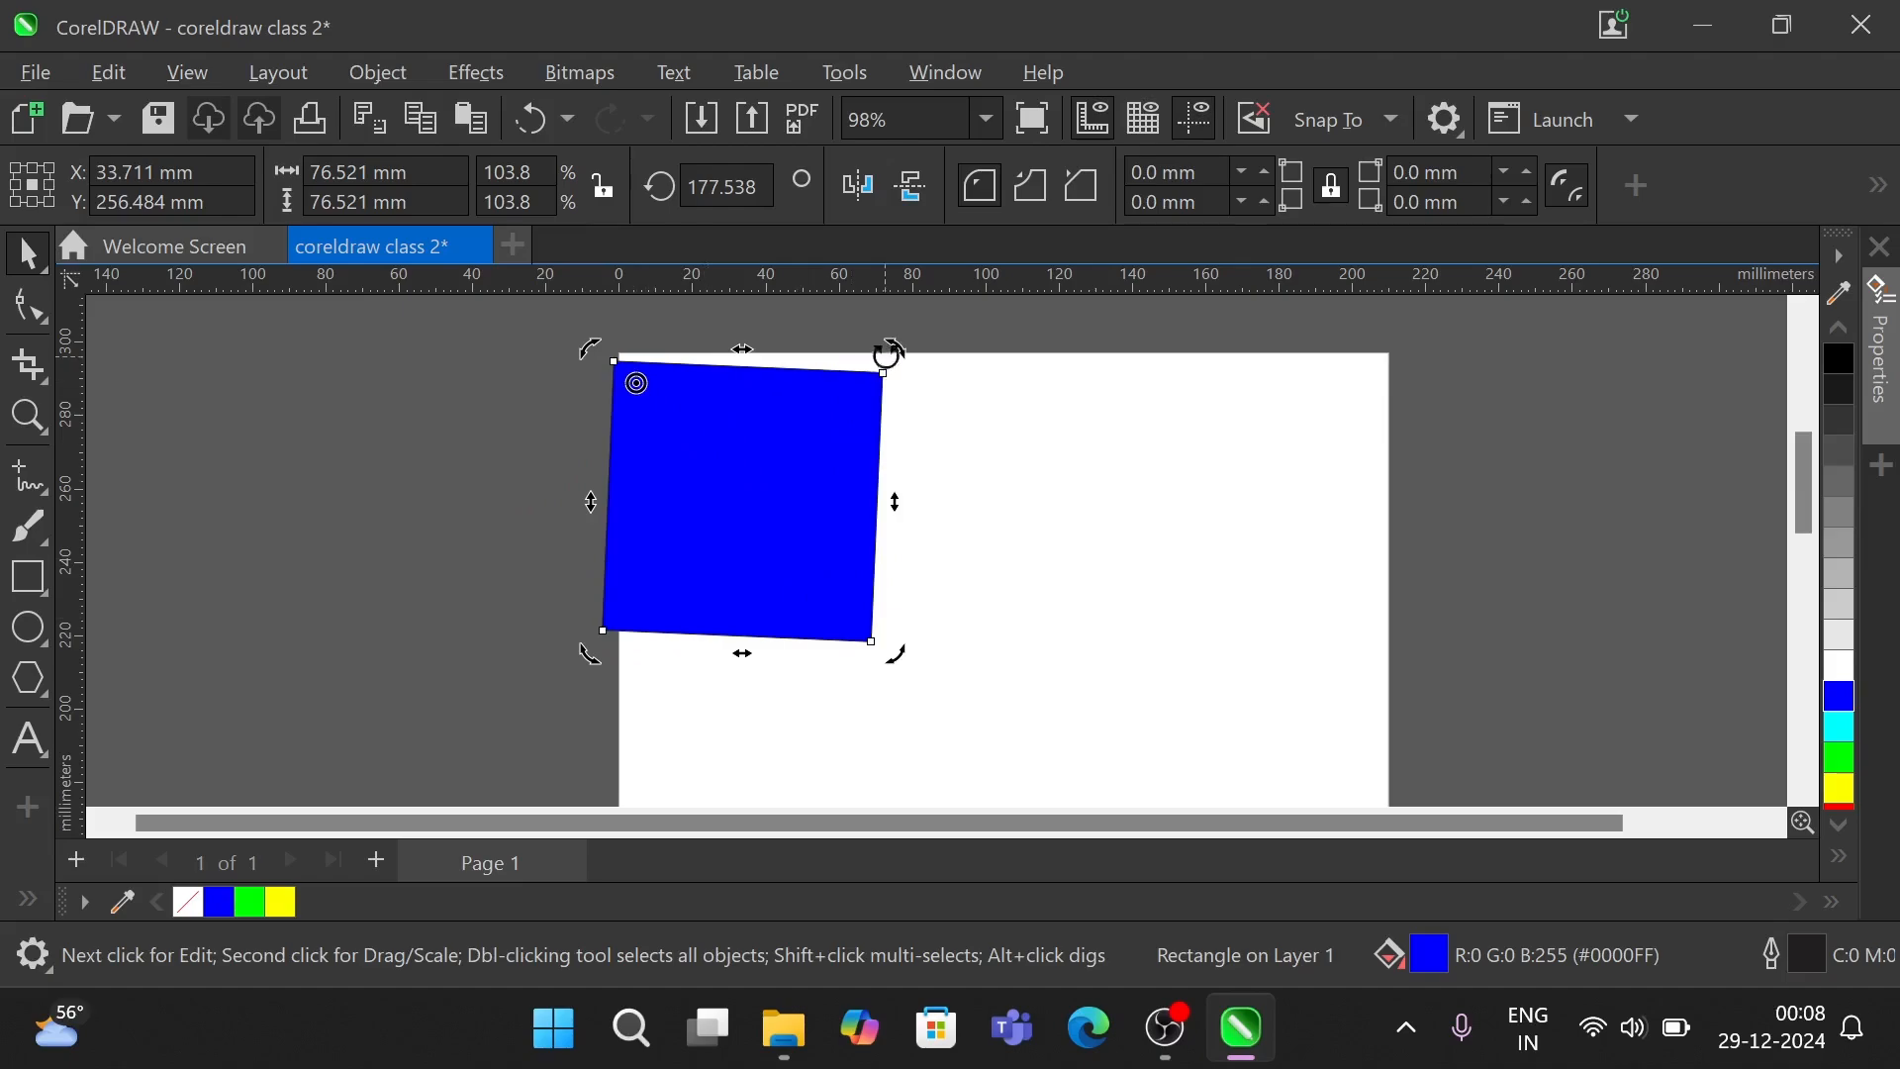
pyautogui.moveTo(887, 352); pyautogui.dragTo(549, 332)
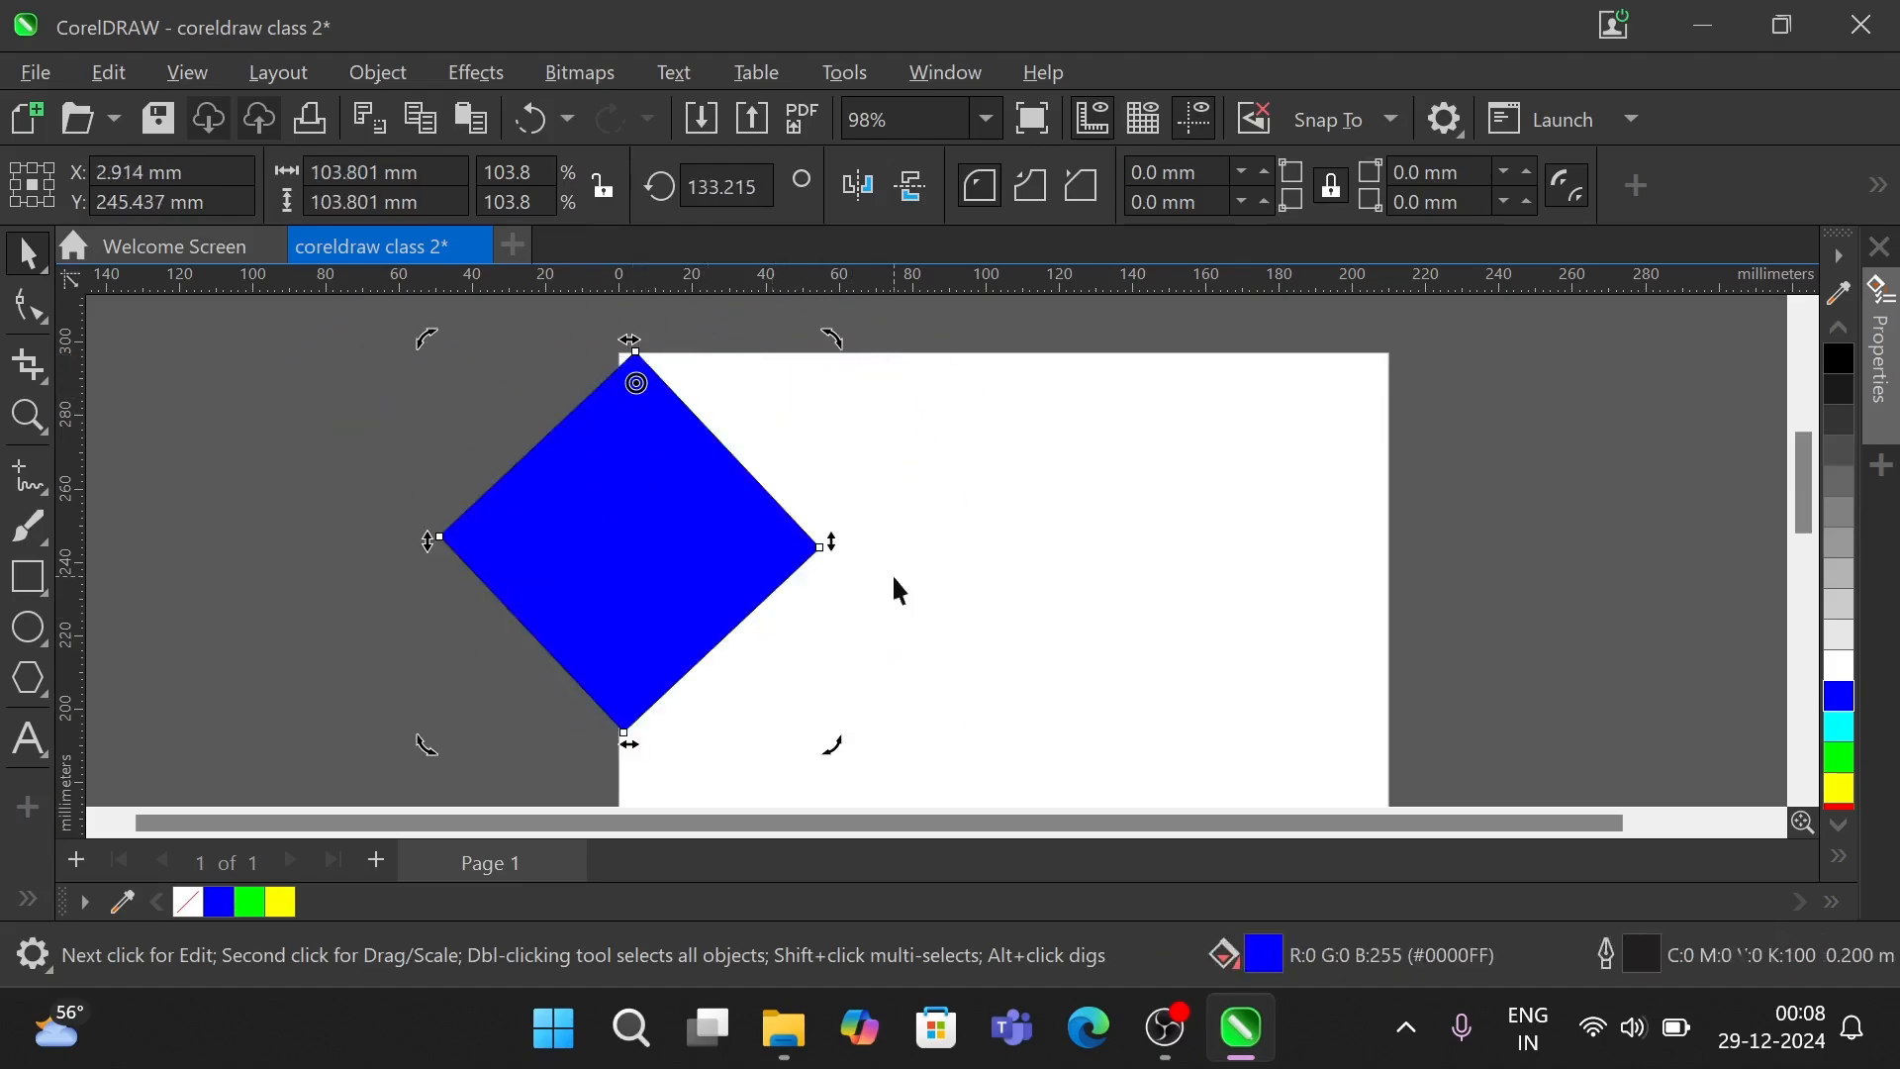
# - Move the rotated blue square back to the middle of the page and reset its rotation centre to the square's middle
pyautogui.moveTo(629, 510); pyautogui.dragTo(991, 592)
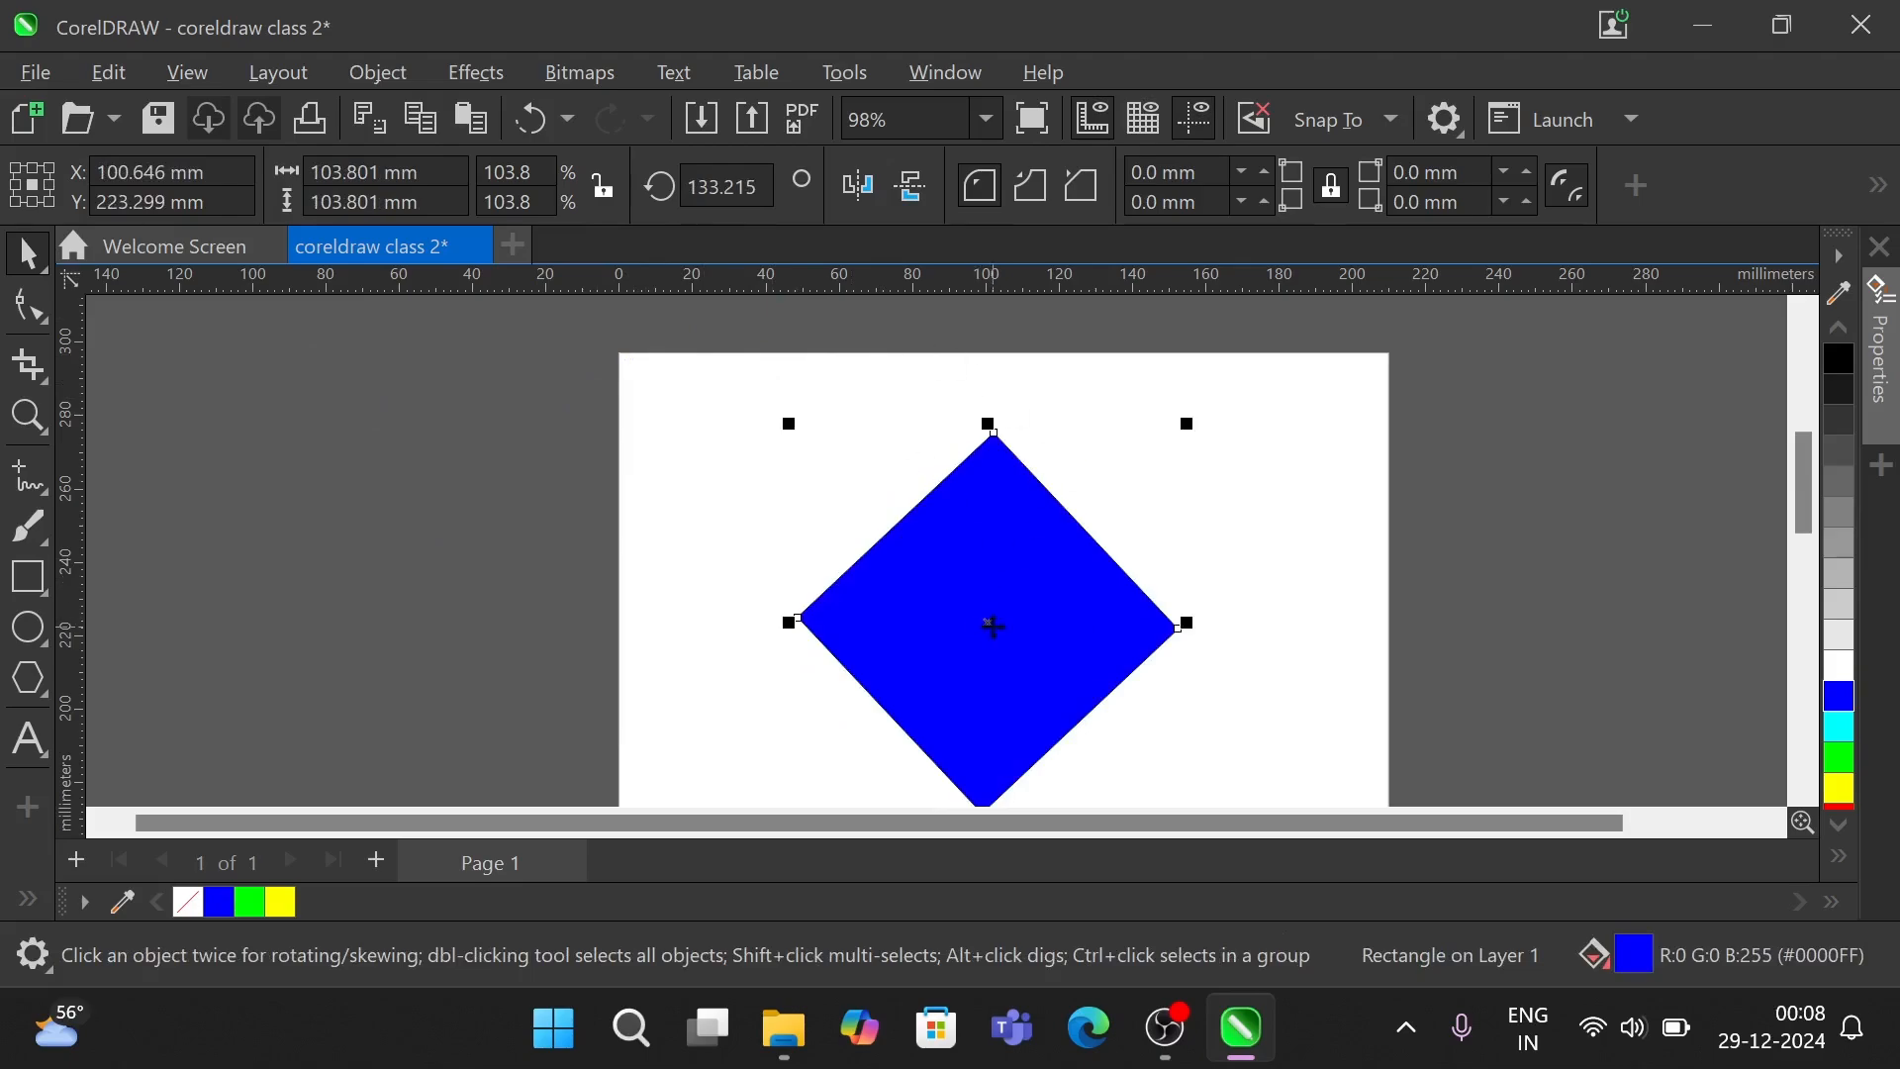
pyautogui.click(993, 626)
pyautogui.click(996, 633)
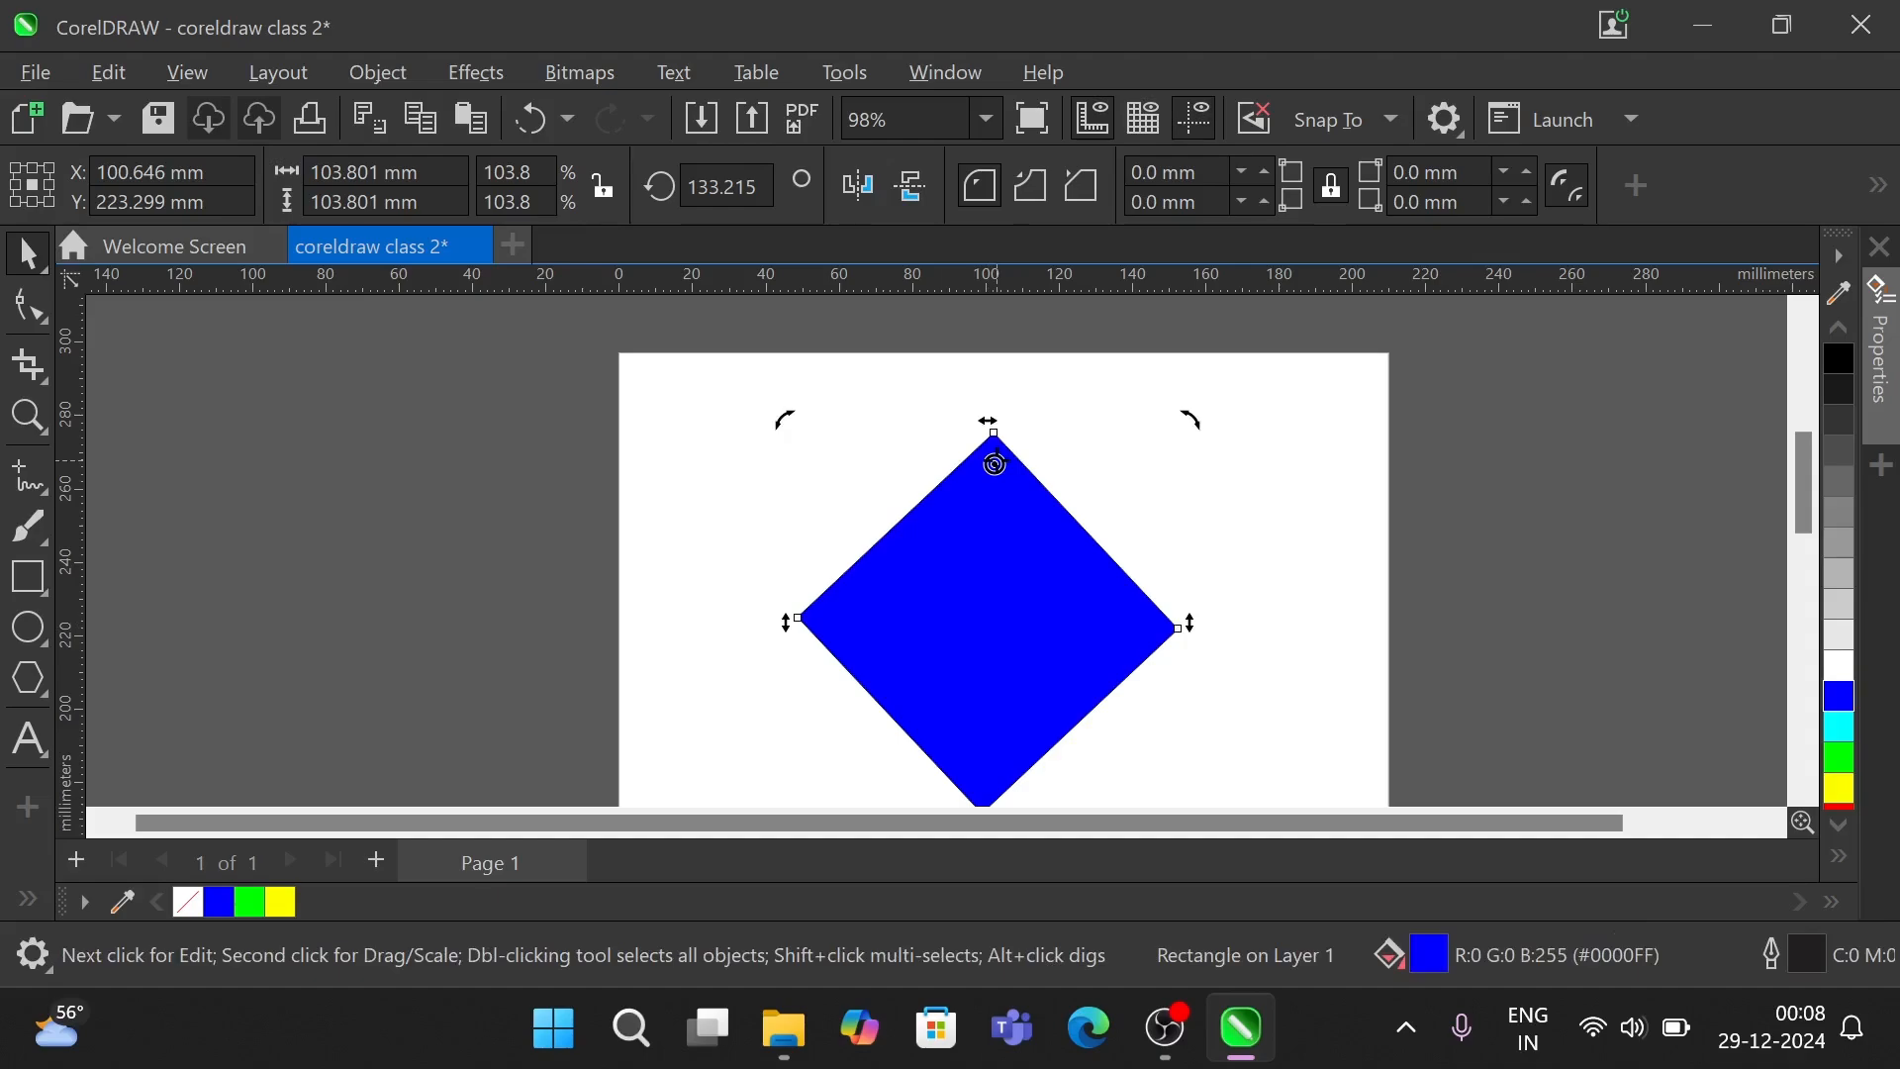
pyautogui.moveTo(984, 535); pyautogui.dragTo(989, 623)
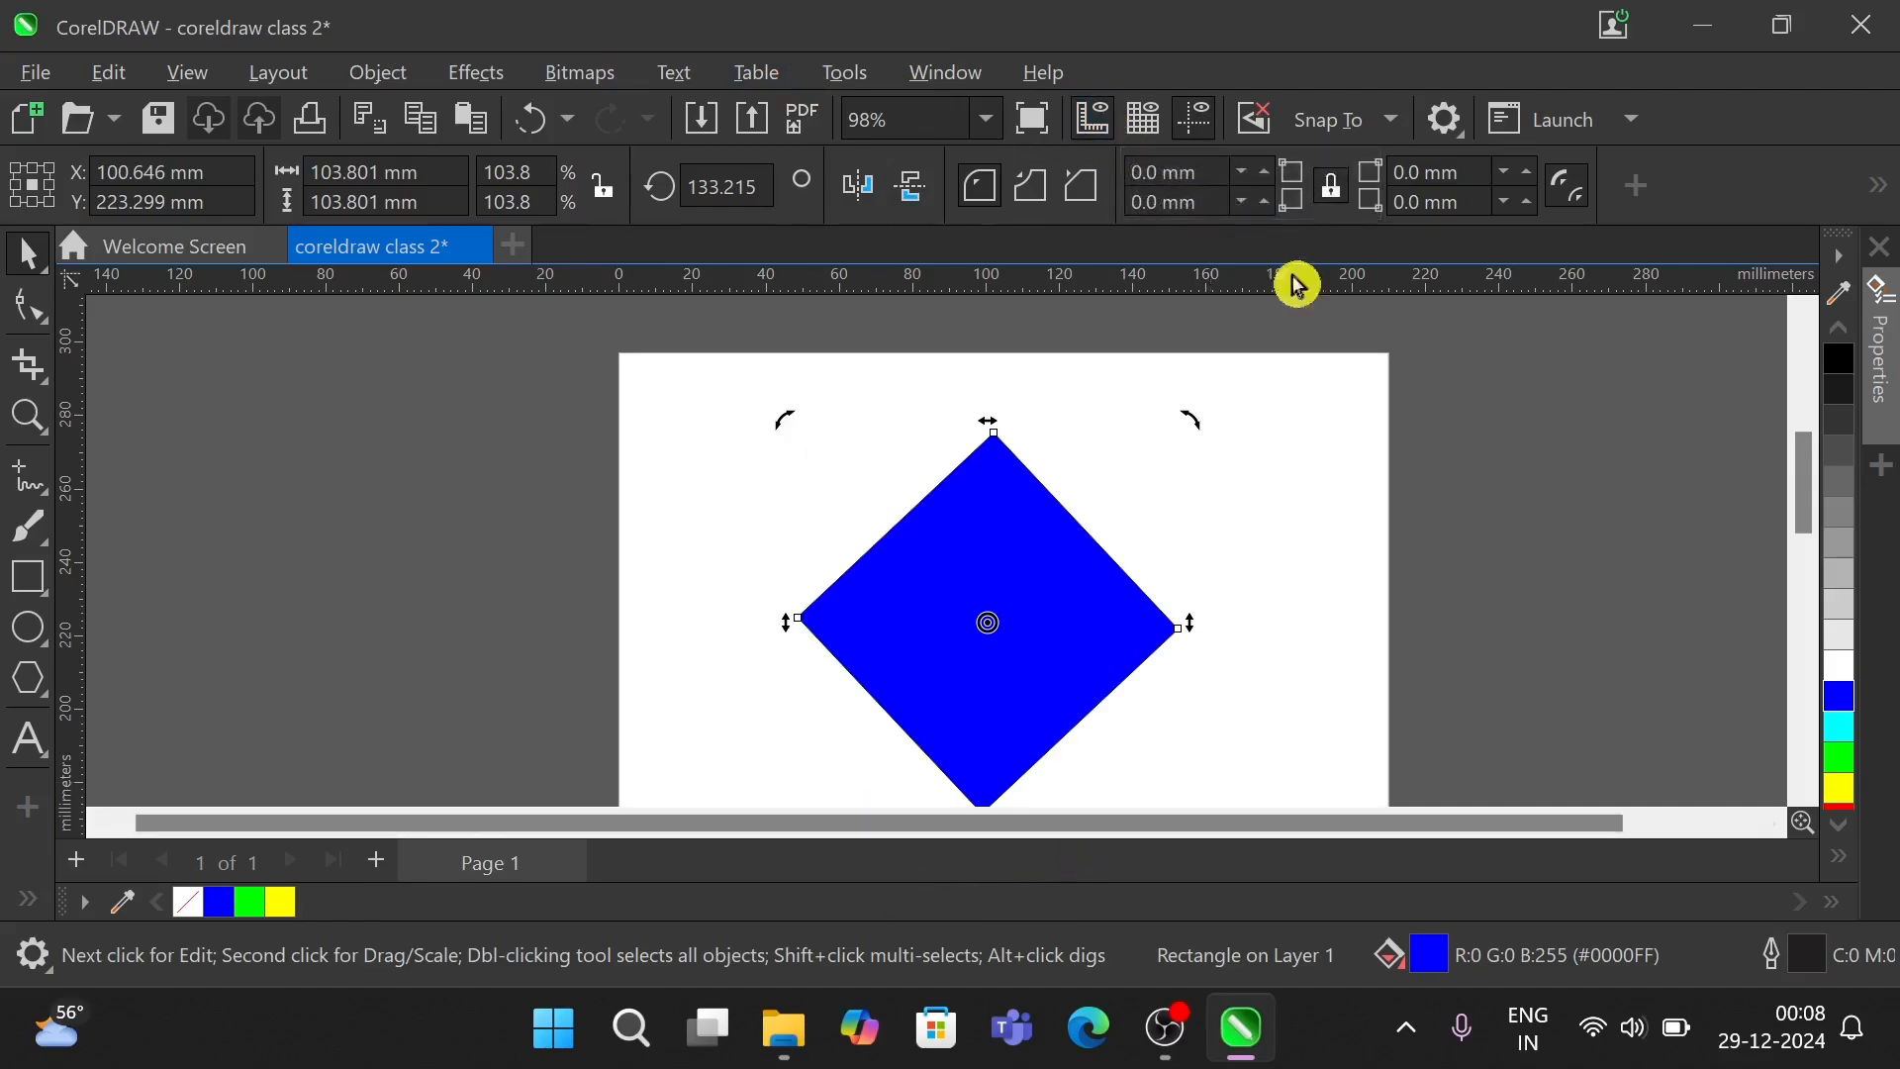
# - Switch to Freehand Pick, and draw four small rectangles around the upper edges of the rotated blue square
pyautogui.click(42, 275)
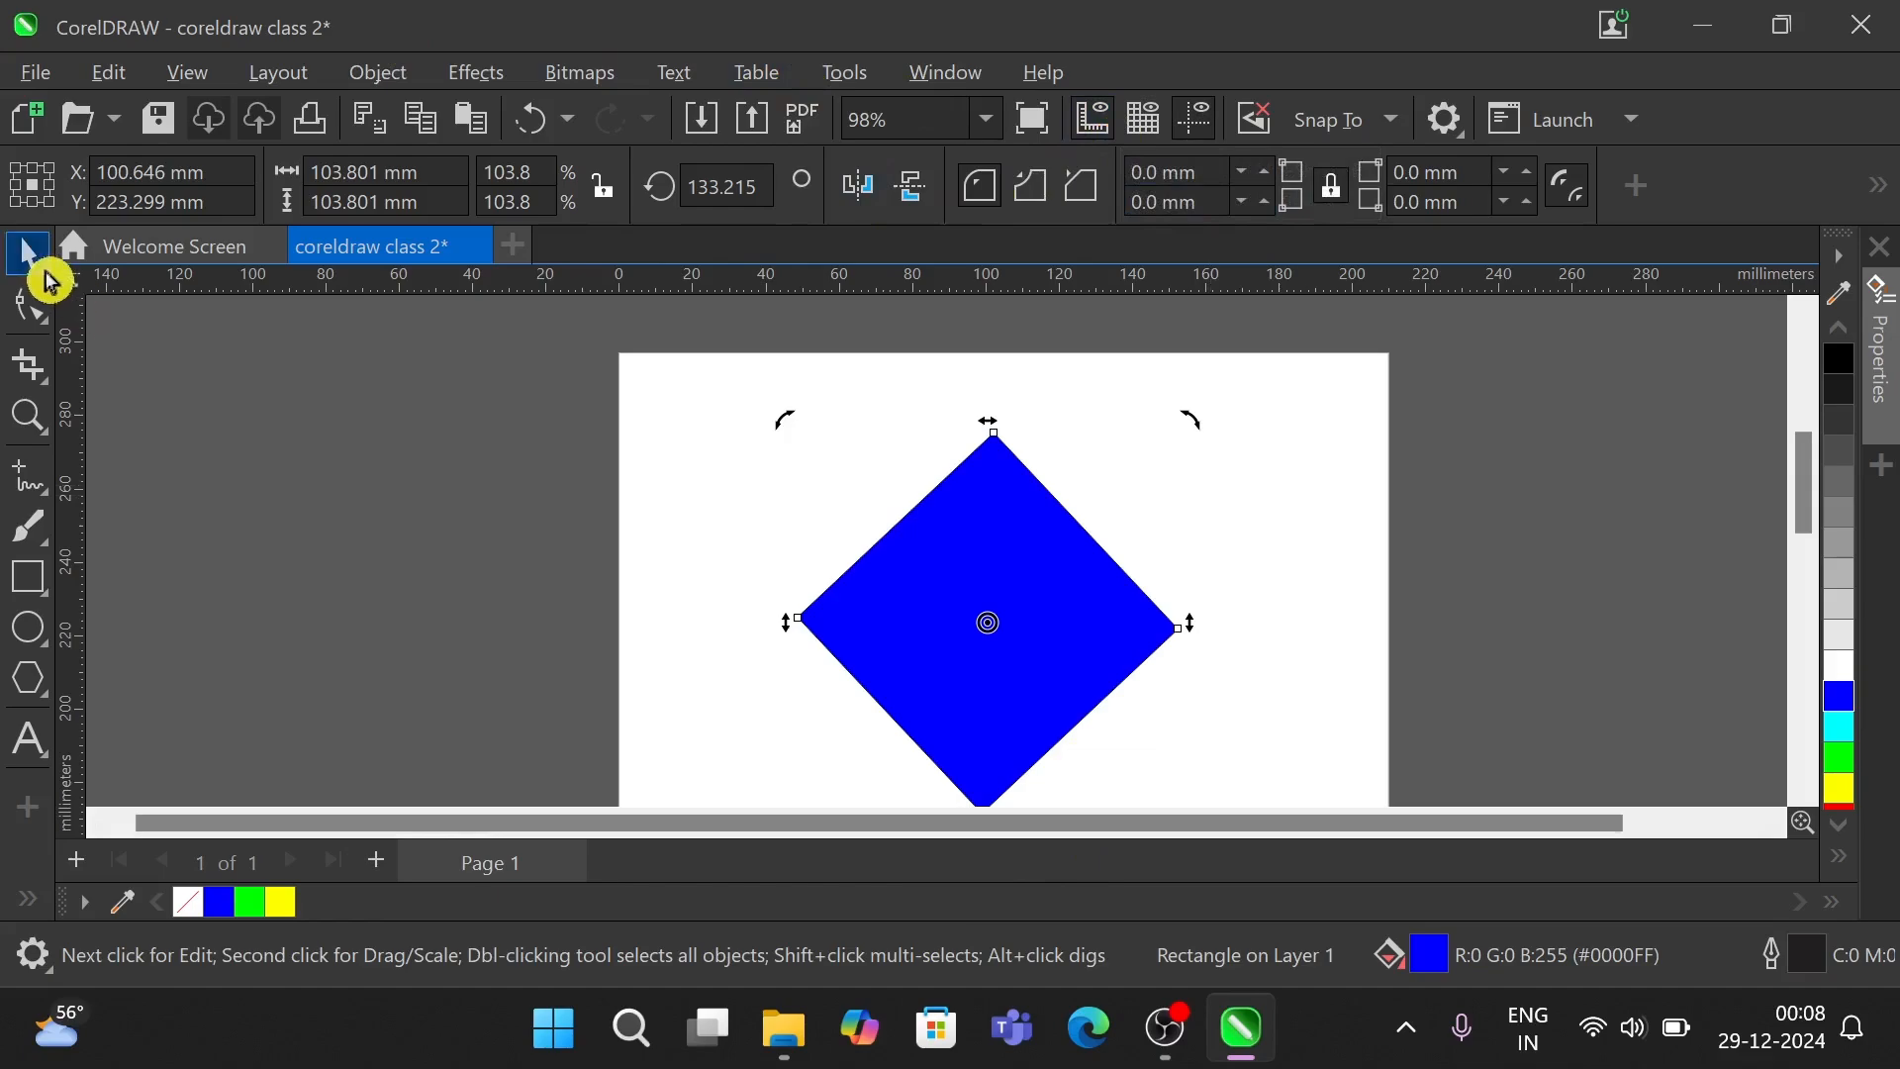
pyautogui.click(163, 297)
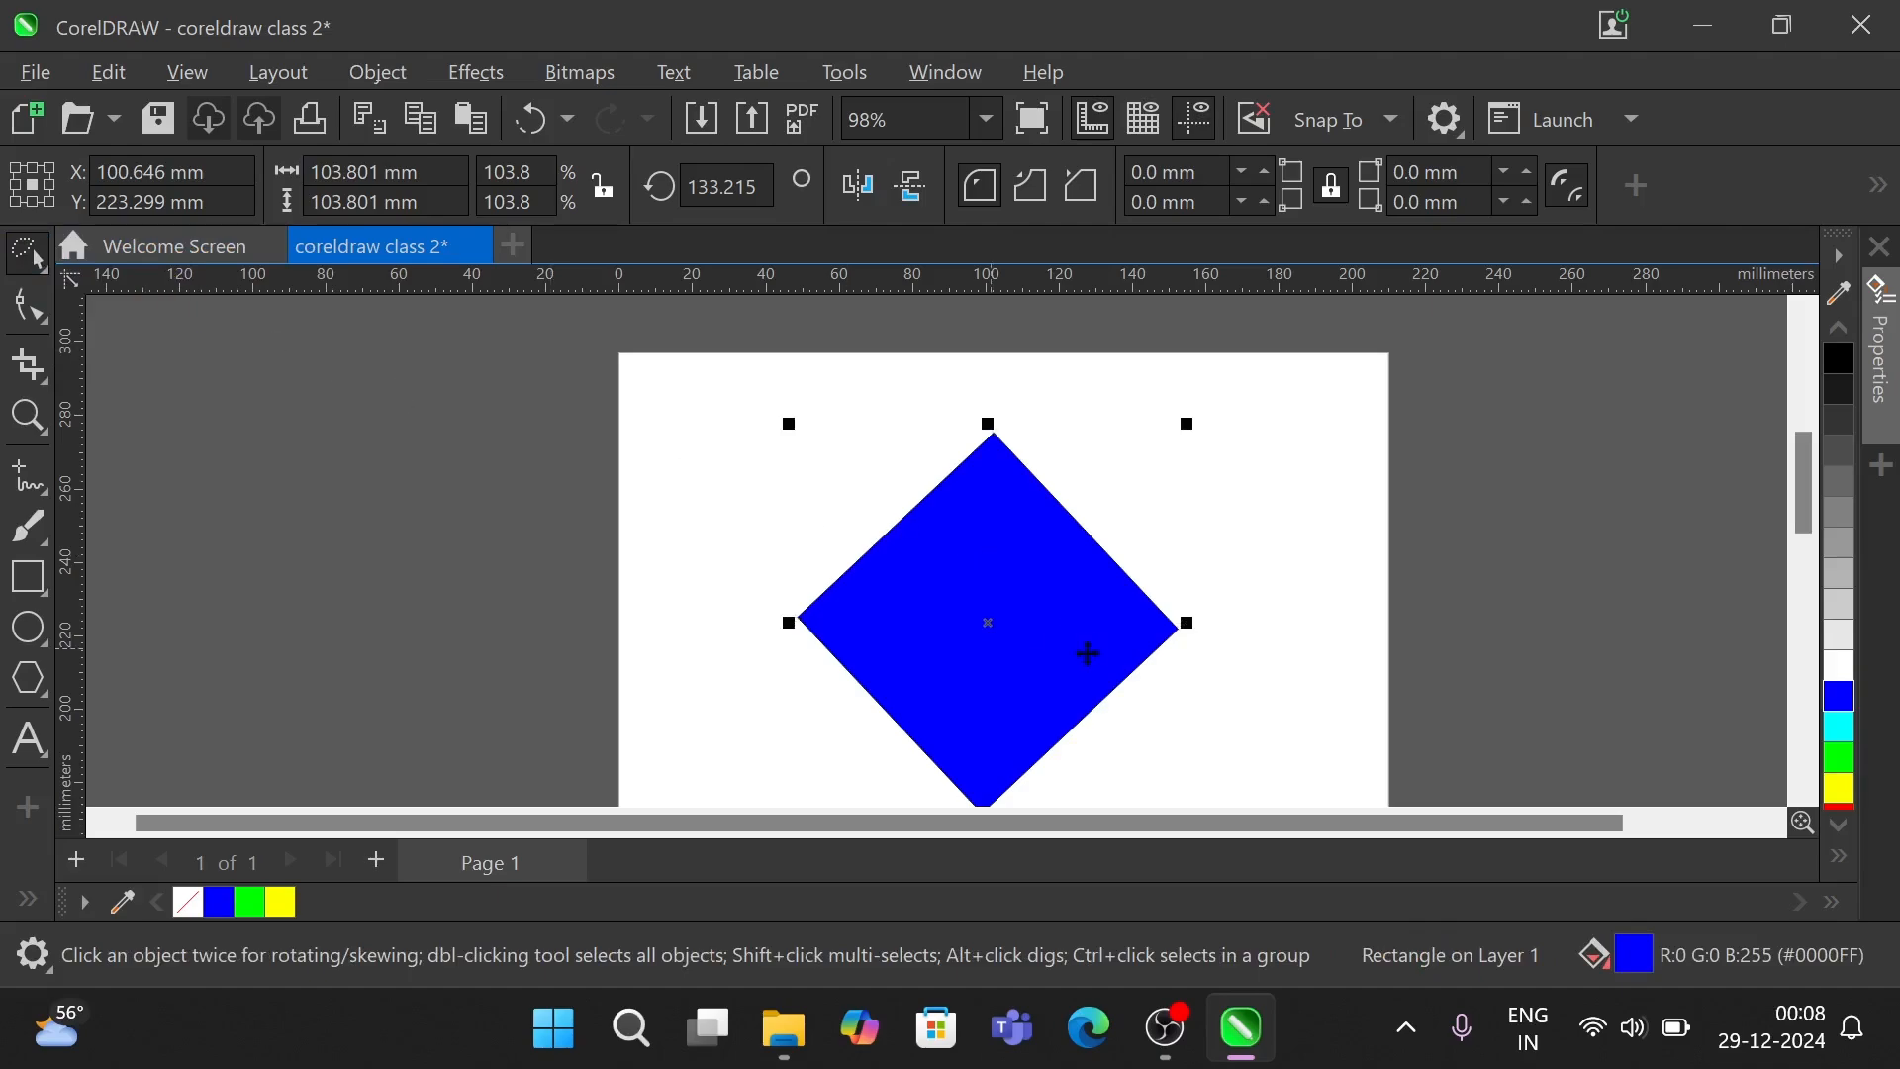
pyautogui.click(29, 578)
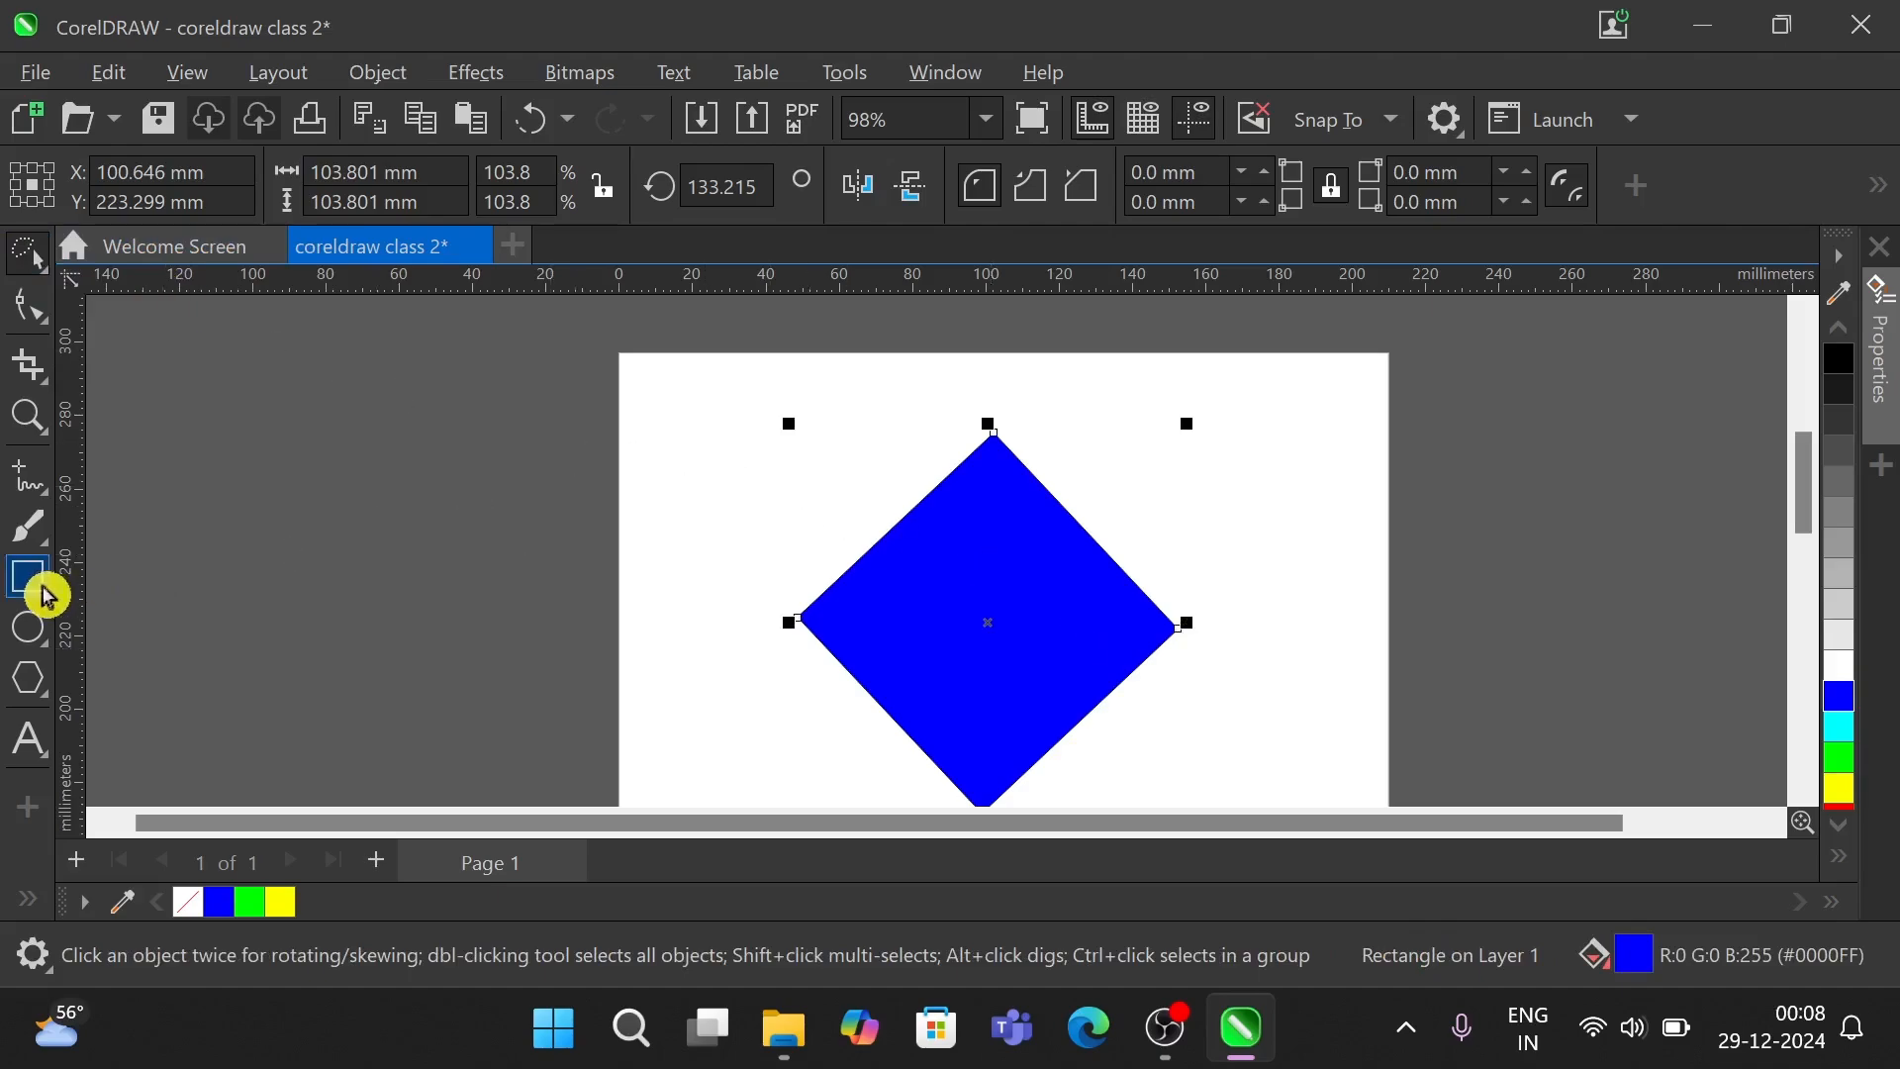
pyautogui.moveTo(693, 462); pyautogui.dragTo(796, 507)
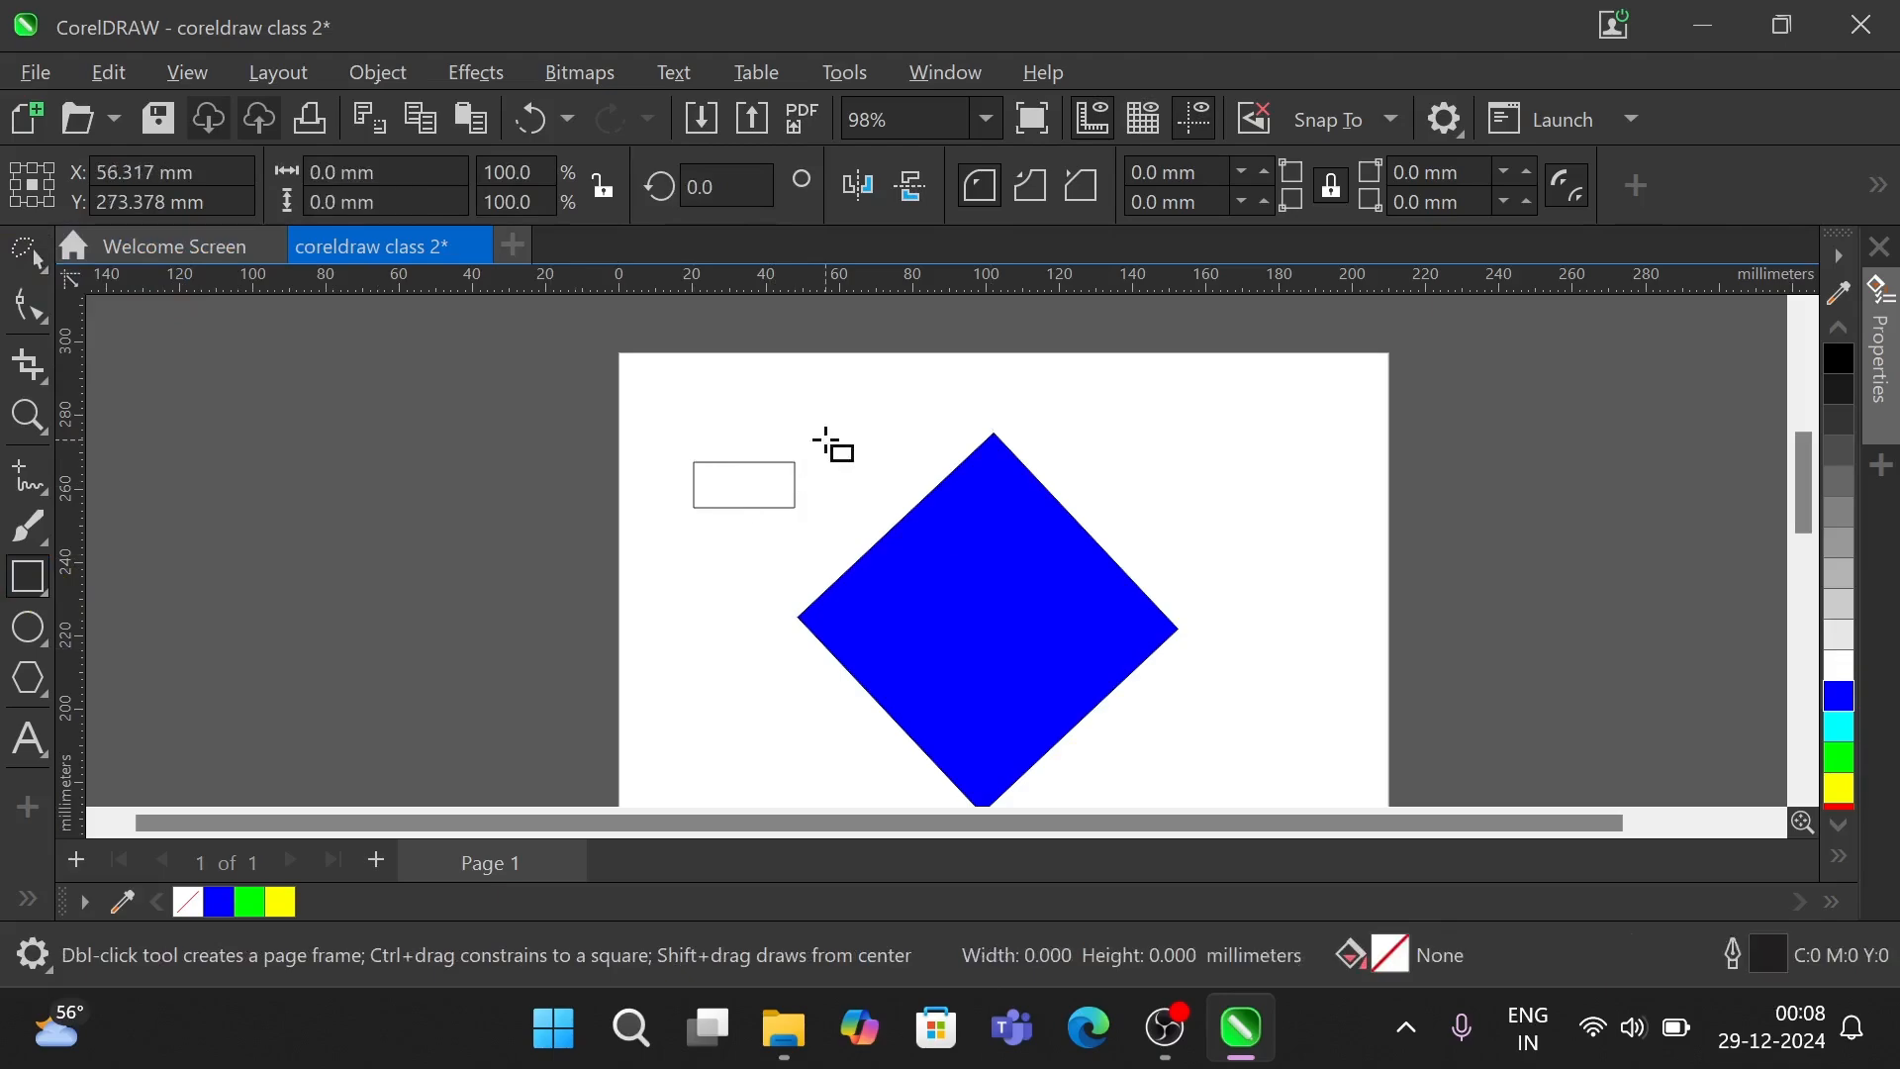
pyautogui.moveTo(826, 439); pyautogui.dragTo(887, 470)
pyautogui.moveTo(1069, 389); pyautogui.dragTo(1143, 440)
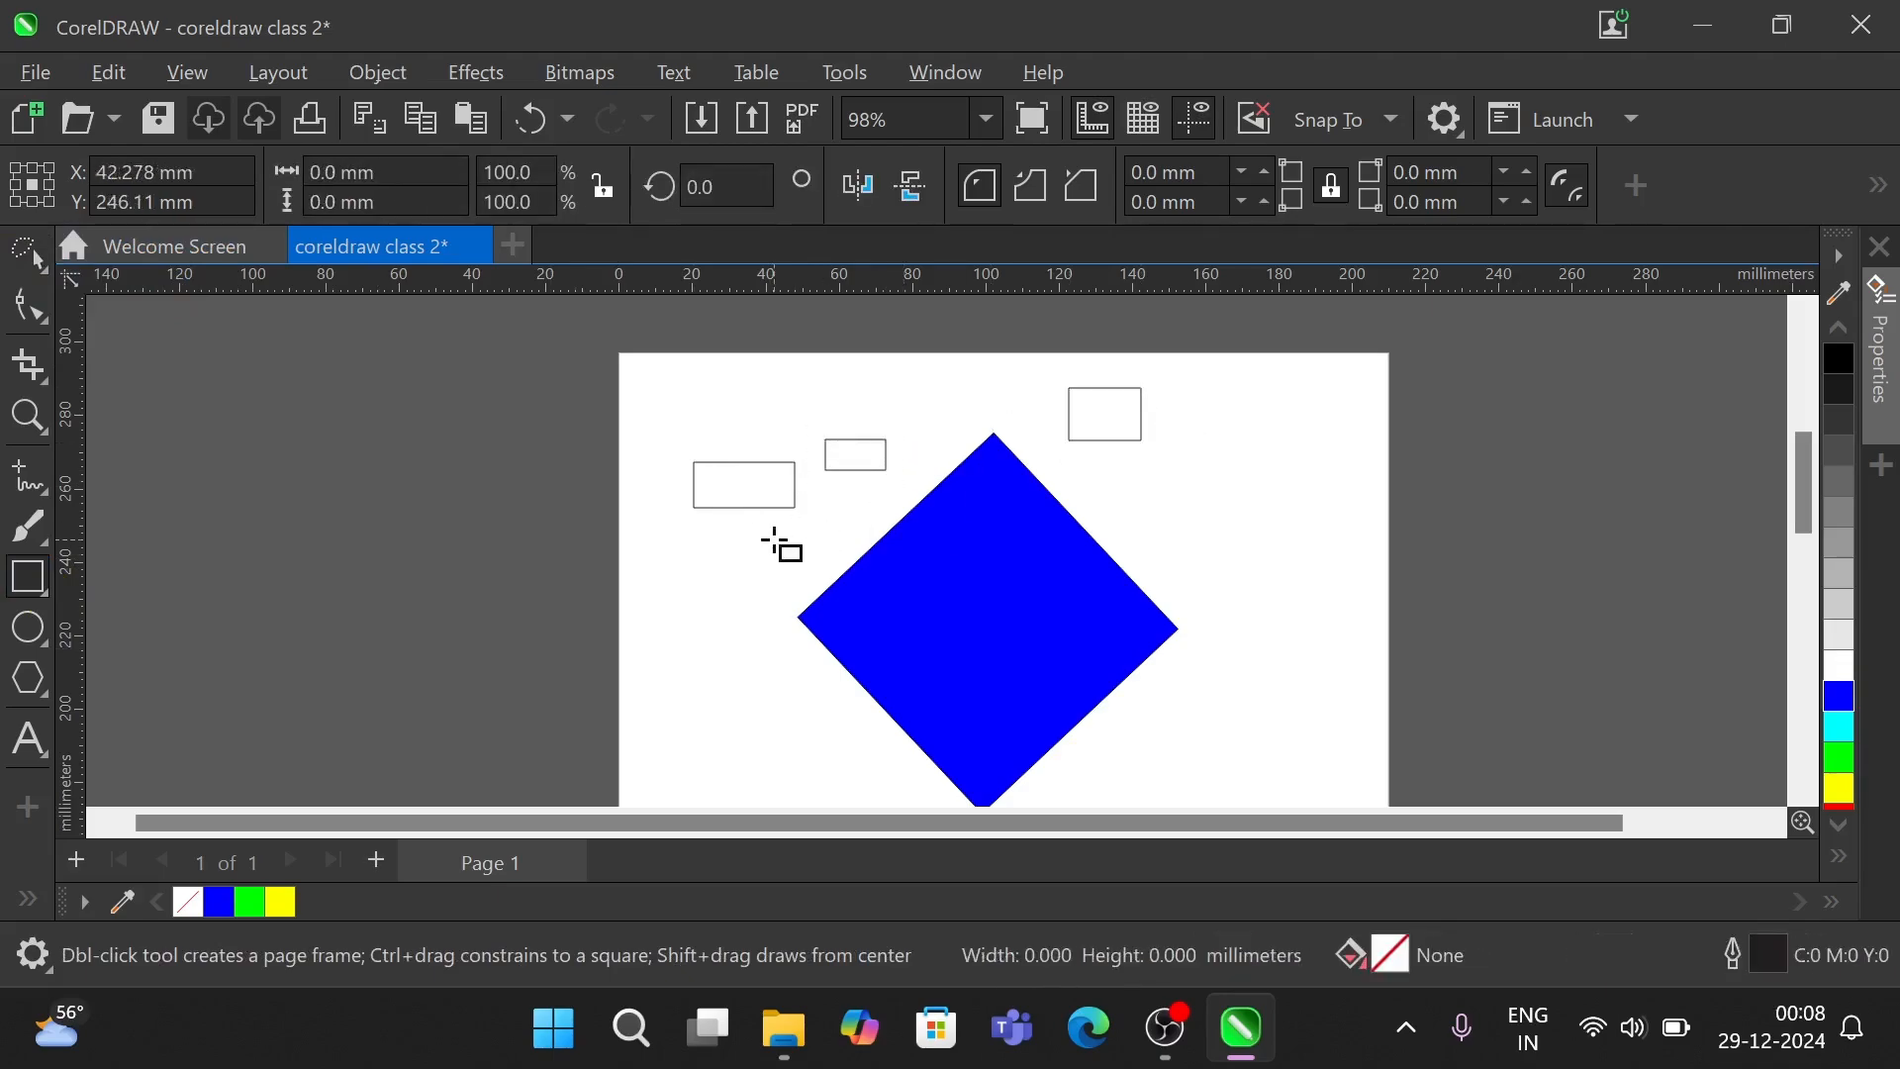
pyautogui.moveTo(775, 542); pyautogui.dragTo(854, 567)
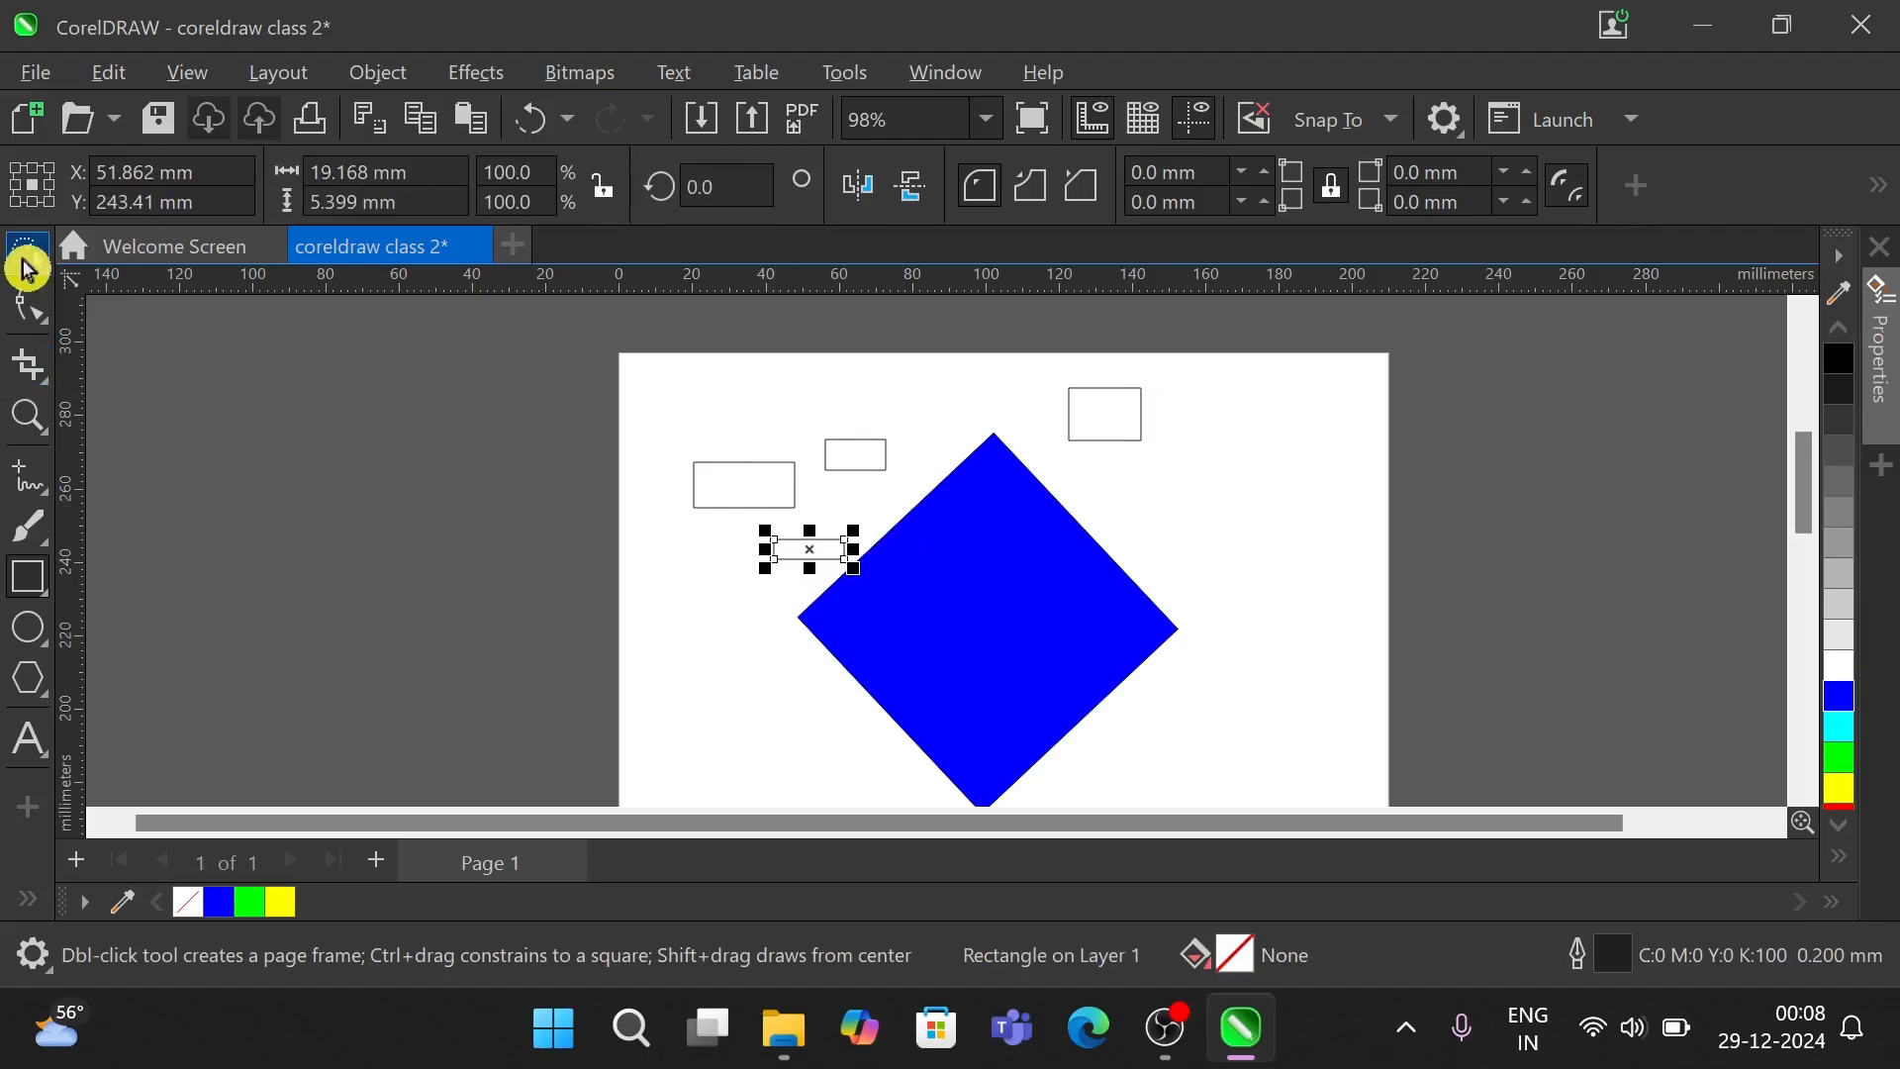
# - Try a freehand lasso selection around the small rectangle above the blue square's upper right edge, and deselect it
pyautogui.click(27, 267)
pyautogui.click(1239, 489)
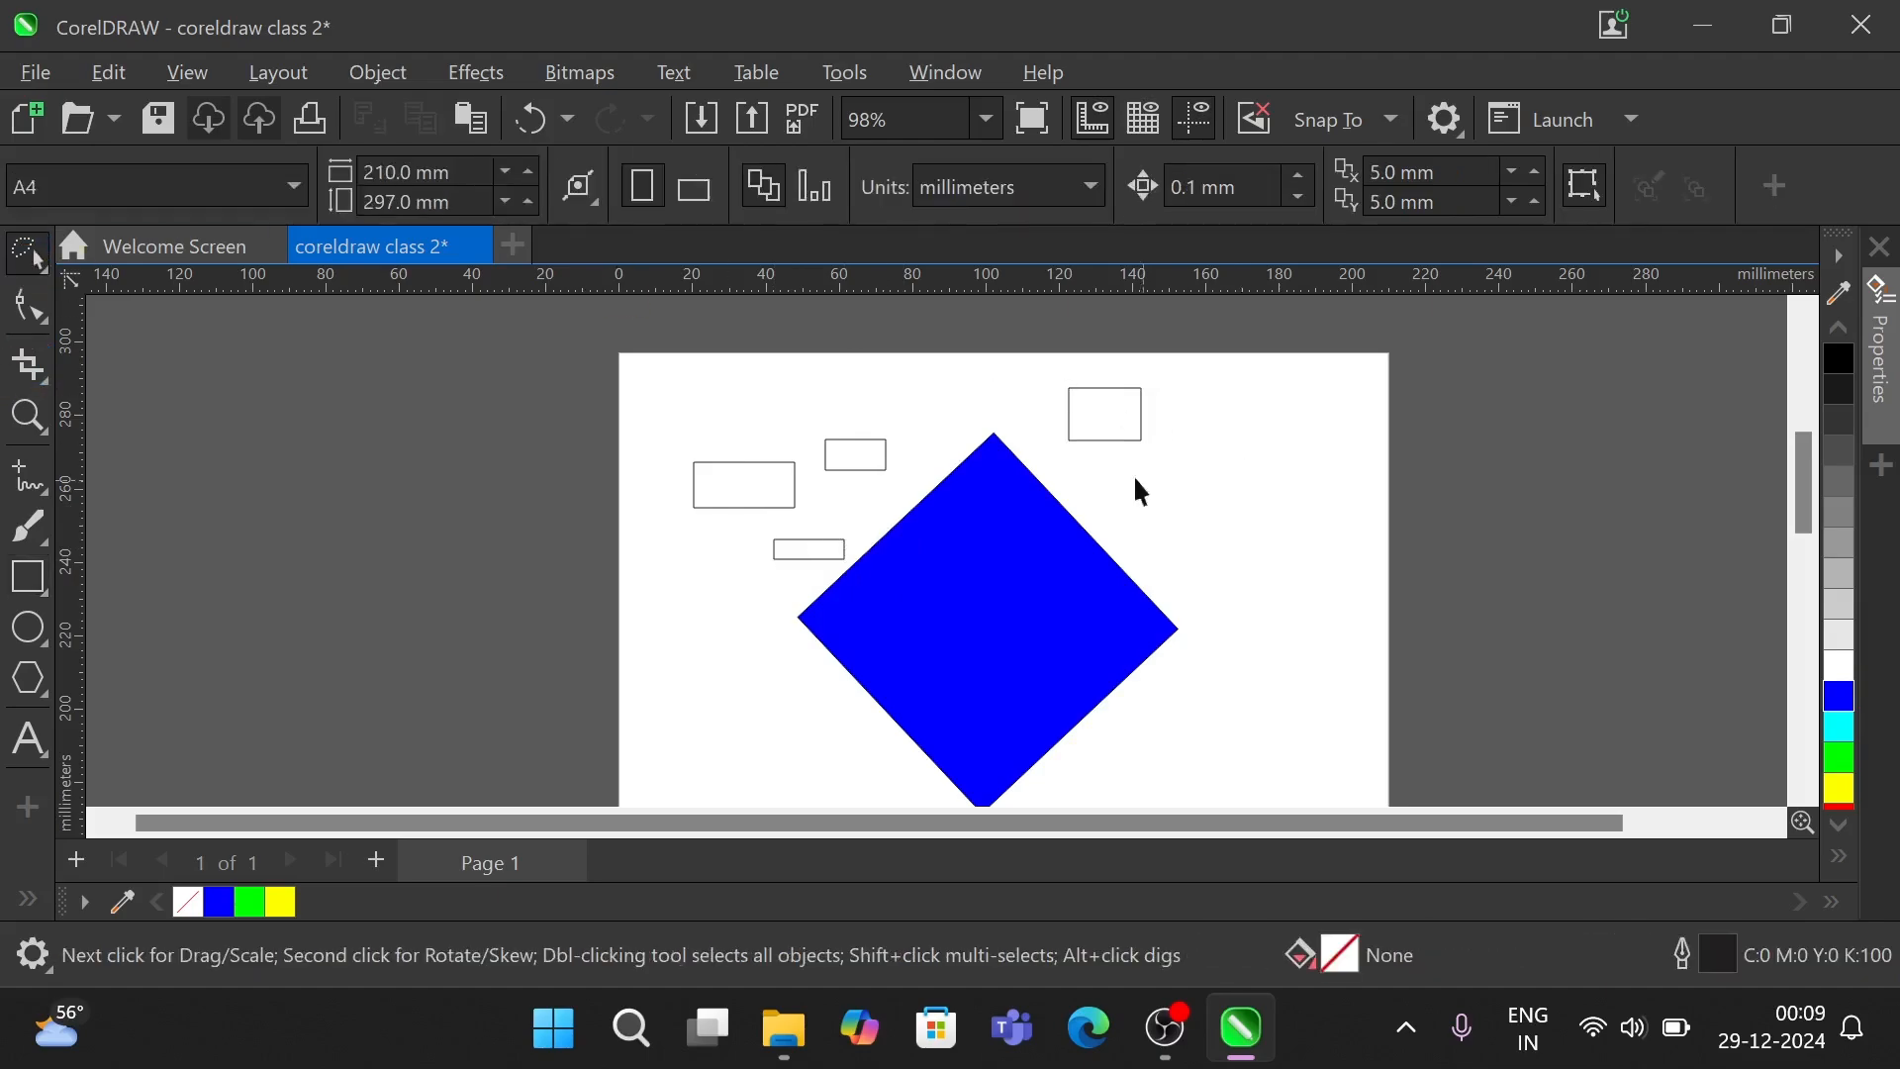
pyautogui.moveTo(1048, 392)
pyautogui.mouseDown()
pyautogui.moveTo(1117, 337)
pyautogui.moveTo(1183, 387)
pyautogui.moveTo(1156, 467)
pyautogui.moveTo(1027, 423)
pyautogui.mouseUp()
pyautogui.moveTo(1045, 397); pyautogui.dragTo(1045, 397)
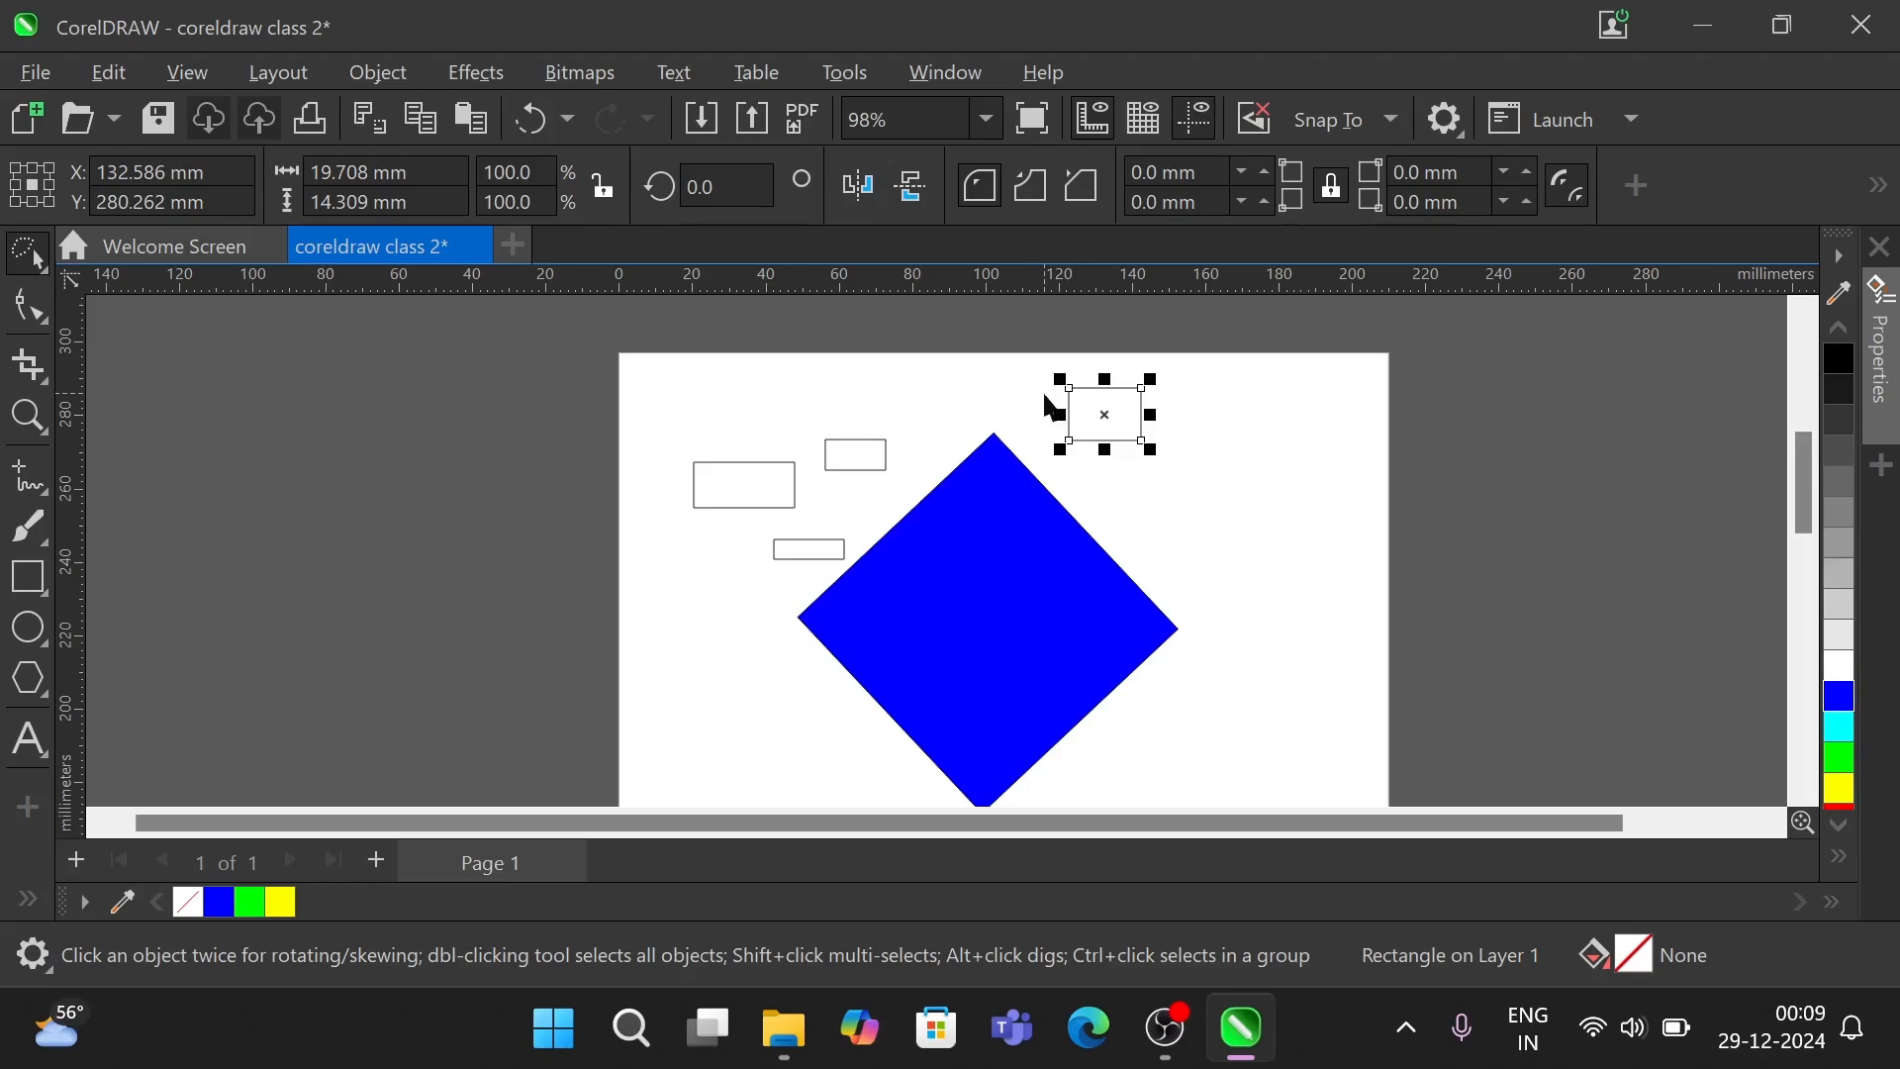
pyautogui.click(915, 402)
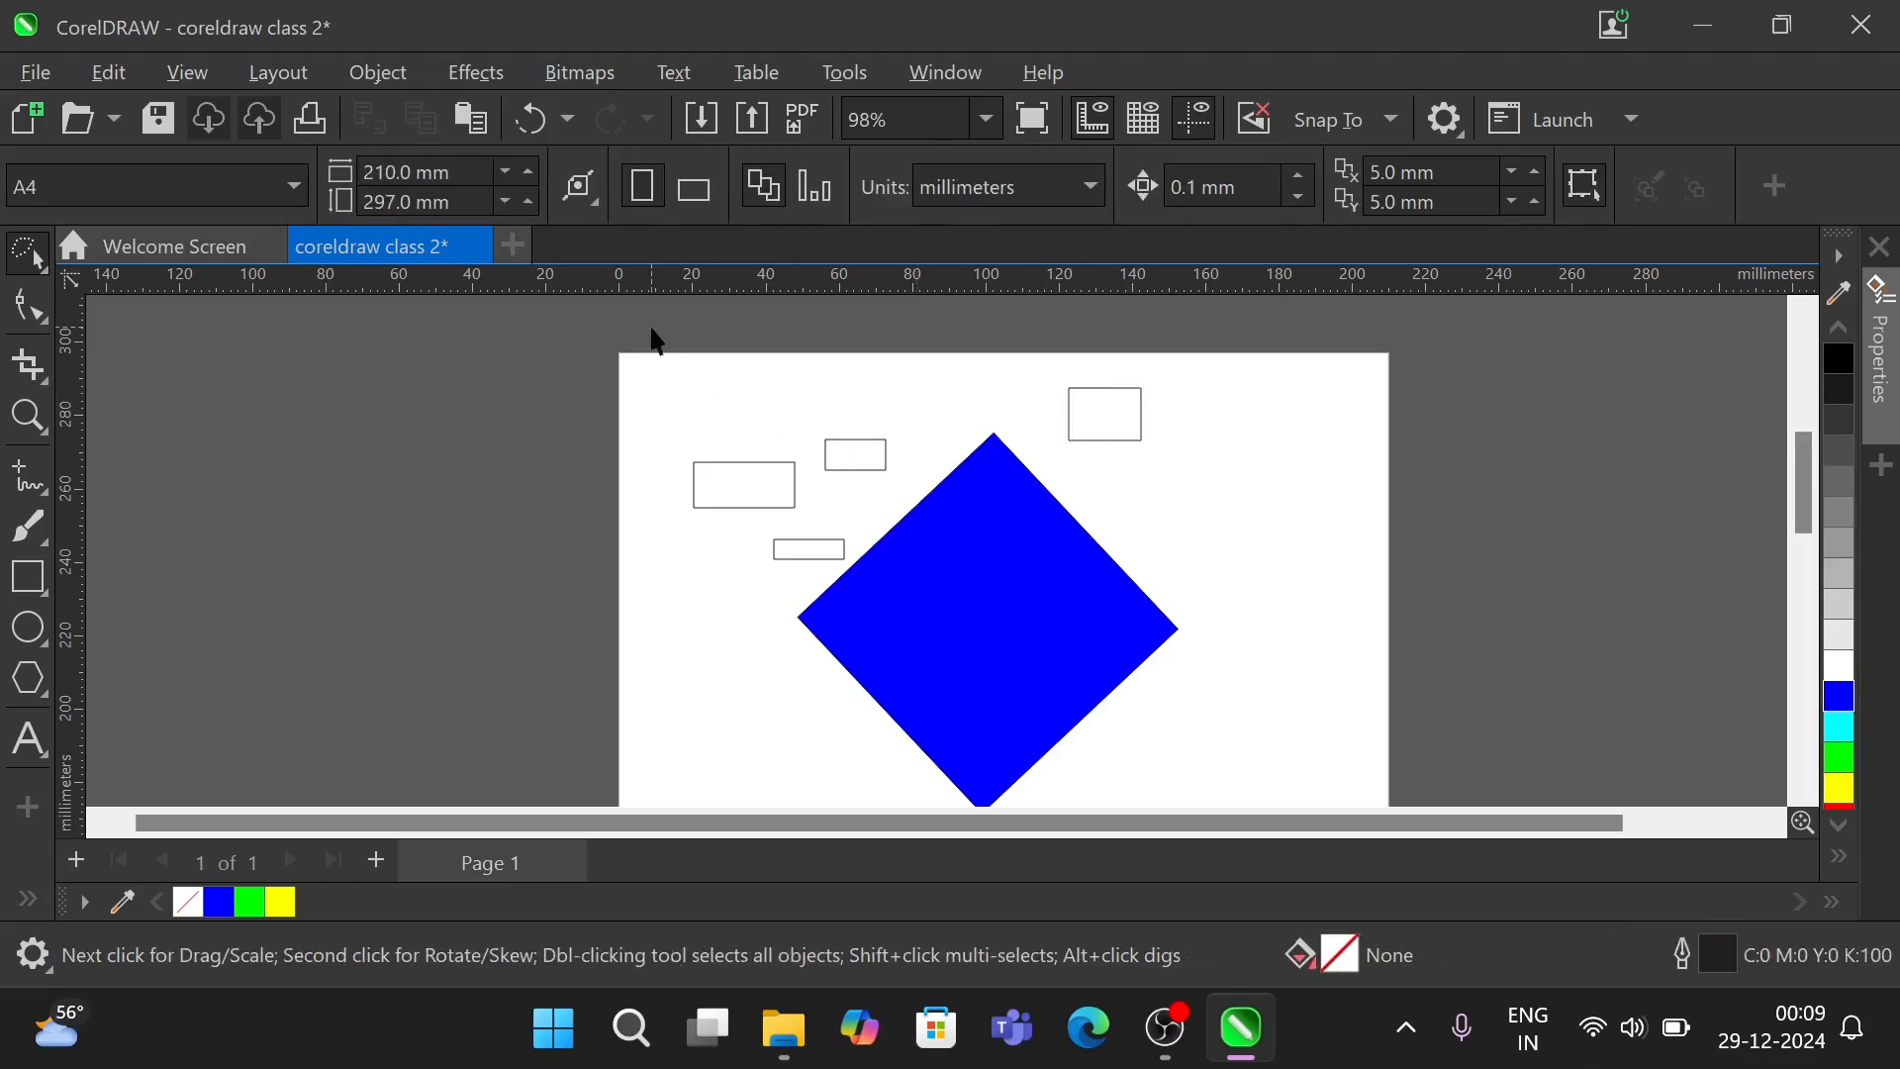
# - Undo the last small rectangle, and delete the blue square and the other three rectangles together with the Pick tool
pyautogui.scroll(-2, 1220, 869)
pyautogui.hotkey('ctrl', 'z')
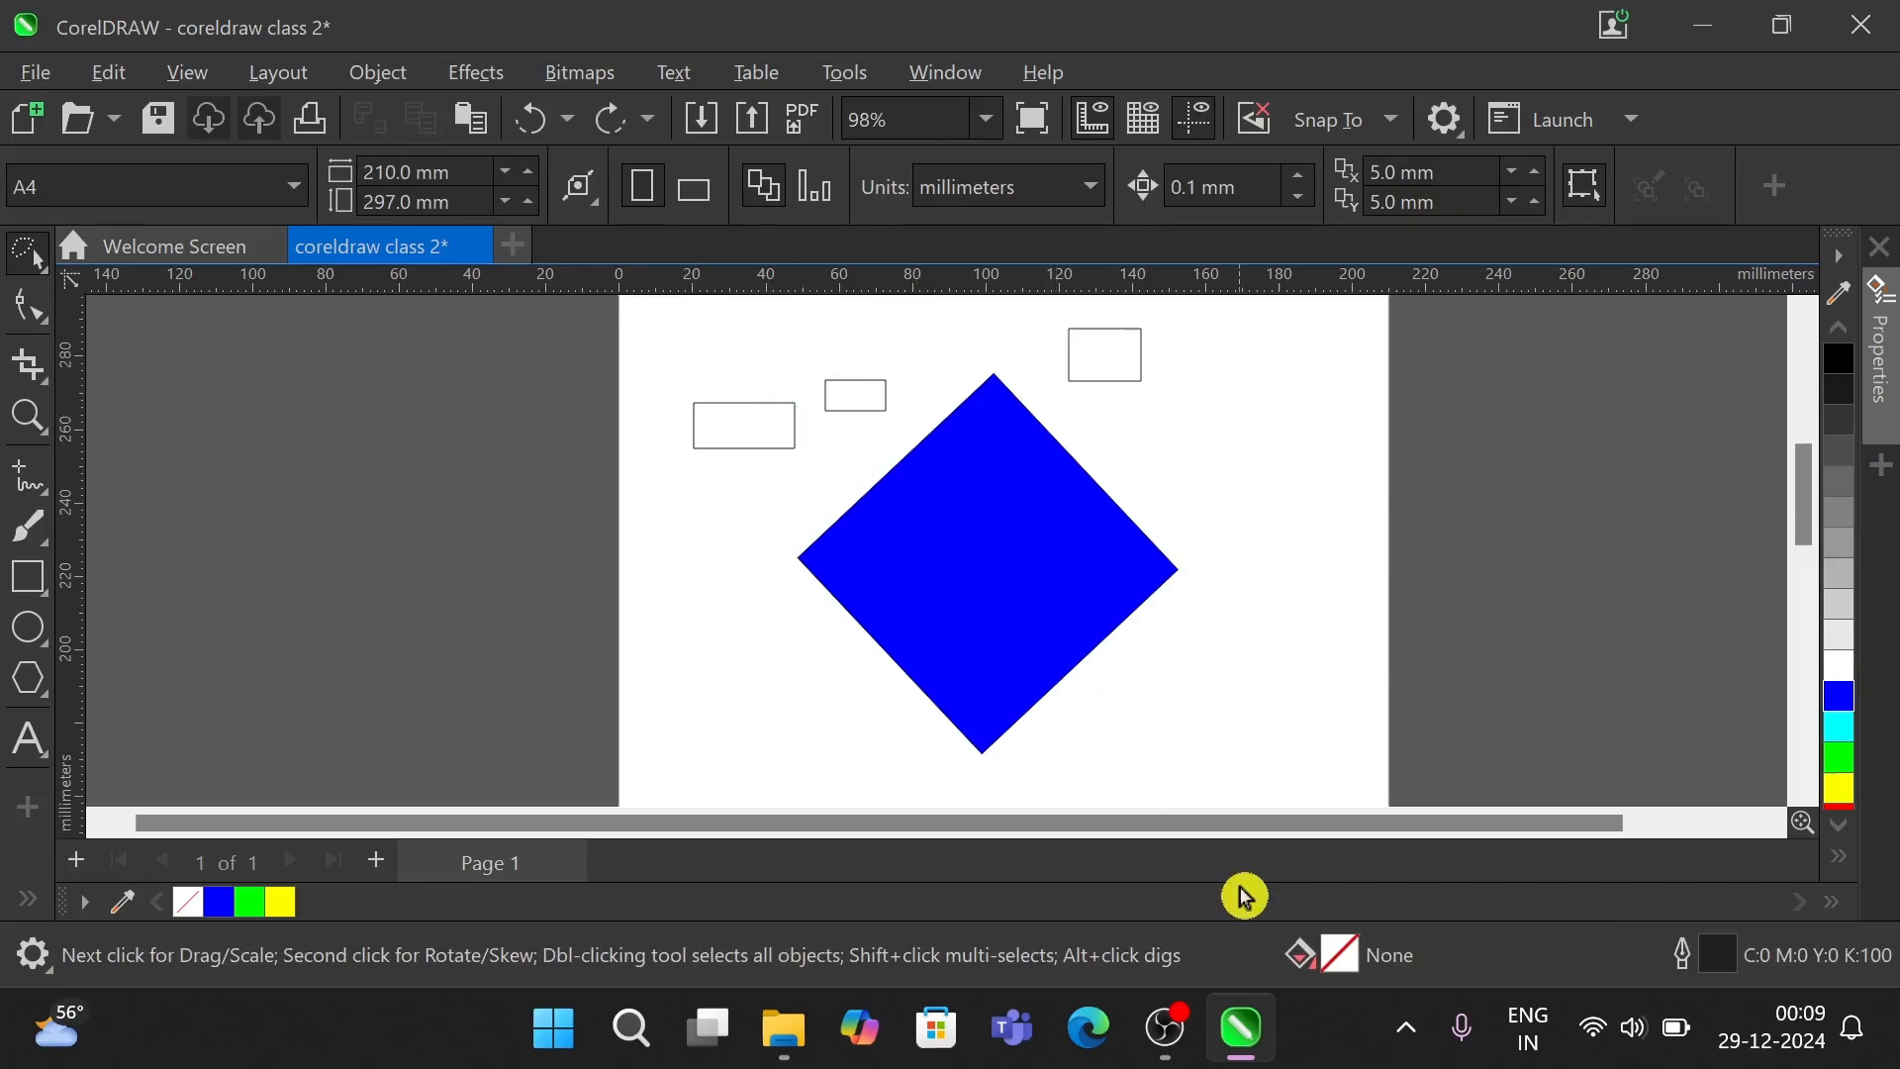
pyautogui.click(45, 277)
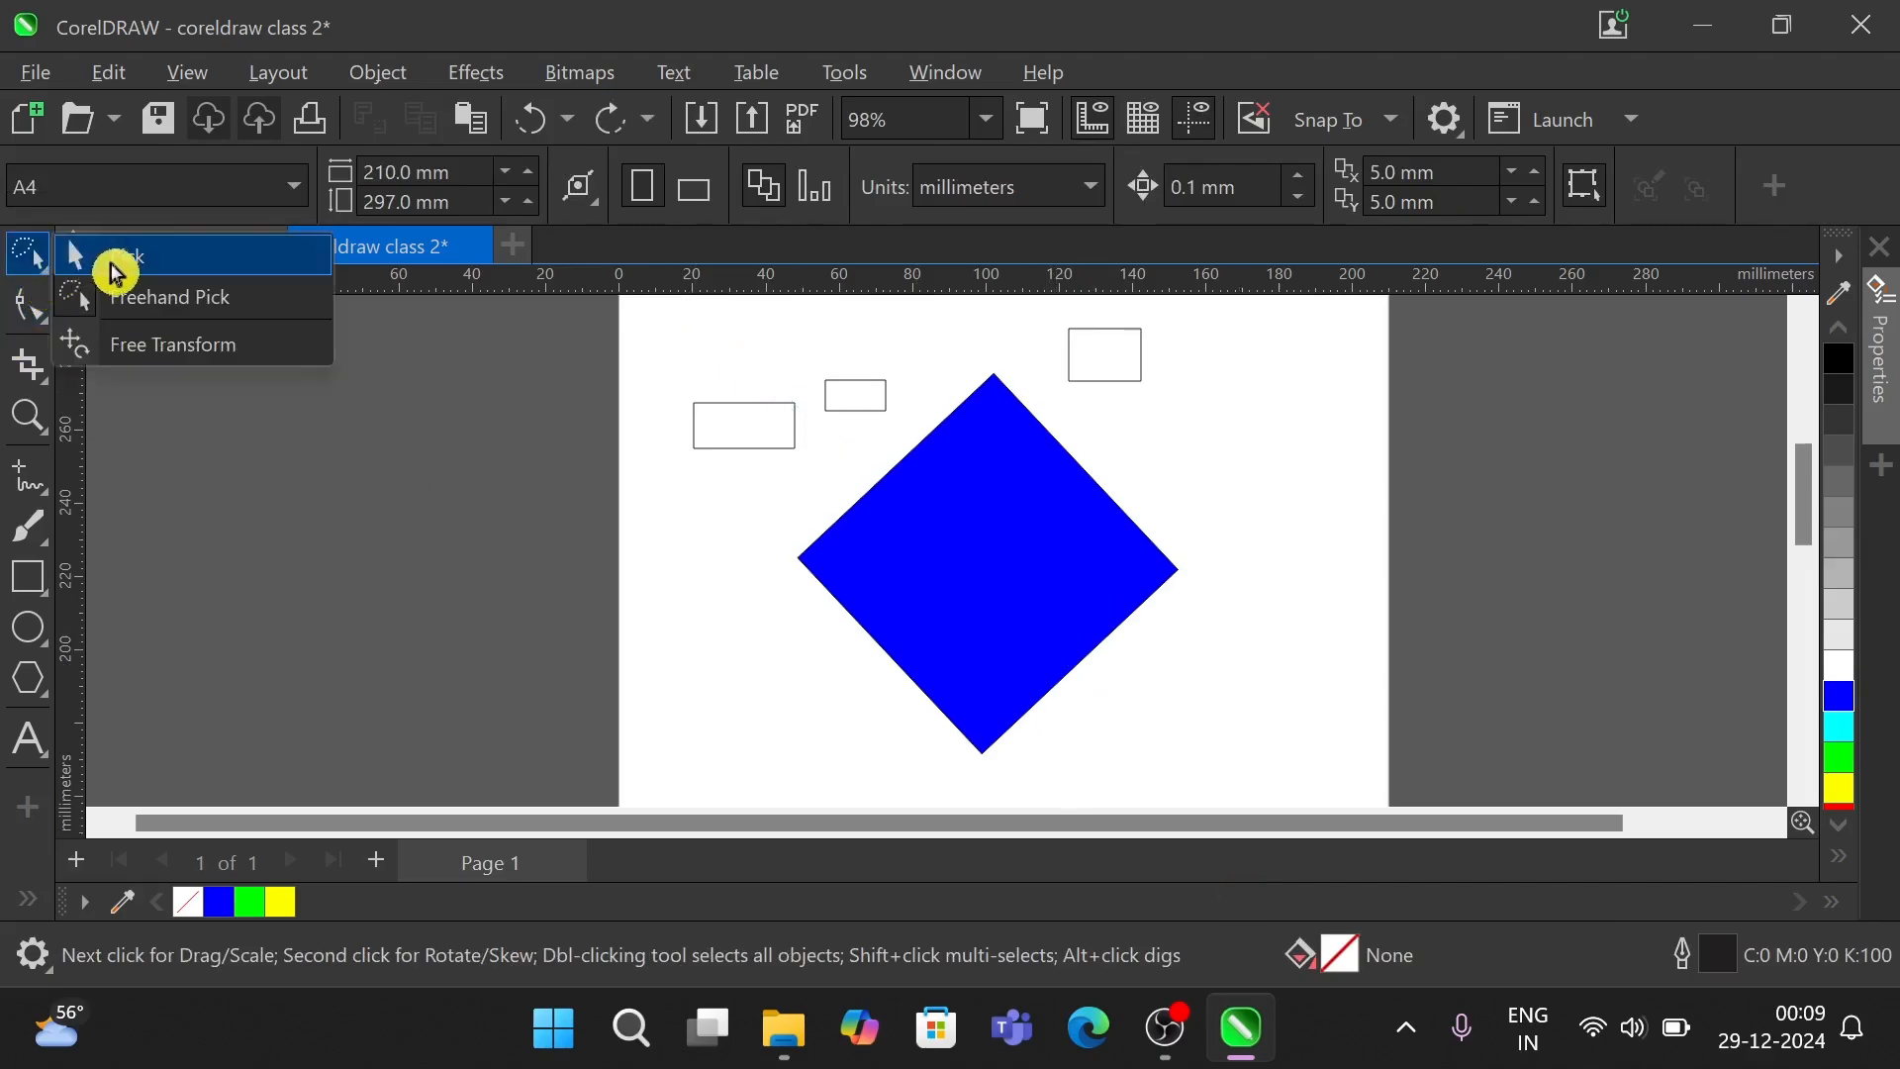
pyautogui.click(115, 263)
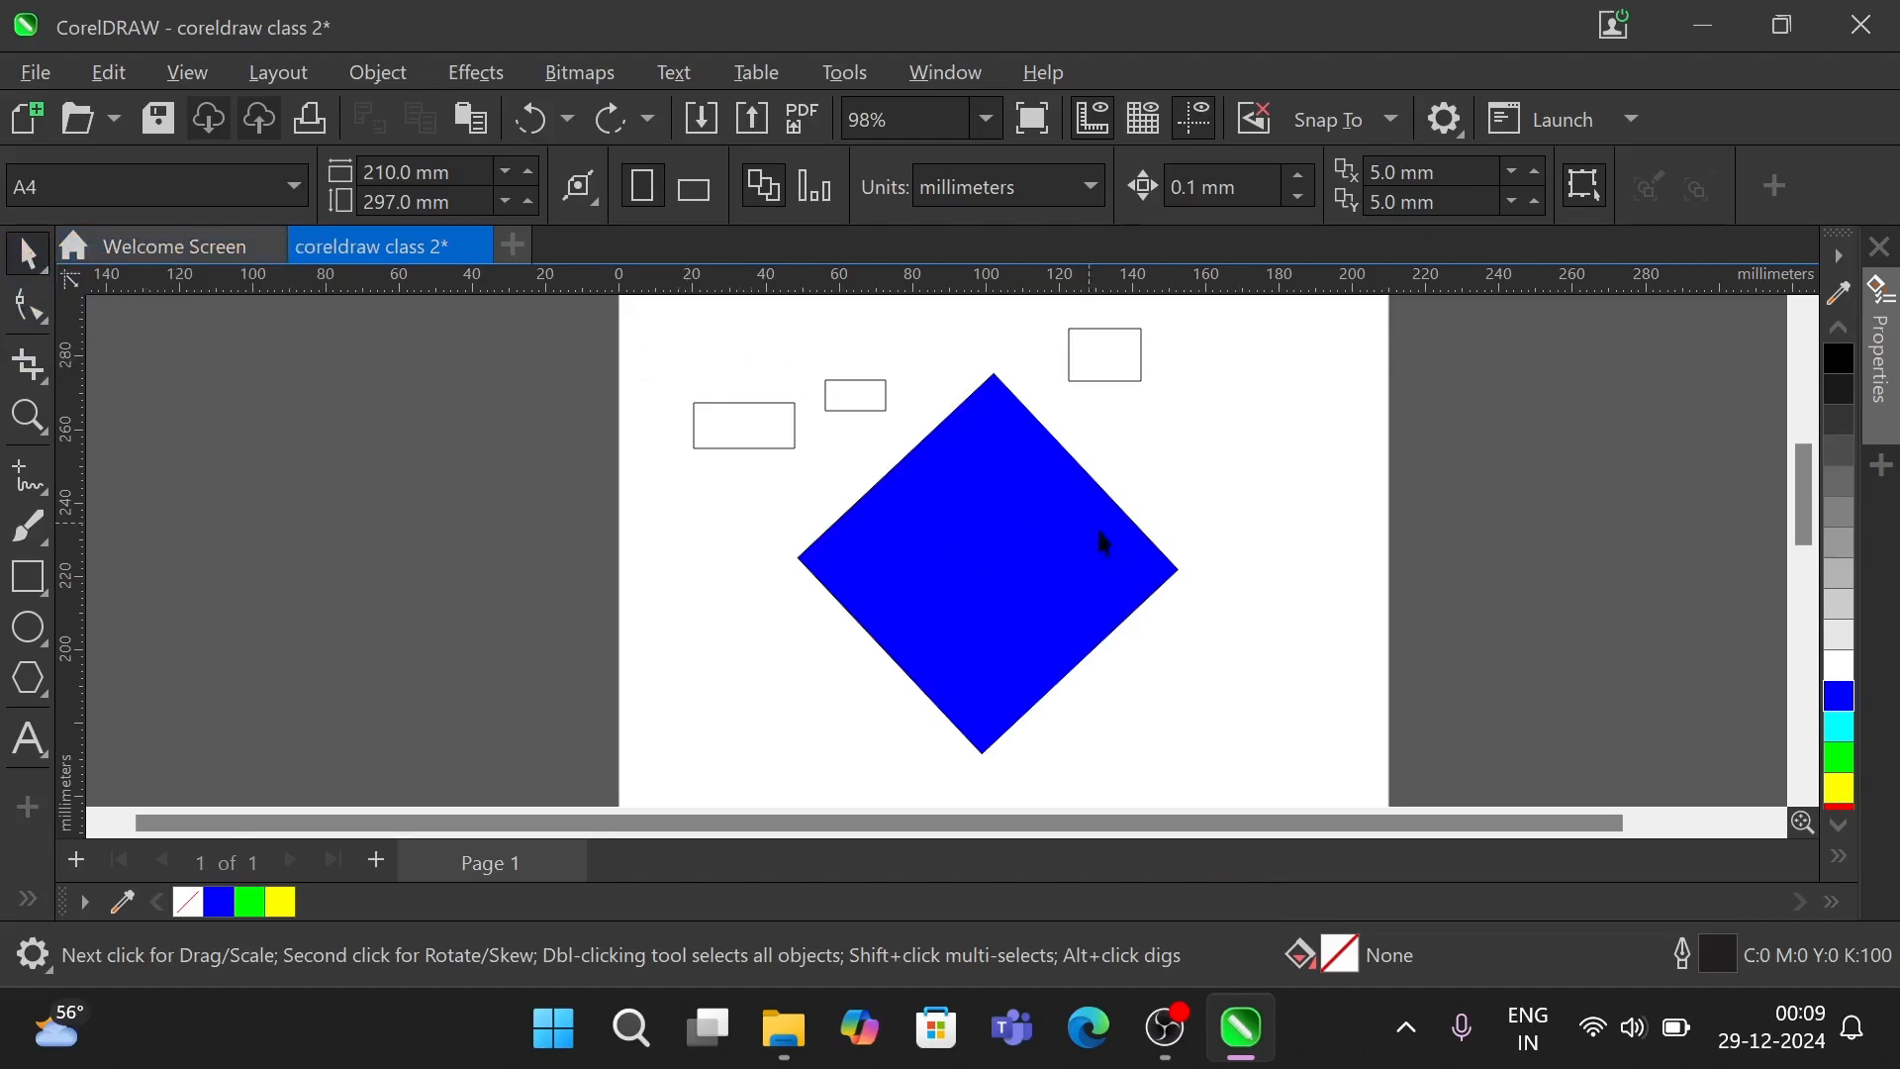
pyautogui.moveTo(663, 318); pyautogui.dragTo(1214, 765)
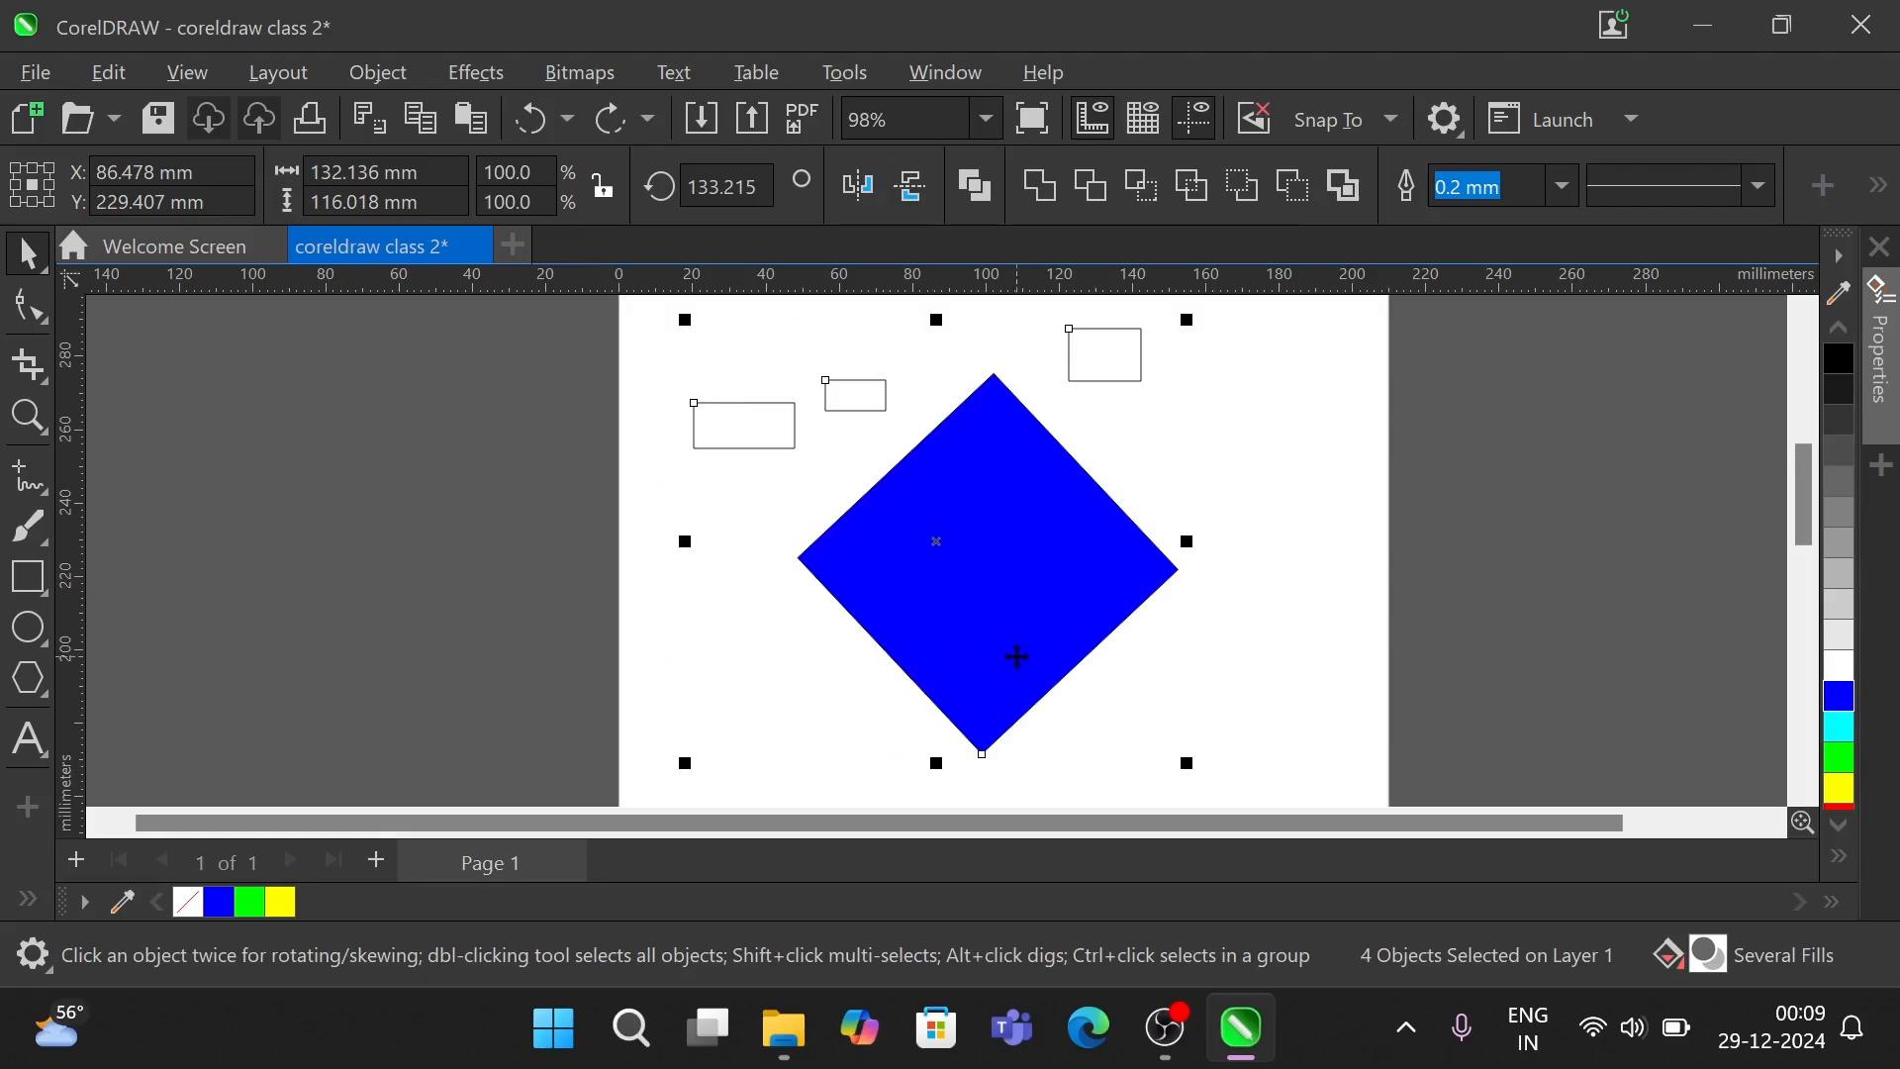
pyautogui.press('Delete')
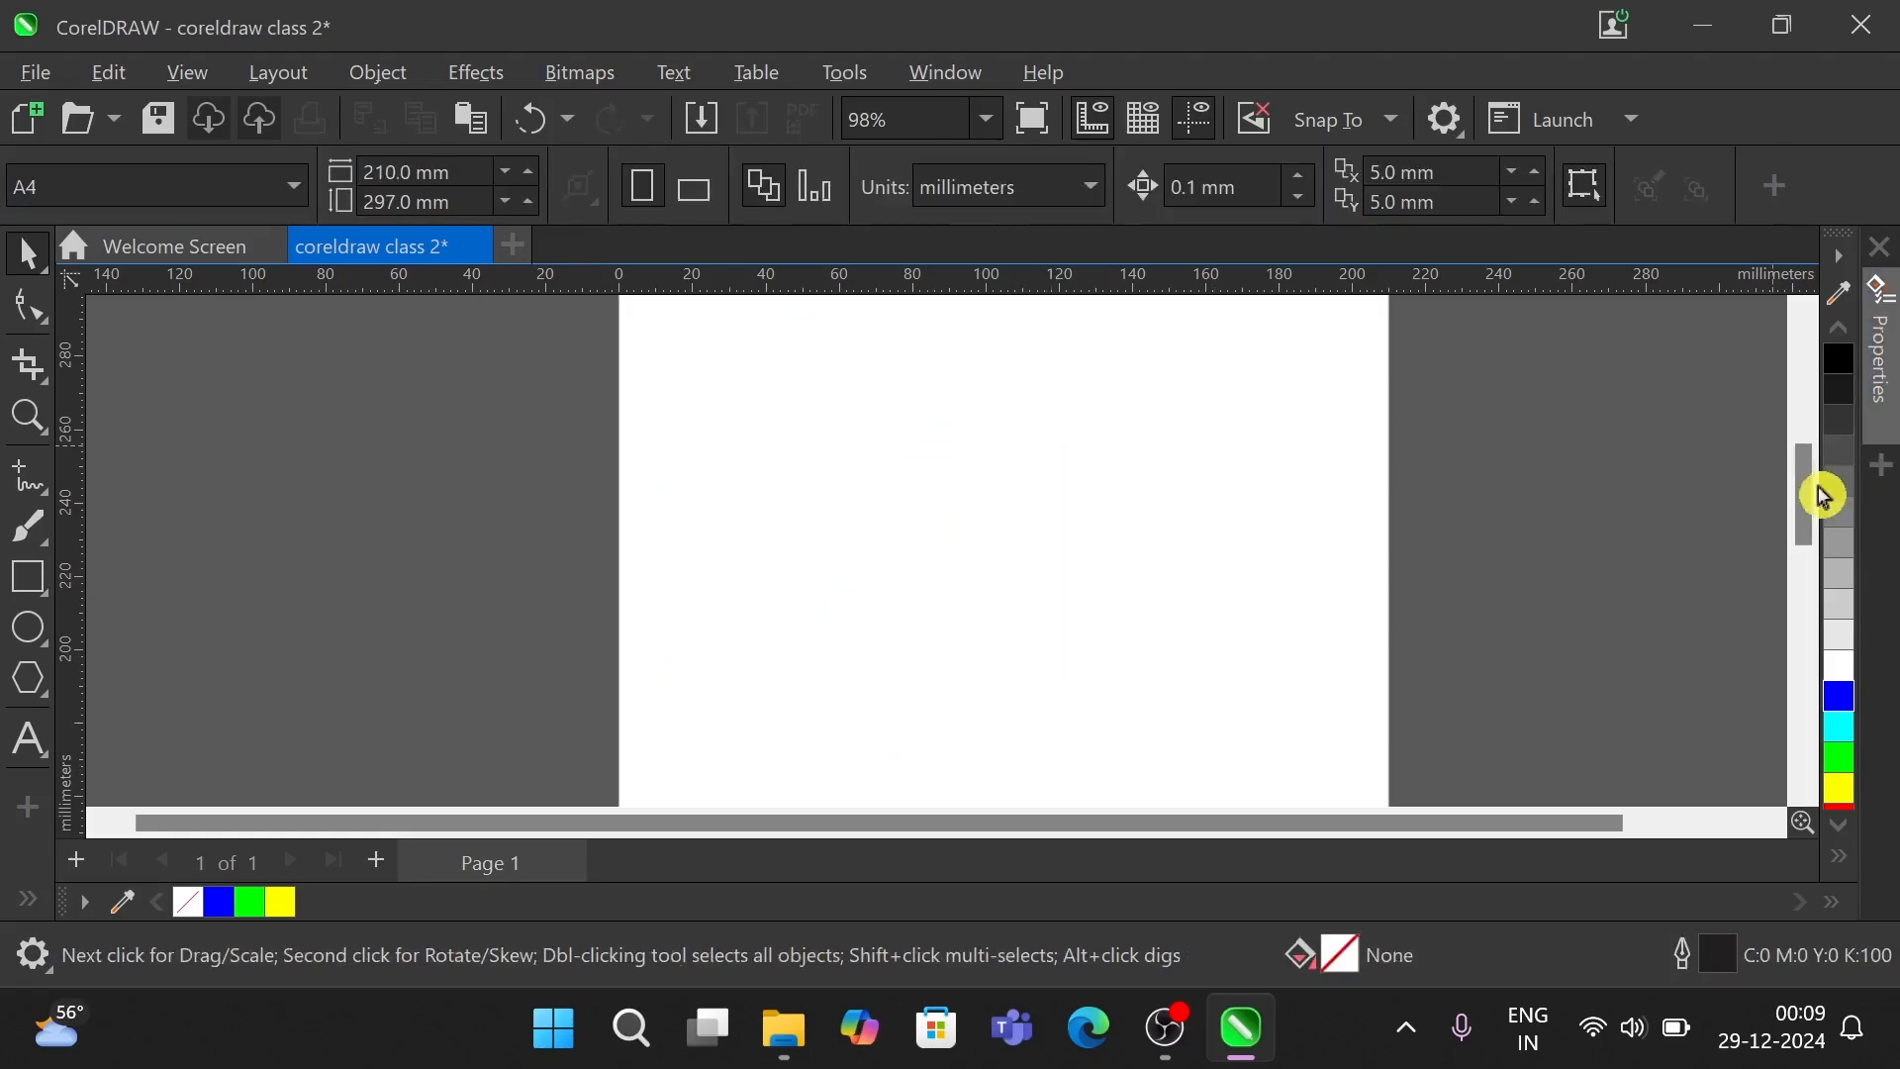
# - Review the Free Transform tool's rotation, reflection, scale and skew options, and return to the Pick tool
pyautogui.scroll(1, 1811, 495)
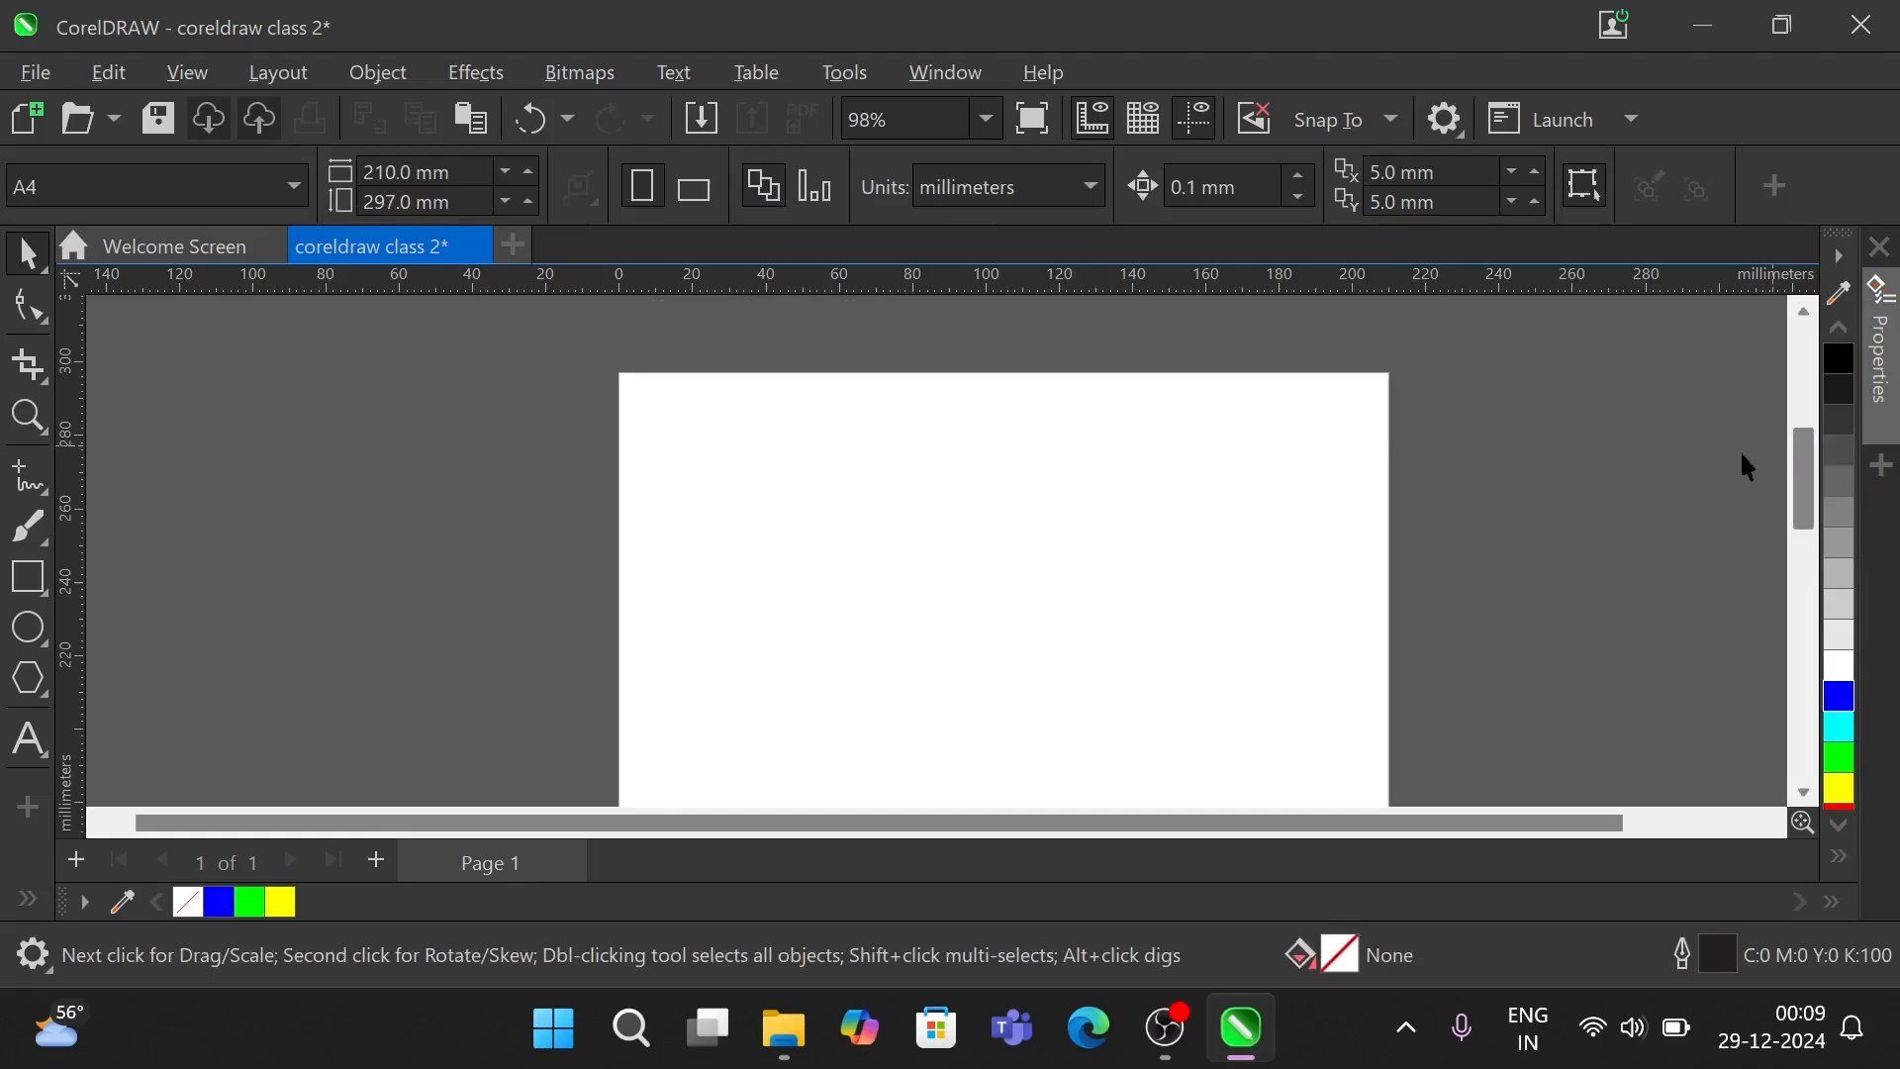
pyautogui.click(45, 270)
pyautogui.click(138, 347)
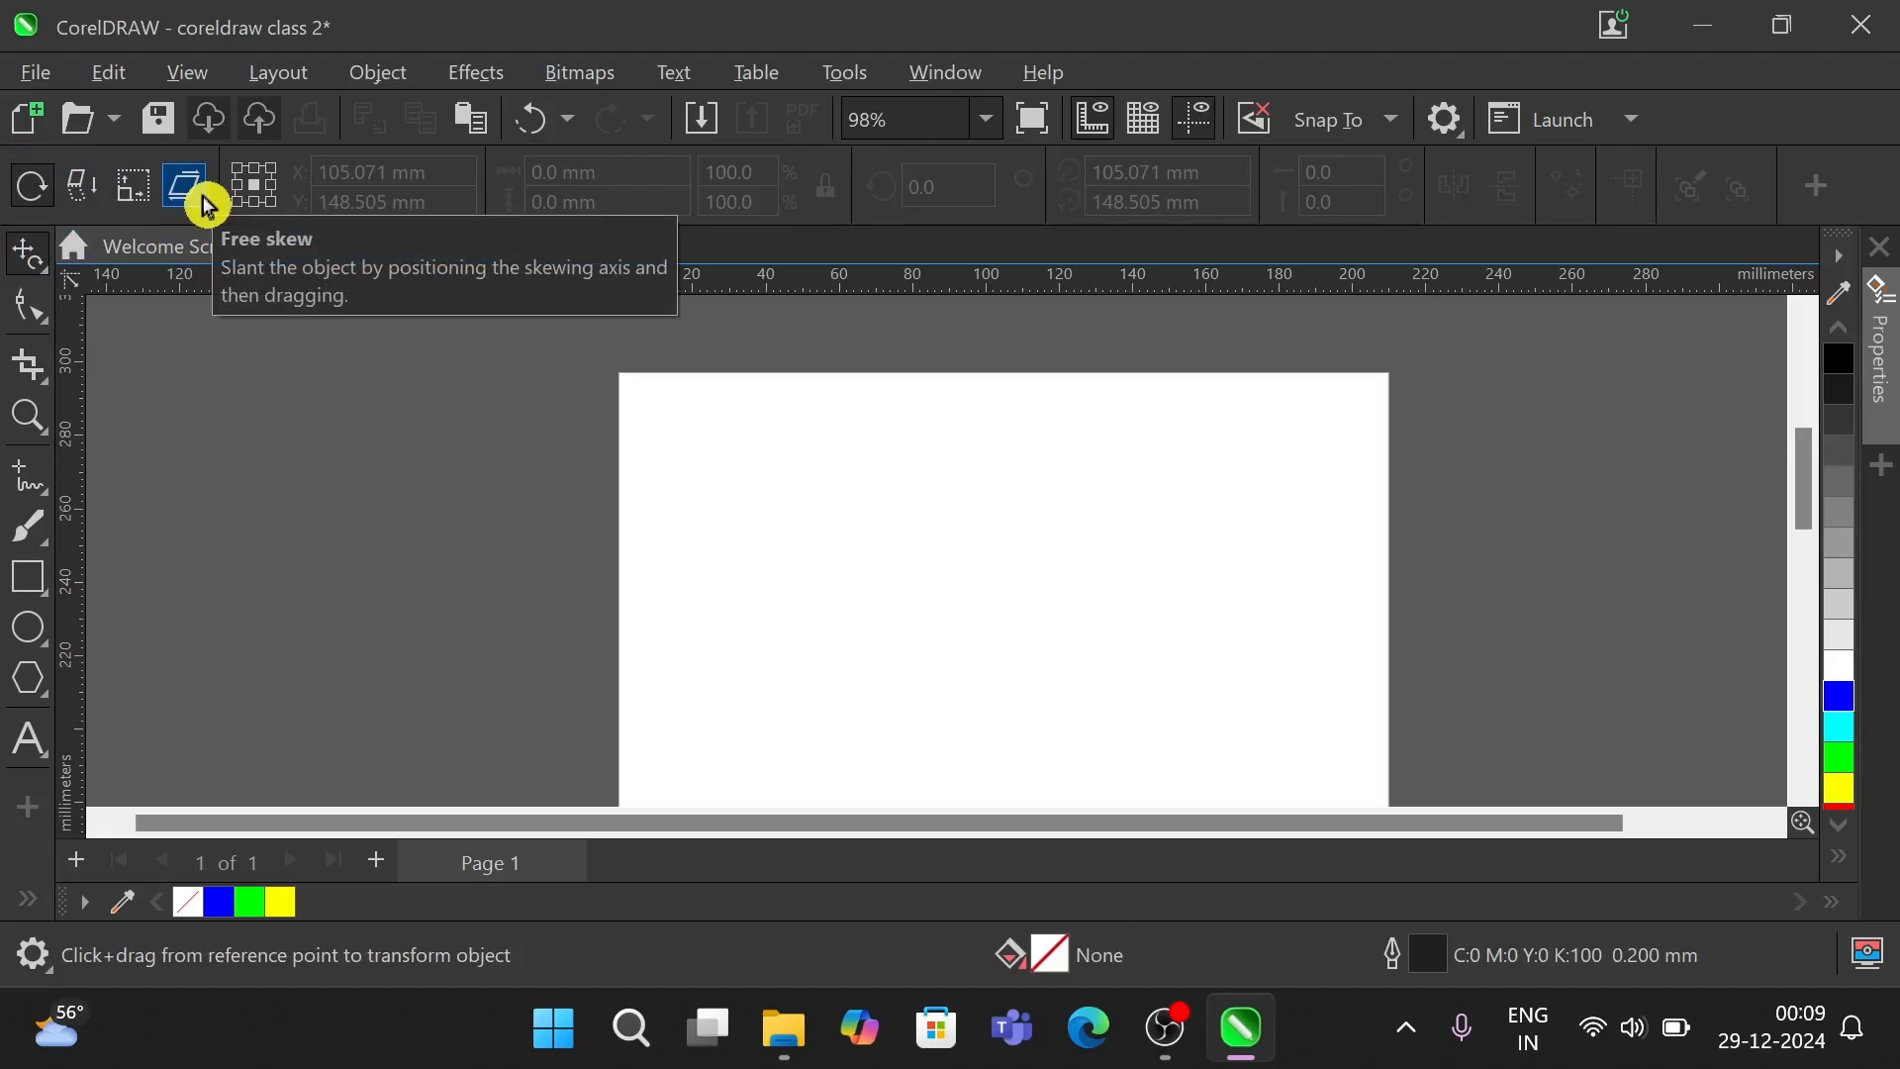
pyautogui.click(52, 278)
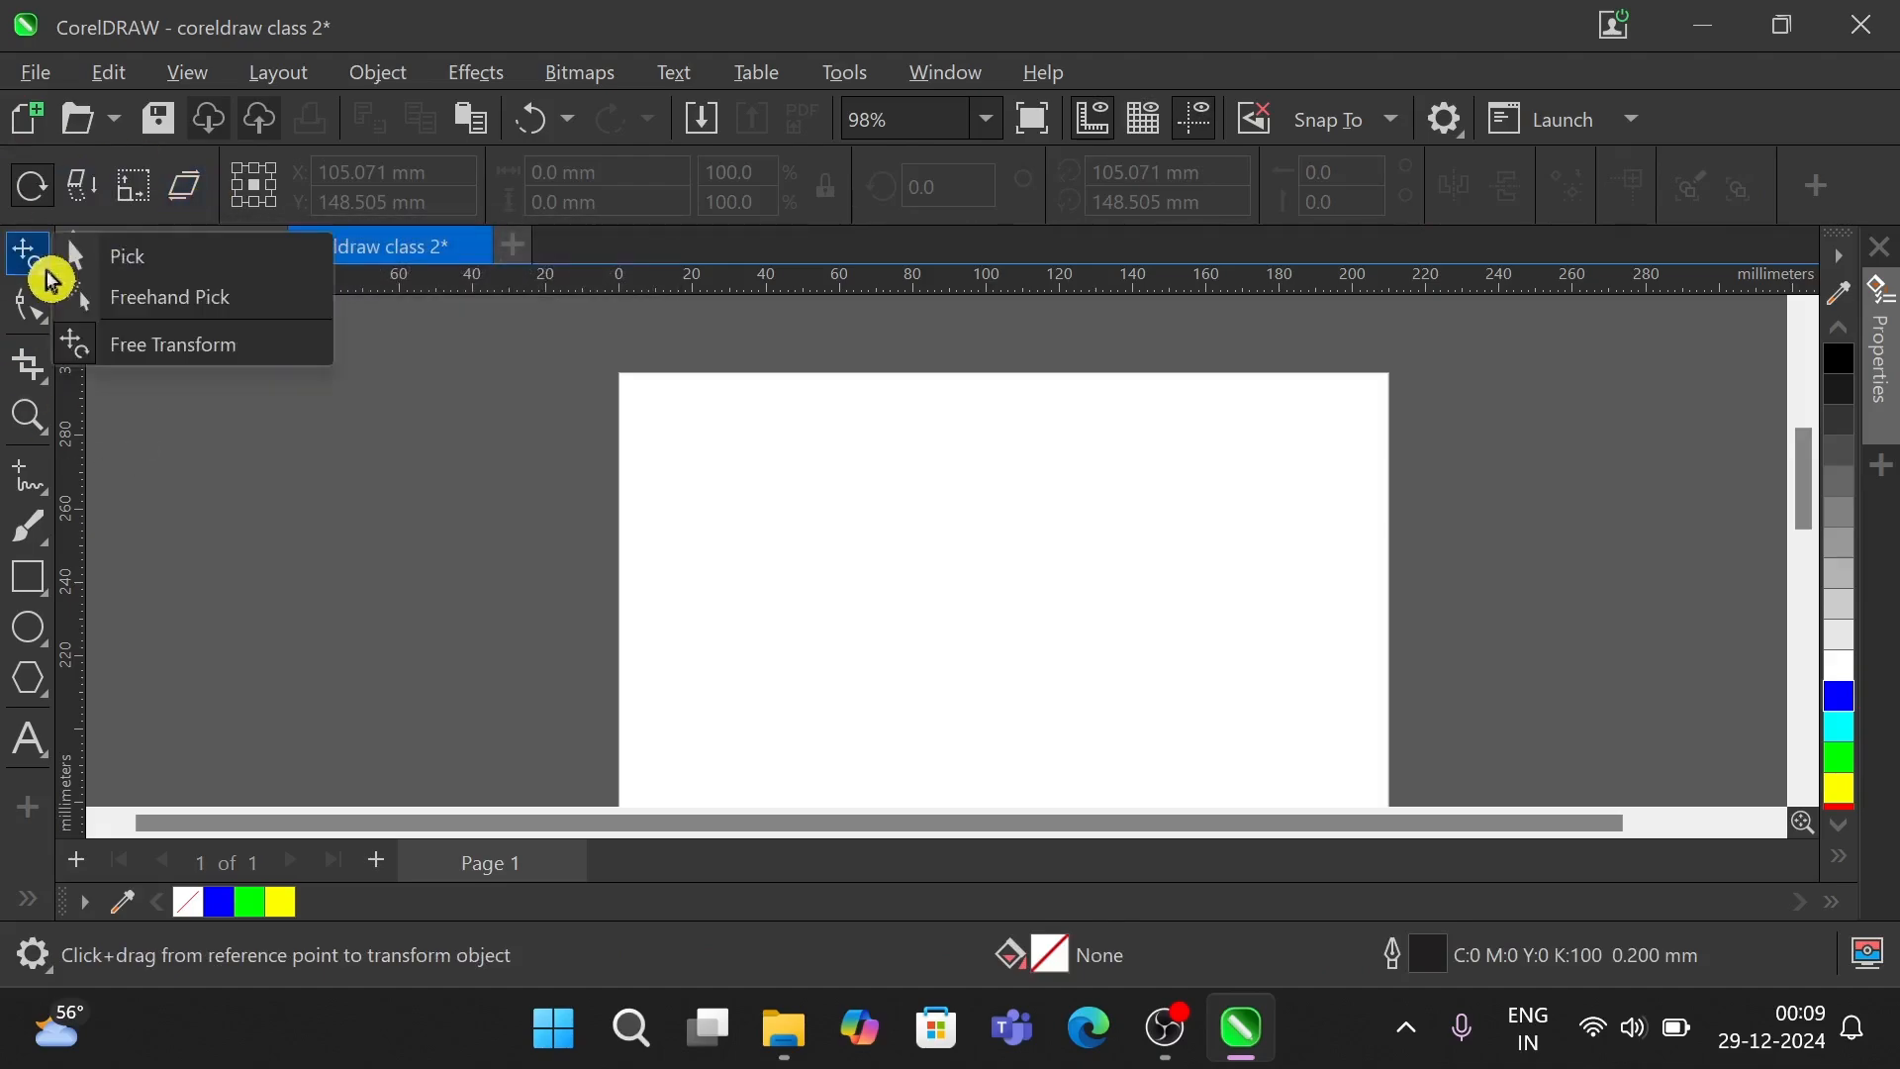
pyautogui.click(96, 267)
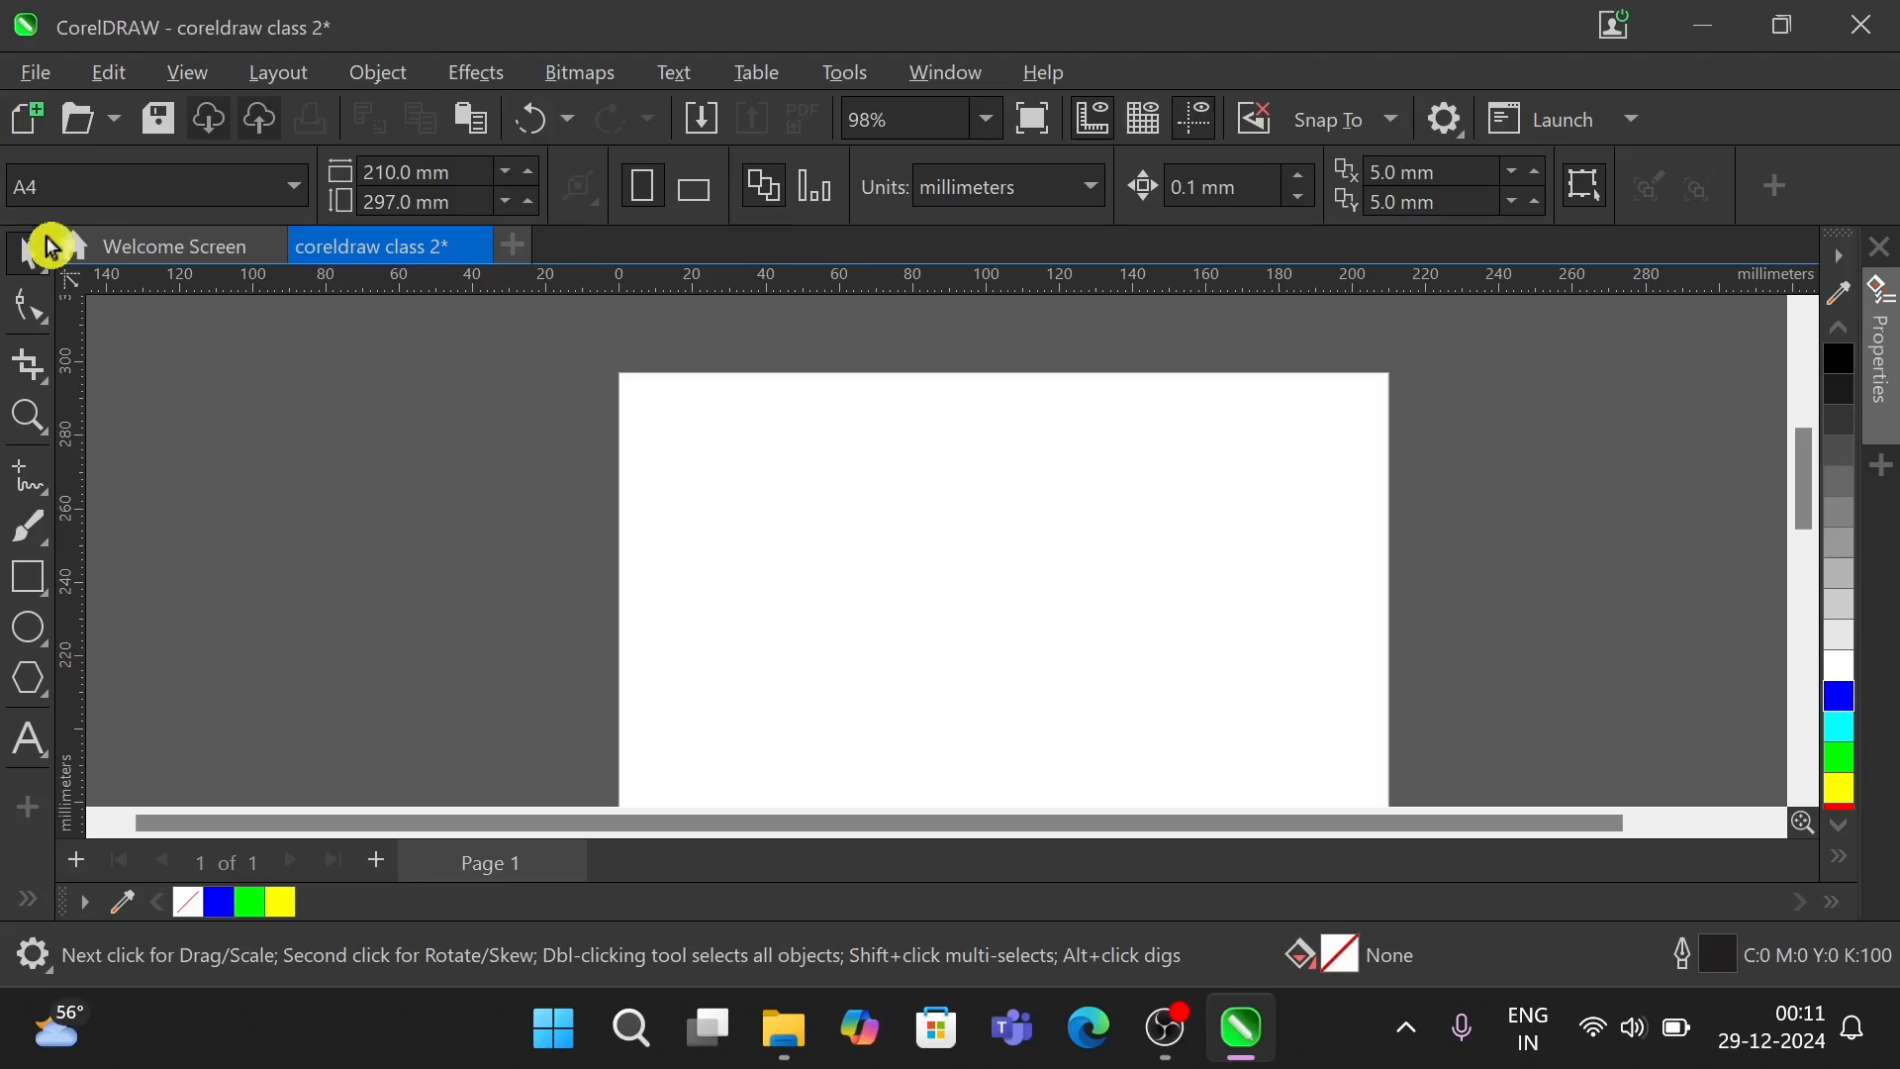
# - Check the list of tools grouped with the Shape tool
pyautogui.click(48, 329)
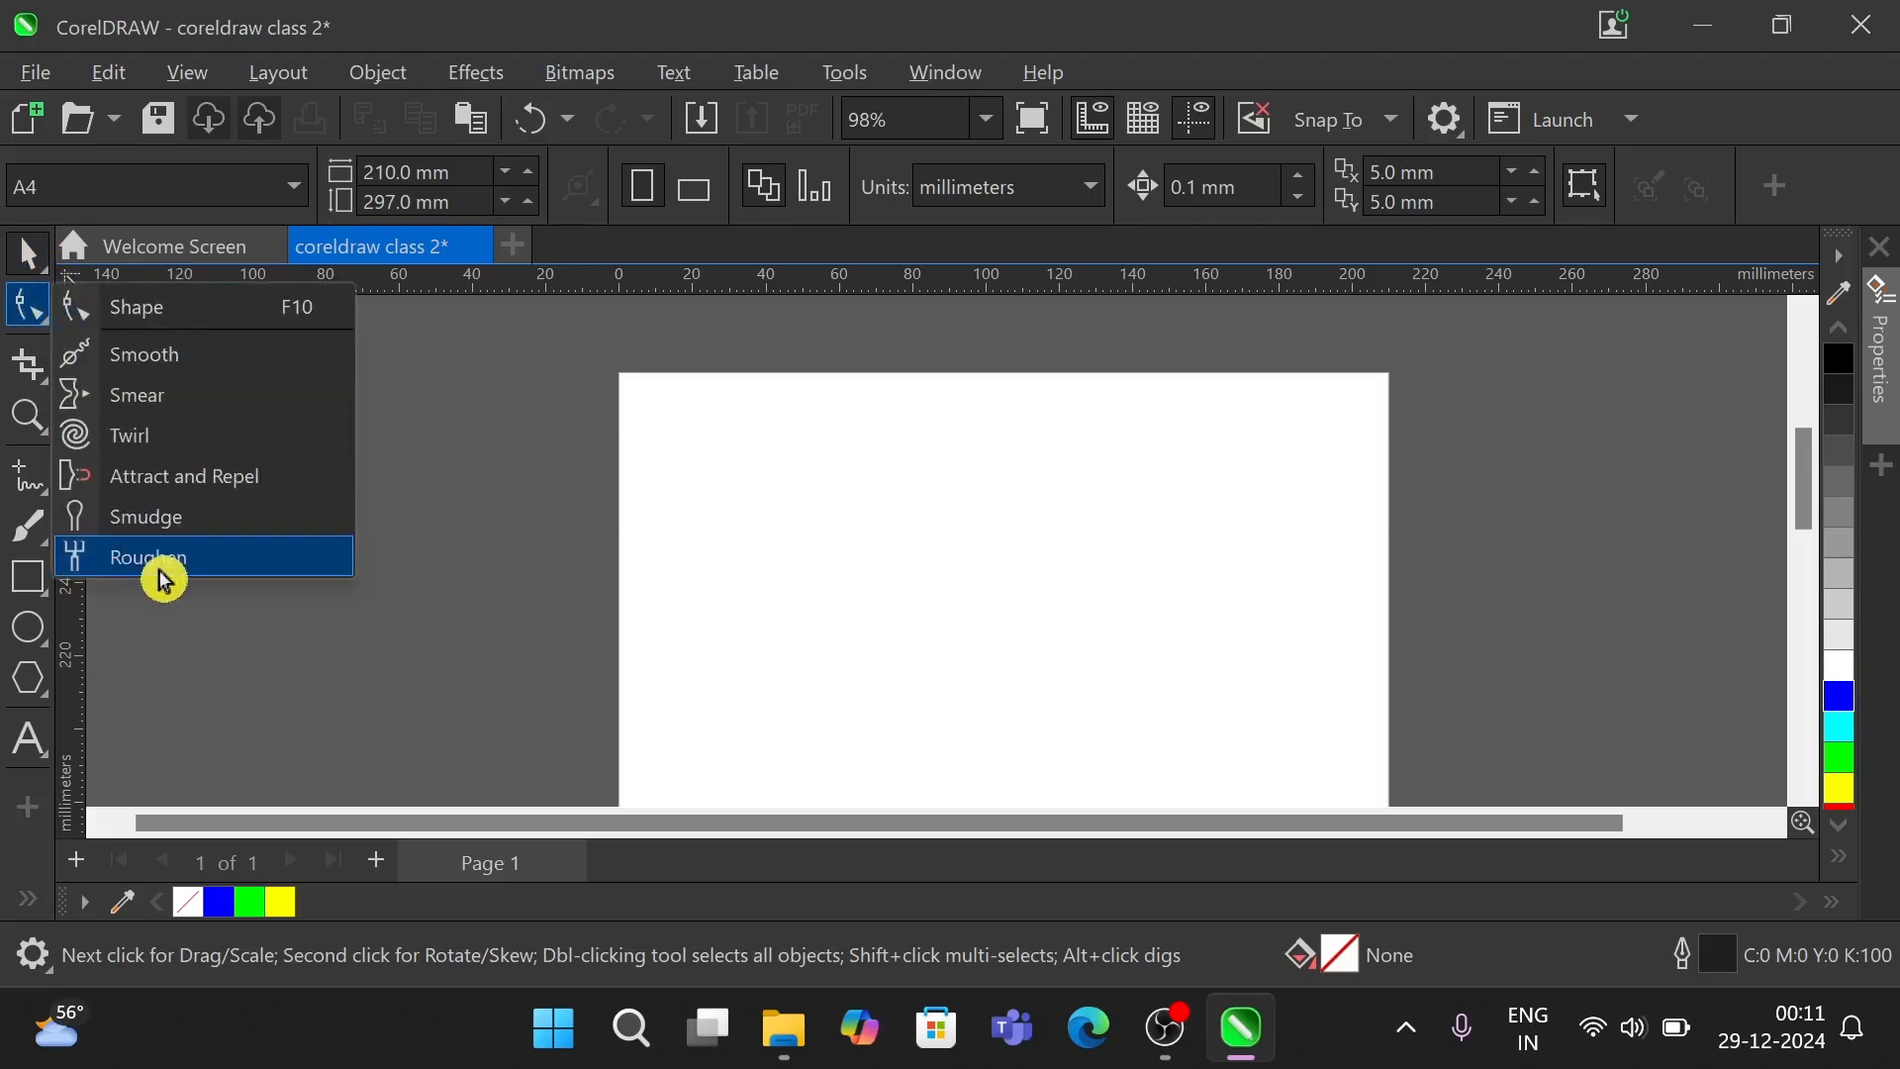
pyautogui.click(436, 432)
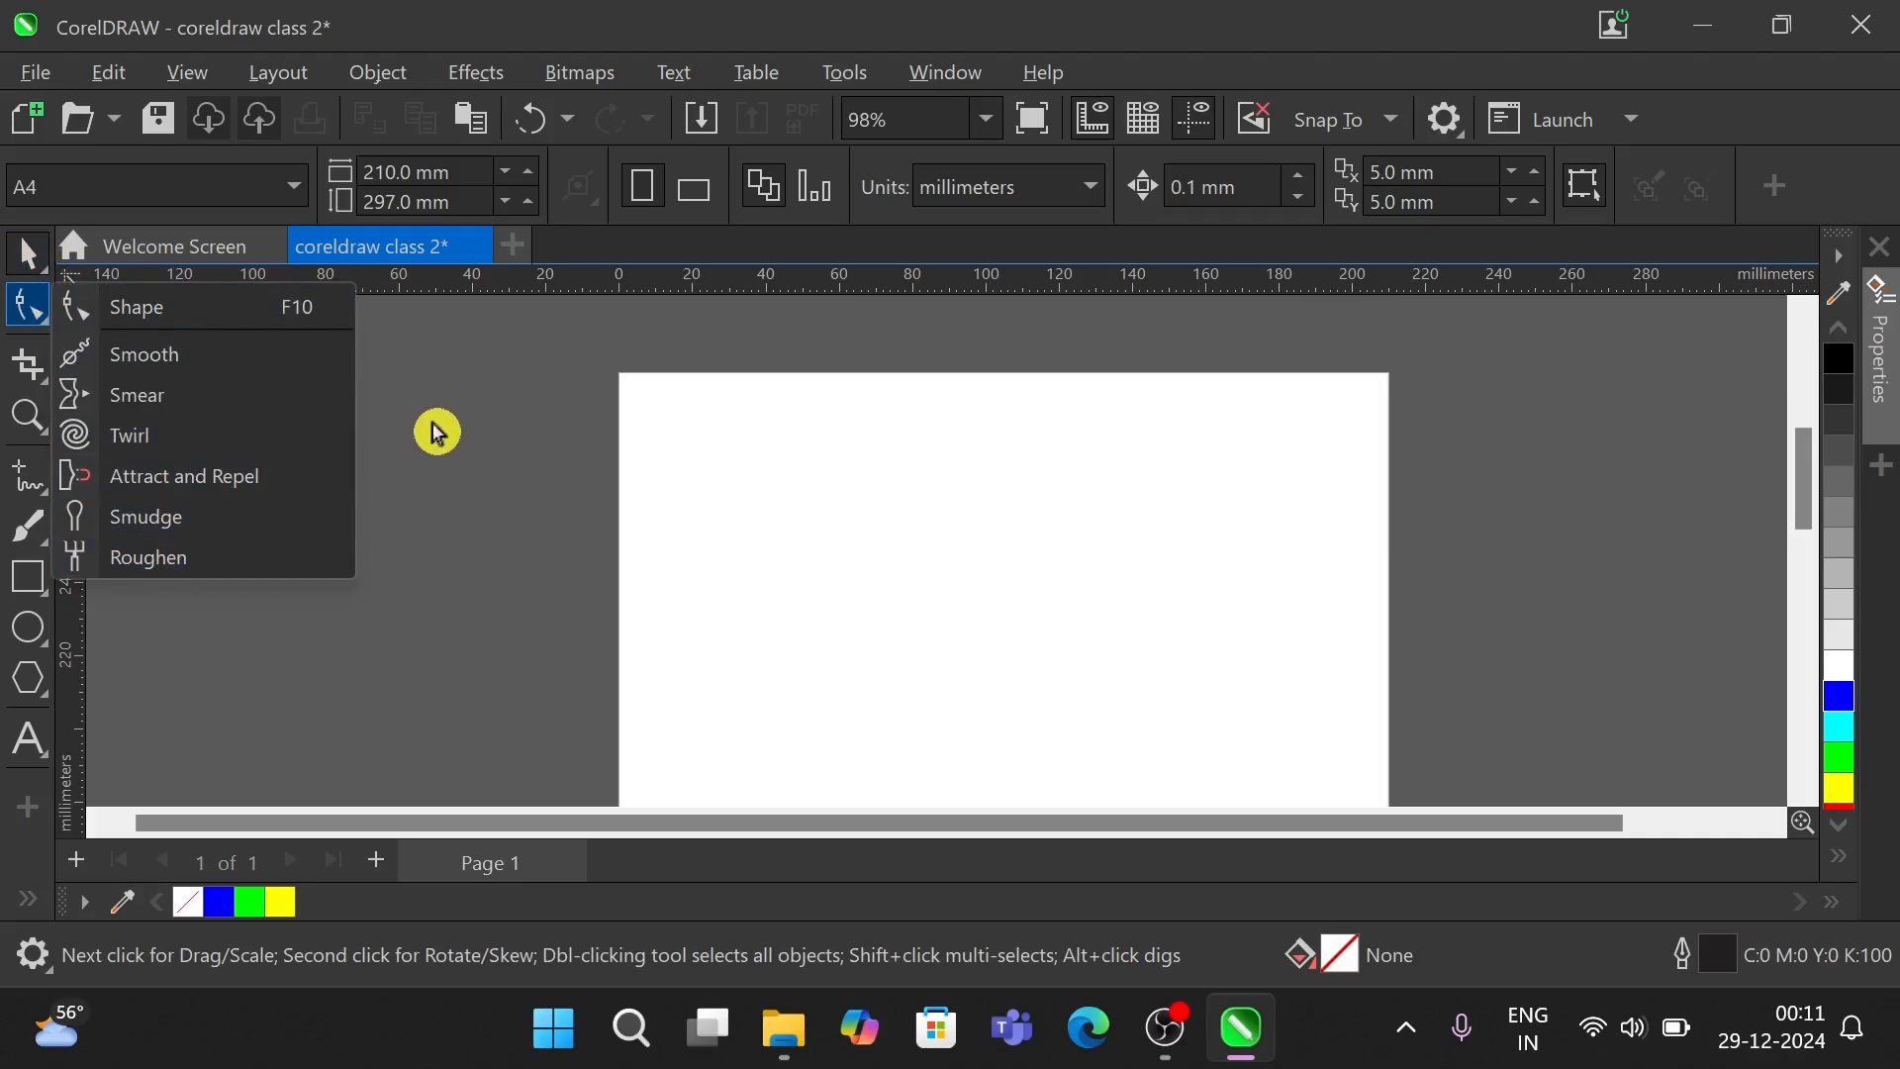